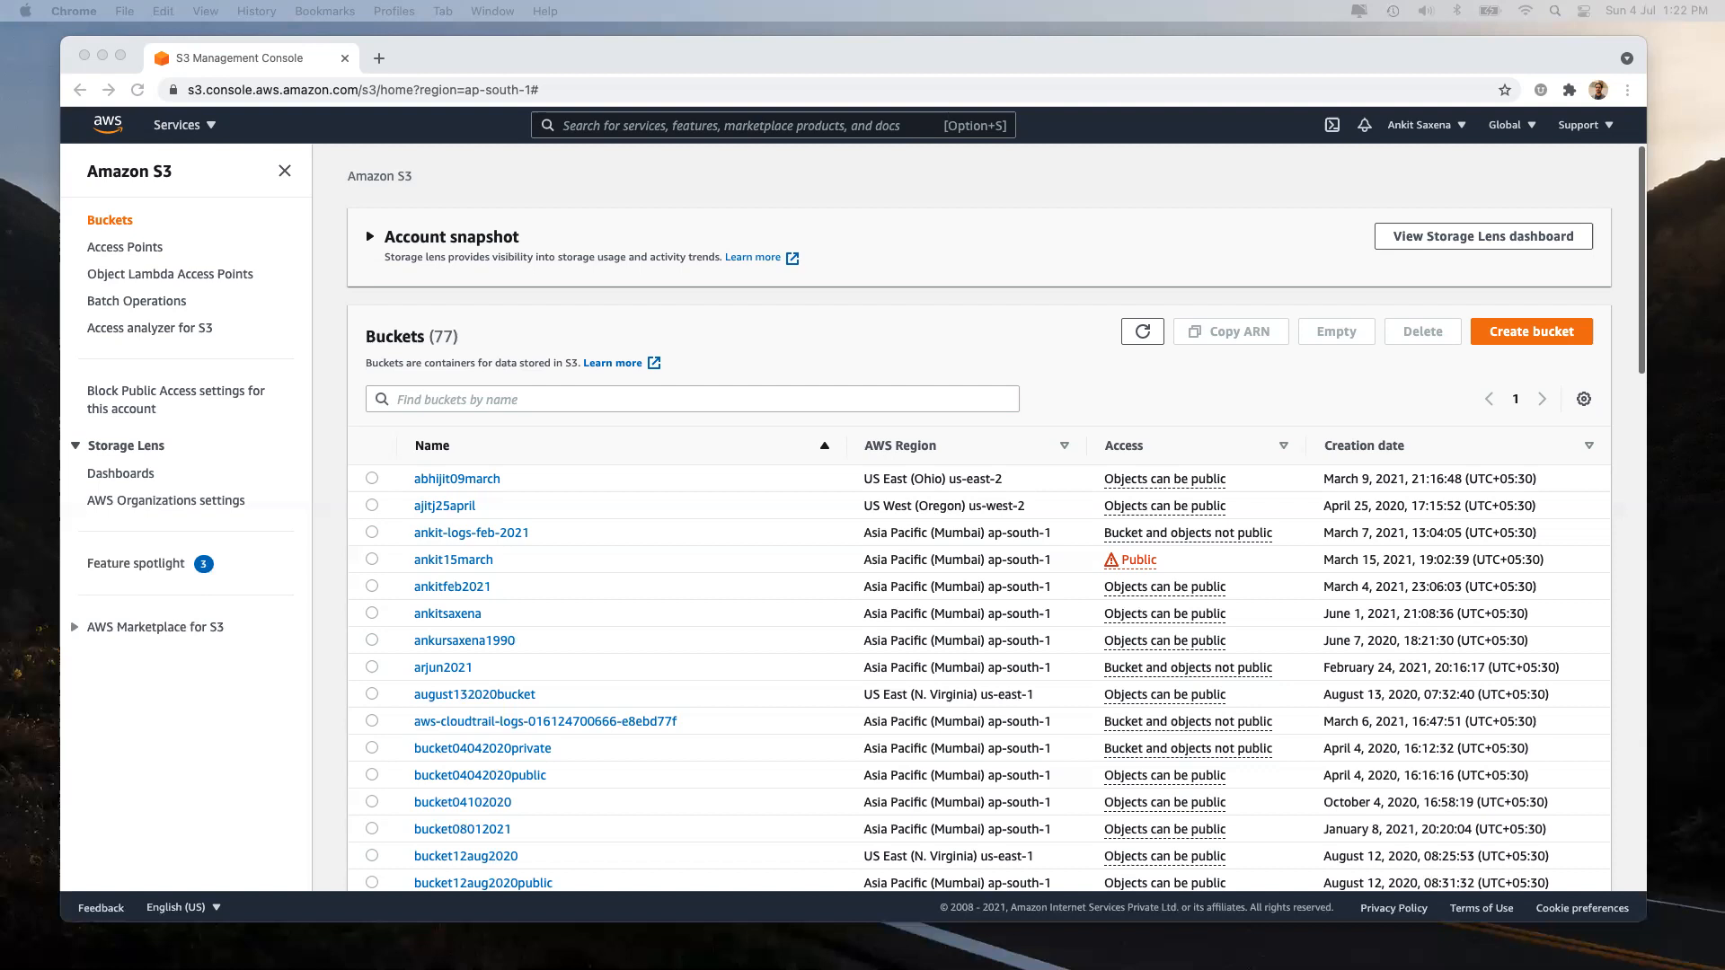
Browse the AWS services list and search for S3, then return to the buckets page.
{"action": "left_click", "coordinate": [762, 320]}
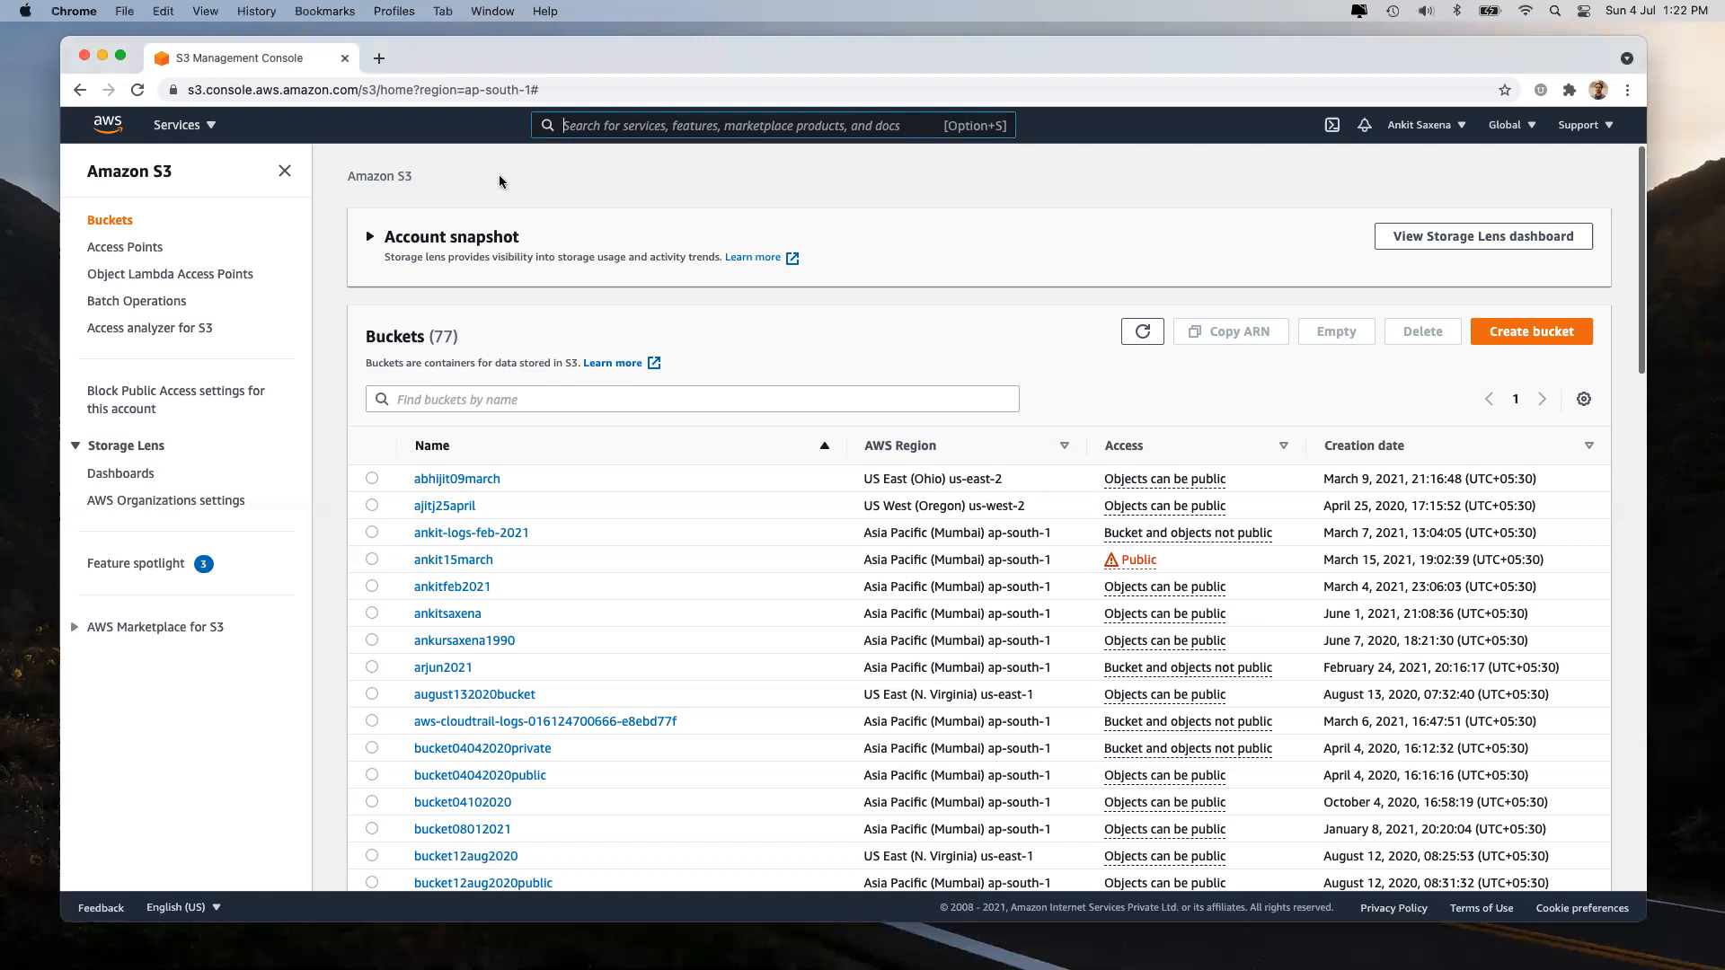
{"action": "left_click", "coordinate": [200, 128]}
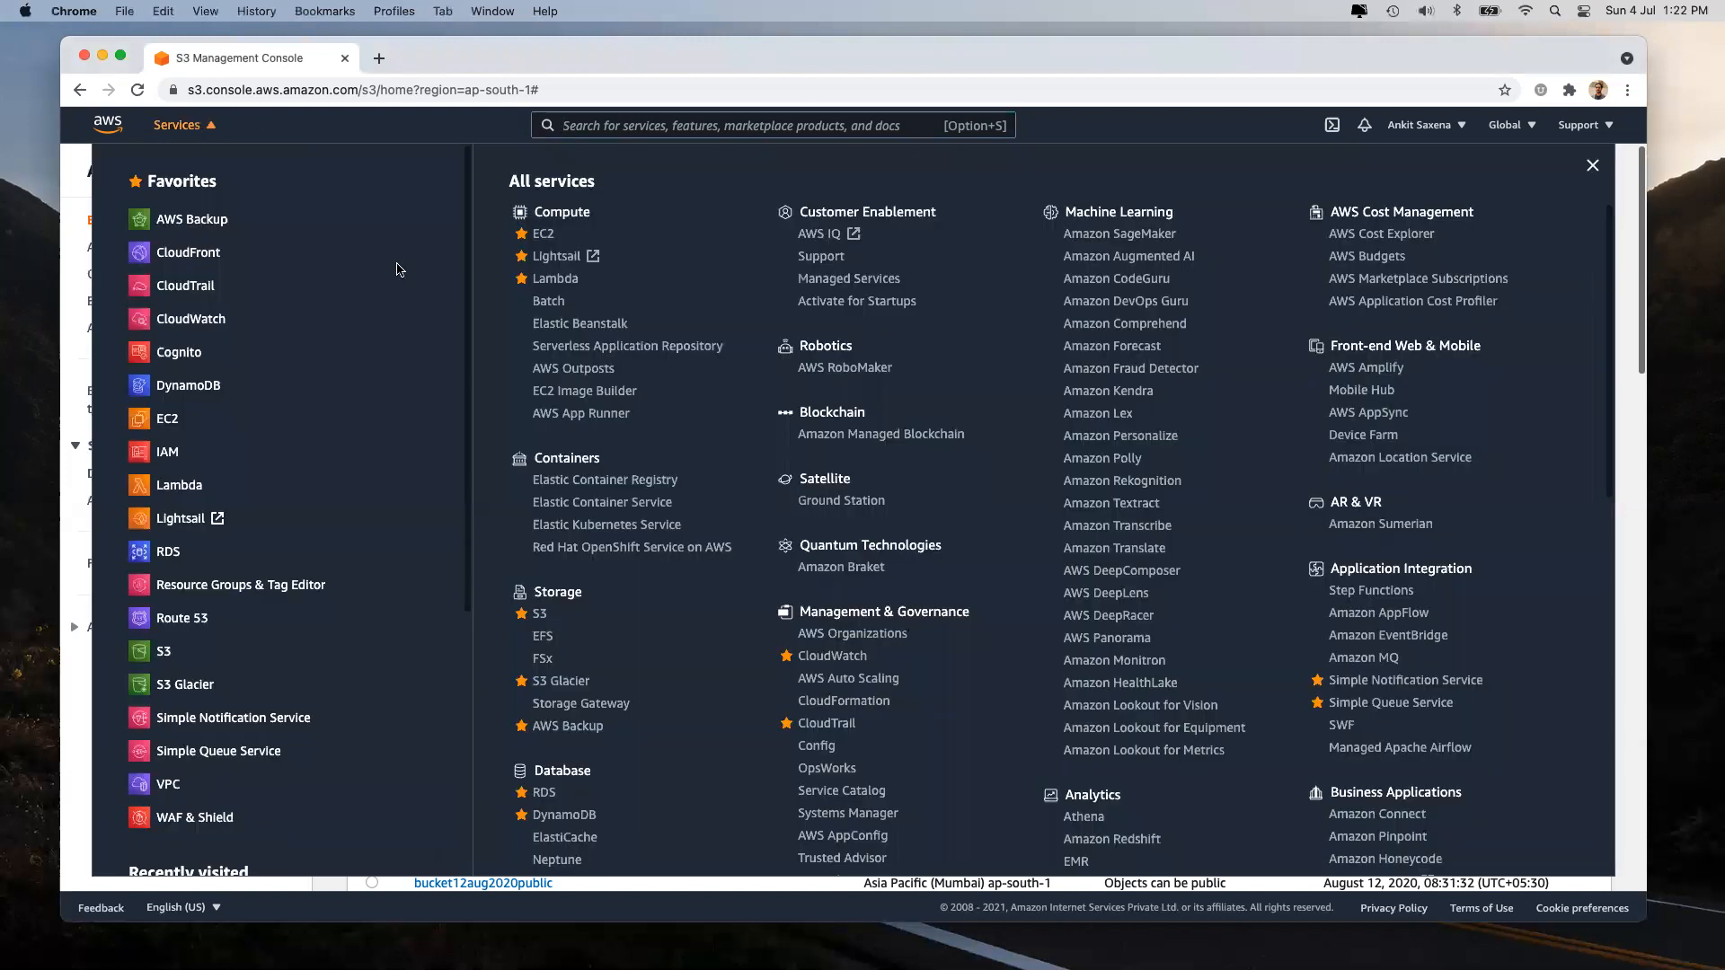
{"action": "left_click", "coordinate": [541, 615]}
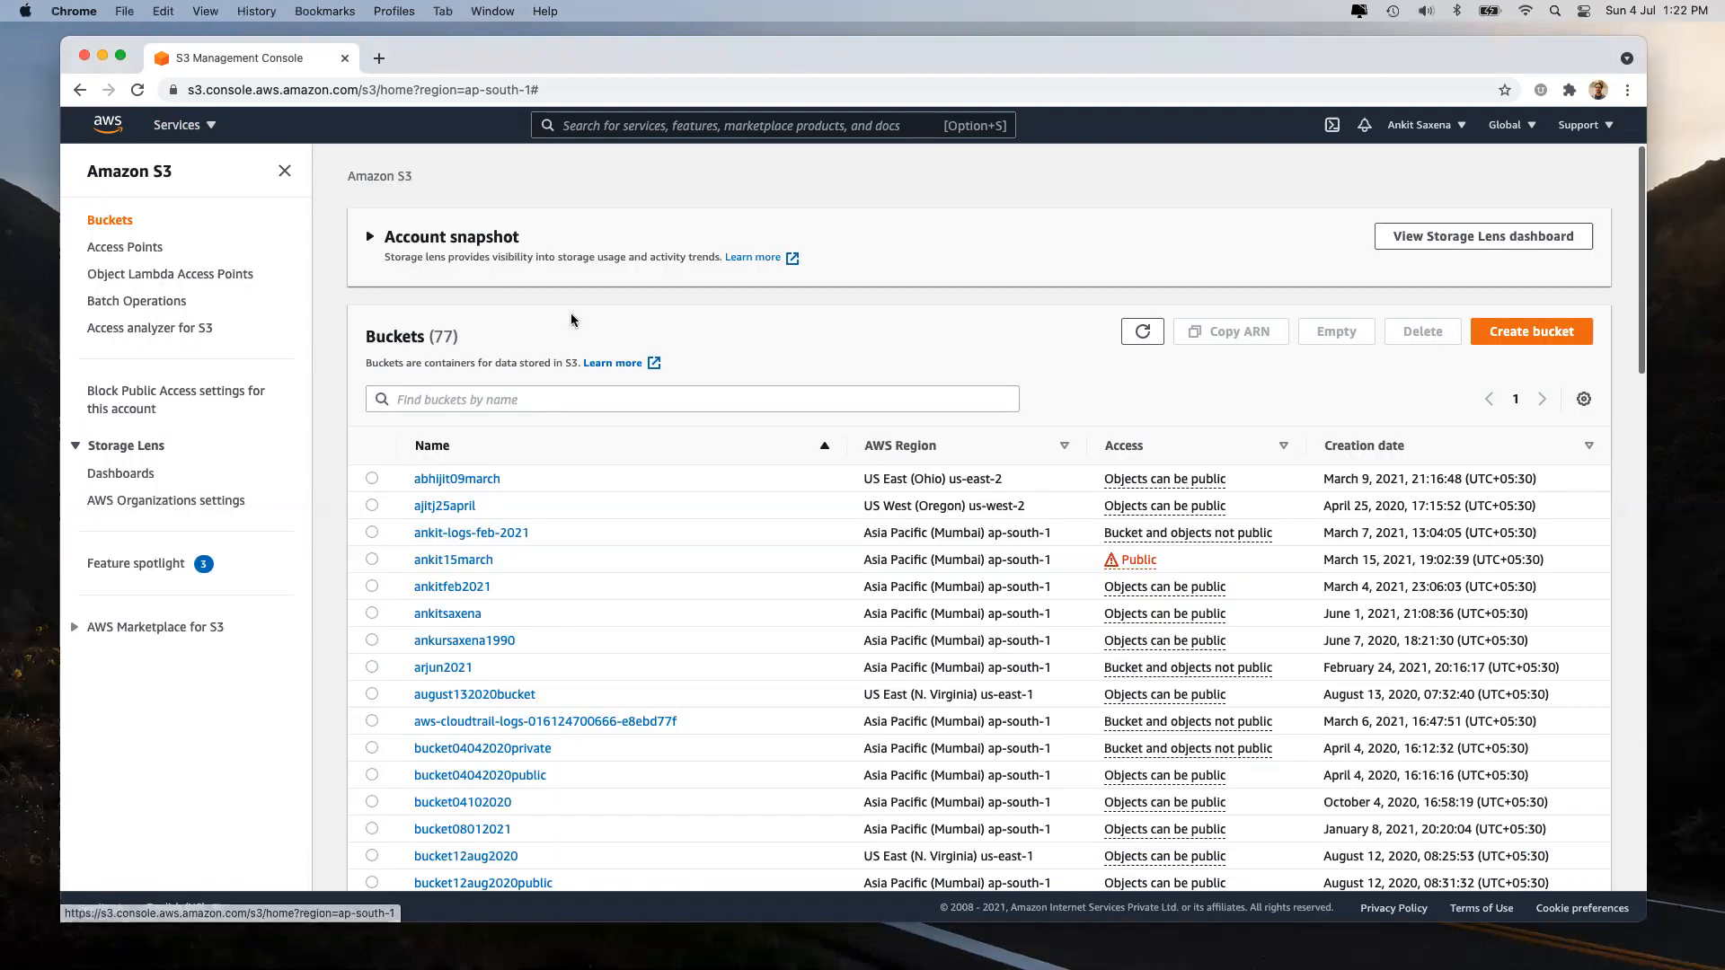
{"action": "left_click", "coordinate": [614, 119]}
{"action": "type", "text": "s3"}
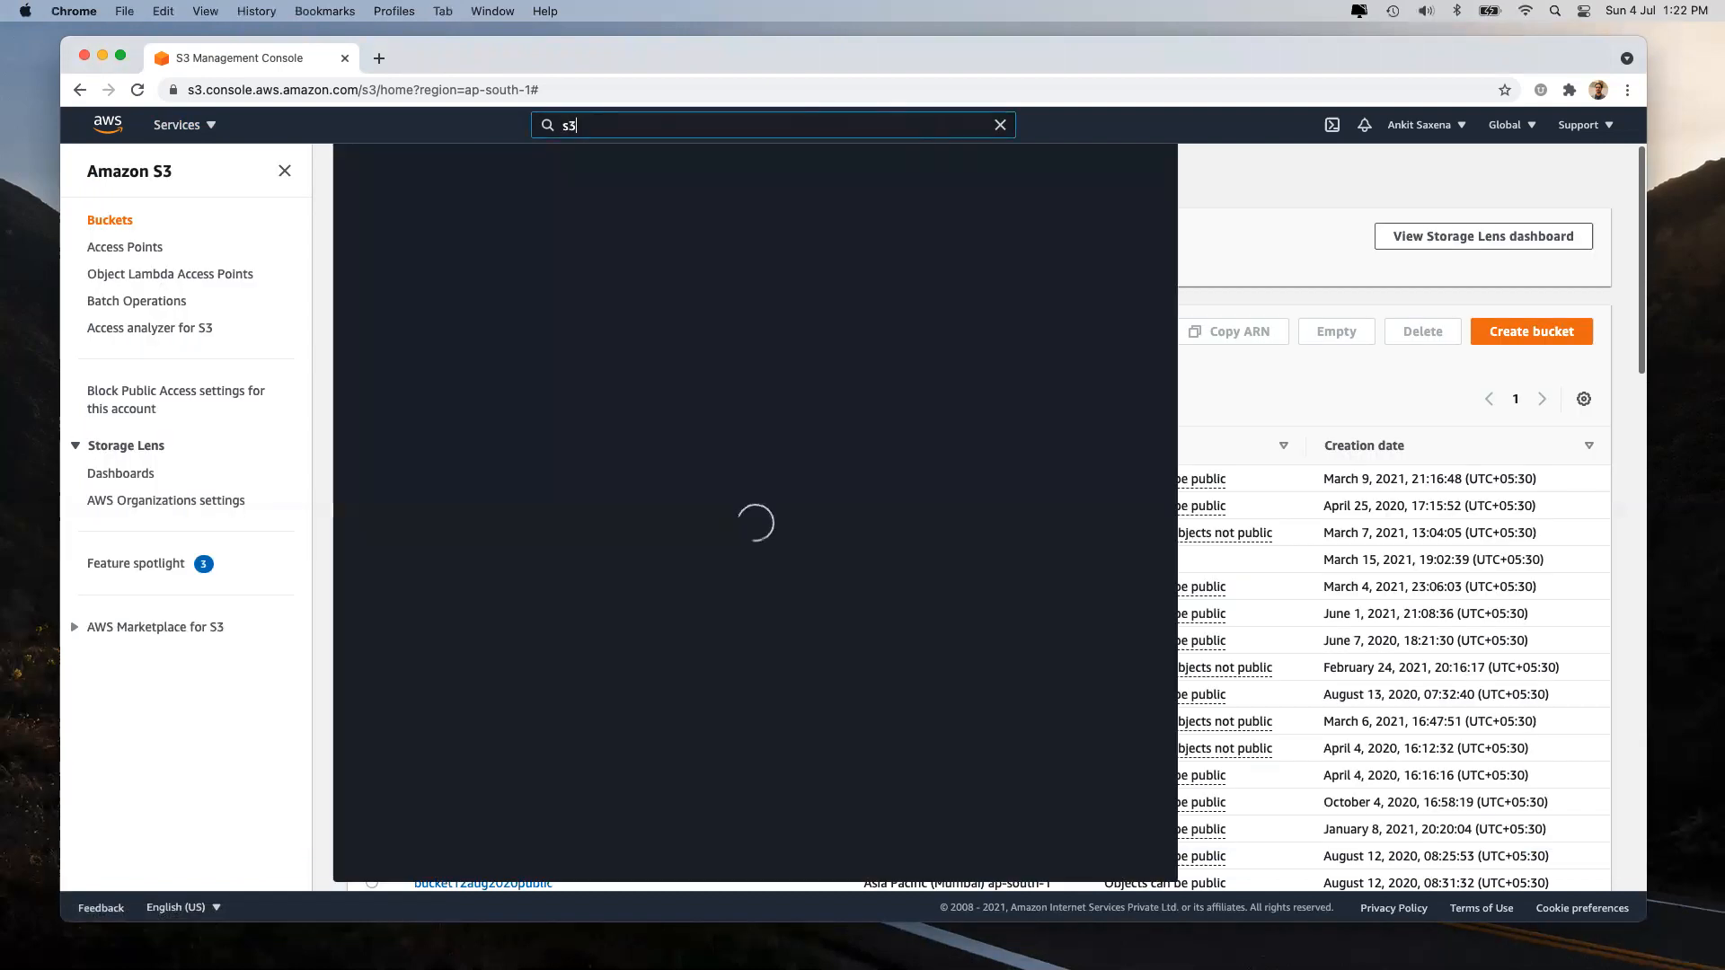
{"action": "key", "text": "Escape"}
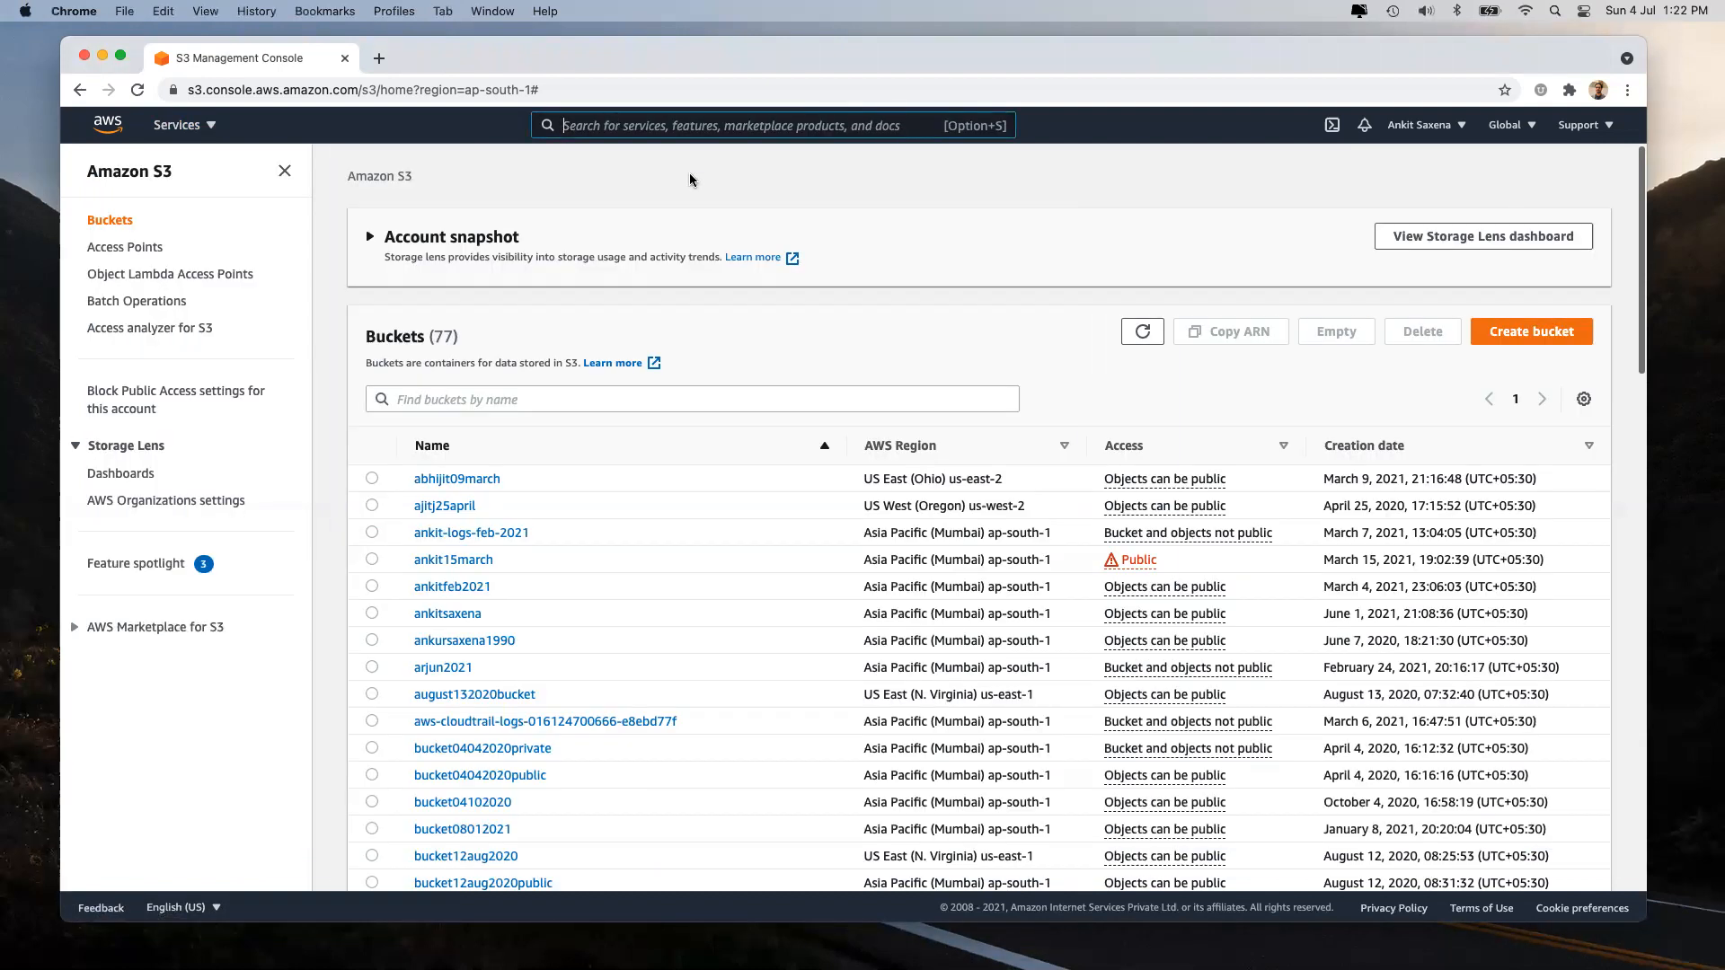
{"action": "left_click", "coordinate": [894, 346]}
Start a new bucket named 'ankit.today' and open a new browser tab.
{"action": "left_click", "coordinate": [1549, 332]}
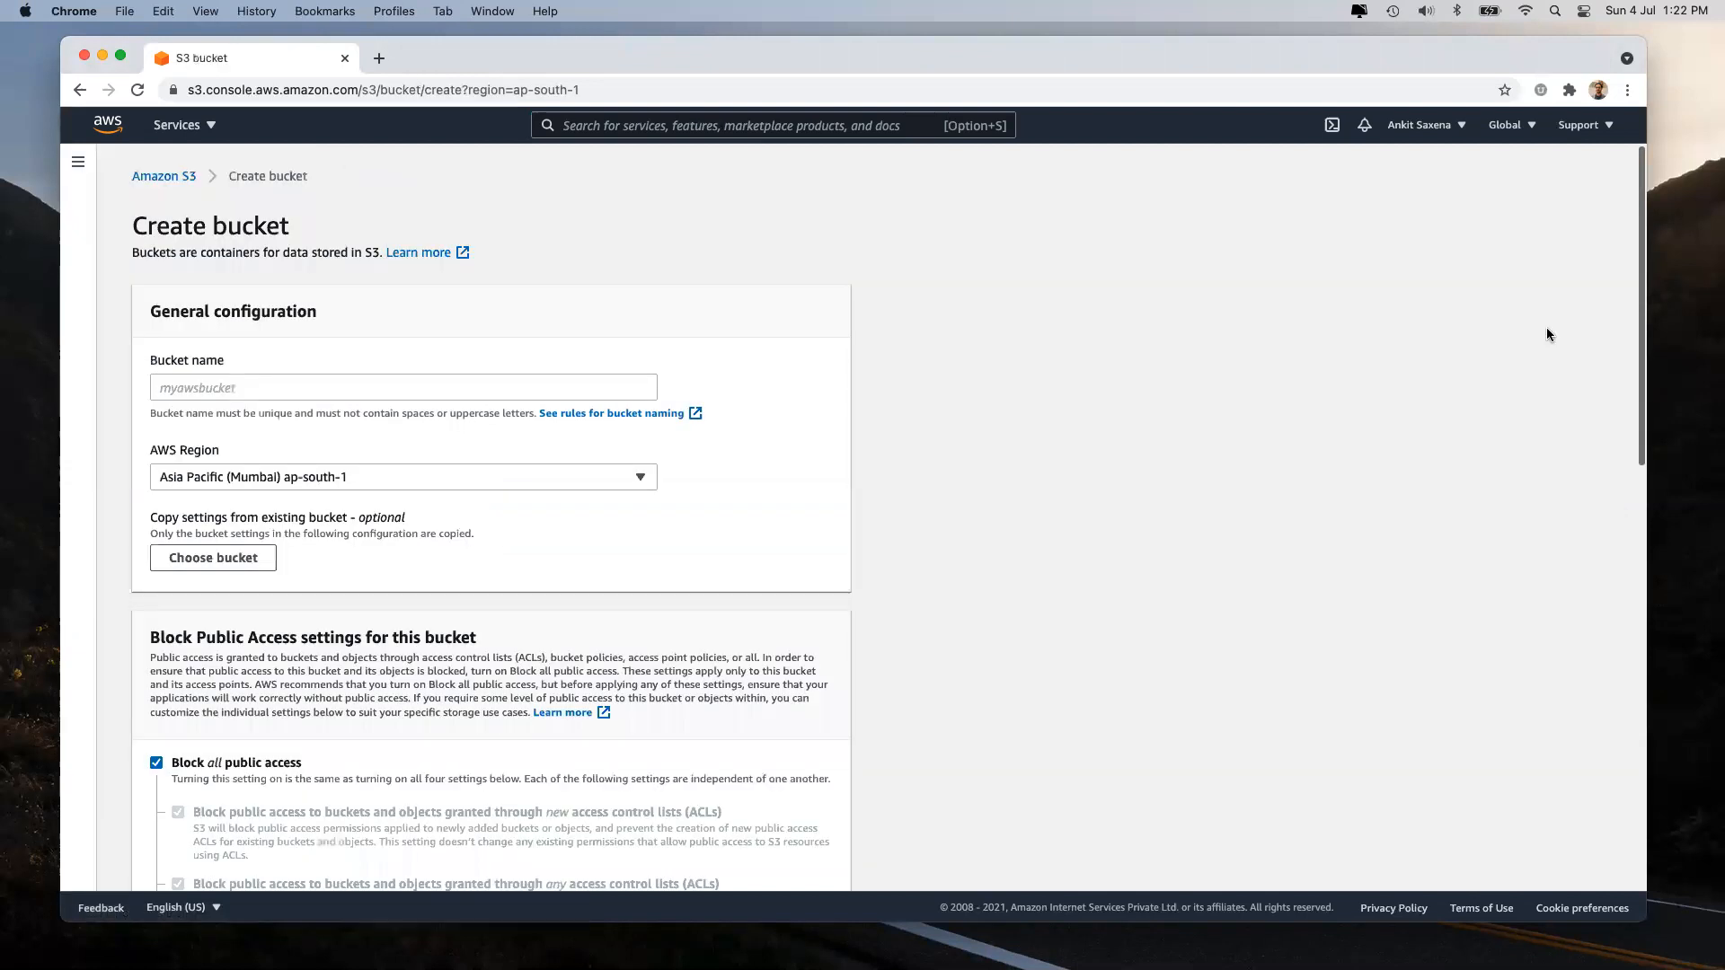
{"action": "left_click", "coordinate": [306, 388]}
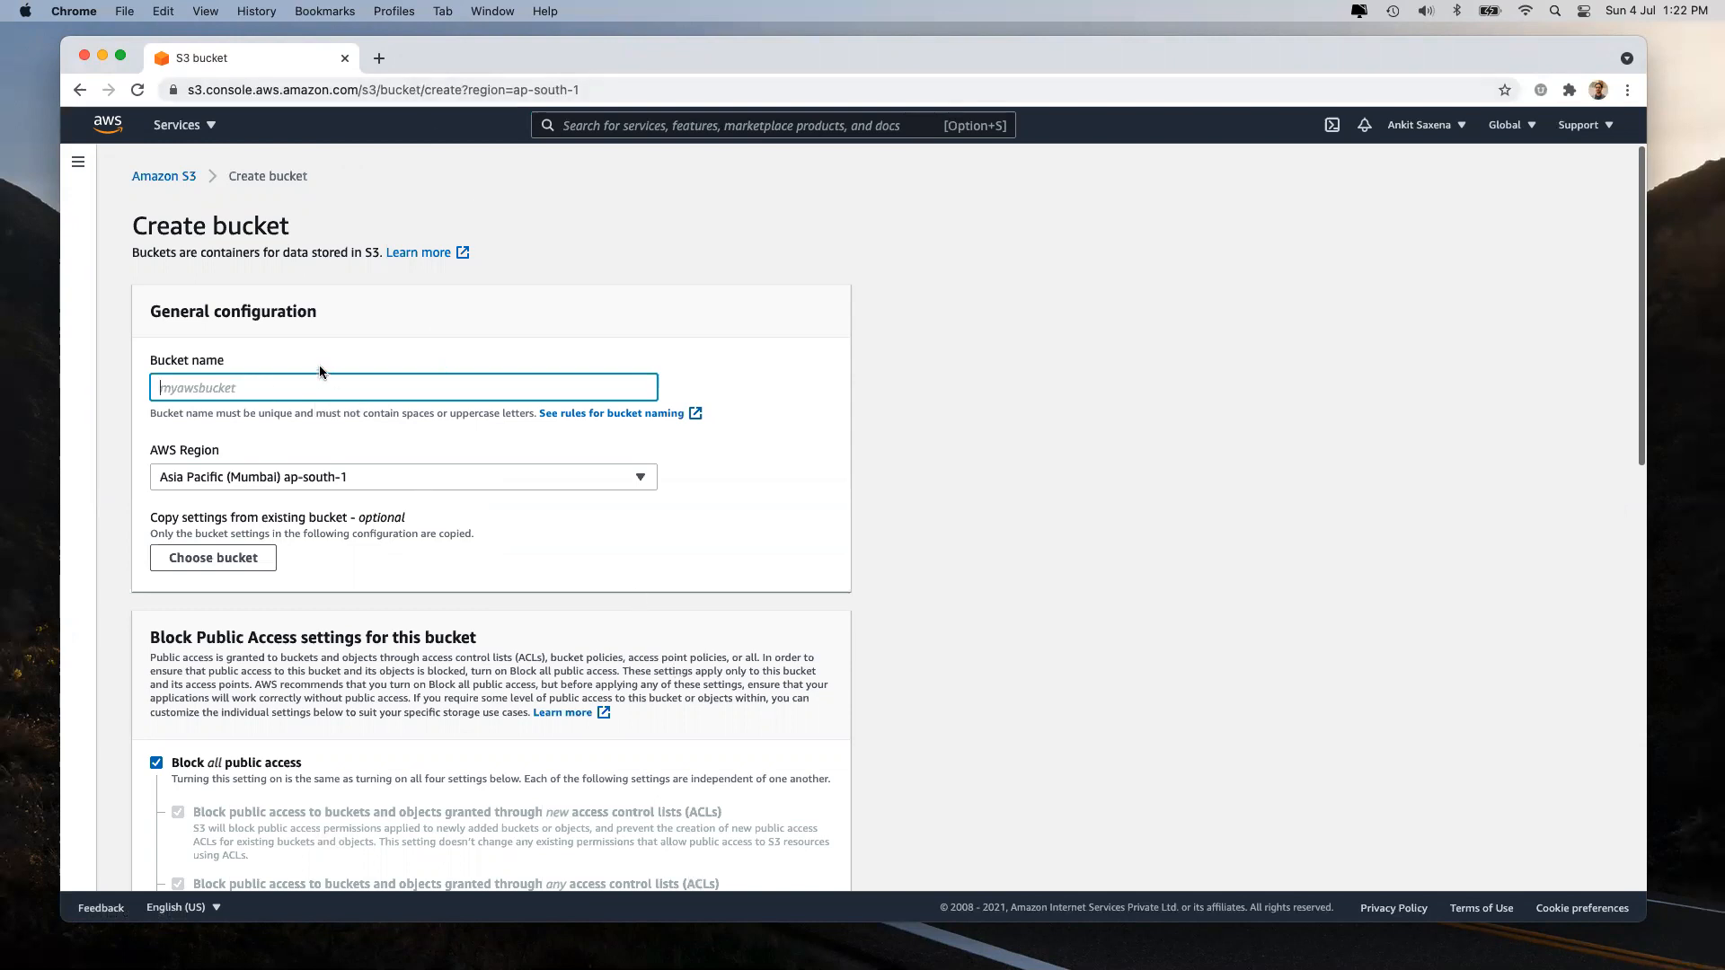
{"action": "type", "text": "ankit.today"}
{"action": "left_click", "coordinate": [921, 482]}
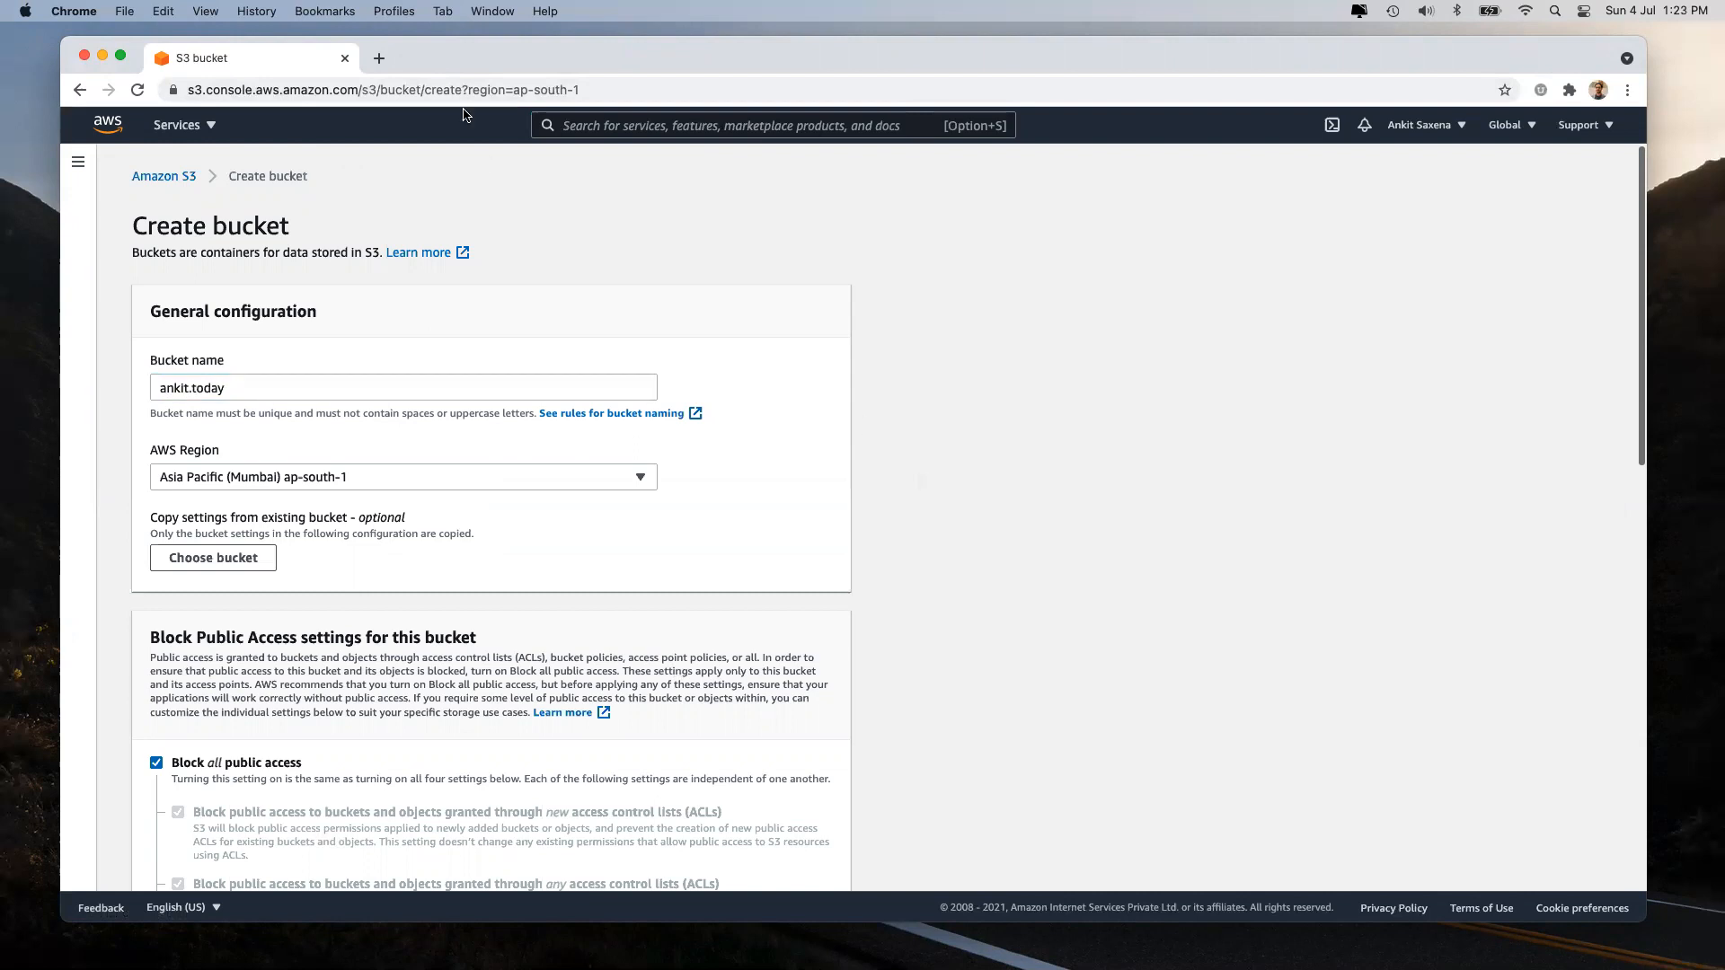
{"action": "left_click", "coordinate": [379, 58]}
Go to GoDaddy and open DNS management for the .live domain under My Products.
{"action": "type", "text": "godady"}
{"action": "key", "text": "BackSpace"}
{"action": "key", "text": "BackSpace"}
{"action": "key", "text": "BackSpace"}
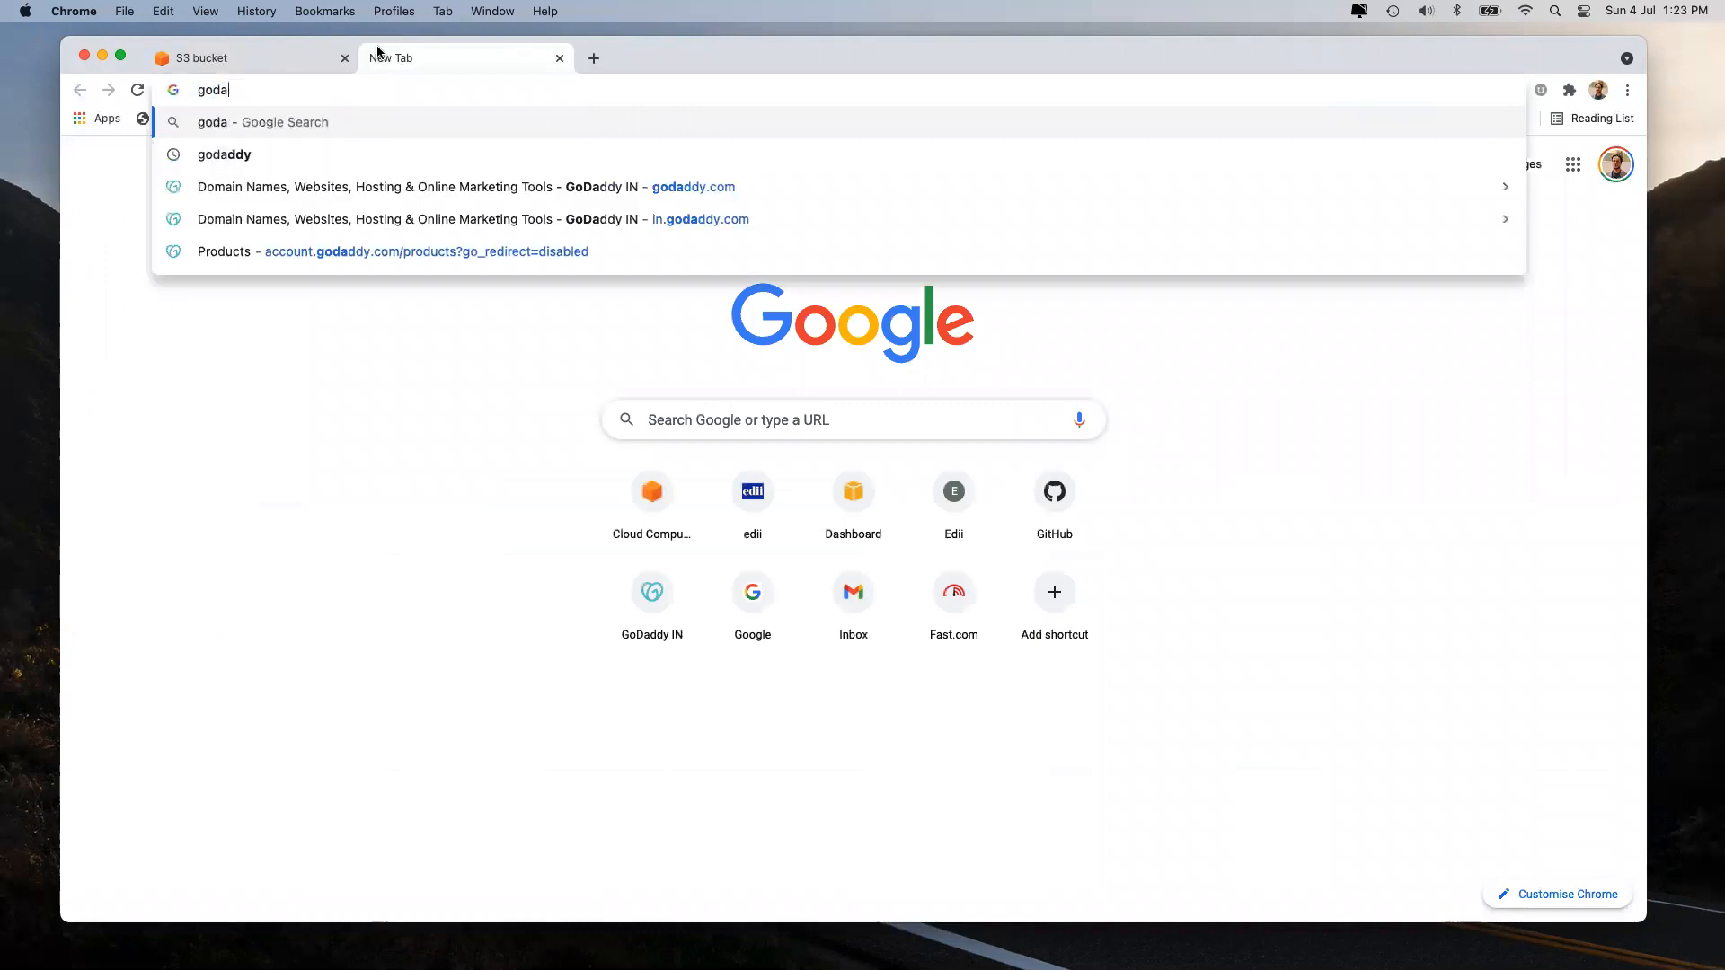
{"action": "key", "text": "Down"}
{"action": "key", "text": "Down"}
{"action": "key", "text": "Return"}
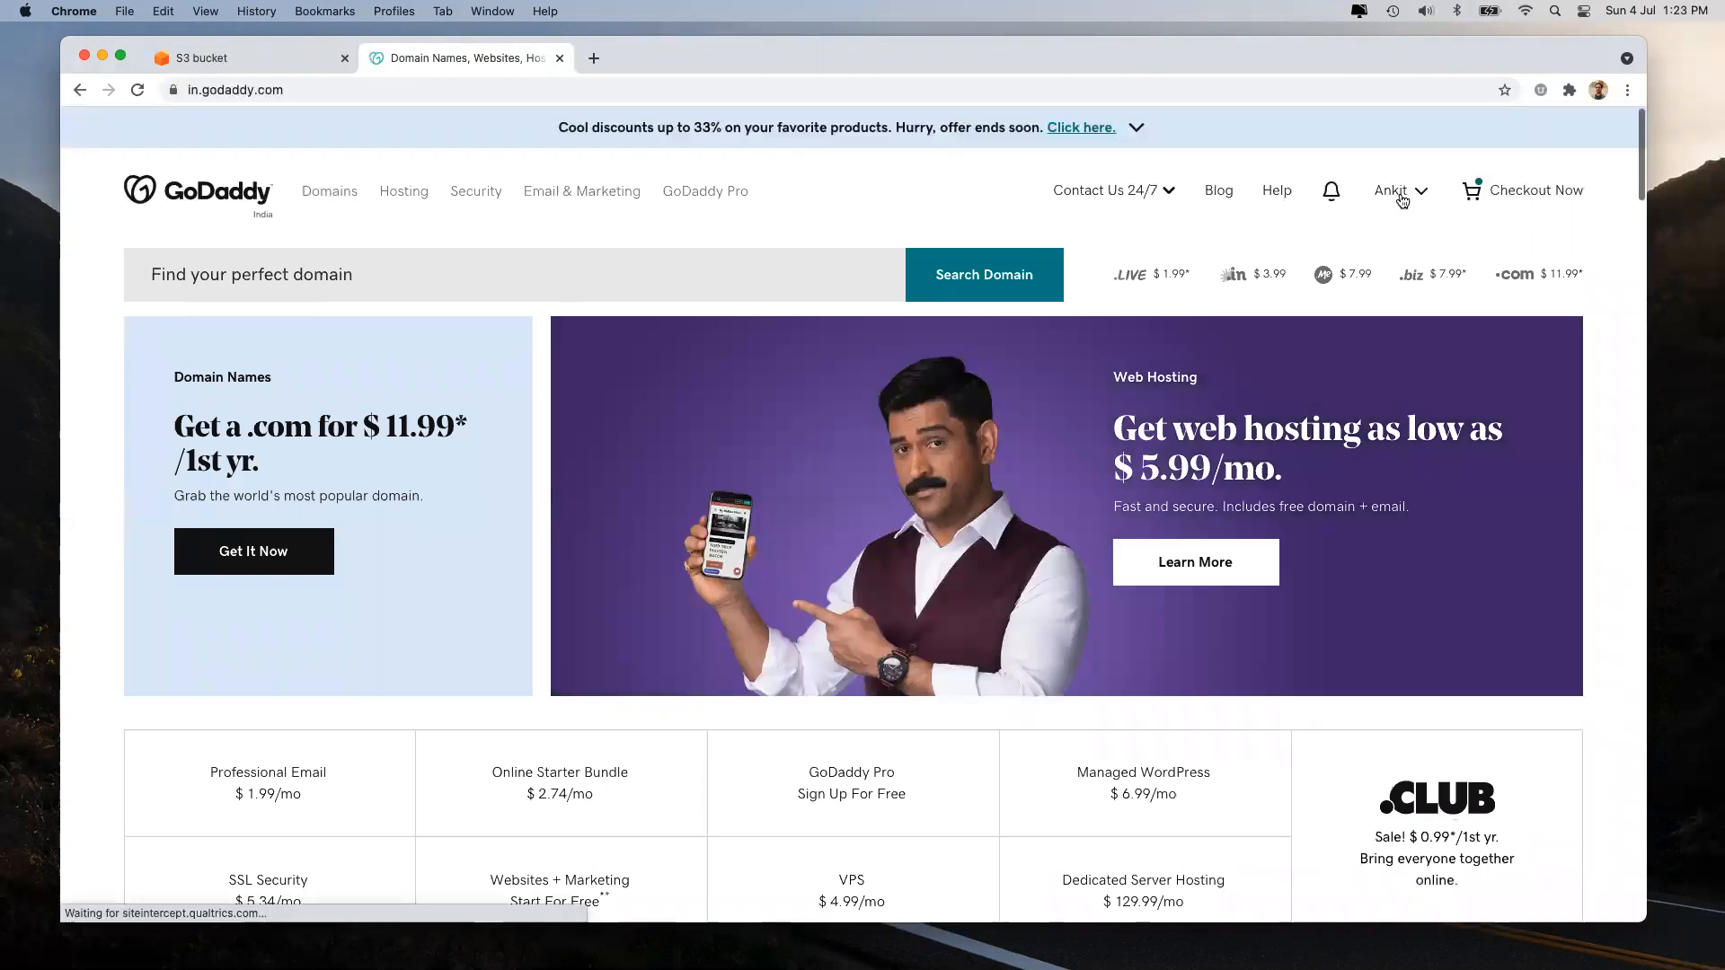
{"action": "left_click", "coordinate": [1403, 199]}
{"action": "left_click", "coordinate": [1234, 372]}
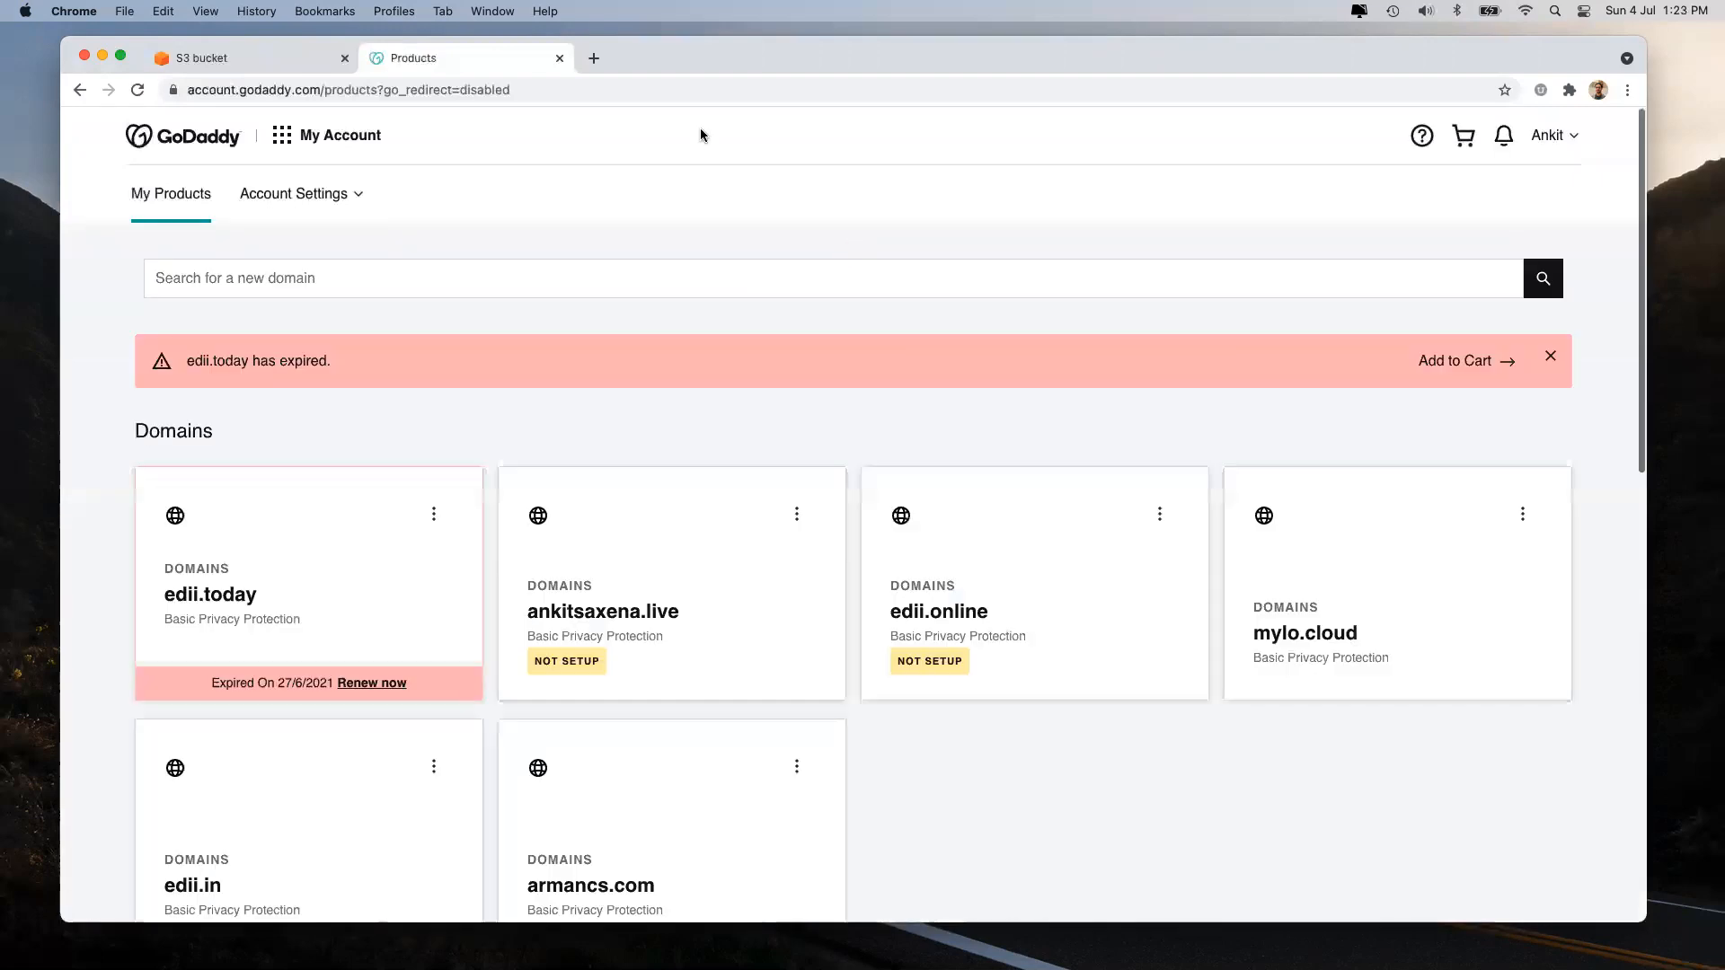
{"action": "left_click", "coordinate": [796, 511]}
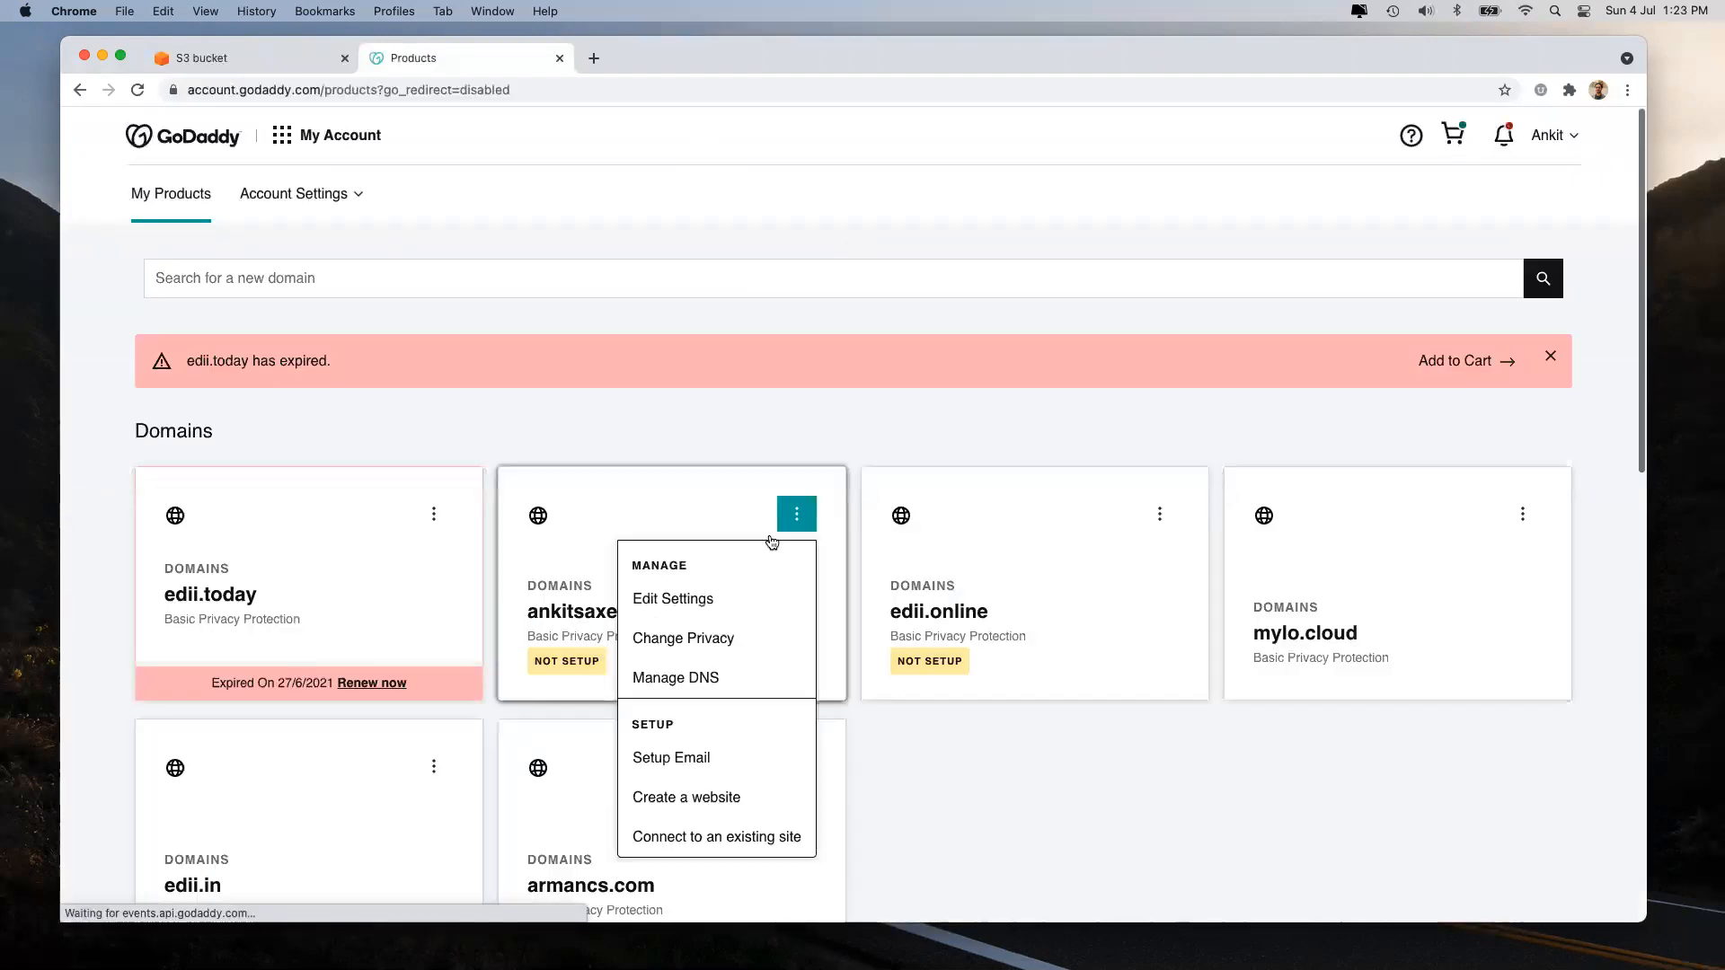
{"action": "left_click", "coordinate": [693, 681]}
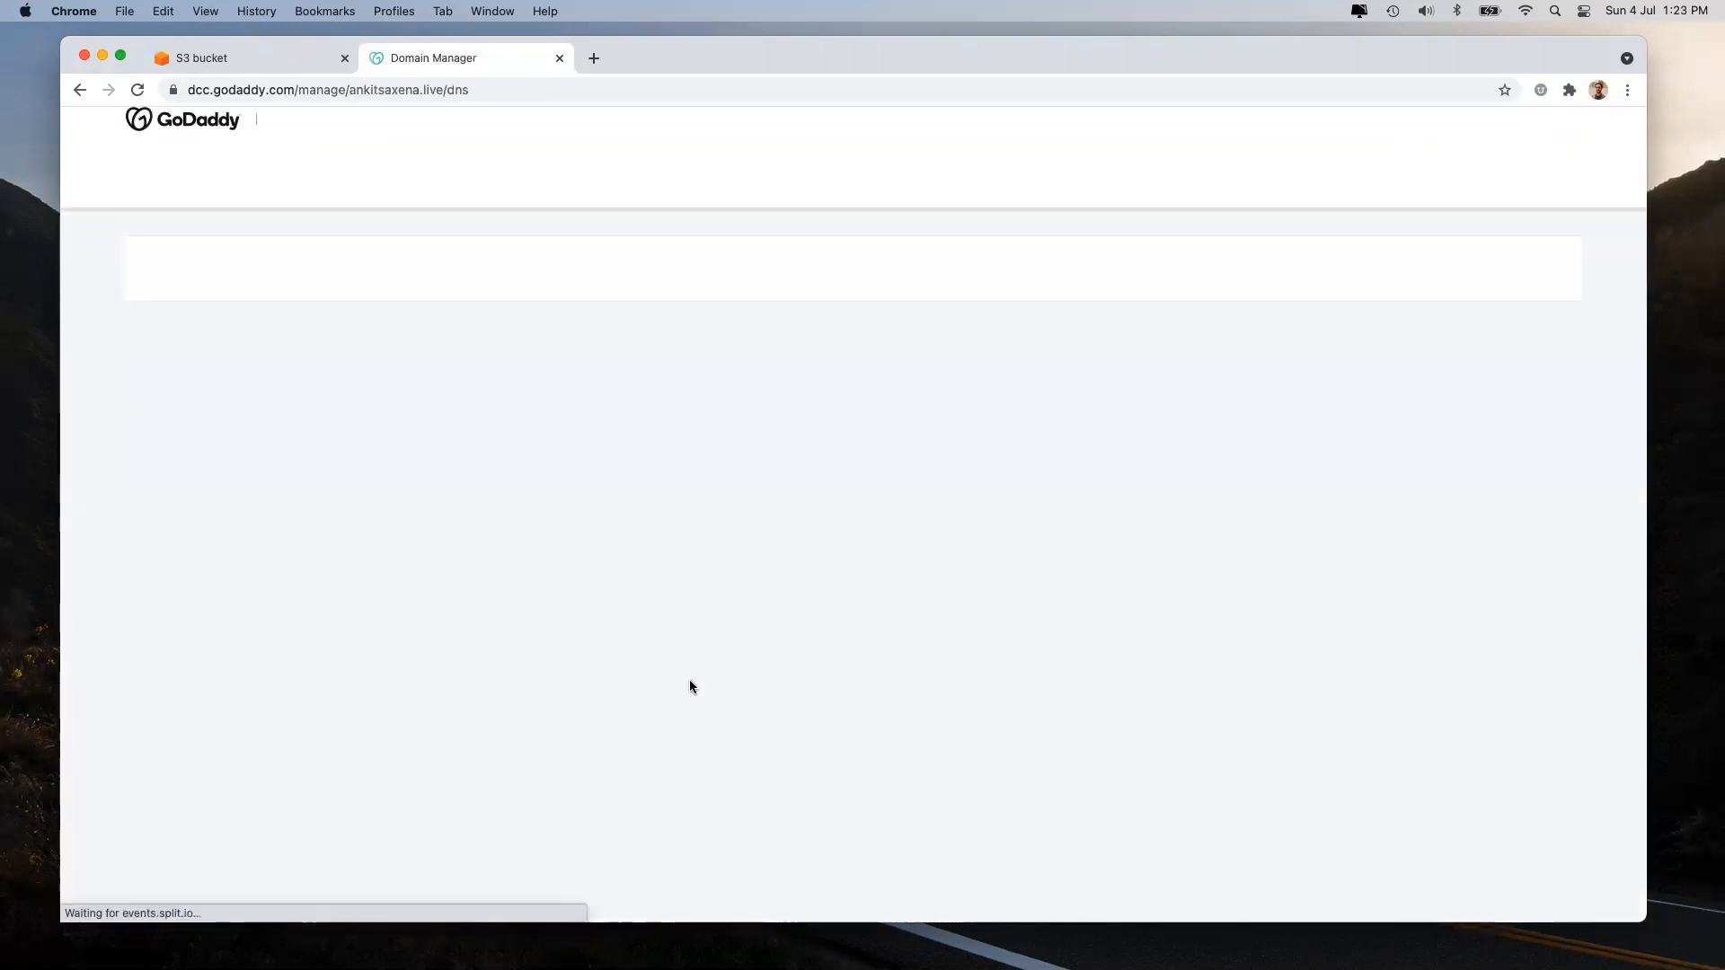
Copy the .live domain from the page address and paste it as the S3 bucket name.
{"action": "left_click_drag", "start_coordinate": [349, 90], "coordinate": [446, 90]}
{"action": "key", "text": "super+c"}
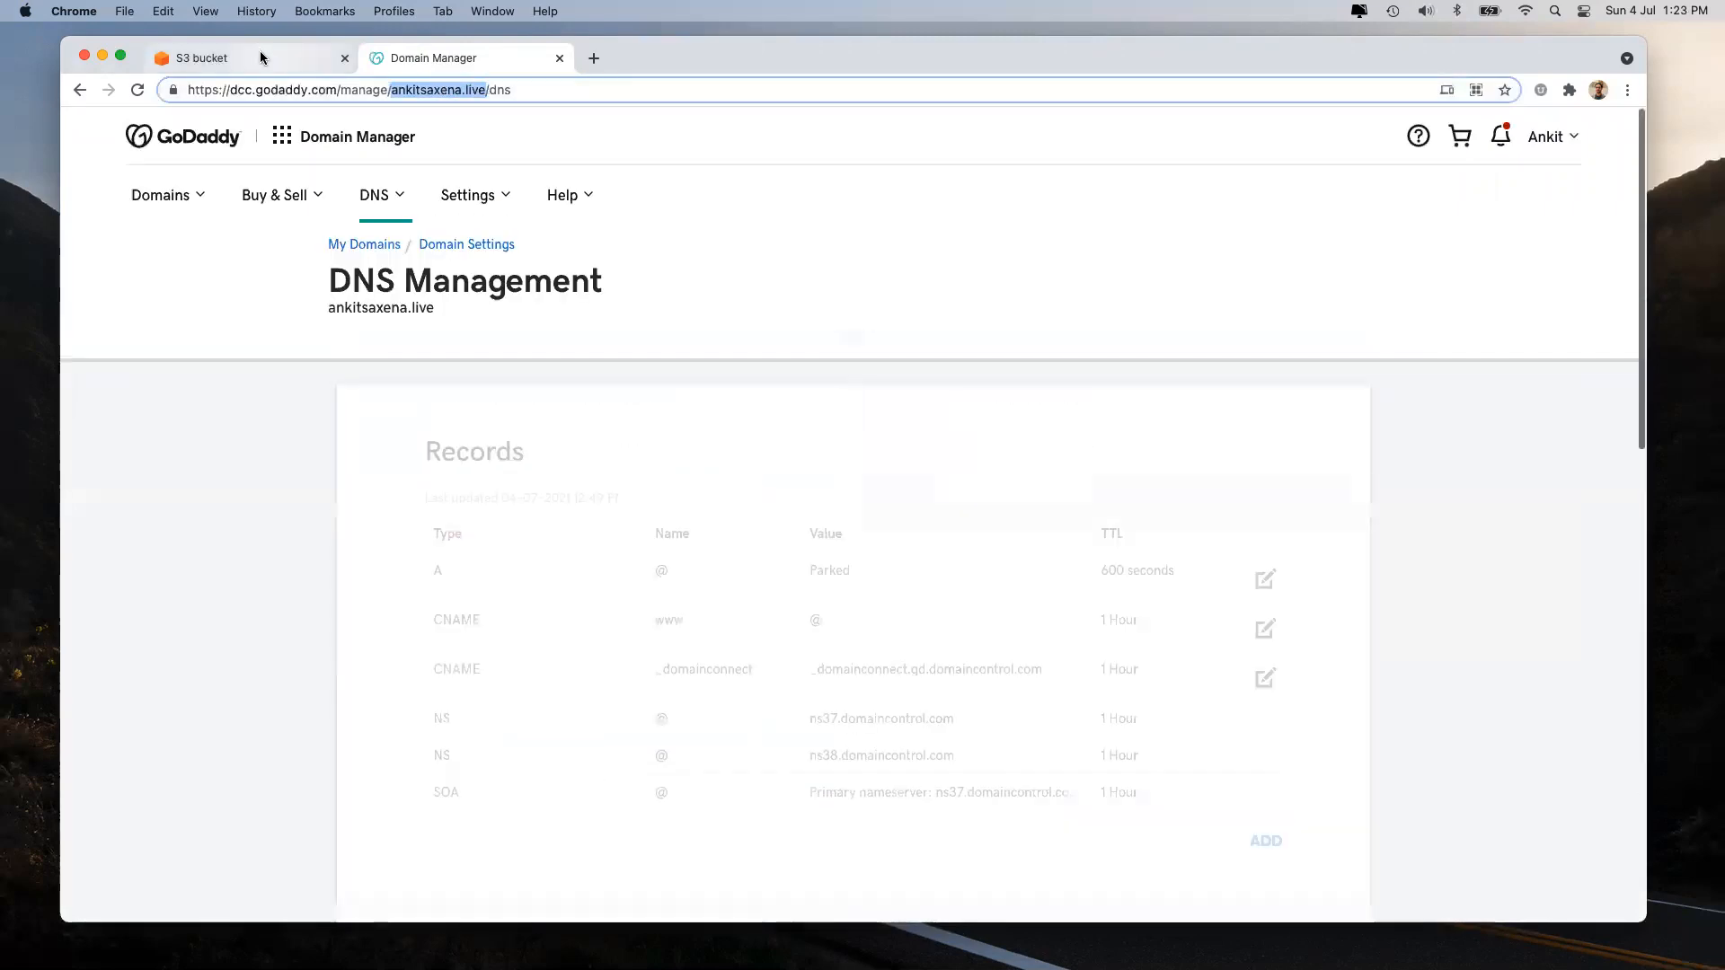
{"action": "left_click", "coordinate": [261, 58]}
{"action": "left_click", "coordinate": [266, 385]}
{"action": "key", "text": "super+v"}
{"action": "left_click", "coordinate": [950, 526]}
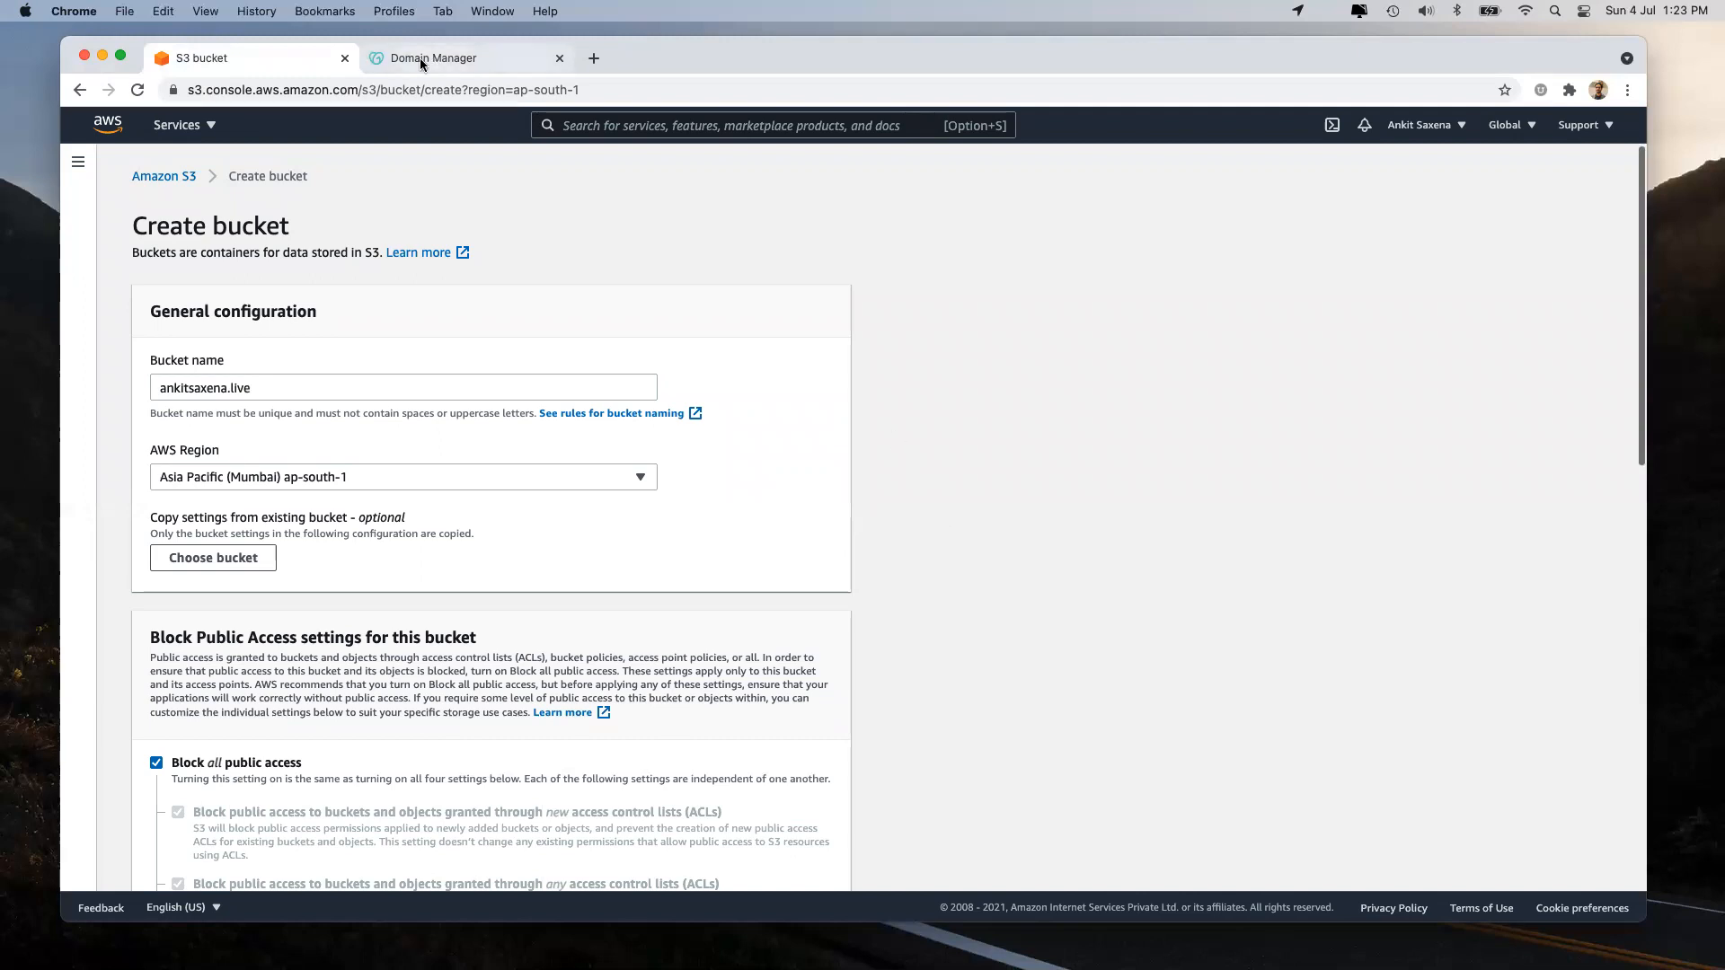
Cancel the unfinished bucket form and return to the list of 77 buckets.
{"action": "left_click", "coordinate": [510, 89]}
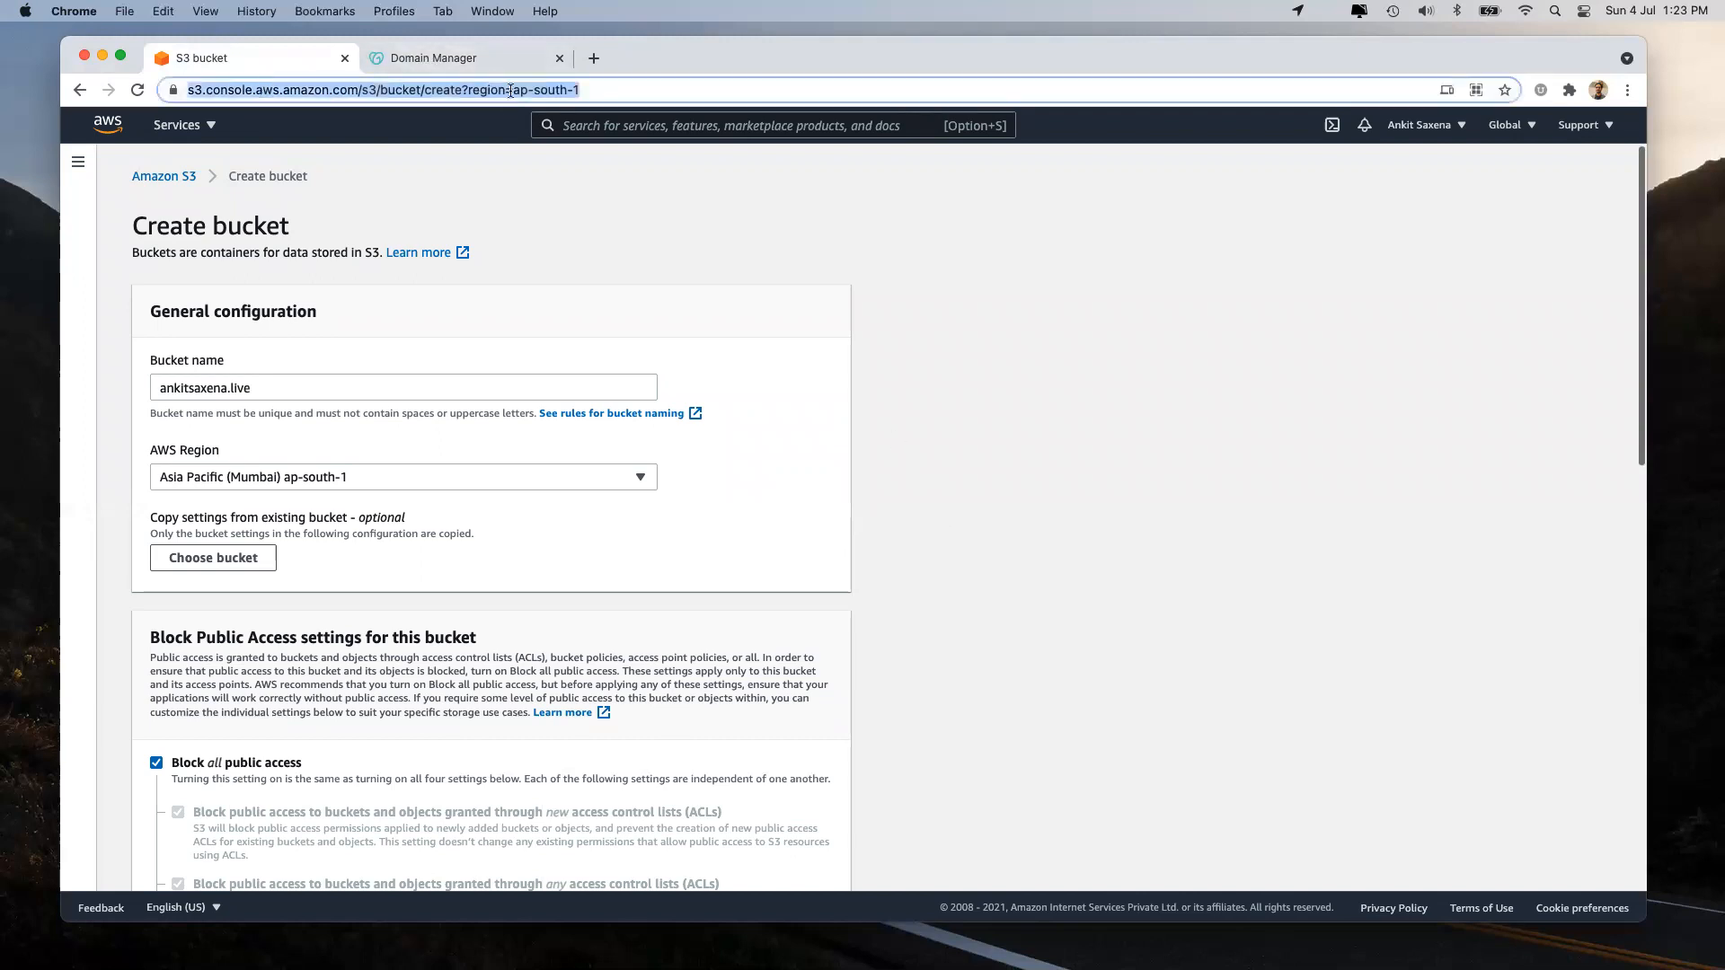
{"action": "left_click", "coordinate": [806, 289]}
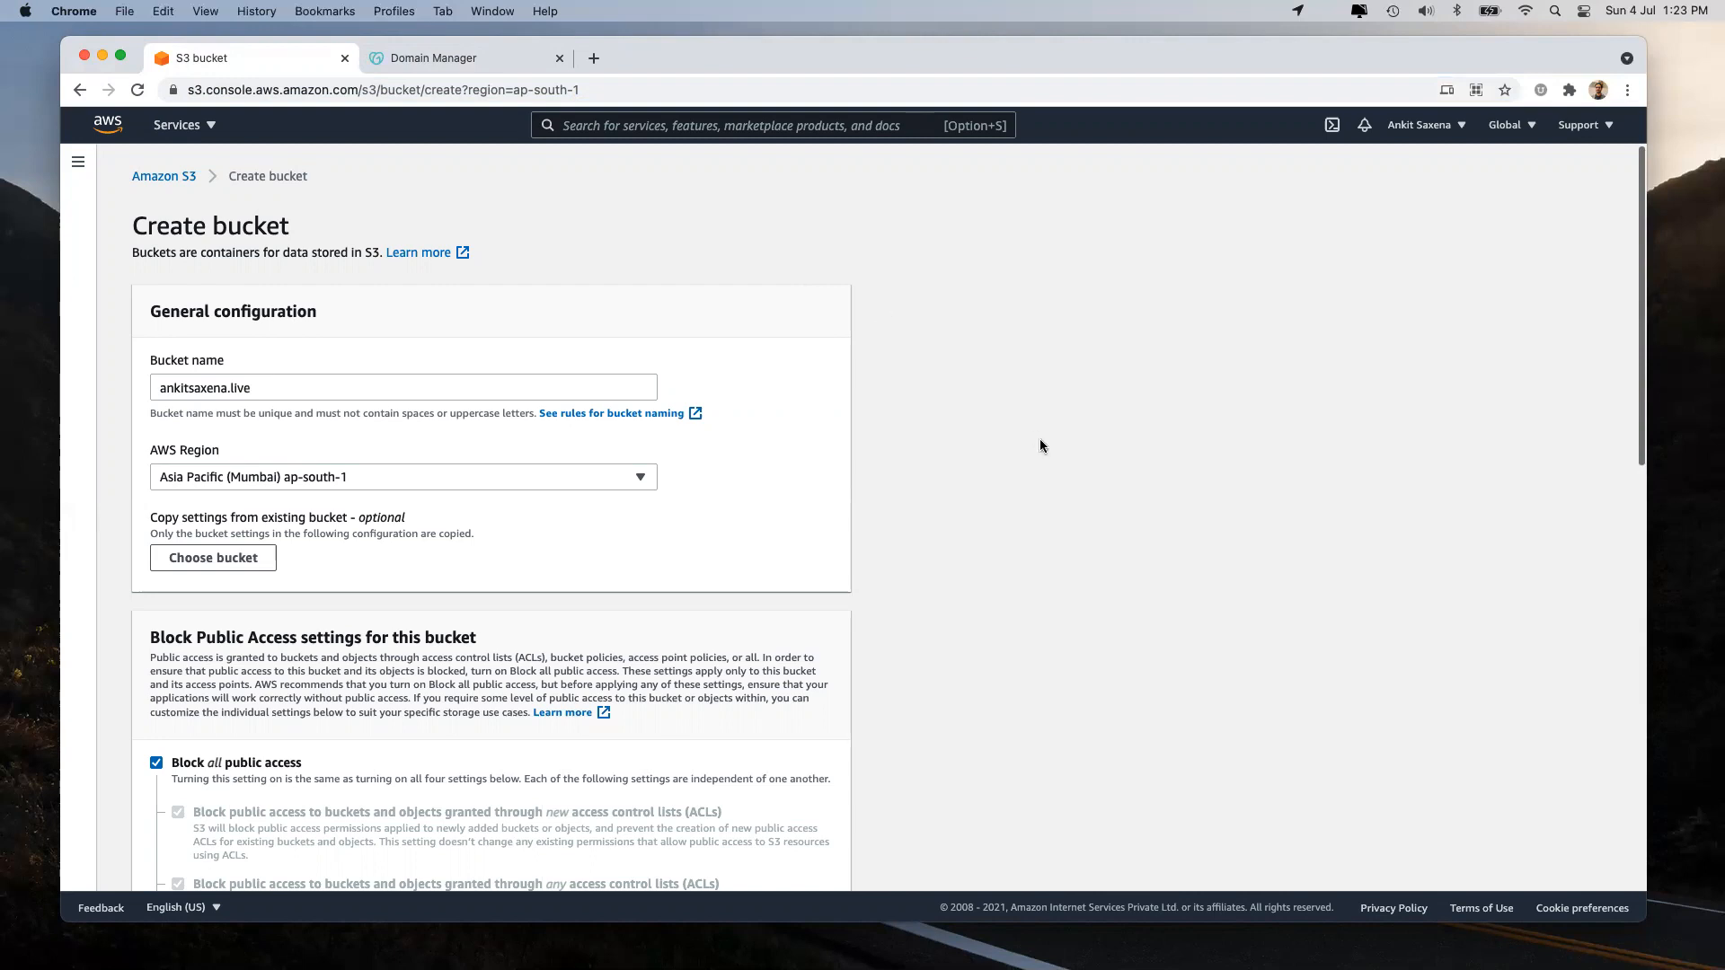
{"action": "left_click", "coordinate": [387, 387]}
{"action": "left_click", "coordinate": [957, 501]}
{"action": "scroll", "coordinate": [958, 501], "scroll_direction": "down", "scroll_amount": 15}
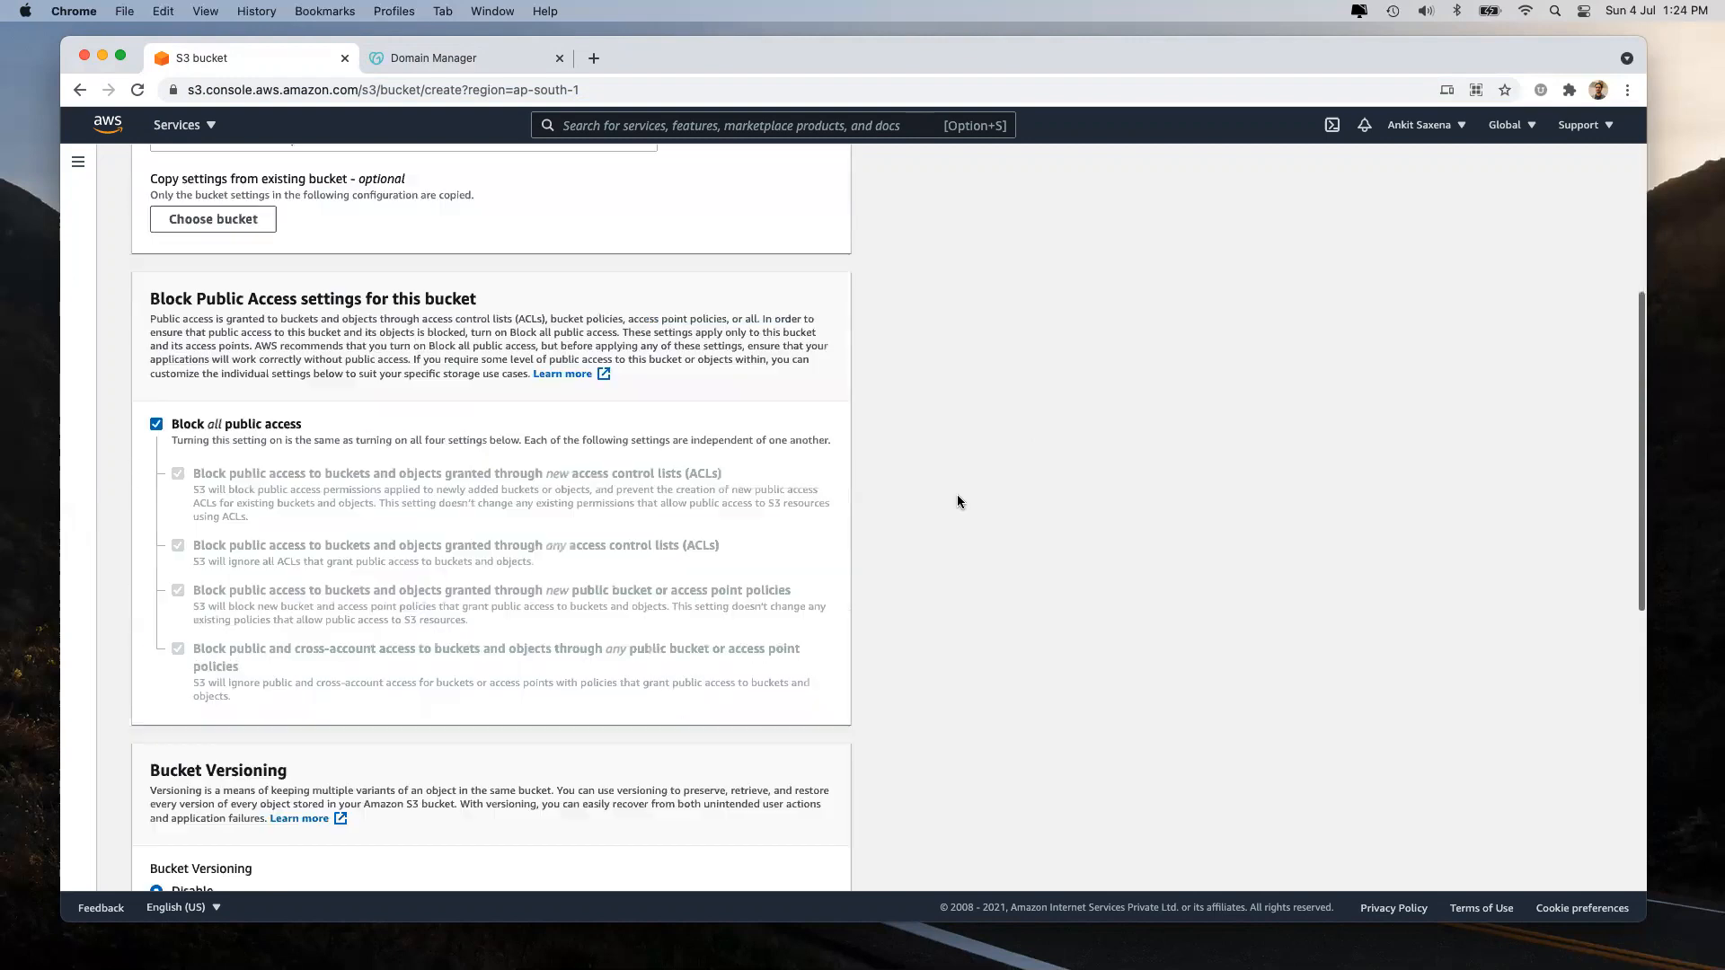
{"action": "left_click", "coordinate": [667, 865]}
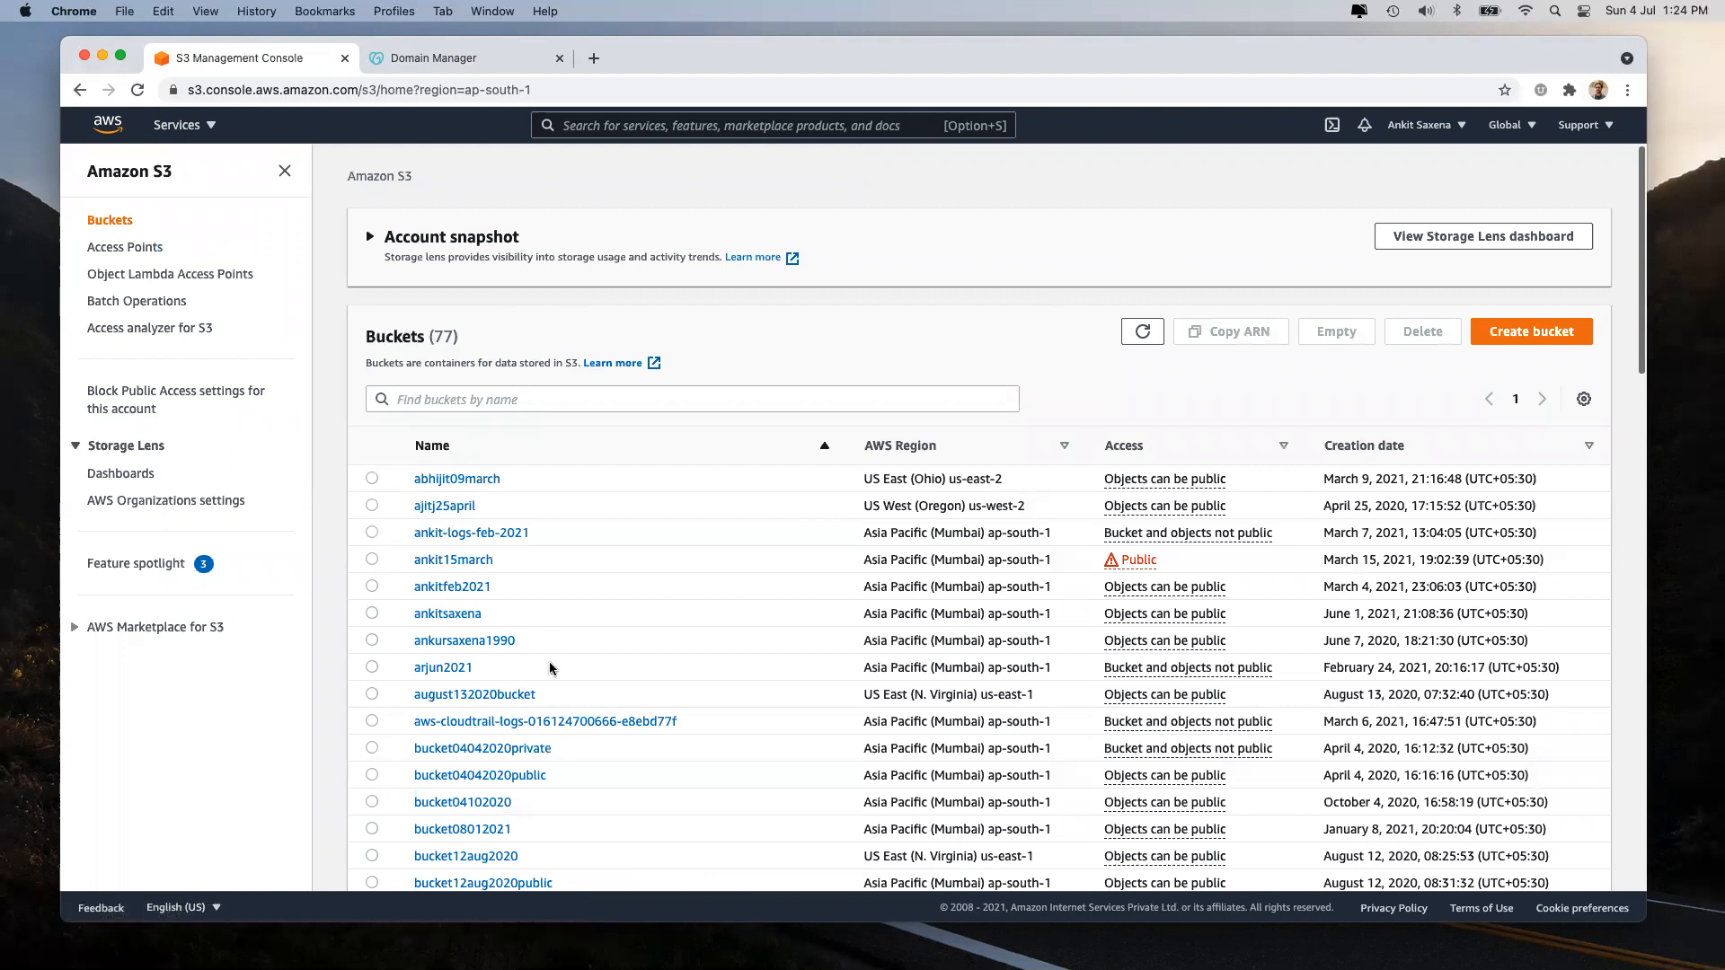
Look through the bucket list, then start a fresh Create bucket form.
{"action": "scroll", "coordinate": [551, 668], "scroll_direction": "down", "scroll_amount": 10}
{"action": "scroll", "coordinate": [551, 667], "scroll_direction": "down", "scroll_amount": 5}
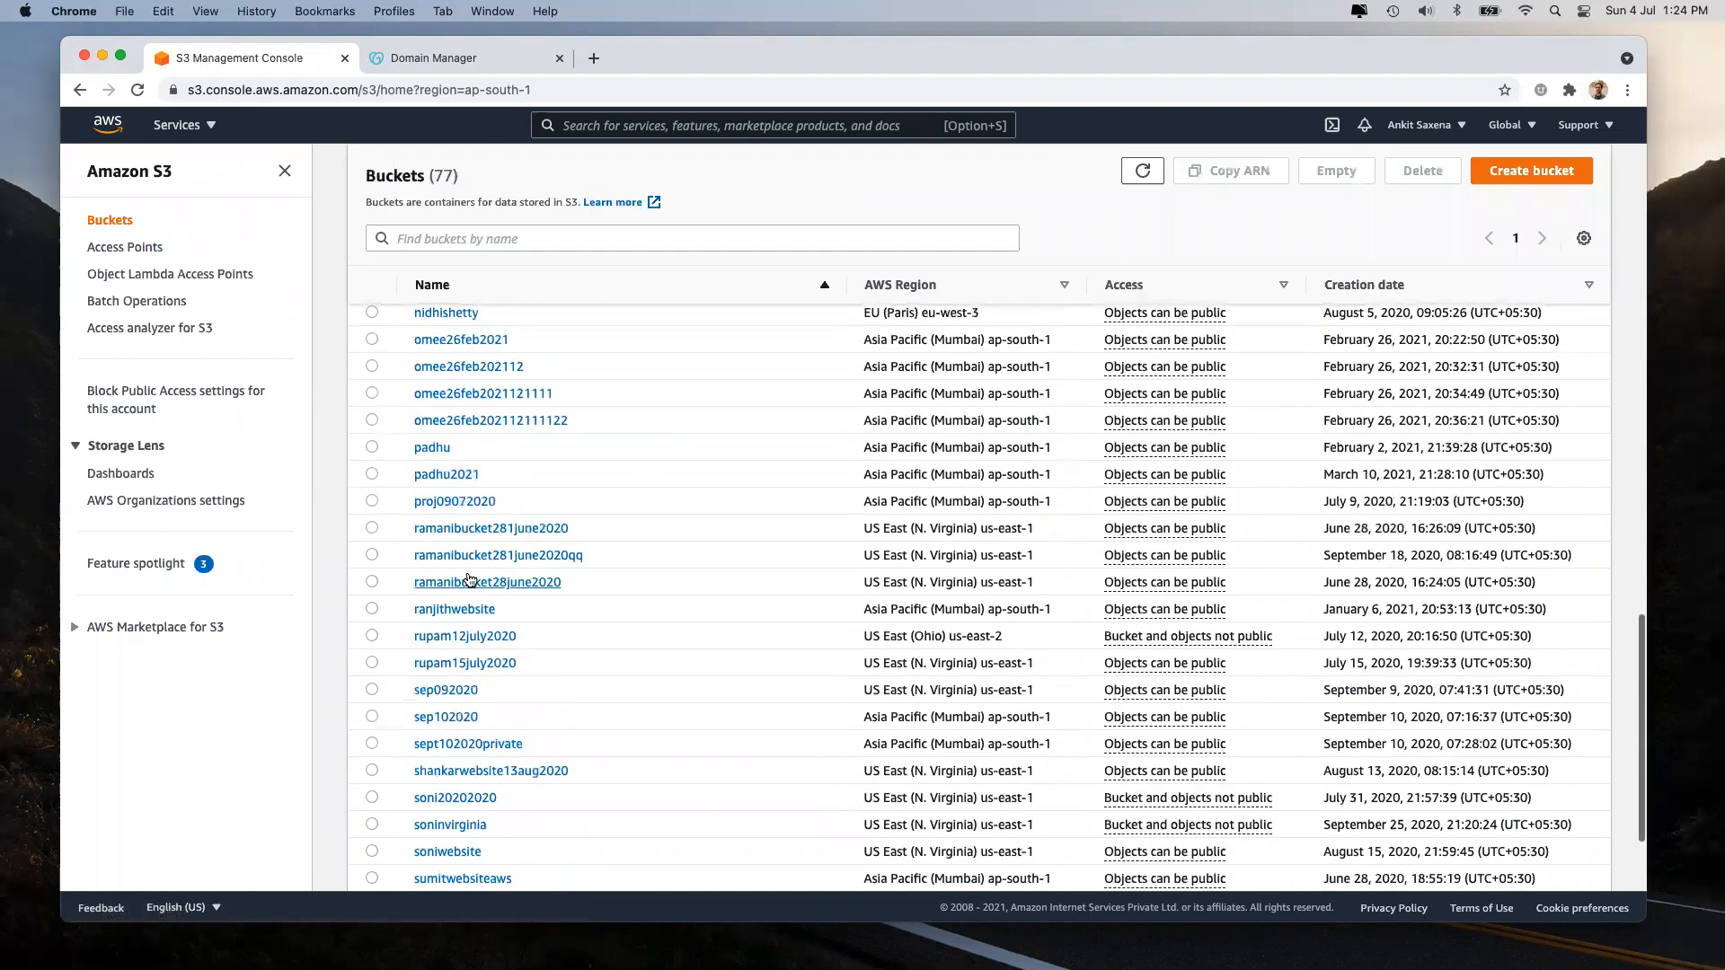
{"action": "scroll", "coordinate": [469, 580], "scroll_direction": "up", "scroll_amount": 3}
{"action": "scroll", "coordinate": [469, 579], "scroll_direction": "up", "scroll_amount": 2}
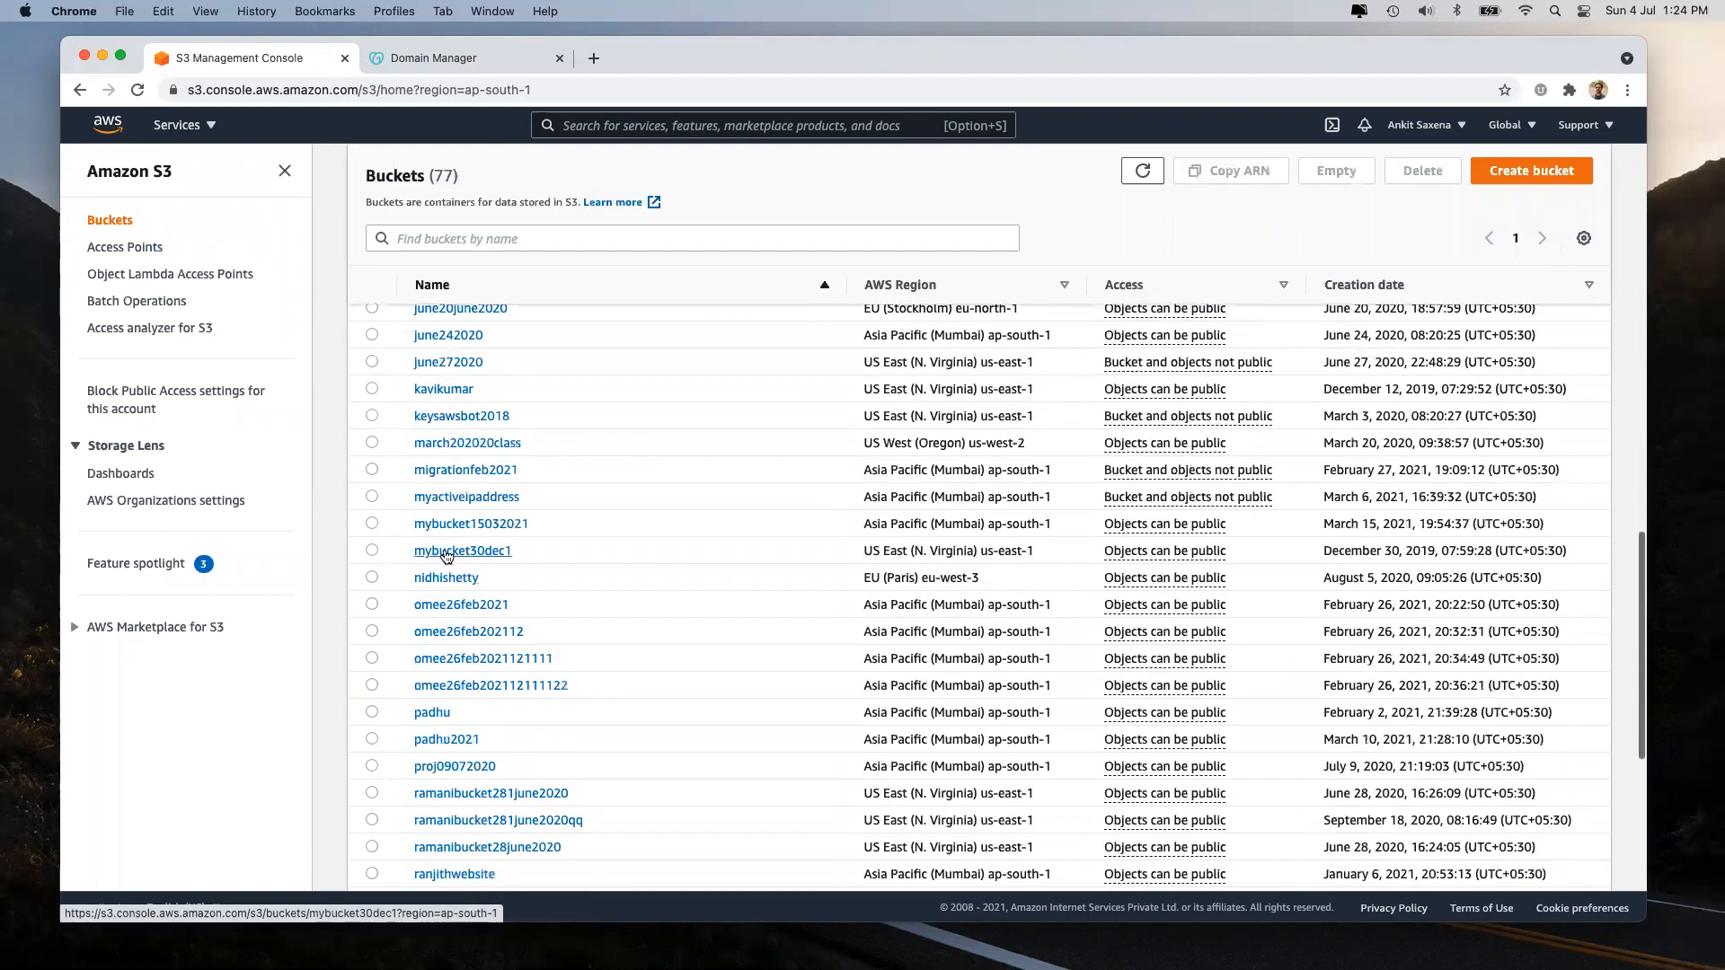
{"action": "scroll", "coordinate": [589, 553], "scroll_direction": "up", "scroll_amount": 5}
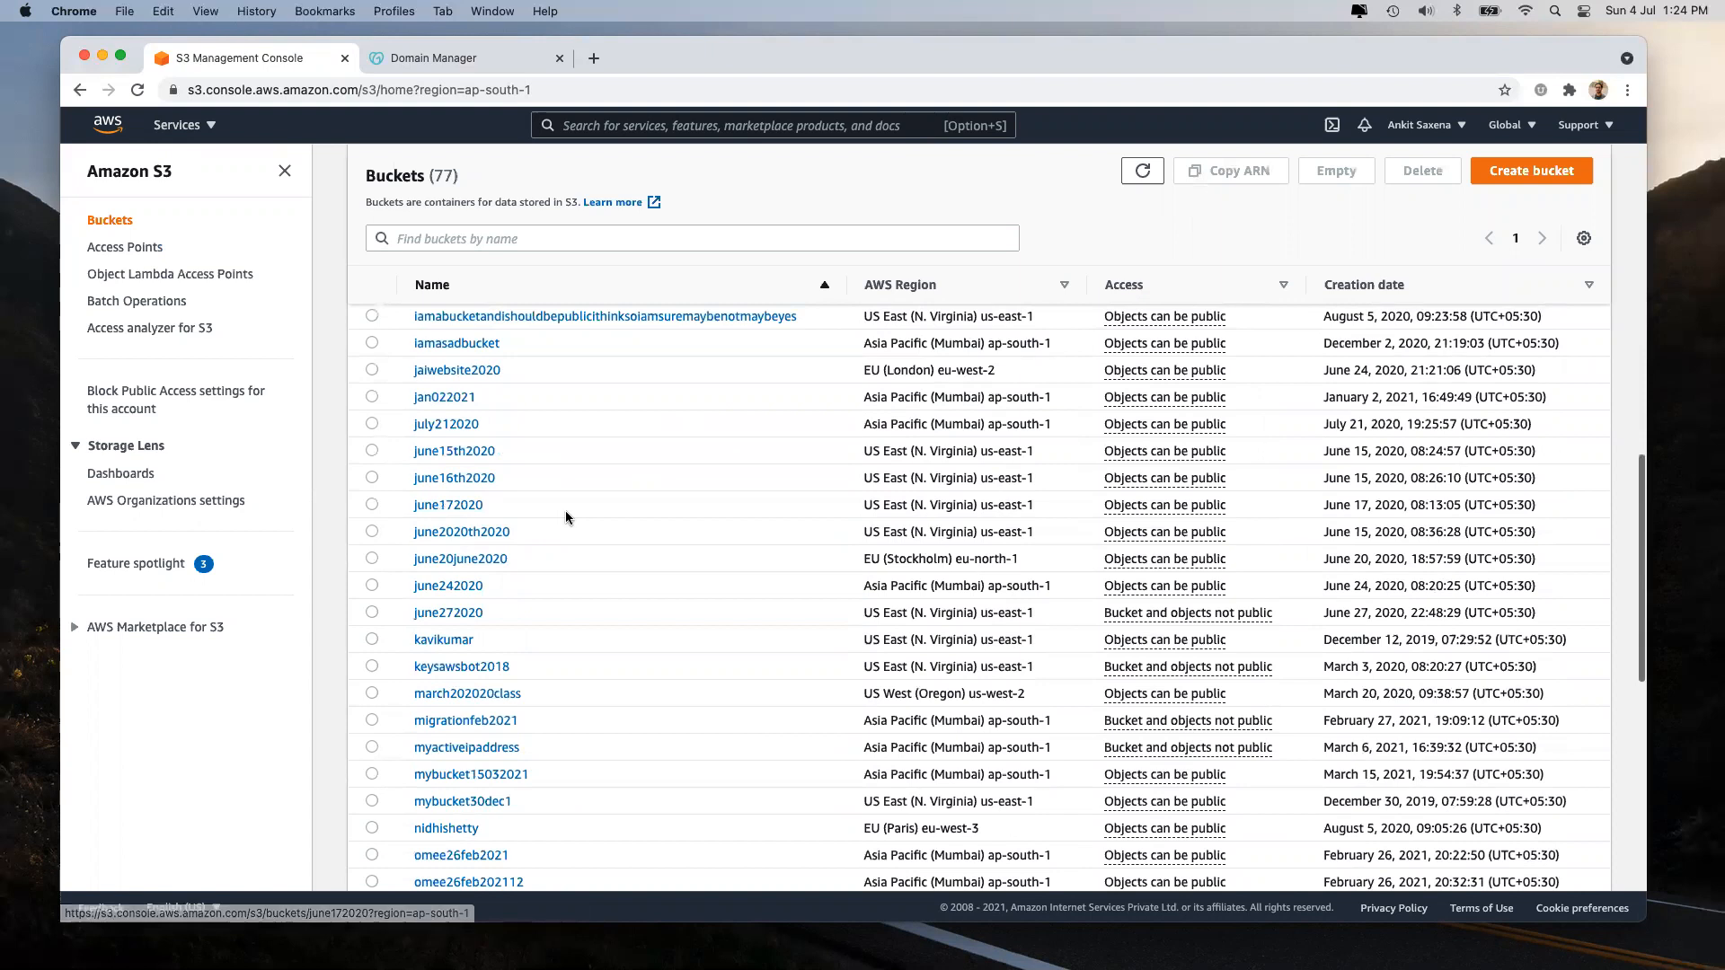
{"action": "scroll", "coordinate": [566, 516], "scroll_direction": "up", "scroll_amount": 8}
{"action": "scroll", "coordinate": [566, 517], "scroll_direction": "up", "scroll_amount": 8}
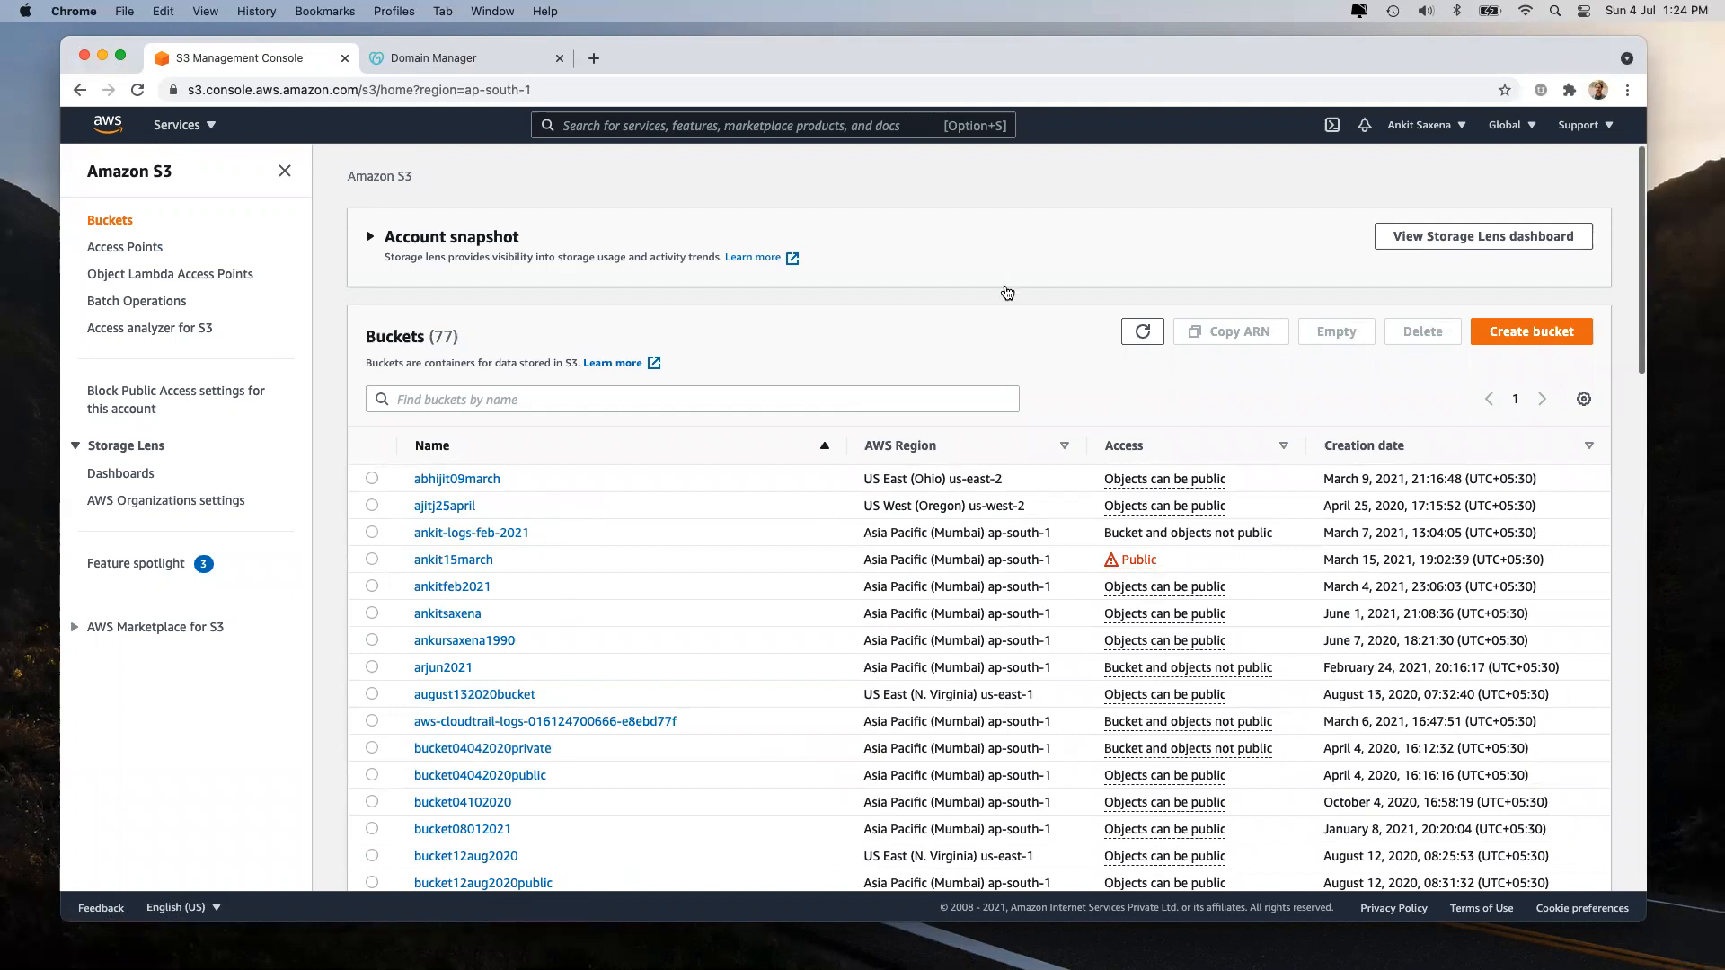
{"action": "left_click", "coordinate": [1547, 348]}
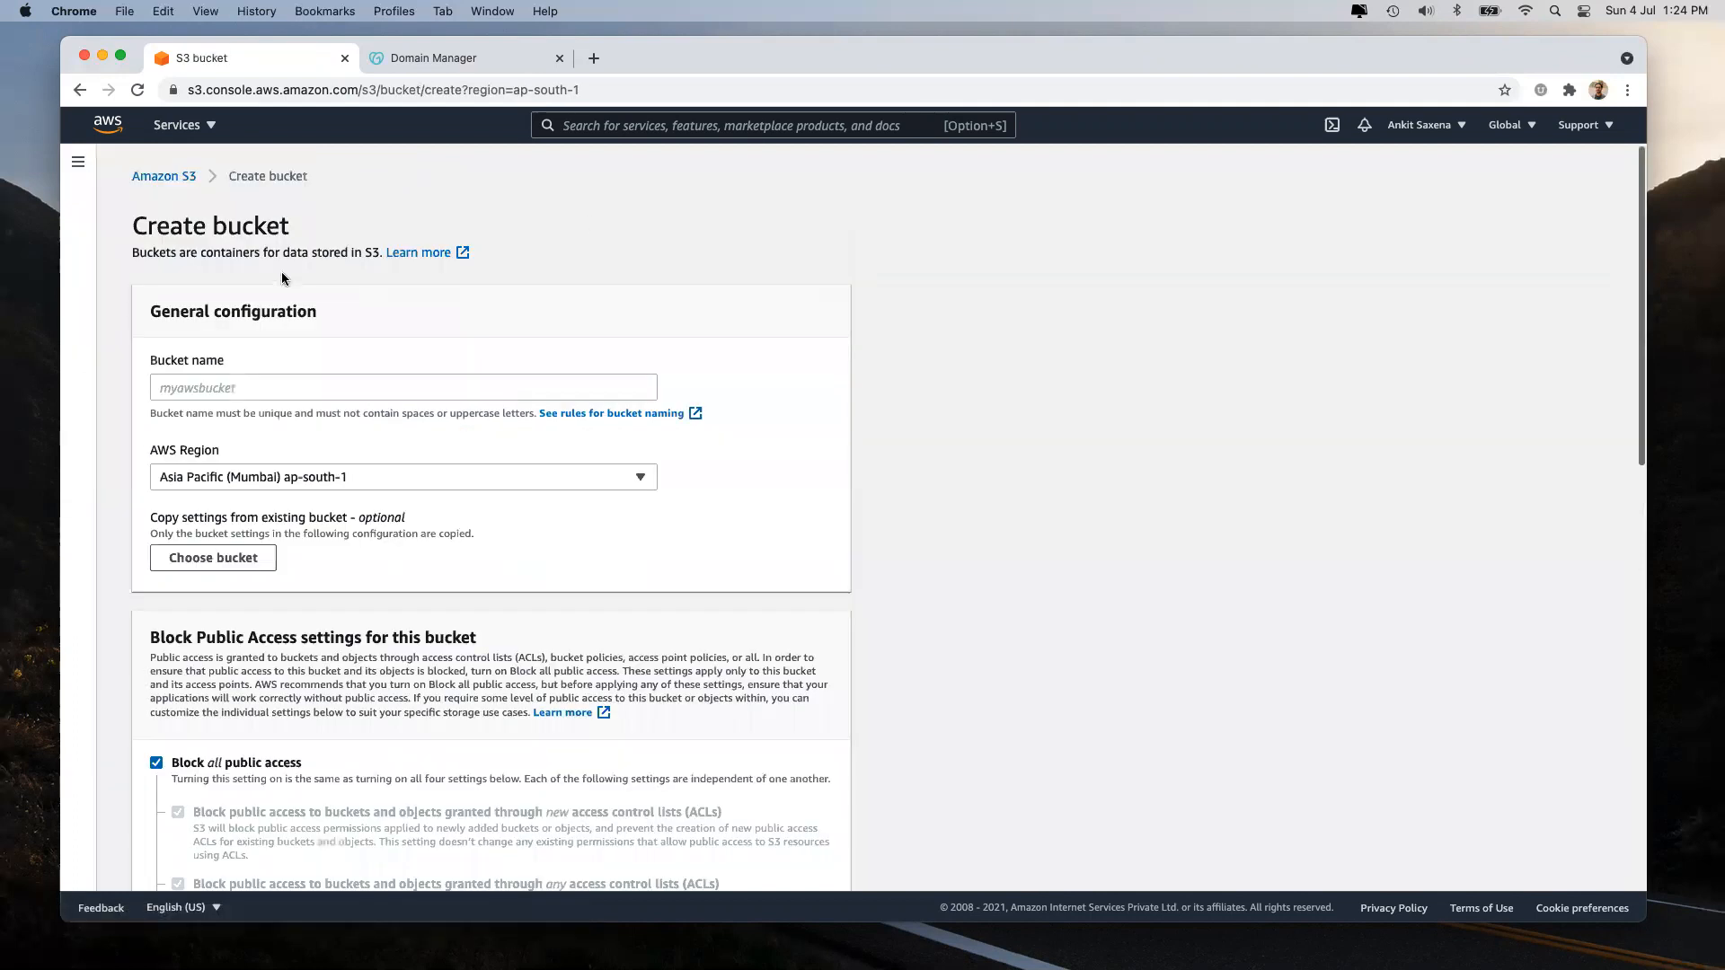
Name the bucket ankitsaxena.live and keep the region Asia Pacific (Mumbai) ap-south-1.
{"action": "left_click", "coordinate": [182, 389]}
{"action": "key", "text": "super+v"}
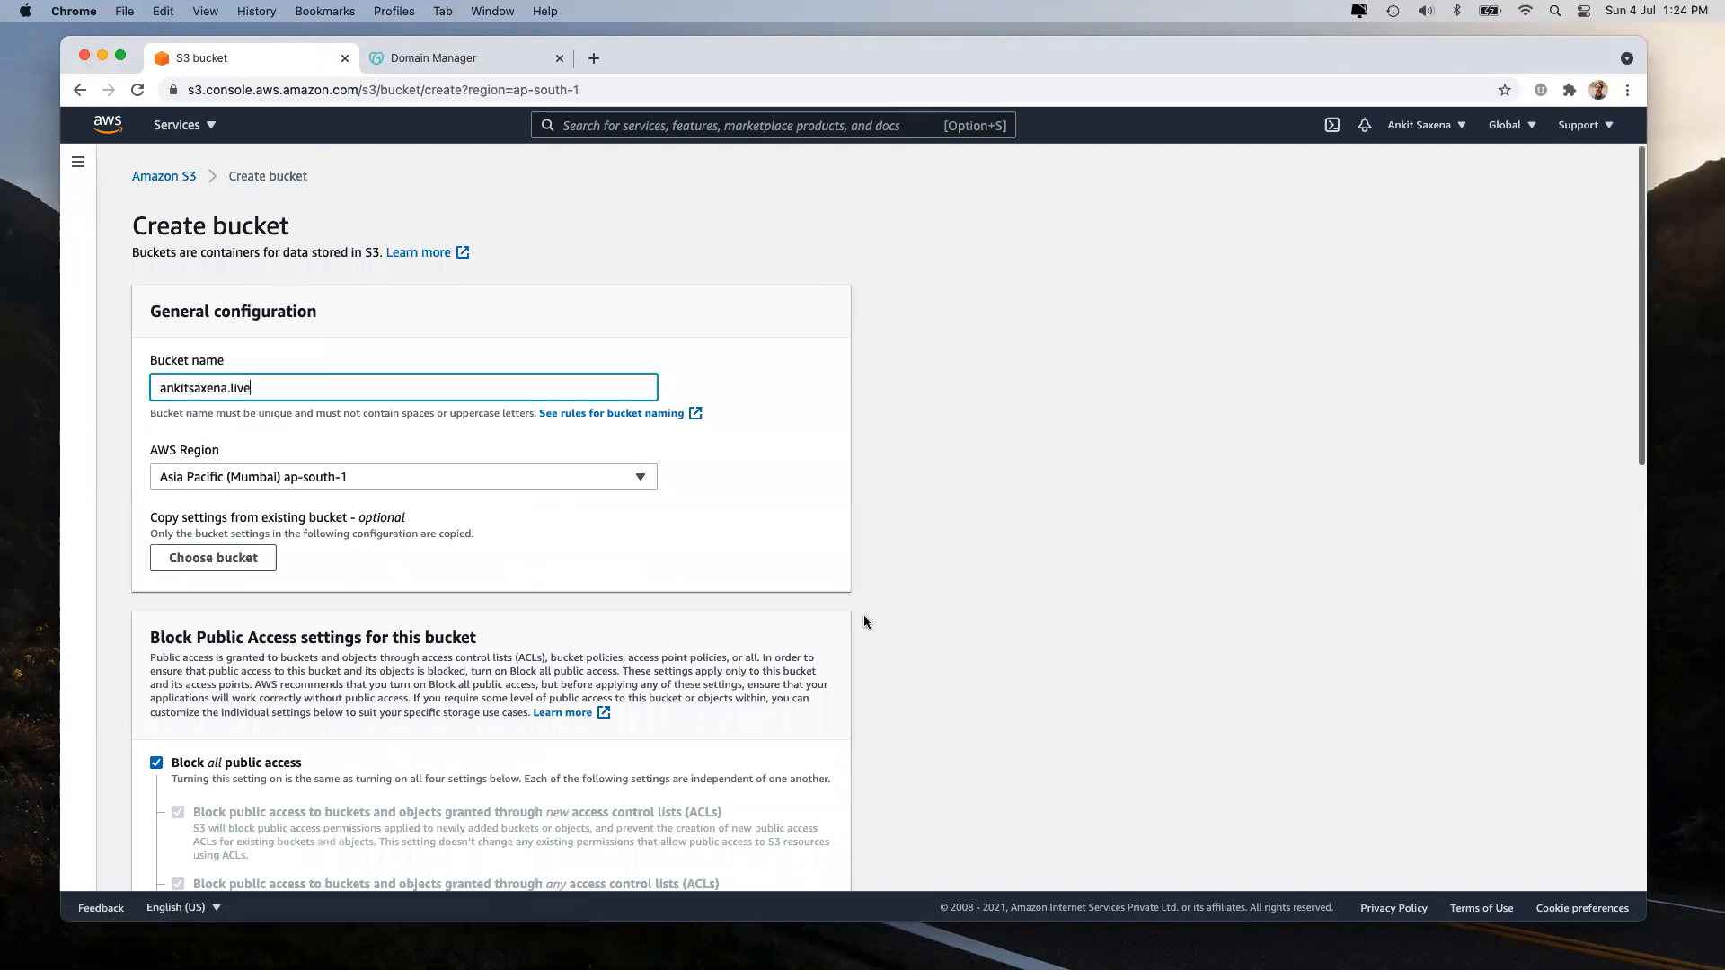
{"action": "left_click", "coordinate": [1042, 594]}
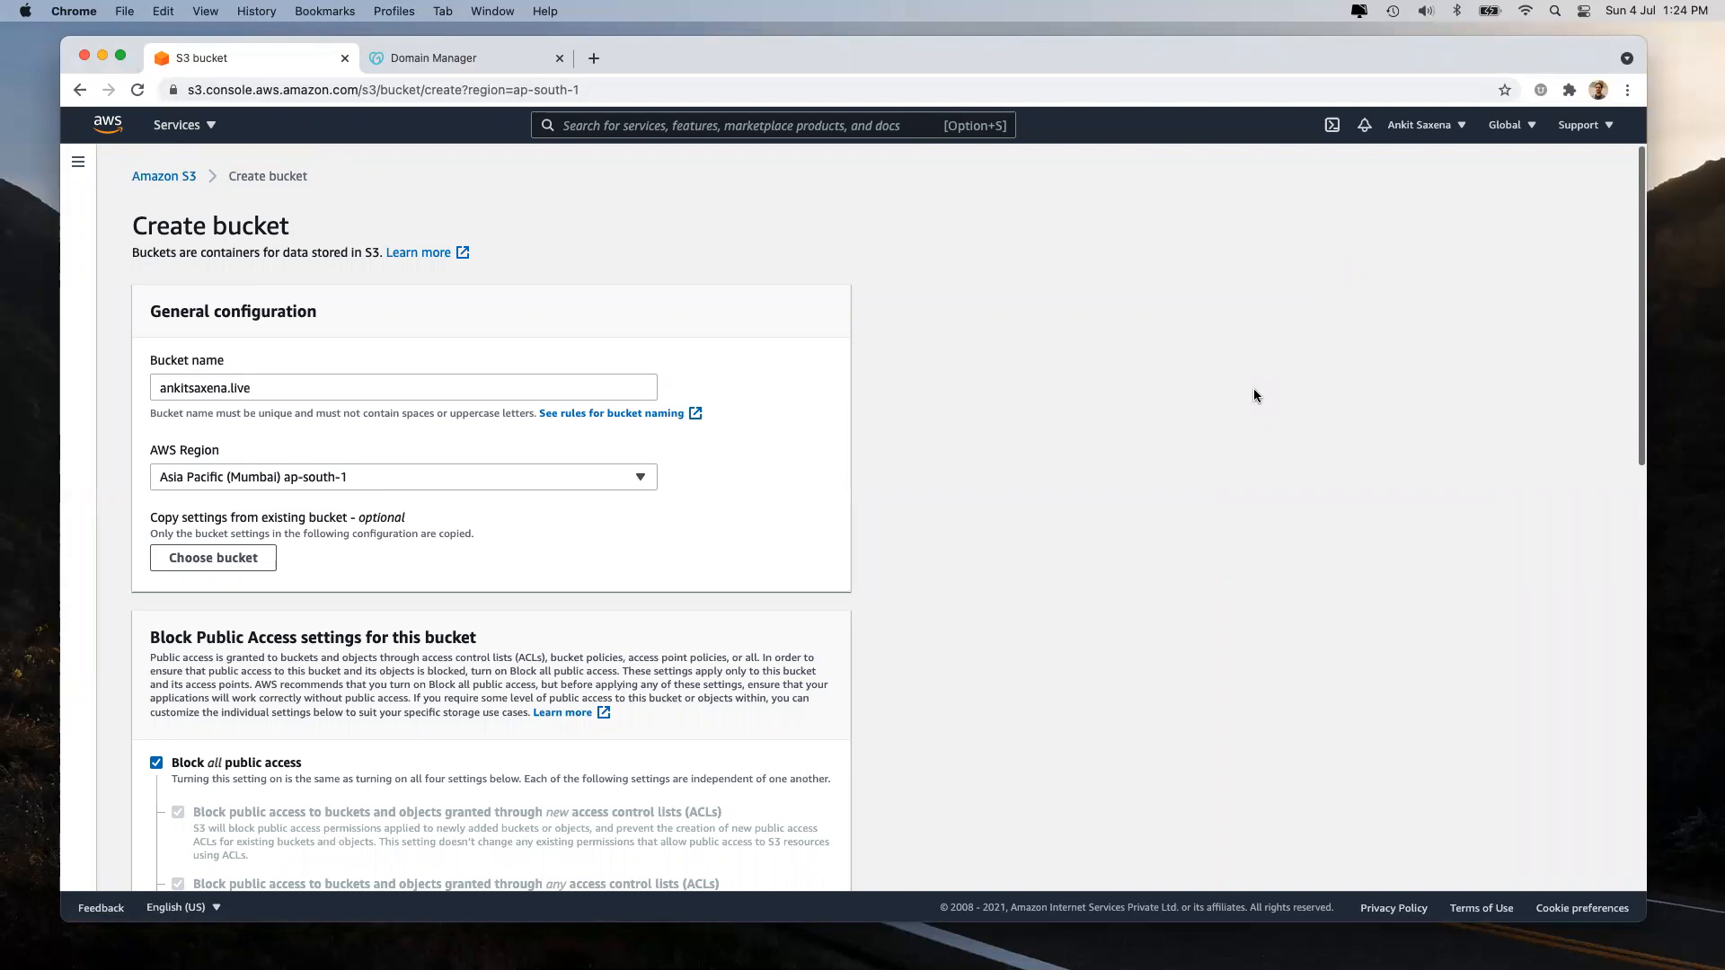
{"action": "left_click", "coordinate": [557, 476]}
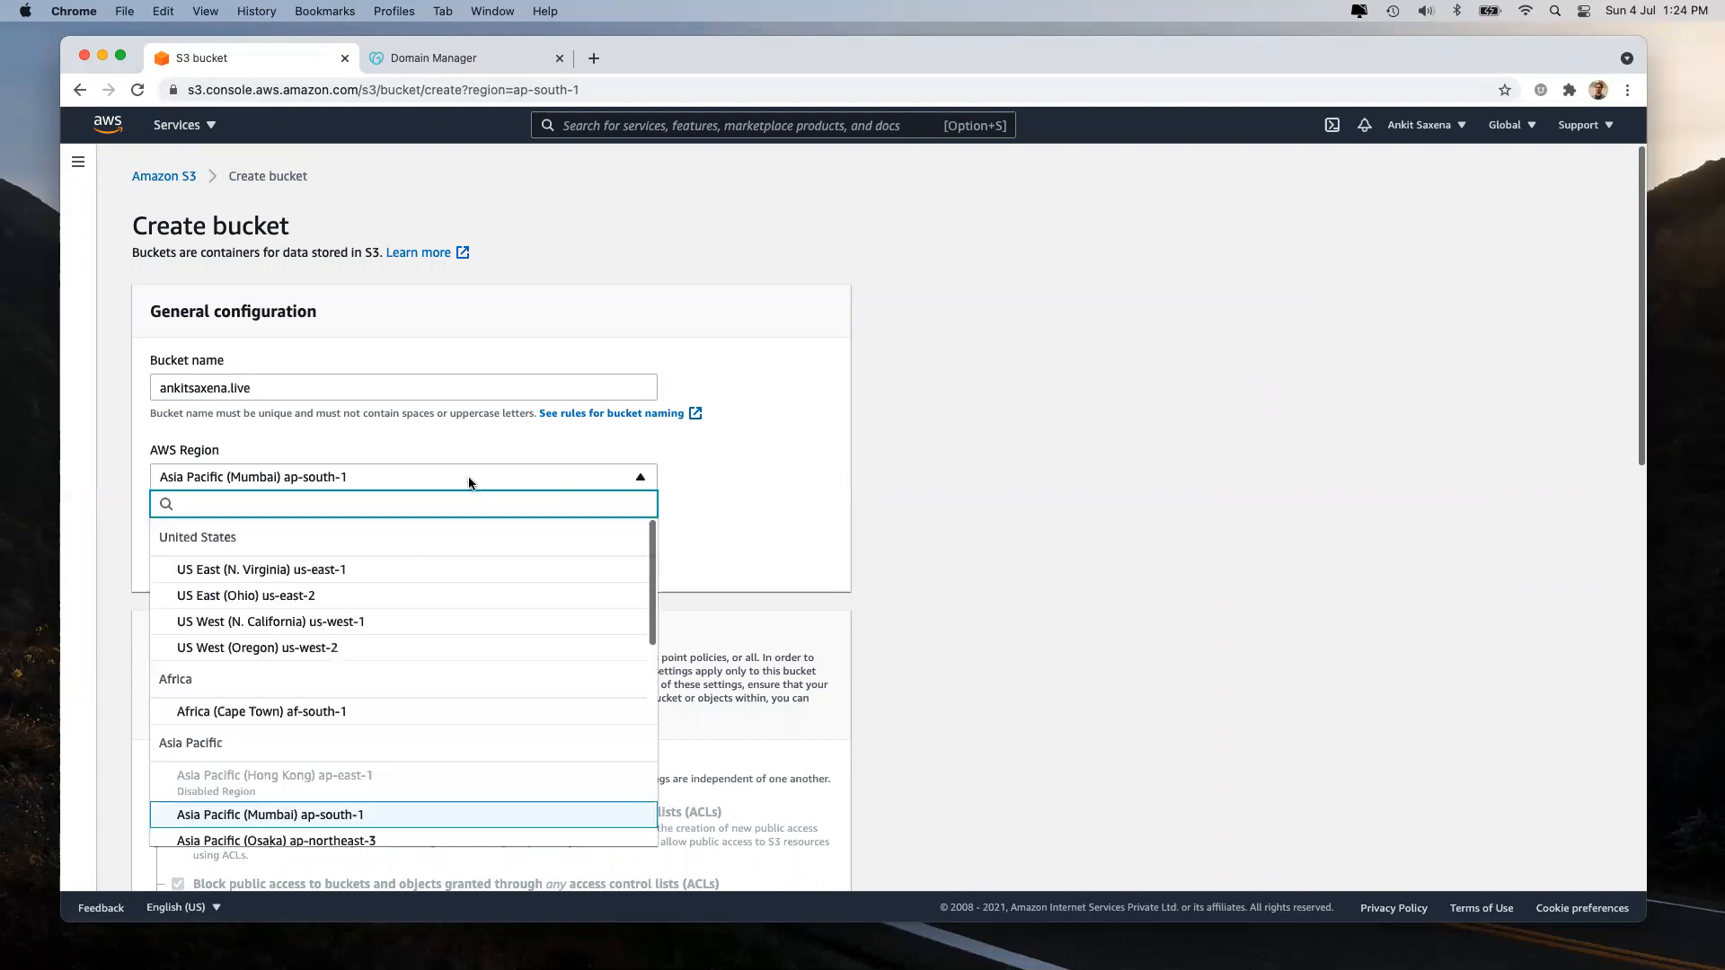
{"action": "left_click", "coordinate": [299, 815]}
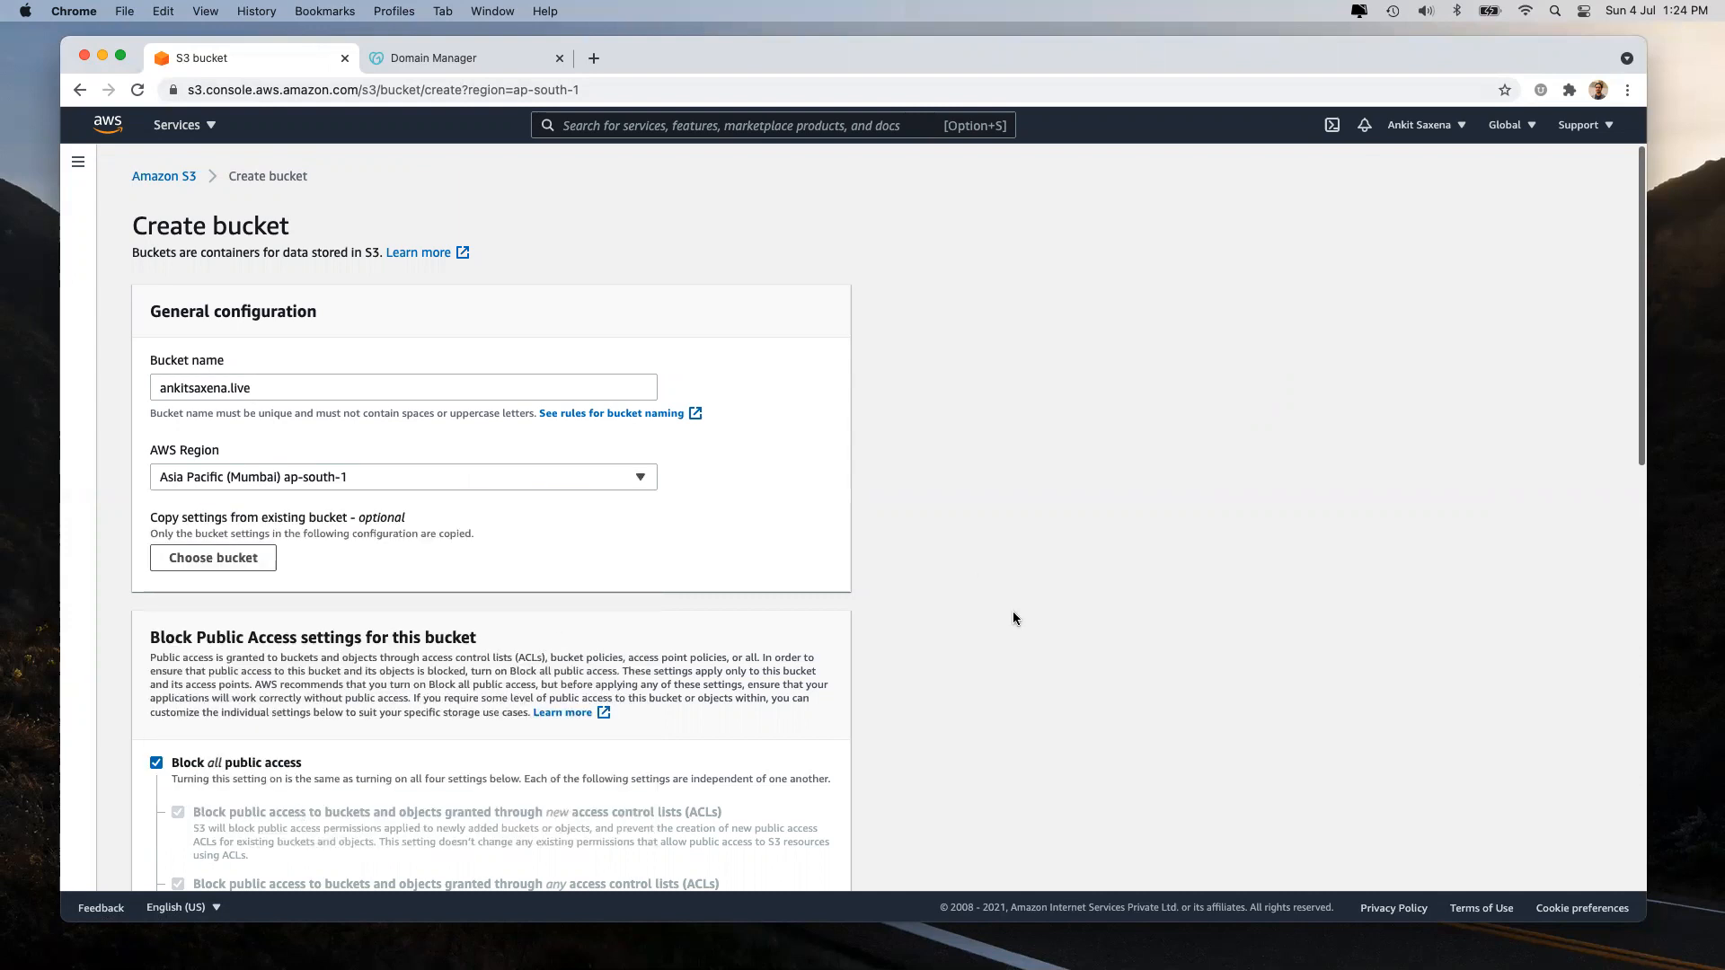
{"action": "left_click", "coordinate": [476, 472]}
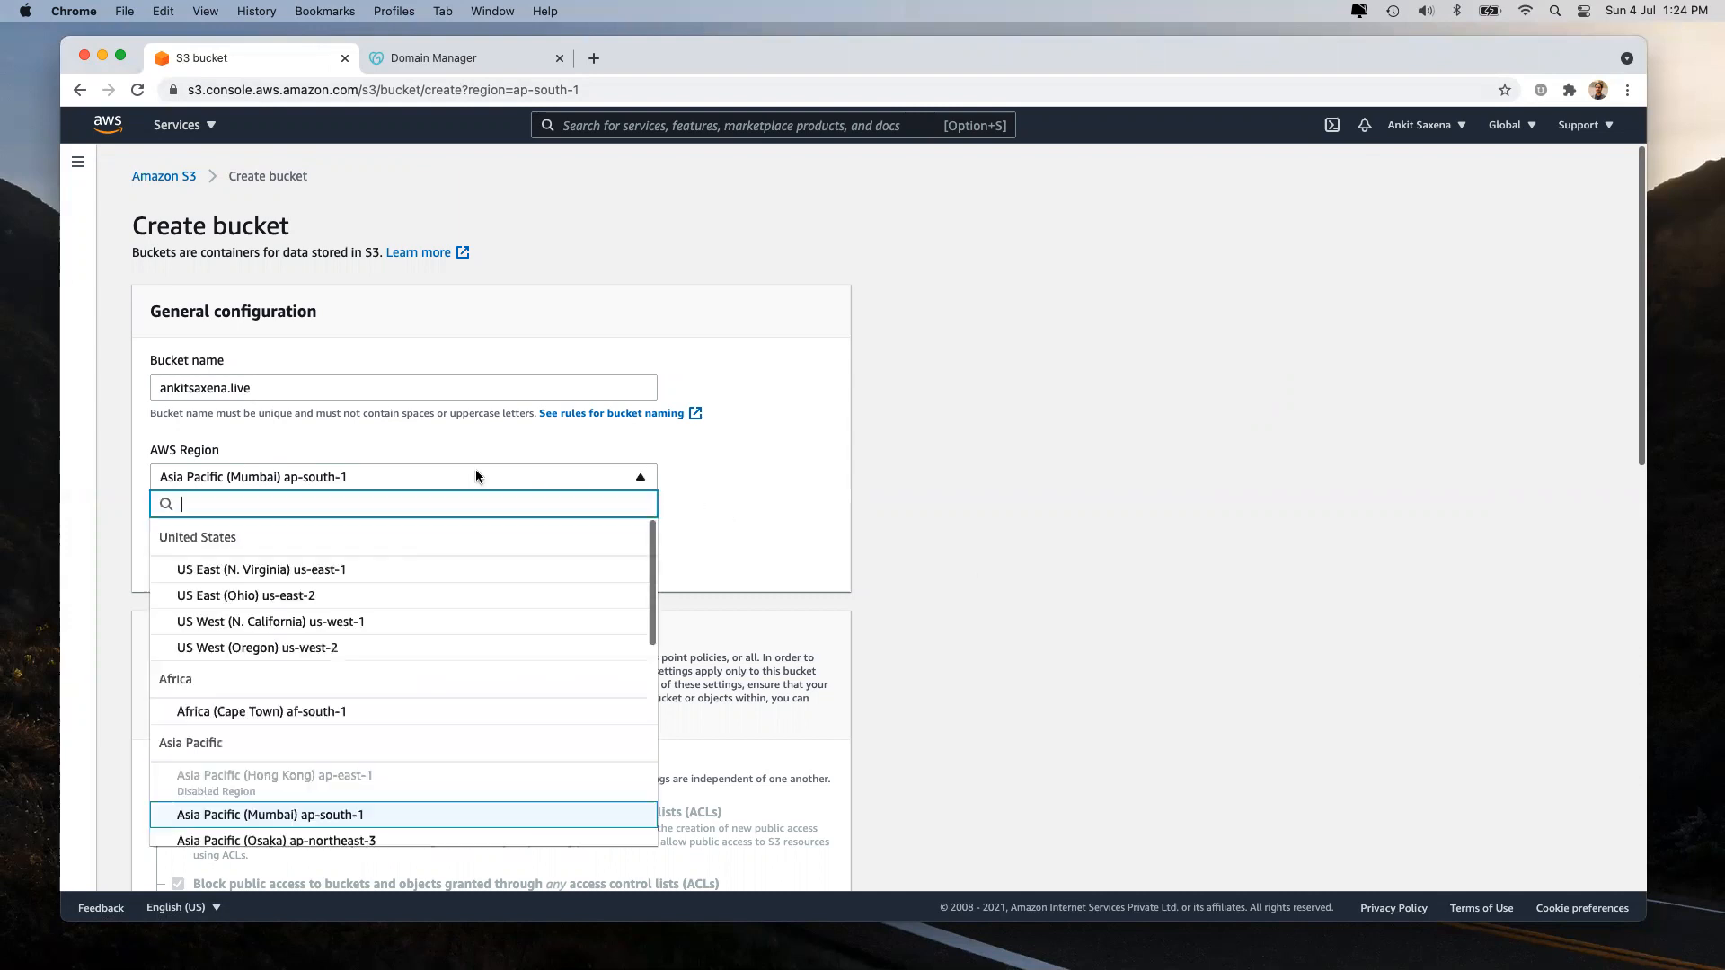
{"action": "scroll", "coordinate": [410, 634], "scroll_direction": "down", "scroll_amount": 5}
{"action": "scroll", "coordinate": [411, 634], "scroll_direction": "up", "scroll_amount": 5}
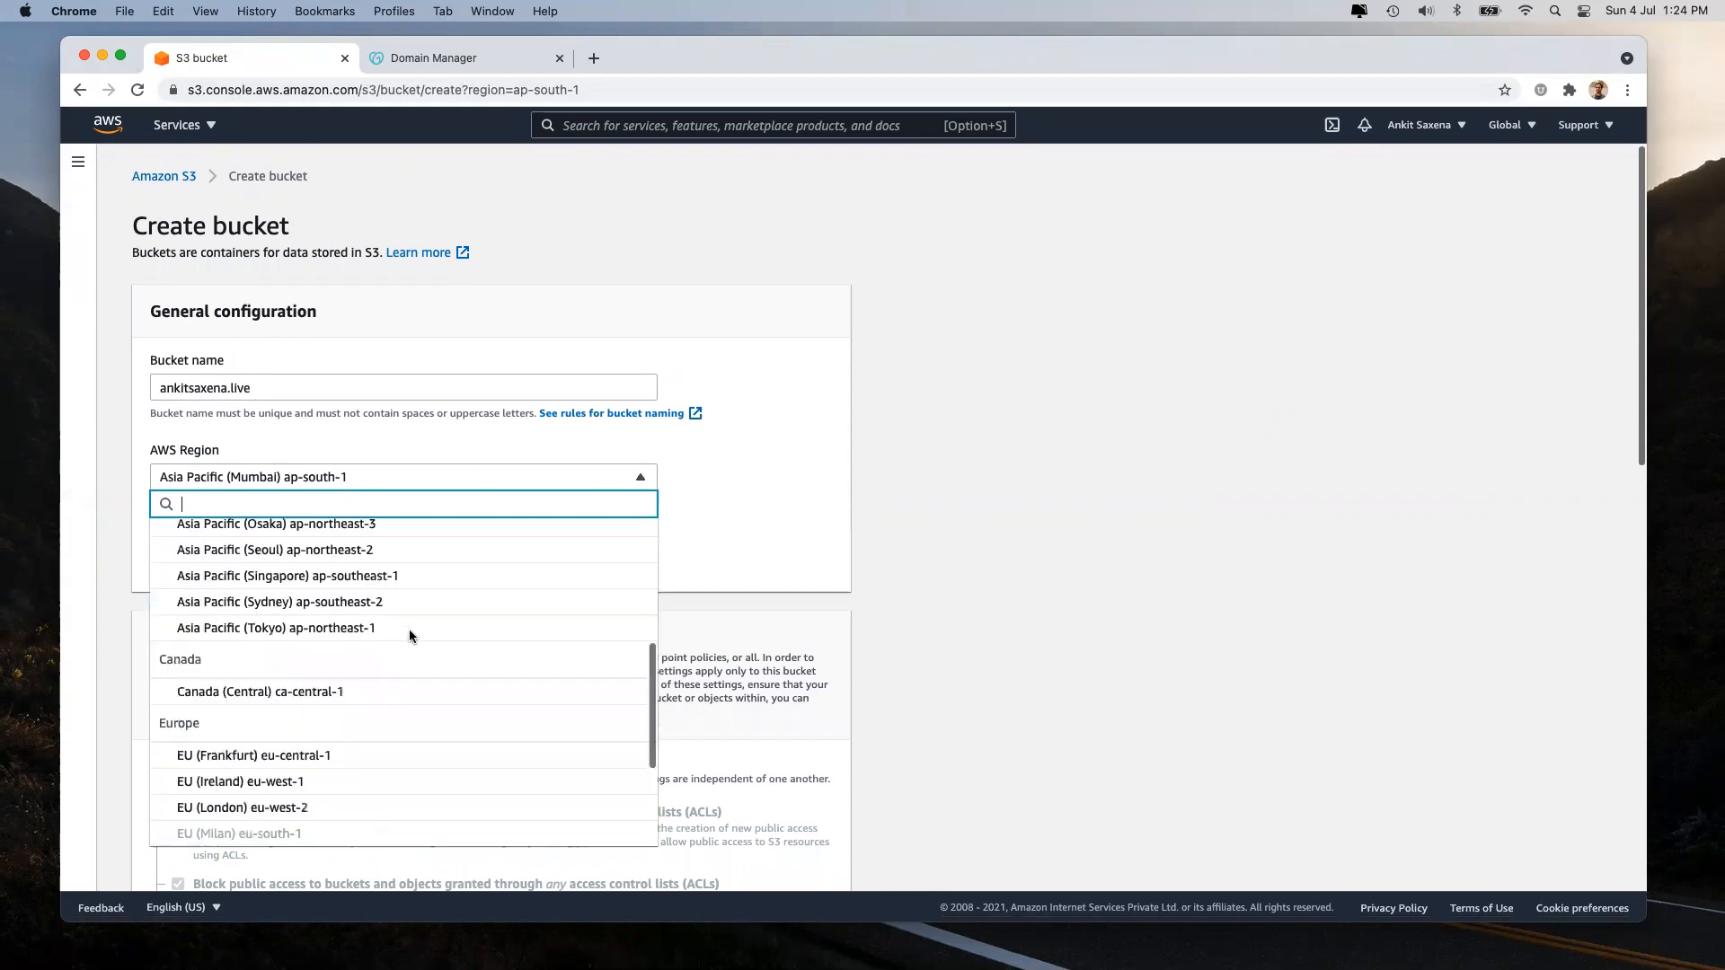
{"action": "left_click", "coordinate": [296, 814]}
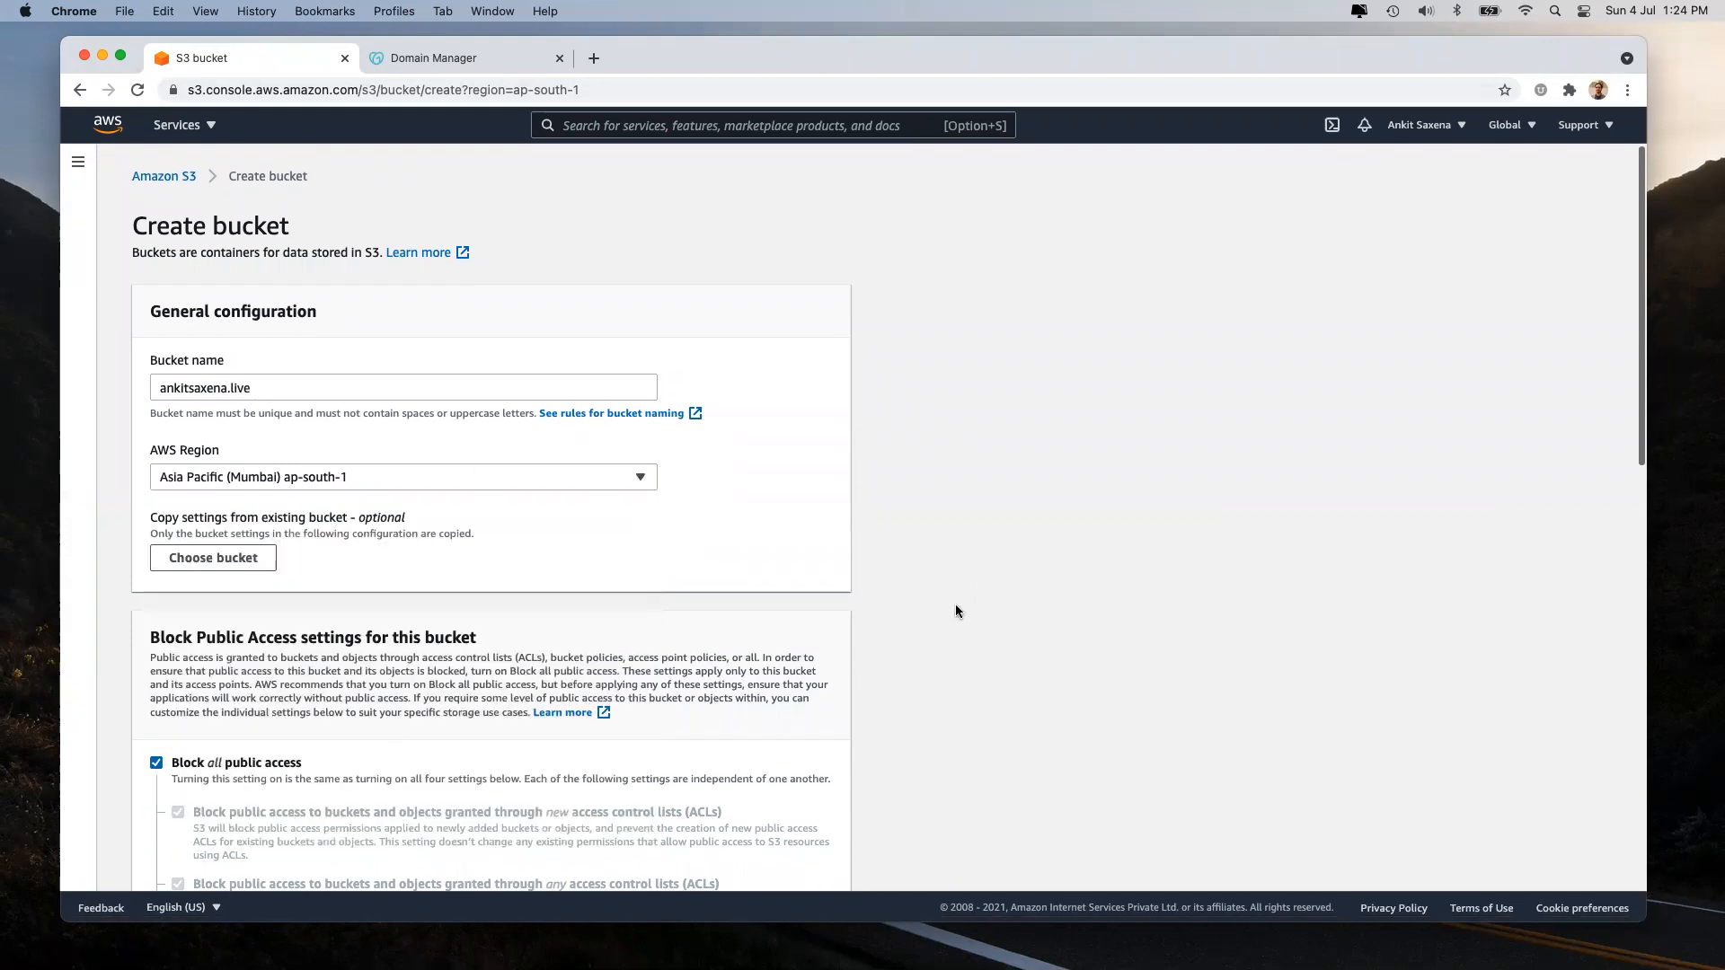
{"action": "scroll", "coordinate": [438, 562], "scroll_direction": "down", "scroll_amount": 1}
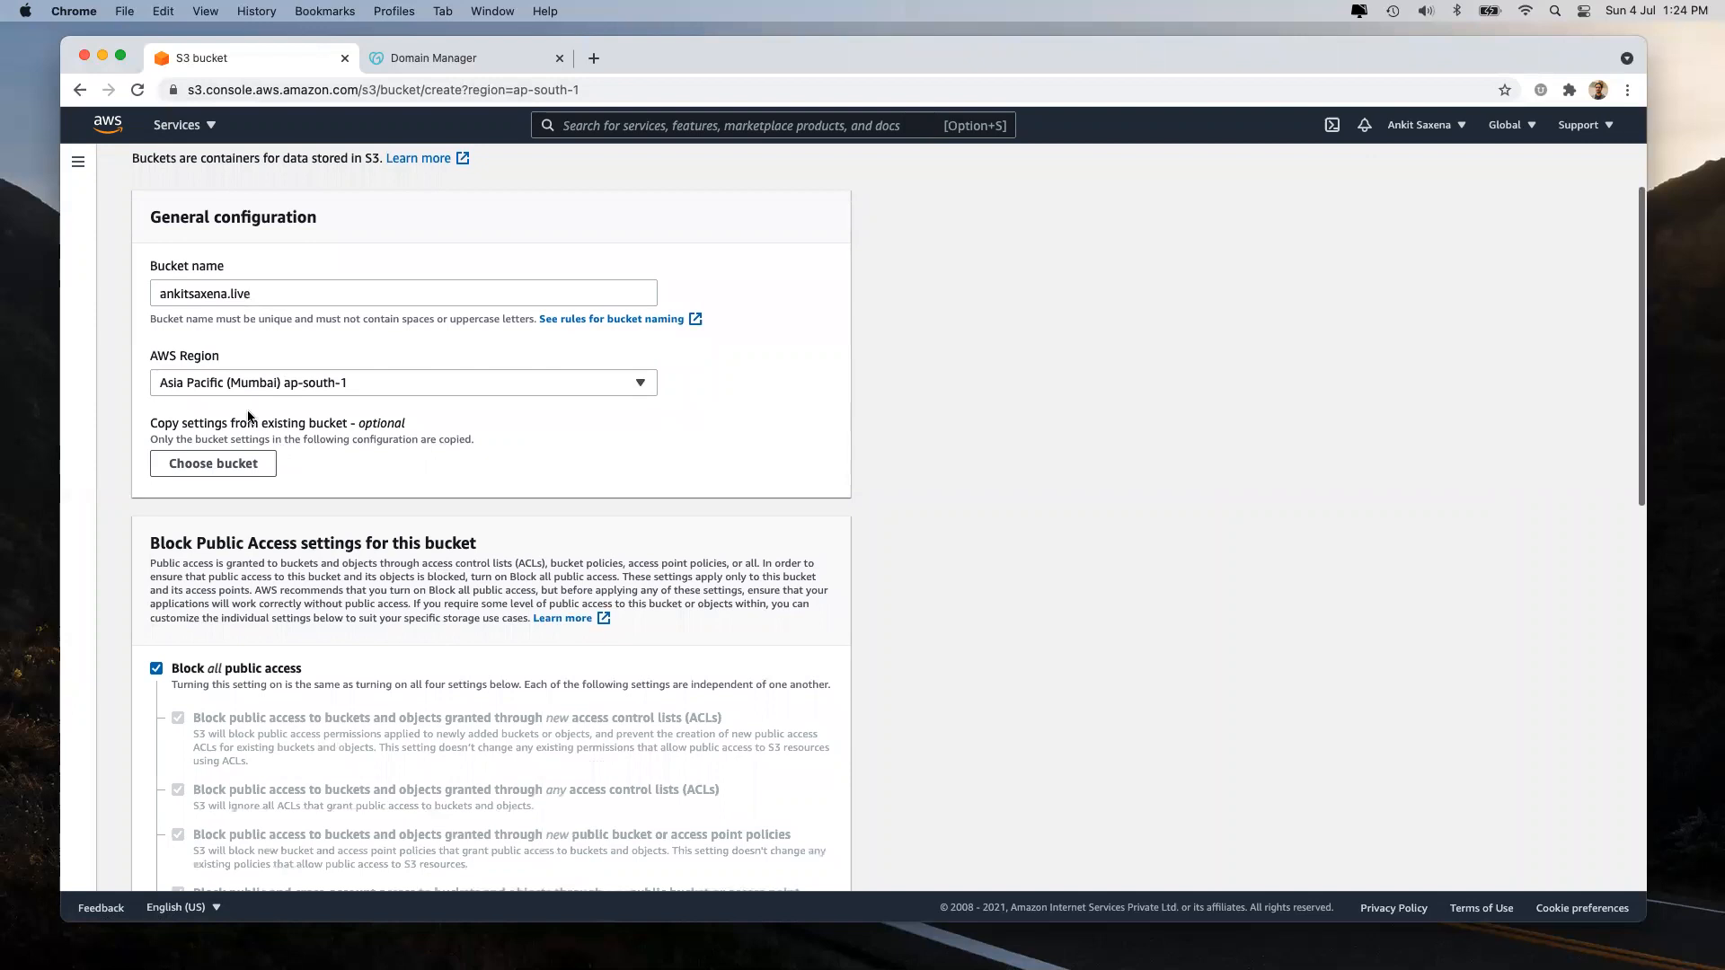
Browse existing buckets to copy settings from, then close the list without copying any.
{"action": "left_click", "coordinate": [229, 463]}
{"action": "scroll", "coordinate": [515, 503], "scroll_direction": "down", "scroll_amount": 4}
{"action": "scroll", "coordinate": [515, 503], "scroll_direction": "up", "scroll_amount": 4}
{"action": "left_click", "coordinate": [1381, 831]}
{"action": "scroll", "coordinate": [197, 672], "scroll_direction": "down", "scroll_amount": 2}
Turn off Block all public access and leave Bucket Versioning set to Disable.
{"action": "left_click", "coordinate": [221, 556]}
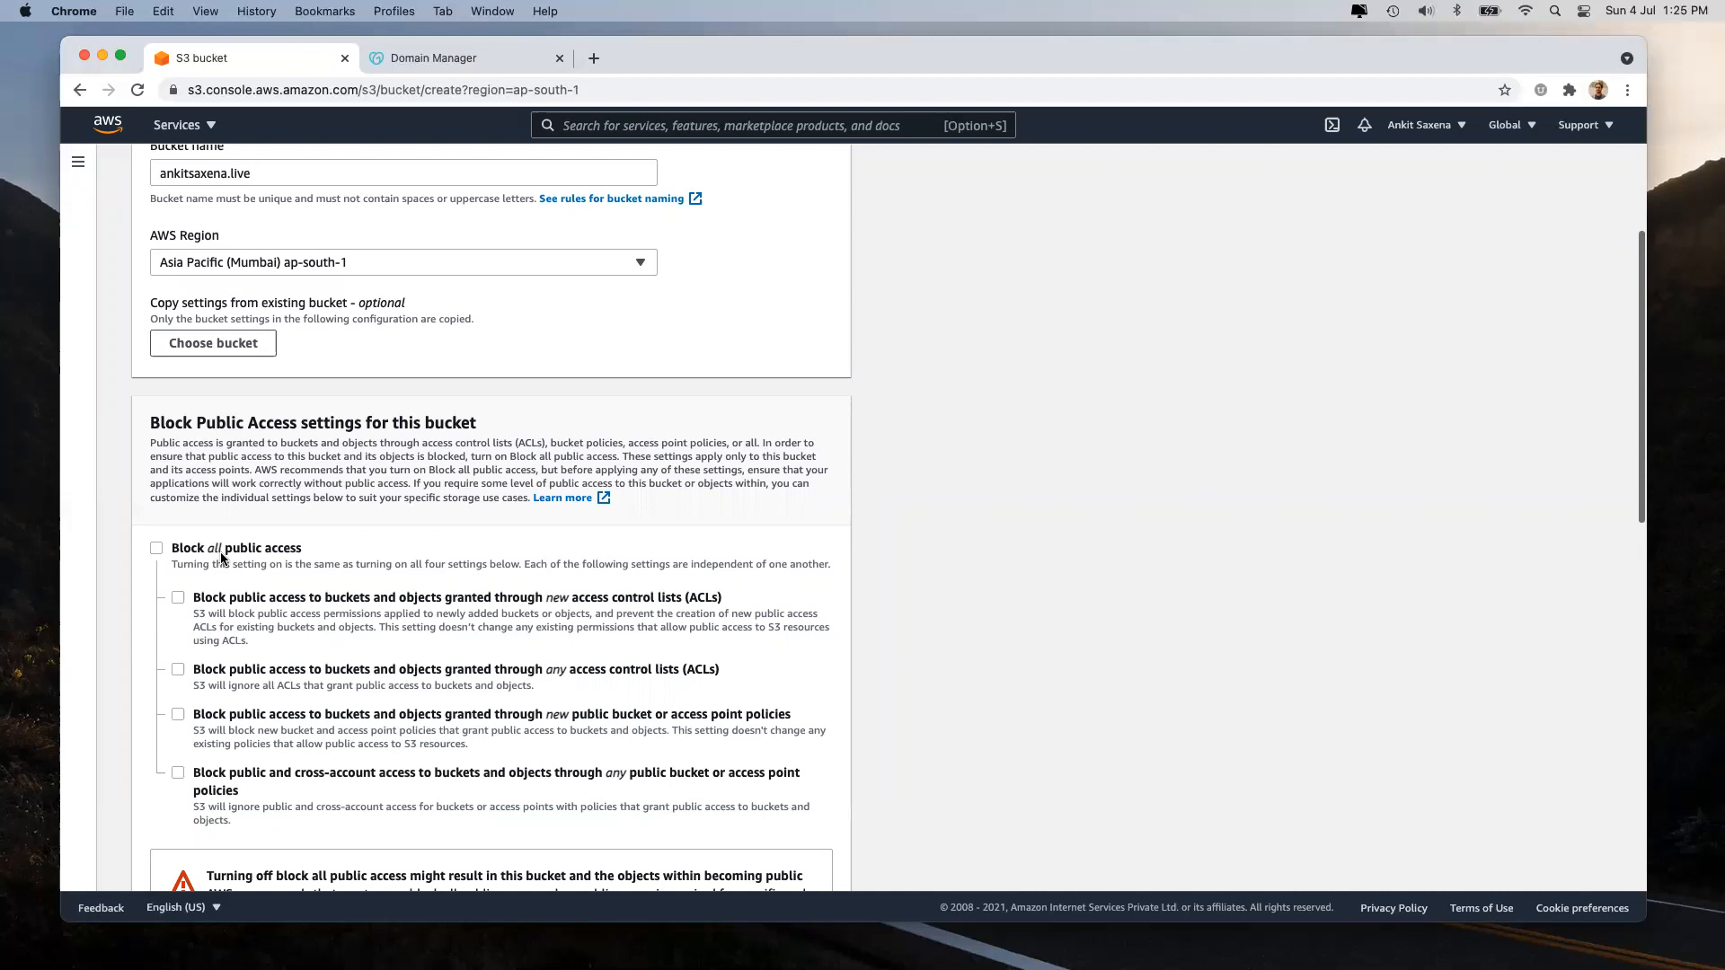
{"action": "left_click", "coordinate": [221, 558]}
{"action": "left_click", "coordinate": [221, 558]}
{"action": "scroll", "coordinate": [230, 359], "scroll_direction": "up", "scroll_amount": 3}
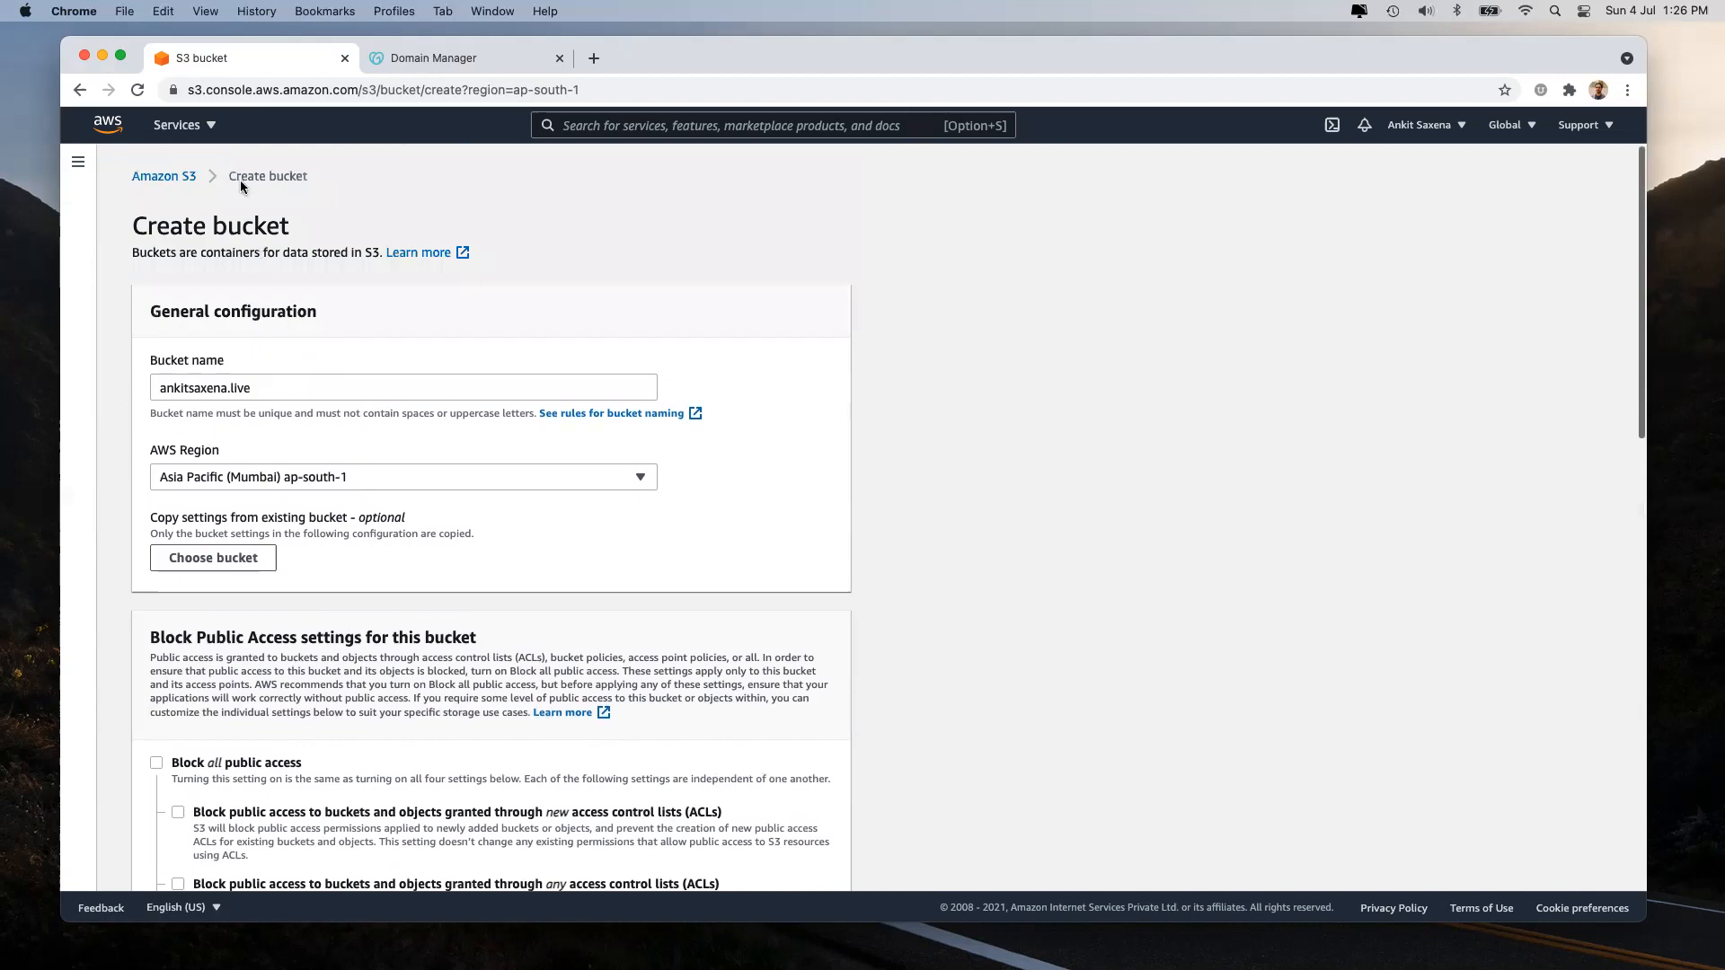
{"action": "scroll", "coordinate": [309, 477], "scroll_direction": "down", "scroll_amount": 6}
{"action": "scroll", "coordinate": [246, 160], "scroll_direction": "down", "scroll_amount": 3}
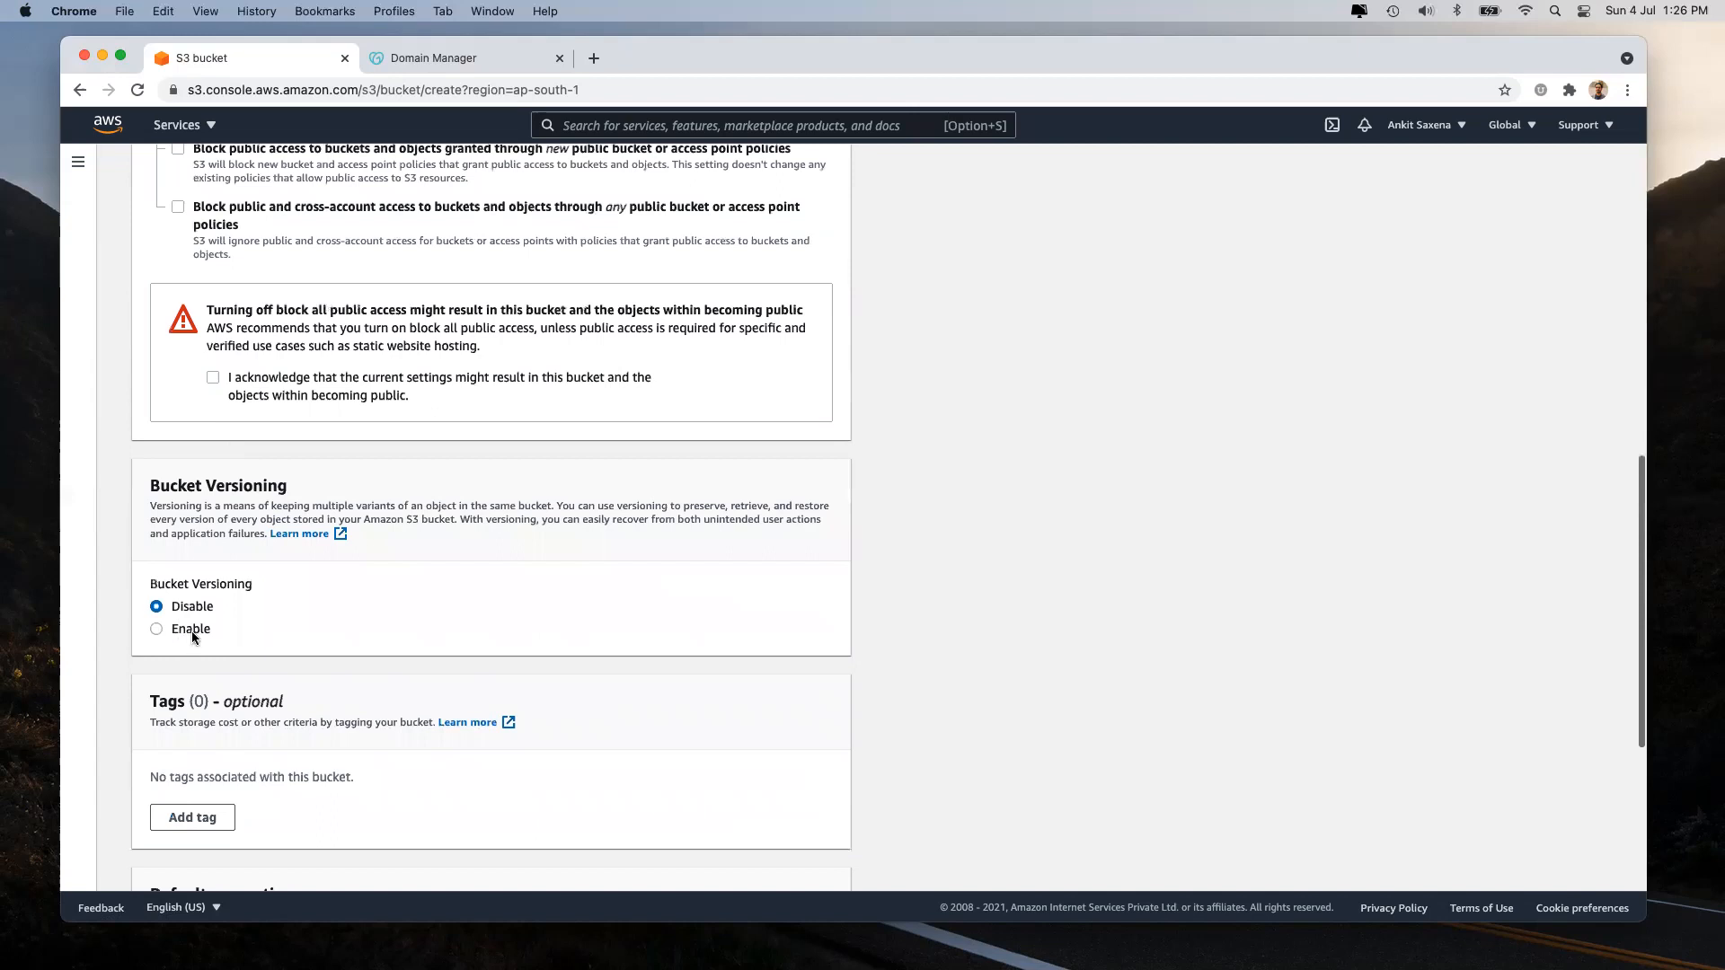
{"action": "left_click", "coordinate": [192, 636]}
Add tags Name = ankitsaxena.live and CreatedBy = the creator's name.
{"action": "scroll", "coordinate": [198, 642], "scroll_direction": "down", "scroll_amount": 3}
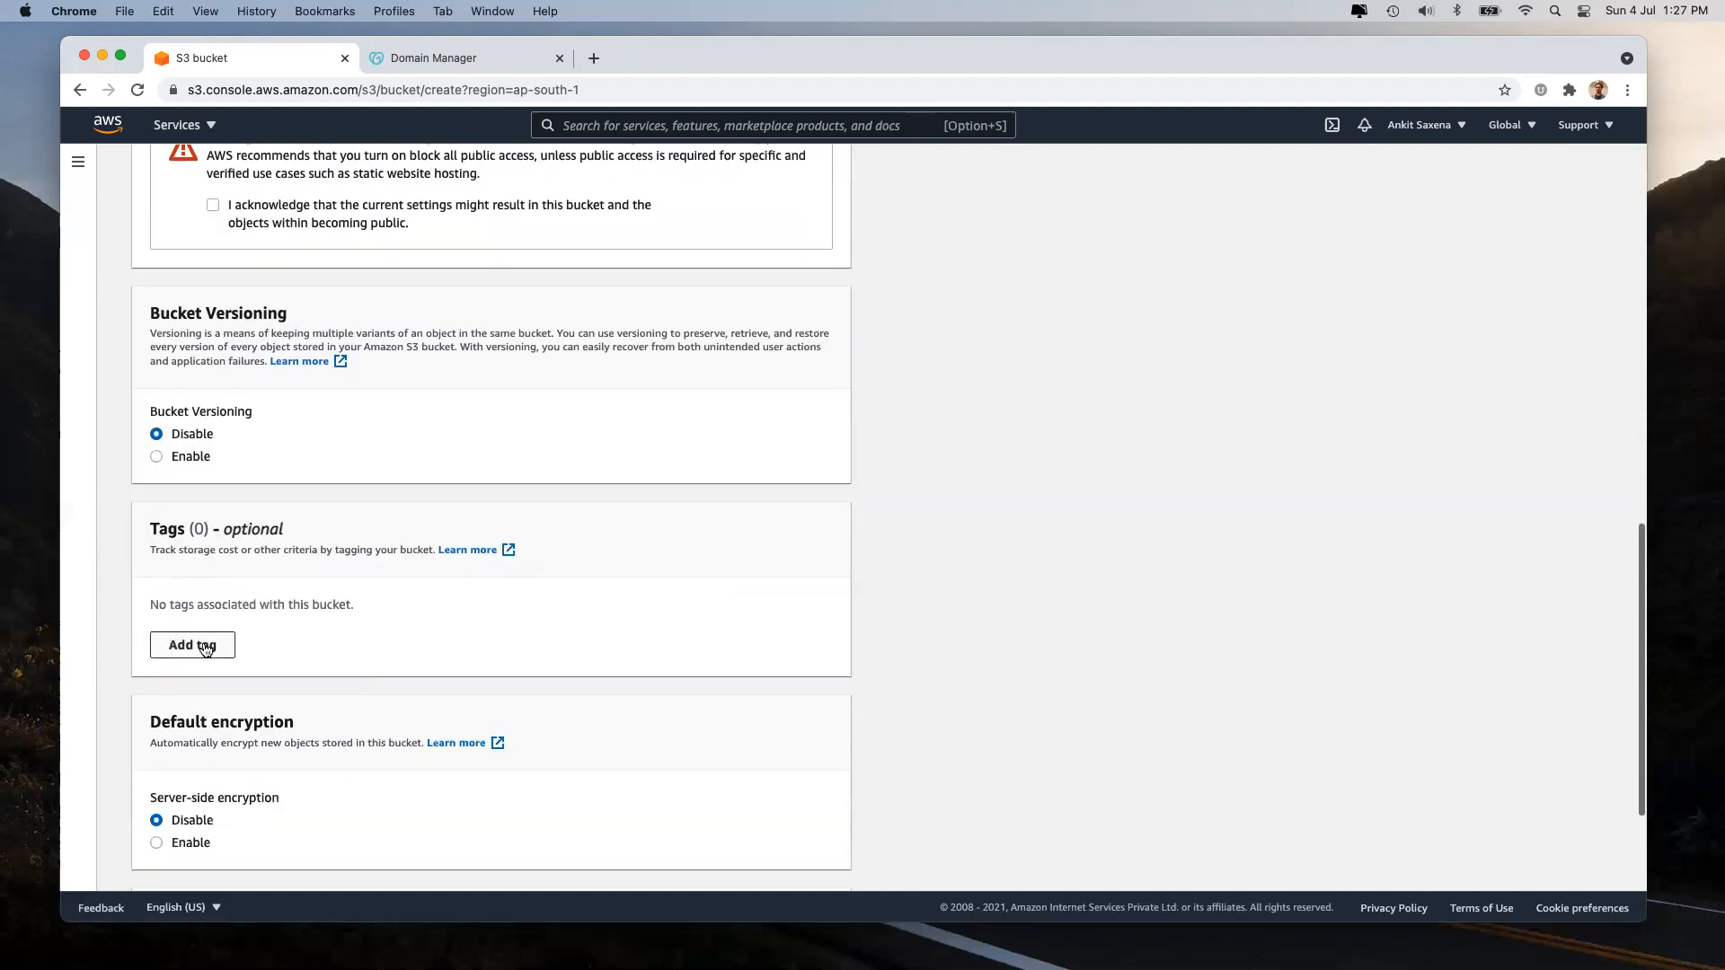
{"action": "left_click", "coordinate": [205, 647]}
{"action": "left_click", "coordinate": [238, 628]}
{"action": "type", "text": "NAme"}
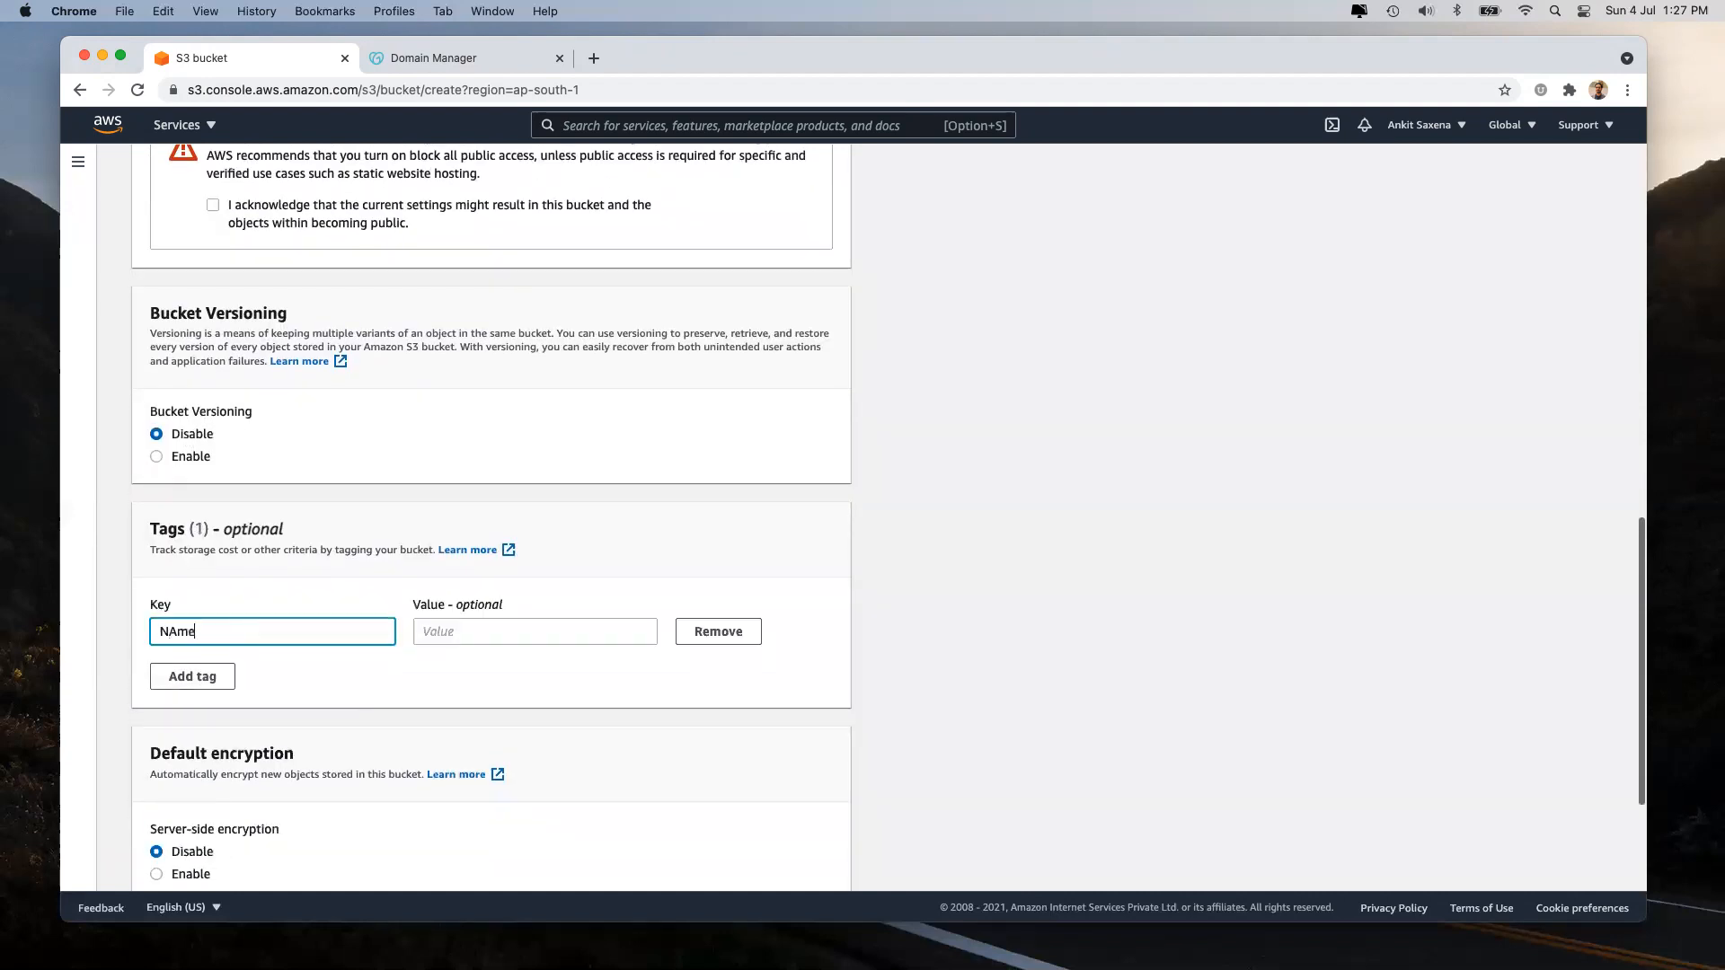
{"action": "key", "text": "BackSpace"}
{"action": "key", "text": "BackSpace"}
{"action": "key", "text": "BackSpace"}
{"action": "type", "text": "ame"}
{"action": "key", "text": "Tab"}
{"action": "type", "text": "ankitsaxena.live"}
{"action": "left_click", "coordinate": [178, 678]}
{"action": "left_click", "coordinate": [179, 678]}
{"action": "type", "text": "Creae"}
{"action": "key", "text": "BackSpace"}
{"action": "type", "text": "tedBy"}
{"action": "key", "text": "Tab"}
{"action": "type", "text": "Ankit"}
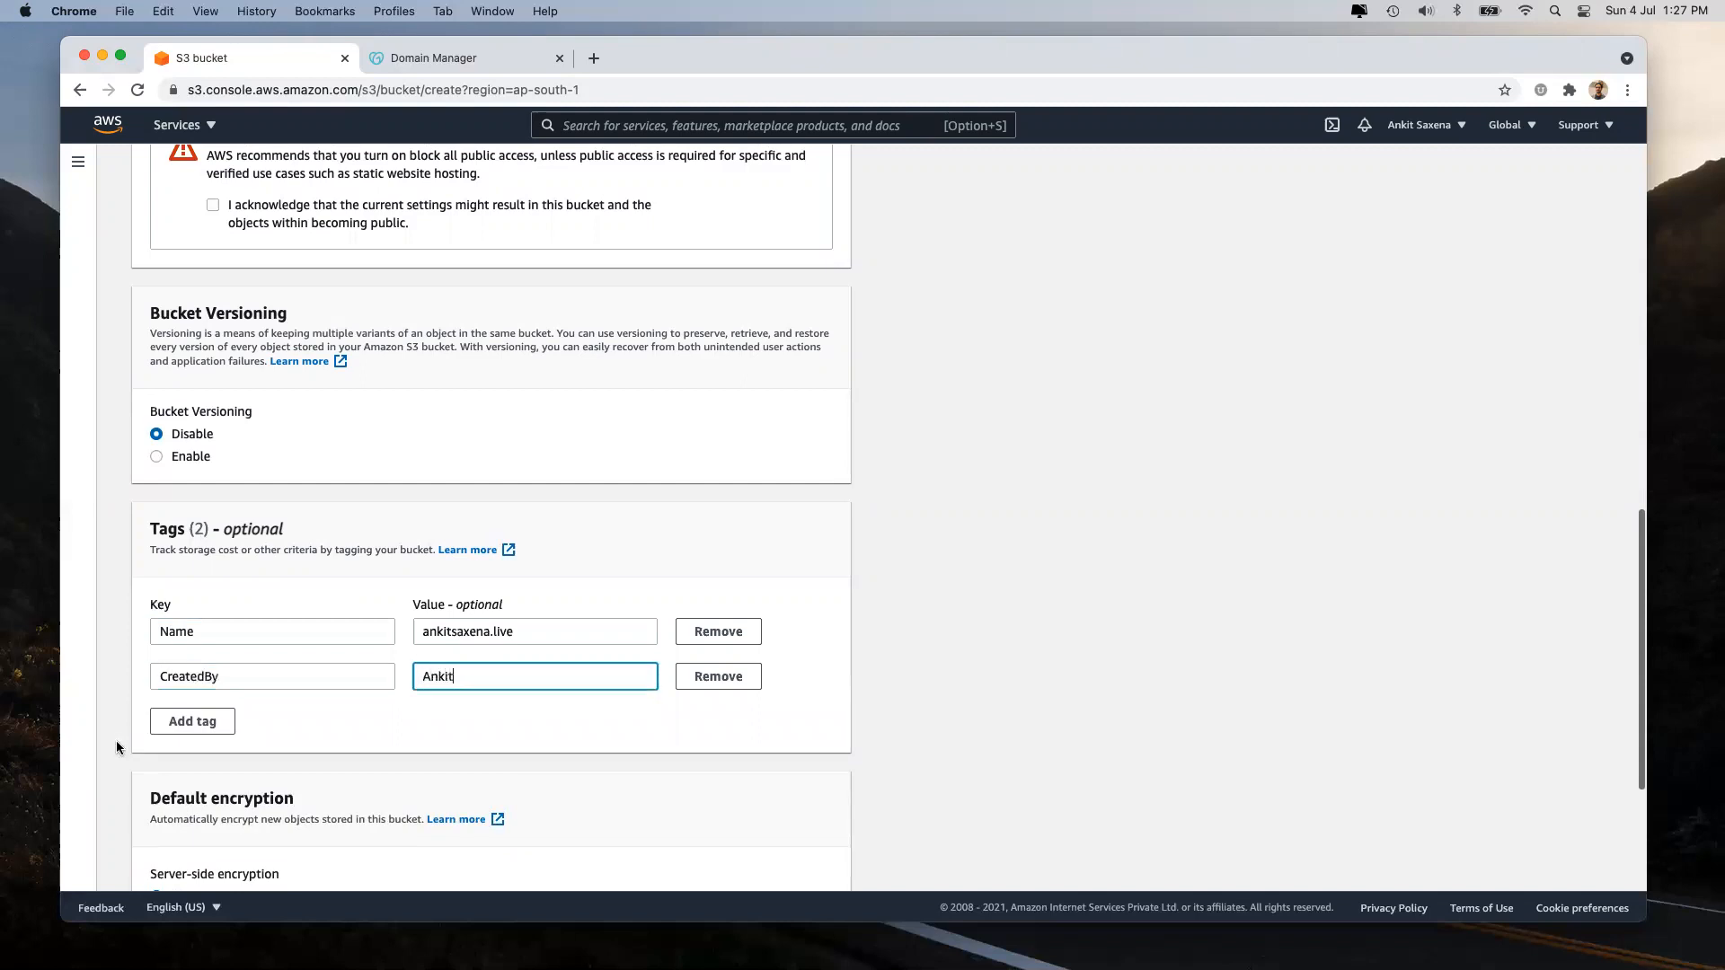
Add tags DateDD = 04 and DateMM = 07, plus a year tag key.
{"action": "left_click", "coordinate": [192, 721]}
{"action": "left_click", "coordinate": [210, 712]}
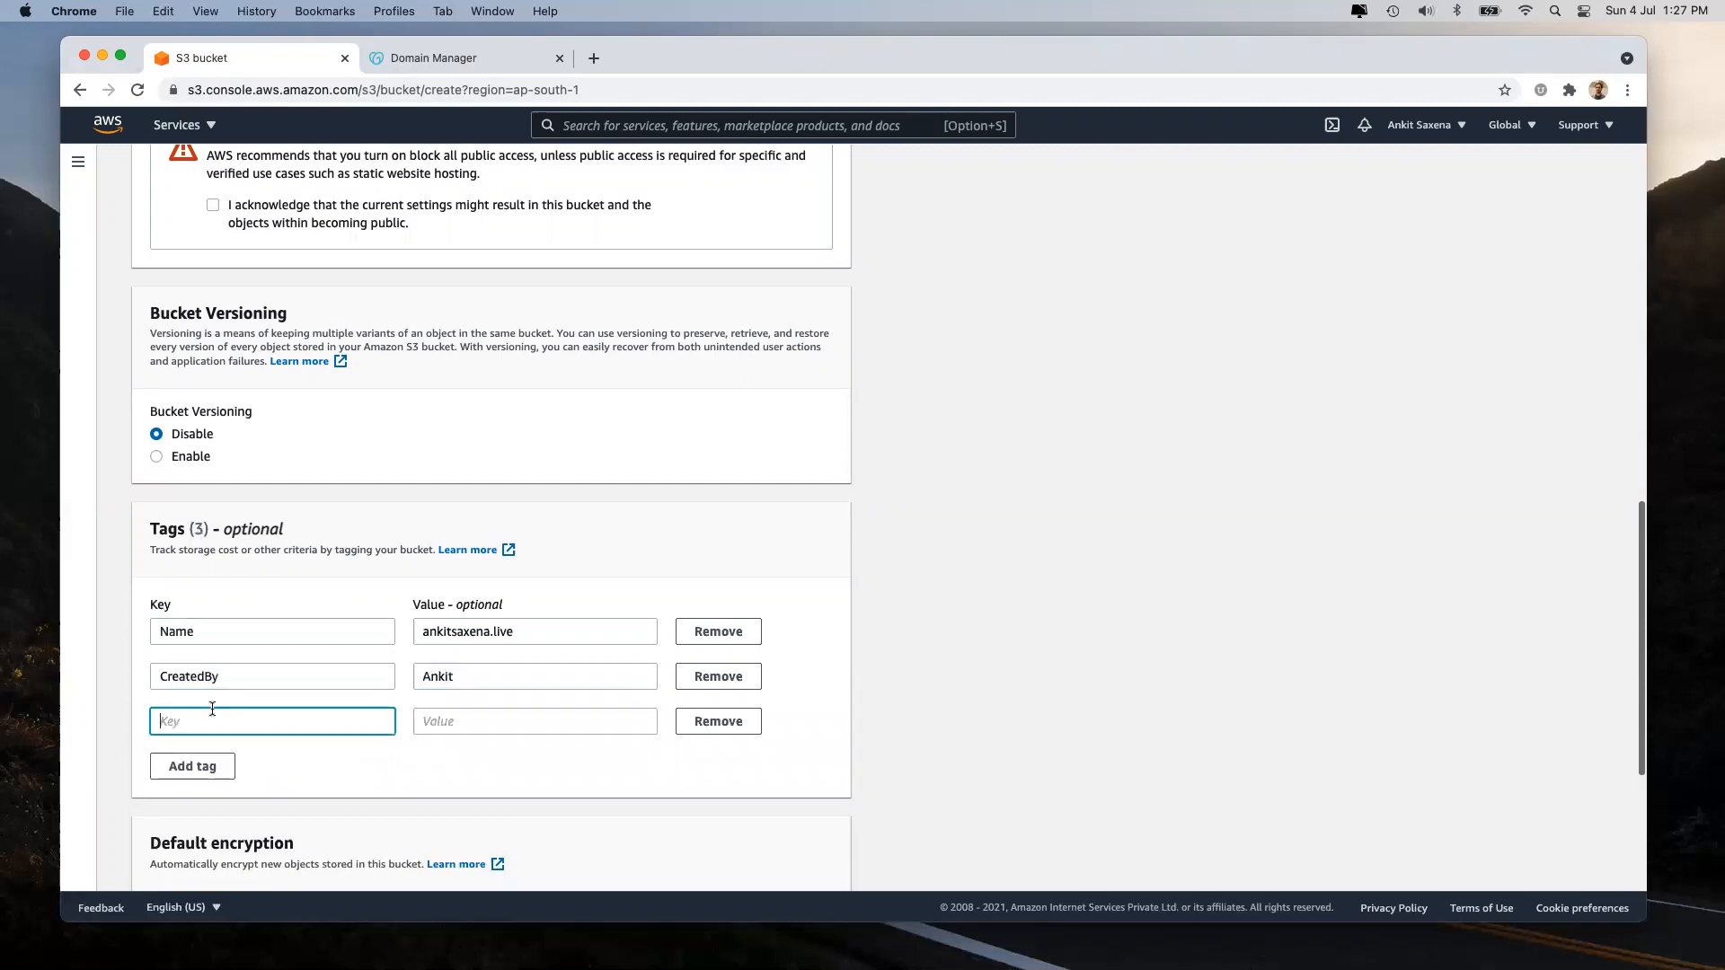
{"action": "type", "text": "DateDD"}
{"action": "key", "text": "Tab"}
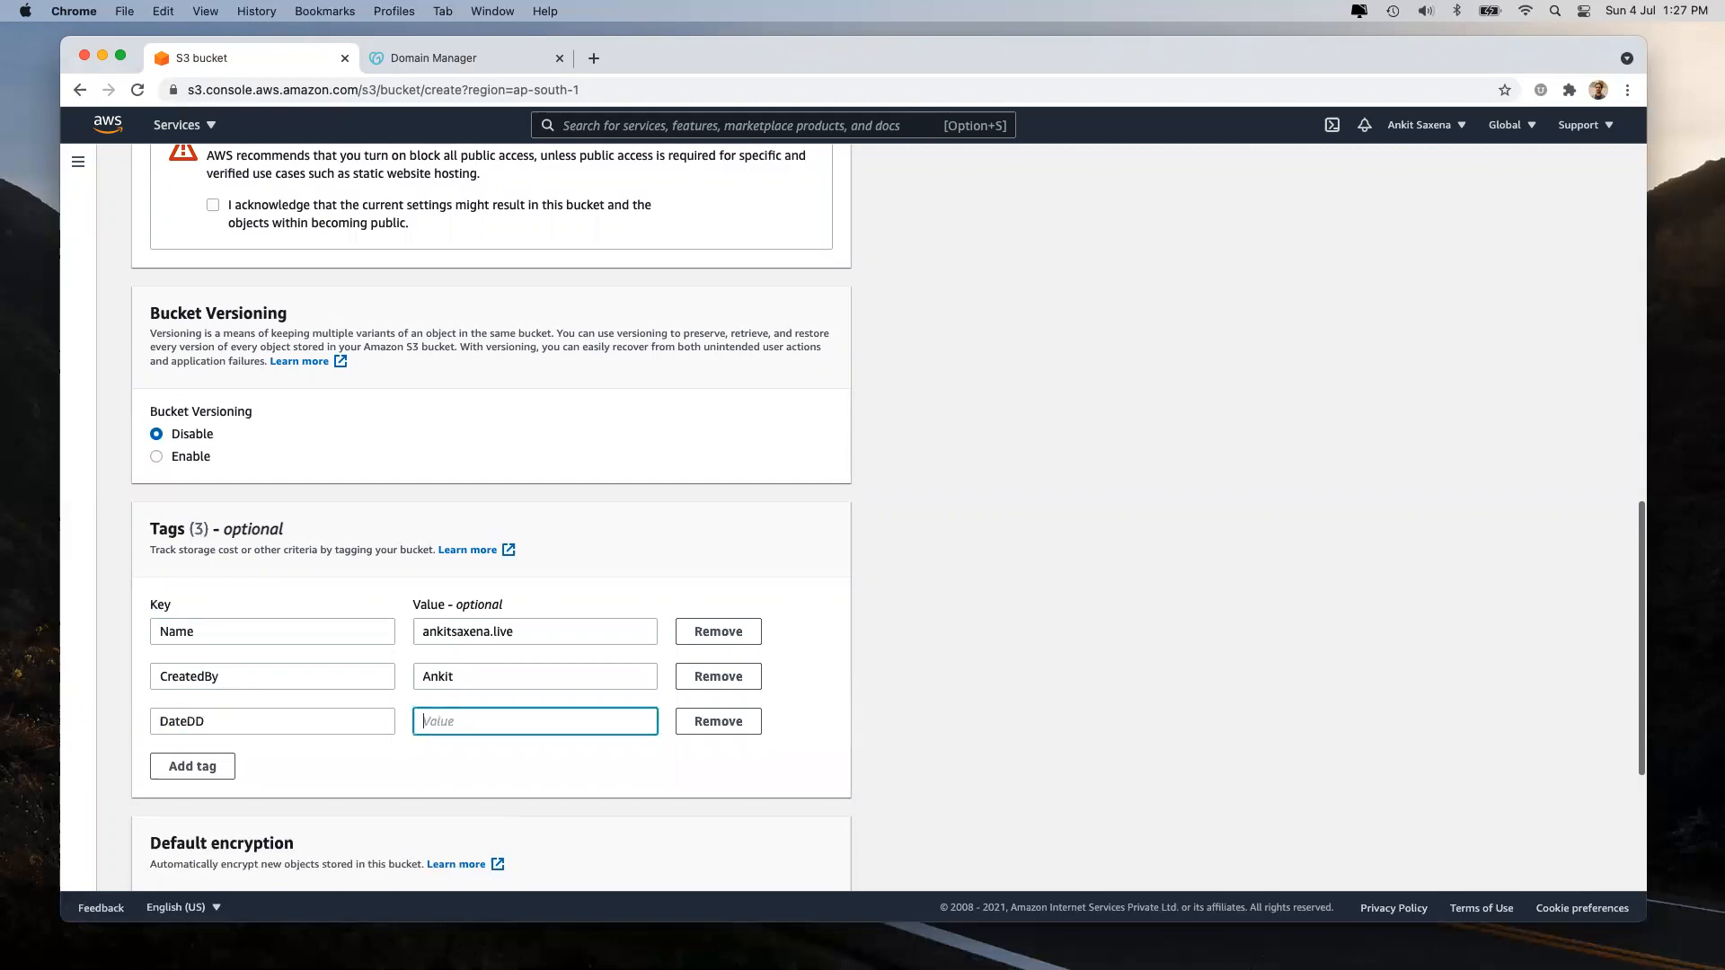
{"action": "type", "text": "04"}
{"action": "left_click", "coordinate": [190, 765]}
{"action": "left_click", "coordinate": [189, 762]}
{"action": "type", "text": "DateMM"}
{"action": "key", "text": "shift+Tab"}
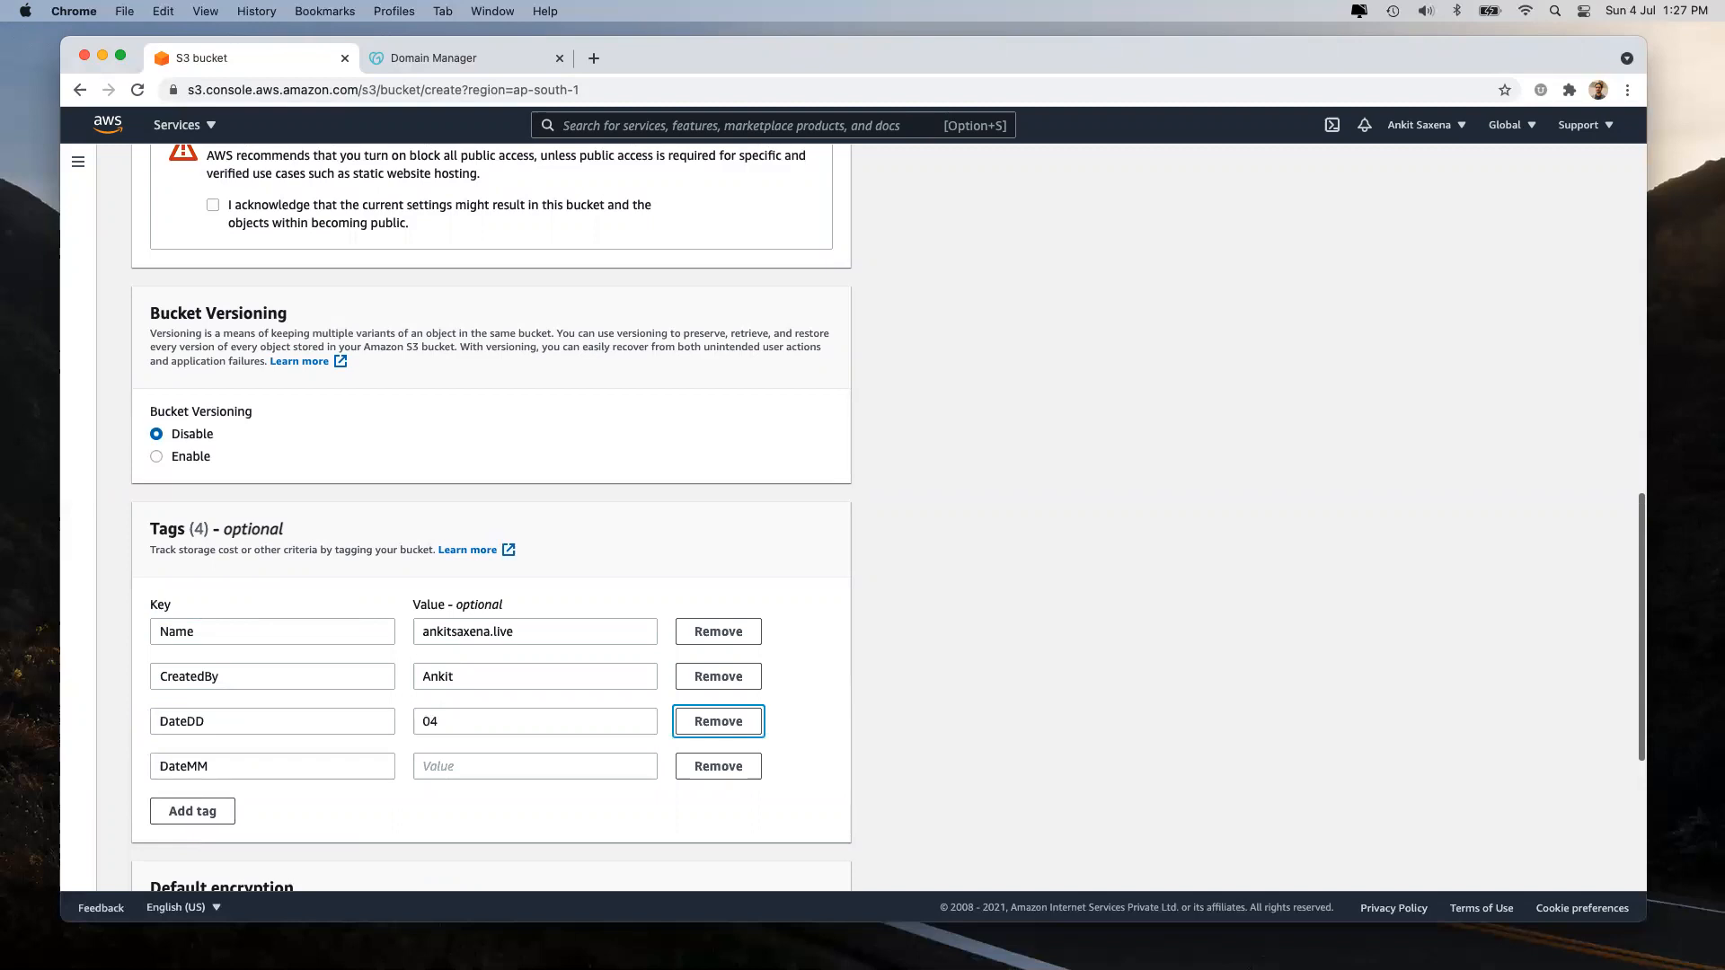
{"action": "left_click", "coordinate": [464, 764]}
{"action": "type", "text": "07"}
{"action": "key", "text": "Tab"}
{"action": "left_click", "coordinate": [209, 811]}
{"action": "type", "text": "DAteYYYY"}
{"action": "key", "text": "Tab"}
Set the year tag value to 2021 and correct its key to DateYYYY.
{"action": "type", "text": "2021"}
{"action": "left_click", "coordinate": [176, 812]}
{"action": "key", "text": "BackSpace"}
{"action": "type", "text": "a"}
Enable default server-side encryption with the Amazon S3 key (SSE-S3).
{"action": "scroll", "coordinate": [940, 709], "scroll_direction": "down", "scroll_amount": 5}
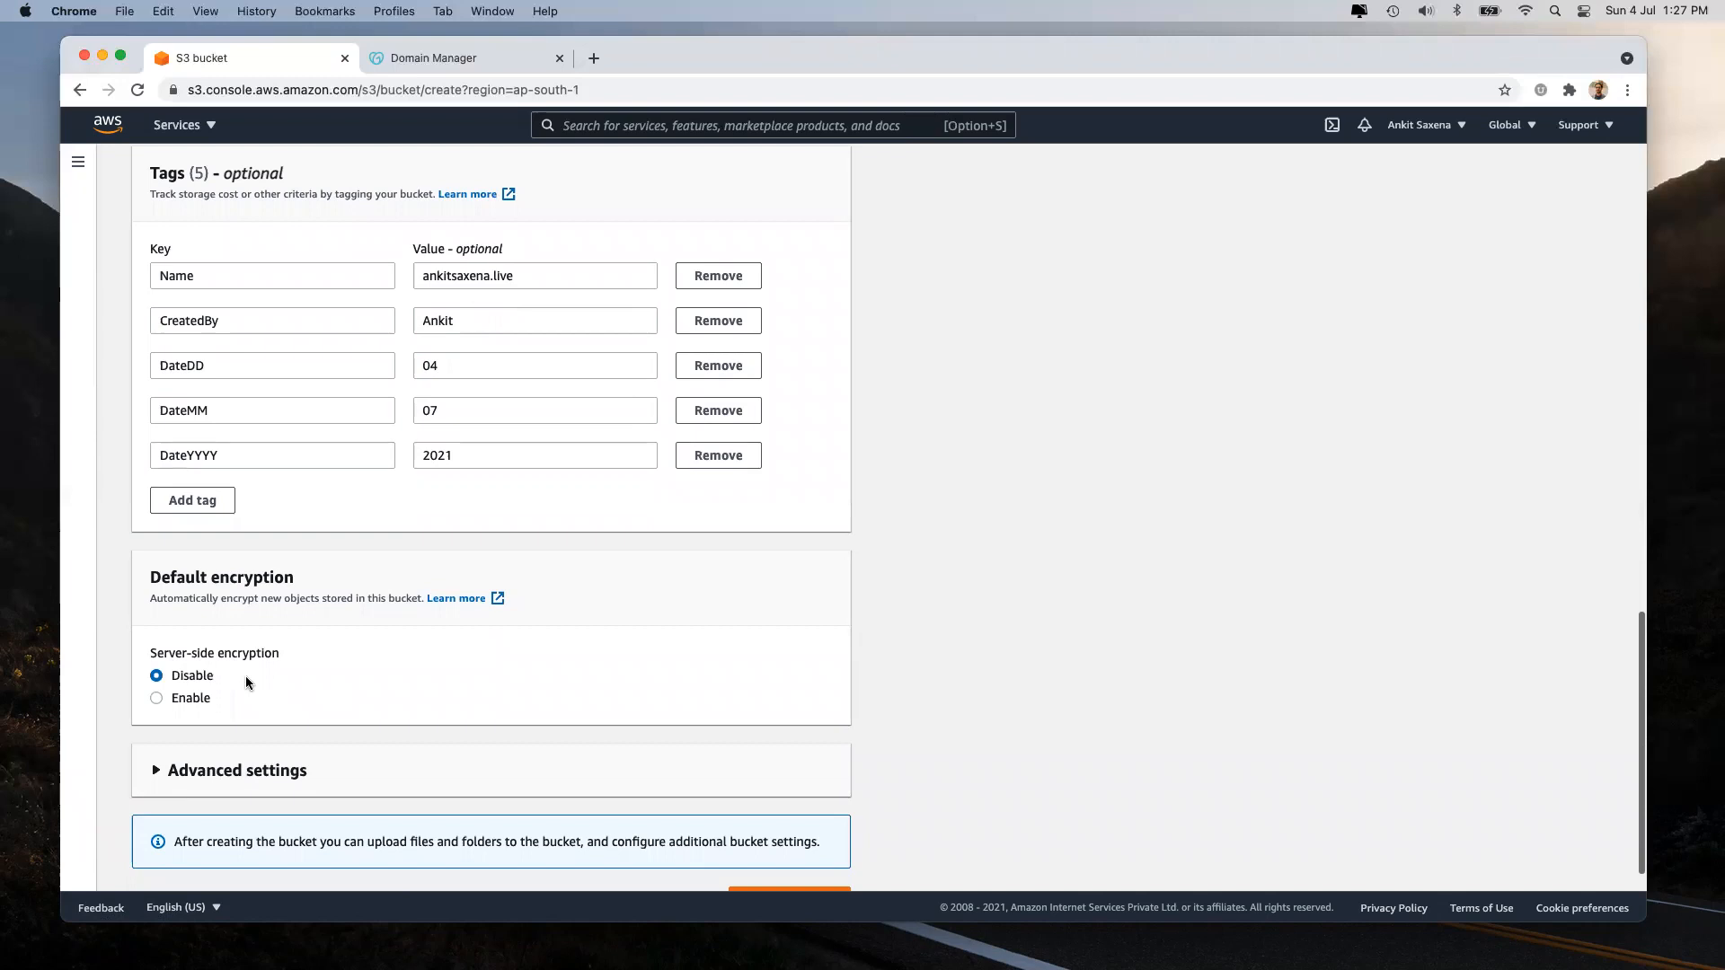
{"action": "left_click", "coordinate": [177, 700]}
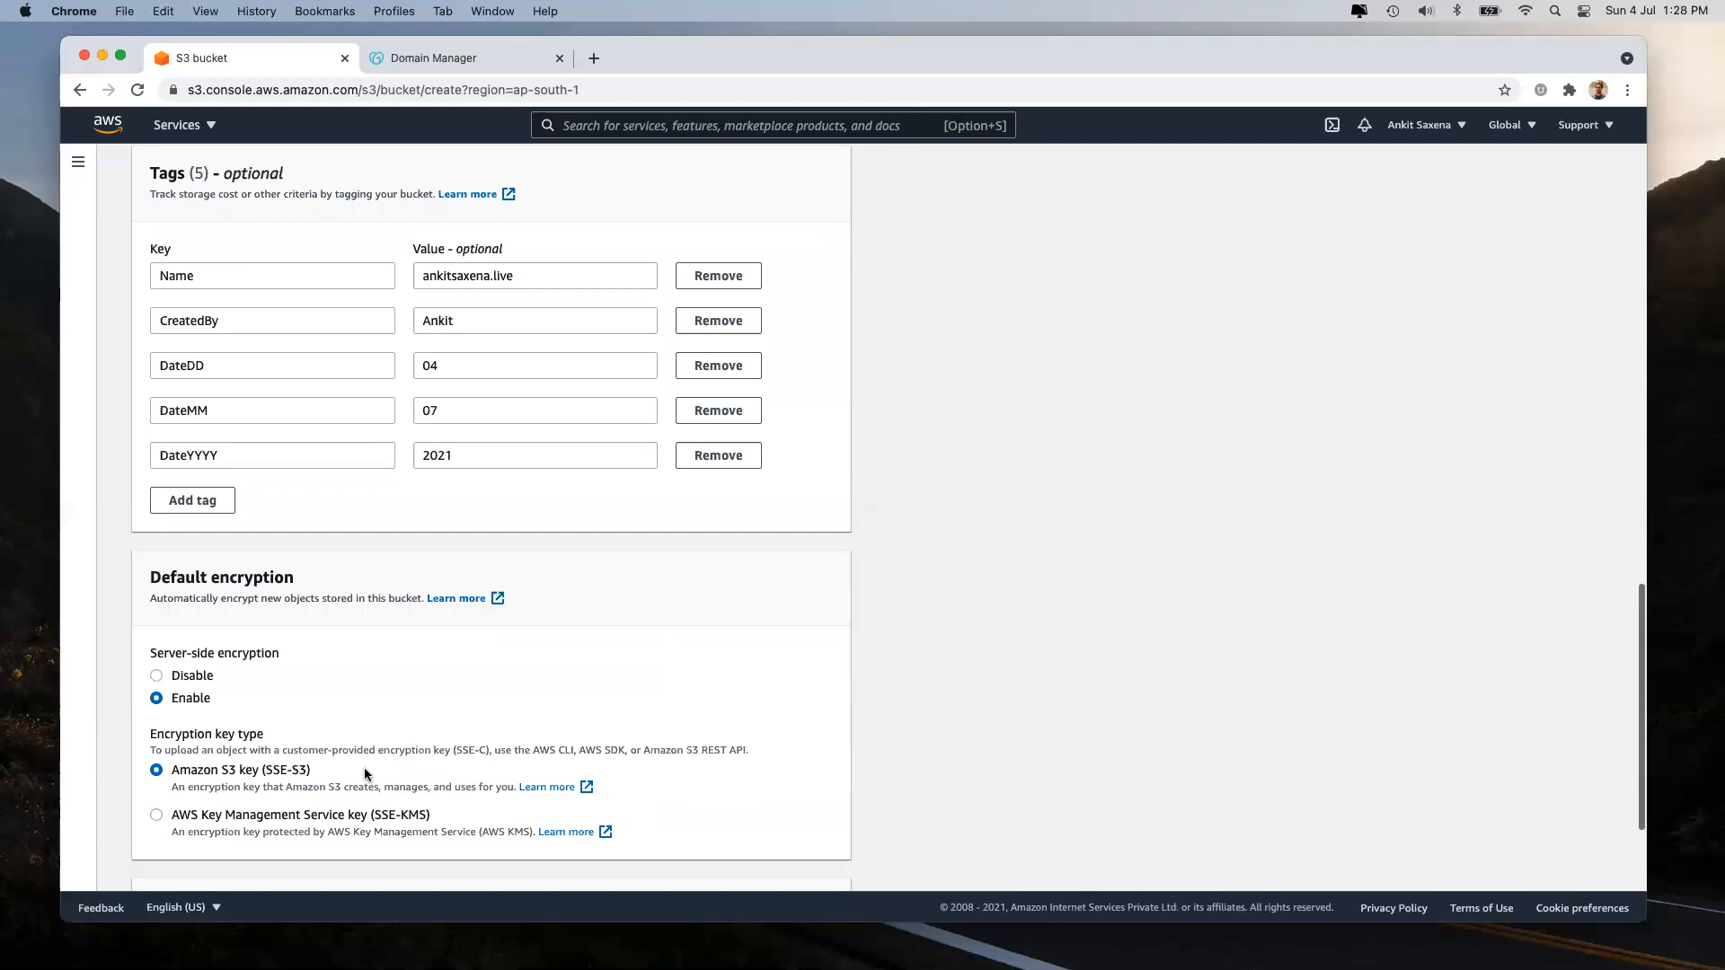
{"action": "scroll", "coordinate": [365, 773], "scroll_direction": "down", "scroll_amount": 3}
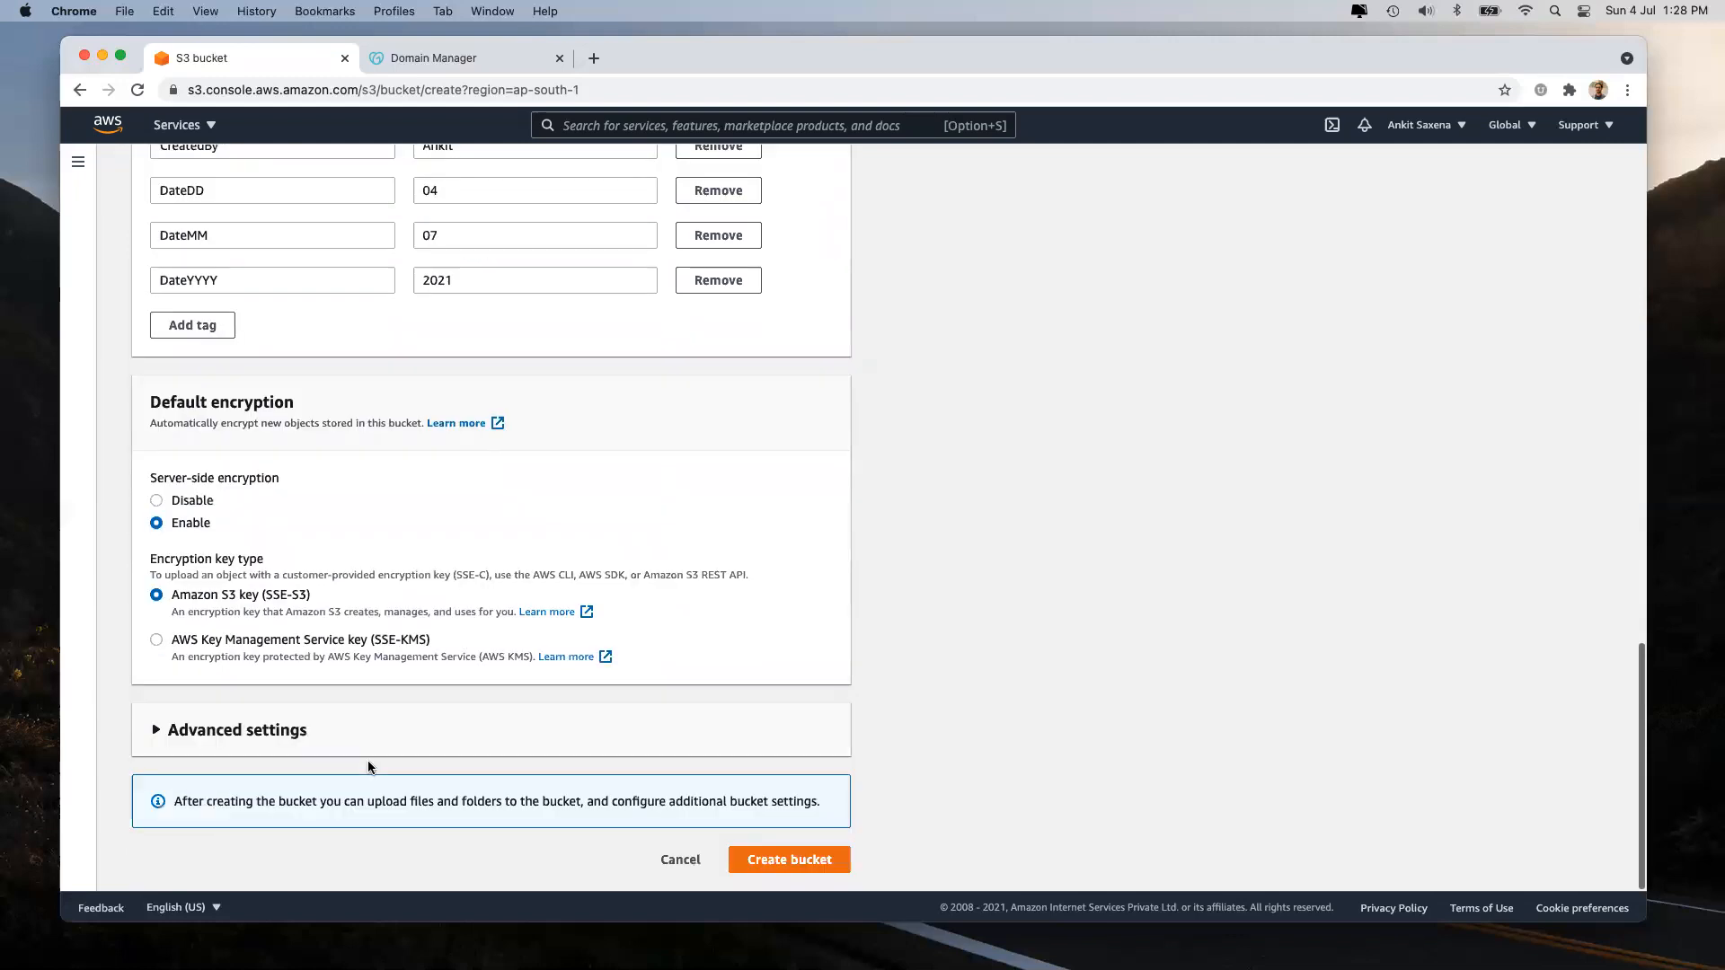
Attempt to create the bucket and review the Block Public Access error message.
{"action": "left_click", "coordinate": [800, 853]}
{"action": "scroll", "coordinate": [801, 857], "scroll_direction": "up", "scroll_amount": 4}
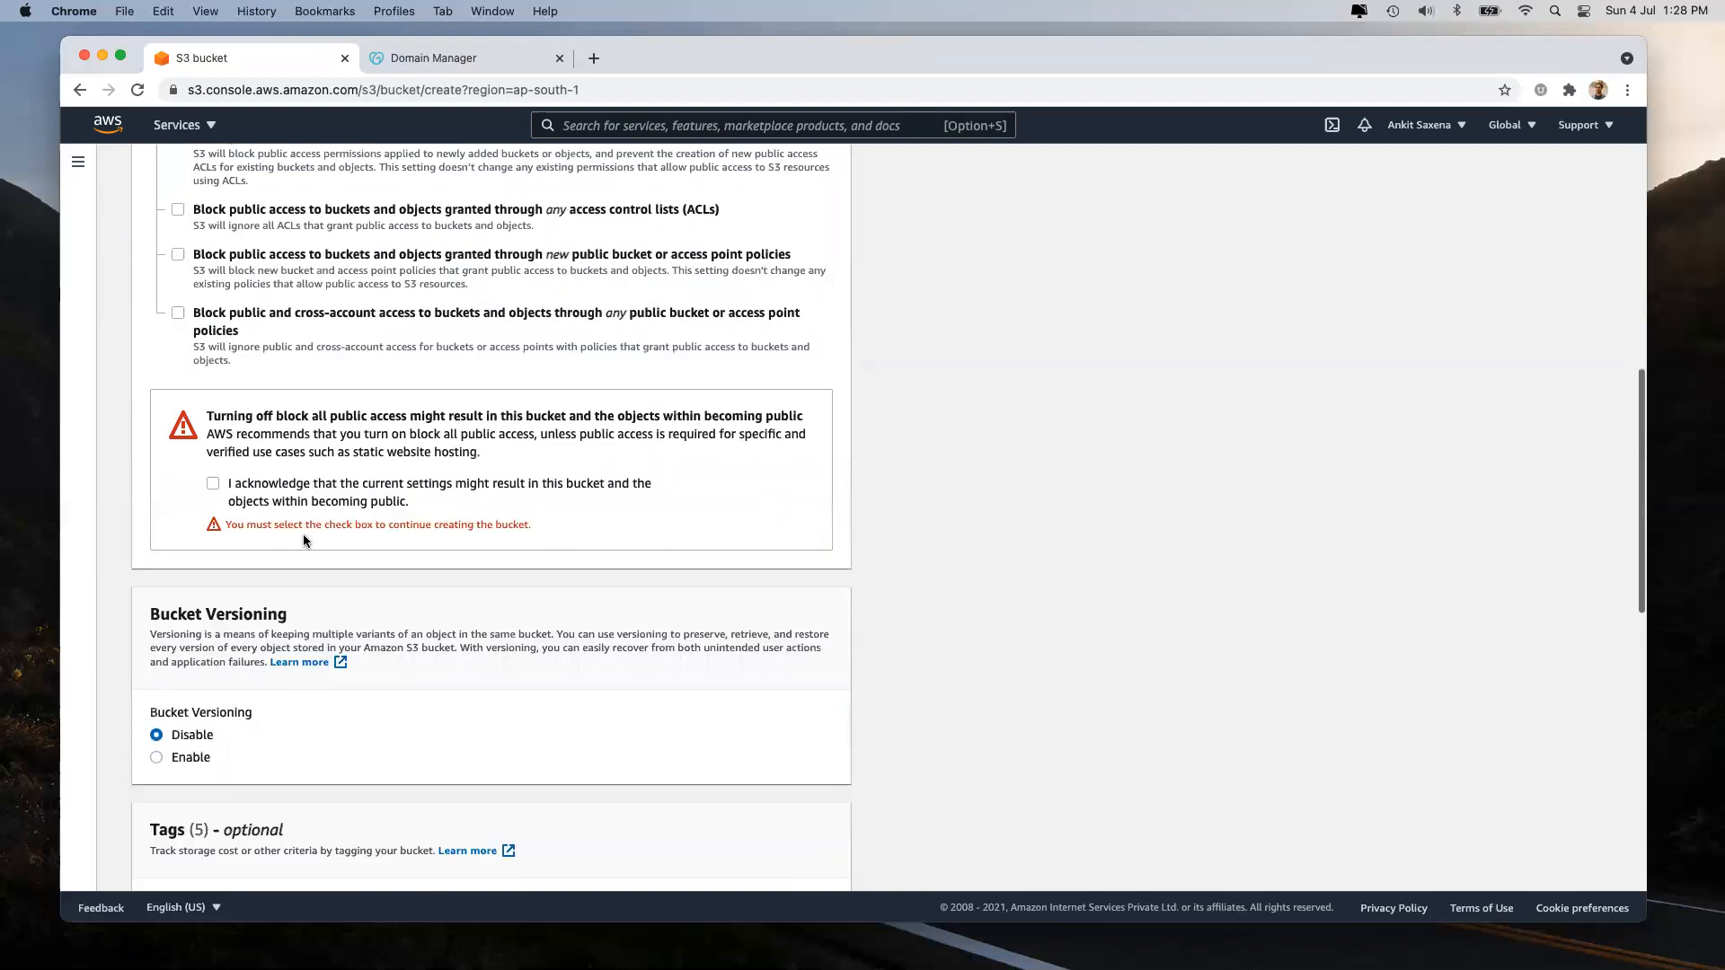
{"action": "scroll", "coordinate": [304, 541], "scroll_direction": "down", "scroll_amount": 9}
{"action": "left_click", "coordinate": [768, 872]}
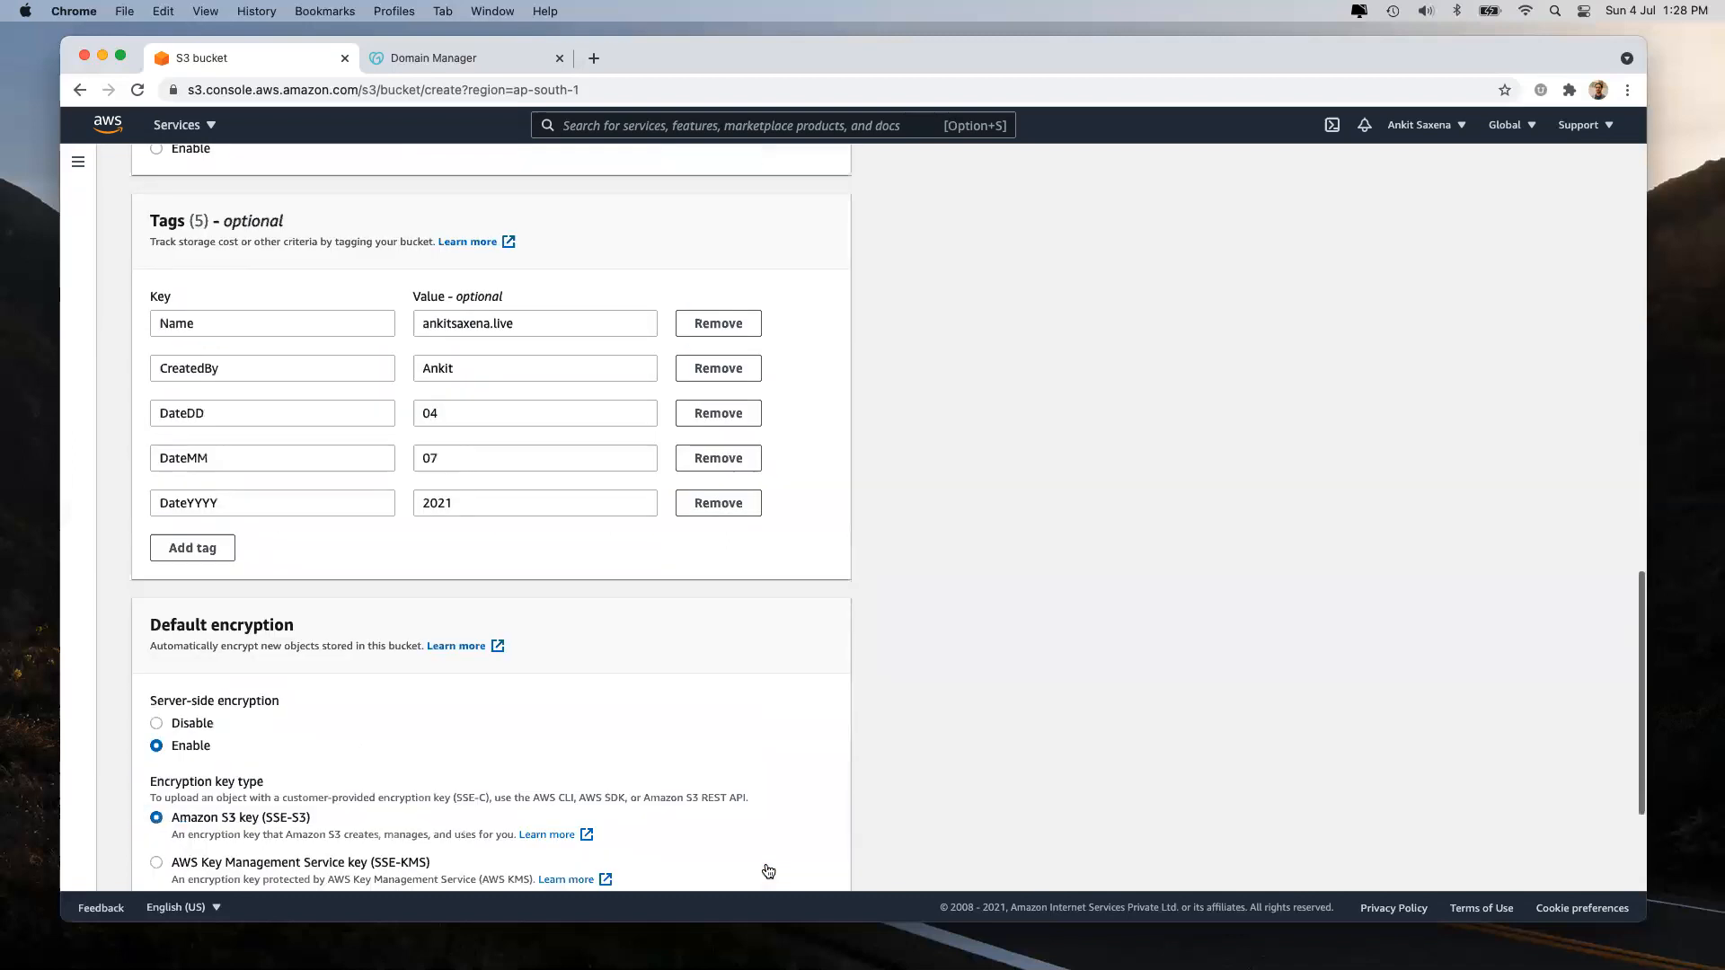
{"action": "scroll", "coordinate": [490, 479], "scroll_direction": "up", "scroll_amount": 3}
{"action": "scroll", "coordinate": [491, 479], "scroll_direction": "up", "scroll_amount": 4}
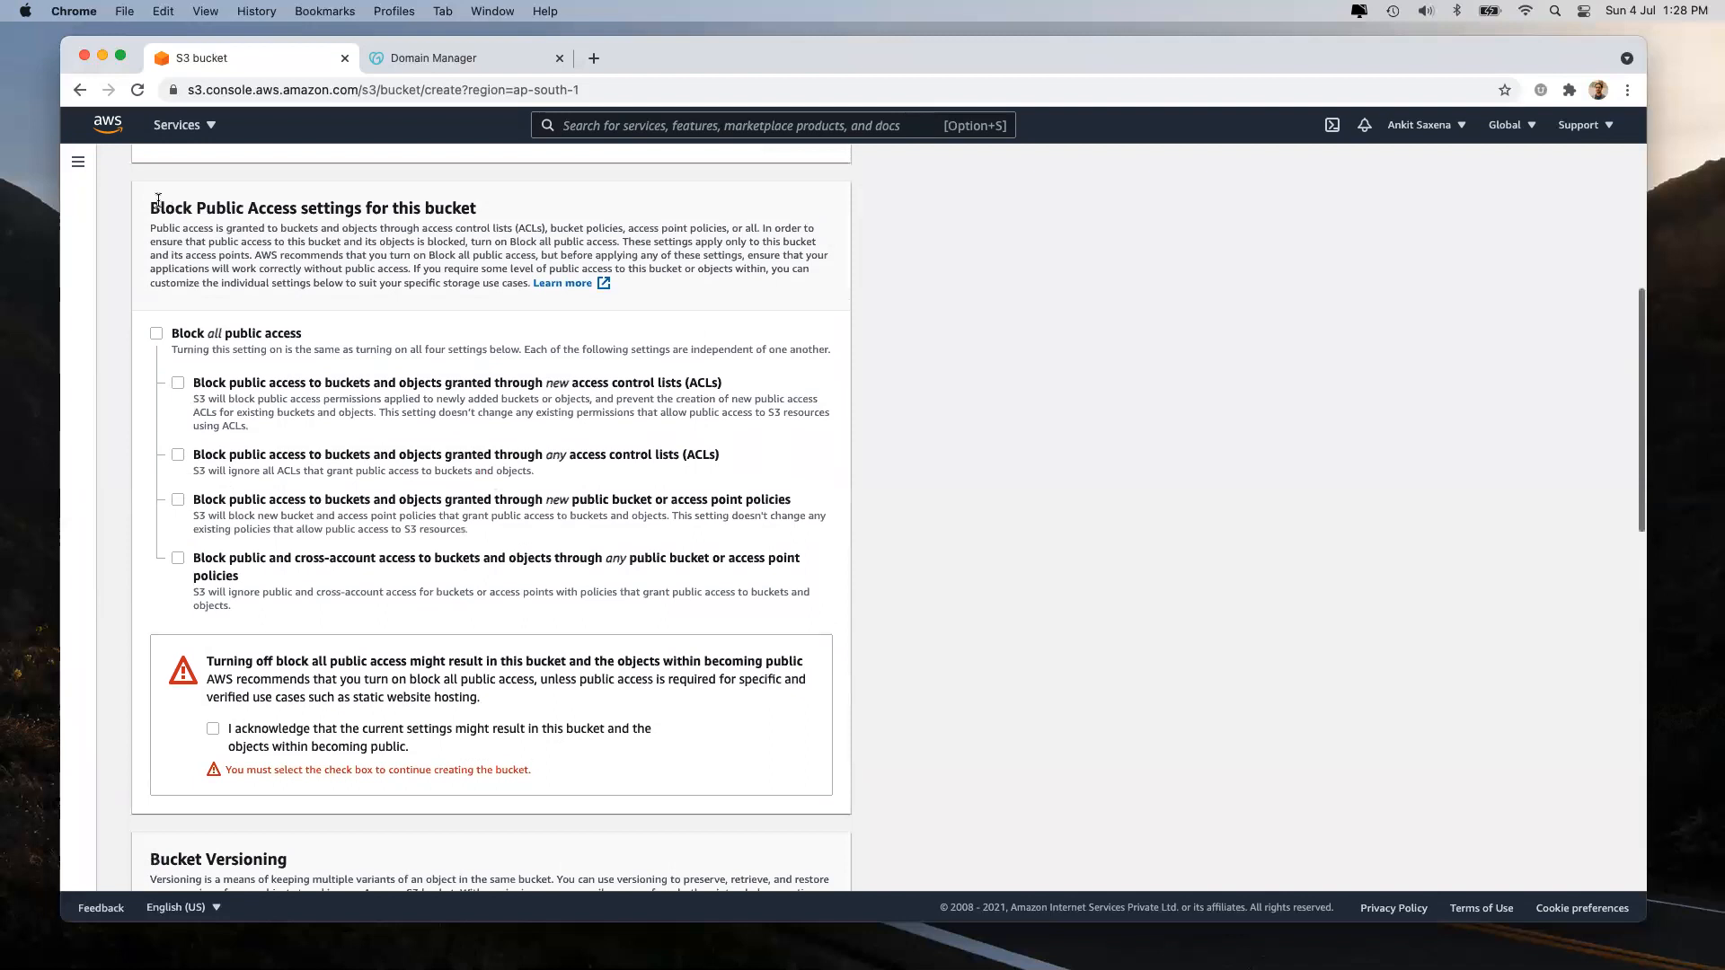
{"action": "left_click_drag", "start_coordinate": [150, 207], "coordinate": [519, 293]}
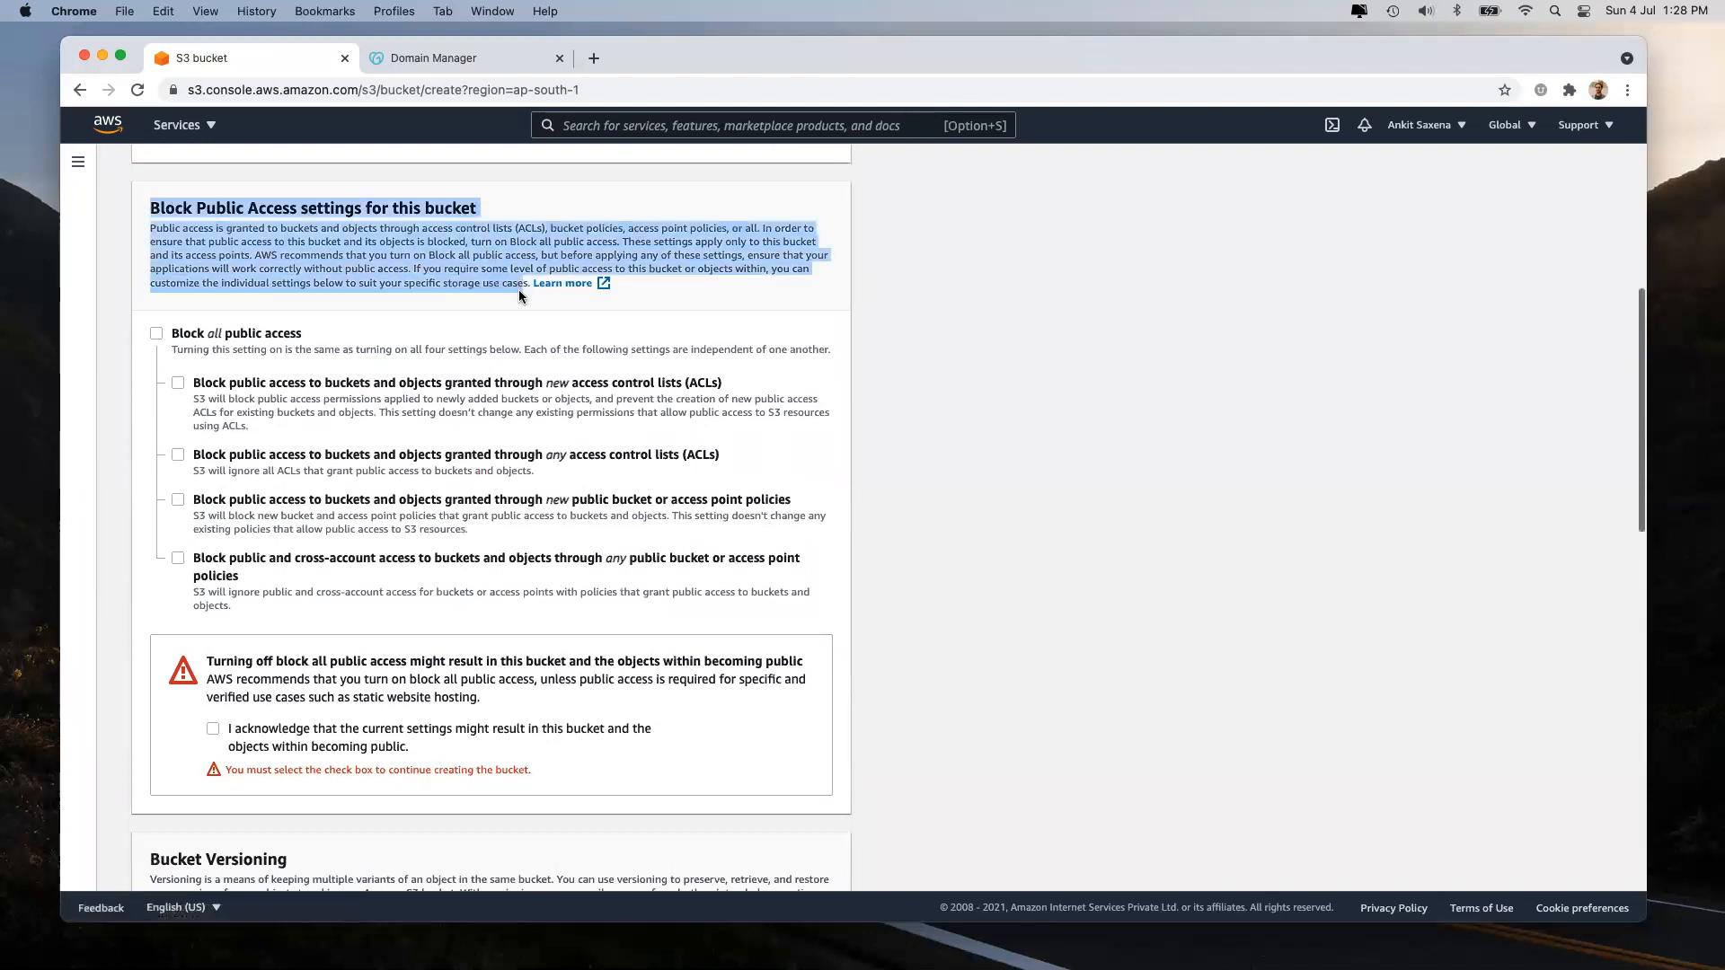
{"action": "scroll", "coordinate": [519, 289], "scroll_direction": "down", "scroll_amount": 3}
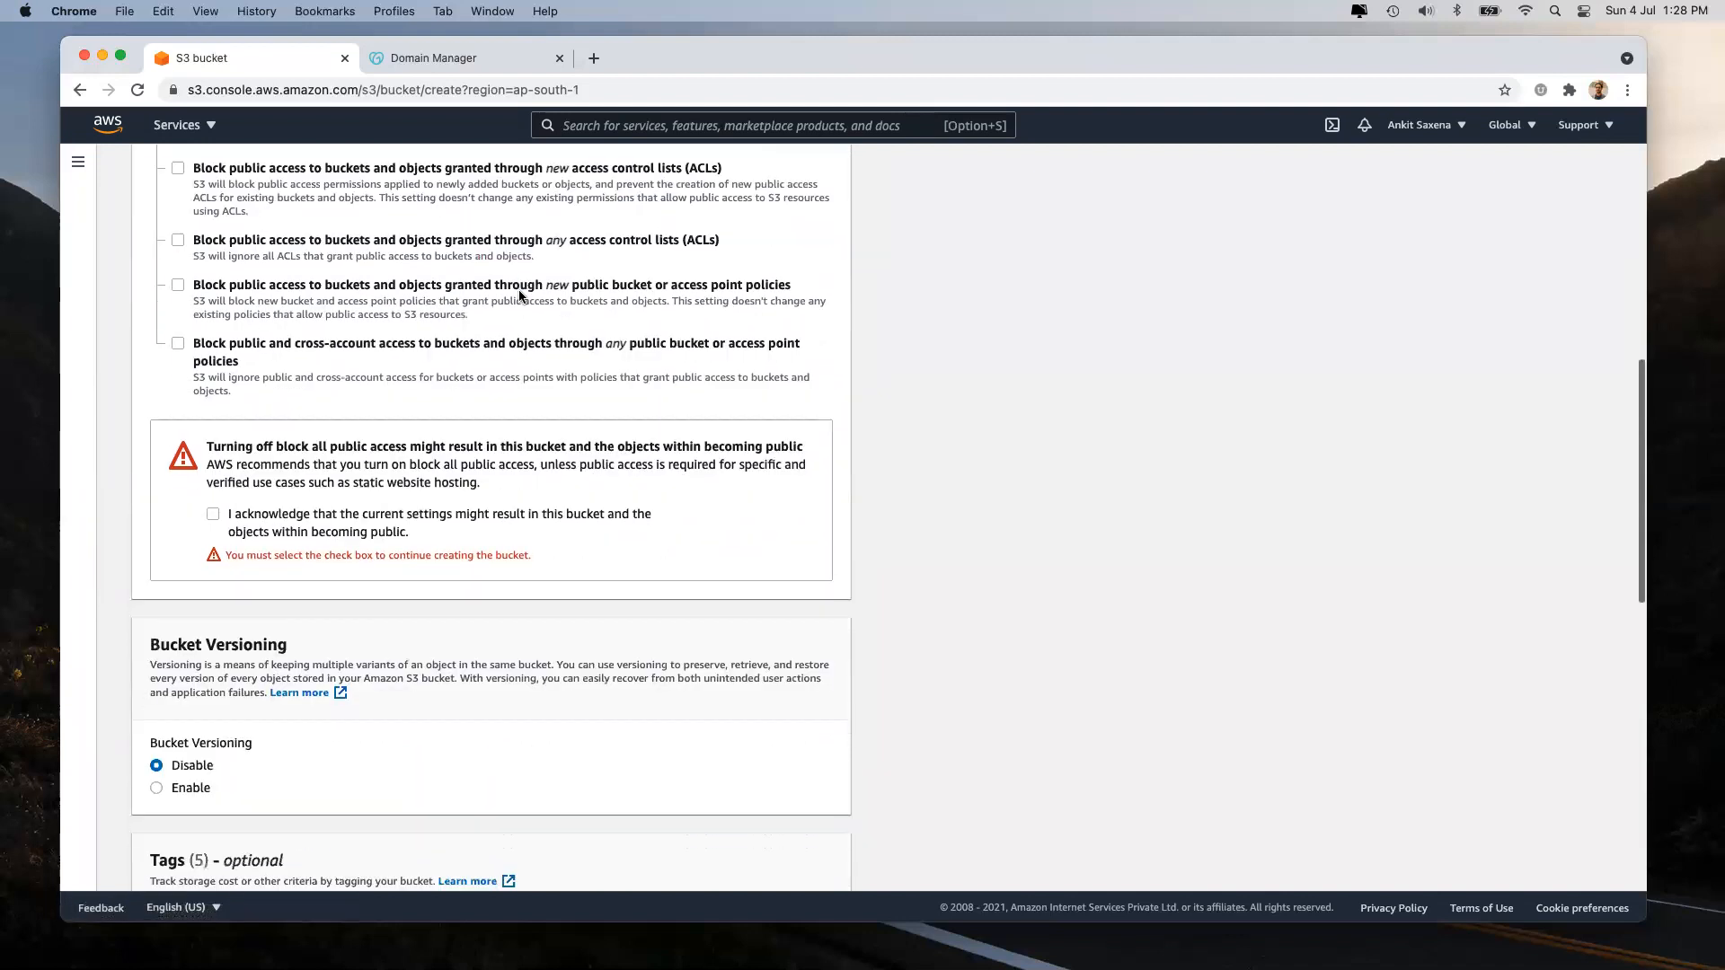
Acknowledge that the bucket may become public and create ankitsaxena.live.
{"action": "left_click", "coordinate": [213, 514]}
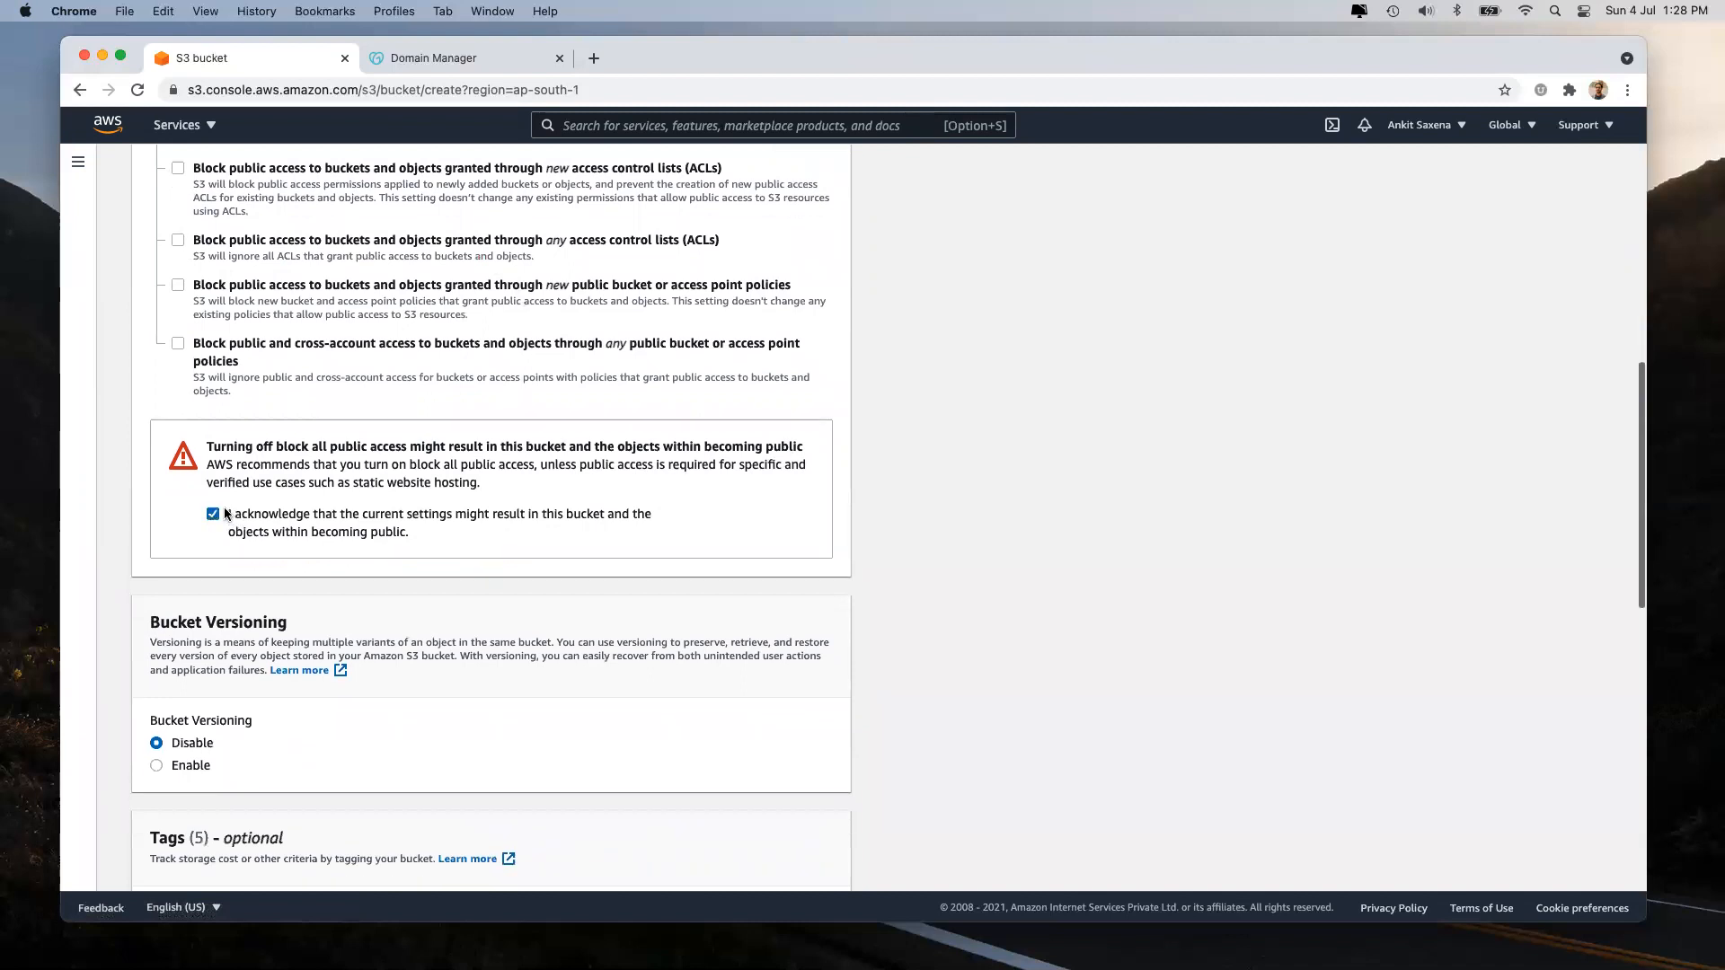
{"action": "left_click_drag", "start_coordinate": [226, 514], "coordinate": [424, 535]}
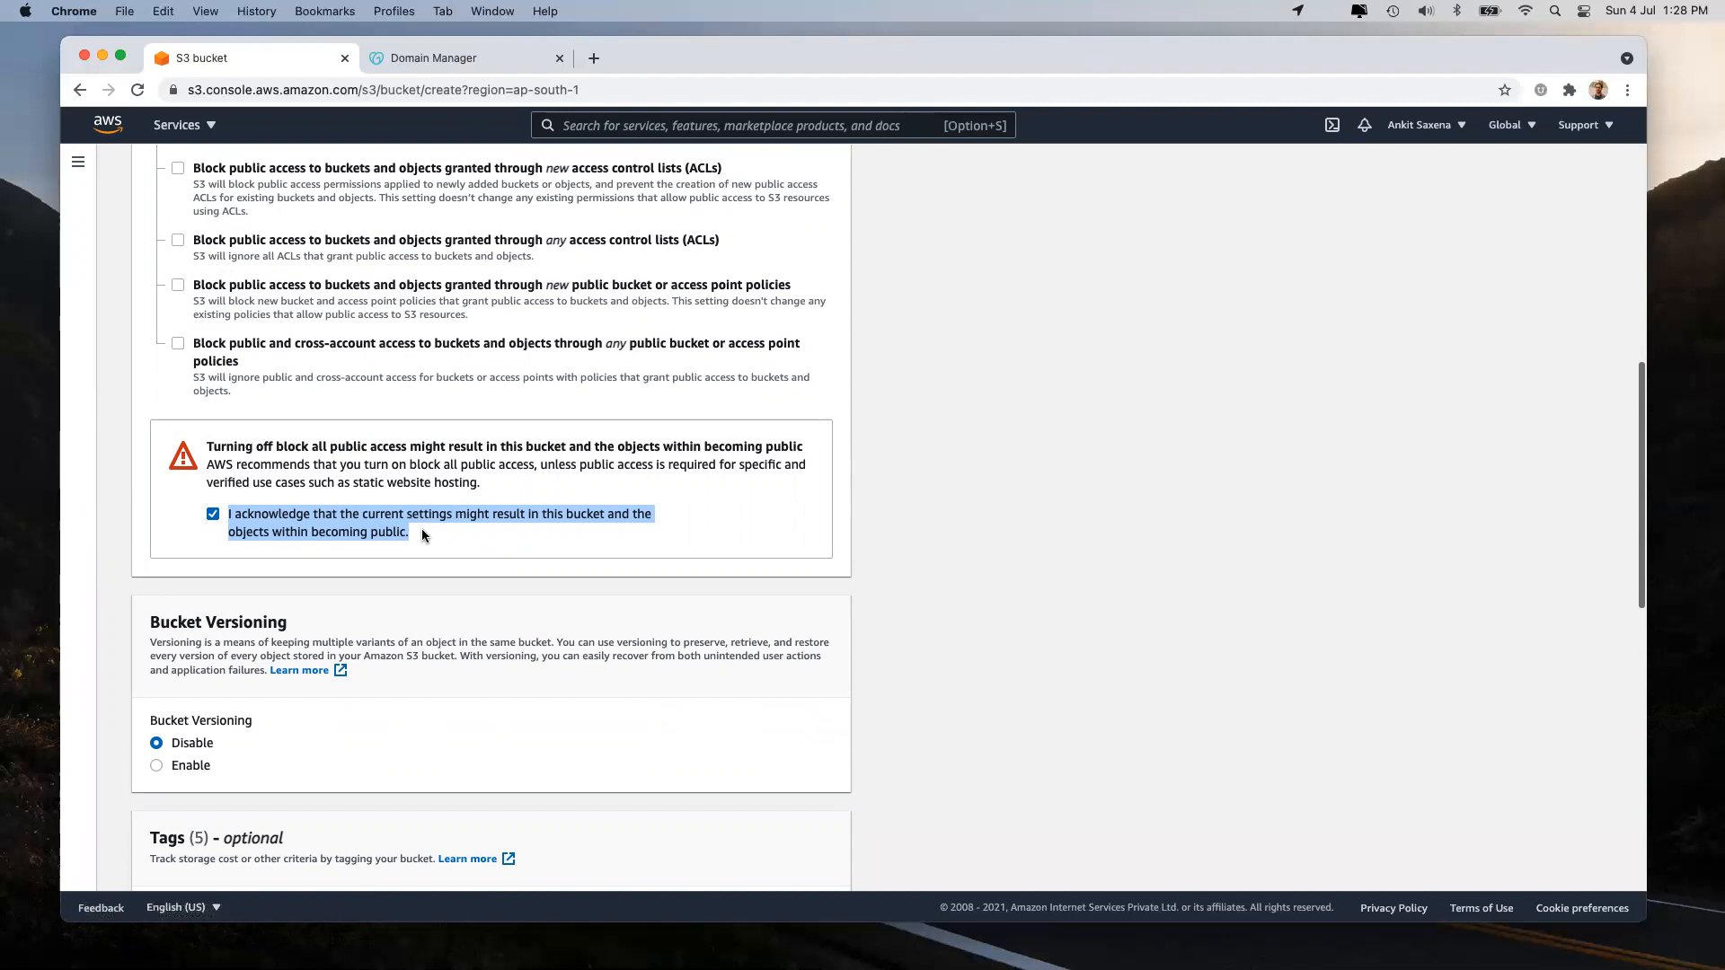
{"action": "left_click", "coordinate": [1028, 548]}
{"action": "scroll", "coordinate": [1028, 548], "scroll_direction": "down", "scroll_amount": 10}
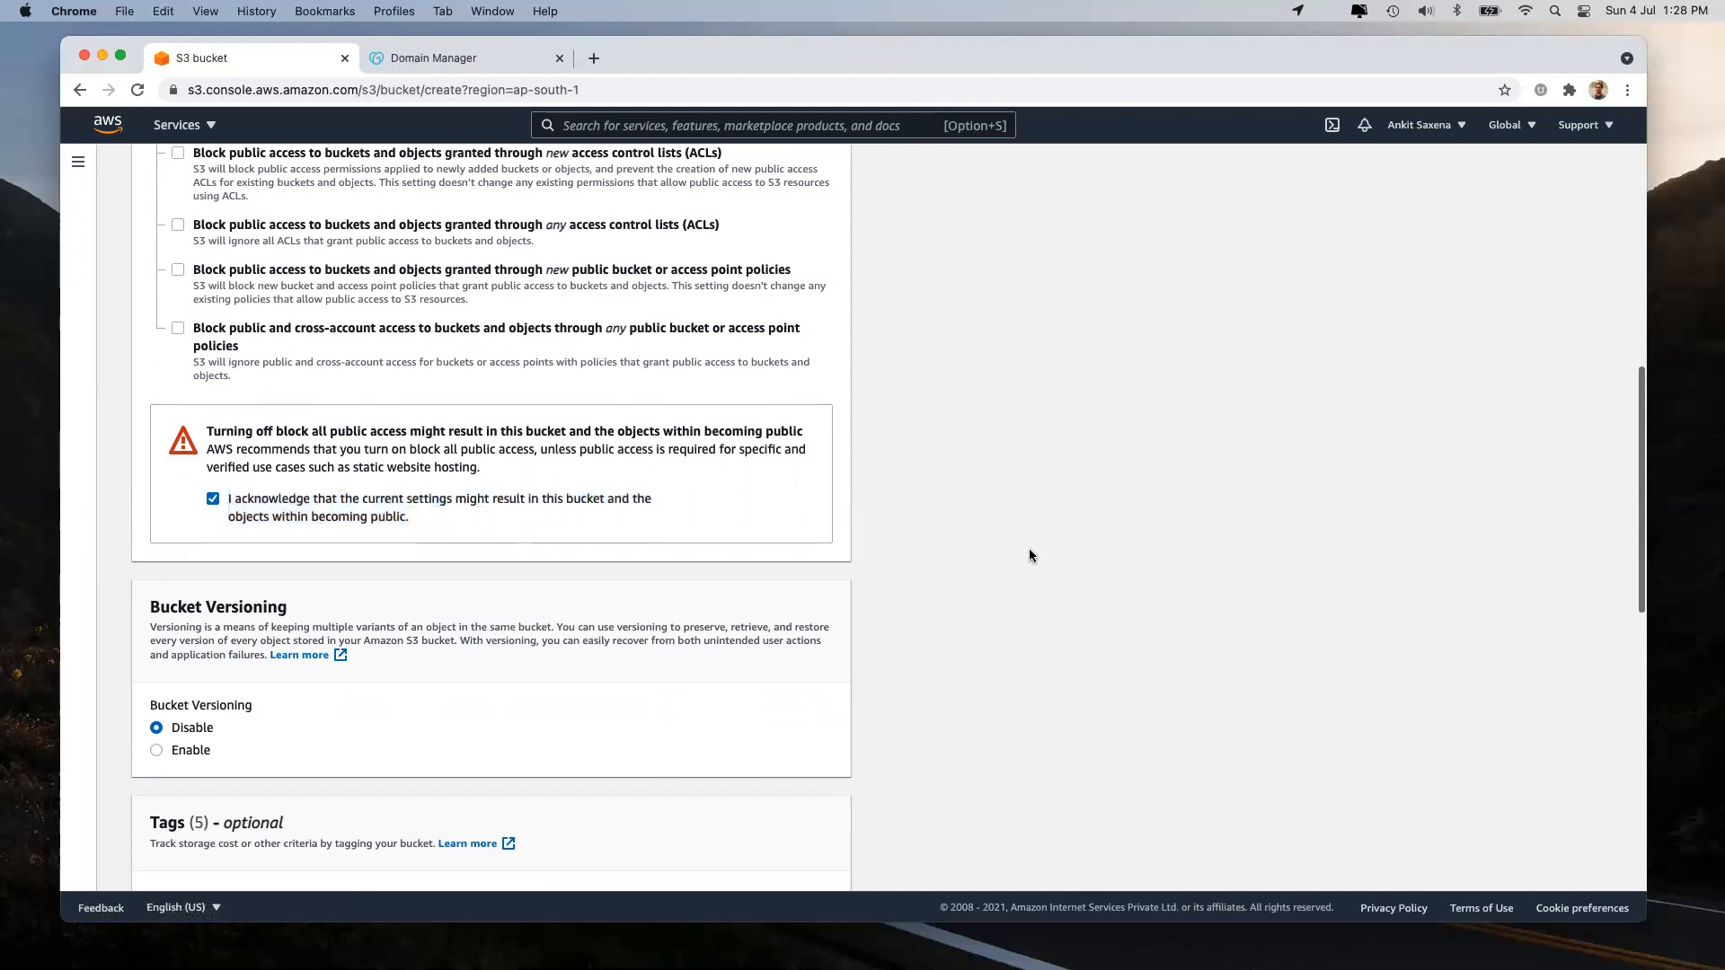
{"action": "left_click", "coordinate": [787, 854]}
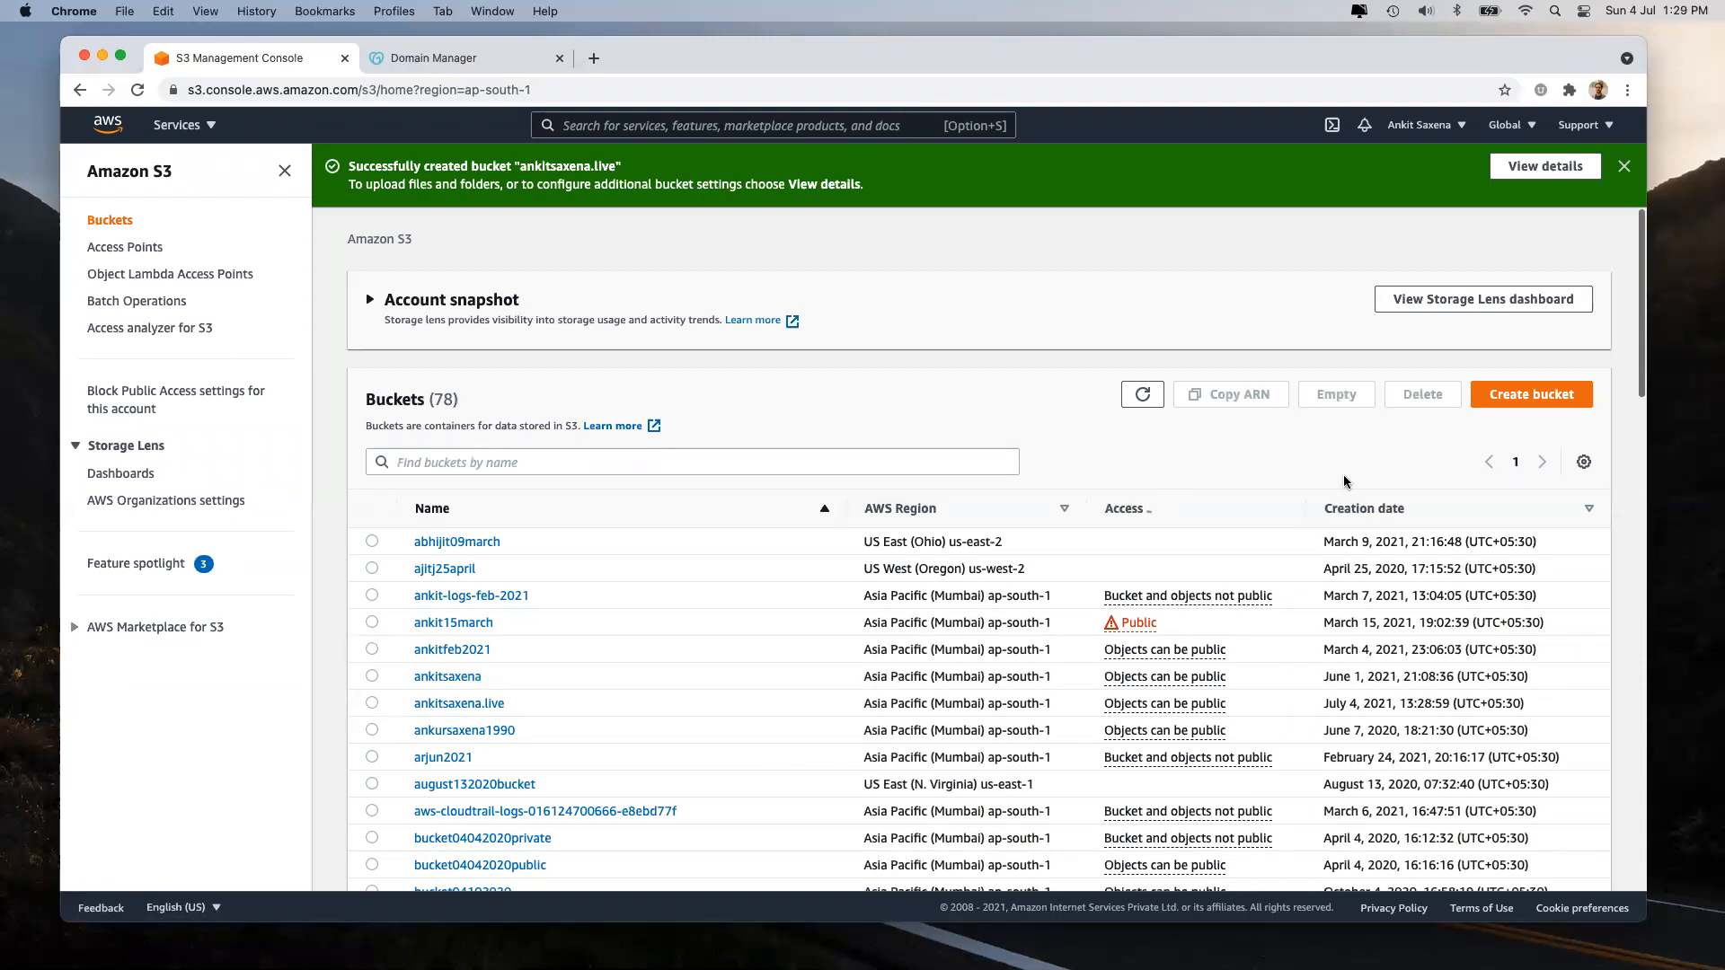
Sort buckets by creation date, newest first, and open ankitsaxena.live.
{"action": "left_click", "coordinate": [1395, 515]}
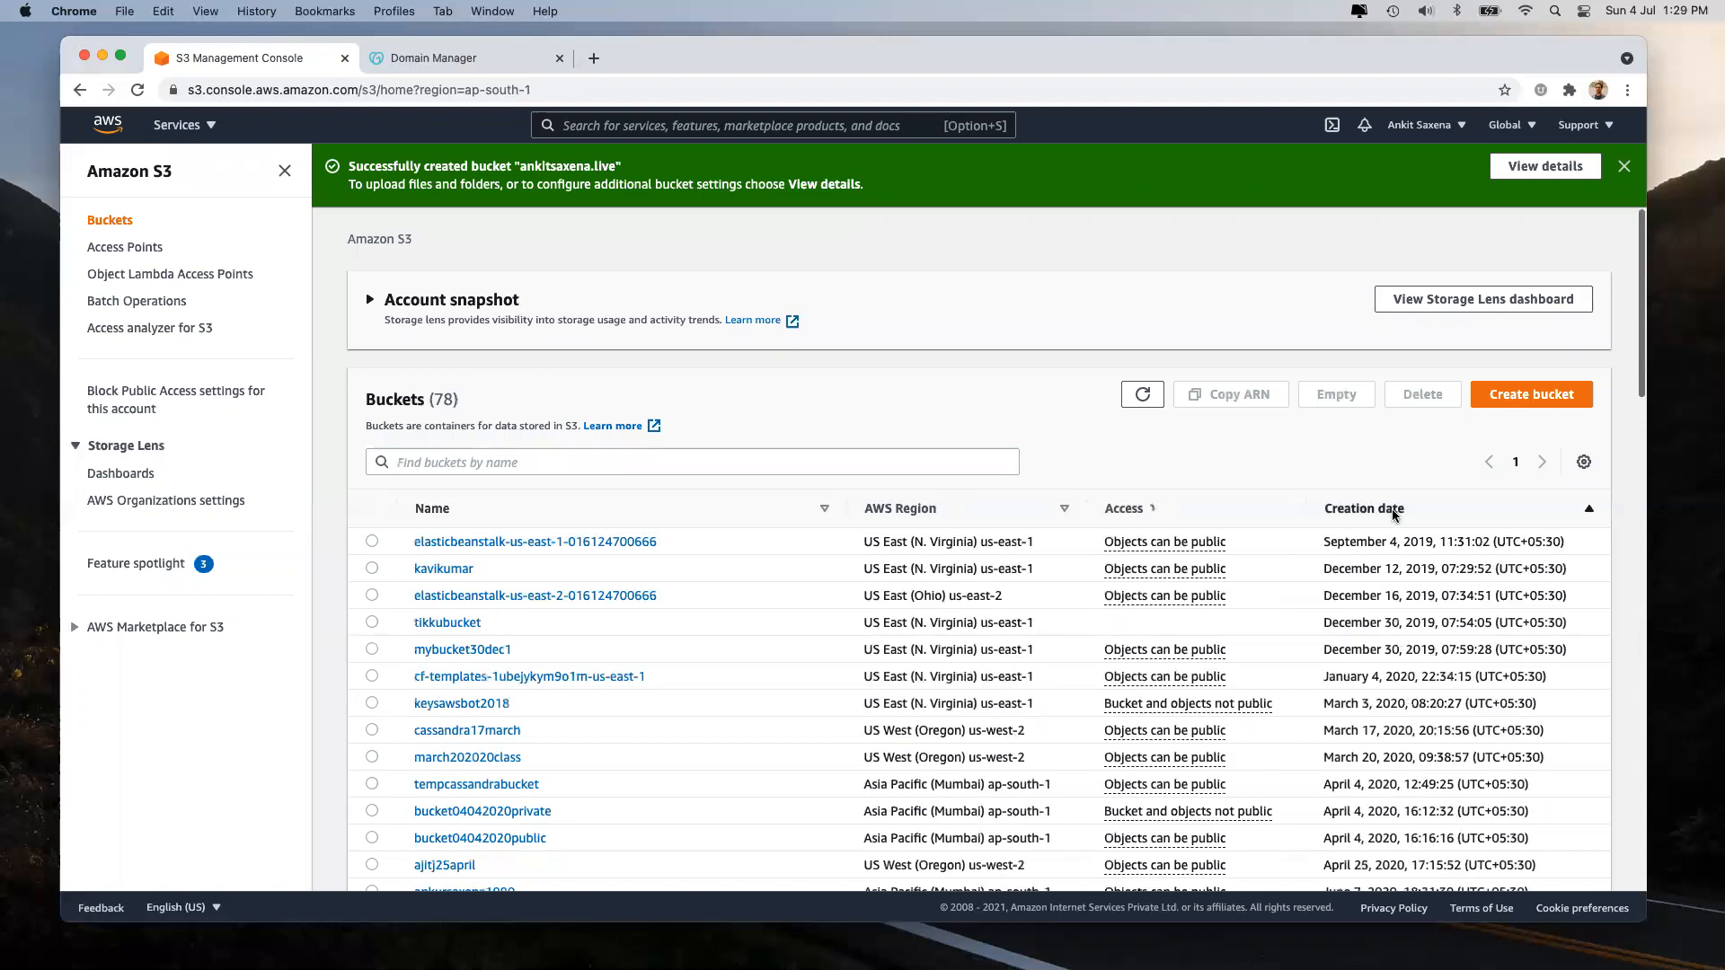
{"action": "left_click", "coordinate": [1395, 516]}
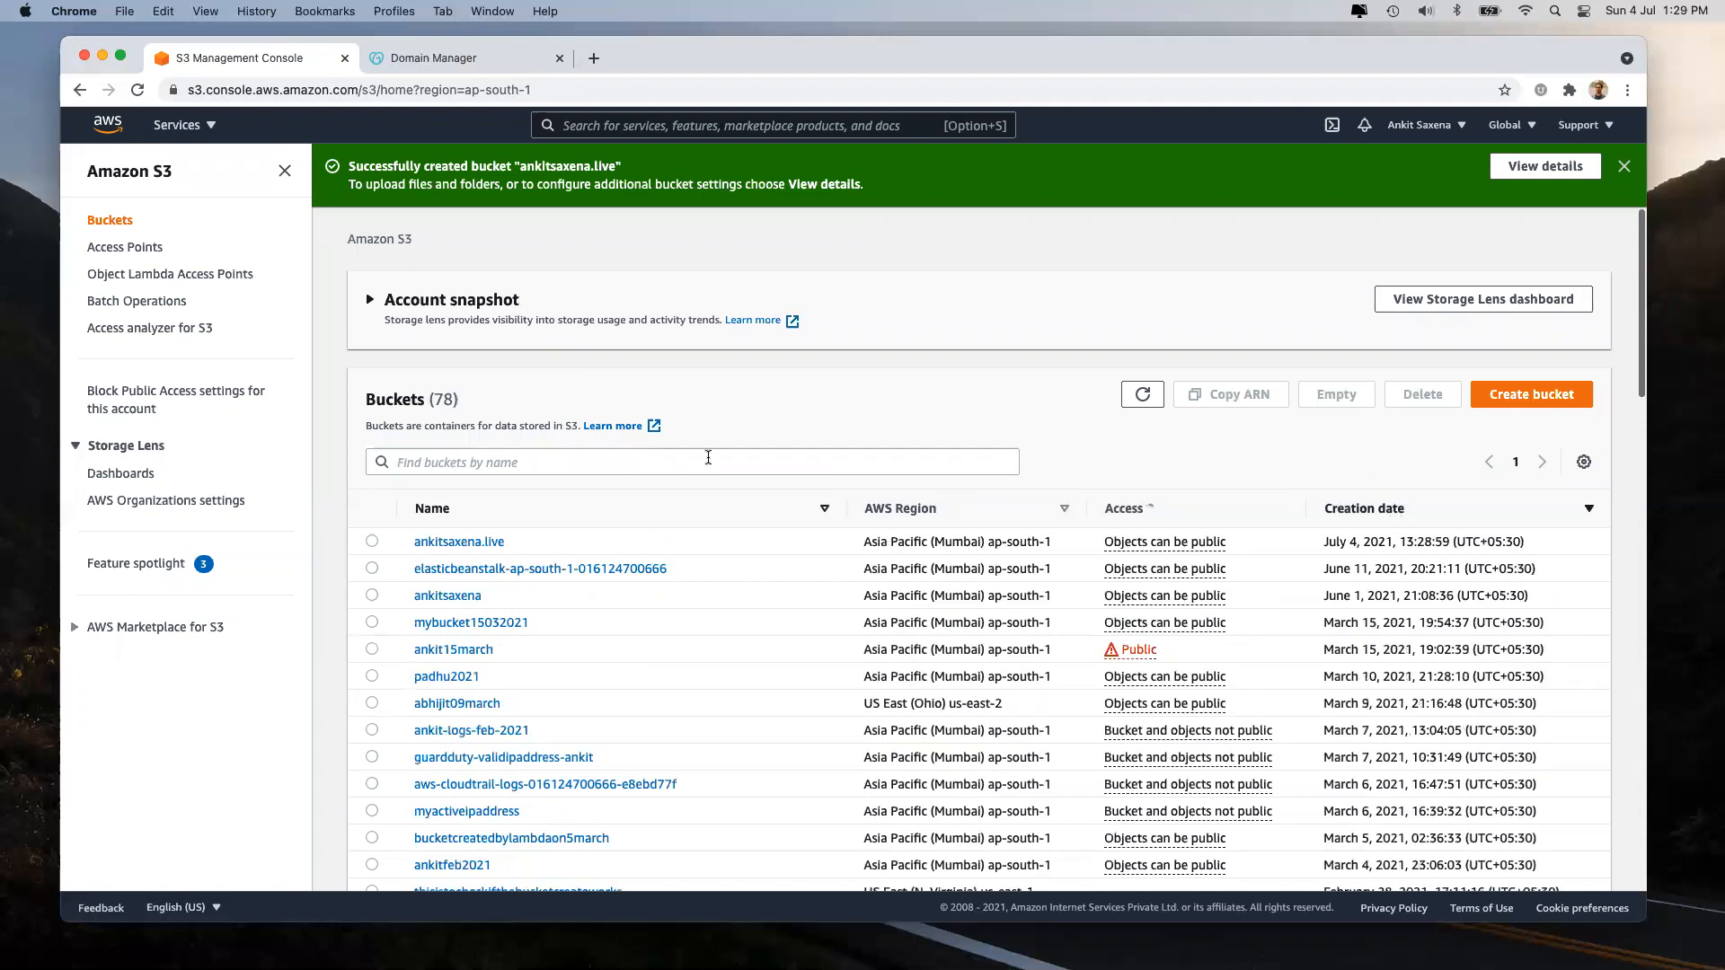
{"action": "left_click", "coordinate": [372, 541]}
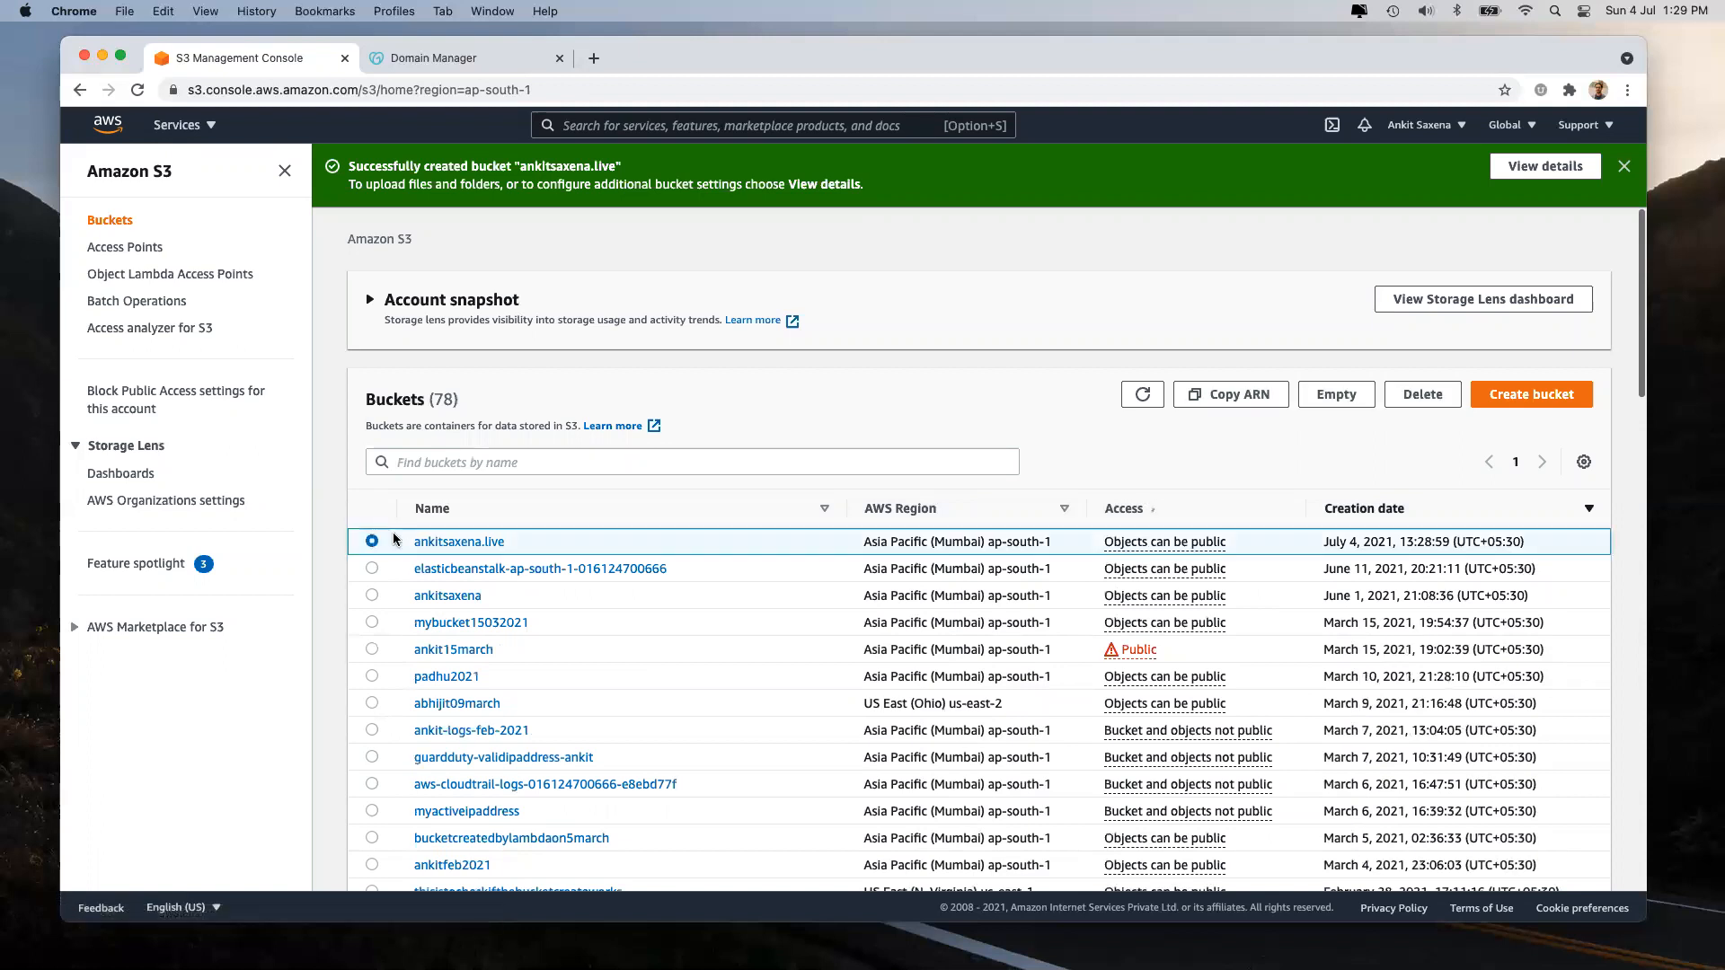
{"action": "left_click", "coordinate": [491, 542]}
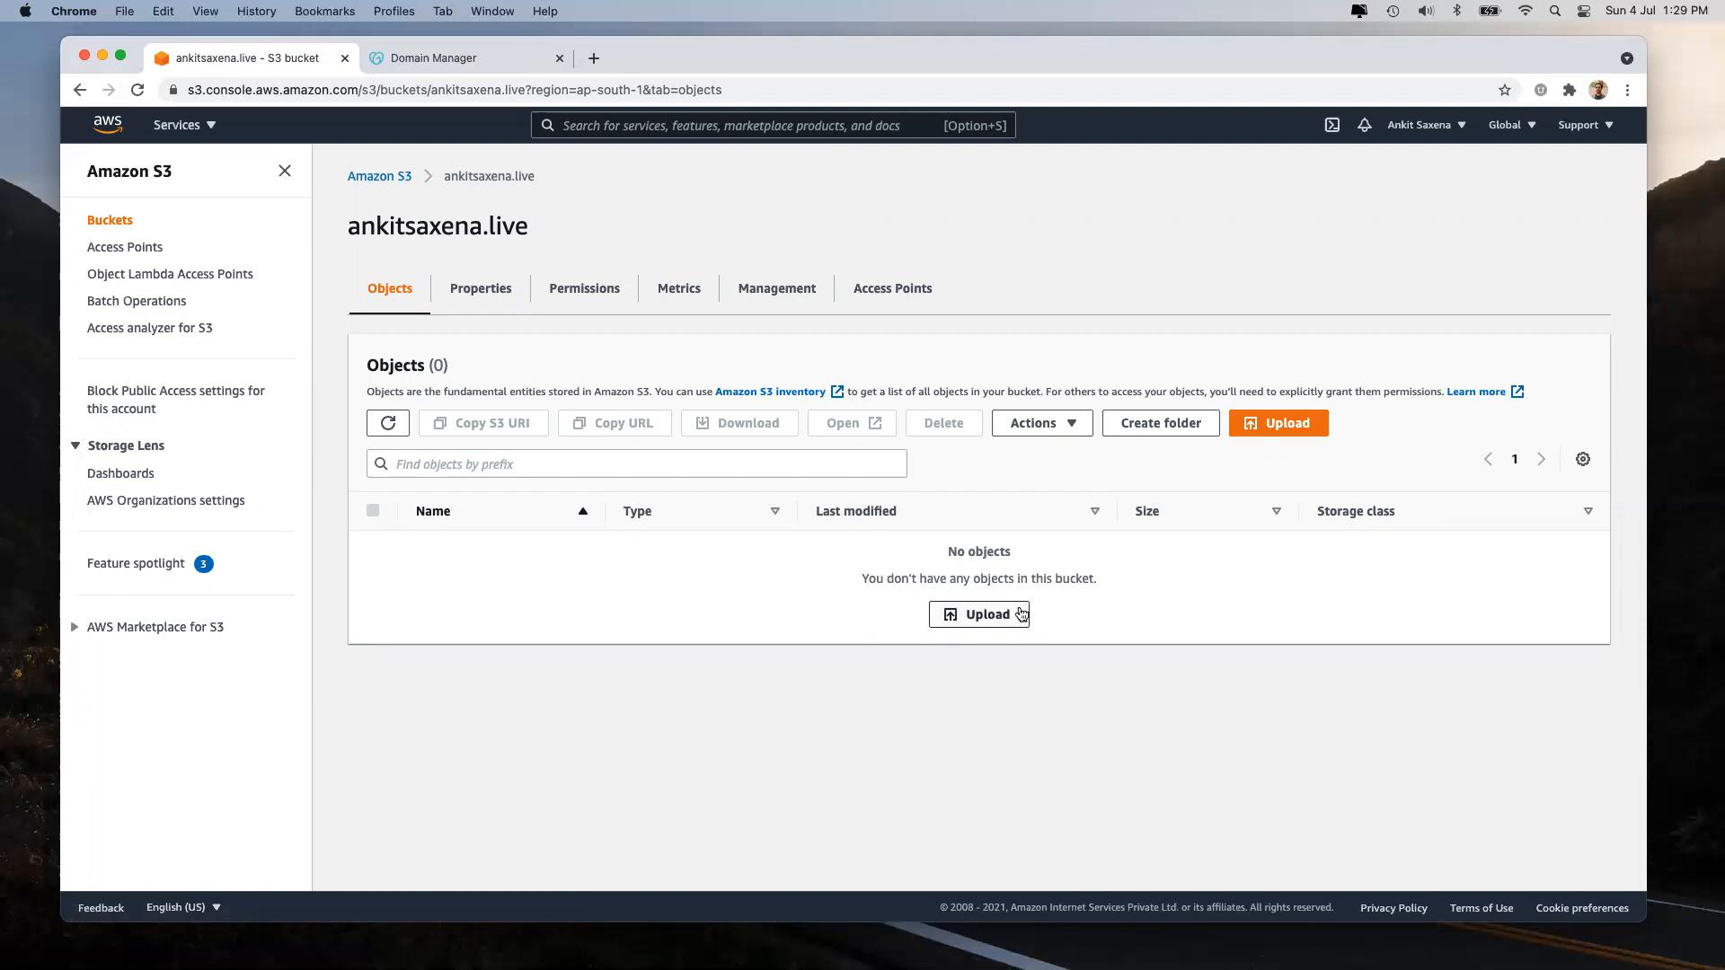
{"action": "left_click", "coordinate": [972, 618]}
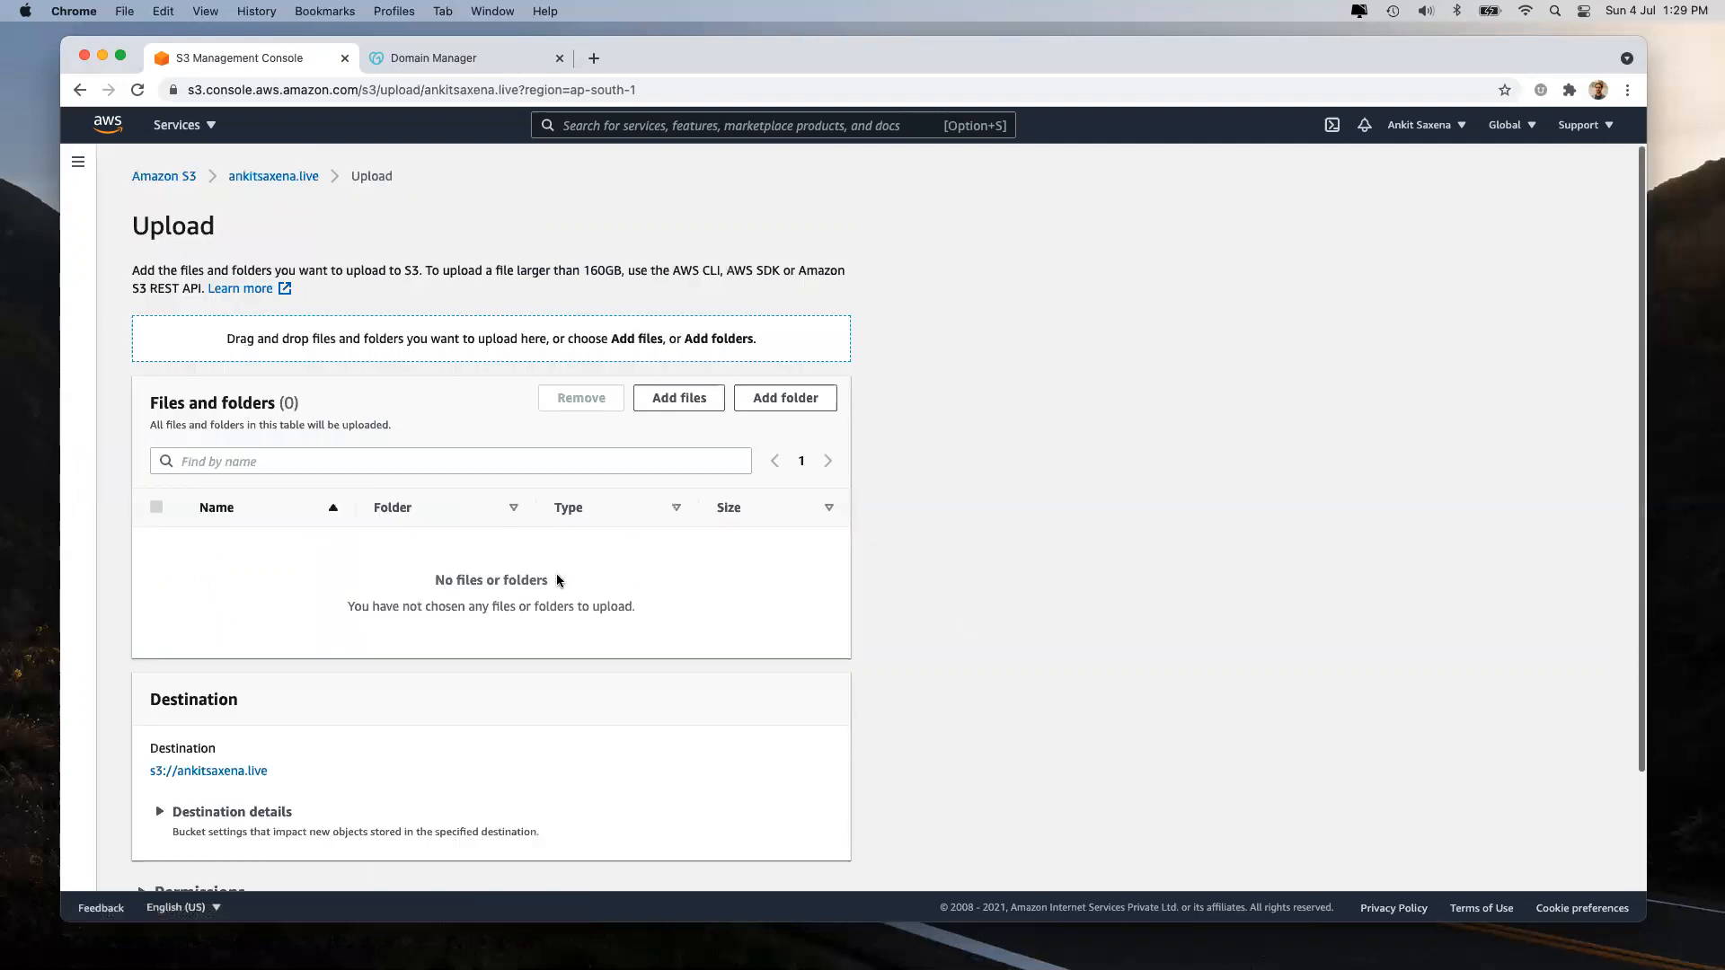
{"action": "scroll", "coordinate": [557, 580], "scroll_direction": "down", "scroll_amount": 3}
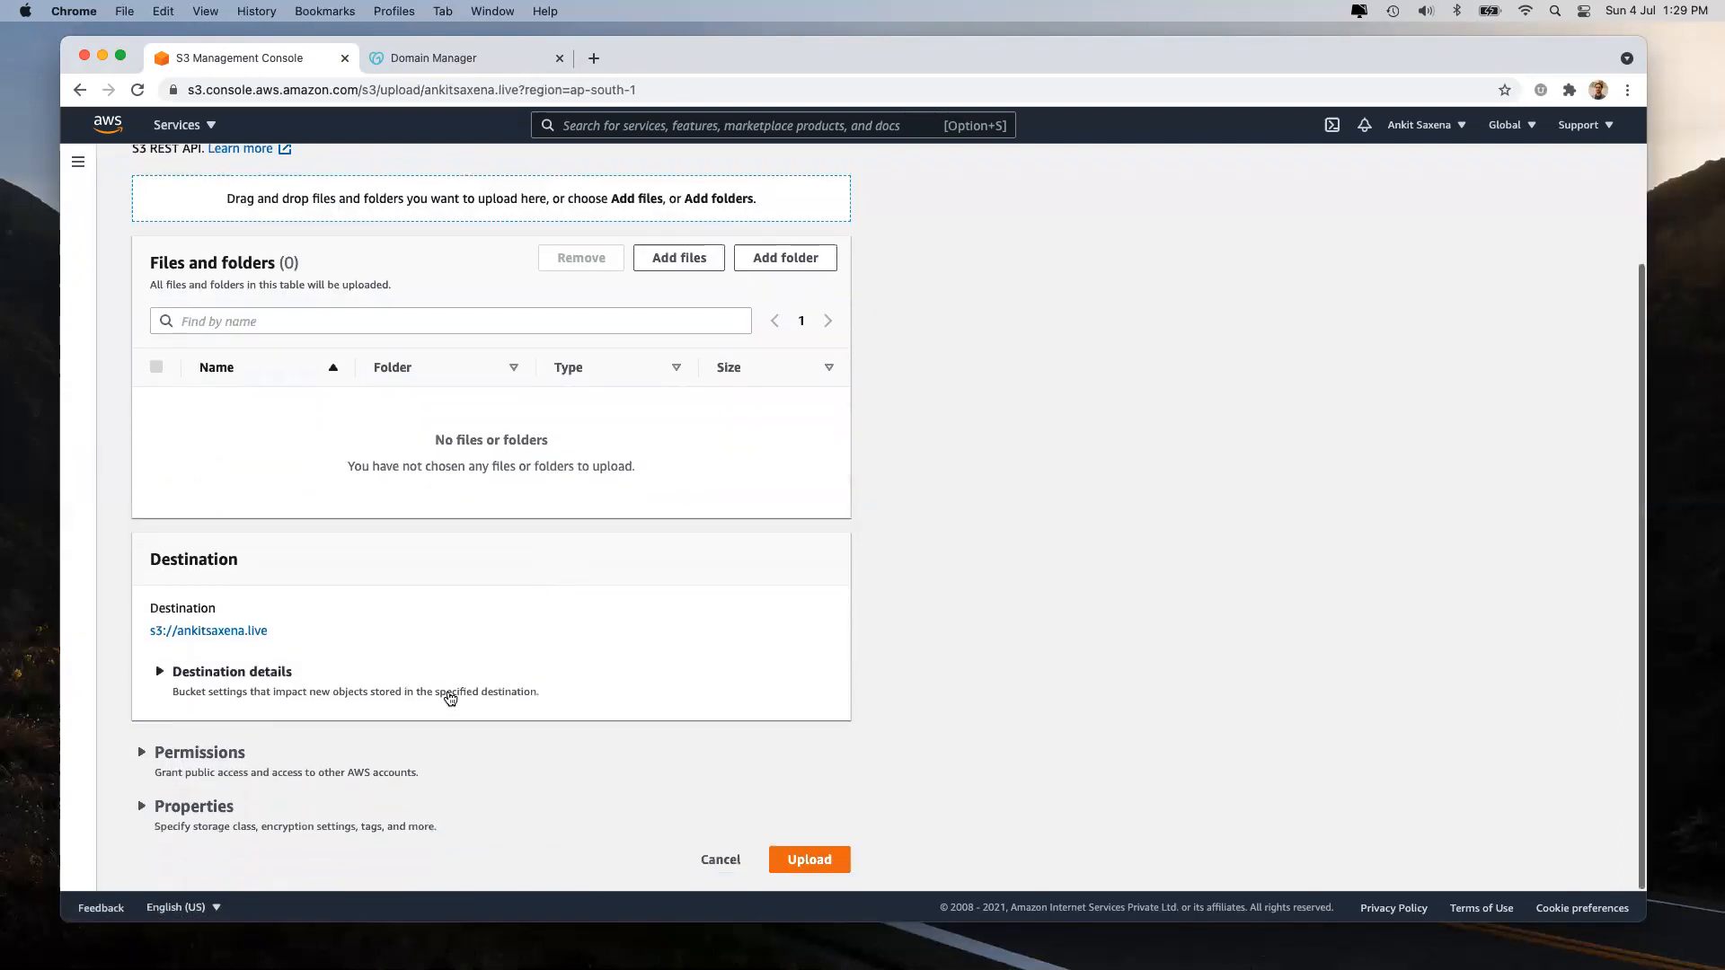
{"action": "scroll", "coordinate": [633, 388], "scroll_direction": "up", "scroll_amount": 3}
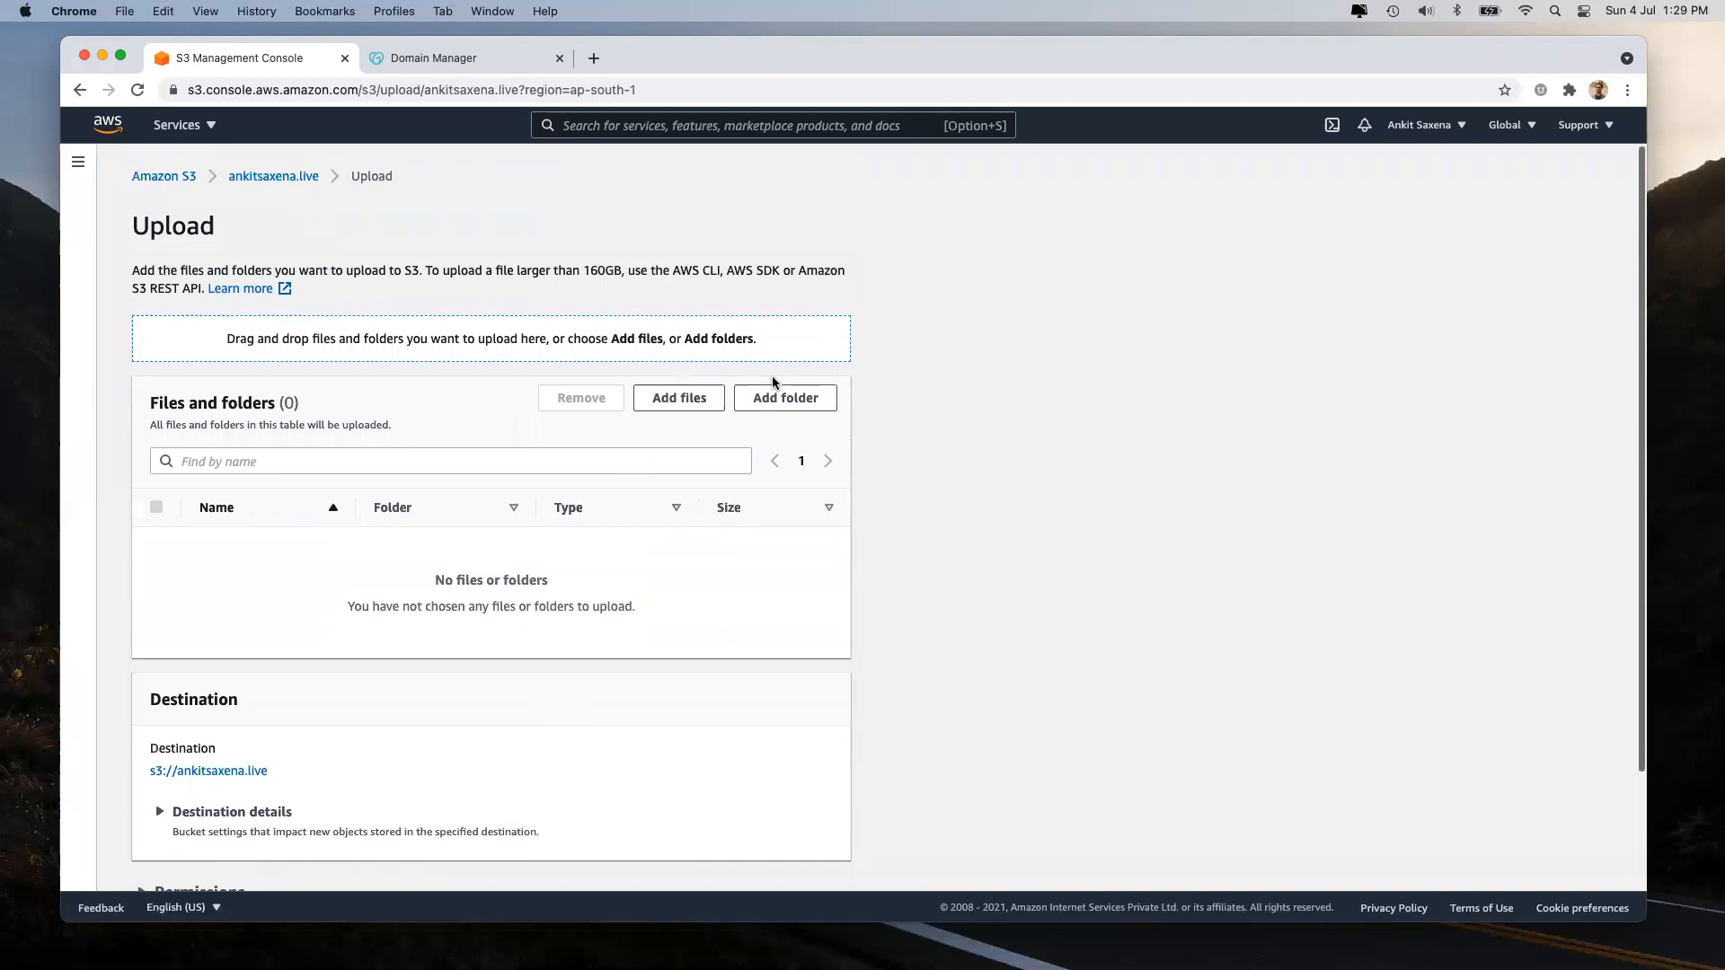
{"action": "scroll", "coordinate": [817, 404], "scroll_direction": "down", "scroll_amount": 3}
{"action": "left_click", "coordinate": [720, 861]}
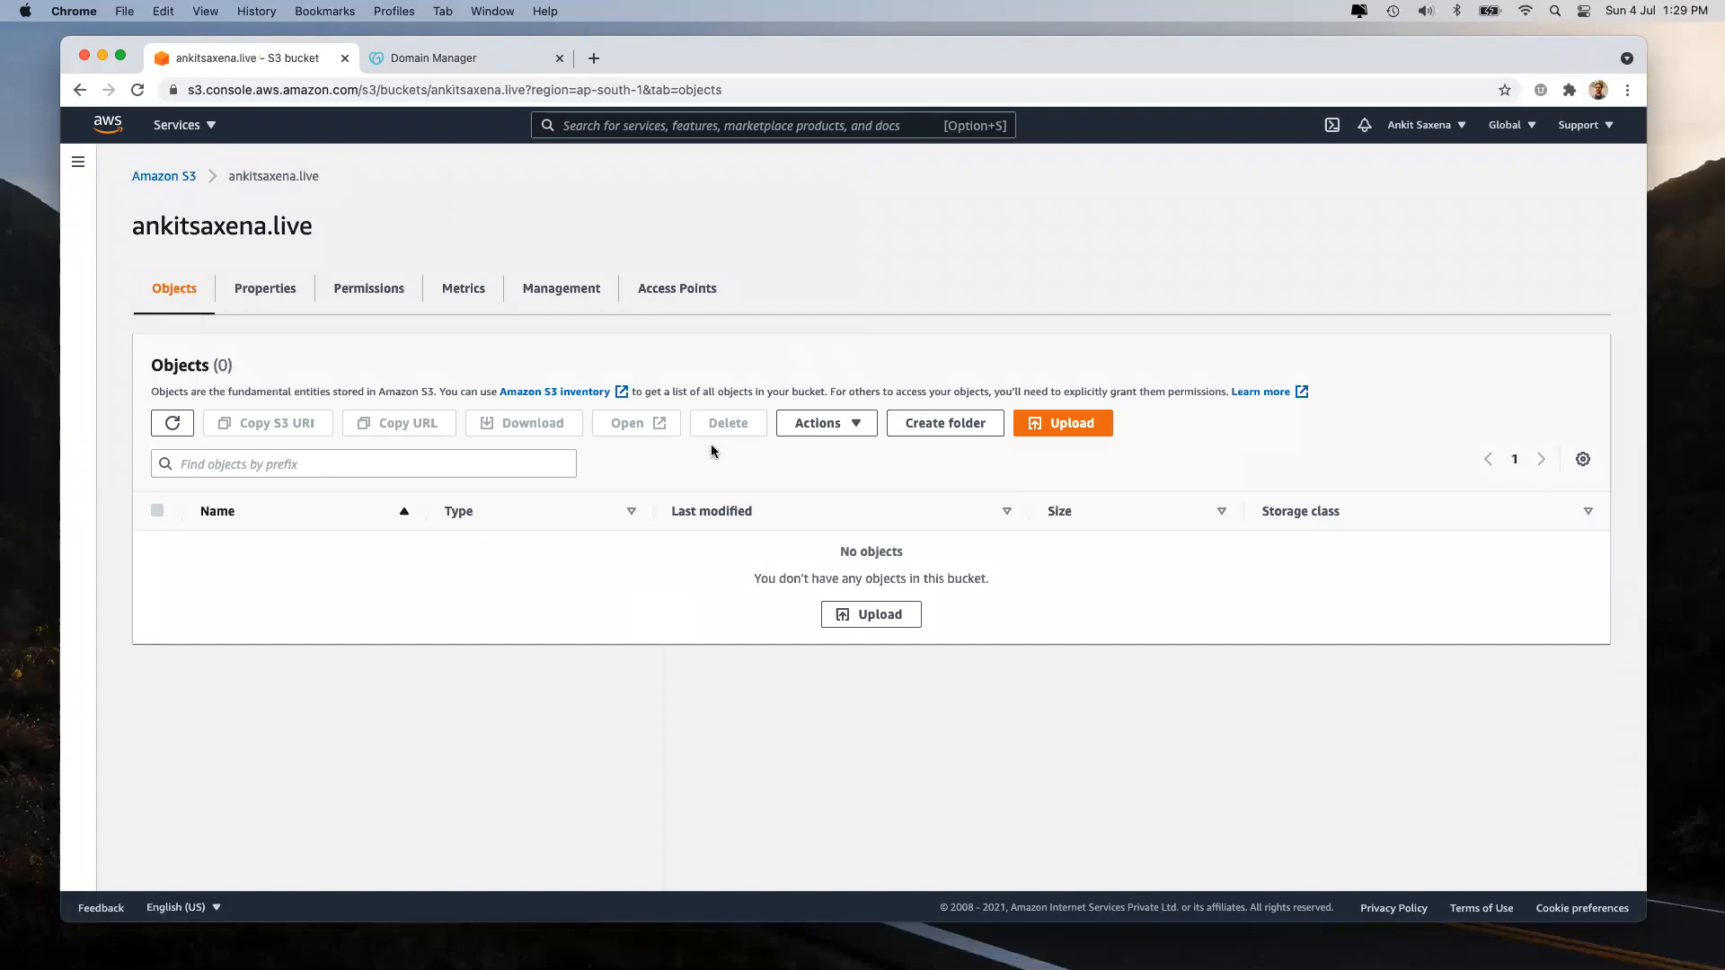
Load google.com in a new Chrome tab.
{"action": "left_click", "coordinate": [592, 59]}
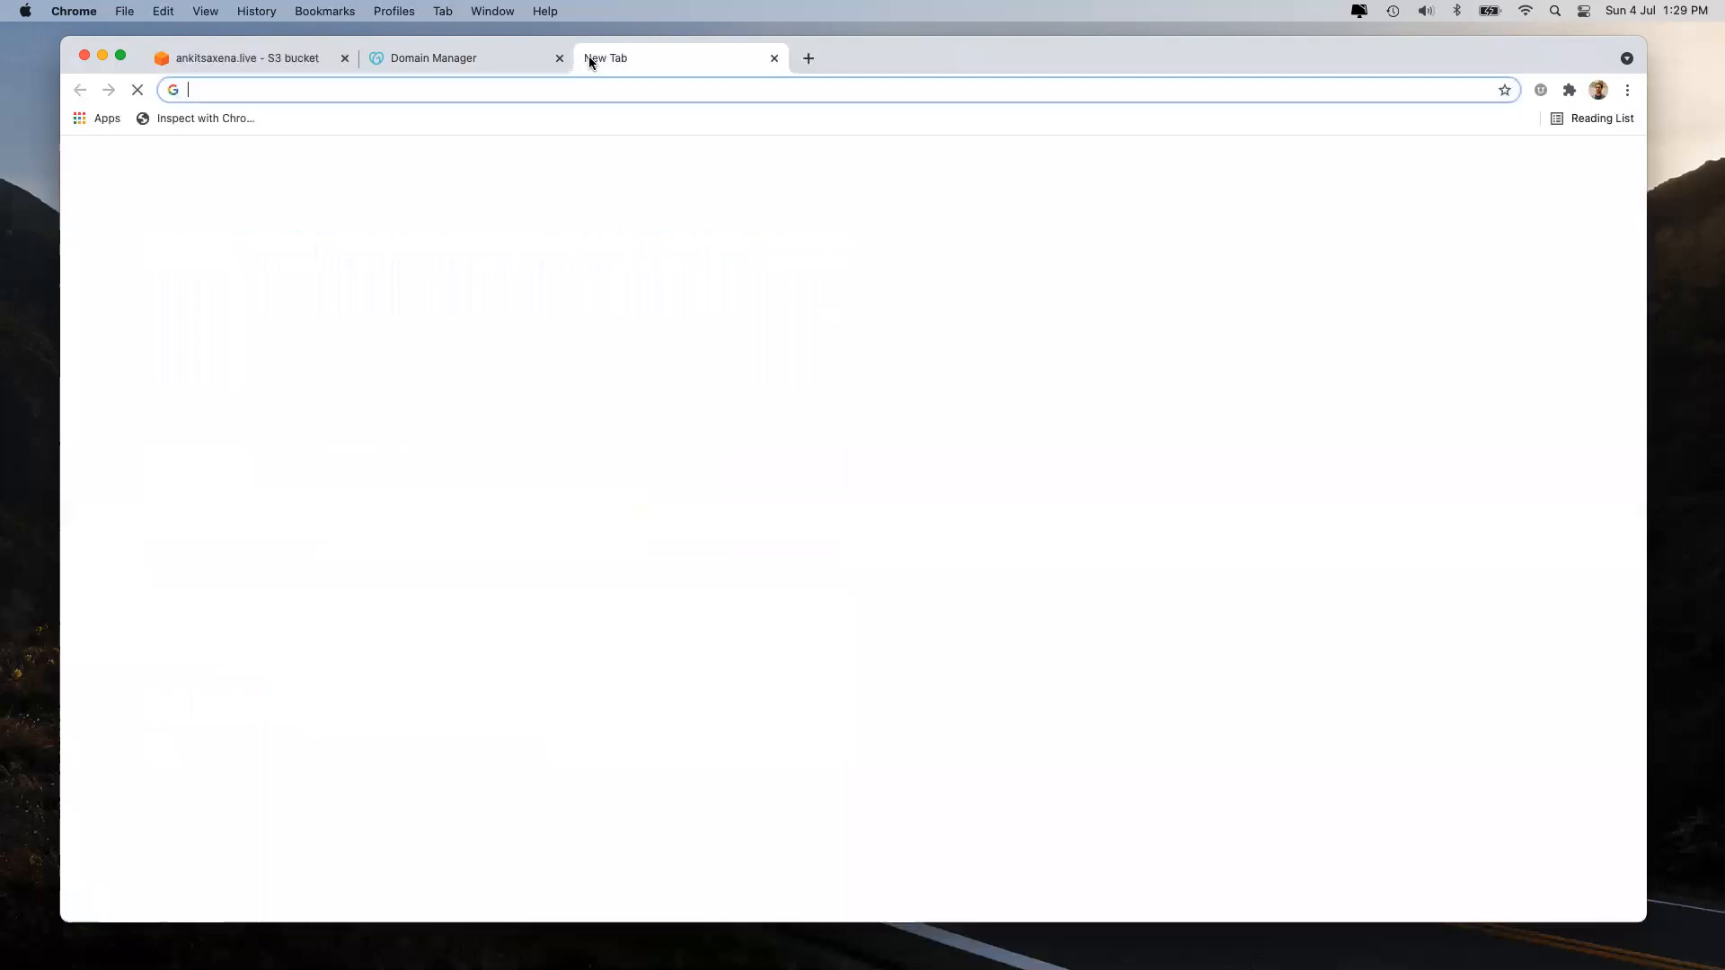
{"action": "type", "text": "ankit"}
{"action": "key", "text": "super+a"}
{"action": "type", "text": "google.com"}
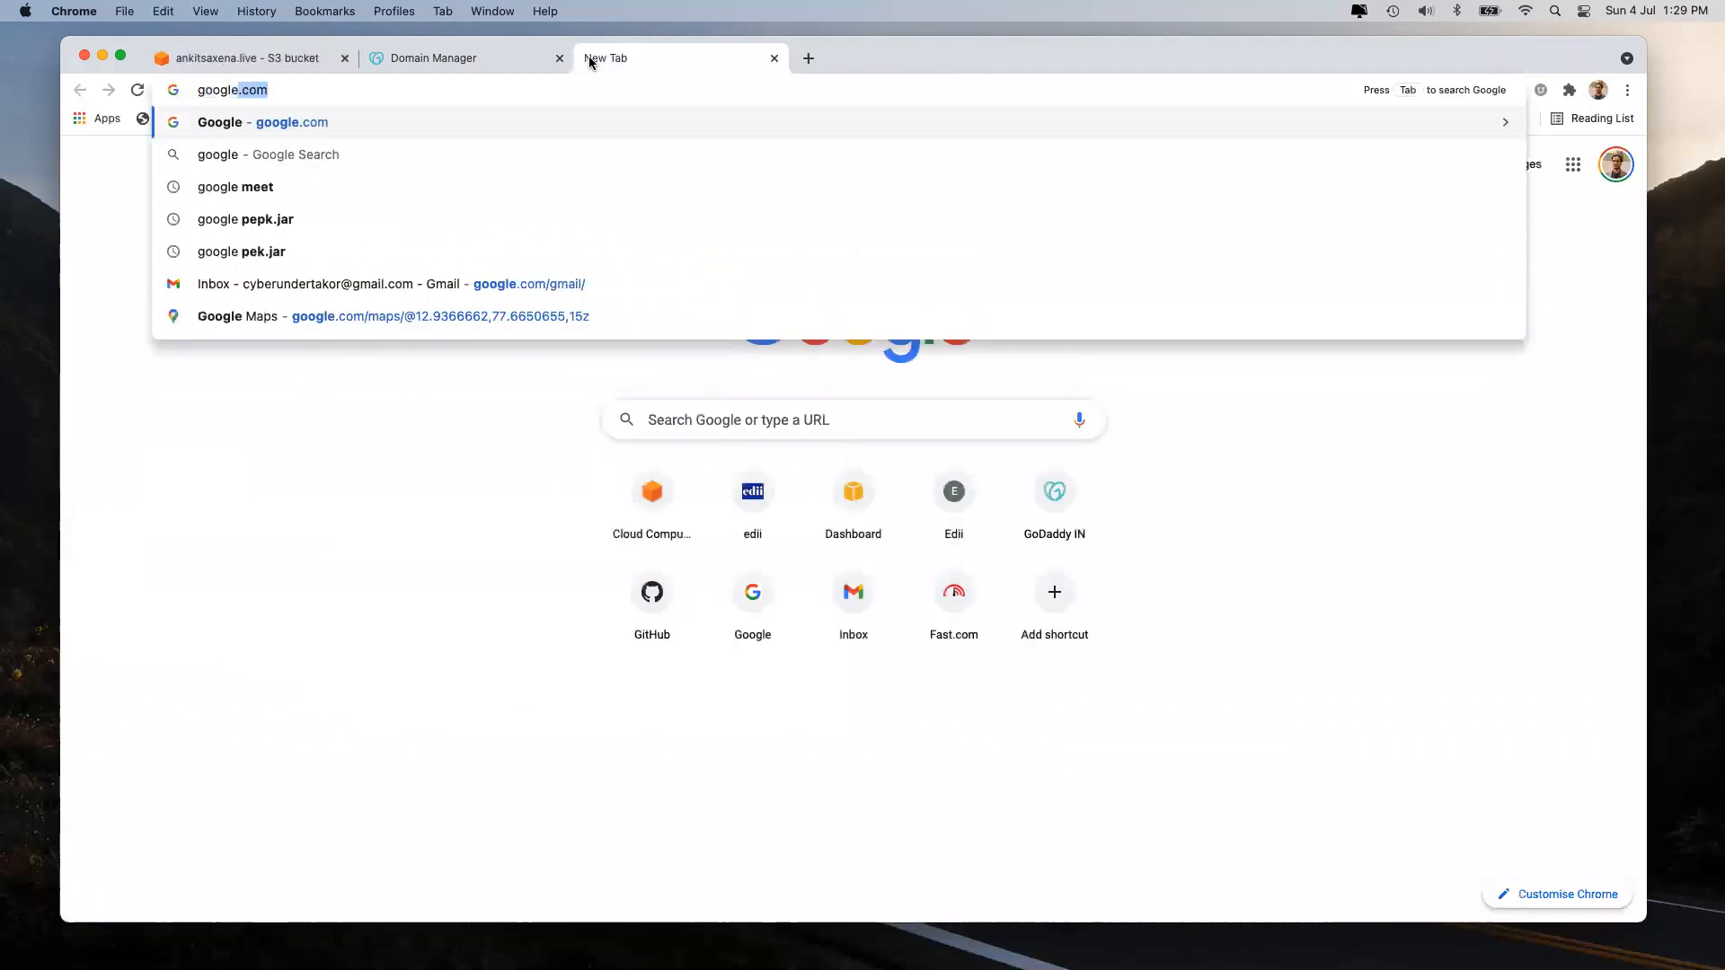
{"action": "key", "text": "Return"}
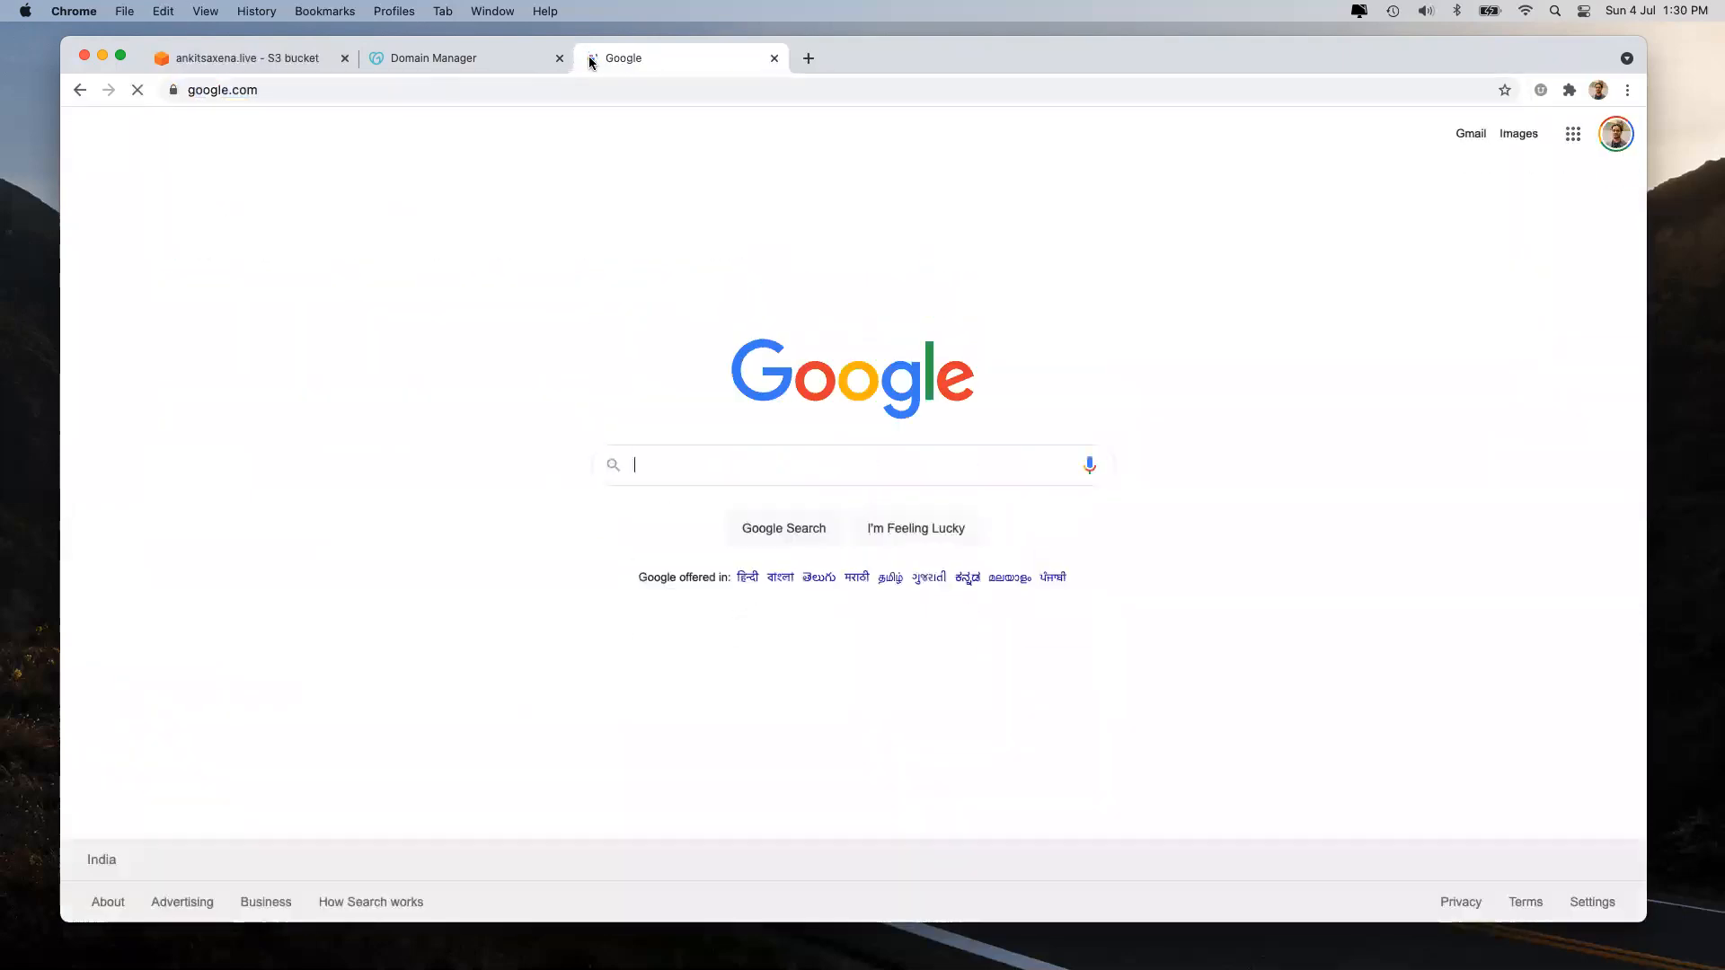
Maximise Chrome, search Google for the owner's GitHub username, and open the GitHub profile result.
{"action": "double_click", "coordinate": [870, 52]}
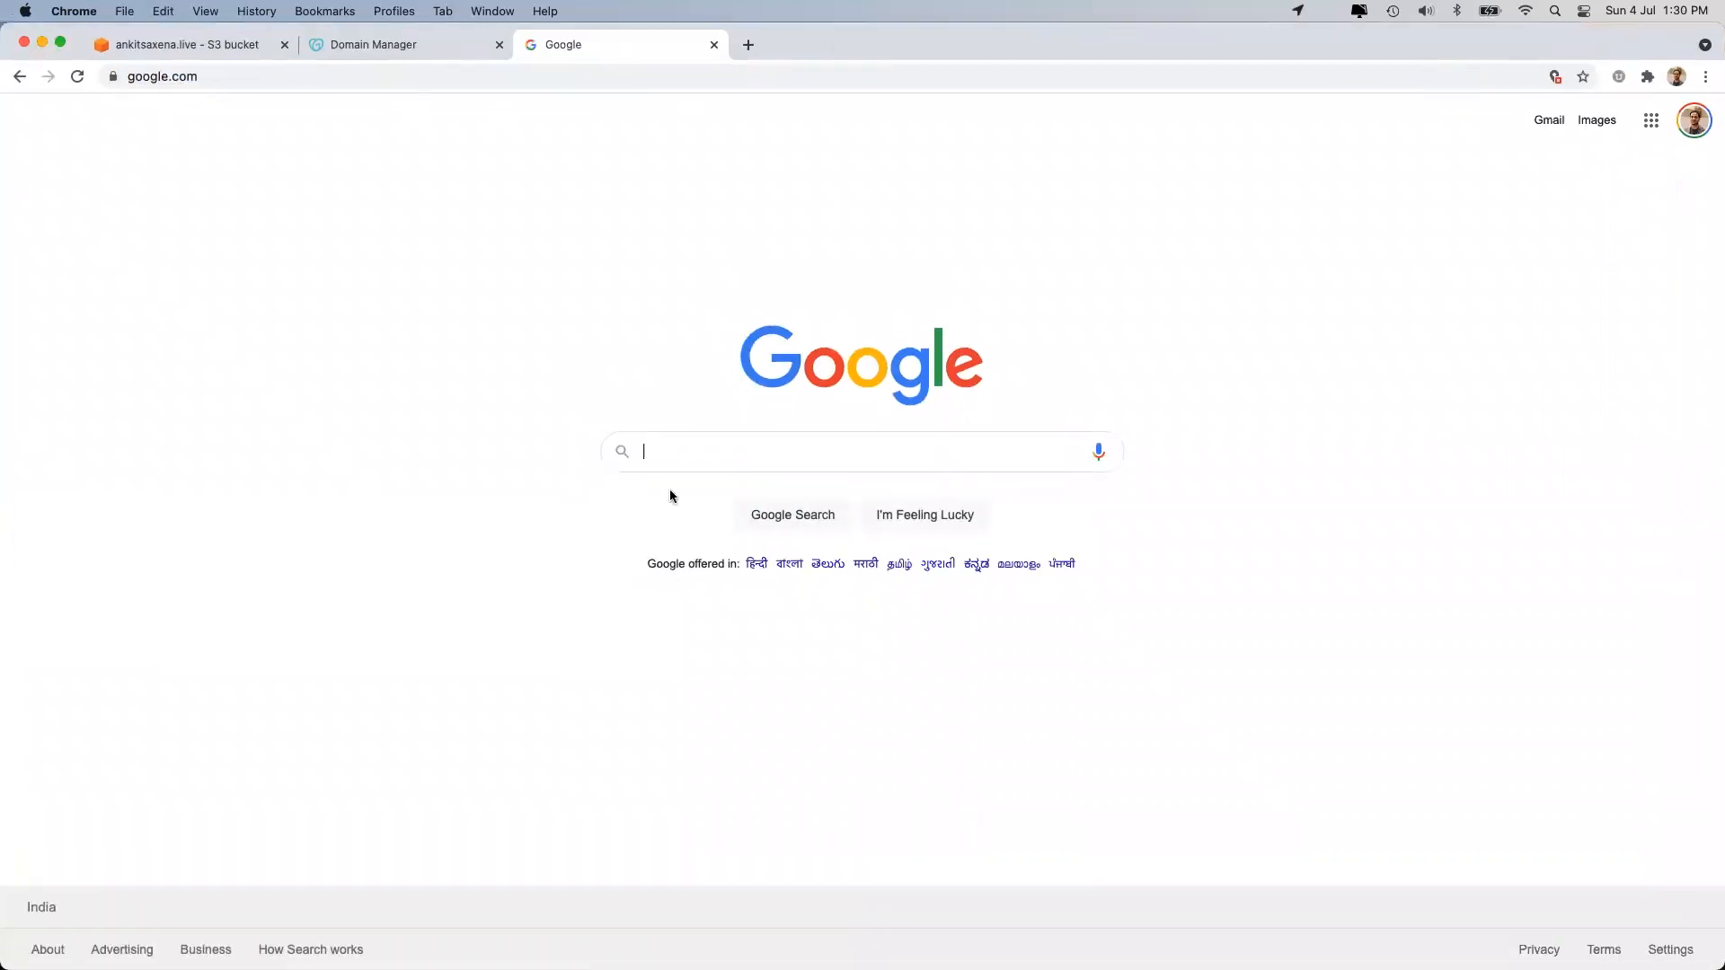
{"action": "left_click", "coordinate": [670, 452]}
{"action": "type", "text": "andalike"}
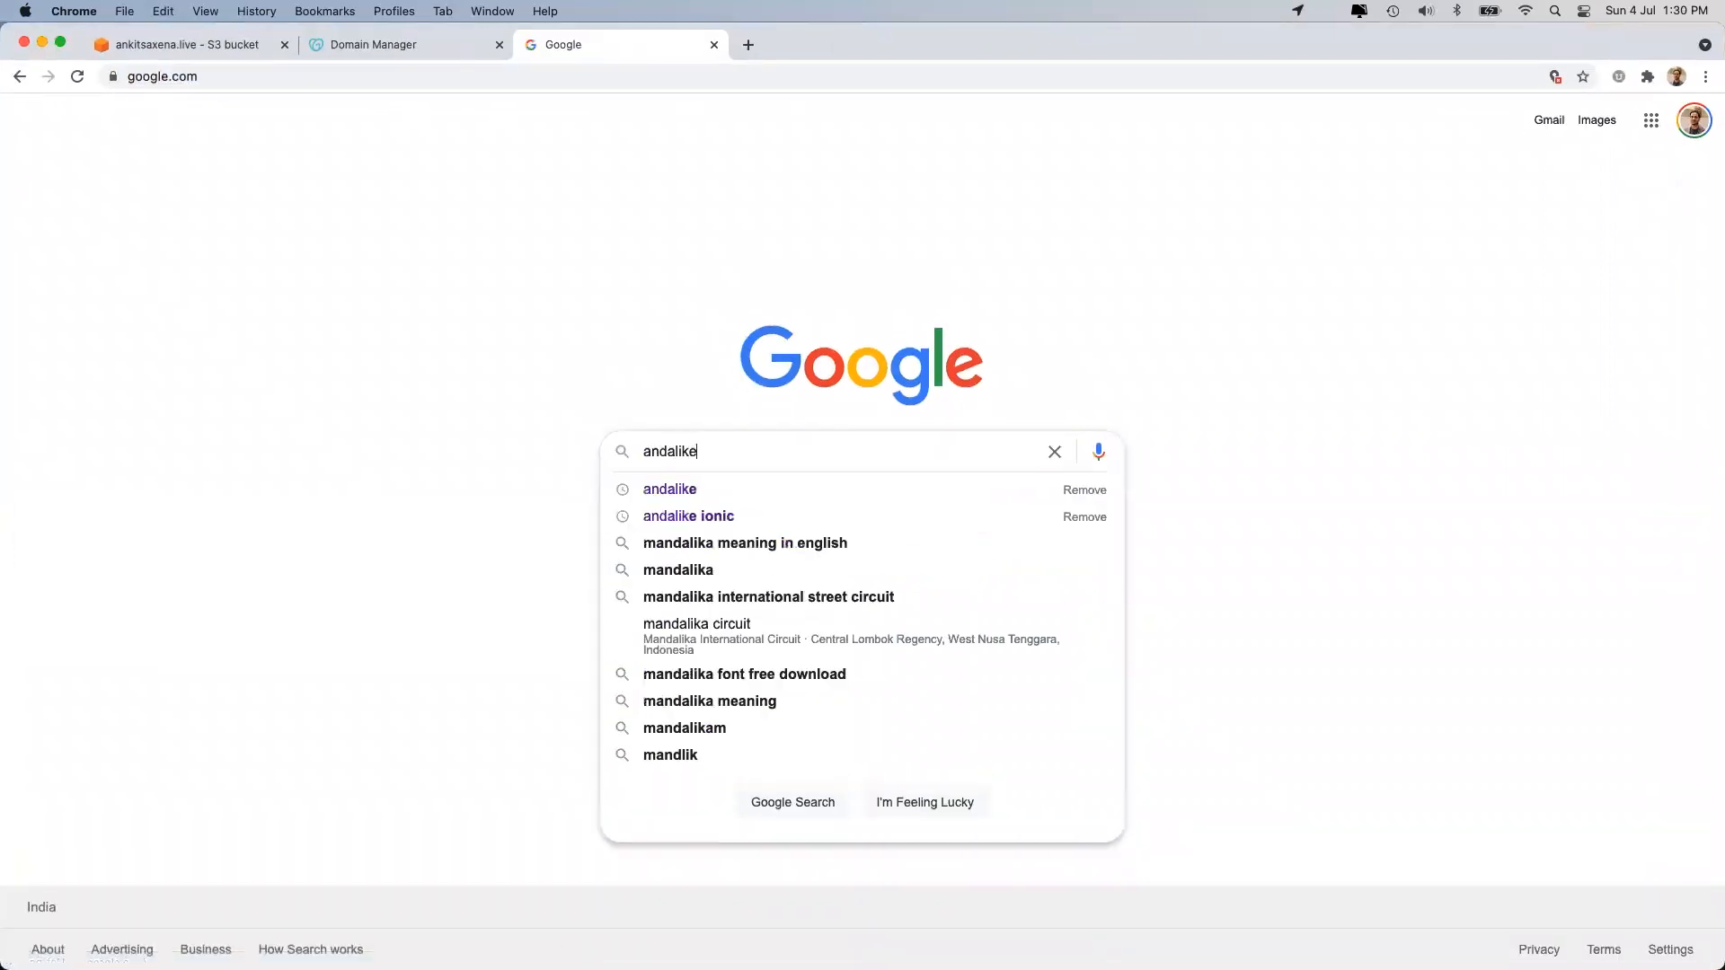
{"action": "key", "text": "Return"}
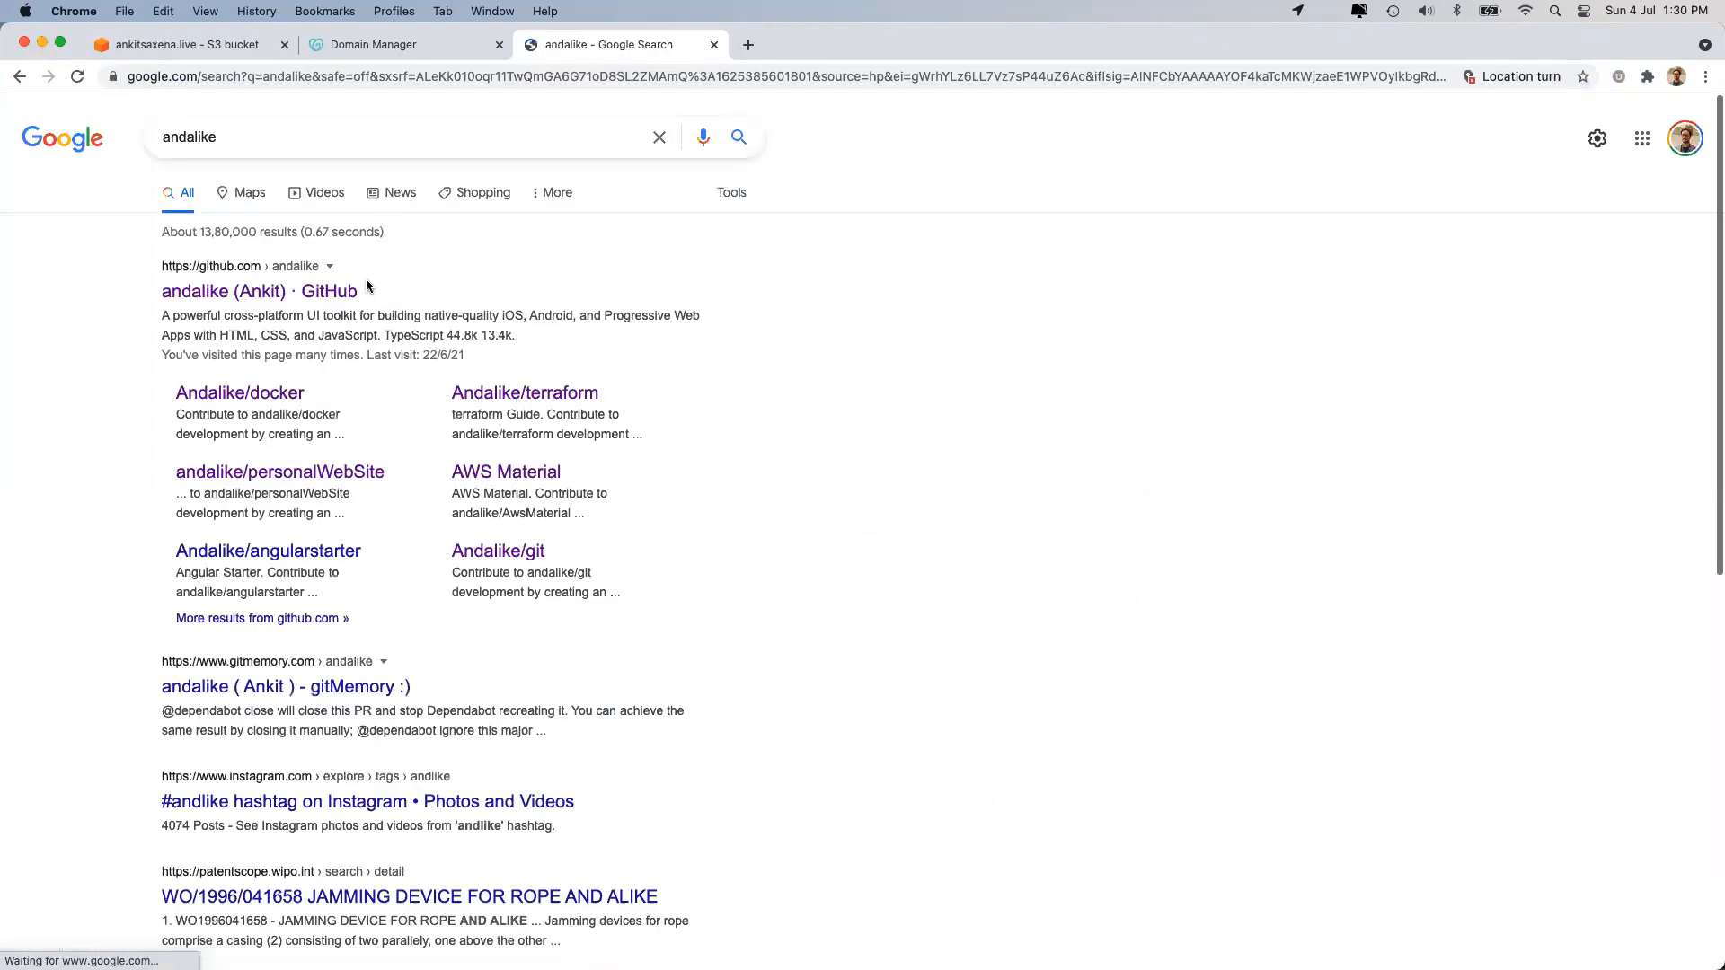
{"action": "left_click", "coordinate": [331, 293]}
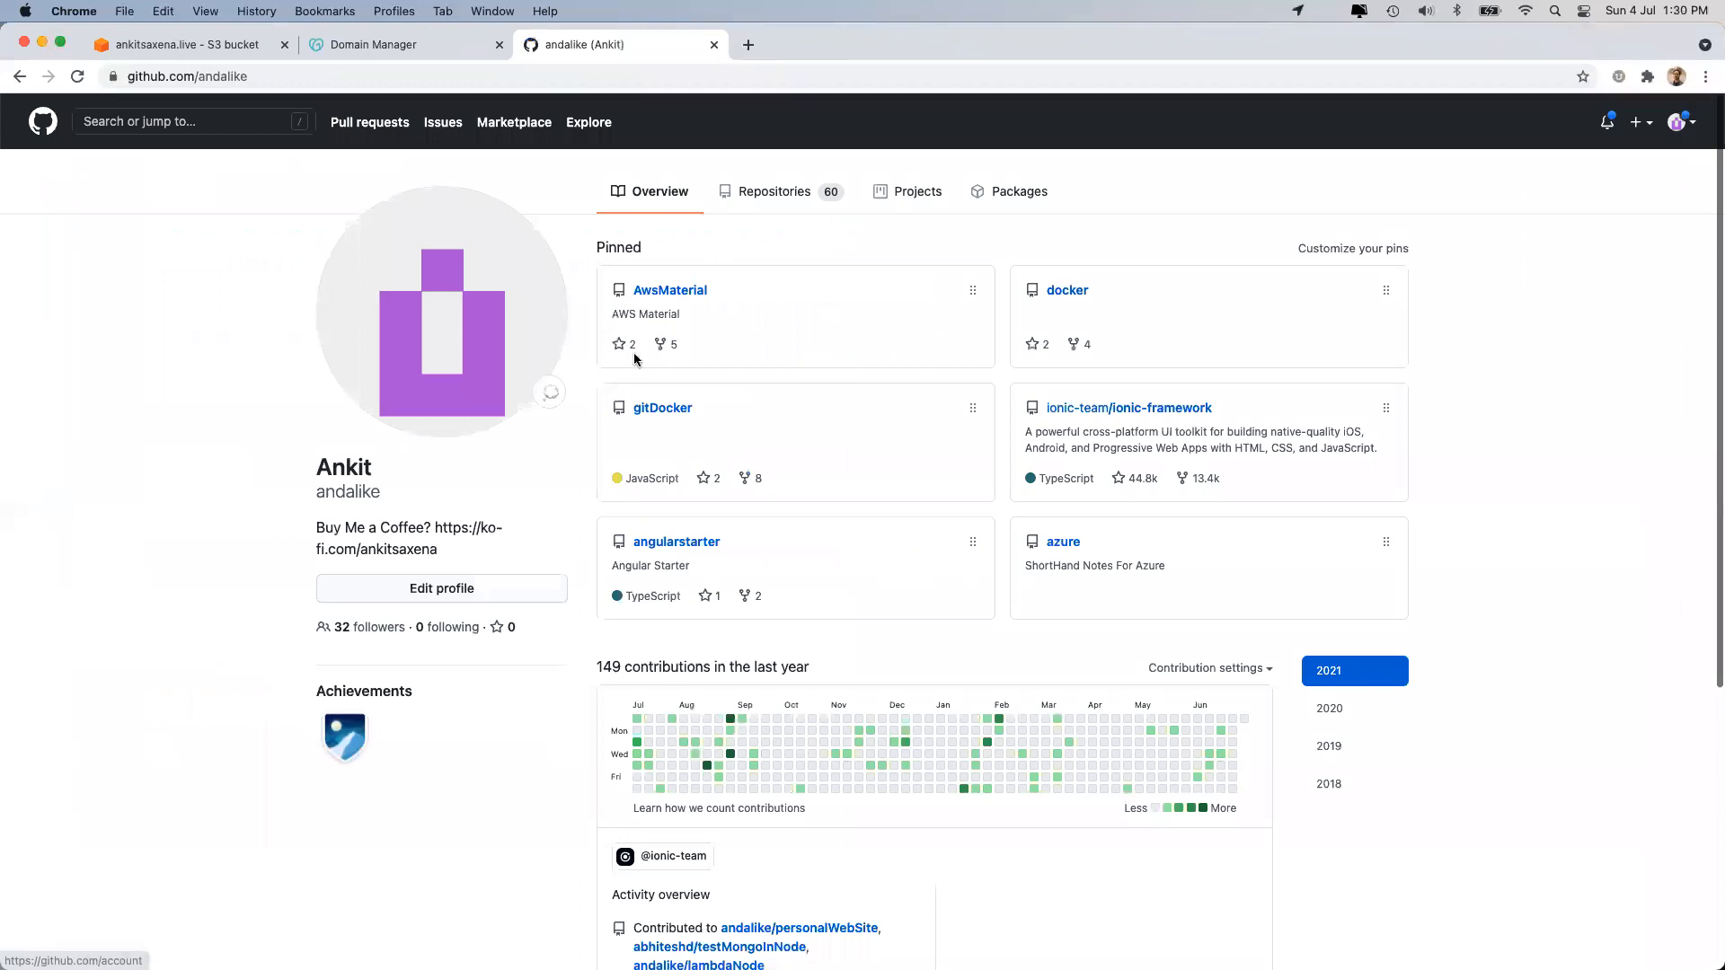
Download the personalWebSite repository from the GitHub profile as a ZIP archive.
{"action": "left_click", "coordinate": [773, 177]}
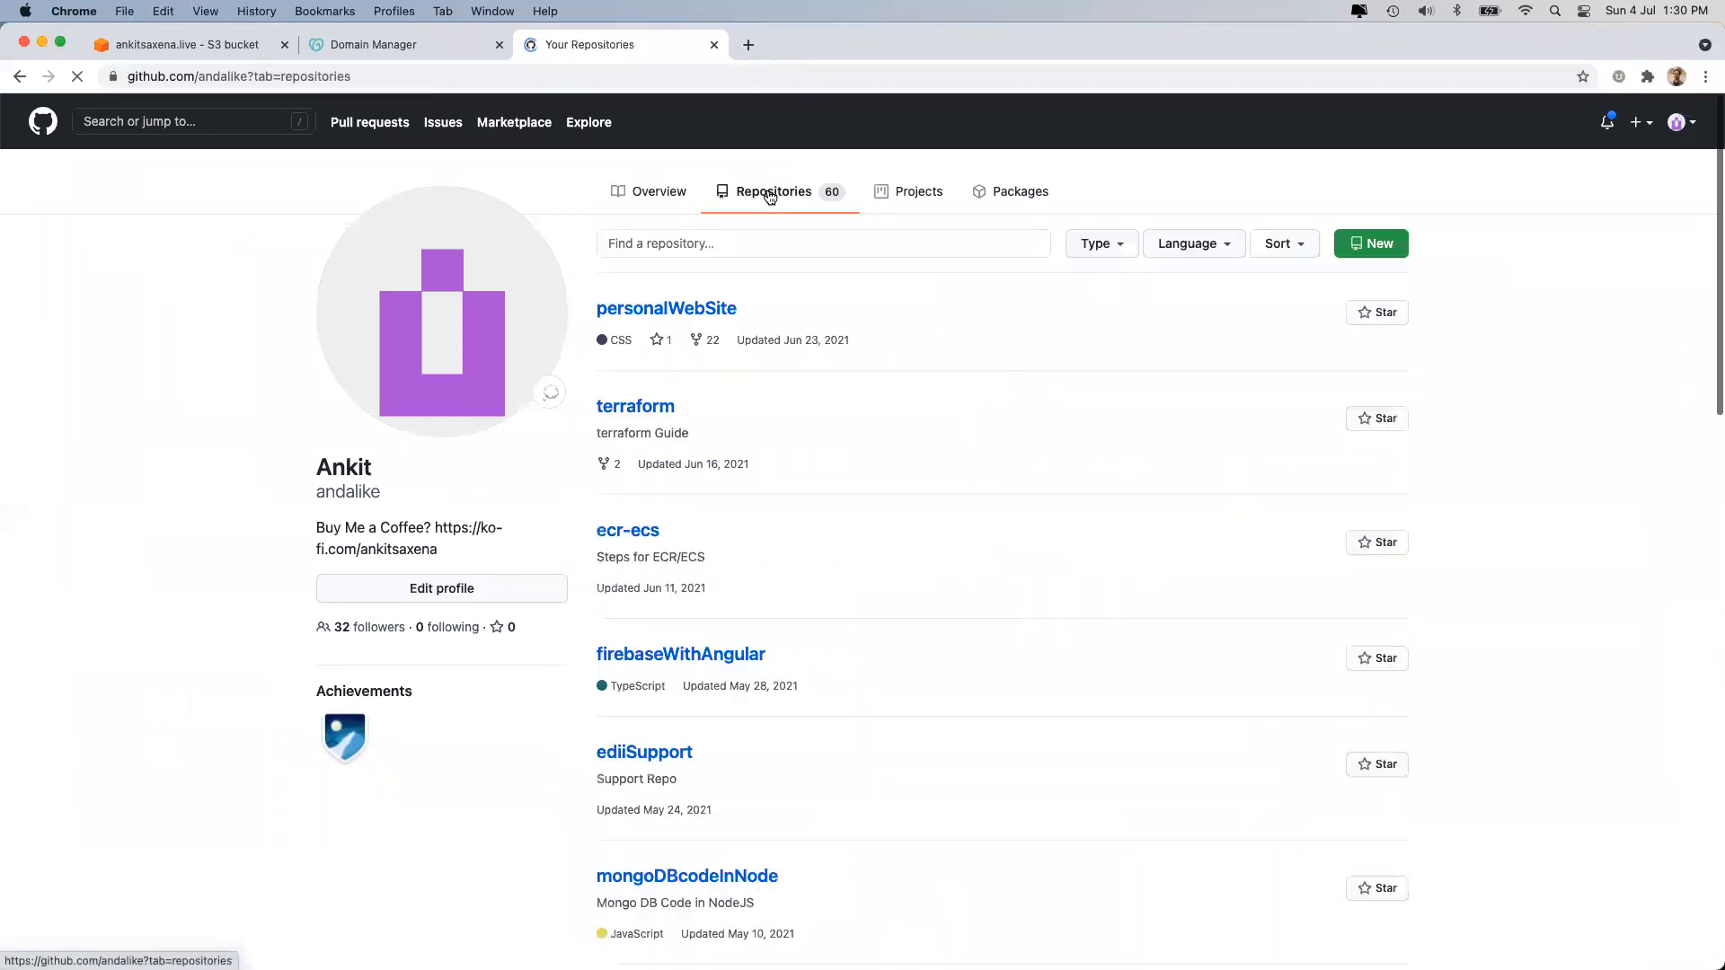
{"action": "left_click", "coordinate": [693, 310]}
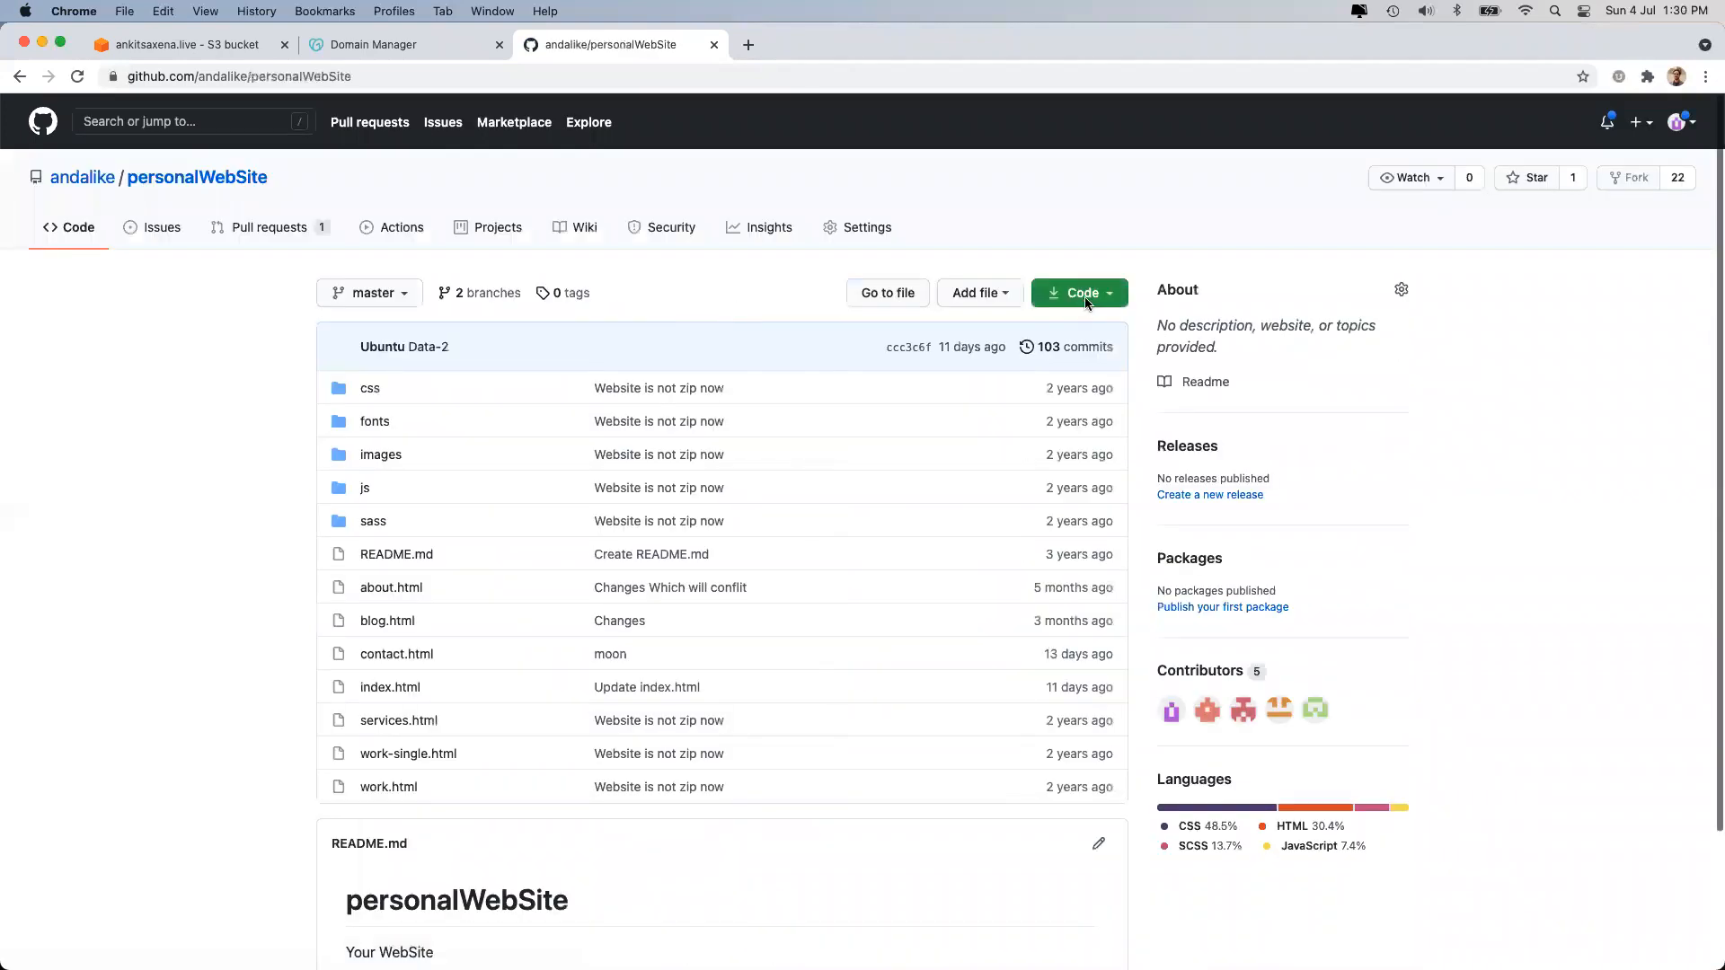
{"action": "left_click", "coordinate": [1094, 305]}
{"action": "left_click", "coordinate": [968, 517]}
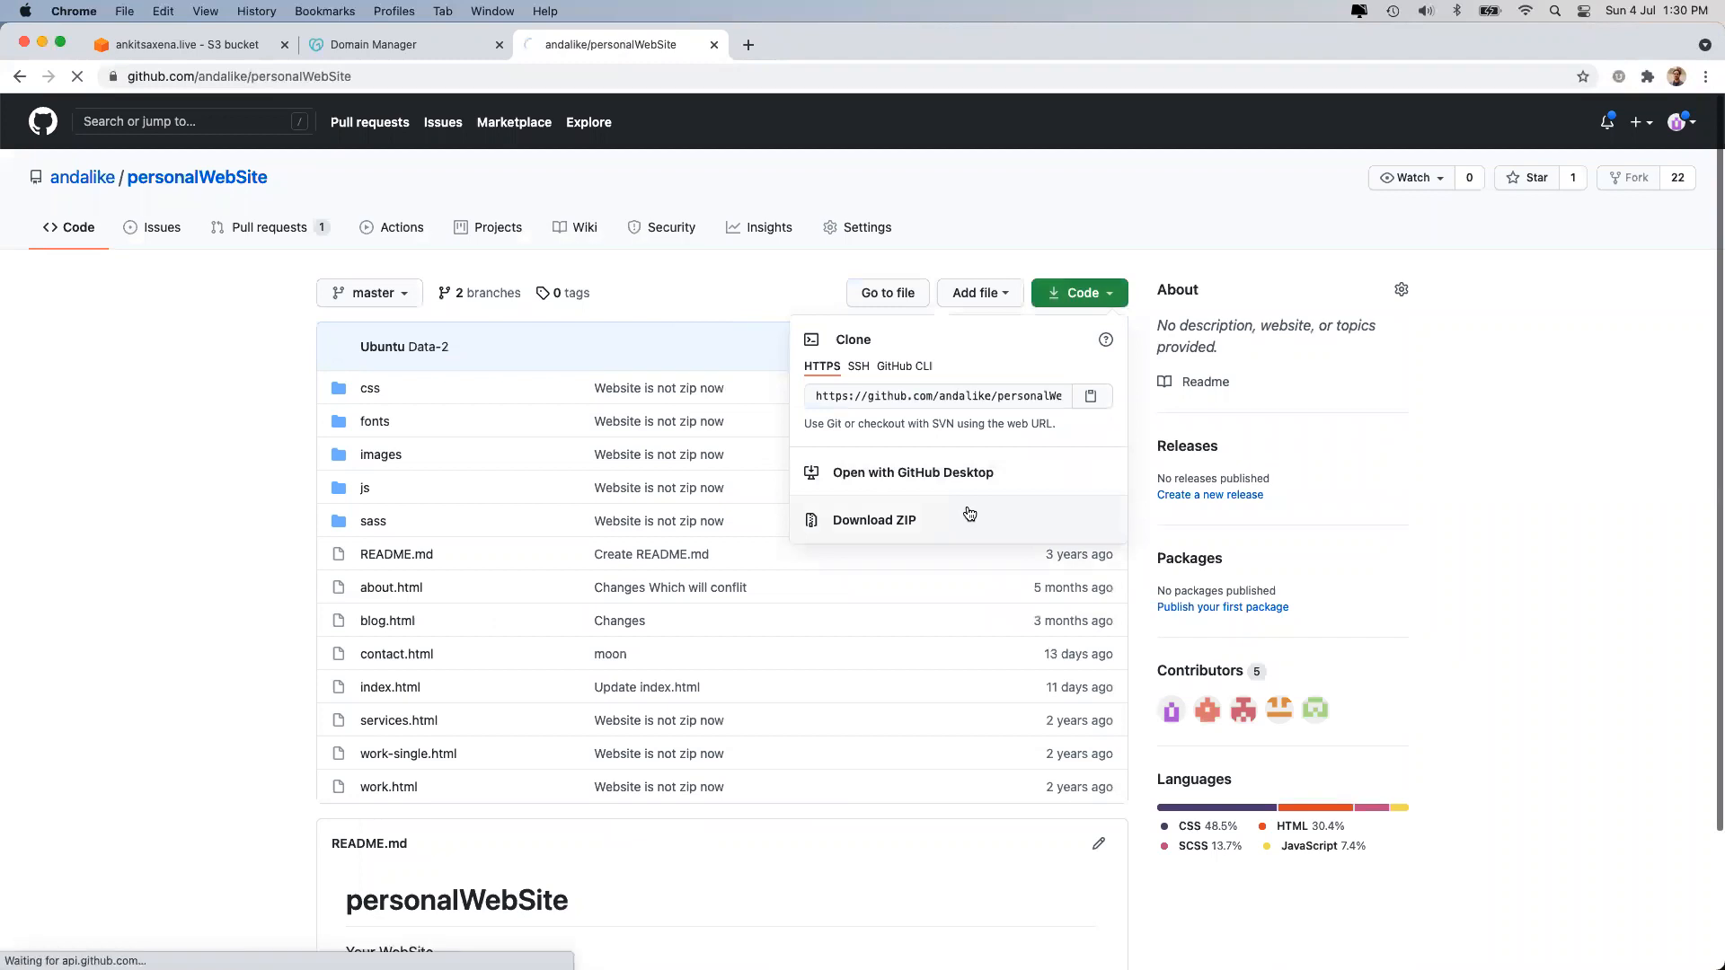
{"action": "left_click", "coordinate": [860, 532]}
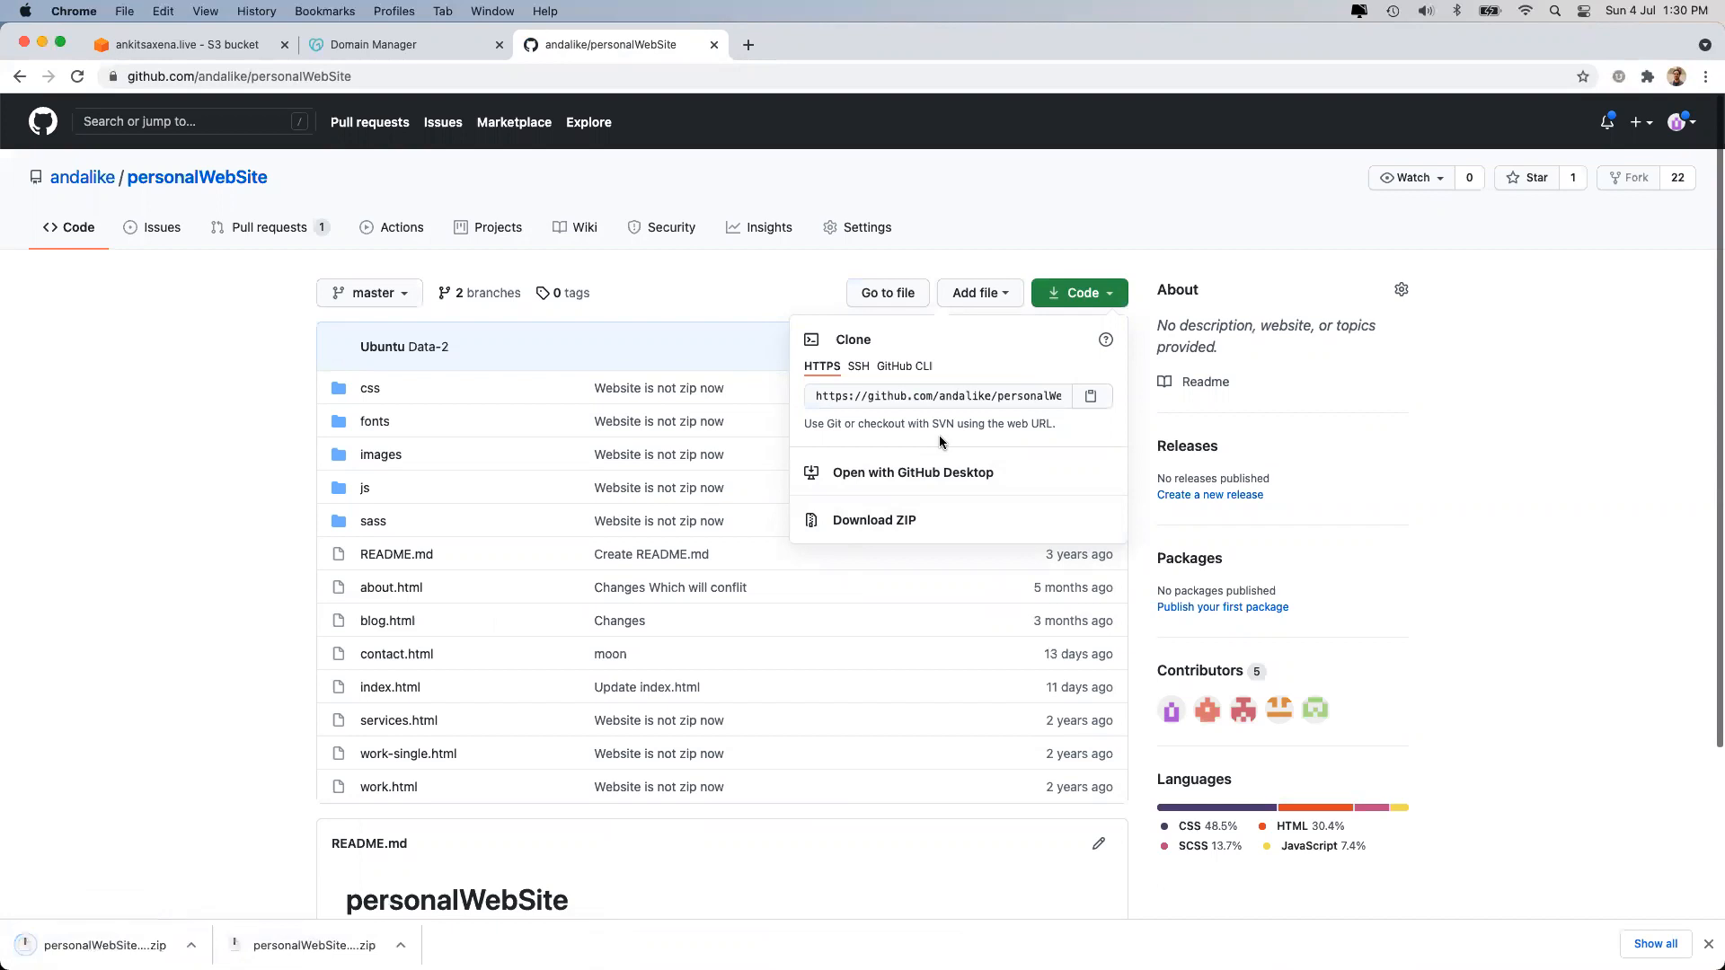
{"action": "left_click", "coordinate": [203, 533]}
{"action": "left_click", "coordinate": [318, 943]}
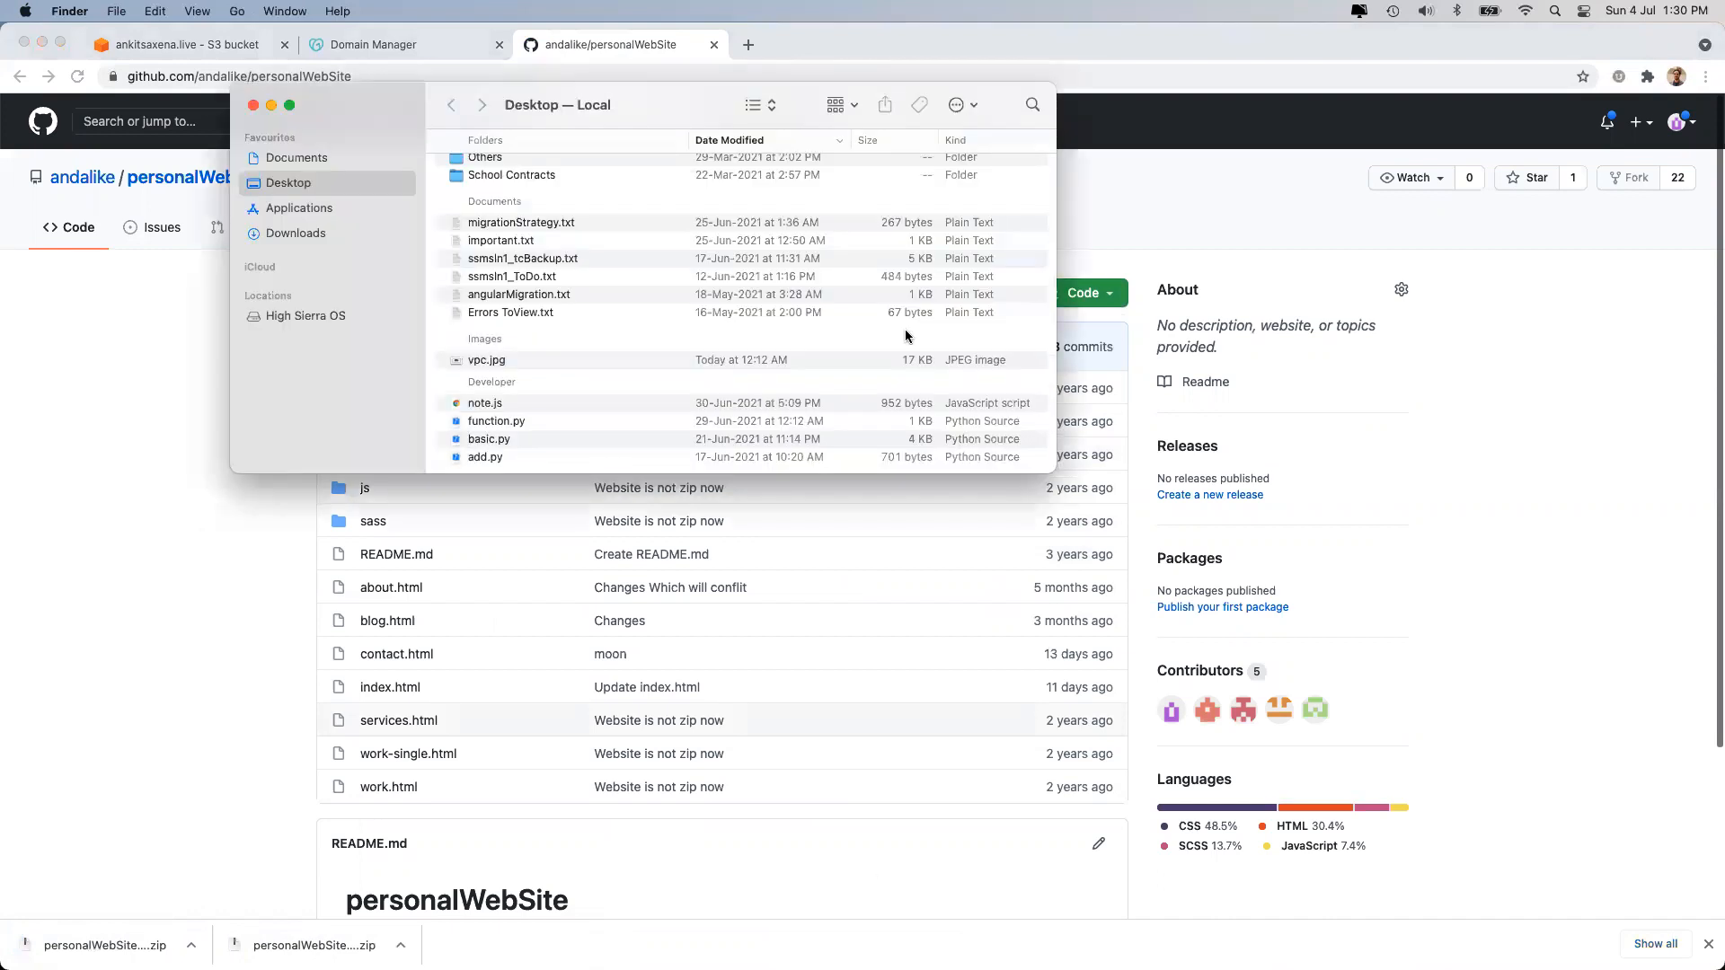
Move the Finder Desktop window aside and return to the empty bucket's objects page.
{"action": "left_click_drag", "start_coordinate": [379, 108], "coordinate": [463, 966]}
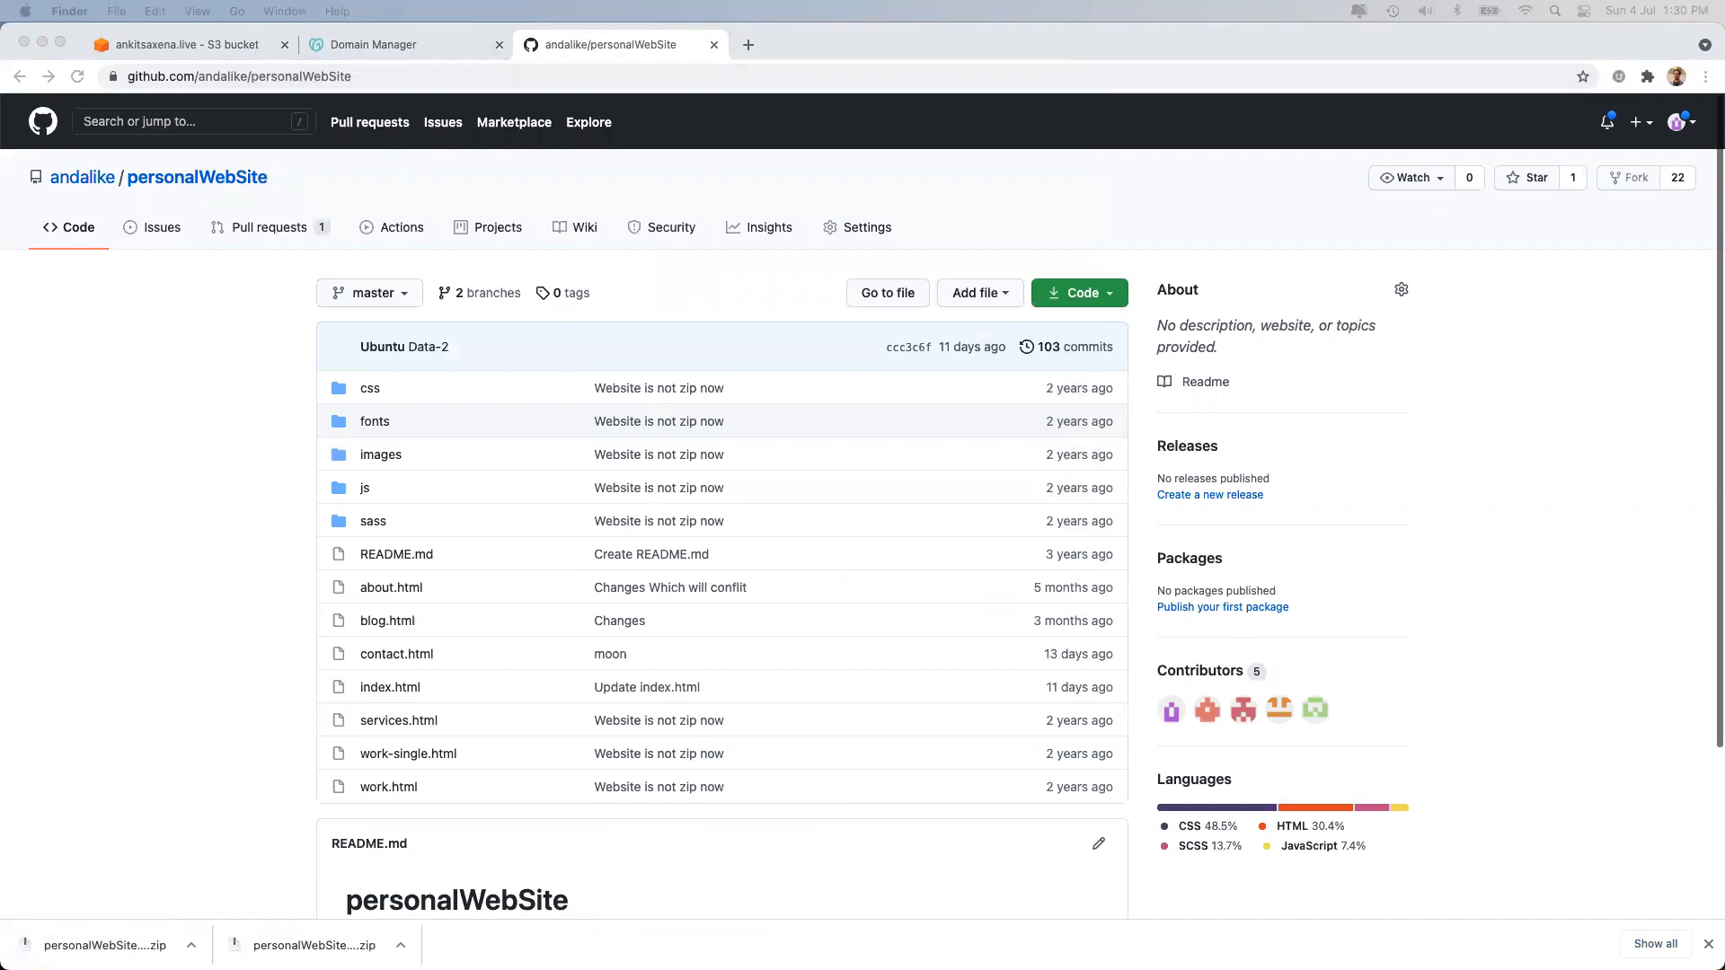
{"action": "scroll", "coordinate": [725, 582], "scroll_direction": "down", "scroll_amount": 3}
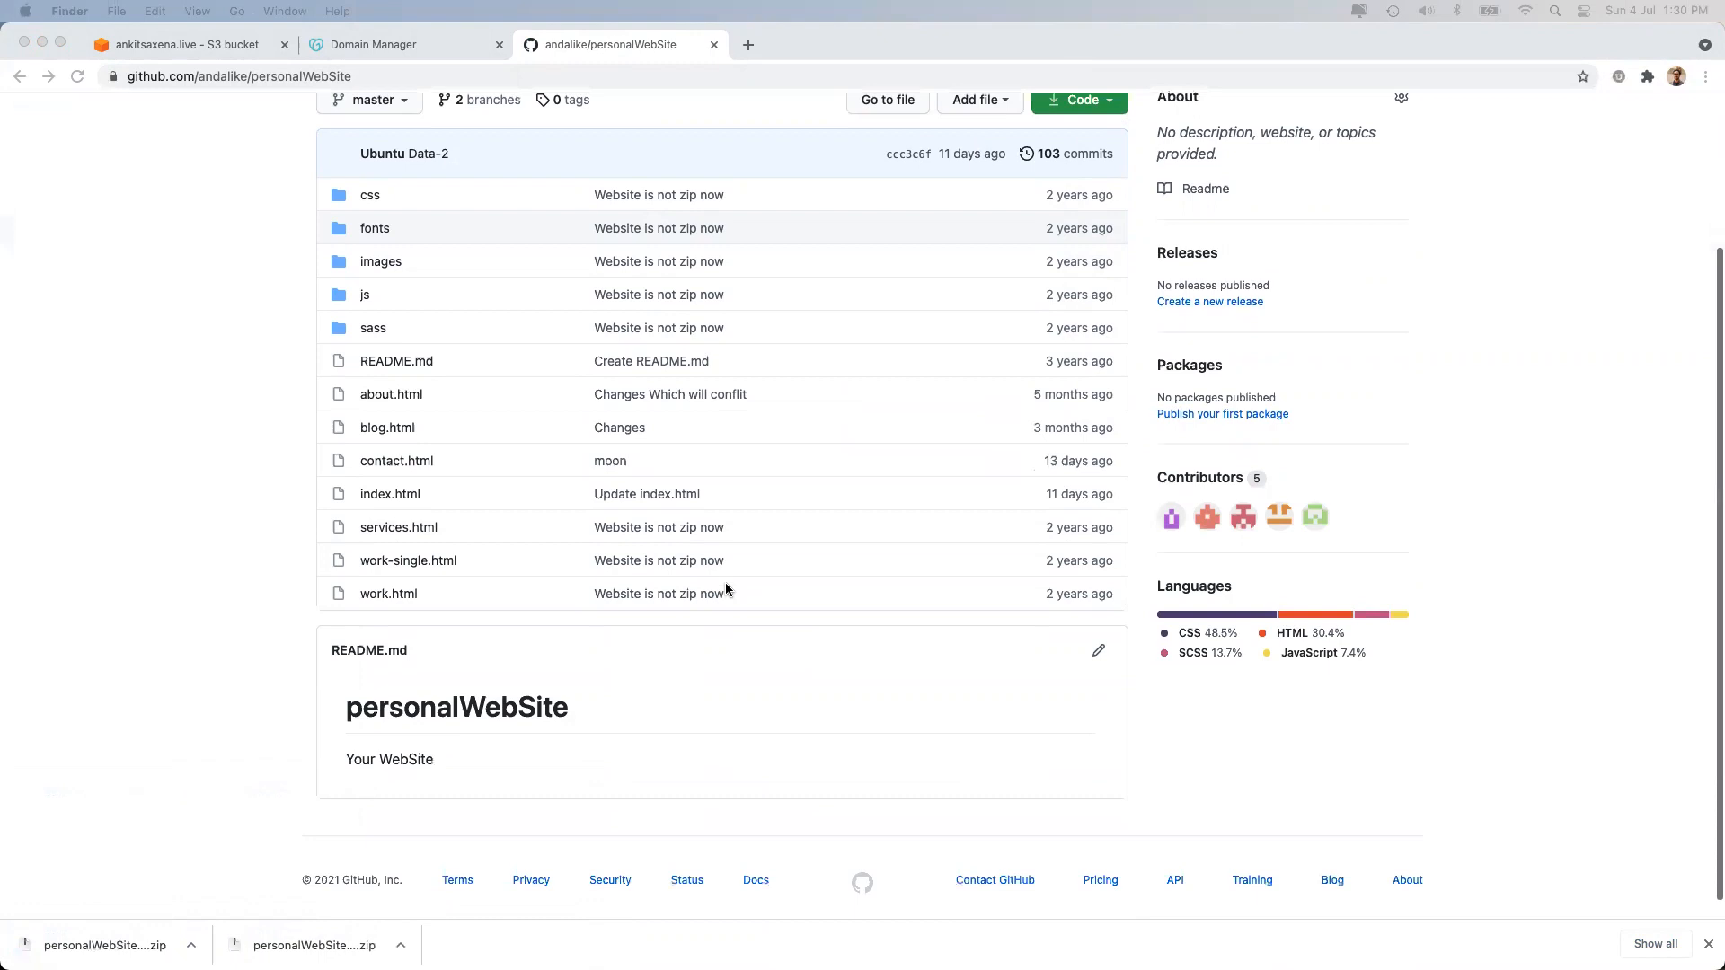
{"action": "scroll", "coordinate": [735, 501], "scroll_direction": "up", "scroll_amount": 3}
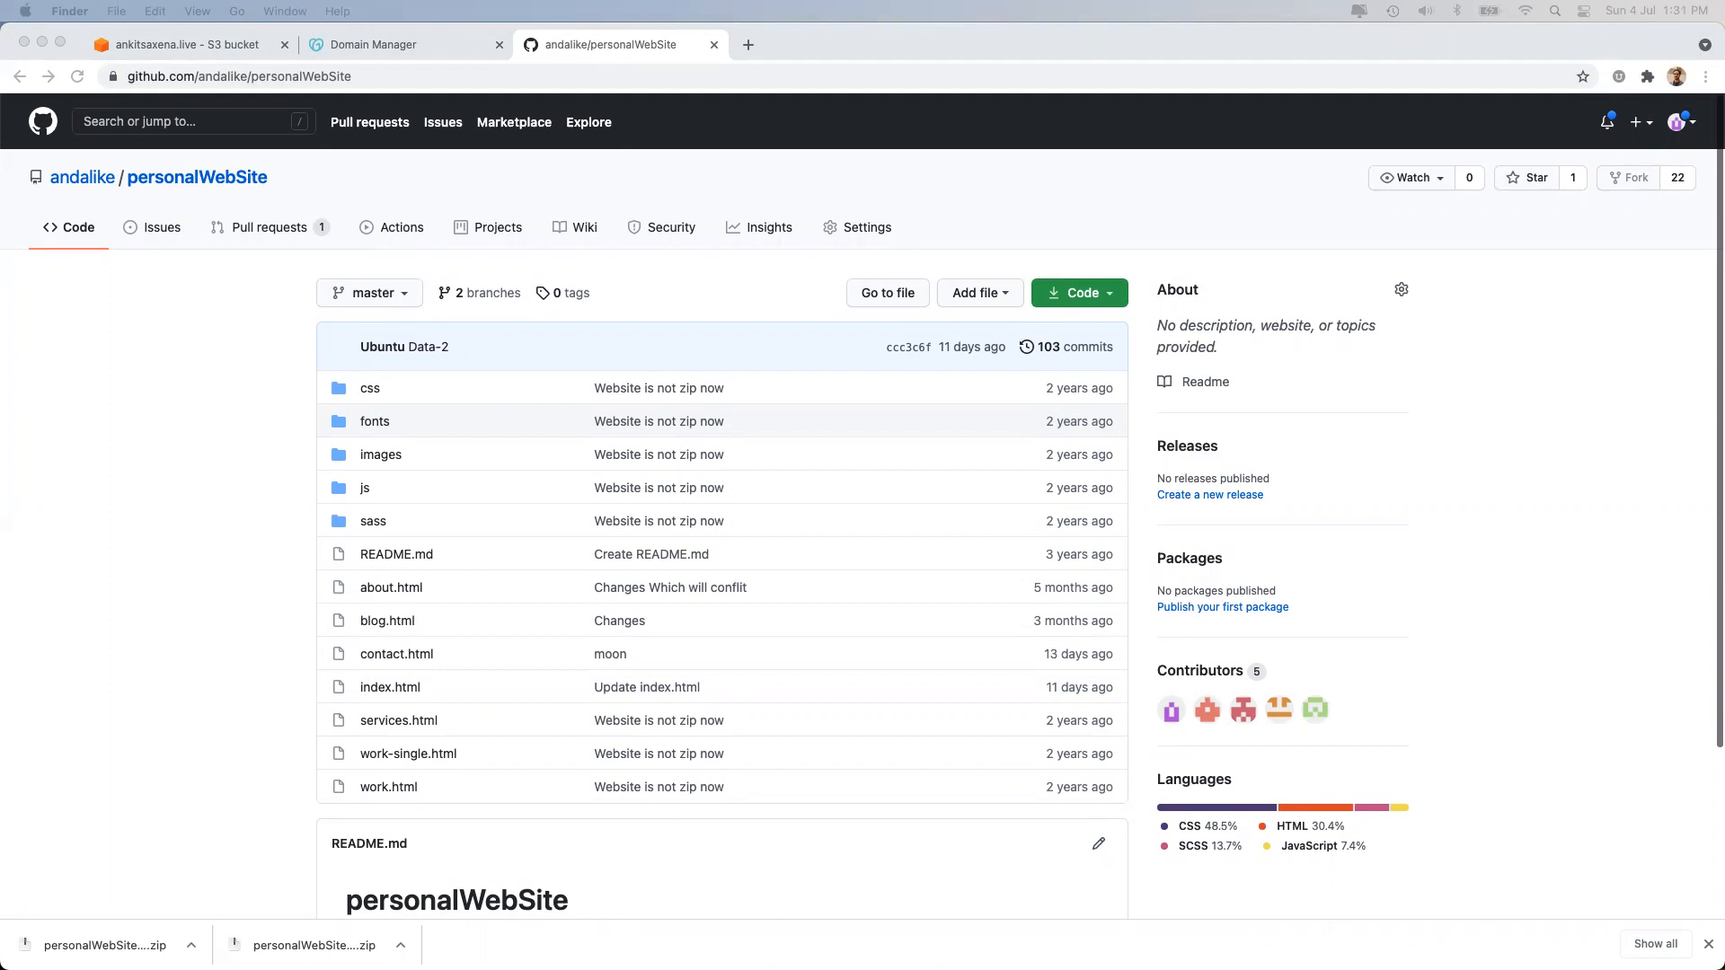
{"action": "left_click", "coordinate": [208, 51]}
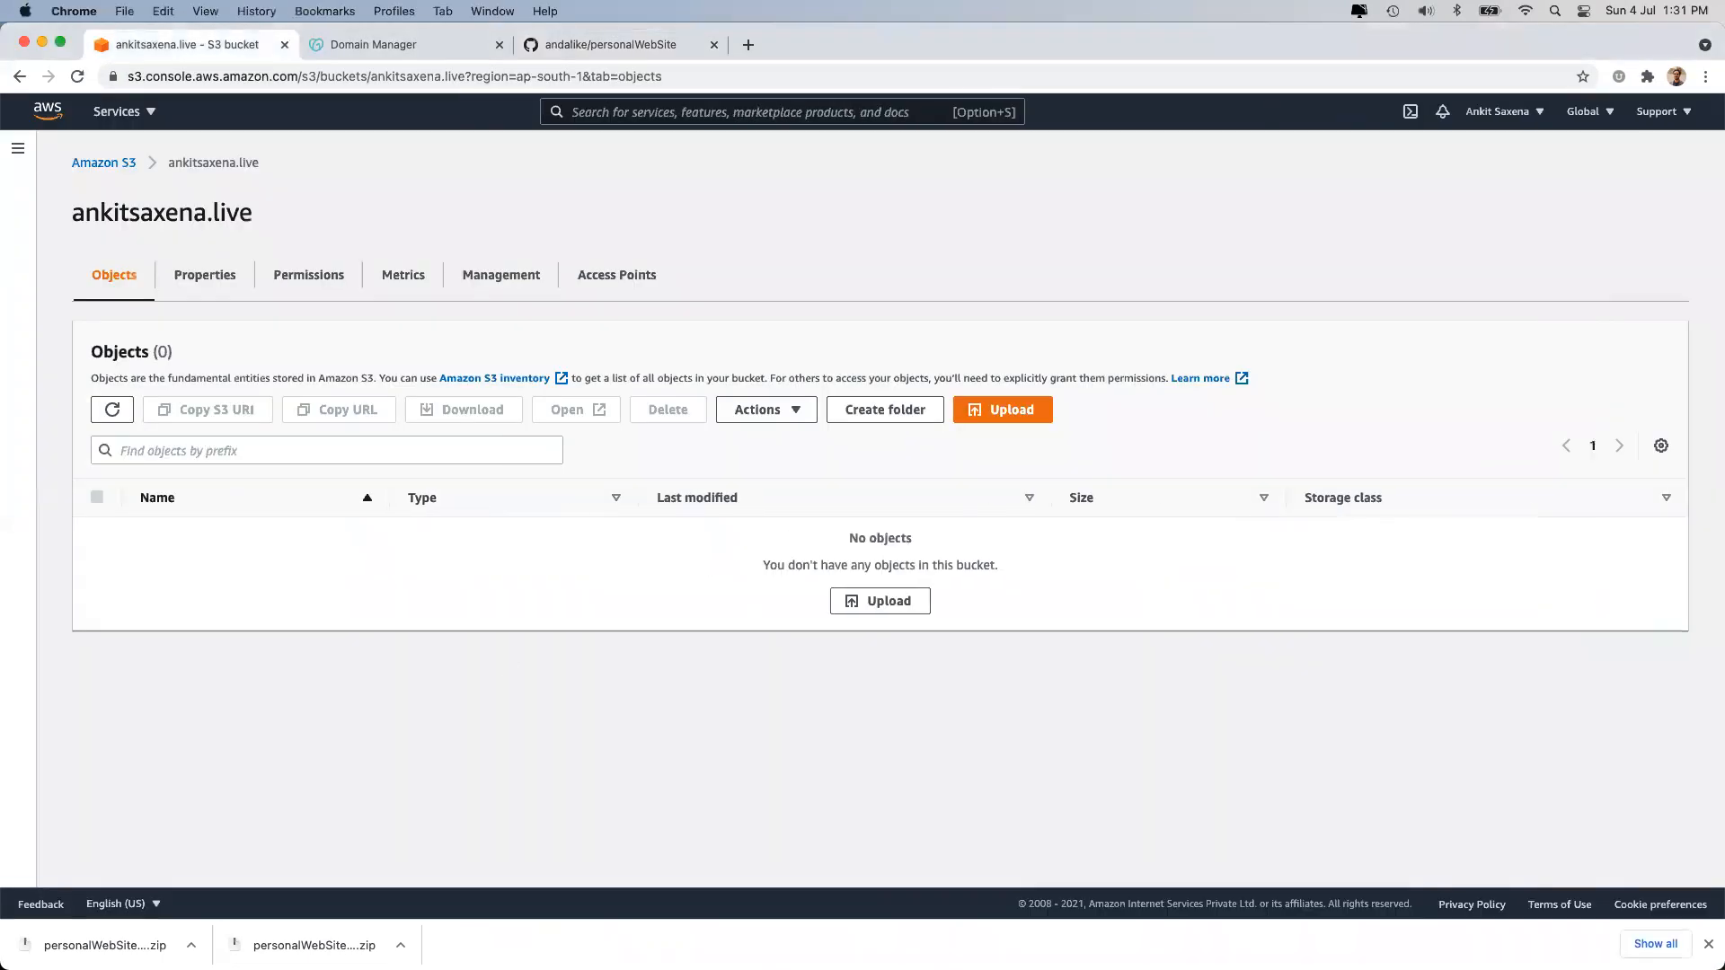
Add the 145 extracted website files (5.6 MB) to a bucket upload.
{"action": "left_click_drag", "start_coordinate": [555, 729], "coordinate": [505, 514]}
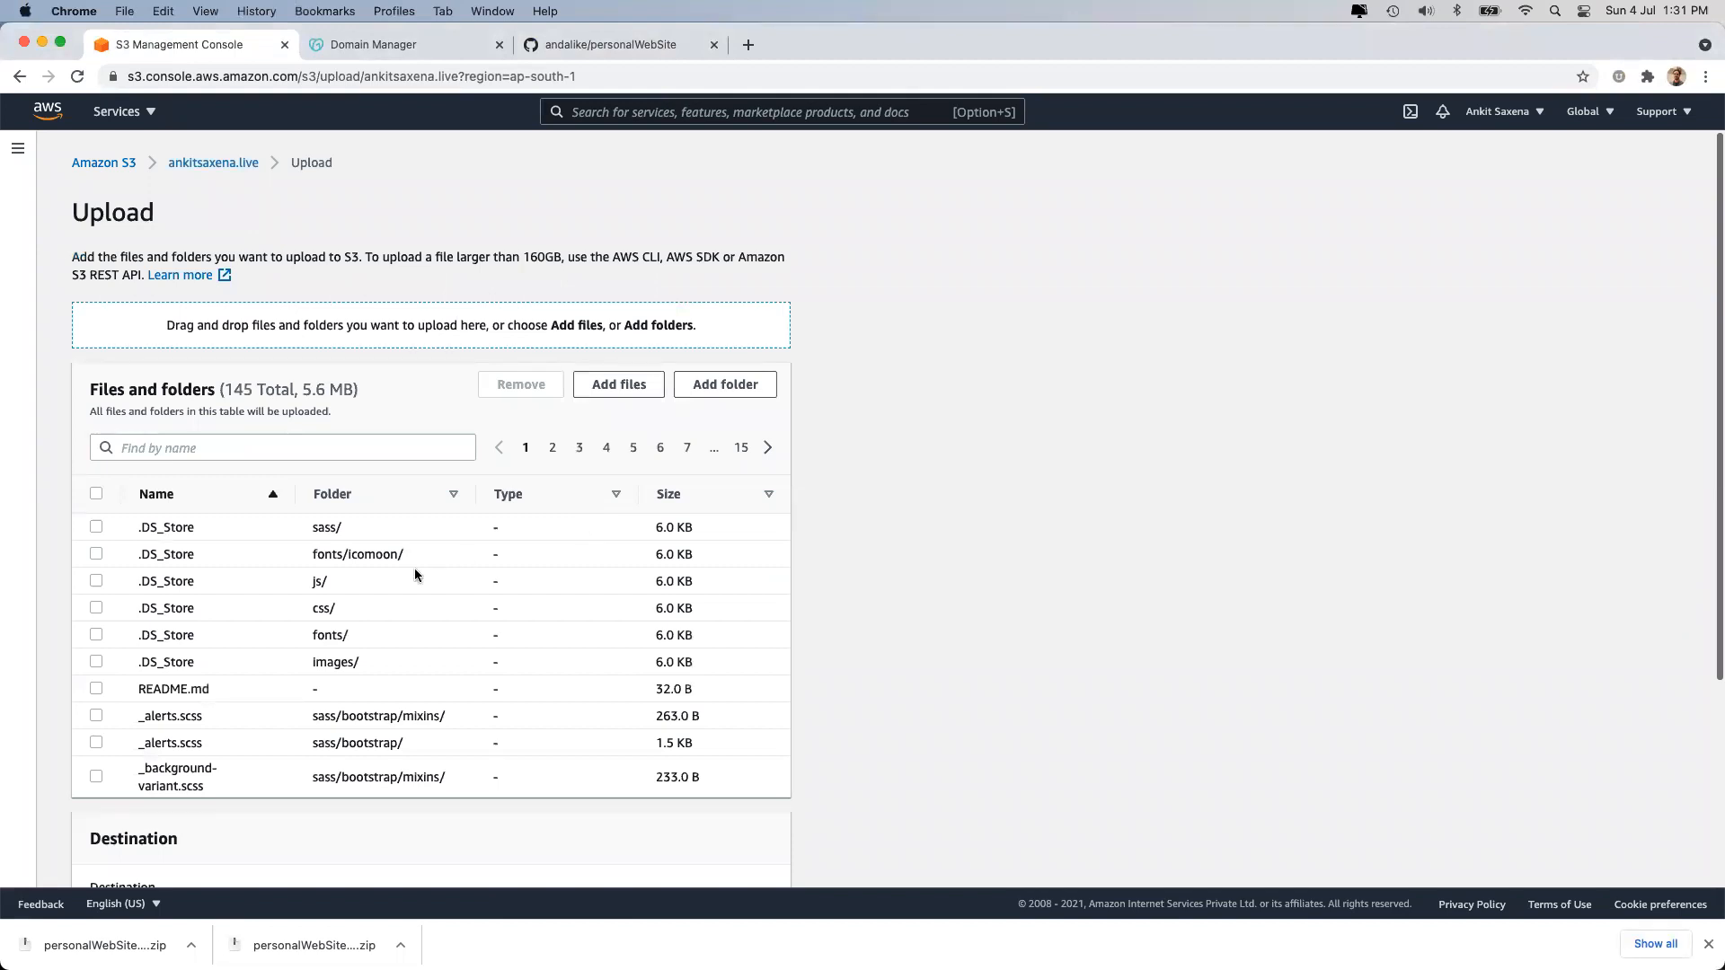
{"action": "scroll", "coordinate": [343, 564], "scroll_direction": "down", "scroll_amount": 3}
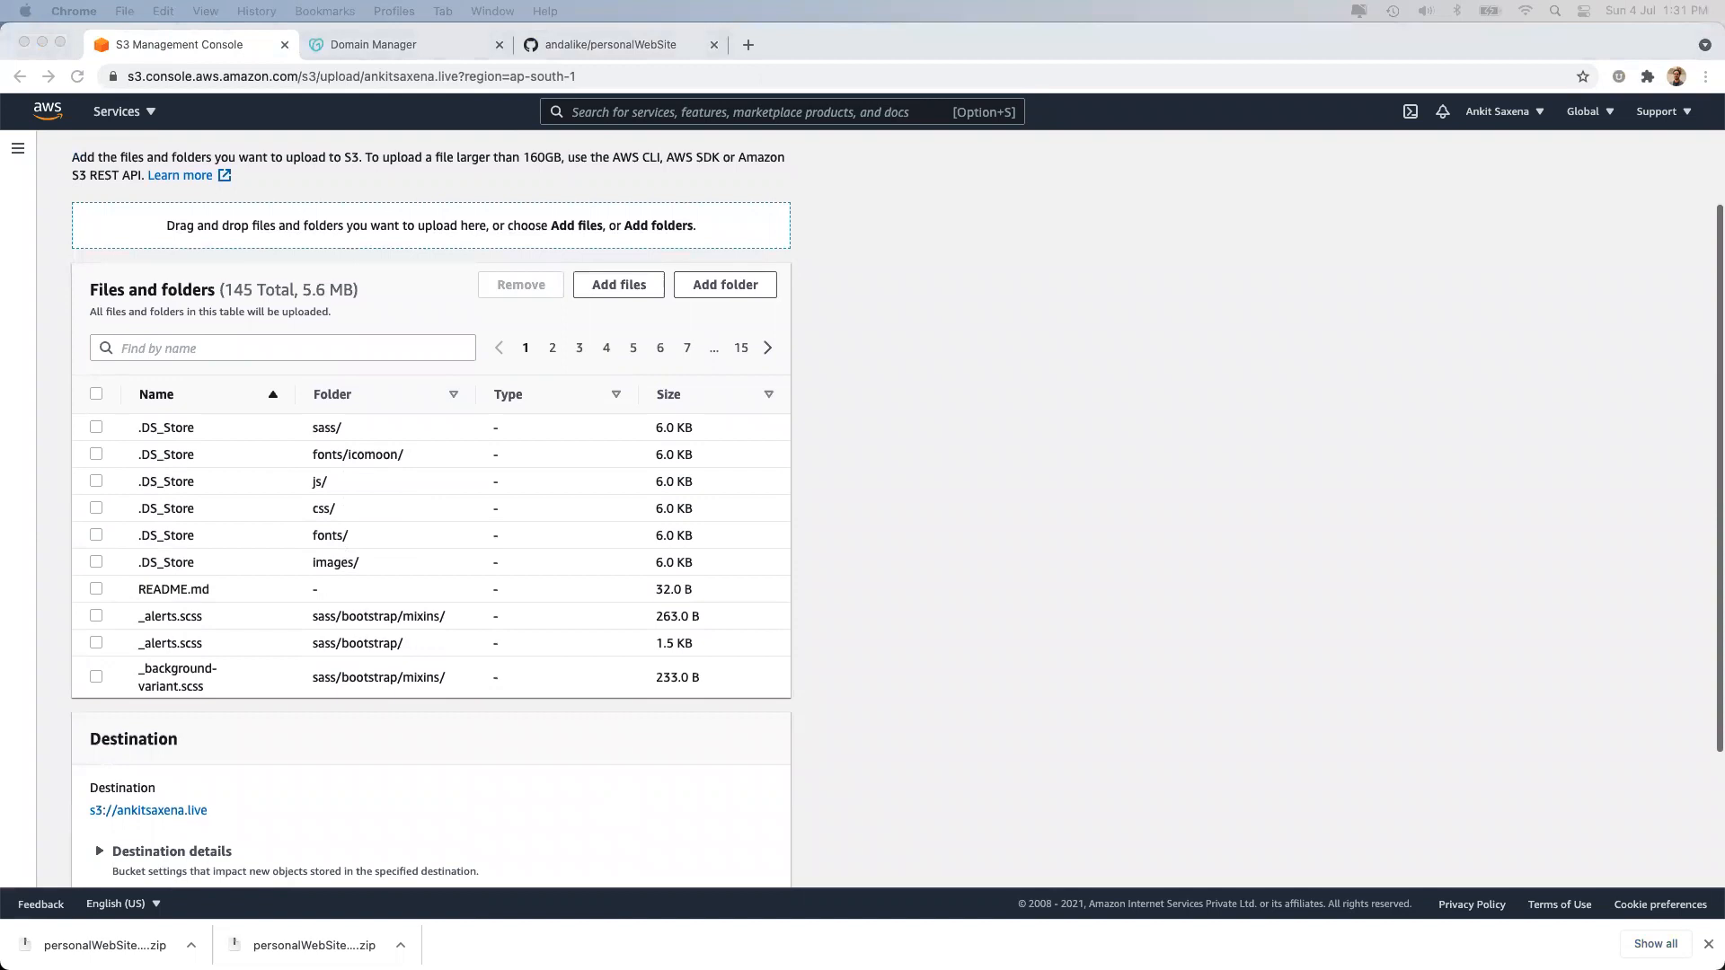
{"action": "scroll", "coordinate": [438, 557], "scroll_direction": "down", "scroll_amount": 3}
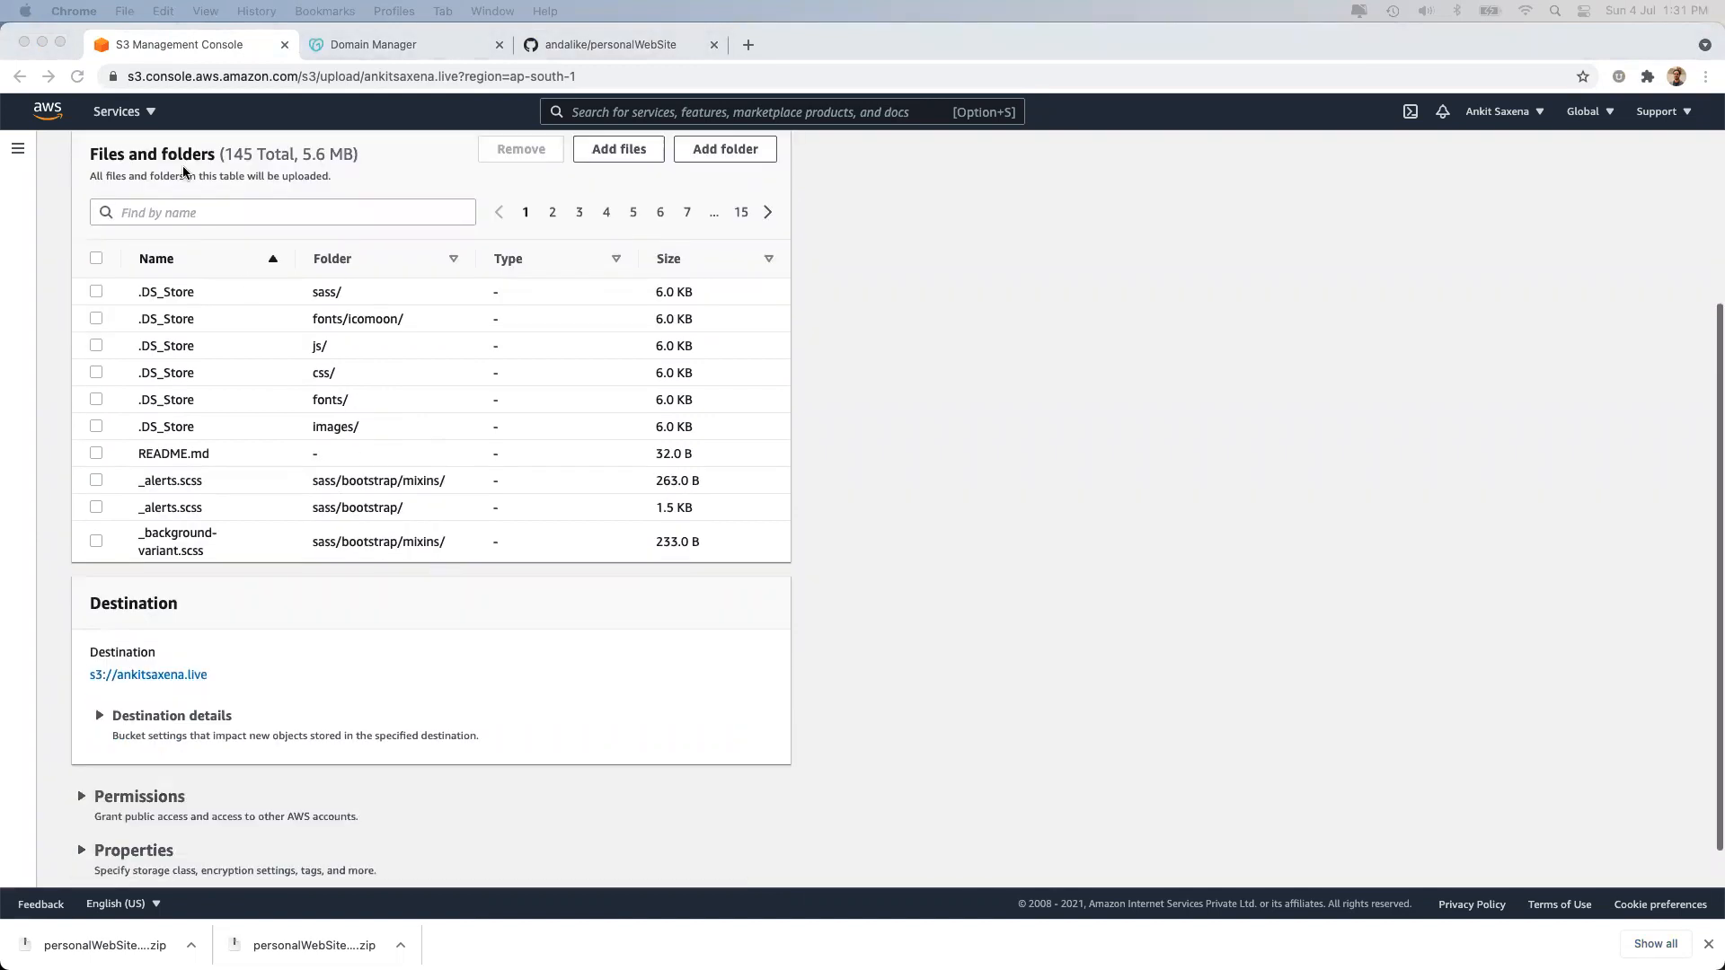
{"action": "scroll", "coordinate": [325, 416], "scroll_direction": "down", "scroll_amount": 2}
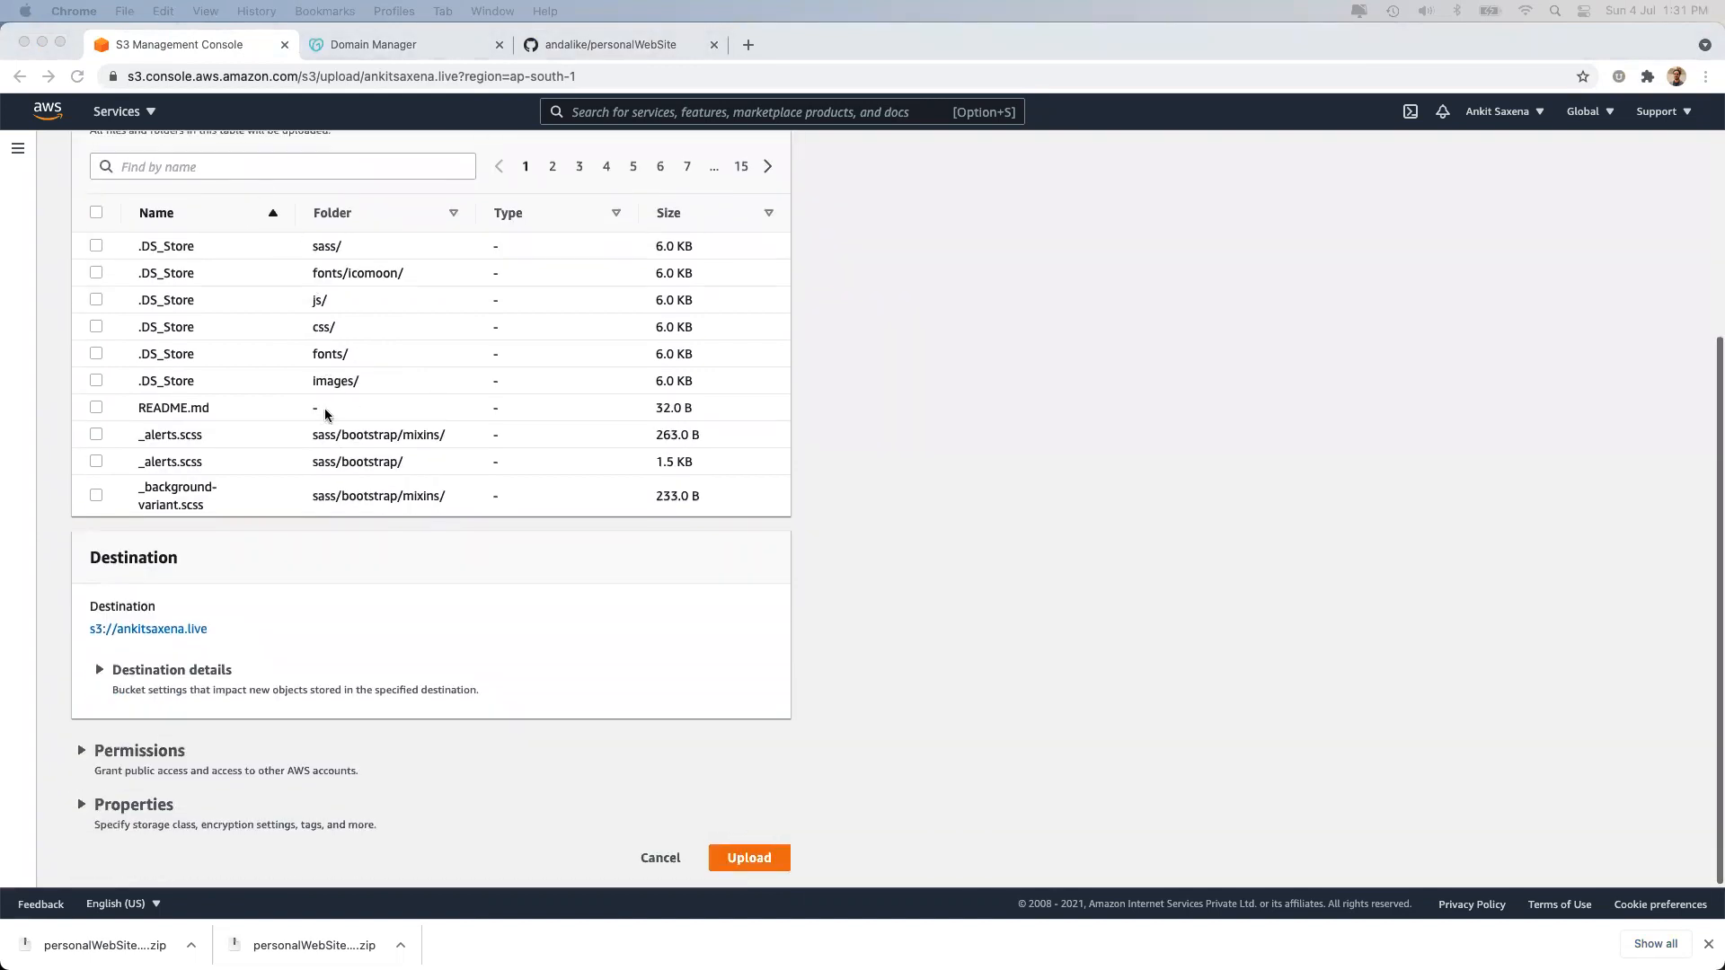
Grant public-read access to the uploaded files and acknowledge the risk.
{"action": "left_click", "coordinate": [159, 753]}
{"action": "left_click", "coordinate": [159, 753]}
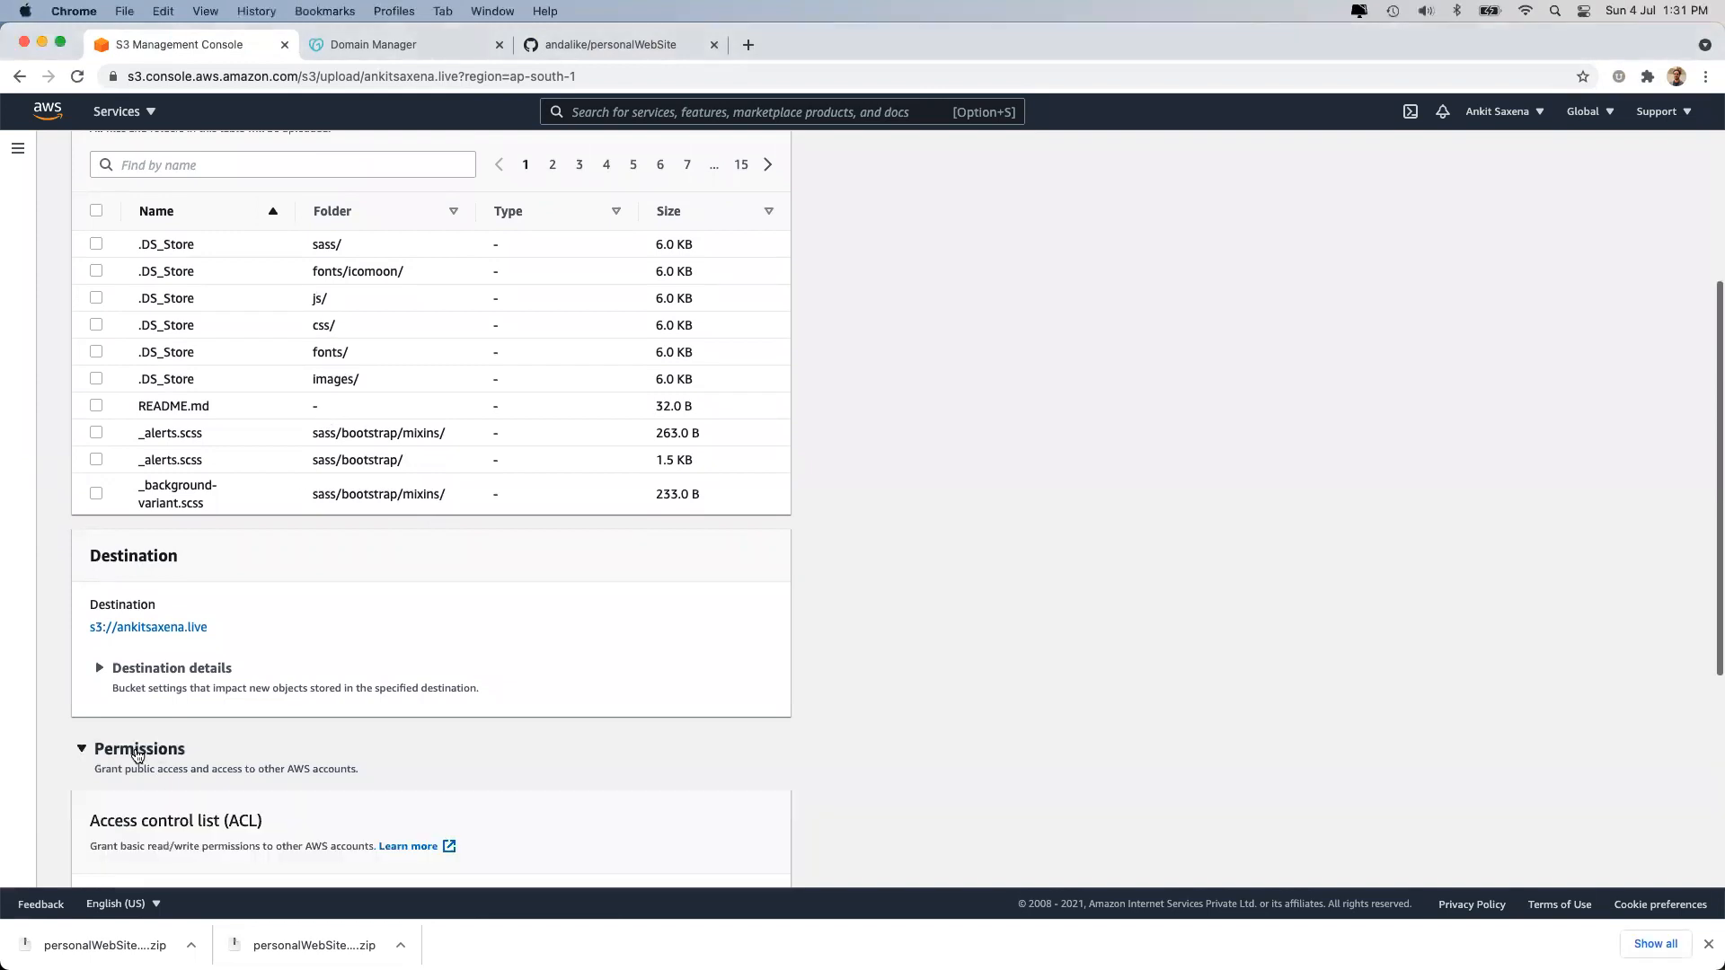
{"action": "scroll", "coordinate": [137, 754], "scroll_direction": "down", "scroll_amount": 5}
{"action": "scroll", "coordinate": [137, 755], "scroll_direction": "down", "scroll_amount": 2}
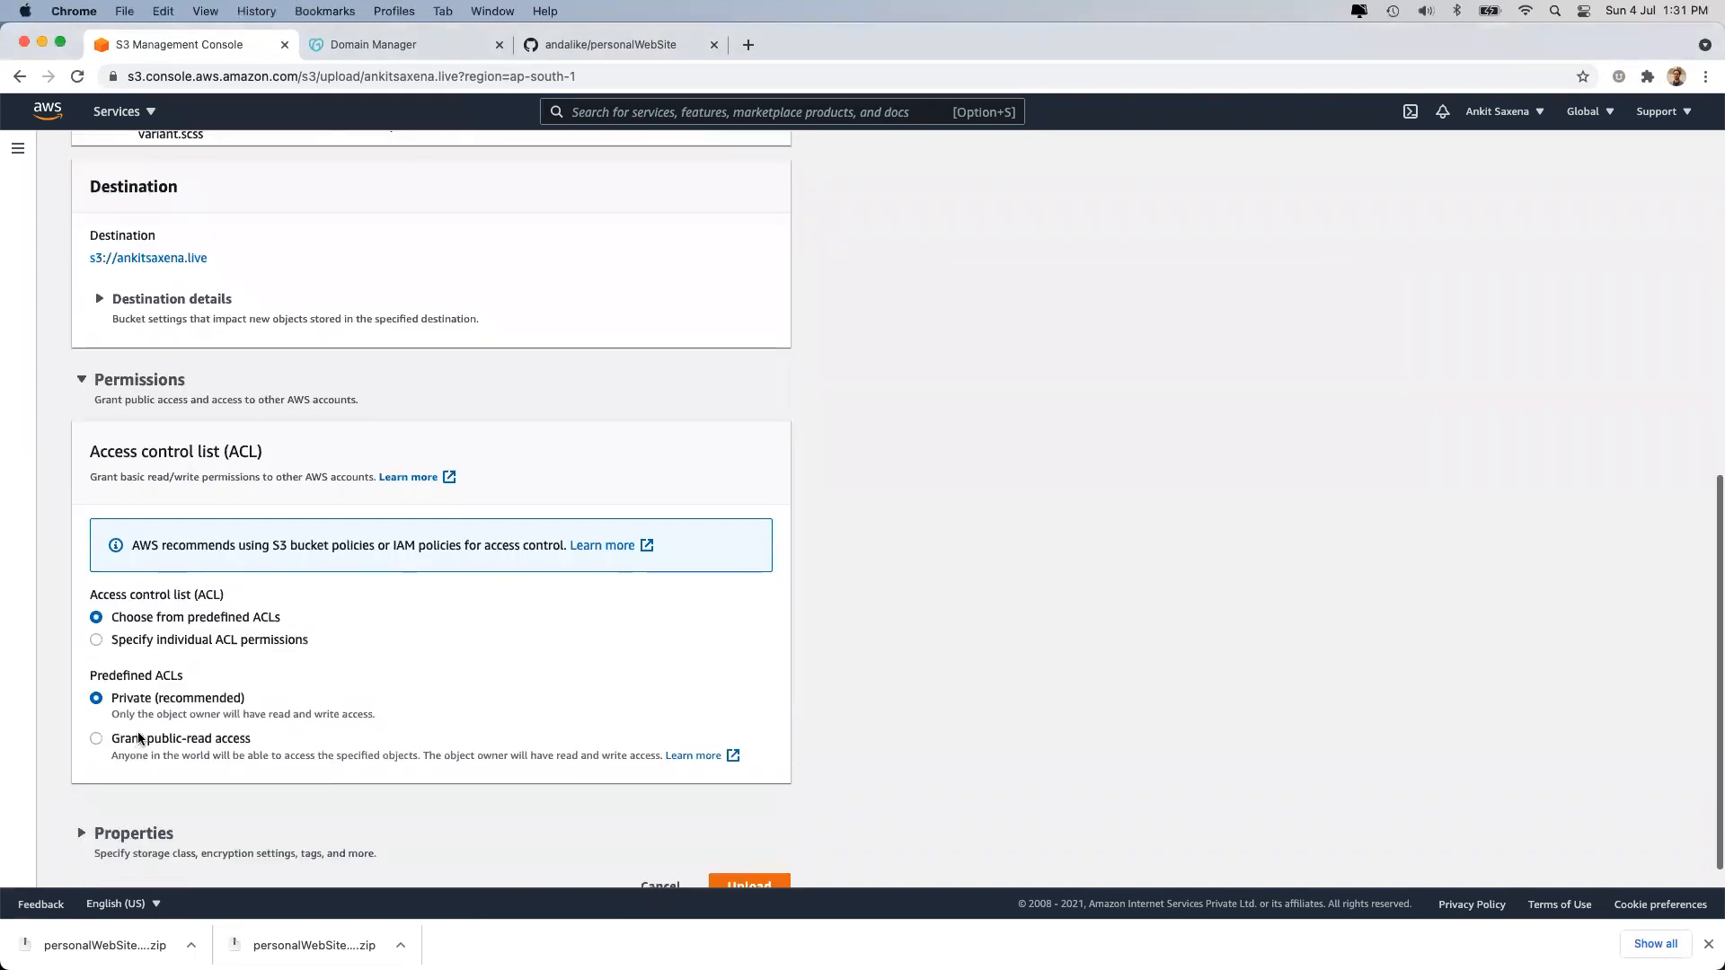
{"action": "left_click", "coordinate": [139, 739]}
{"action": "scroll", "coordinate": [230, 758], "scroll_direction": "down", "scroll_amount": 3}
{"action": "left_click", "coordinate": [153, 743]}
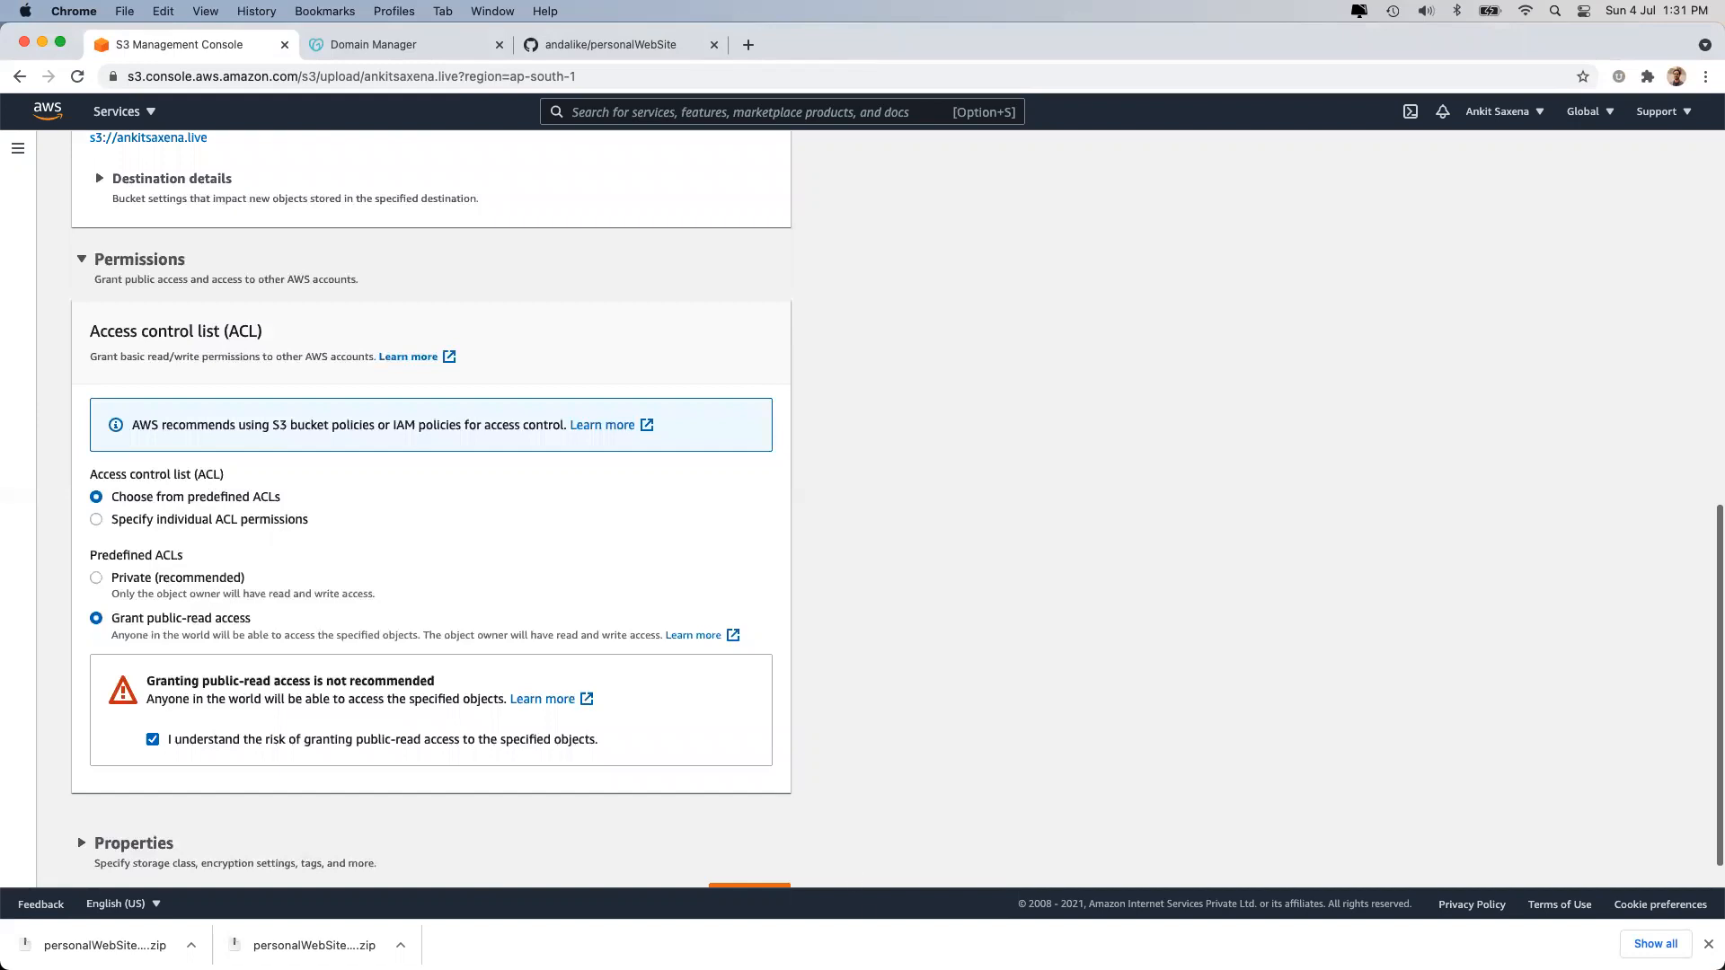
{"action": "scroll", "coordinate": [339, 564], "scroll_direction": "down", "scroll_amount": 1}
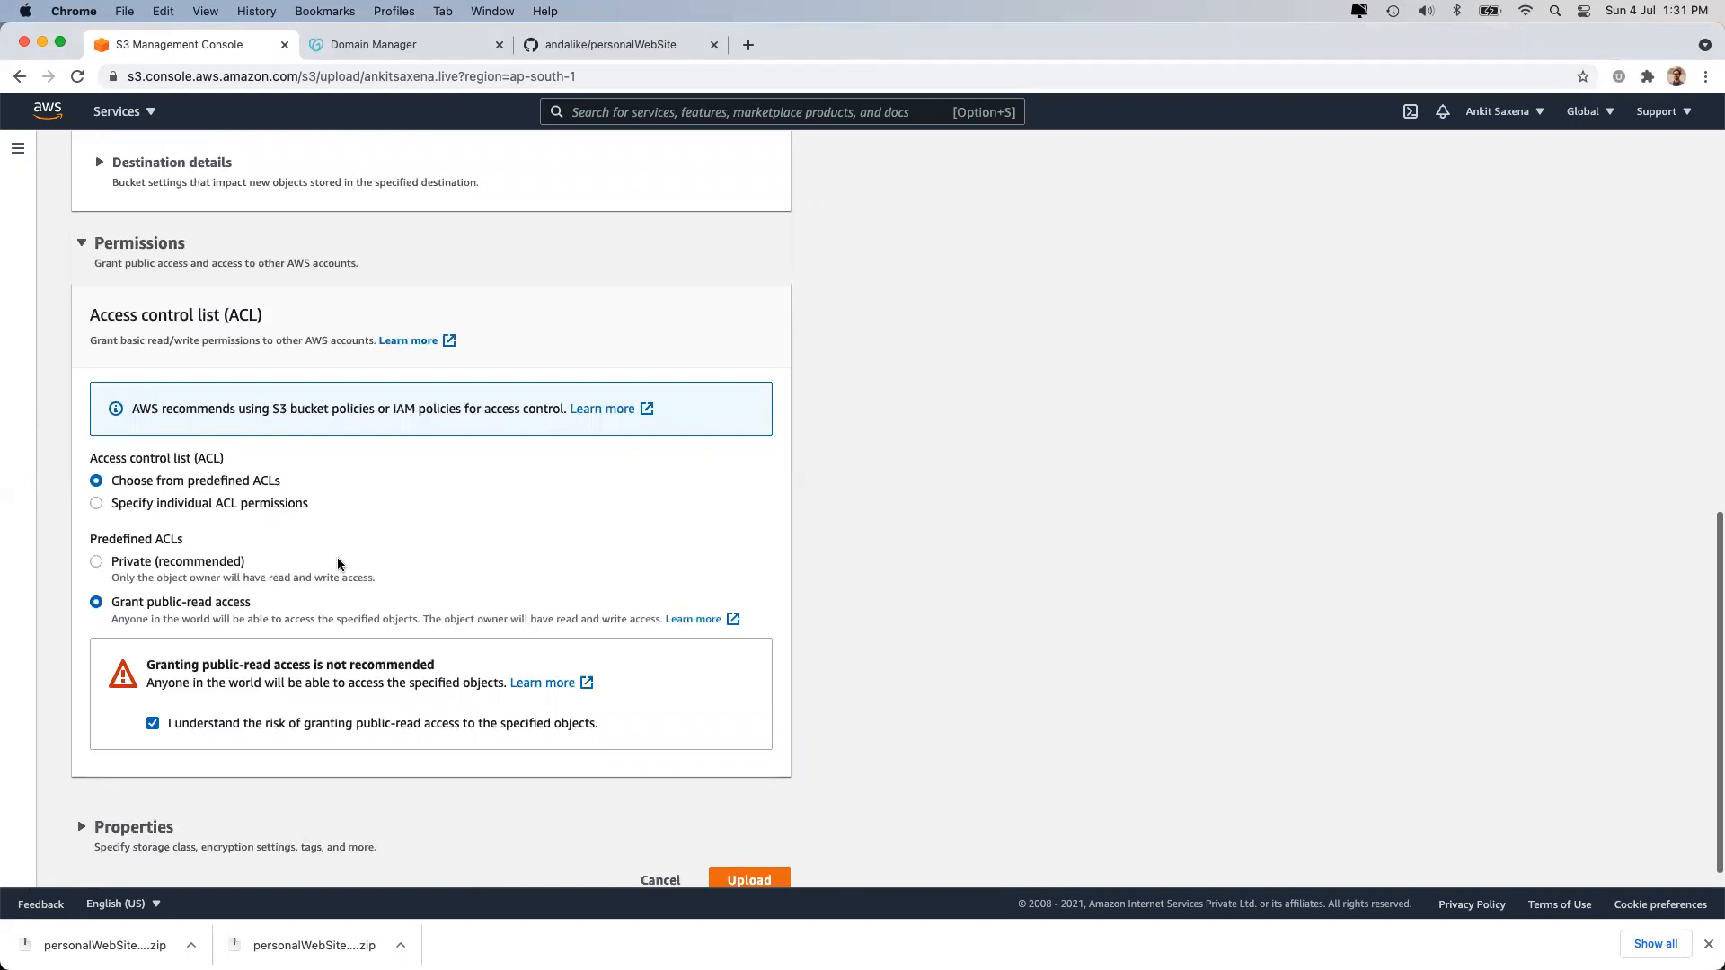
{"action": "left_click", "coordinate": [167, 803]}
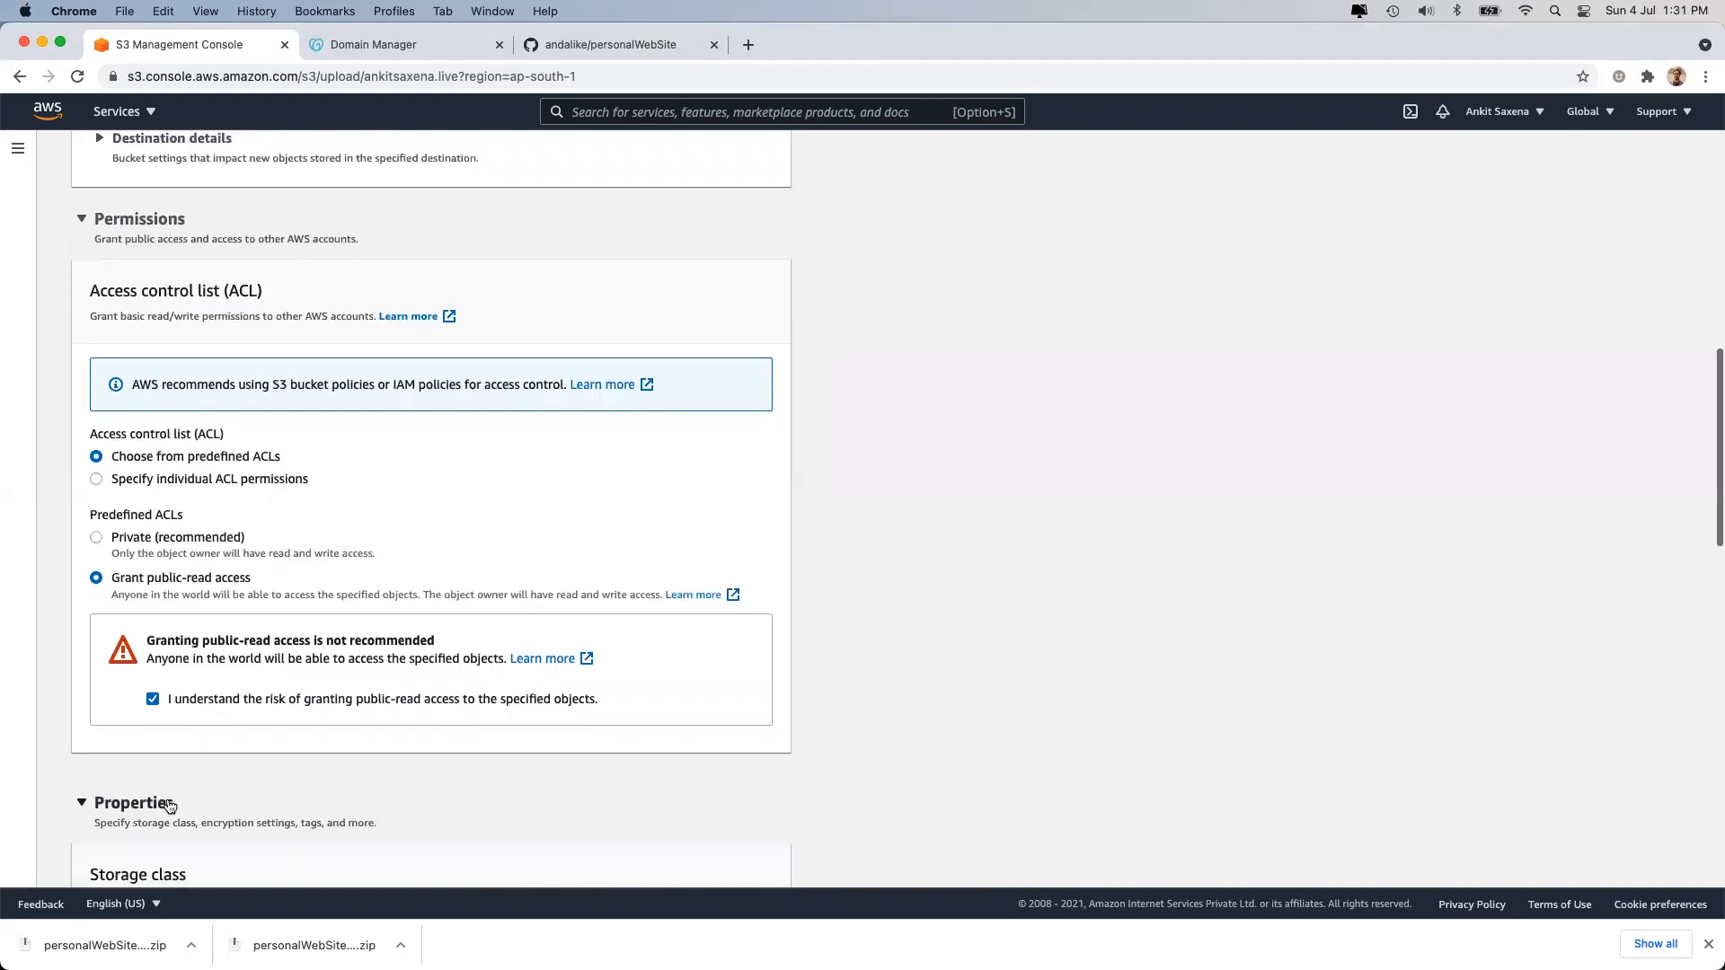
{"action": "scroll", "coordinate": [170, 805], "scroll_direction": "down", "scroll_amount": 5}
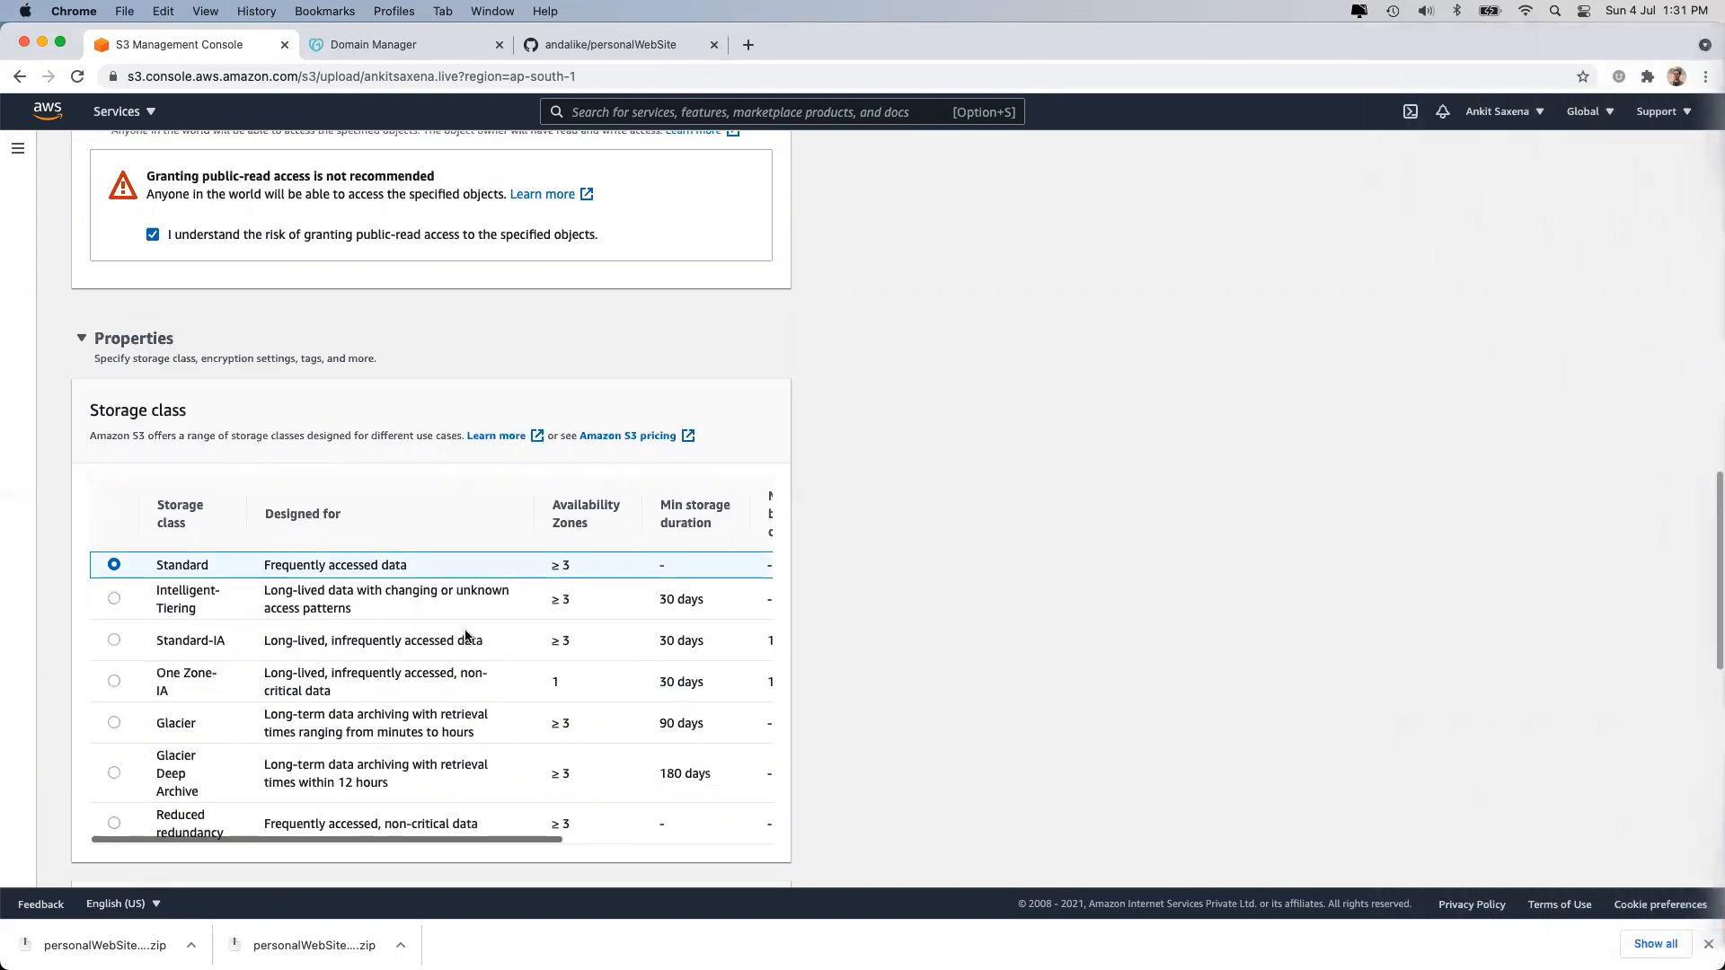
{"action": "scroll", "coordinate": [363, 617], "scroll_direction": "right", "scroll_amount": 5}
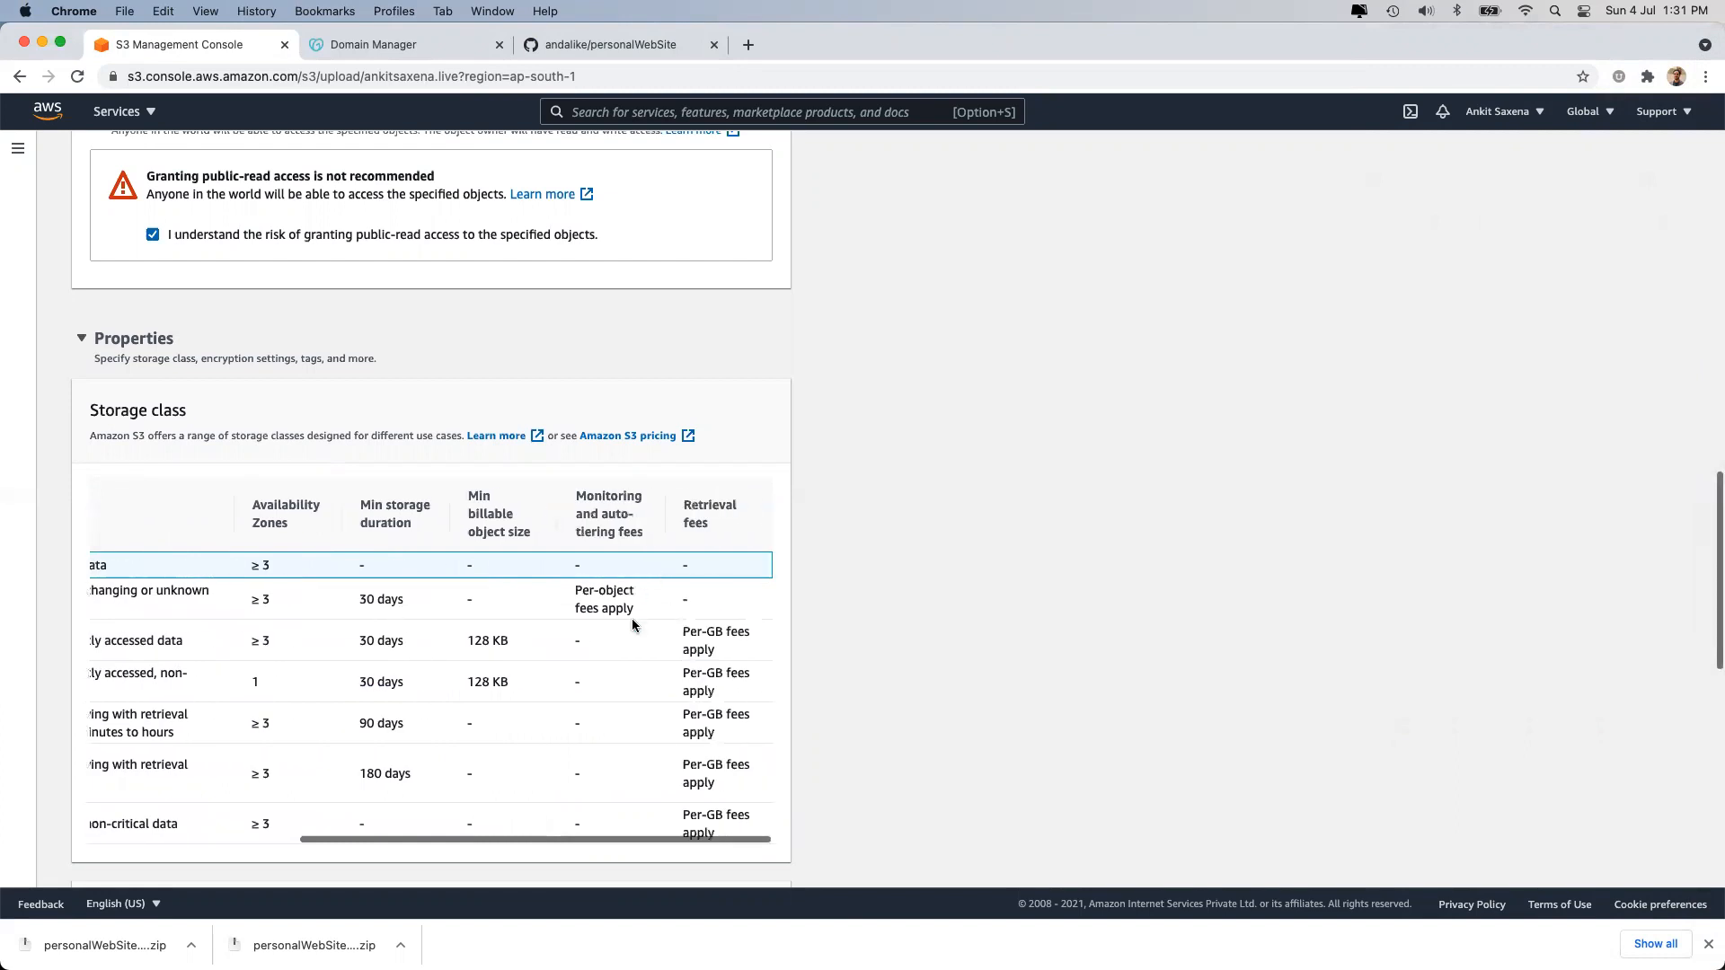
{"action": "scroll", "coordinate": [632, 618], "scroll_direction": "left", "scroll_amount": 5}
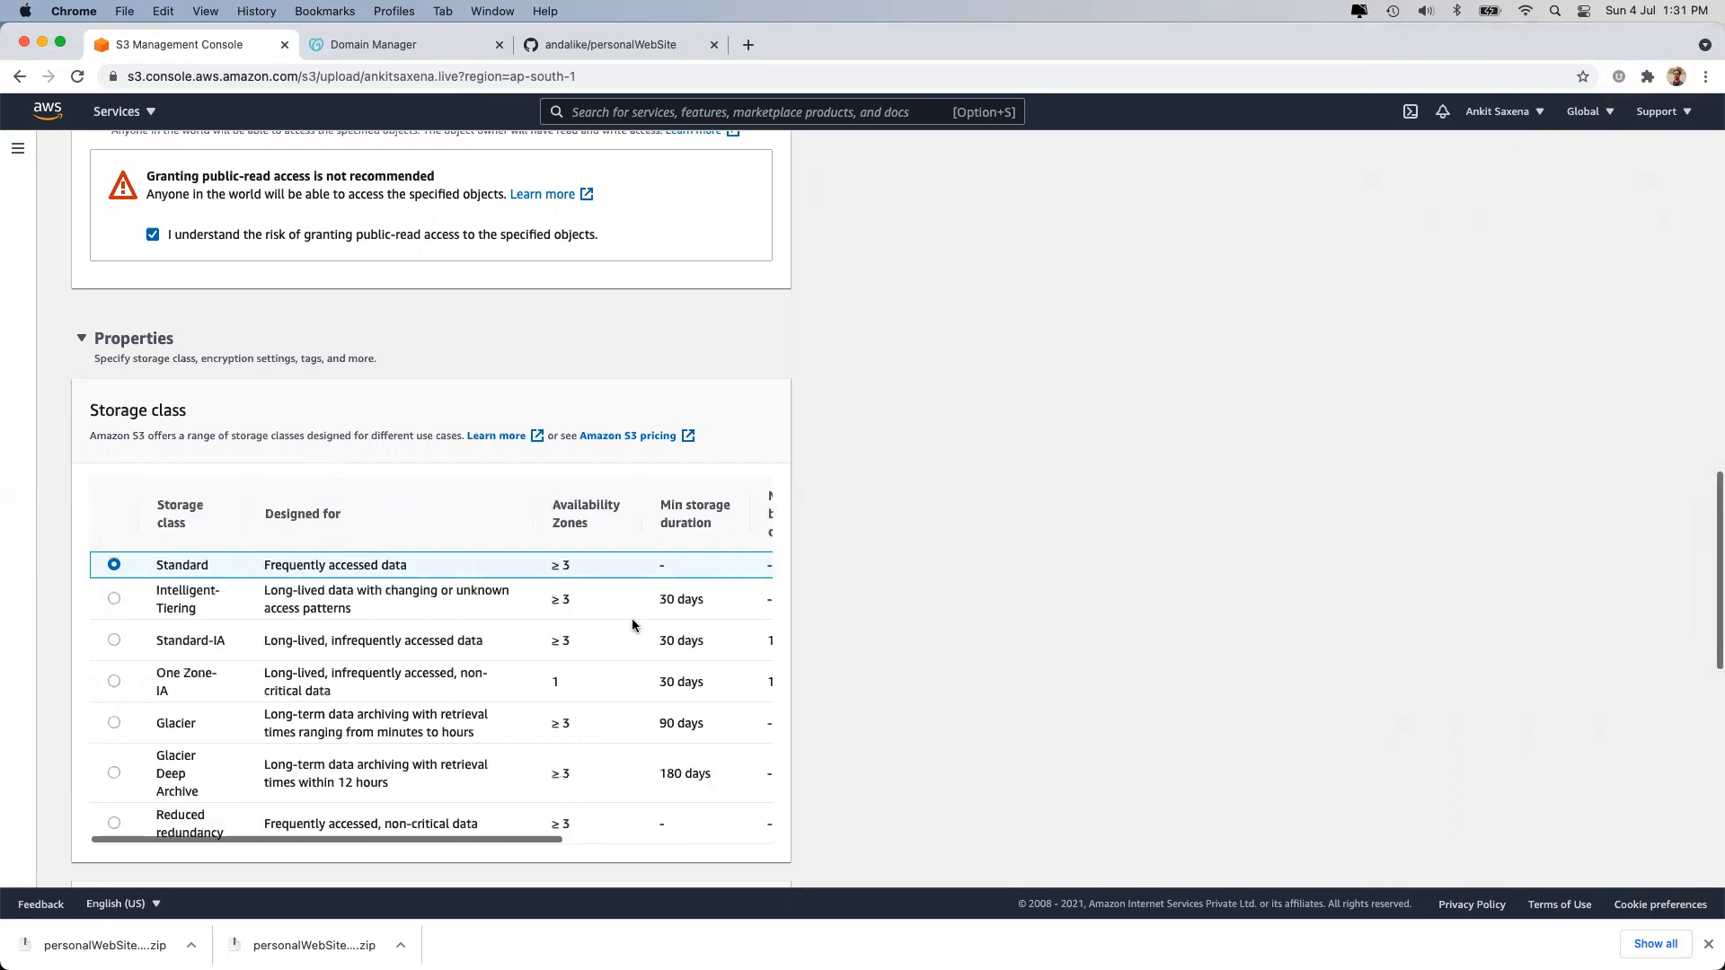
{"action": "triple_click", "coordinate": [333, 564]}
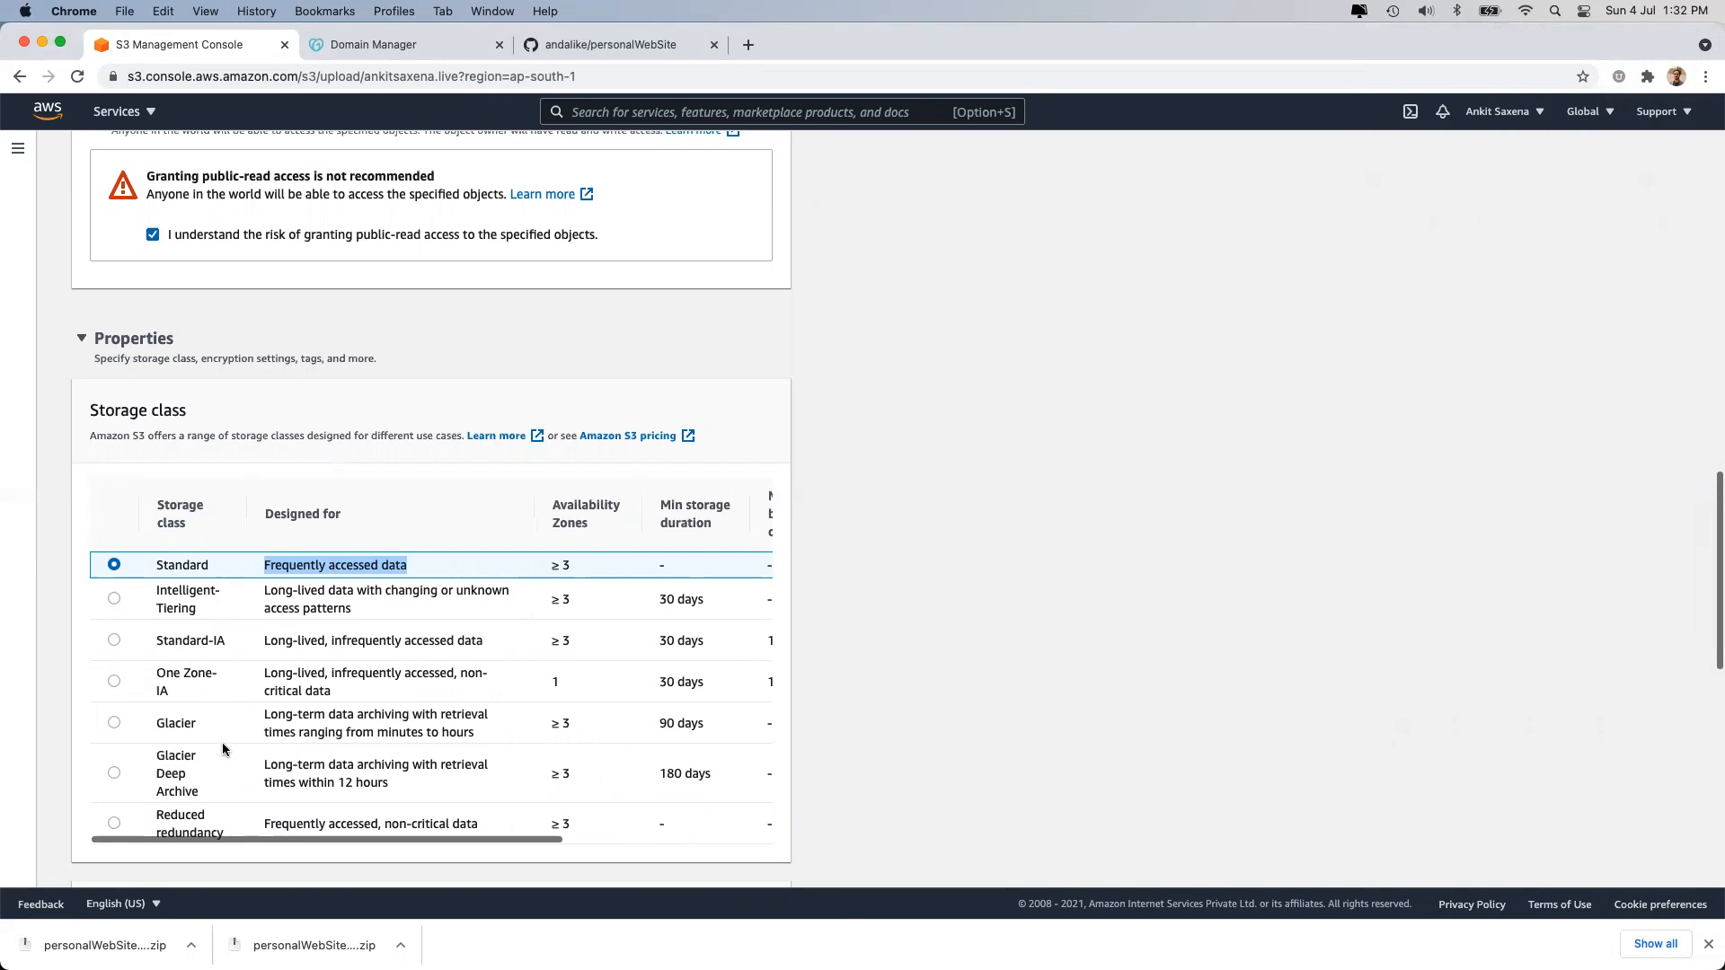
{"action": "scroll", "coordinate": [223, 761], "scroll_direction": "down", "scroll_amount": 1}
{"action": "scroll", "coordinate": [223, 760], "scroll_direction": "up", "scroll_amount": 1}
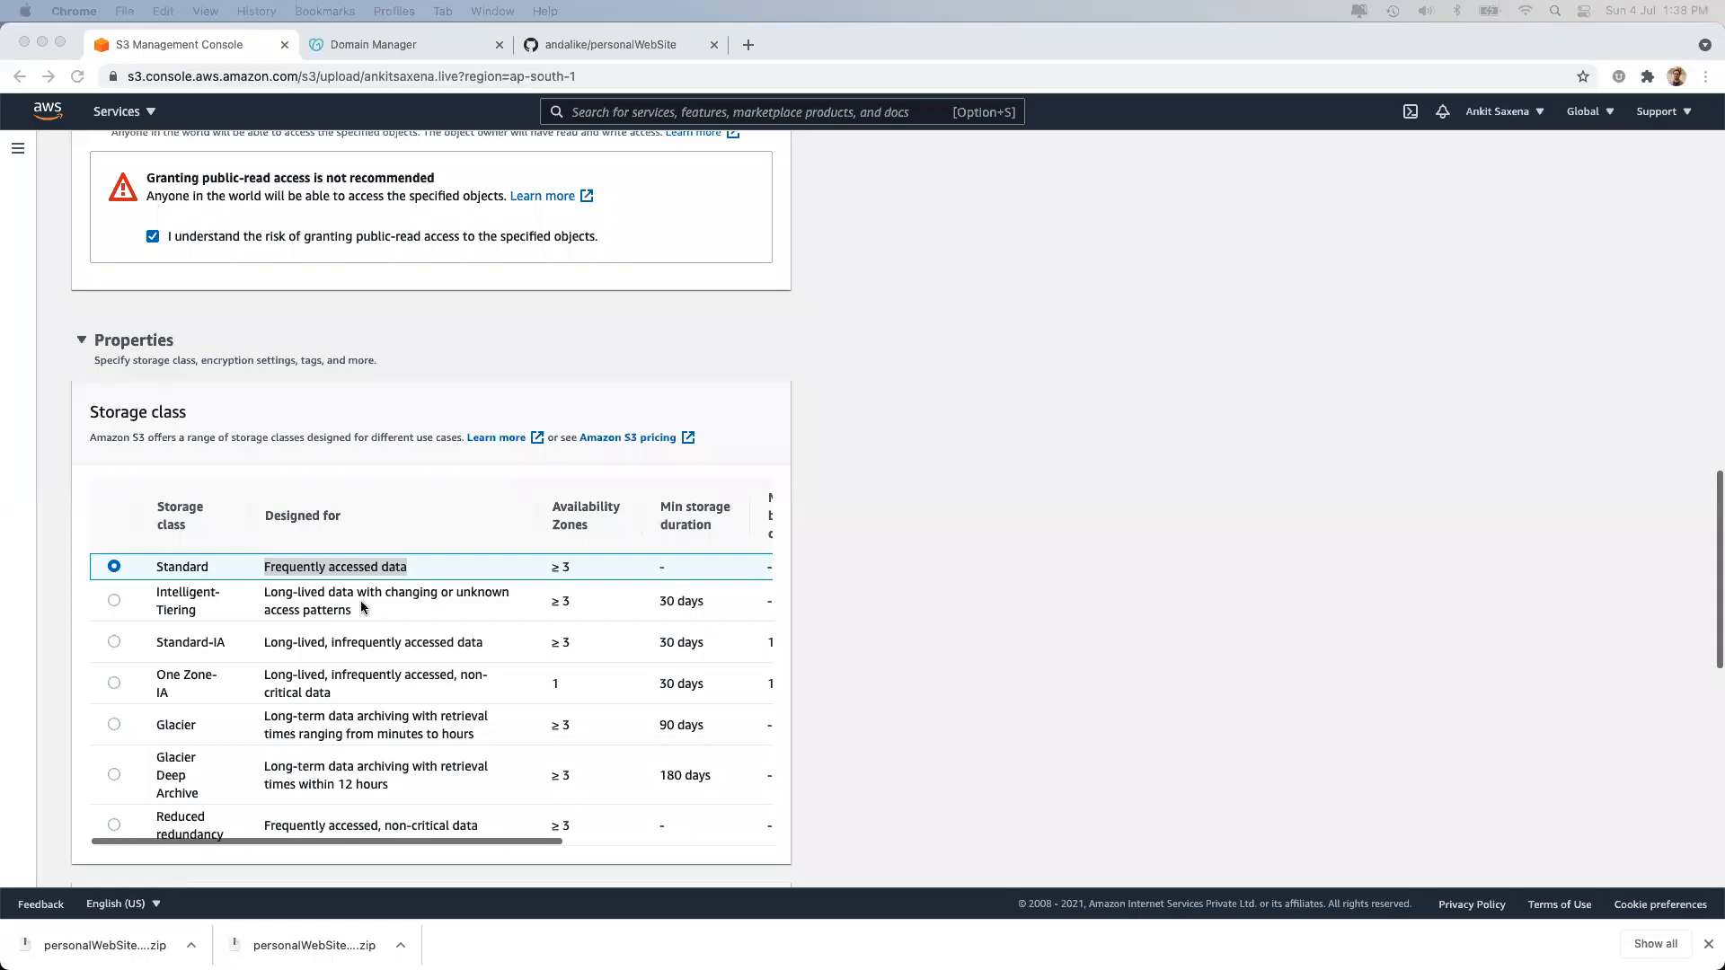
{"action": "scroll", "coordinate": [363, 607], "scroll_direction": "down", "scroll_amount": 2}
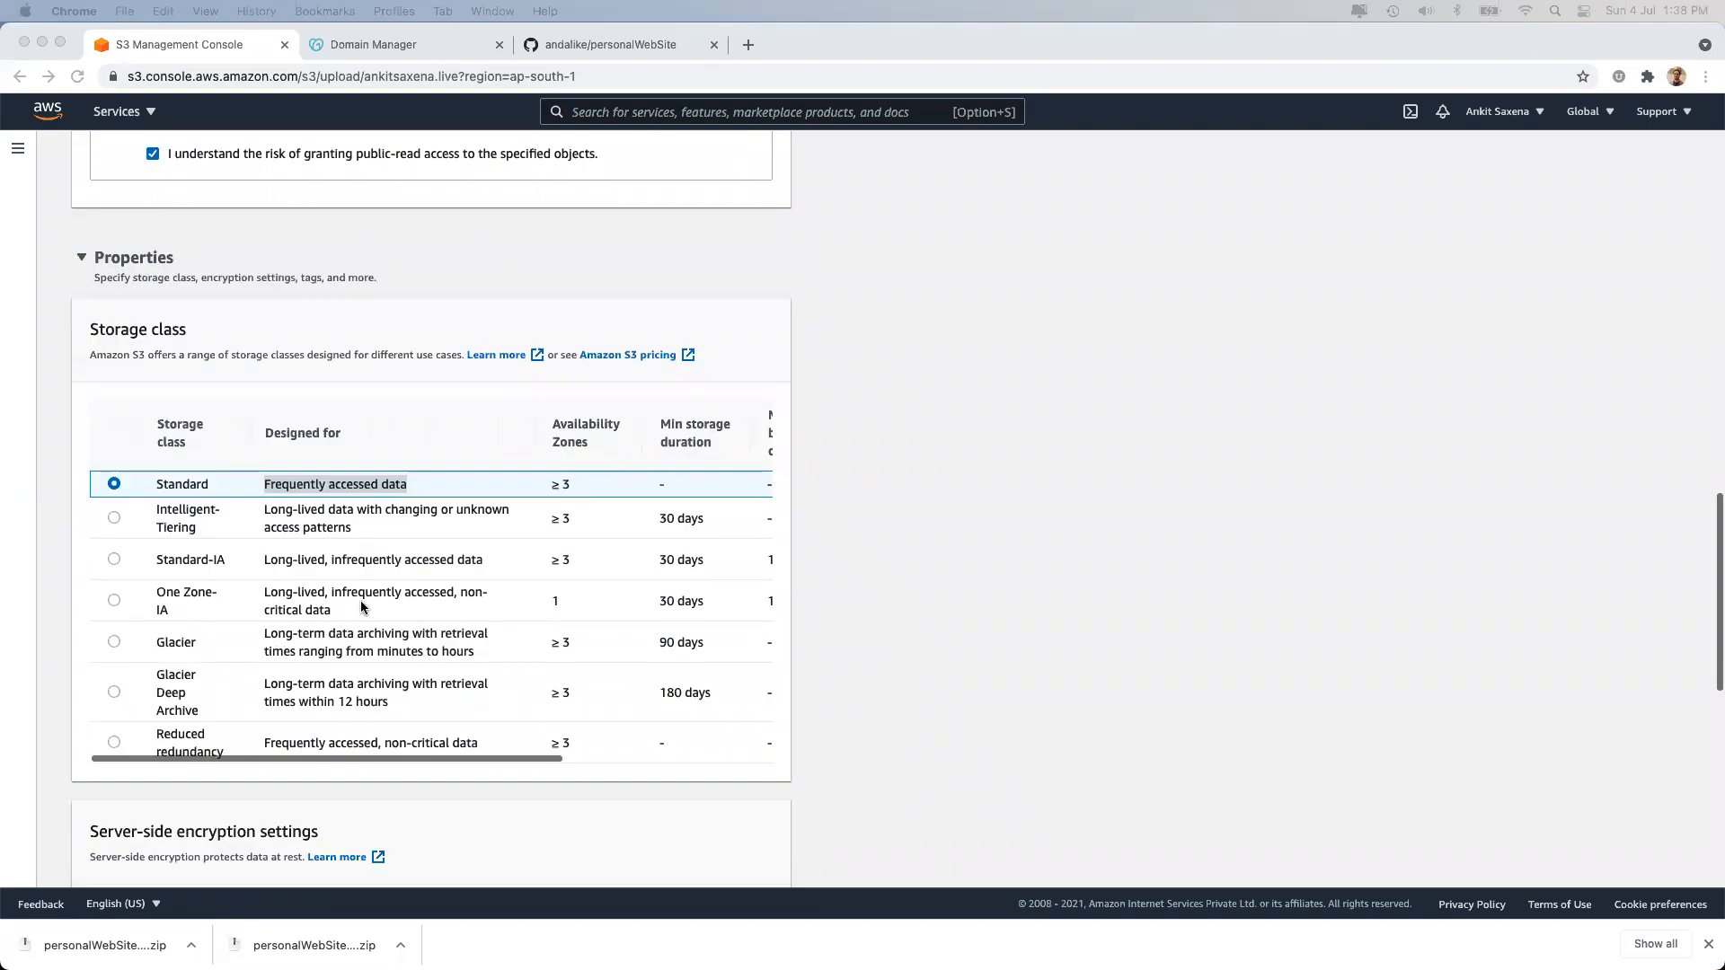
{"action": "left_click", "coordinate": [352, 509]}
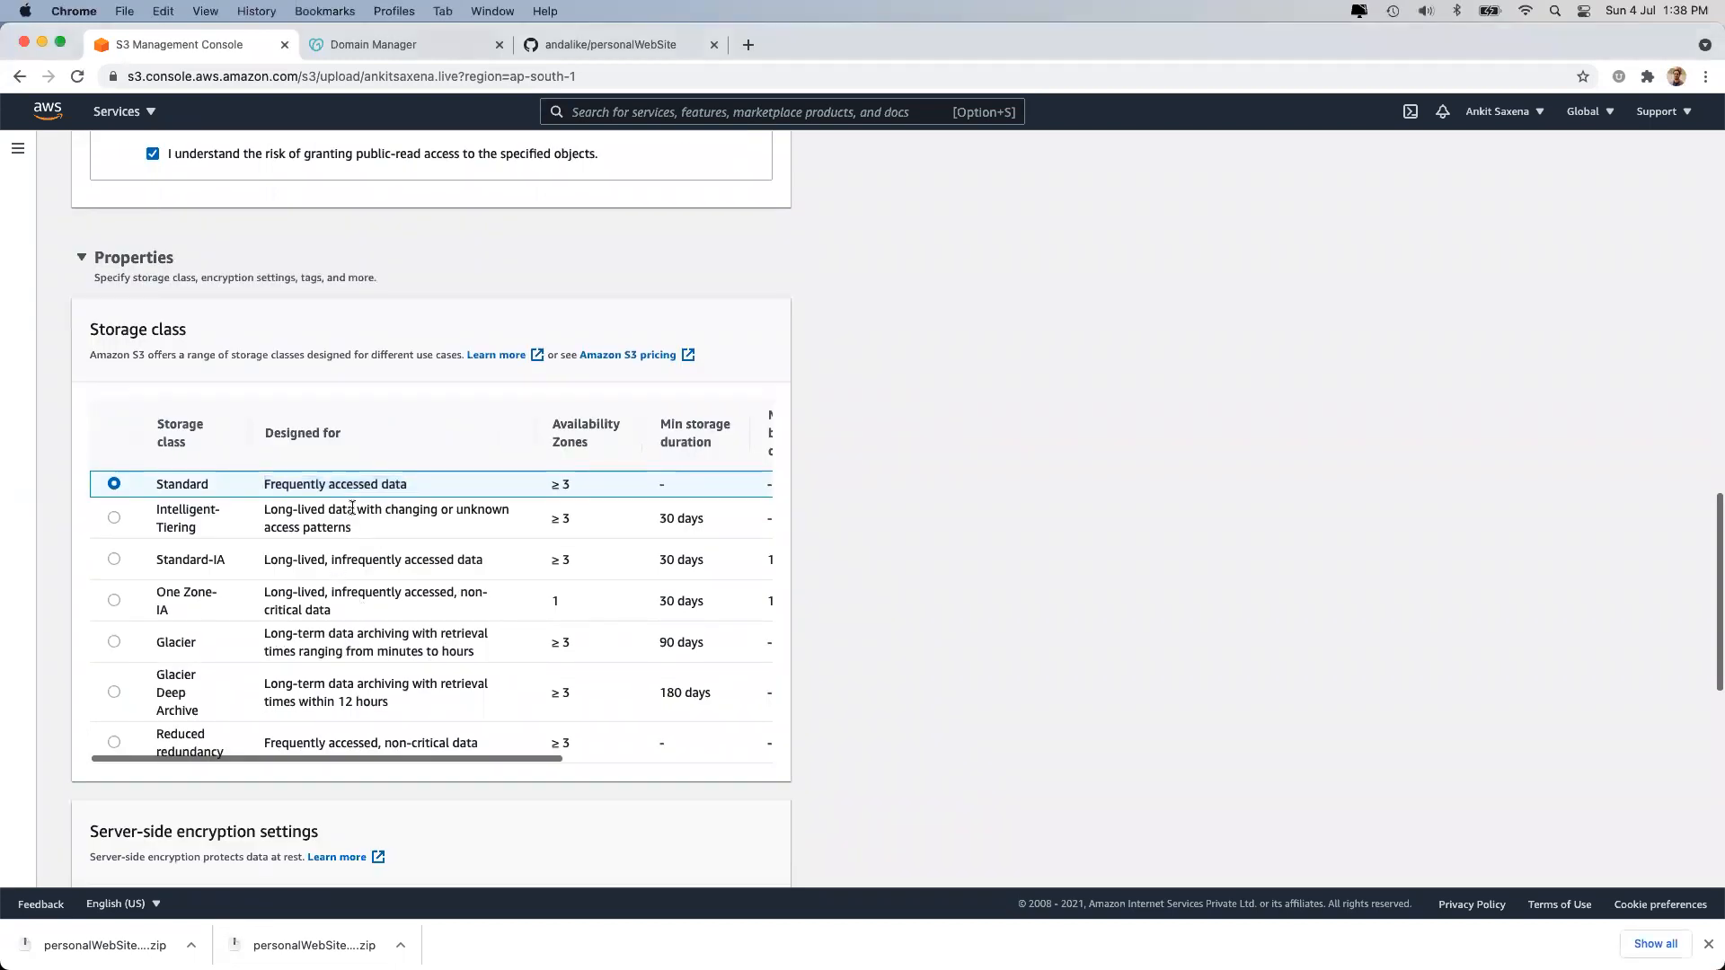
{"action": "scroll", "coordinate": [352, 508], "scroll_direction": "right", "scroll_amount": 1}
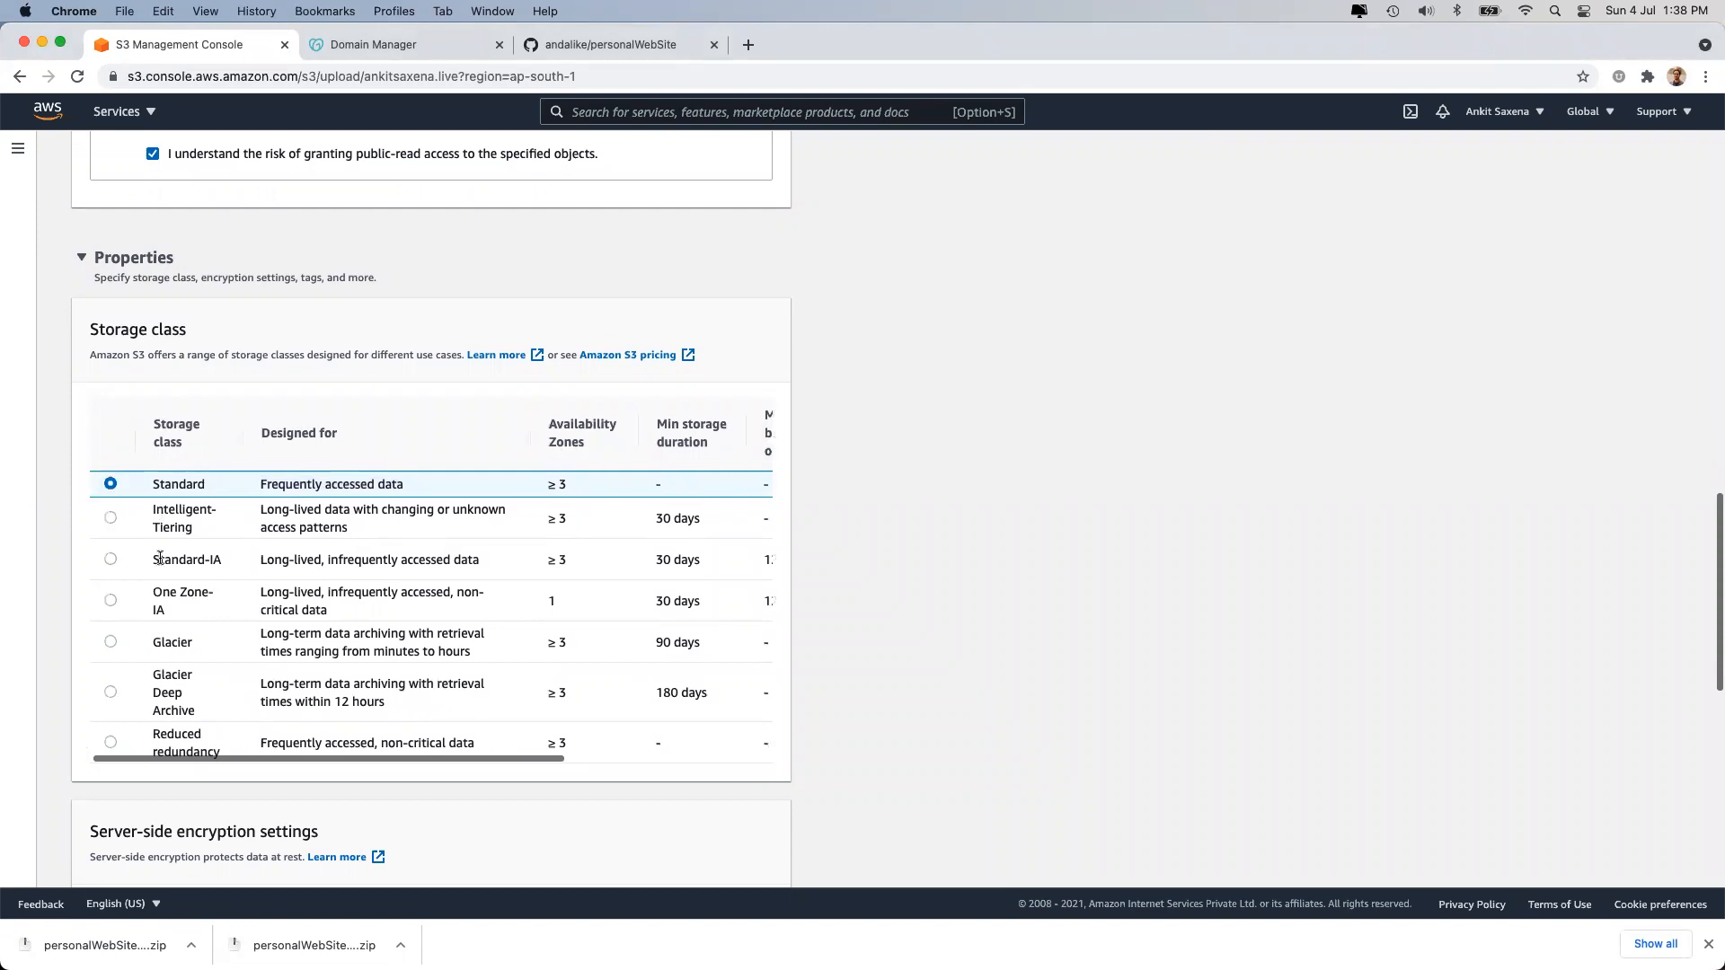
Try Standard-IA, One Zone-IA, Glacier and Glacier Deep Archive, then settle on Standard storage.
{"action": "left_click", "coordinate": [110, 558]}
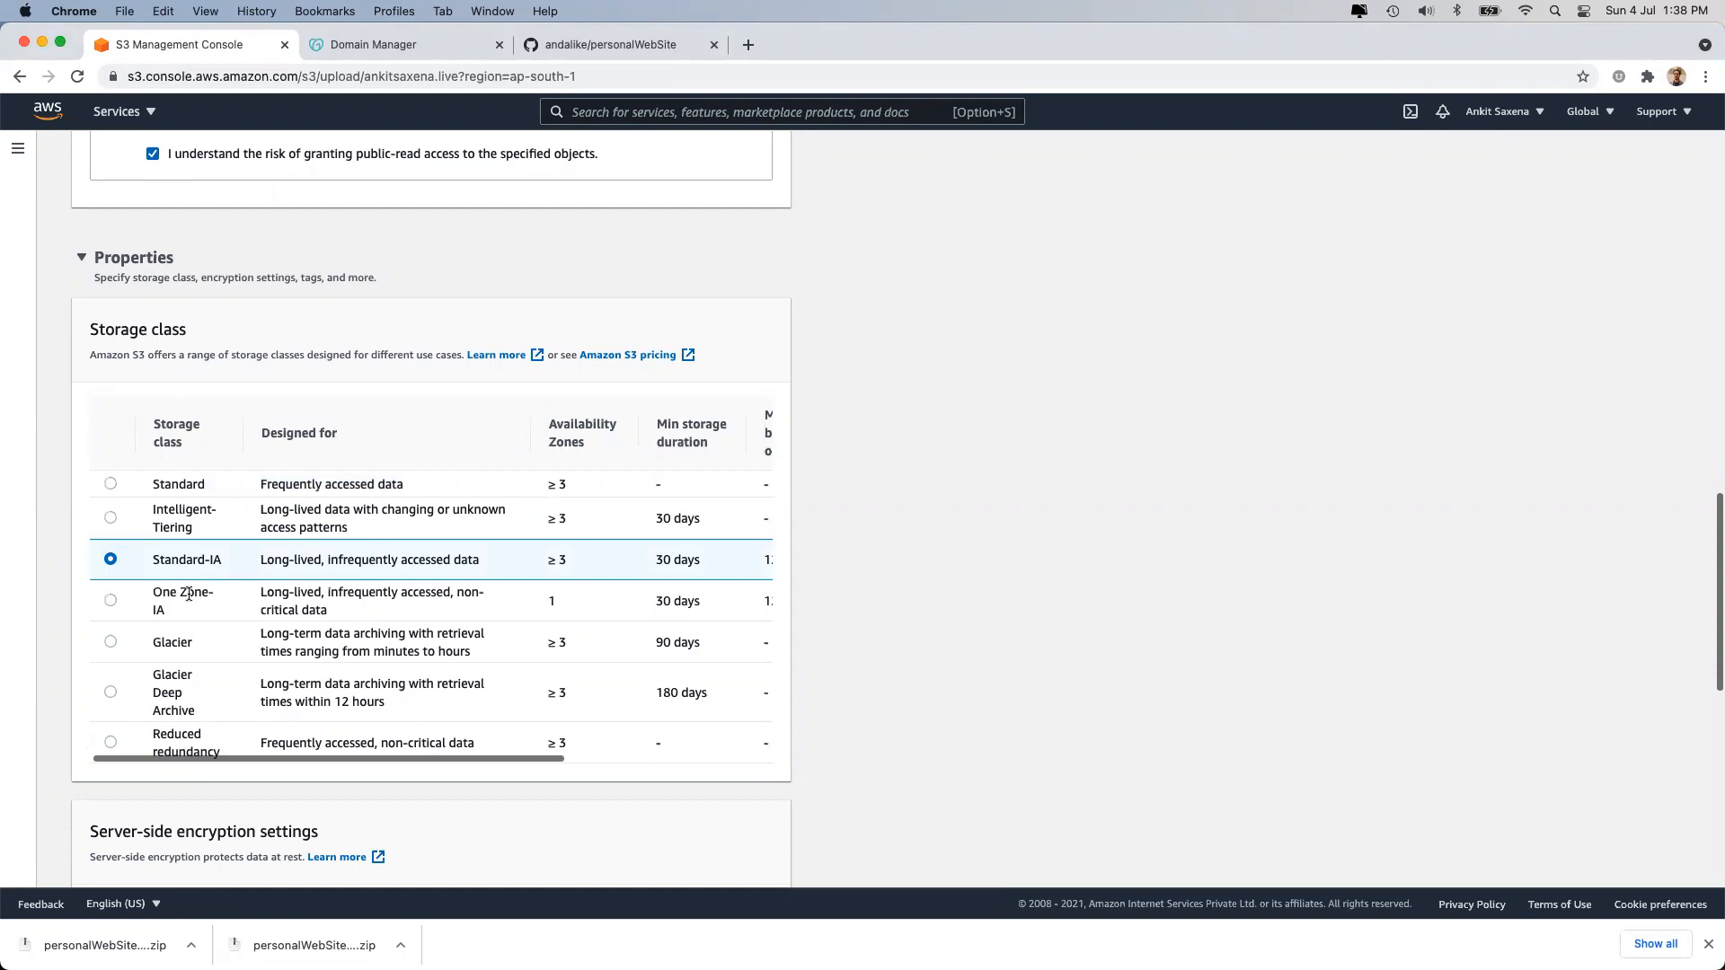
{"action": "left_click", "coordinate": [111, 601]}
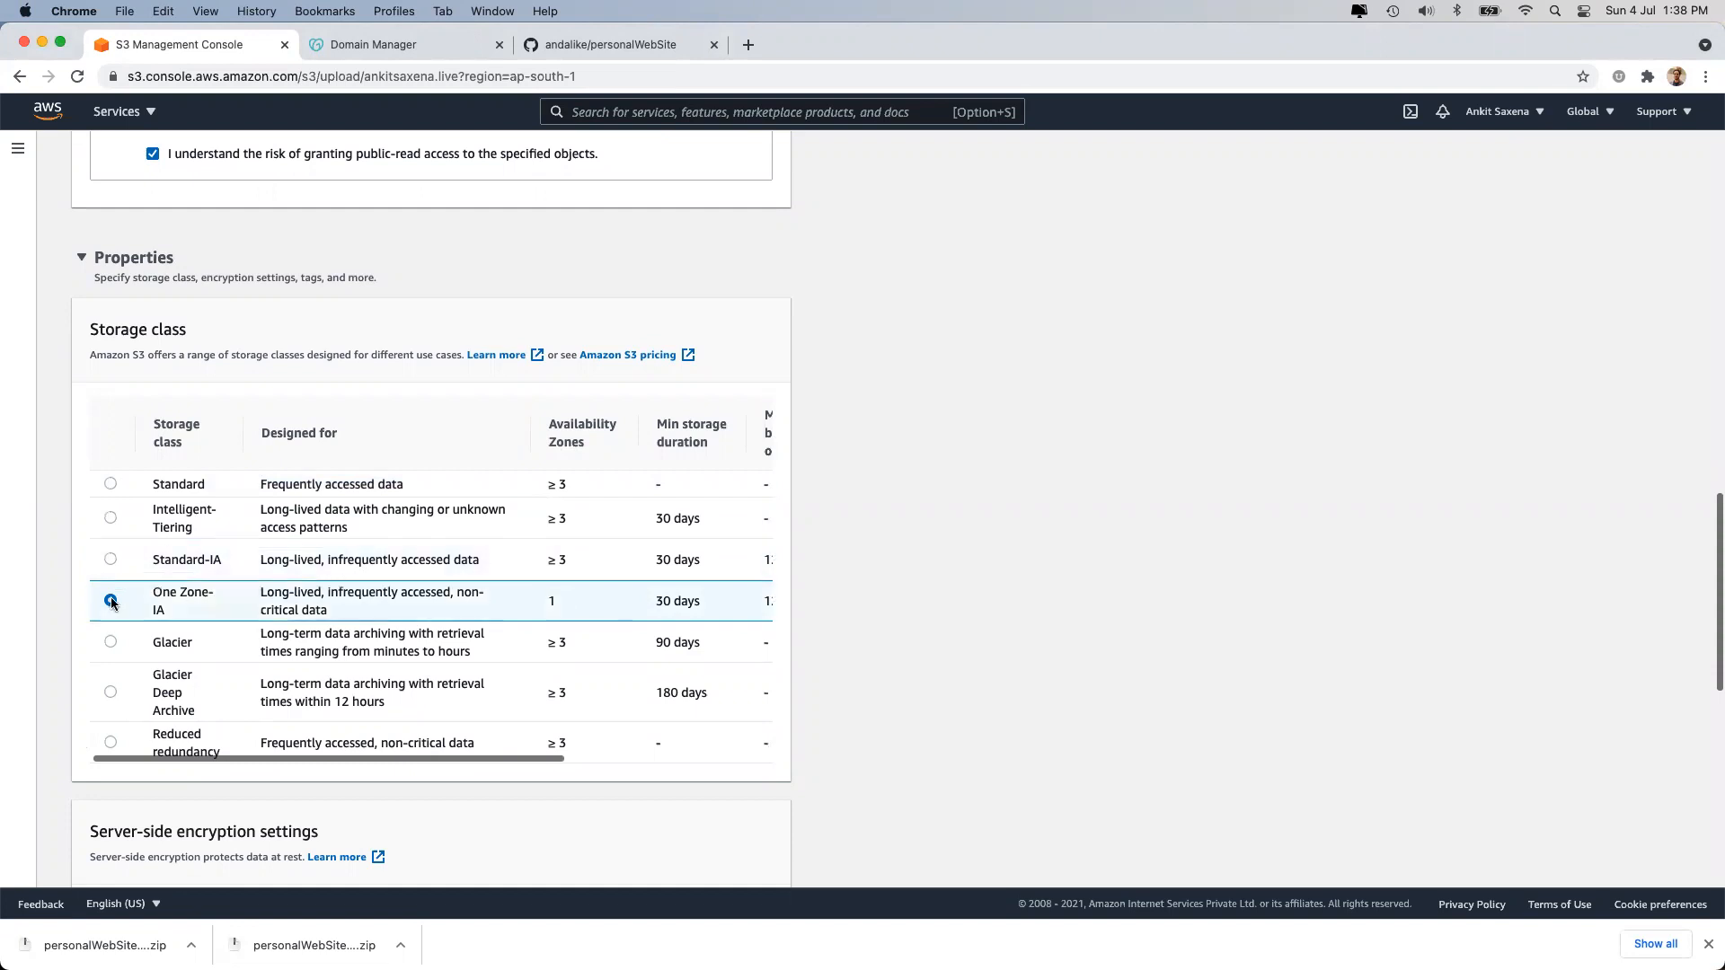
{"action": "left_click", "coordinate": [110, 643]}
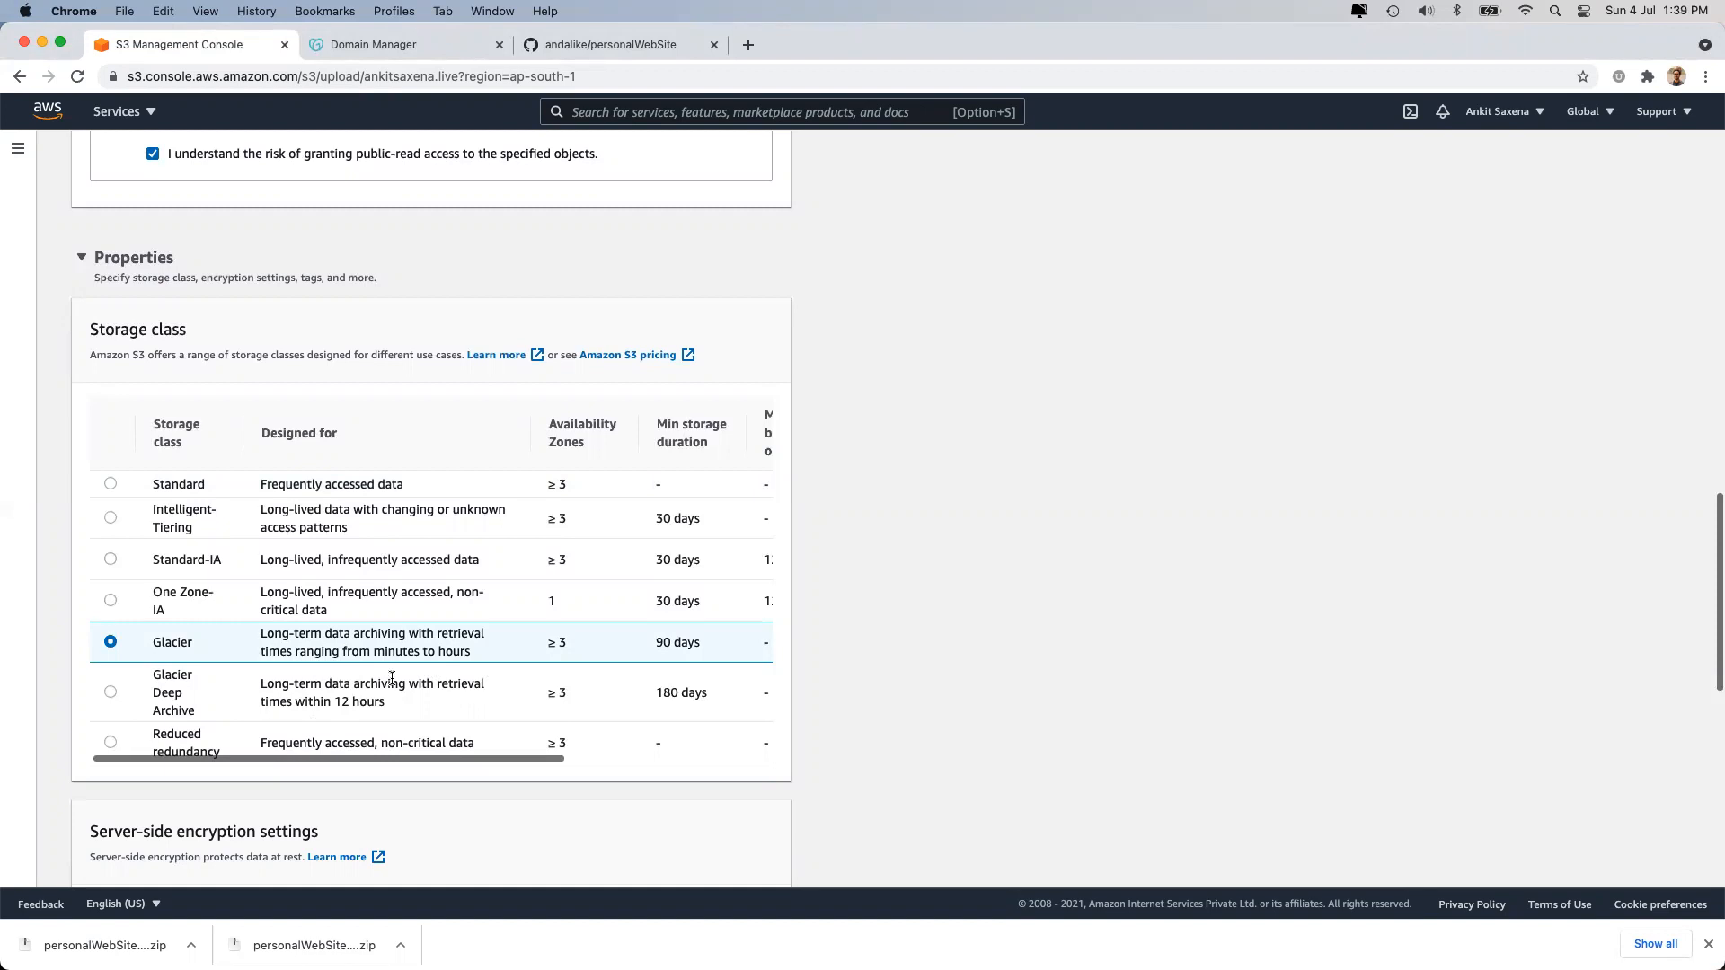
{"action": "left_click", "coordinate": [109, 691]}
{"action": "left_click", "coordinate": [110, 483]}
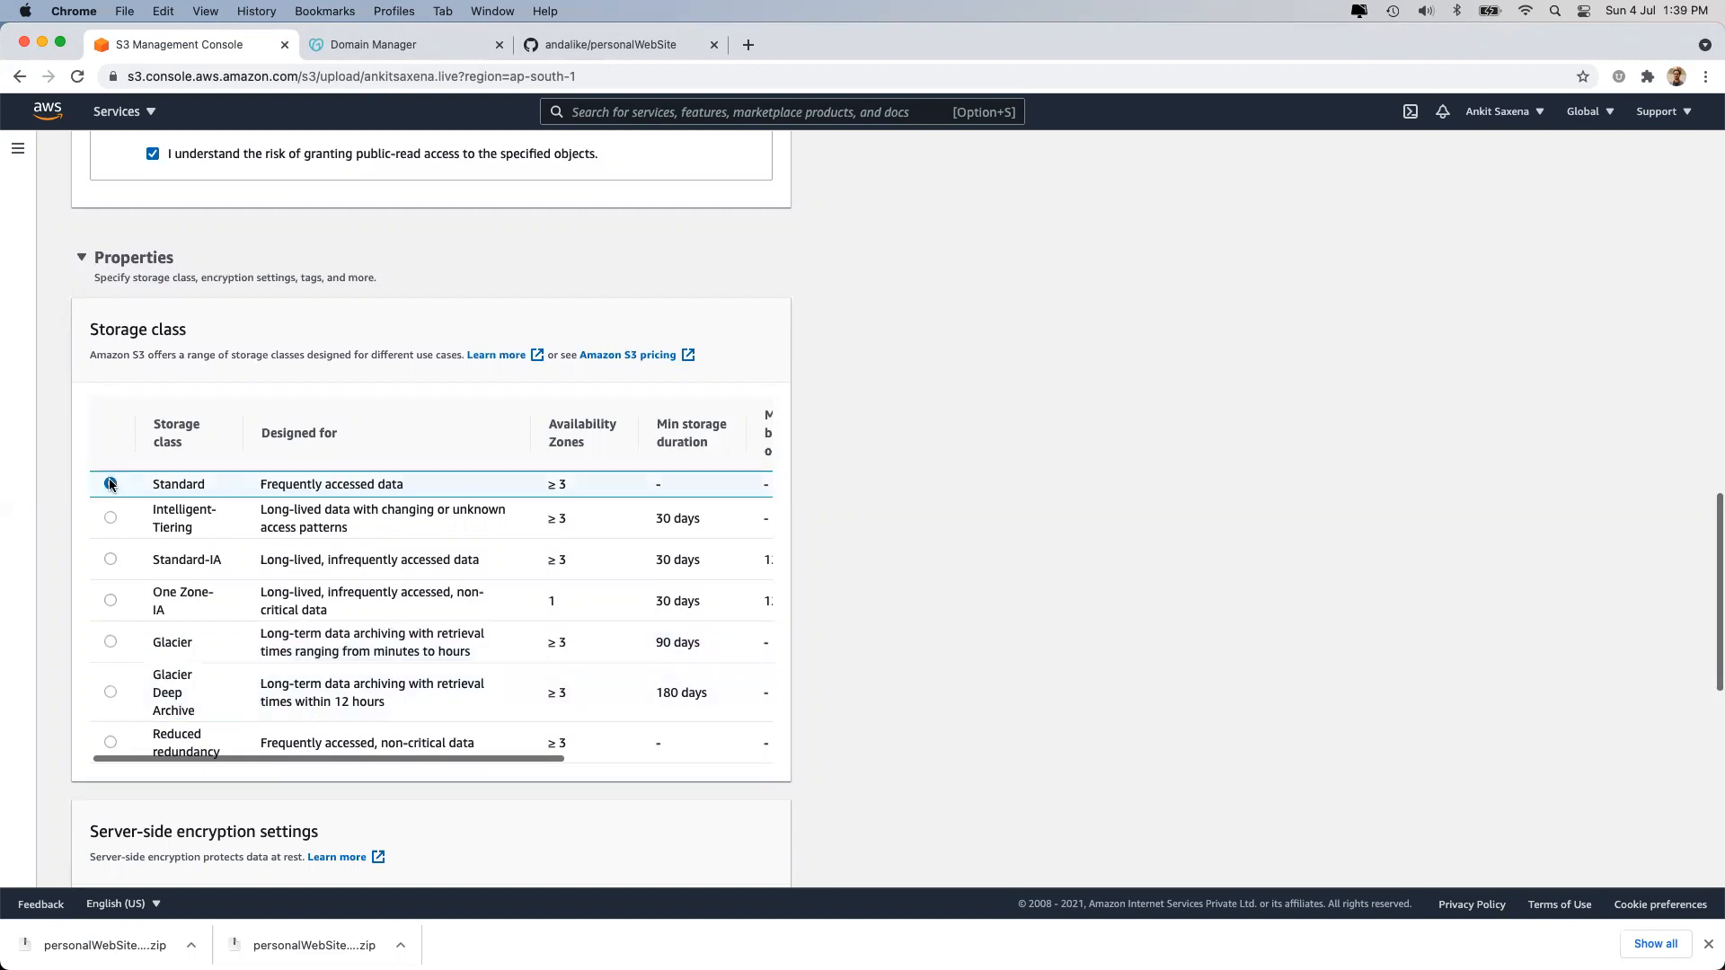
{"action": "scroll", "coordinate": [475, 553], "scroll_direction": "right", "scroll_amount": 5}
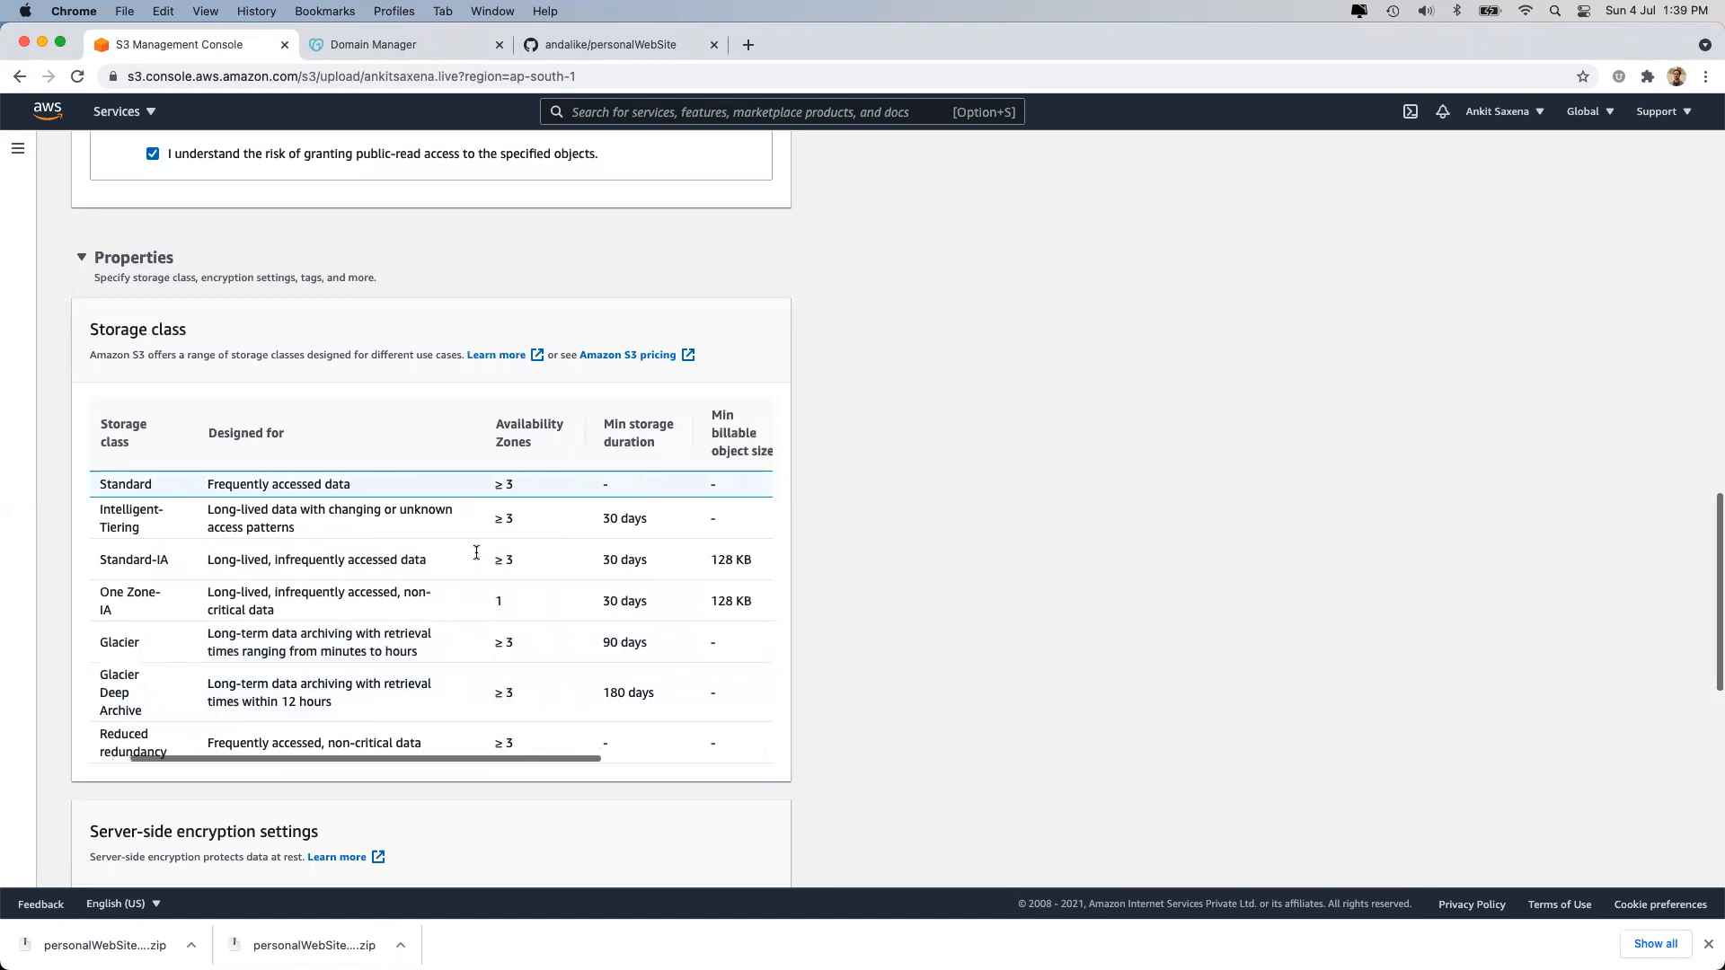
{"action": "scroll", "coordinate": [596, 582], "scroll_direction": "left", "scroll_amount": 5}
{"action": "triple_click", "coordinate": [300, 483]}
{"action": "left_click", "coordinate": [300, 481]}
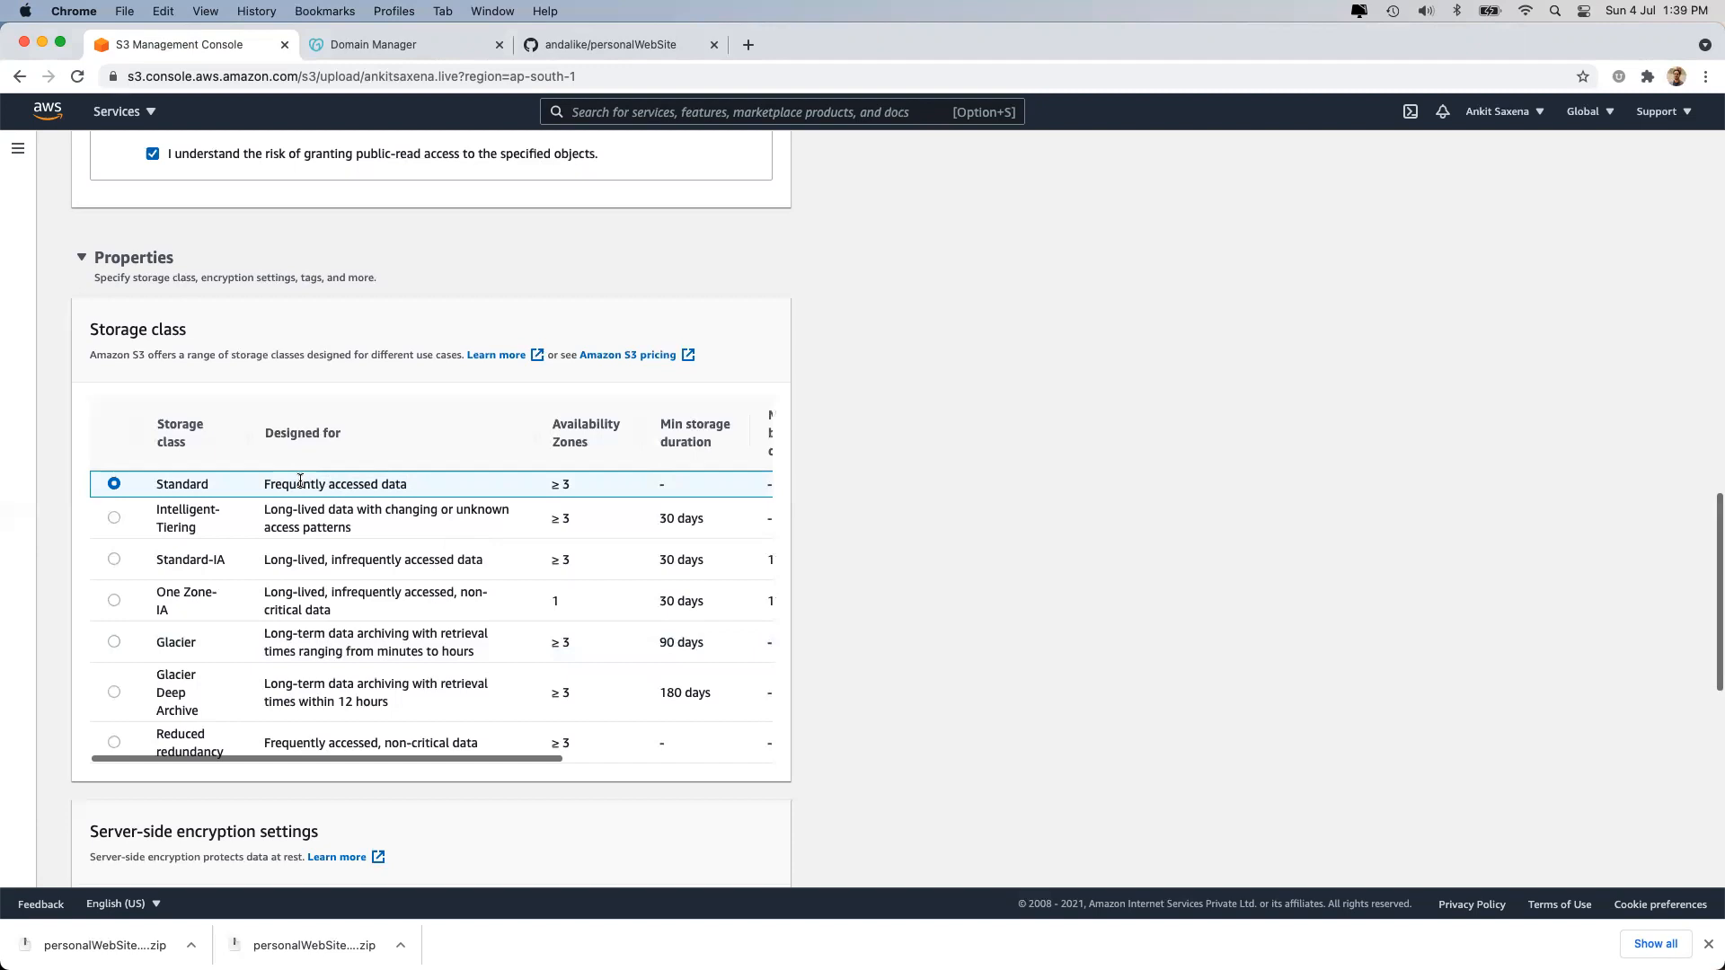
Keep server-side encryption on 'Do not specify an encryption key' and start the upload.
{"action": "scroll", "coordinate": [310, 519], "scroll_direction": "down", "scroll_amount": 3}
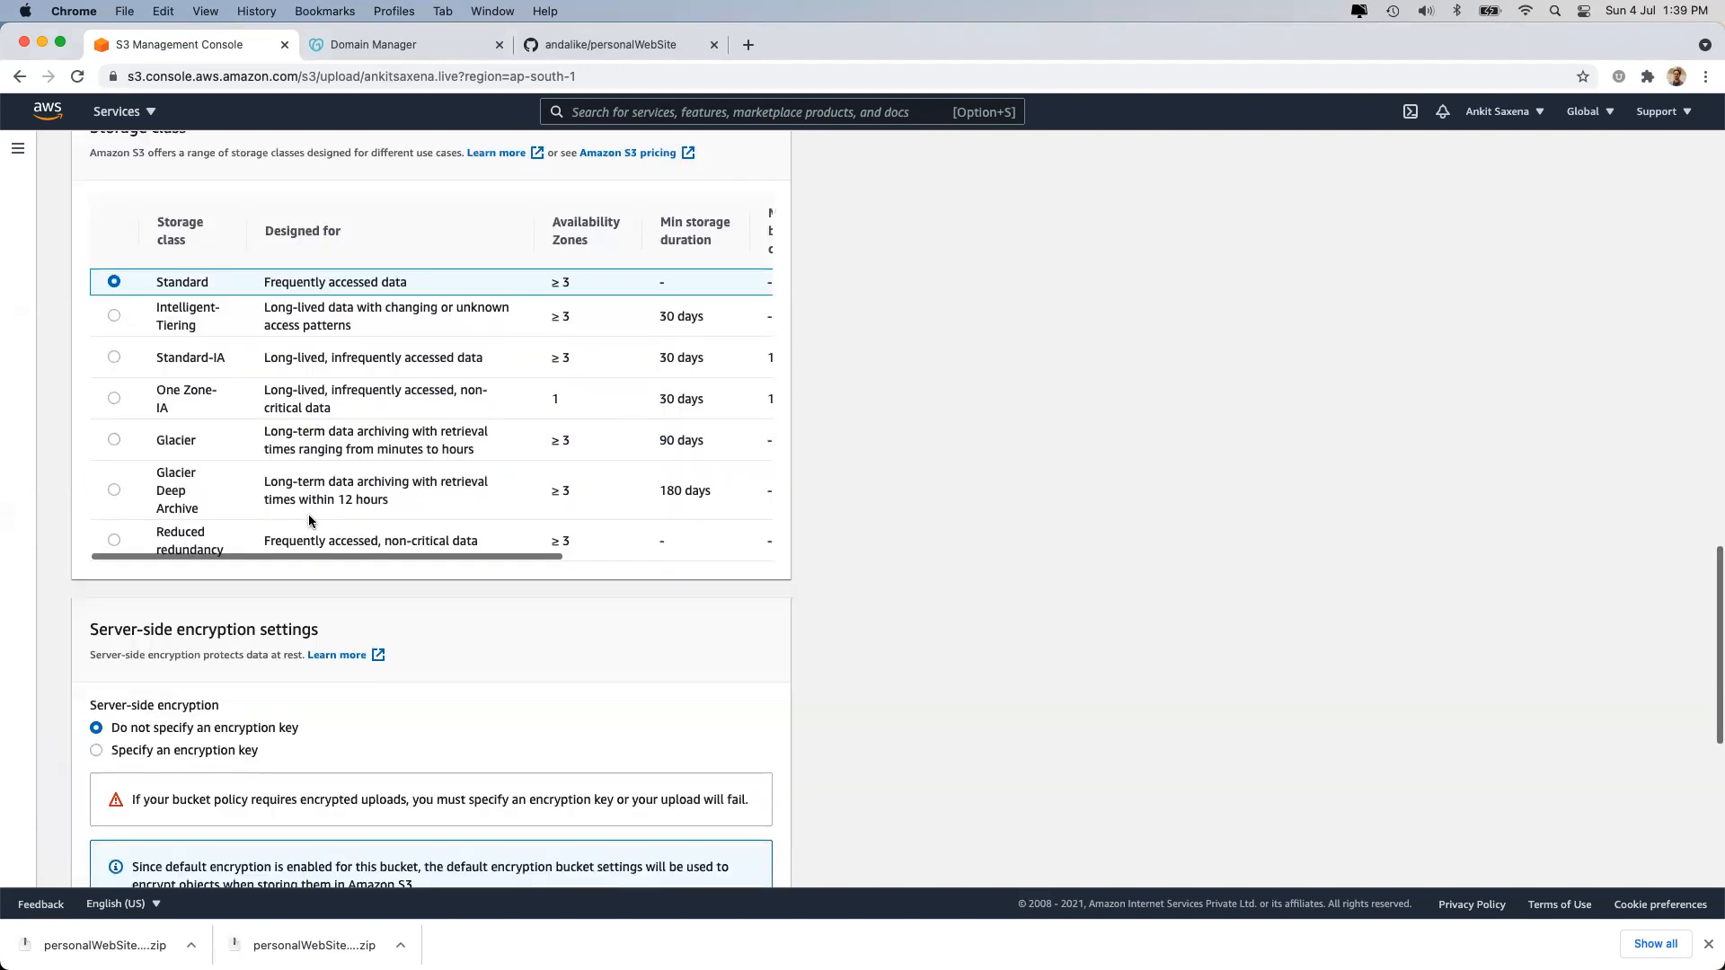
{"action": "scroll", "coordinate": [309, 520], "scroll_direction": "down", "scroll_amount": 3}
{"action": "scroll", "coordinate": [305, 517], "scroll_direction": "down", "scroll_amount": 1}
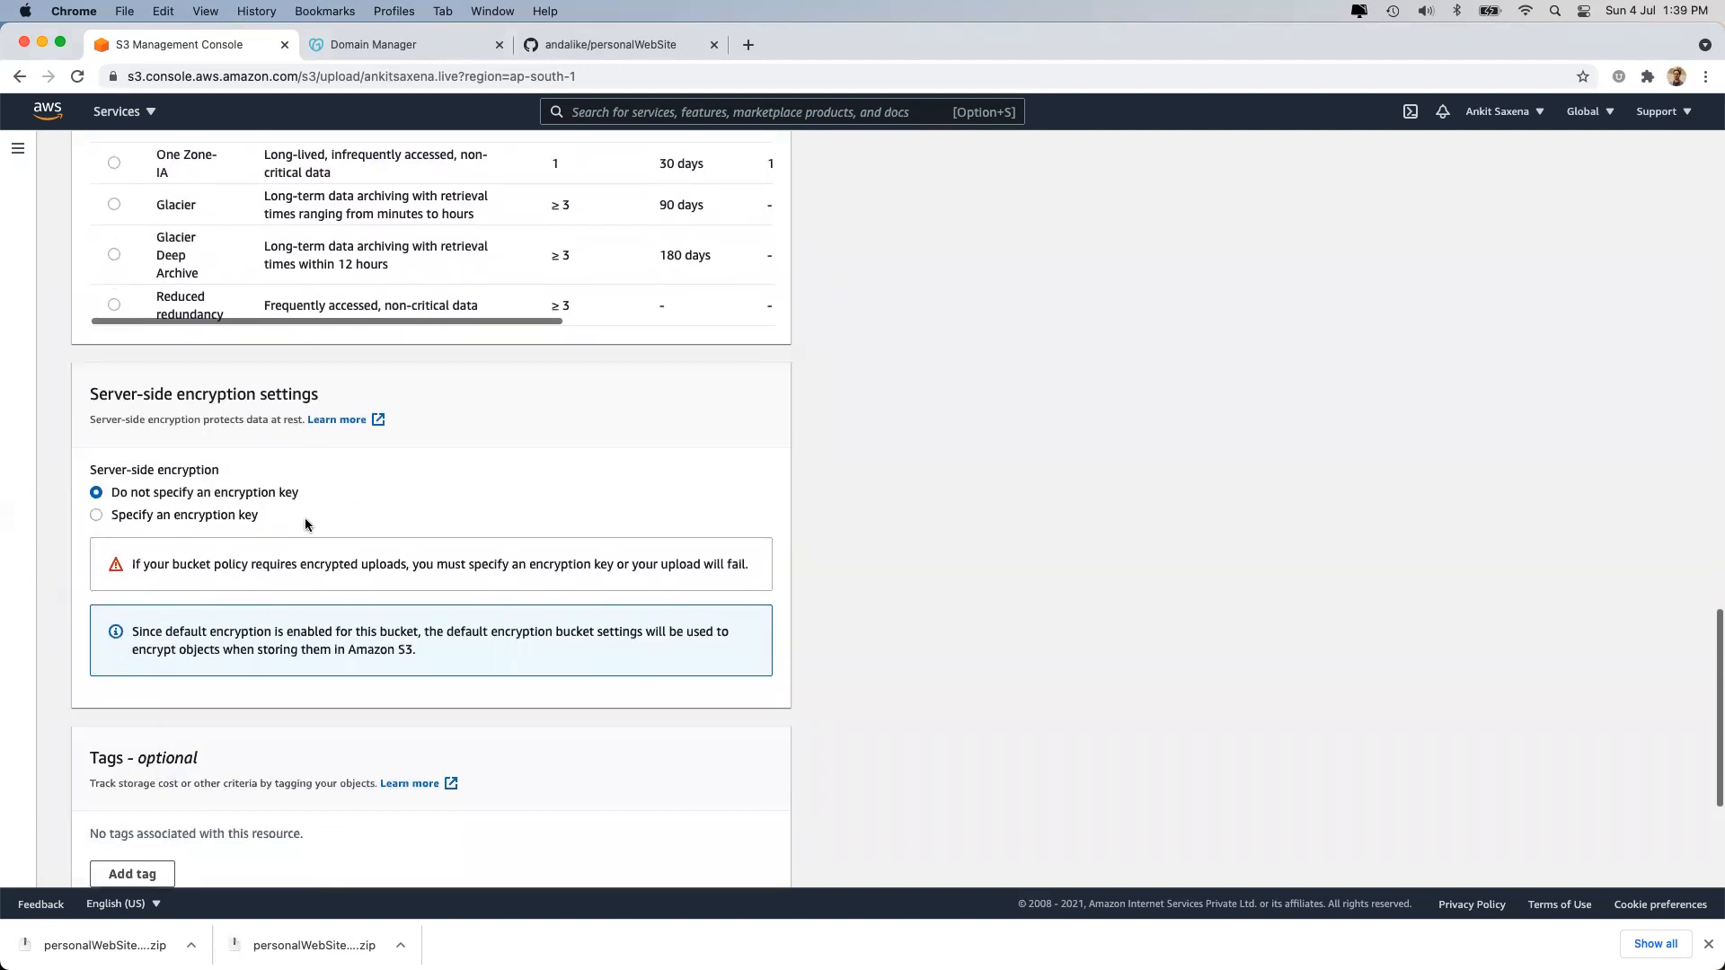
{"action": "left_click", "coordinate": [169, 518]}
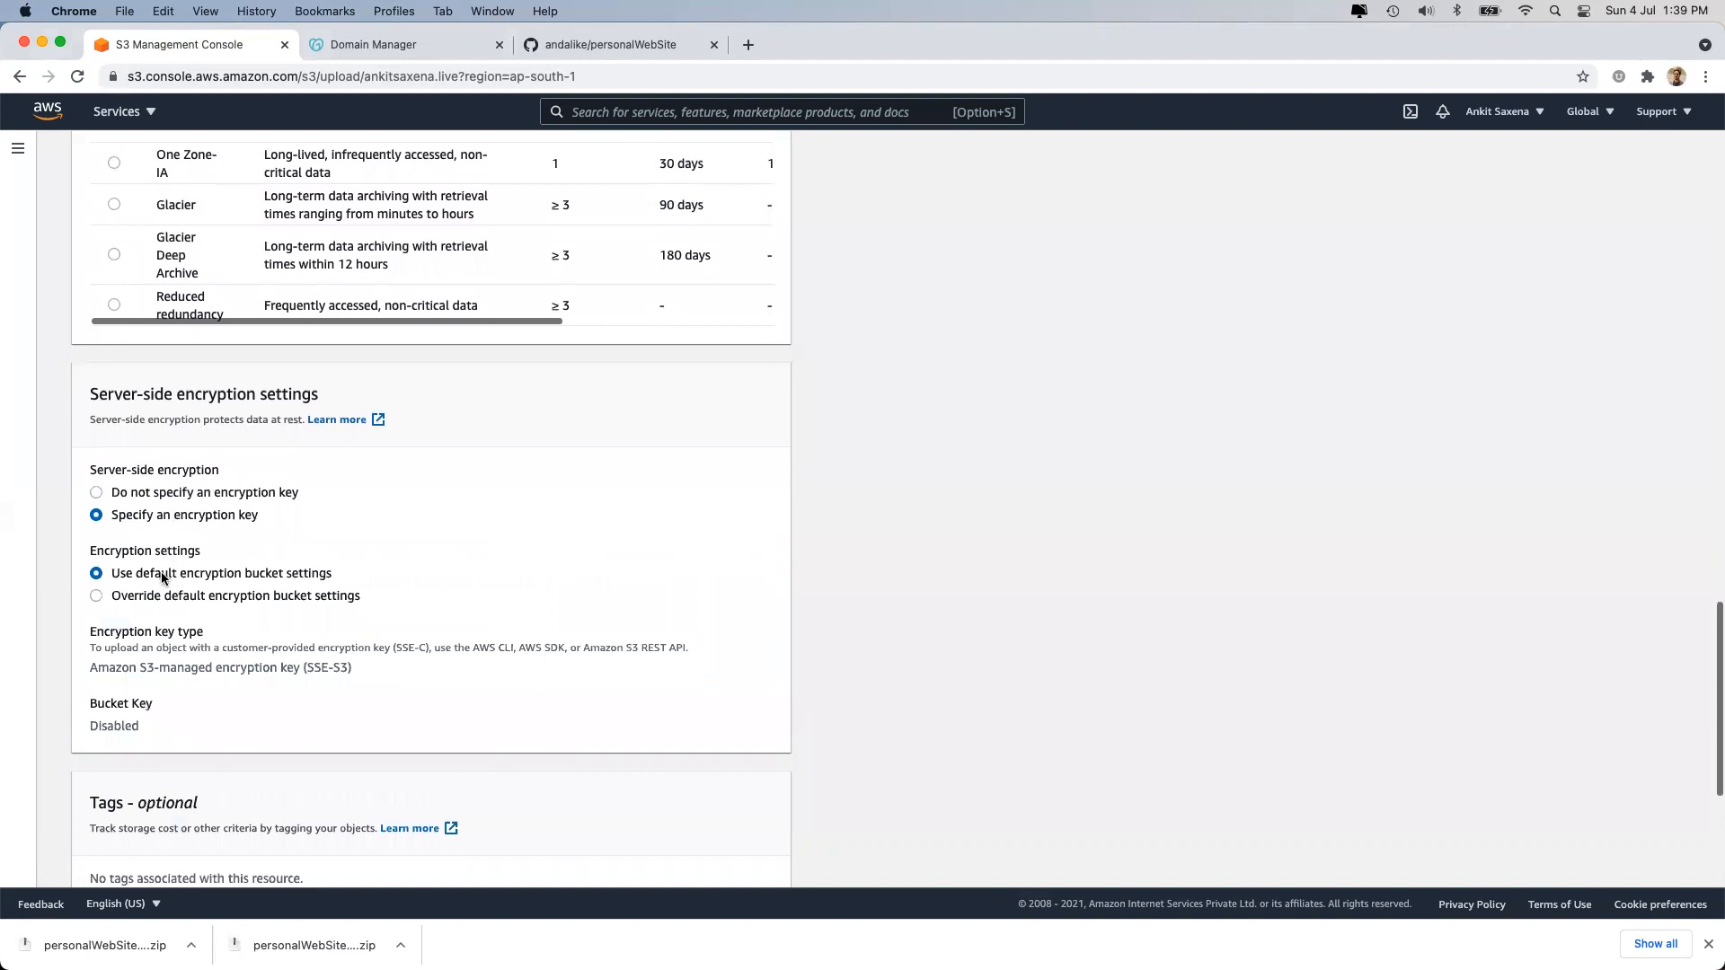
{"action": "left_click", "coordinate": [168, 495]}
{"action": "scroll", "coordinate": [399, 549], "scroll_direction": "down", "scroll_amount": 4}
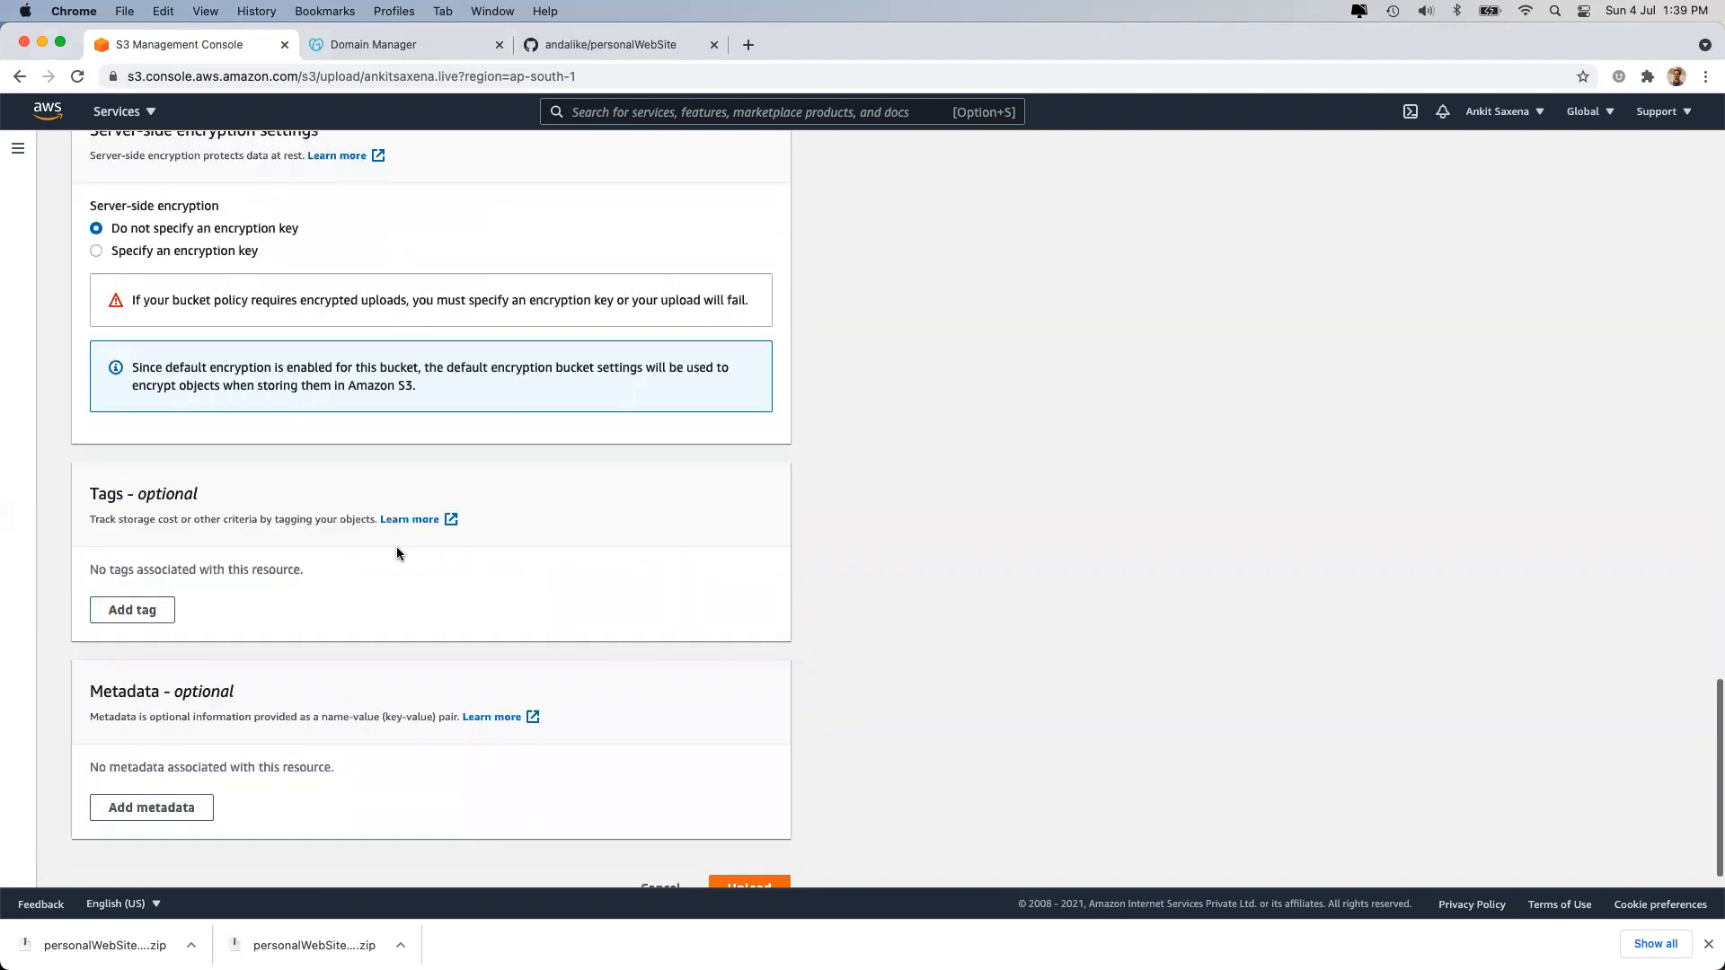
{"action": "scroll", "coordinate": [396, 547], "scroll_direction": "down", "scroll_amount": 1}
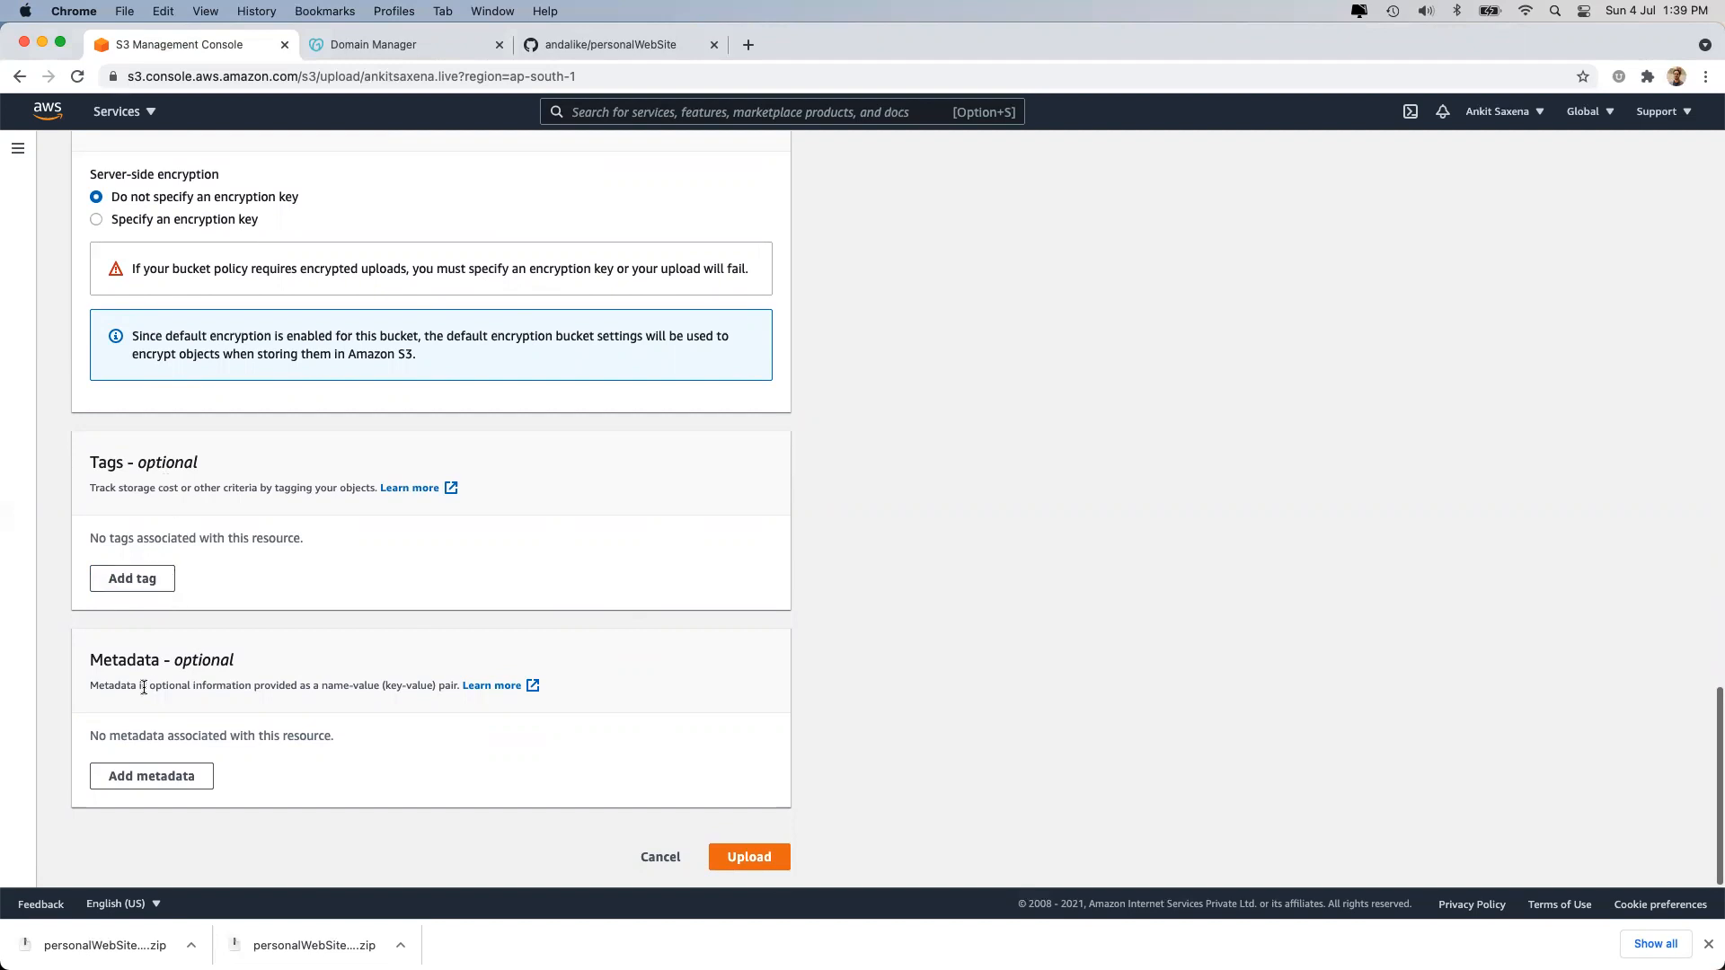
{"action": "left_click", "coordinate": [750, 858]}
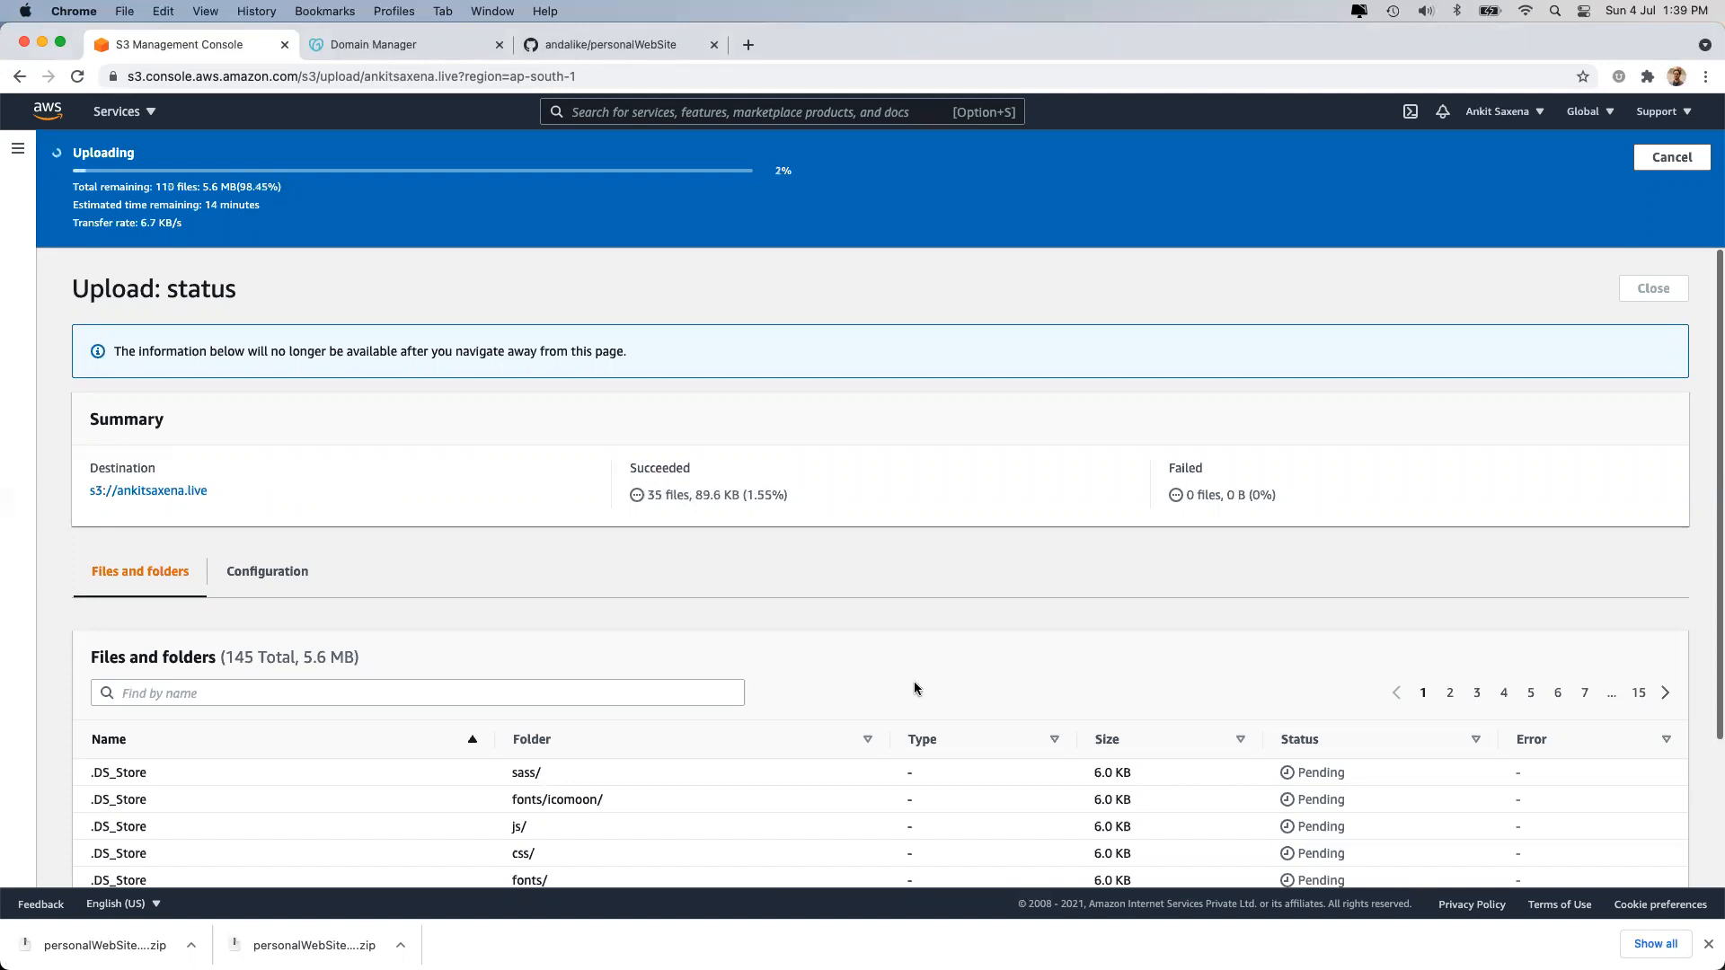
Page through the uploading file list and check the succeeded and failed file counts.
{"action": "scroll", "coordinate": [915, 688], "scroll_direction": "down", "scroll_amount": 4}
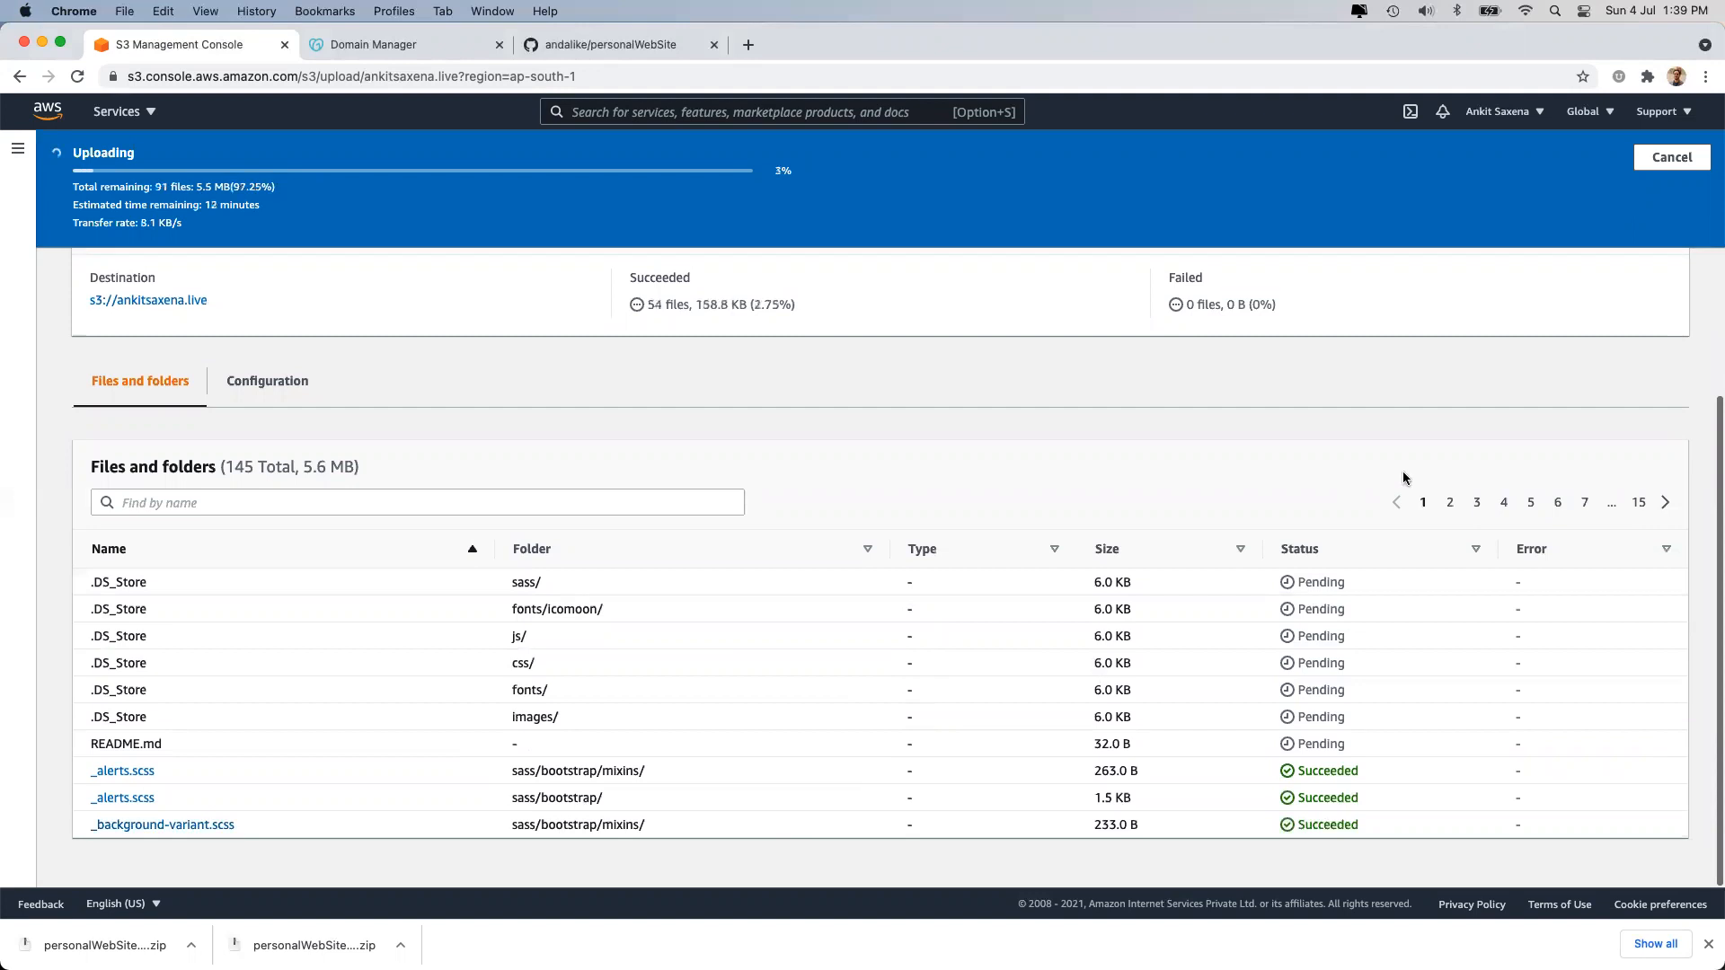
{"action": "left_click", "coordinate": [1448, 505]}
{"action": "left_click", "coordinate": [1477, 504]}
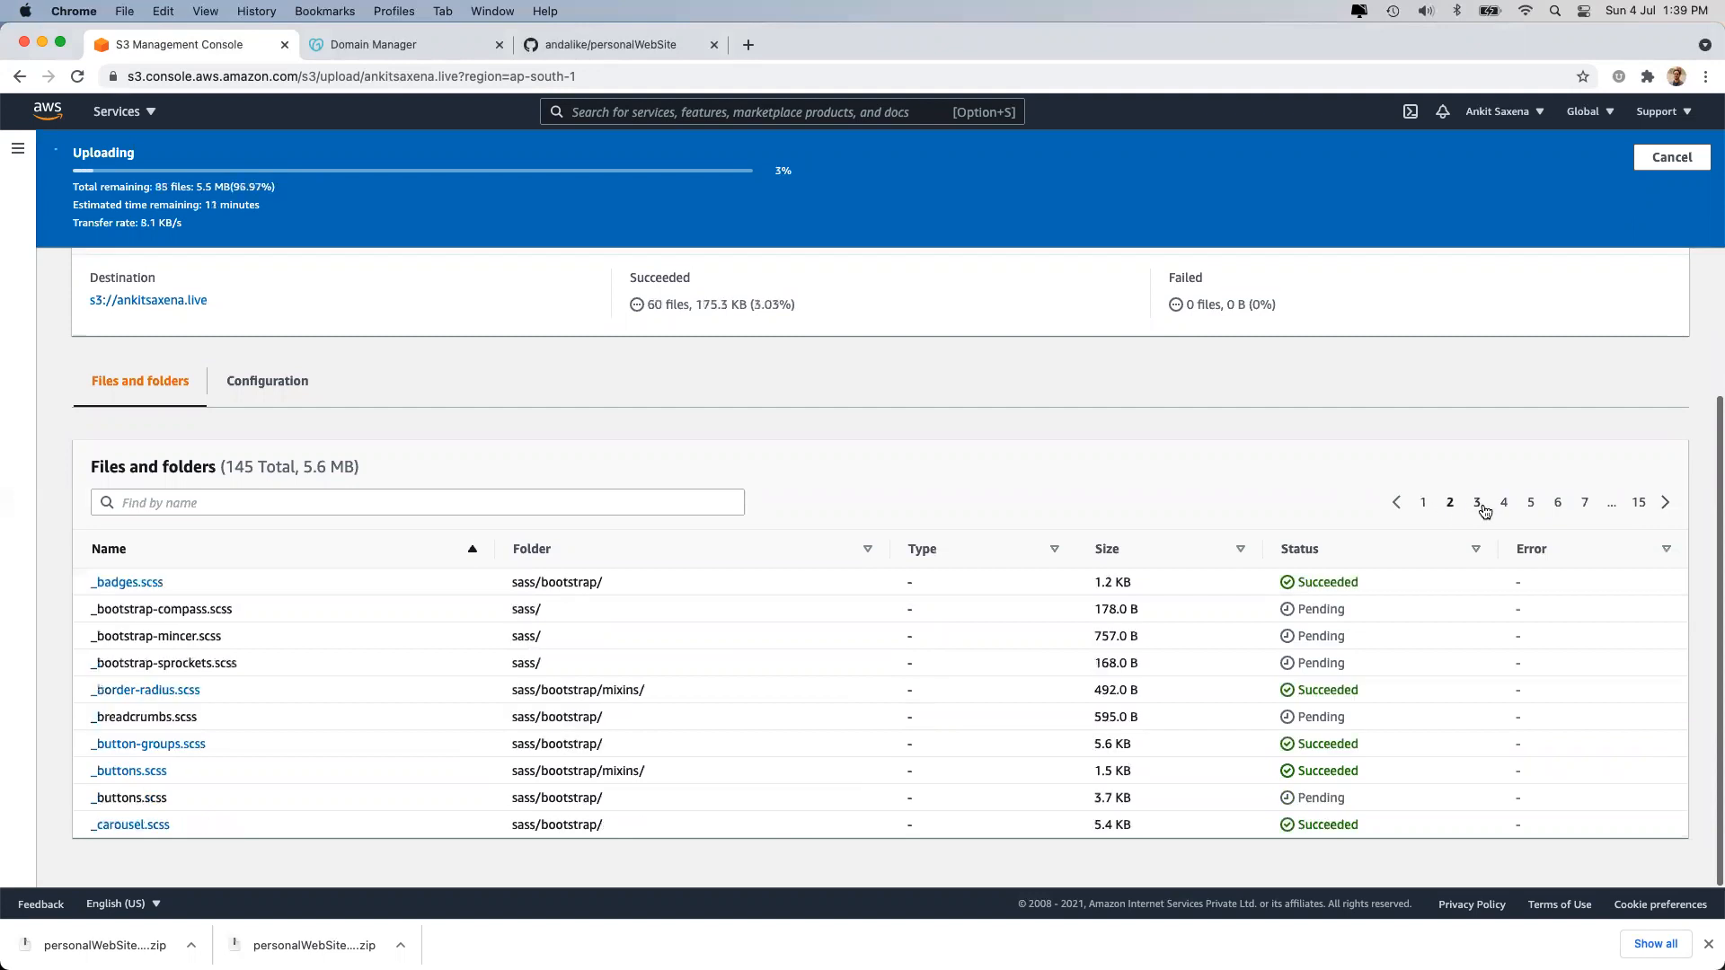
{"action": "left_click", "coordinate": [1508, 507]}
{"action": "left_click", "coordinate": [1530, 506]}
{"action": "left_click", "coordinate": [1559, 508]}
{"action": "left_click", "coordinate": [1583, 505]}
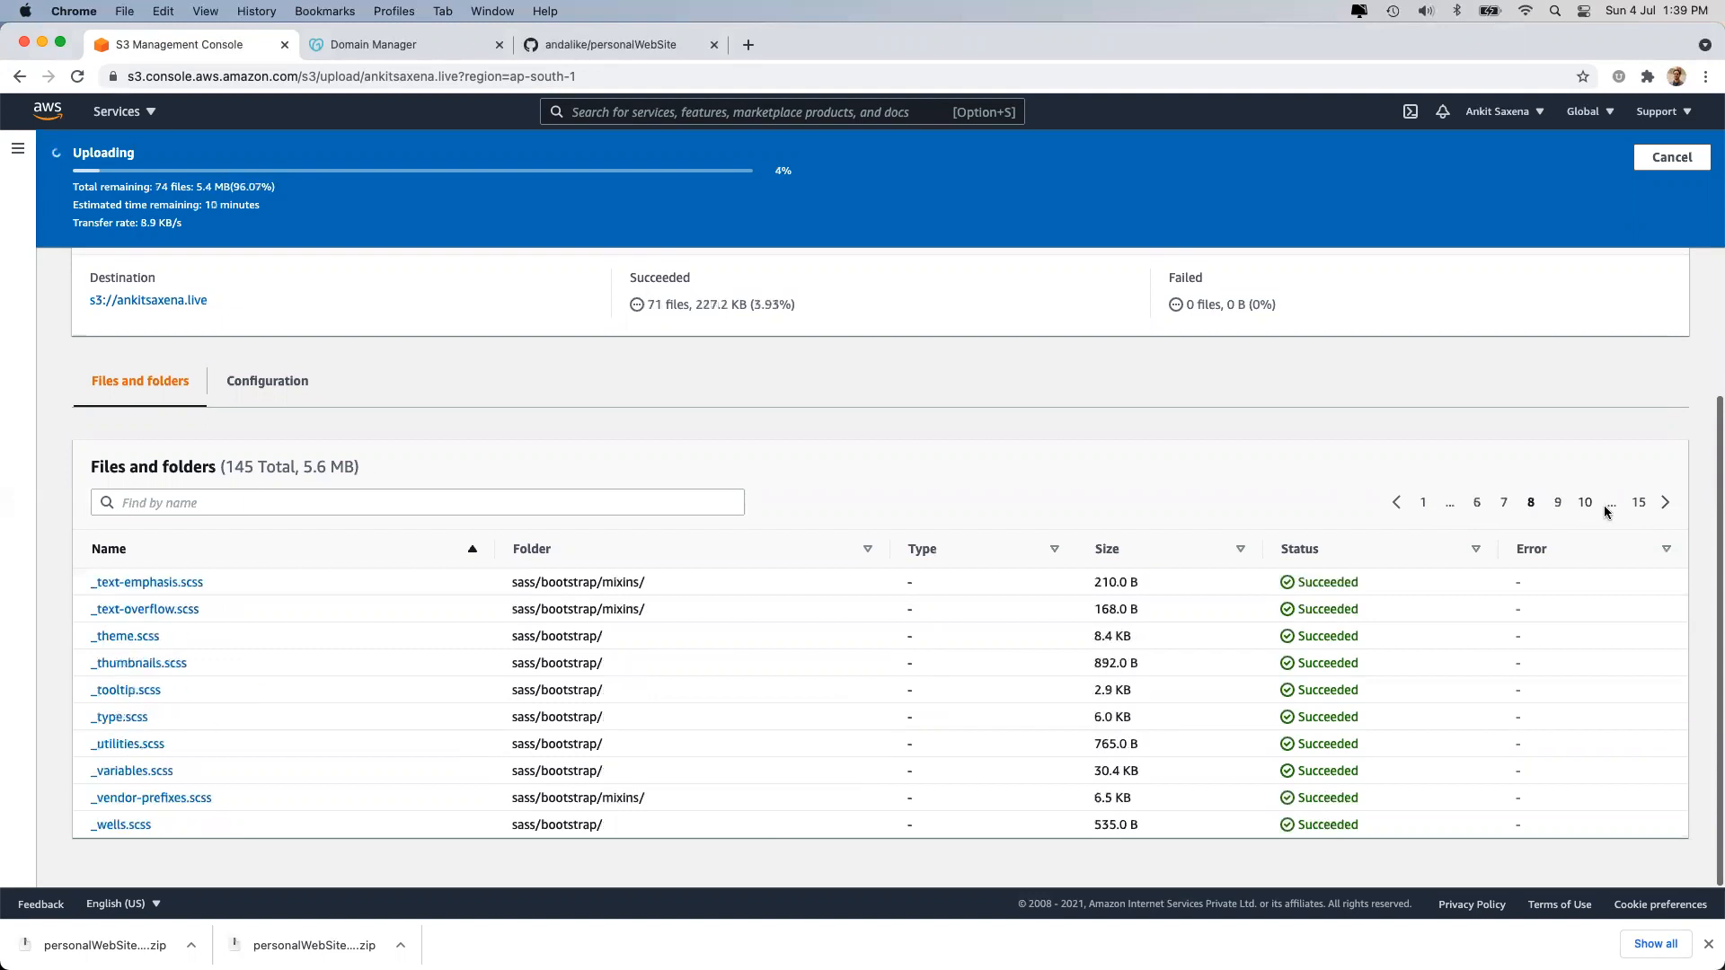
{"action": "left_click", "coordinate": [1583, 504]}
{"action": "left_click", "coordinate": [1583, 504]}
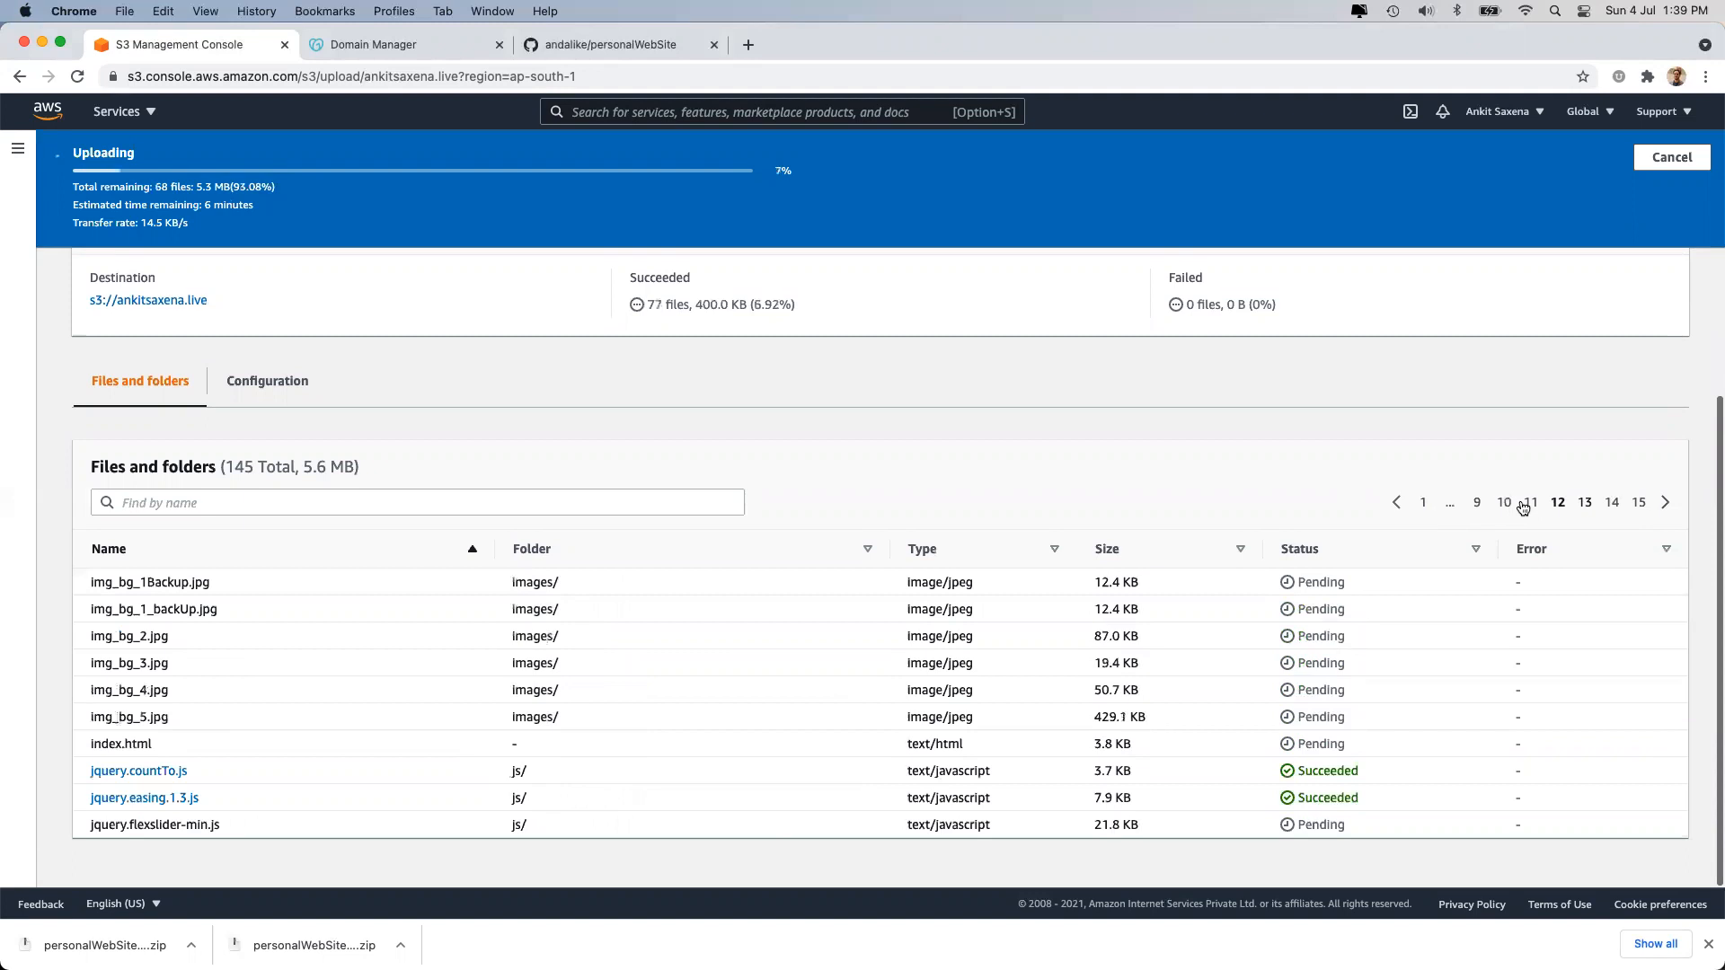
{"action": "left_click", "coordinate": [1427, 505]}
{"action": "scroll", "coordinate": [1144, 566], "scroll_direction": "up", "scroll_amount": 3}
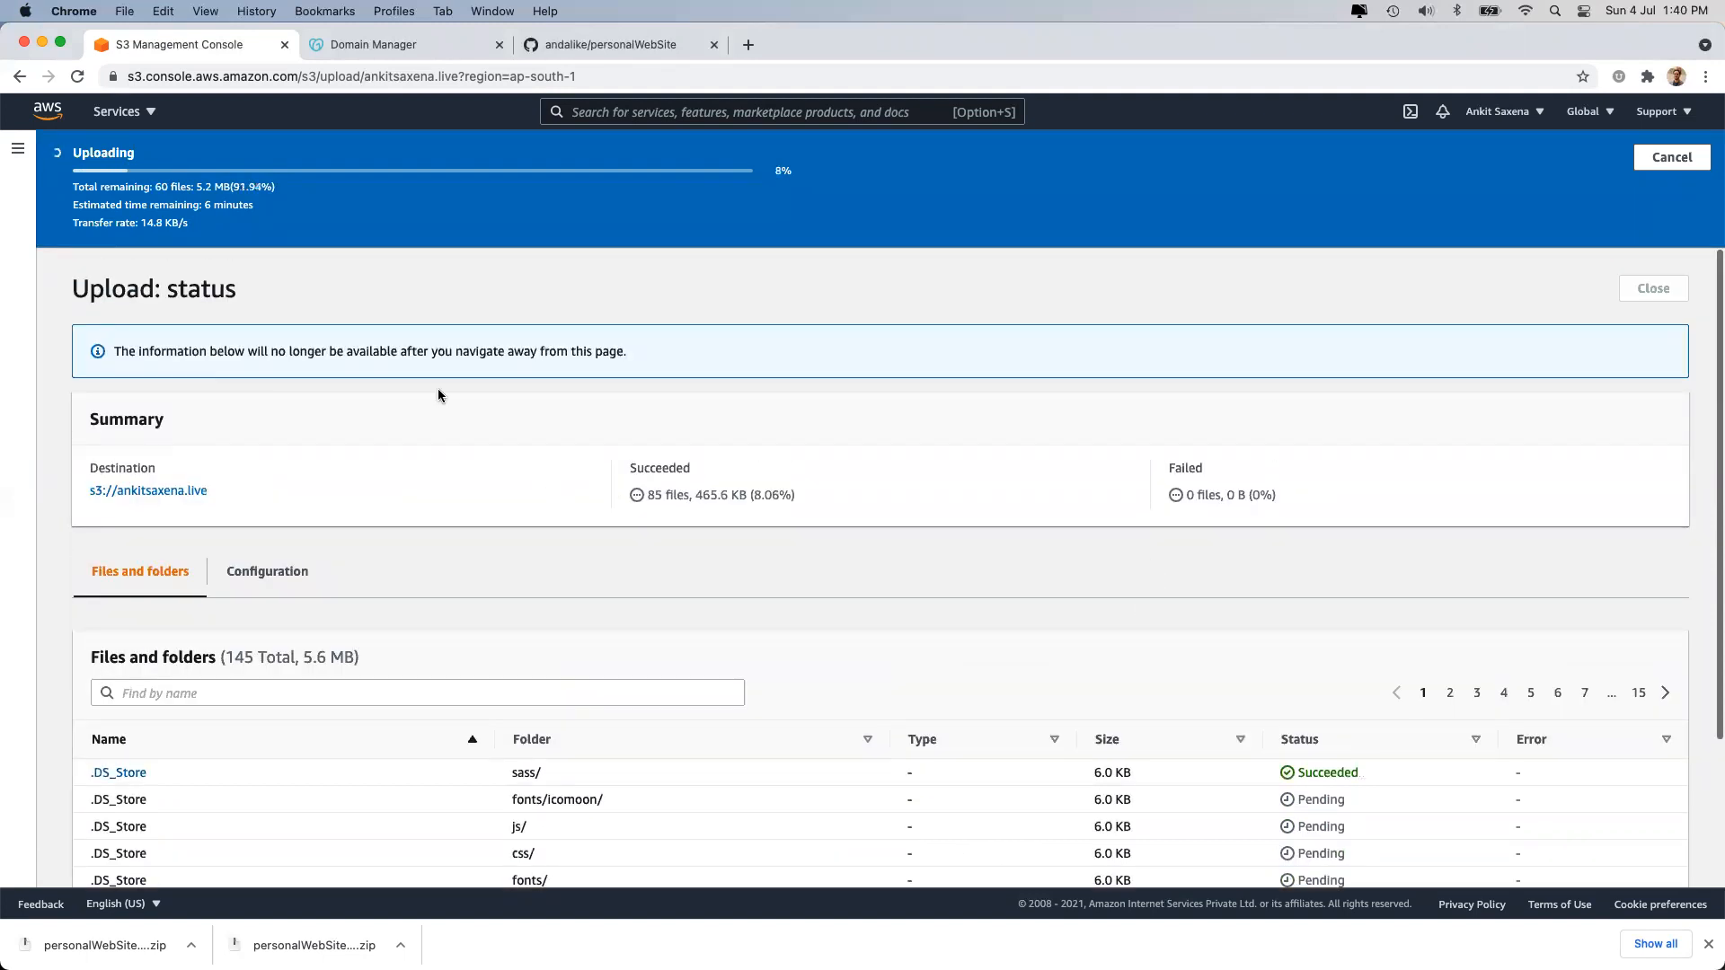
{"action": "left_click_drag", "start_coordinate": [643, 495], "coordinate": [822, 489]}
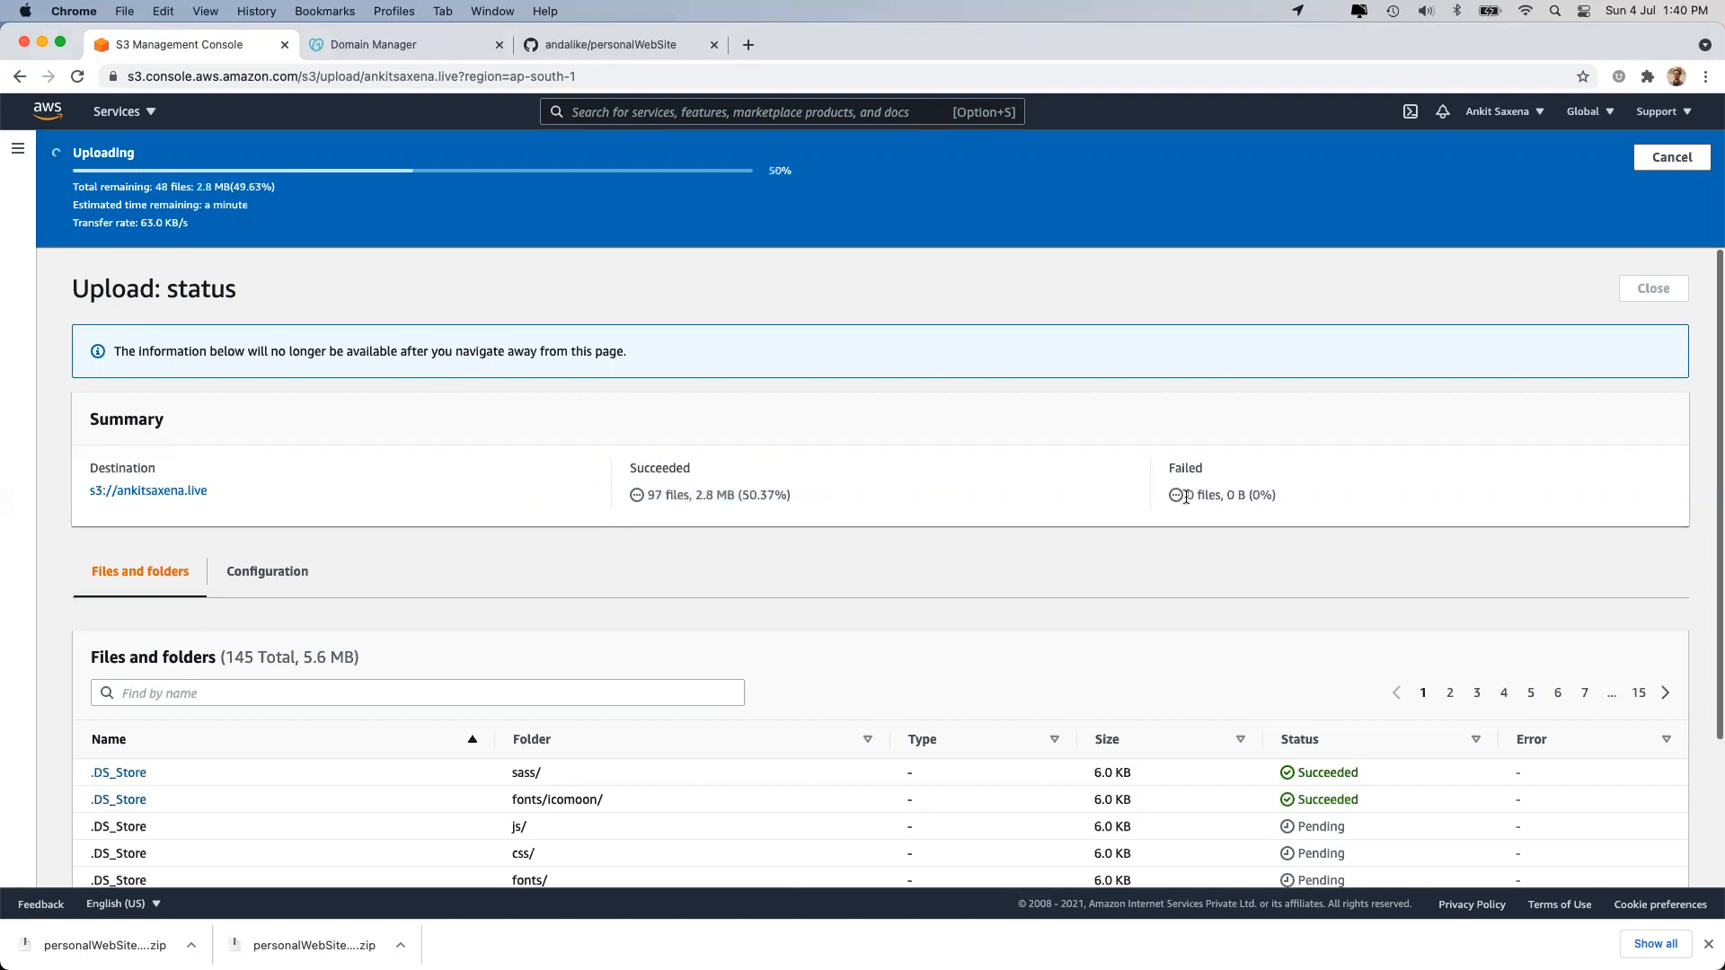
{"action": "left_click_drag", "start_coordinate": [1186, 495], "coordinate": [1261, 497]}
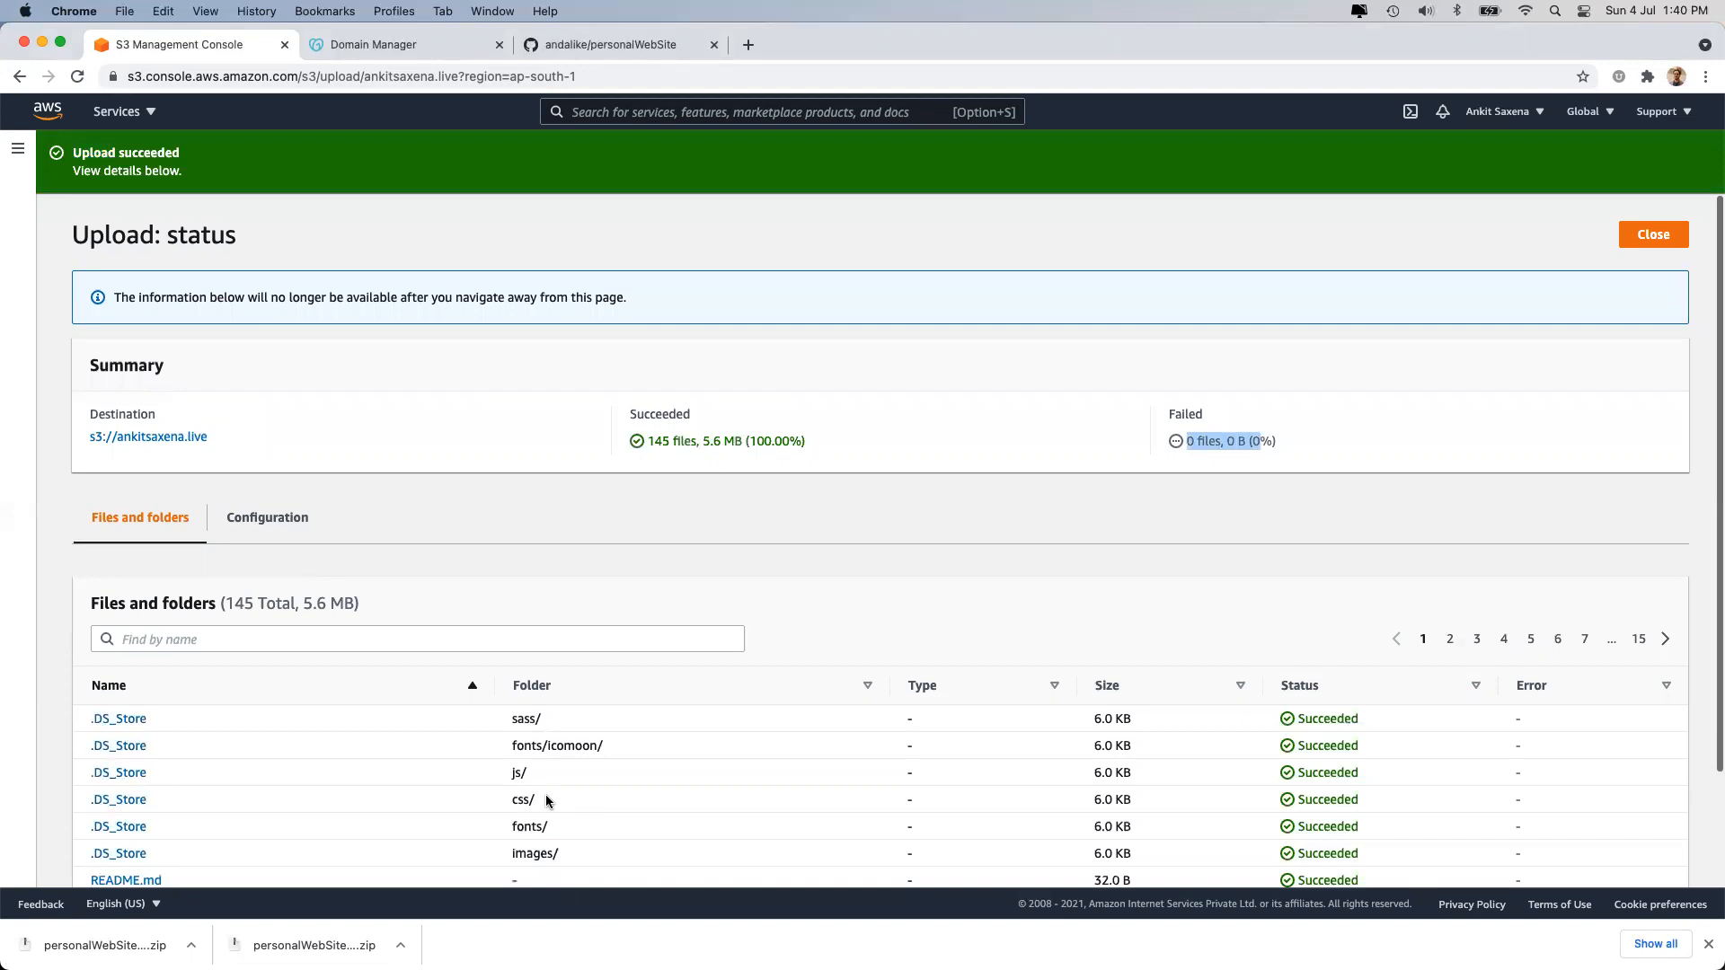
Review the upload summary's succeeded totals, including the 5.6 MB (100.00%) figure.
{"action": "scroll", "coordinate": [586, 537], "scroll_direction": "down", "scroll_amount": 1}
{"action": "scroll", "coordinate": [733, 481], "scroll_direction": "up", "scroll_amount": 1}
{"action": "left_click", "coordinate": [694, 468]}
{"action": "triple_click", "coordinate": [769, 440]}
{"action": "left_click", "coordinate": [753, 441]}
{"action": "left_click_drag", "start_coordinate": [702, 440], "coordinate": [806, 441]}
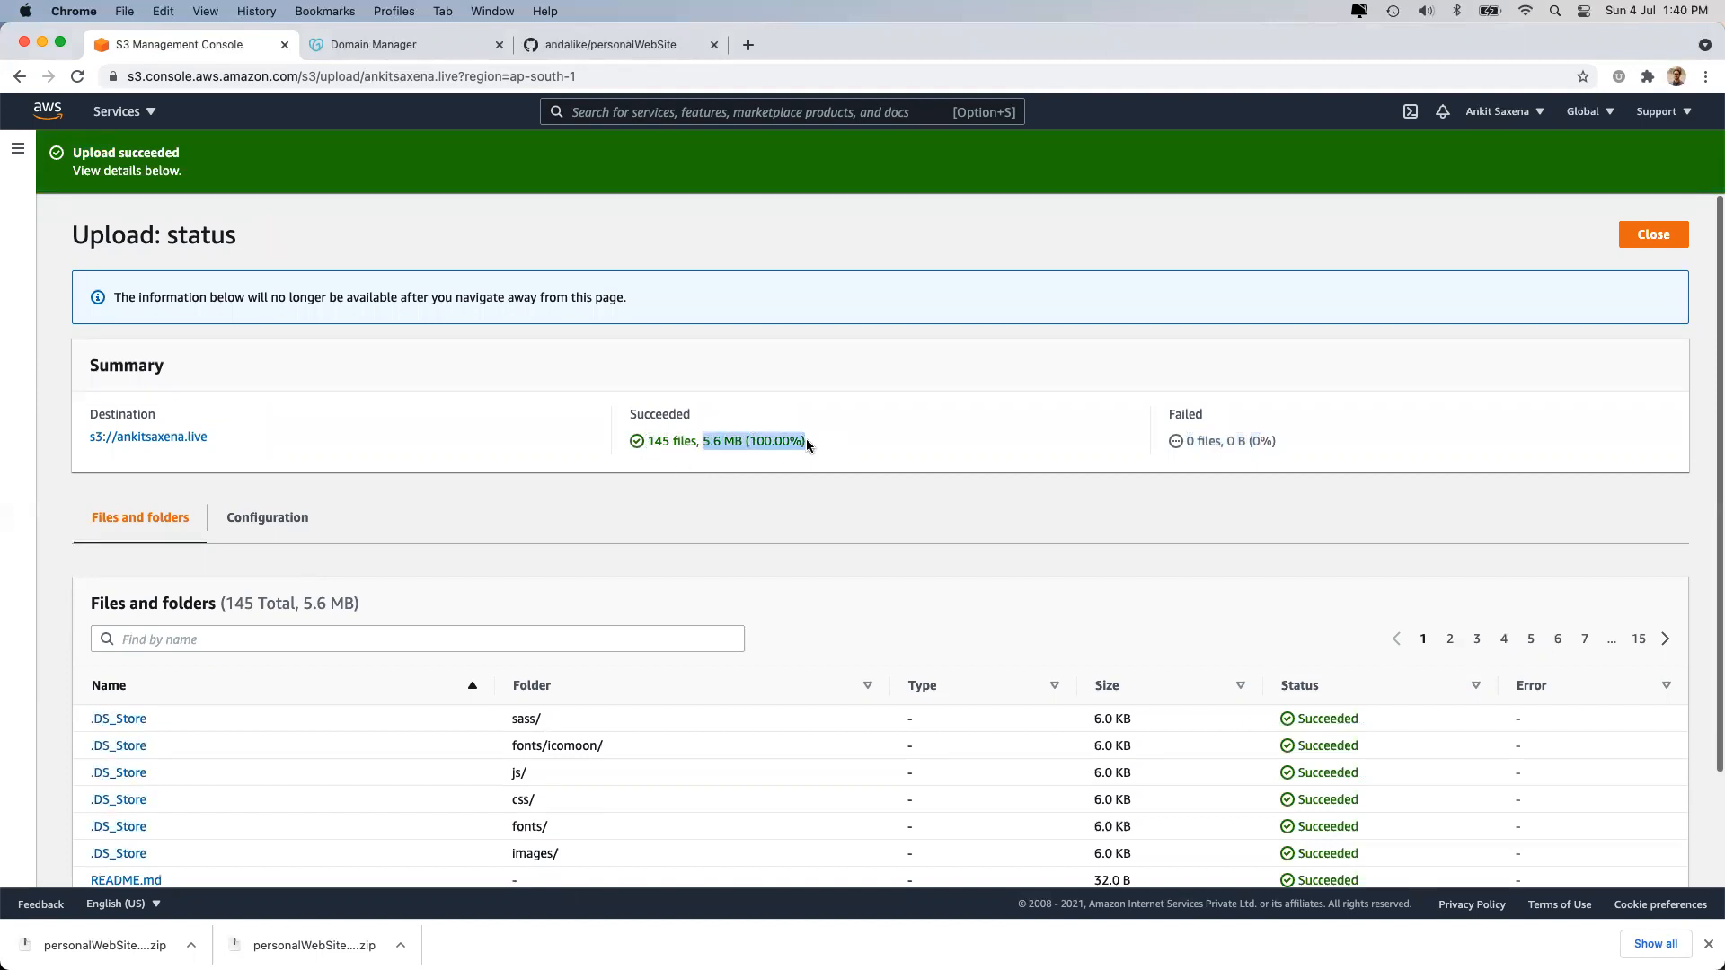
{"action": "left_click", "coordinate": [806, 440]}
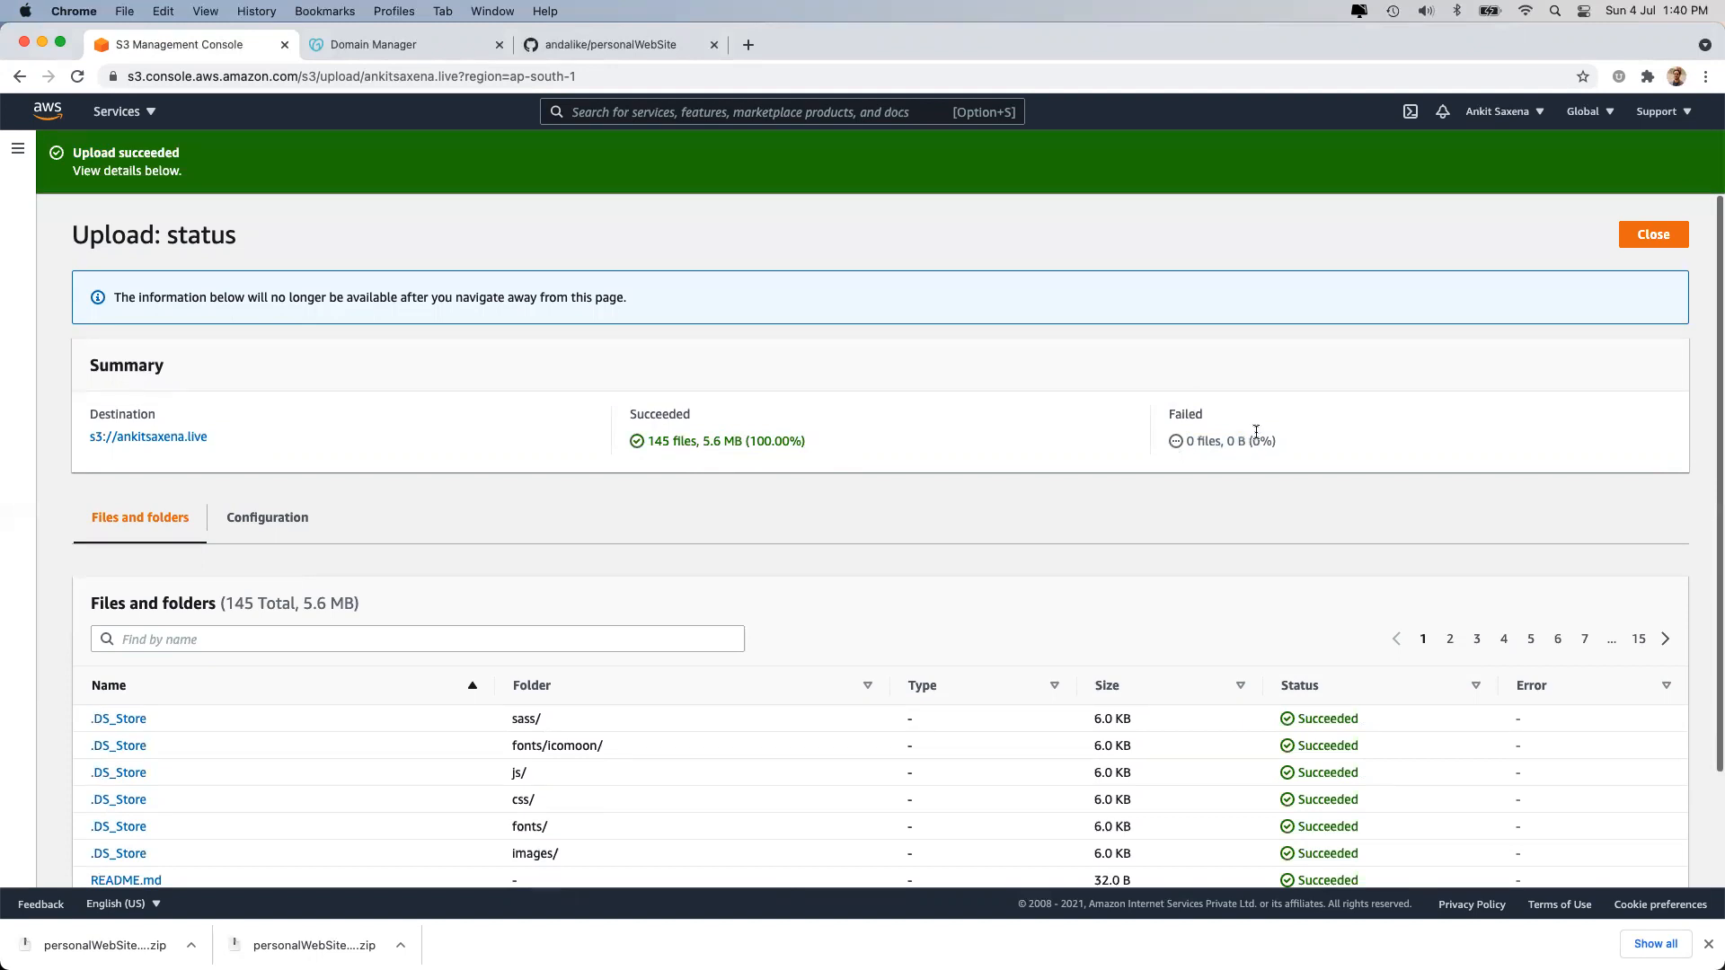
Page through the uploaded files, then close the status page to return to the bucket.
{"action": "scroll", "coordinate": [1091, 620], "scroll_direction": "down", "scroll_amount": 2}
{"action": "left_click", "coordinate": [1449, 501]}
{"action": "left_click", "coordinate": [1476, 501]}
{"action": "left_click", "coordinate": [1503, 502]}
{"action": "left_click", "coordinate": [1533, 504]}
{"action": "left_click", "coordinate": [1558, 504]}
{"action": "left_click", "coordinate": [1585, 503]}
{"action": "scroll", "coordinate": [1294, 633], "scroll_direction": "up", "scroll_amount": 2}
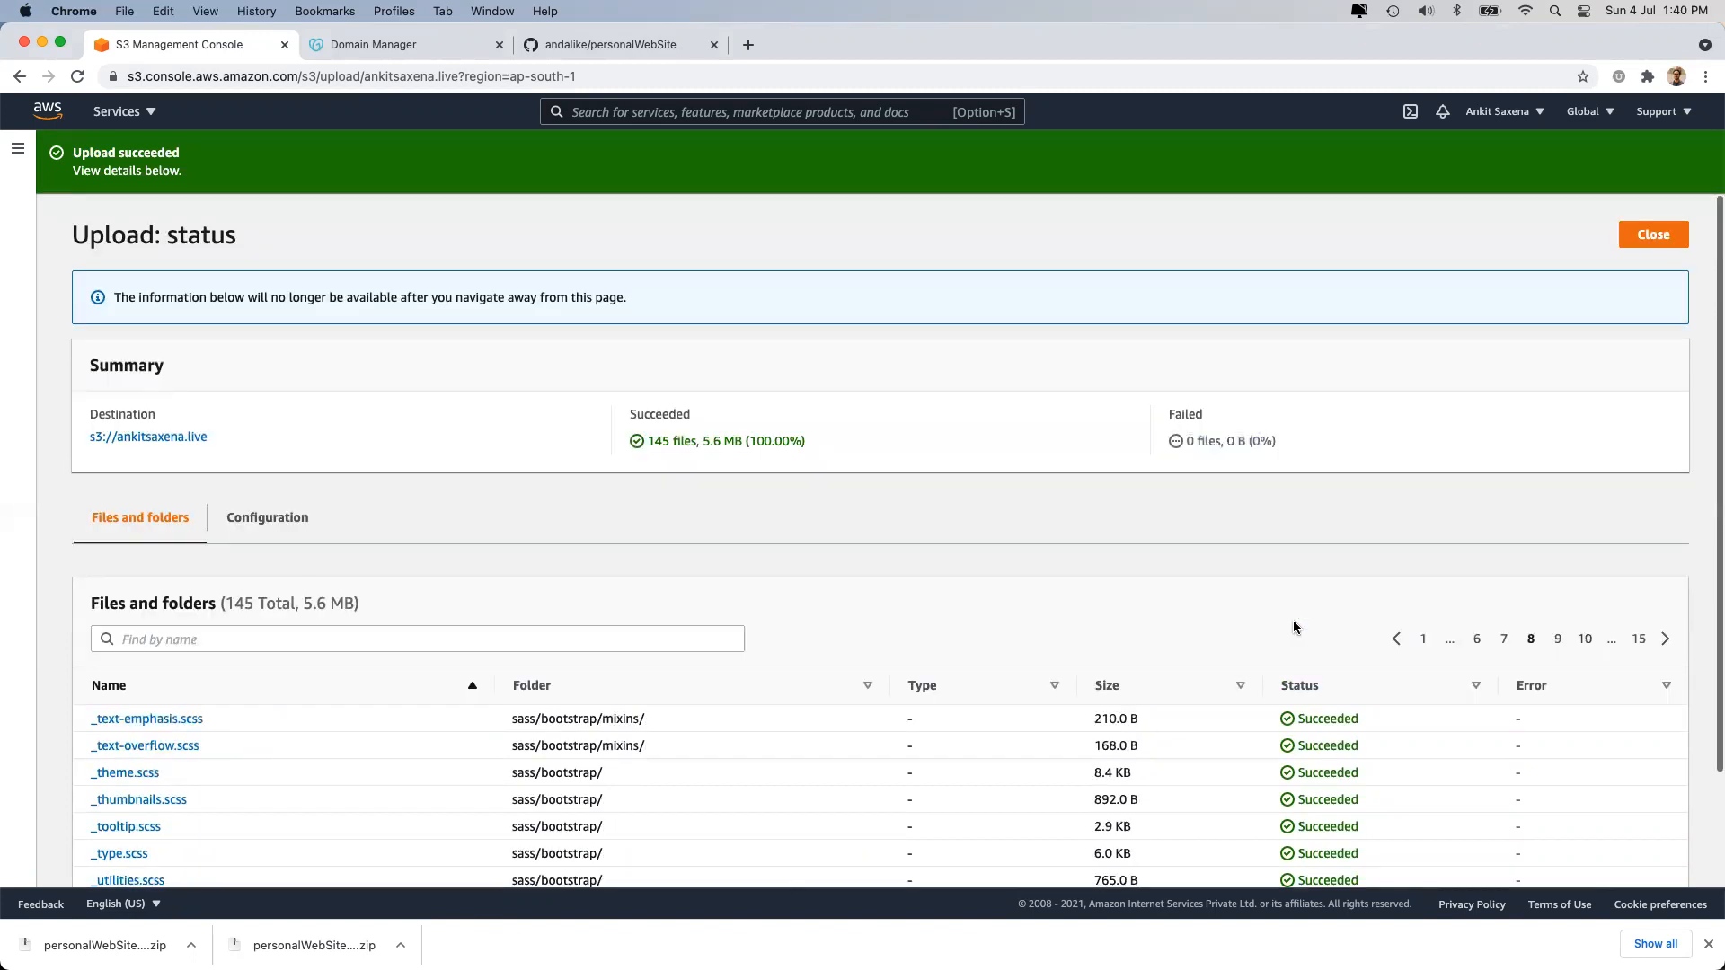
{"action": "left_click", "coordinate": [1626, 241]}
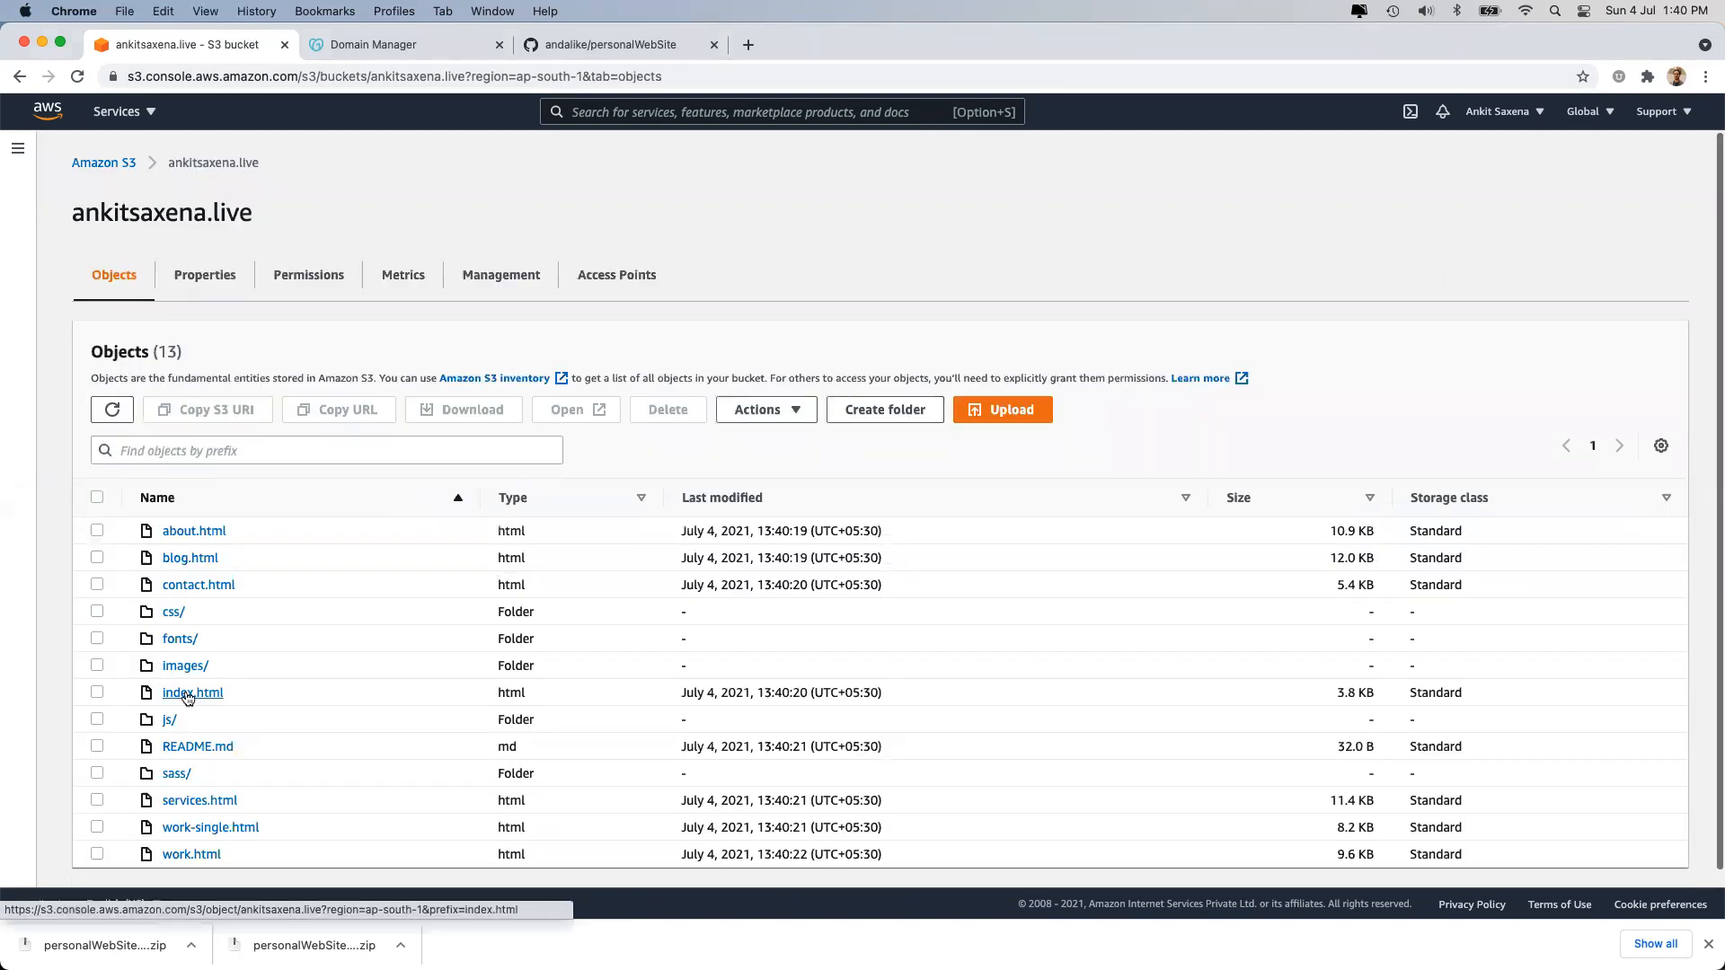
{"action": "left_click", "coordinate": [187, 693]}
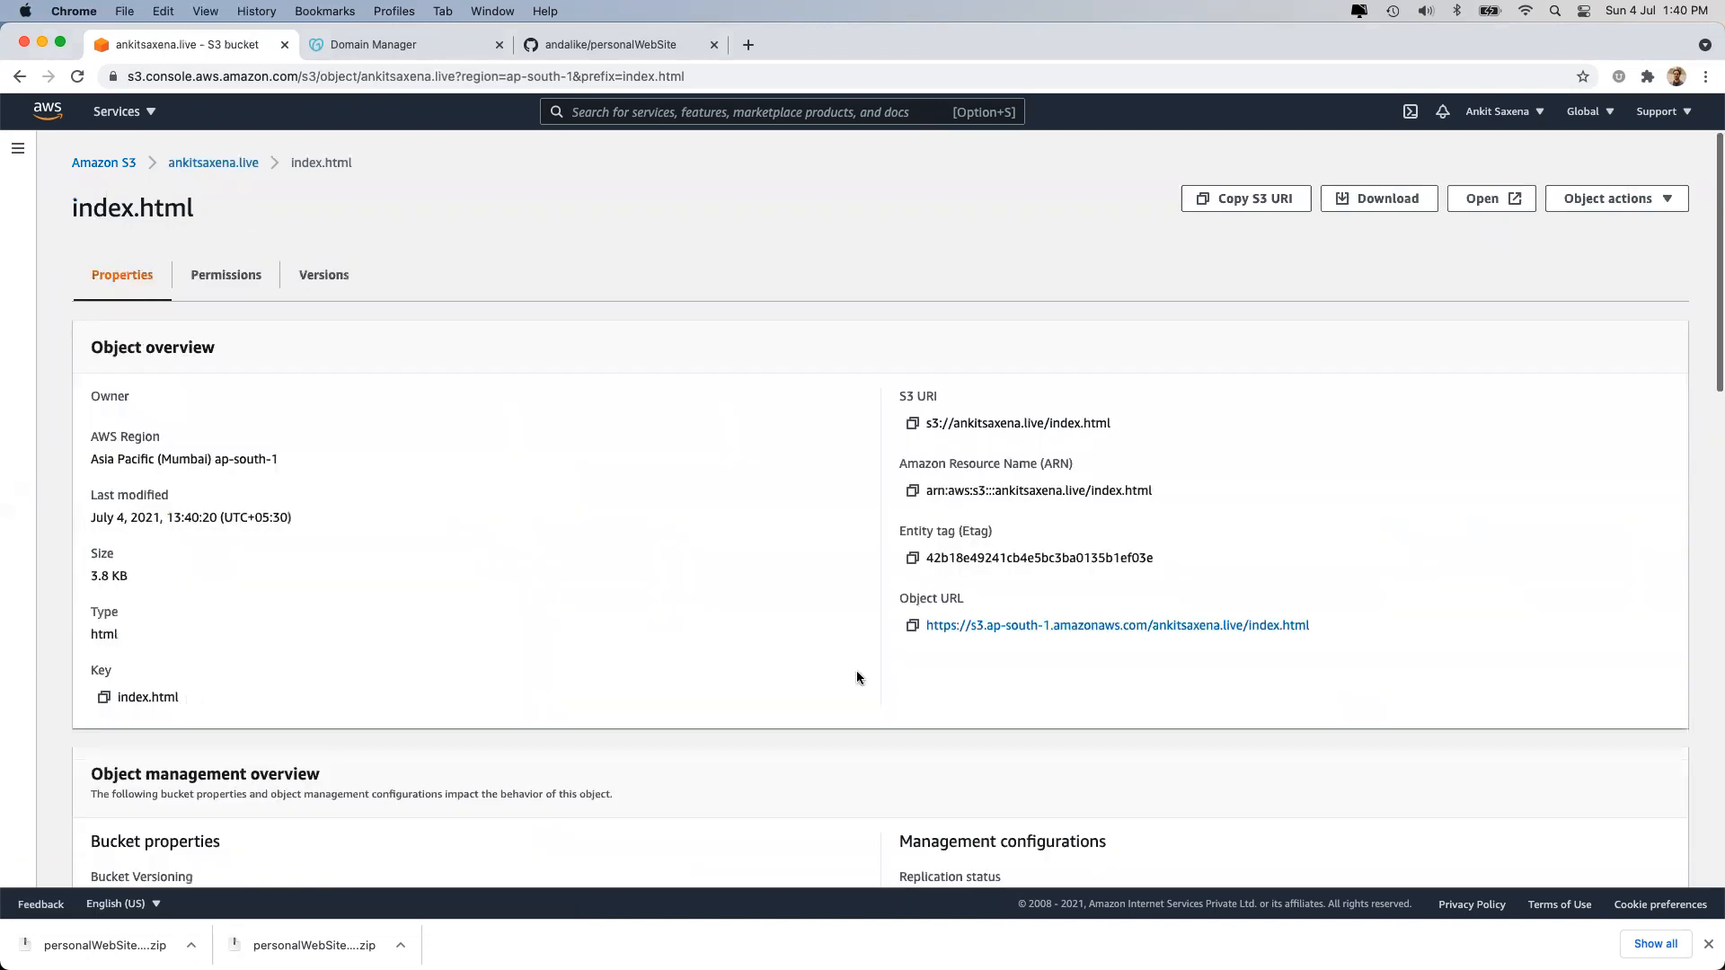
{"action": "left_click", "coordinate": [912, 626]}
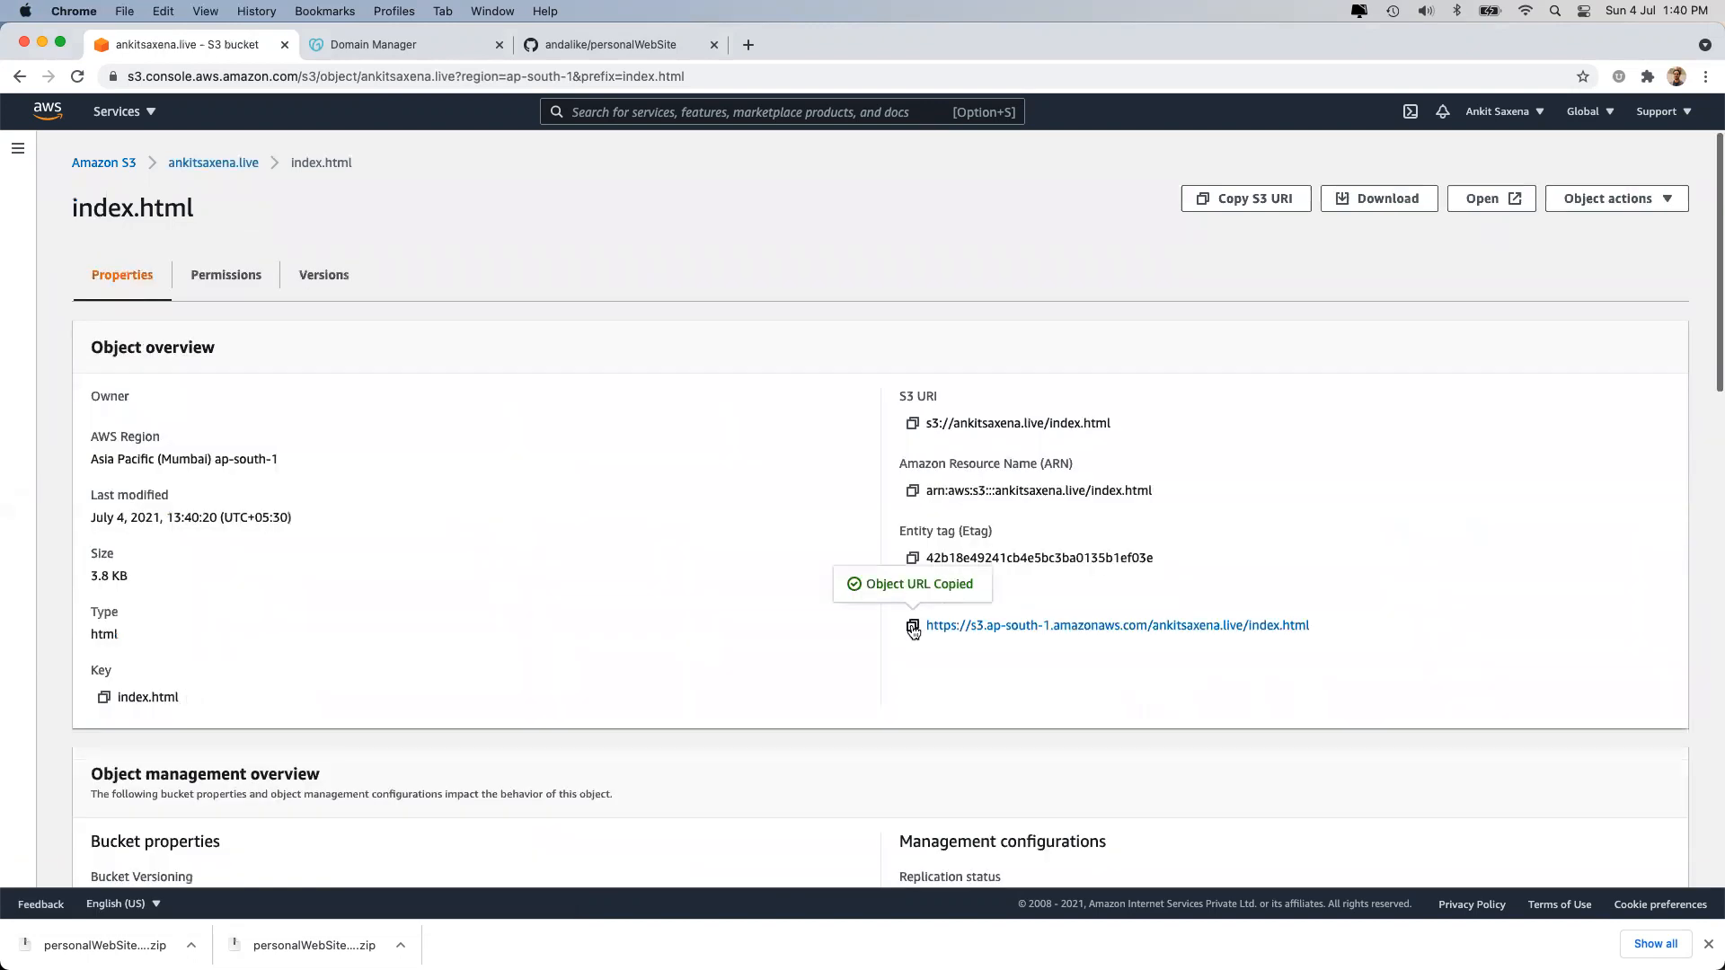
{"action": "left_click", "coordinate": [748, 45]}
{"action": "key", "text": "super+v"}
{"action": "key", "text": "Return"}
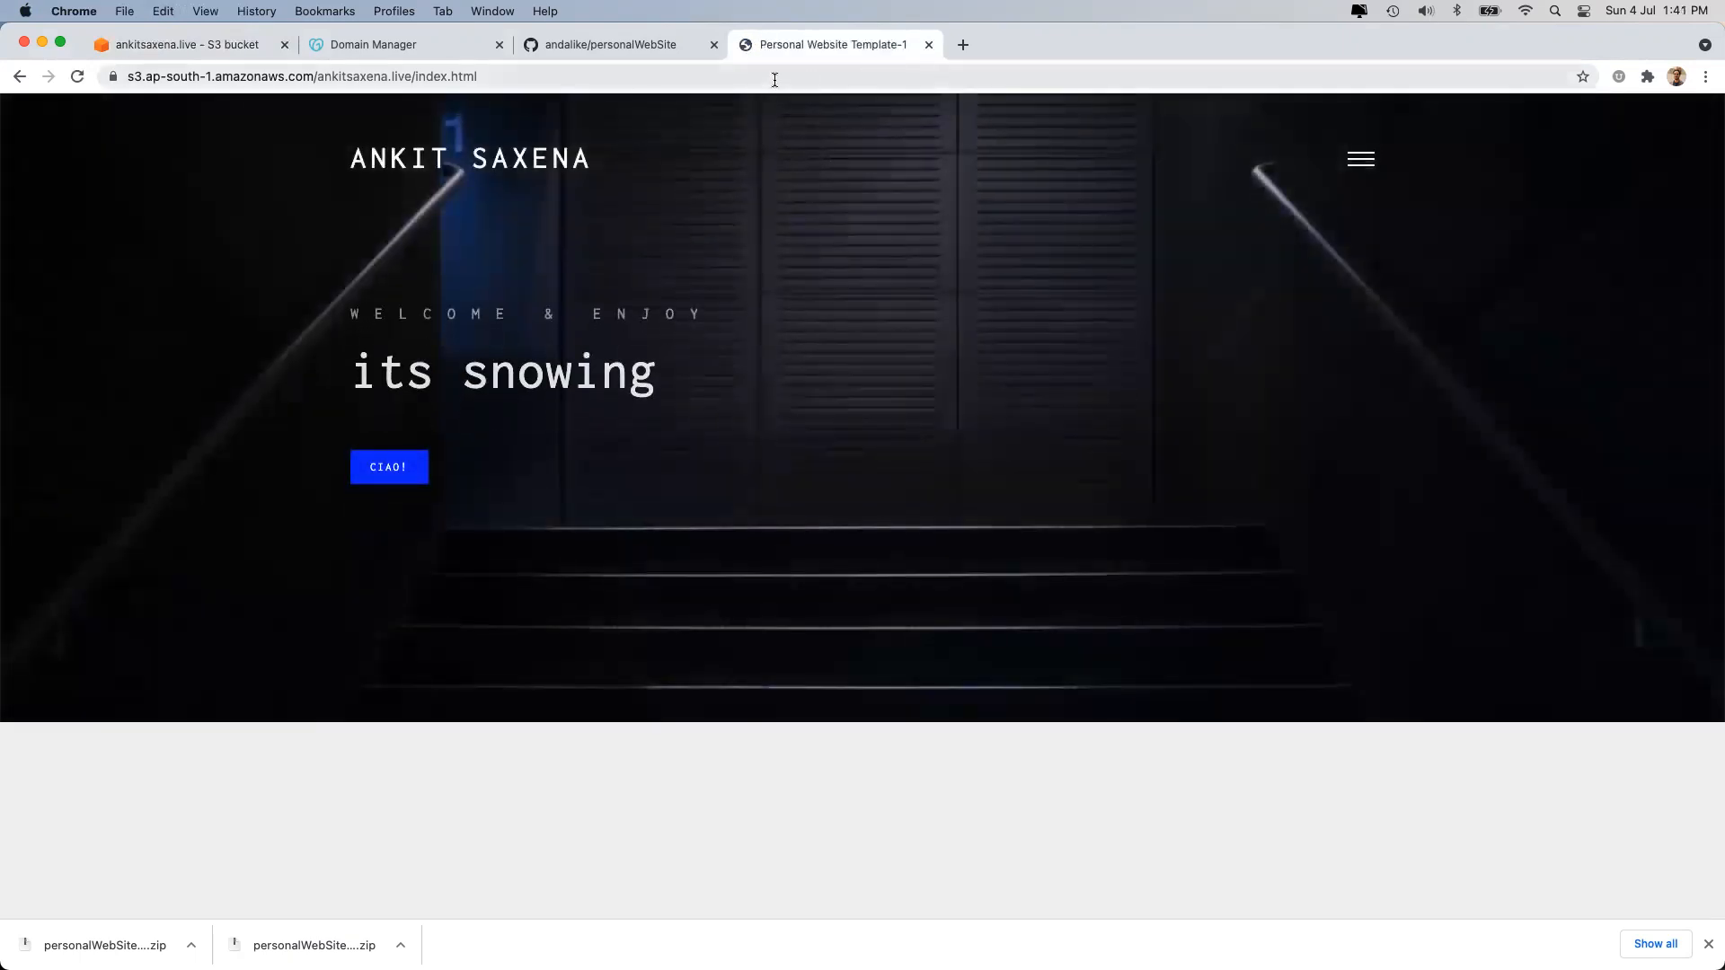
{"action": "left_click", "coordinate": [929, 45]}
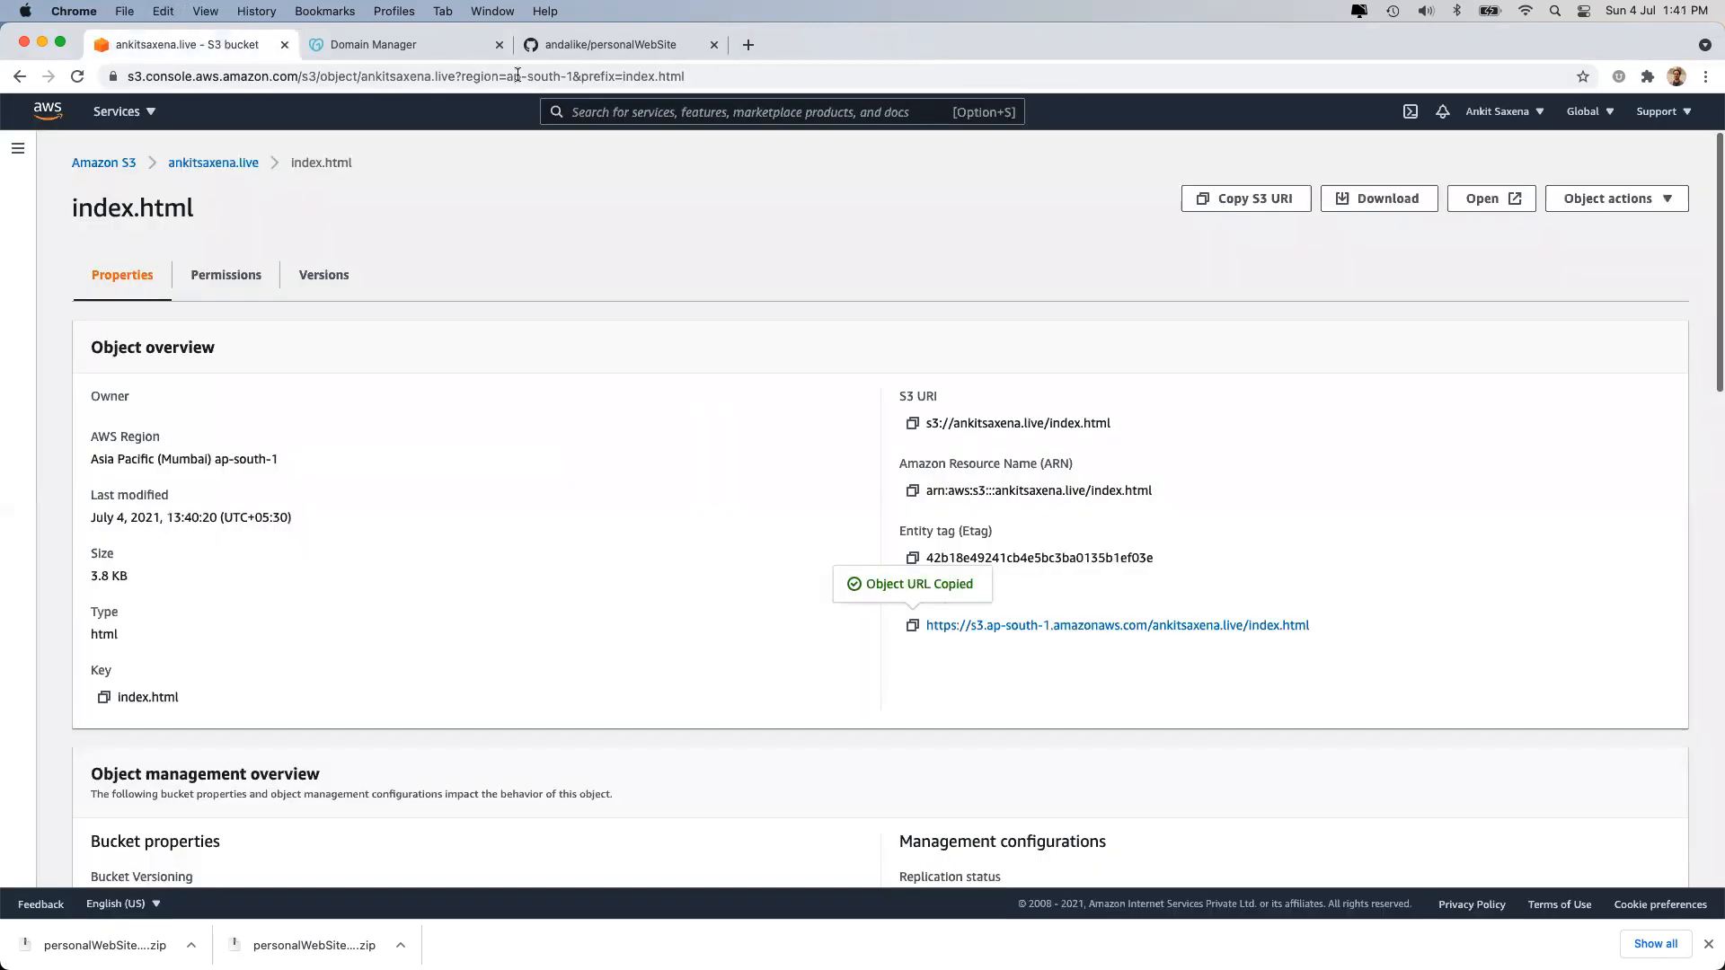
{"action": "left_click", "coordinate": [220, 162]}
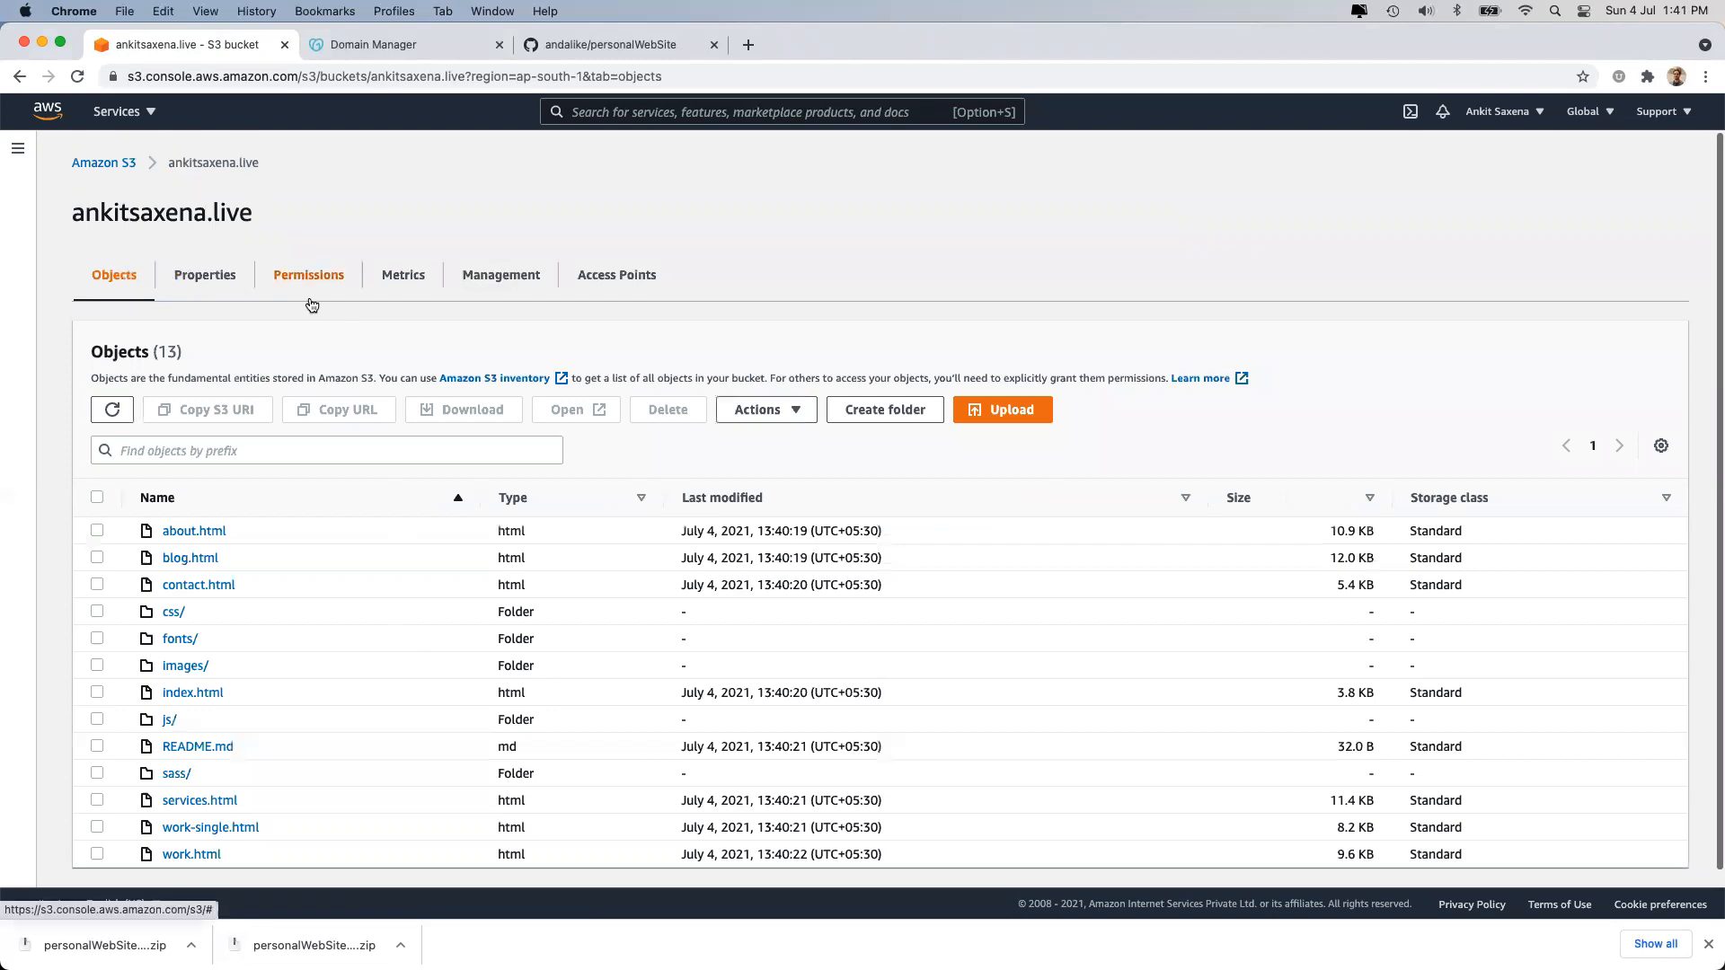
Glance over the bucket's Properties, then view its Permissions with public-access blocking off.
{"action": "left_click", "coordinate": [190, 273]}
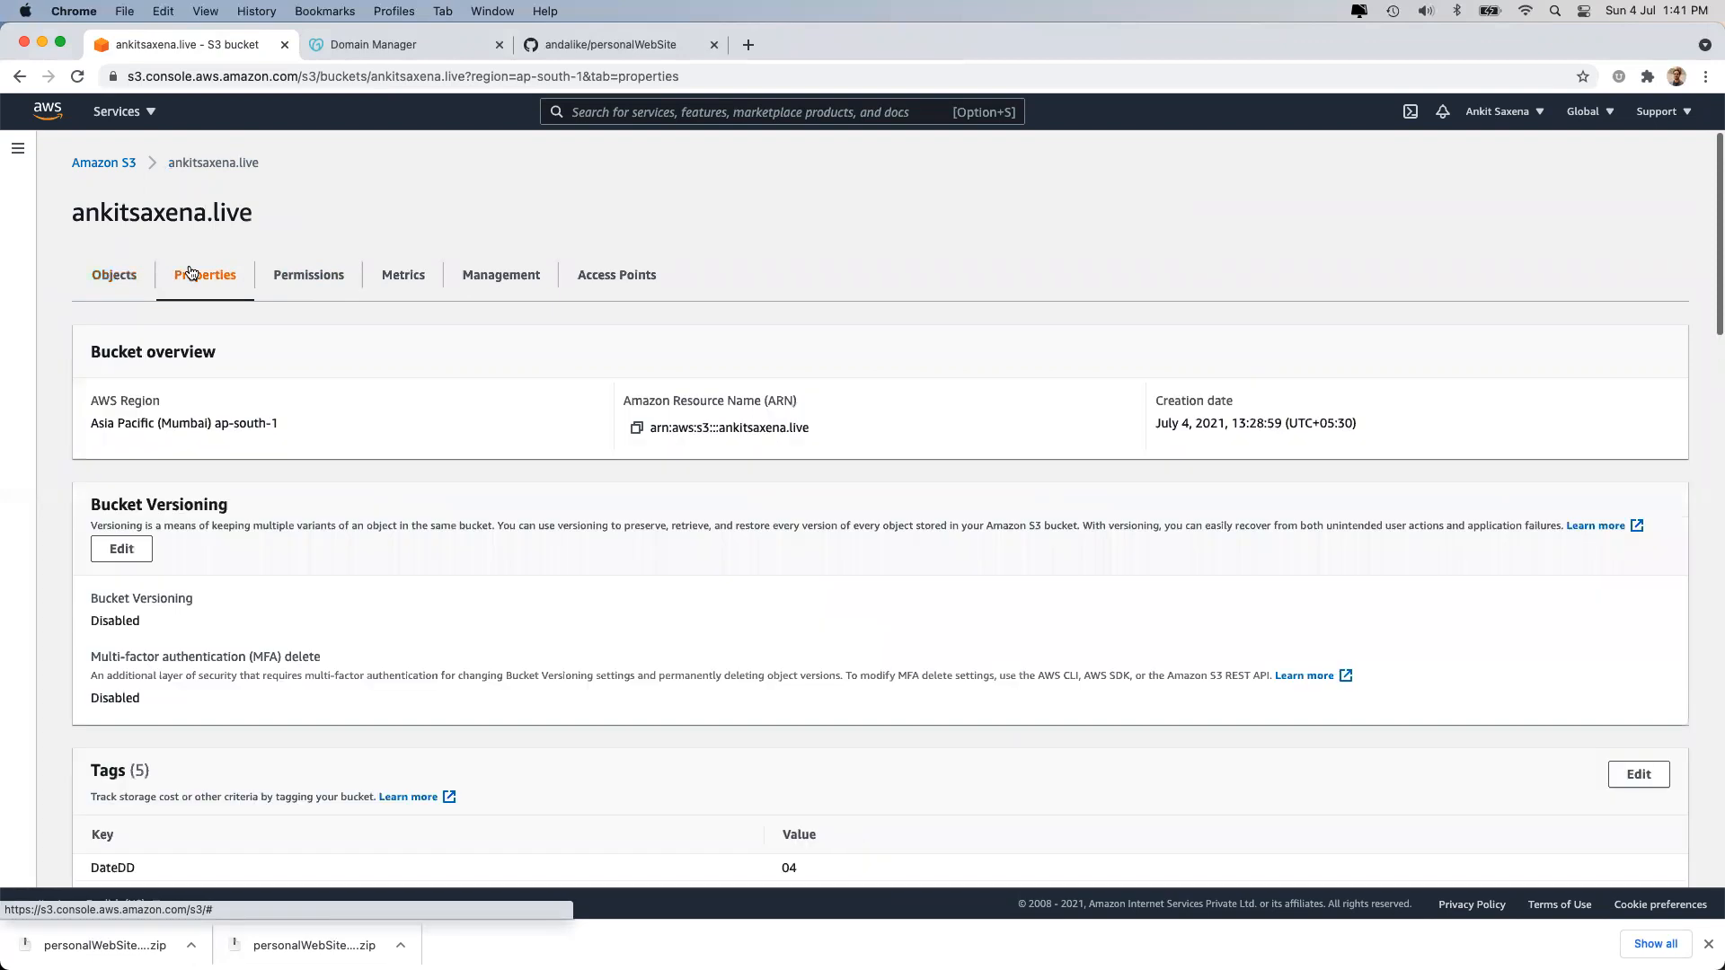
{"action": "scroll", "coordinate": [330, 697], "scroll_direction": "down", "scroll_amount": 15}
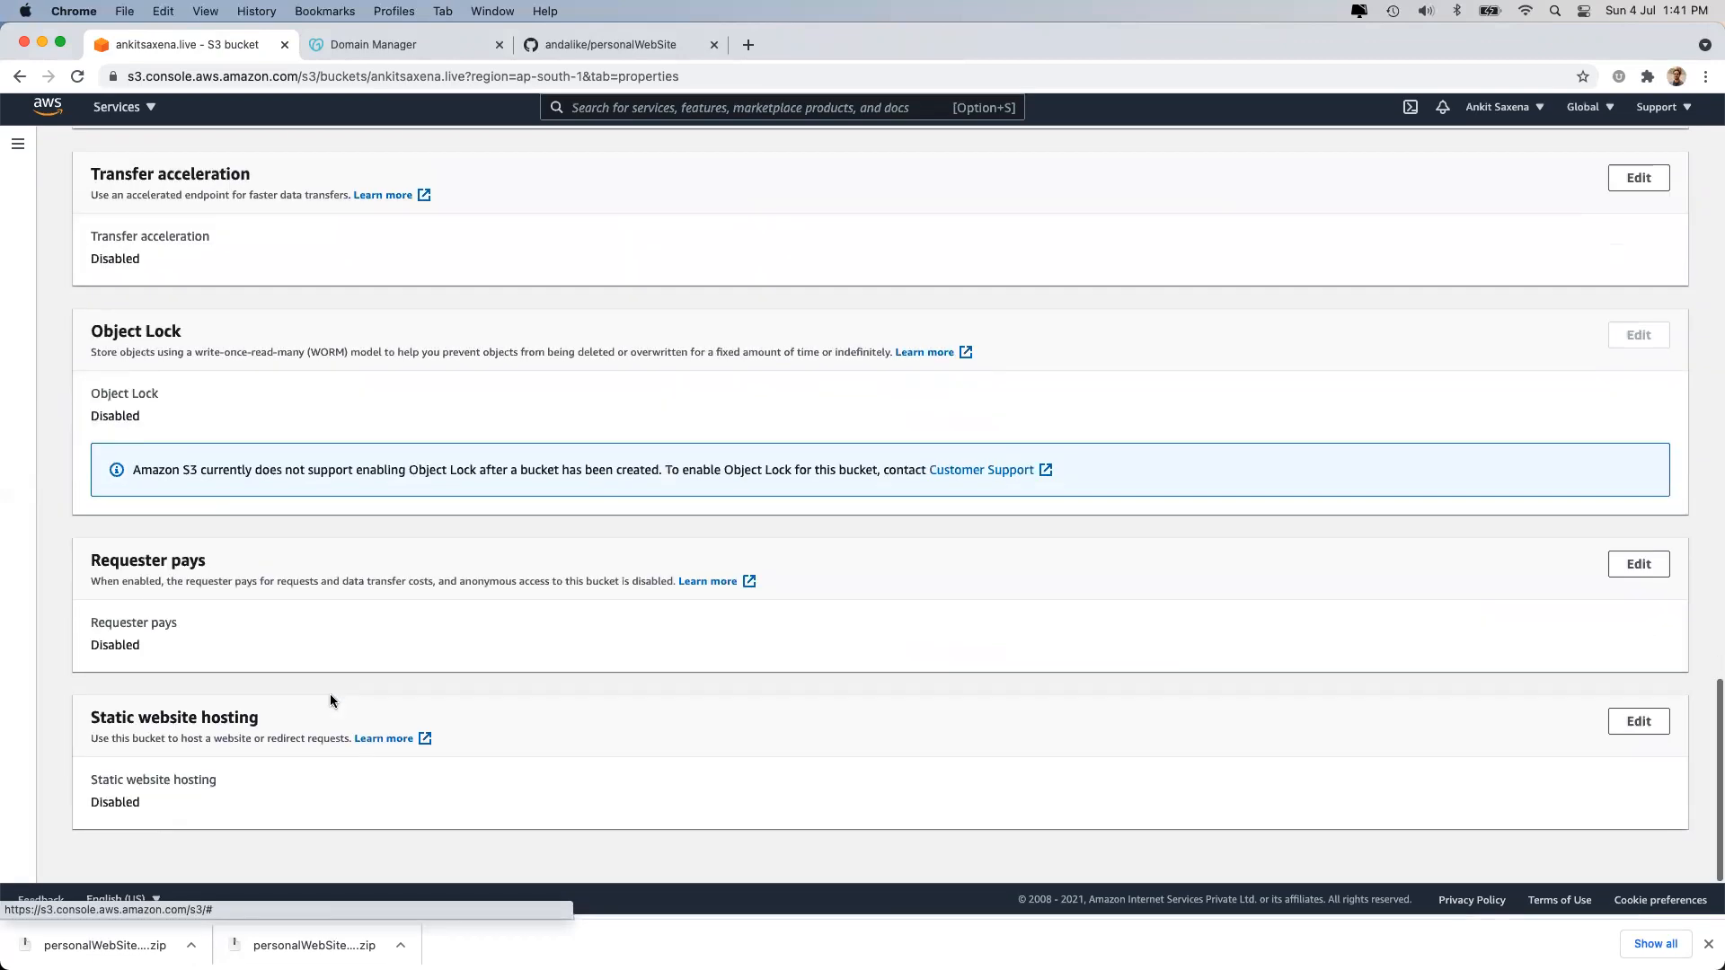
{"action": "scroll", "coordinate": [331, 696], "scroll_direction": "up", "scroll_amount": 15}
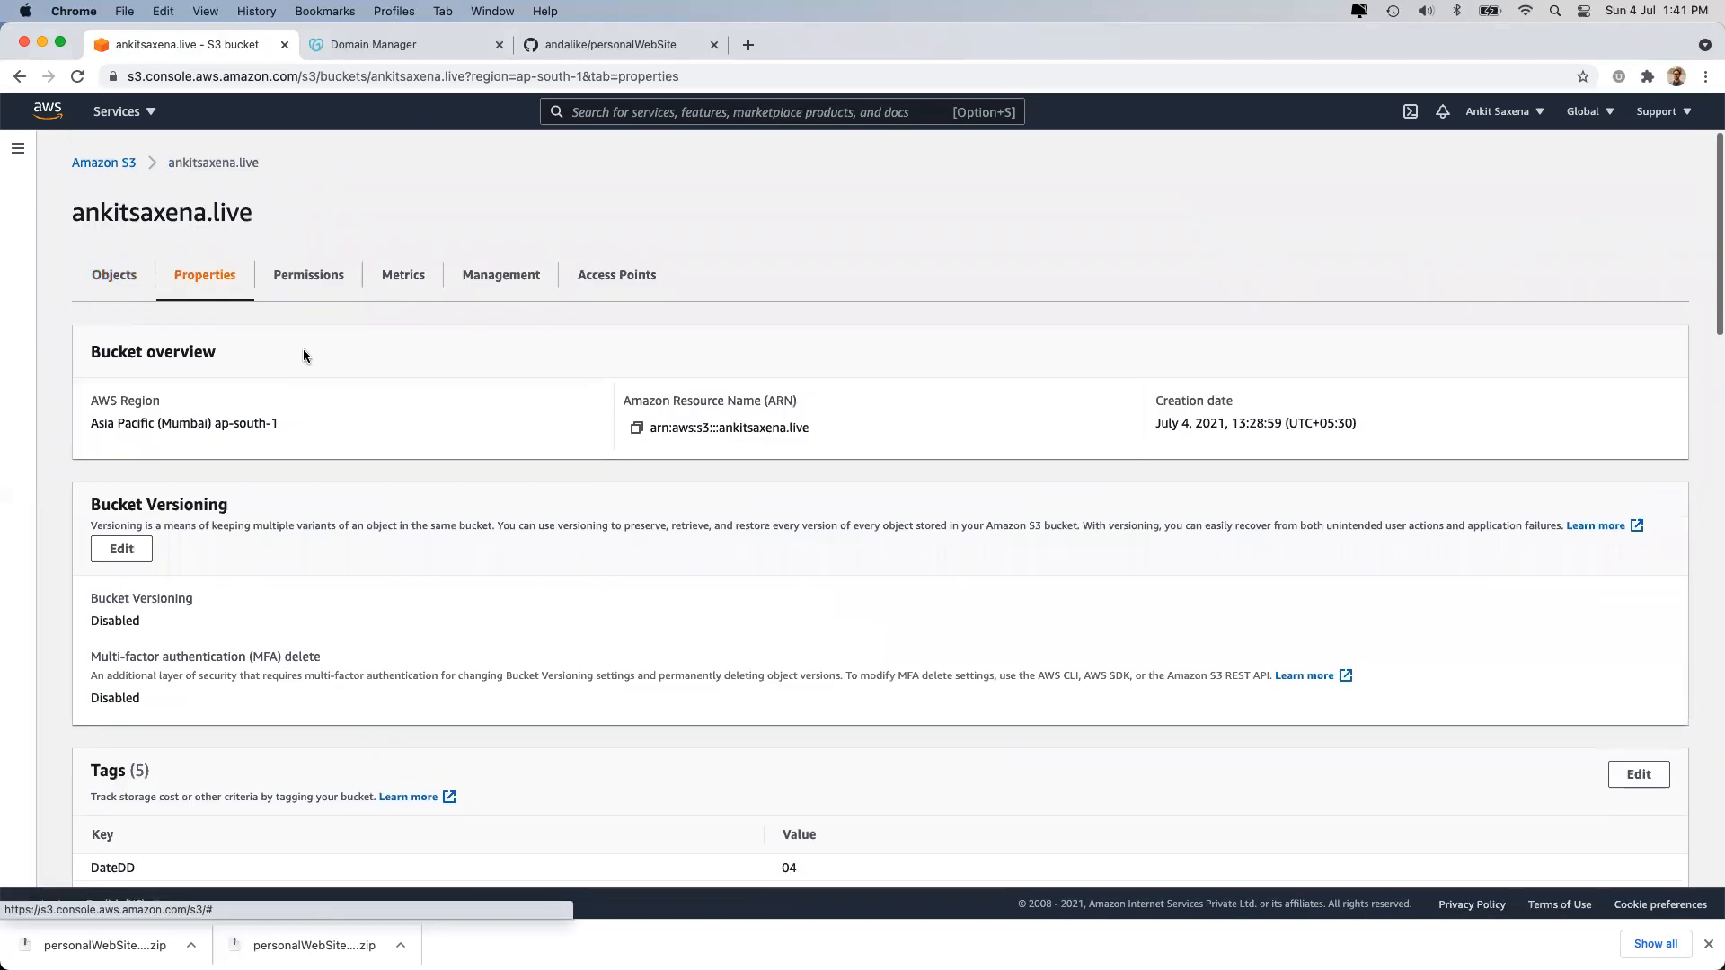
{"action": "left_click", "coordinate": [297, 271]}
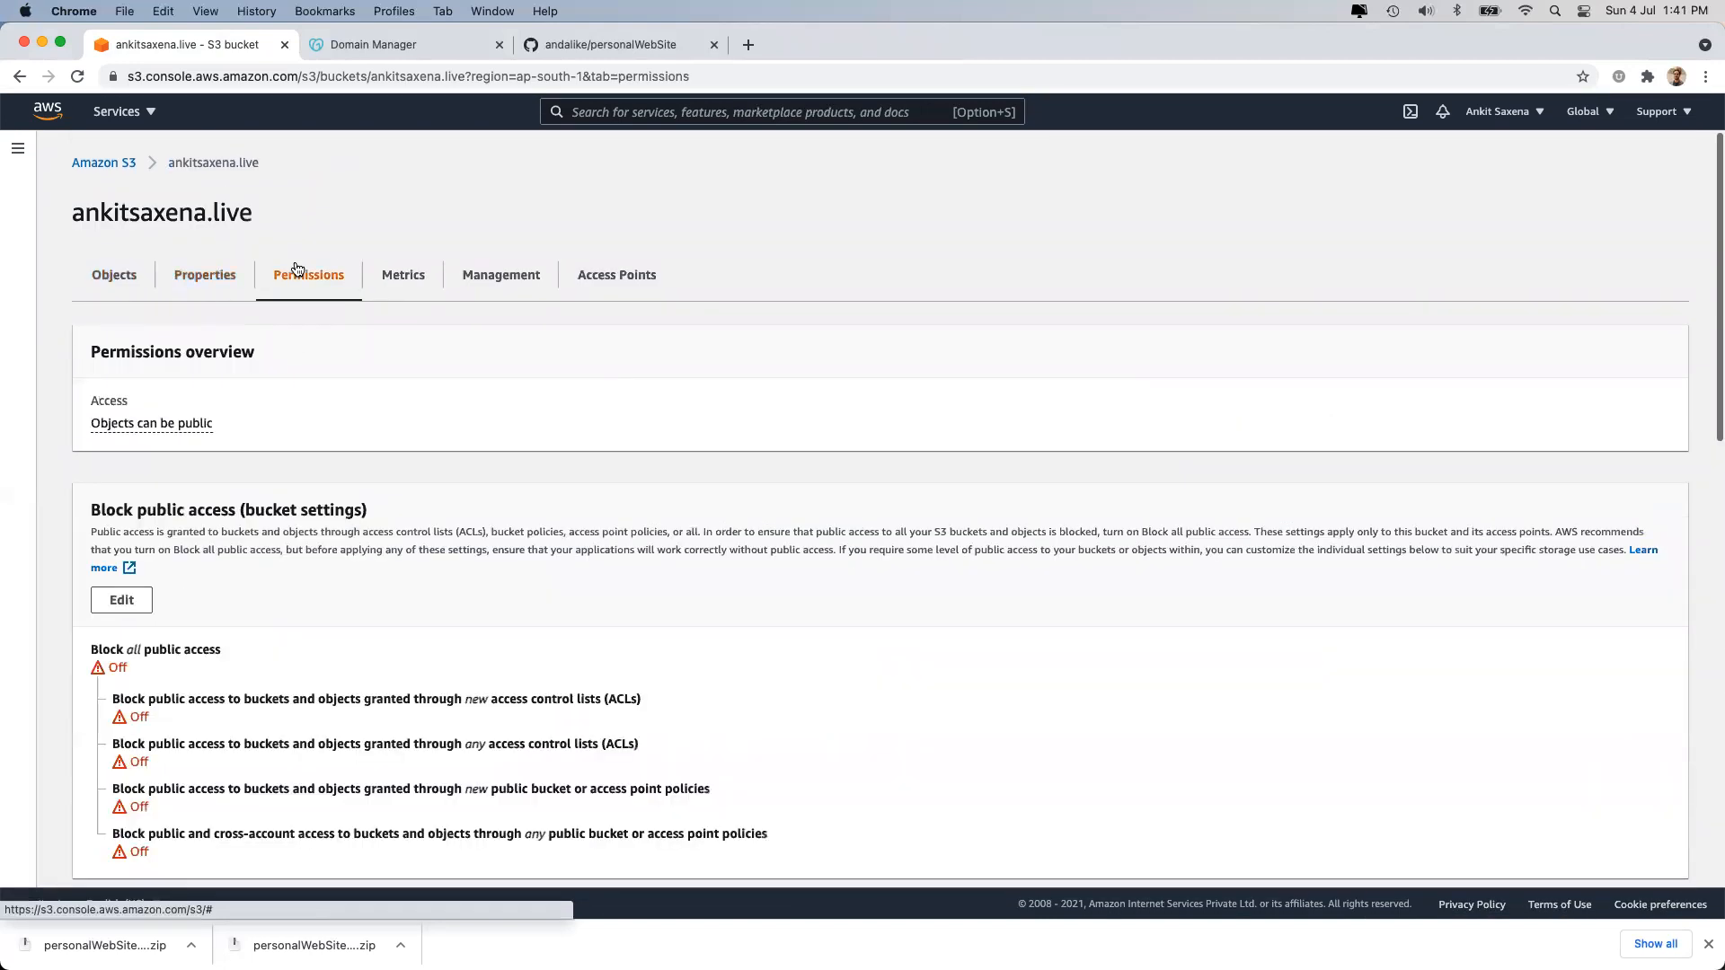
Look through the bucket's Metrics, Management and Access Points tabs, then return to Properties.
{"action": "scroll", "coordinate": [330, 528], "scroll_direction": "down", "scroll_amount": 6}
{"action": "scroll", "coordinate": [327, 488], "scroll_direction": "up", "scroll_amount": 6}
{"action": "left_click", "coordinate": [401, 276]}
{"action": "left_click", "coordinate": [499, 276]}
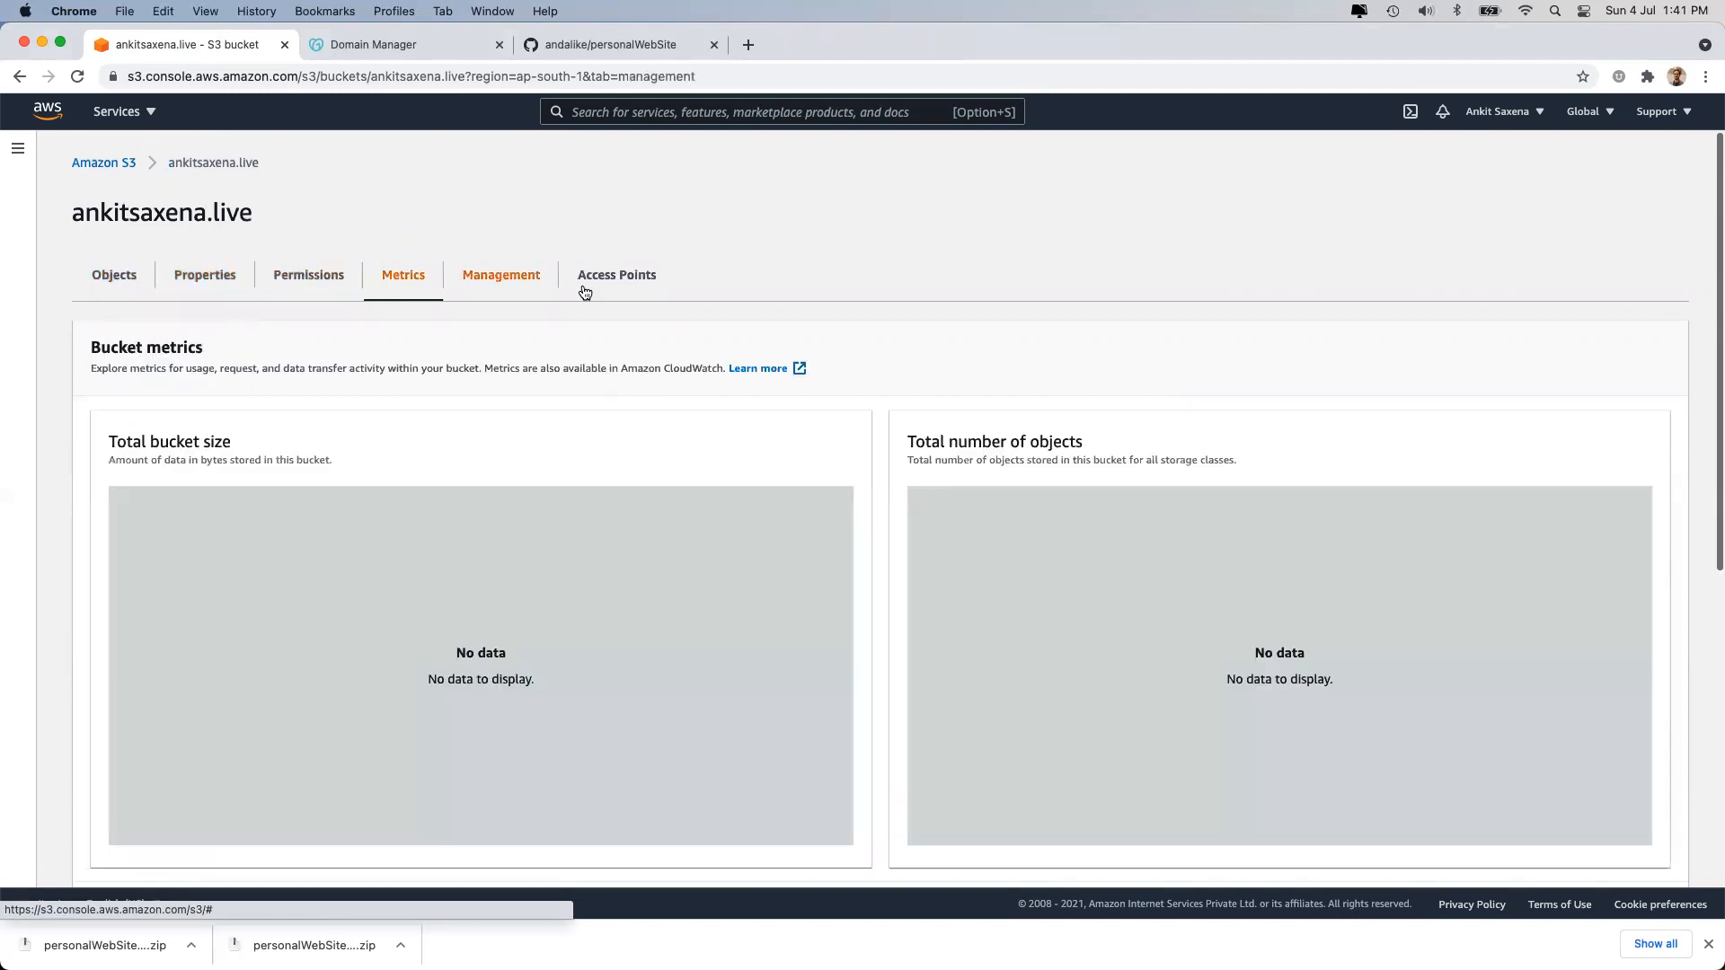
{"action": "left_click", "coordinate": [602, 280]}
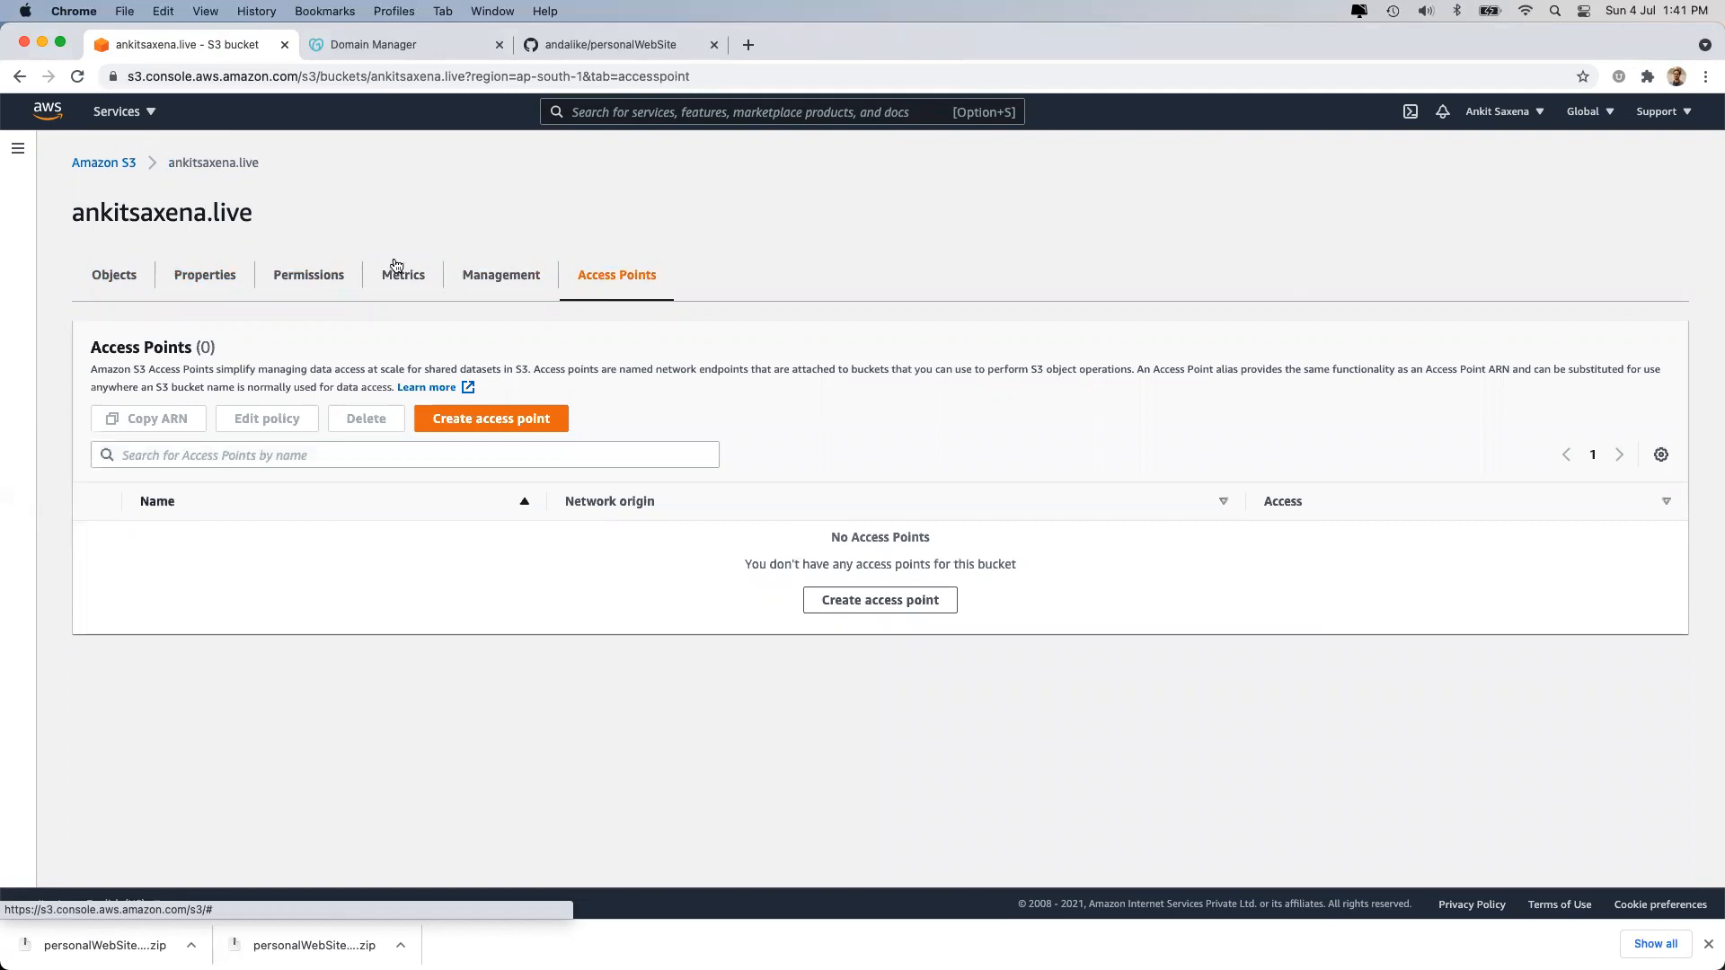
{"action": "left_click", "coordinate": [224, 289]}
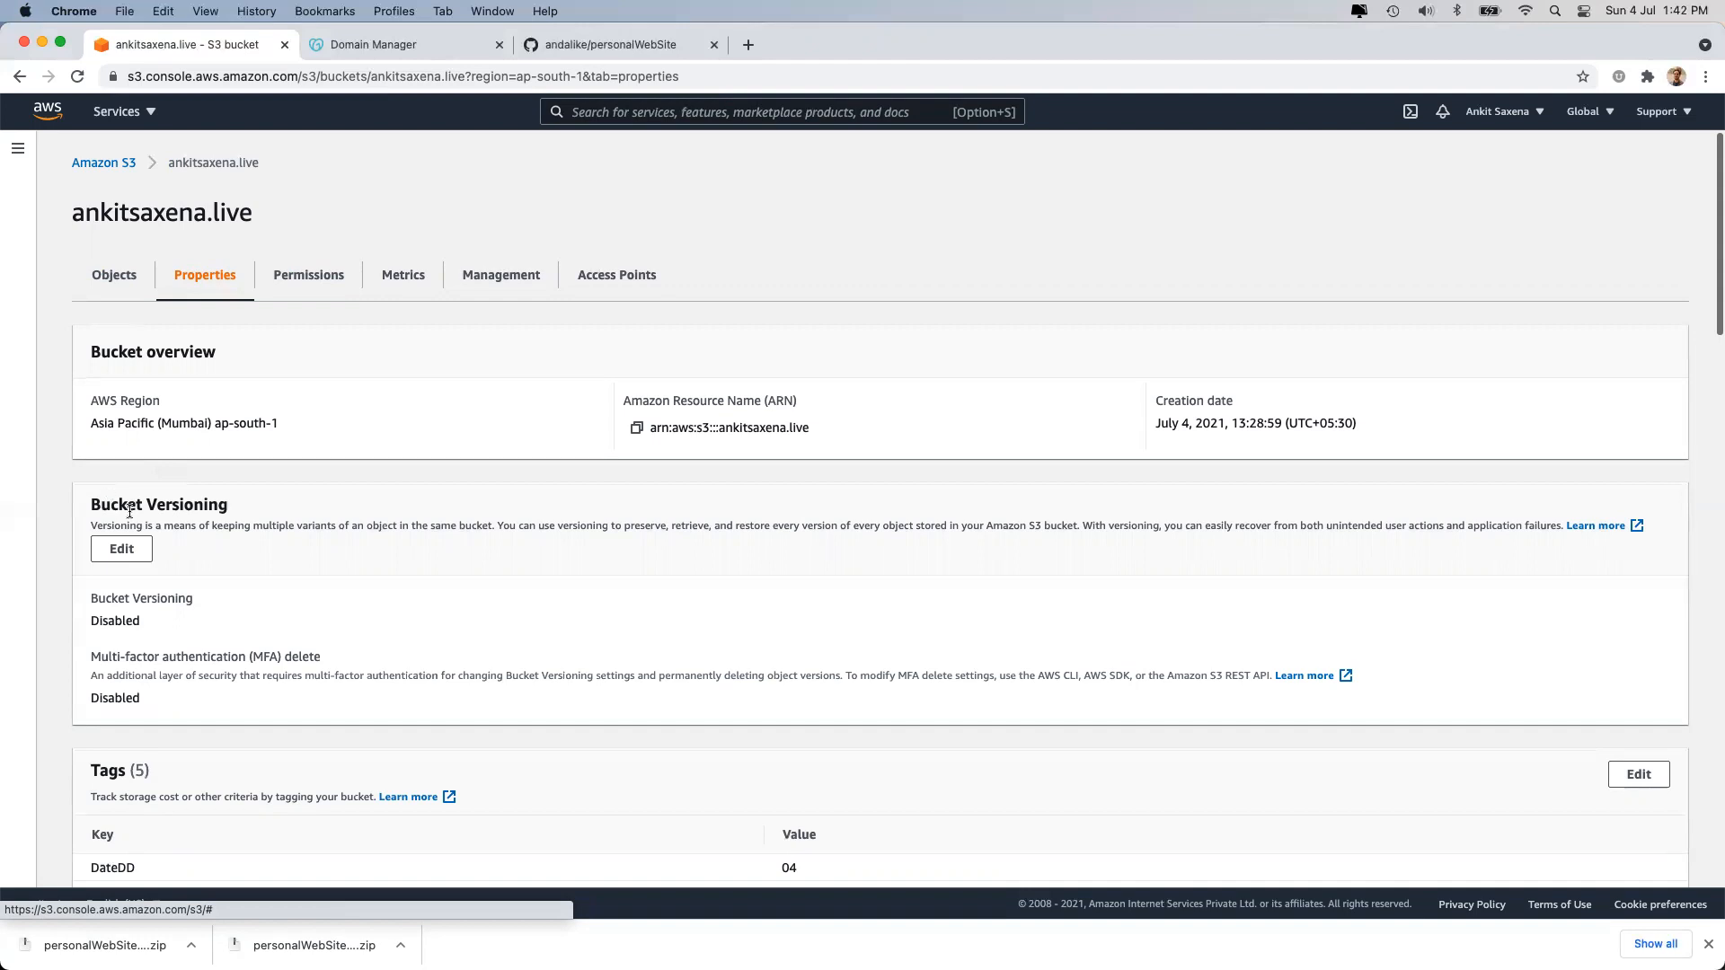
{"action": "left_click", "coordinate": [117, 548]}
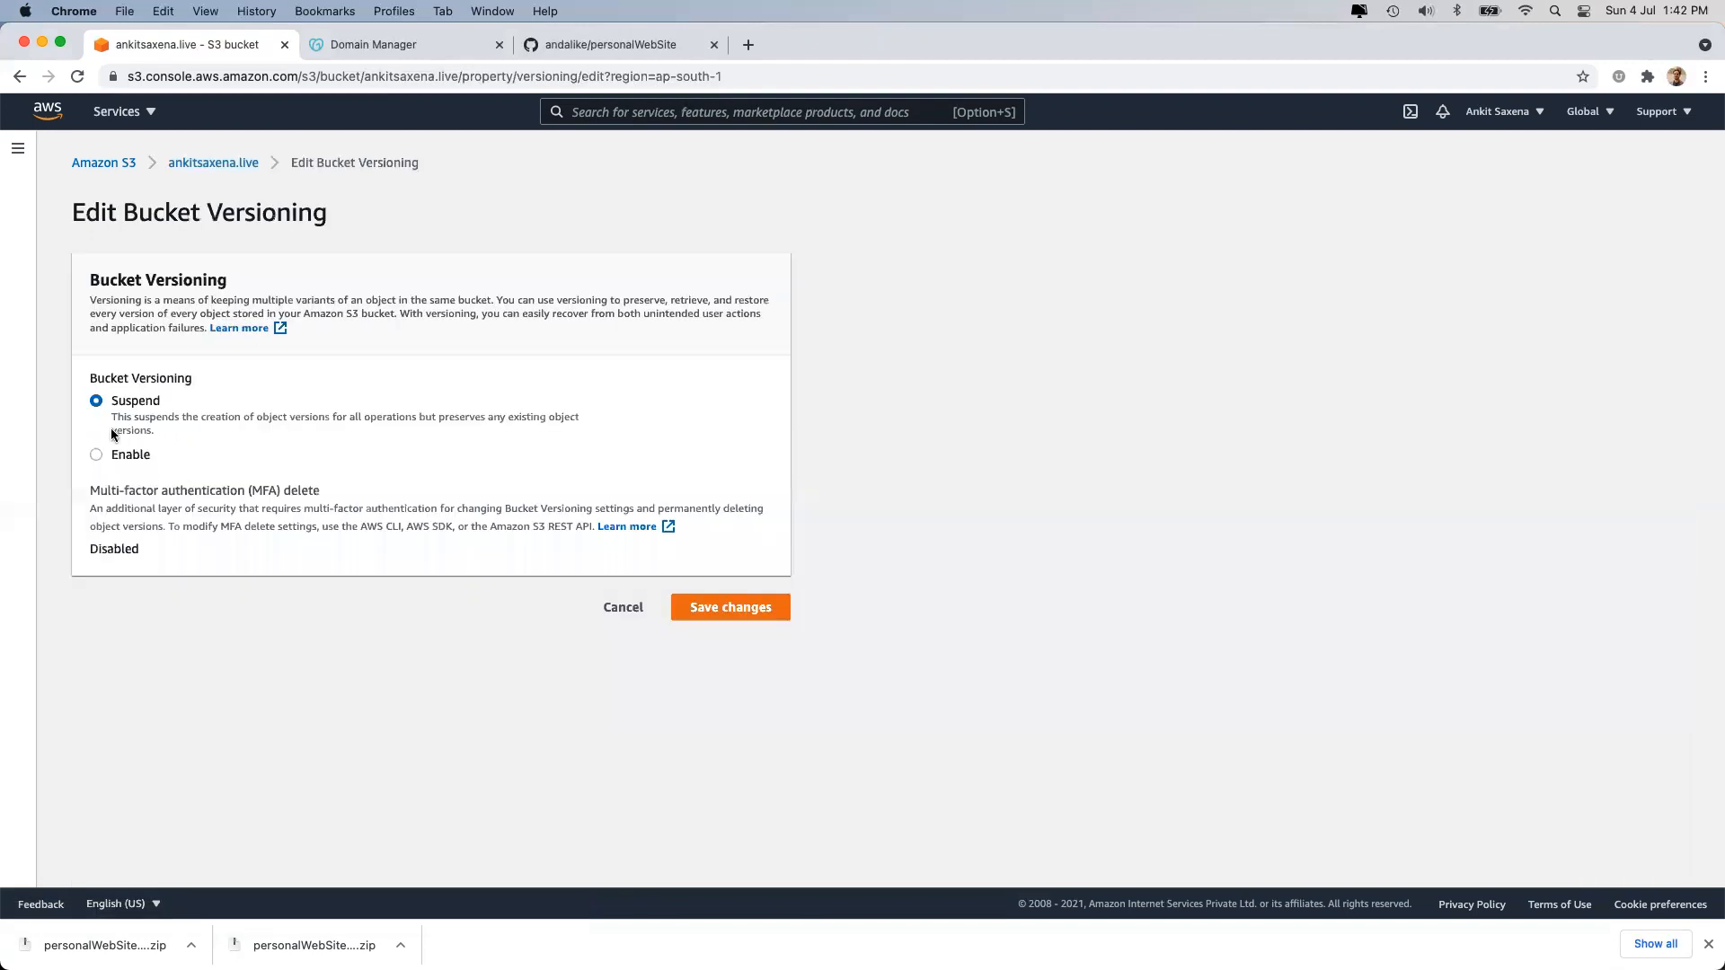
{"action": "left_click", "coordinate": [122, 456]}
{"action": "left_click", "coordinate": [131, 411]}
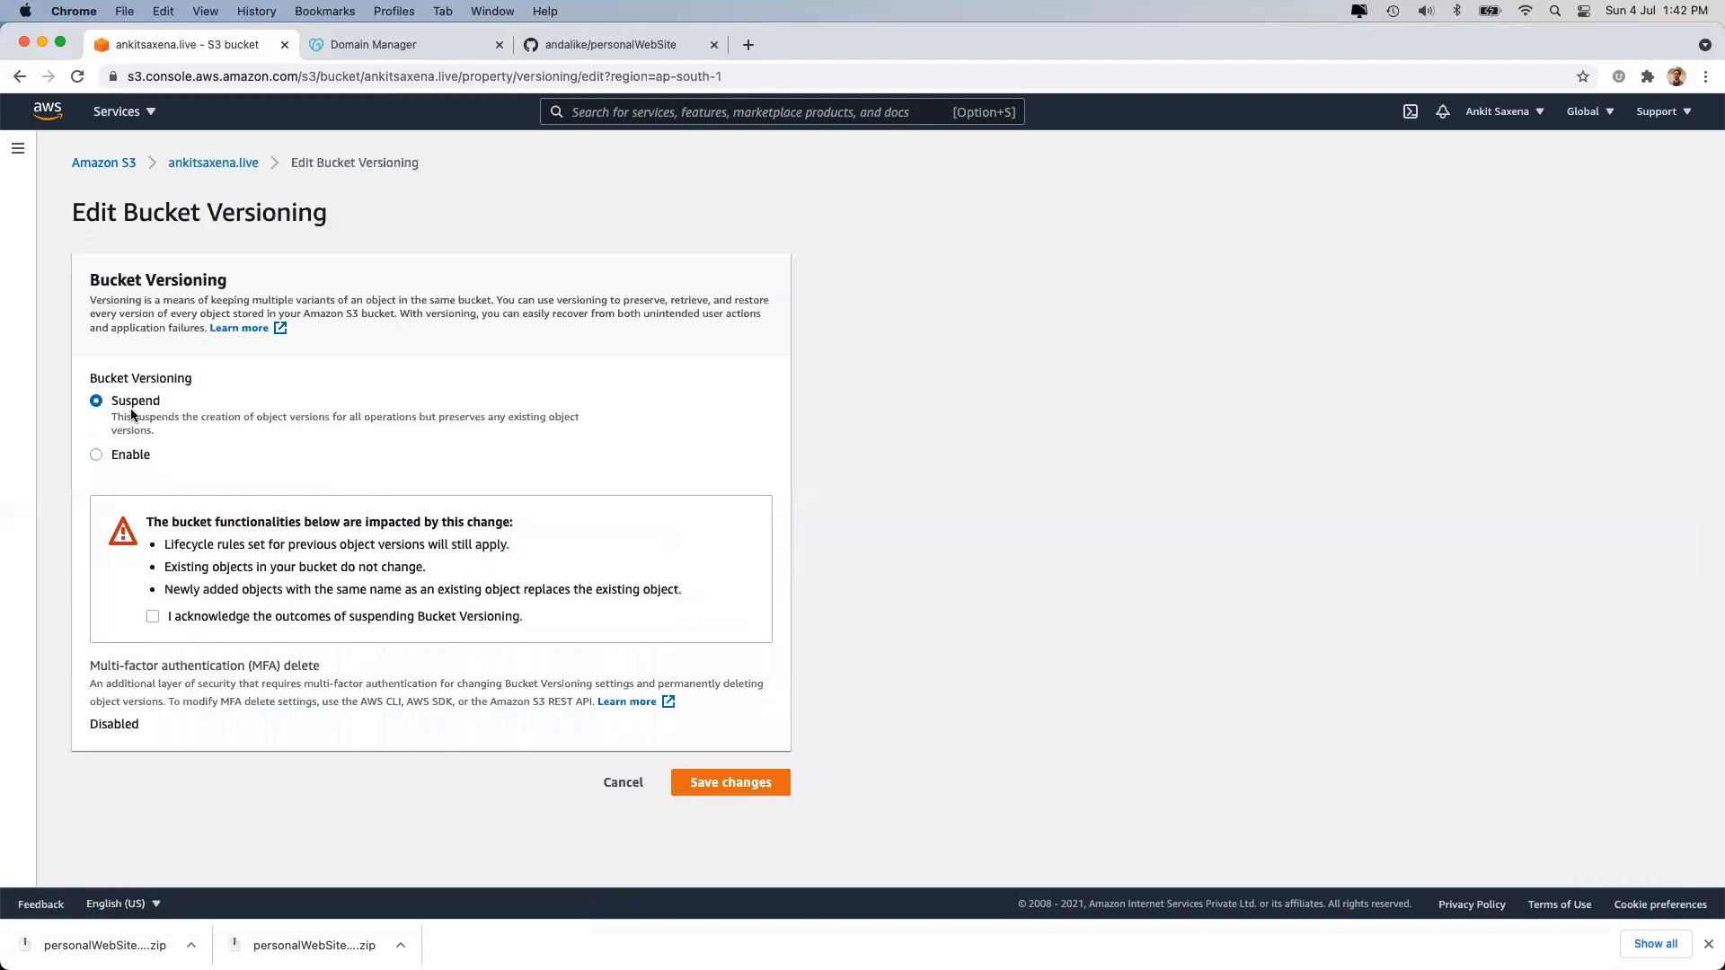
{"action": "left_click", "coordinate": [618, 781]}
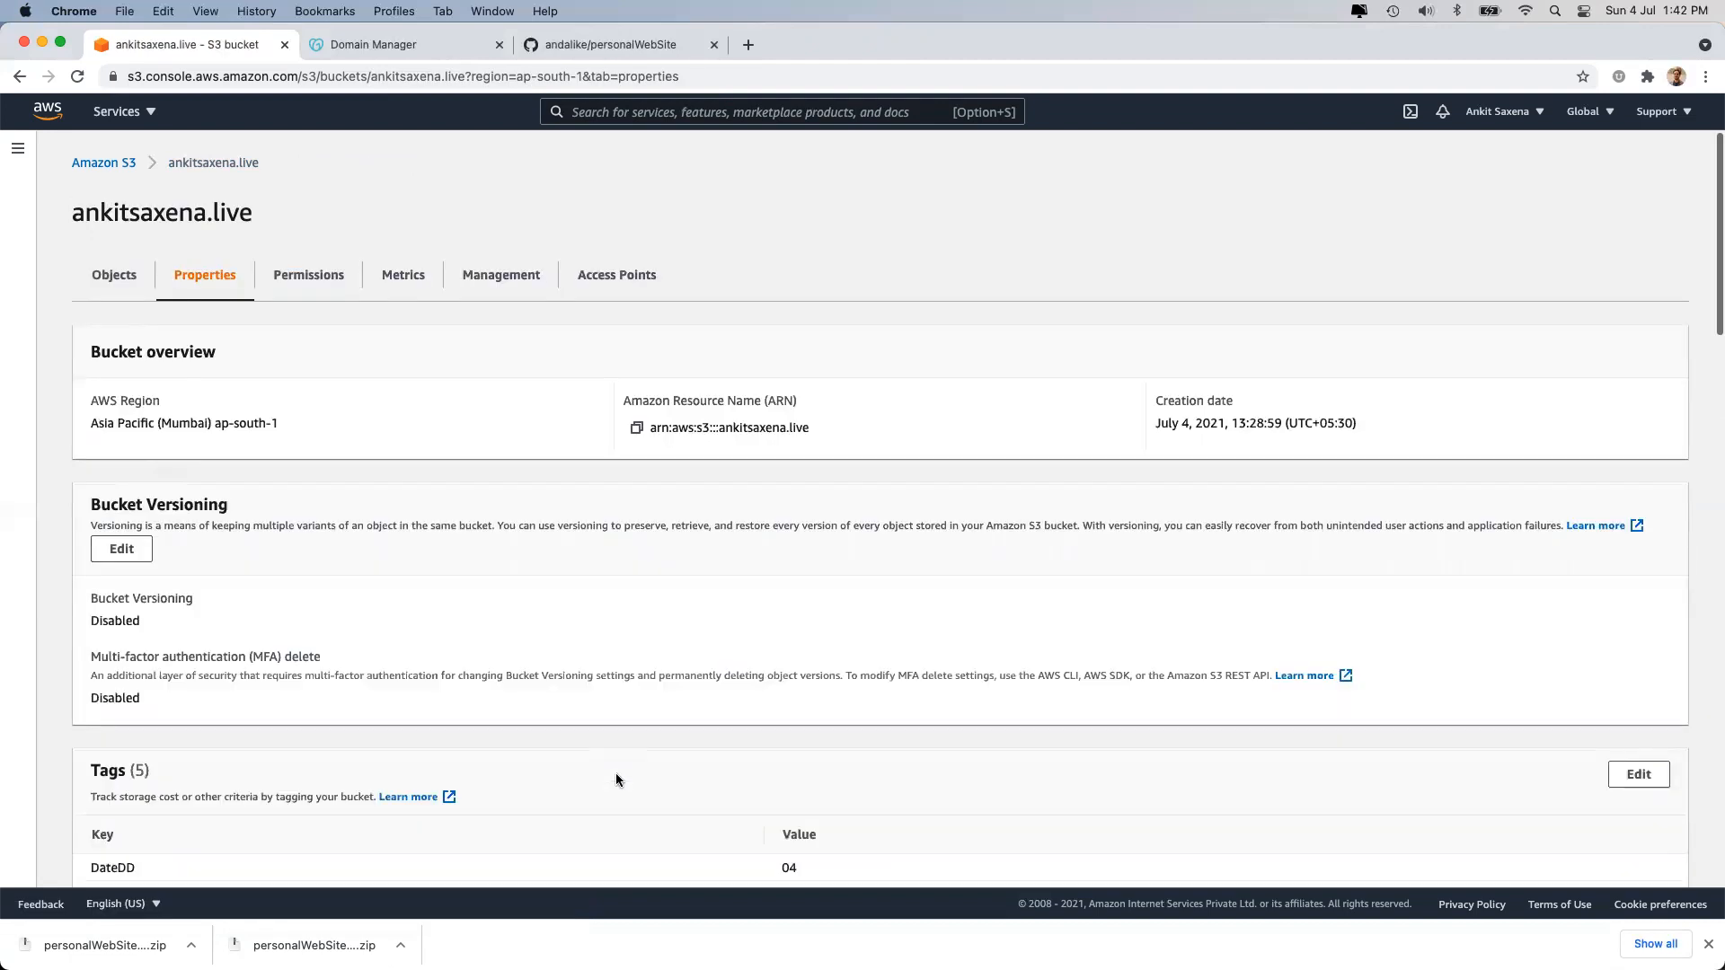
{"action": "scroll", "coordinate": [477, 747], "scroll_direction": "down", "scroll_amount": 3}
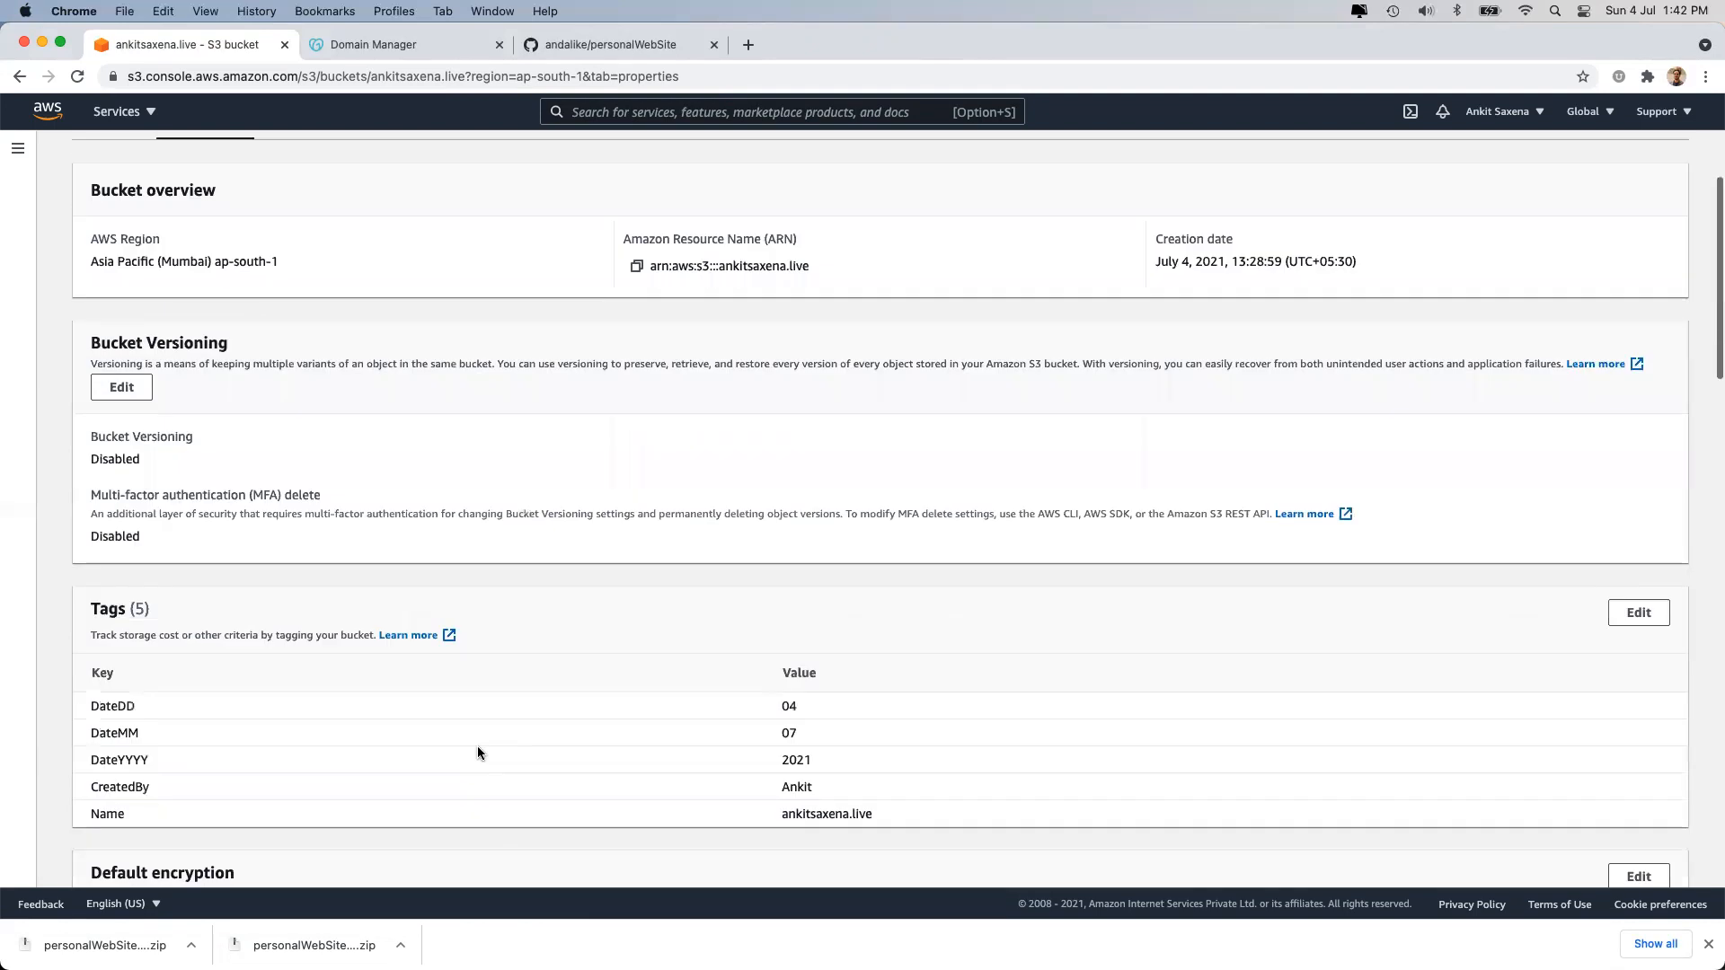
{"action": "scroll", "coordinate": [478, 753], "scroll_direction": "down", "scroll_amount": 1}
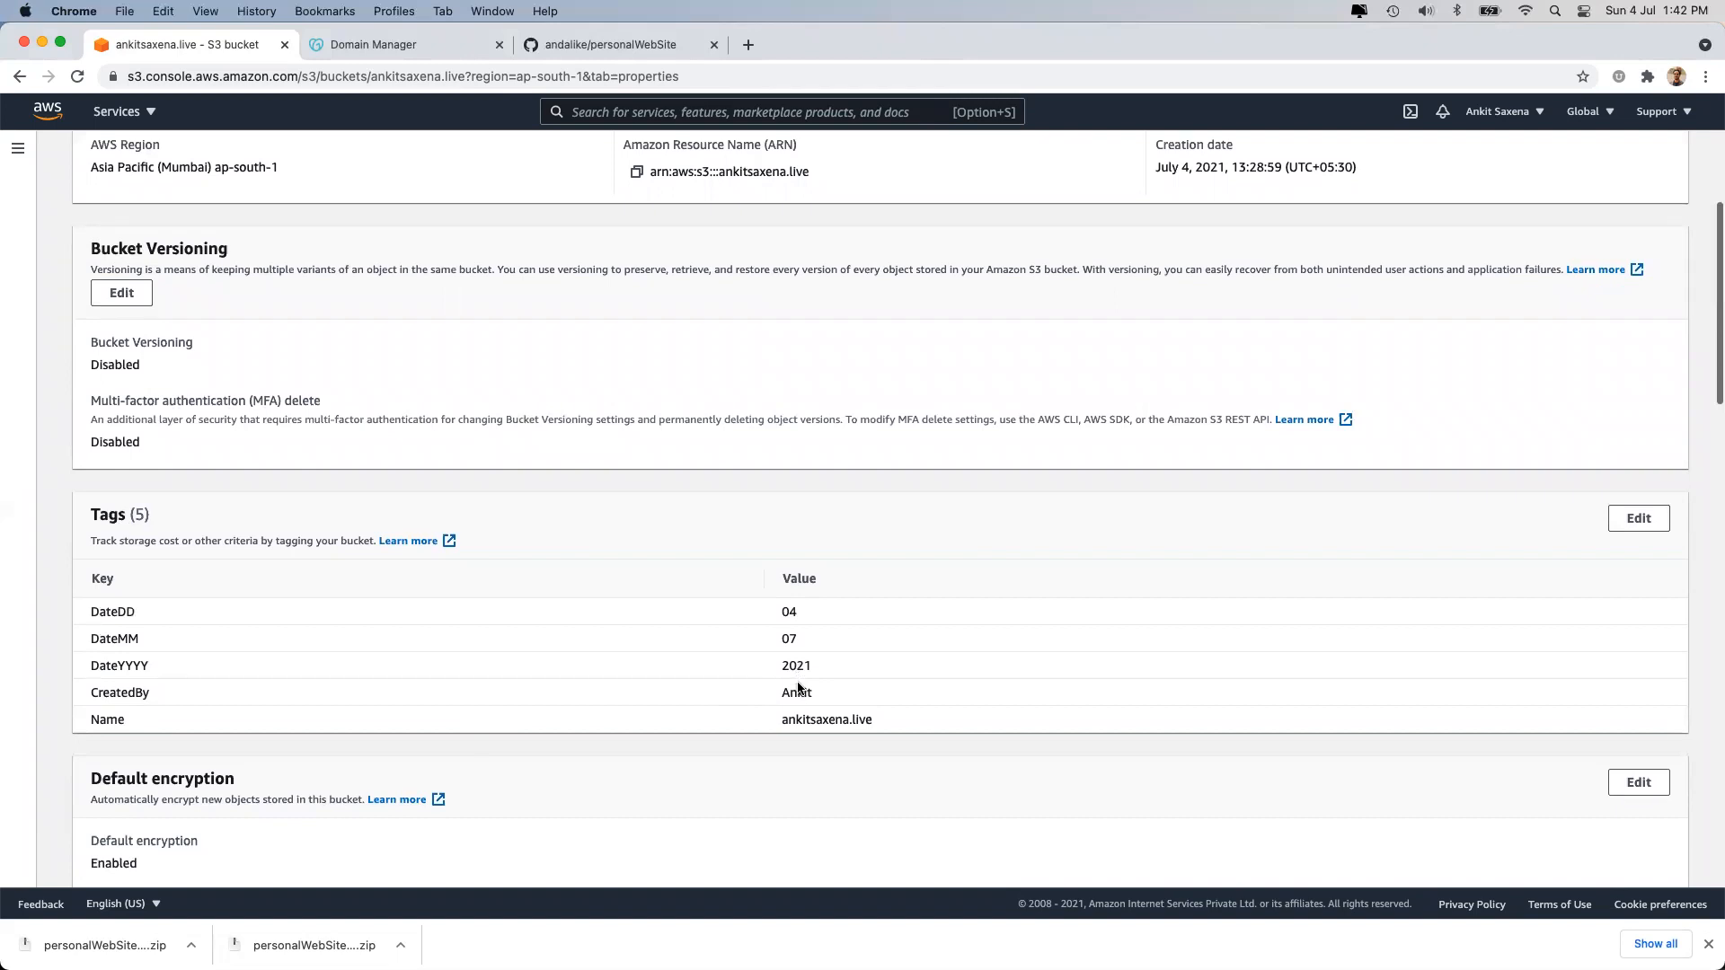
{"action": "left_click", "coordinate": [1647, 512]}
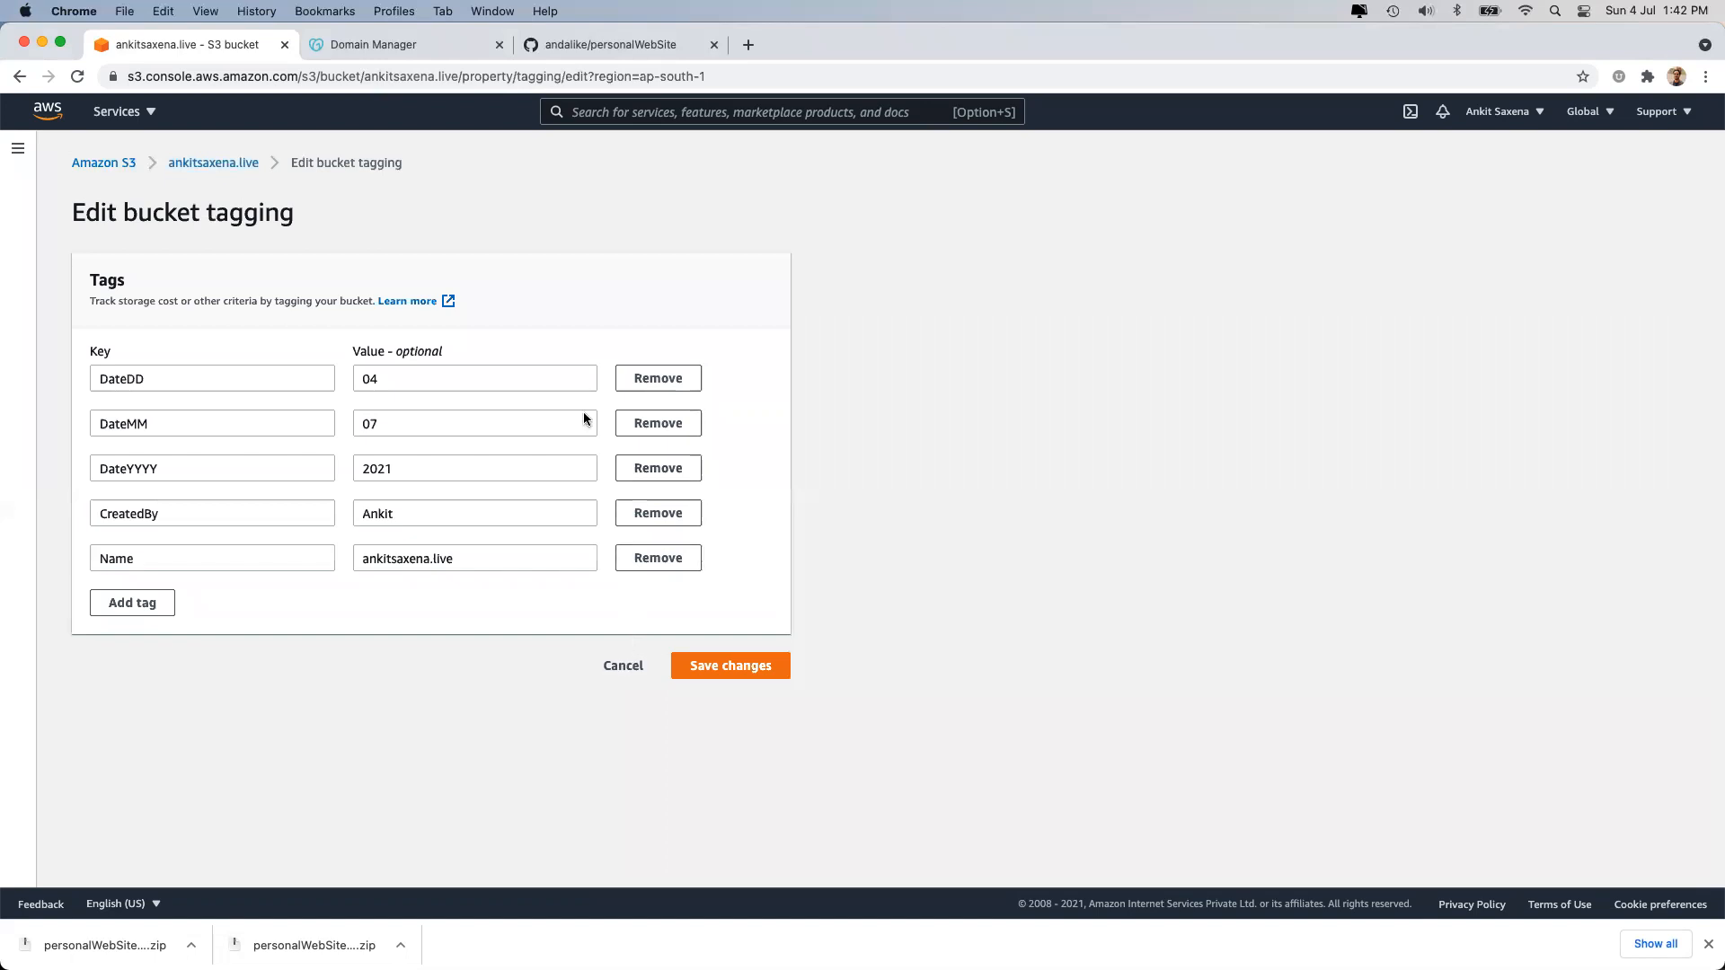
{"action": "left_click", "coordinate": [416, 411]}
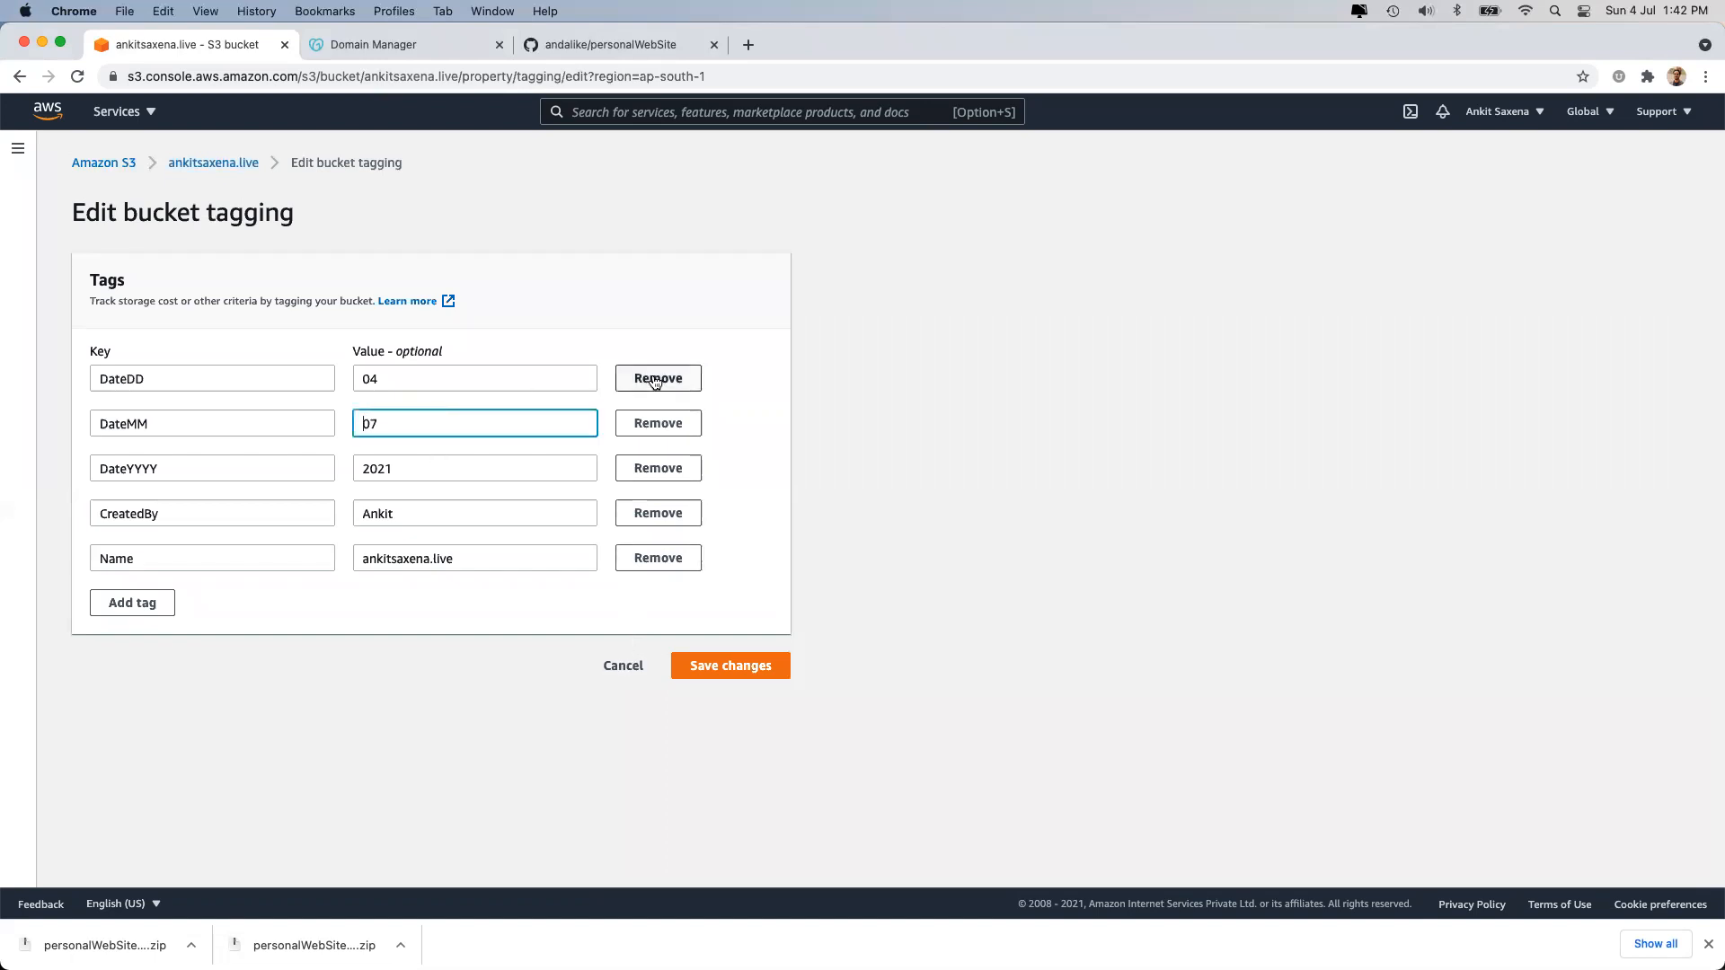
{"action": "left_click", "coordinate": [132, 603]}
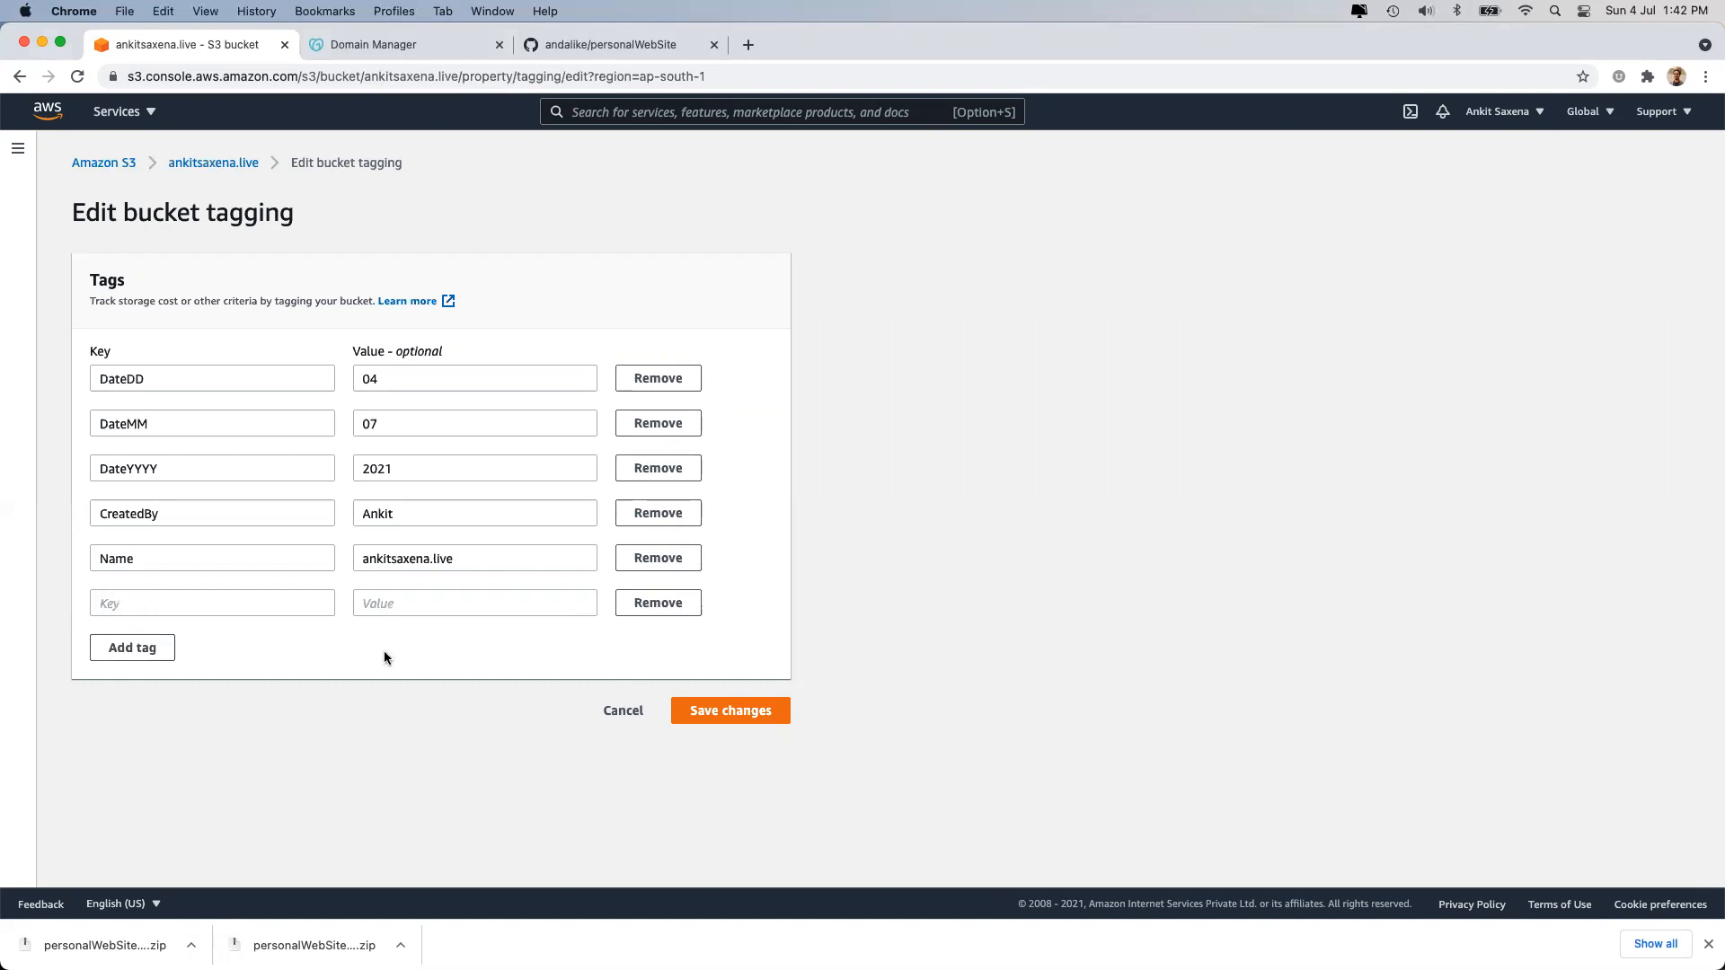
{"action": "left_click", "coordinate": [619, 711]}
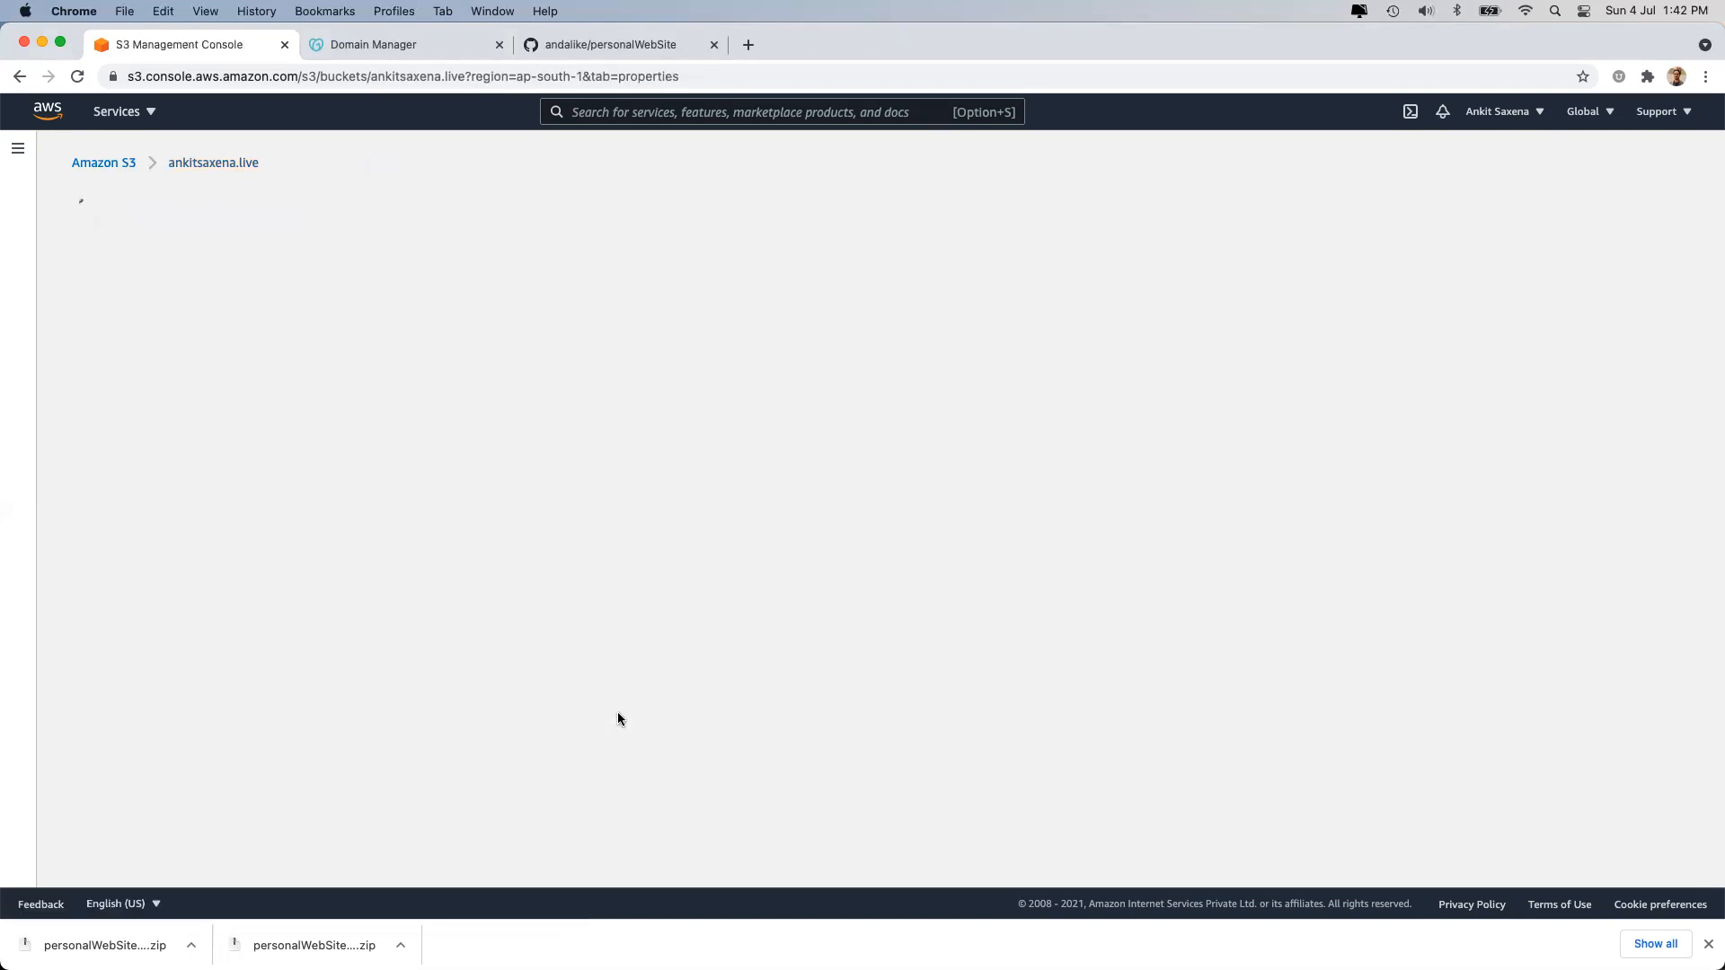
{"action": "scroll", "coordinate": [623, 658], "scroll_direction": "down", "scroll_amount": 5}
{"action": "scroll", "coordinate": [626, 665], "scroll_direction": "down", "scroll_amount": 5}
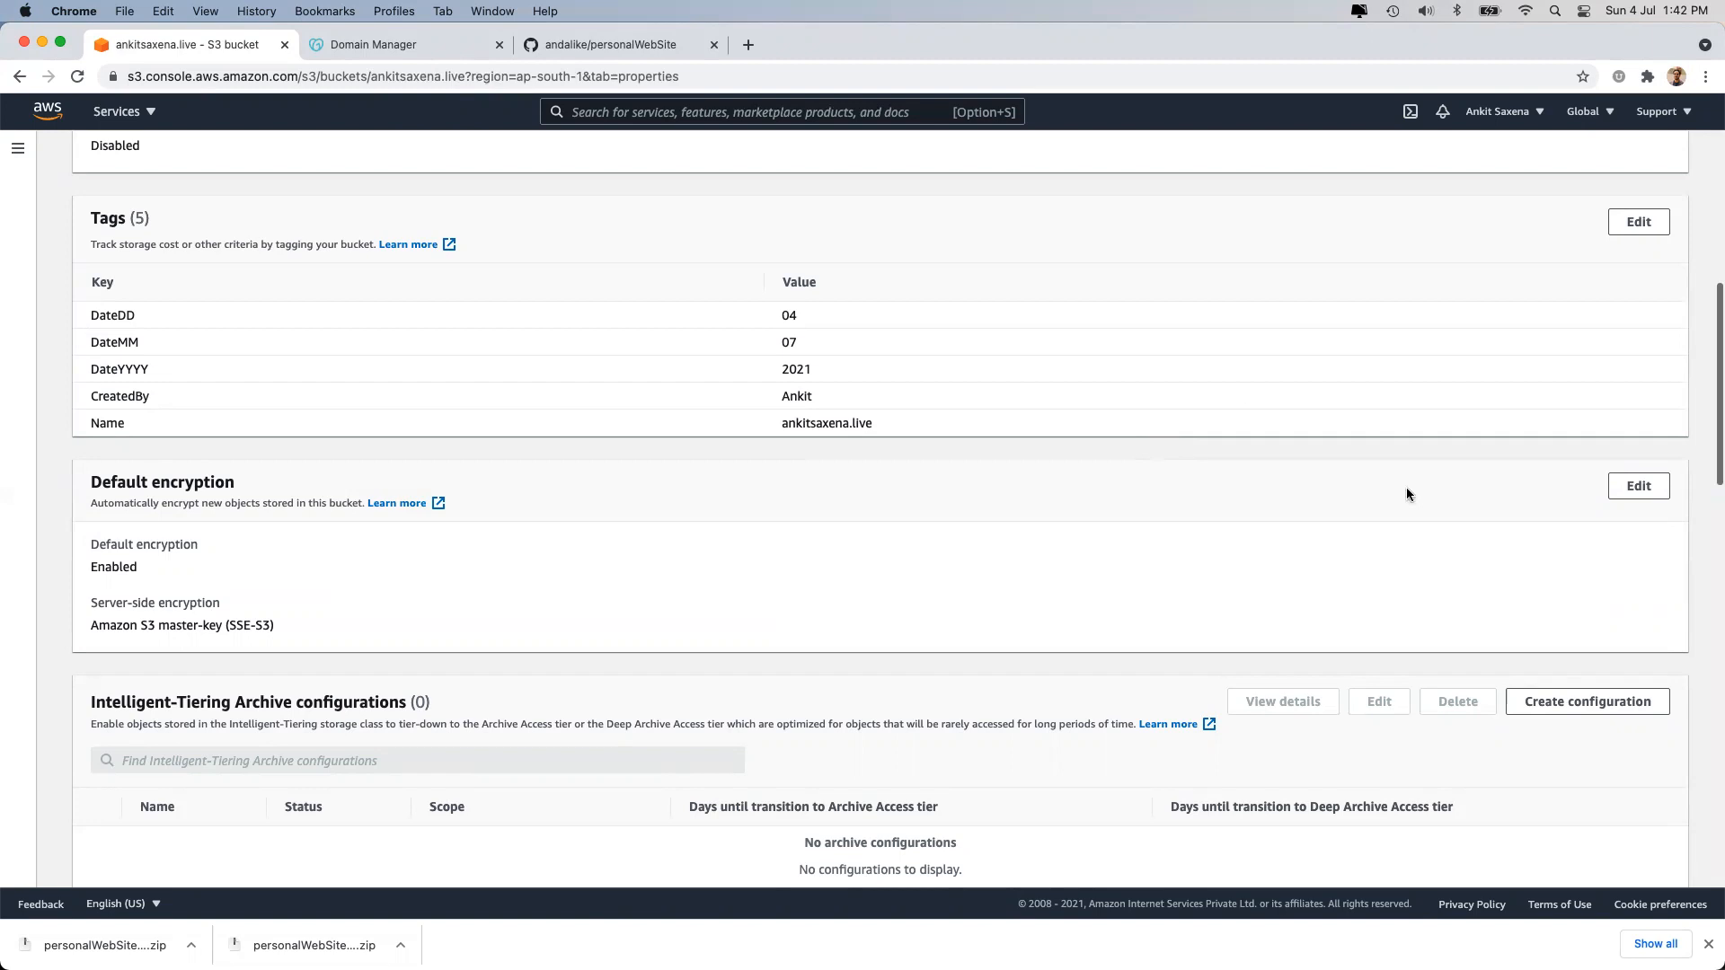
Try switching default encryption to SSE-KMS with a key from your AWS KMS keys.
{"action": "left_click", "coordinate": [1611, 494]}
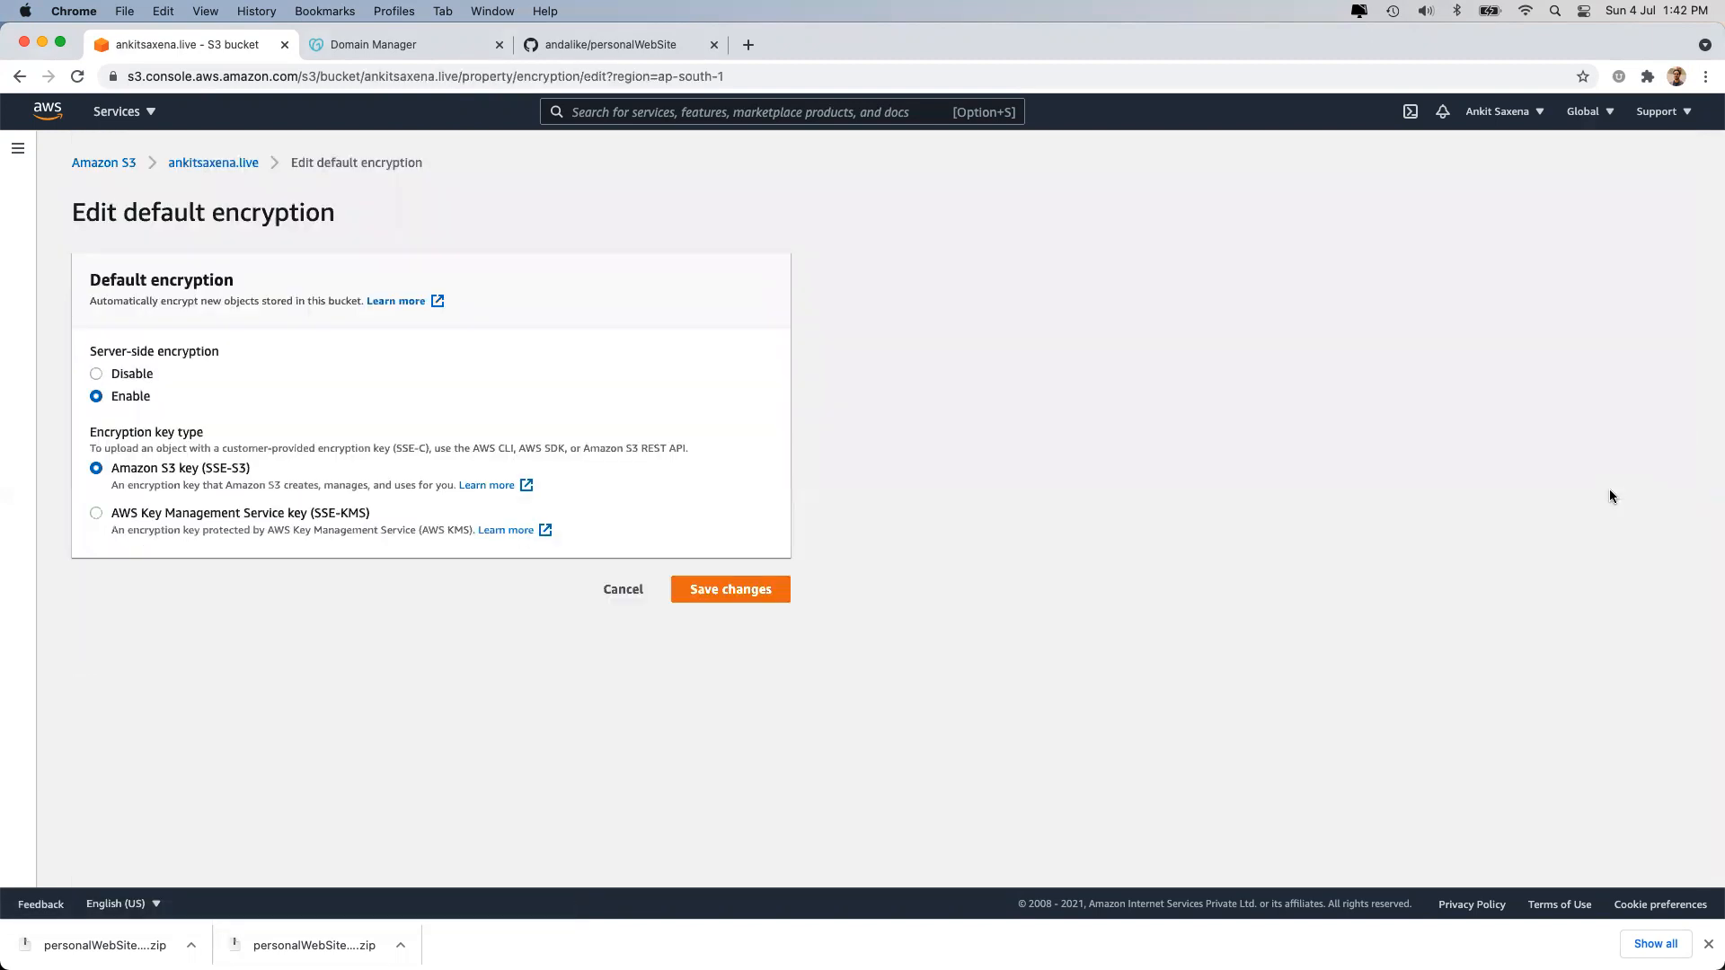
{"action": "left_click", "coordinate": [192, 508]}
{"action": "left_click", "coordinate": [162, 632]}
{"action": "left_click", "coordinate": [236, 722]}
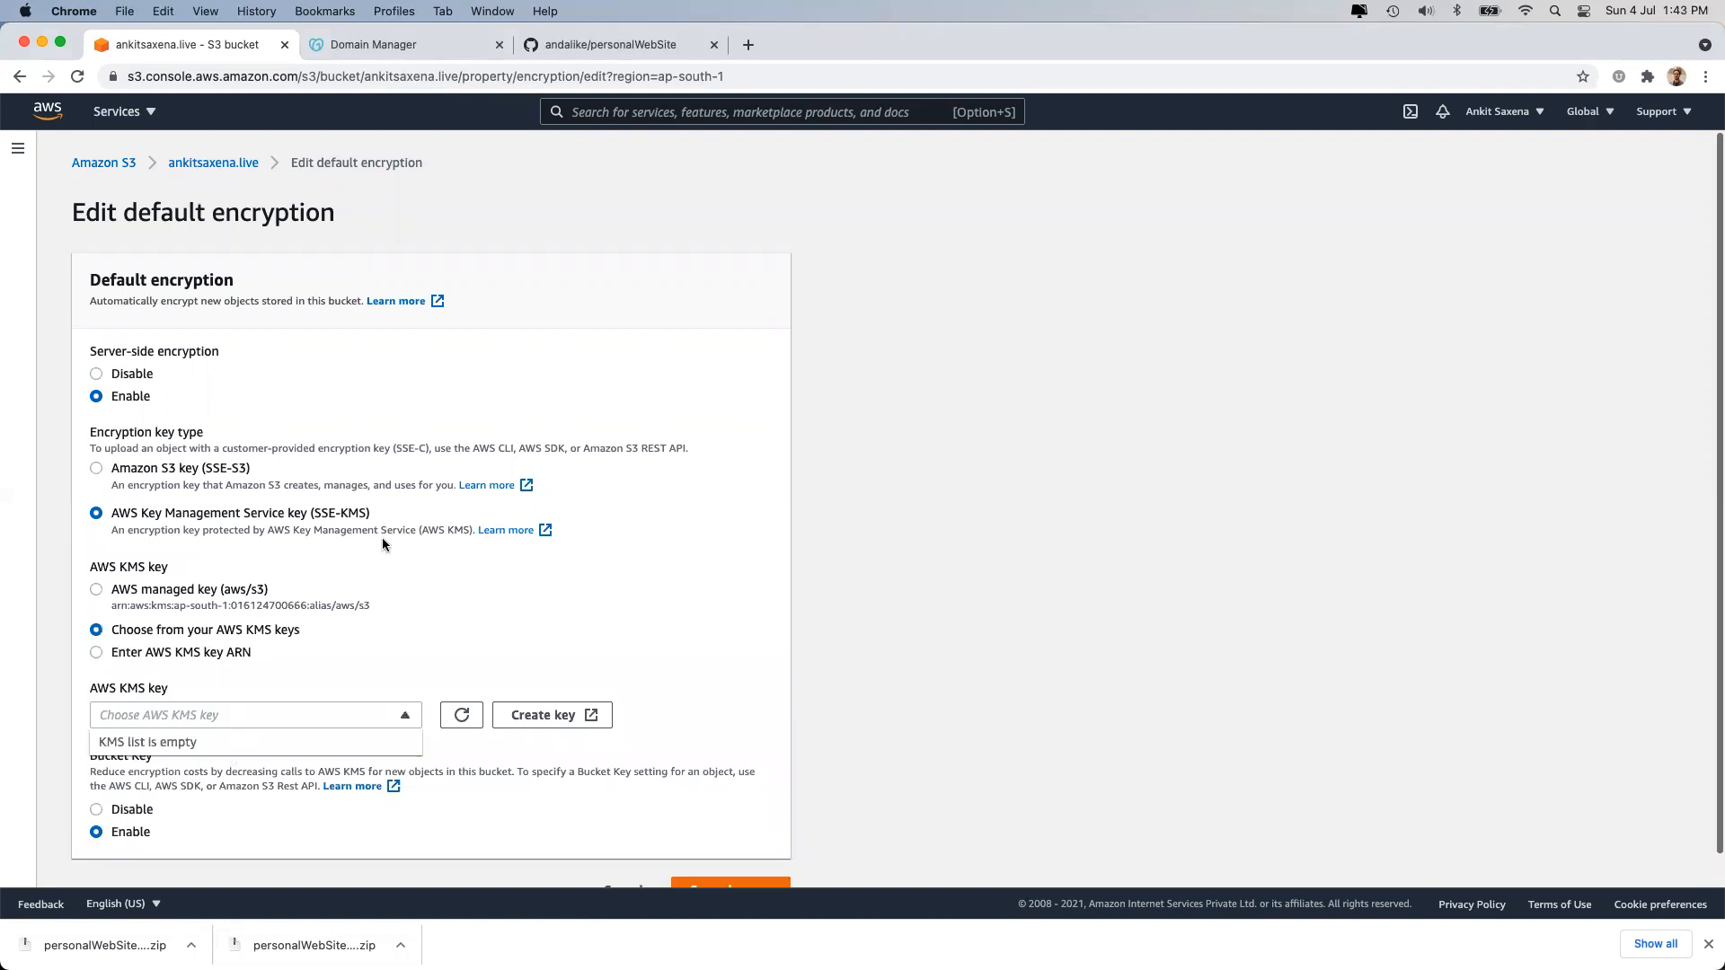
Close the GitHub repository tab, dismiss the empty key list and cancel, keeping SSE-S3.
{"action": "left_click", "coordinate": [713, 45]}
{"action": "scroll", "coordinate": [532, 751], "scroll_direction": "down", "scroll_amount": 1}
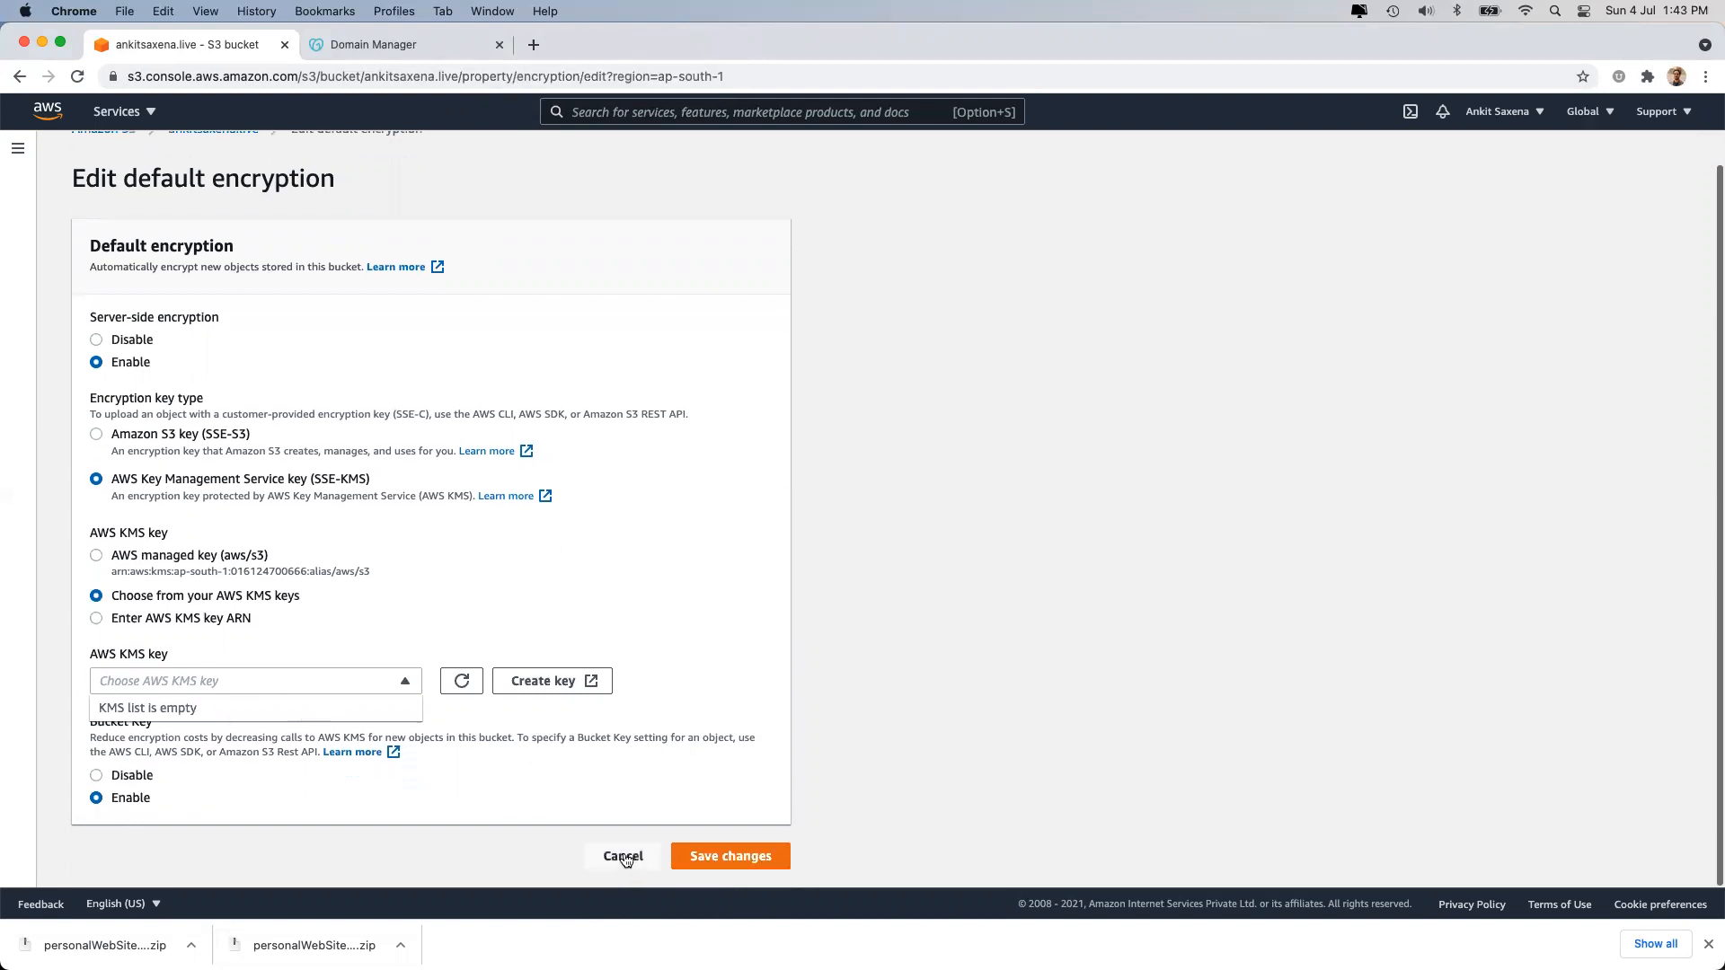
{"action": "left_click", "coordinate": [794, 516]}
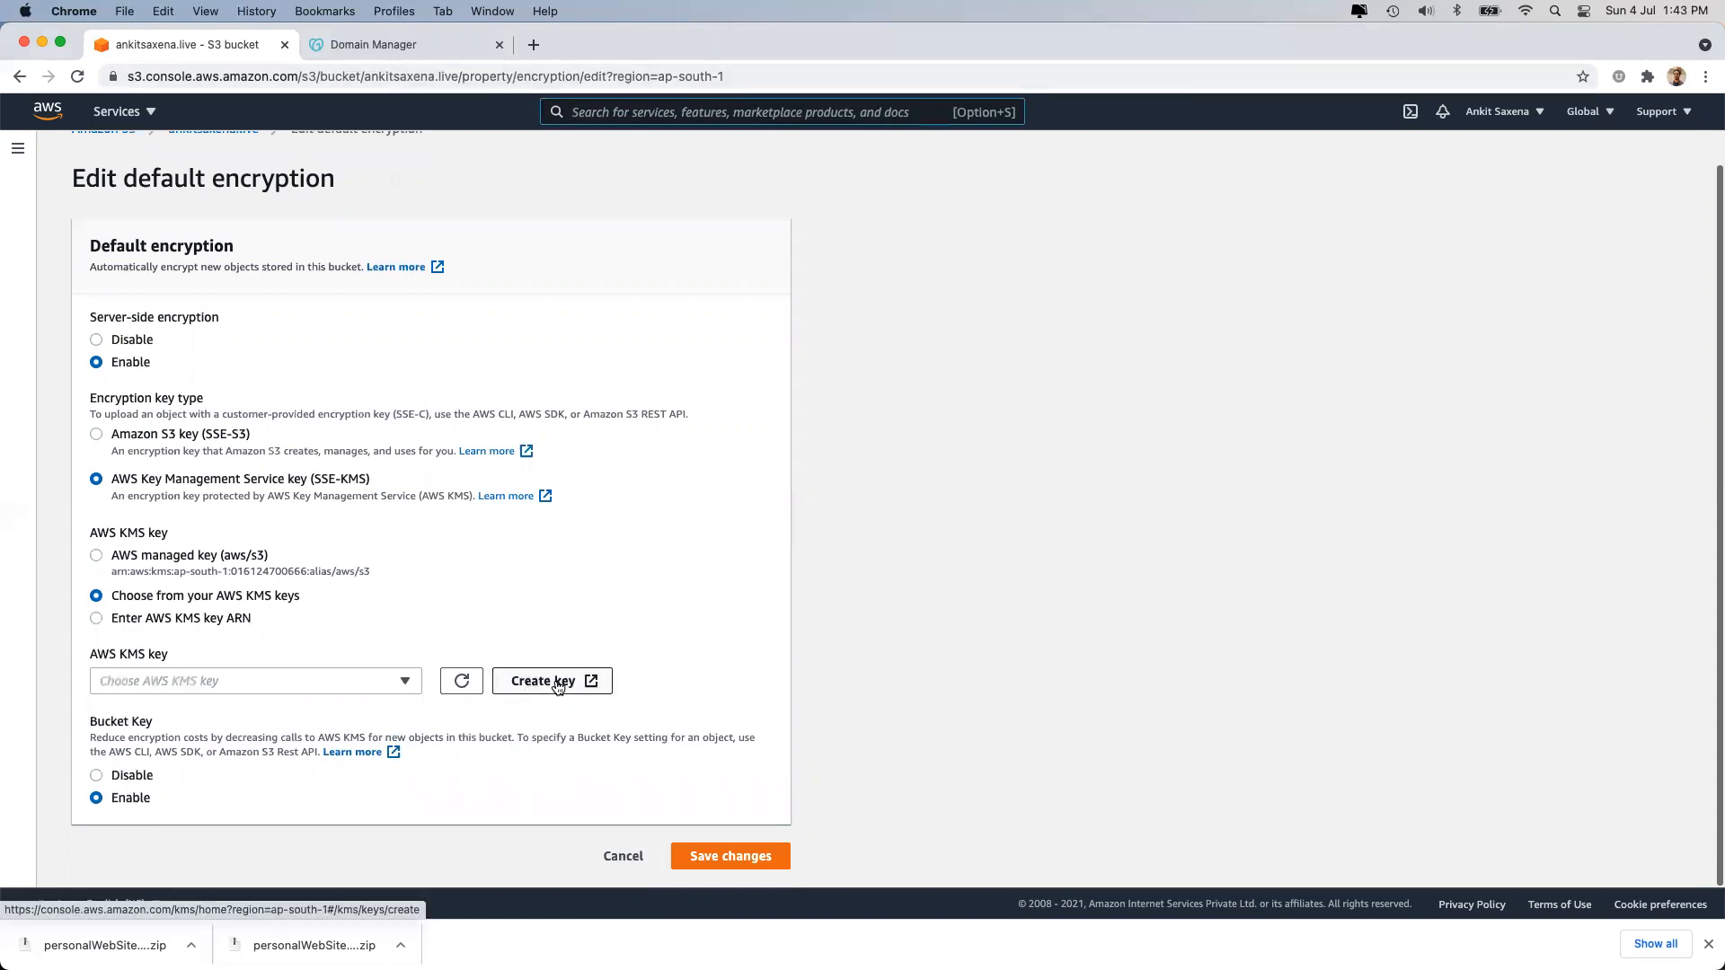
{"action": "left_click", "coordinate": [625, 856]}
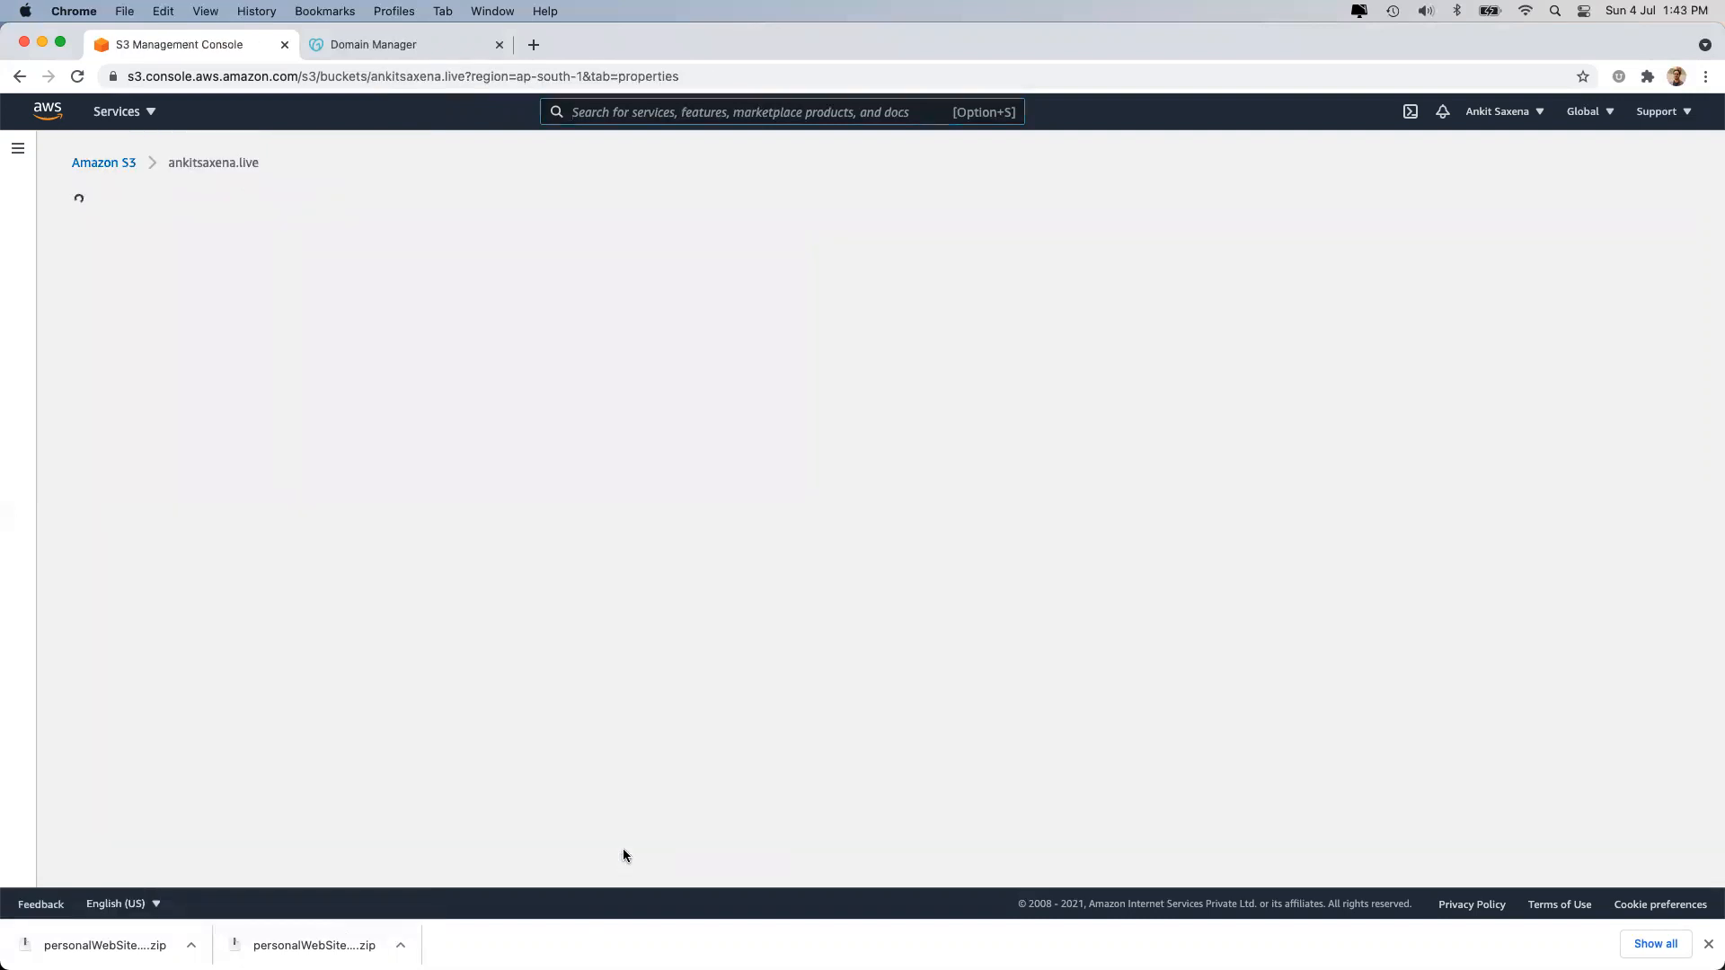
{"action": "scroll", "coordinate": [437, 491], "scroll_direction": "down", "scroll_amount": 10}
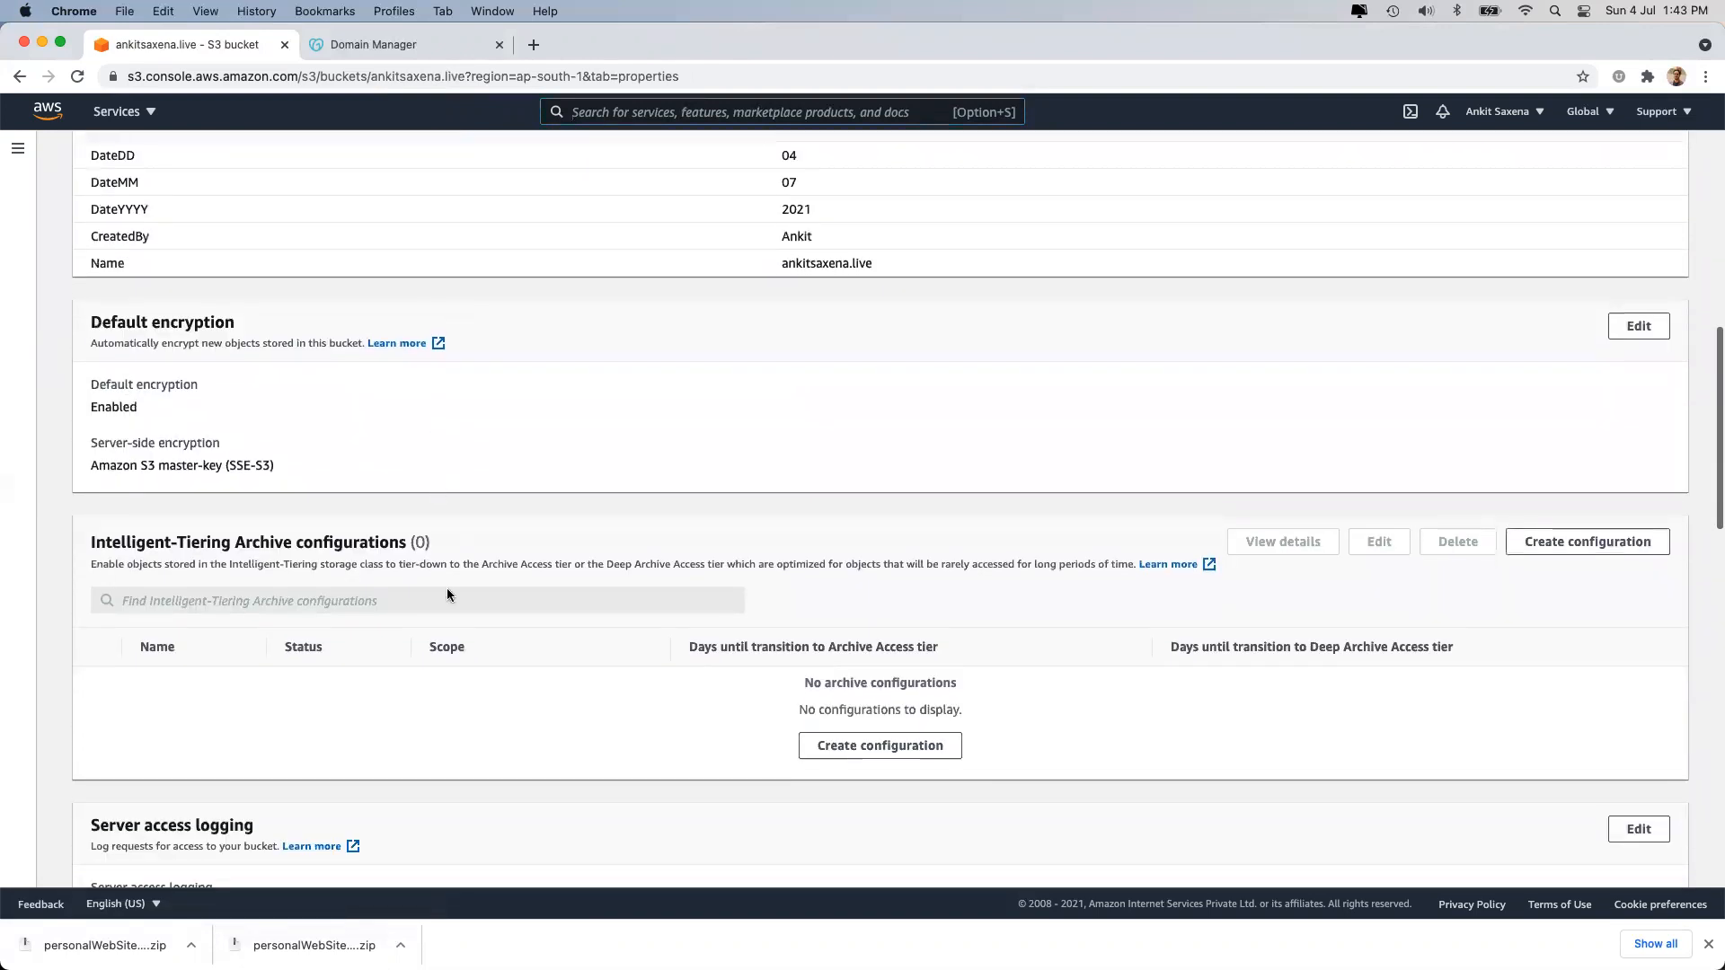
{"action": "triple_click", "coordinate": [287, 535]}
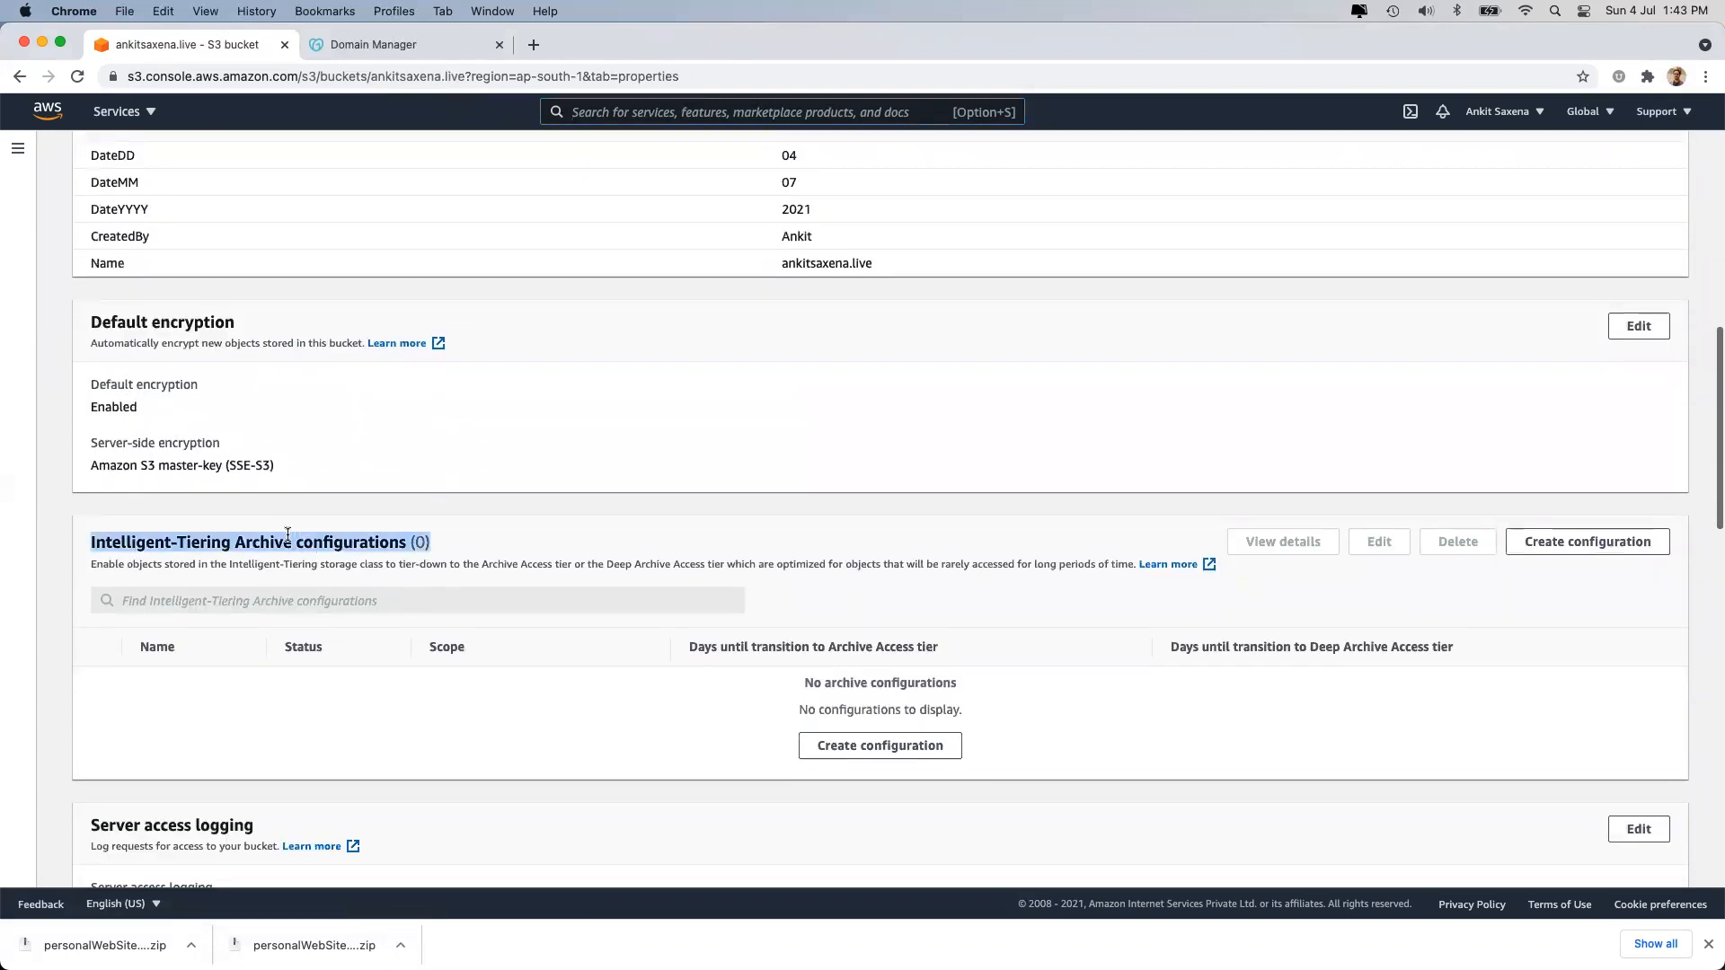
{"action": "left_click", "coordinate": [287, 535]}
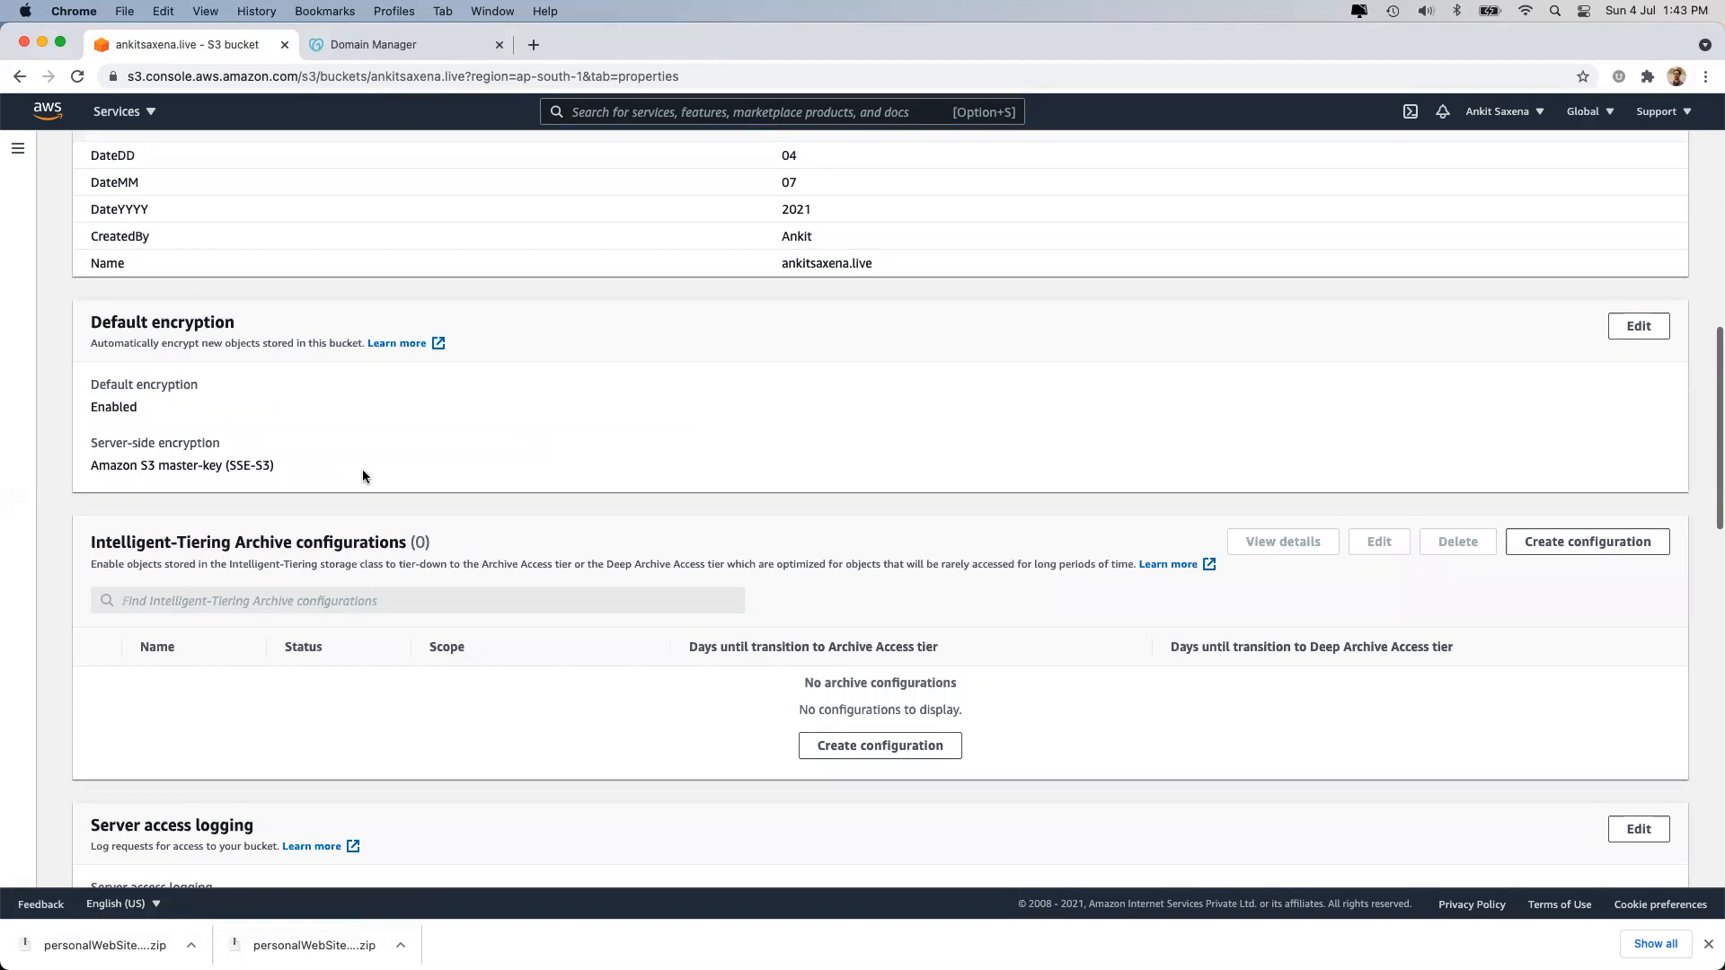
{"action": "scroll", "coordinate": [402, 435], "scroll_direction": "up", "scroll_amount": 10}
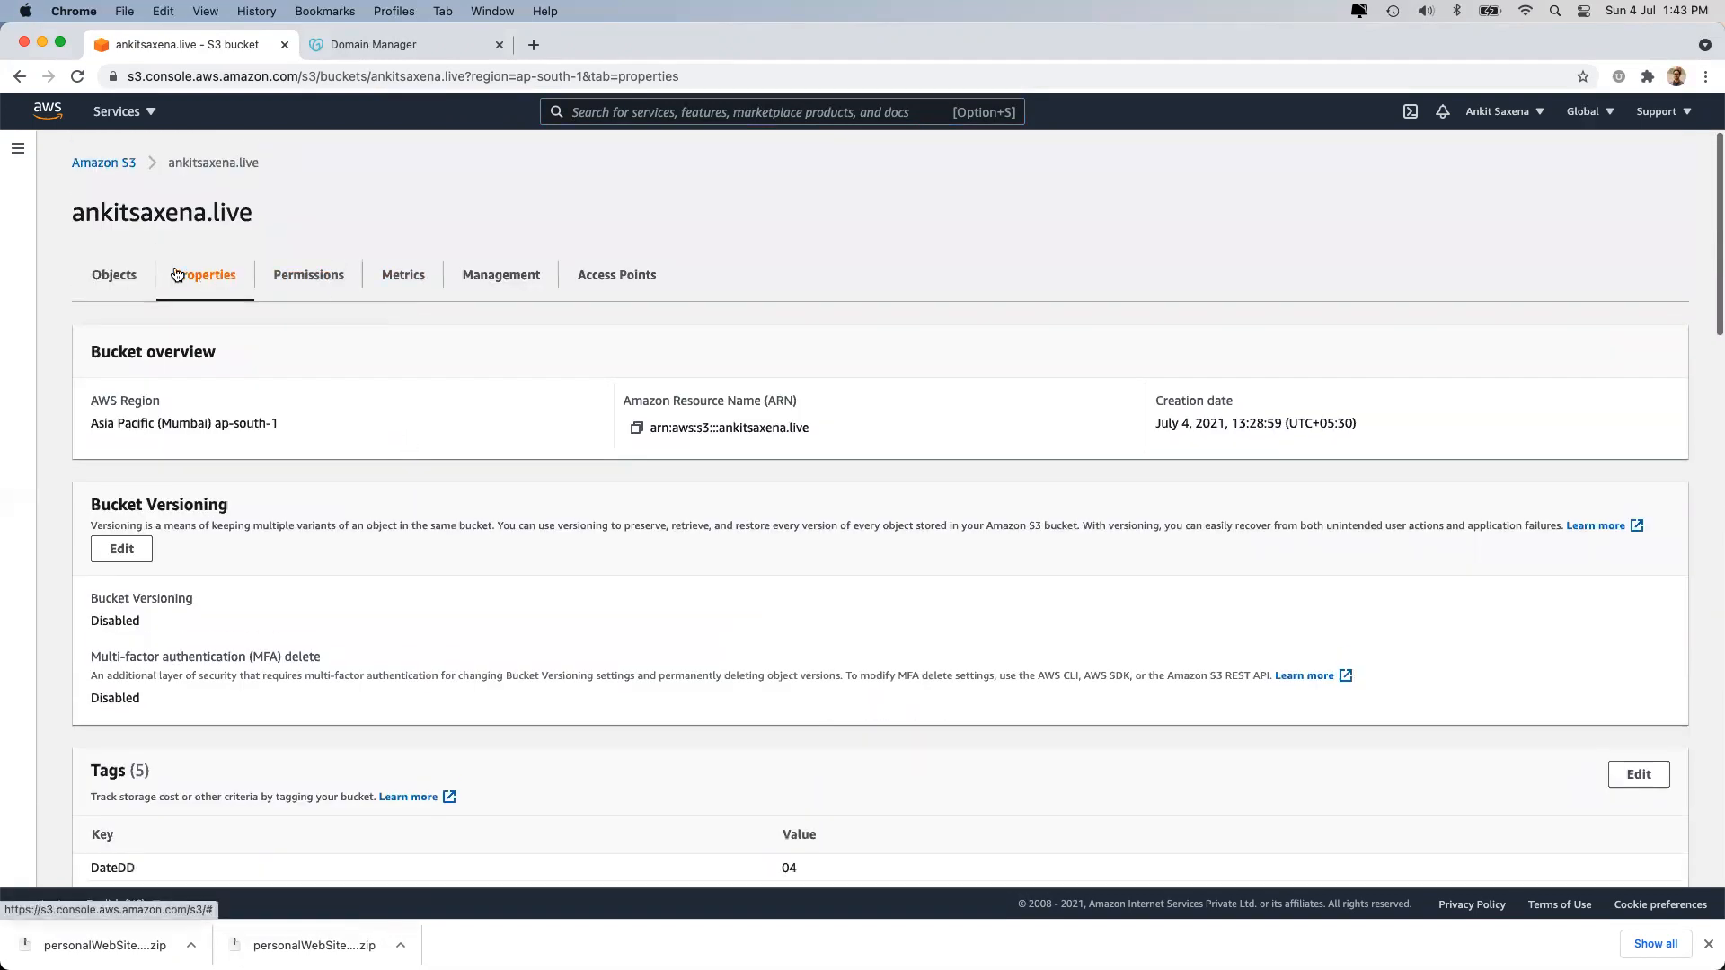
Change blog.html's storage class from Standard to One Zone-IA and save.
{"action": "left_click", "coordinate": [104, 276]}
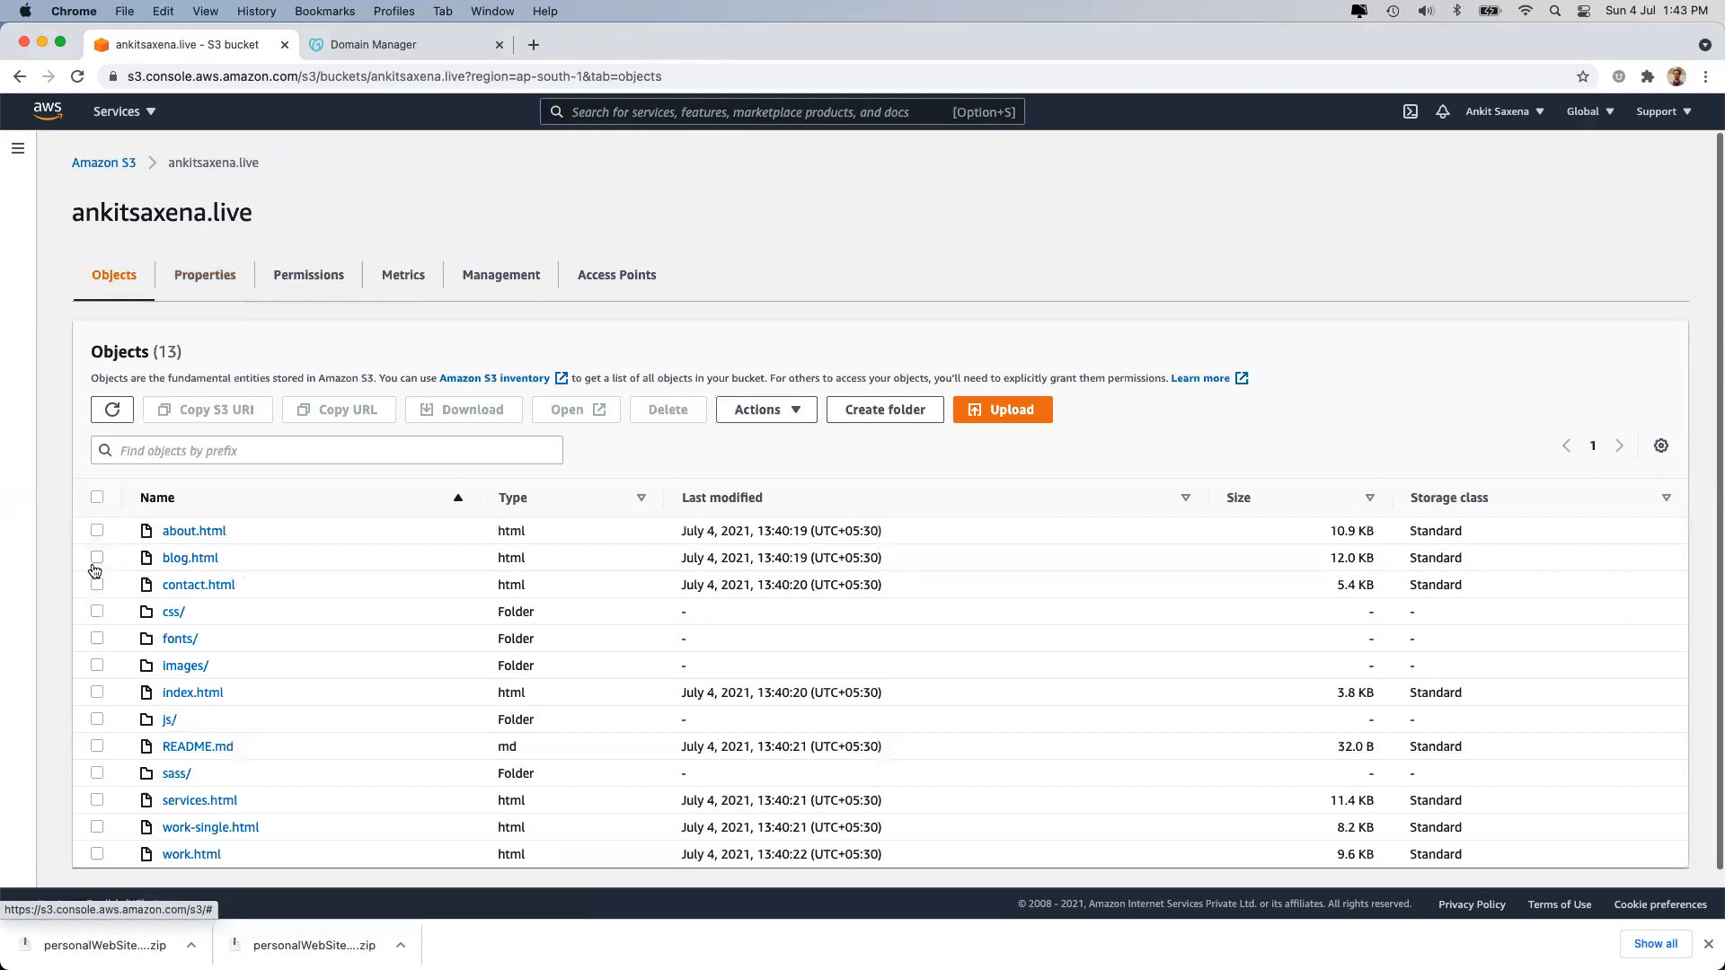
{"action": "left_click", "coordinate": [97, 558]}
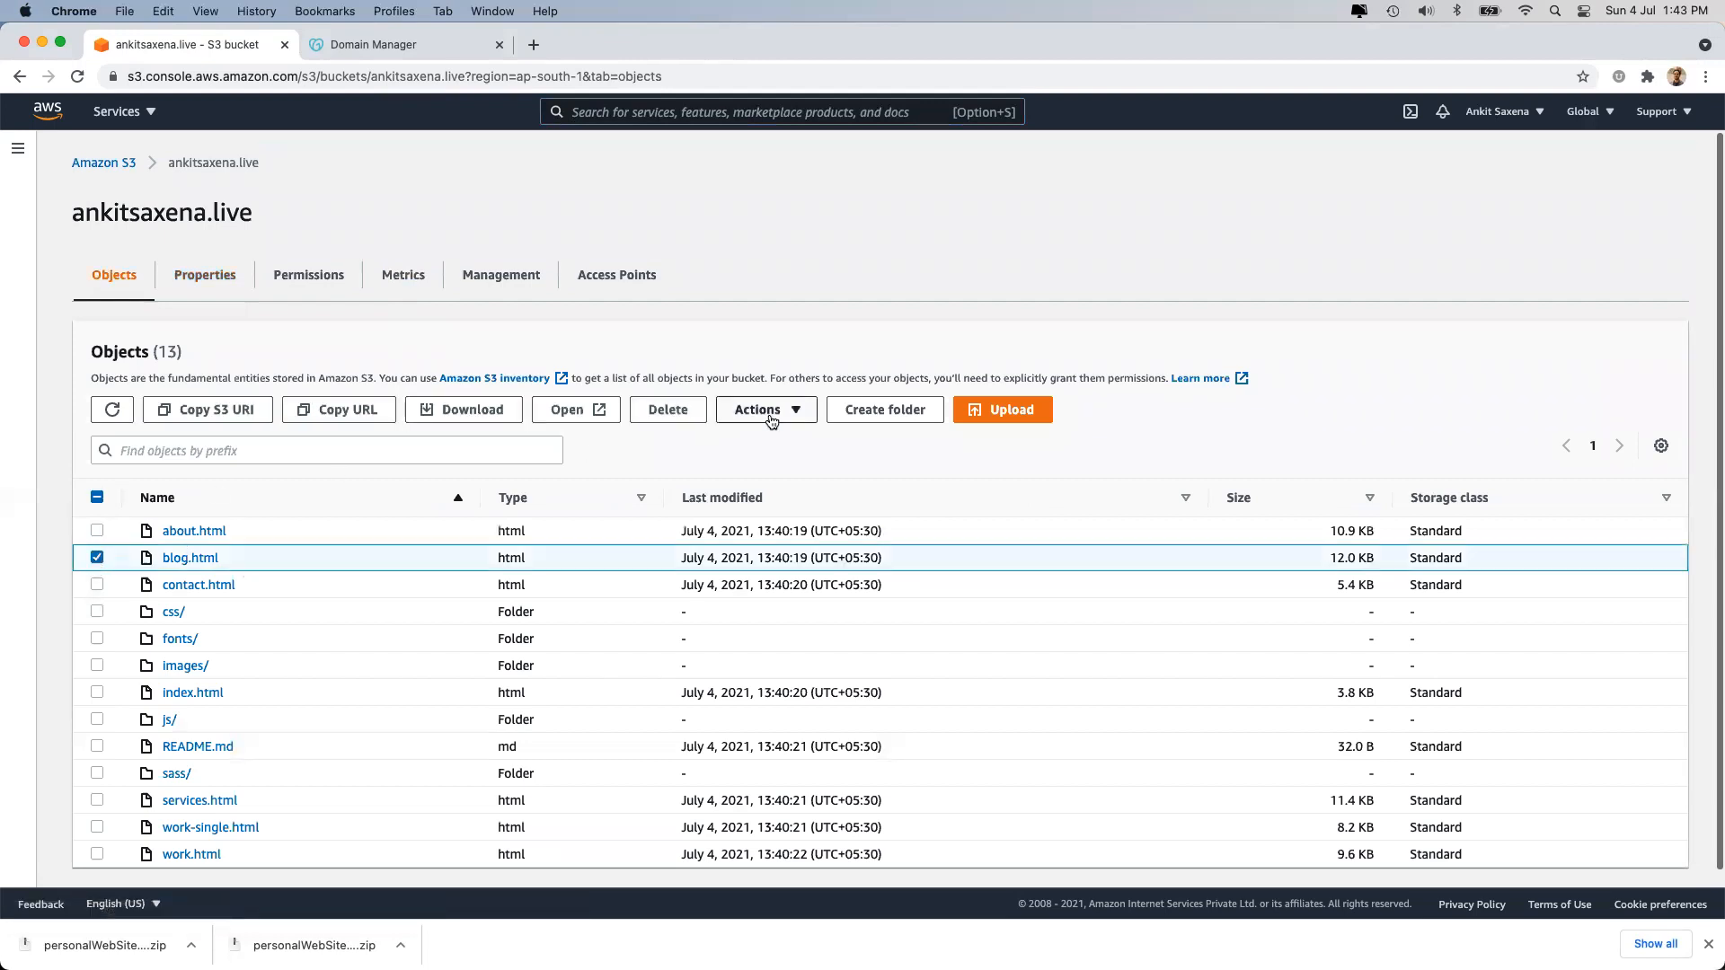
{"action": "left_click", "coordinate": [770, 416]}
{"action": "left_click", "coordinate": [799, 662]}
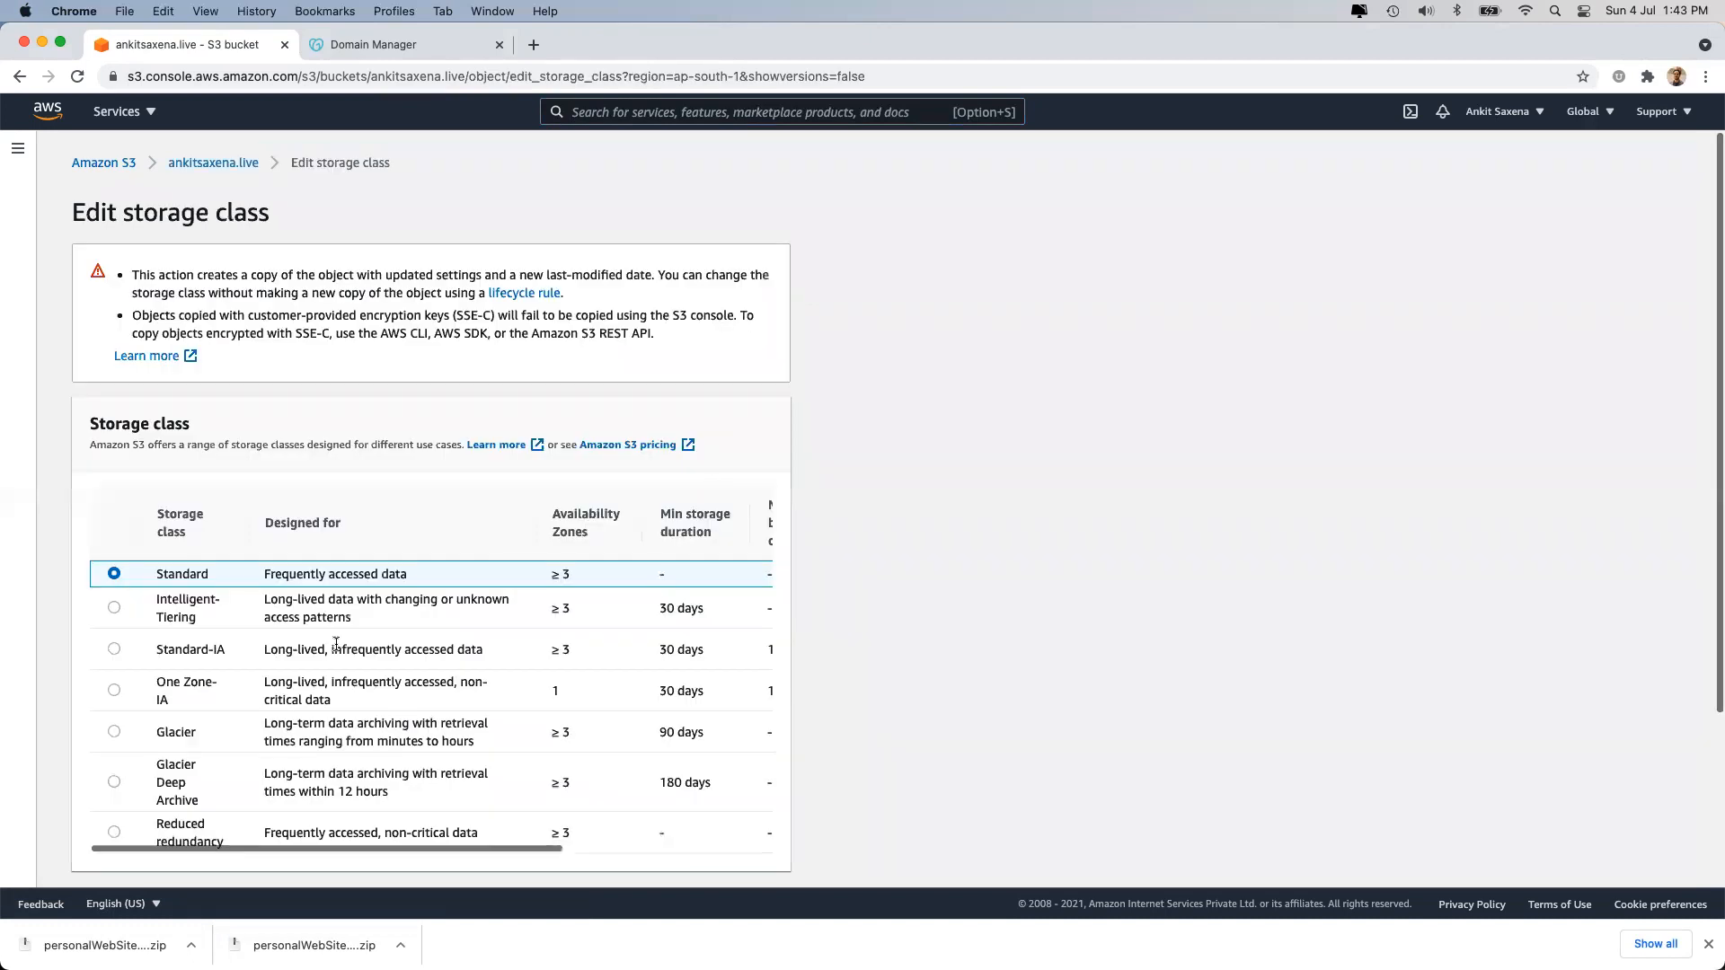
{"action": "left_click", "coordinate": [114, 690]}
{"action": "scroll", "coordinate": [174, 712], "scroll_direction": "down", "scroll_amount": 1}
{"action": "scroll", "coordinate": [174, 712], "scroll_direction": "down", "scroll_amount": 5}
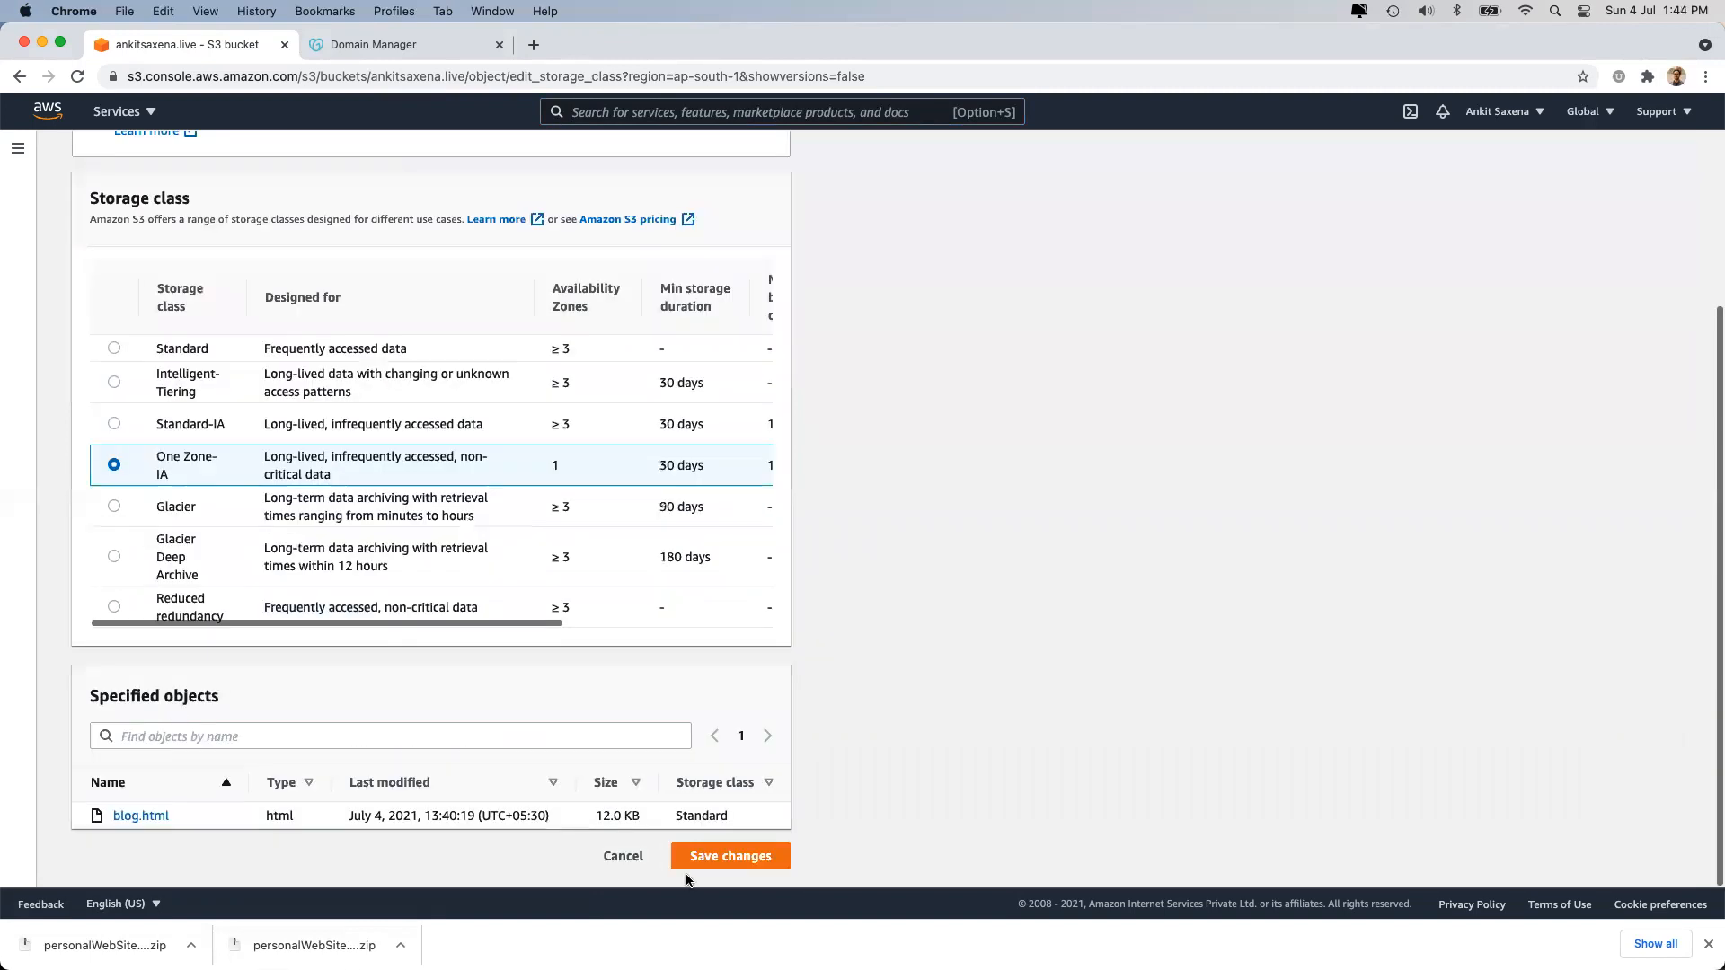
{"action": "left_click", "coordinate": [708, 858]}
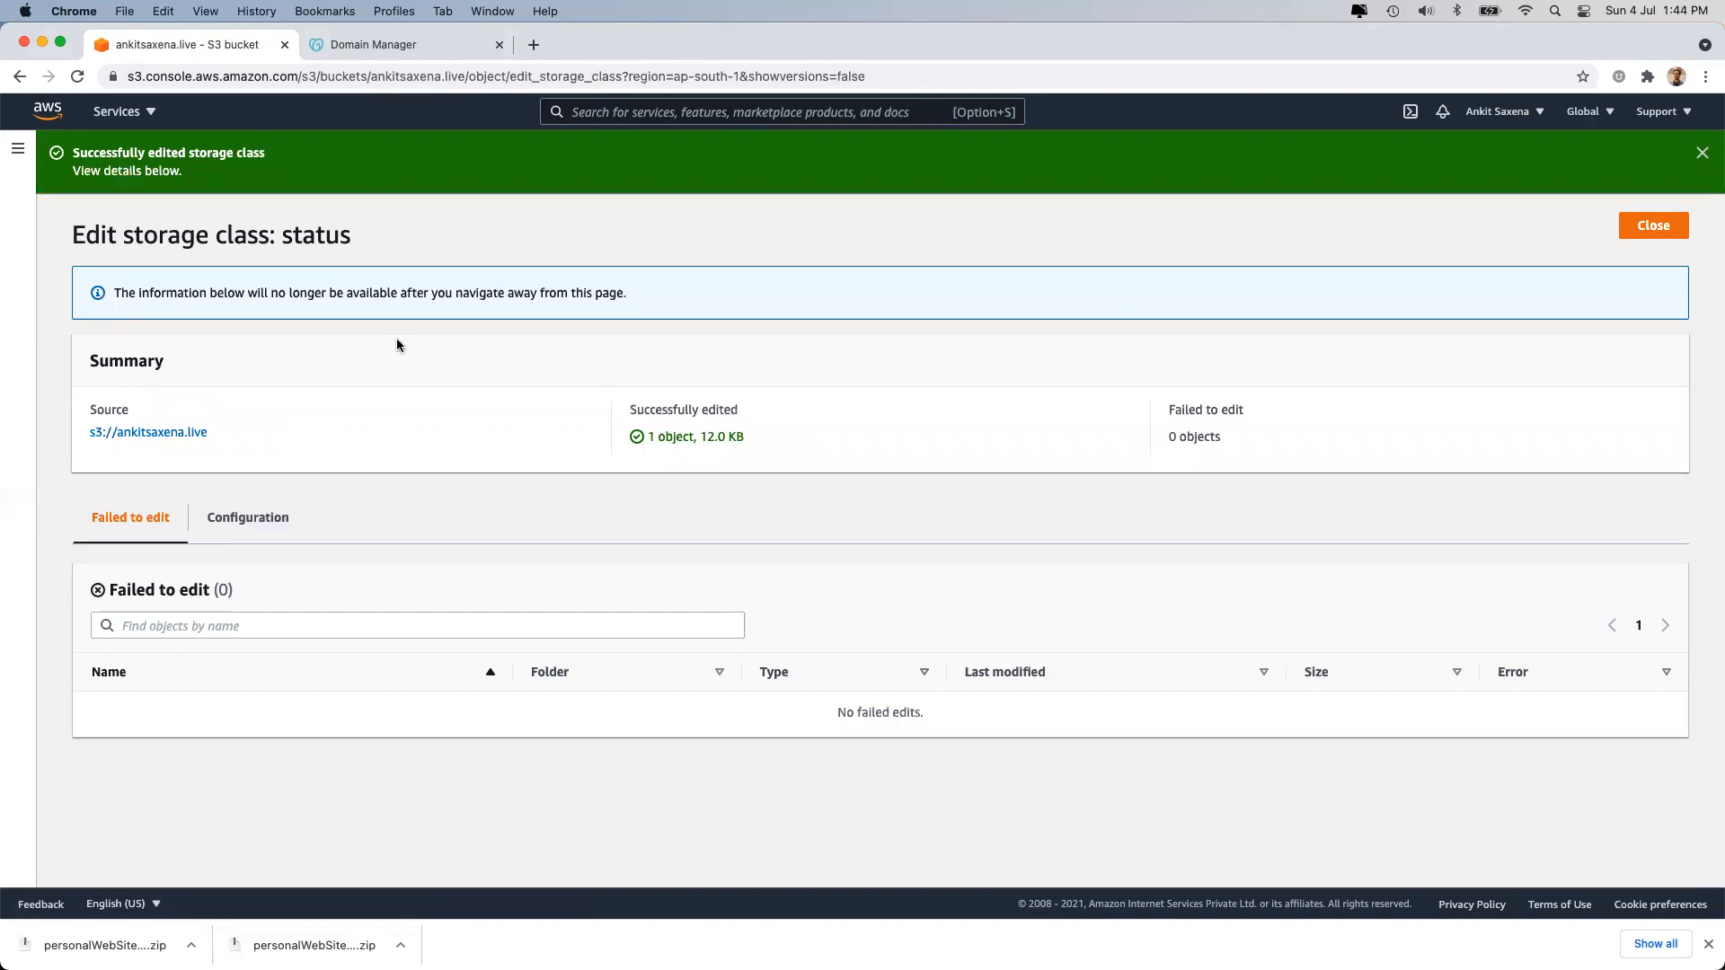
Back in the object list, reselect blog.html and check its One Zone-IA storage class.
{"action": "left_click", "coordinate": [1637, 227]}
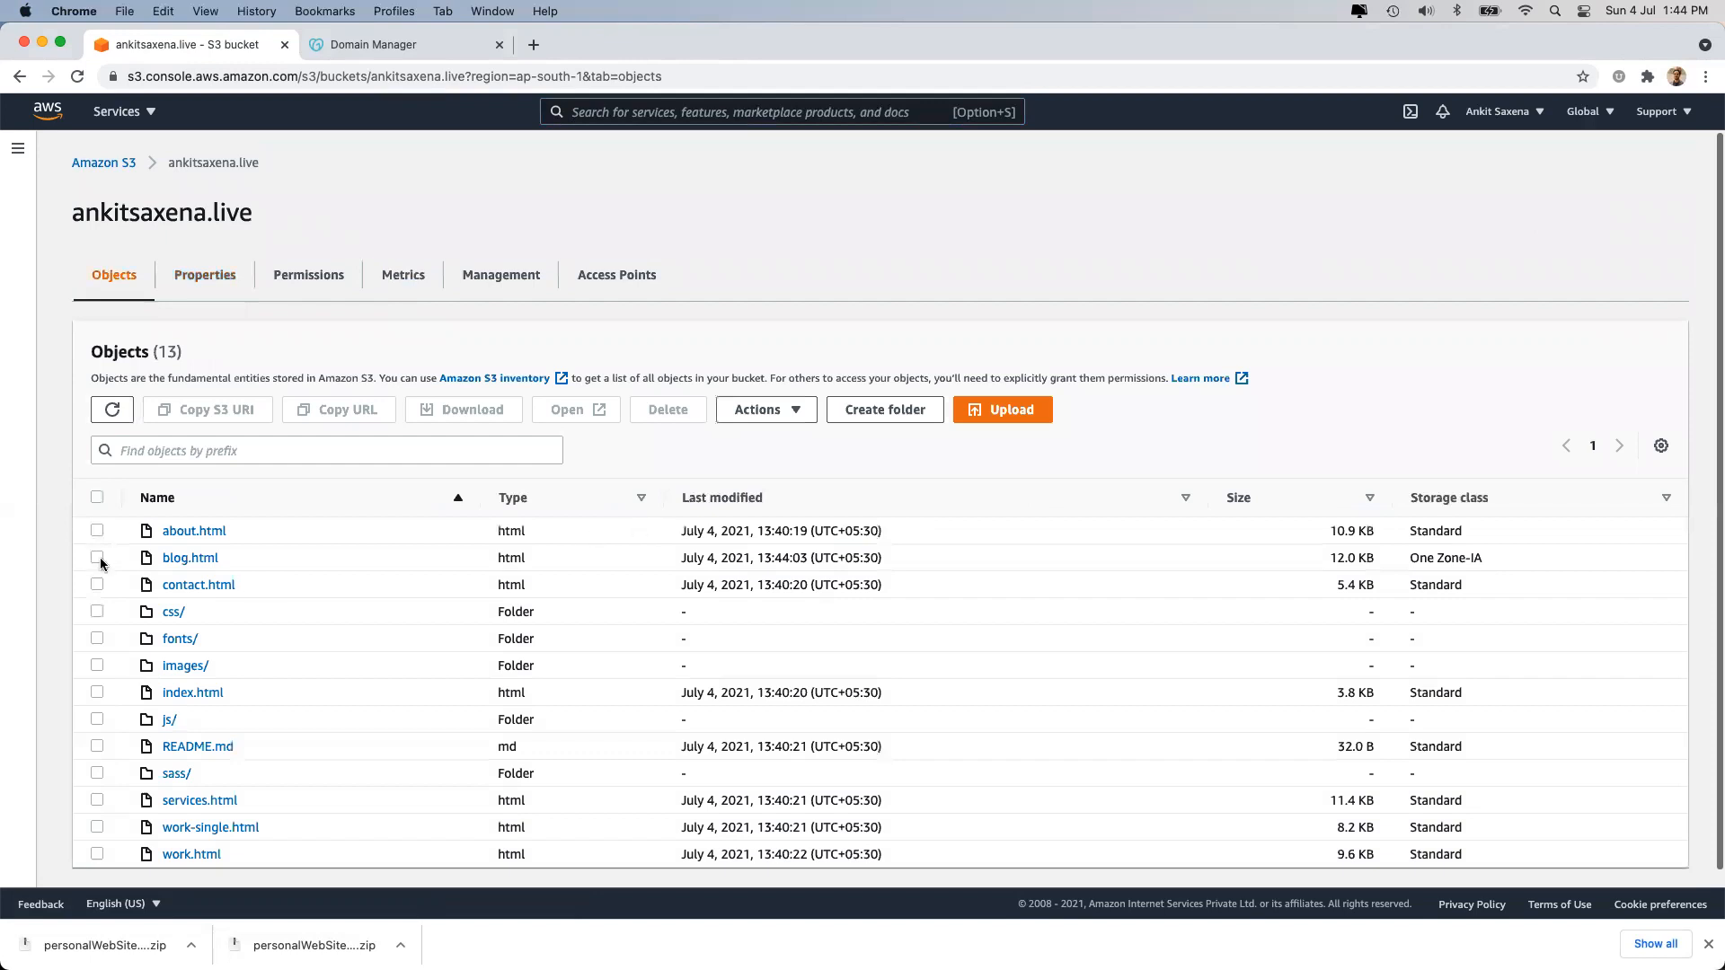
{"action": "left_click", "coordinate": [96, 558]}
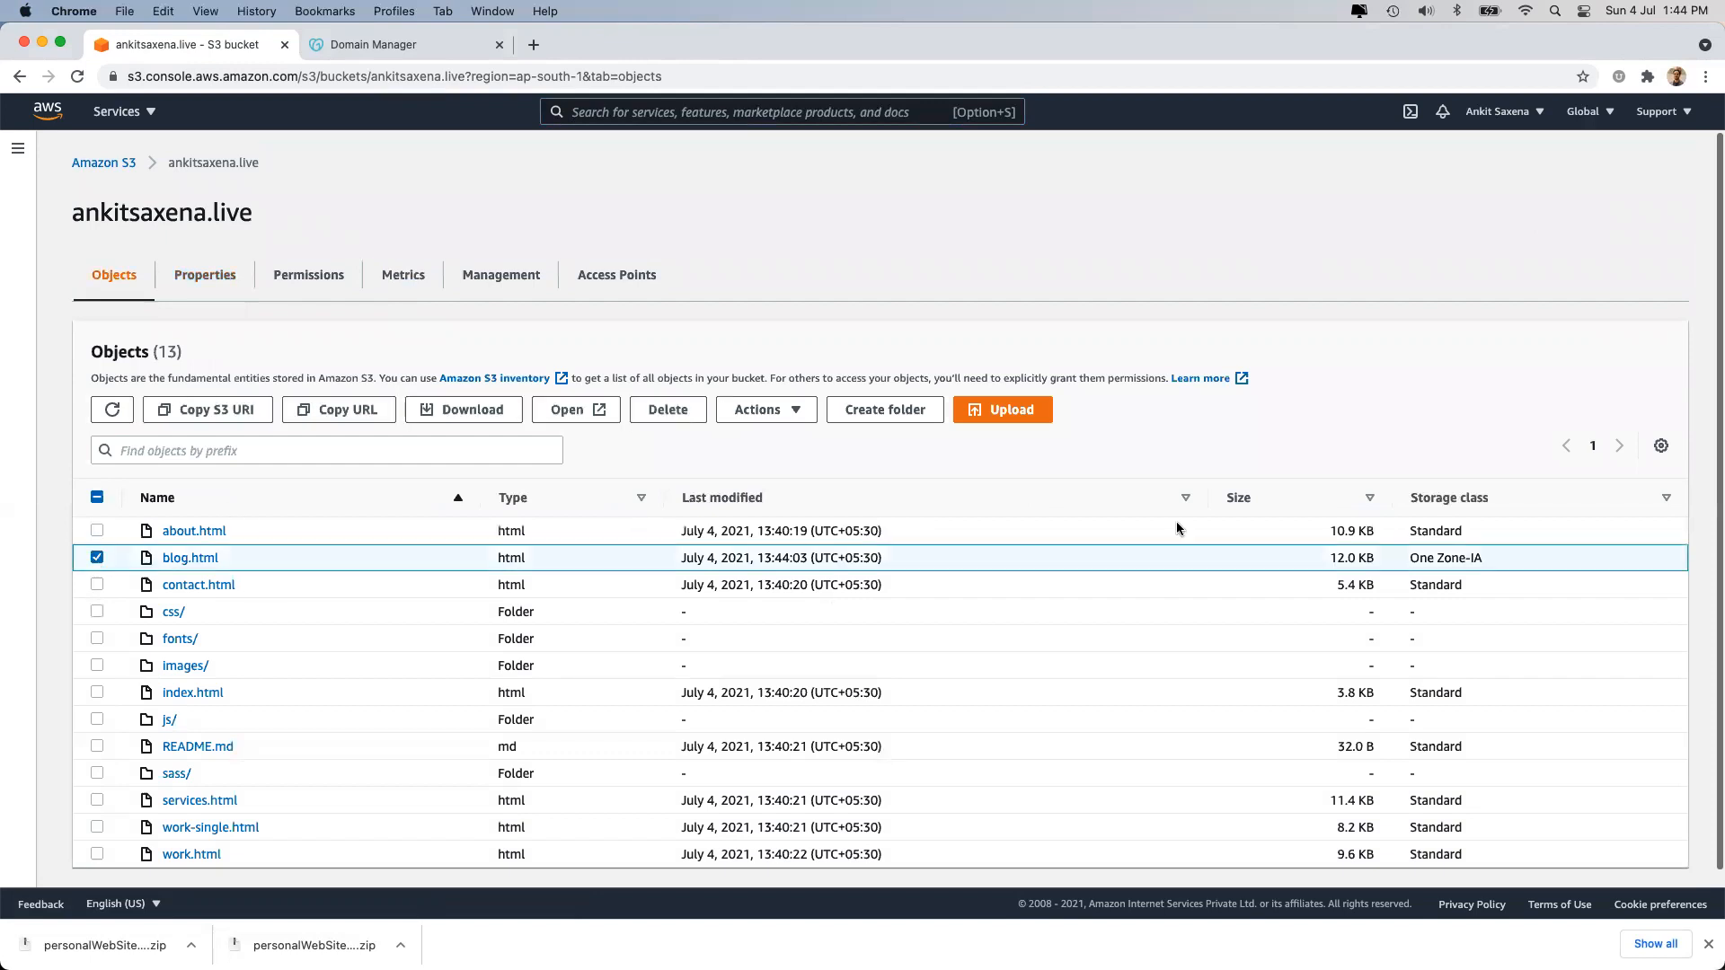
{"action": "triple_click", "coordinate": [1429, 551]}
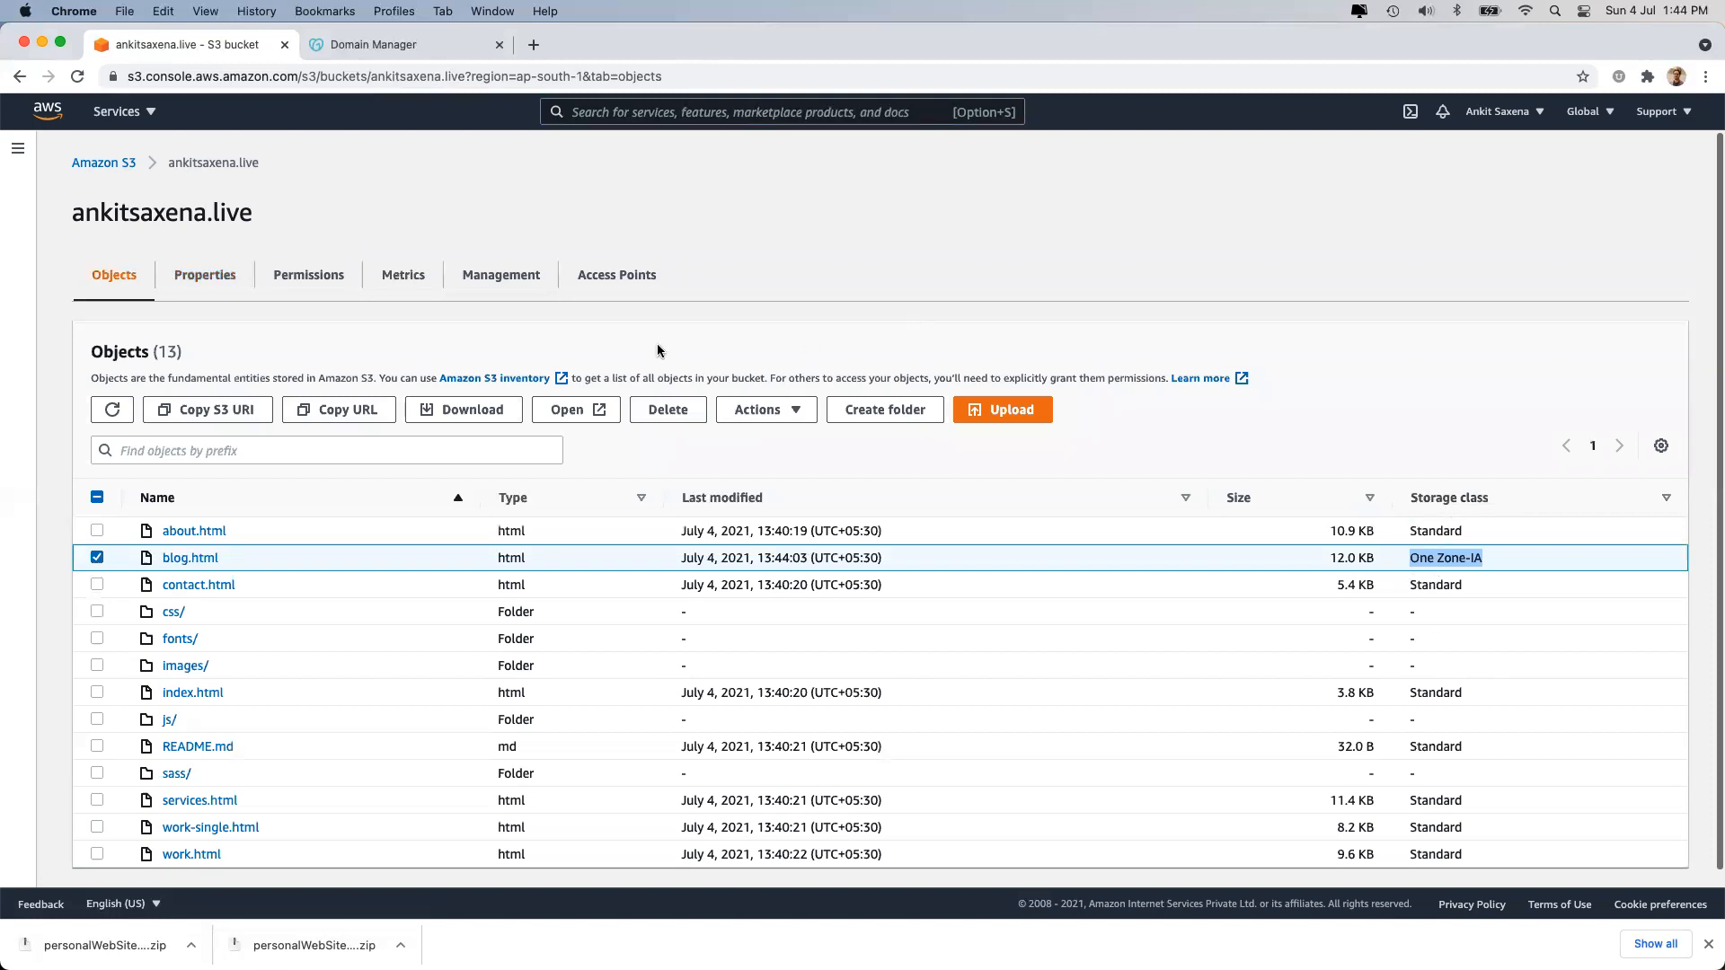
{"action": "left_click", "coordinate": [774, 411]}
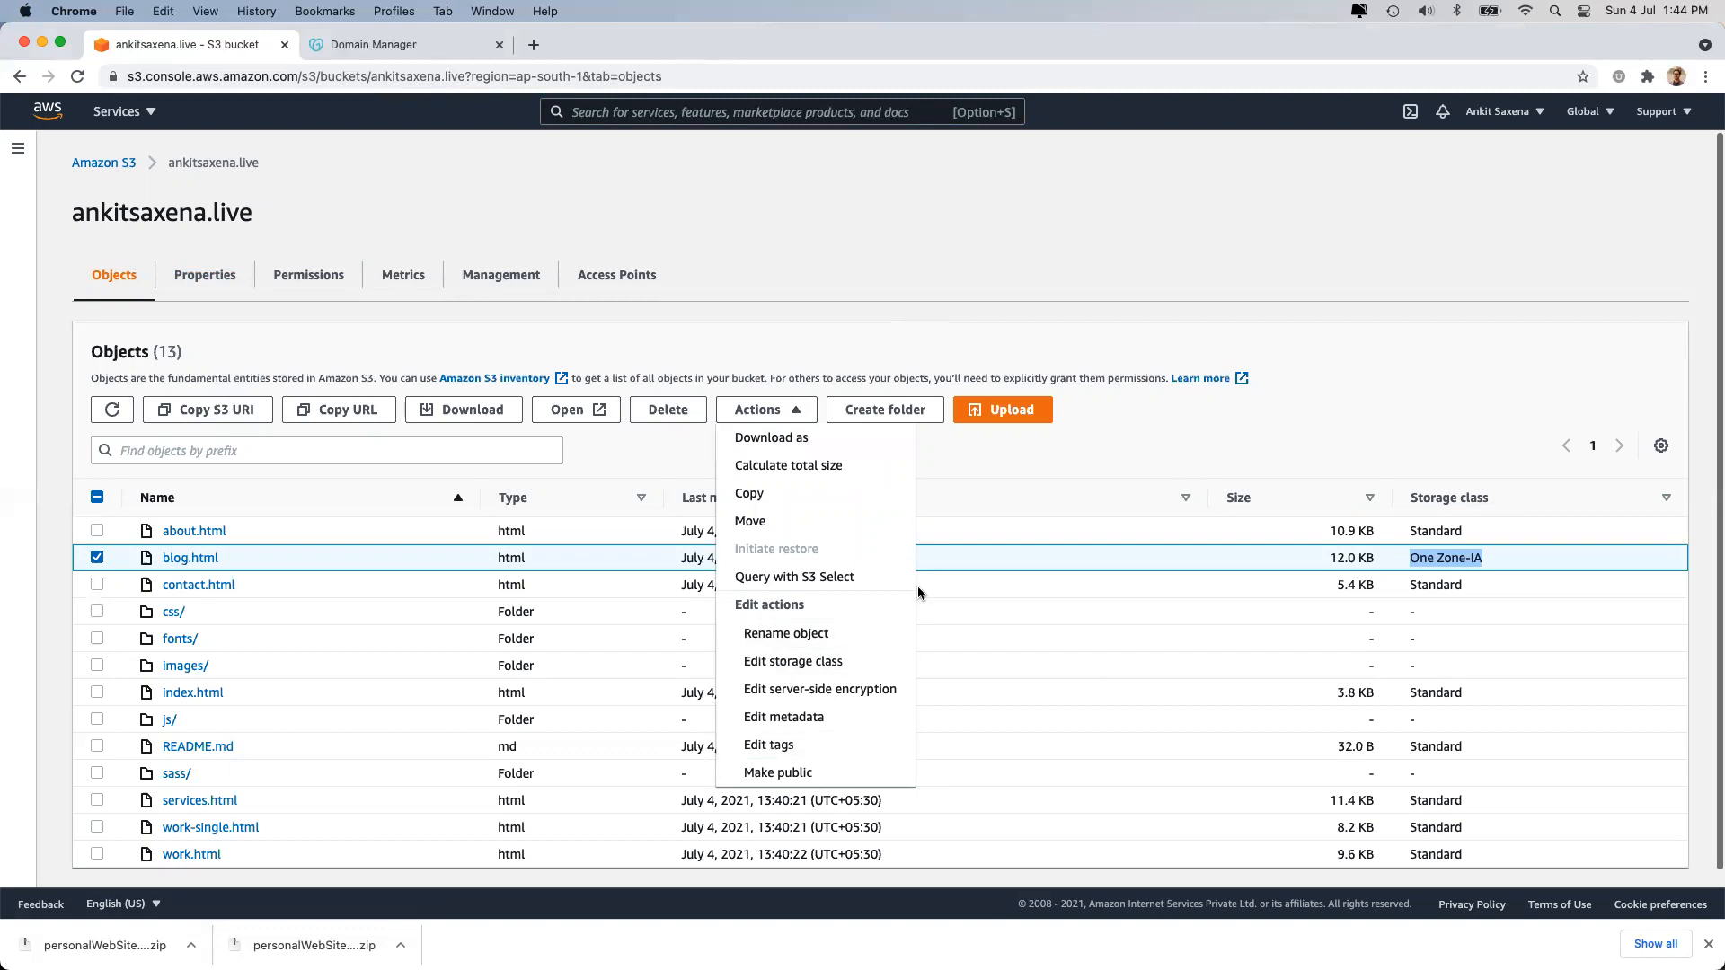
Set blog.html's storage class back to Standard, save, and confirm it in the object list.
{"action": "left_click", "coordinate": [804, 662]}
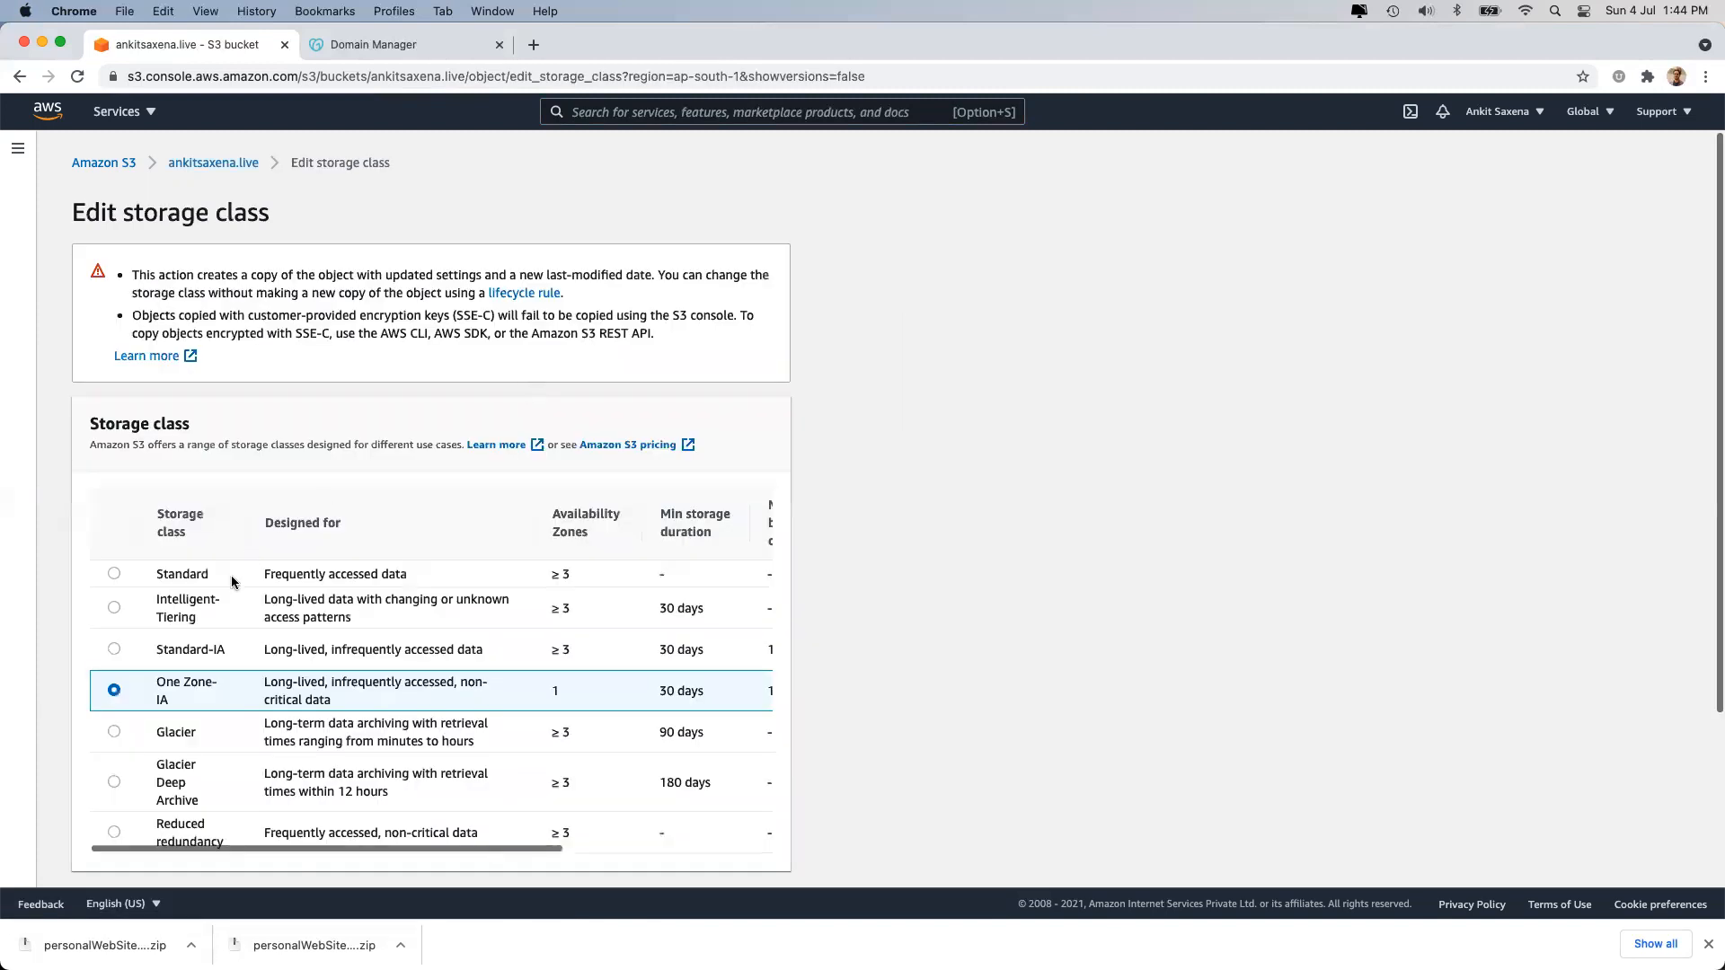
{"action": "left_click", "coordinate": [114, 575]}
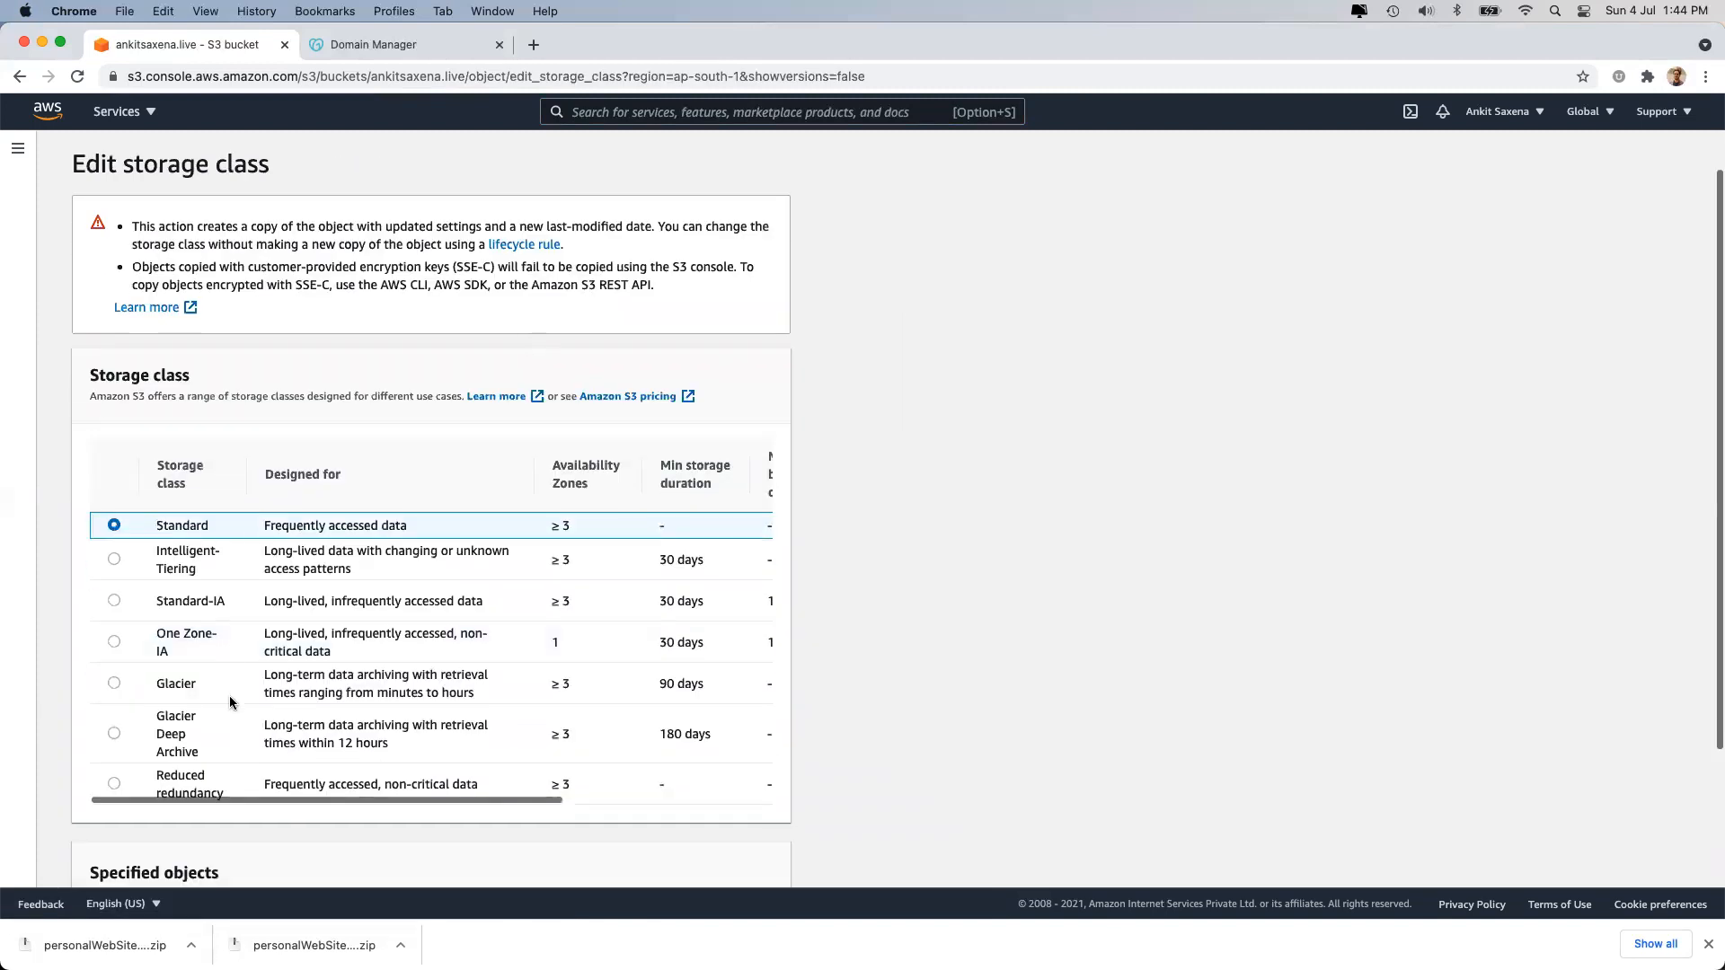
{"action": "scroll", "coordinate": [230, 701], "scroll_direction": "down", "scroll_amount": 5}
{"action": "left_click", "coordinate": [732, 861]}
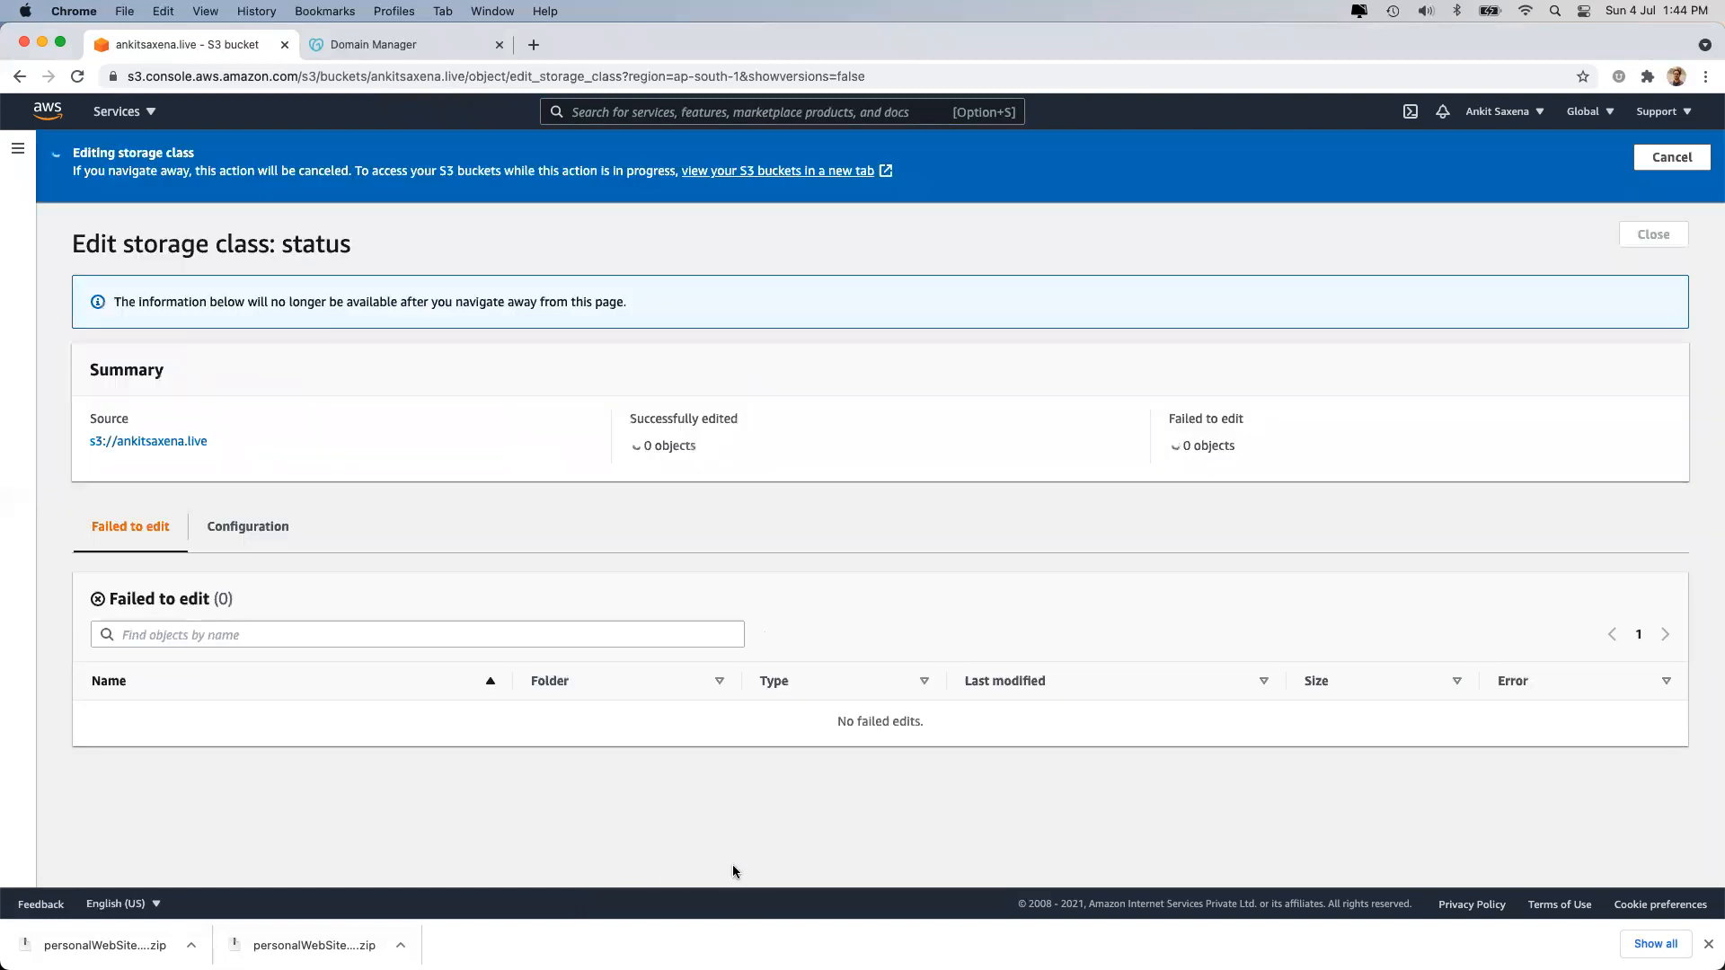
{"action": "left_click", "coordinate": [1653, 225]}
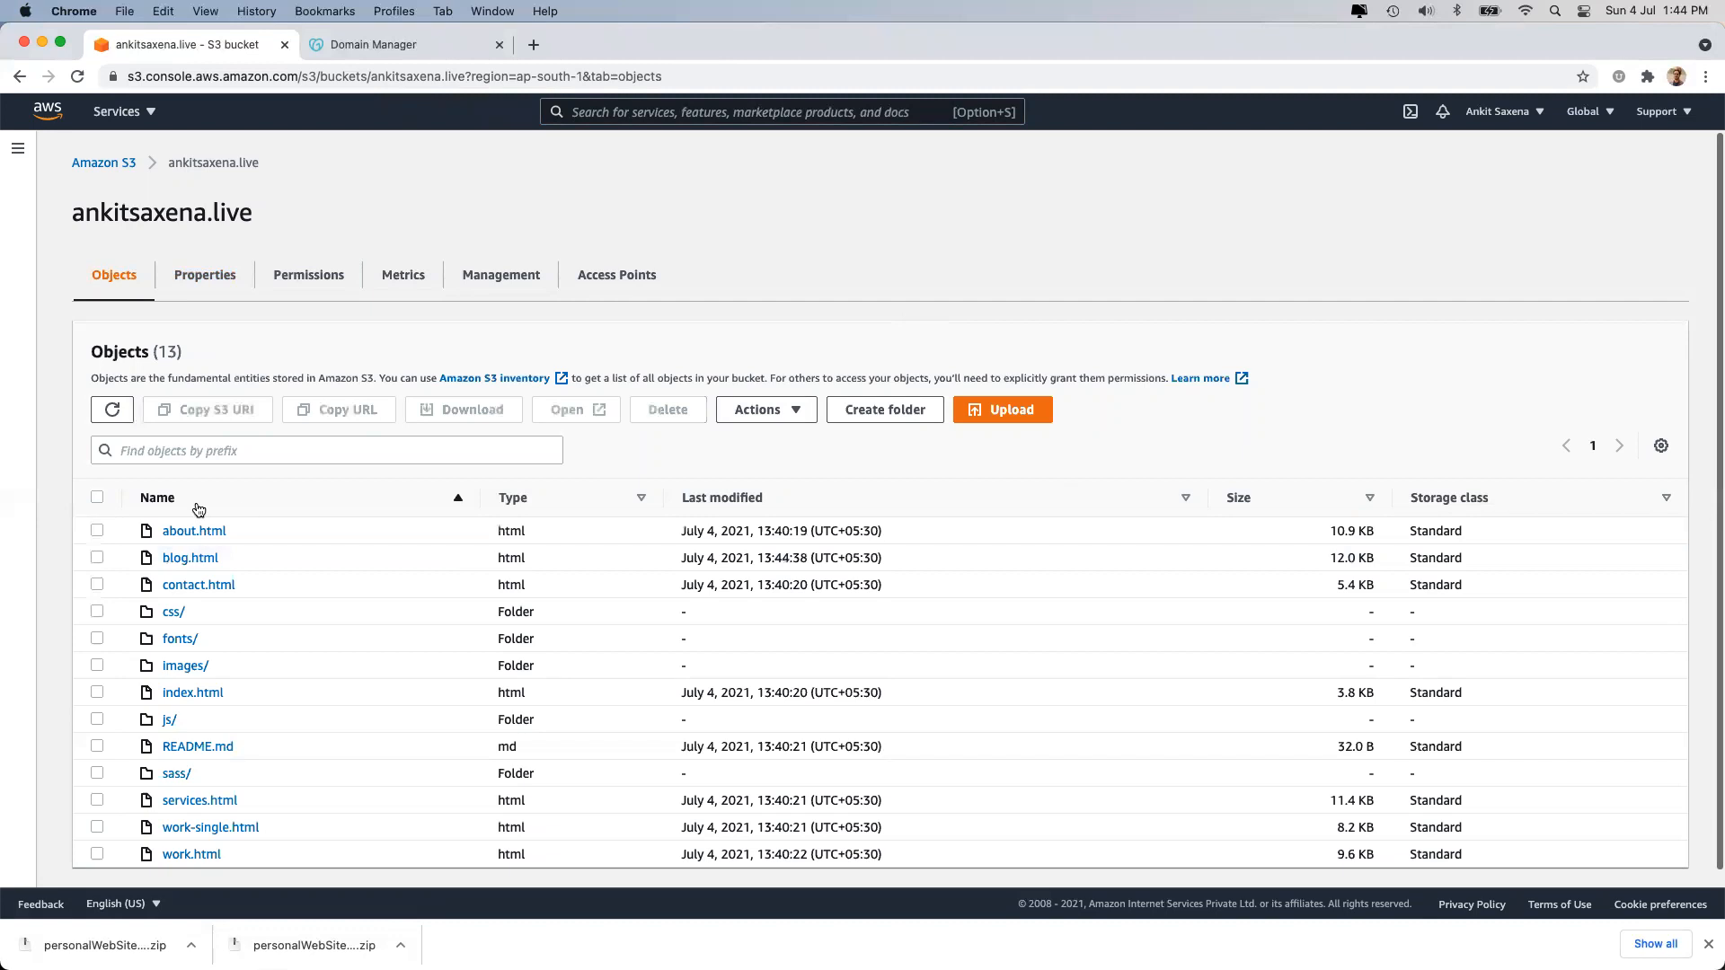
{"action": "double_click", "coordinate": [1448, 556]}
View the bucket's Permissions, then Properties, down to Intelligent-Tiering Archive configurations.
{"action": "scroll", "coordinate": [398, 581], "scroll_direction": "down", "scroll_amount": 1}
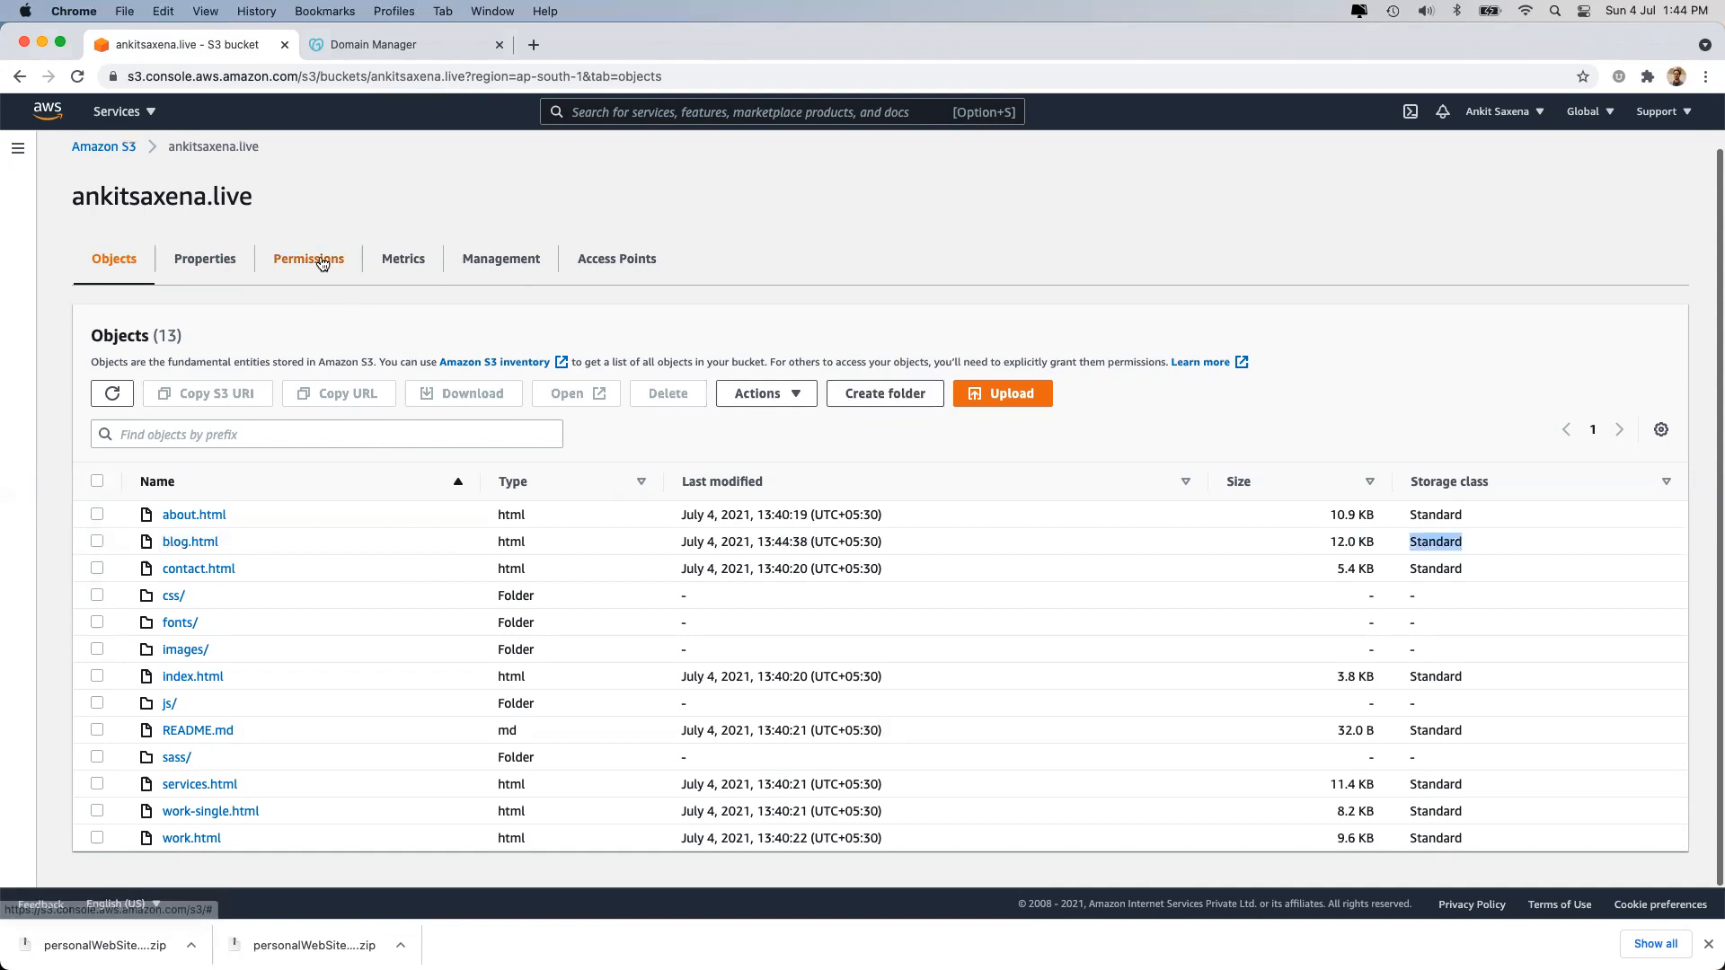
{"action": "left_click", "coordinate": [323, 261]}
{"action": "left_click", "coordinate": [202, 263]}
{"action": "scroll", "coordinate": [569, 769], "scroll_direction": "down", "scroll_amount": 10}
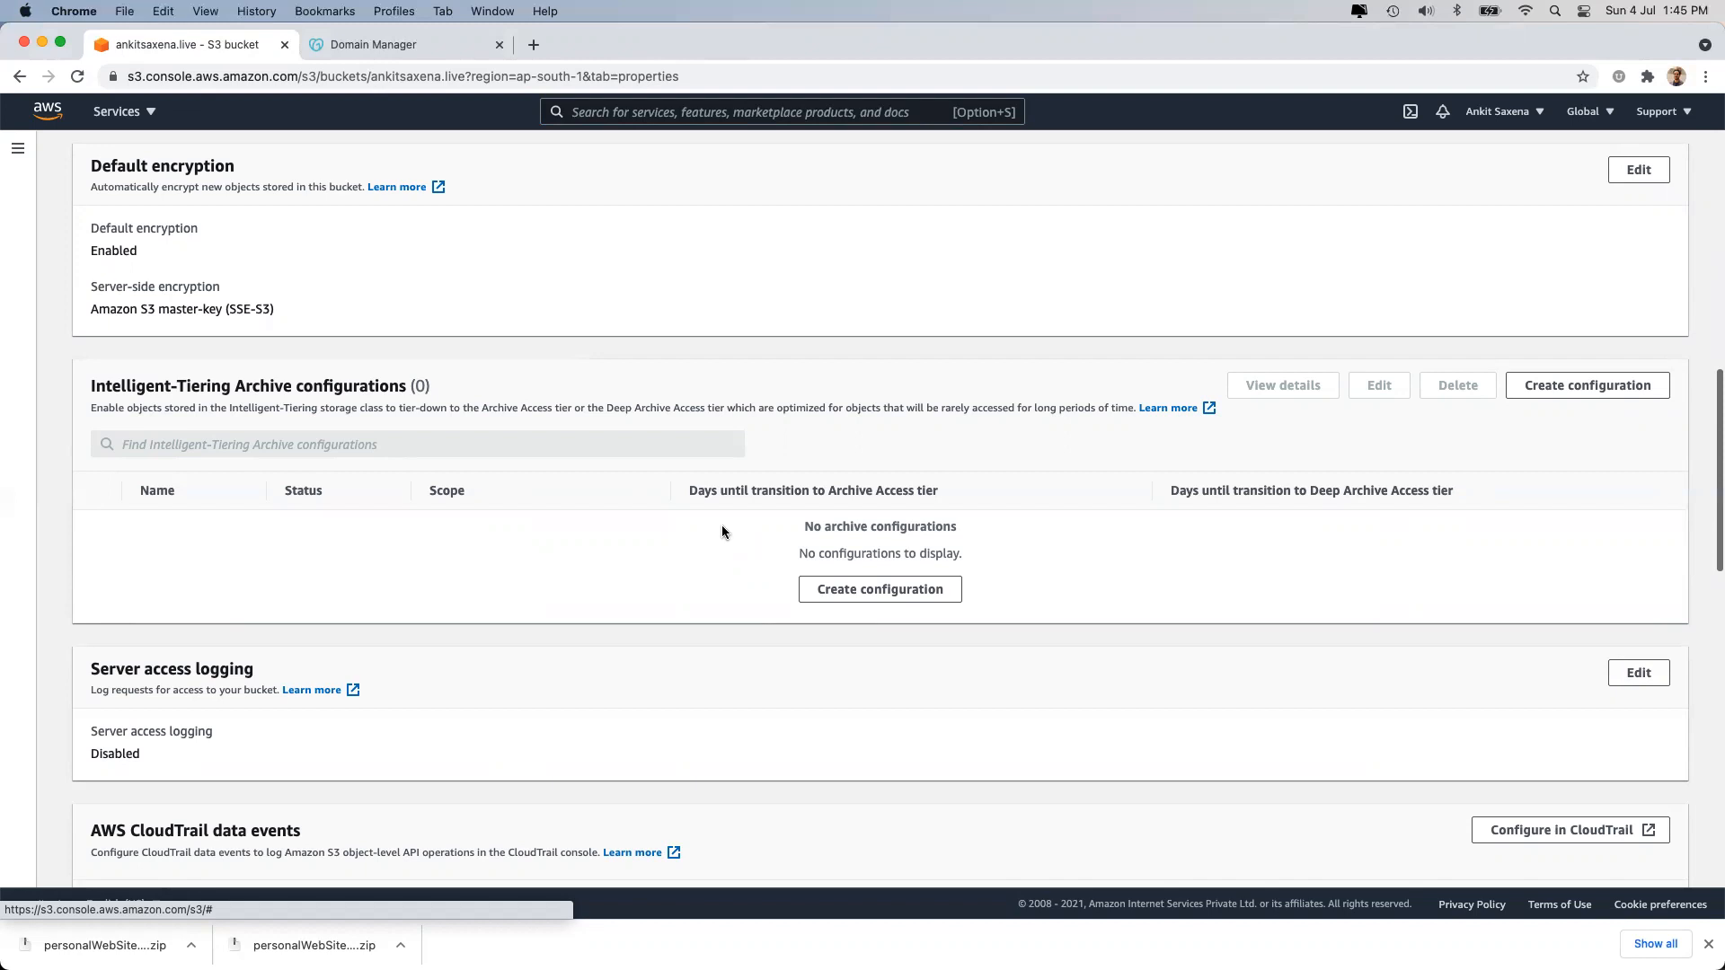
Start a new Intelligent-Tiering archive configuration named 'arhiveAfter90Days'.
{"action": "left_click", "coordinate": [825, 589]}
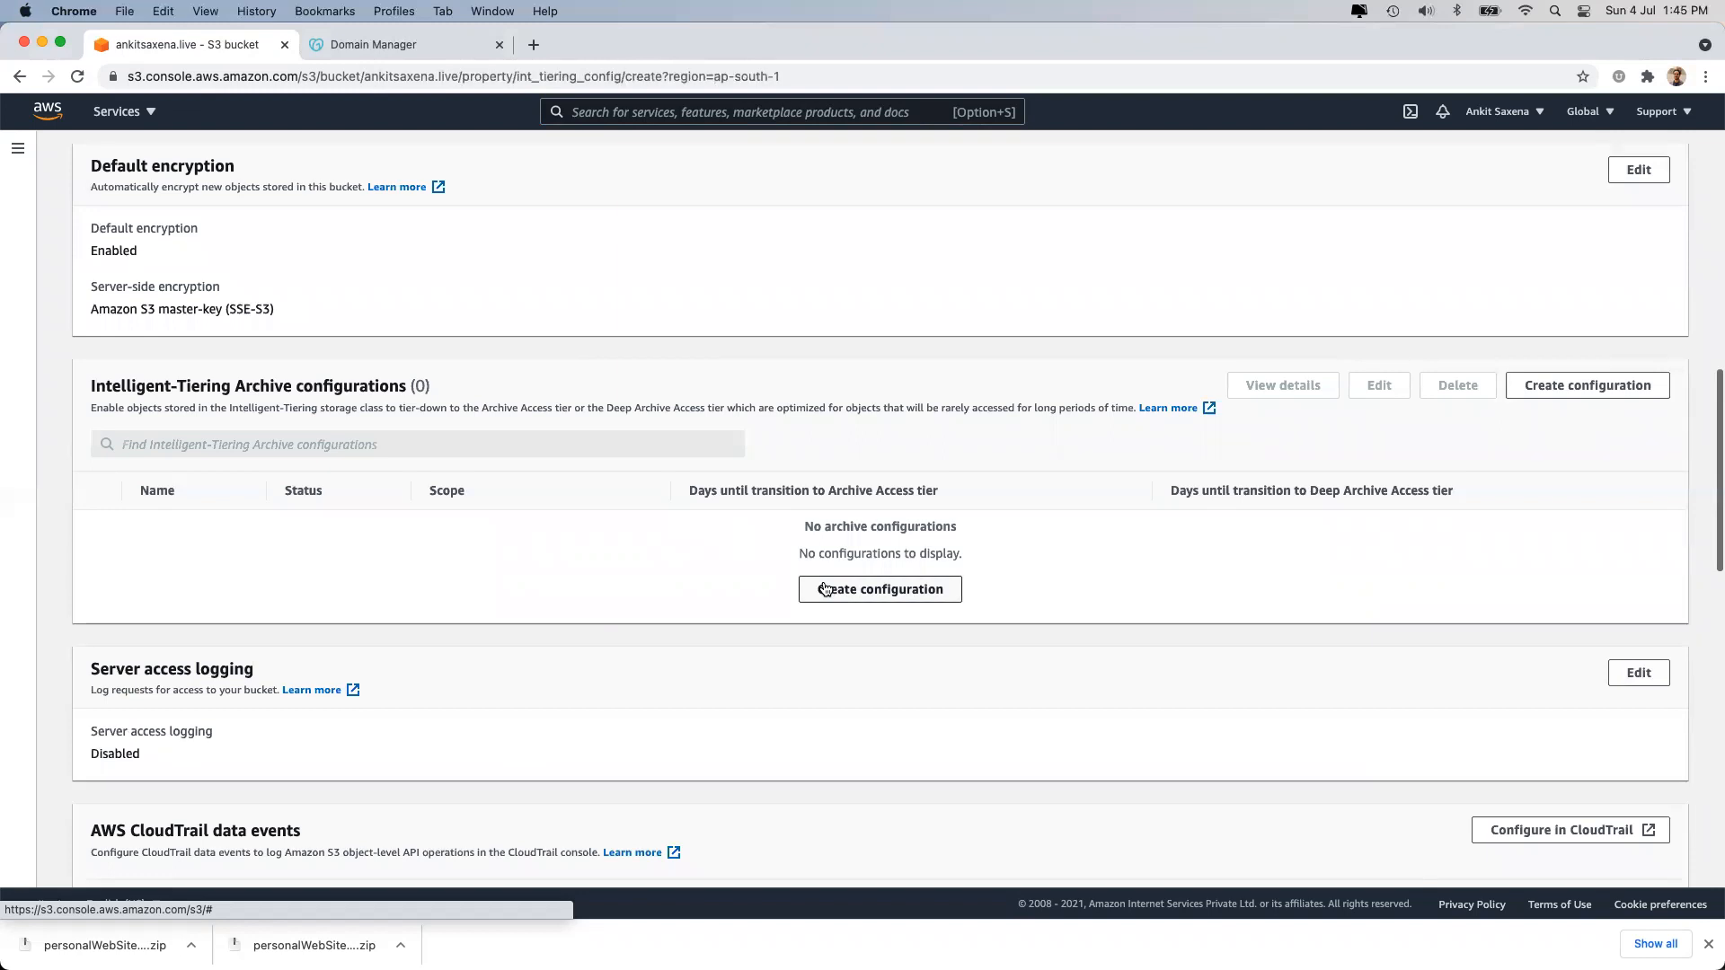
{"action": "left_click", "coordinate": [230, 358]}
{"action": "type", "text": "archiveafter"}
{"action": "key", "text": "BackSpace"}
{"action": "type", "text": "90"}
{"action": "key", "text": "super+a"}
{"action": "type", "text": "arhive"}
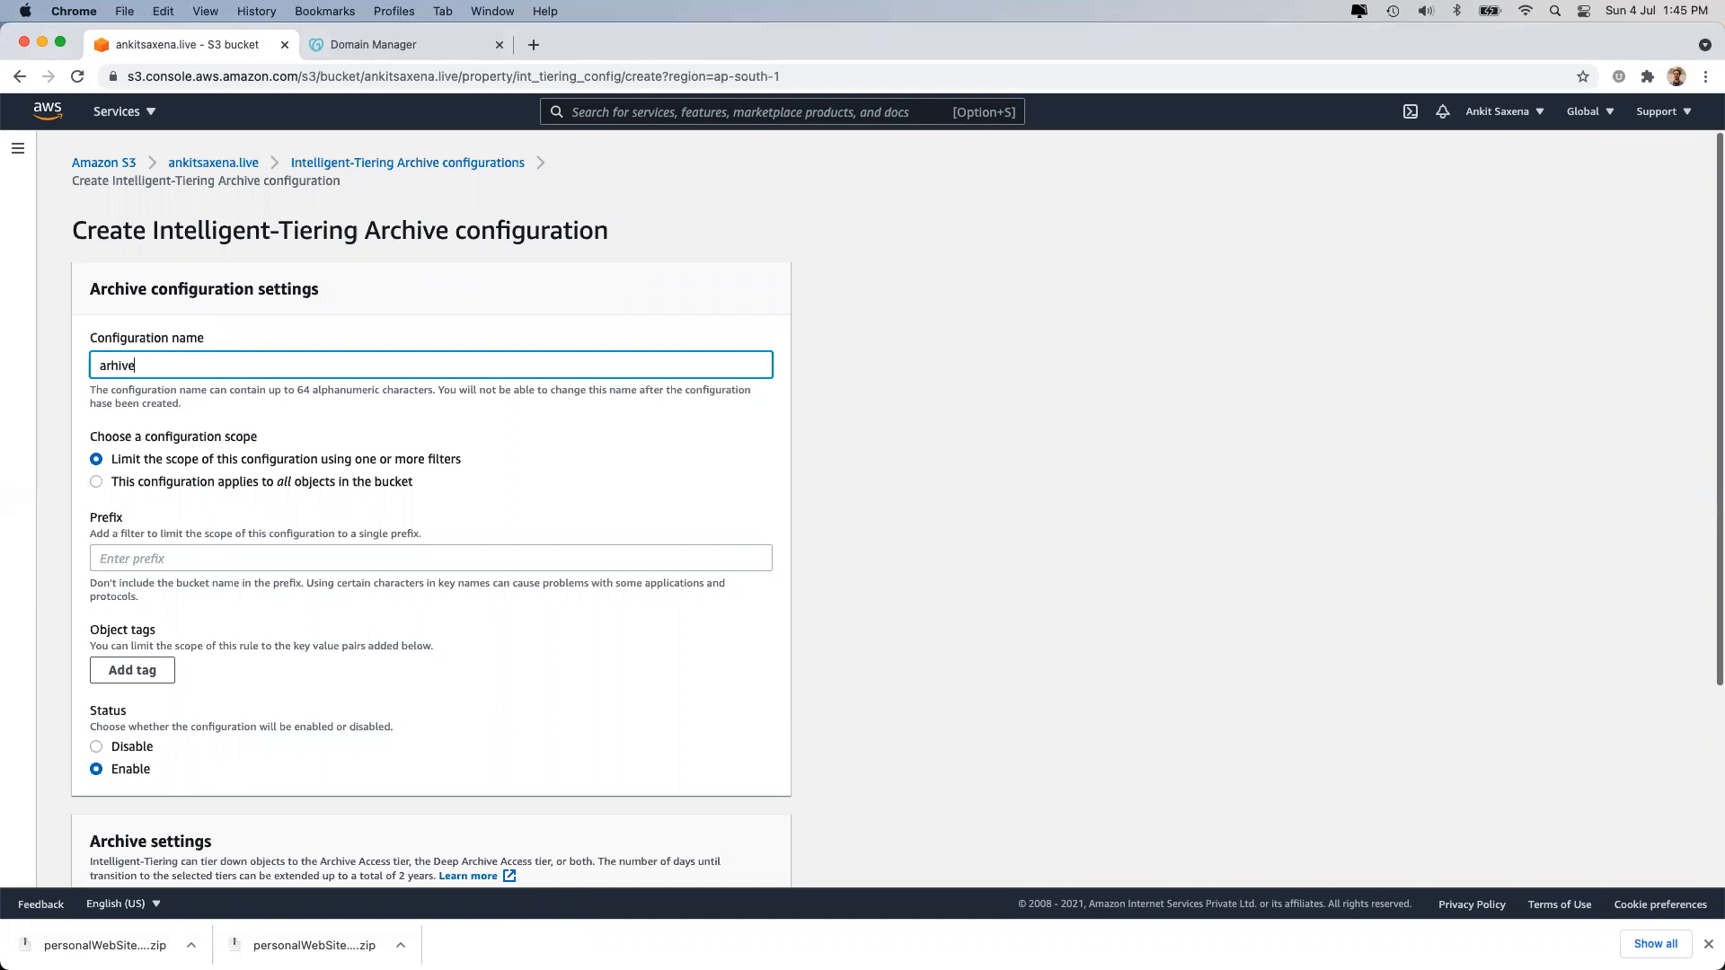
{"action": "type", "text": "After90Days"}
{"action": "scroll", "coordinate": [270, 377], "scroll_direction": "down", "scroll_amount": 2}
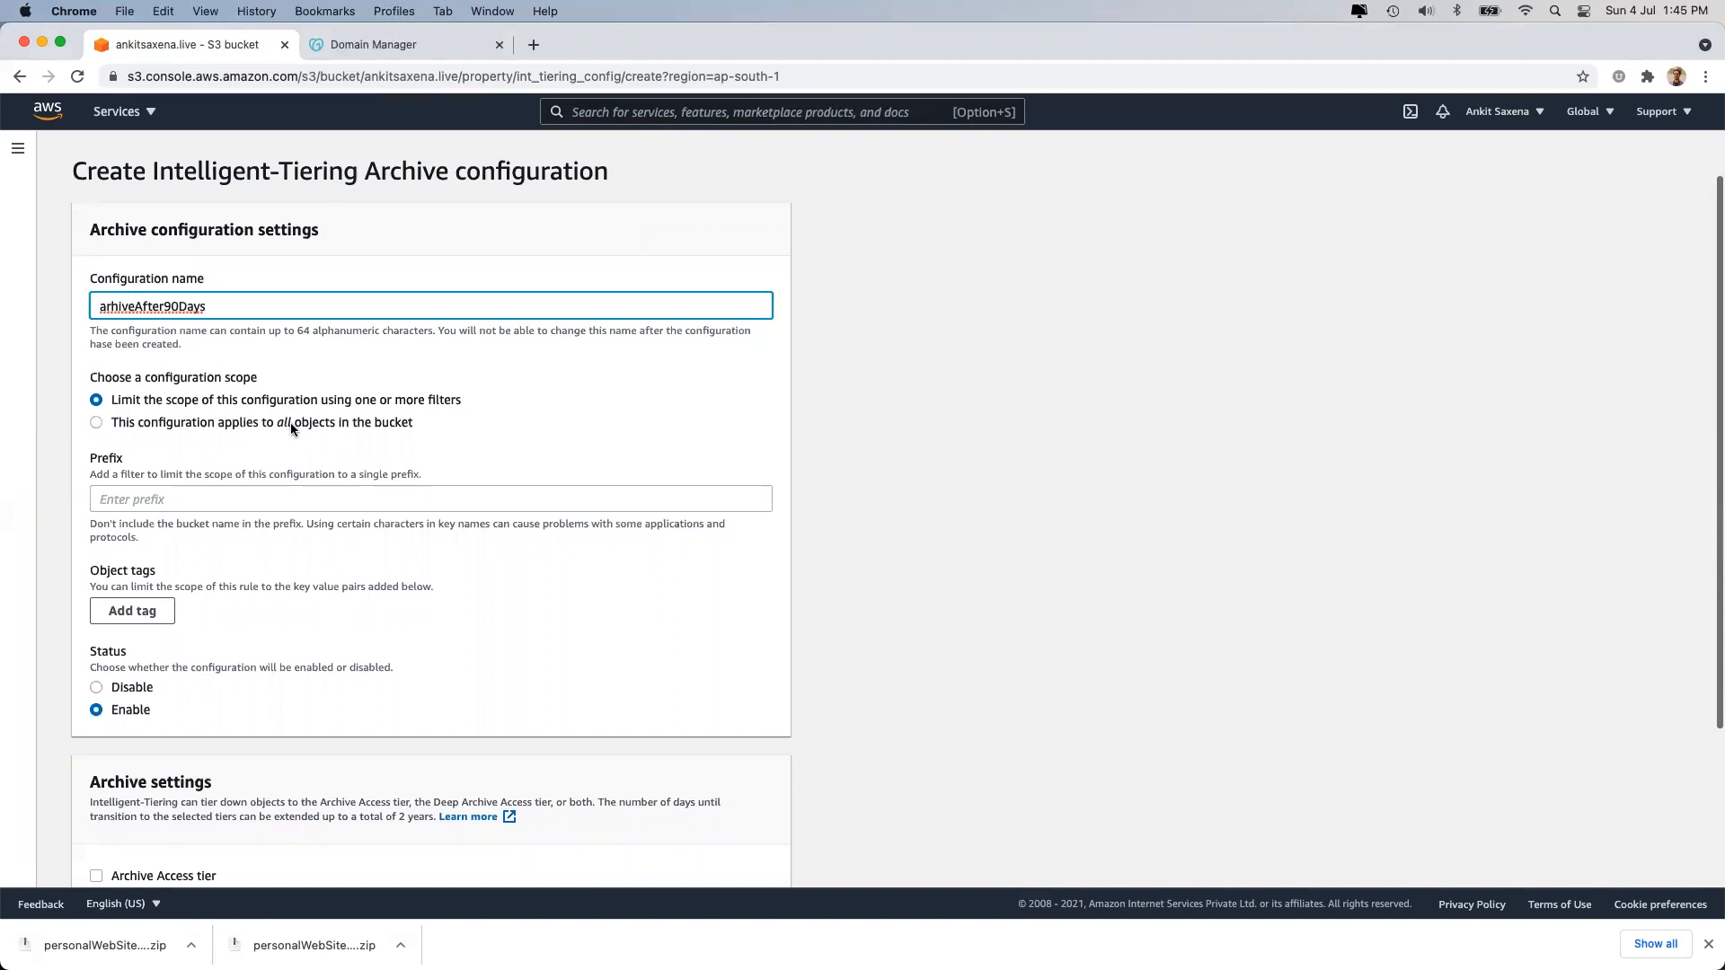
Apply it to all objects in the bucket and enable Archive Access after 90 days.
{"action": "left_click", "coordinate": [289, 422]}
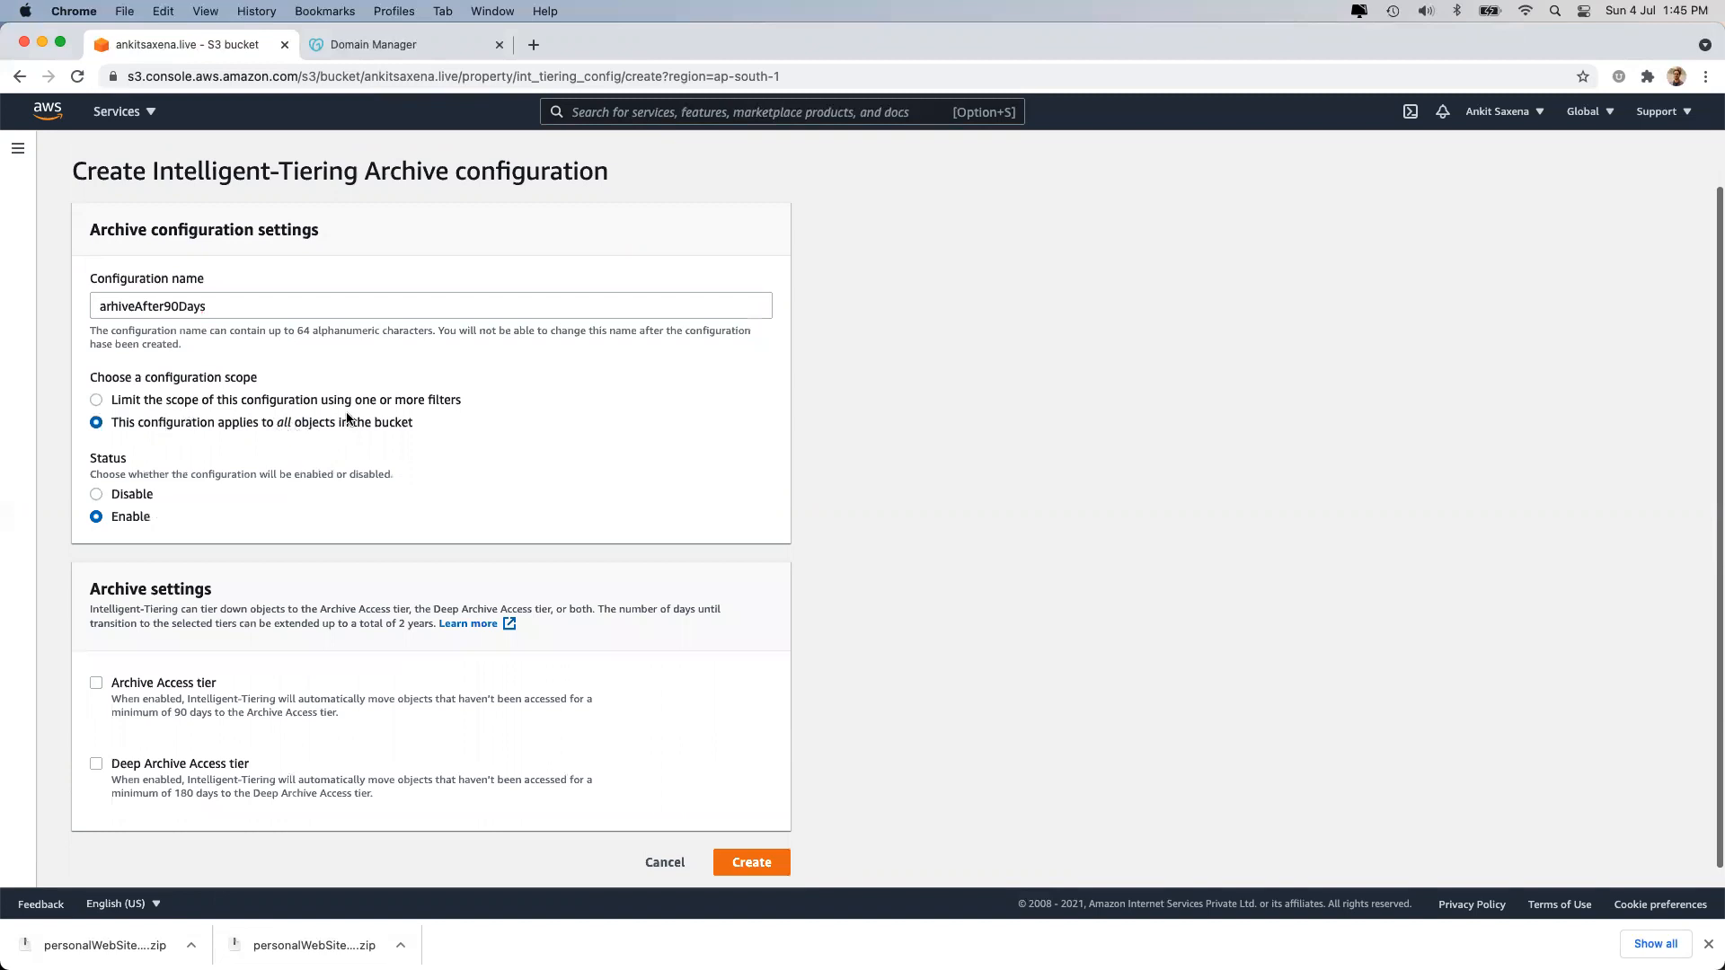
{"action": "left_click", "coordinate": [118, 685]}
{"action": "scroll", "coordinate": [242, 737], "scroll_direction": "down", "scroll_amount": 3}
{"action": "left_click", "coordinate": [236, 696]}
{"action": "type", "text": "90"}
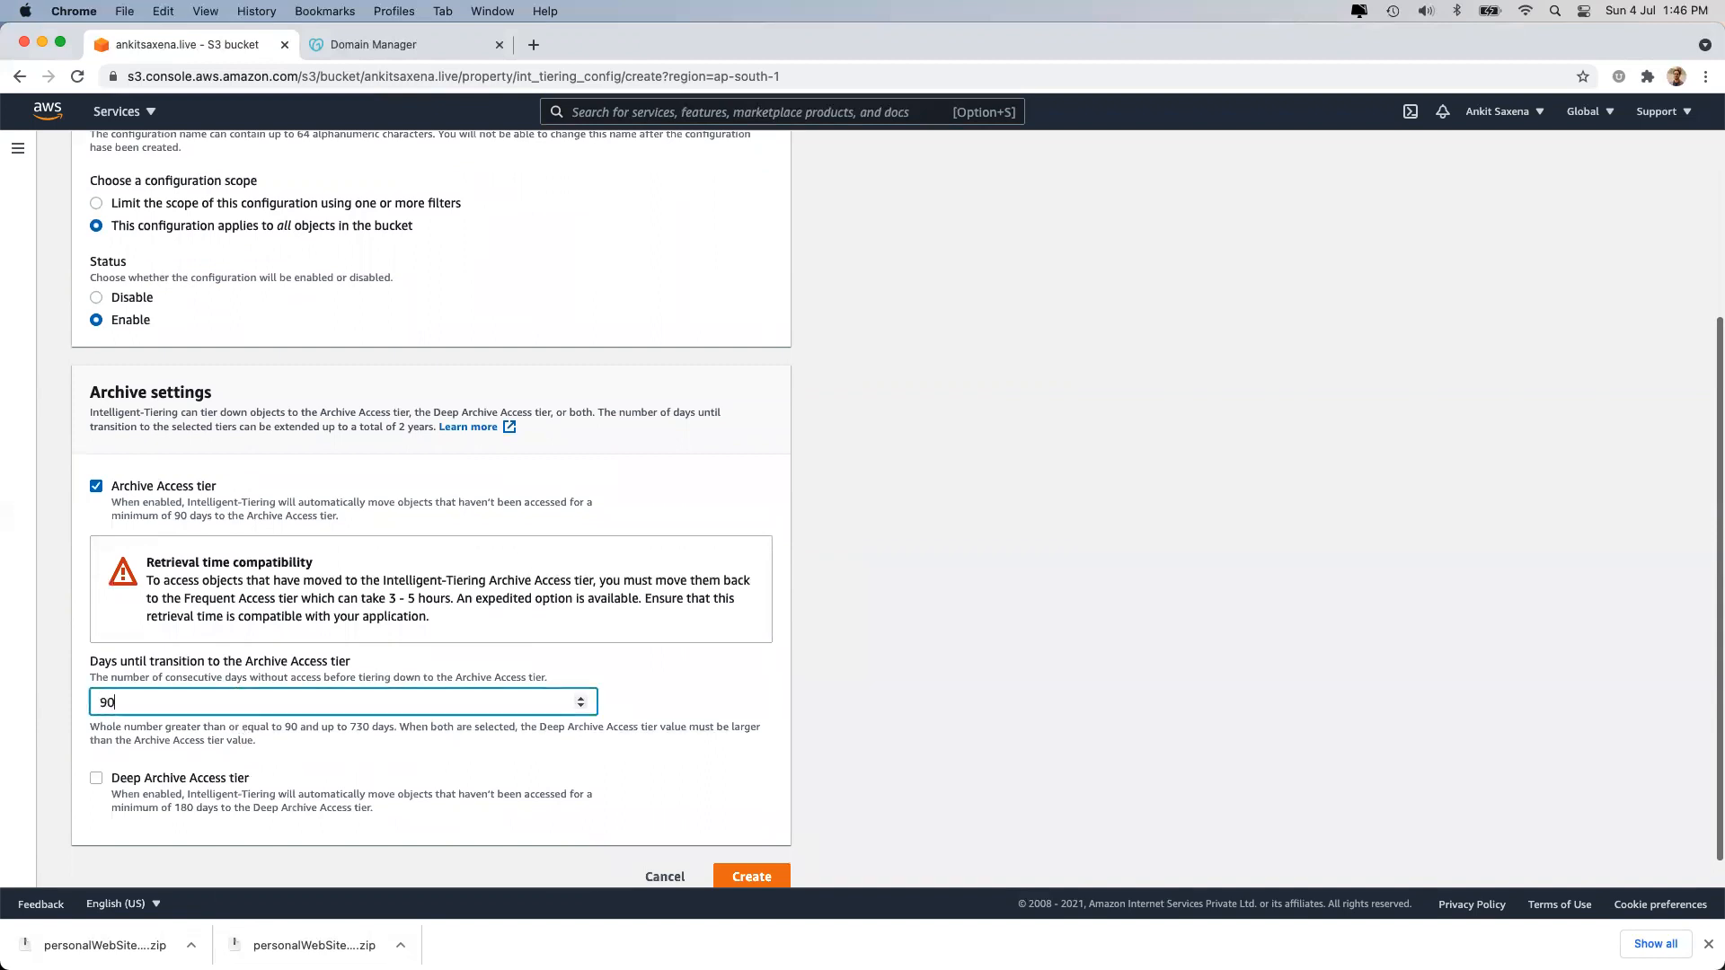
{"action": "left_click", "coordinate": [946, 668]}
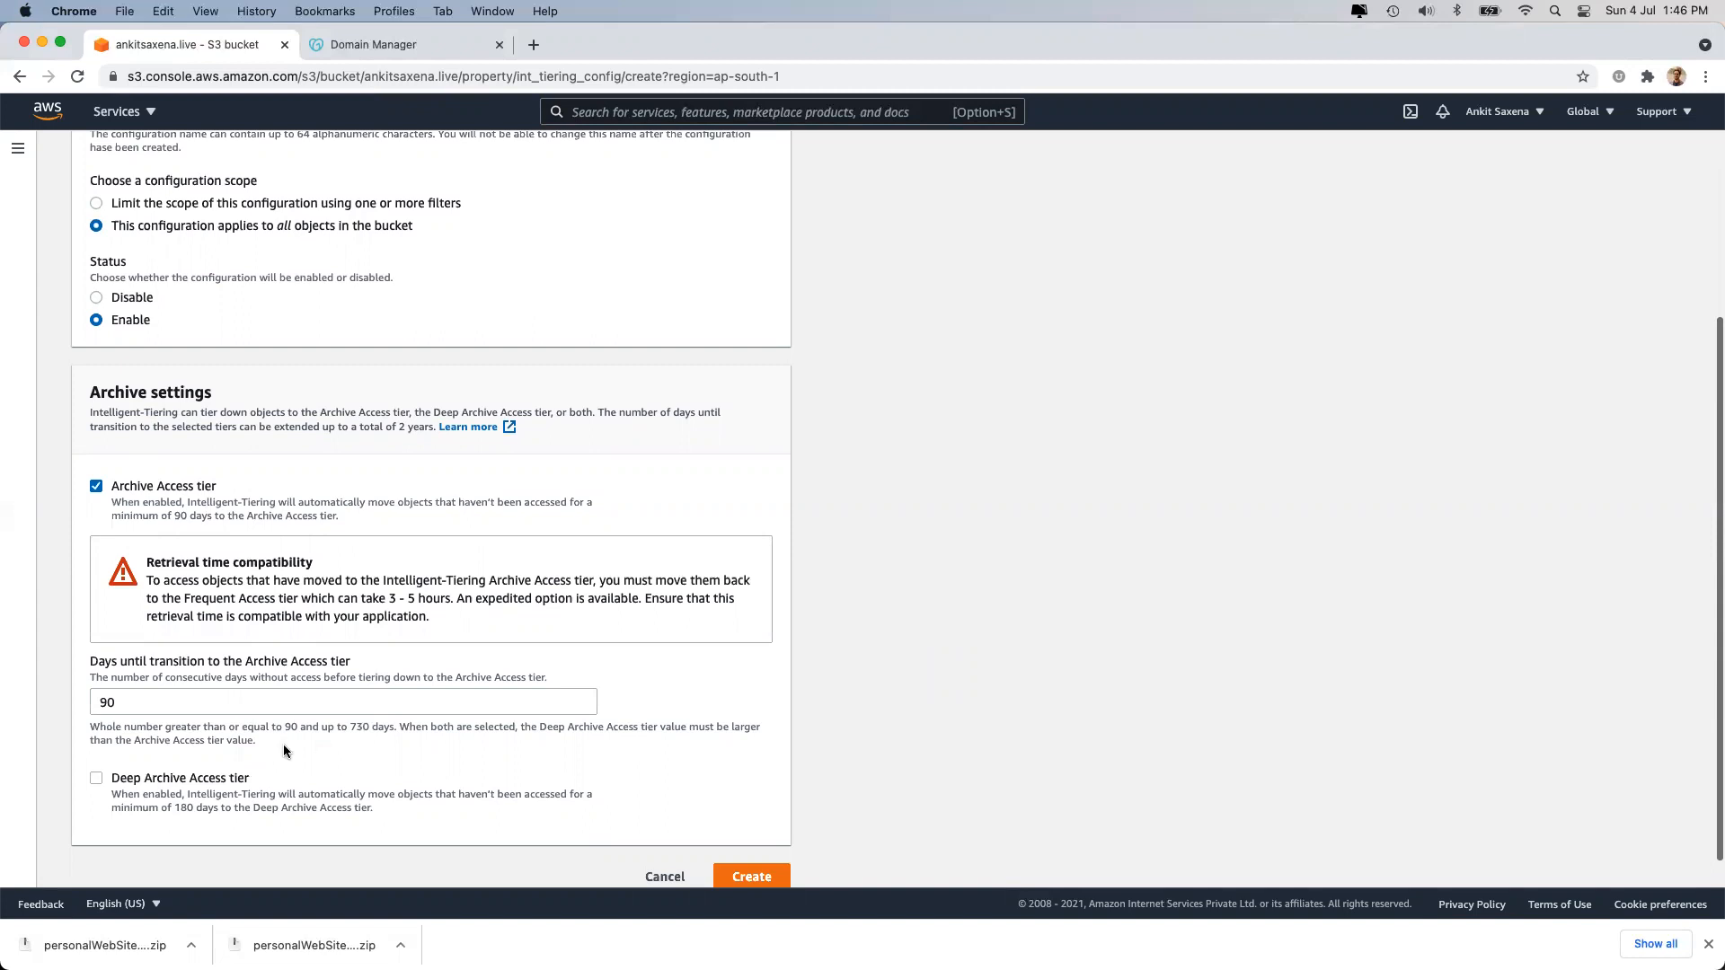
Enable Deep Archive Access after 180 days and create the configuration.
{"action": "scroll", "coordinate": [315, 568], "scroll_direction": "up", "scroll_amount": 3}
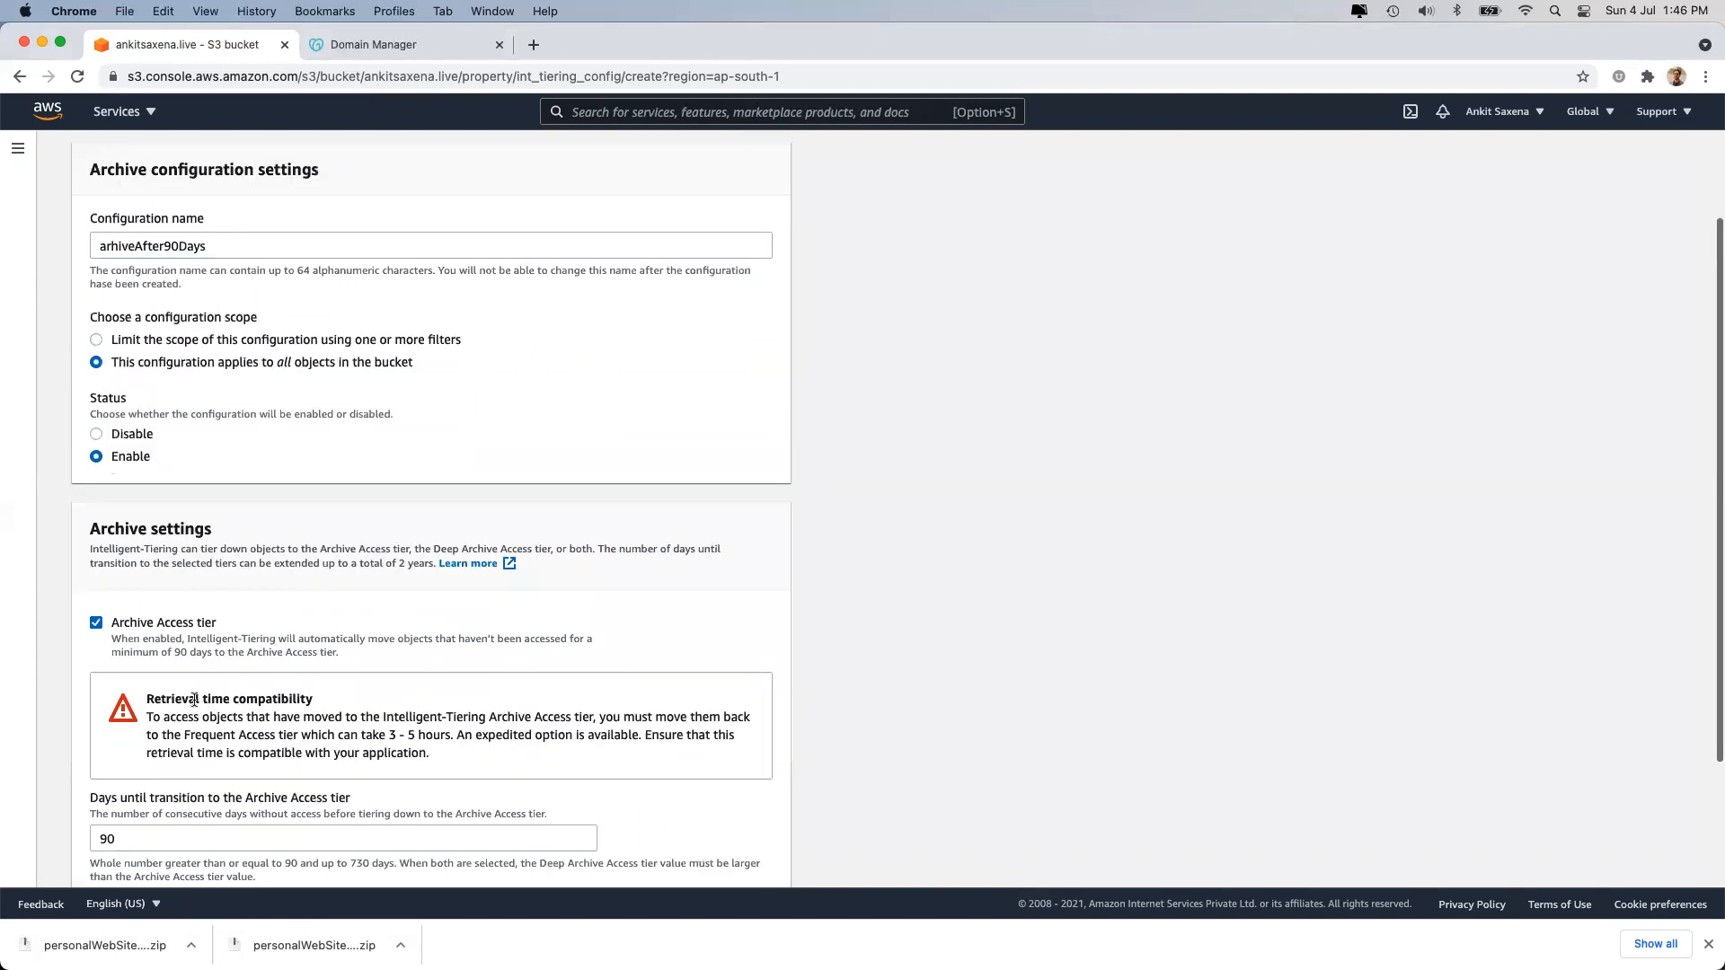
{"action": "scroll", "coordinate": [194, 700], "scroll_direction": "down", "scroll_amount": 4}
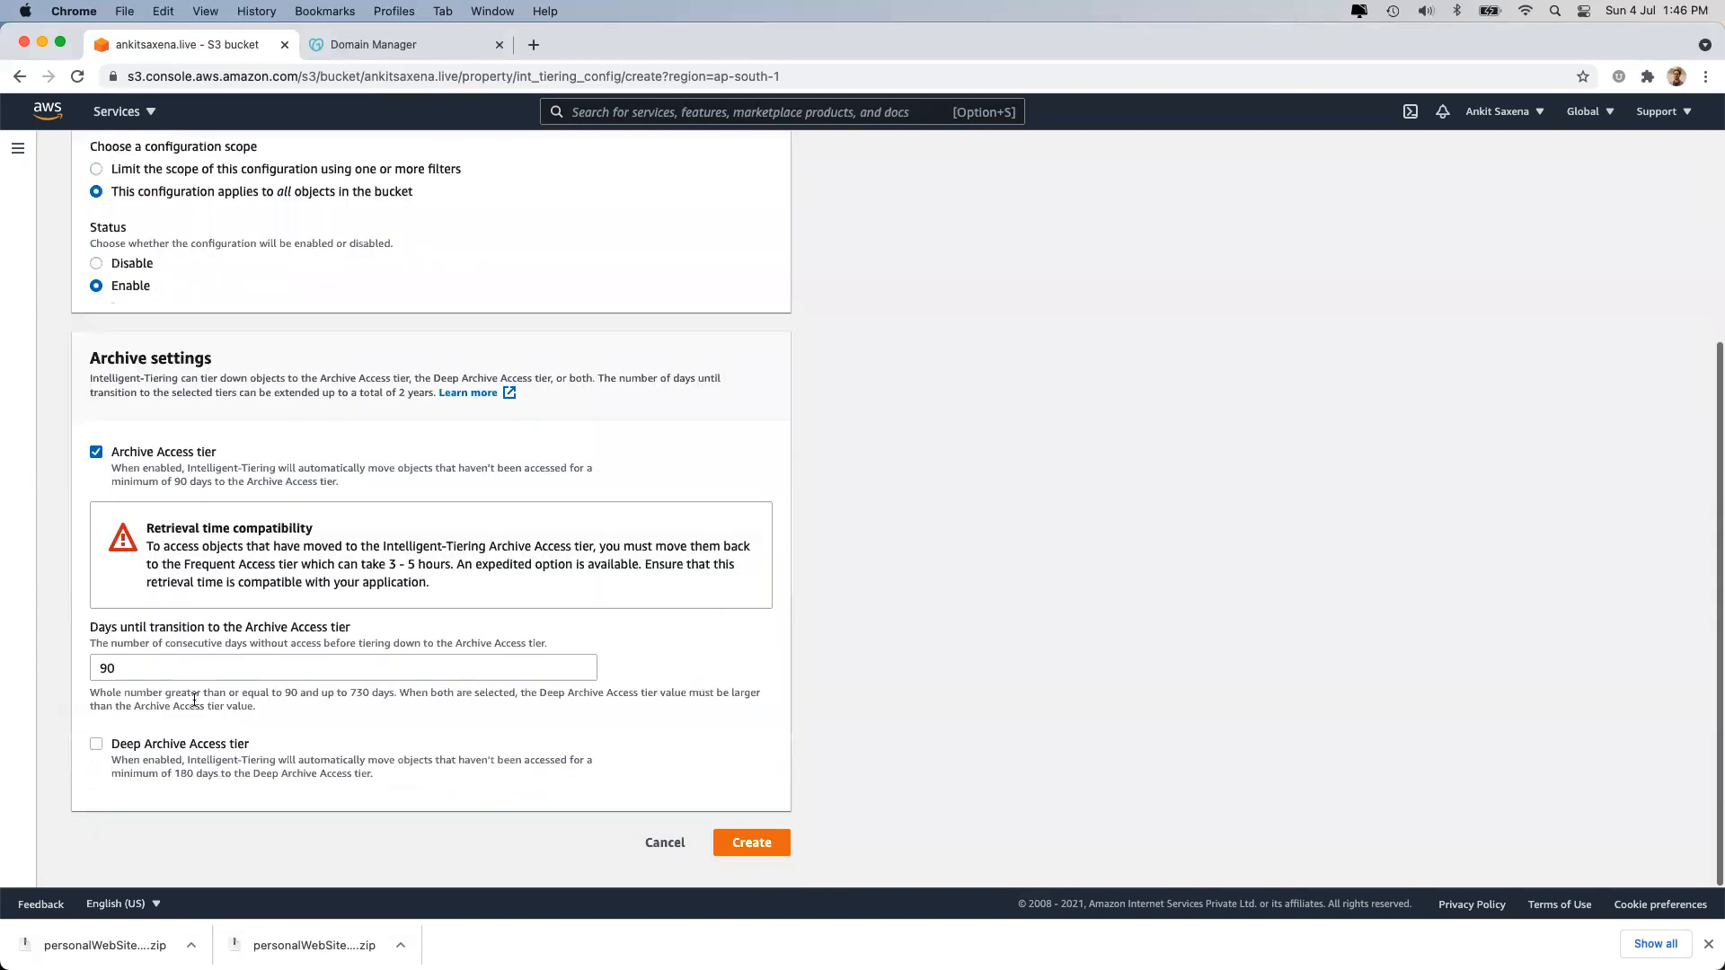
{"action": "left_click", "coordinate": [126, 744]}
{"action": "scroll", "coordinate": [213, 753], "scroll_direction": "down", "scroll_amount": 4}
{"action": "left_click", "coordinate": [206, 797]}
{"action": "type", "text": "180"}
{"action": "left_click", "coordinate": [951, 651]}
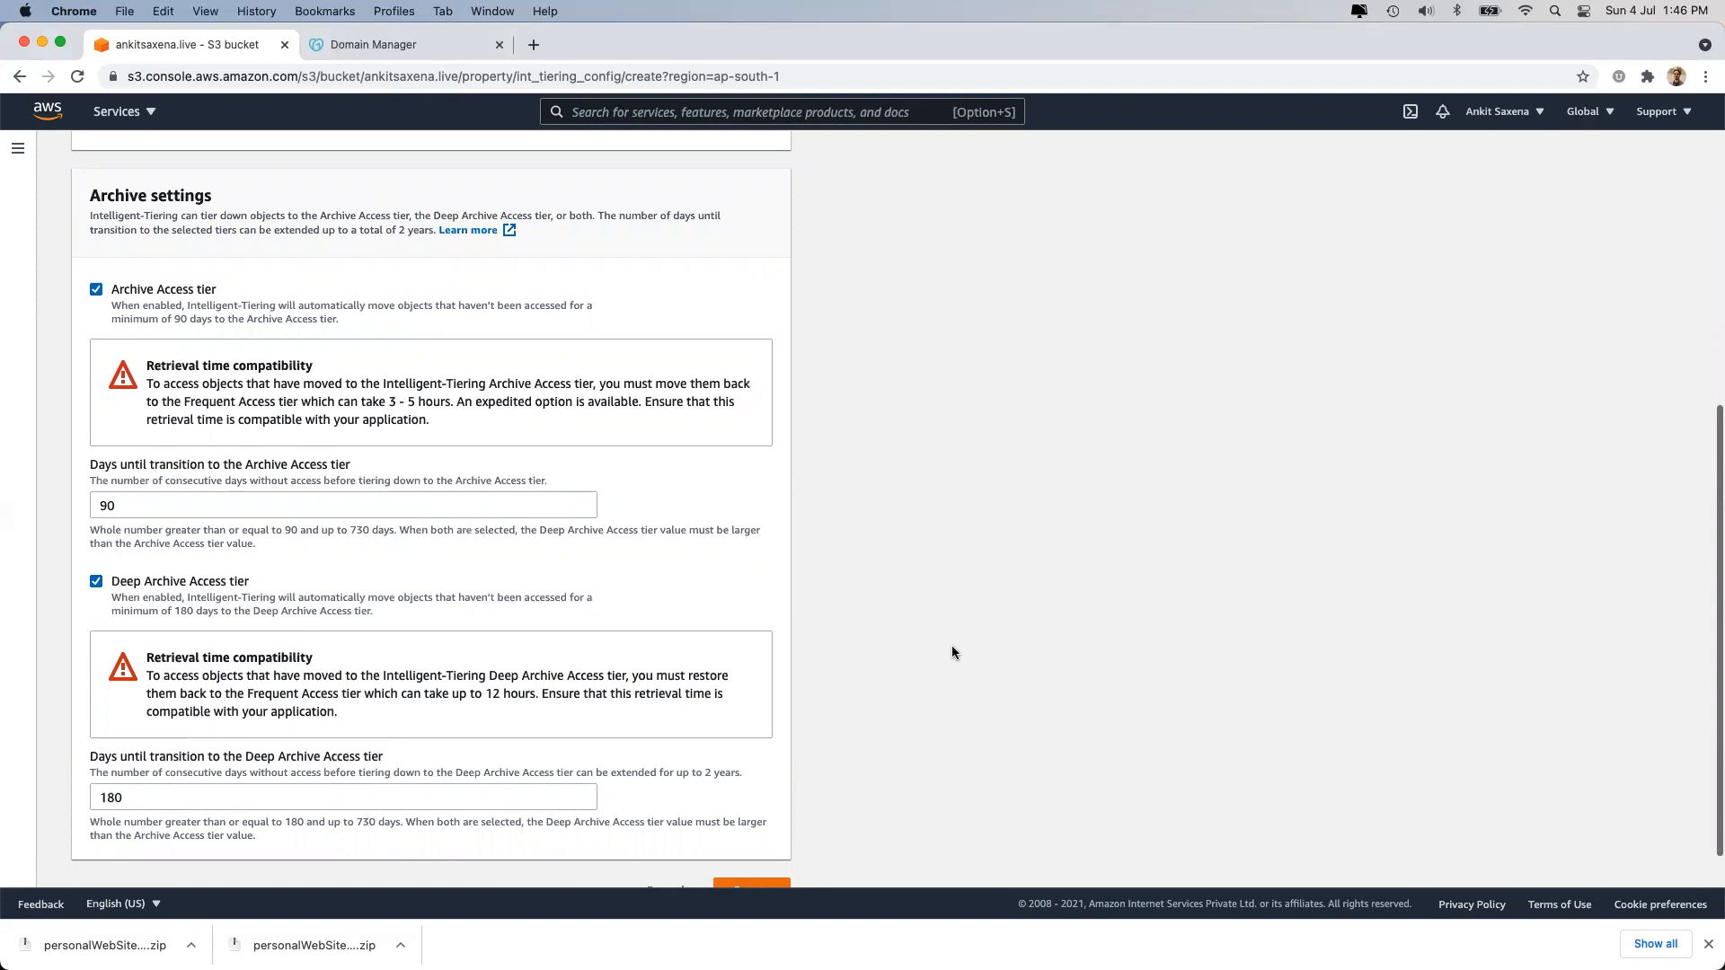
{"action": "scroll", "coordinate": [952, 651], "scroll_direction": "down", "scroll_amount": 1}
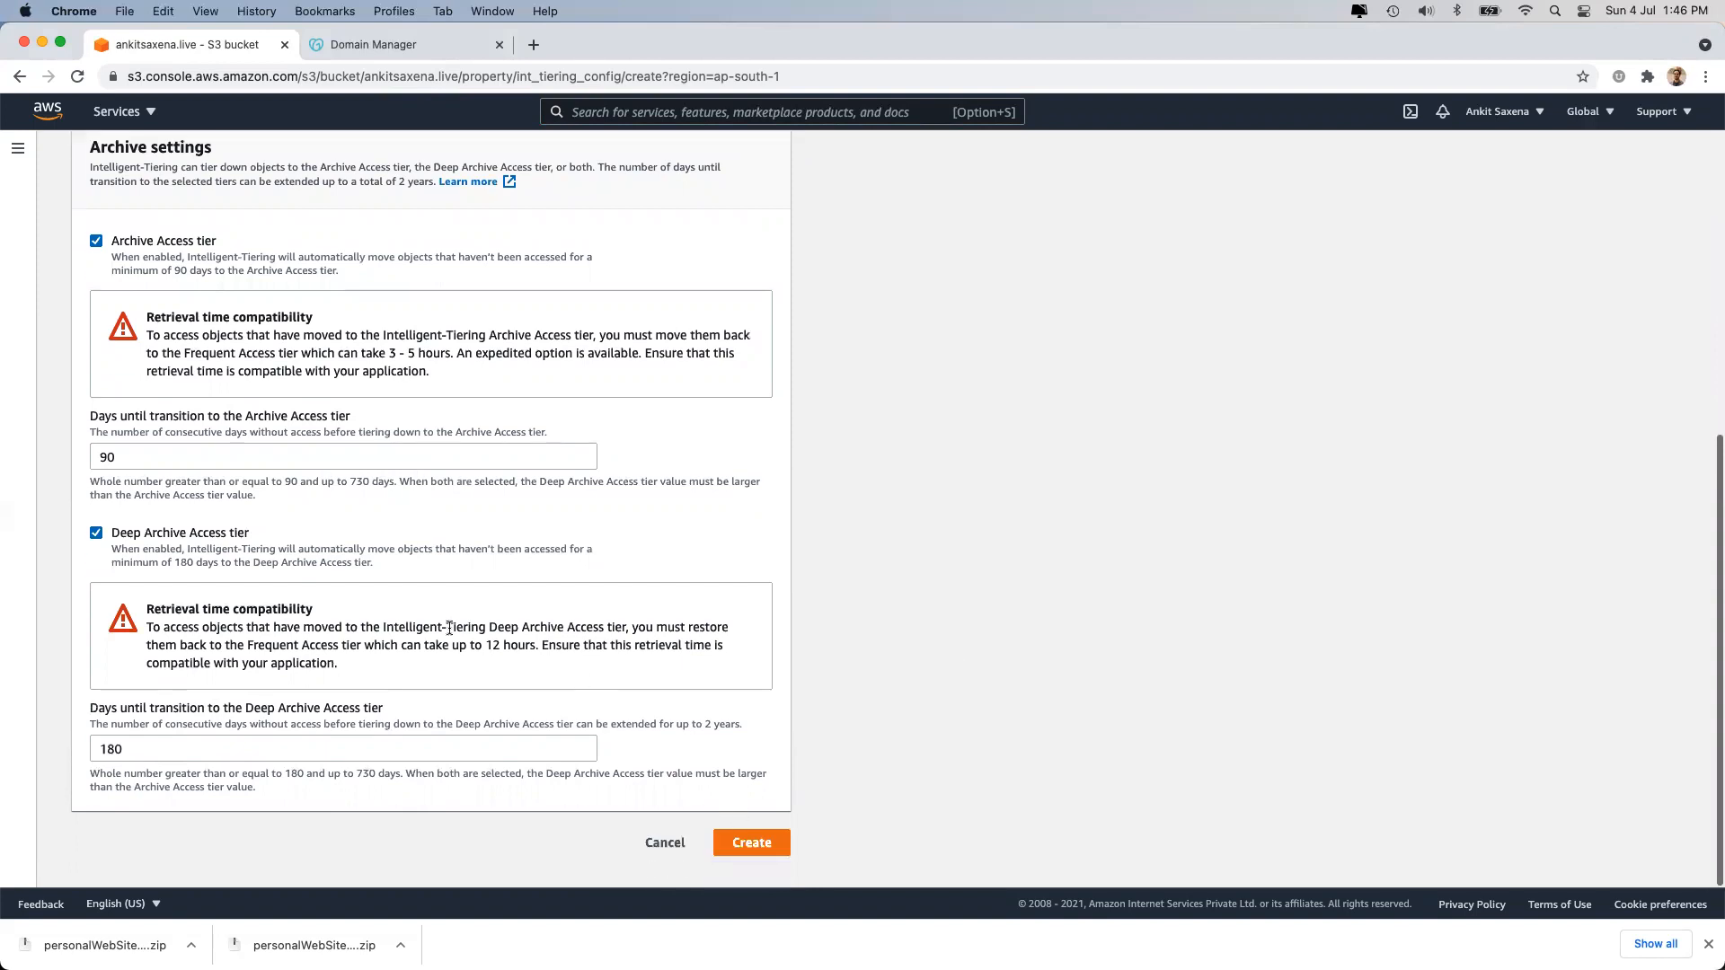
{"action": "left_click", "coordinate": [752, 845]}
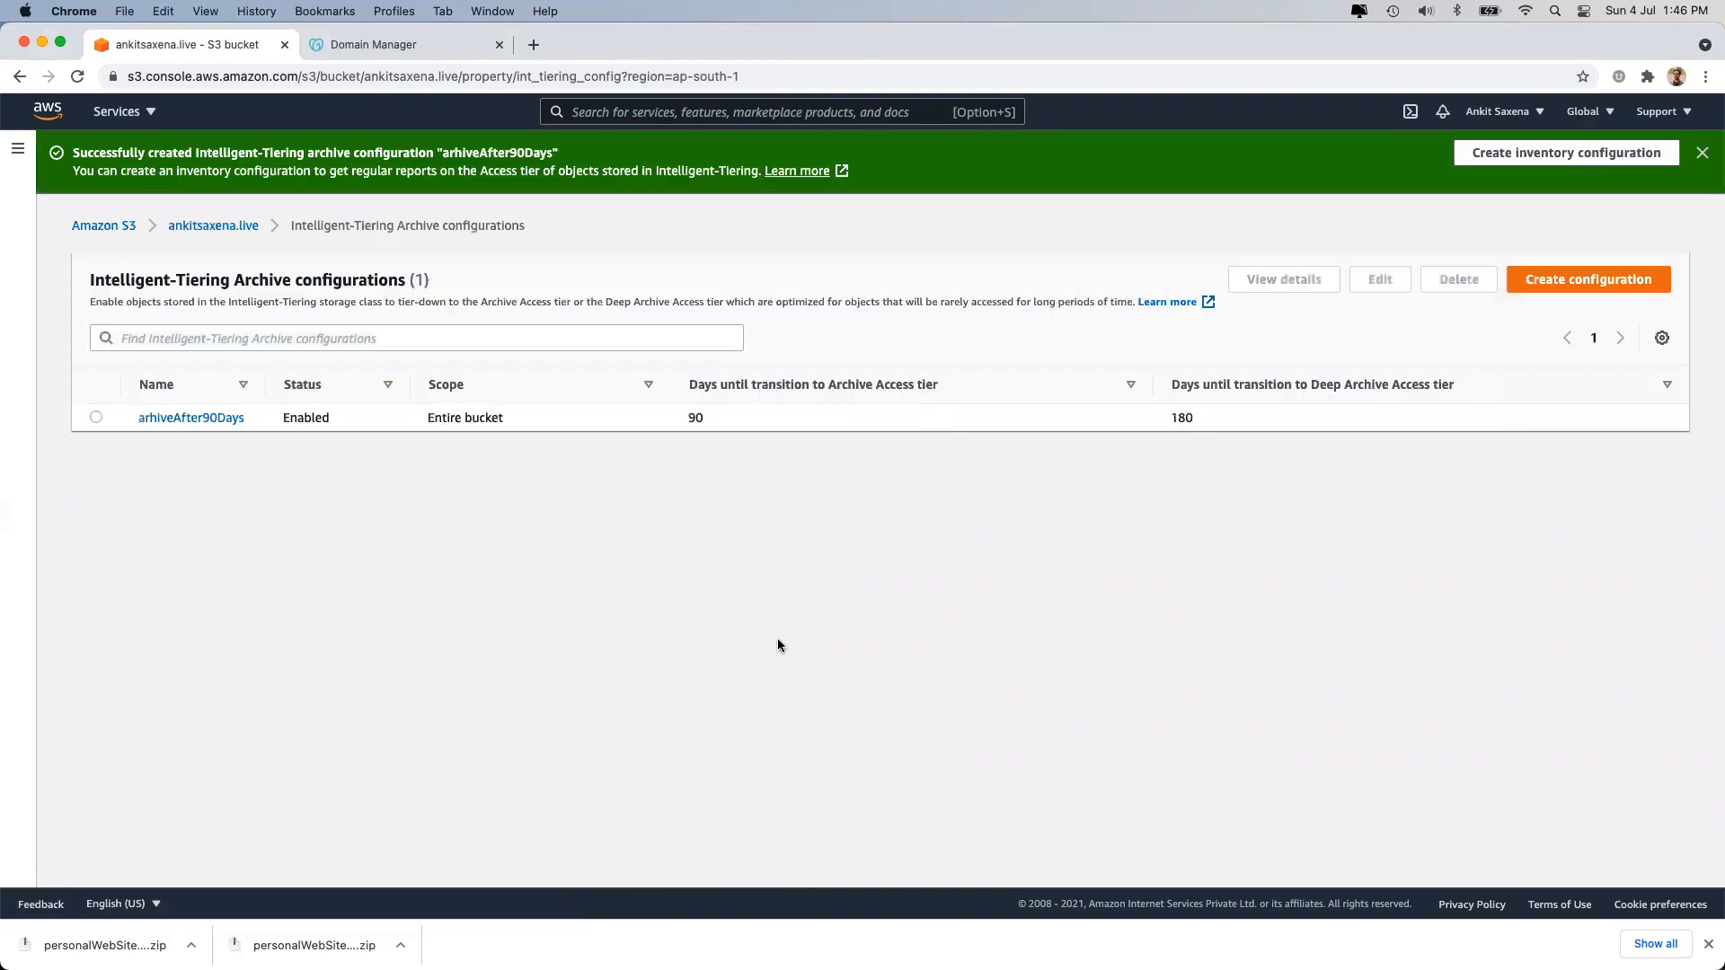
Review the new arhiveAfter90Days configuration, then return to the website bucket's object list.
{"action": "triple_click", "coordinate": [160, 271]}
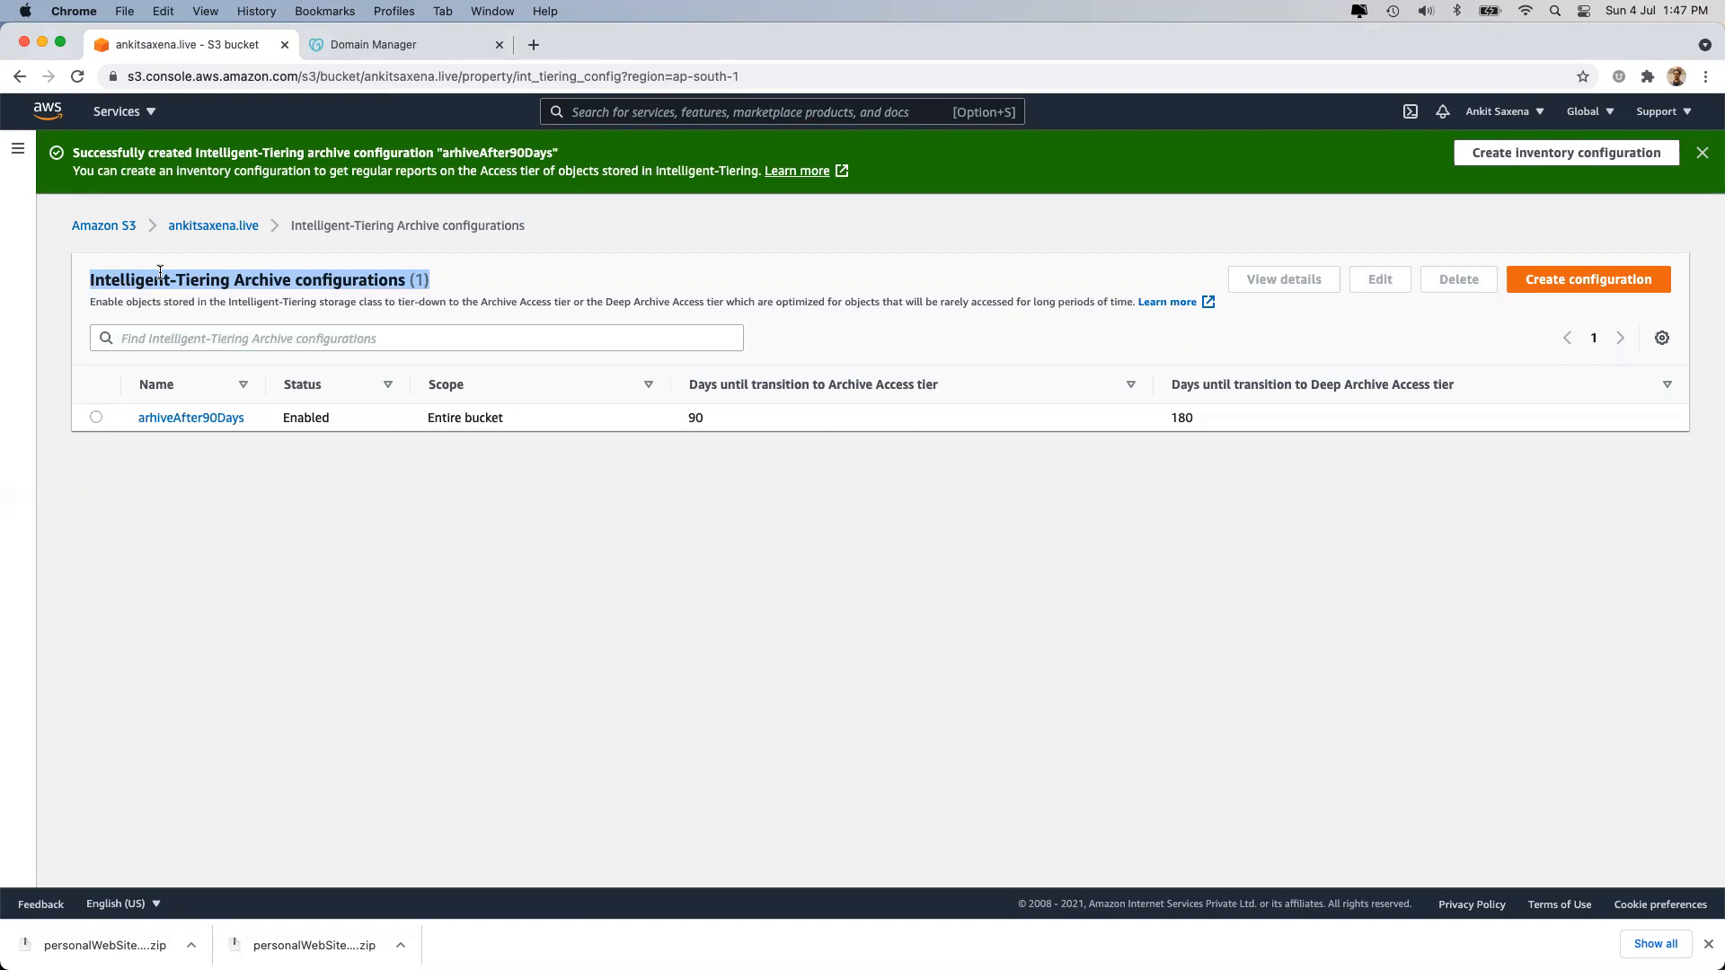
{"action": "left_click", "coordinate": [214, 223]}
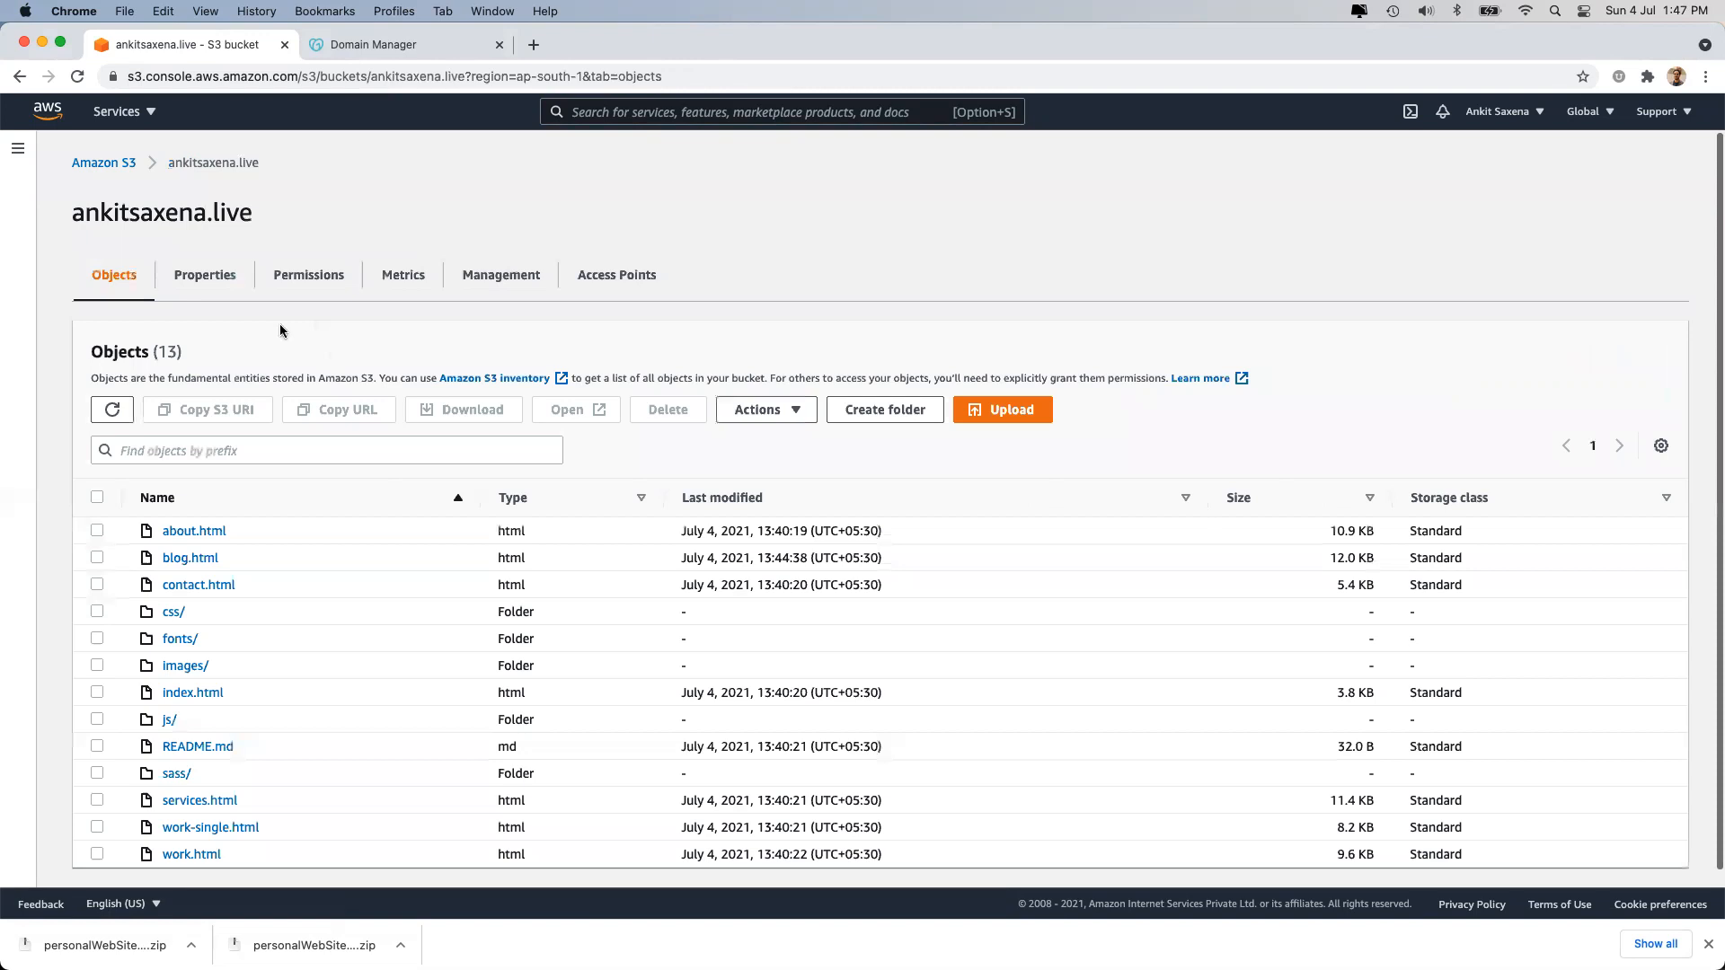
On Properties, check the 90-day and 180-day archive settings, then edit Server access logging.
{"action": "left_click", "coordinate": [234, 265]}
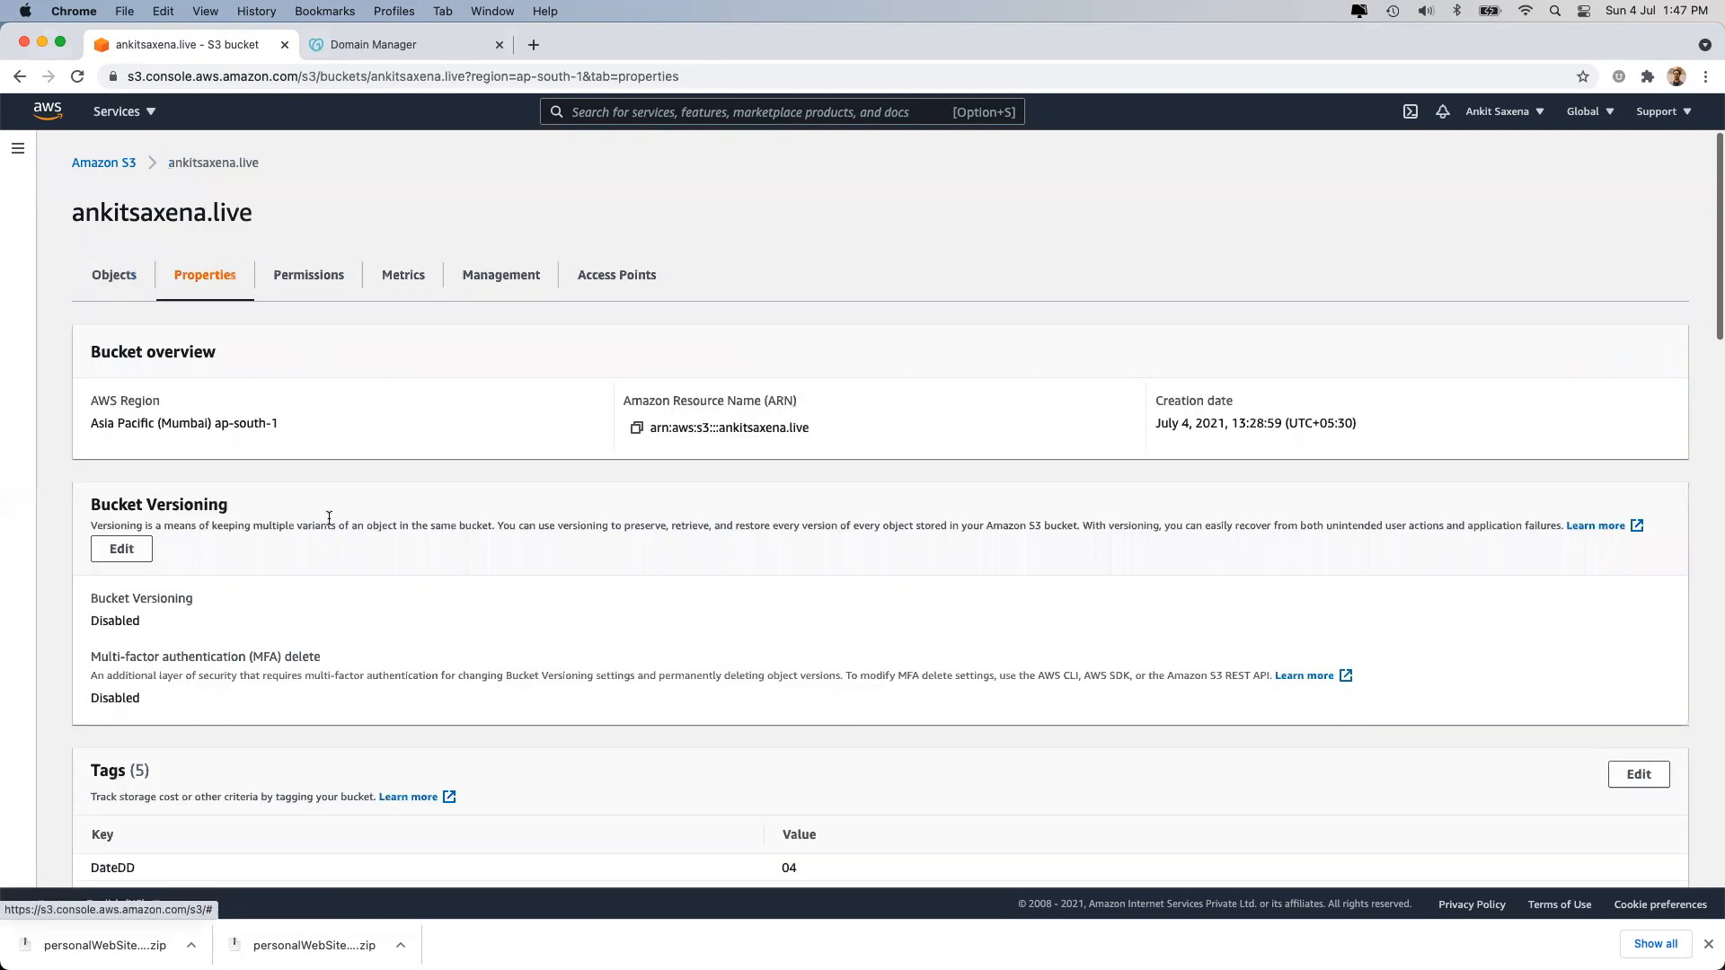
{"action": "scroll", "coordinate": [328, 518], "scroll_direction": "down", "scroll_amount": 10}
{"action": "scroll", "coordinate": [328, 519], "scroll_direction": "down", "scroll_amount": 5}
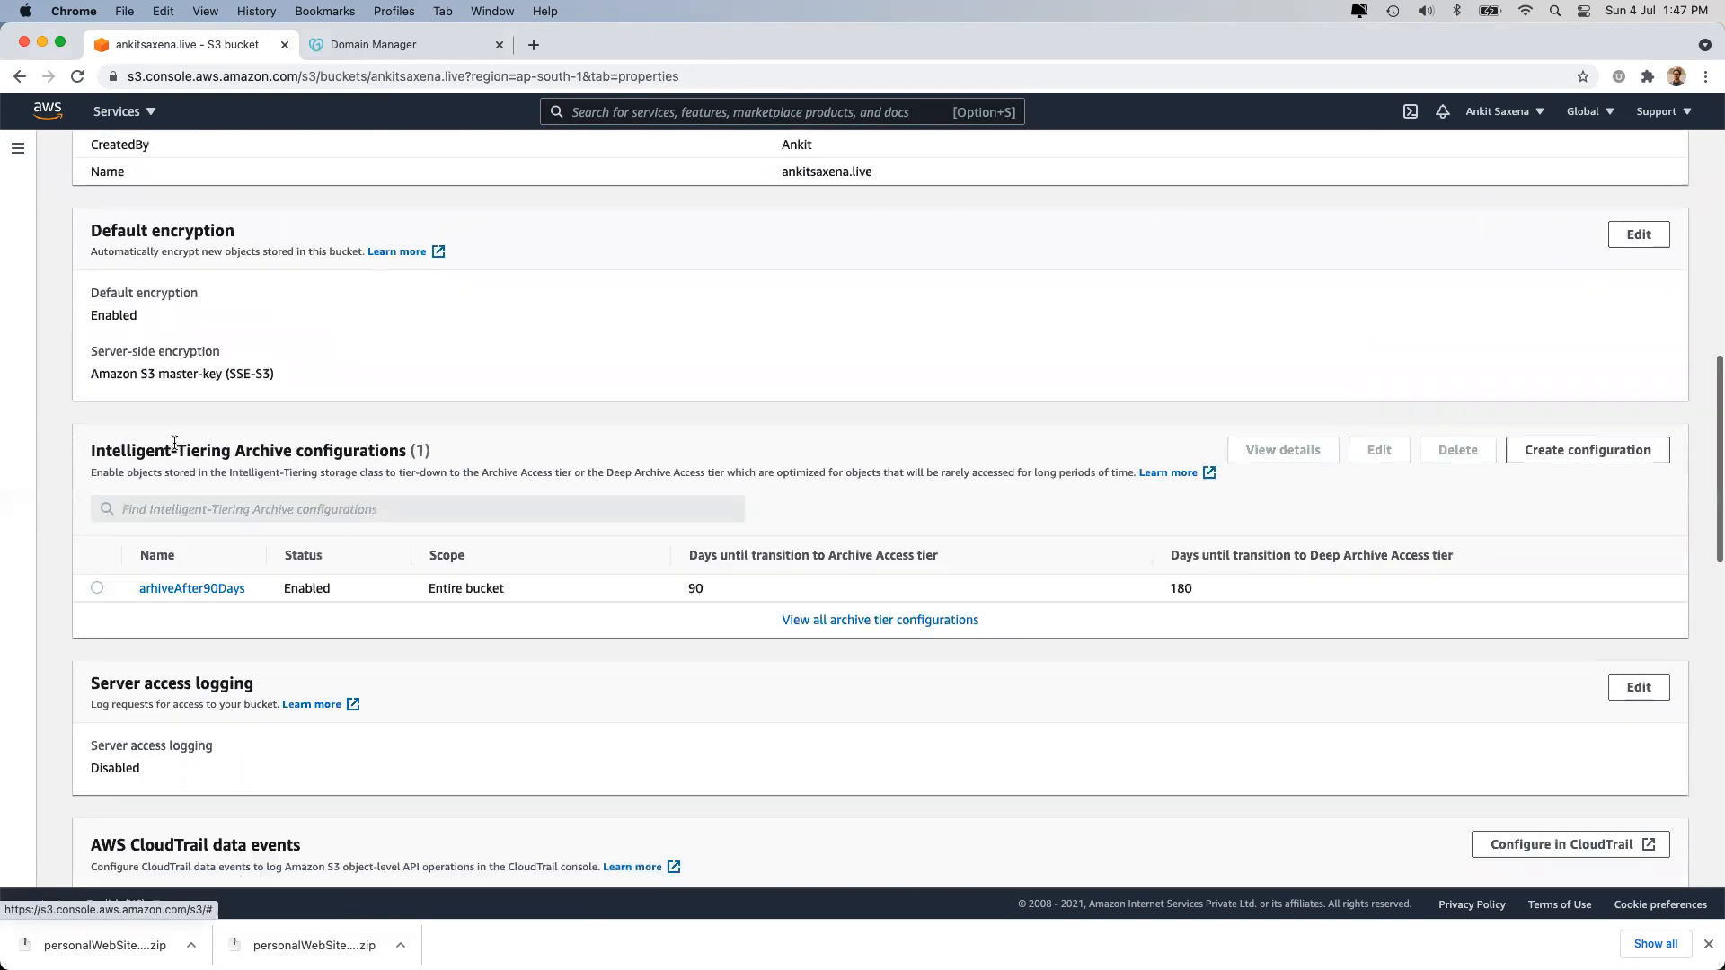
{"action": "triple_click", "coordinate": [229, 452]}
{"action": "left_click", "coordinate": [229, 451]}
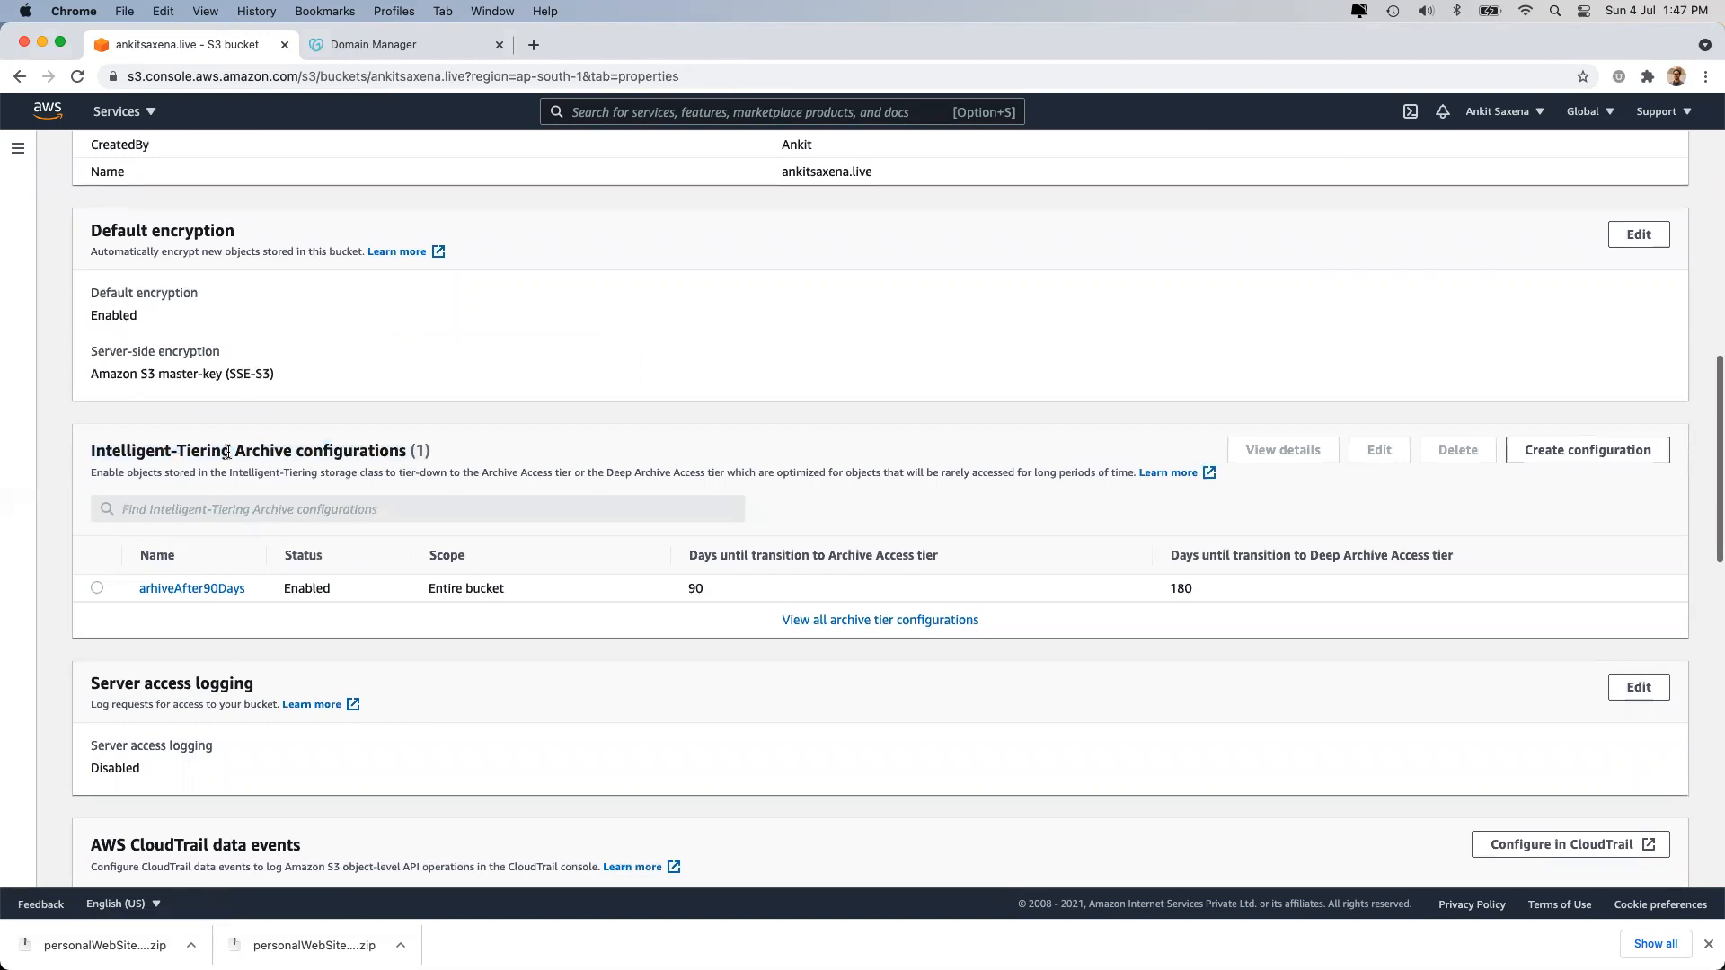
{"action": "double_click", "coordinate": [695, 588]}
{"action": "double_click", "coordinate": [1320, 584]}
{"action": "scroll", "coordinate": [1103, 615], "scroll_direction": "down", "scroll_amount": 5}
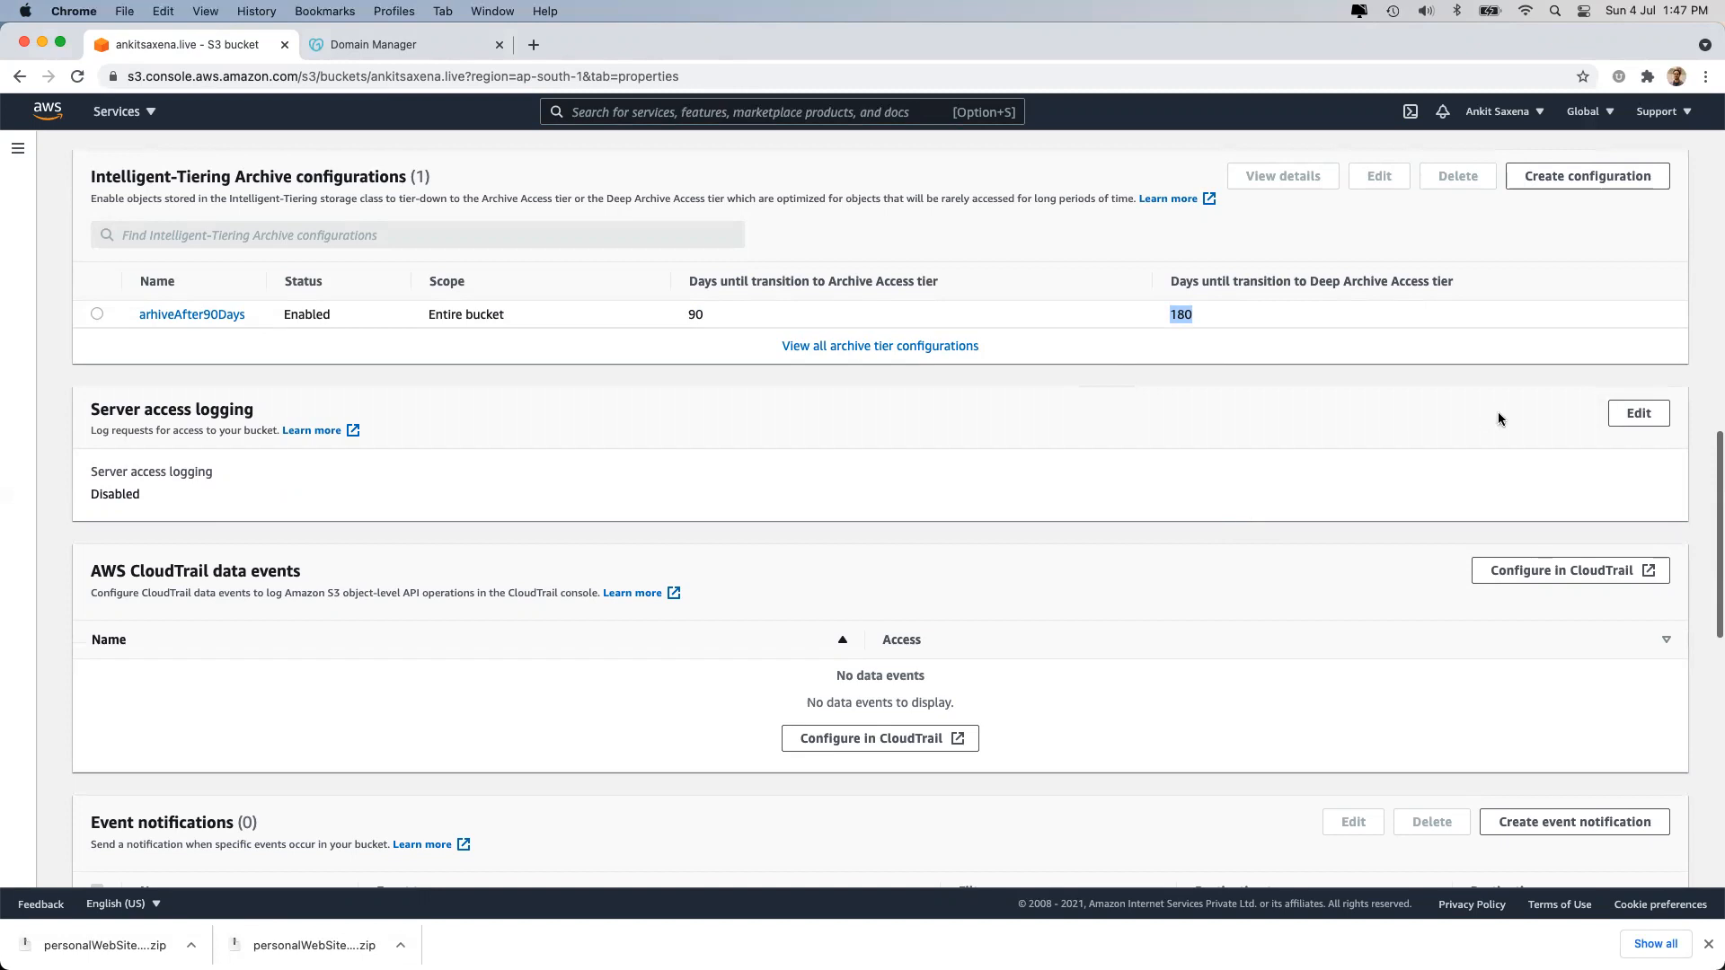
{"action": "left_click", "coordinate": [1644, 414]}
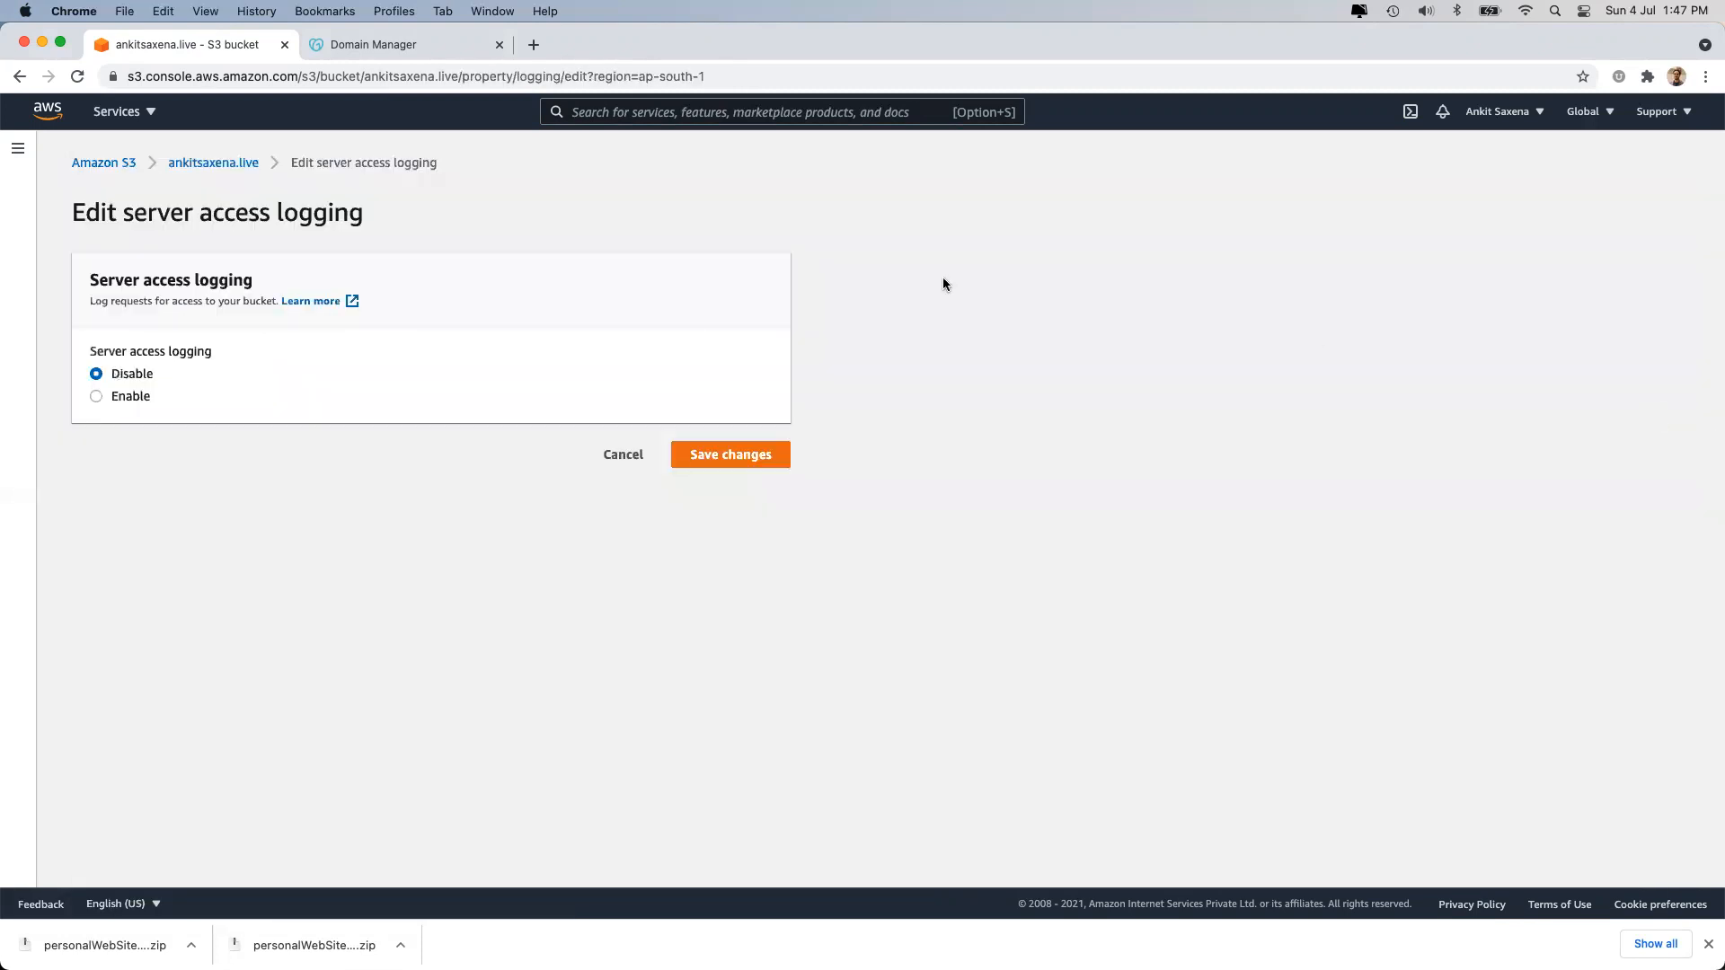
Enable server access logging and browse S3 for a target bucket, closing the picker unchosen.
{"action": "left_click", "coordinate": [117, 397]}
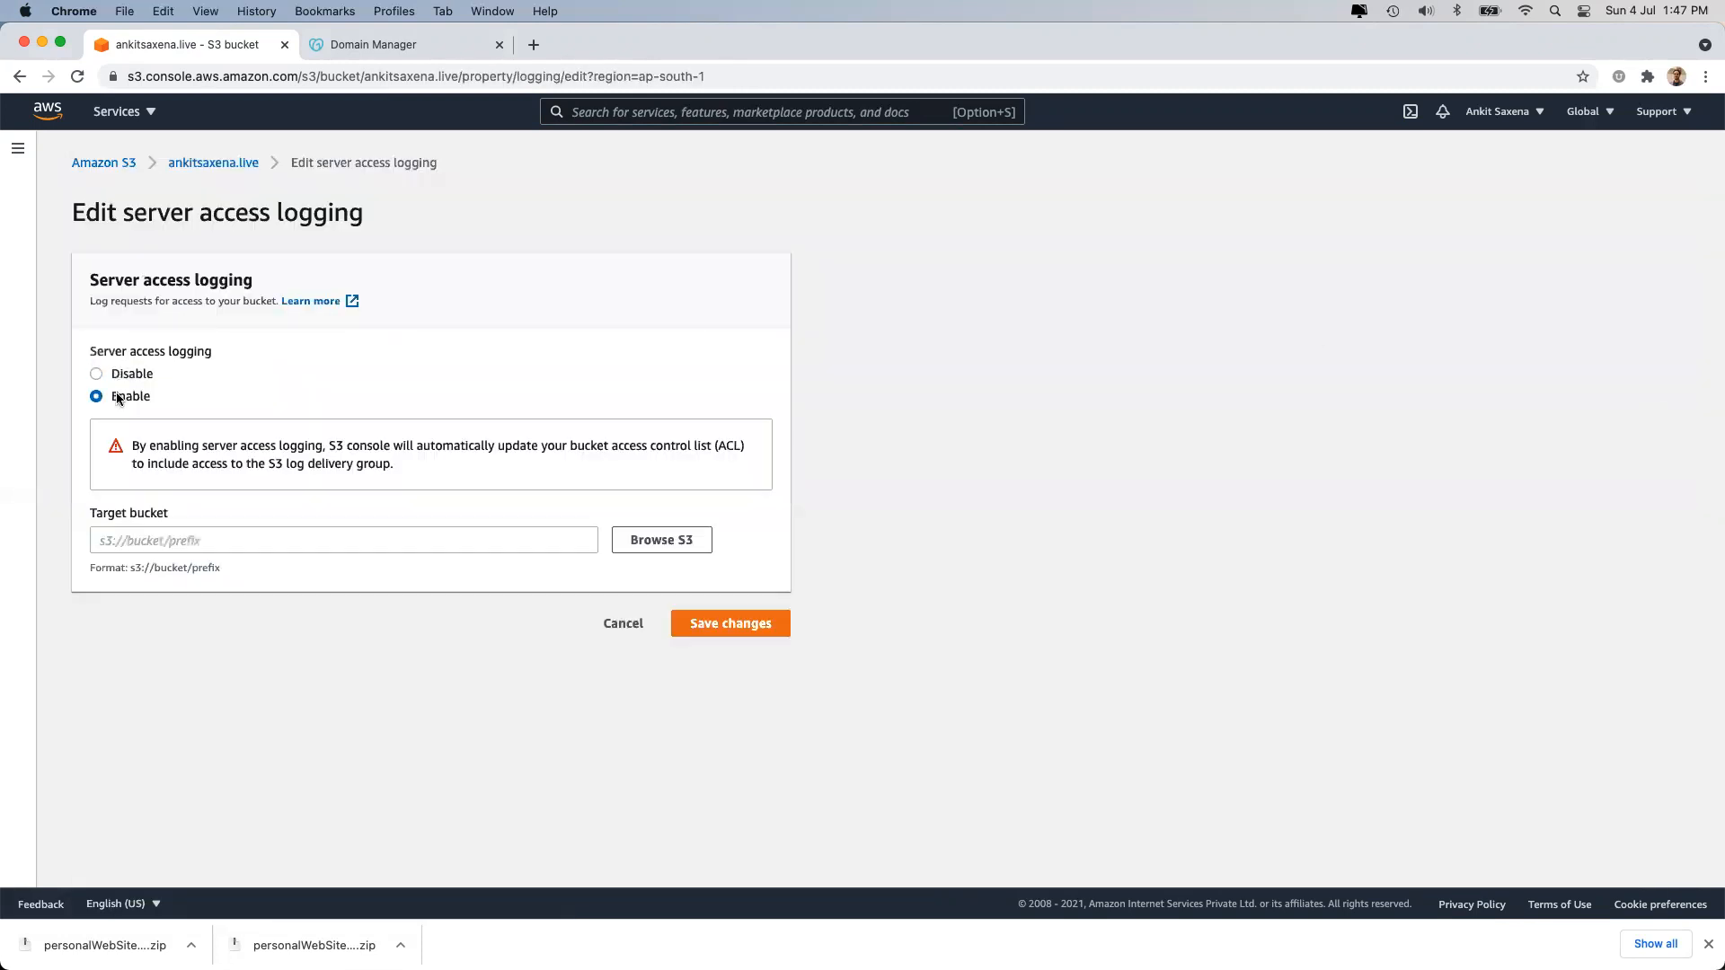
{"action": "left_click", "coordinate": [156, 538]}
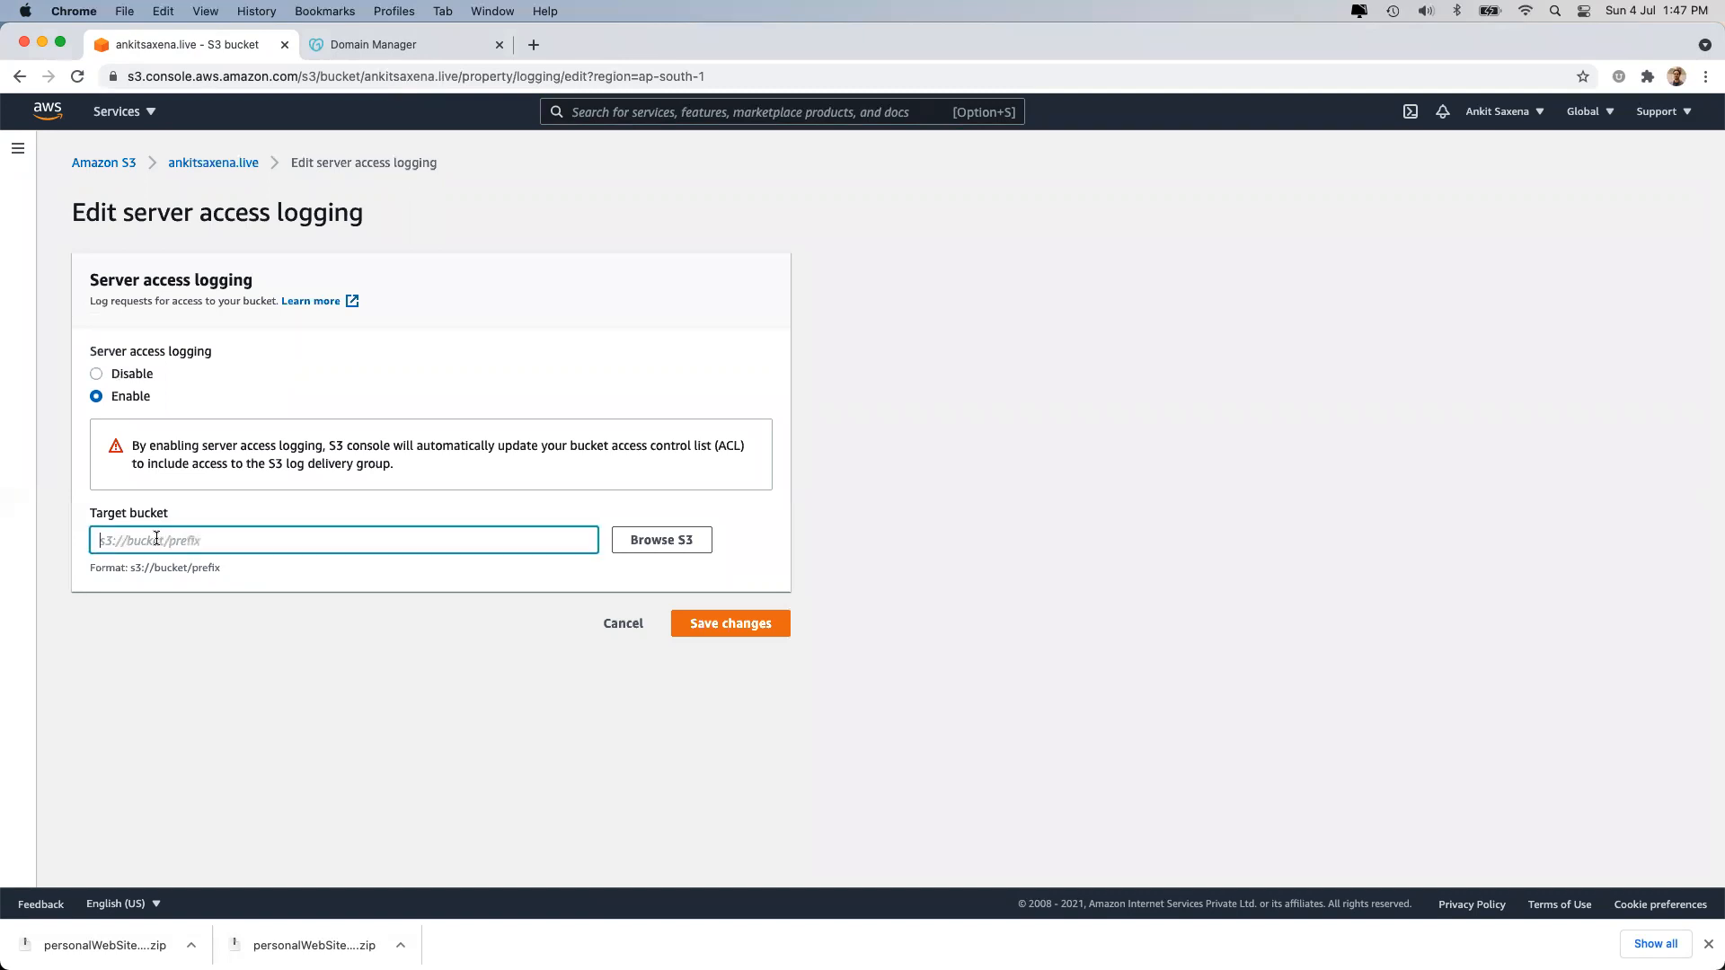
{"action": "left_click", "coordinate": [667, 539]}
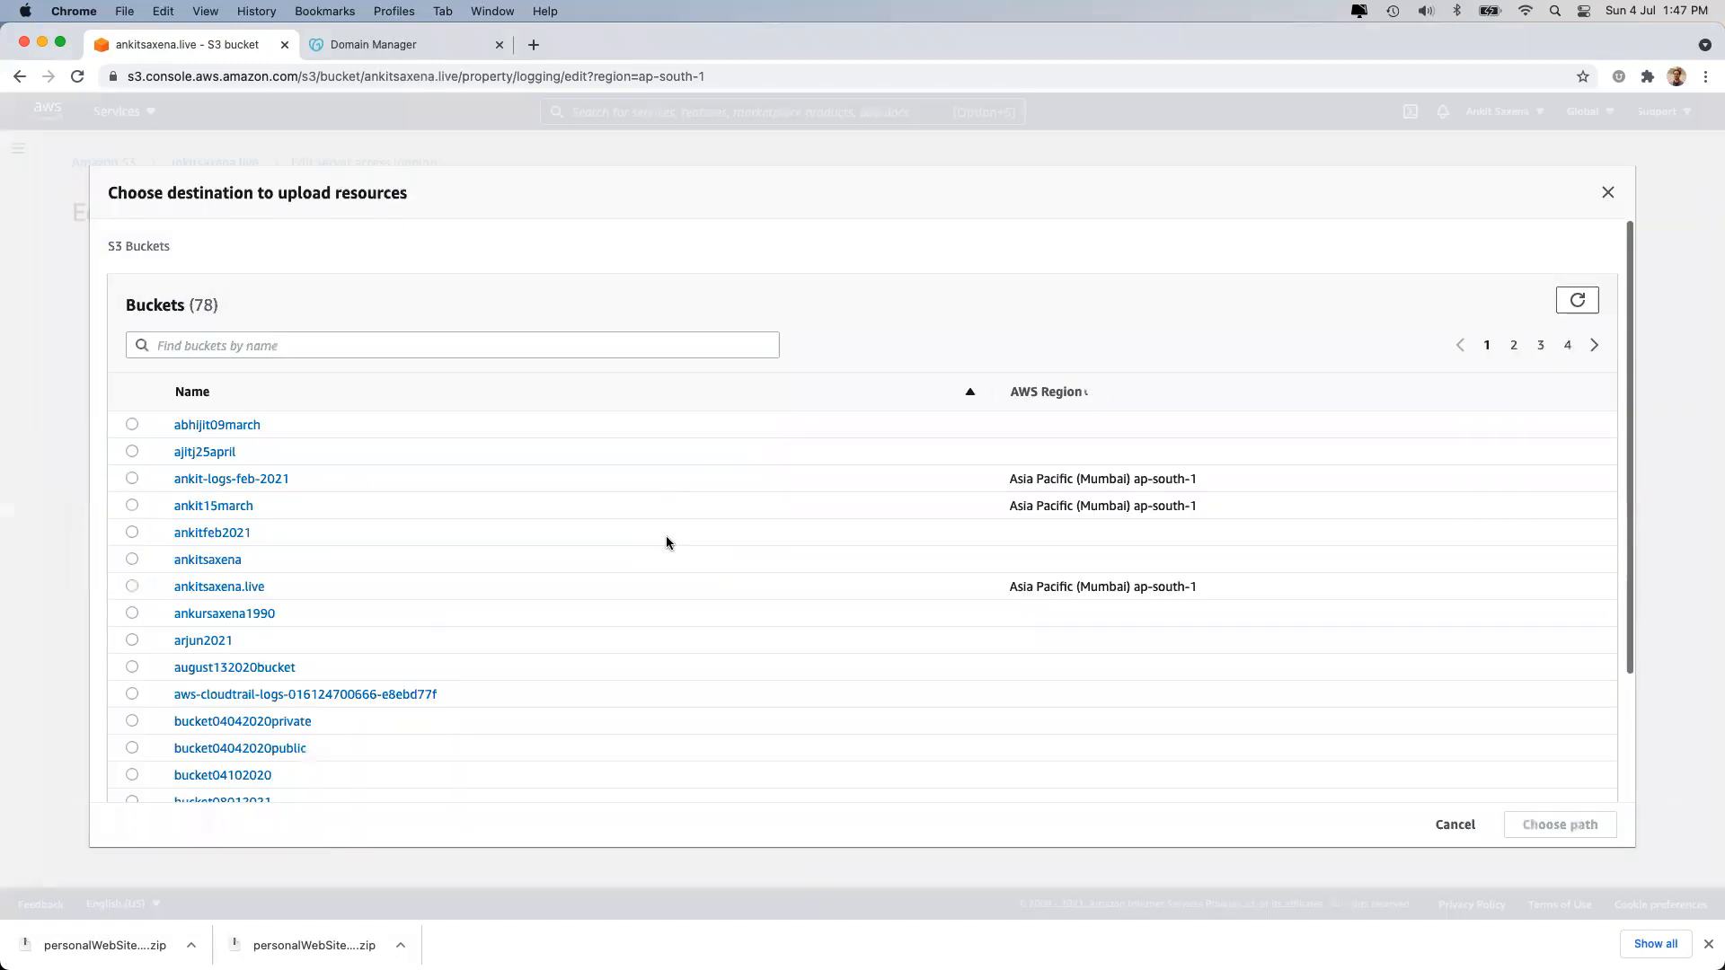
{"action": "left_click", "coordinate": [1441, 836]}
{"action": "left_click", "coordinate": [388, 536]}
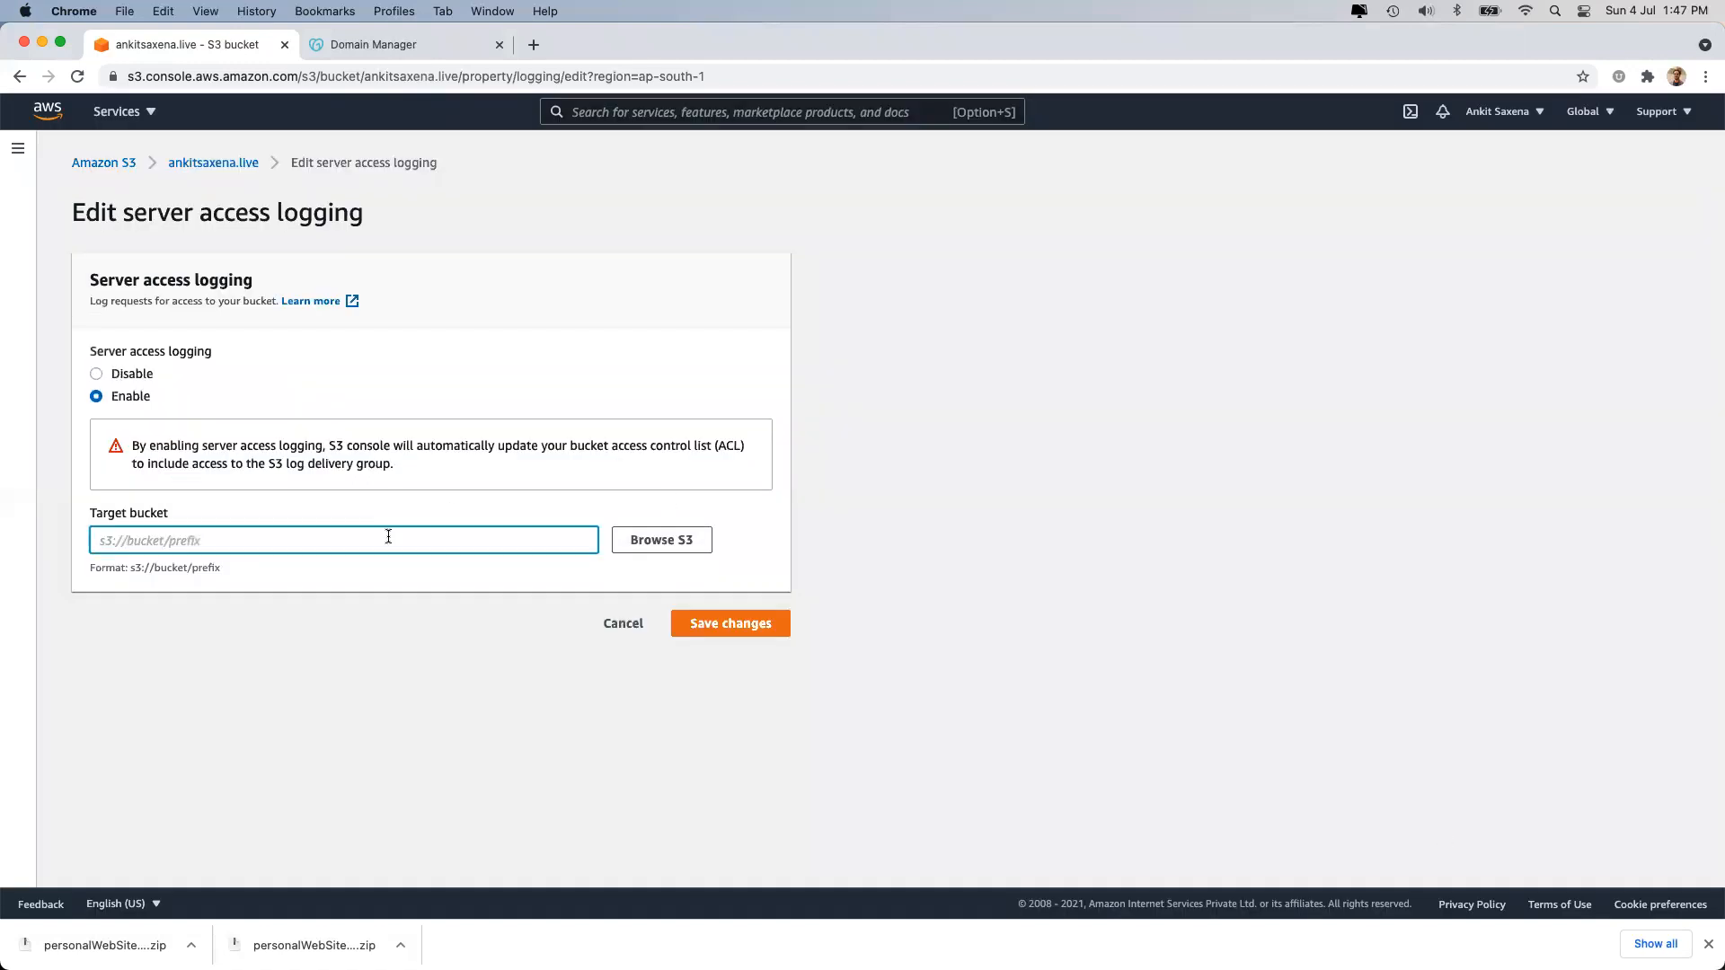
Set the target to s3:// plus this same bucket's name, review the warning, then cancel.
{"action": "left_click", "coordinate": [364, 76]}
{"action": "left_click_drag", "start_coordinate": [364, 76], "coordinate": [458, 75]}
{"action": "key", "text": "super+c"}
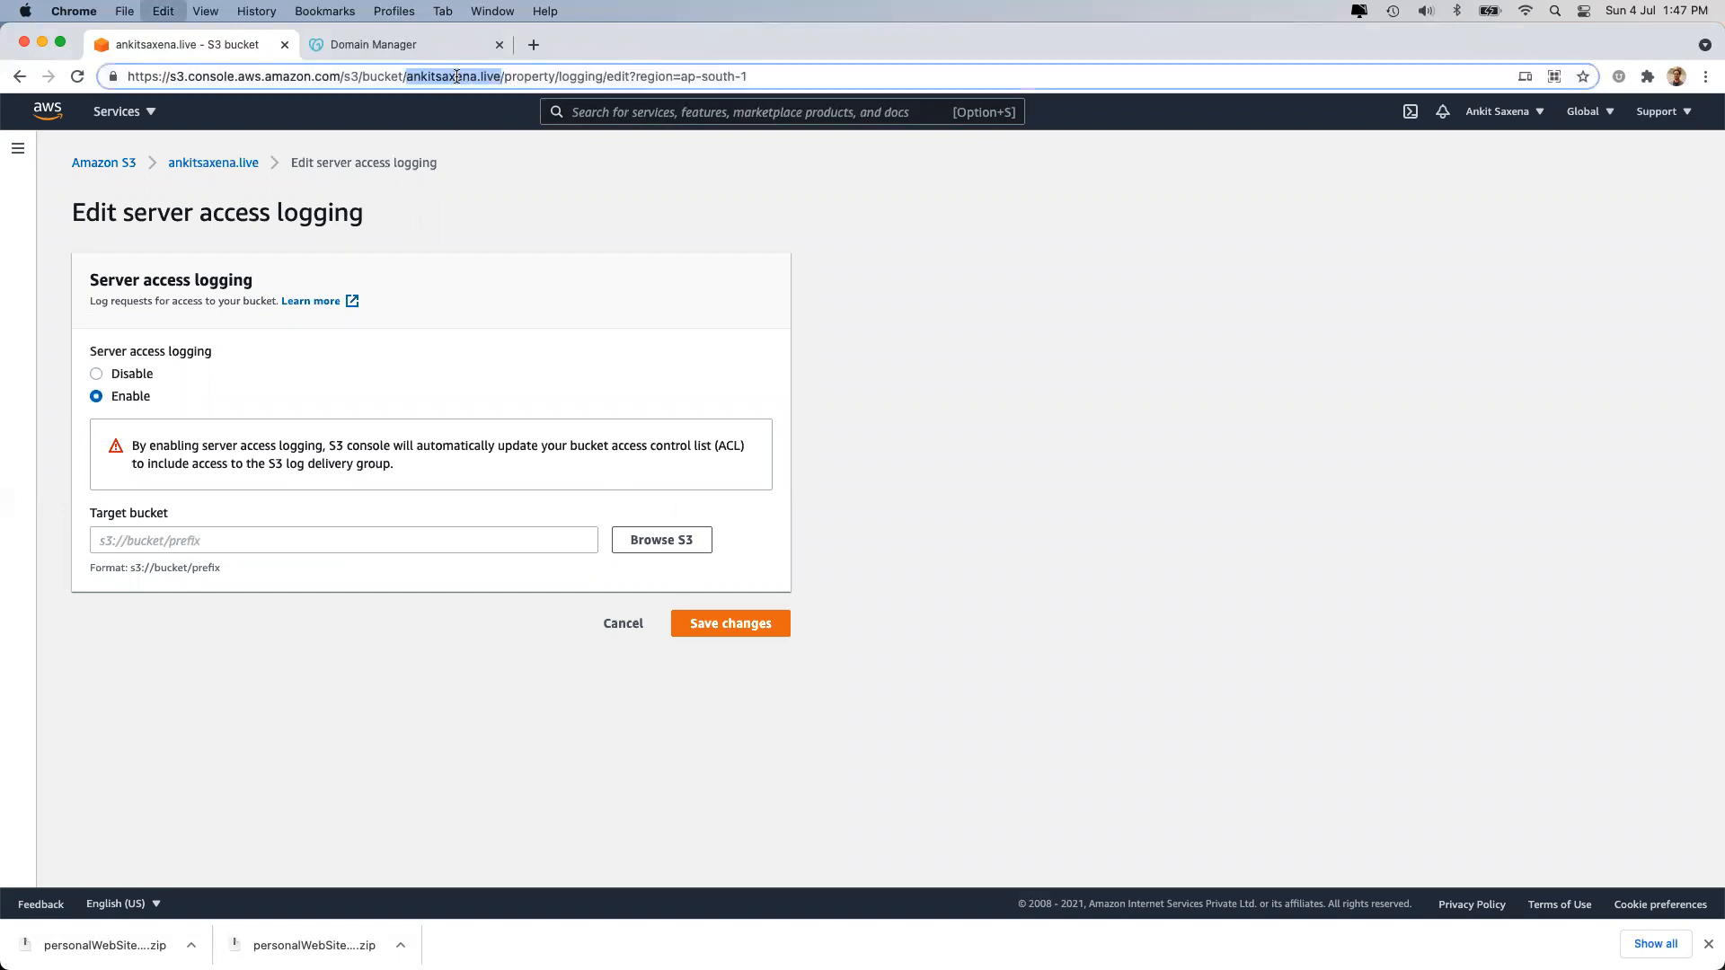
{"action": "left_click", "coordinate": [145, 540]}
{"action": "type", "text": "s3://"}
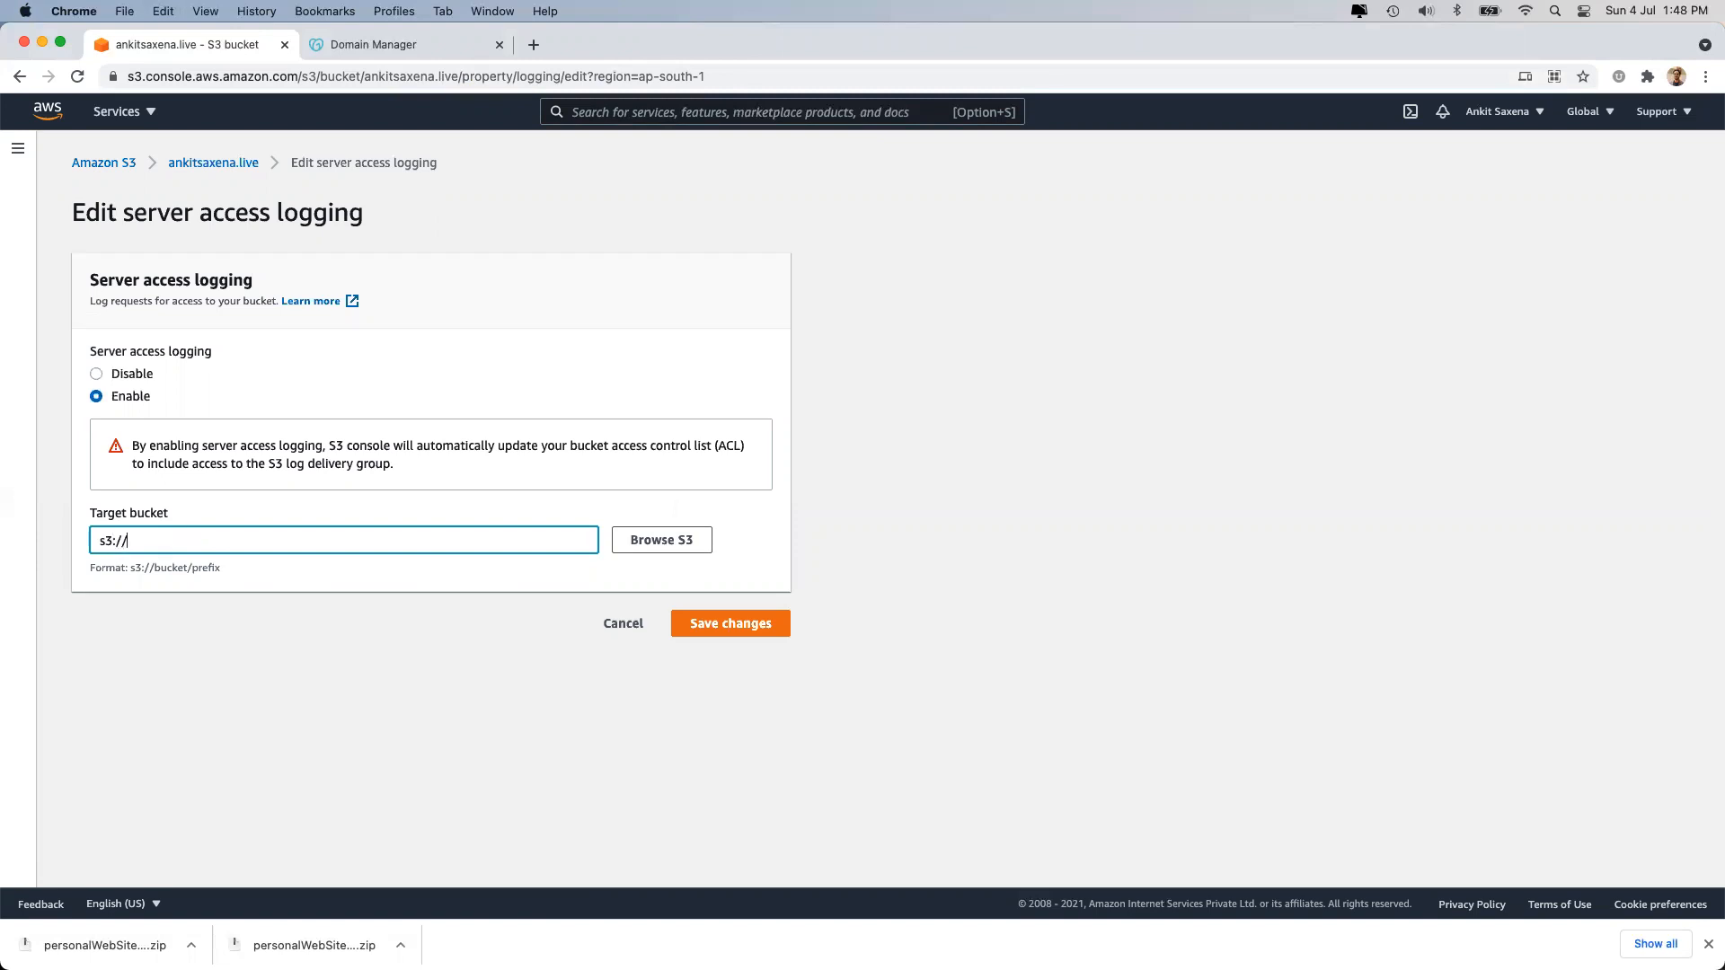
{"action": "key", "text": "super+v"}
{"action": "left_click", "coordinate": [199, 806]}
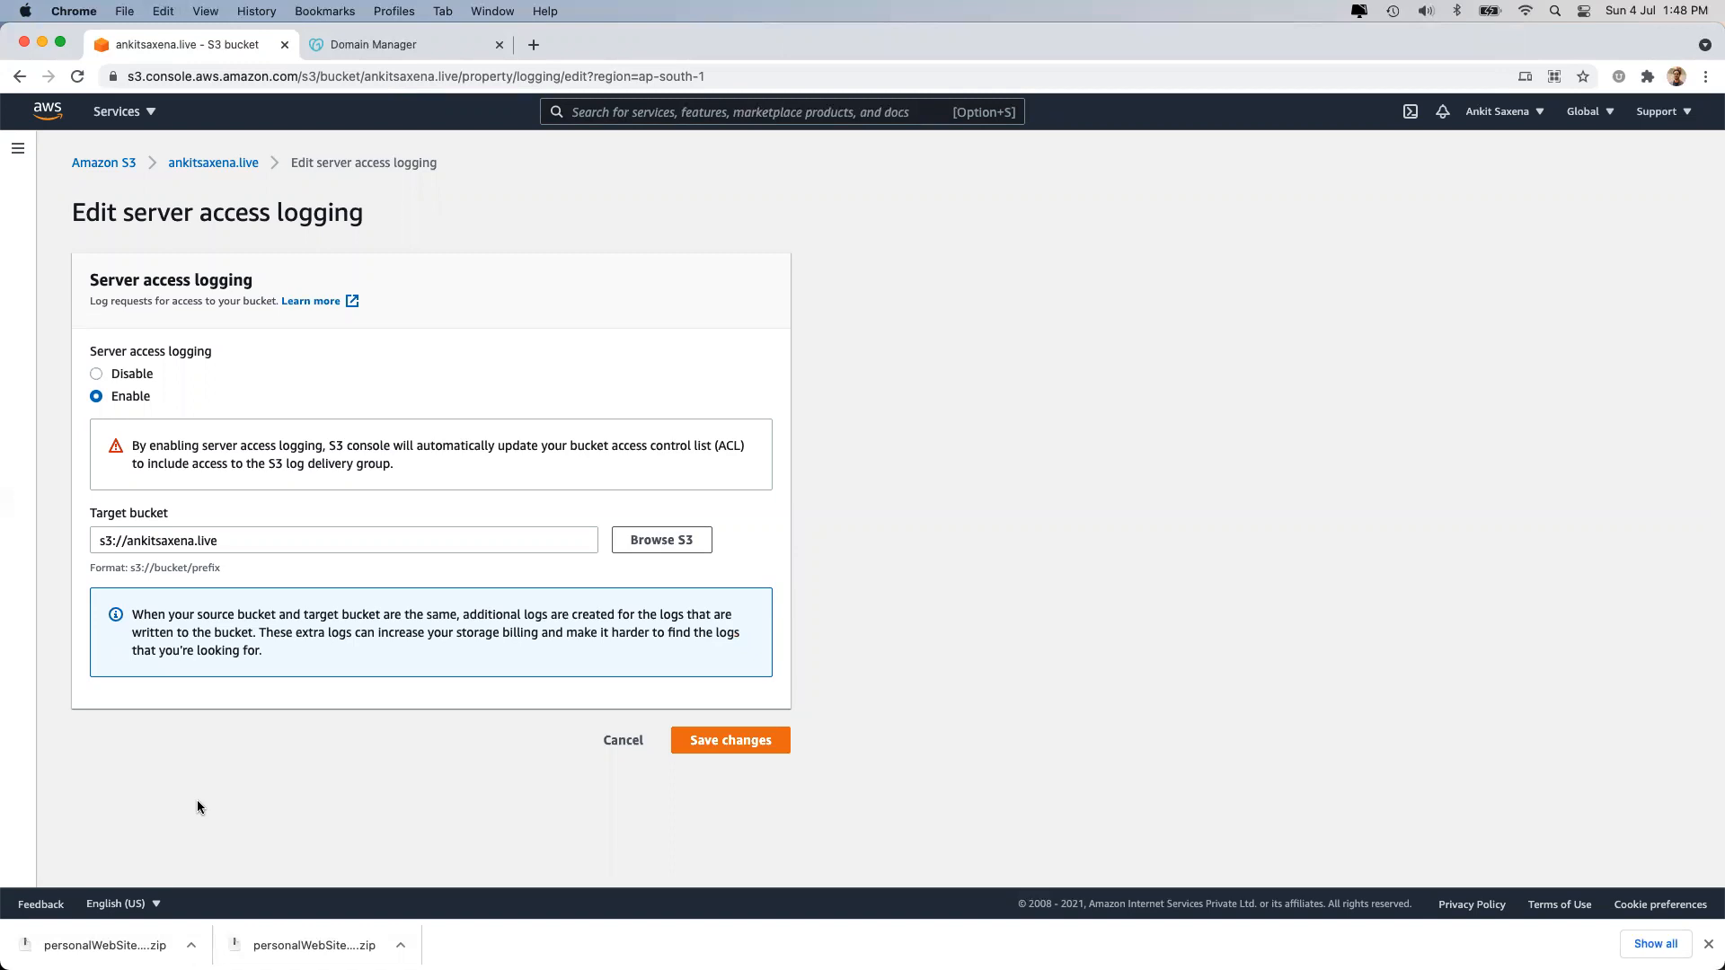
{"action": "left_click", "coordinate": [229, 539]}
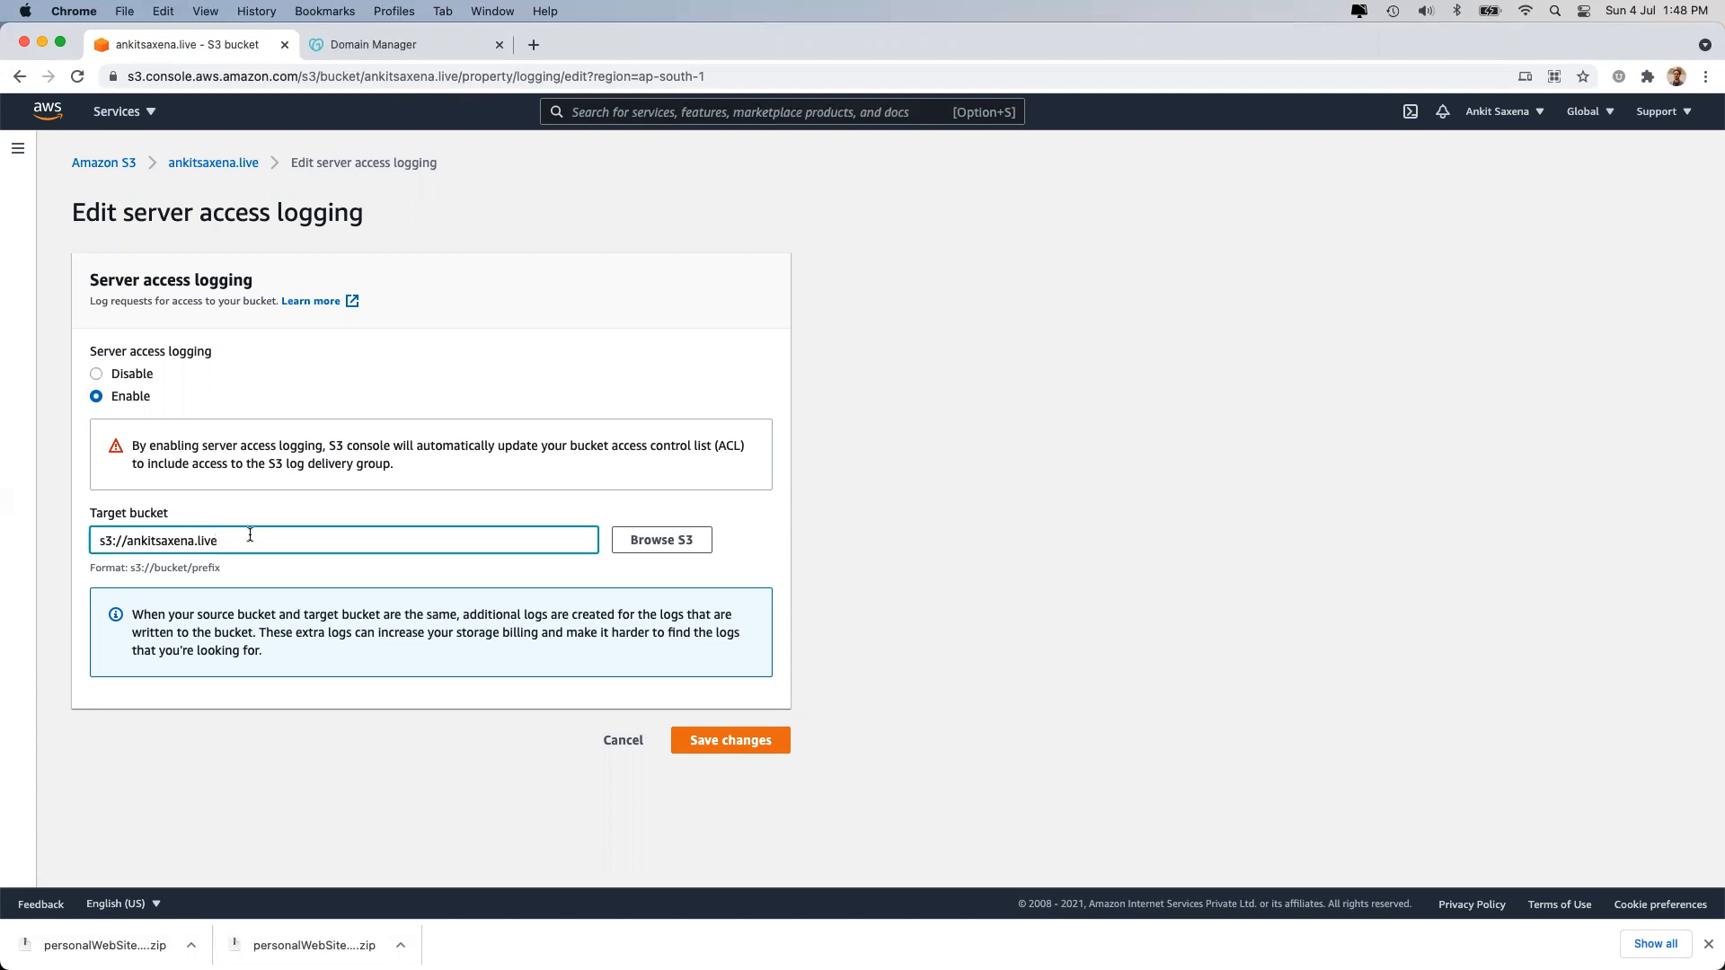
{"action": "left_click_drag", "start_coordinate": [196, 615], "coordinate": [451, 615]}
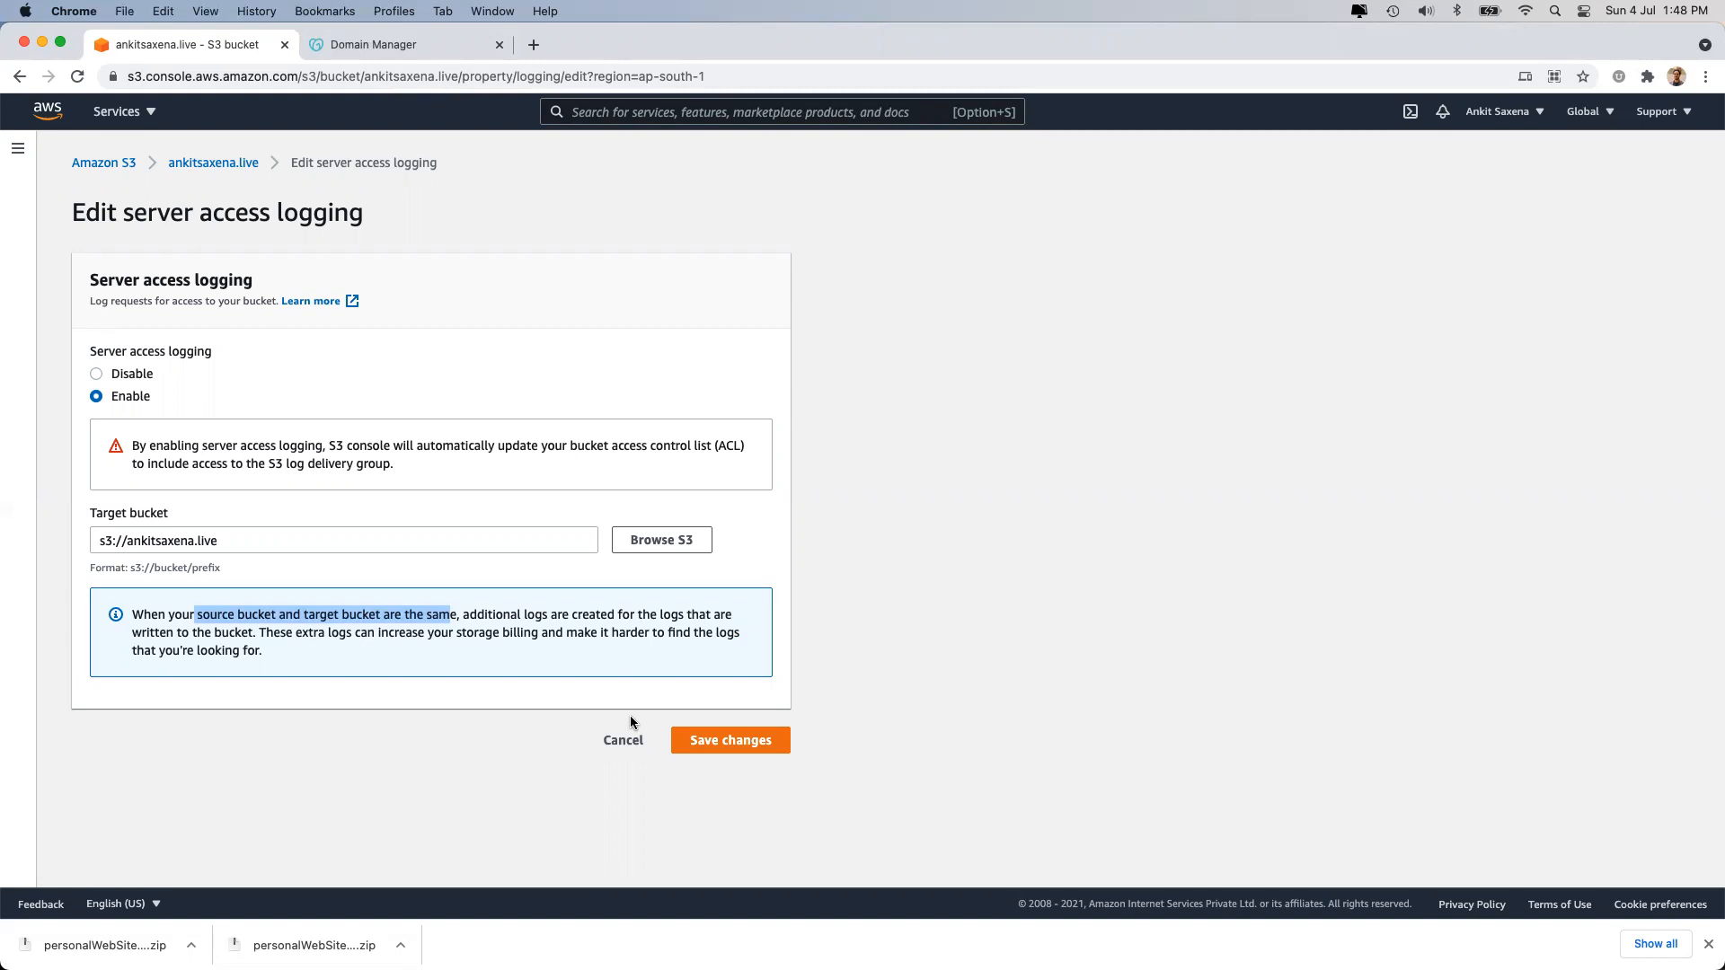
{"action": "left_click", "coordinate": [629, 738]}
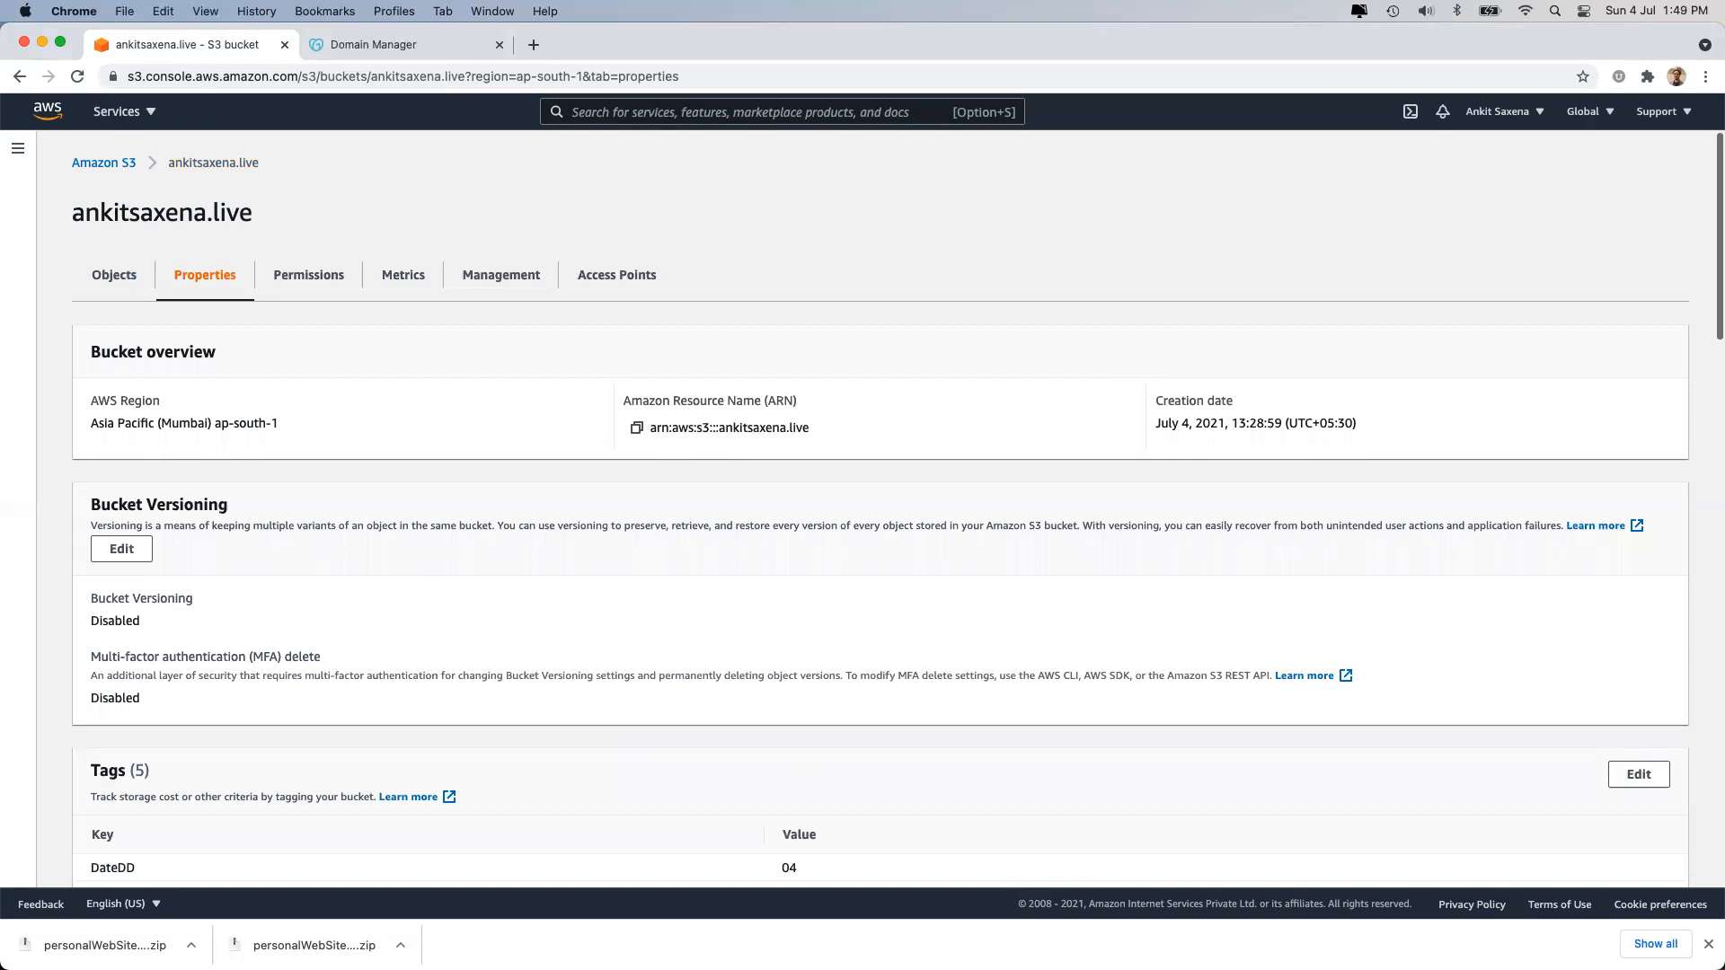
Scroll the Properties page to Event notifications and begin a new event notification.
{"action": "scroll", "coordinate": [554, 687], "scroll_direction": "down", "scroll_amount": 8}
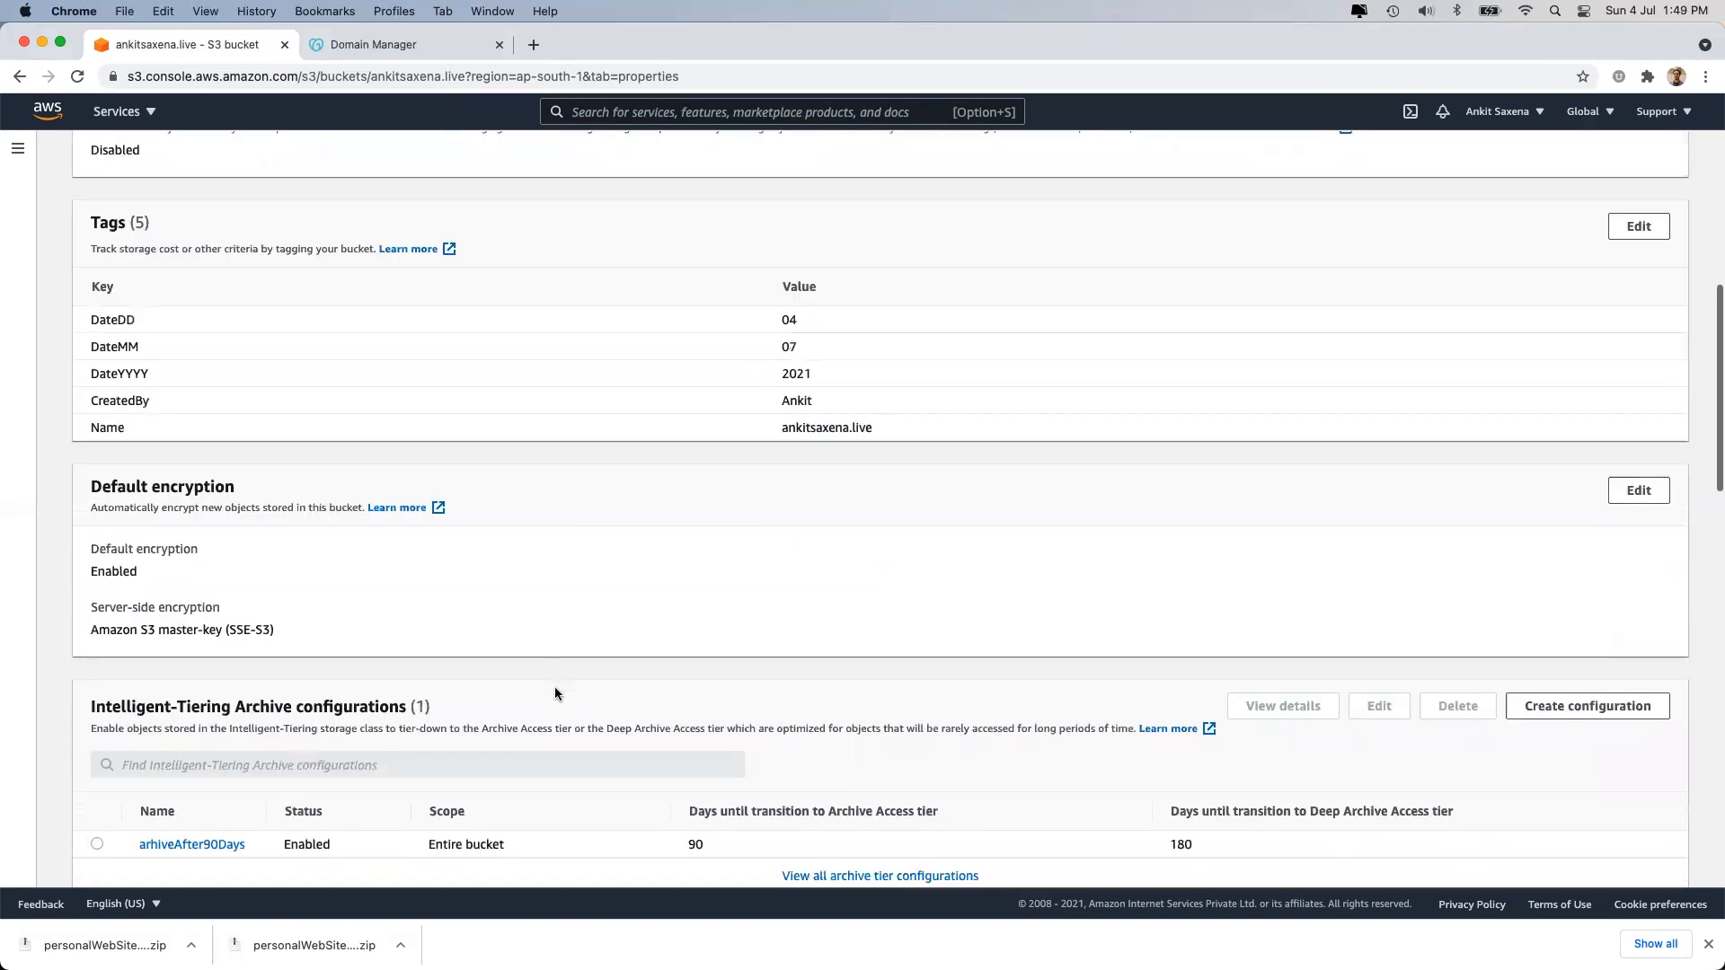
{"action": "scroll", "coordinate": [555, 694], "scroll_direction": "down", "scroll_amount": 2}
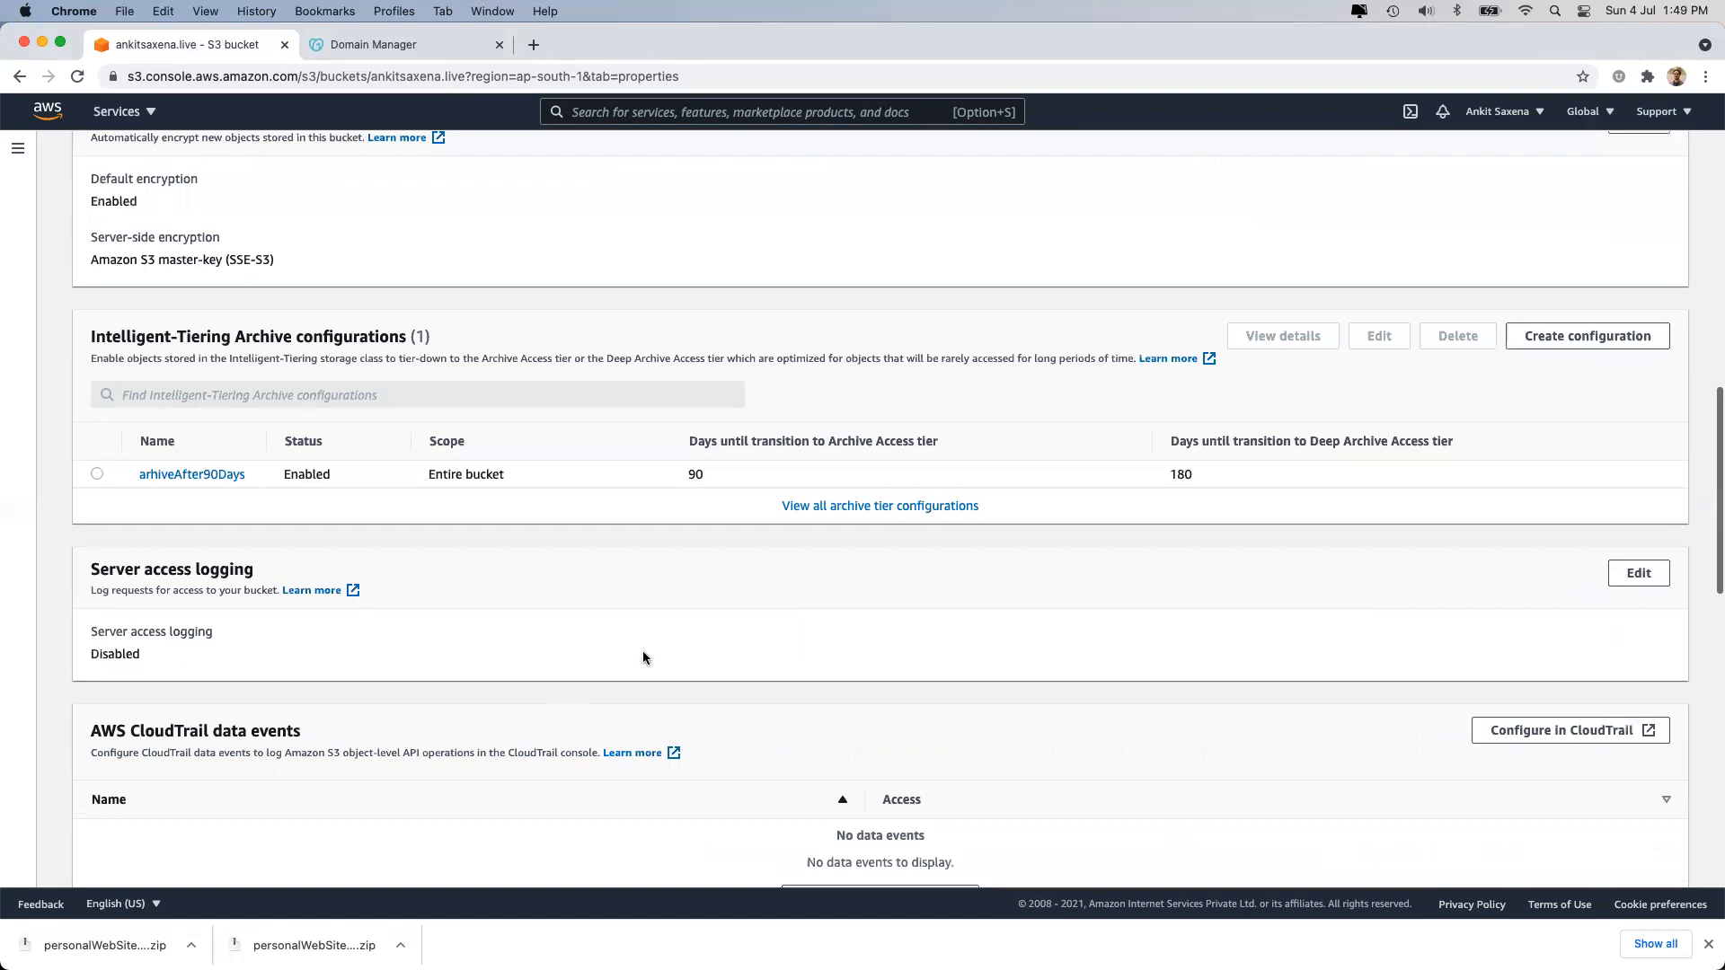
{"action": "scroll", "coordinate": [643, 655], "scroll_direction": "down", "scroll_amount": 1}
{"action": "scroll", "coordinate": [644, 655], "scroll_direction": "down", "scroll_amount": 4}
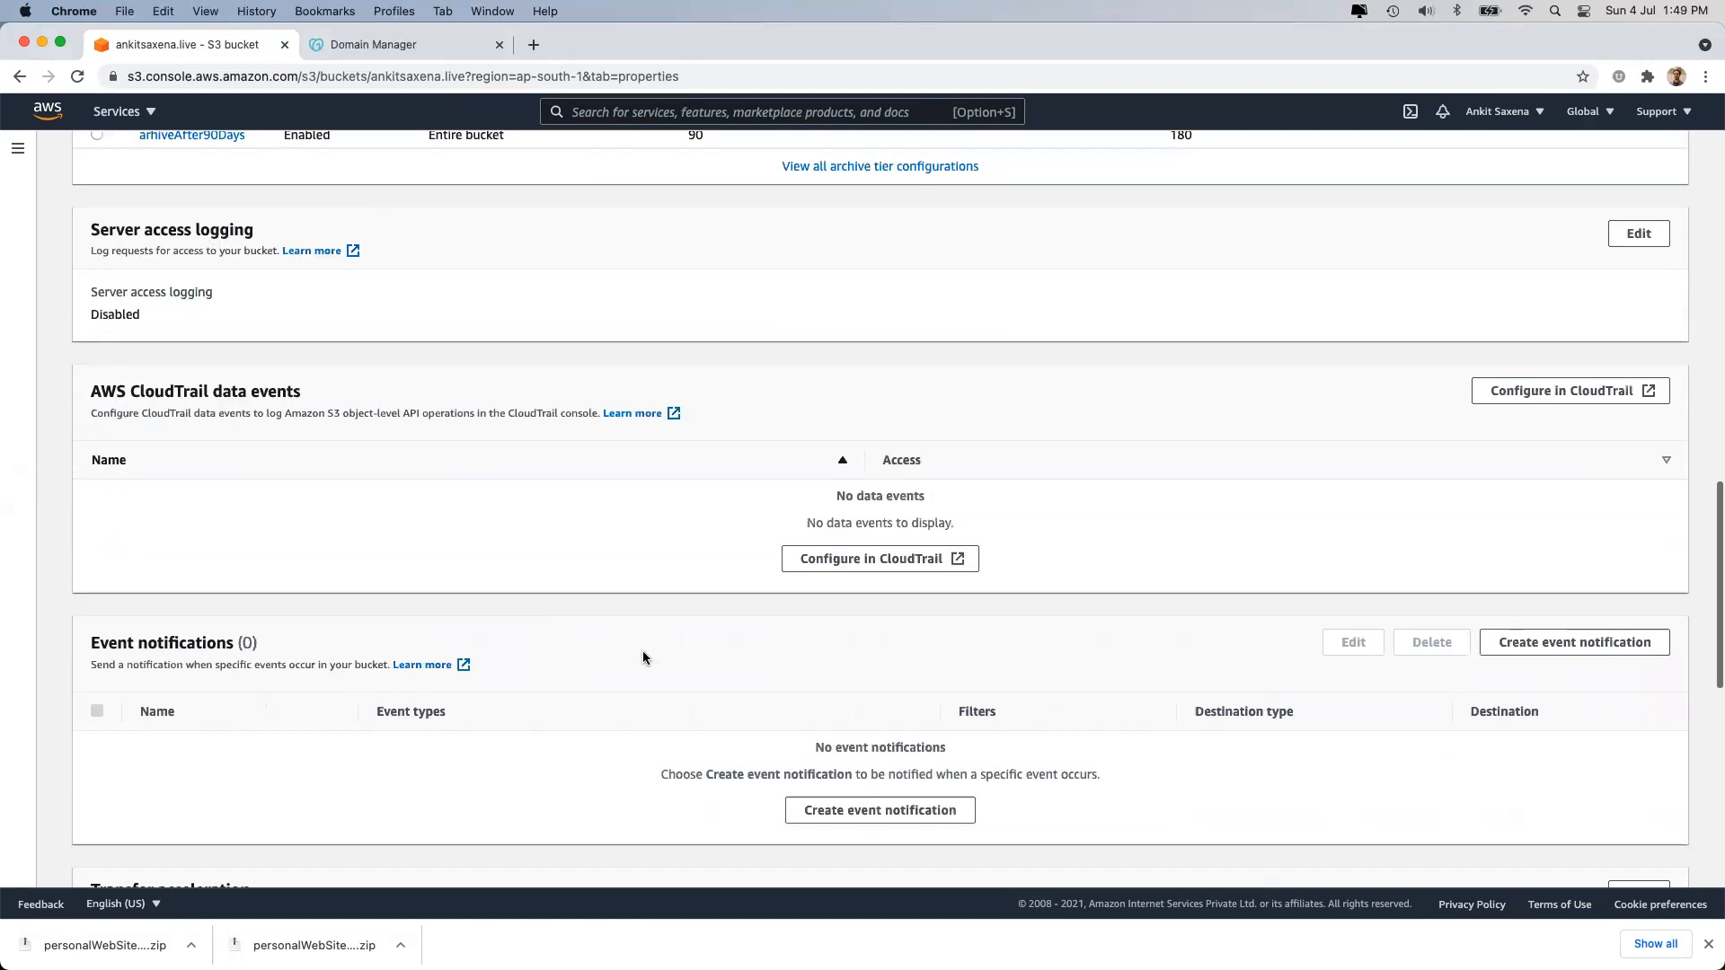
{"action": "triple_click", "coordinate": [167, 492]}
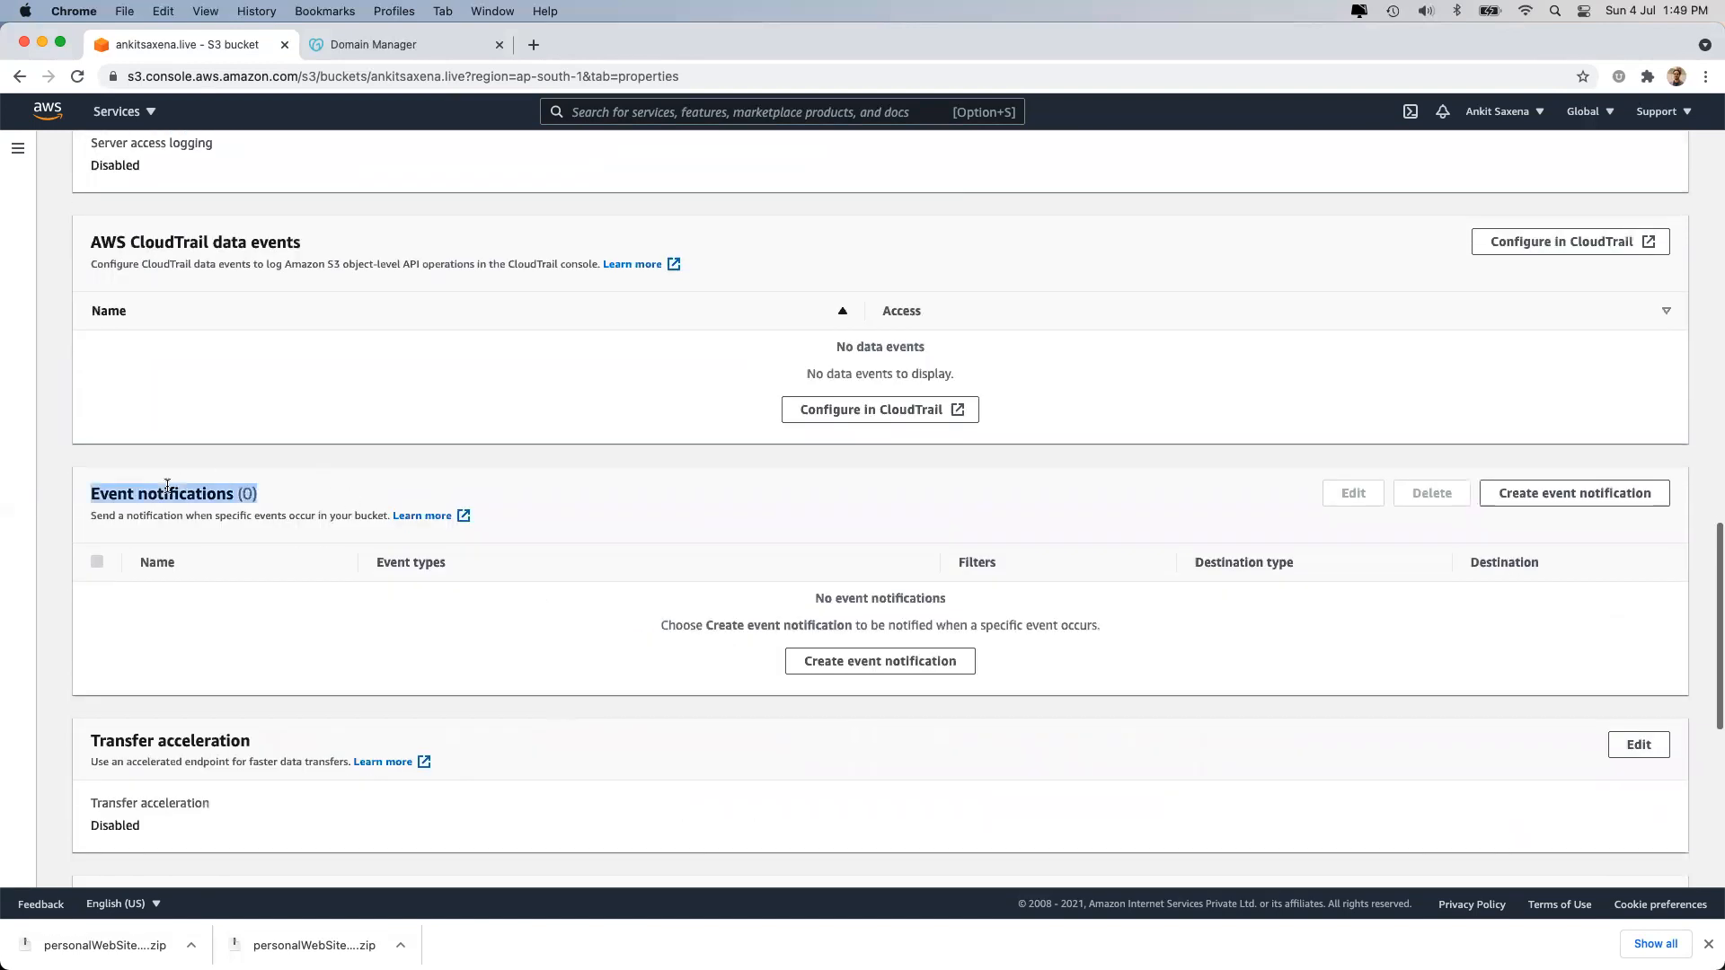
{"action": "left_click", "coordinate": [672, 662]}
{"action": "left_click", "coordinate": [917, 665]}
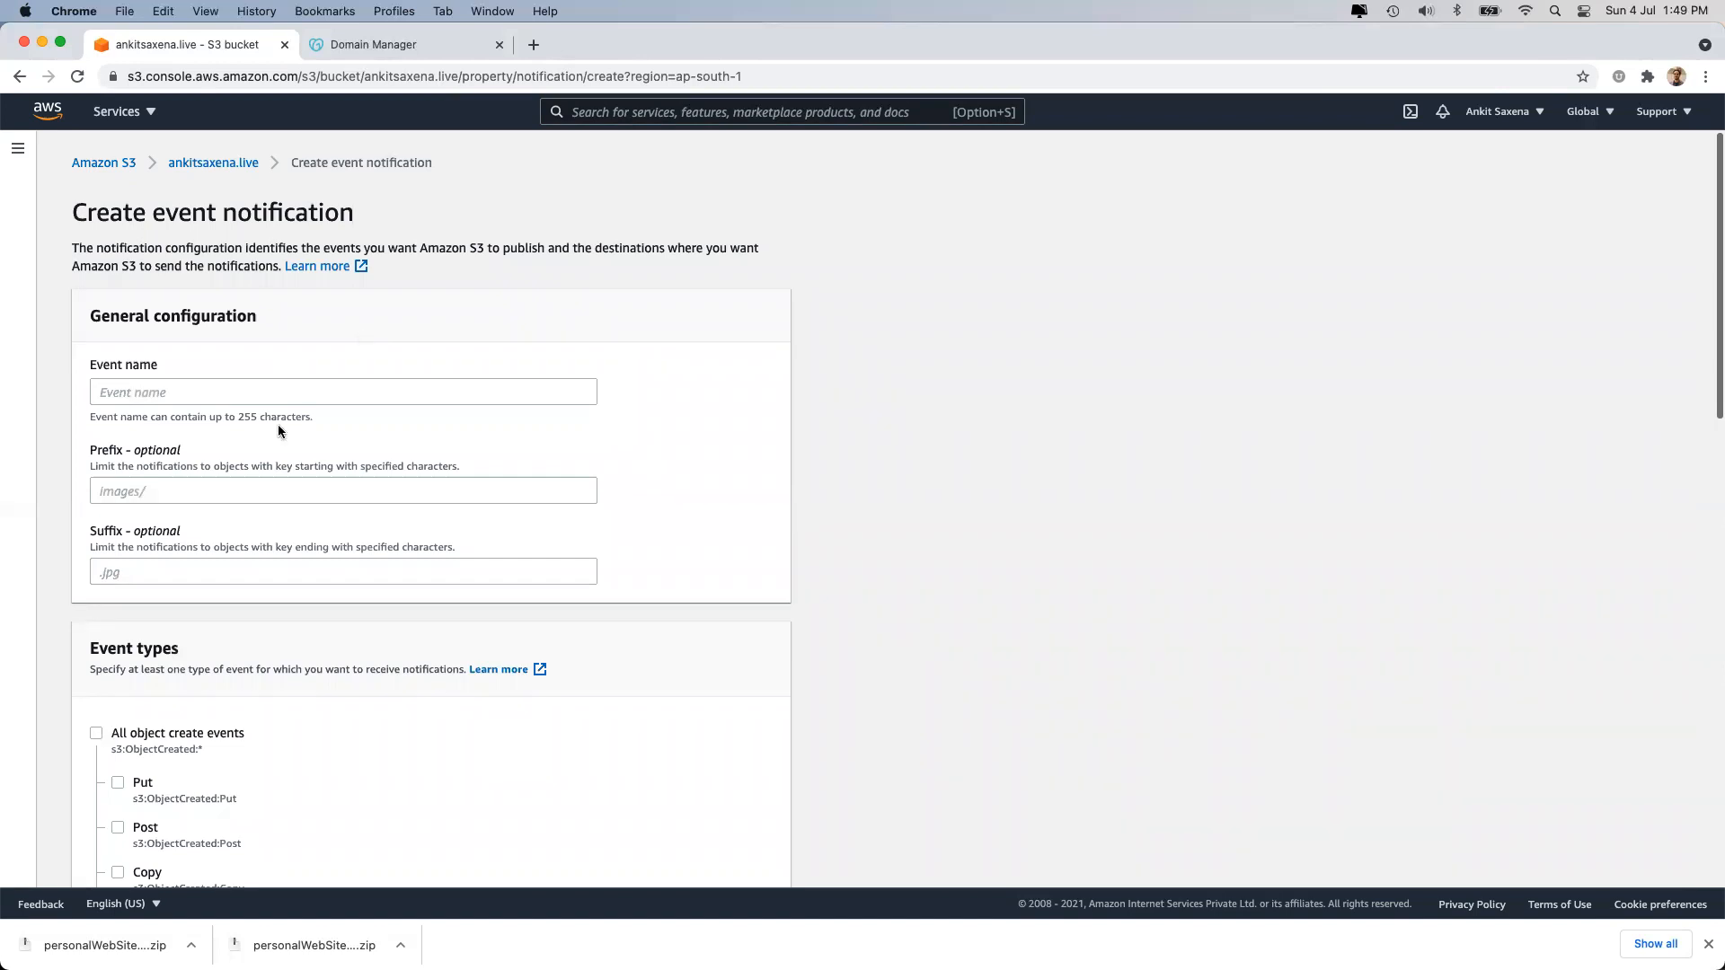
Try the SNS topic, SQS queue and Lambda destinations, then cancel the form unsaved.
{"action": "left_click", "coordinate": [329, 390]}
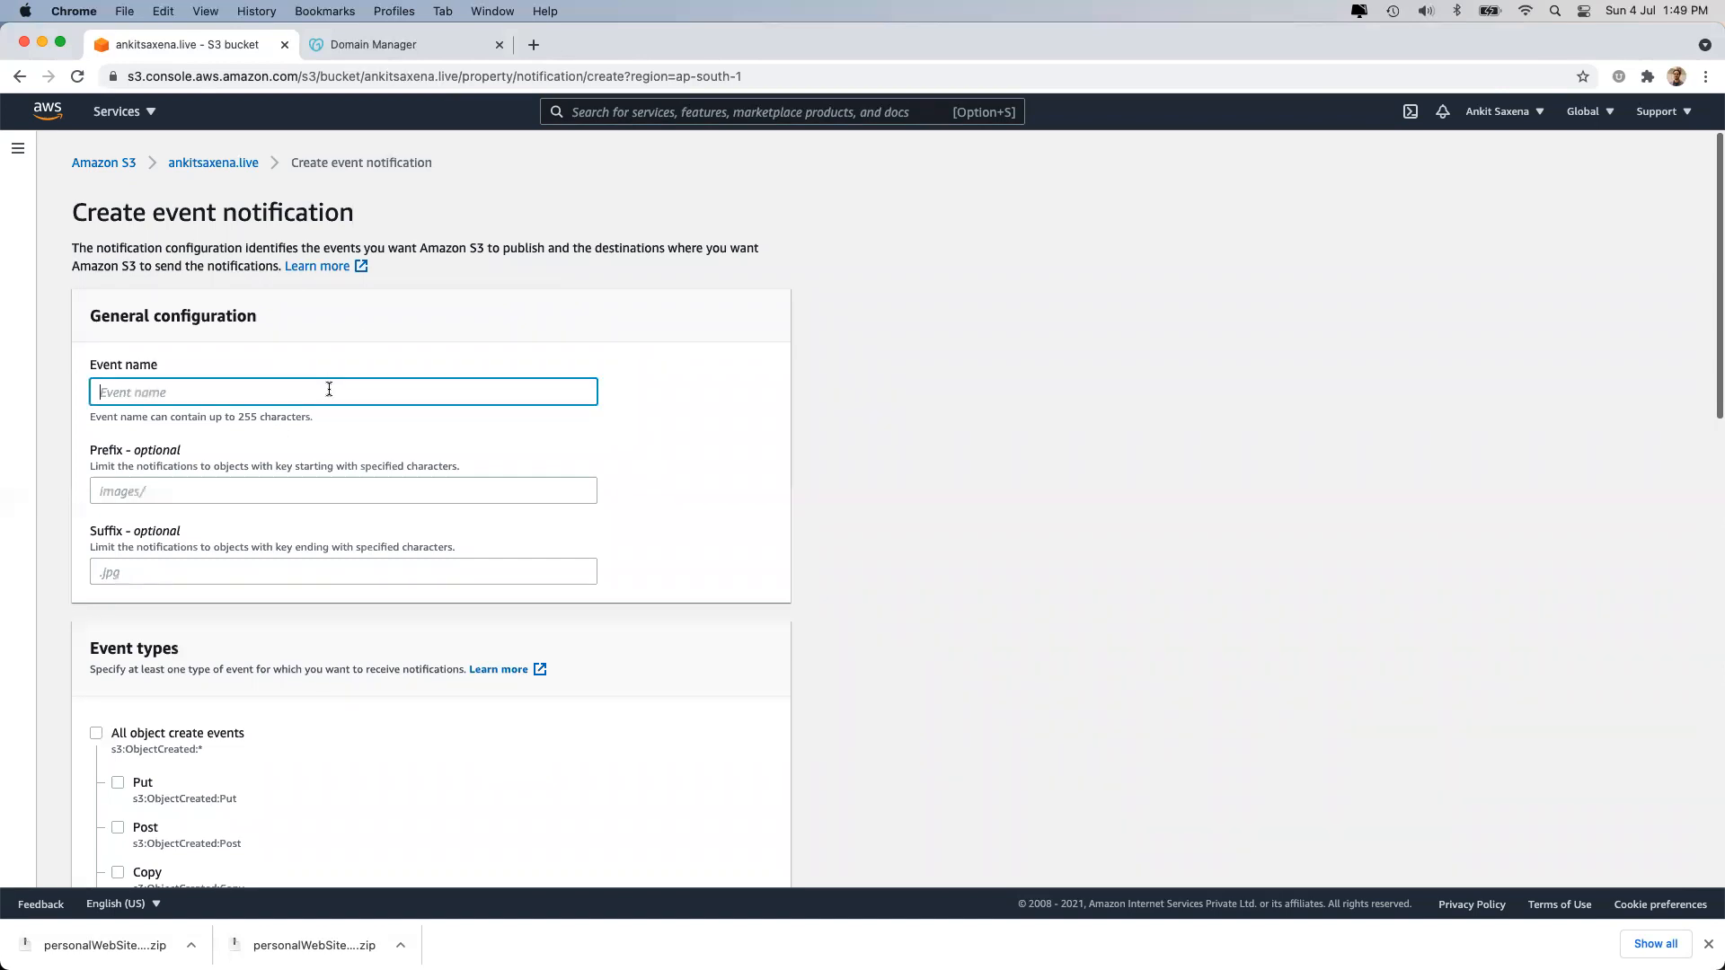
{"action": "scroll", "coordinate": [329, 389], "scroll_direction": "down", "scroll_amount": 15}
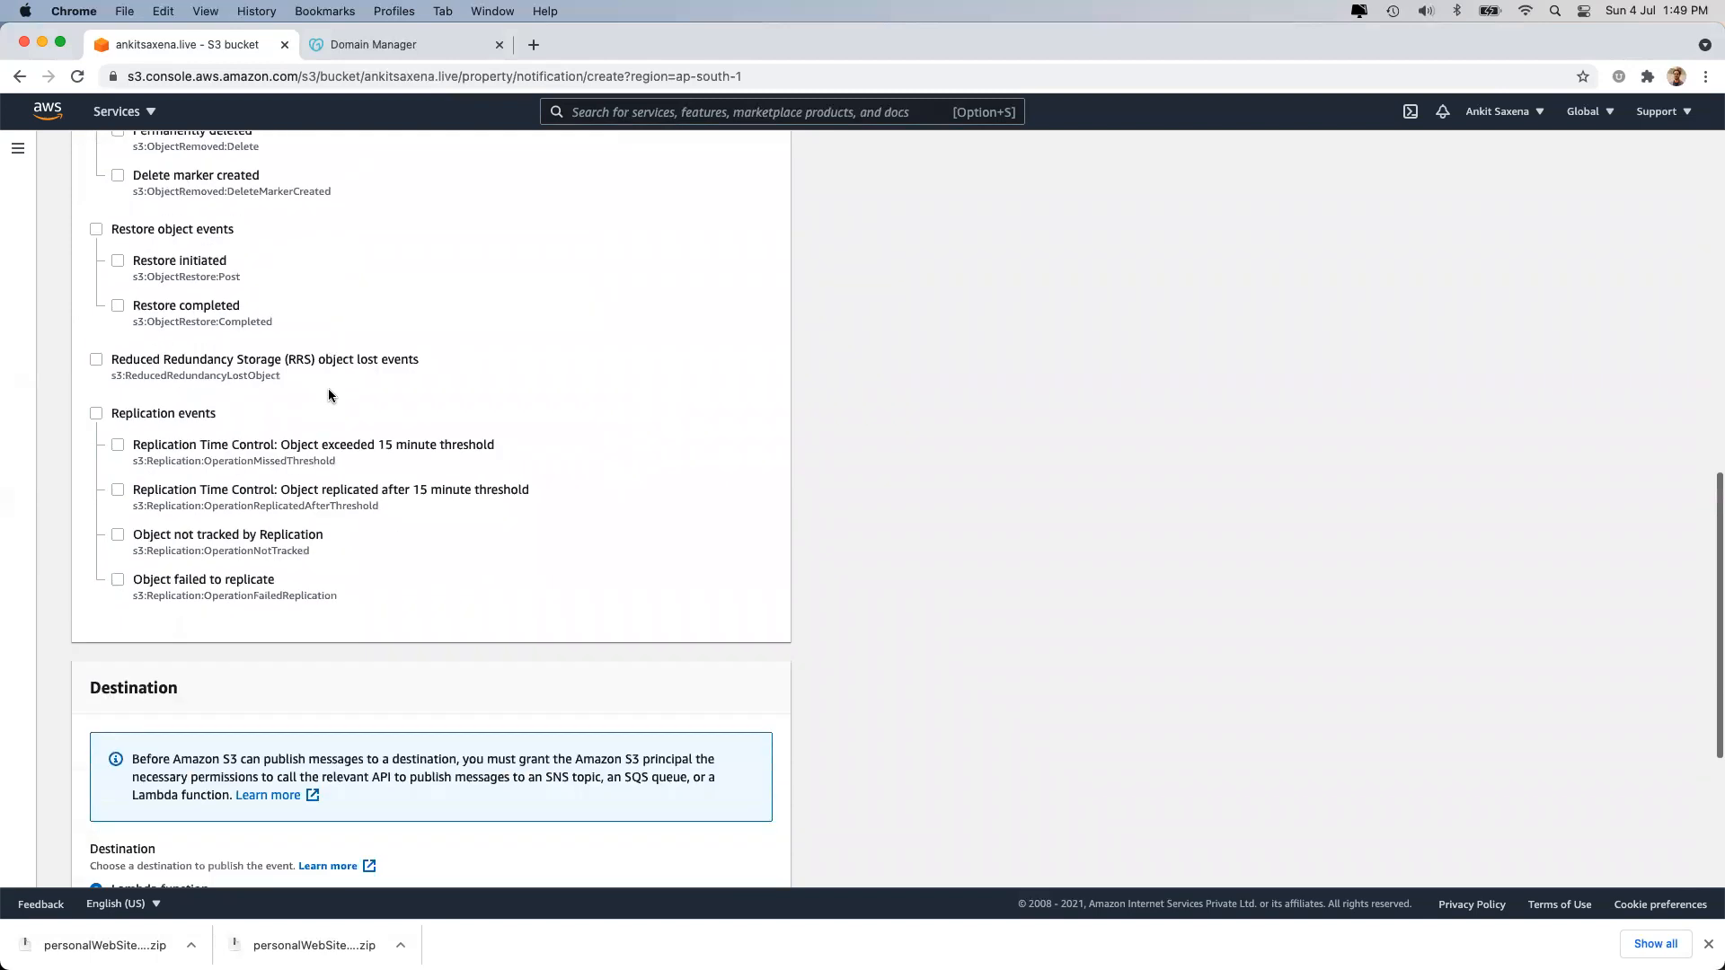
{"action": "scroll", "coordinate": [329, 395], "scroll_direction": "down", "scroll_amount": 2}
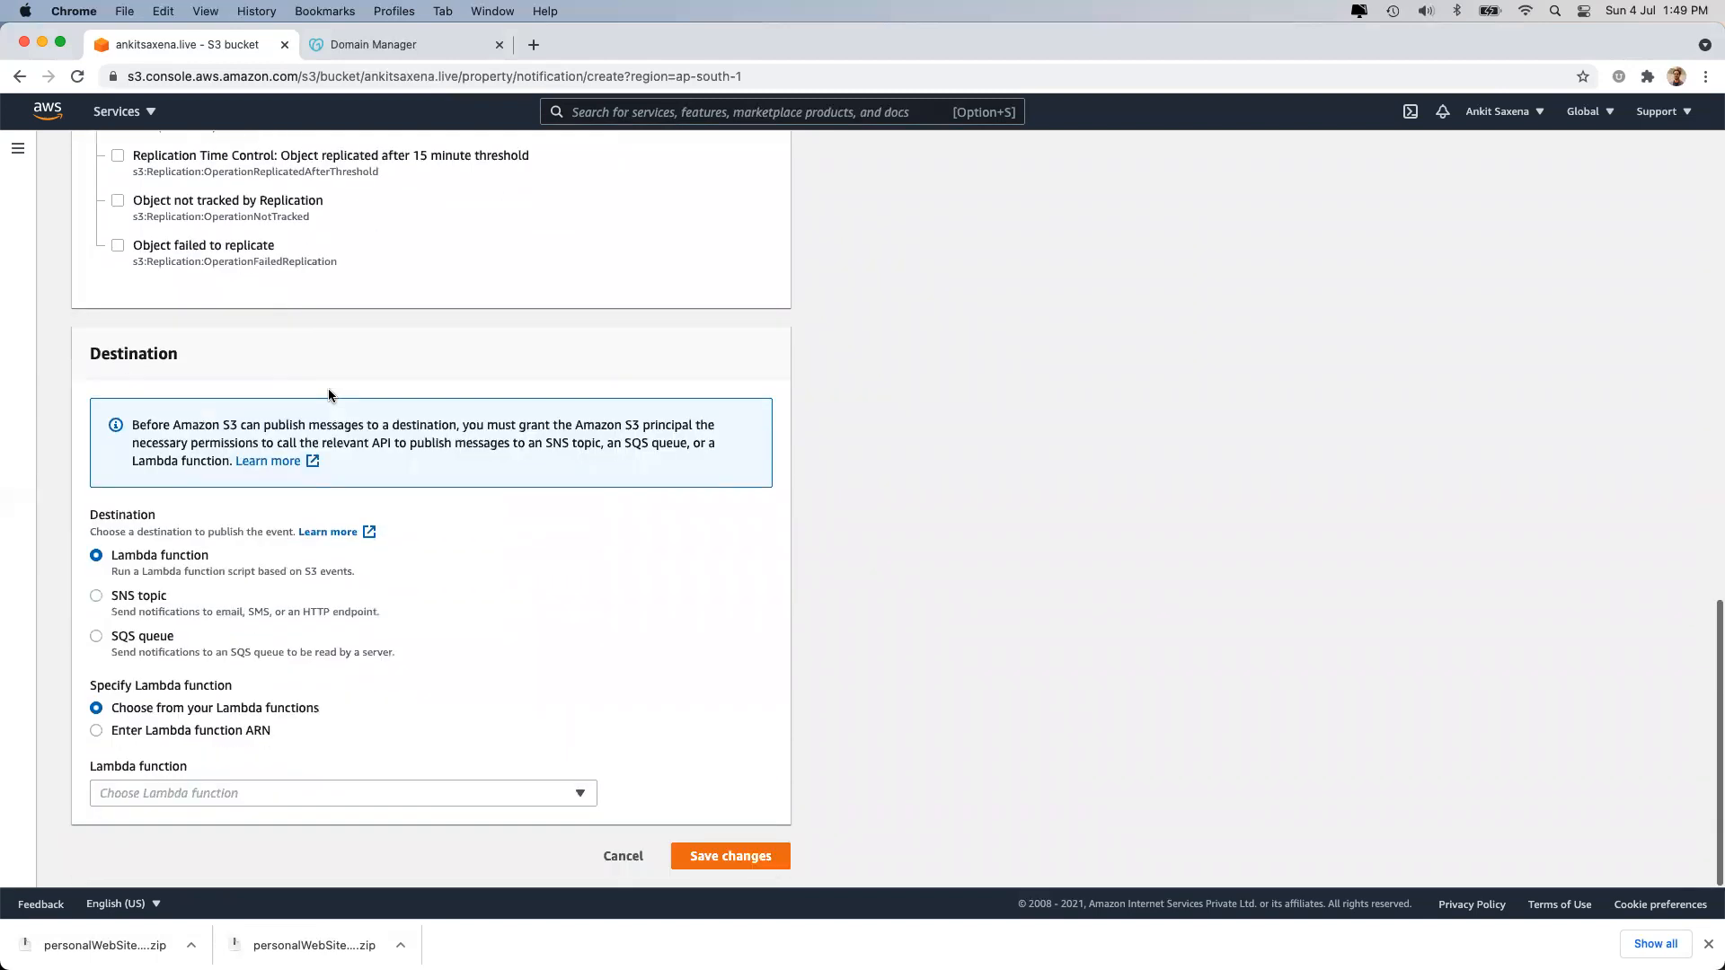
{"action": "left_click", "coordinate": [139, 604]}
{"action": "left_click", "coordinate": [136, 638]}
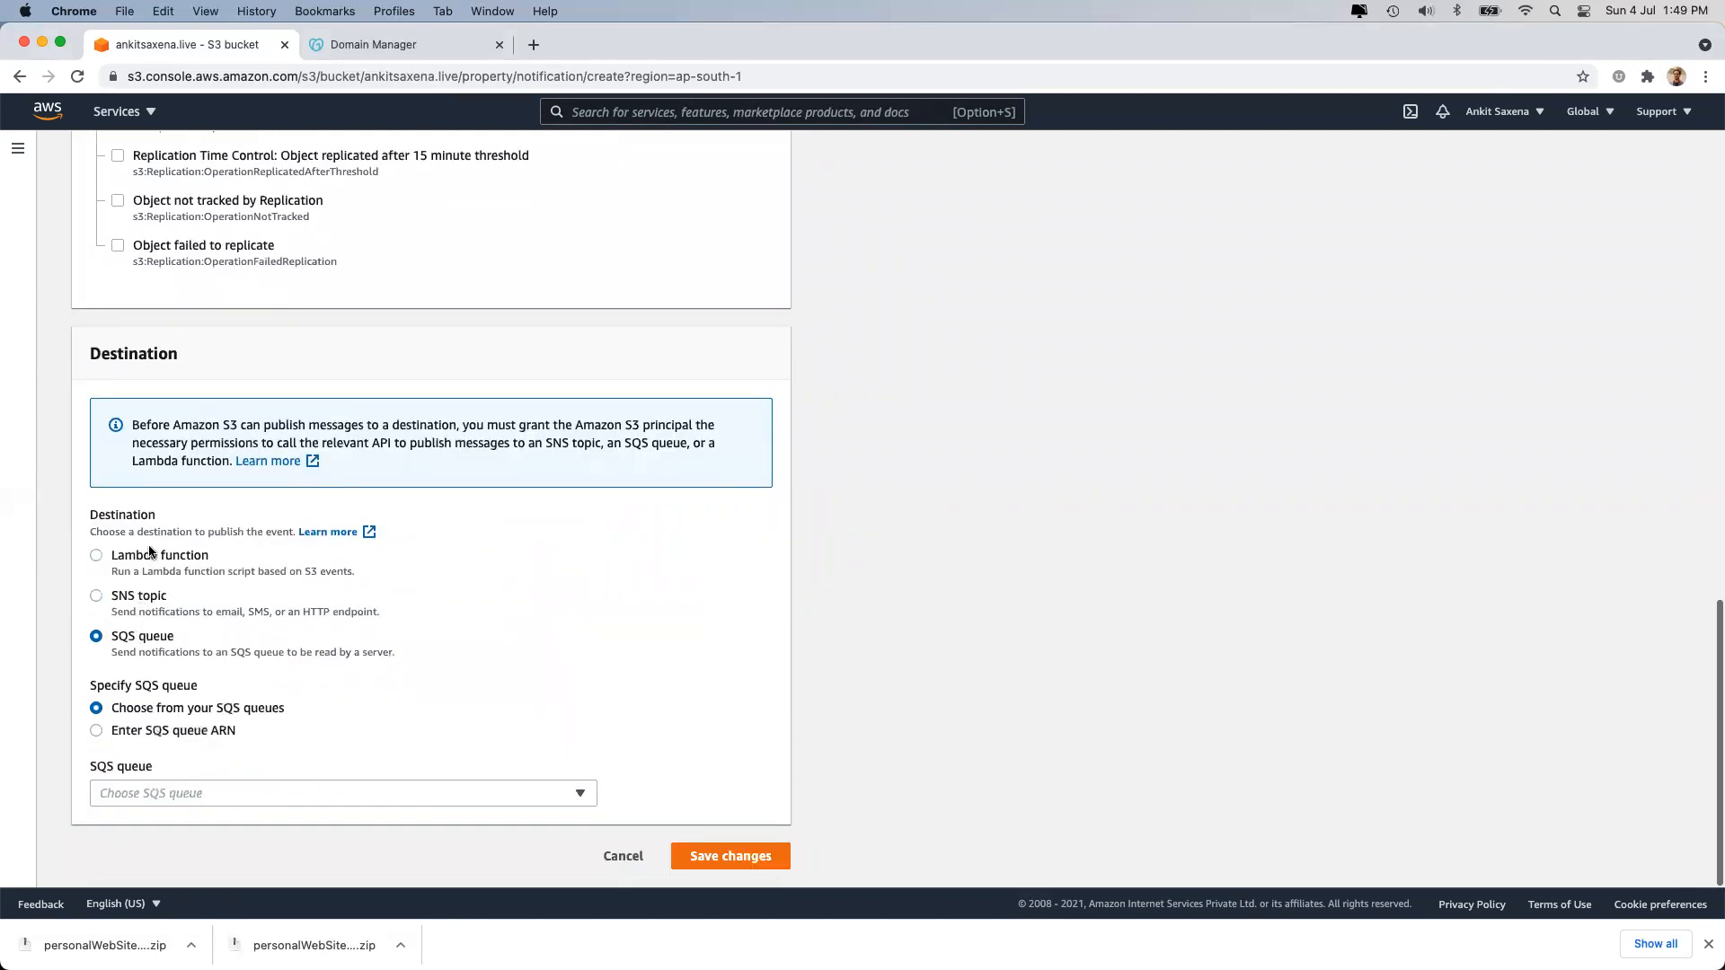
{"action": "left_click", "coordinate": [147, 553]}
{"action": "left_click", "coordinate": [137, 602]}
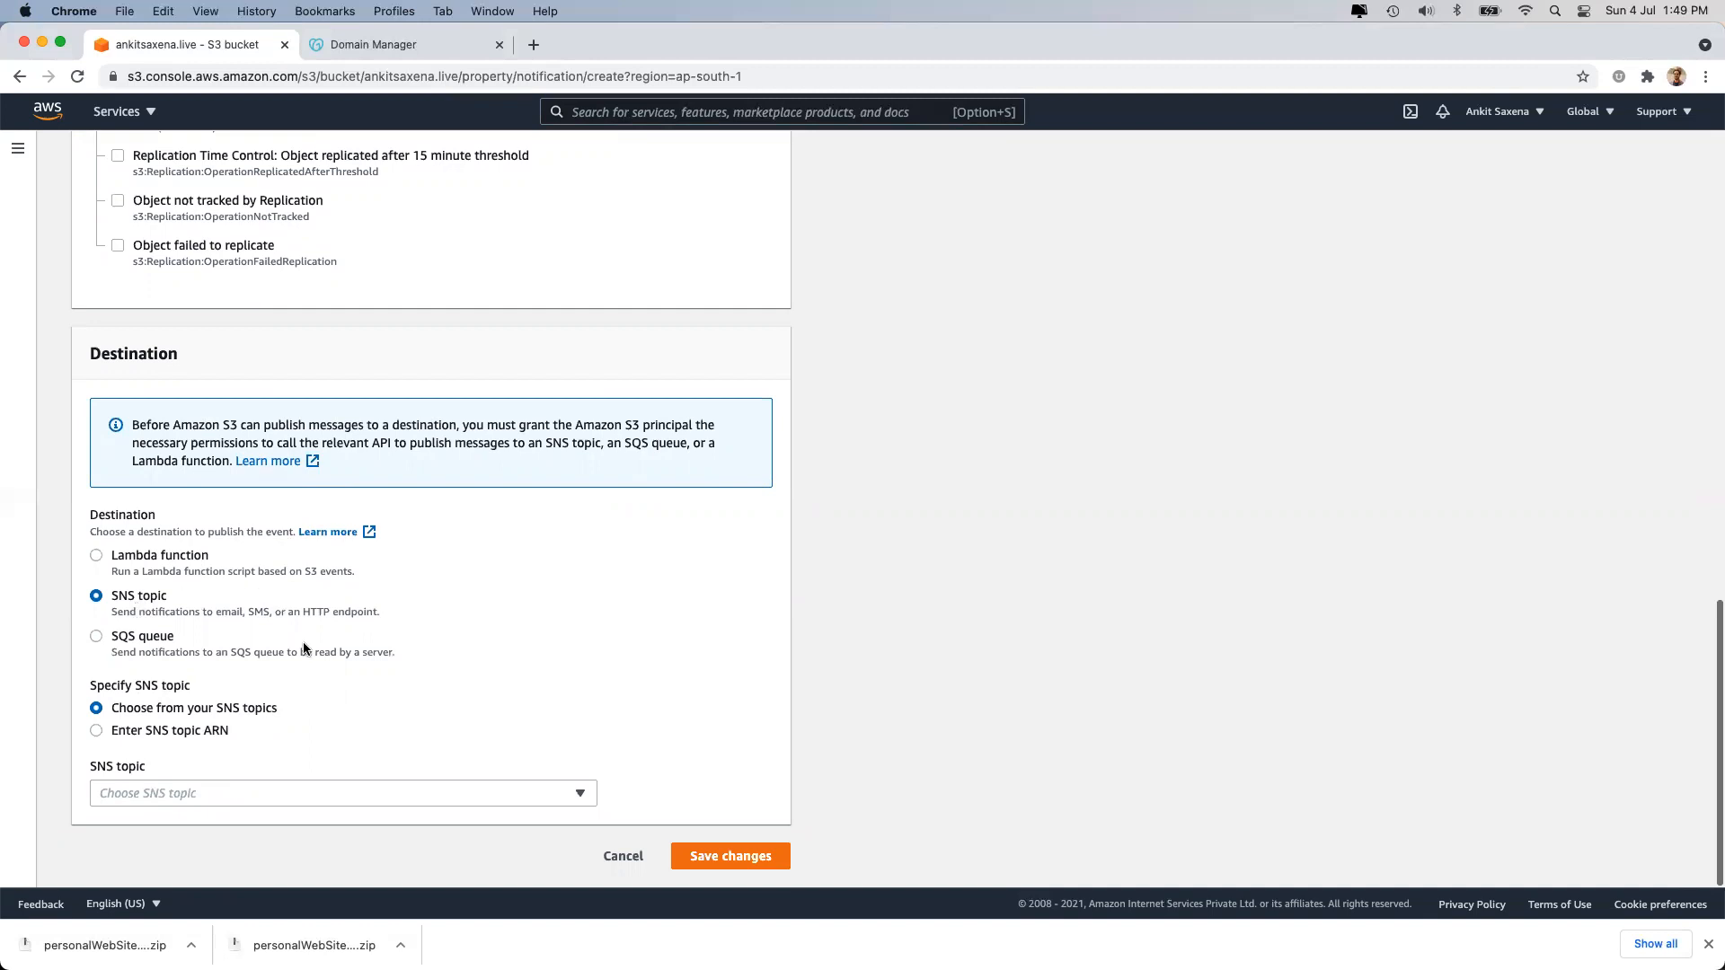
{"action": "left_click", "coordinate": [624, 855]}
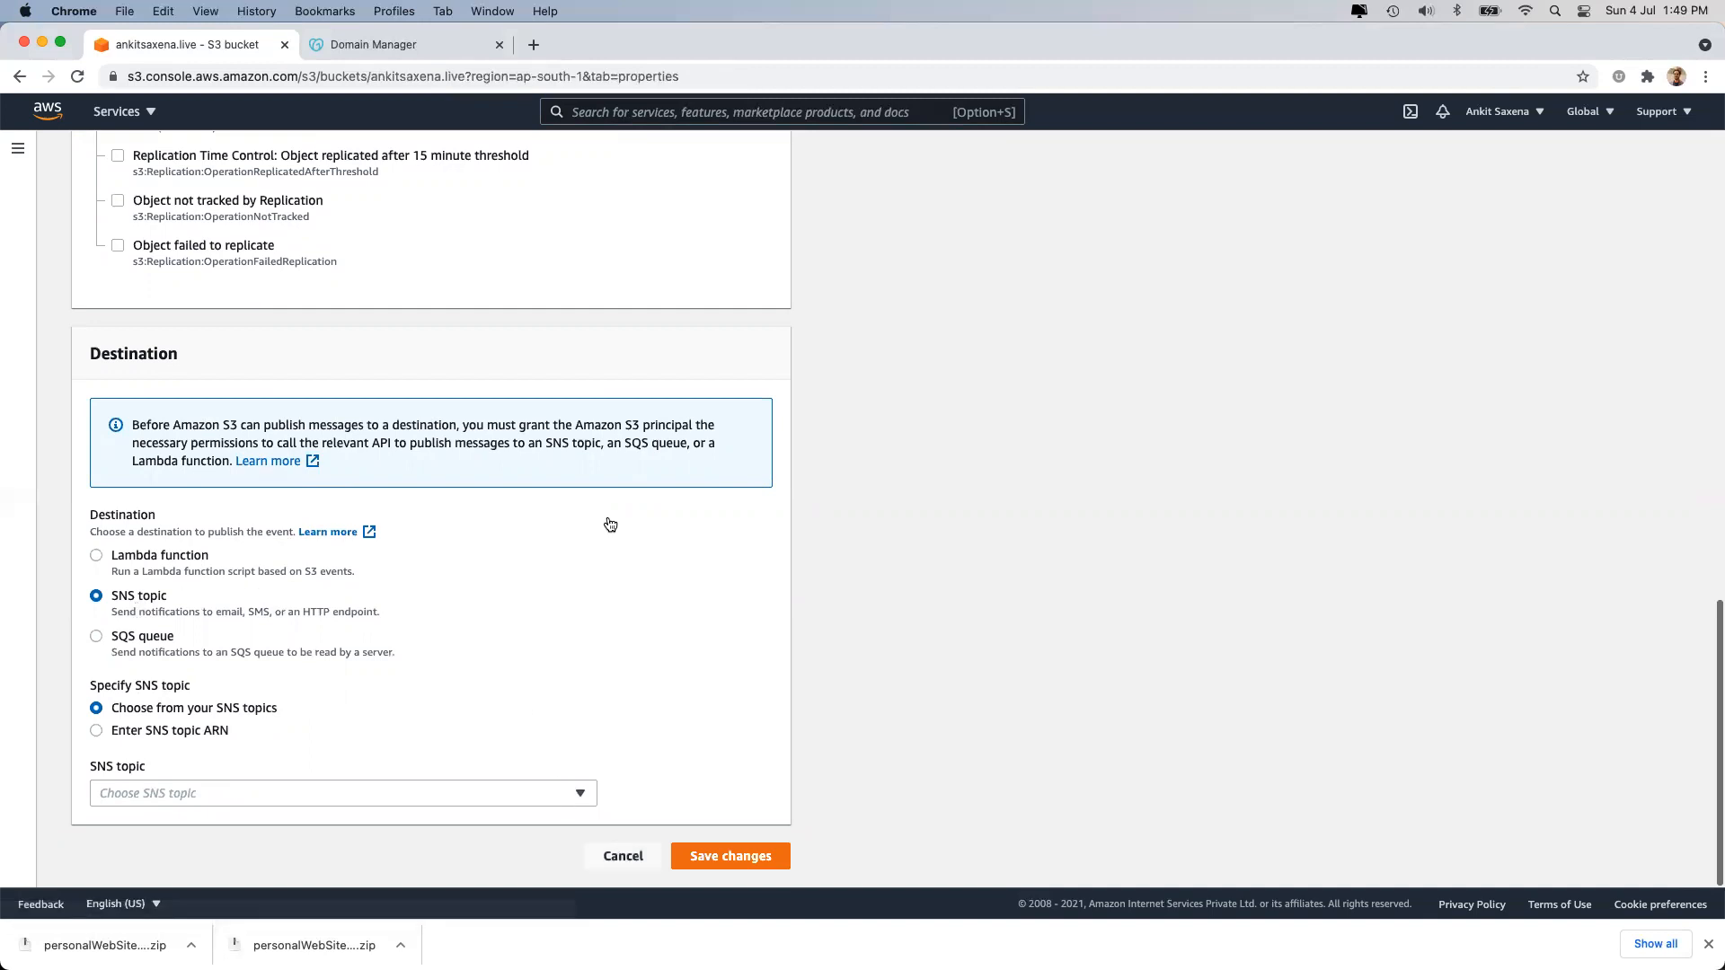
Search 'sns' and open Simple Notification Service in a new browser tab.
{"action": "scroll", "coordinate": [451, 611], "scroll_direction": "down", "scroll_amount": 10}
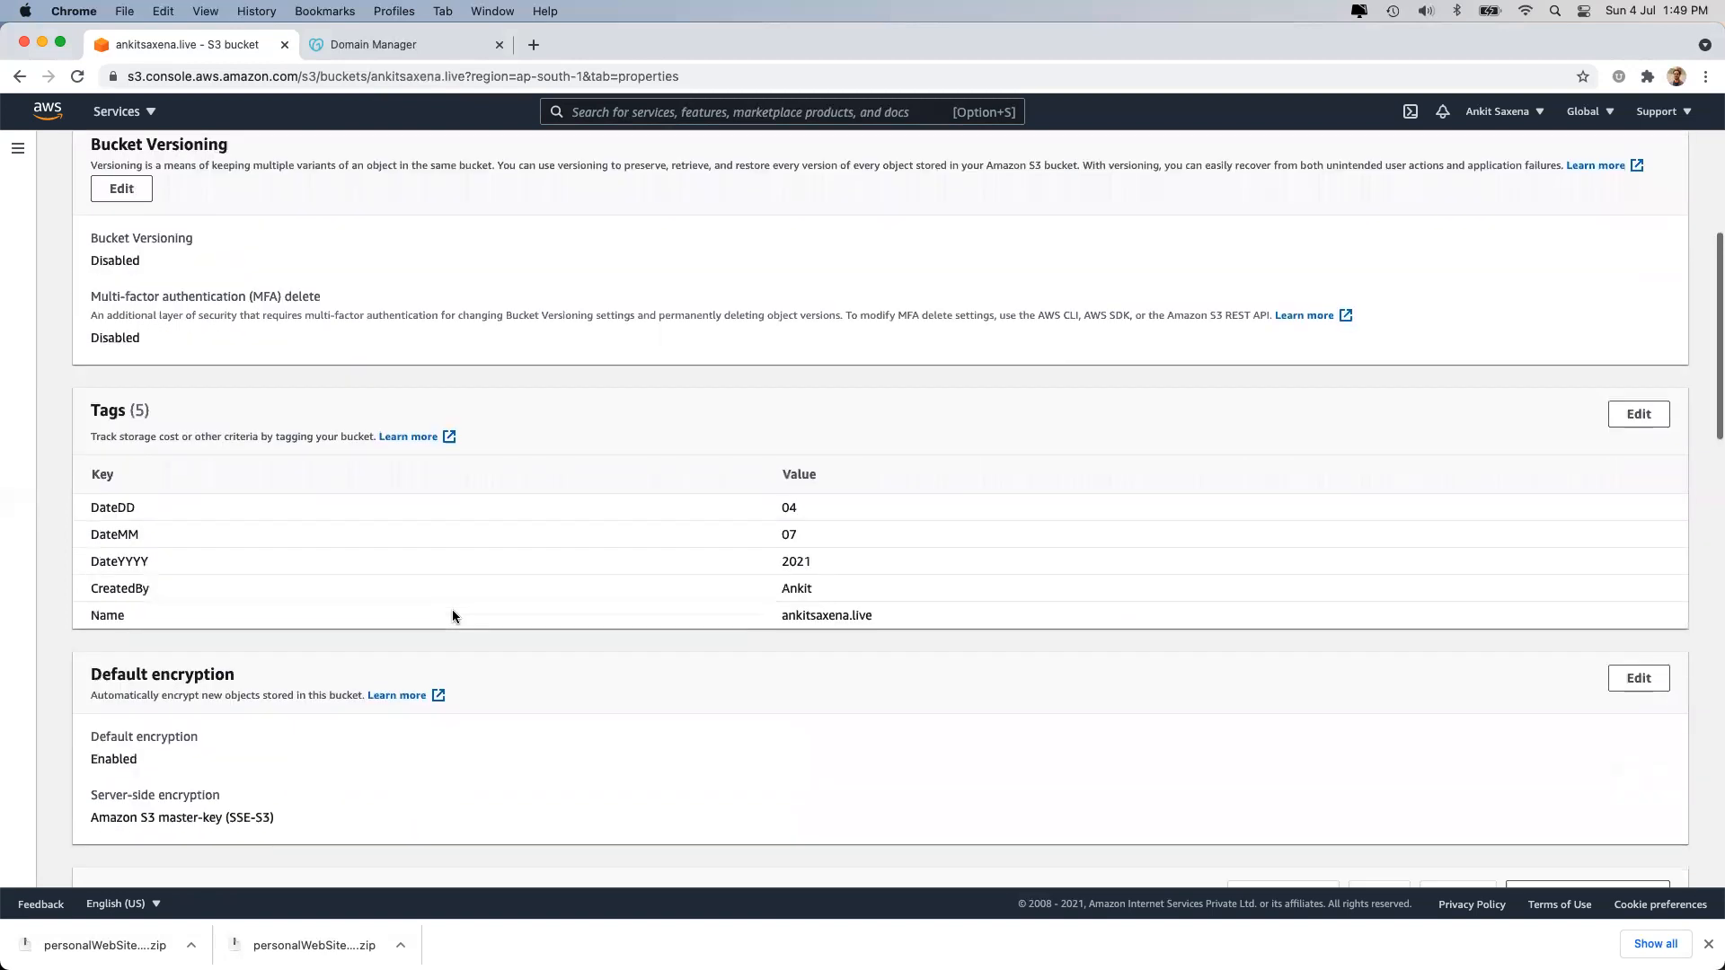
{"action": "scroll", "coordinate": [250, 533], "scroll_direction": "down", "scroll_amount": 6}
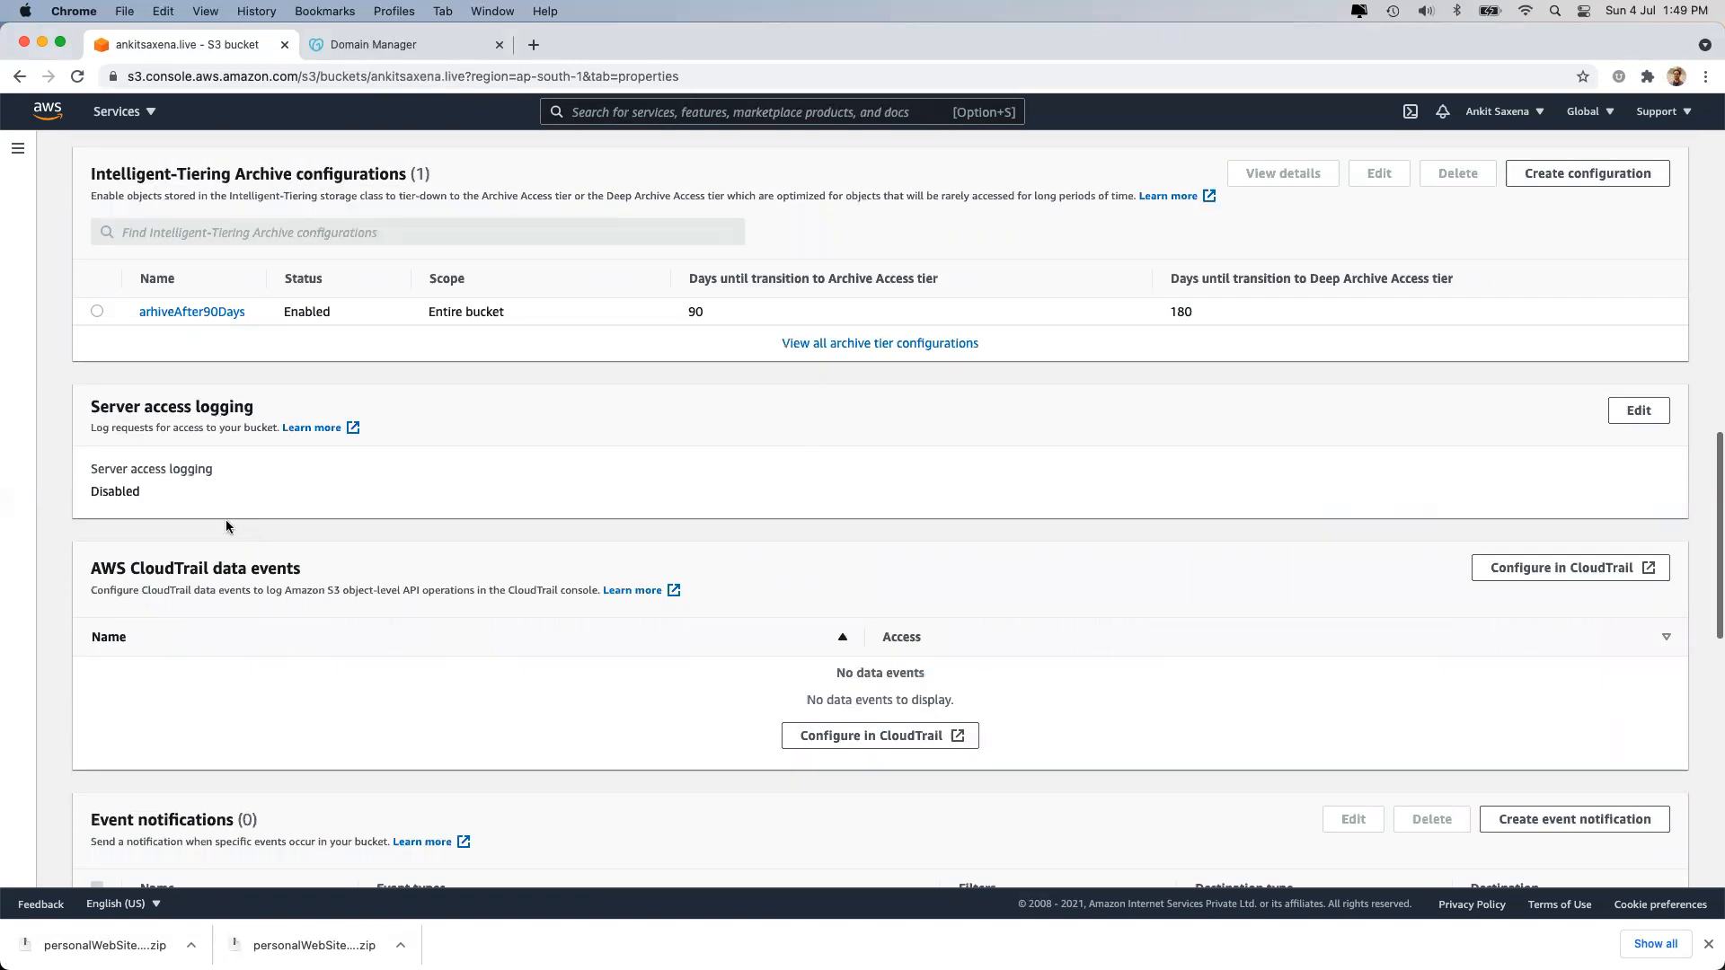
{"action": "scroll", "coordinate": [230, 589], "scroll_direction": "up", "scroll_amount": 15}
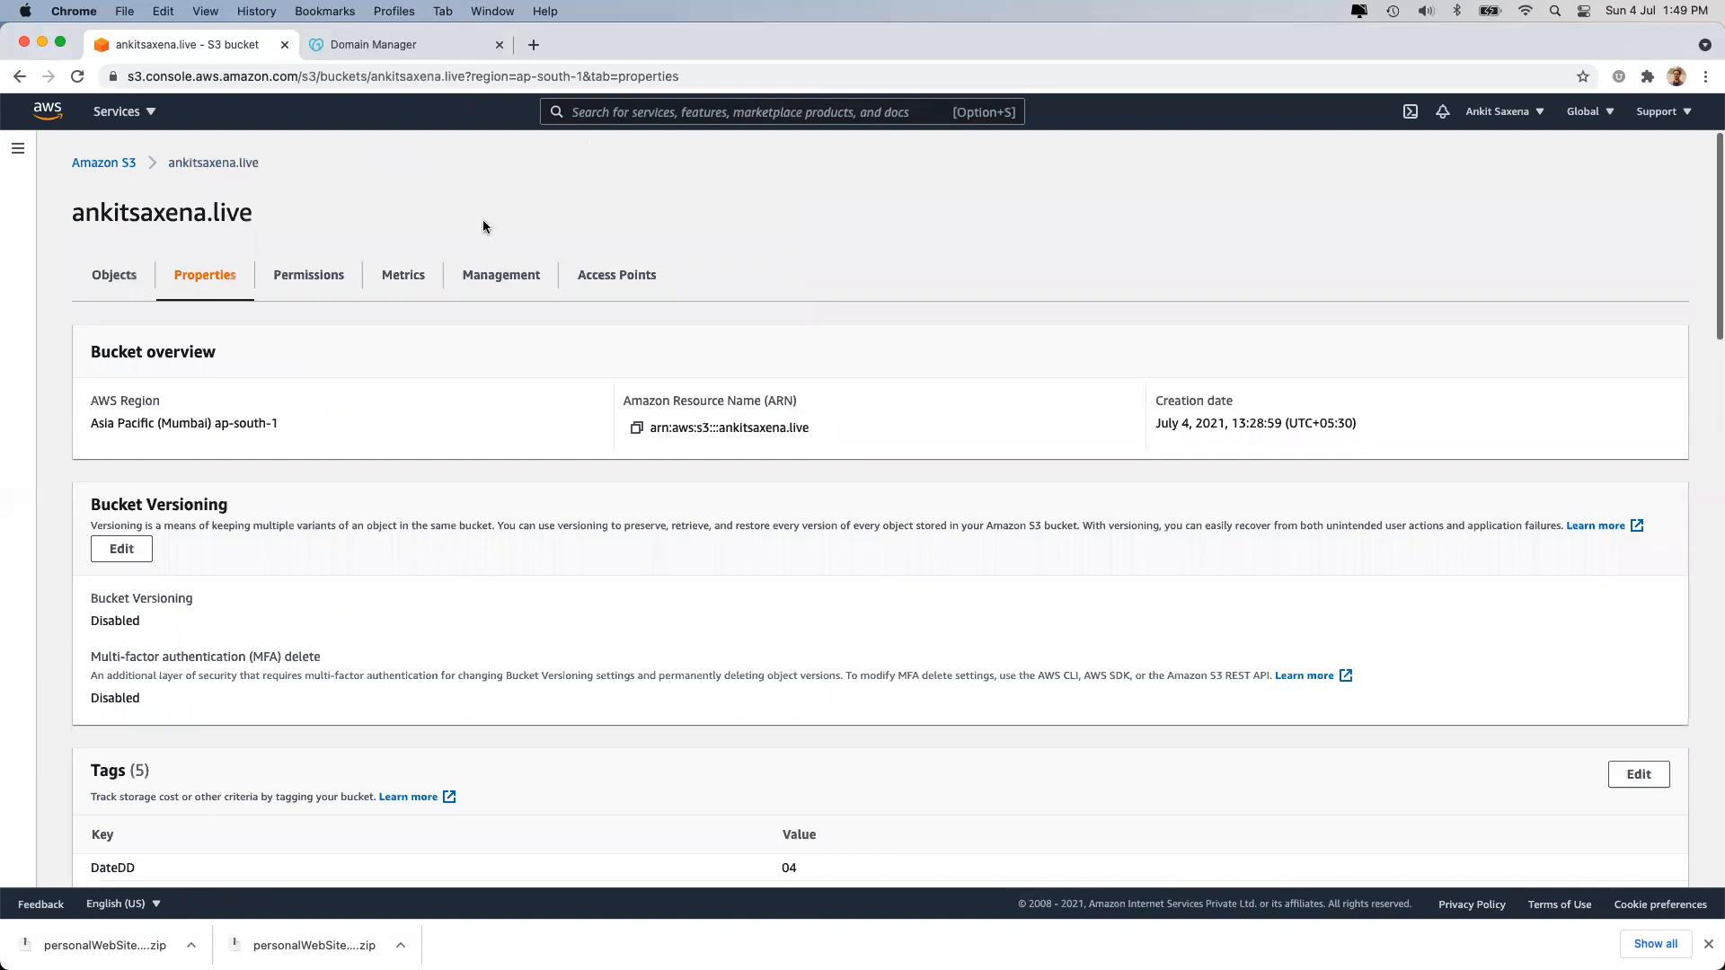
{"action": "type", "text": "sns"}
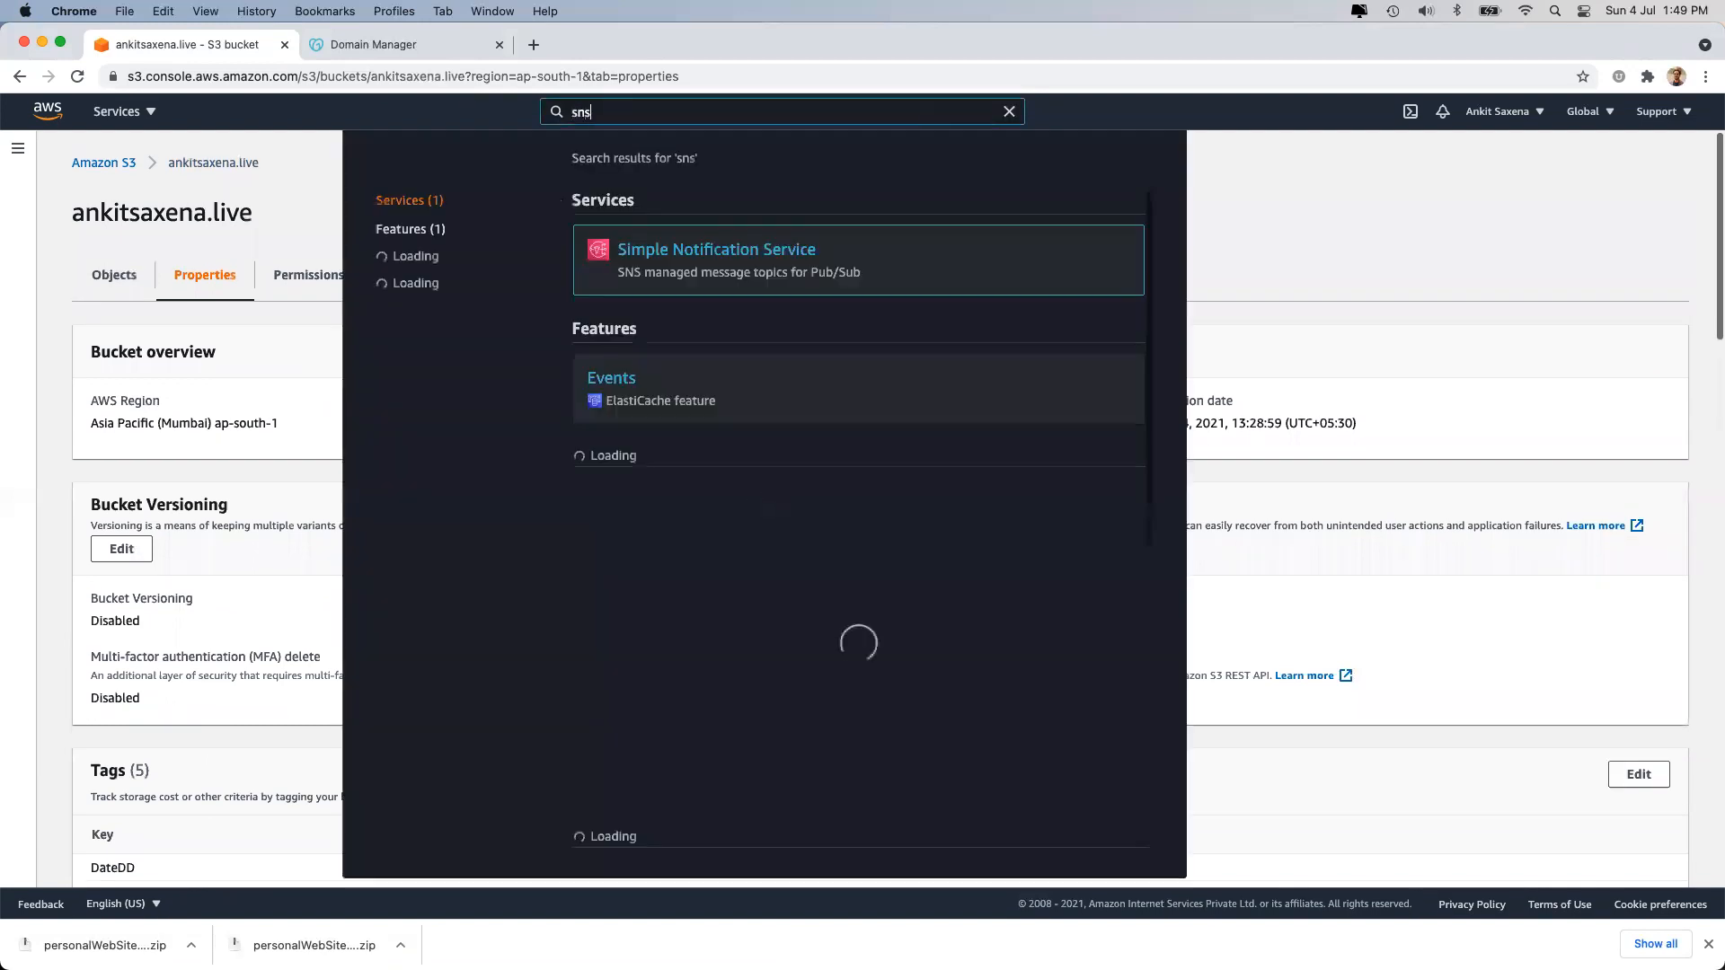
{"action": "right_click", "coordinate": [671, 248]}
{"action": "left_click", "coordinate": [688, 246]}
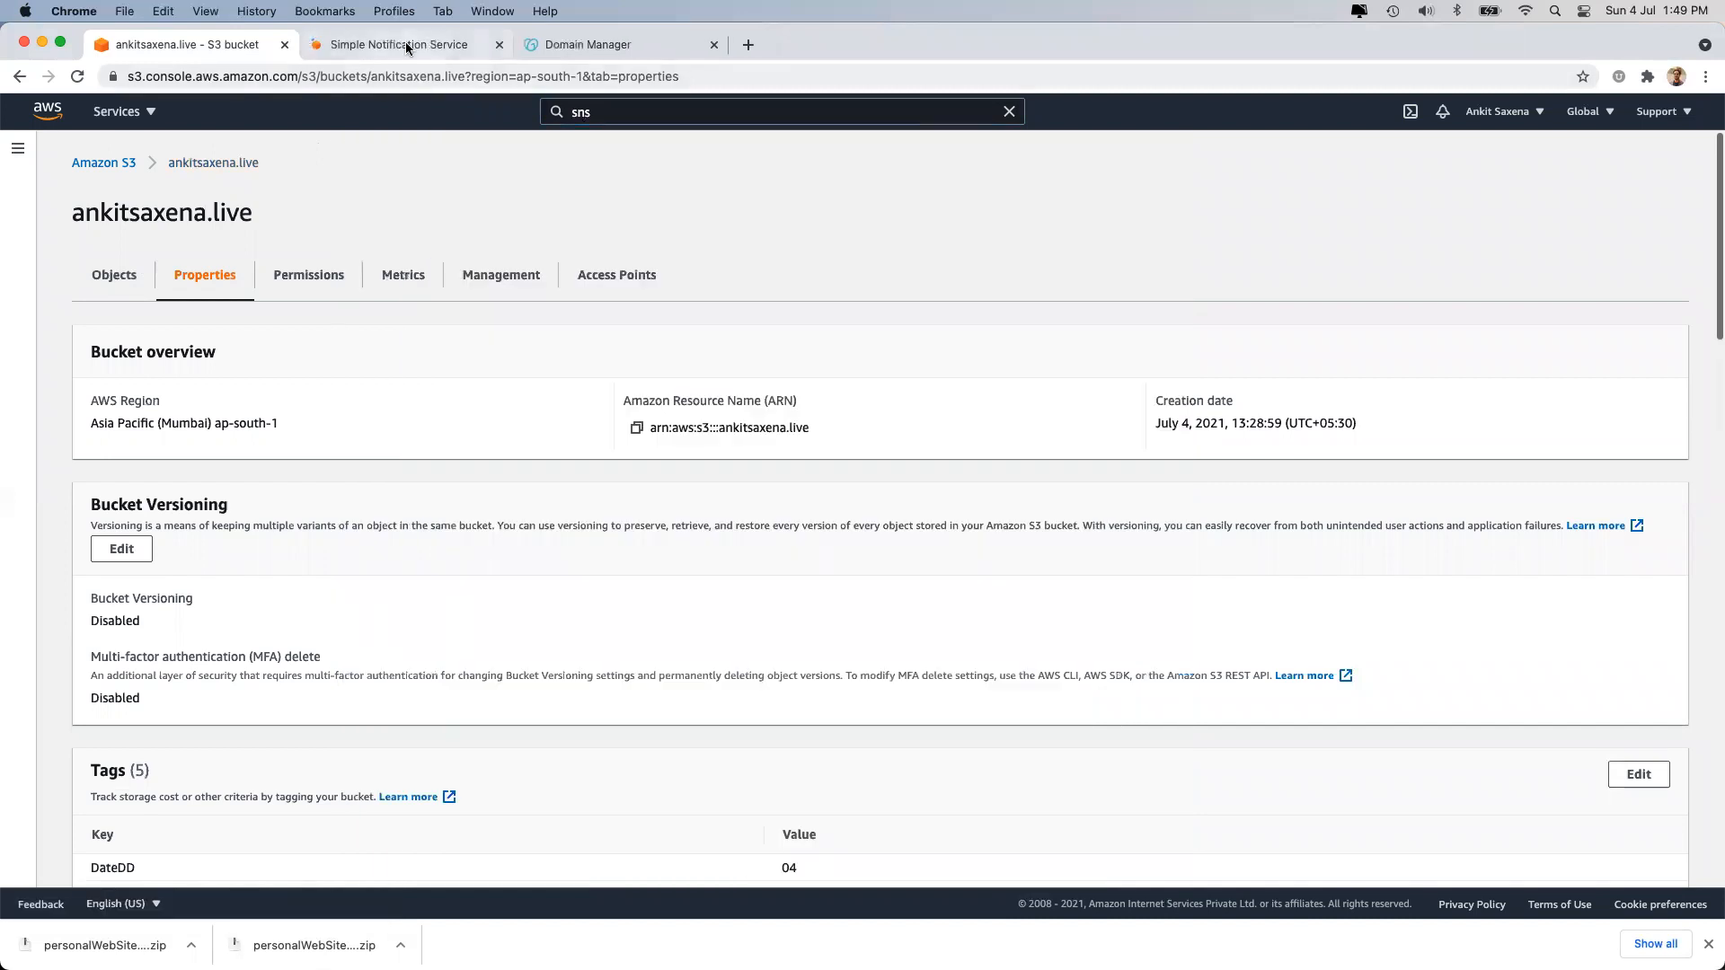
{"action": "left_click", "coordinate": [407, 47]}
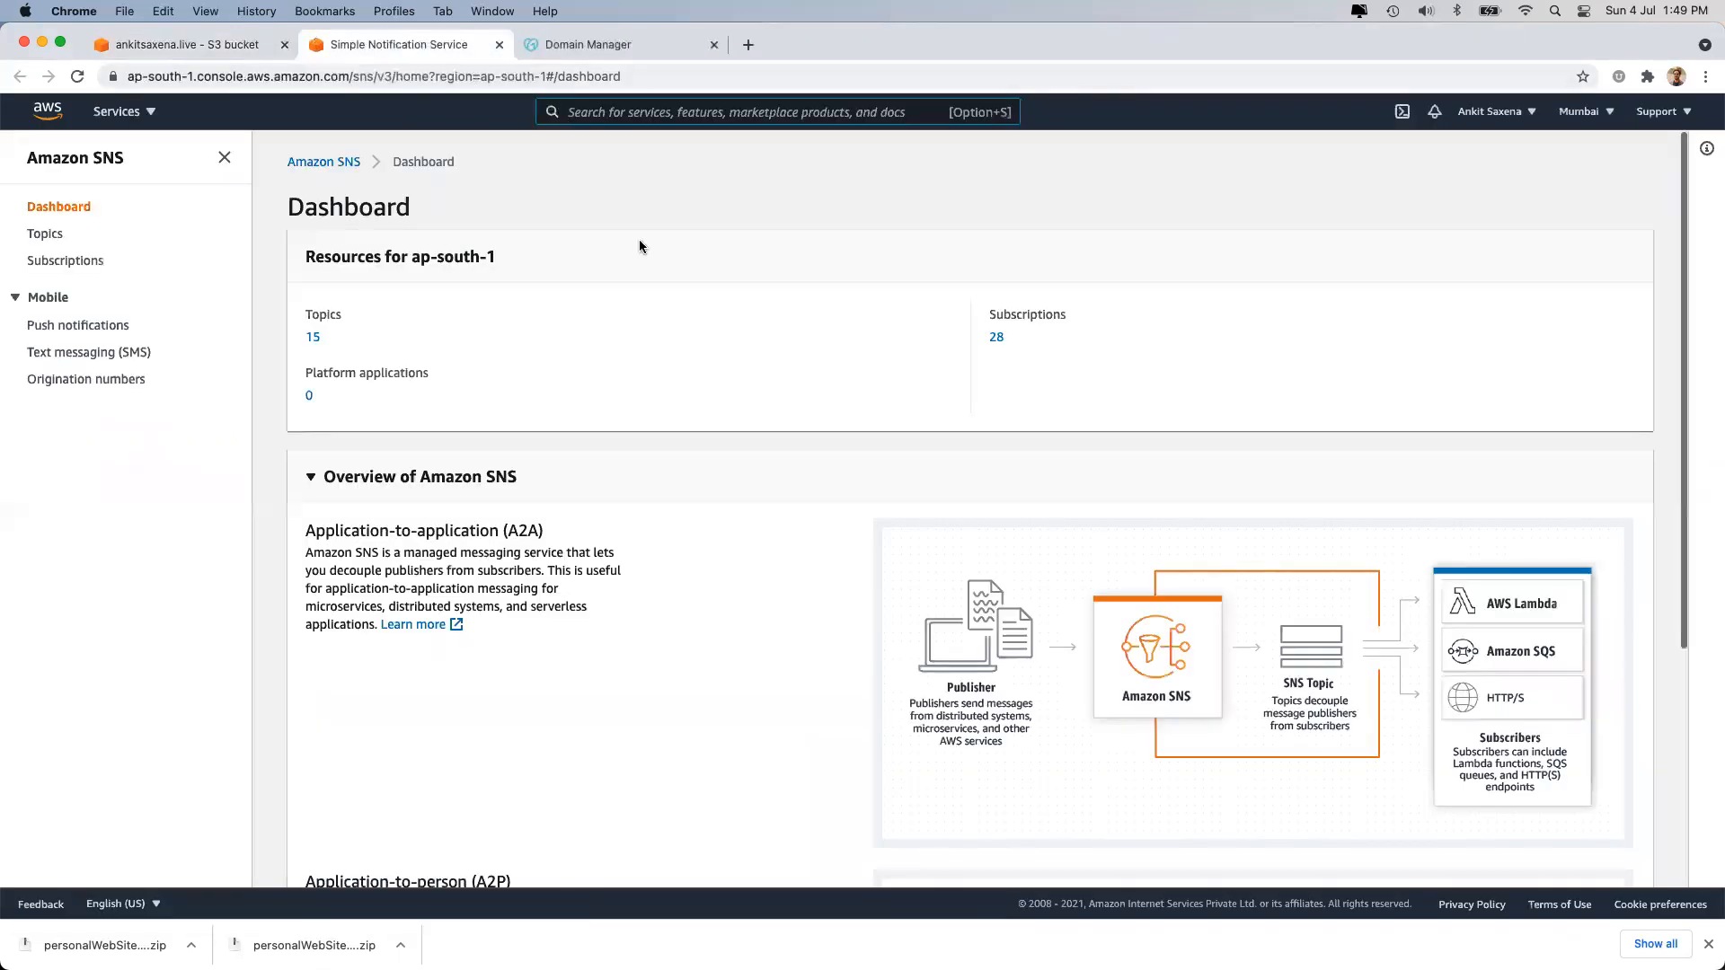
Go from the SNS Topics list to a new Create topic form.
{"action": "left_click", "coordinate": [57, 236]}
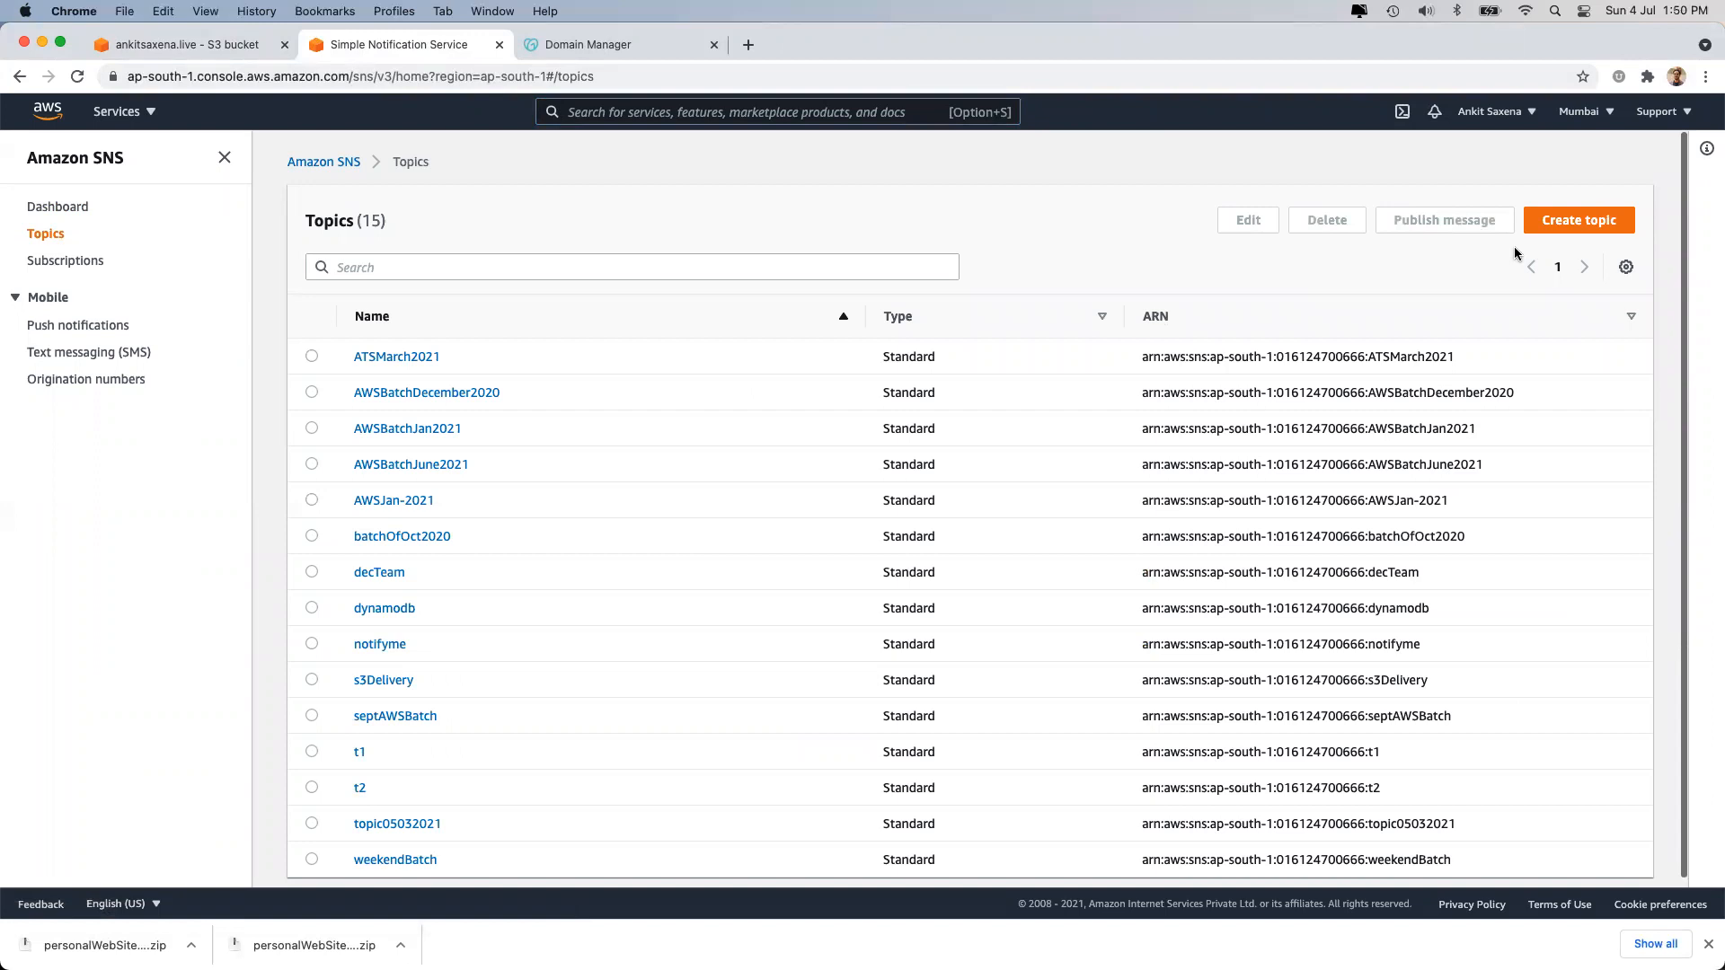
{"action": "left_click", "coordinate": [1564, 239]}
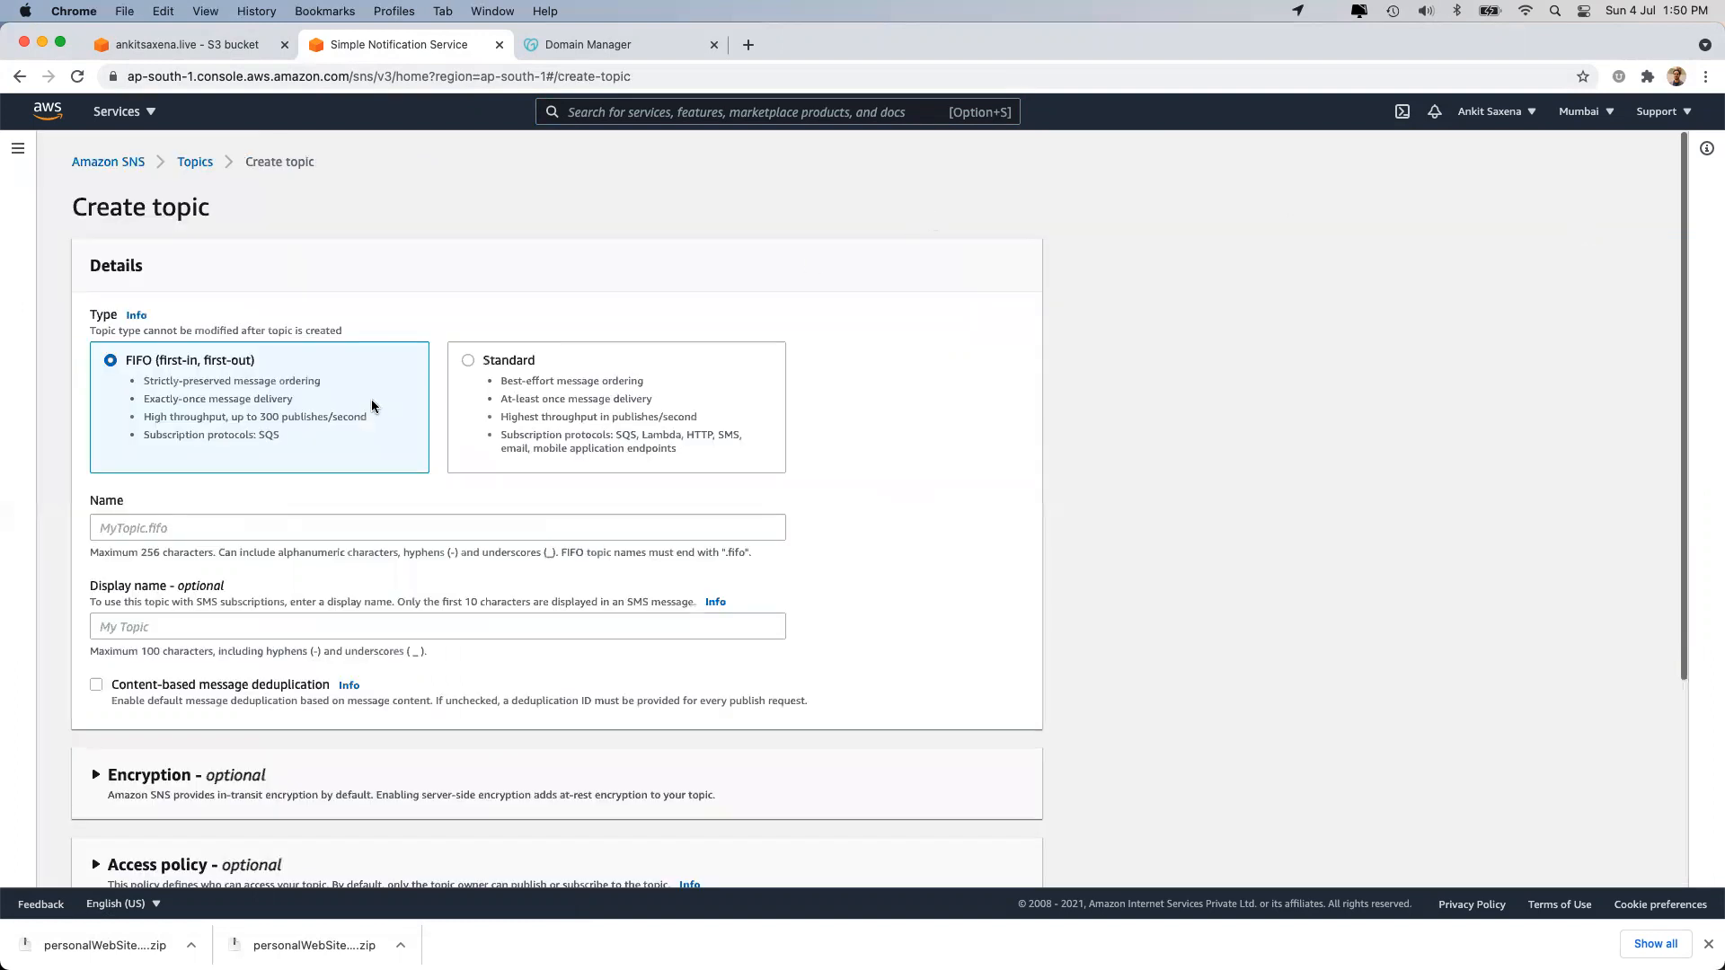
Create a Standard topic notification-home-mumbai with display name TopicForHomeRegionOfMumbai.
{"action": "left_click", "coordinate": [453, 444]}
{"action": "left_click", "coordinate": [273, 524]}
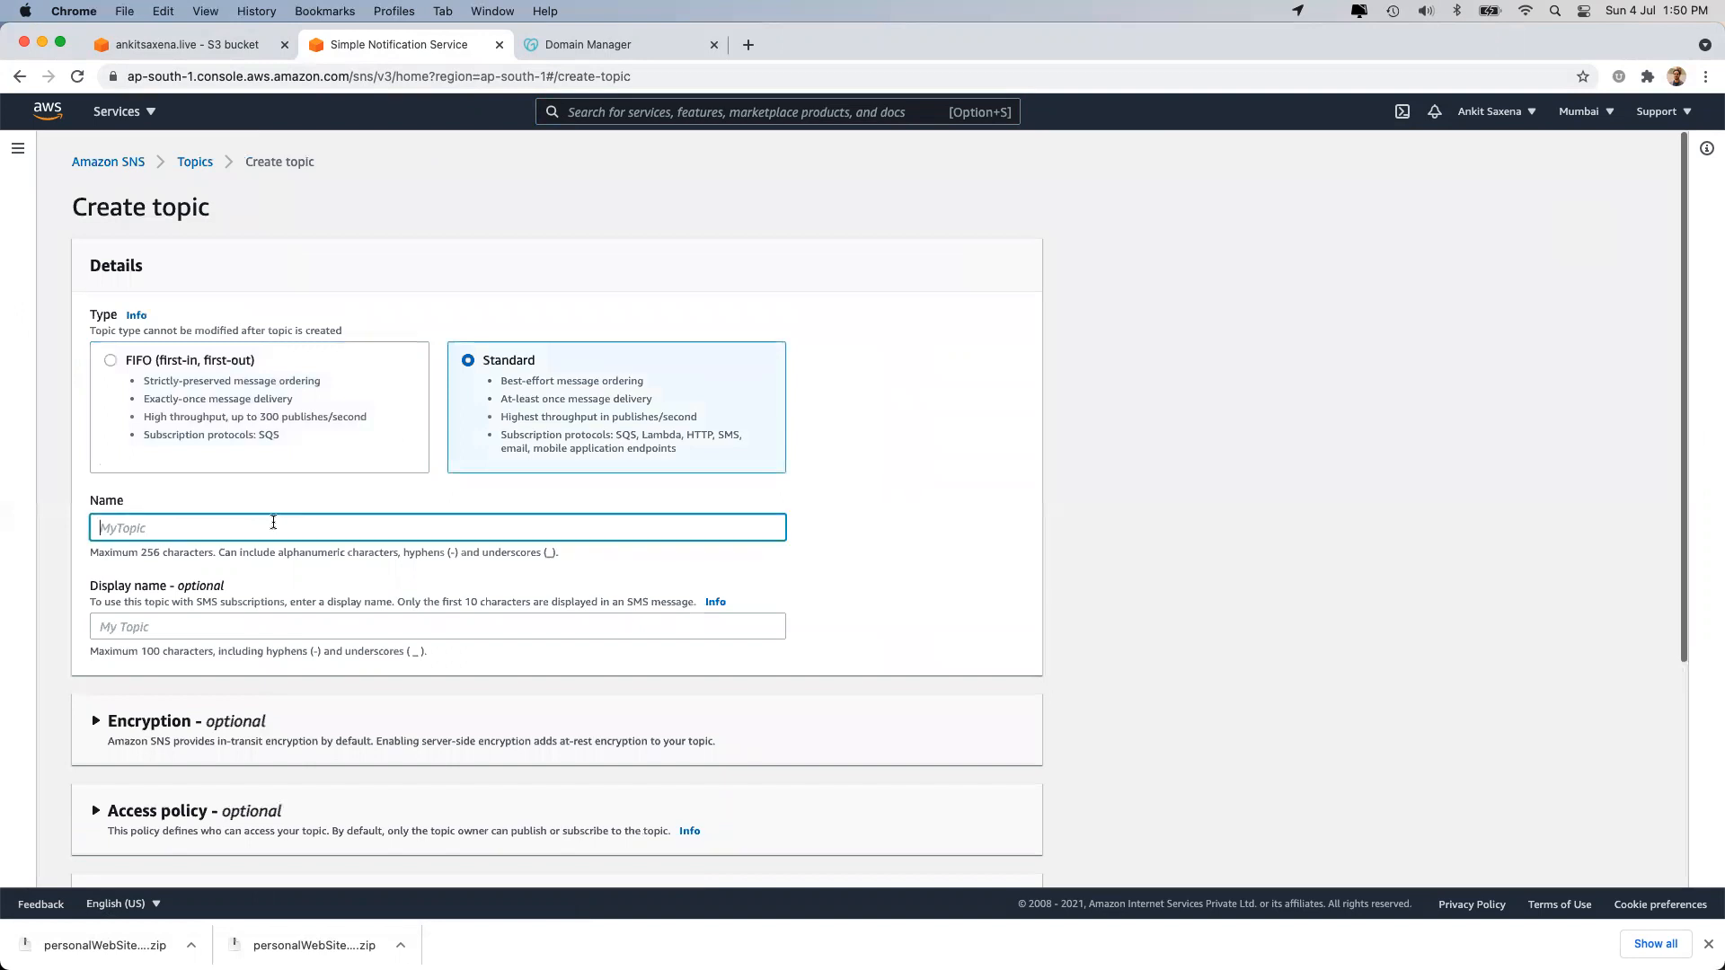
{"action": "type", "text": "notification-home-mumbai"}
{"action": "left_click", "coordinate": [178, 626]}
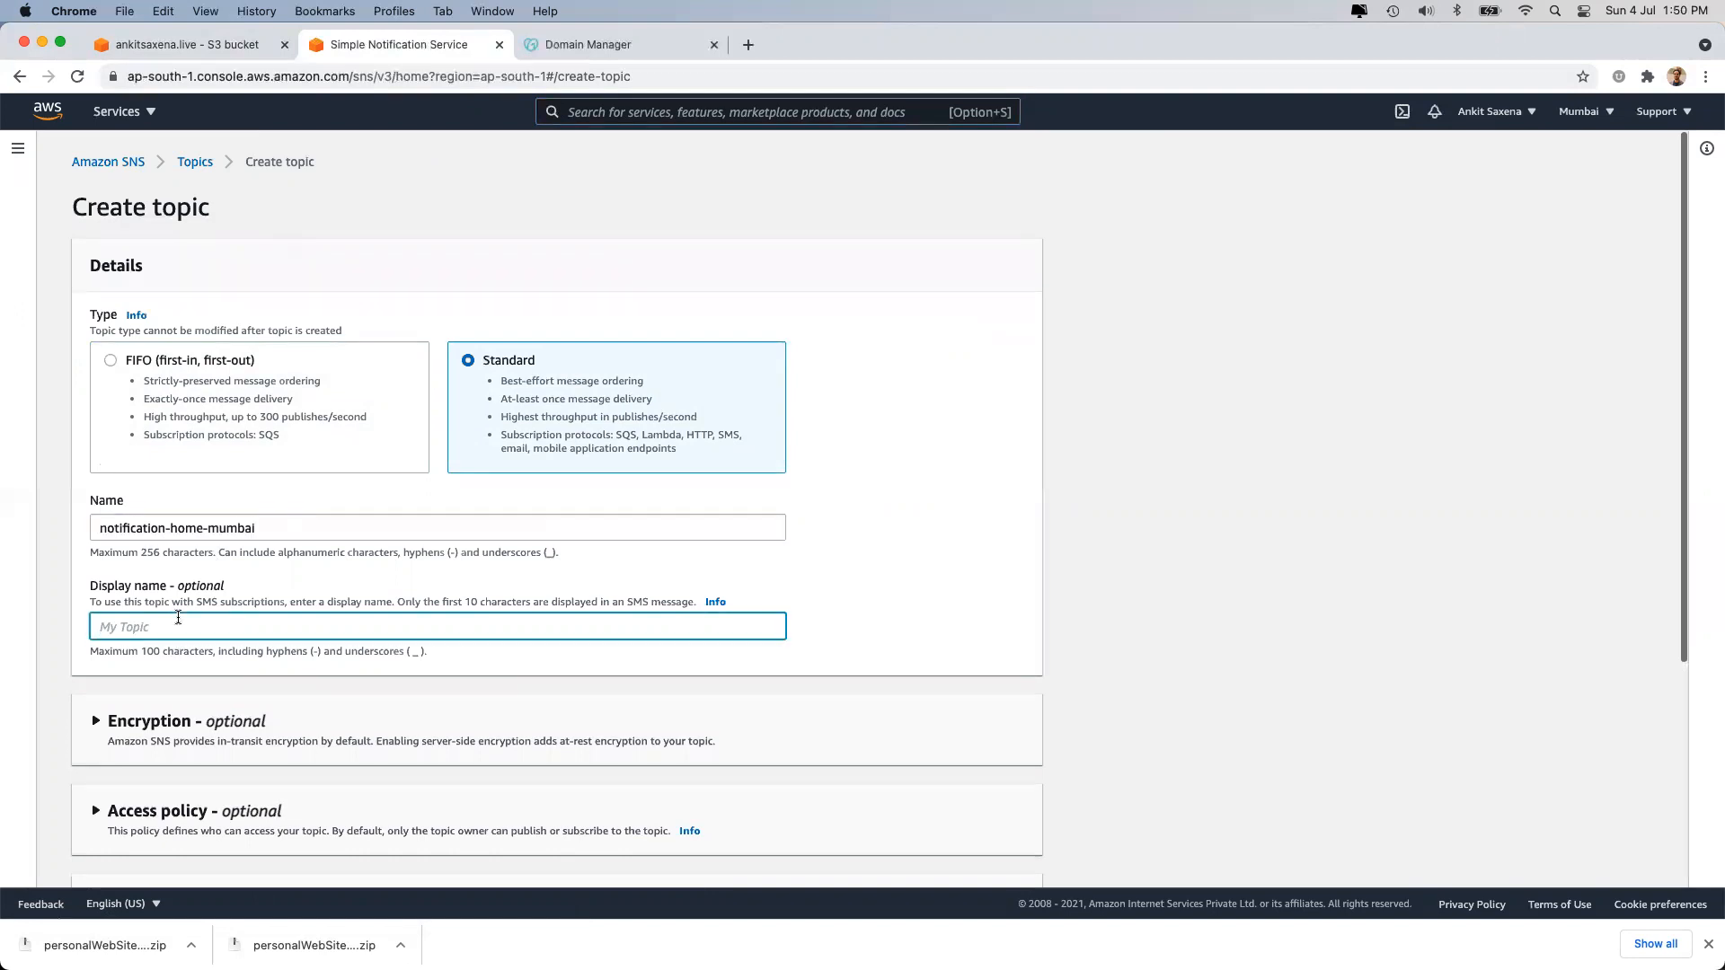
{"action": "type", "text": "TopicForHomeRegionOfMumb"}
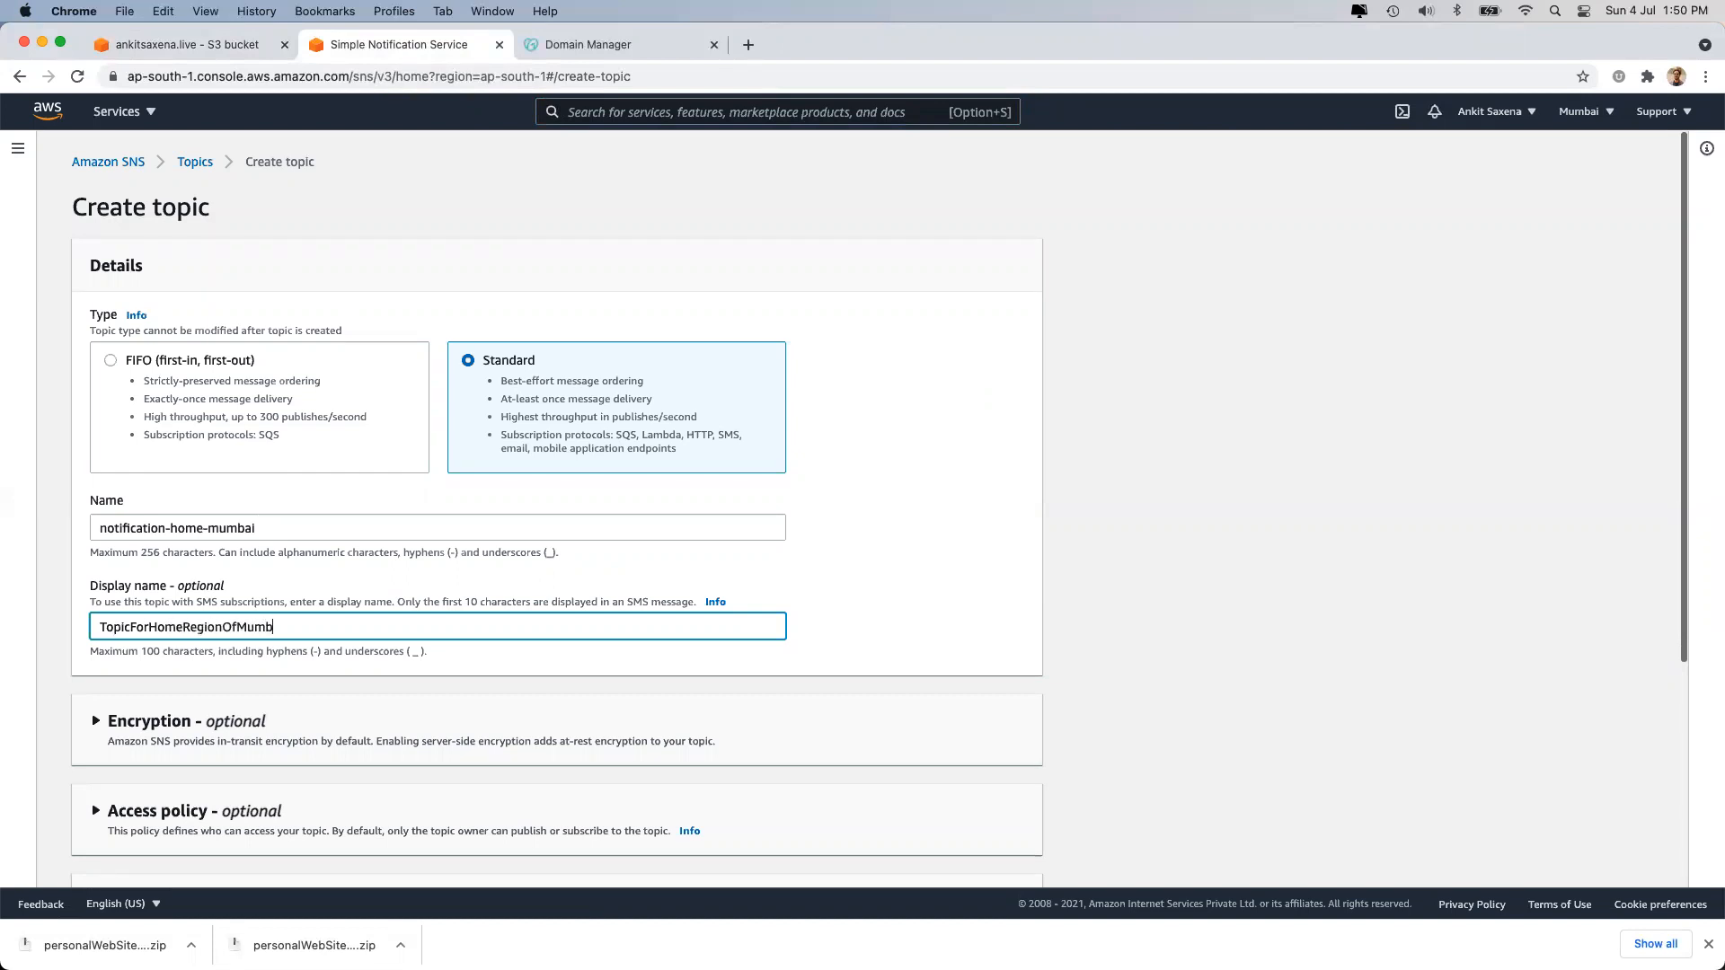
{"action": "type", "text": "aui"}
{"action": "scroll", "coordinate": [602, 453], "scroll_direction": "down", "scroll_amount": 5}
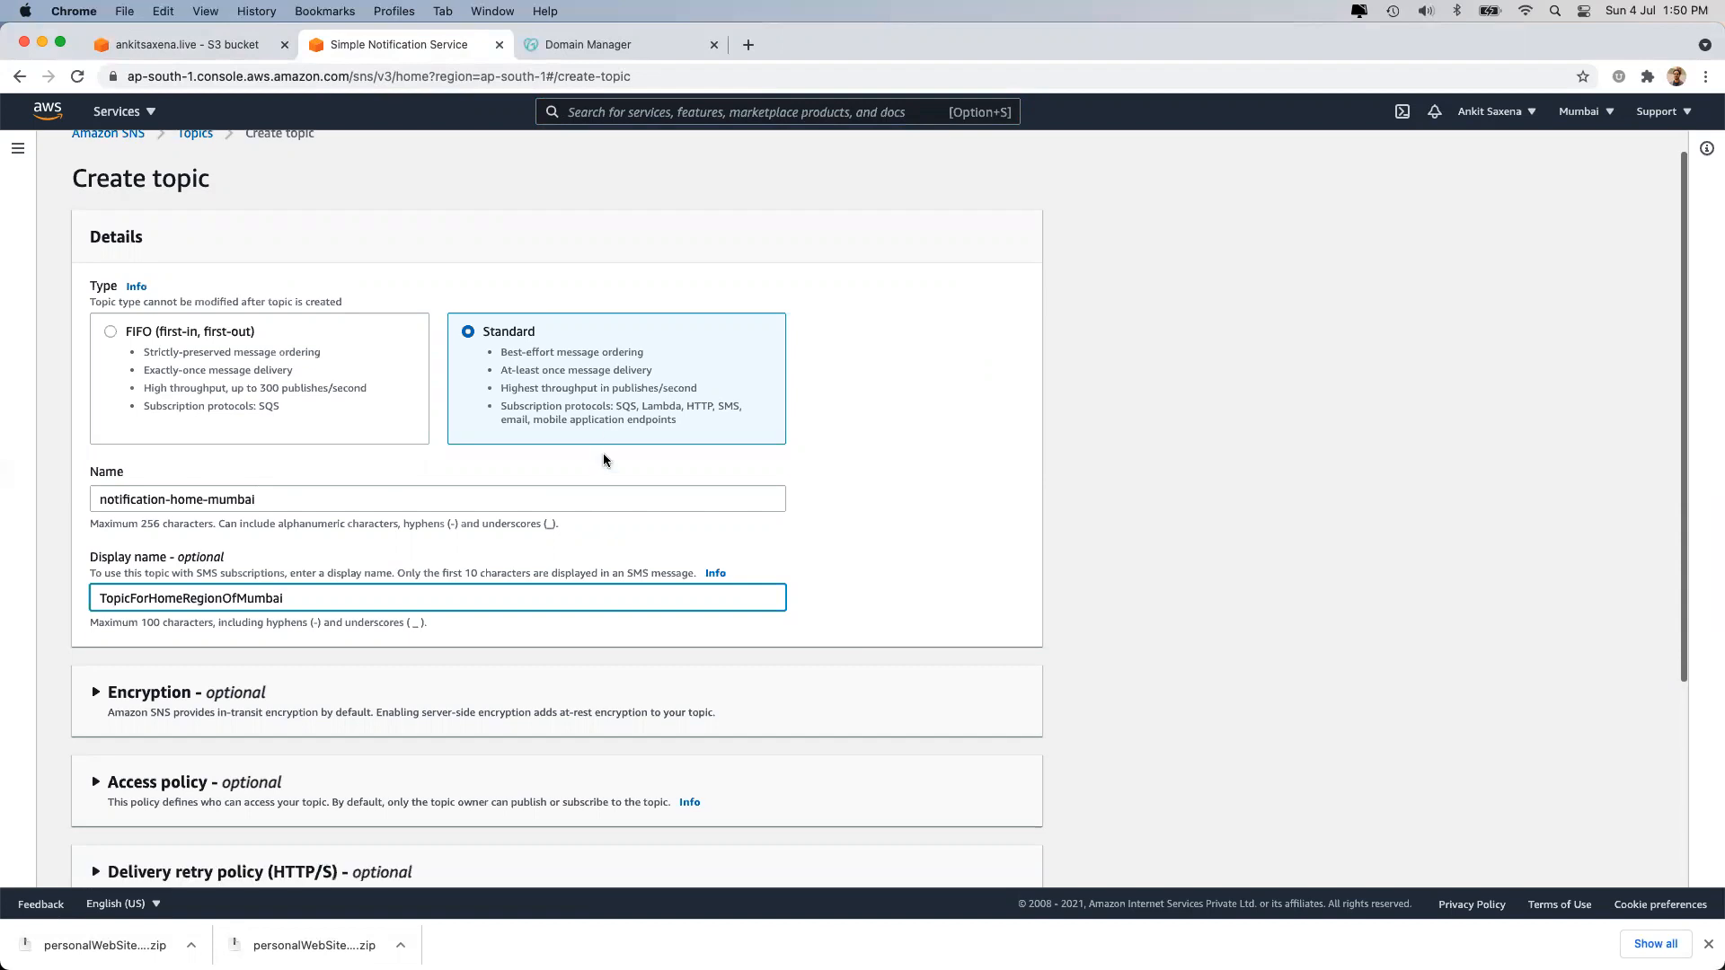
{"action": "left_click", "coordinate": [966, 858]}
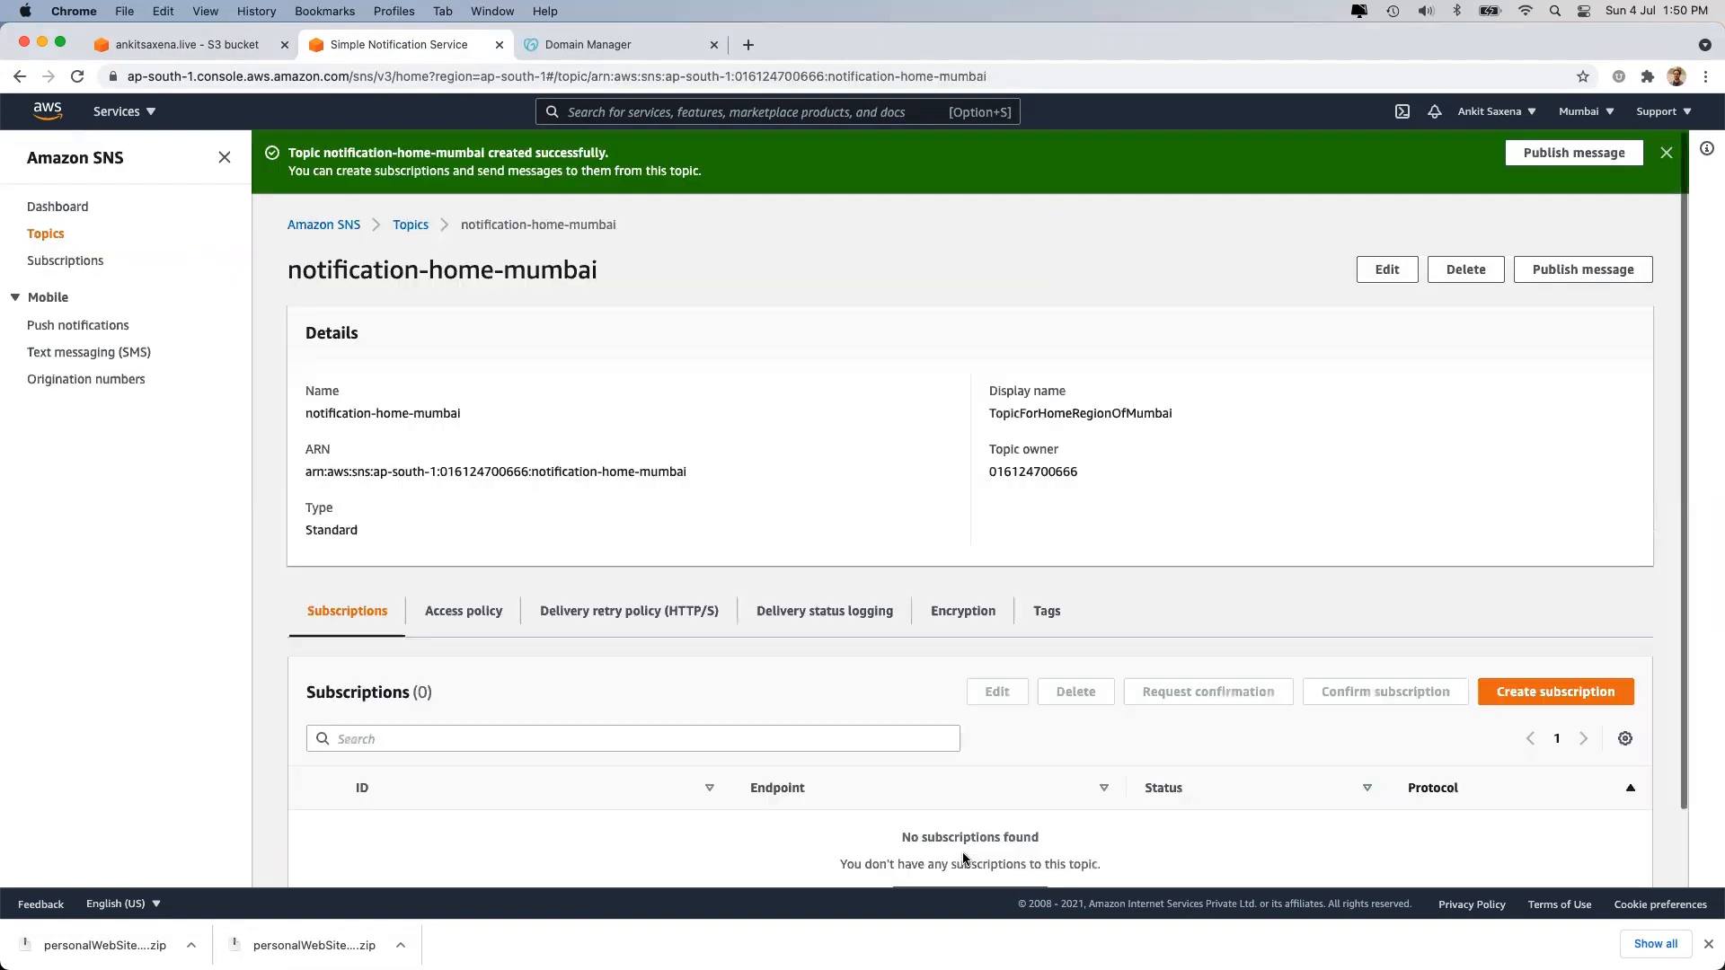
Subscribe the owner's e-mail address to notification-home-mumbai using the Email protocol.
{"action": "scroll", "coordinate": [953, 456], "scroll_direction": "down", "scroll_amount": 2}
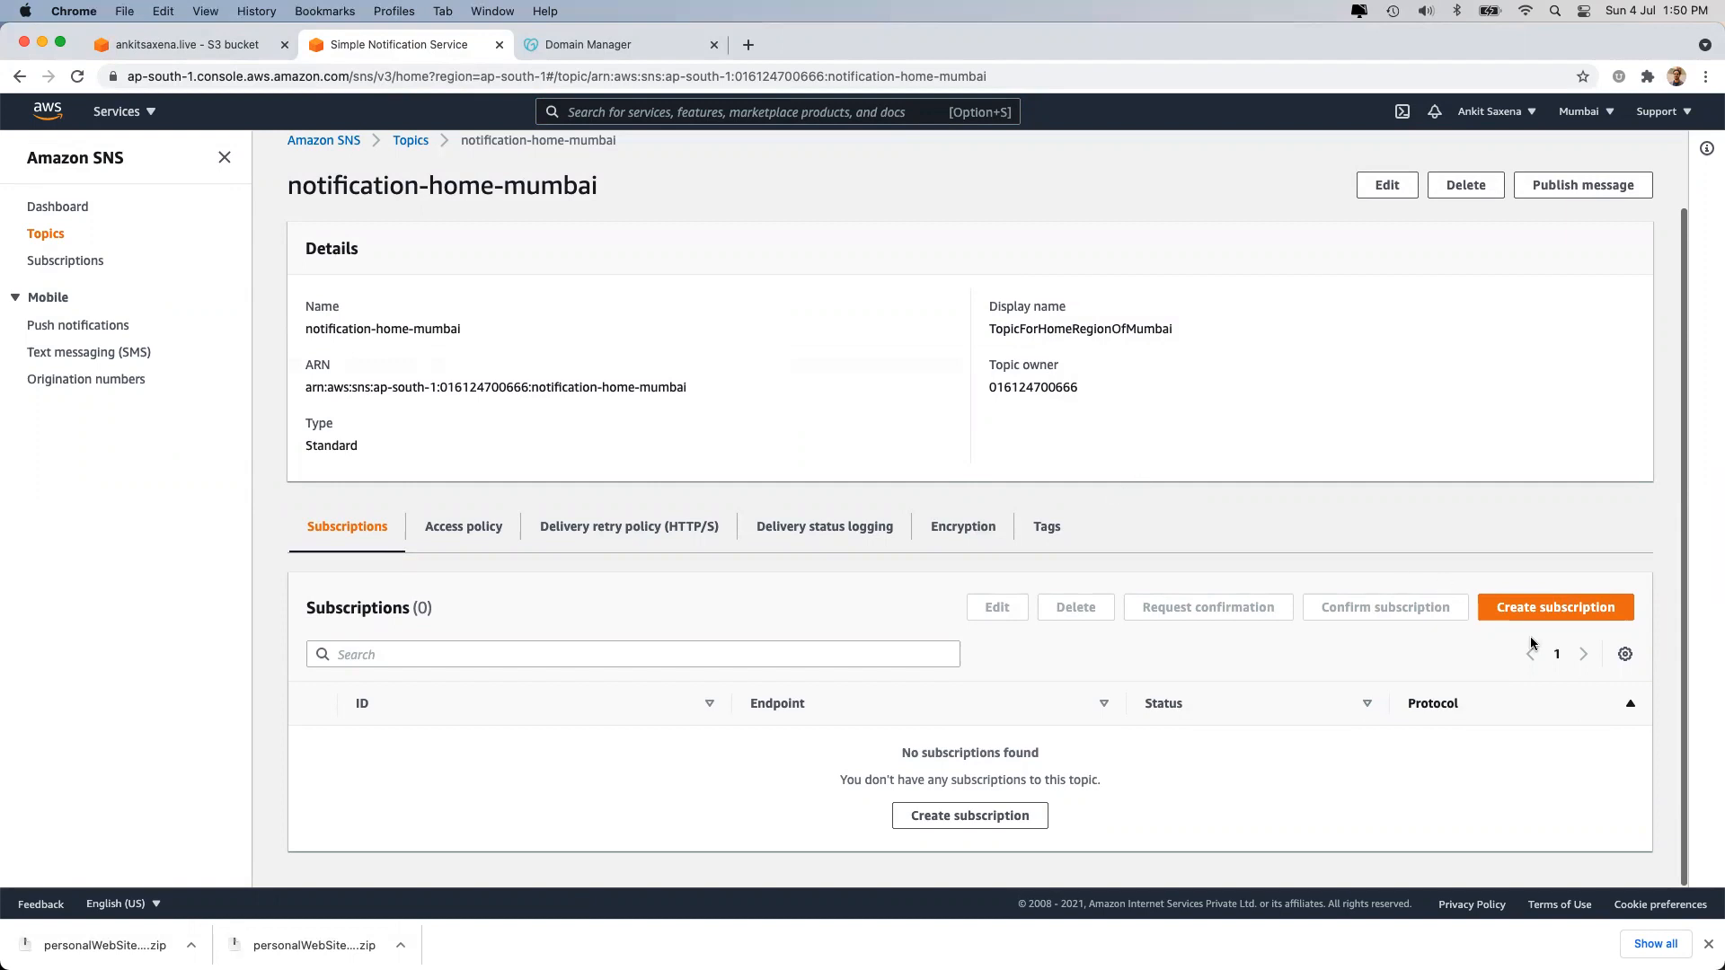
{"action": "left_click", "coordinate": [1549, 609]}
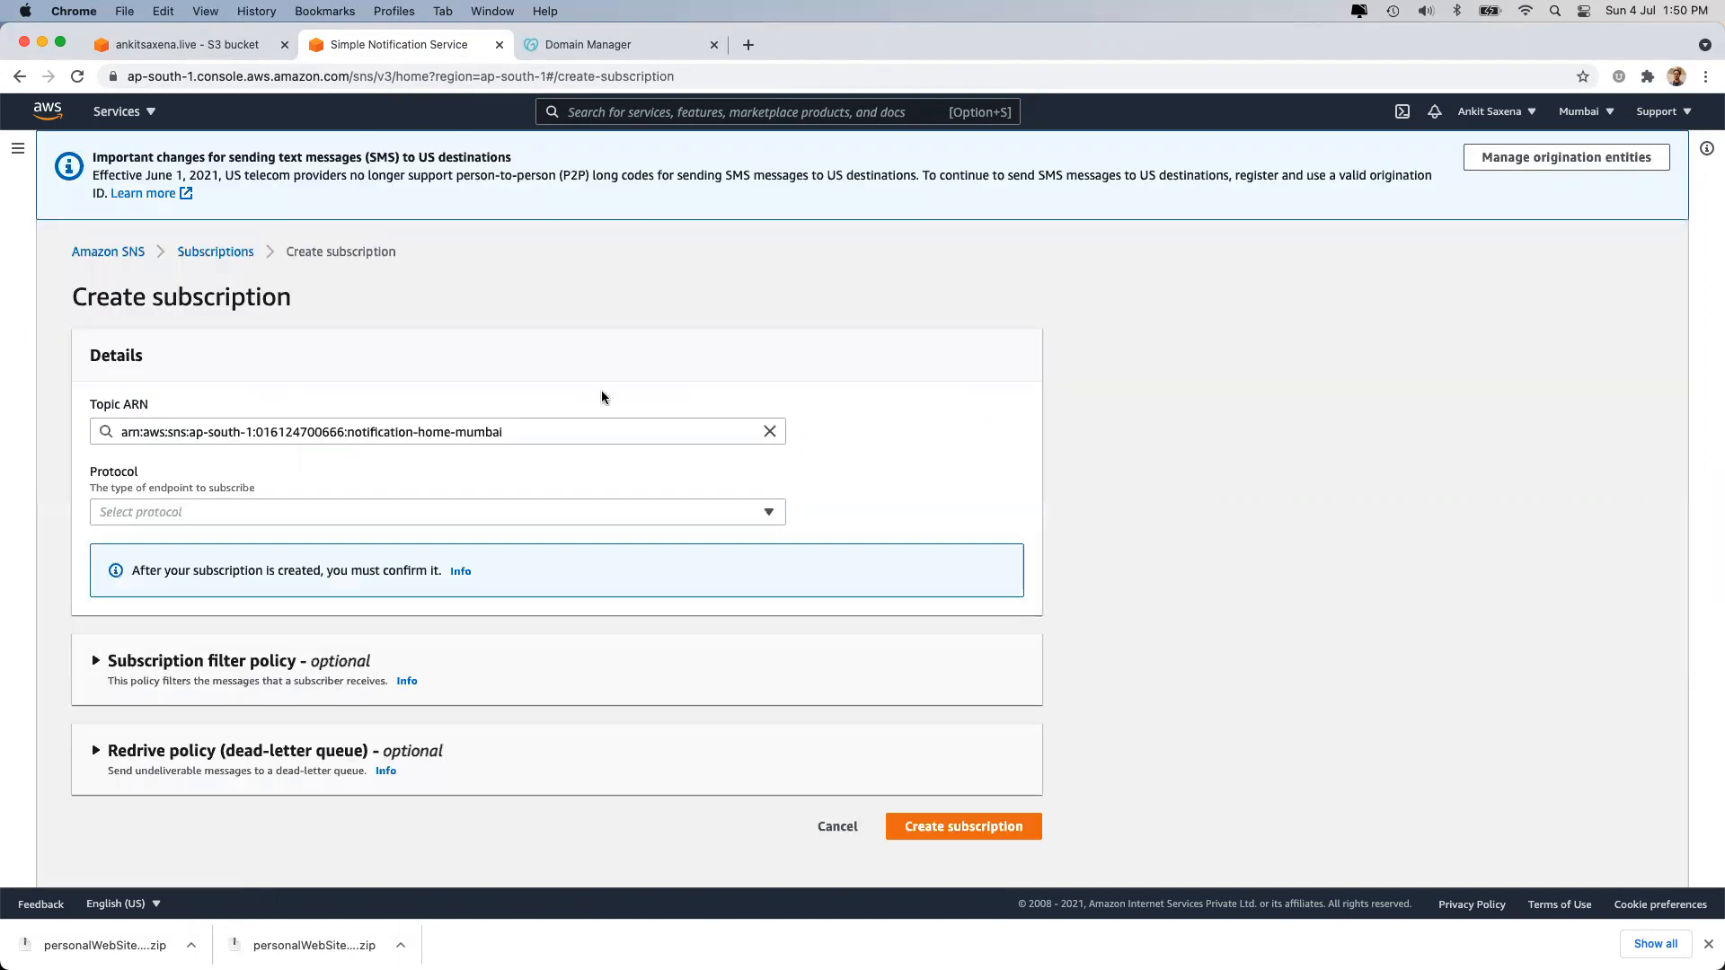
{"action": "left_click", "coordinate": [321, 511]}
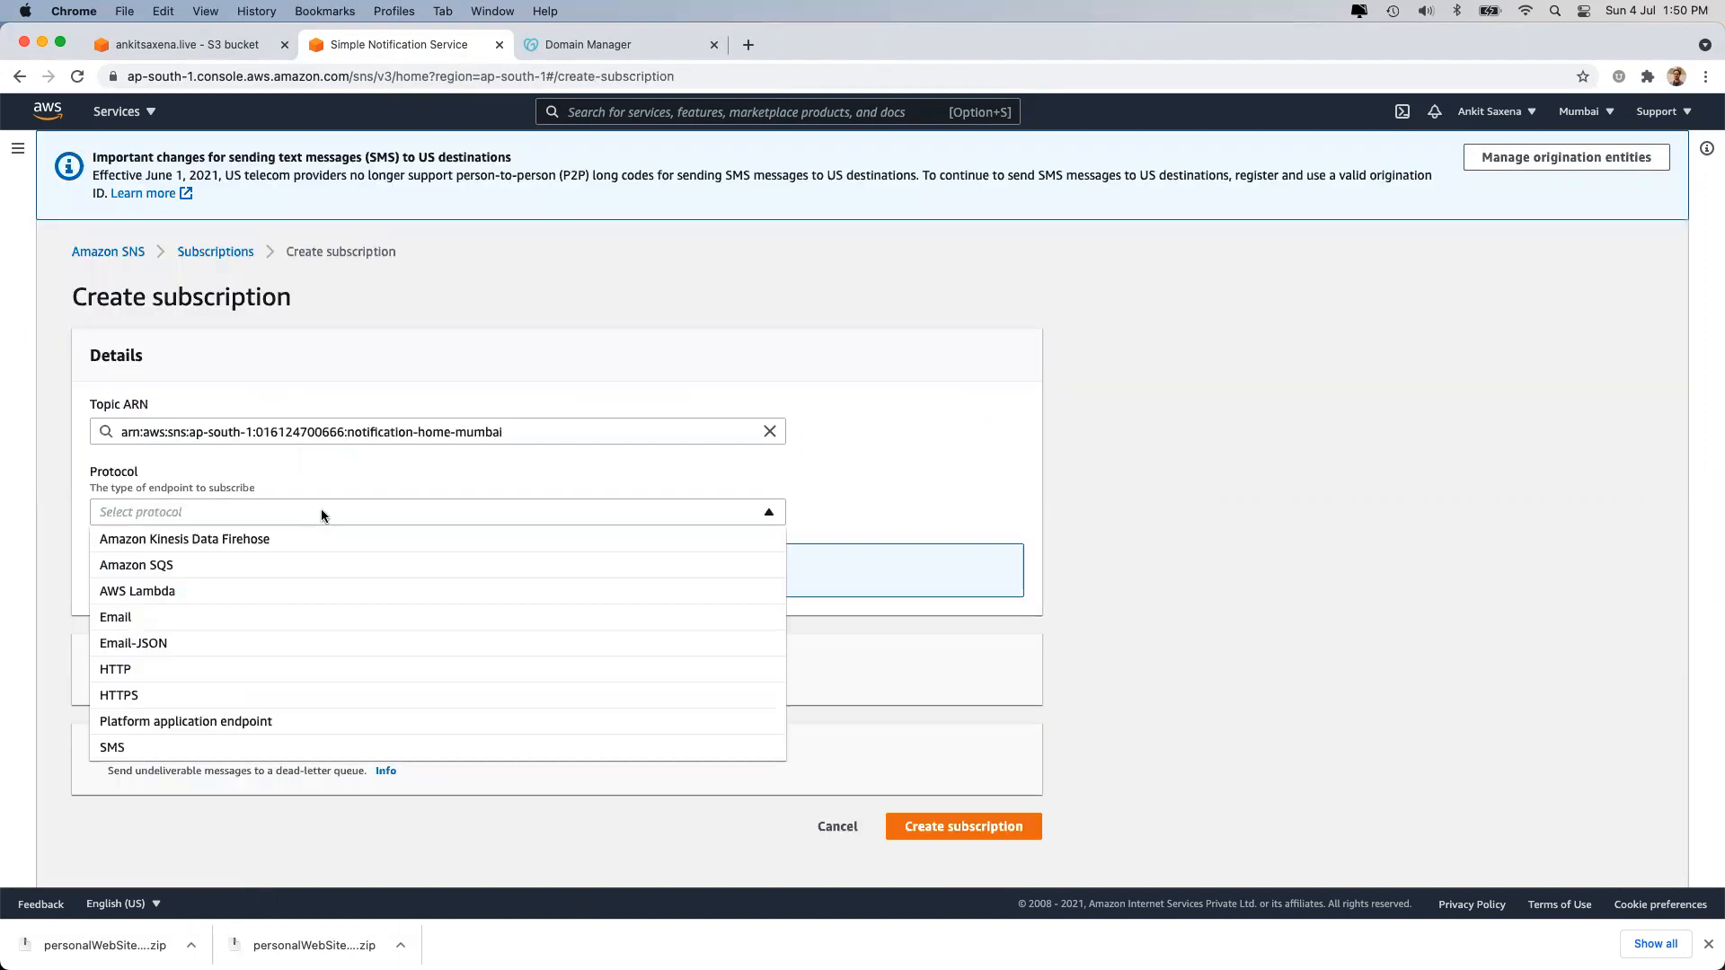
{"action": "left_click", "coordinate": [314, 620]}
{"action": "left_click", "coordinate": [272, 593]}
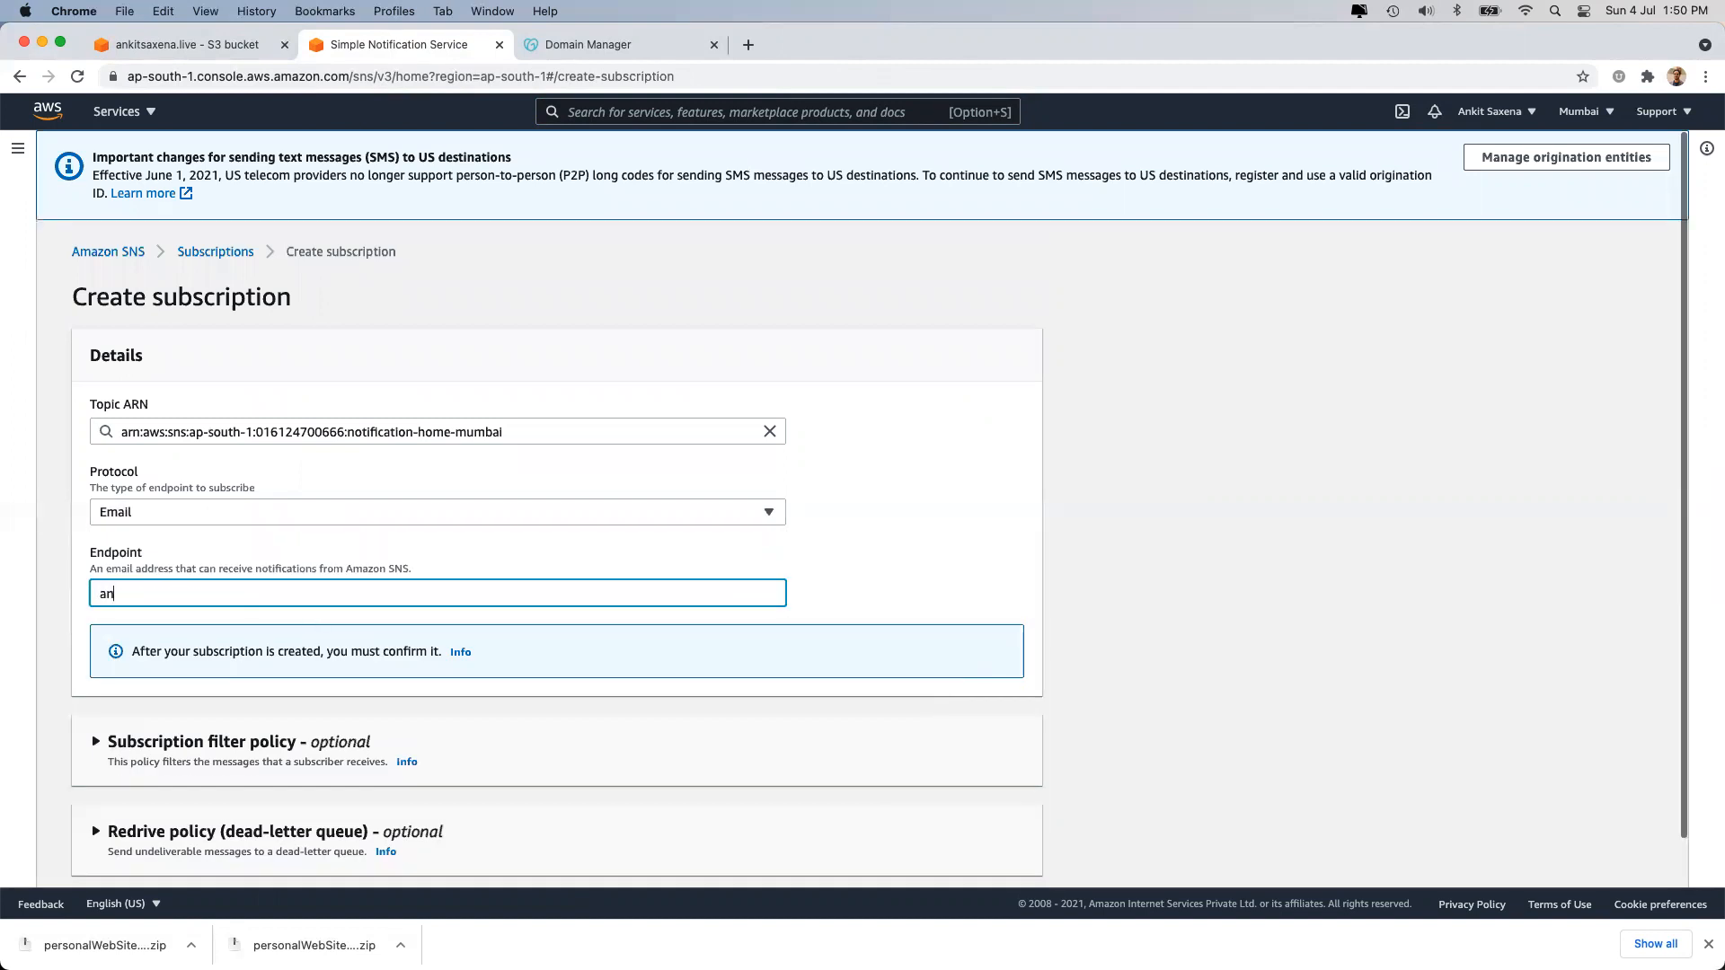
{"action": "scroll", "coordinate": [639, 650], "scroll_direction": "down", "scroll_amount": 2}
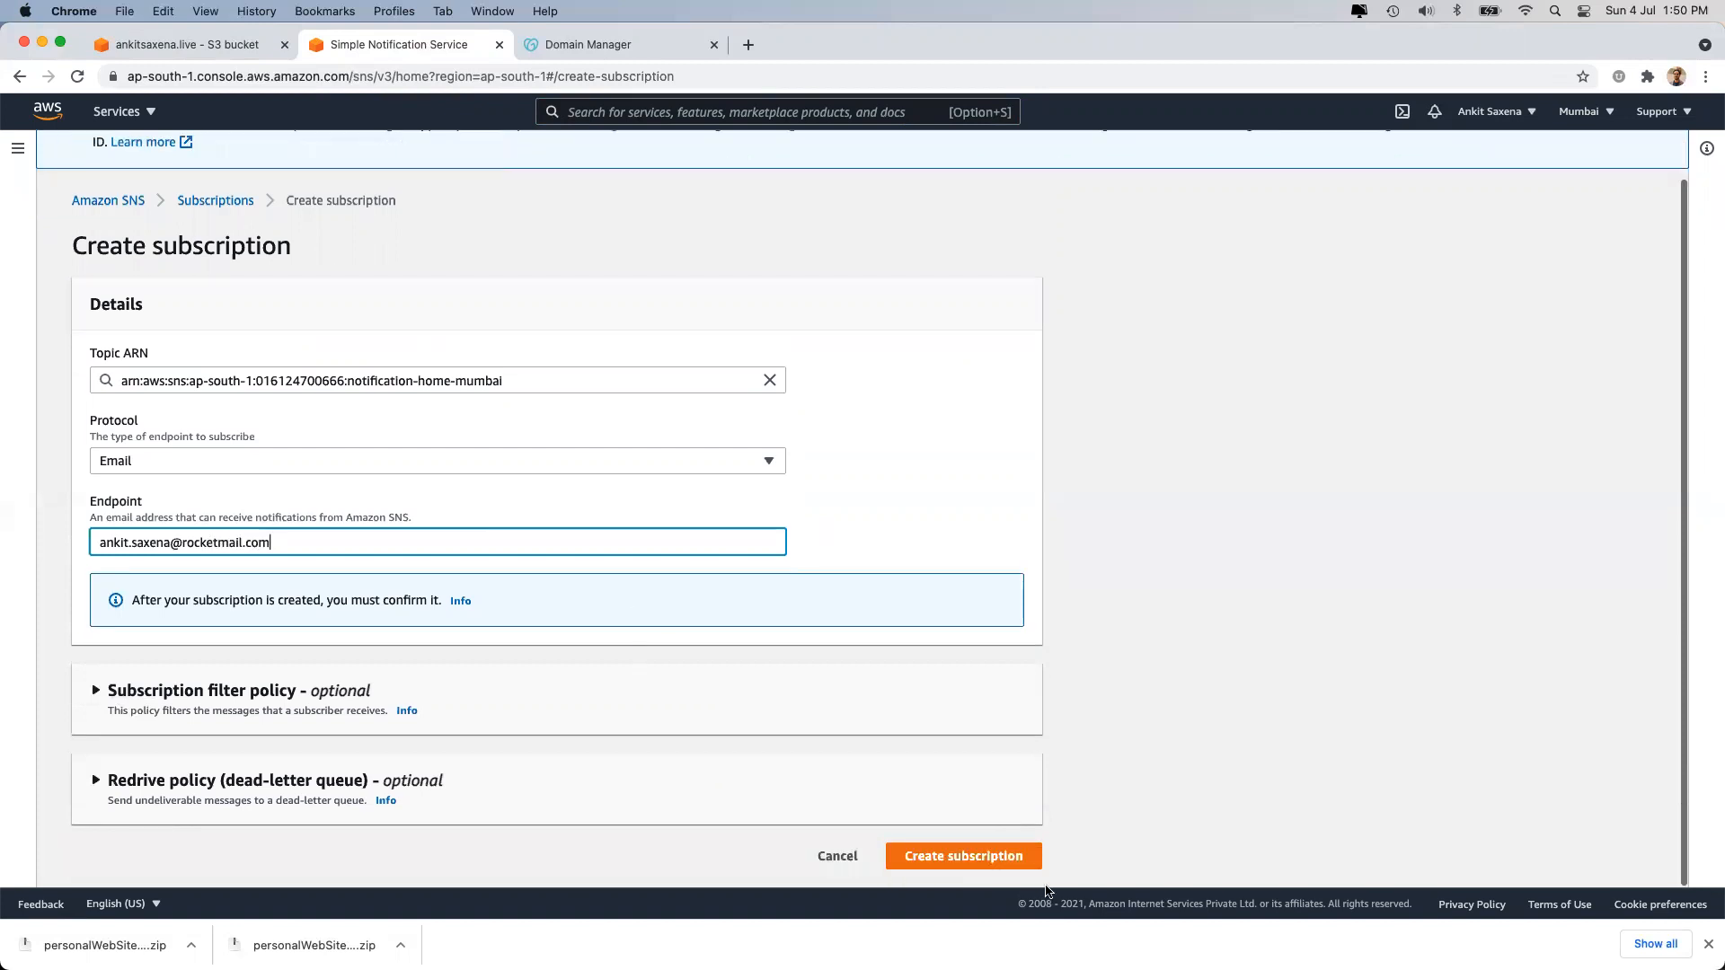
{"action": "left_click", "coordinate": [984, 854]}
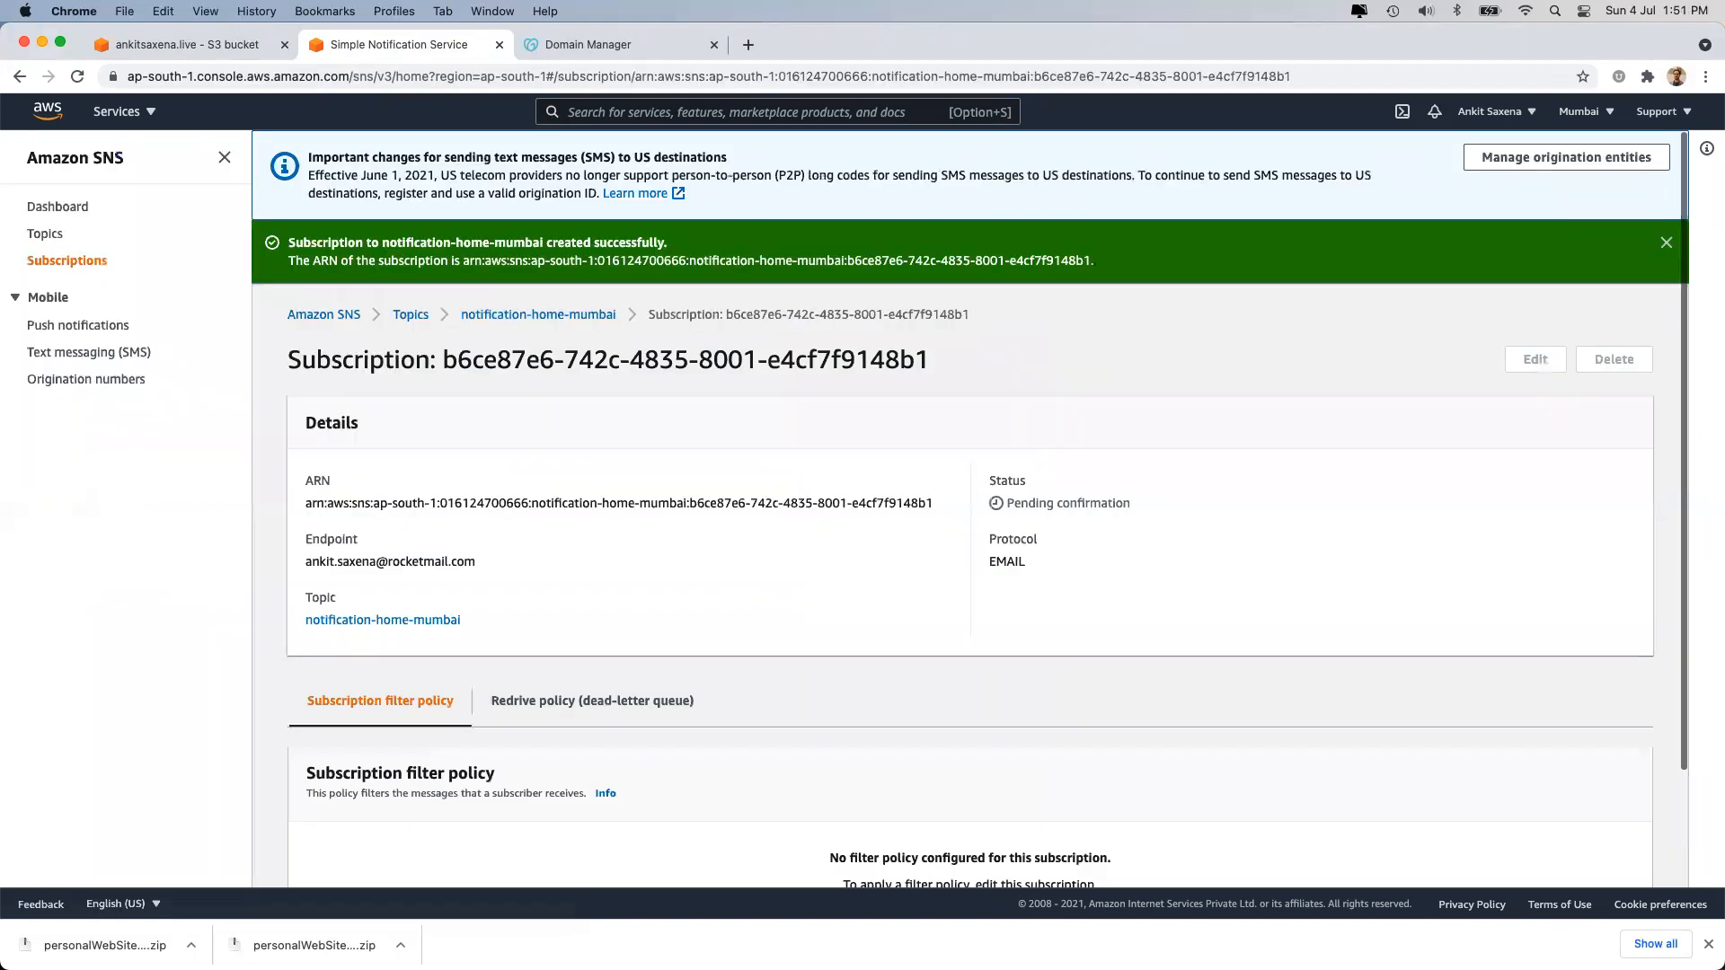
Confirm the e-mail subscription by loading its confirmation link, then dismiss the success banner.
{"action": "key", "text": "super+Tab"}
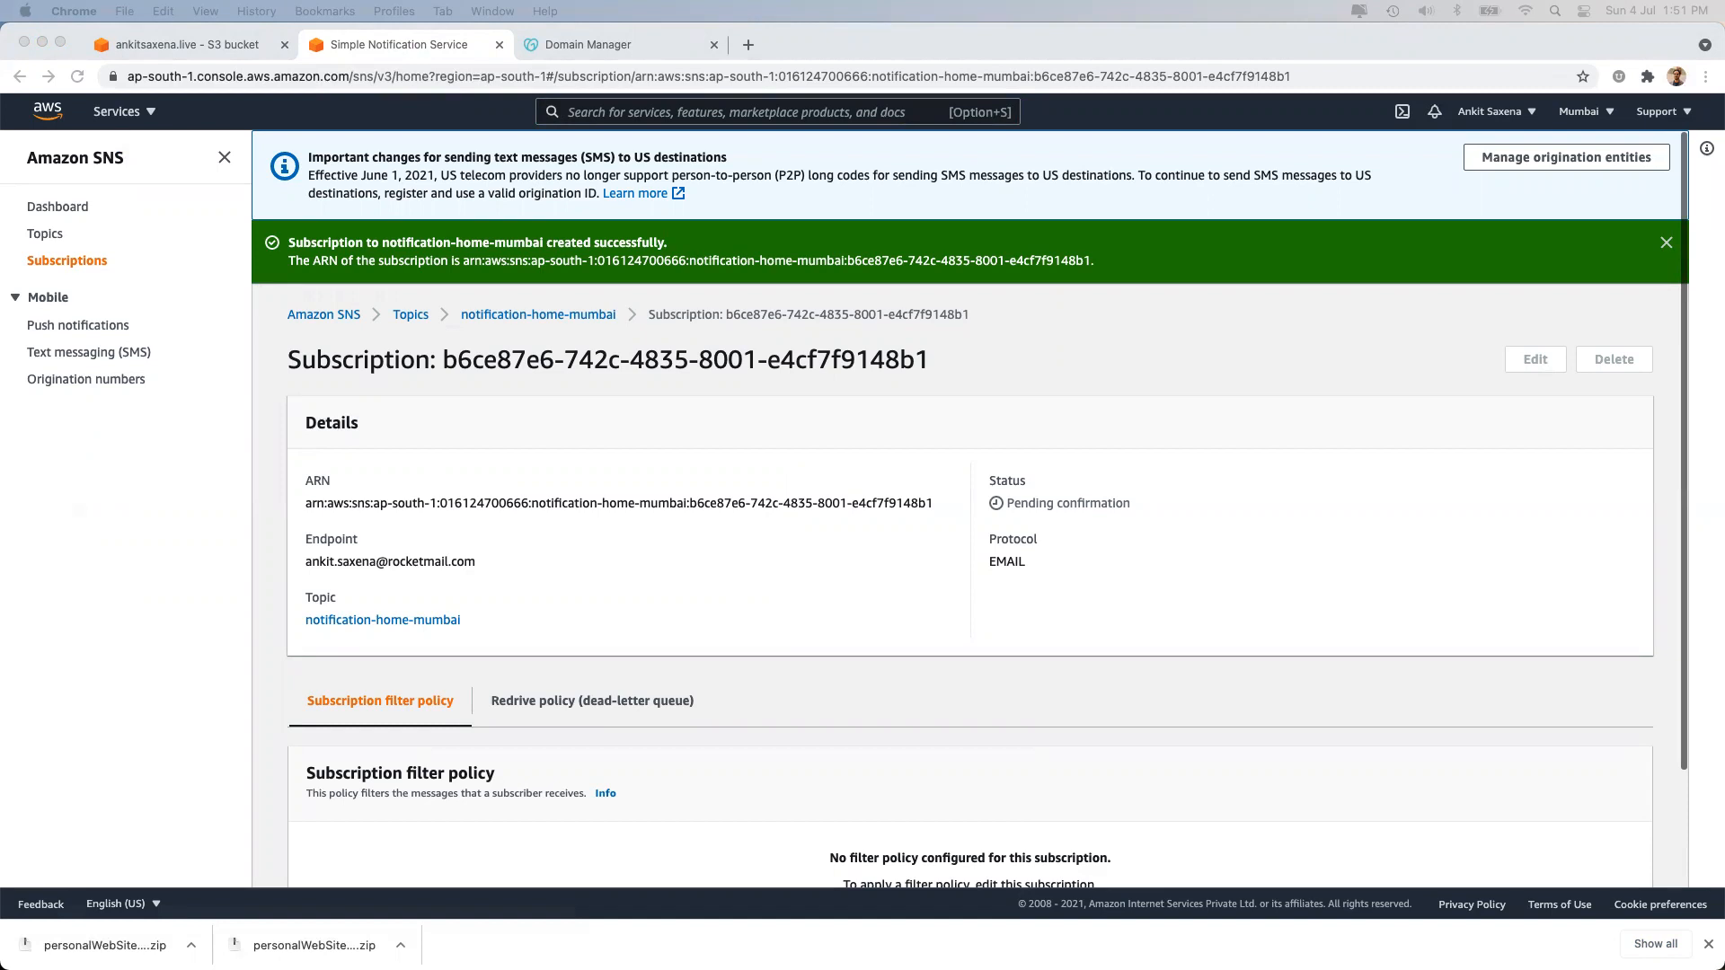
{"action": "left_click", "coordinate": [752, 41]}
{"action": "key", "text": "super+v"}
{"action": "key", "text": "Return"}
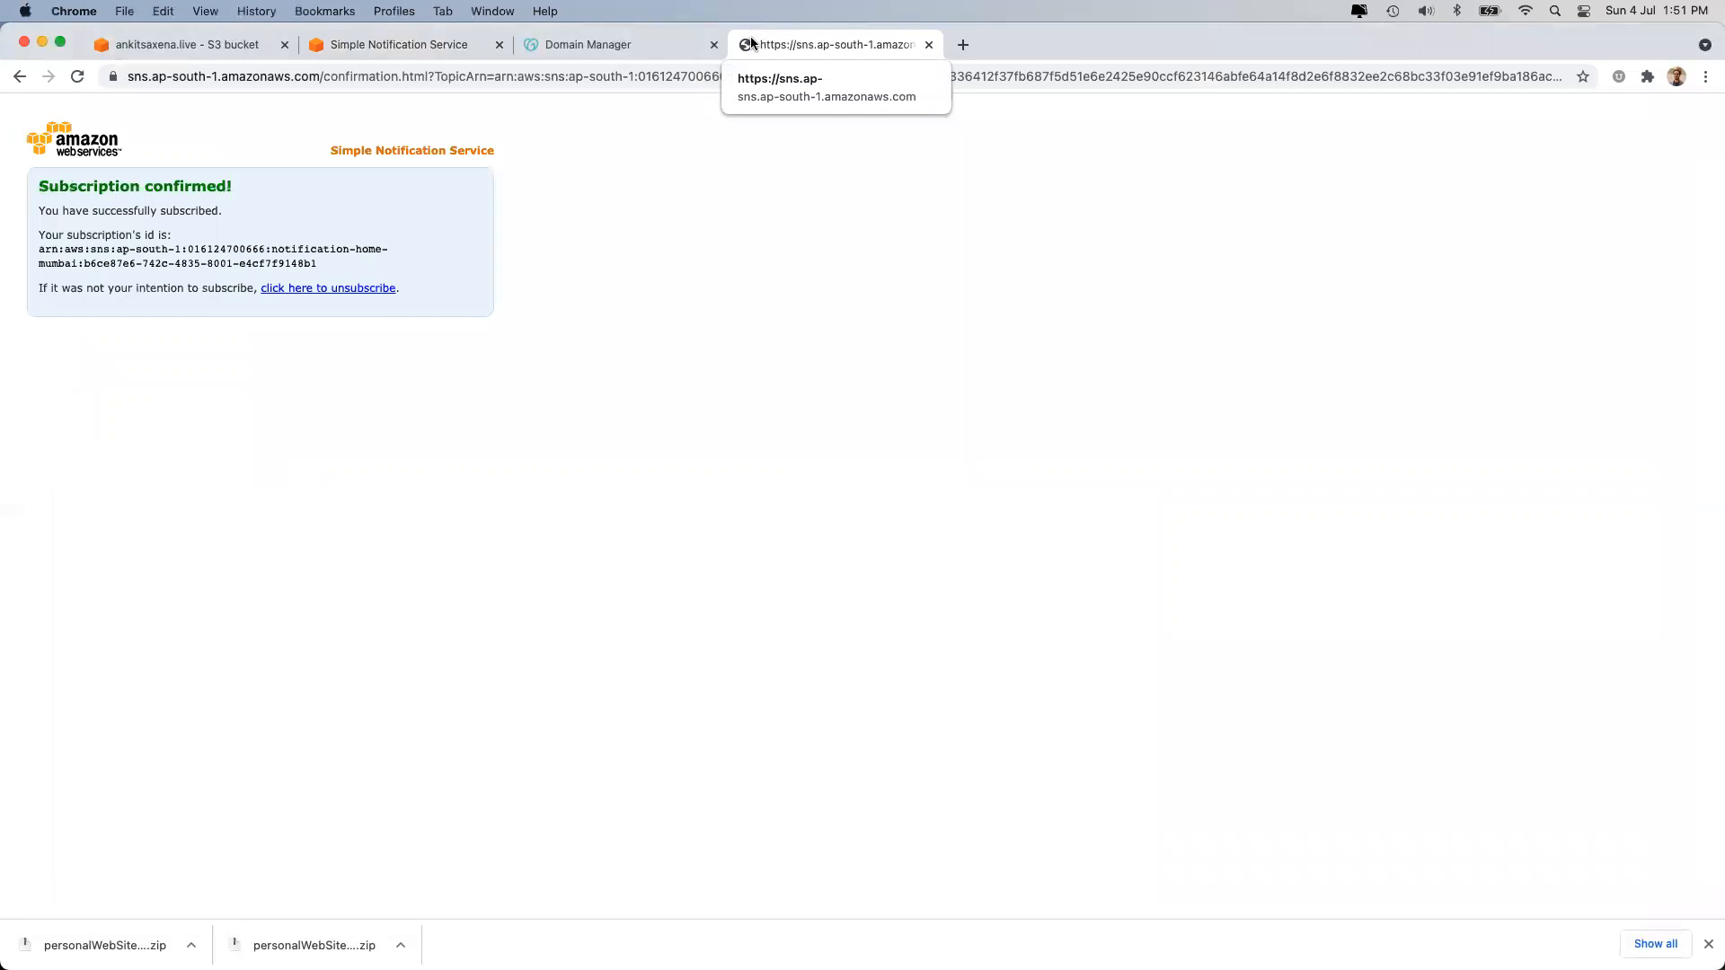
{"action": "left_click", "coordinate": [929, 44]}
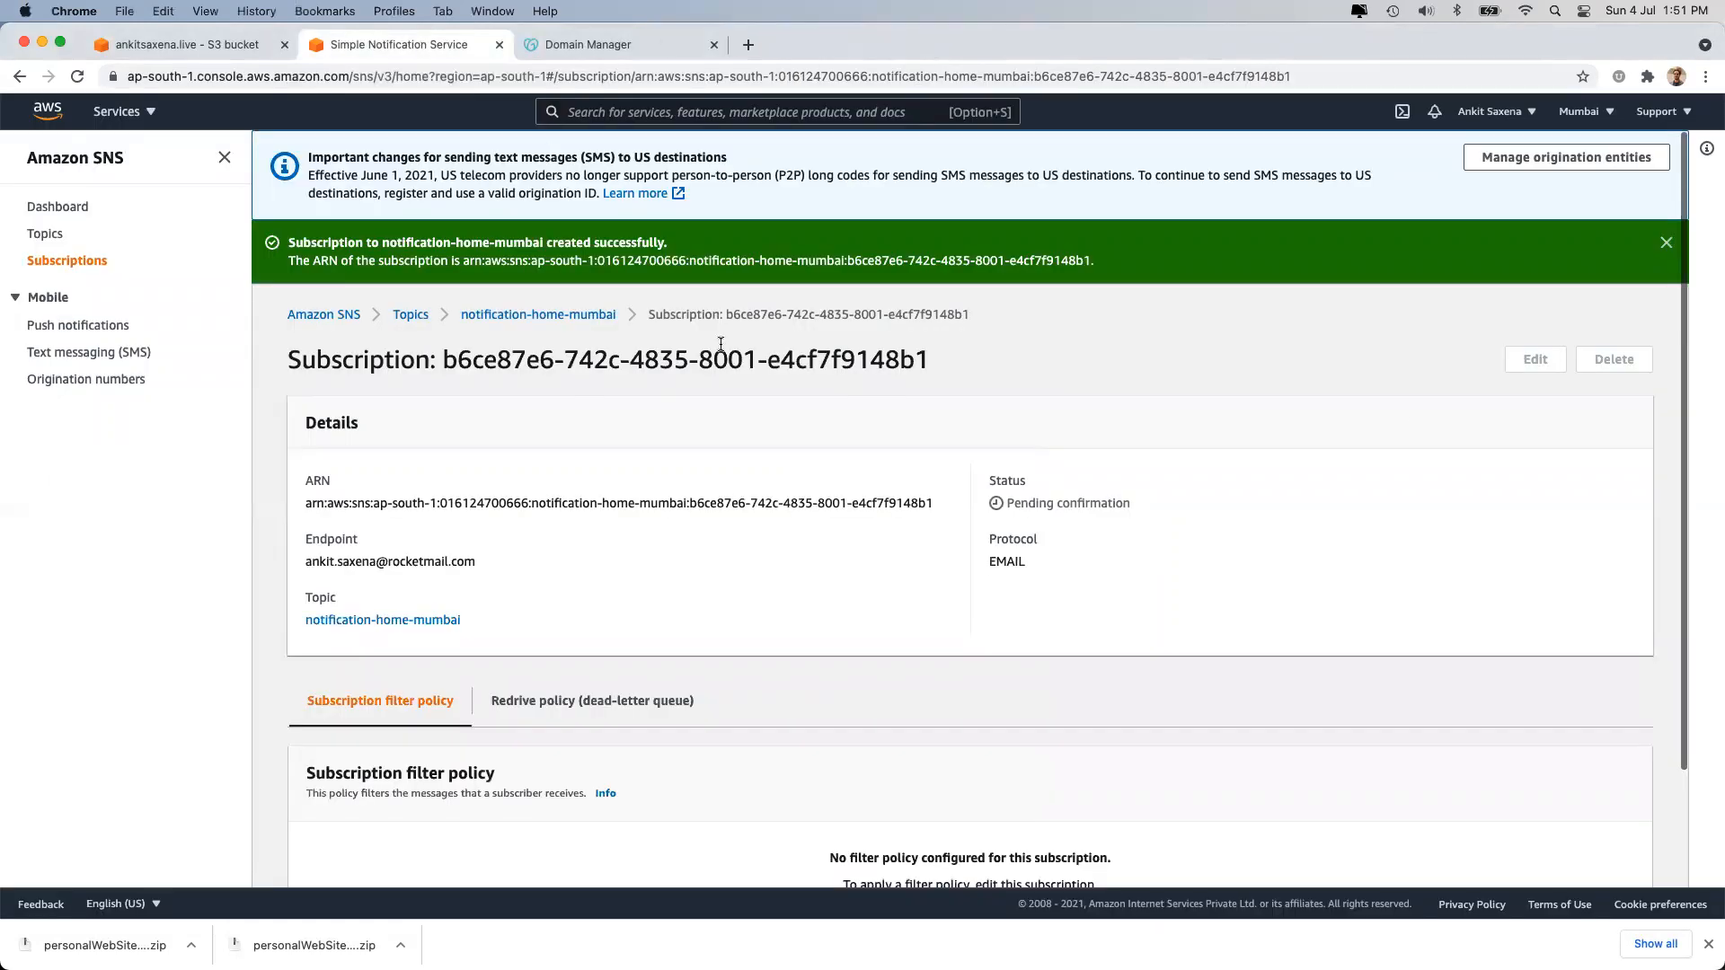
{"action": "left_click", "coordinate": [1666, 245]}
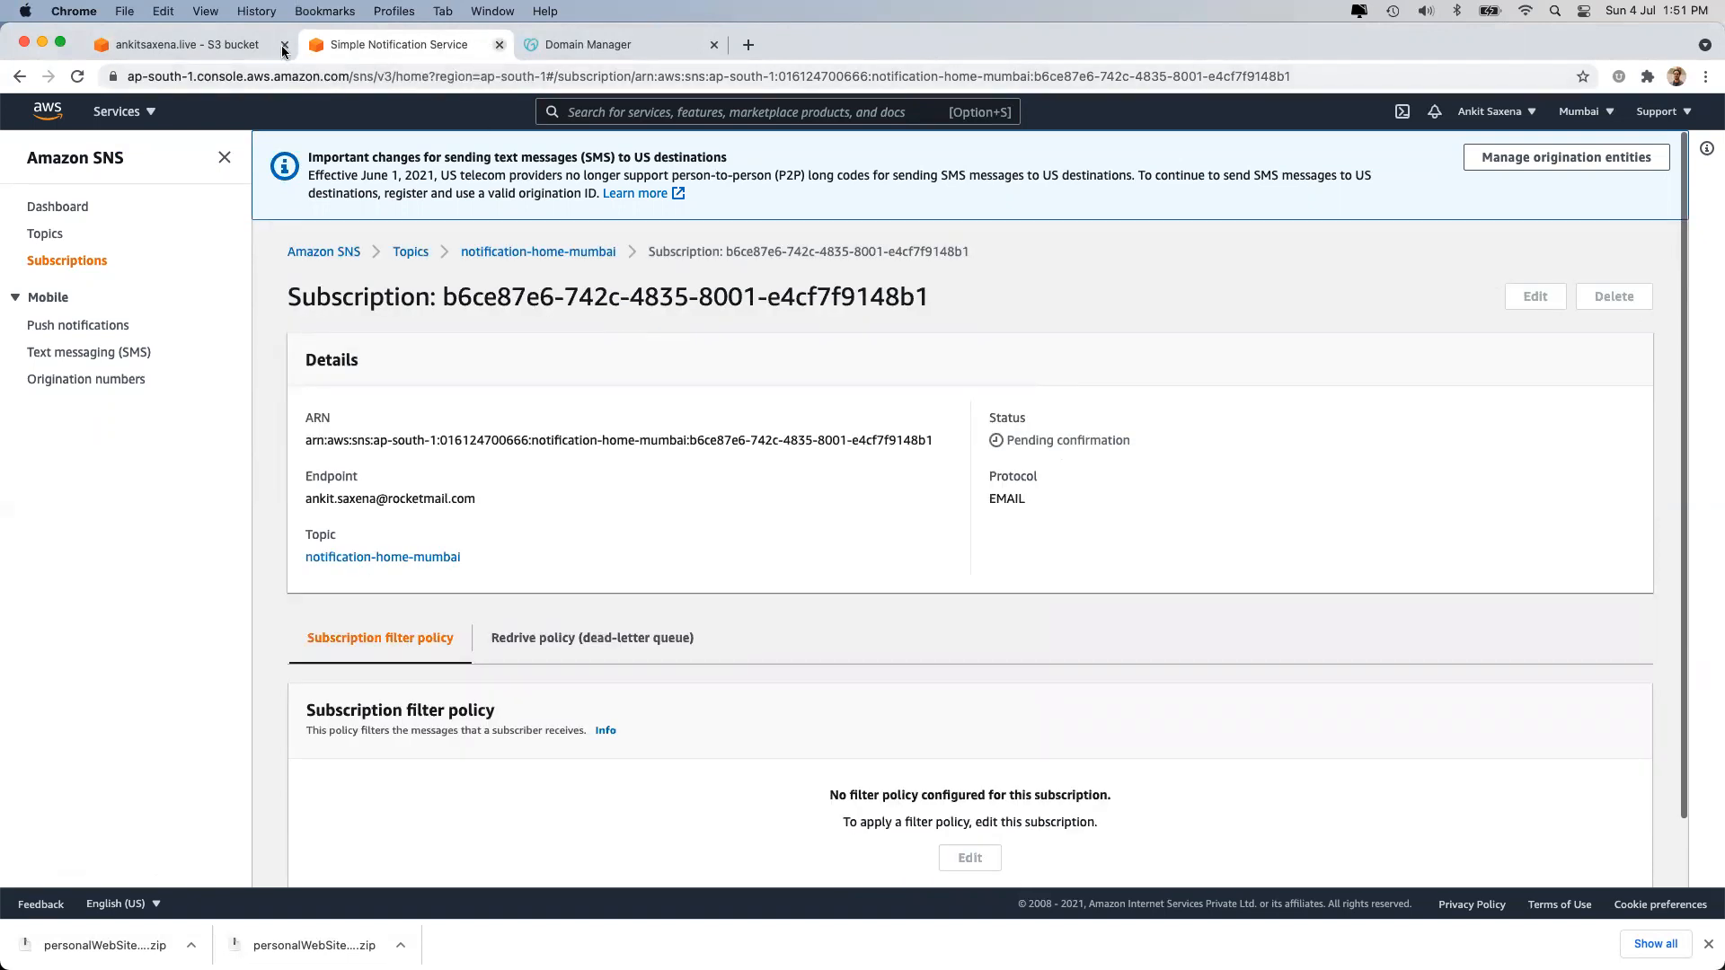
Verify the notification-home-mumbai subscription shows Confirmed, then return to the S3 bucket properties.
{"action": "left_click", "coordinate": [160, 45]}
{"action": "scroll", "coordinate": [456, 559], "scroll_direction": "down", "scroll_amount": 3}
{"action": "left_click", "coordinate": [417, 46]}
{"action": "left_click", "coordinate": [415, 255]}
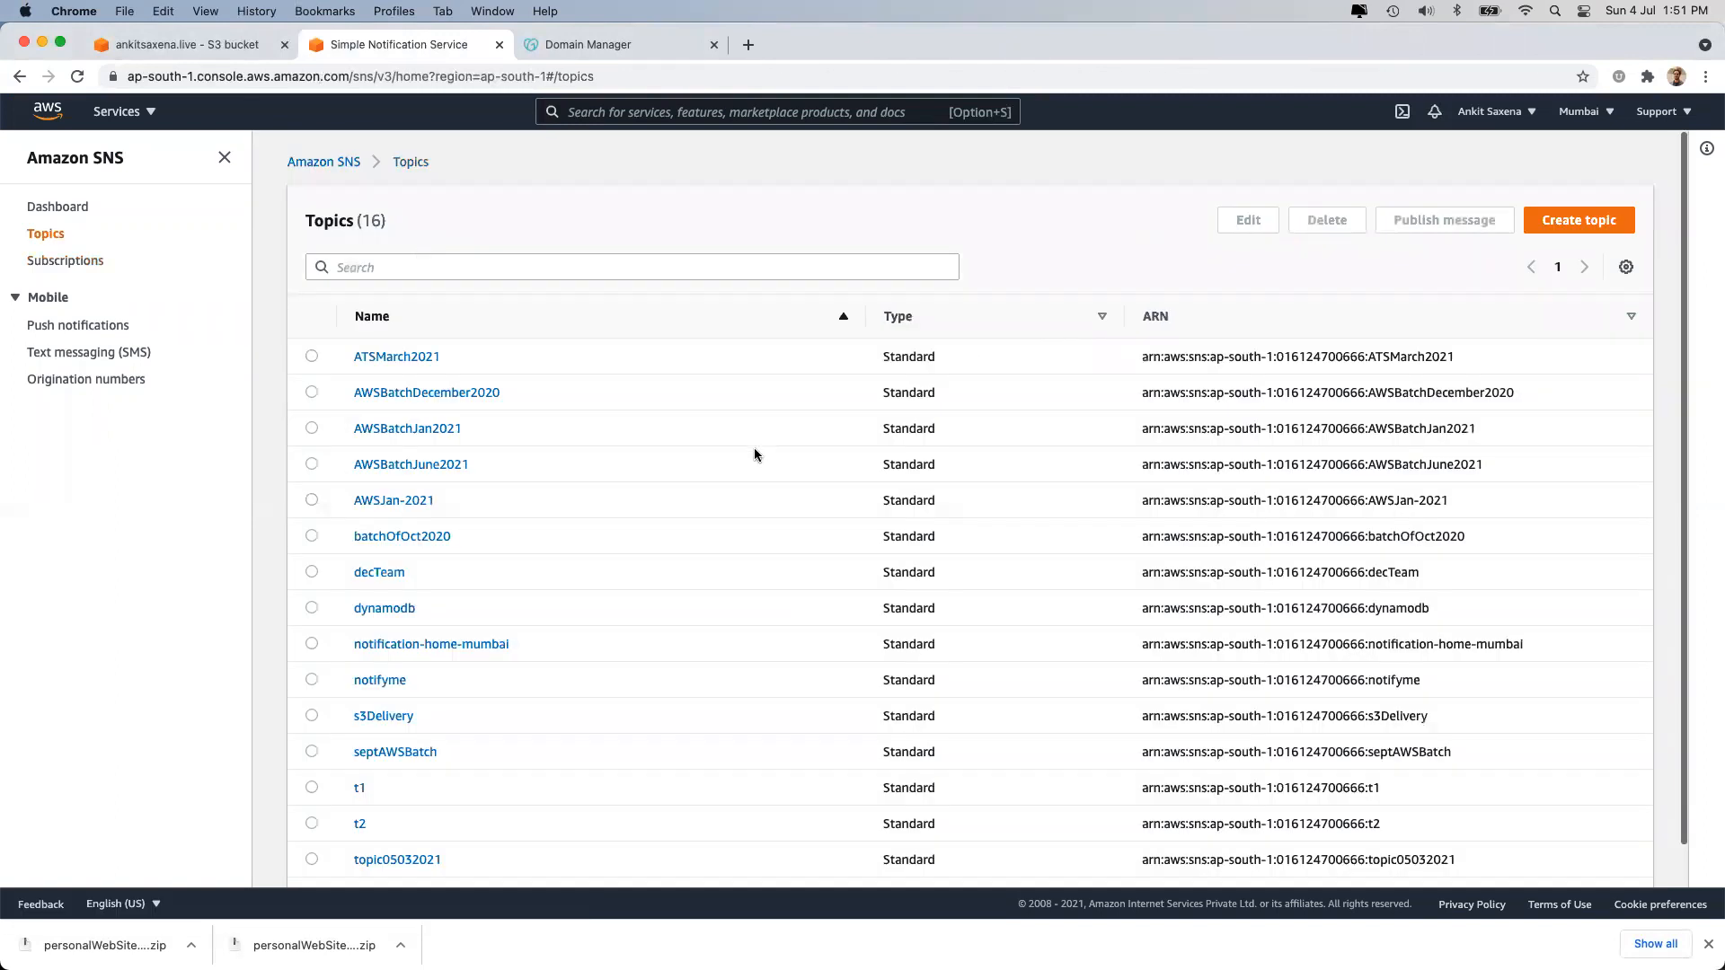
{"action": "left_click", "coordinate": [441, 645]}
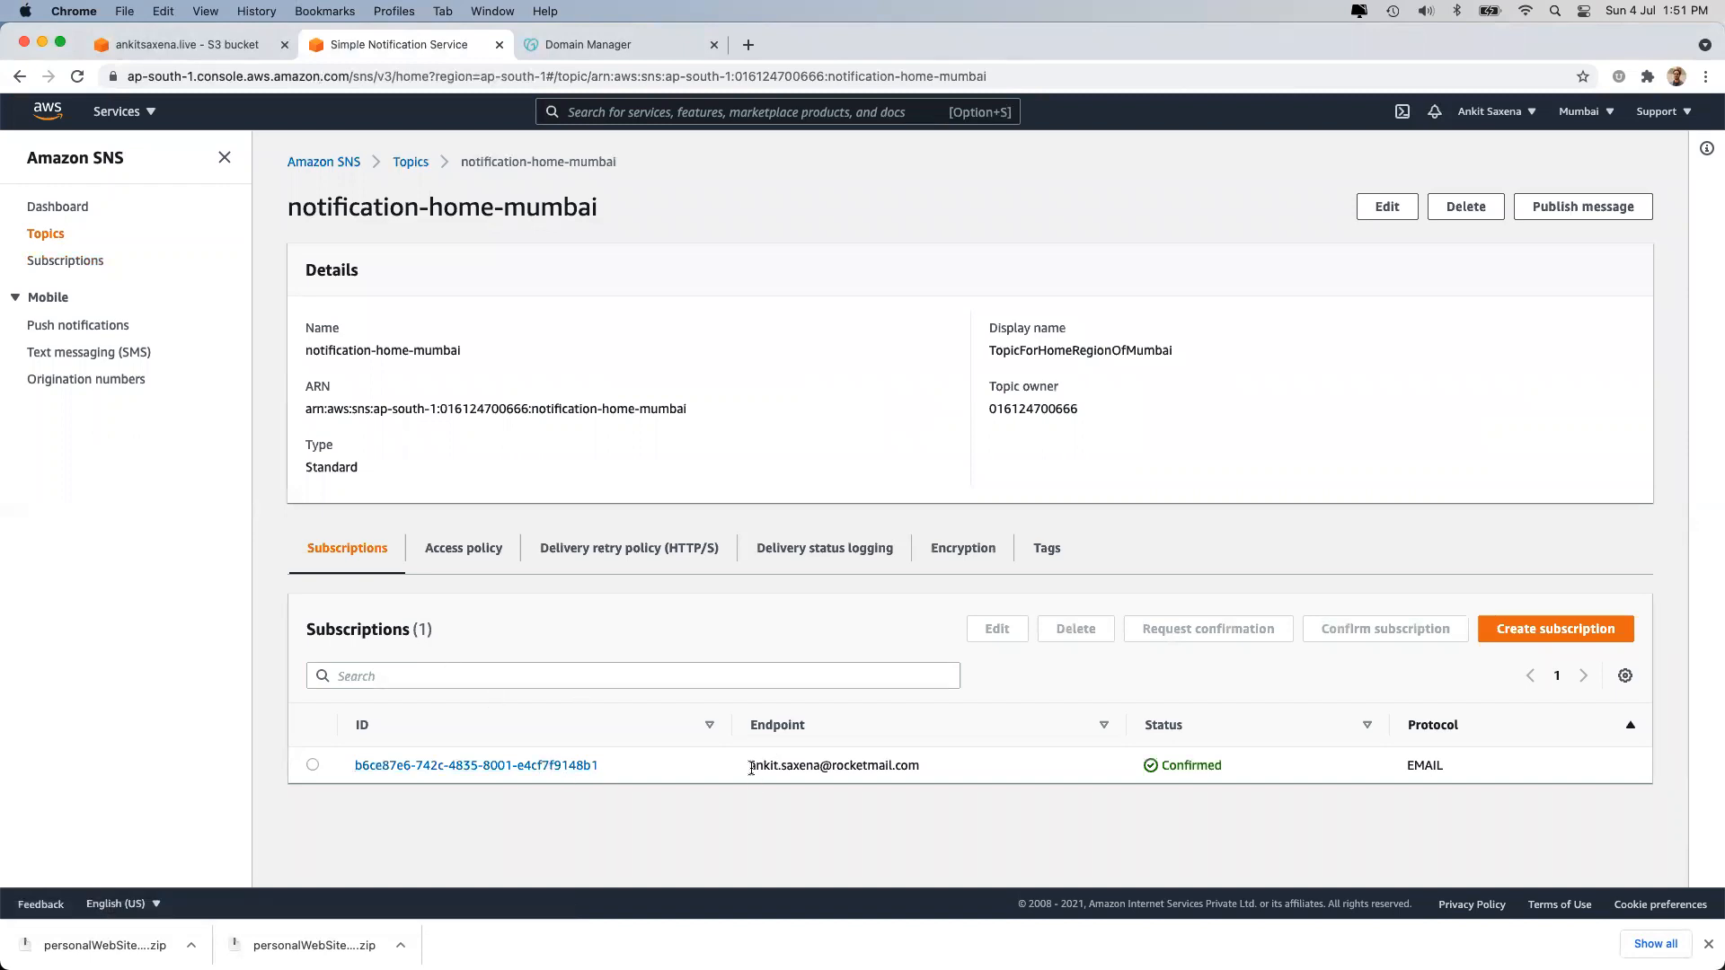
{"action": "left_click_drag", "start_coordinate": [748, 766], "coordinate": [983, 770]}
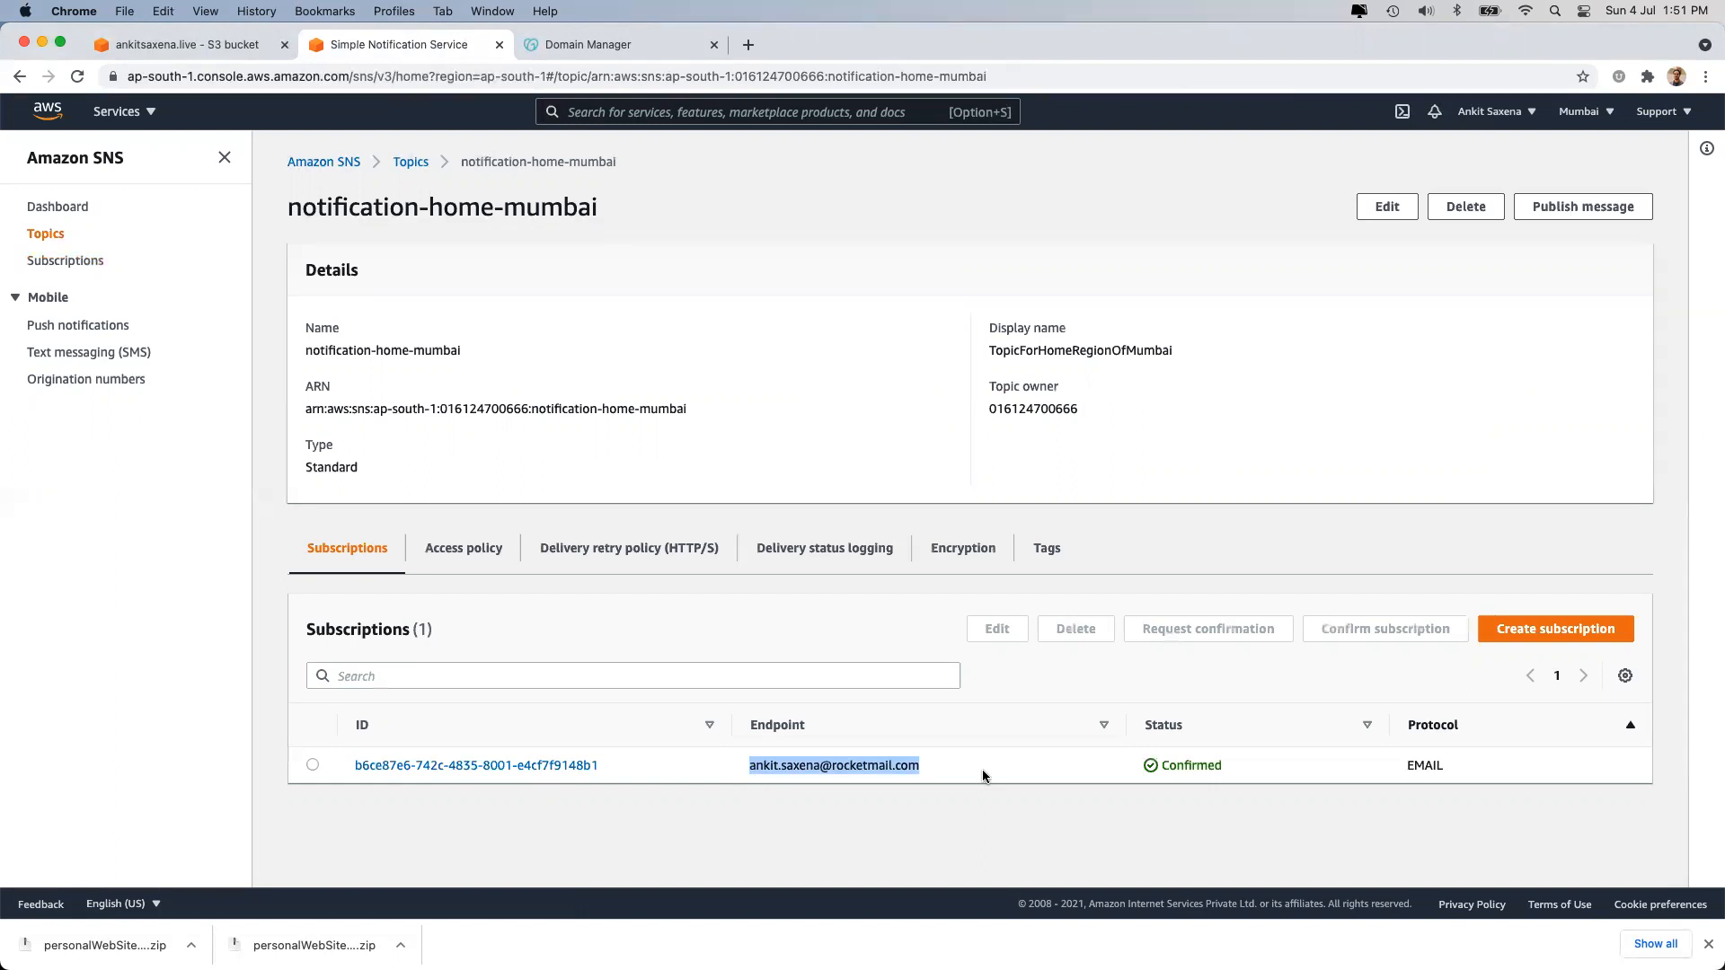
{"action": "left_click", "coordinate": [191, 54]}
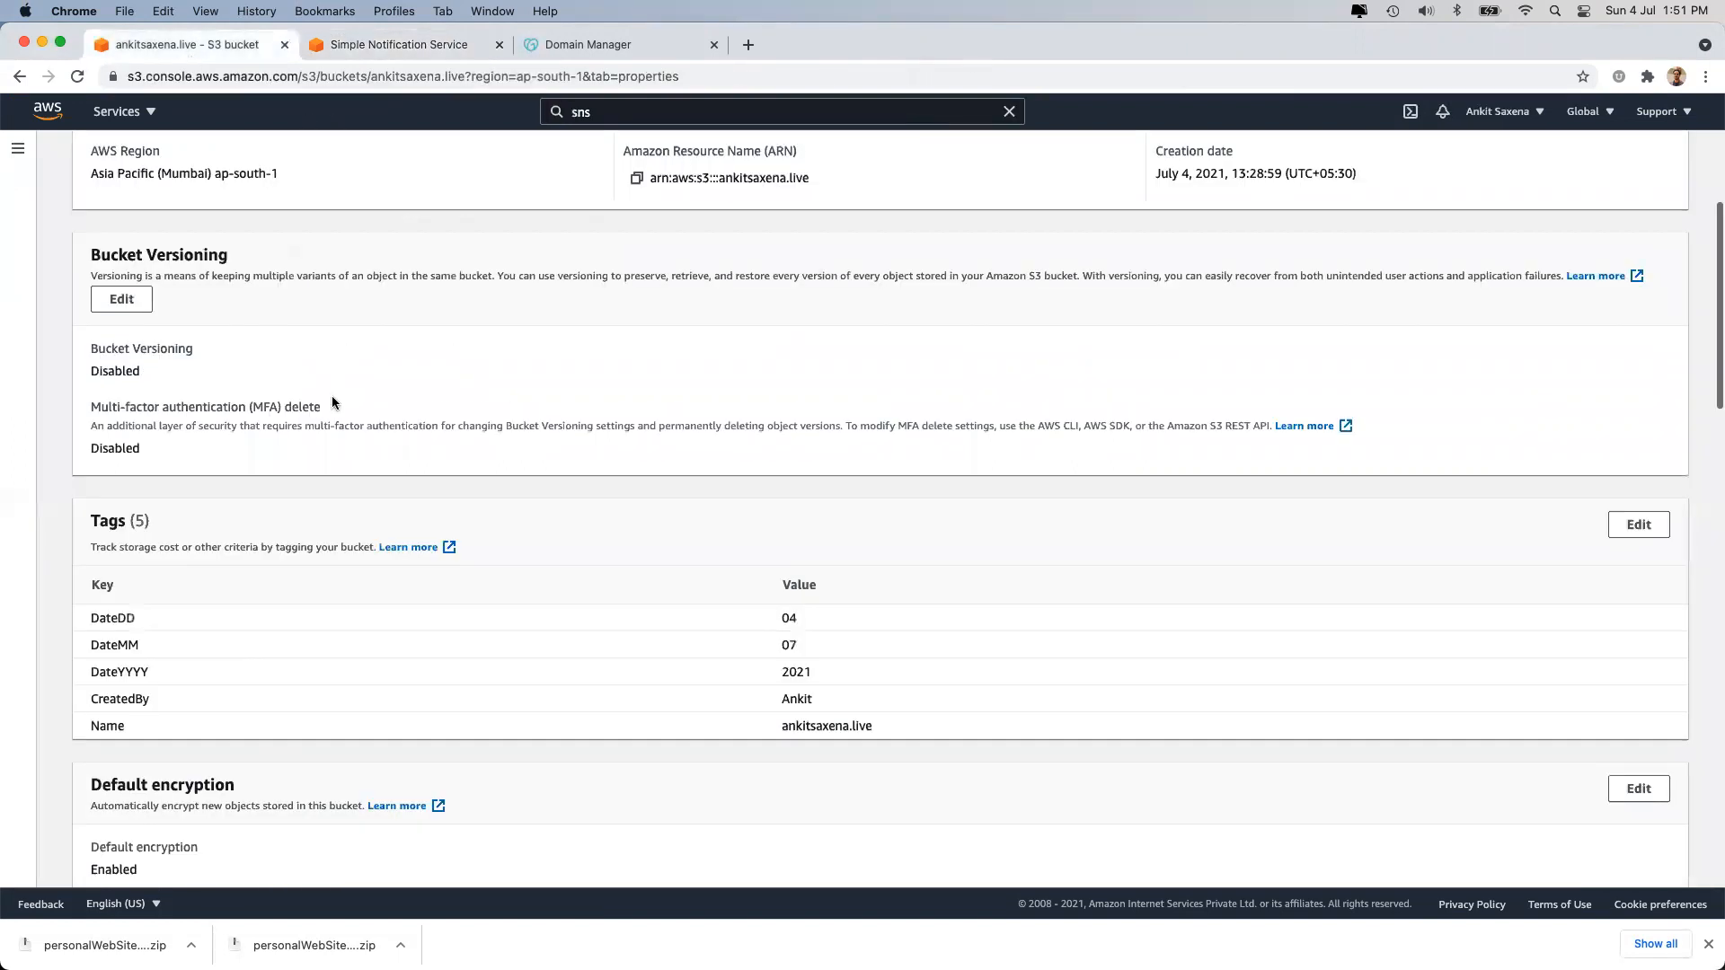
Start a new event notification named all-event-for-bucket-ankitsaxena.live.
{"action": "scroll", "coordinate": [390, 639], "scroll_direction": "down", "scroll_amount": 1}
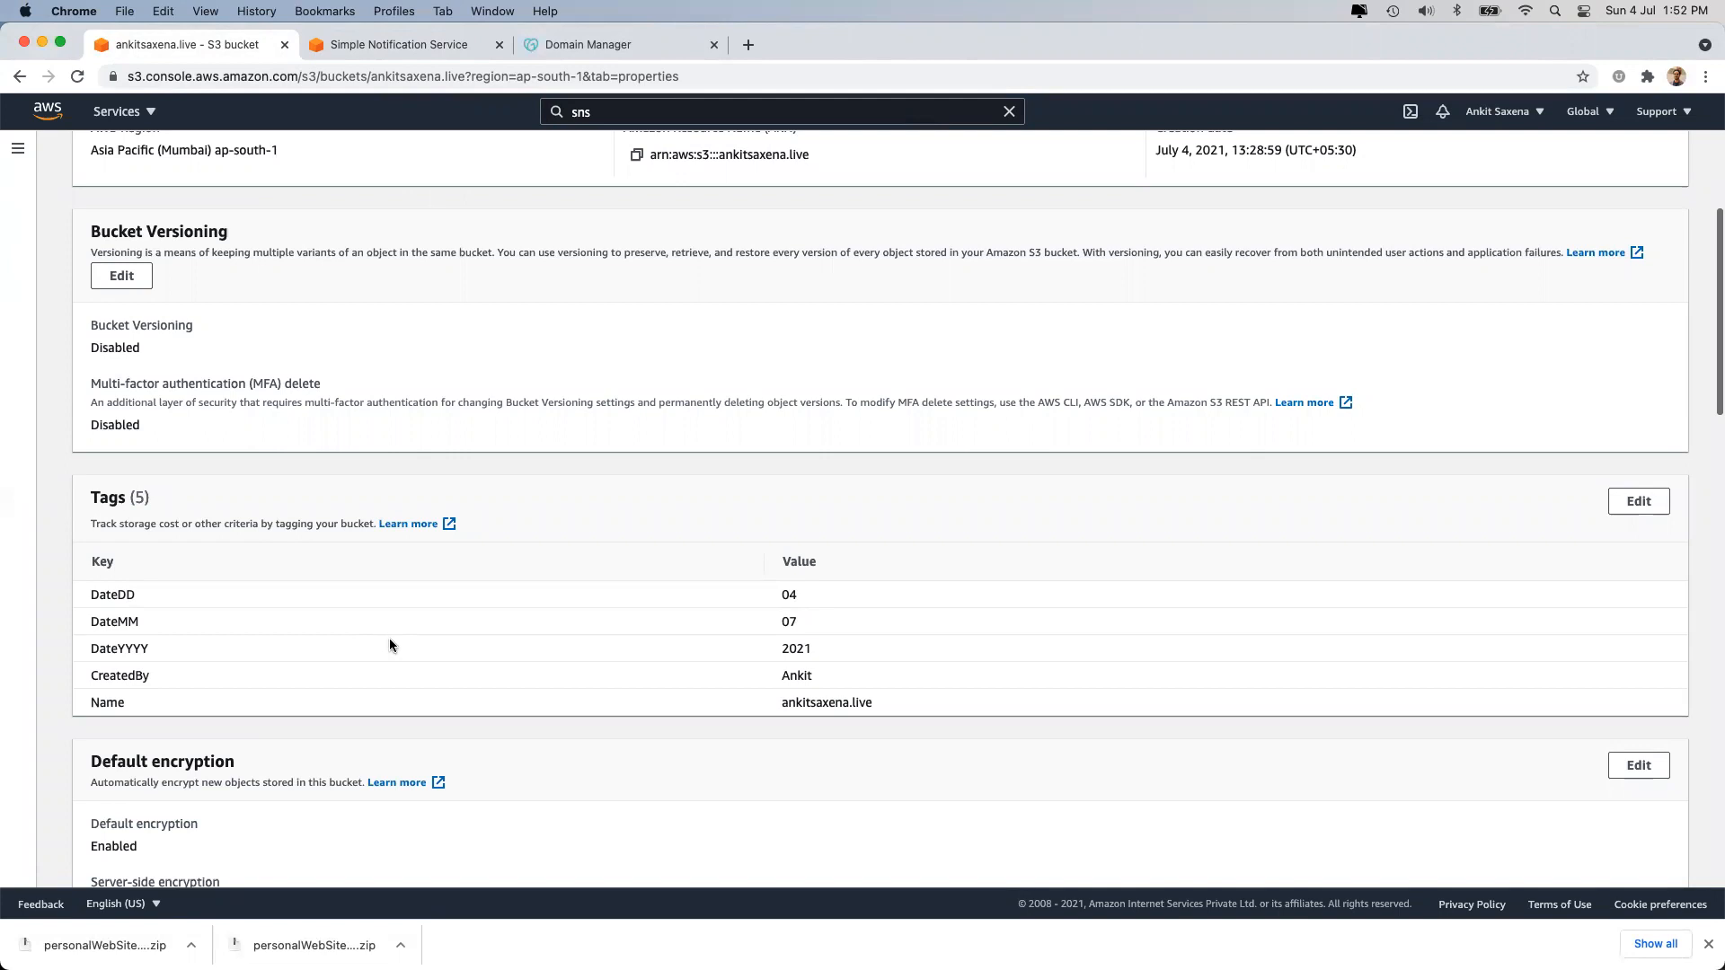
{"action": "scroll", "coordinate": [390, 640], "scroll_direction": "down", "scroll_amount": 3}
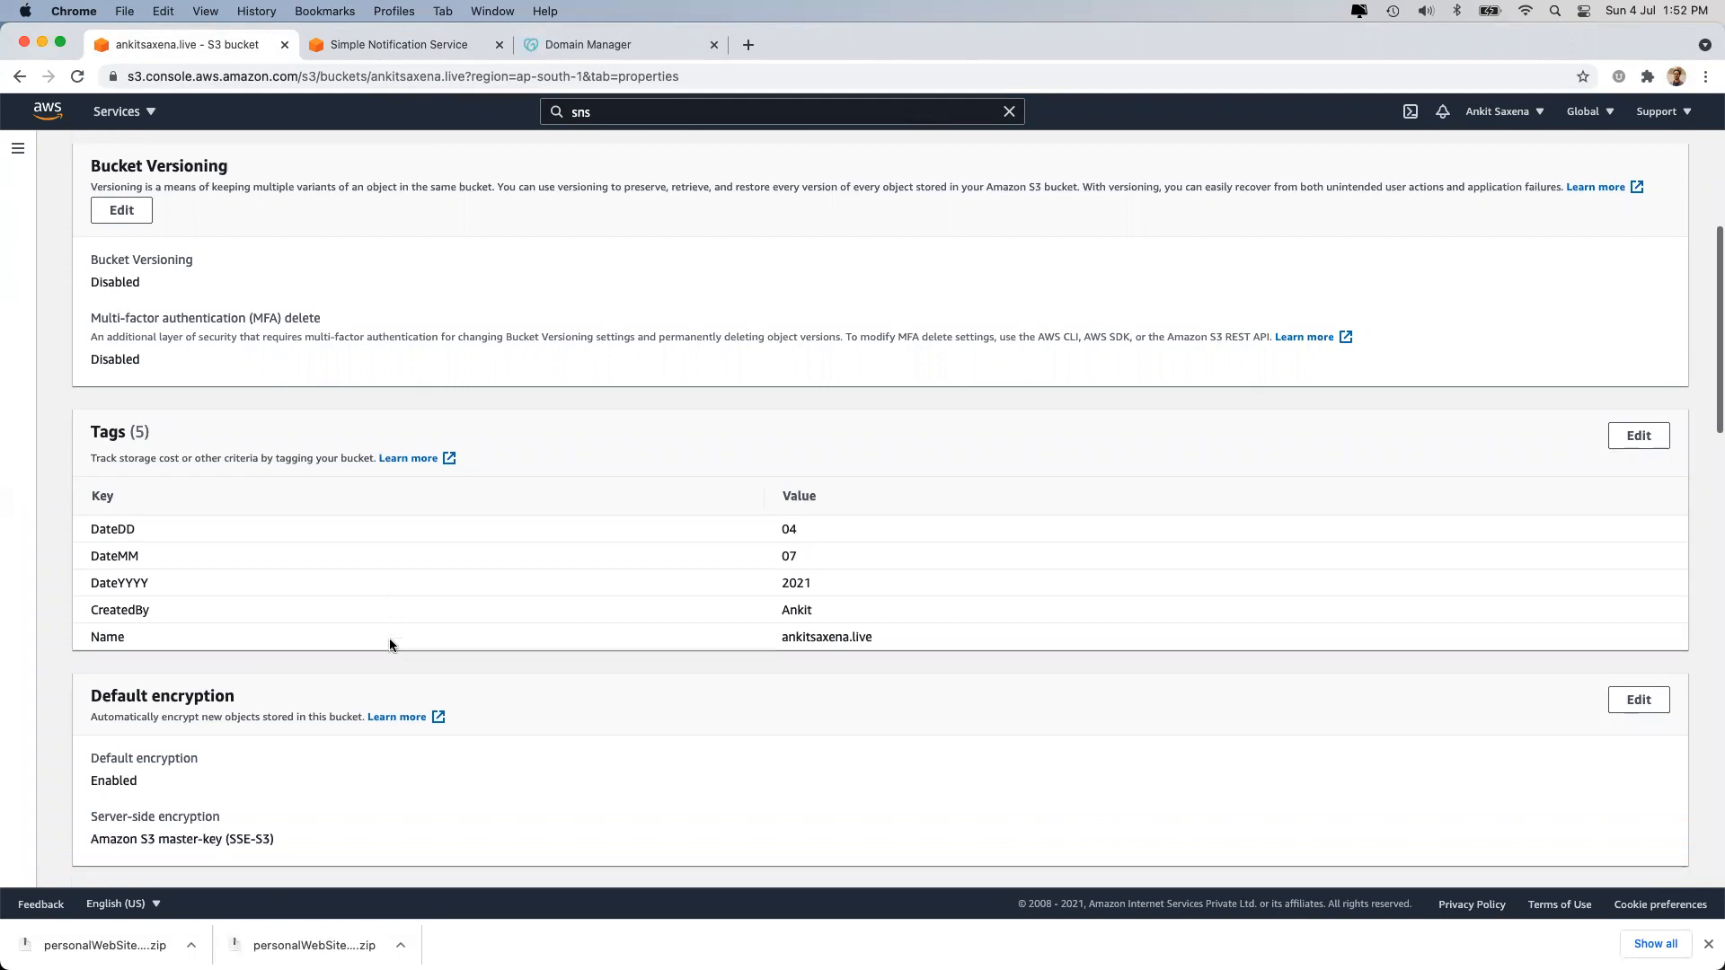
{"action": "scroll", "coordinate": [390, 644], "scroll_direction": "down", "scroll_amount": 10}
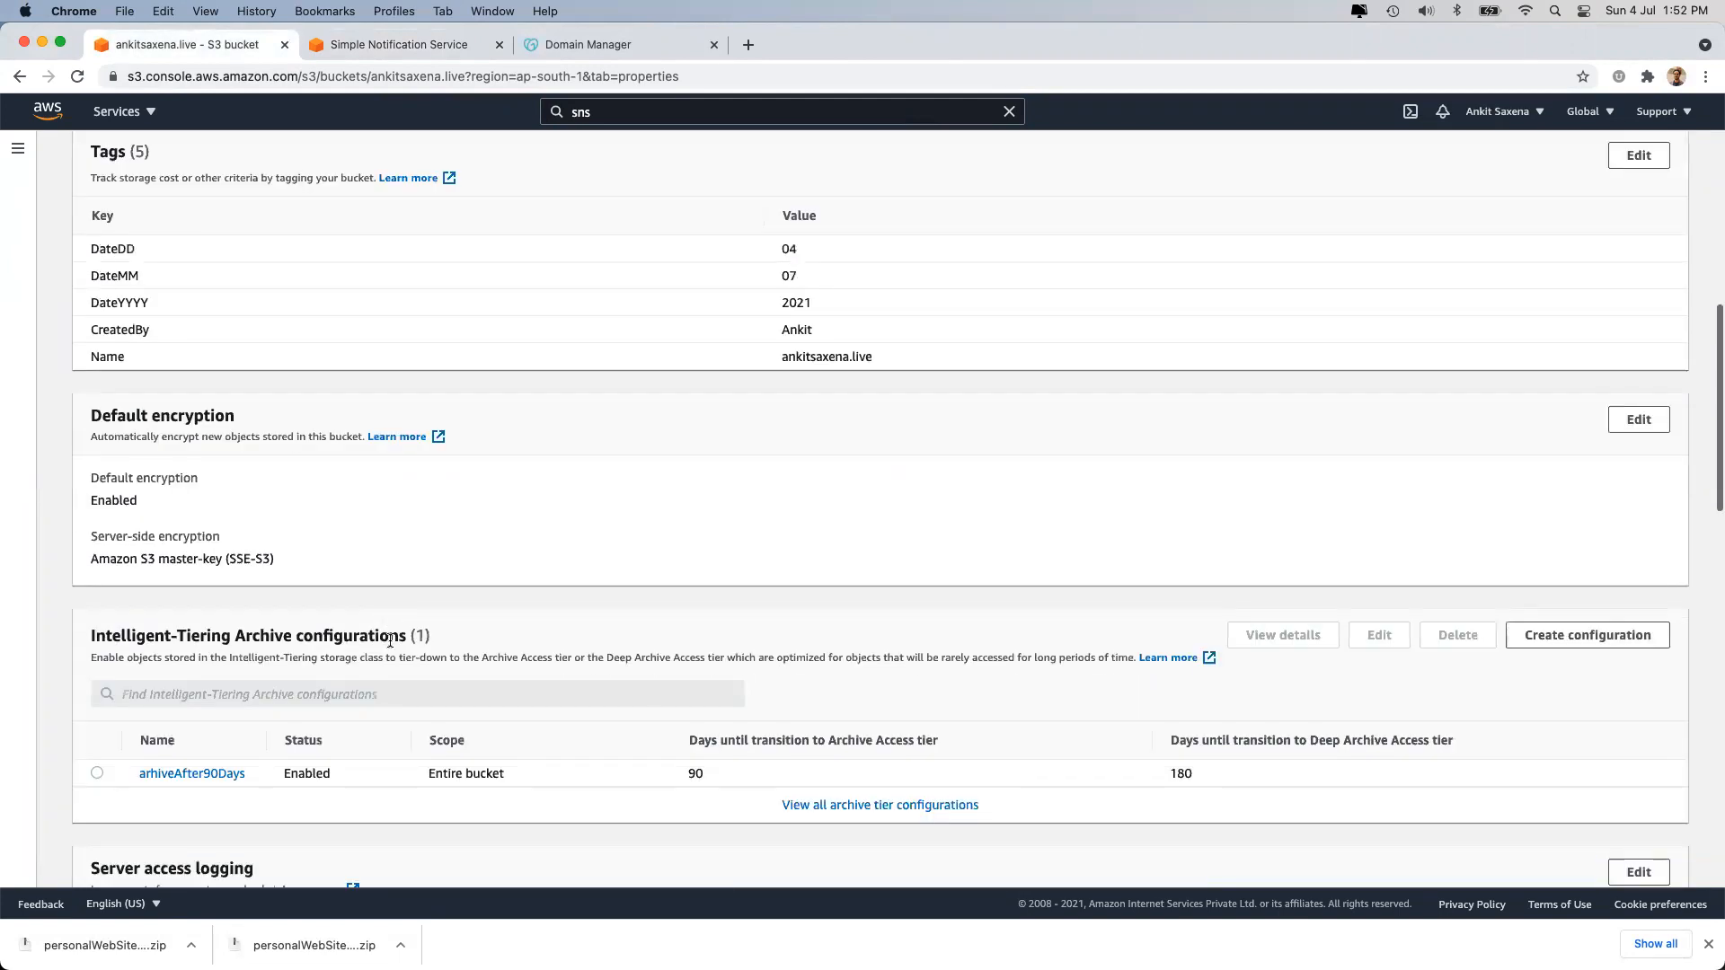
{"action": "scroll", "coordinate": [390, 640], "scroll_direction": "down", "scroll_amount": 18}
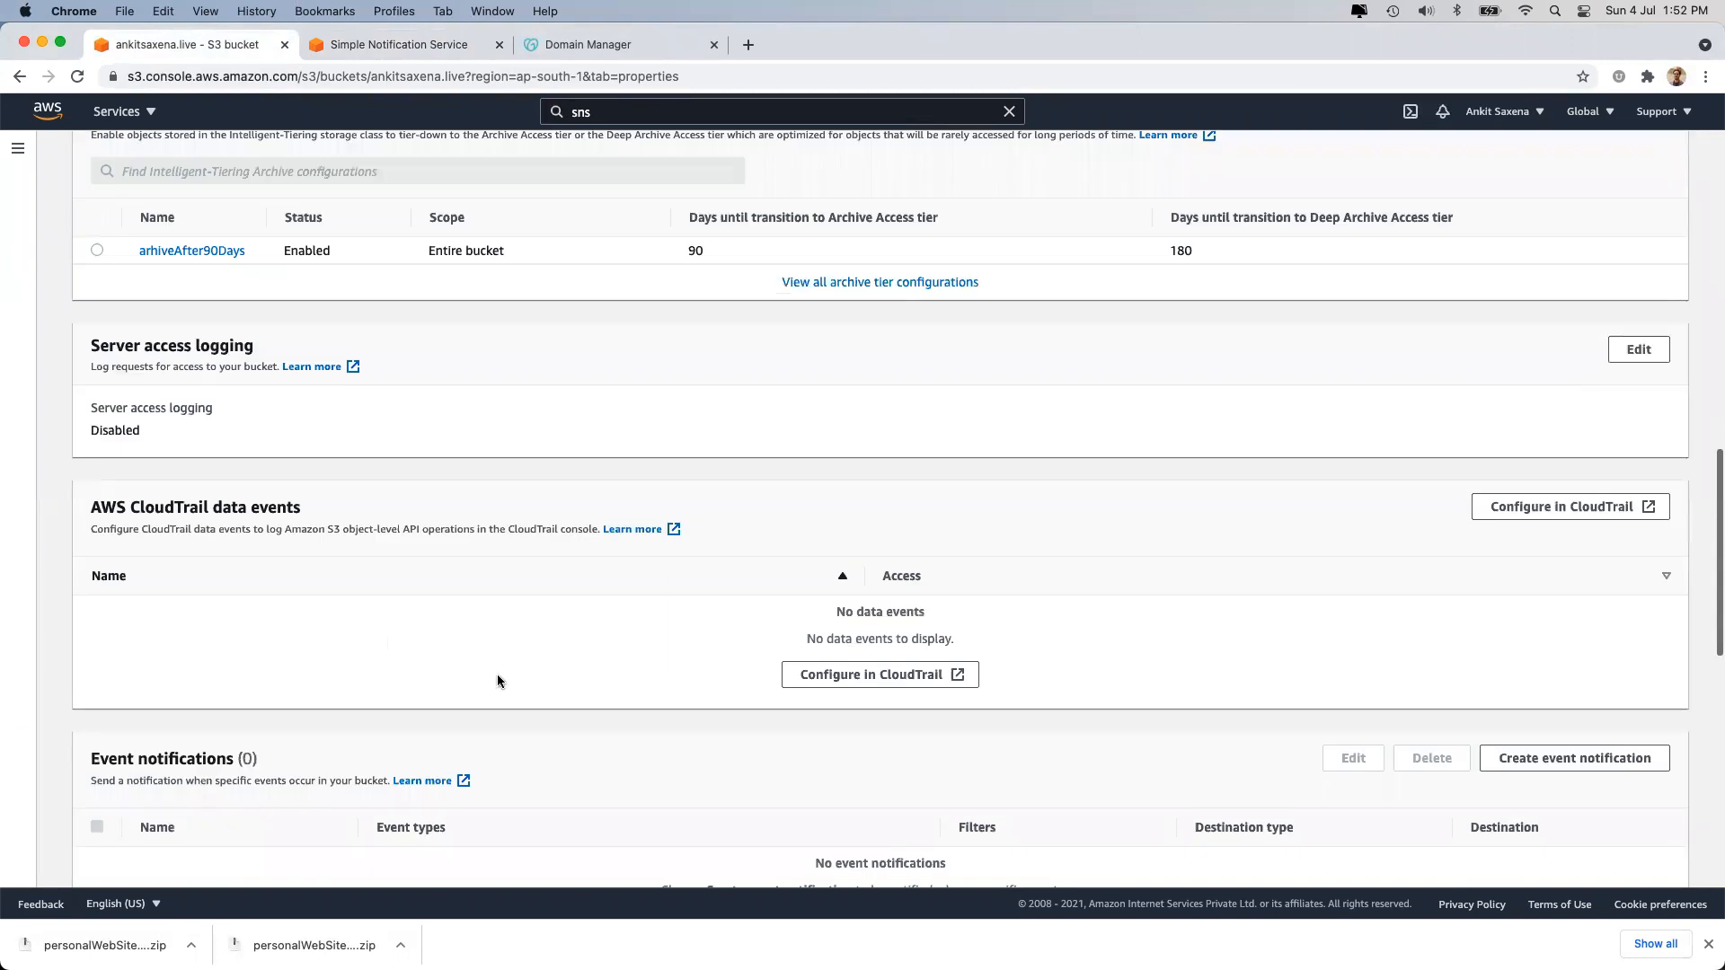
{"action": "scroll", "coordinate": [497, 681], "scroll_direction": "down", "scroll_amount": 10}
{"action": "left_click", "coordinate": [895, 648]}
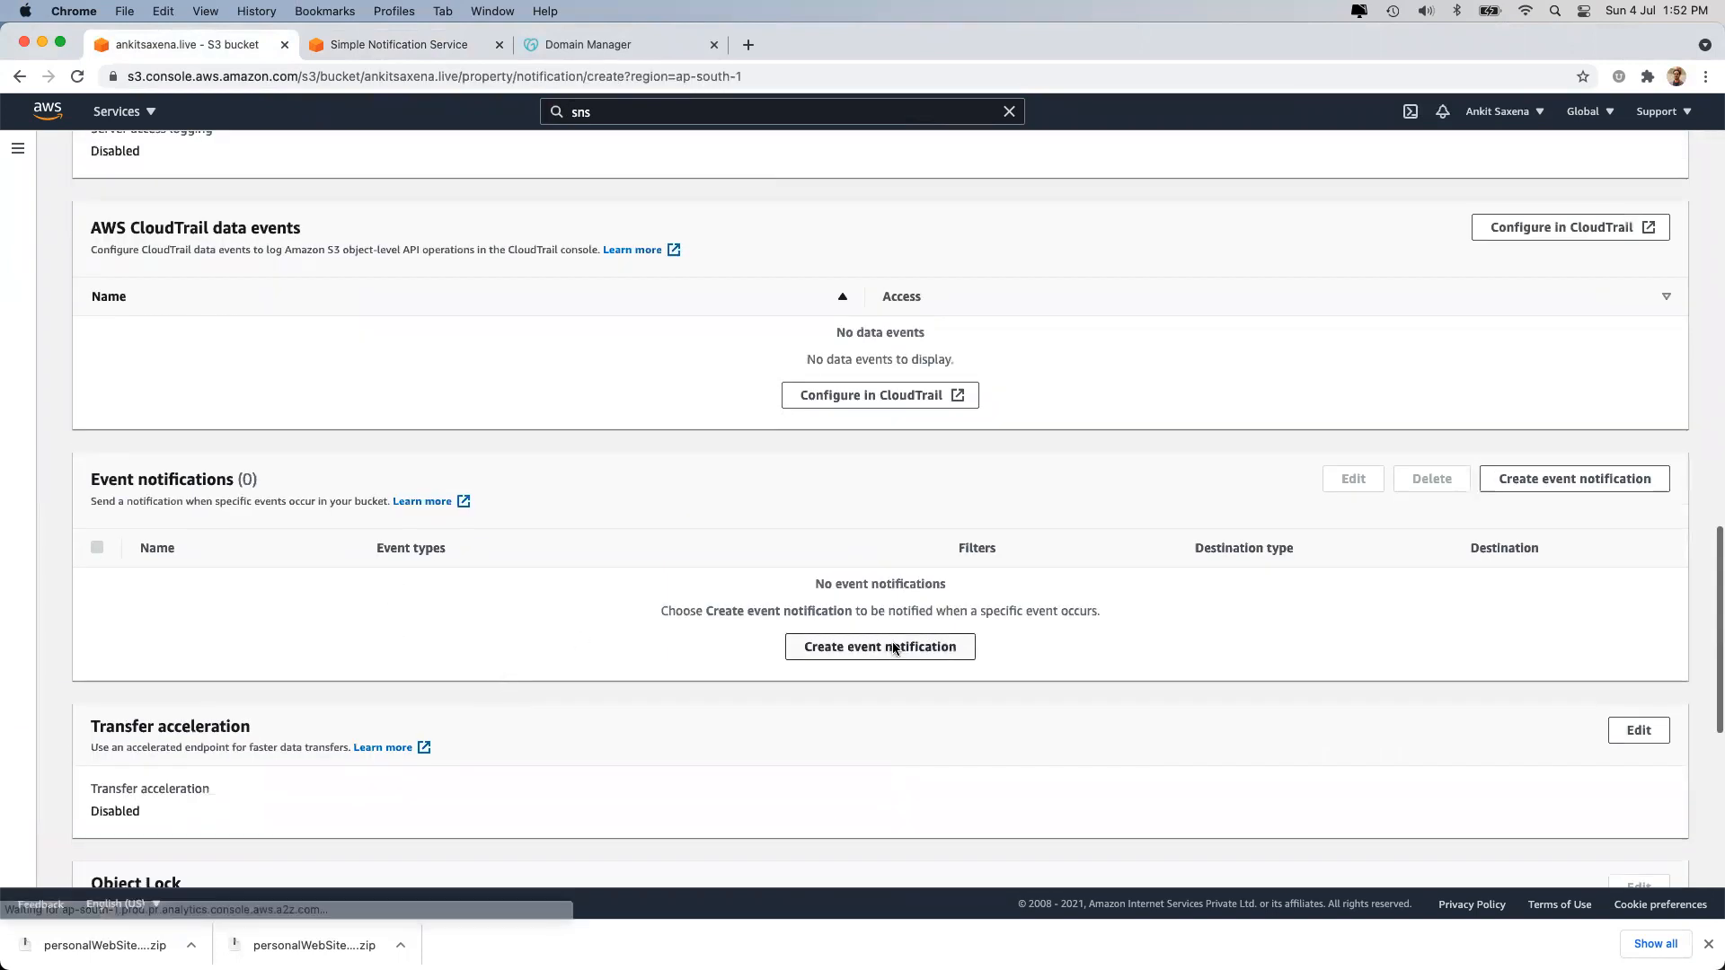
{"action": "left_click", "coordinate": [187, 391]}
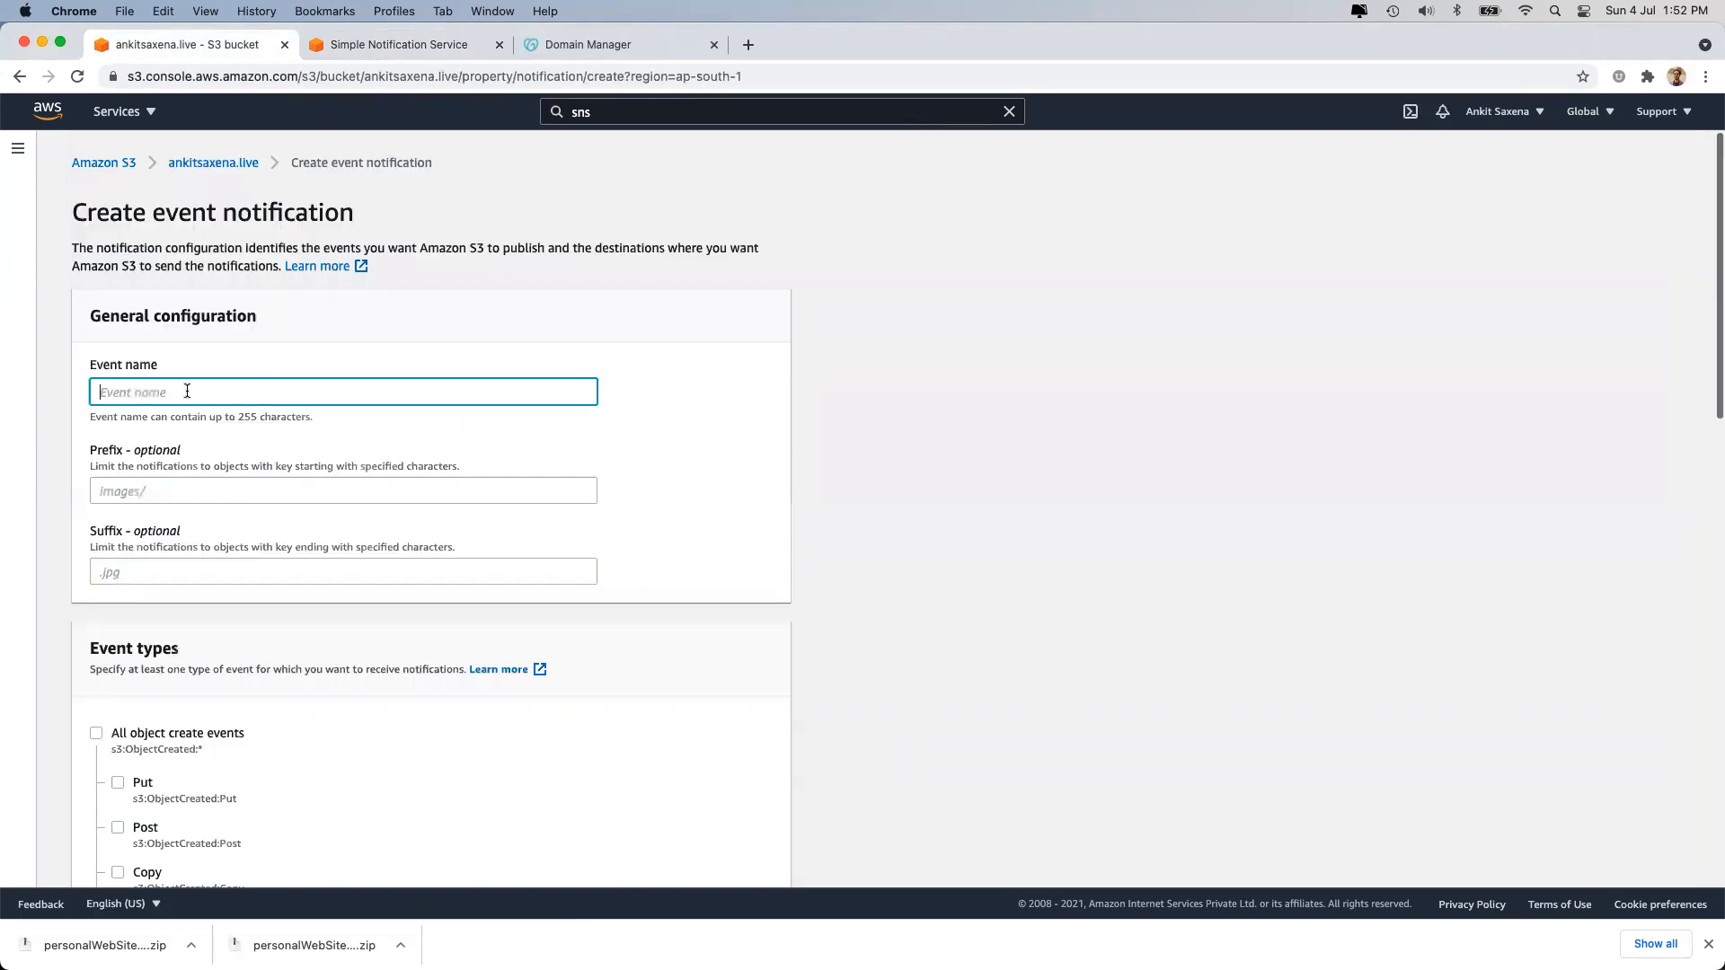
{"action": "type", "text": "all-event-for-bucket-"}
{"action": "left_click", "coordinate": [377, 76]}
{"action": "left_click_drag", "start_coordinate": [364, 77], "coordinate": [463, 79]}
{"action": "key", "text": "super+c"}
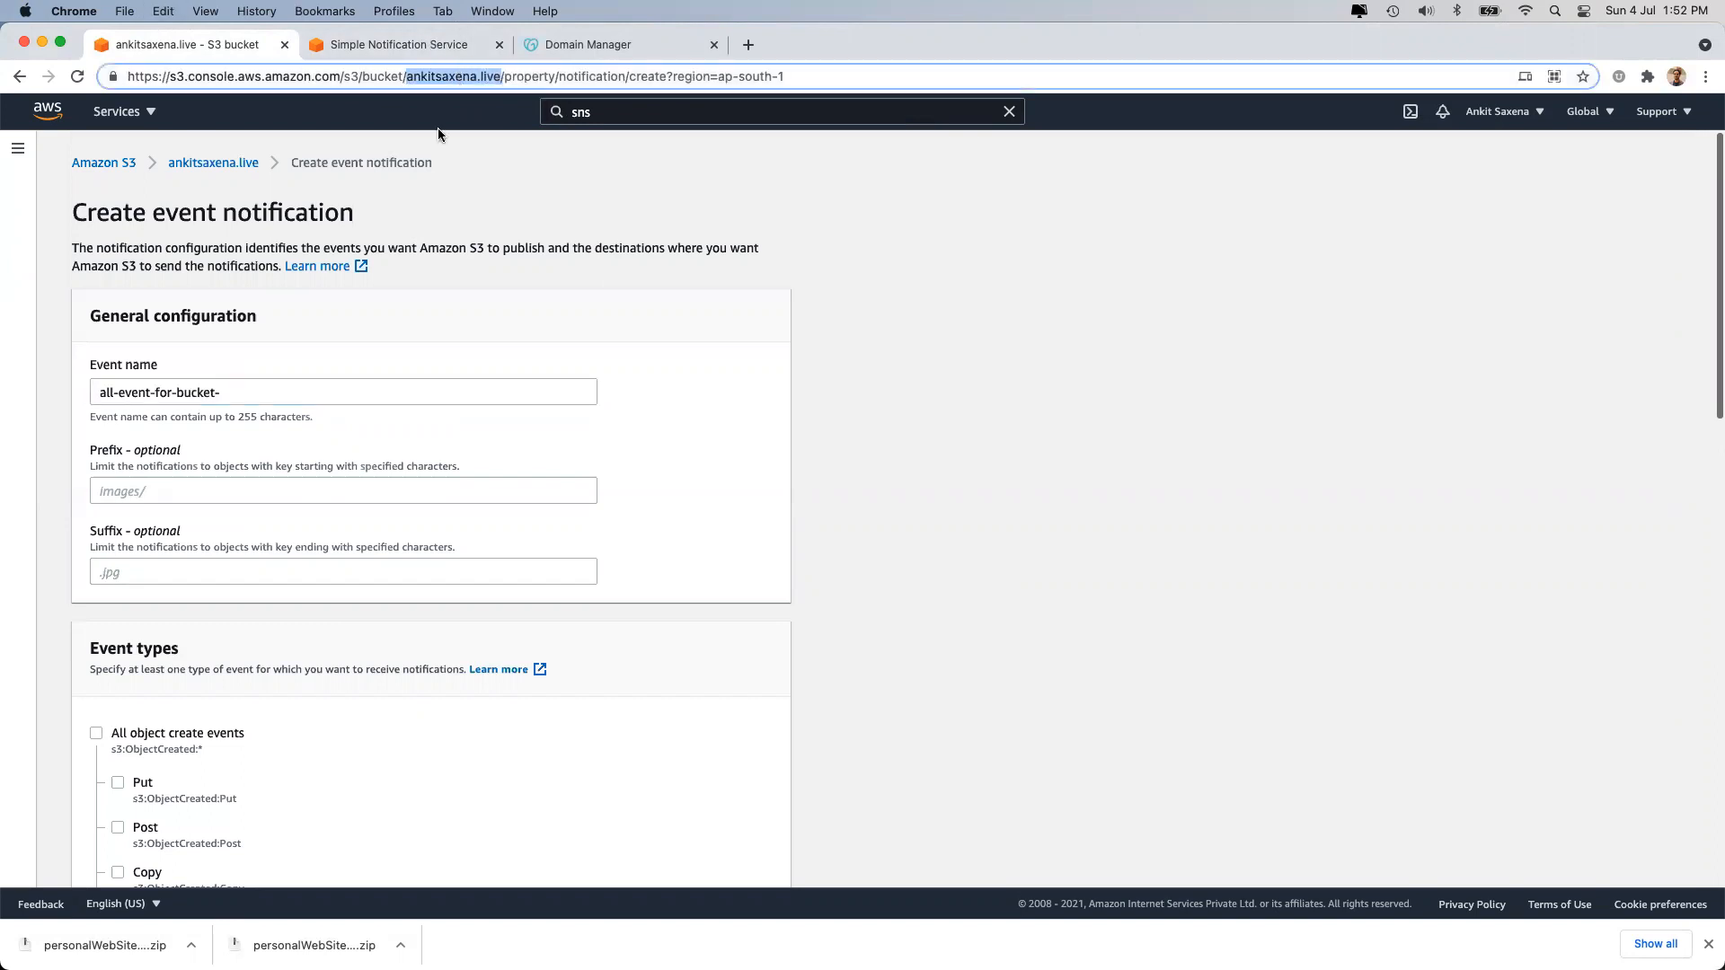
{"action": "left_click", "coordinate": [293, 384]}
{"action": "key", "text": "super+v"}
{"action": "key", "text": "super+z"}
{"action": "left_click", "coordinate": [308, 387]}
{"action": "key", "text": "super+v"}
{"action": "left_click", "coordinate": [706, 497]}
Tick all event types: object create, object delete, restore, and reduced redundancy object lost.
{"action": "scroll", "coordinate": [366, 516], "scroll_direction": "down", "scroll_amount": 5}
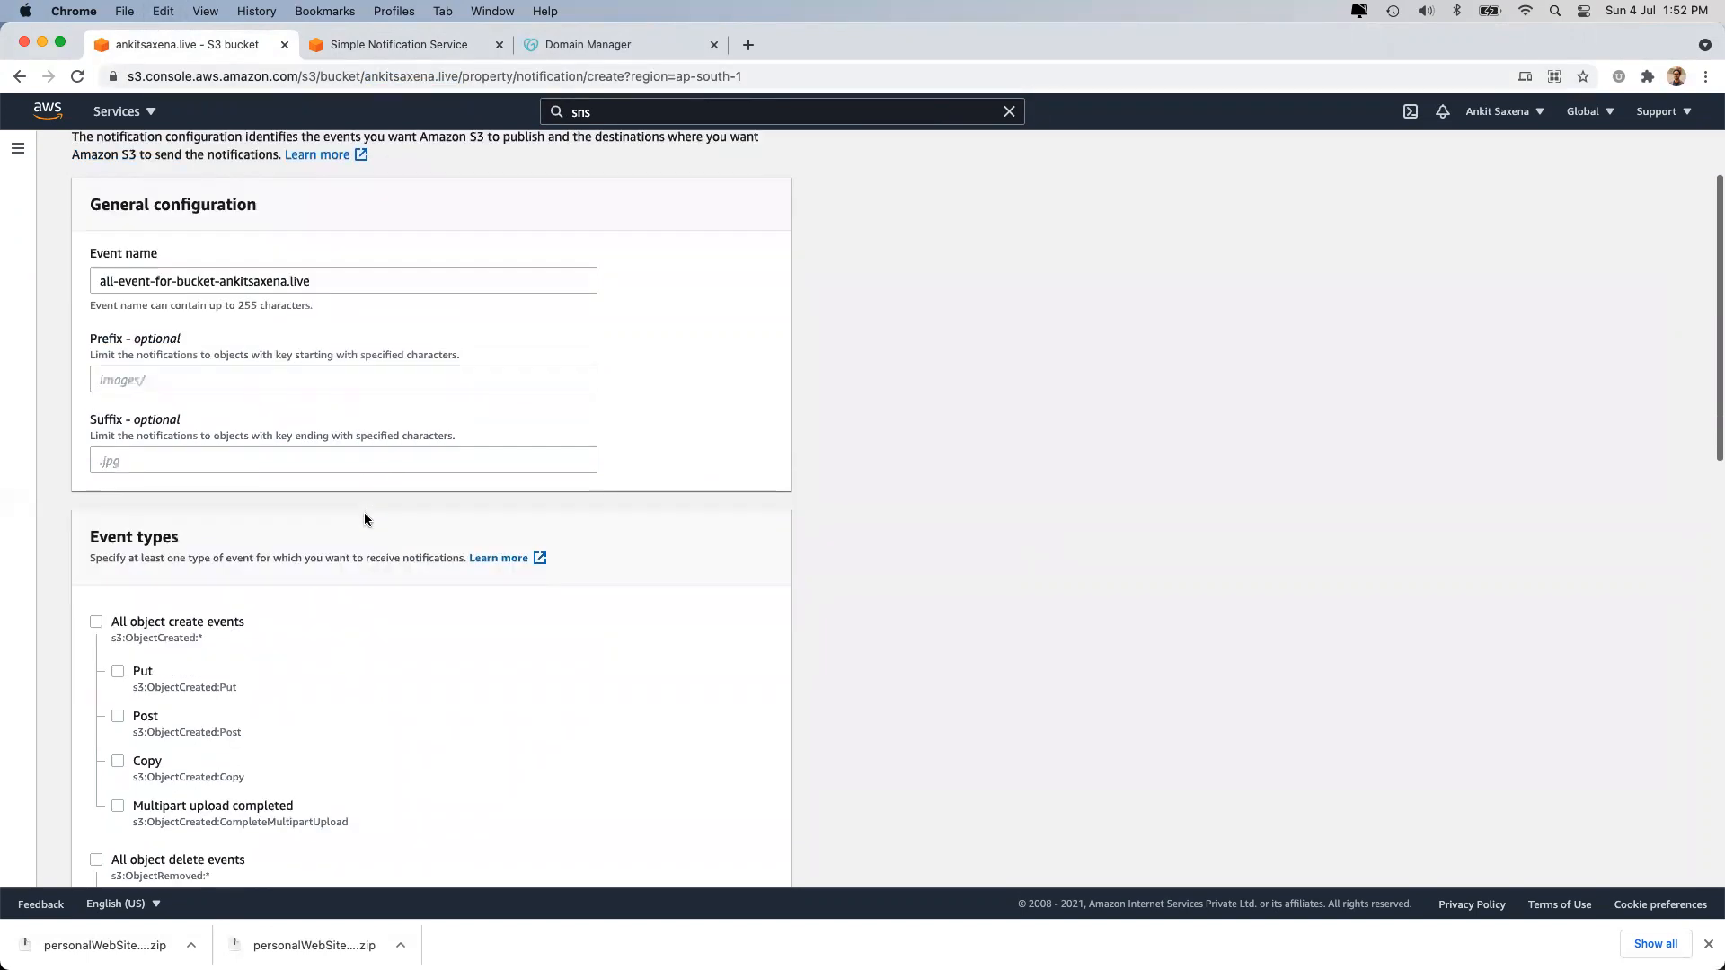
{"action": "left_click", "coordinate": [127, 428]}
{"action": "scroll", "coordinate": [158, 467], "scroll_direction": "down", "scroll_amount": 2}
{"action": "left_click", "coordinate": [155, 518]}
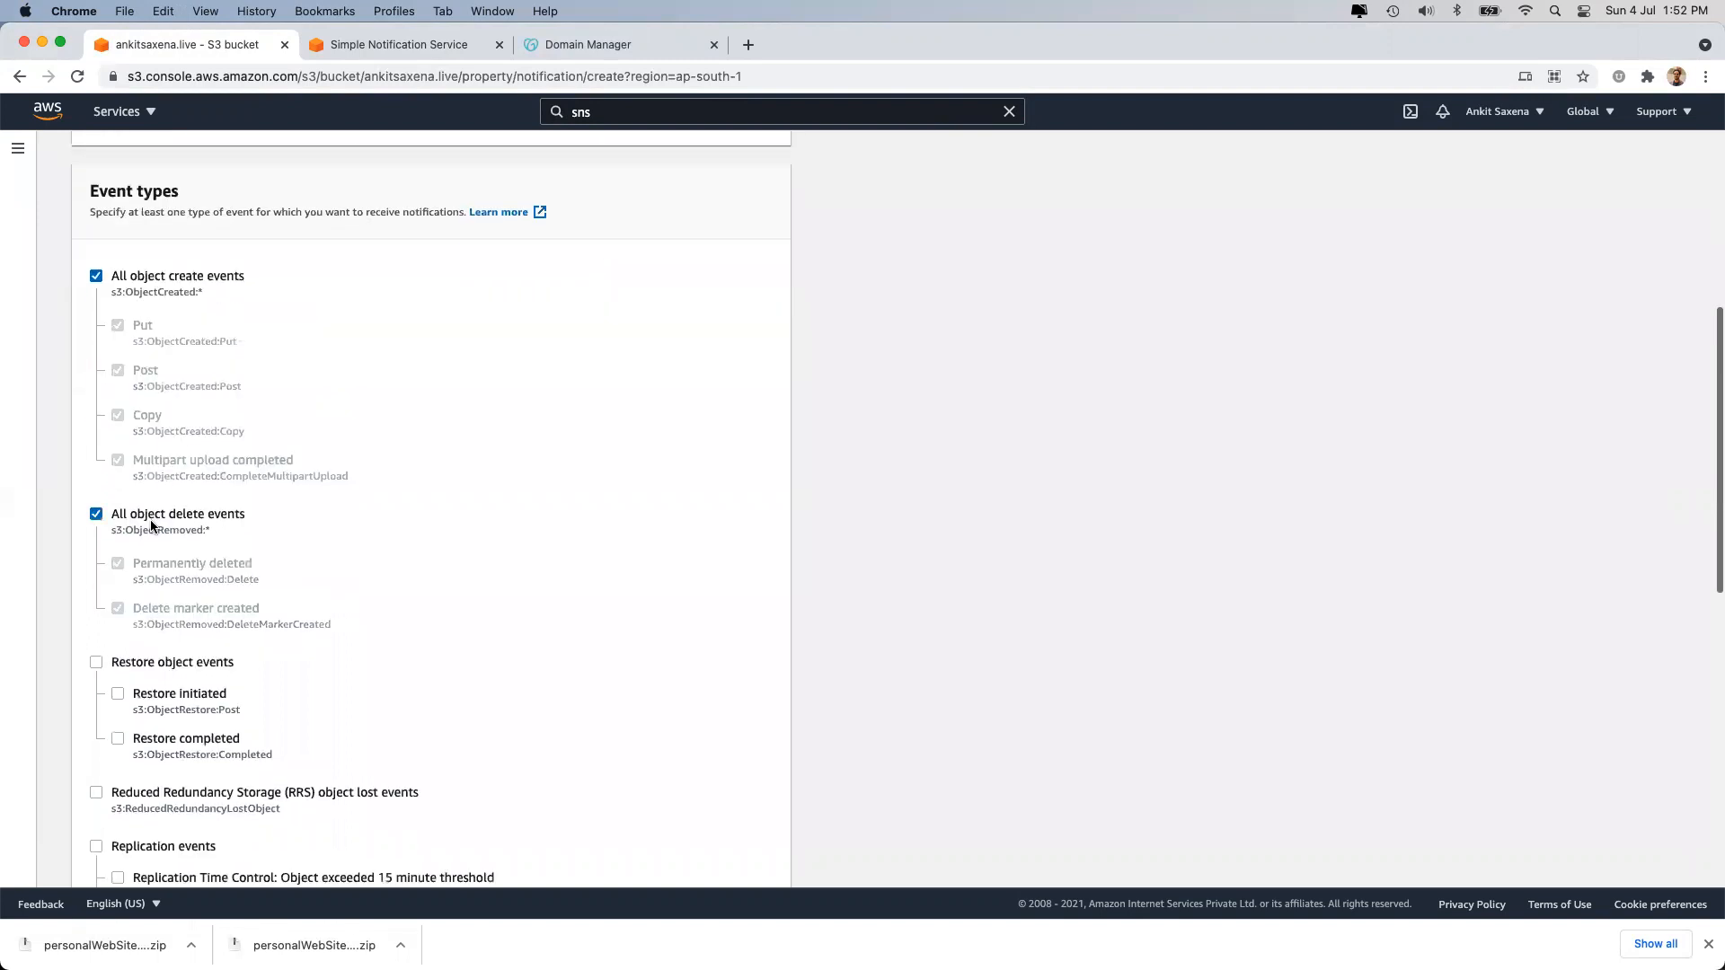
{"action": "left_click", "coordinate": [171, 663]}
{"action": "scroll", "coordinate": [189, 647], "scroll_direction": "down", "scroll_amount": 3}
{"action": "left_click", "coordinate": [207, 630]}
{"action": "scroll", "coordinate": [190, 602], "scroll_direction": "down", "scroll_amount": 3}
{"action": "scroll", "coordinate": [202, 591], "scroll_direction": "up", "scroll_amount": 10}
{"action": "scroll", "coordinate": [202, 597], "scroll_direction": "down", "scroll_amount": 5}
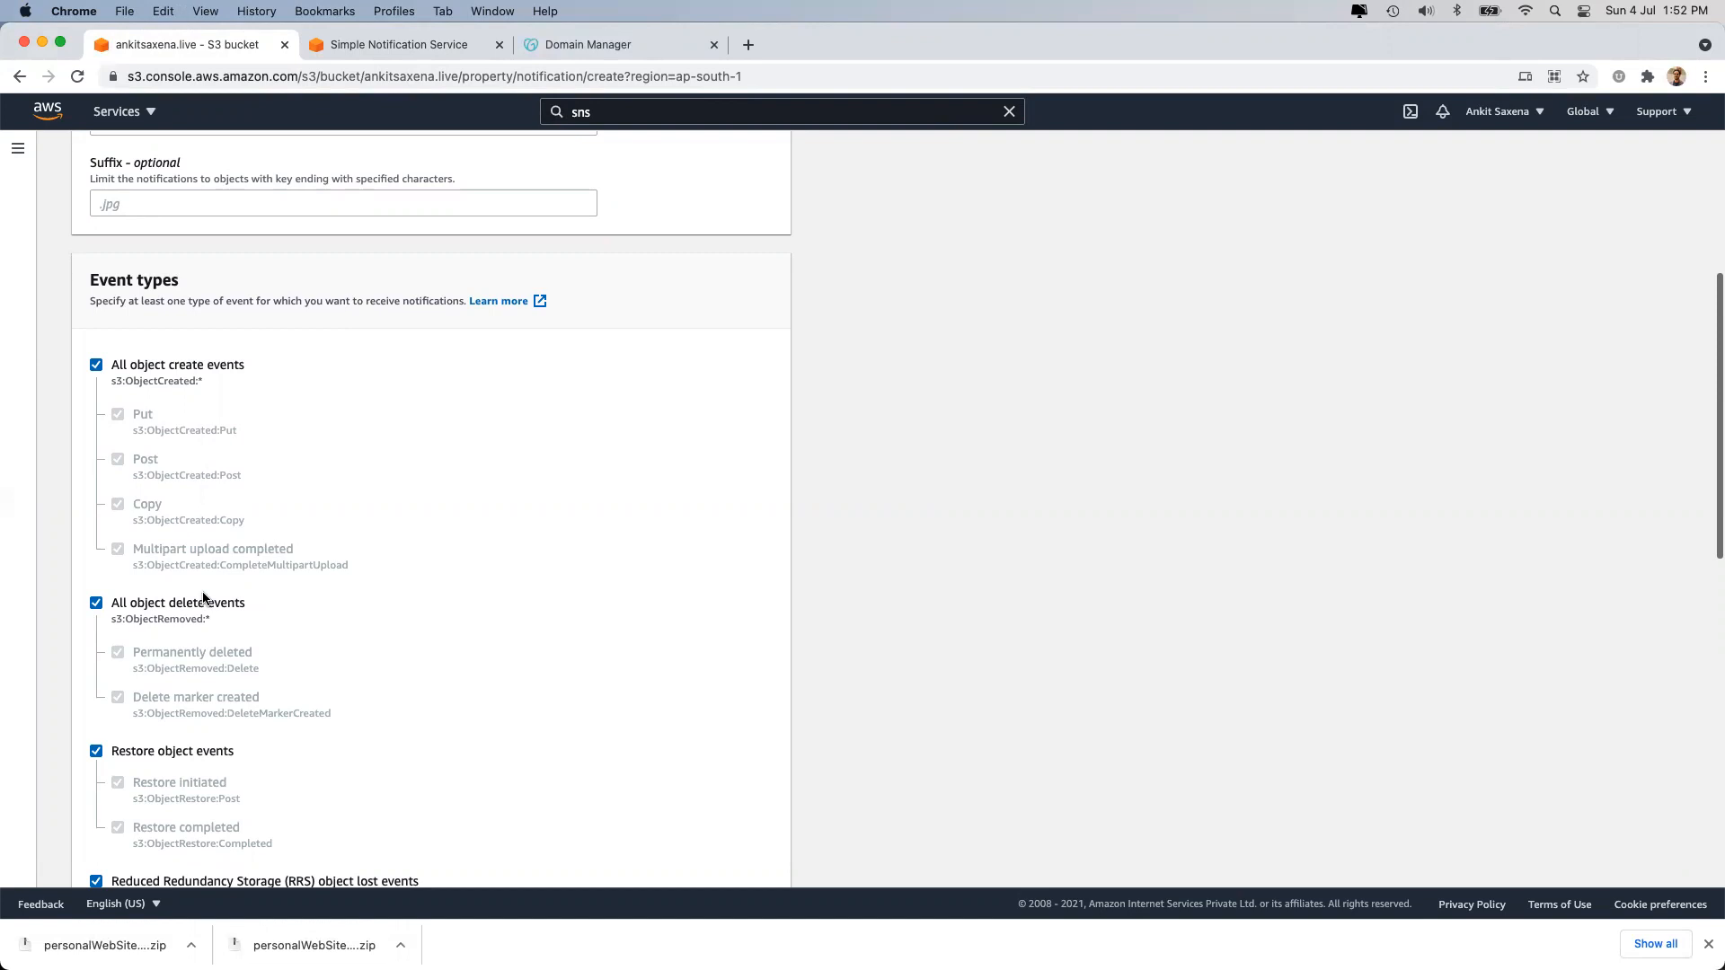
{"action": "scroll", "coordinate": [239, 492], "scroll_direction": "down", "scroll_amount": 7}
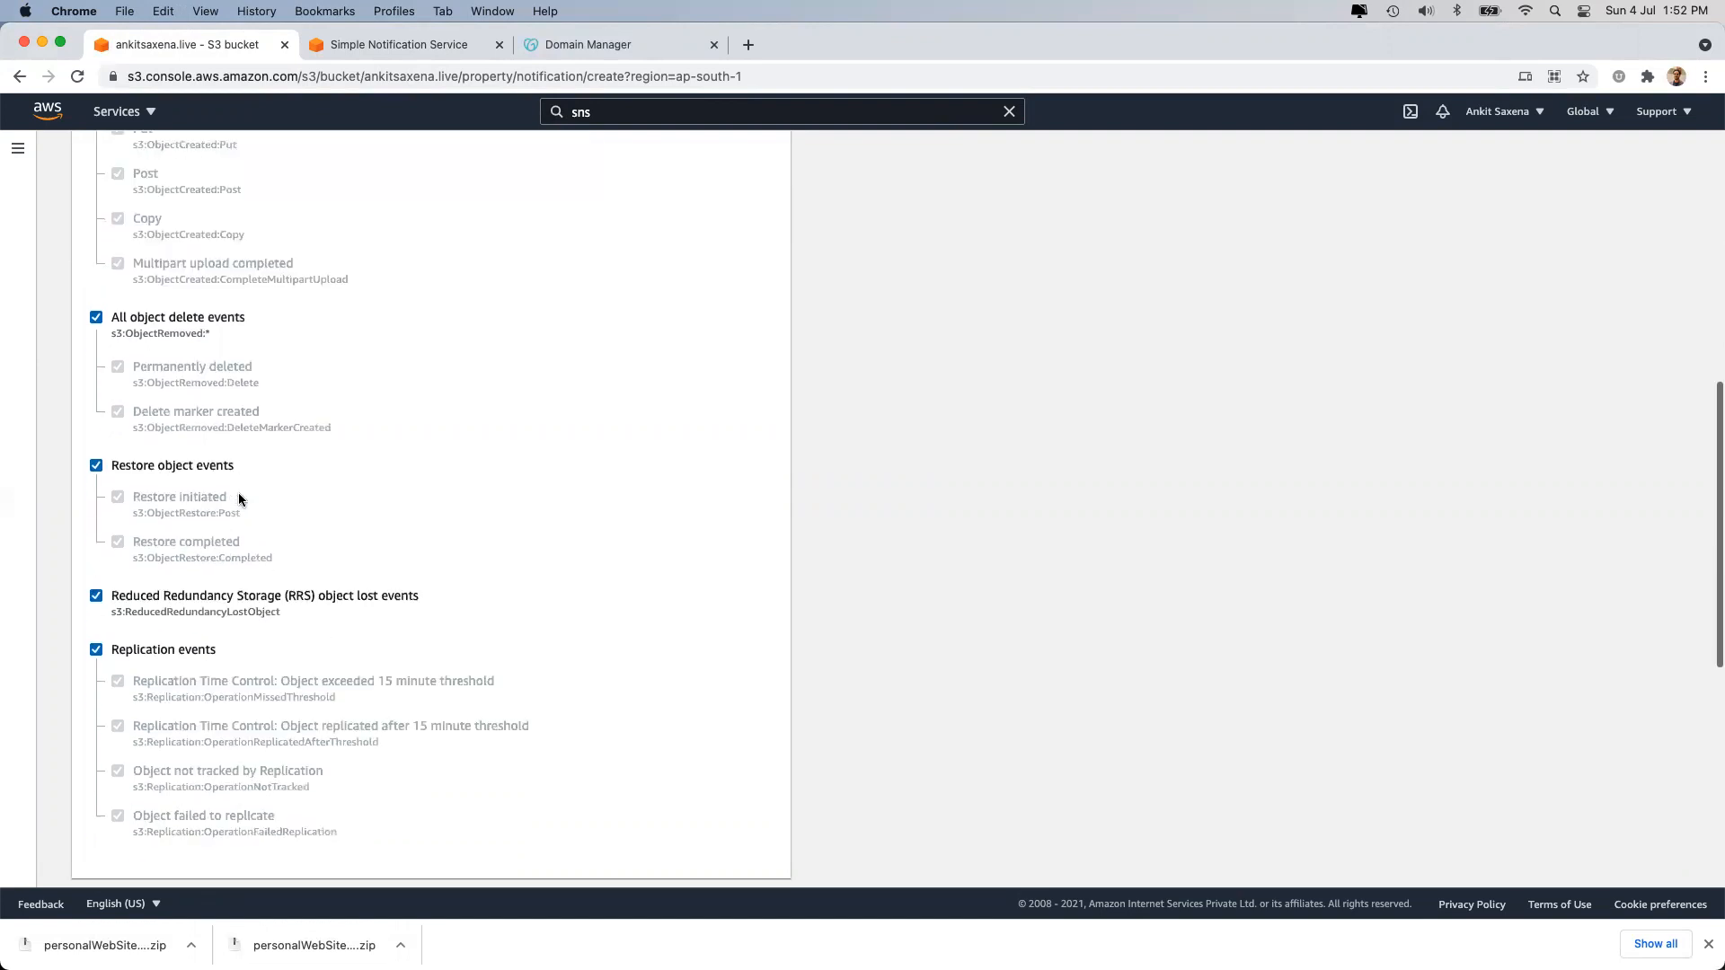
{"action": "scroll", "coordinate": [197, 418], "scroll_direction": "down", "scroll_amount": 5}
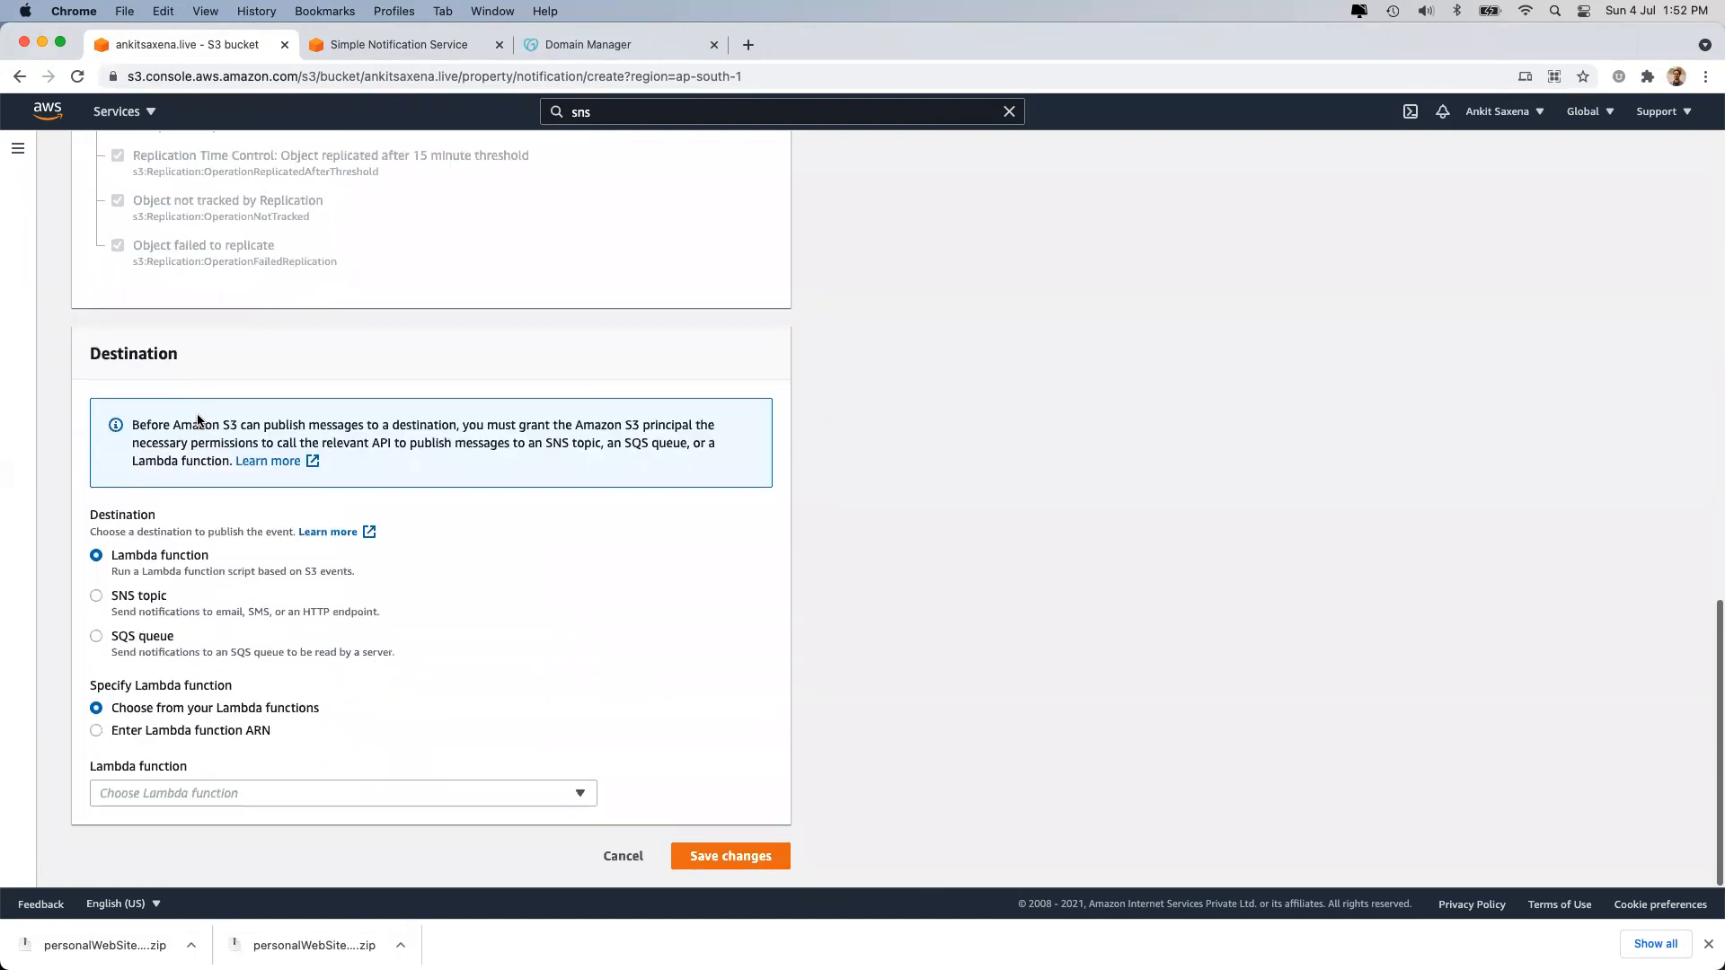
Target SNS topic notification-home-mumbai and save, which fails with an Unknown Error.
{"action": "left_click", "coordinate": [120, 597]}
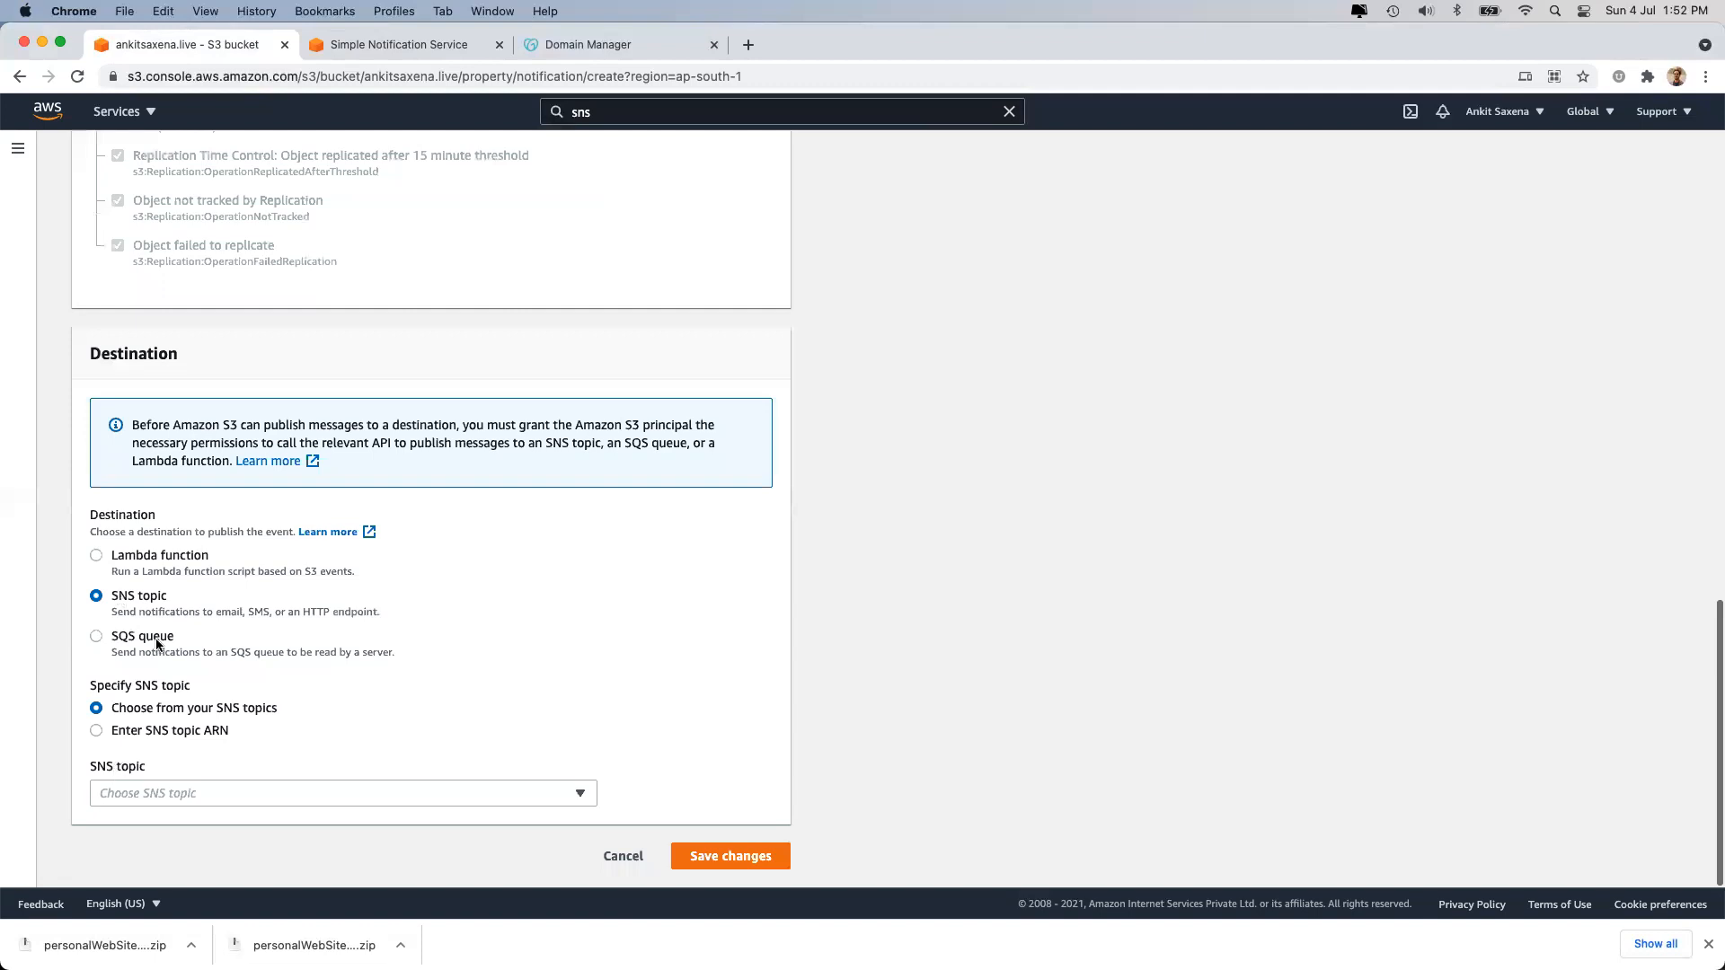
{"action": "left_click", "coordinate": [184, 791]}
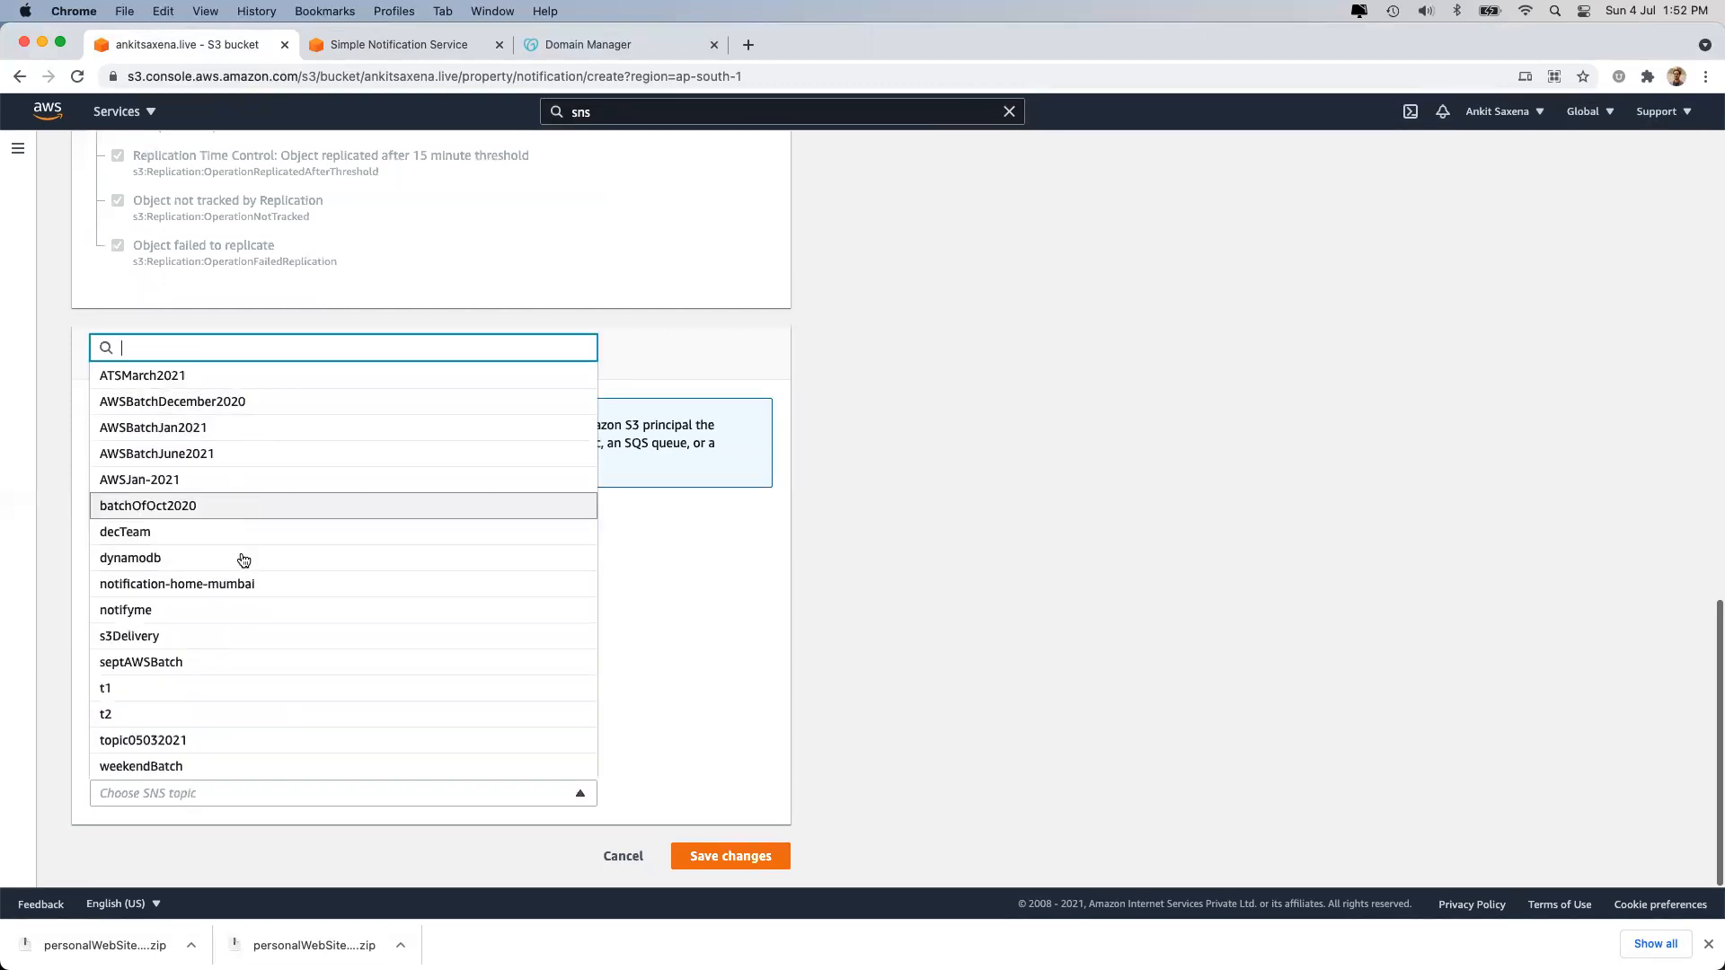
{"action": "left_click", "coordinate": [241, 586]}
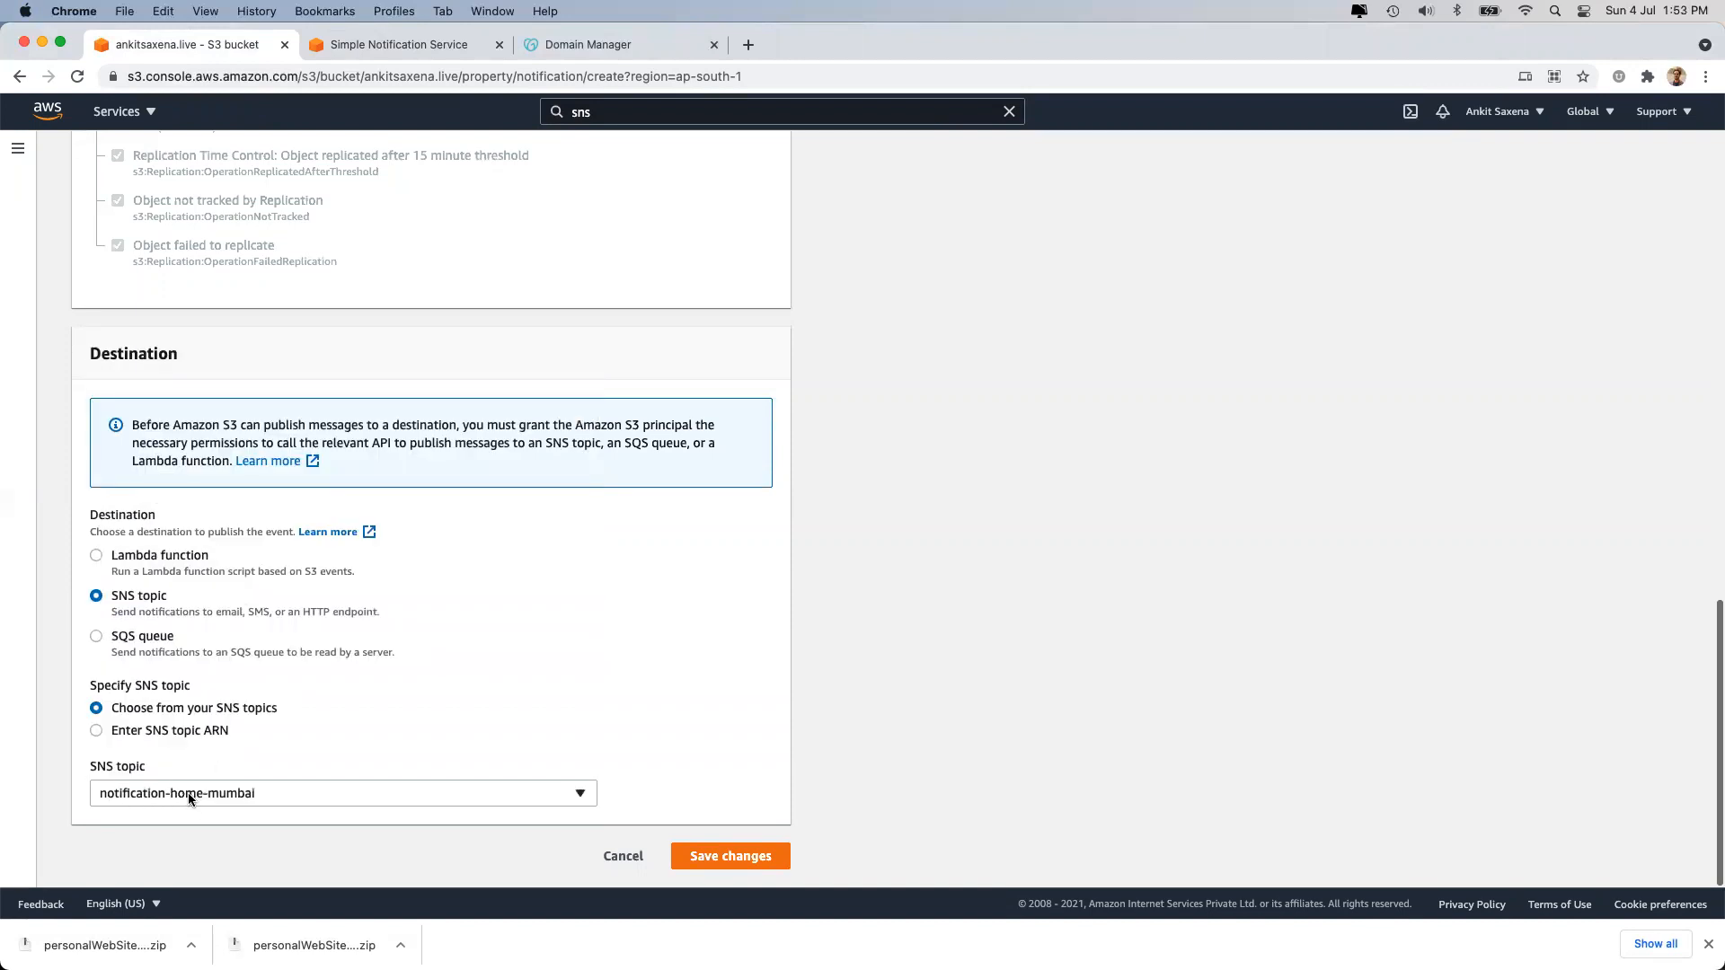
{"action": "left_click", "coordinate": [722, 858]}
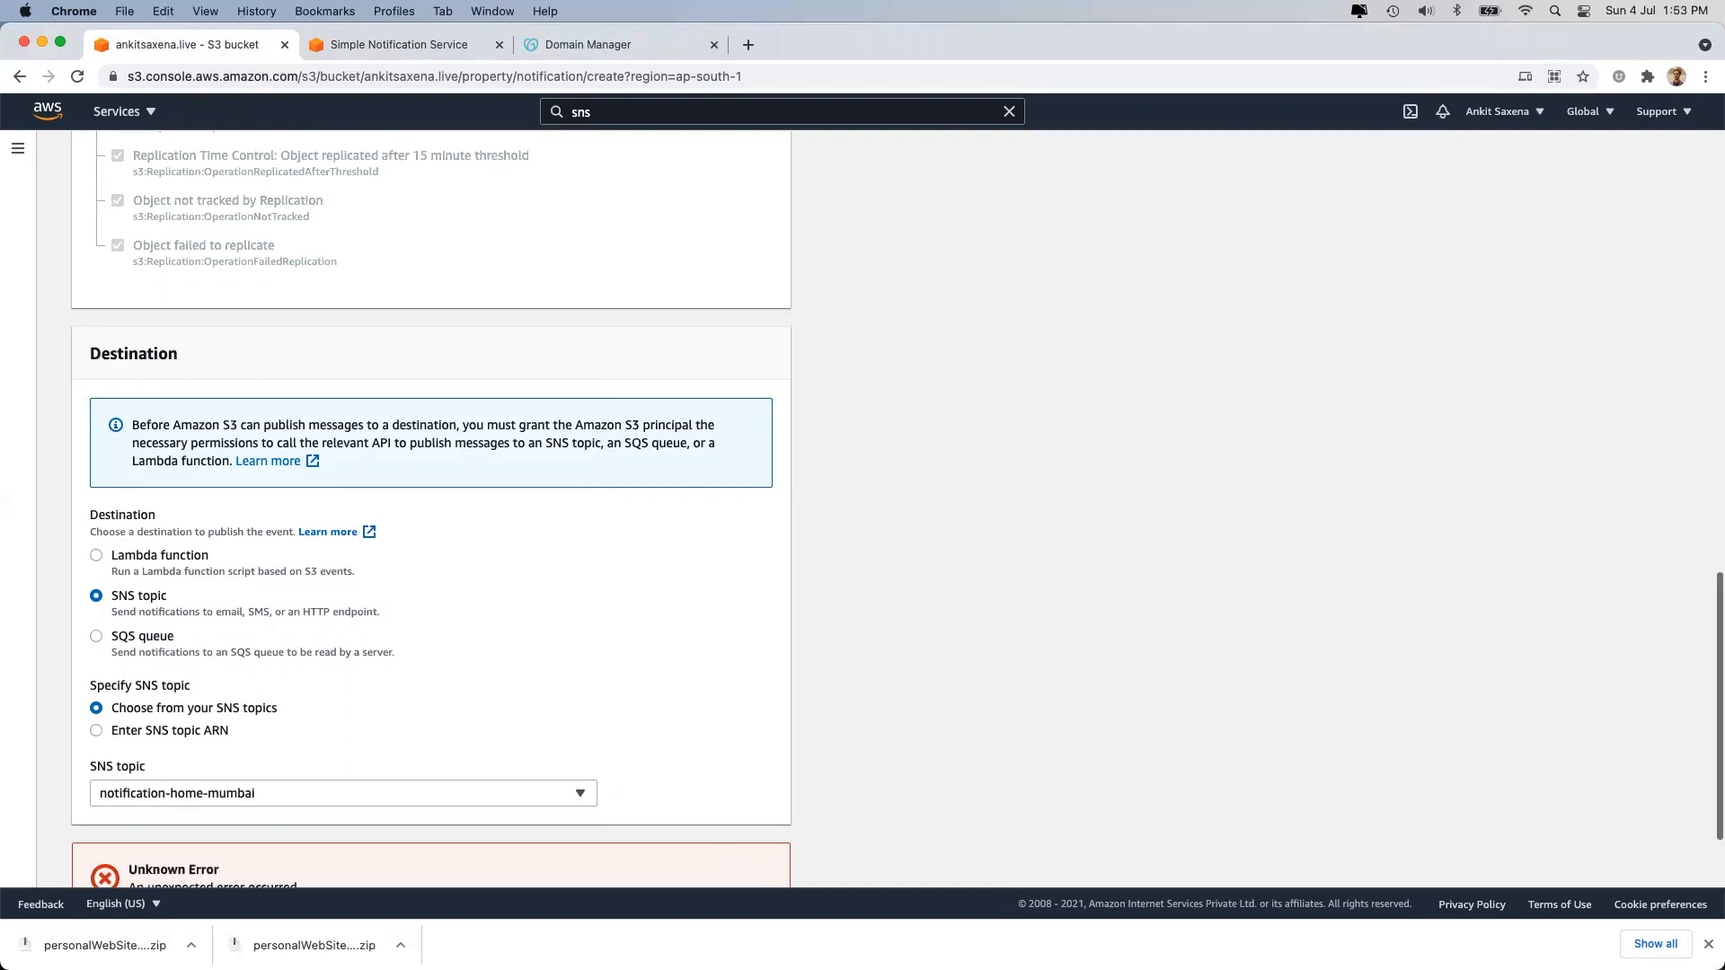
{"action": "scroll", "coordinate": [722, 618], "scroll_direction": "up", "scroll_amount": 15}
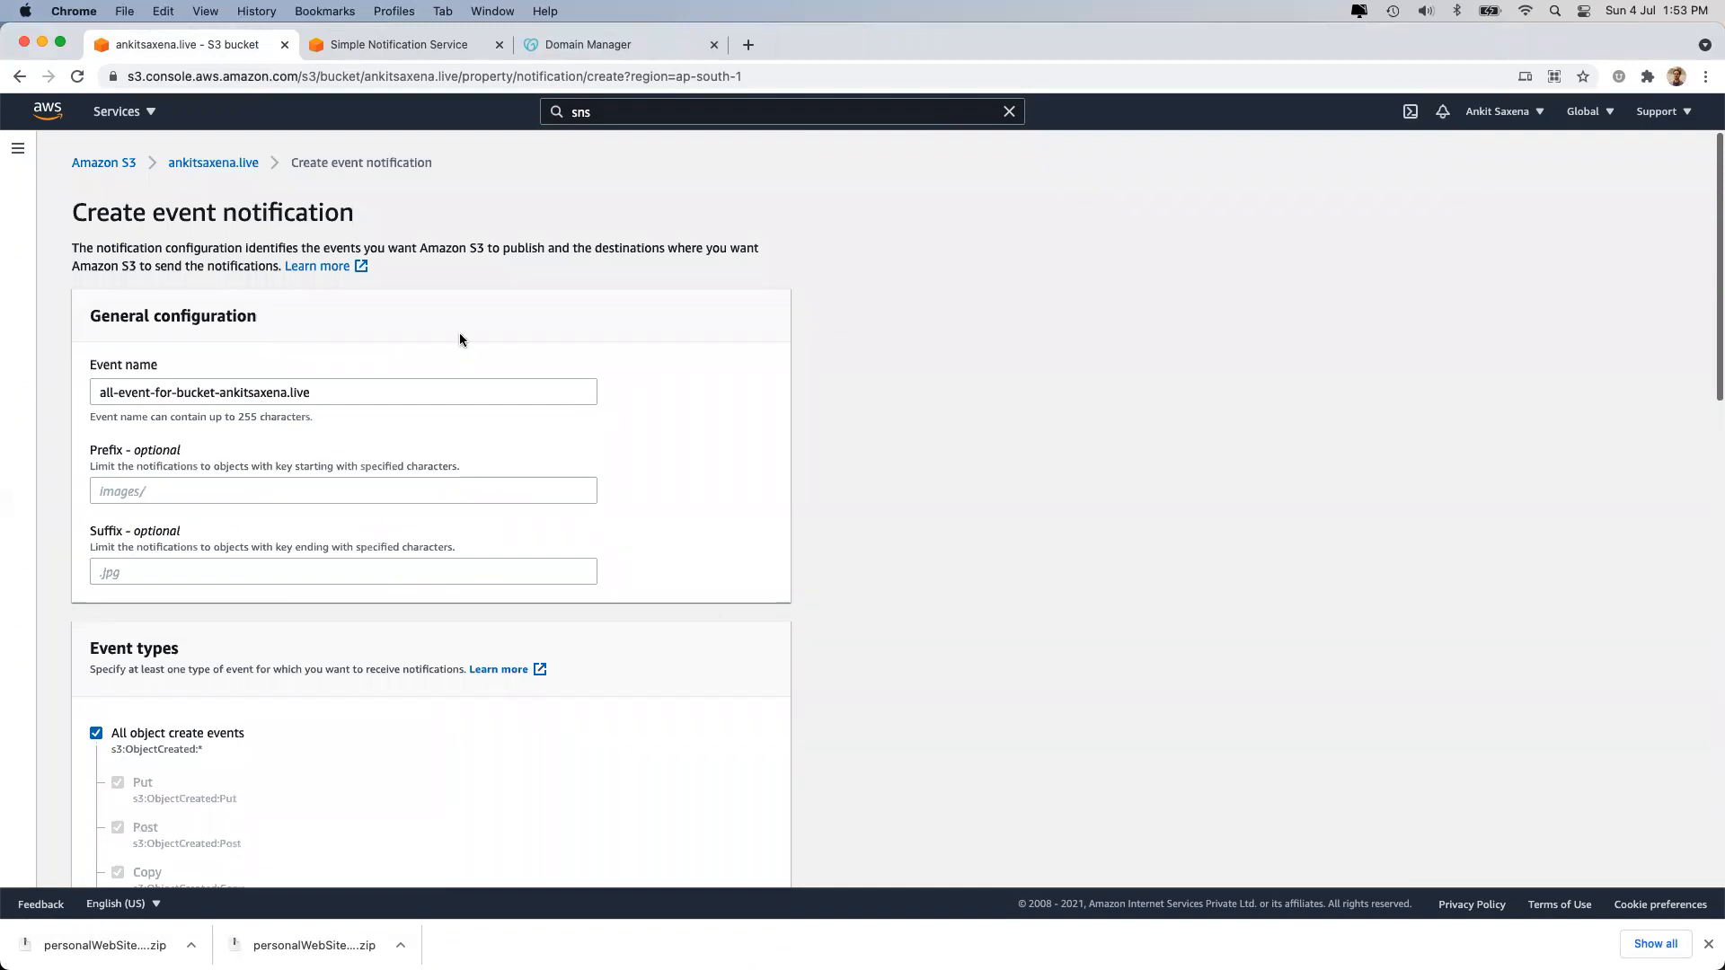
Return to the ankitsaxena.live Properties tab and find zero event notifications listed.
{"action": "left_click", "coordinate": [213, 163]}
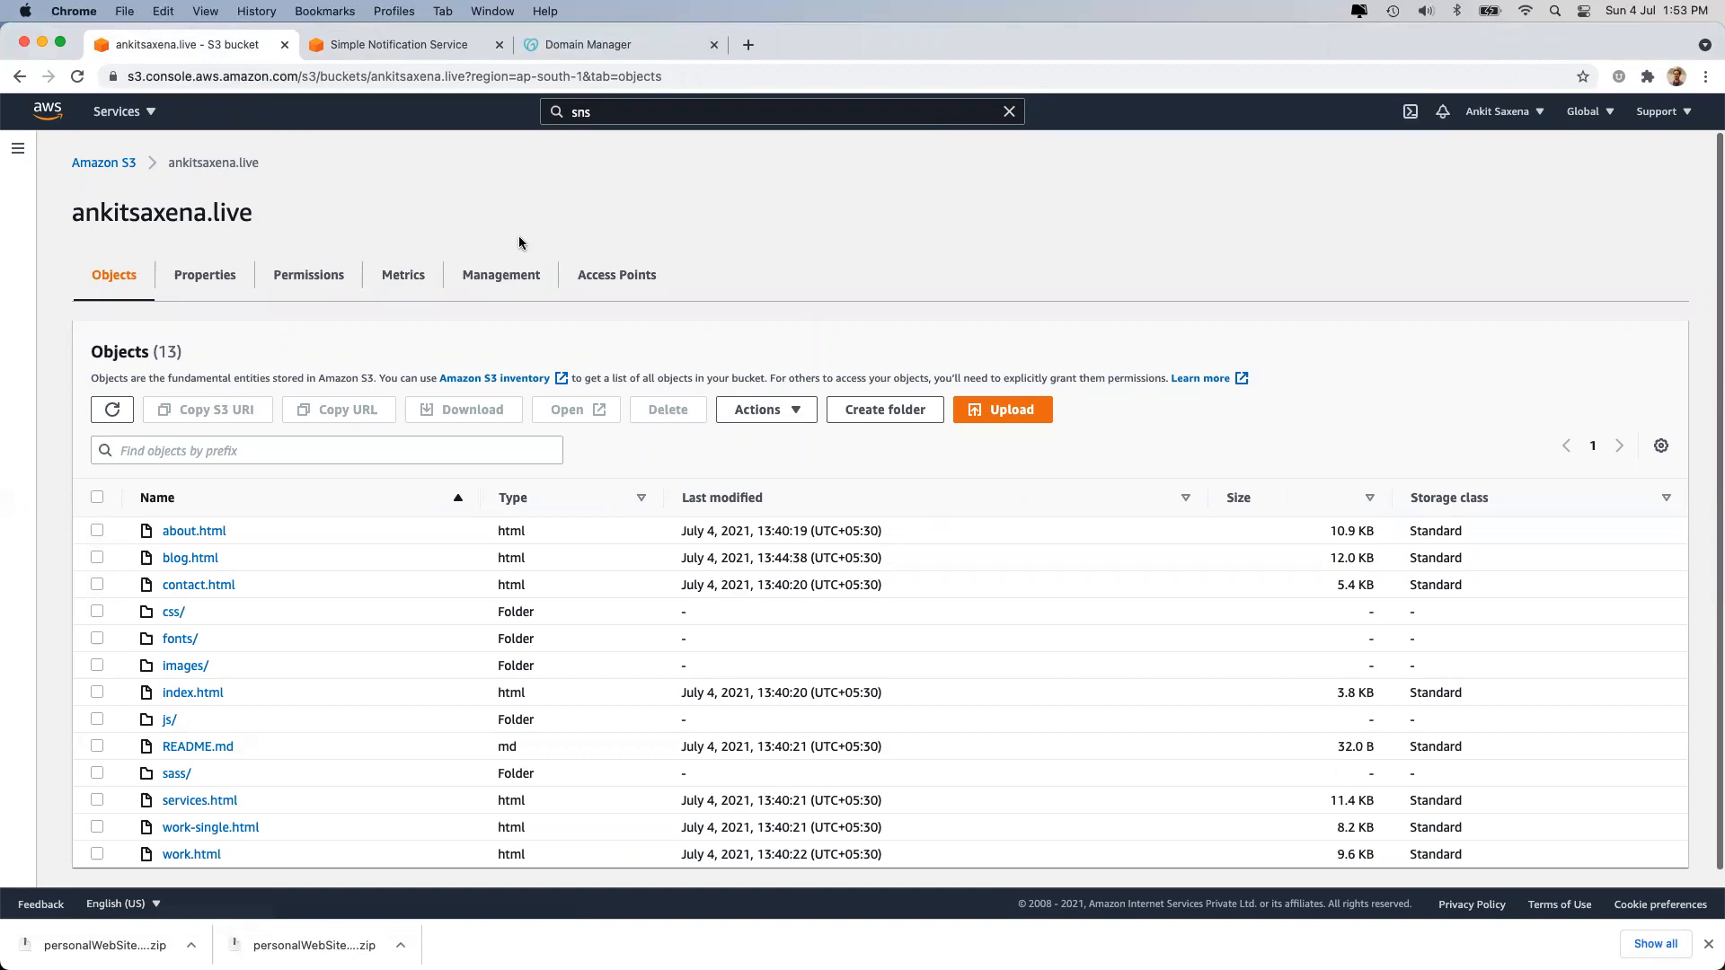
{"action": "left_click", "coordinate": [196, 276]}
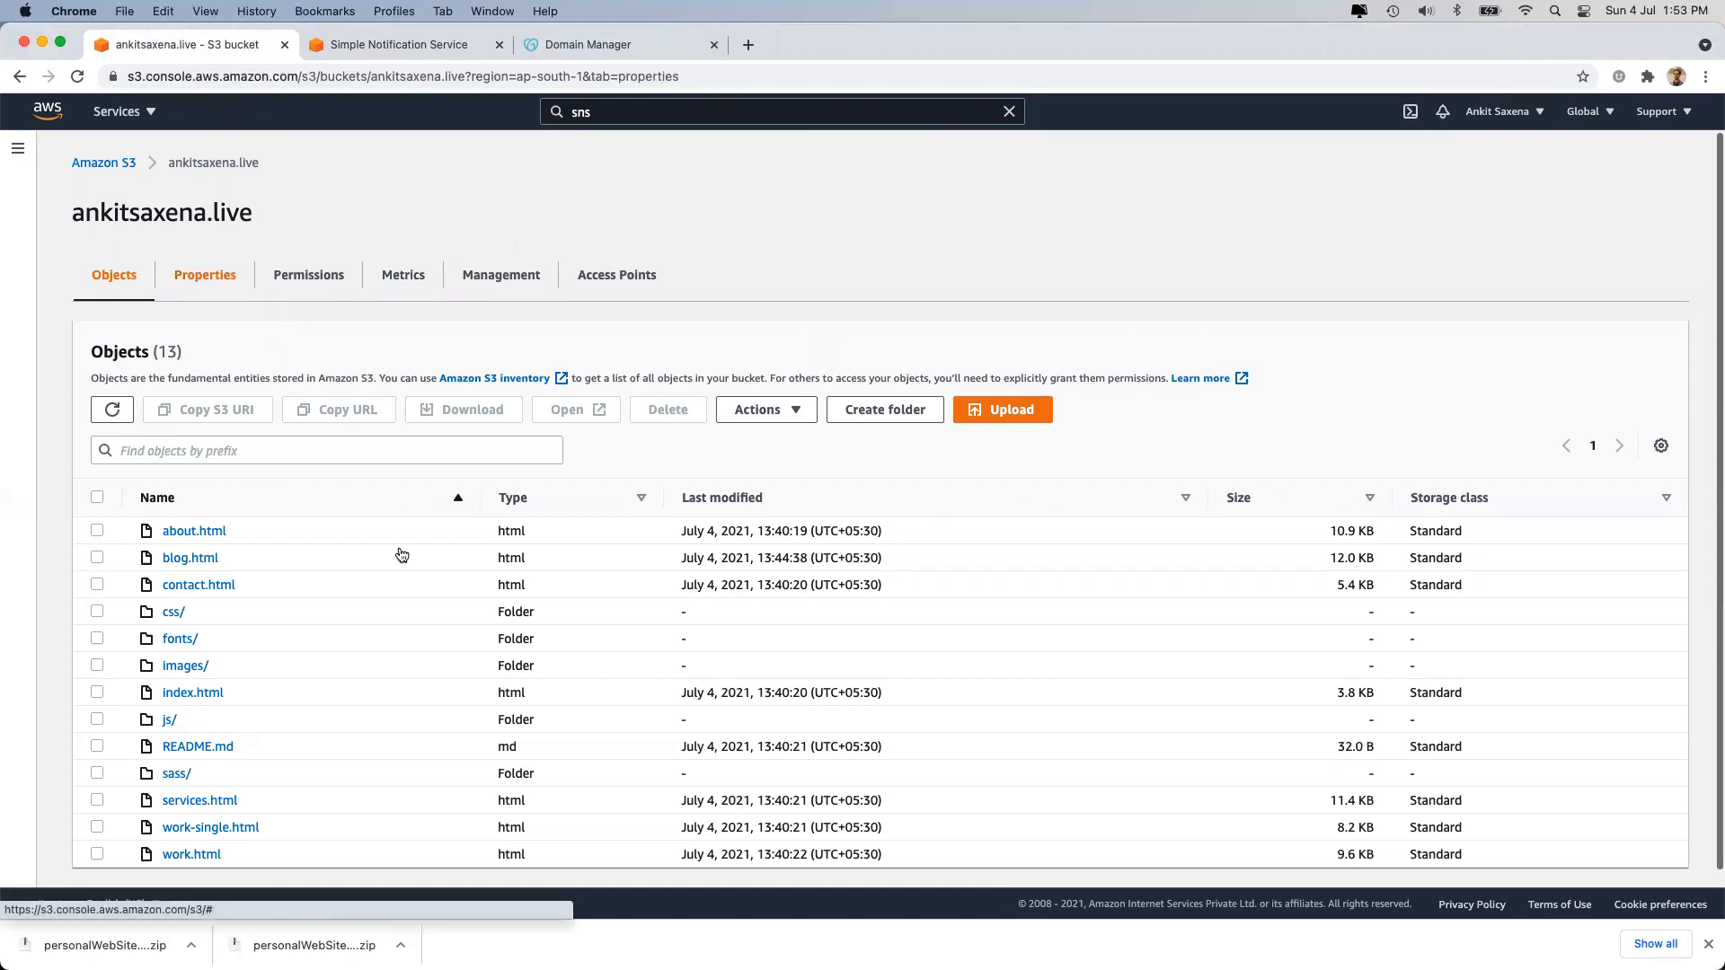
{"action": "scroll", "coordinate": [413, 699], "scroll_direction": "down", "scroll_amount": 15}
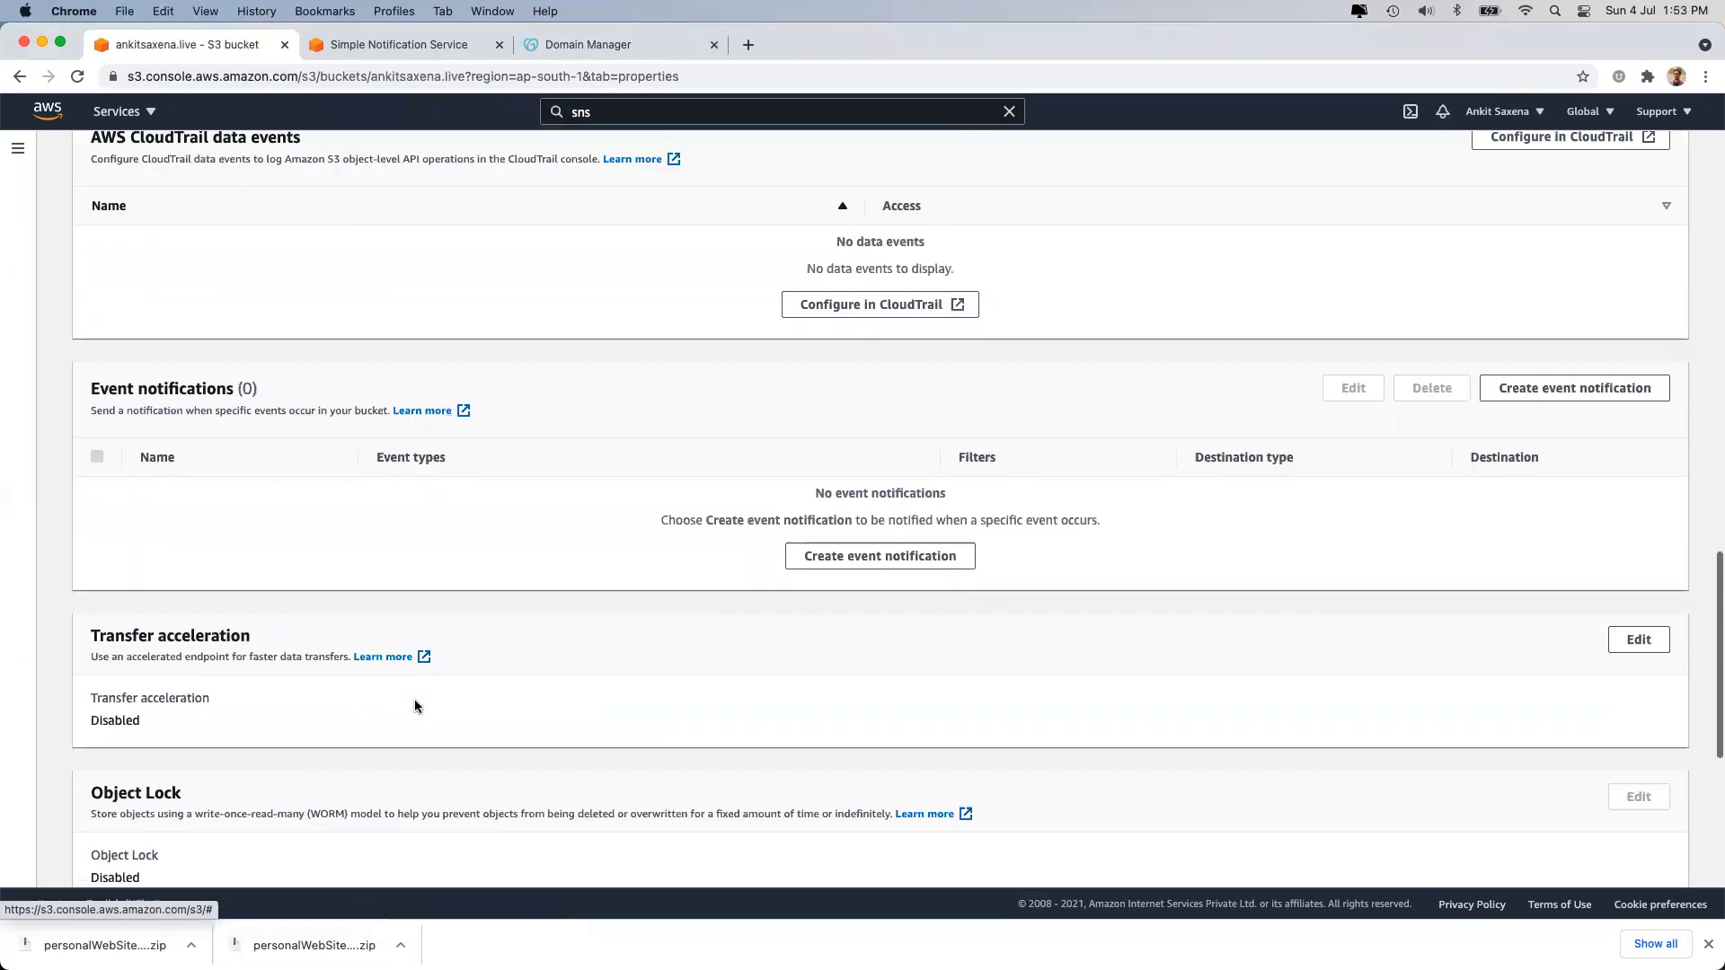
{"action": "scroll", "coordinate": [382, 425], "scroll_direction": "up", "scroll_amount": 1}
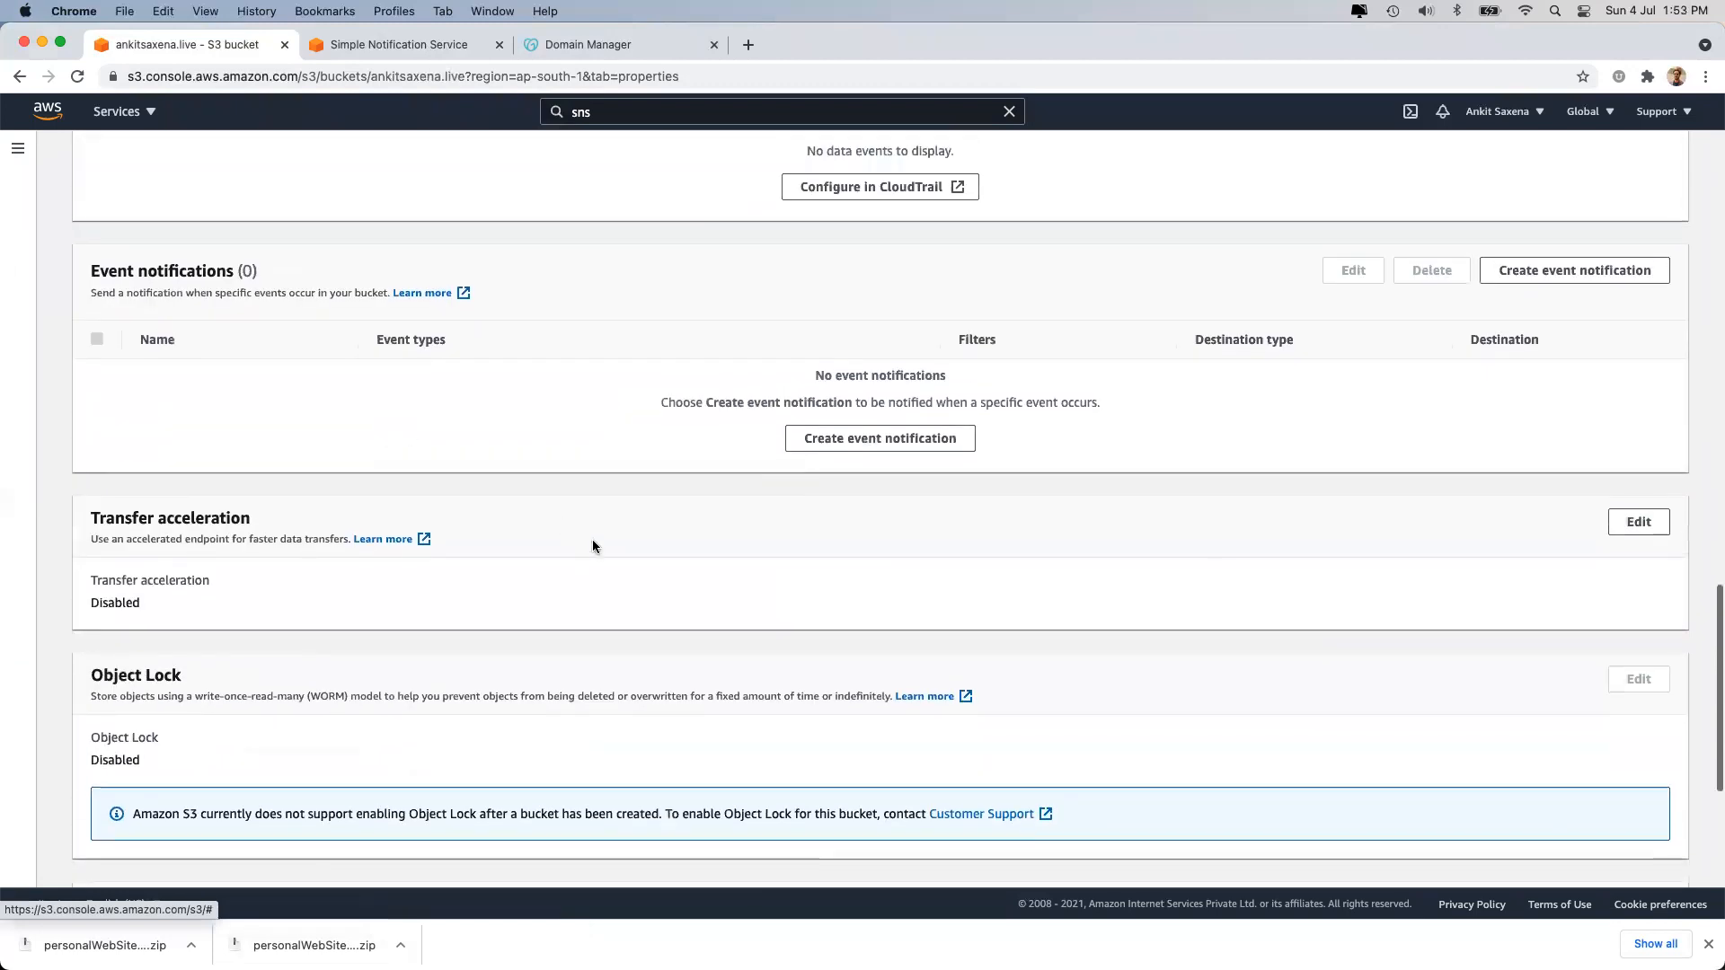
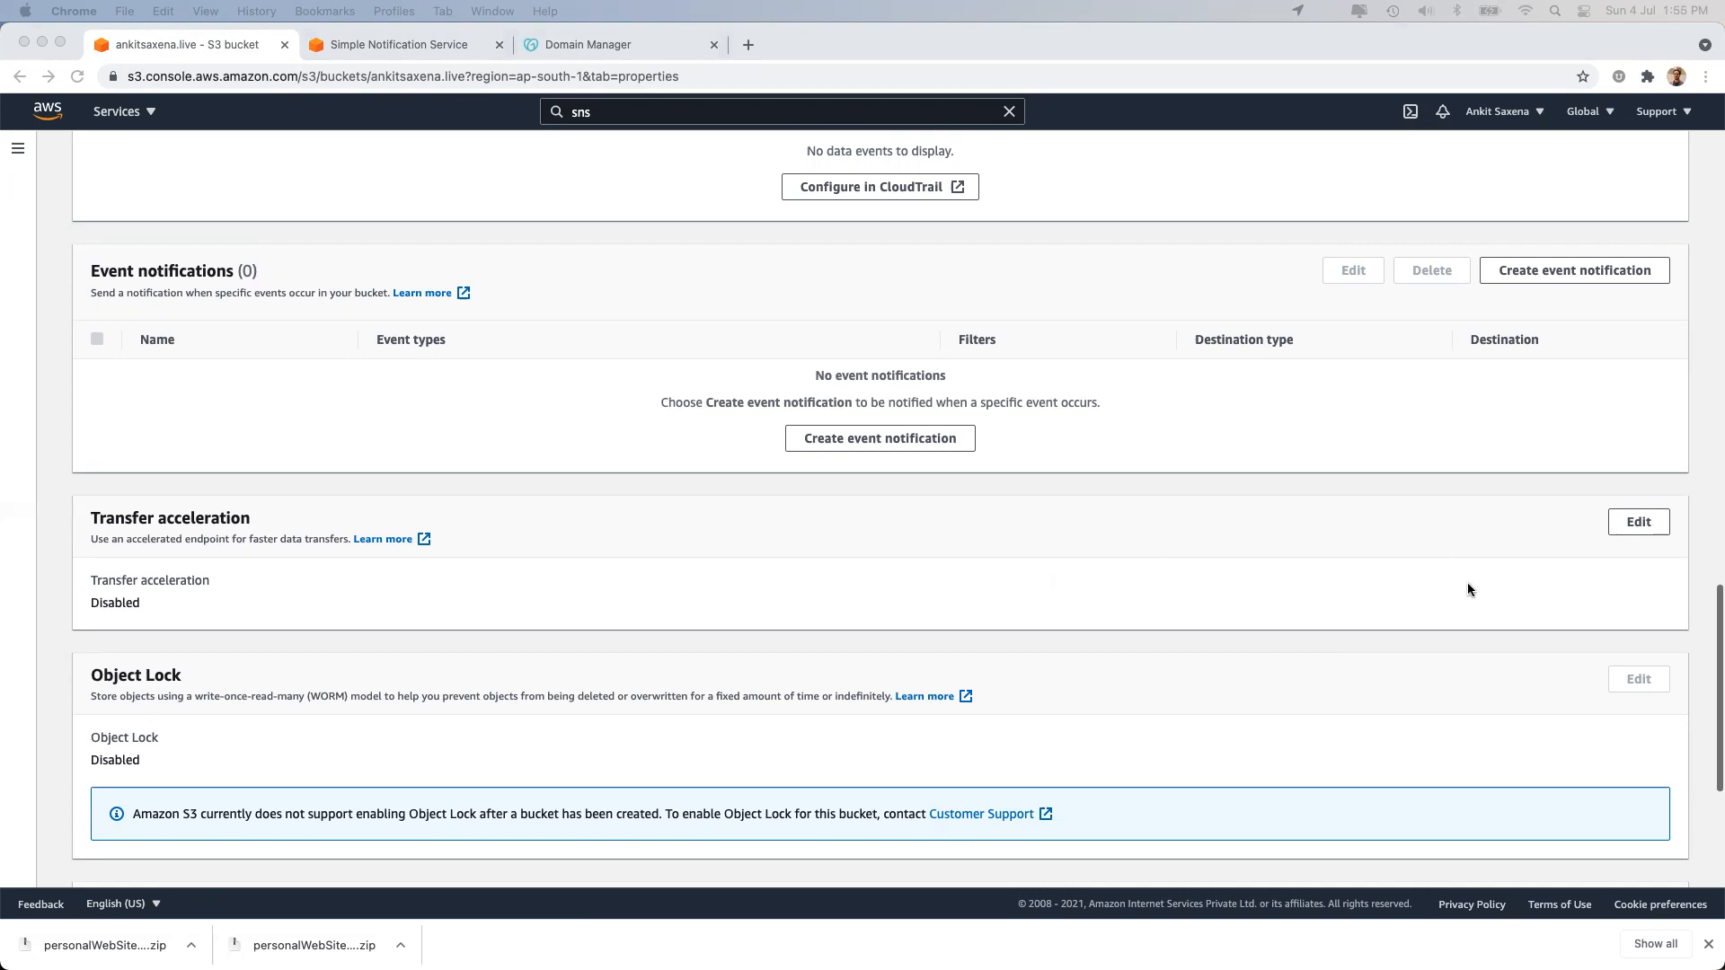
Try enabling Transfer Acceleration on the bucket and reveal the error details when saving fails.
{"action": "left_click", "coordinate": [1637, 525]}
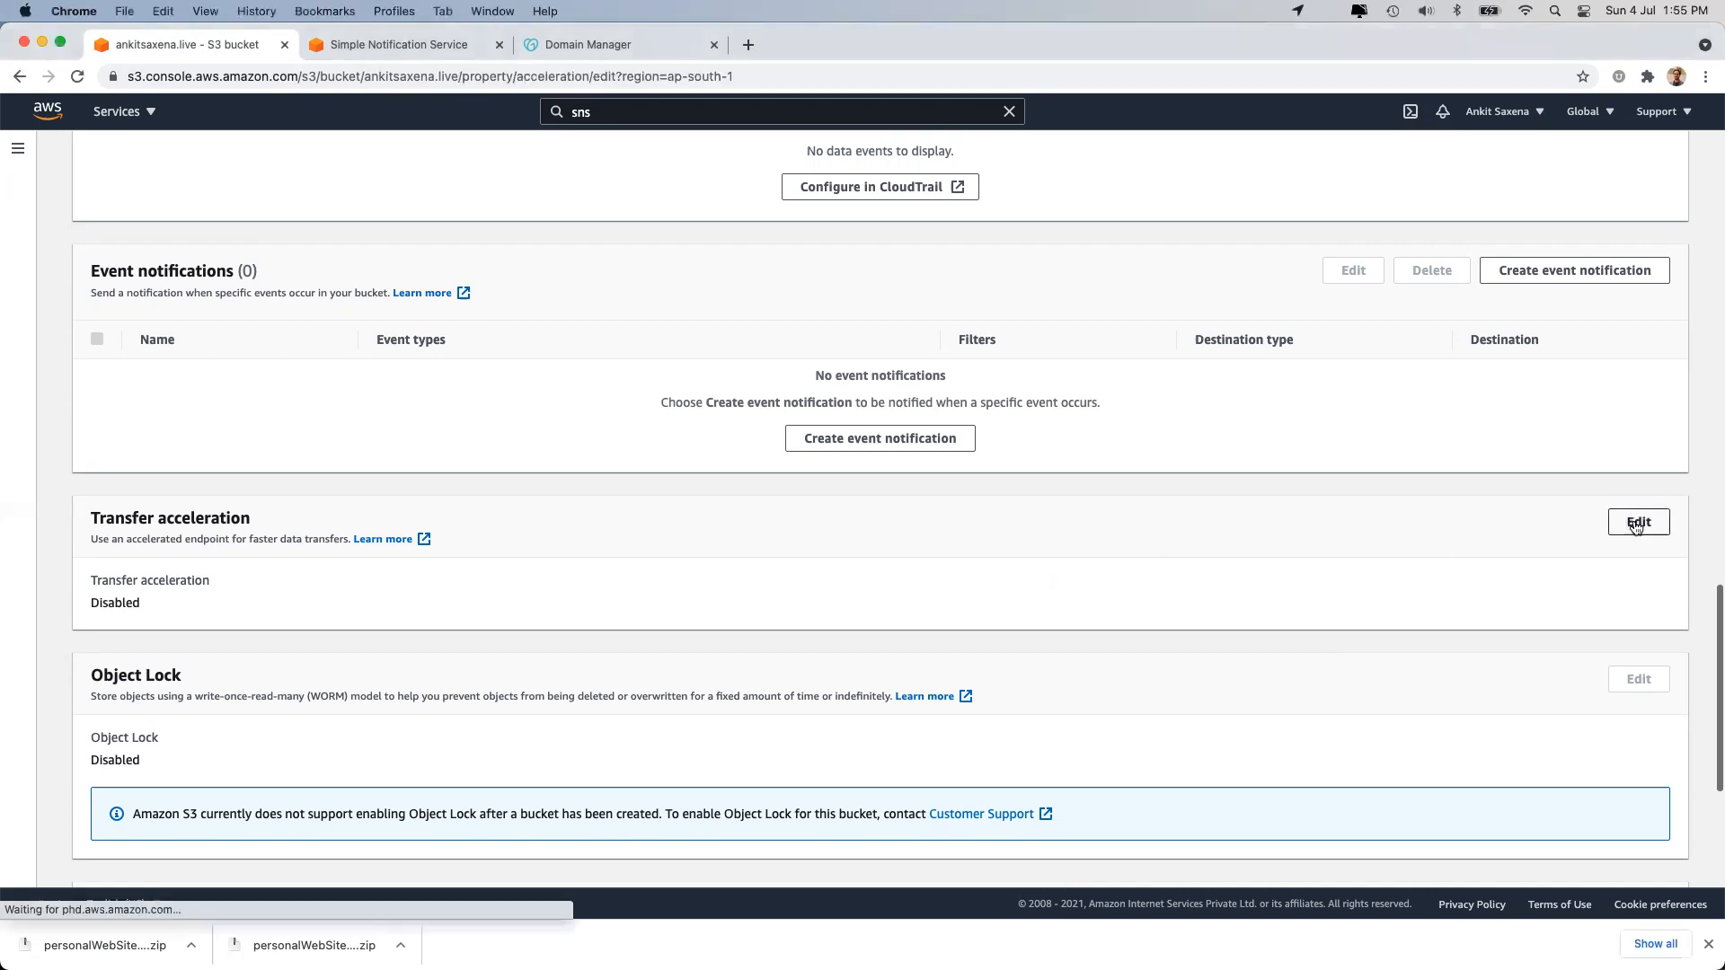
{"action": "left_click", "coordinate": [144, 395]}
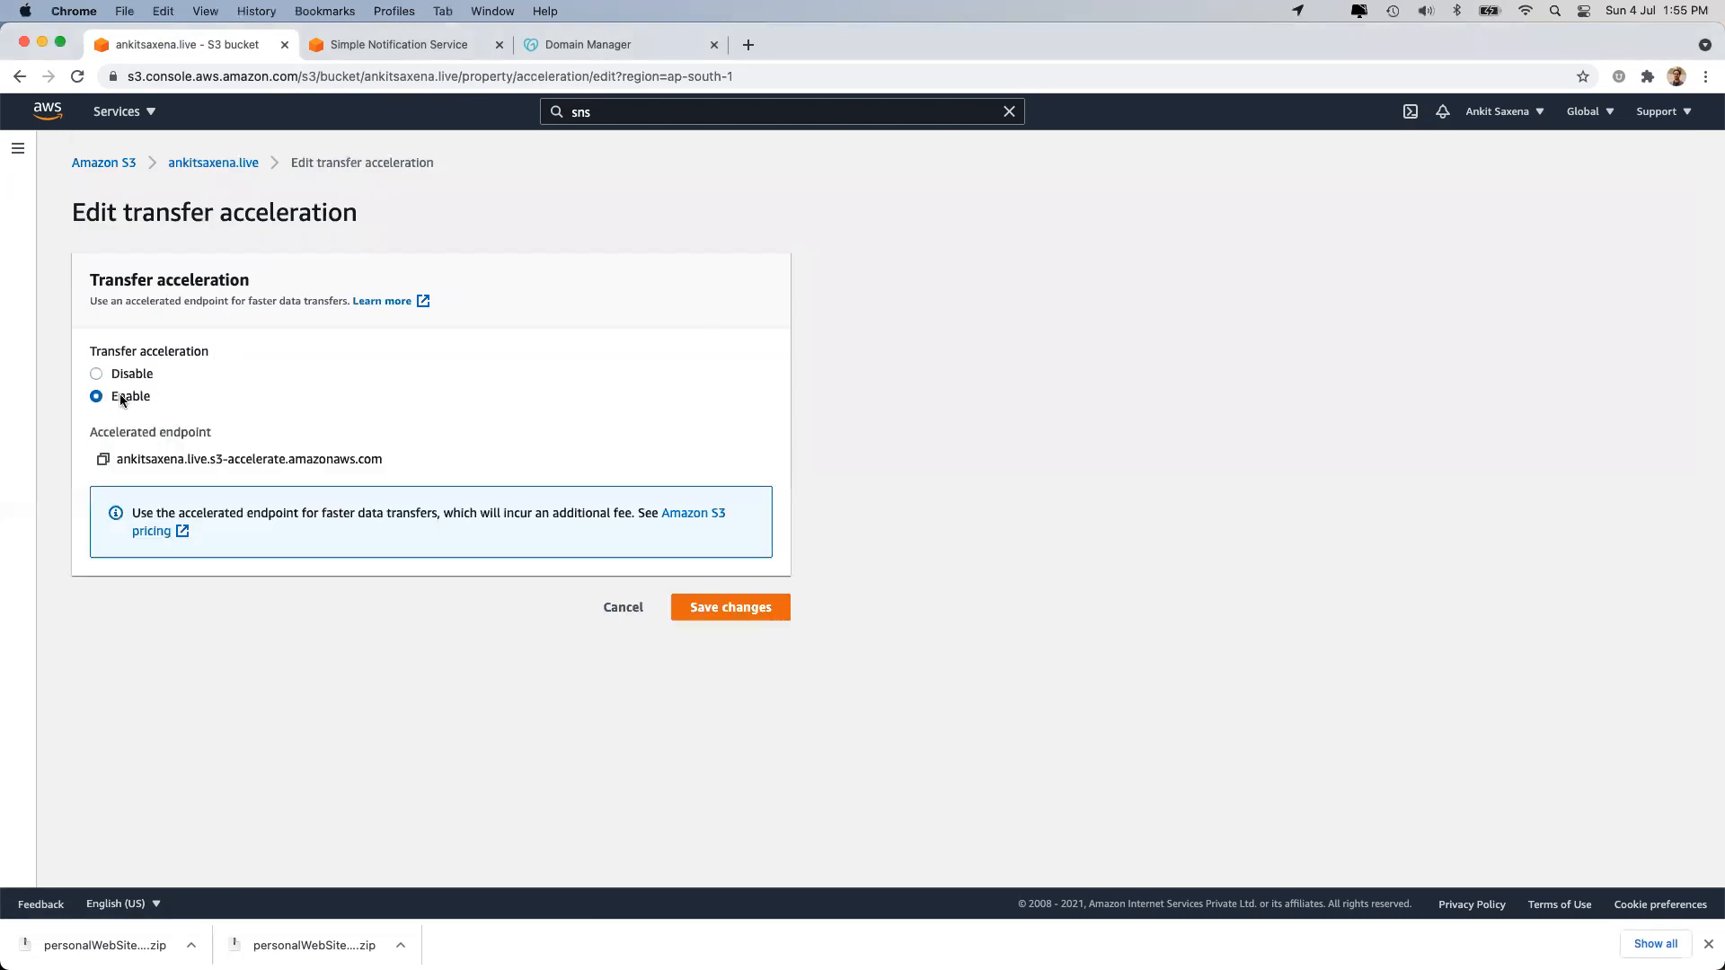
{"action": "left_click", "coordinate": [753, 619]}
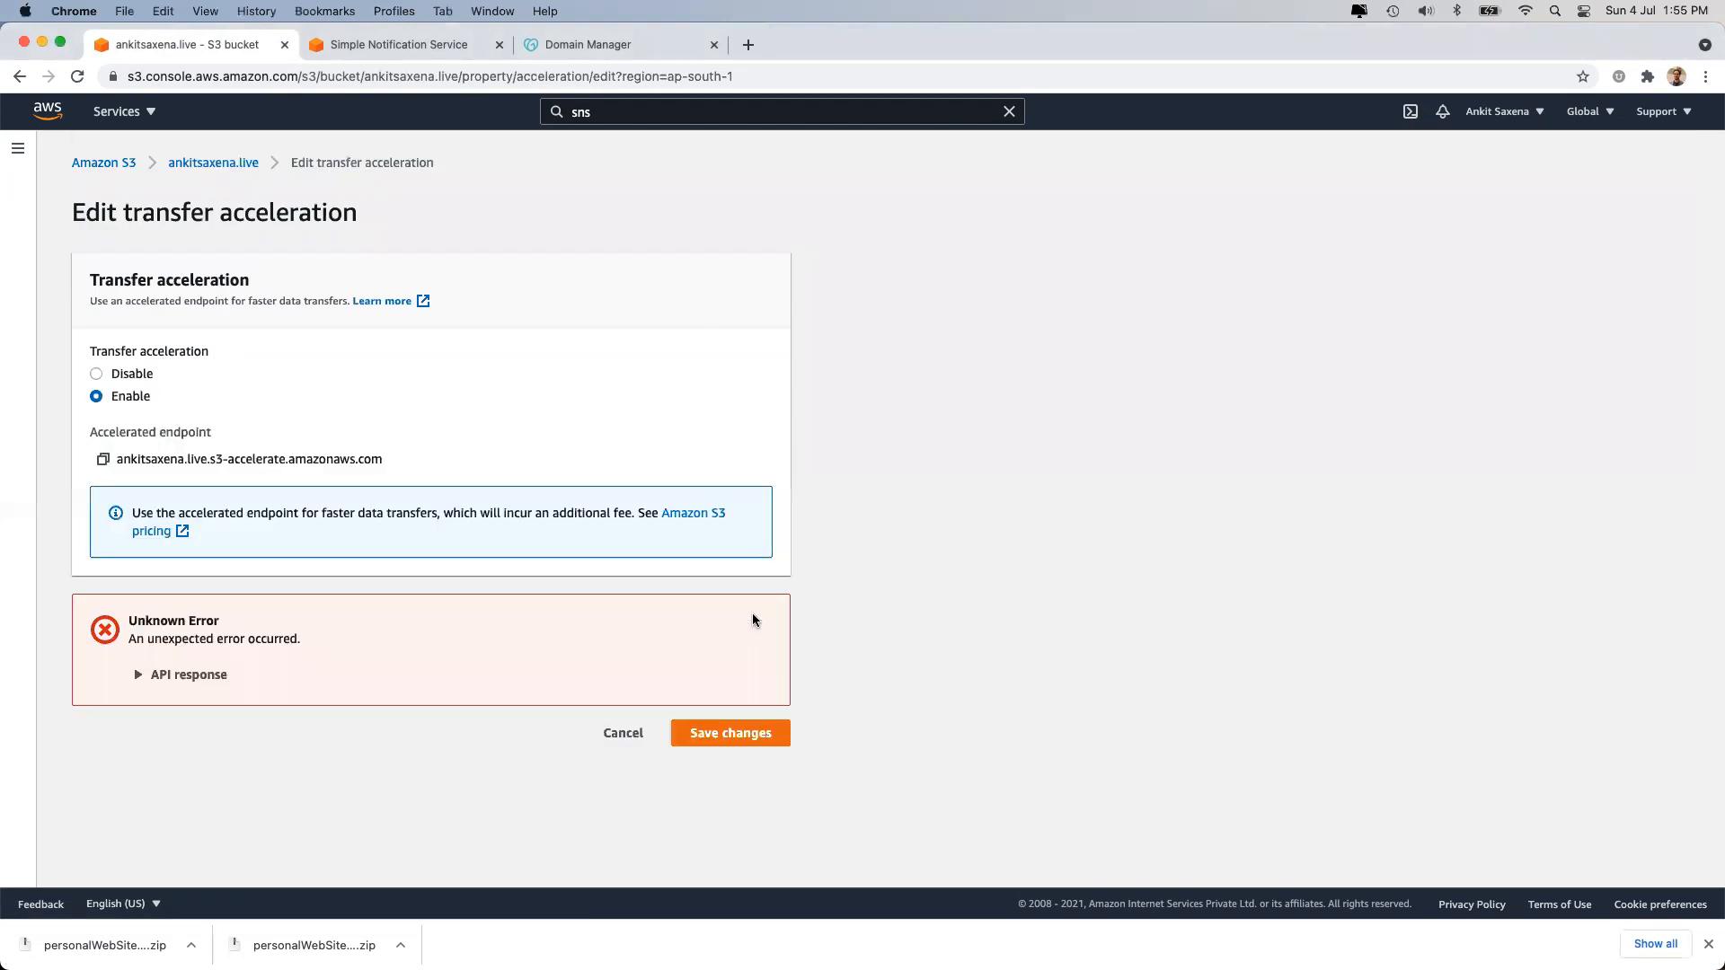
{"action": "left_click", "coordinate": [204, 681]}
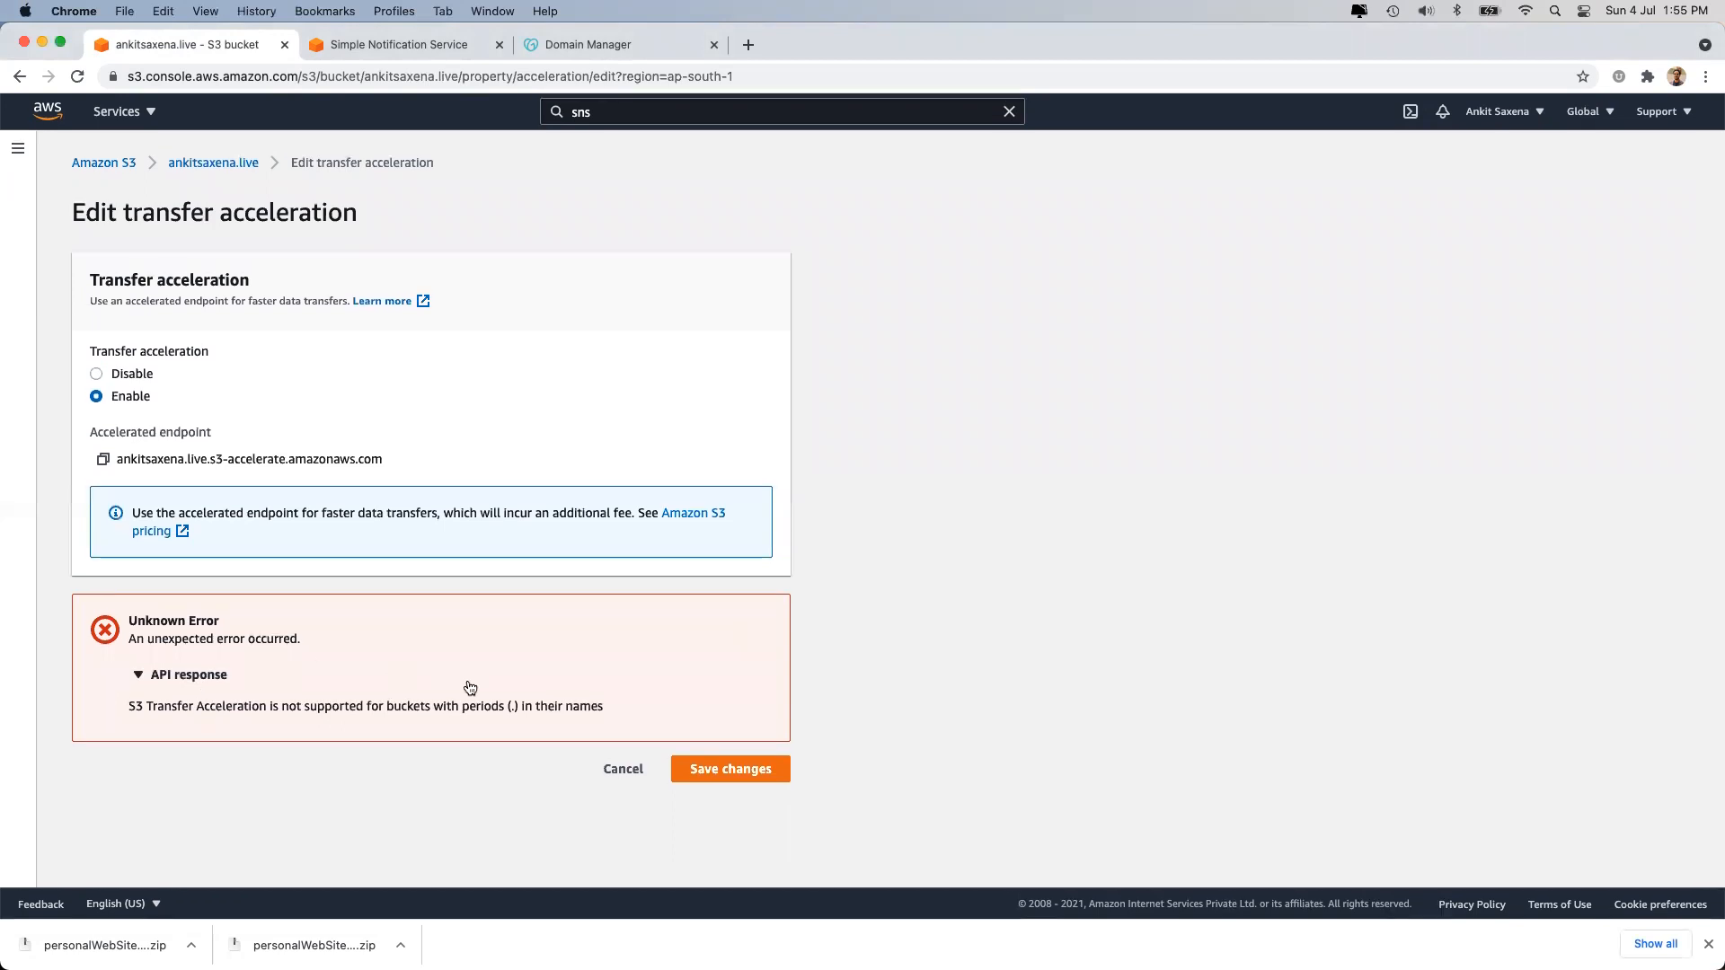
Examine the error explanation and the period in the bucket name, then cancel Transfer Acceleration.
{"action": "left_click_drag", "start_coordinate": [135, 707], "coordinate": [409, 707]}
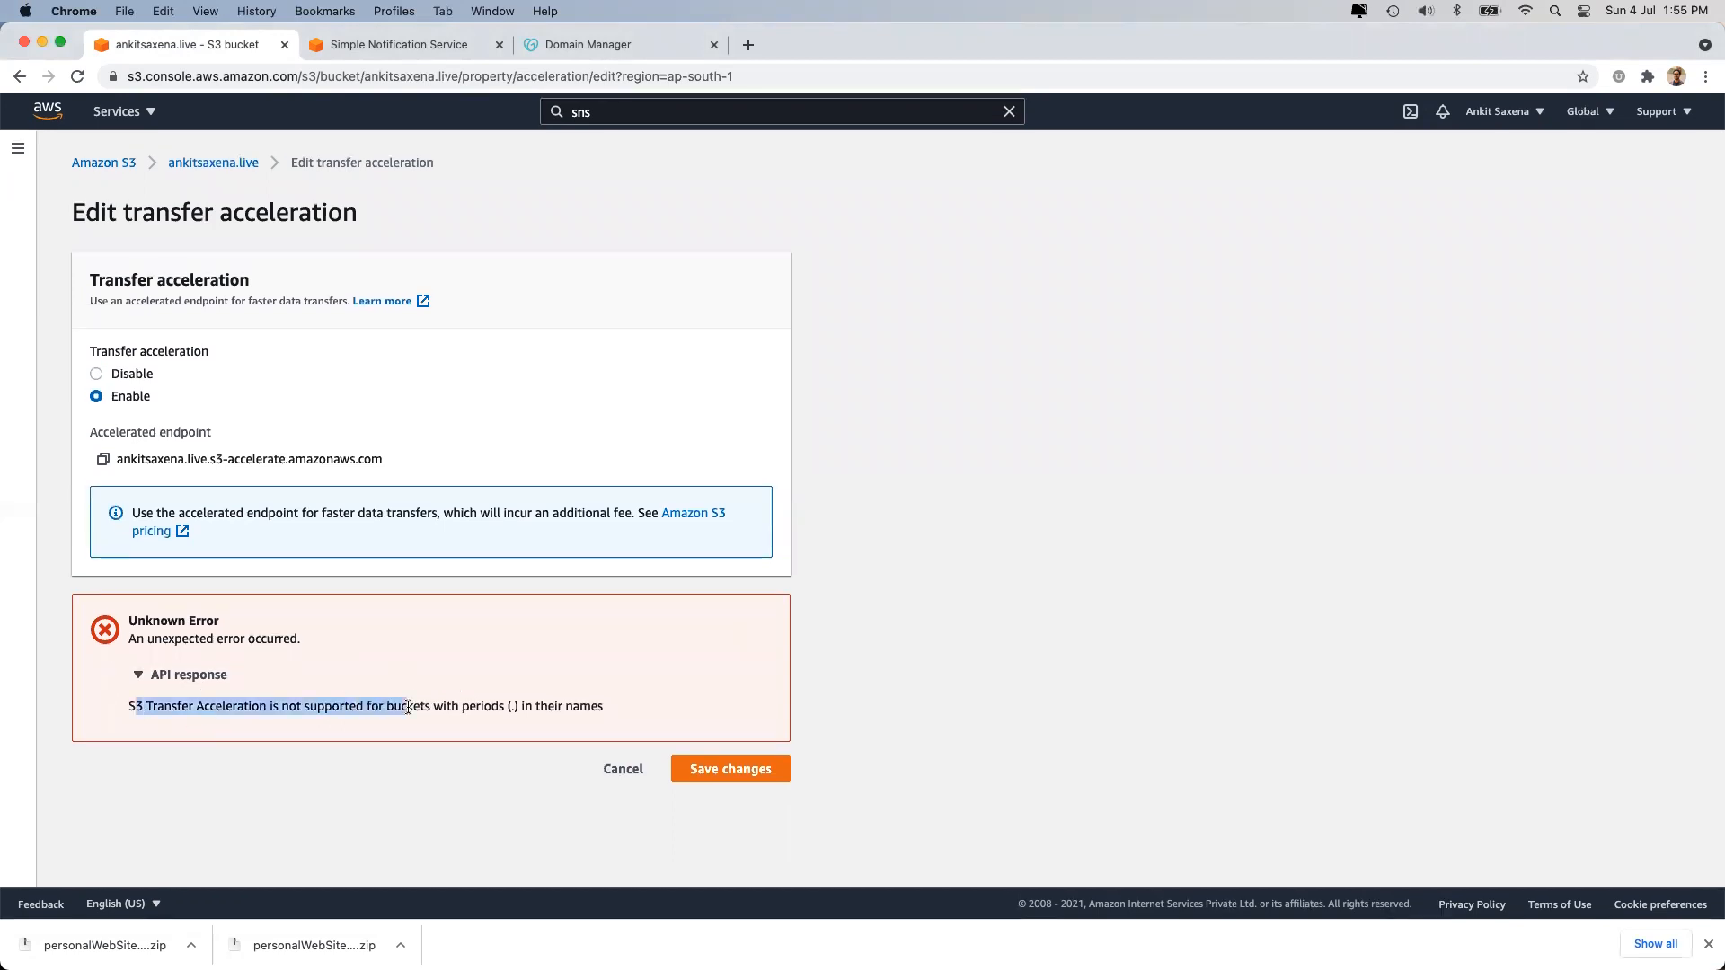
{"action": "triple_click", "coordinate": [409, 707]}
{"action": "left_click", "coordinate": [258, 707]}
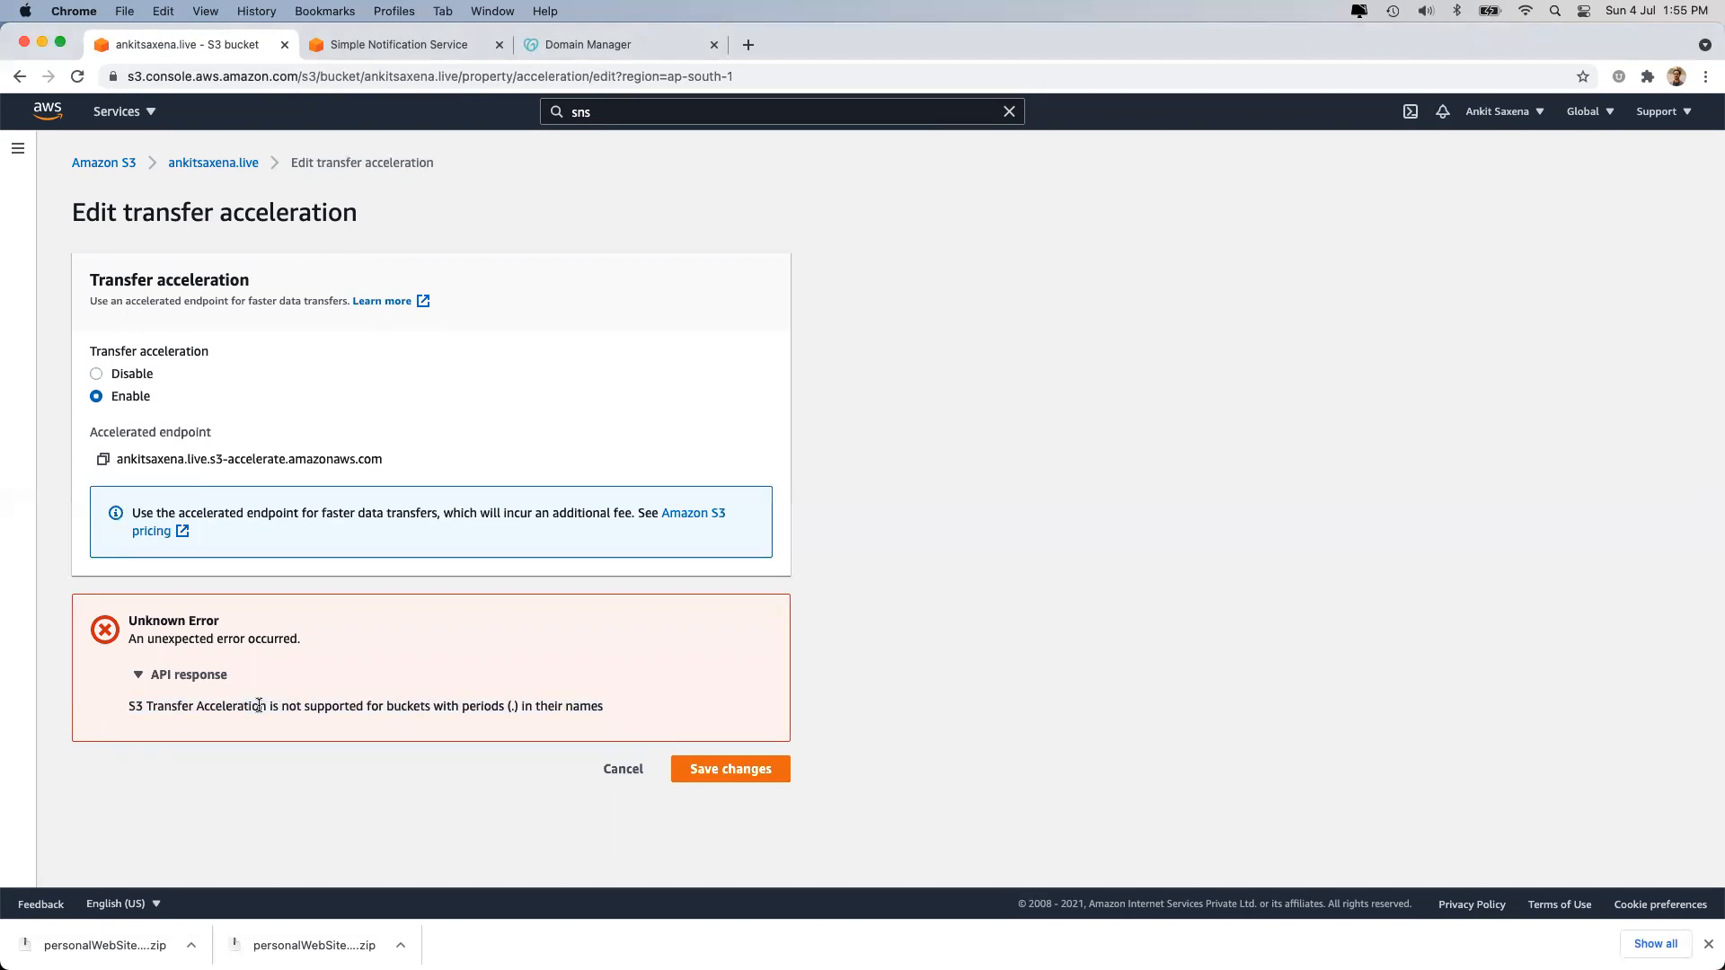
{"action": "triple_click", "coordinate": [409, 701]}
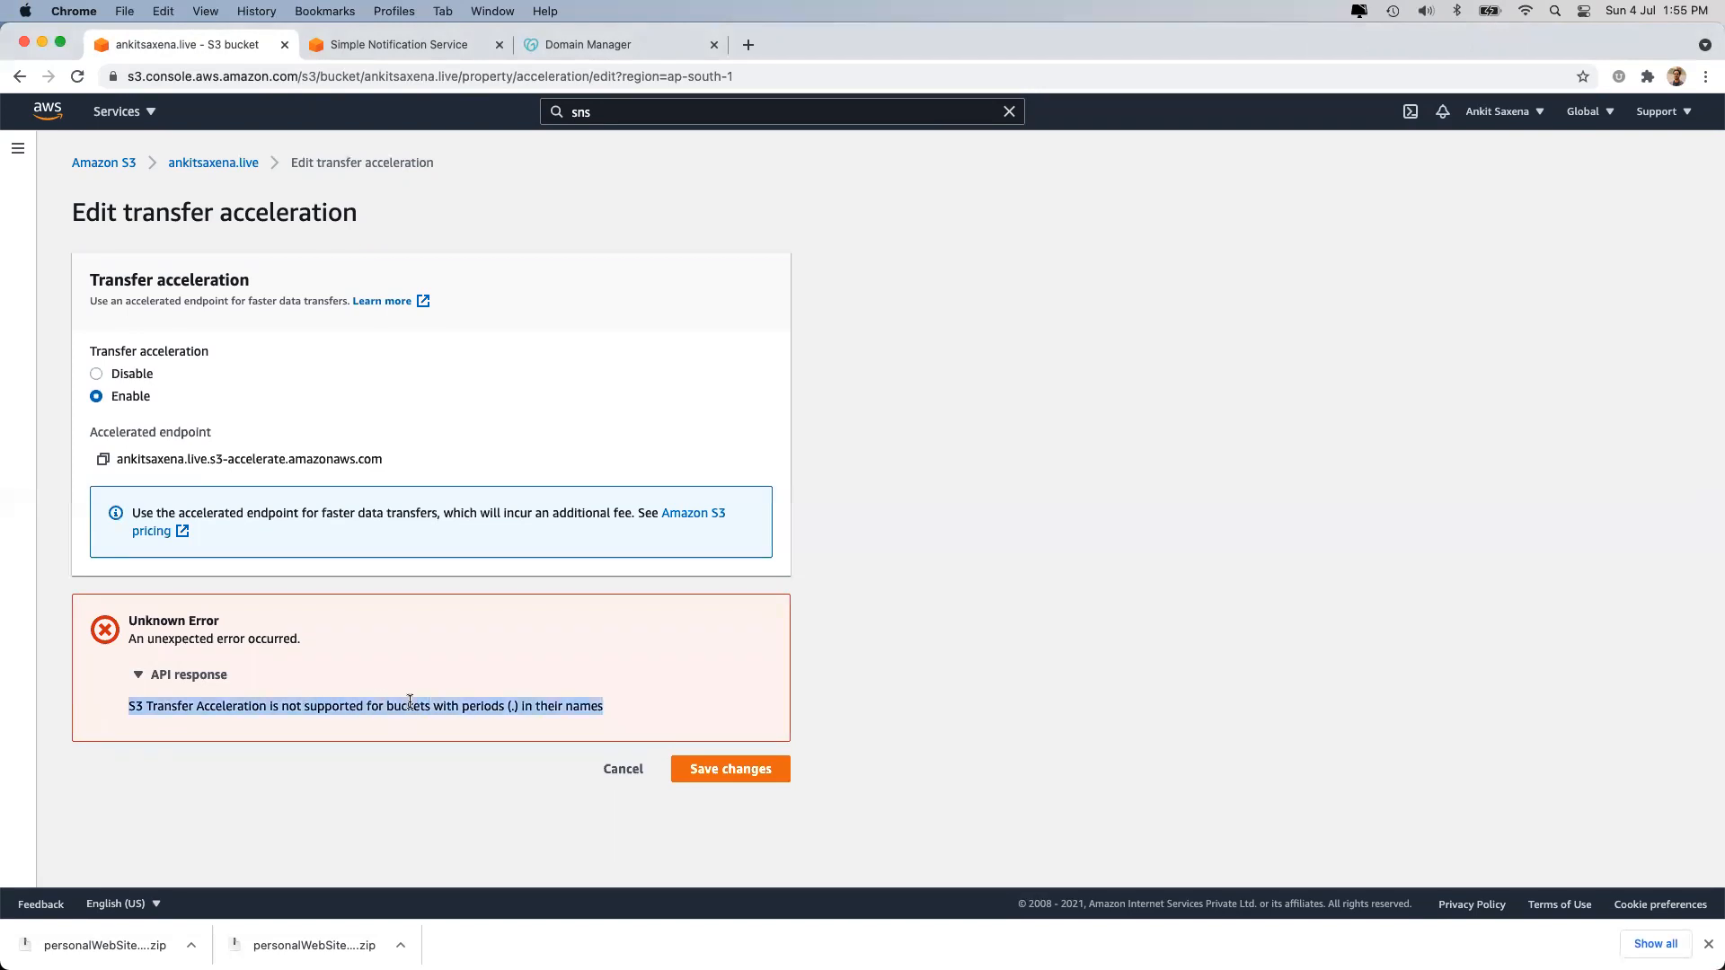
{"action": "double_click", "coordinate": [433, 705]}
{"action": "left_click", "coordinate": [519, 701]}
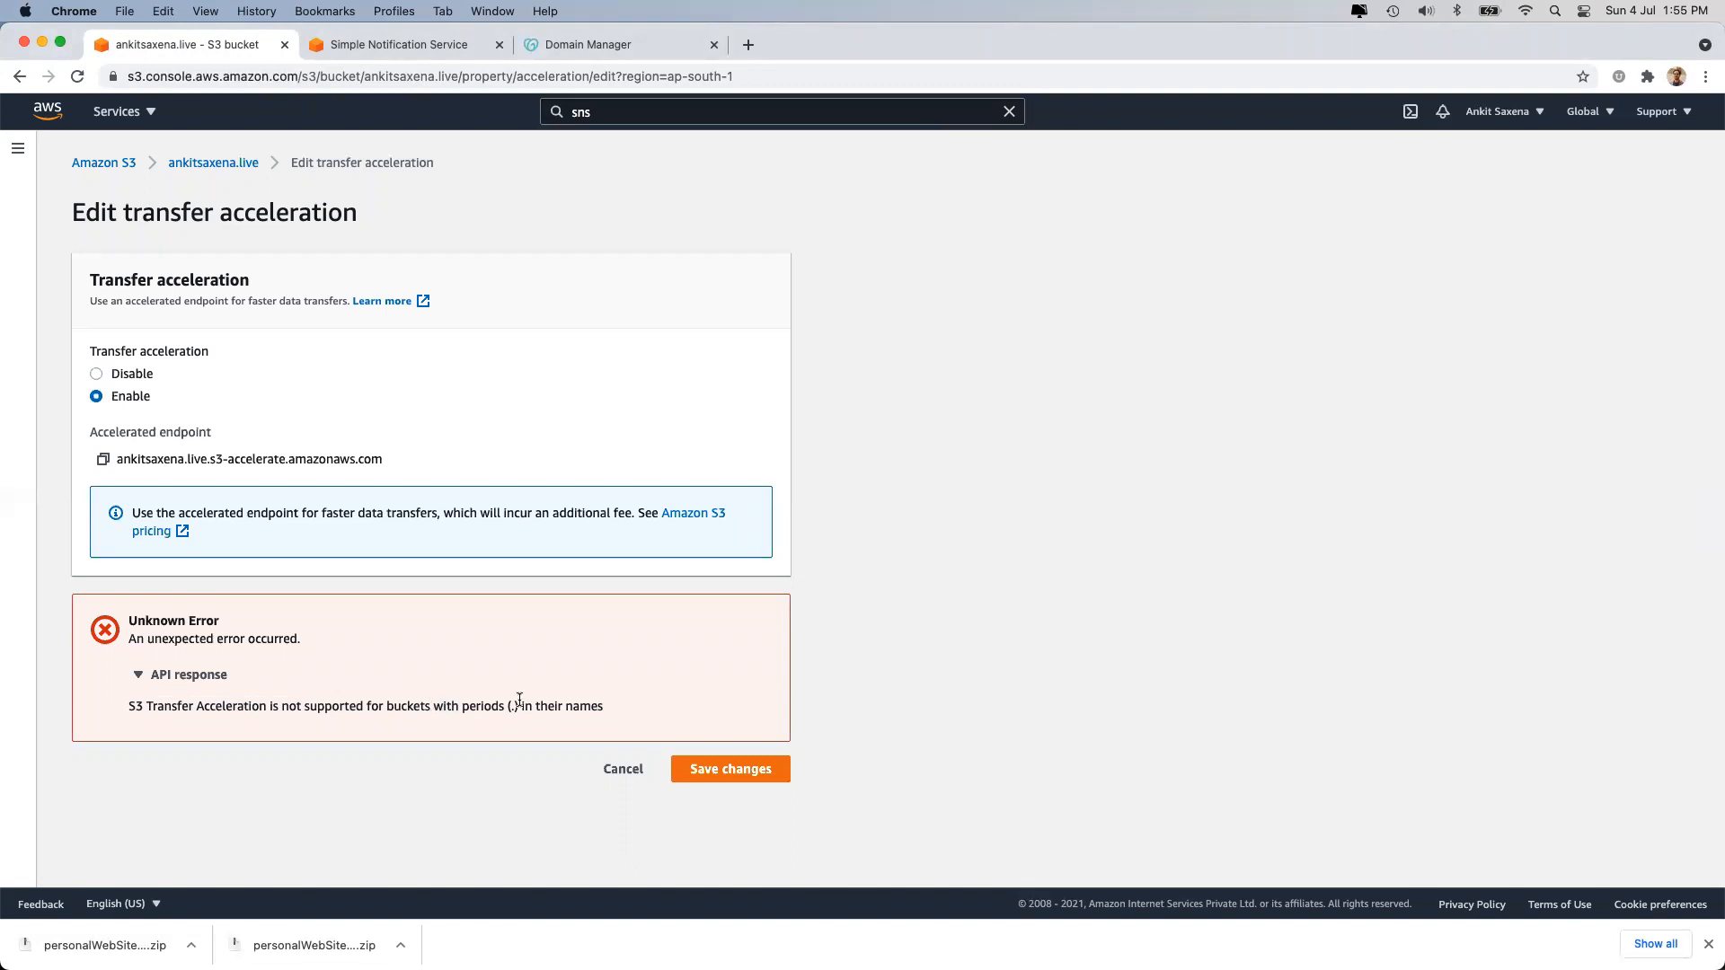
{"action": "left_click", "coordinate": [436, 78]}
{"action": "double_click", "coordinate": [438, 77]}
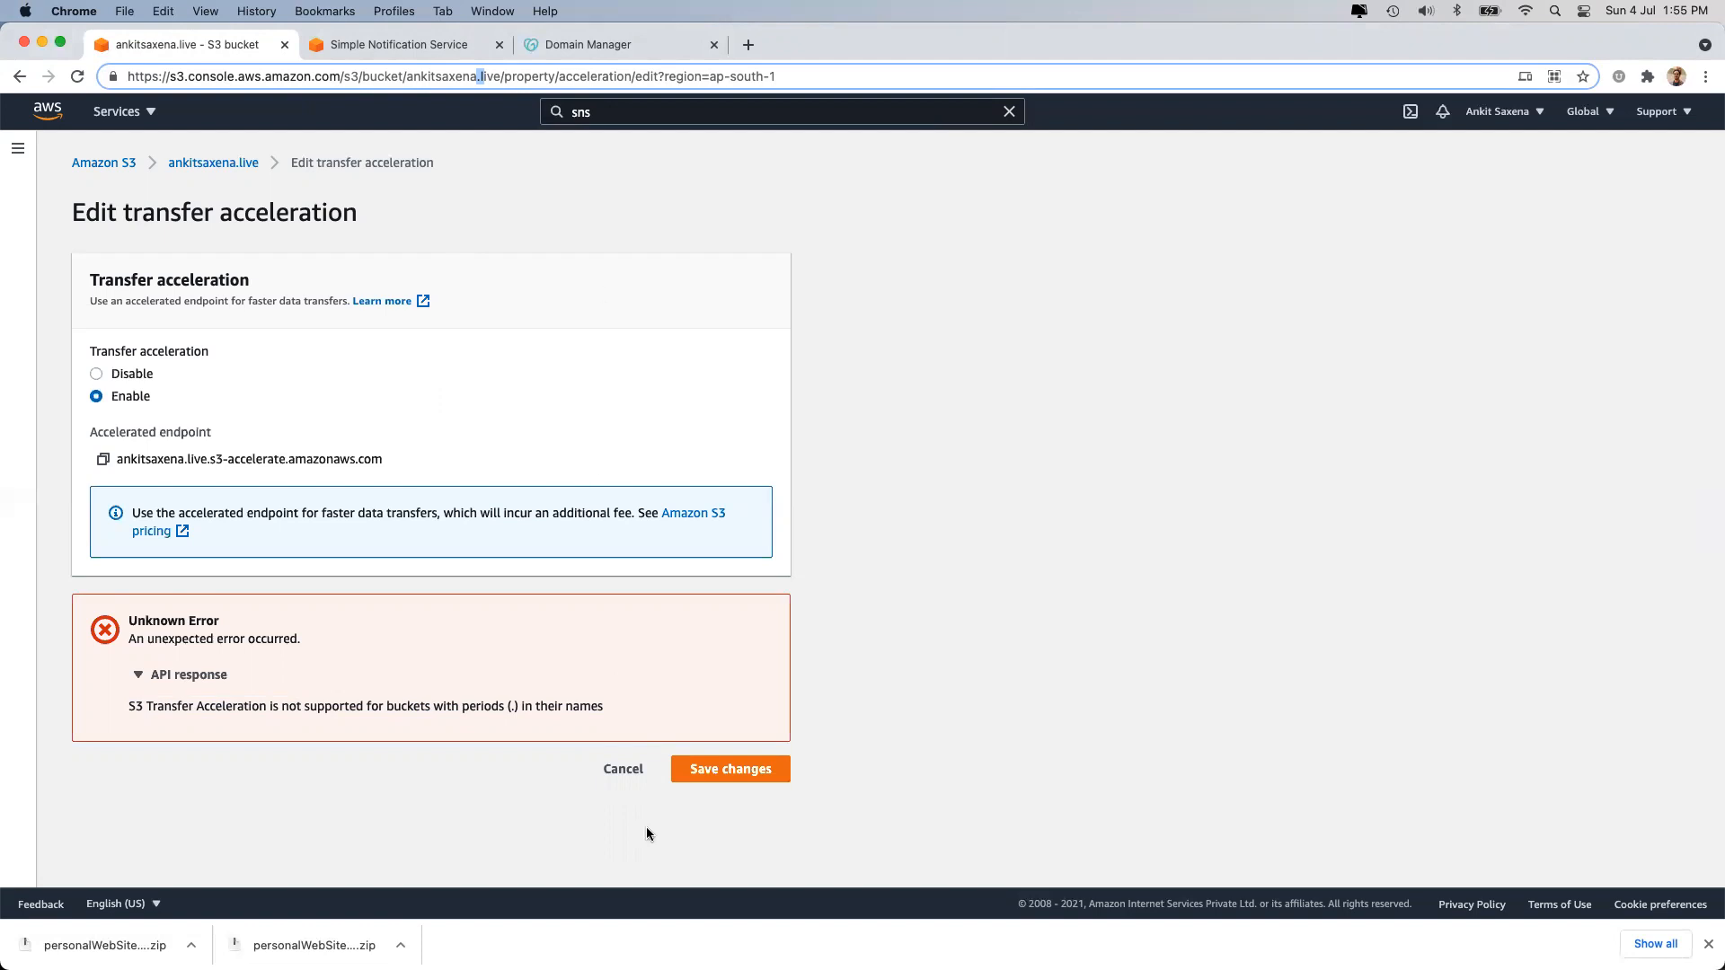
{"action": "left_click", "coordinate": [599, 762]}
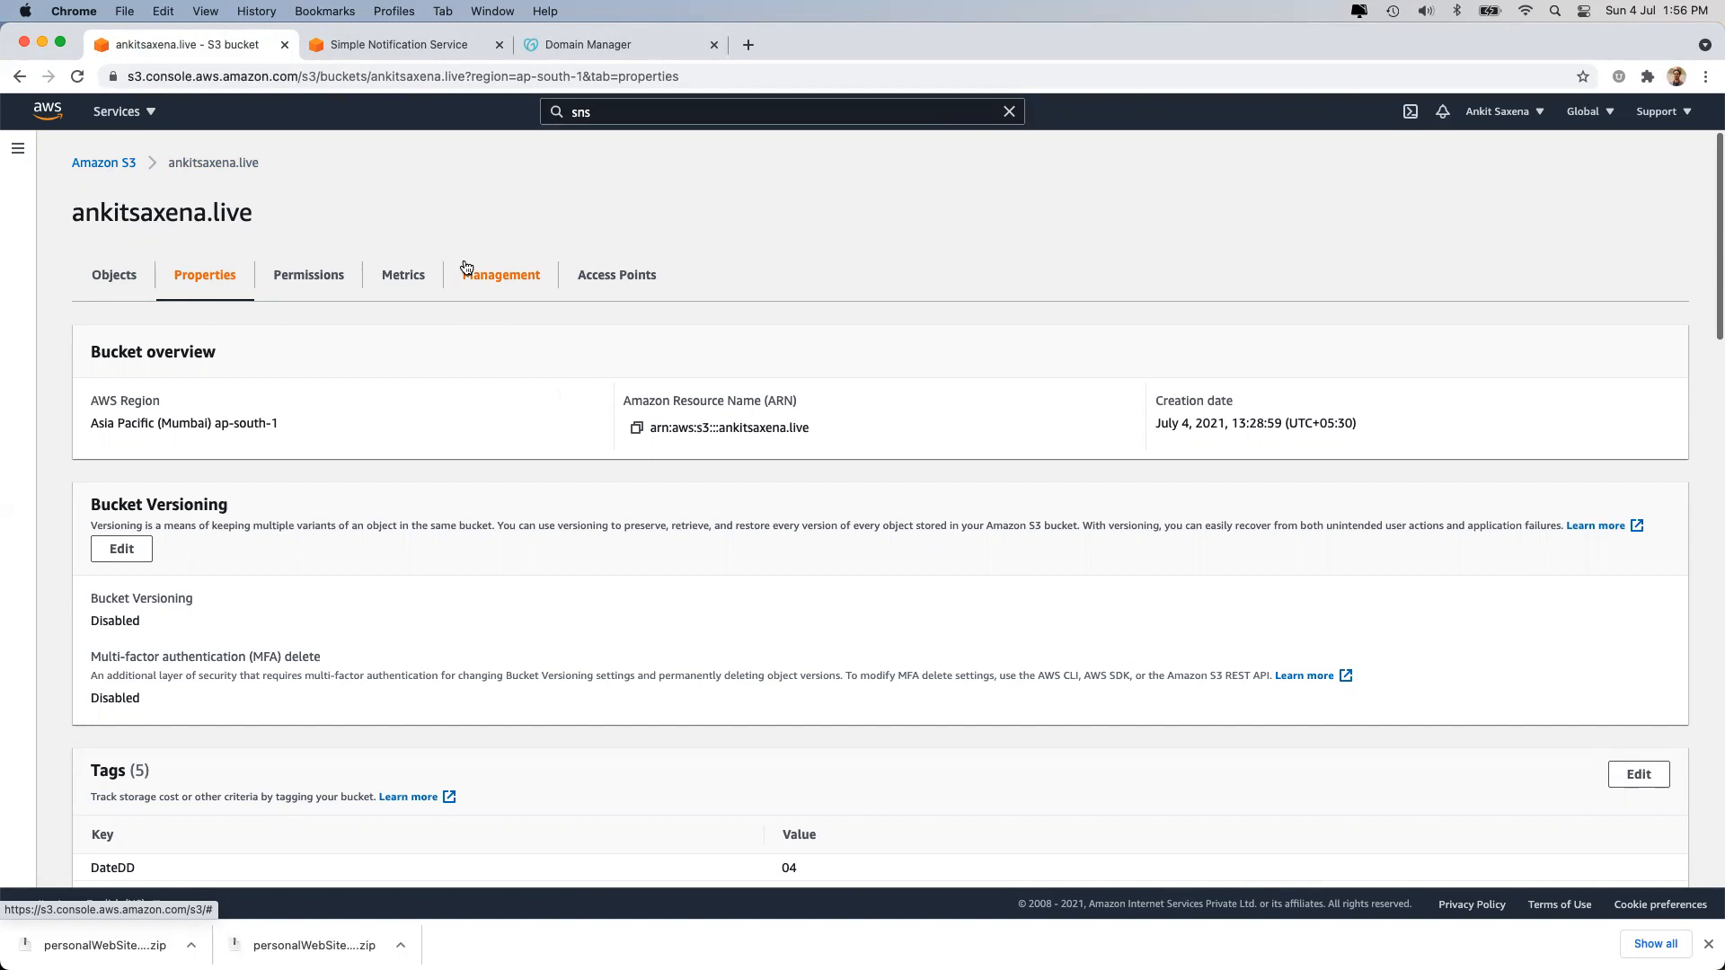
Turn on Requester Pays, note that anonymous access gets disabled, and discard the change.
{"action": "scroll", "coordinate": [482, 270], "scroll_direction": "down", "scroll_amount": 20}
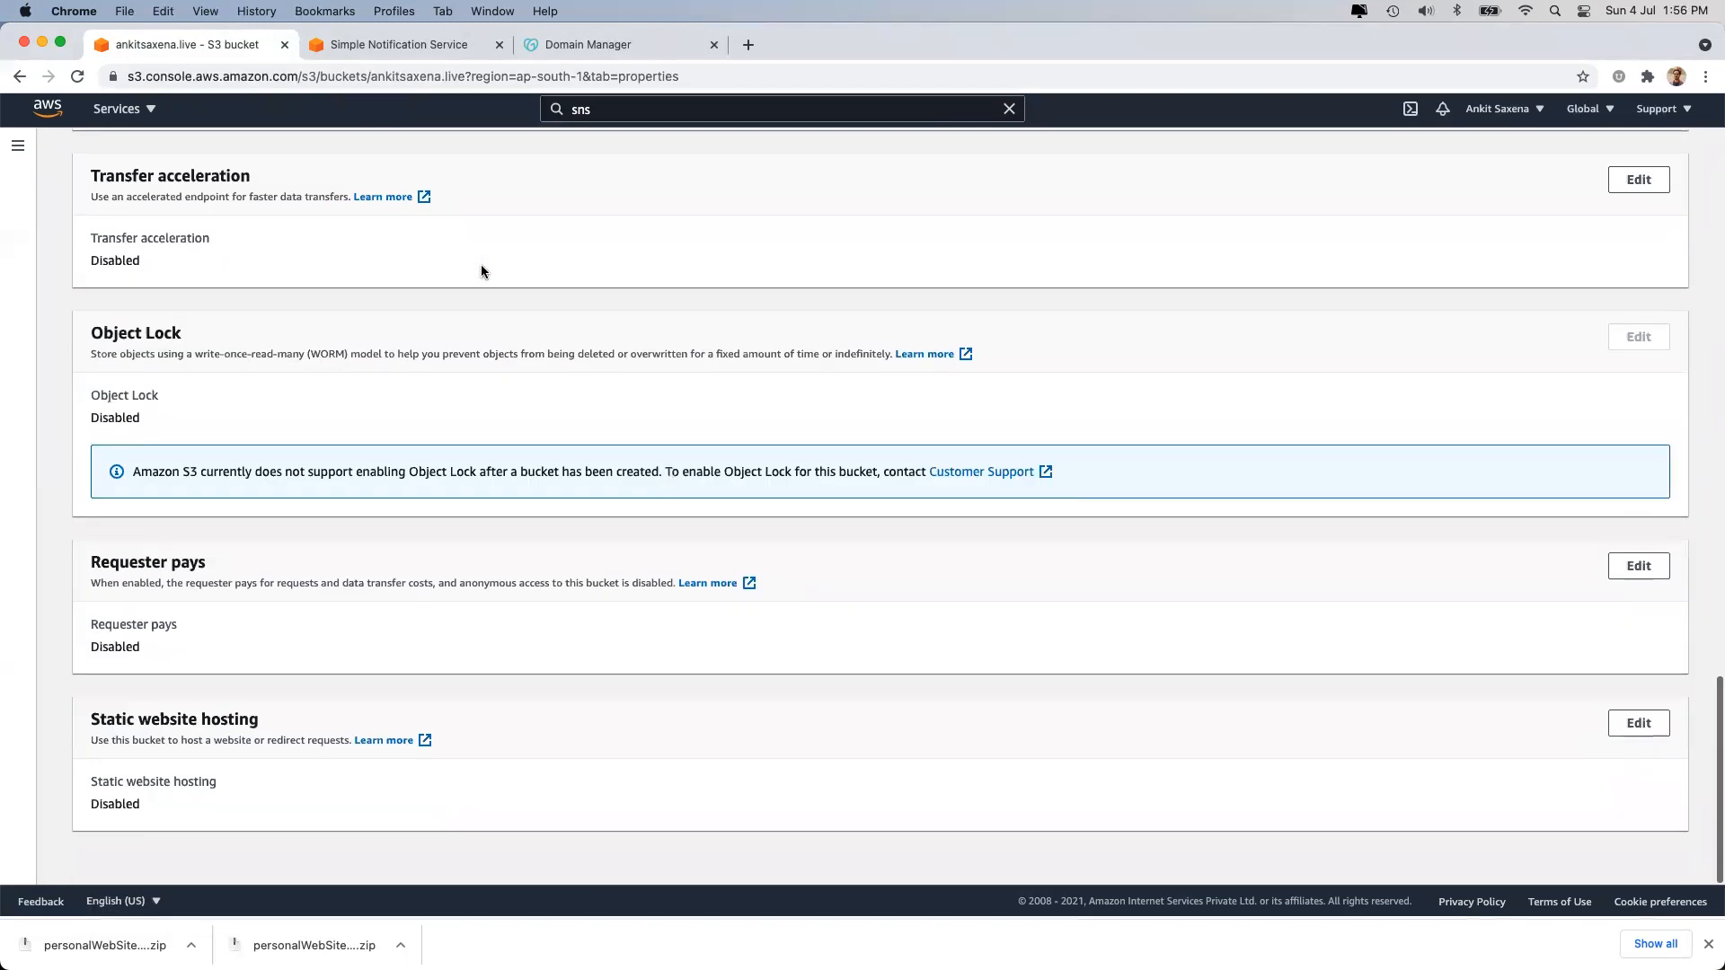
{"action": "scroll", "coordinate": [868, 220], "scroll_direction": "up", "scroll_amount": 1}
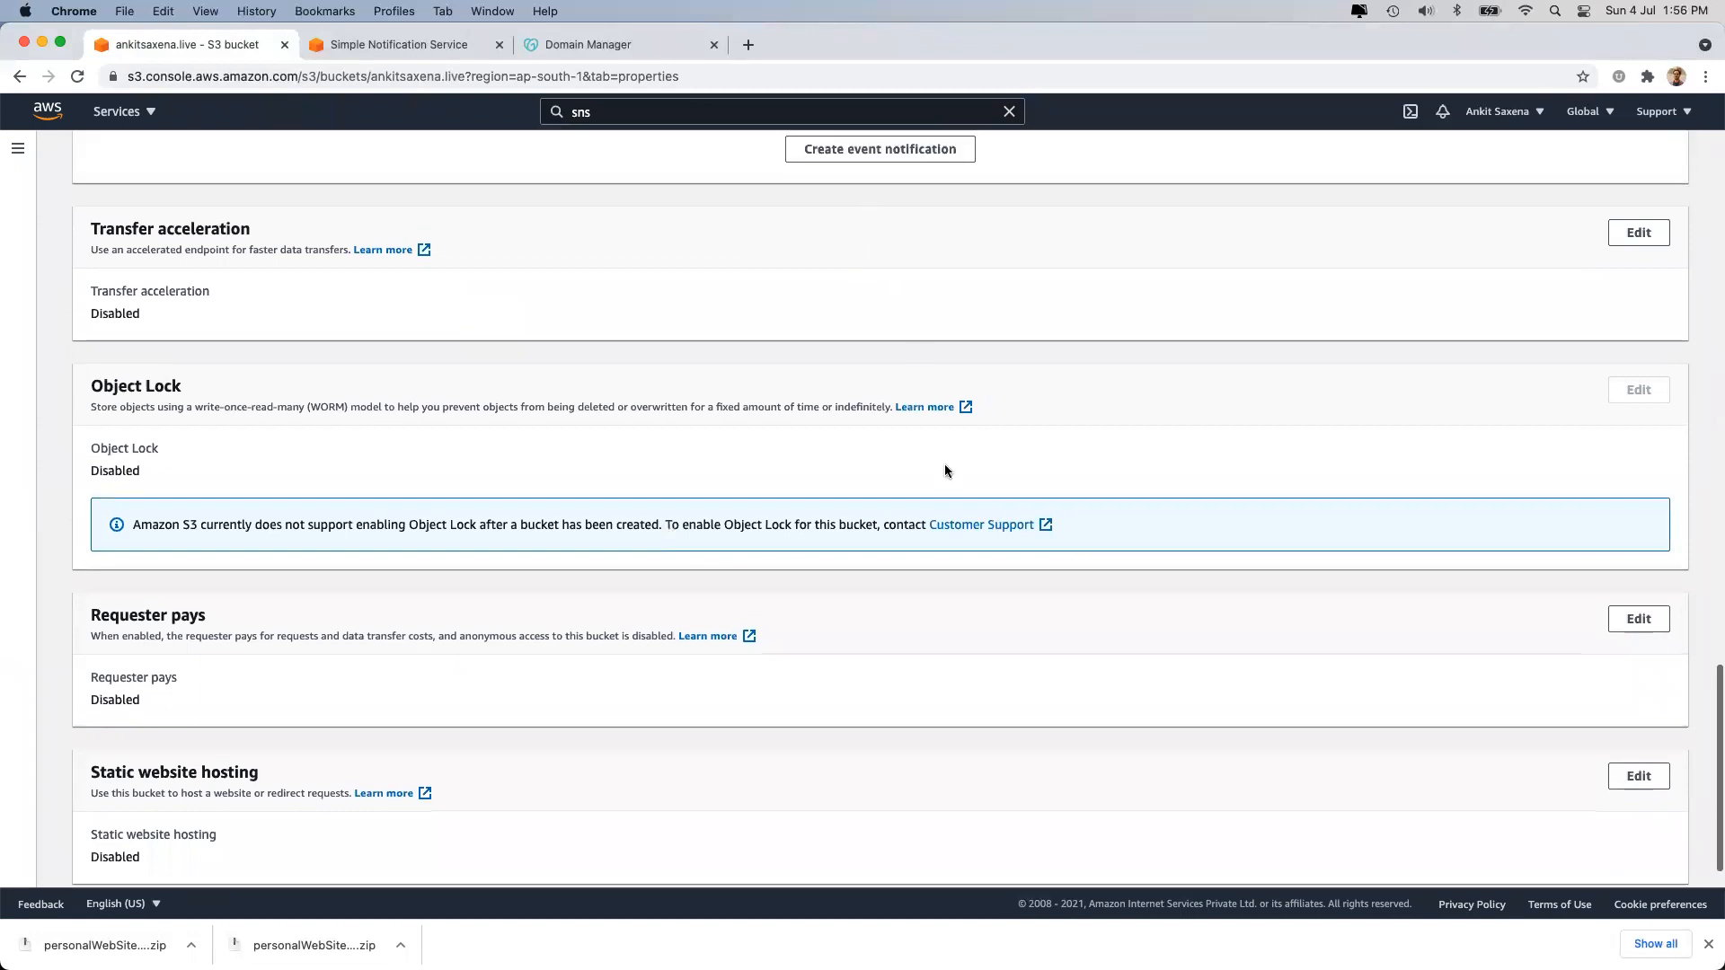
{"action": "left_click", "coordinate": [1629, 620]}
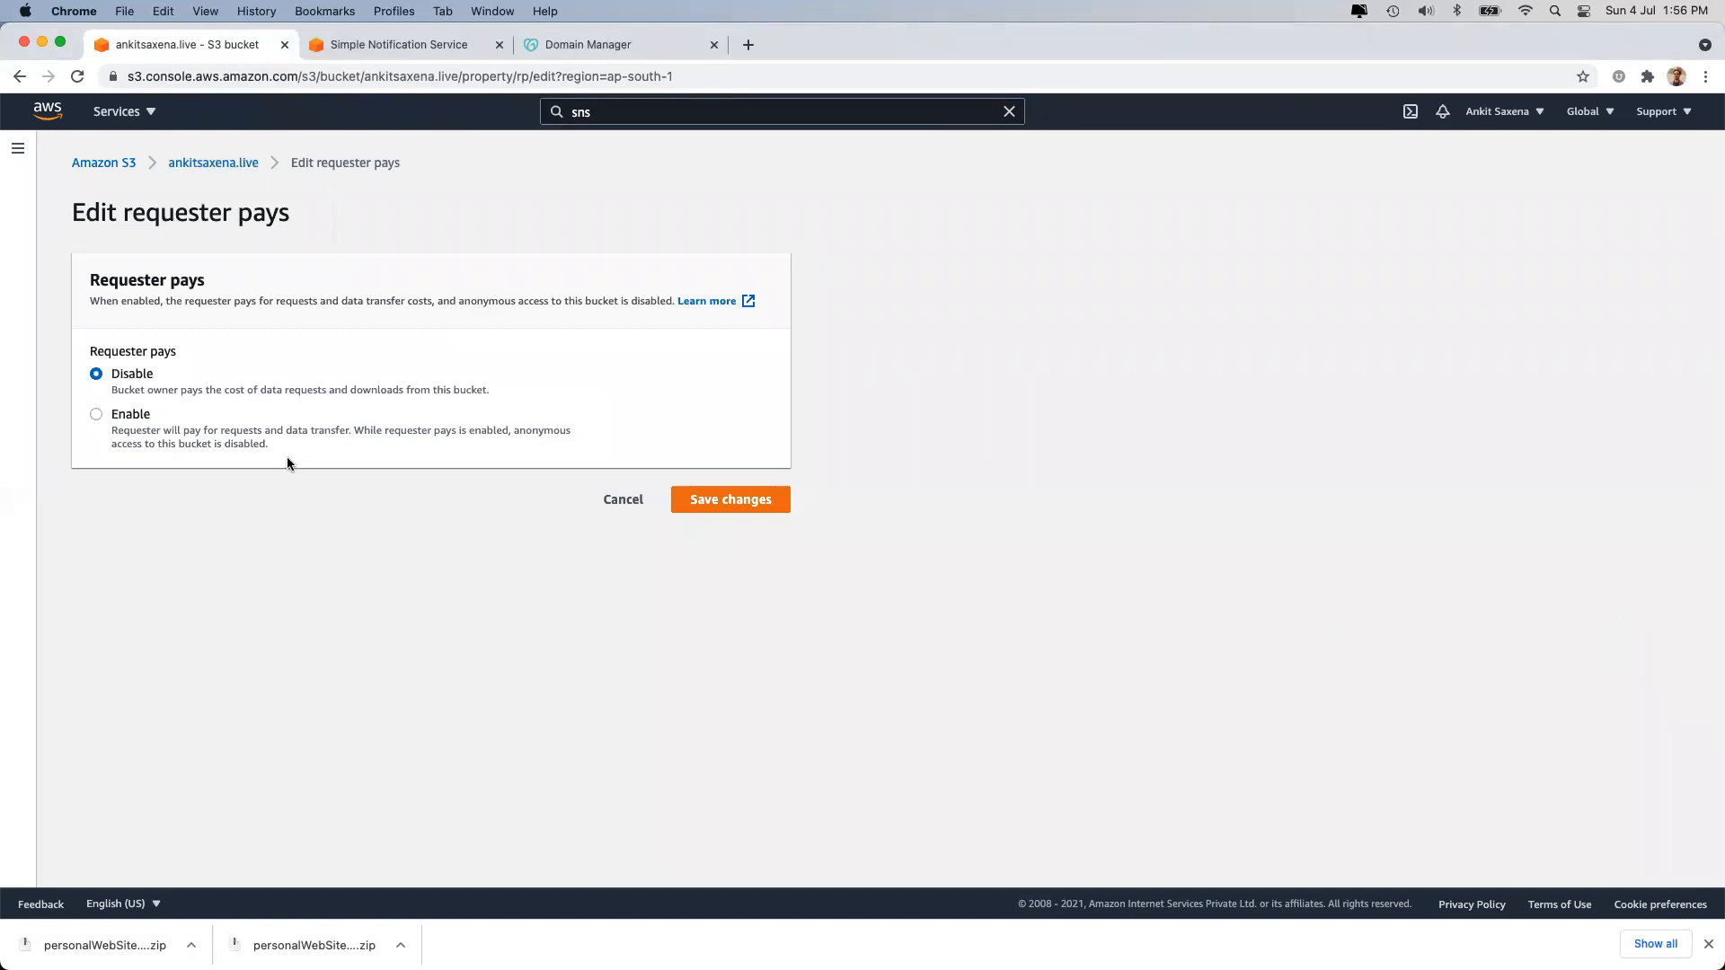
{"action": "left_click", "coordinate": [125, 413]}
{"action": "left_click_drag", "start_coordinate": [510, 434], "coordinate": [530, 450]}
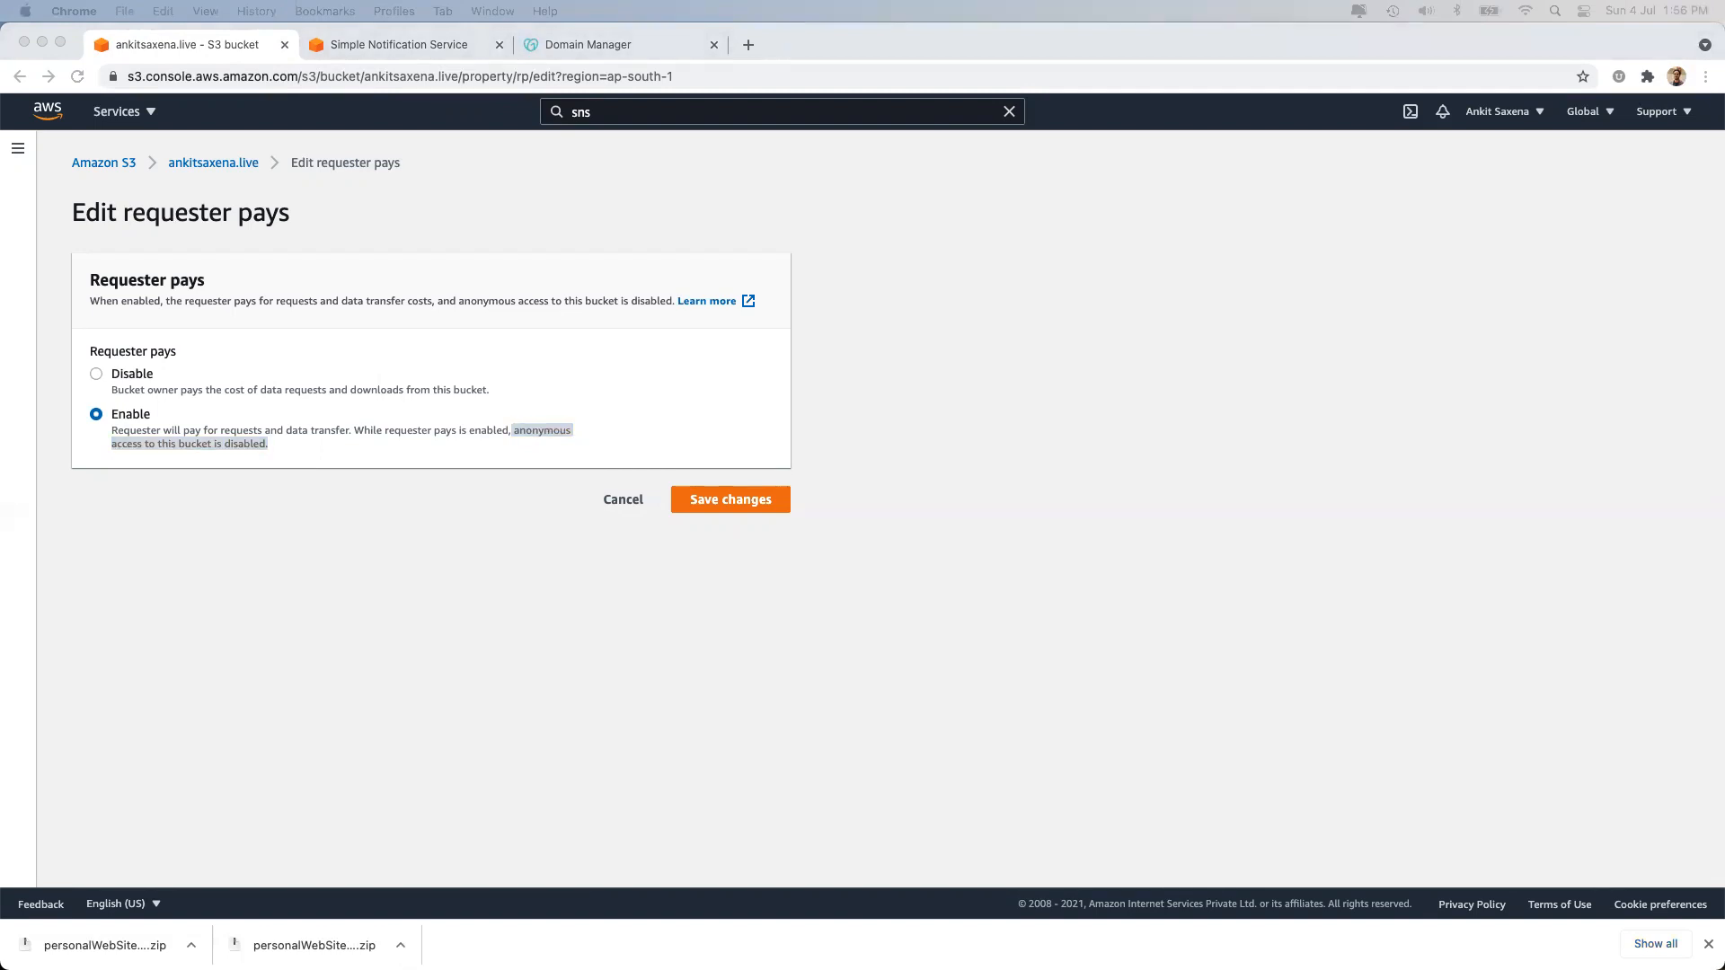
{"action": "left_click", "coordinate": [709, 787]}
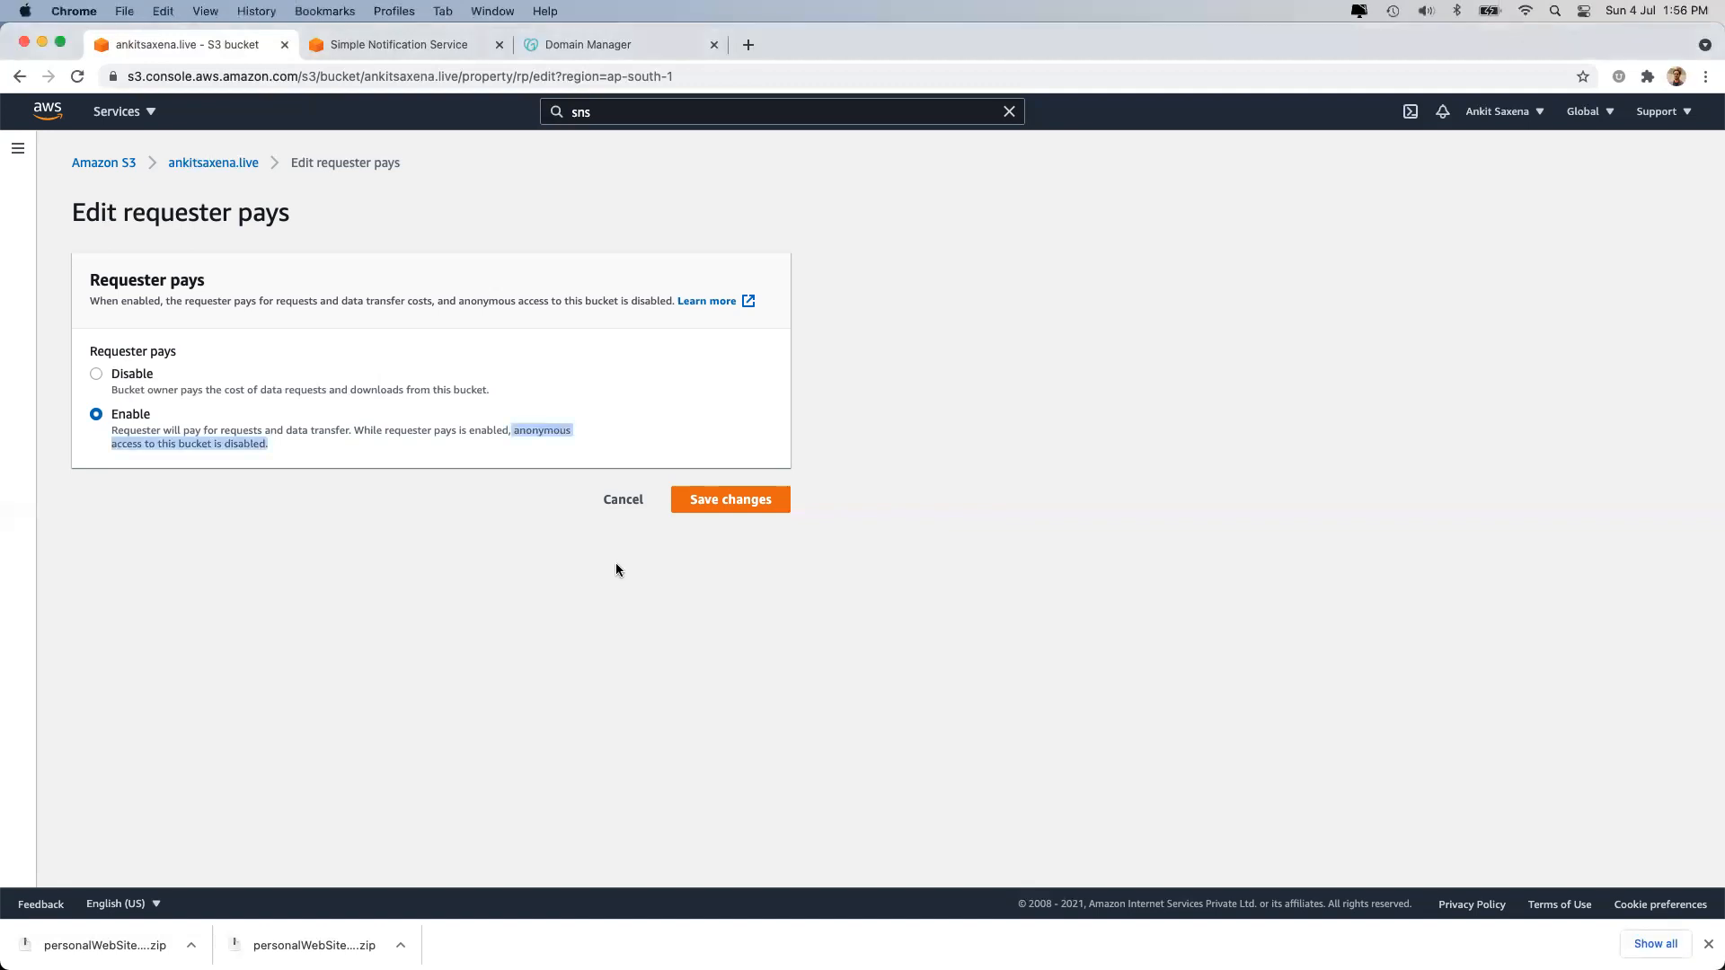
{"action": "left_click", "coordinate": [611, 517]}
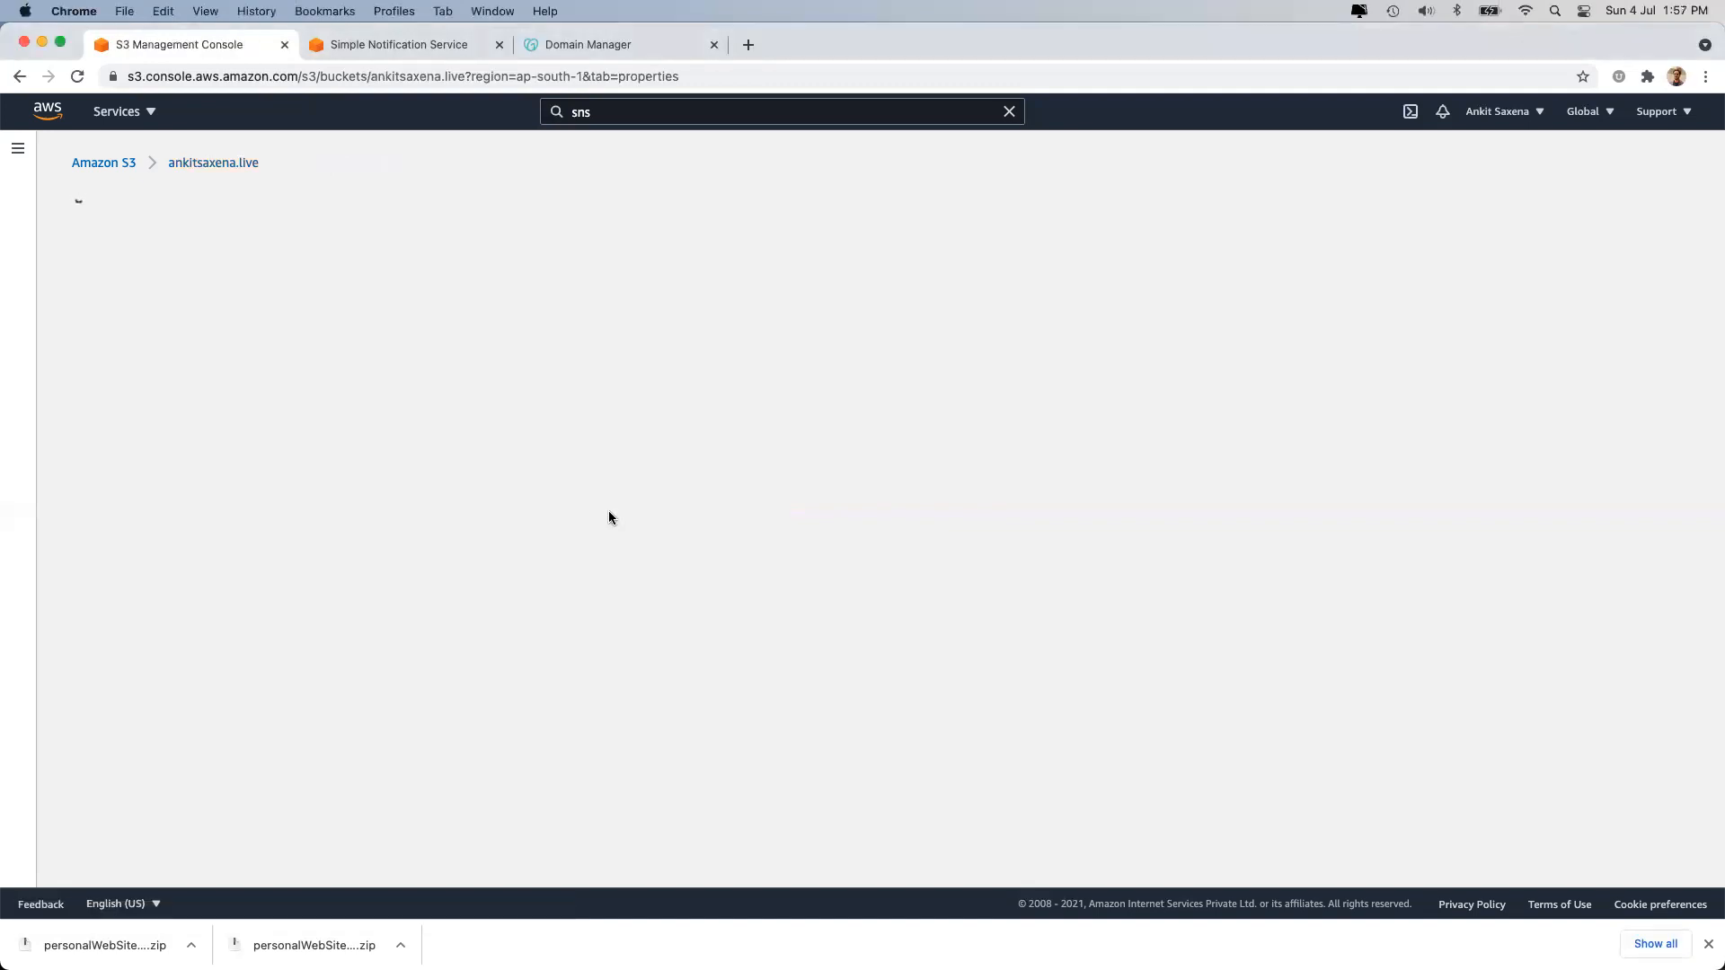
Enable static website hosting with index.html as the index document.
{"action": "scroll", "coordinate": [609, 517], "scroll_direction": "down", "scroll_amount": 15}
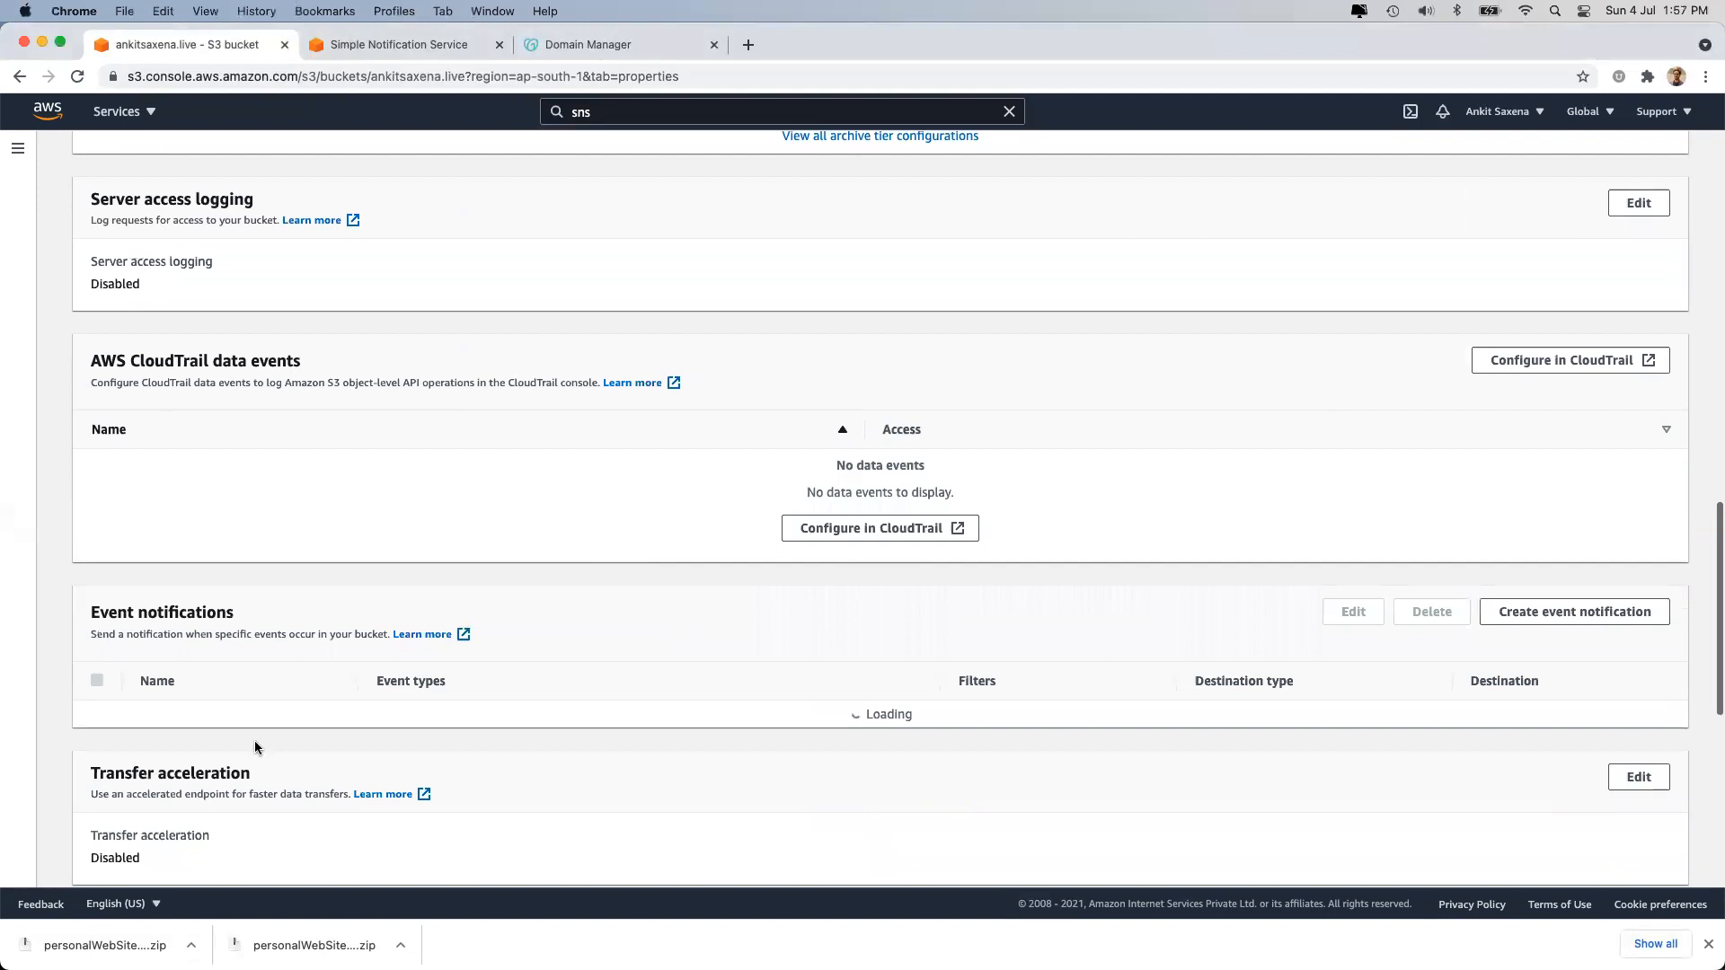
{"action": "scroll", "coordinate": [255, 741], "scroll_direction": "down", "scroll_amount": 5}
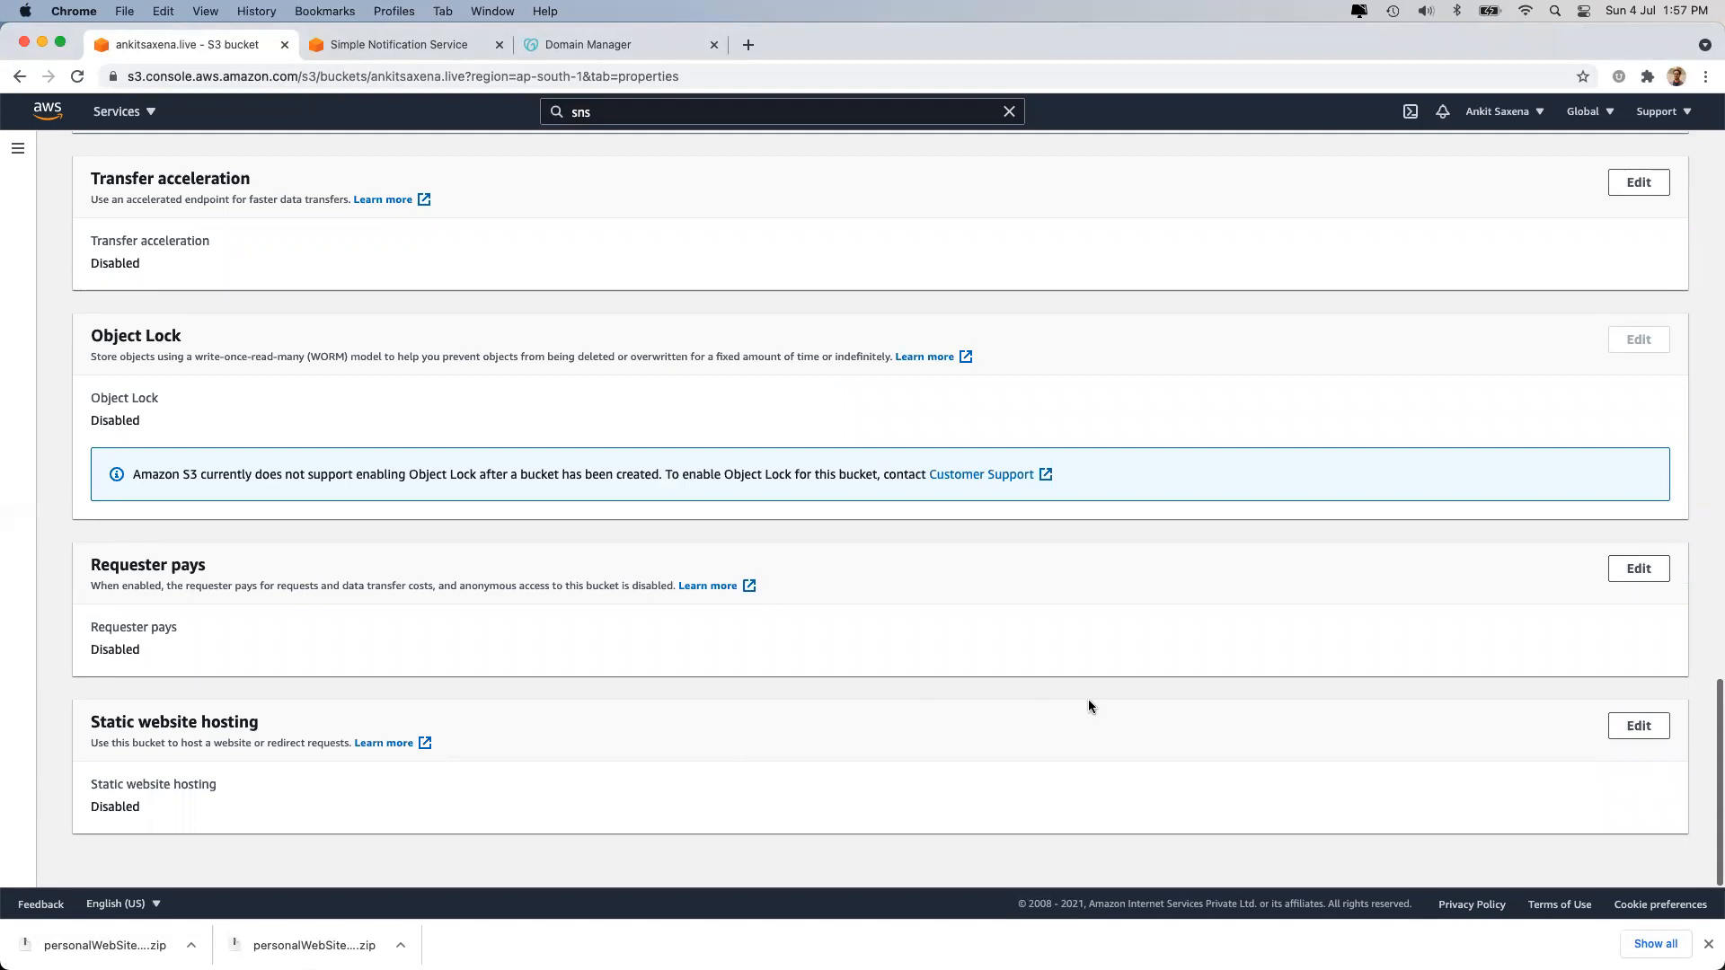
{"action": "left_click", "coordinate": [1652, 730]}
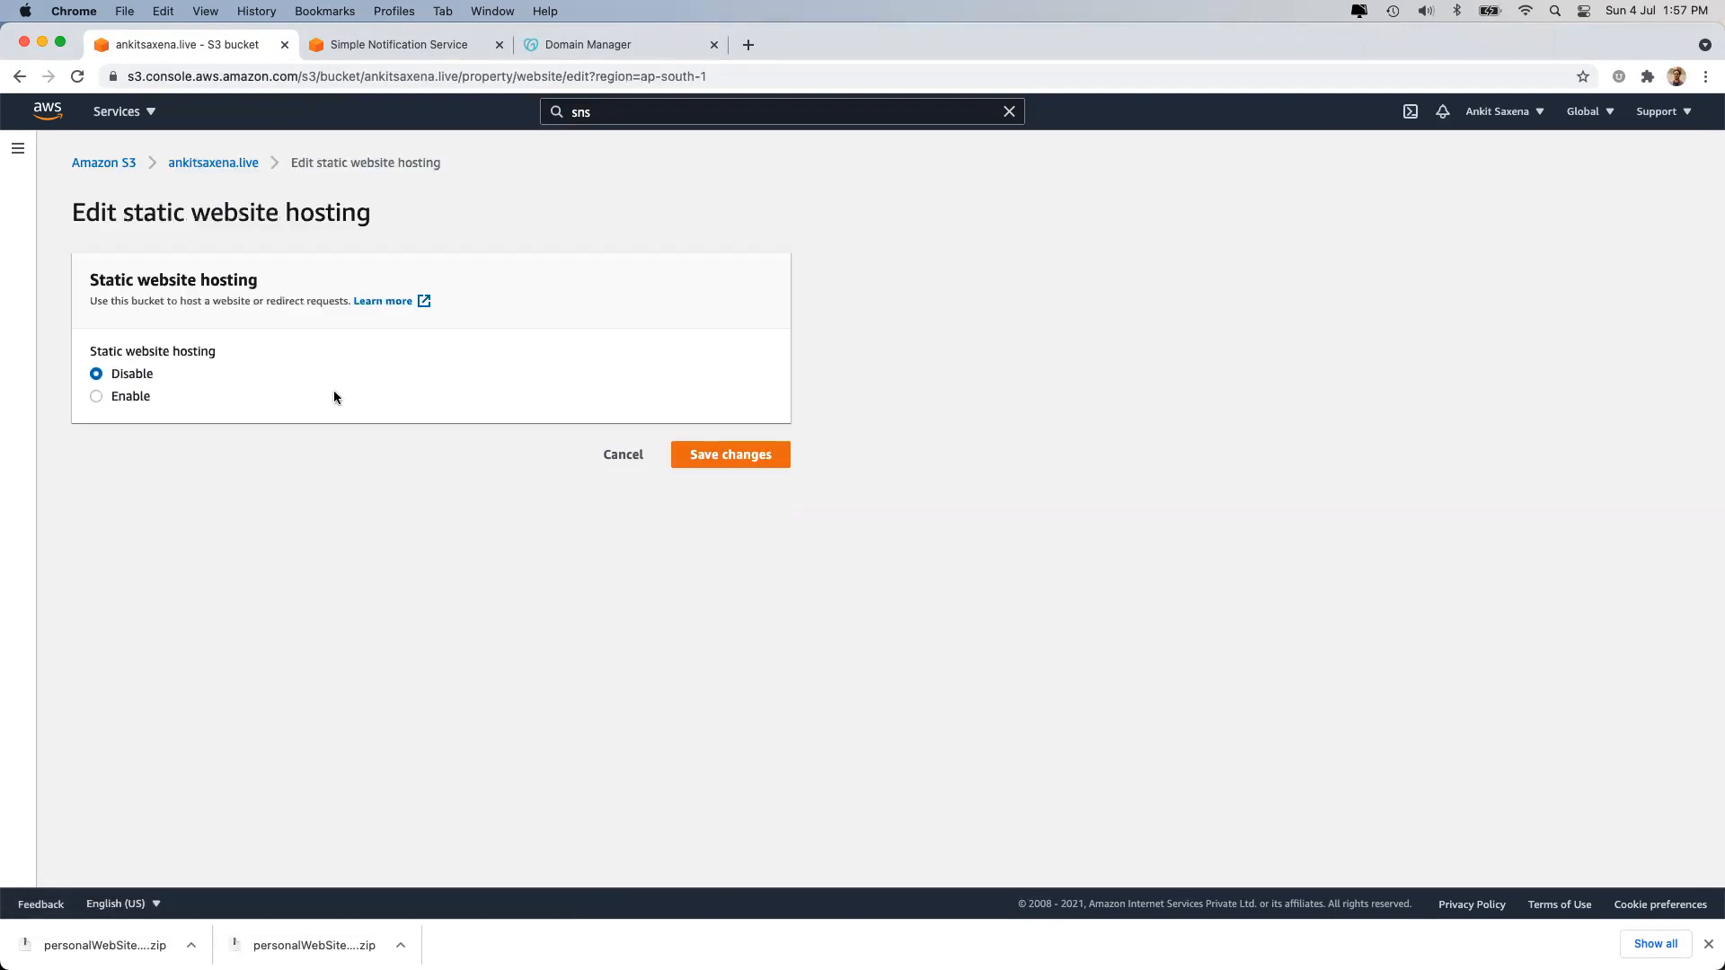
{"action": "left_click", "coordinate": [106, 395]}
{"action": "scroll", "coordinate": [270, 512], "scroll_direction": "down", "scroll_amount": 5}
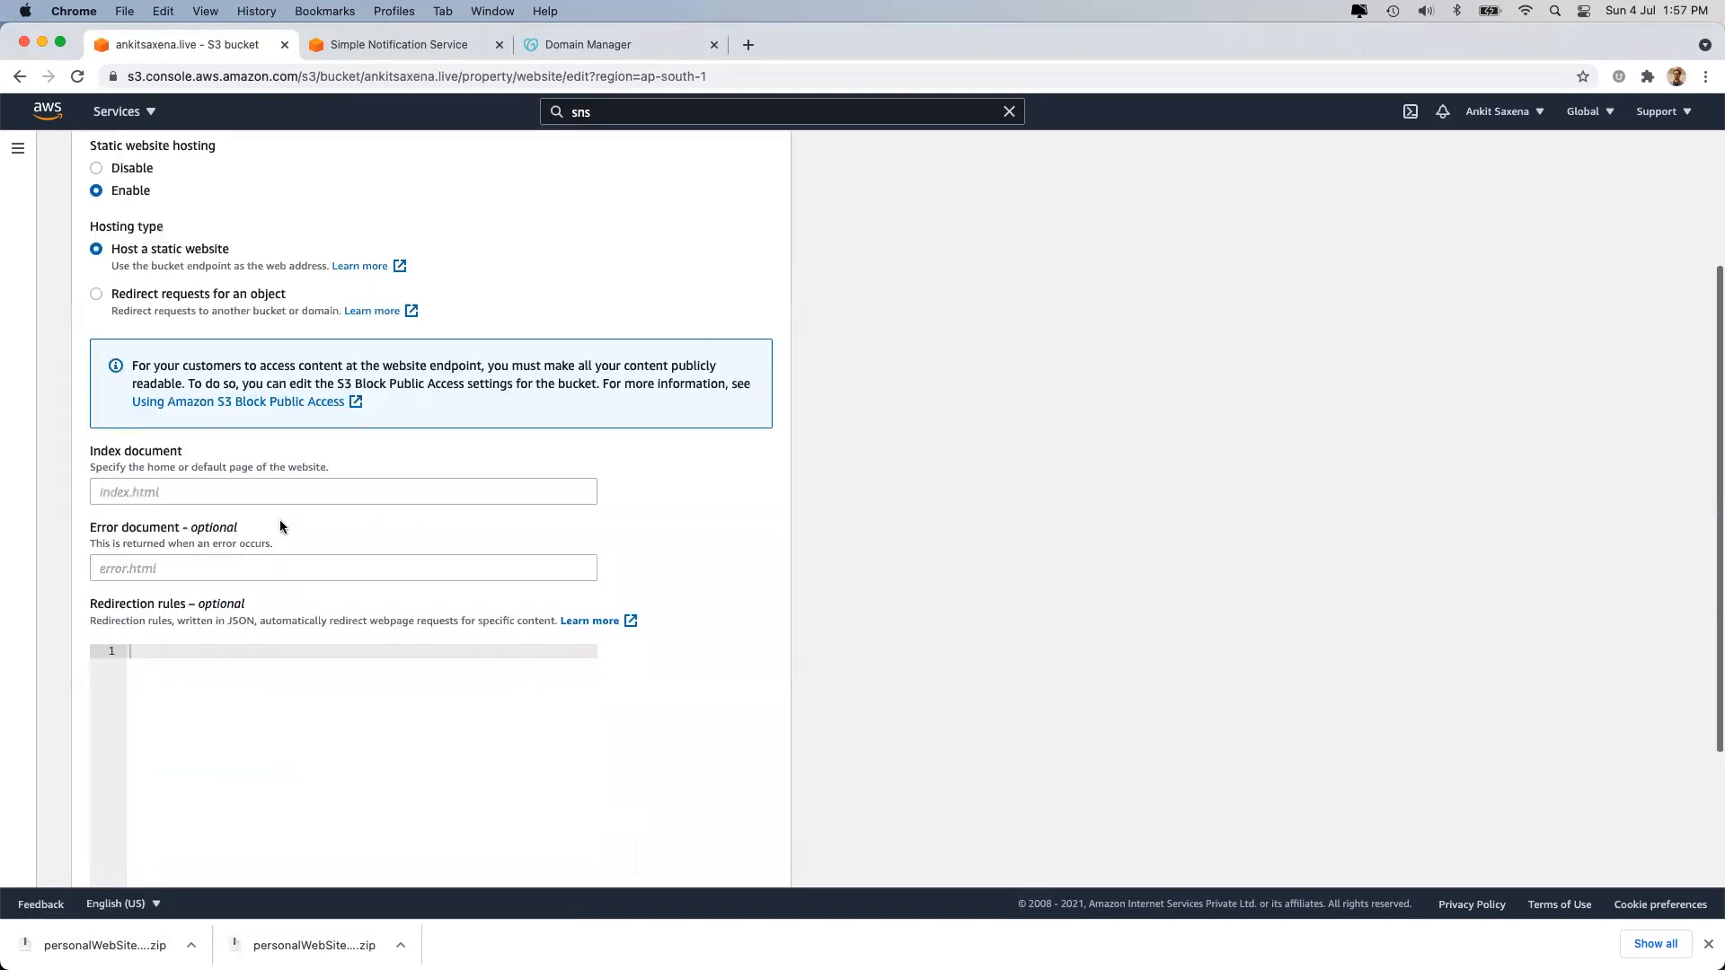
{"action": "left_click", "coordinate": [197, 458]}
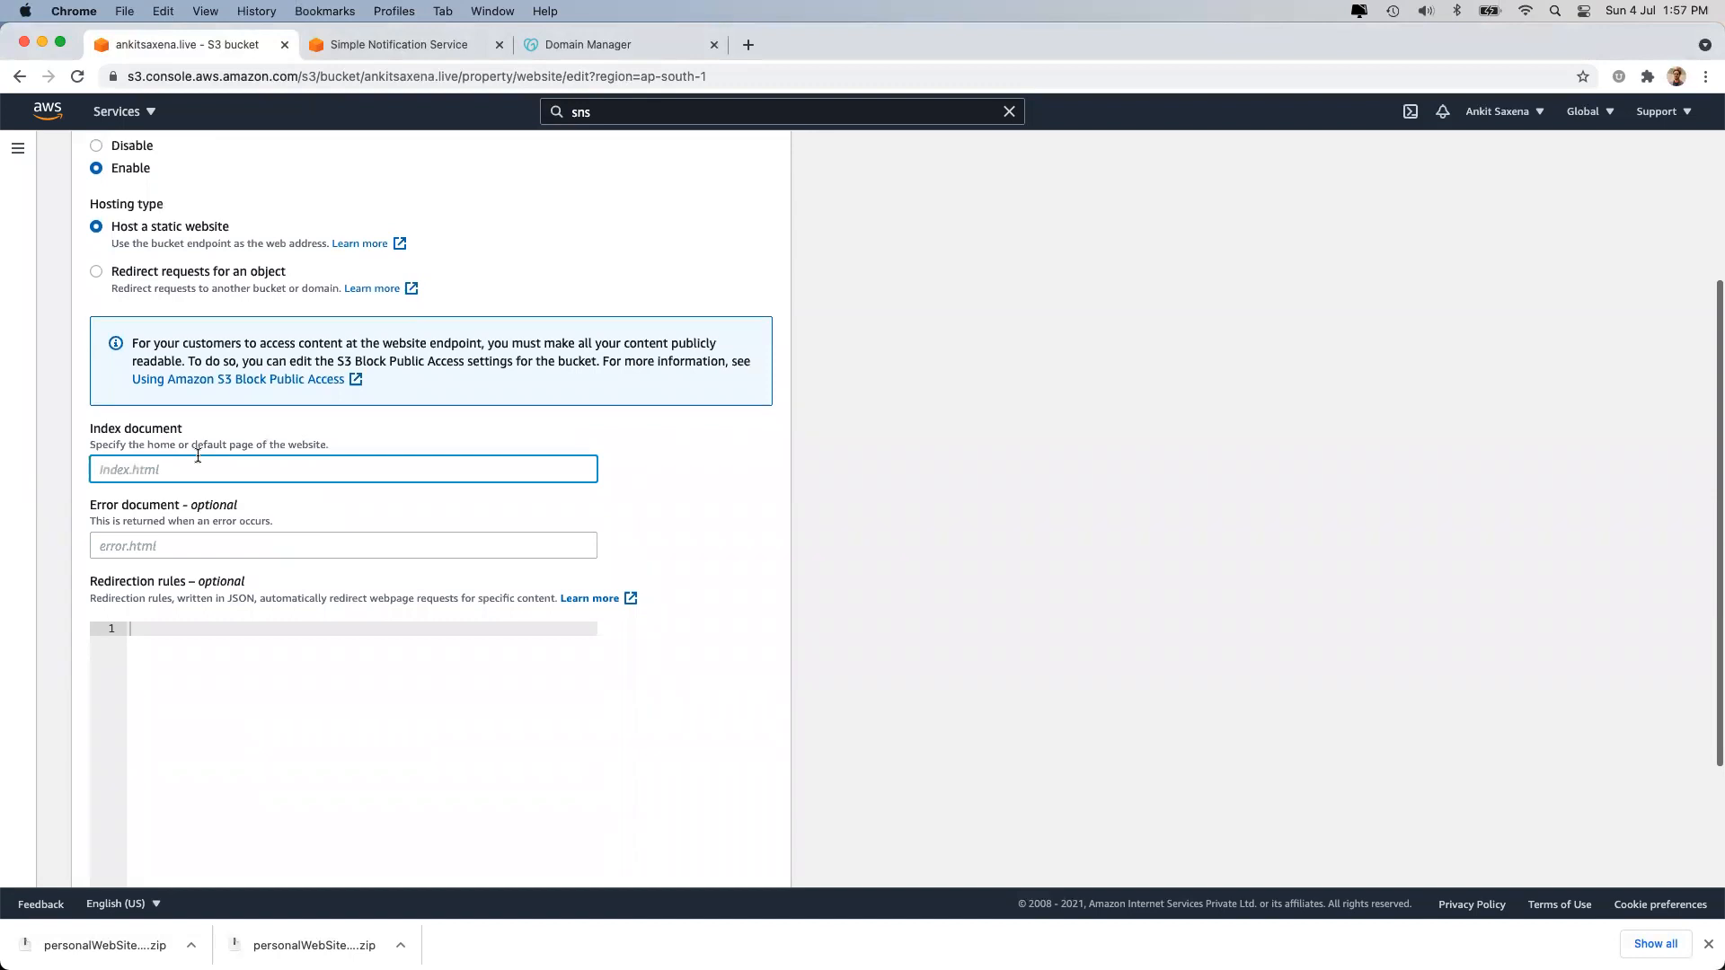
{"action": "type", "text": "index,html"}
{"action": "key", "text": "BackSpace"}
{"action": "key", "text": "BackSpace"}
{"action": "key", "text": "BackSpace"}
{"action": "key", "text": "BackSpace"}
{"action": "key", "text": "BackSpace"}
{"action": "type", "text": ".html"}
{"action": "key", "text": "super+a"}
{"action": "key", "text": "super+c"}
{"action": "left_click", "coordinate": [941, 618]}
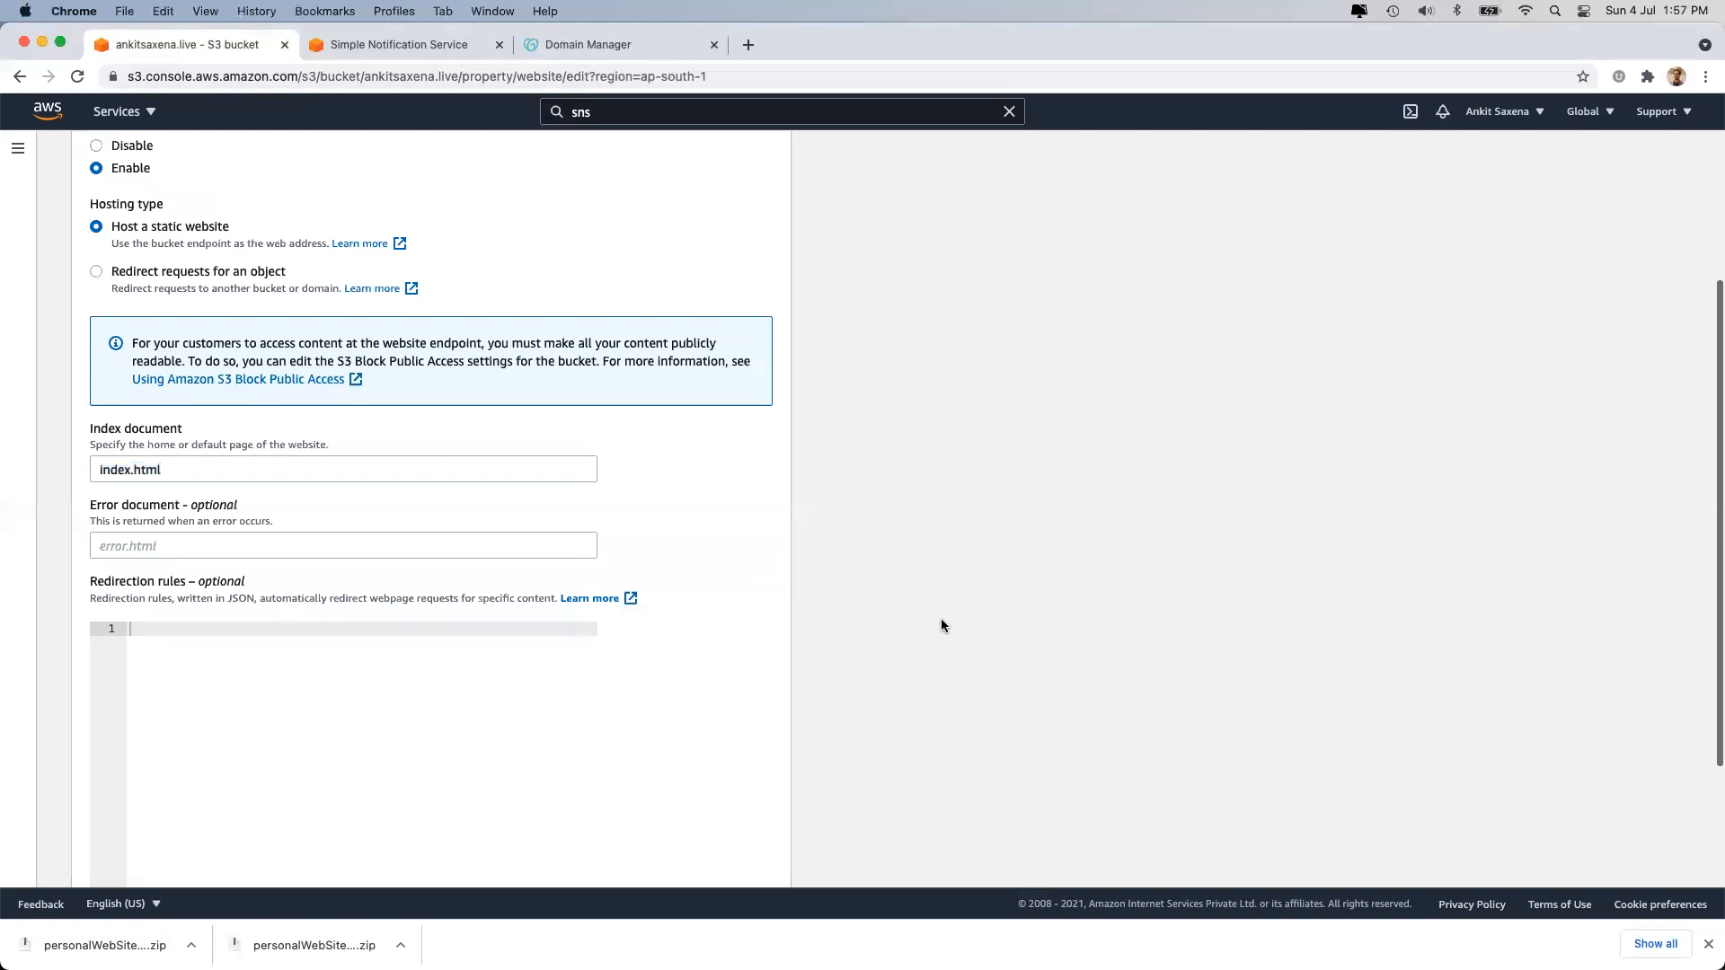
Set index.html as the error document and save the hosting settings.
{"action": "left_click", "coordinate": [184, 544]}
{"action": "key", "text": "super+v"}
{"action": "left_click", "coordinate": [1052, 541]}
{"action": "left_click", "coordinate": [106, 553]}
{"action": "key", "text": "super+Right"}
{"action": "key", "text": "alt+shift+Left"}
{"action": "key", "text": "alt+shift+Left"}
{"action": "key", "text": "Right"}
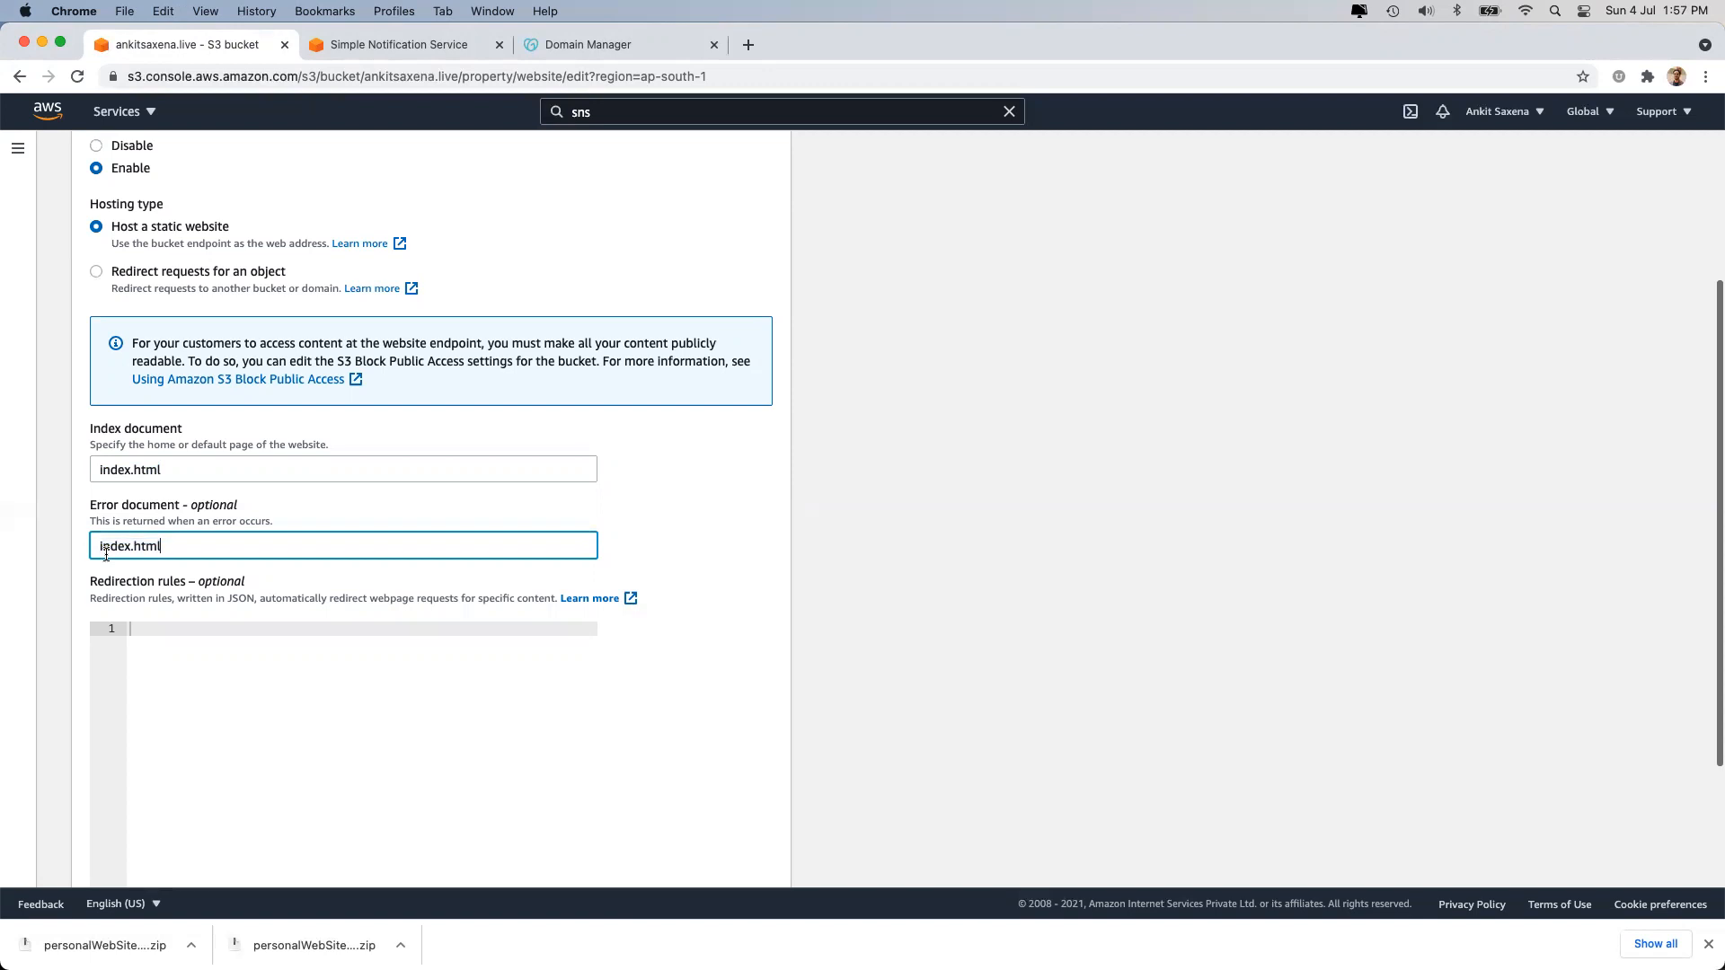
{"action": "double_click", "coordinate": [118, 544]}
{"action": "left_click", "coordinate": [915, 693]}
{"action": "scroll", "coordinate": [915, 693], "scroll_direction": "down", "scroll_amount": 3}
{"action": "left_click", "coordinate": [709, 858]}
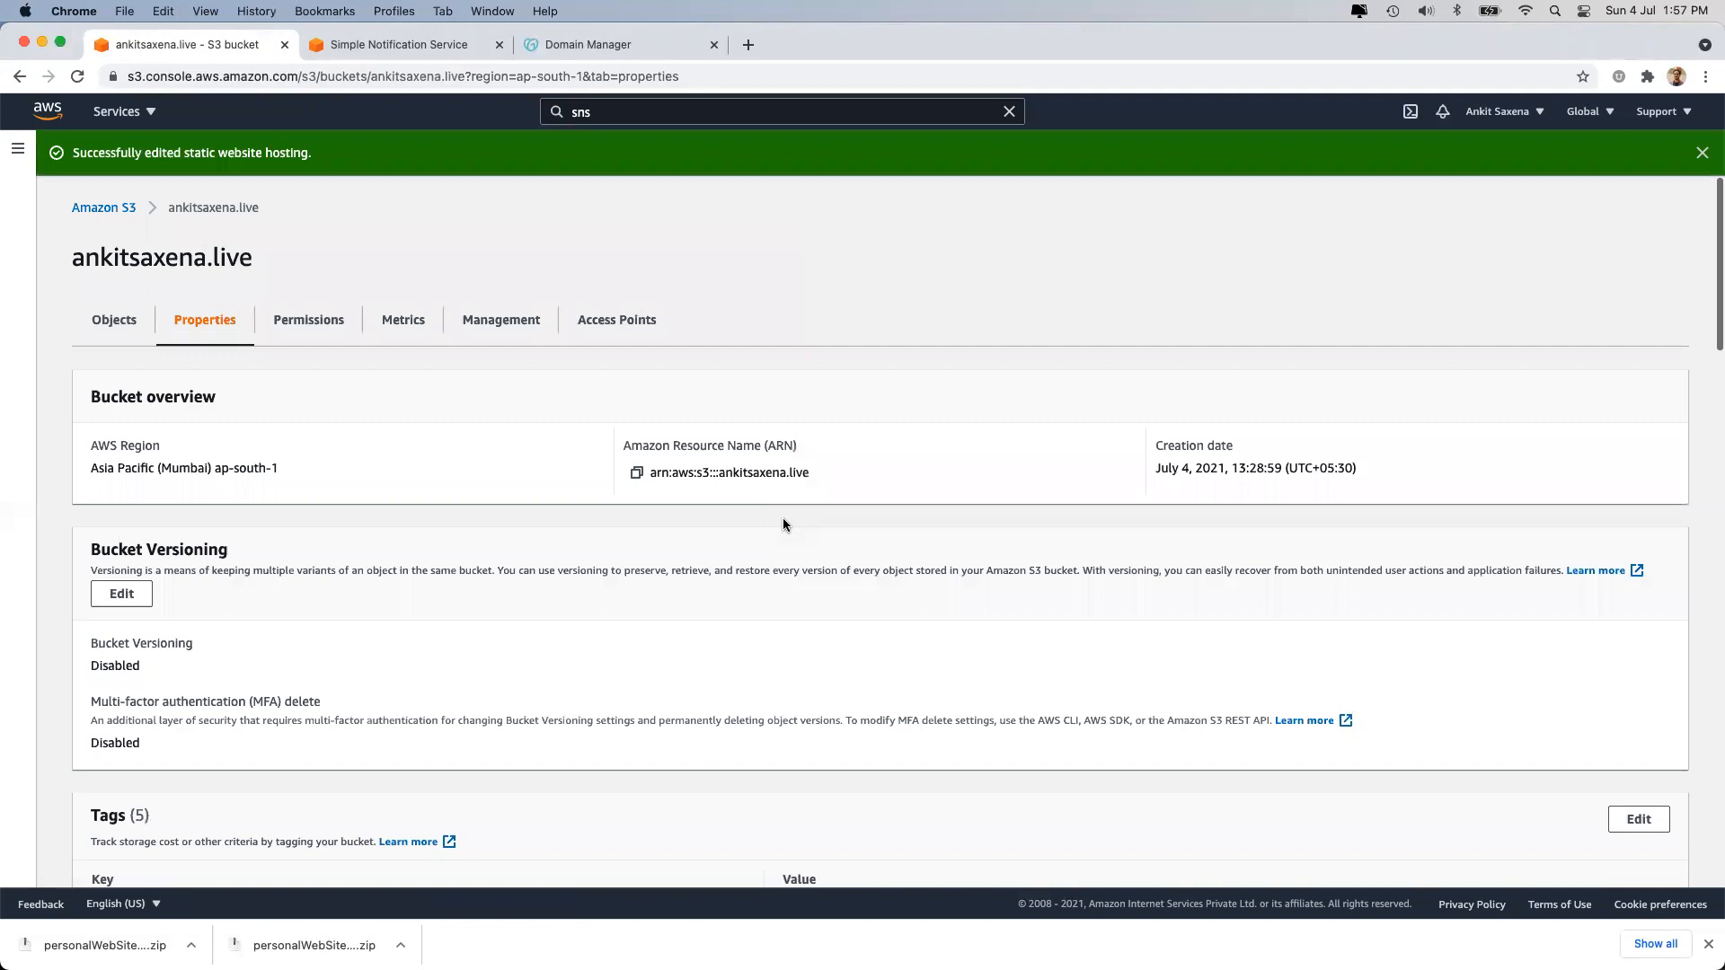
Copy the bucket website endpoint and load it in a new browser tab.
{"action": "scroll", "coordinate": [783, 519], "scroll_direction": "down", "scroll_amount": 15}
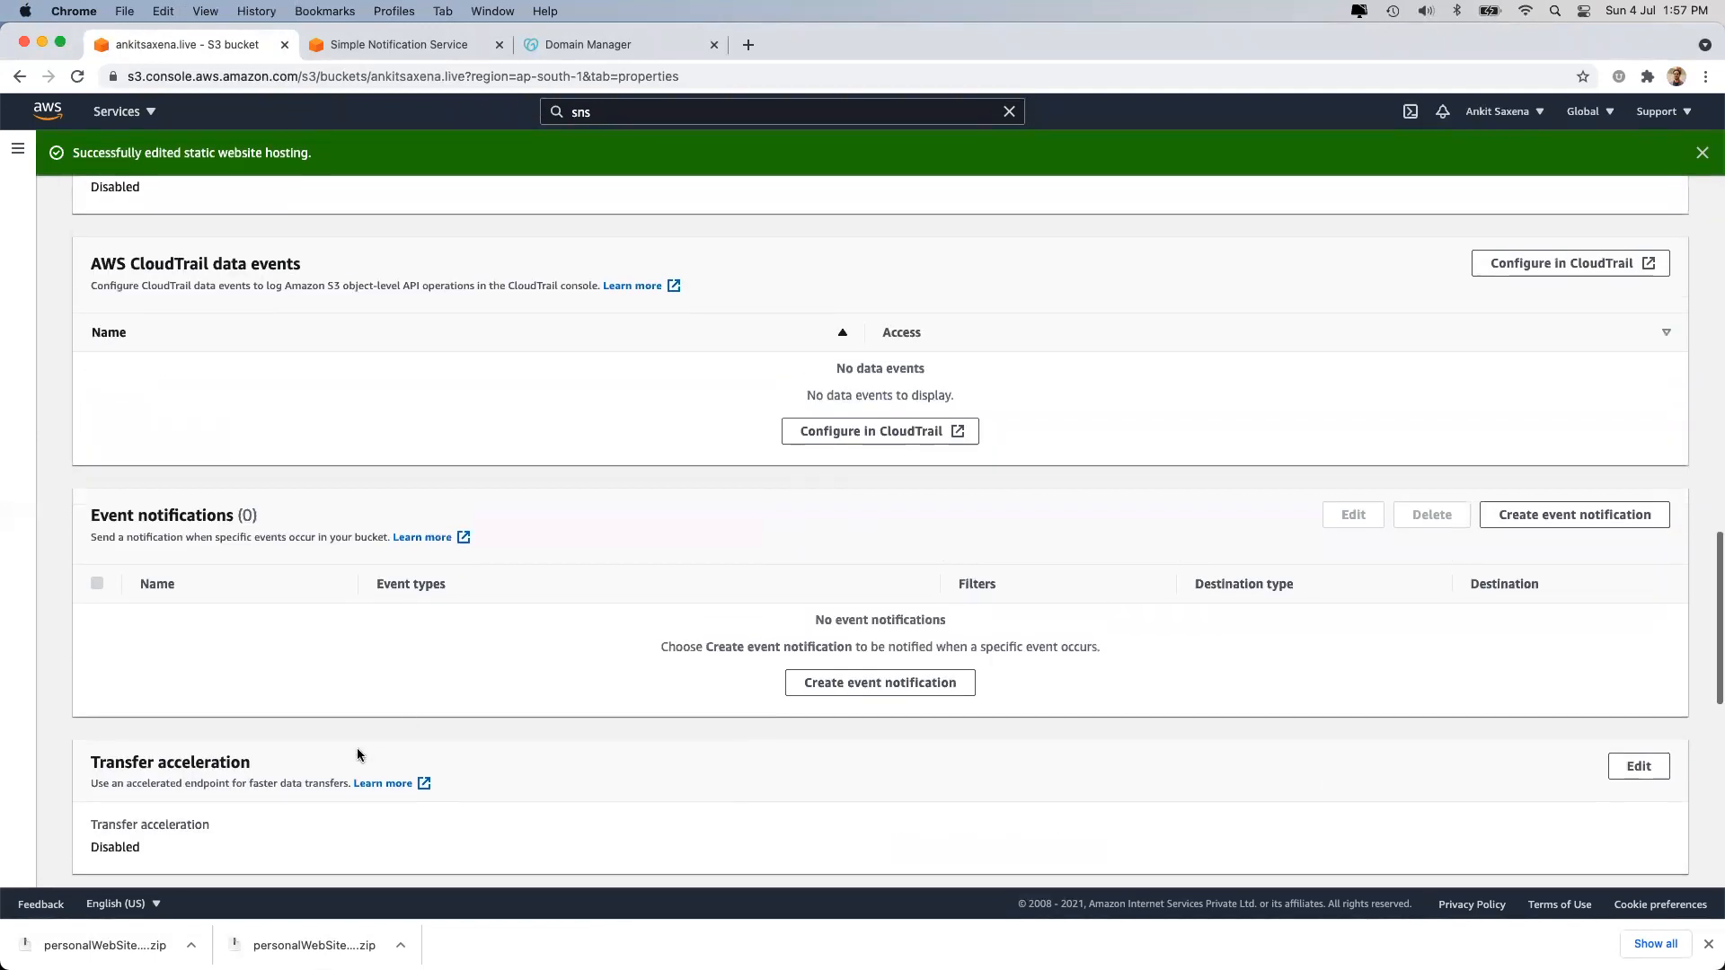
{"action": "scroll", "coordinate": [370, 687], "scroll_direction": "down", "scroll_amount": 5}
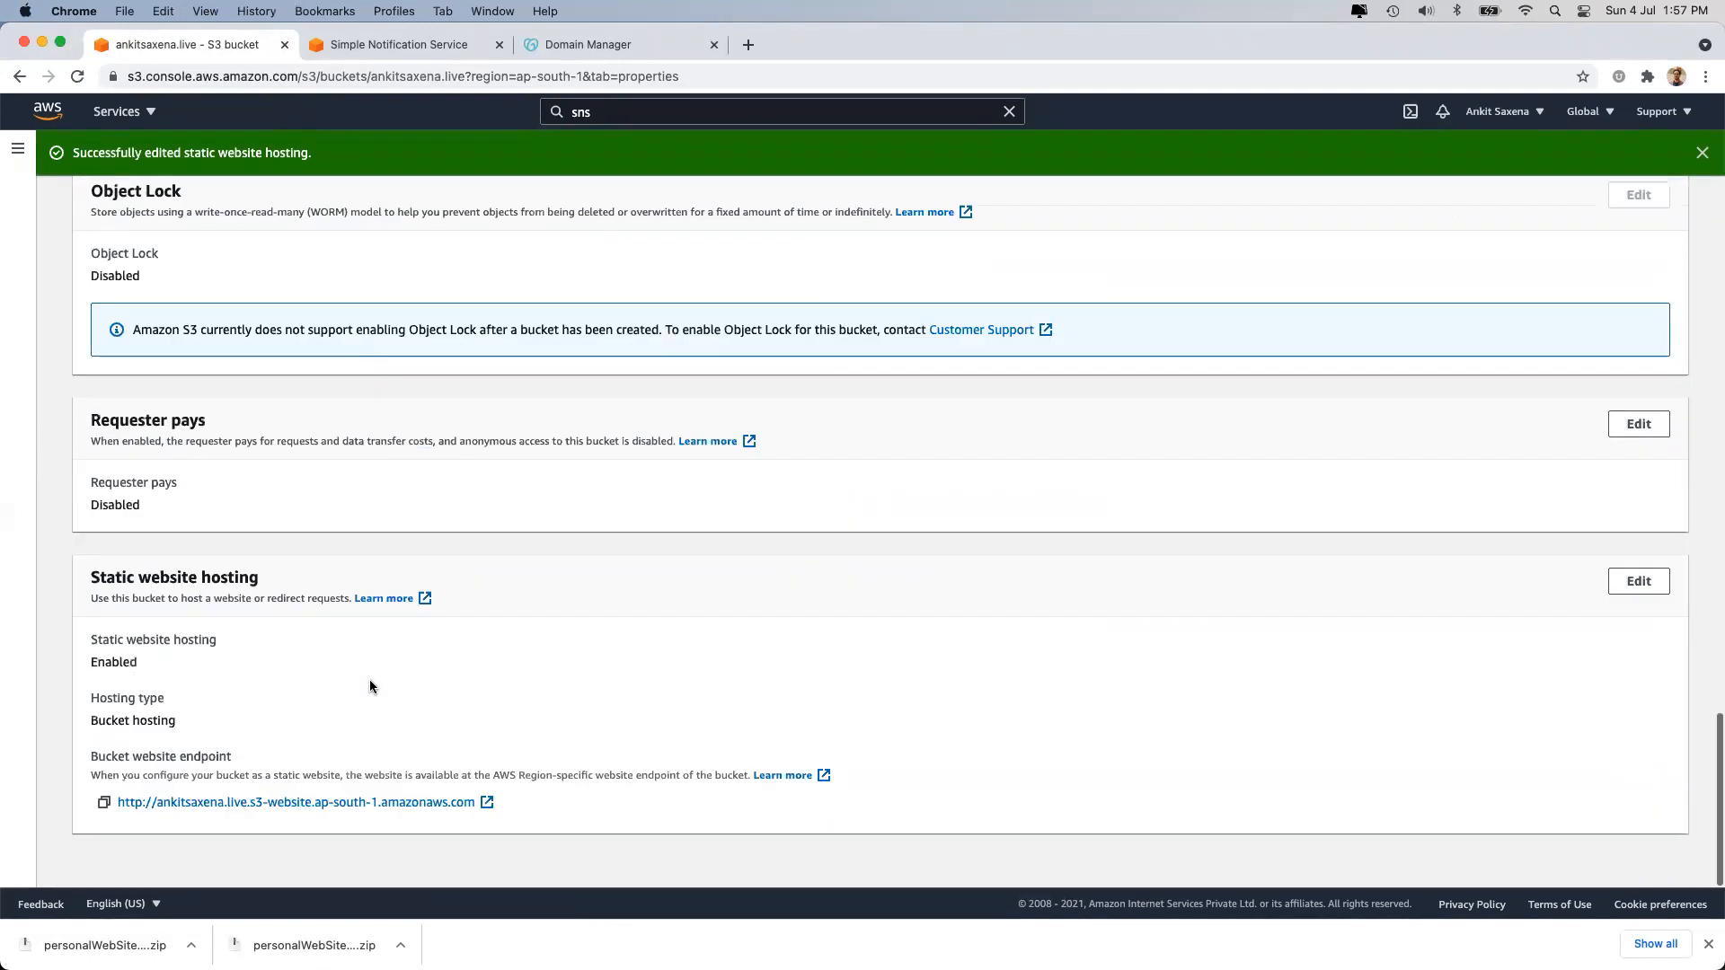
{"action": "left_click", "coordinate": [104, 804]}
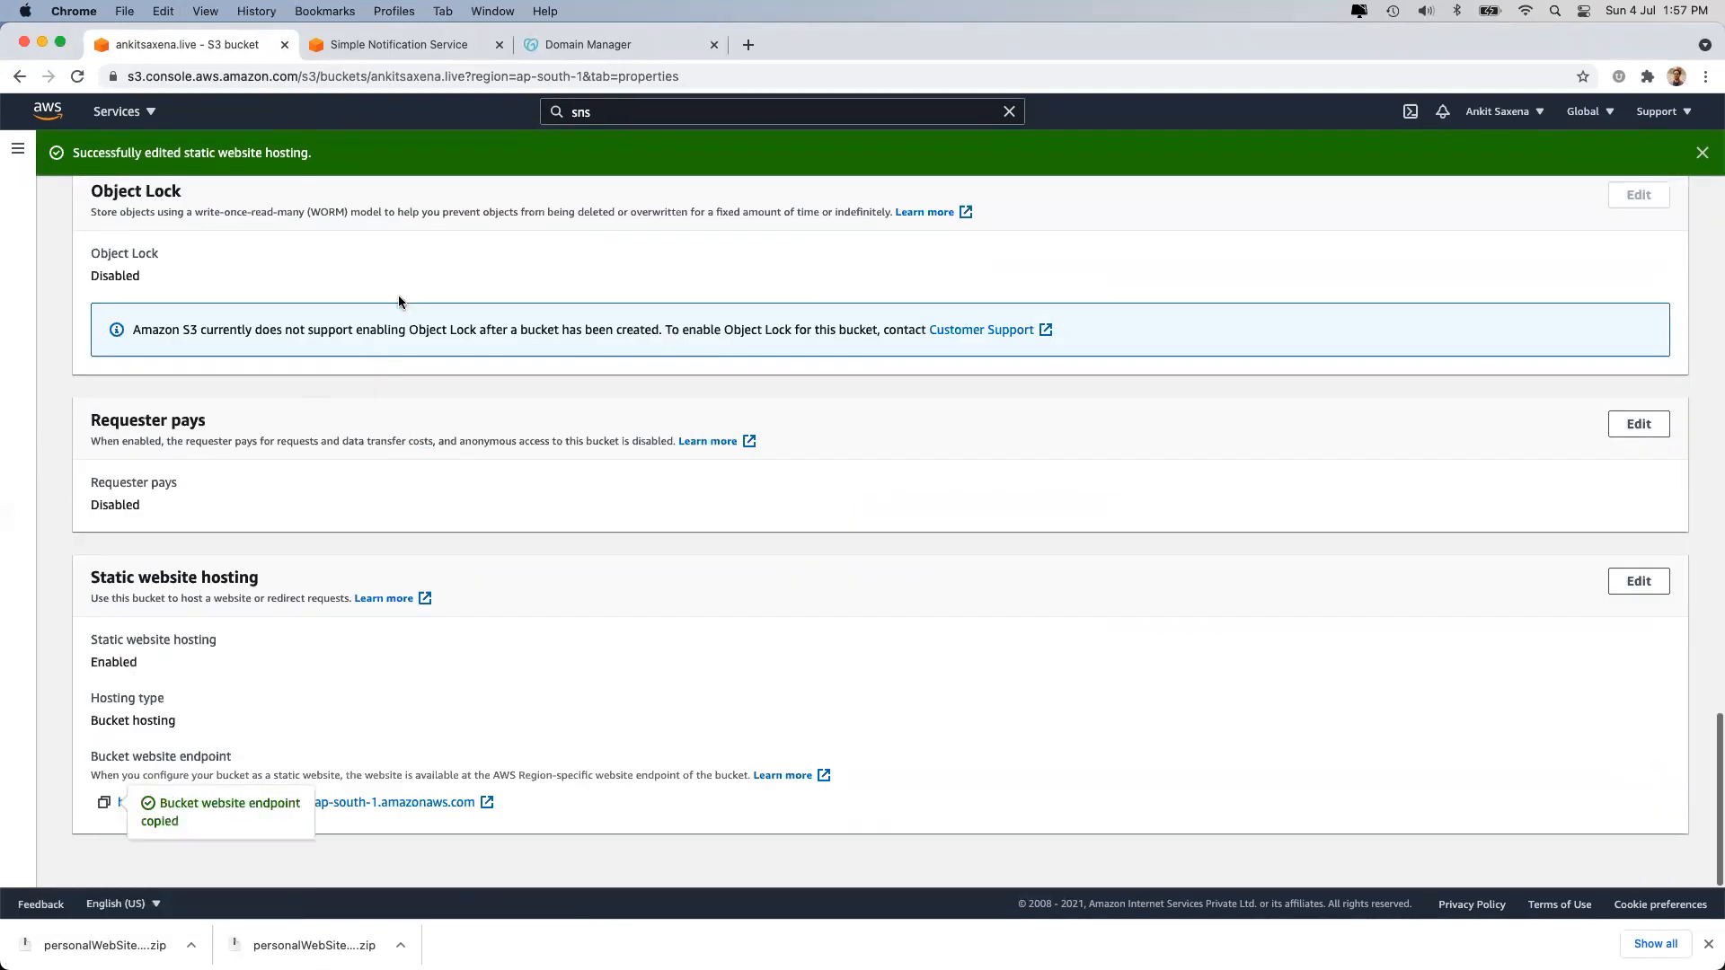
{"action": "left_click", "coordinate": [749, 45]}
{"action": "key", "text": "super+v"}
{"action": "key", "text": "Return"}
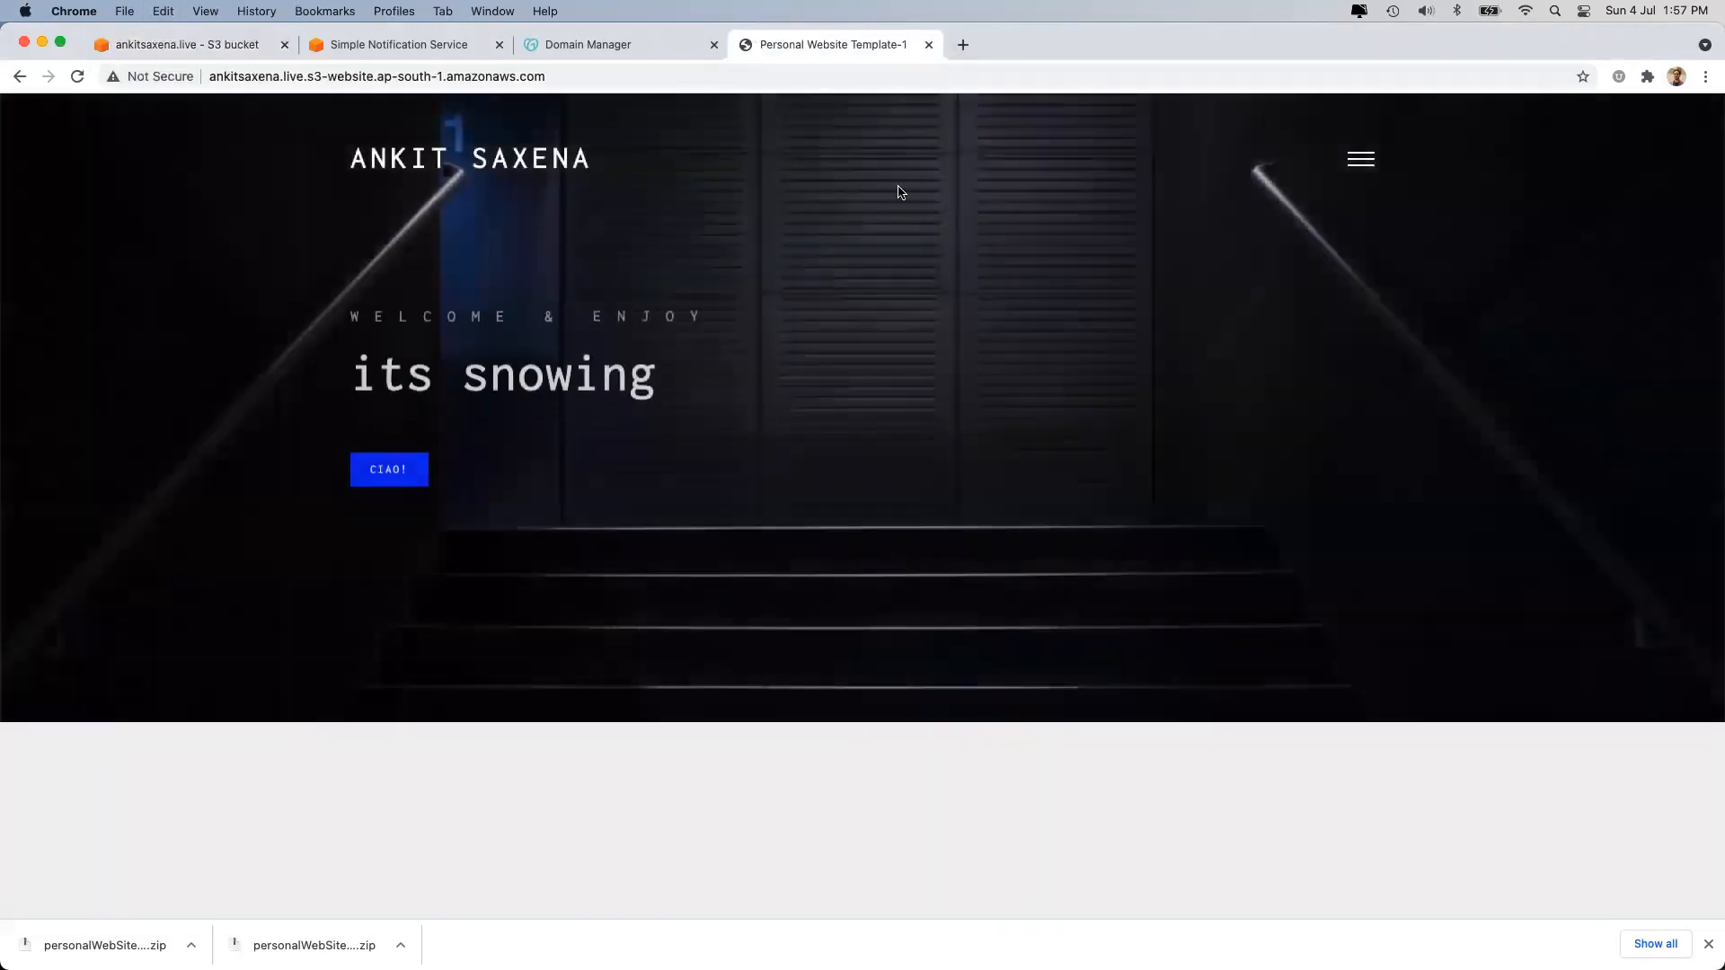
Browse the site's Contact page, return to Home via the logo, then close the tab.
{"action": "left_click", "coordinate": [1361, 160]}
{"action": "left_click", "coordinate": [854, 279]}
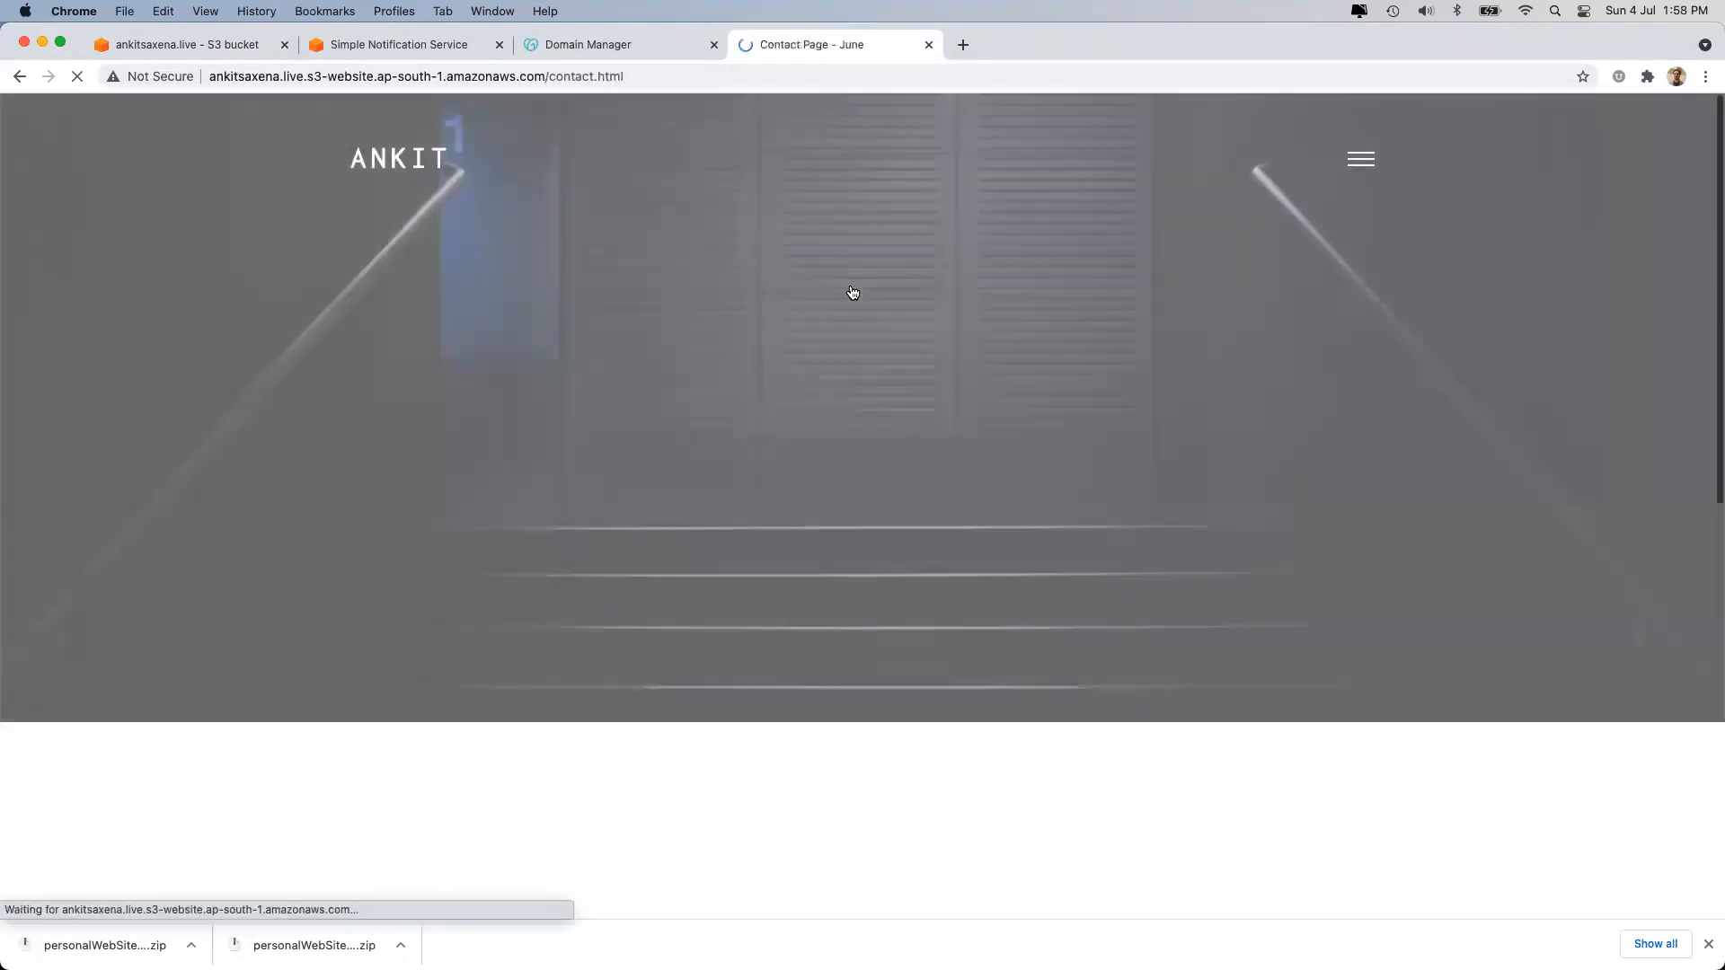
{"action": "scroll", "coordinate": [861, 582], "scroll_direction": "down", "scroll_amount": 10}
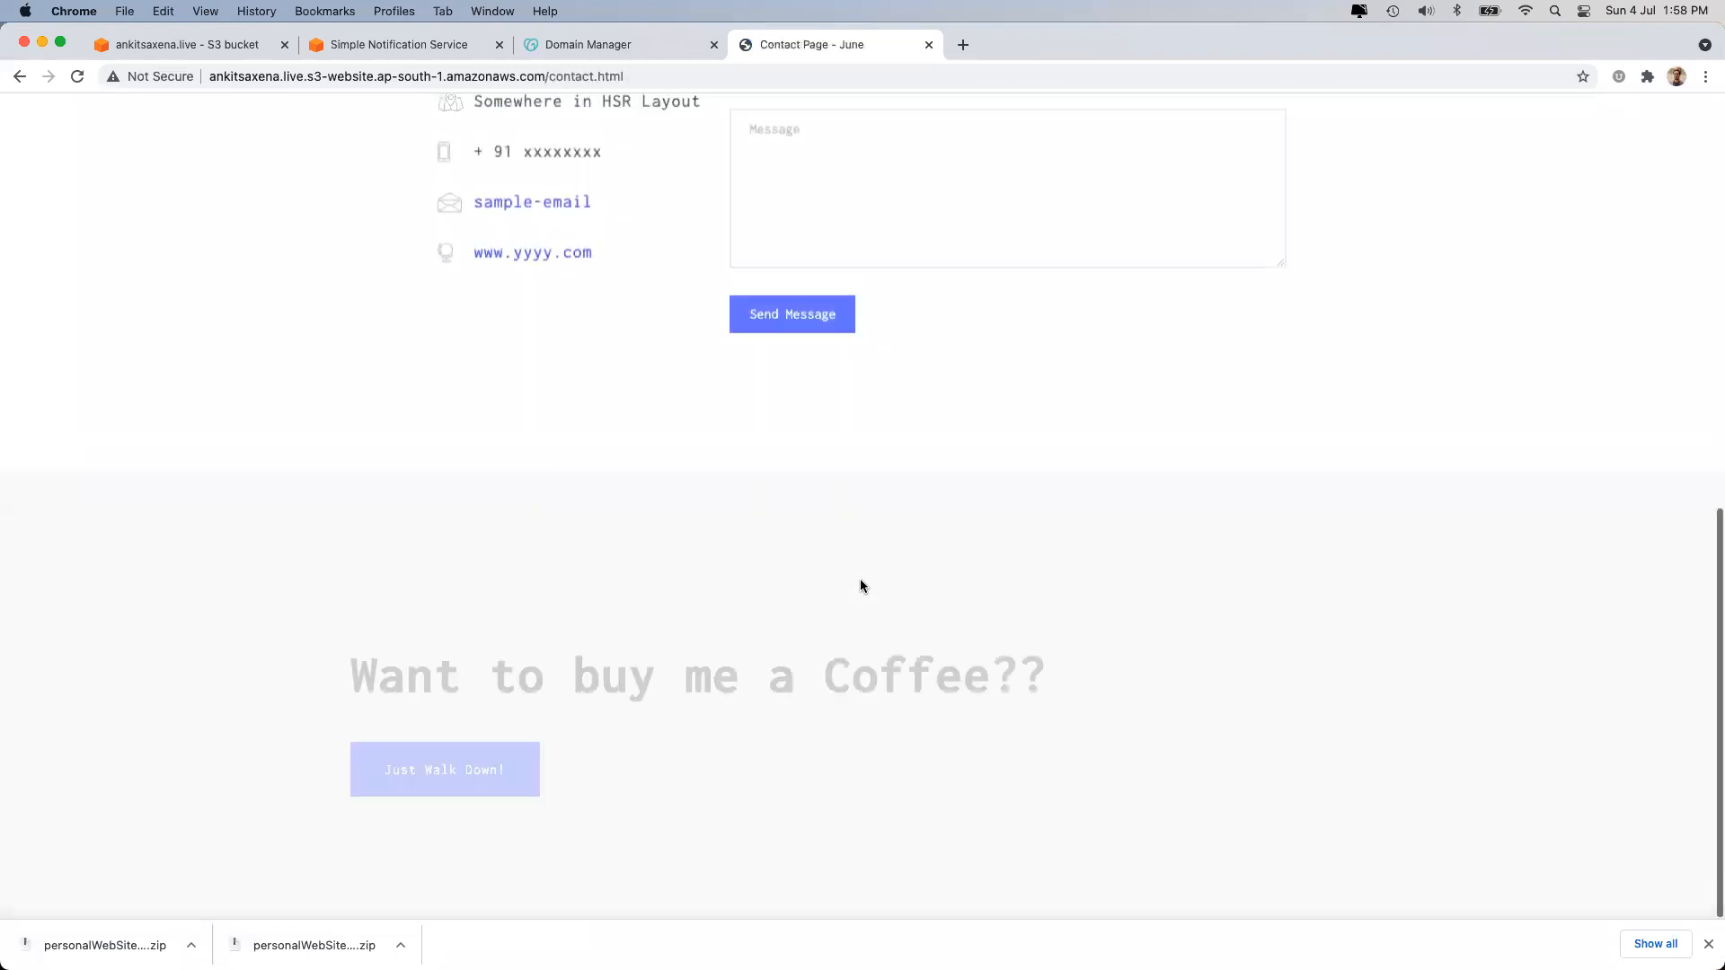
{"action": "scroll", "coordinate": [860, 585], "scroll_direction": "up", "scroll_amount": 10}
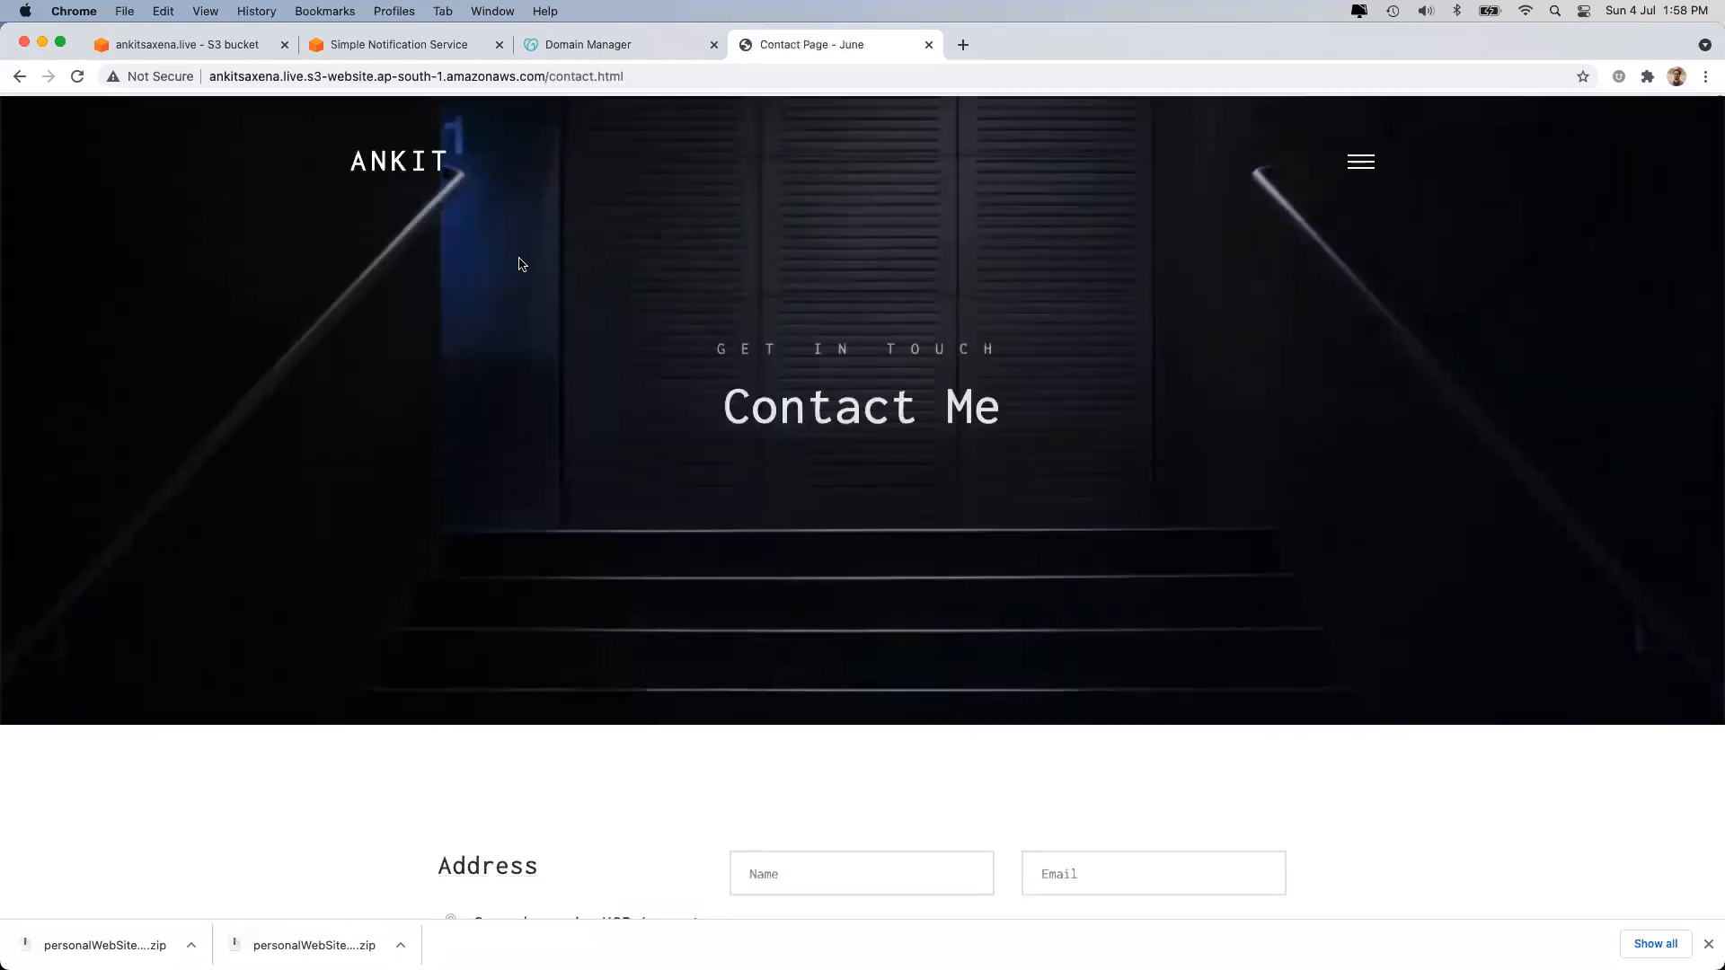
{"action": "left_click", "coordinate": [400, 160]}
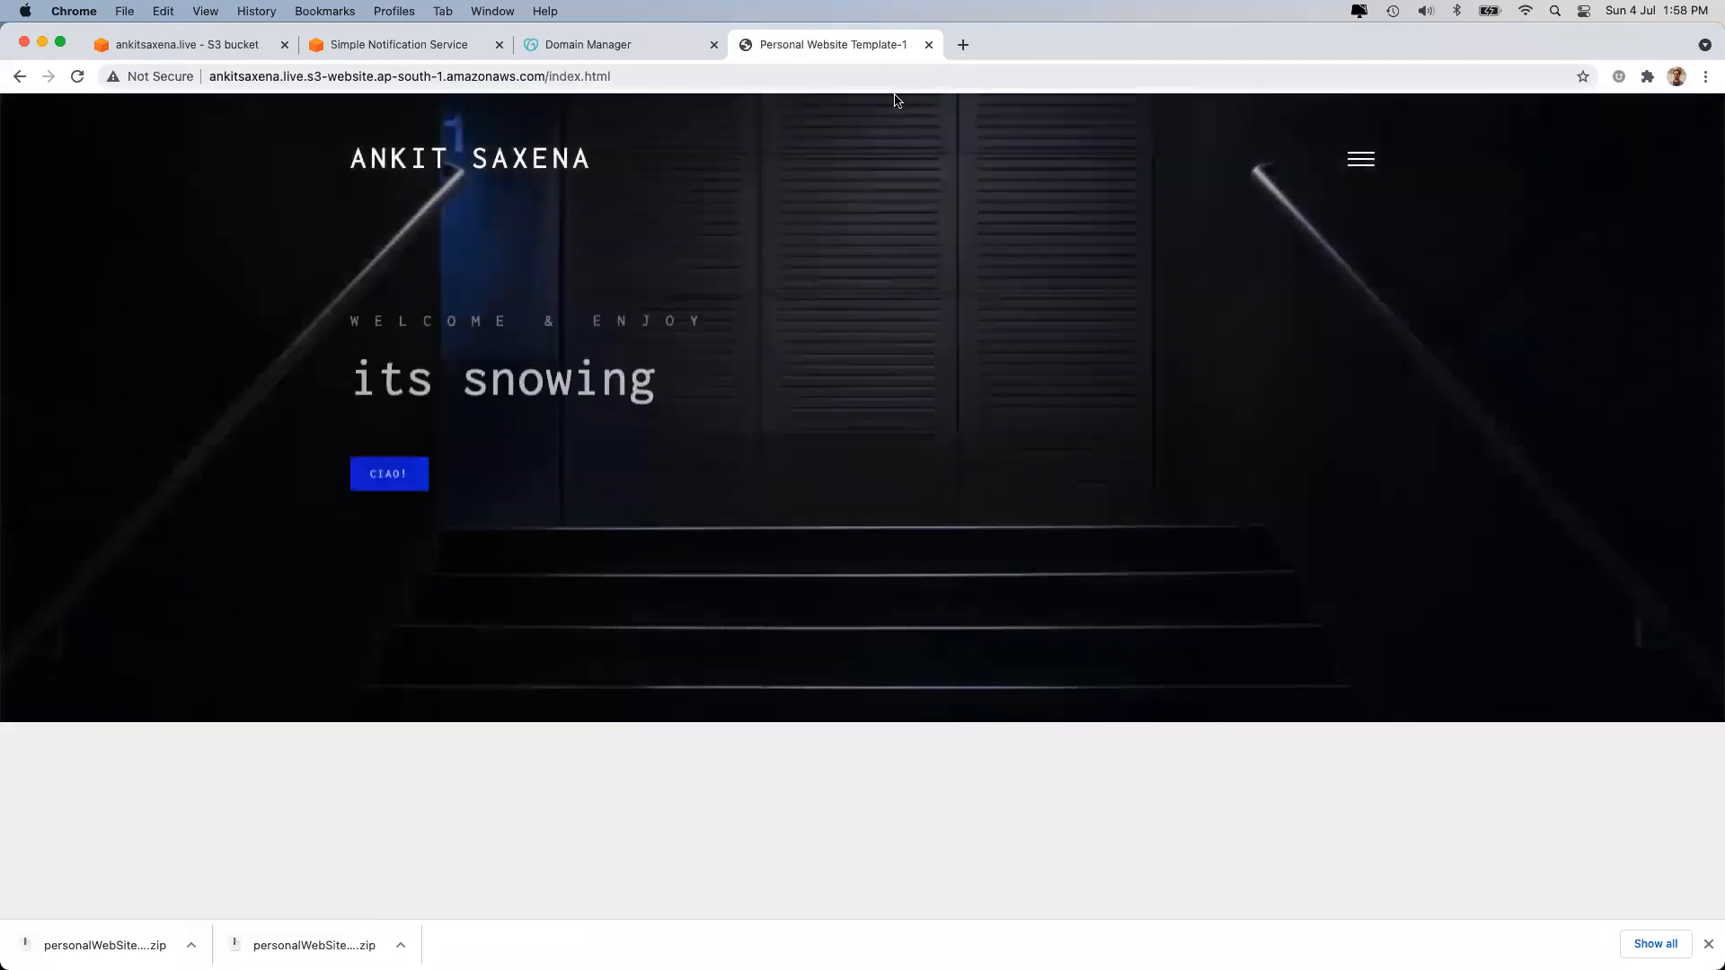
{"action": "left_click", "coordinate": [930, 45]}
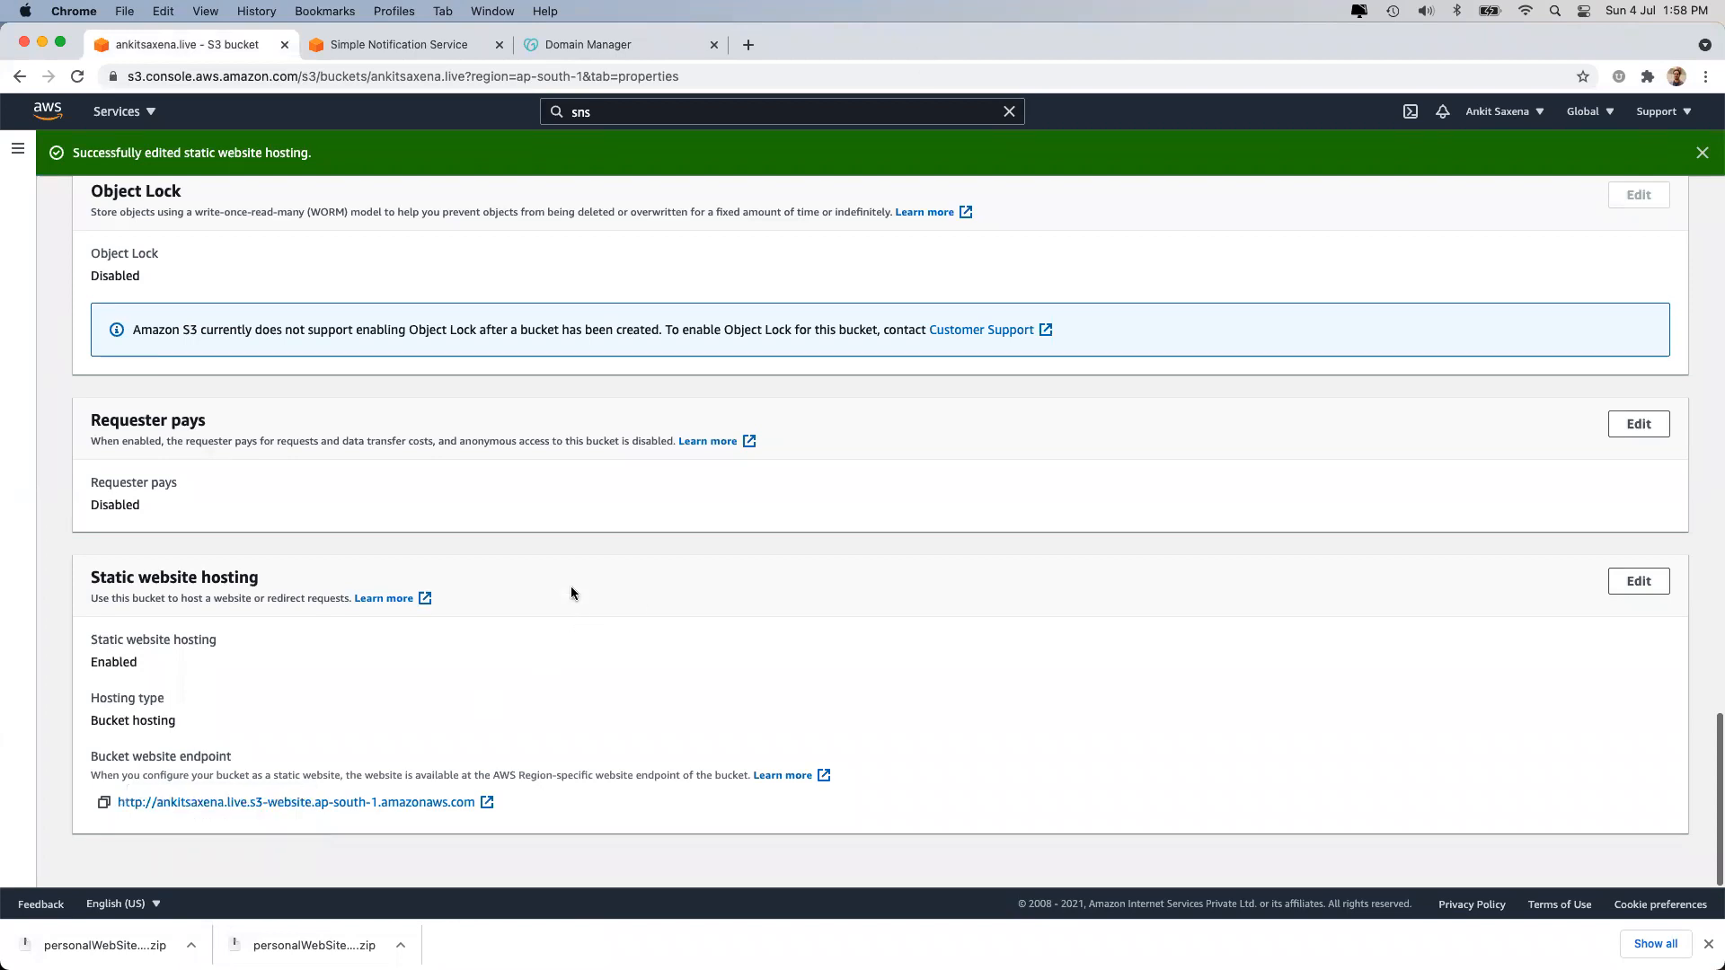
Move from Objects through Properties to the Permissions tab and review Block public access.
{"action": "scroll", "coordinate": [575, 579], "scroll_direction": "up", "scroll_amount": 15}
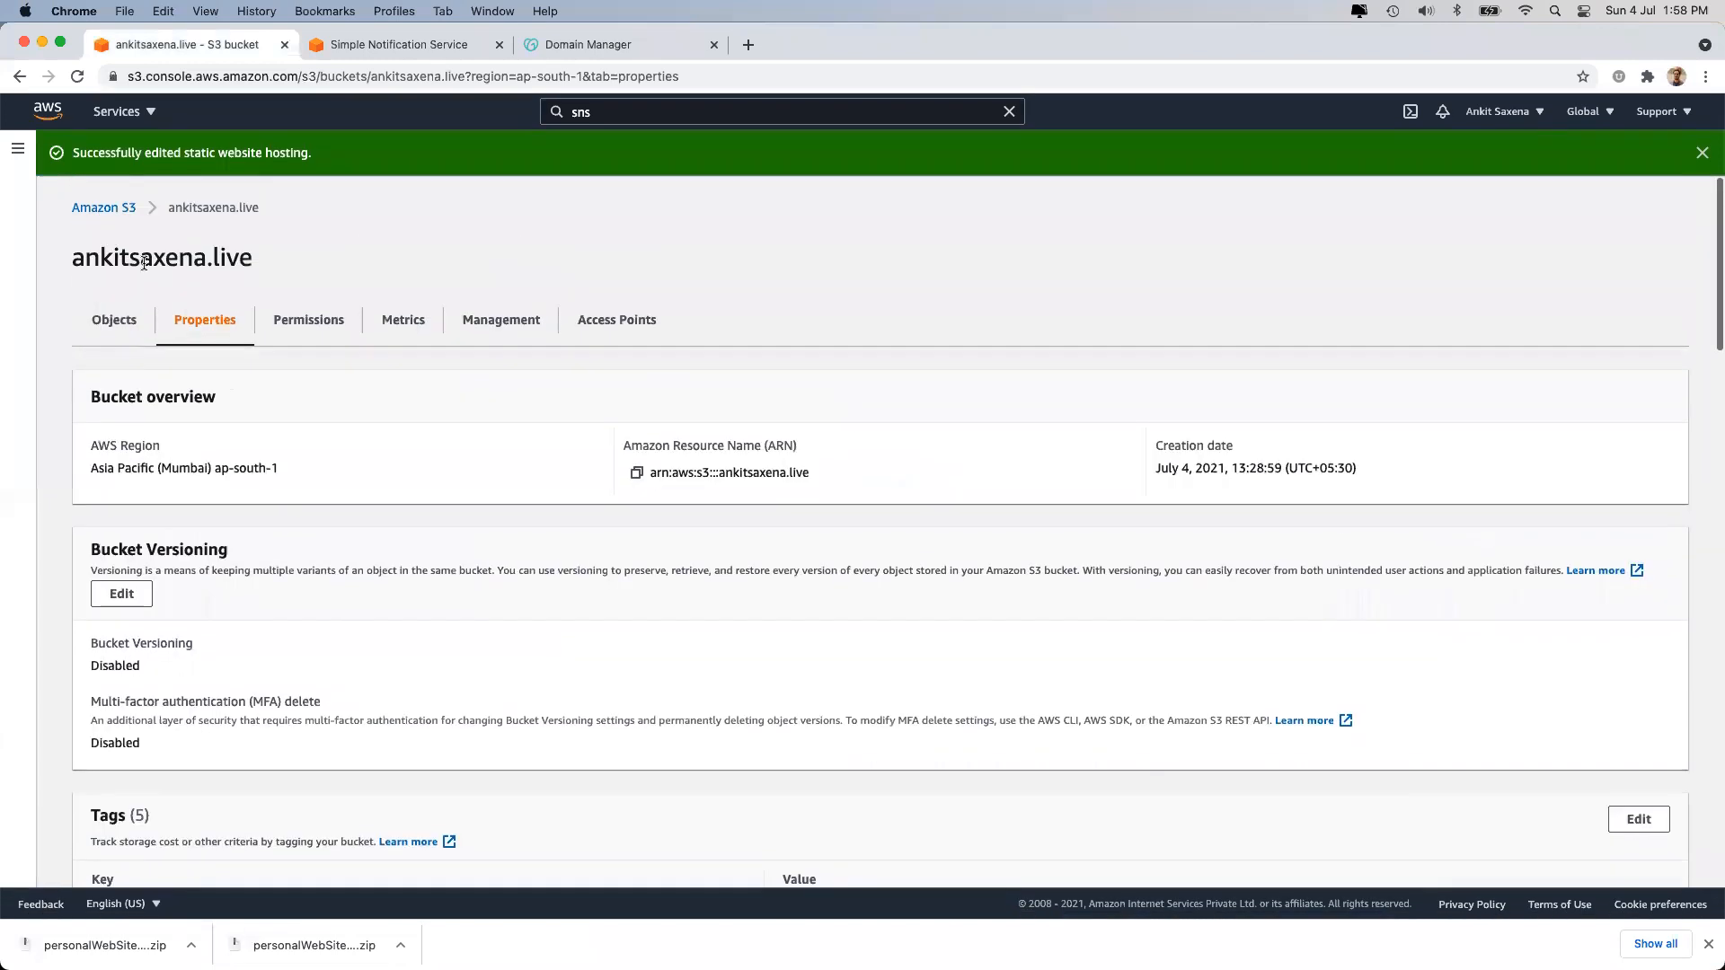
{"action": "left_click", "coordinate": [104, 327]}
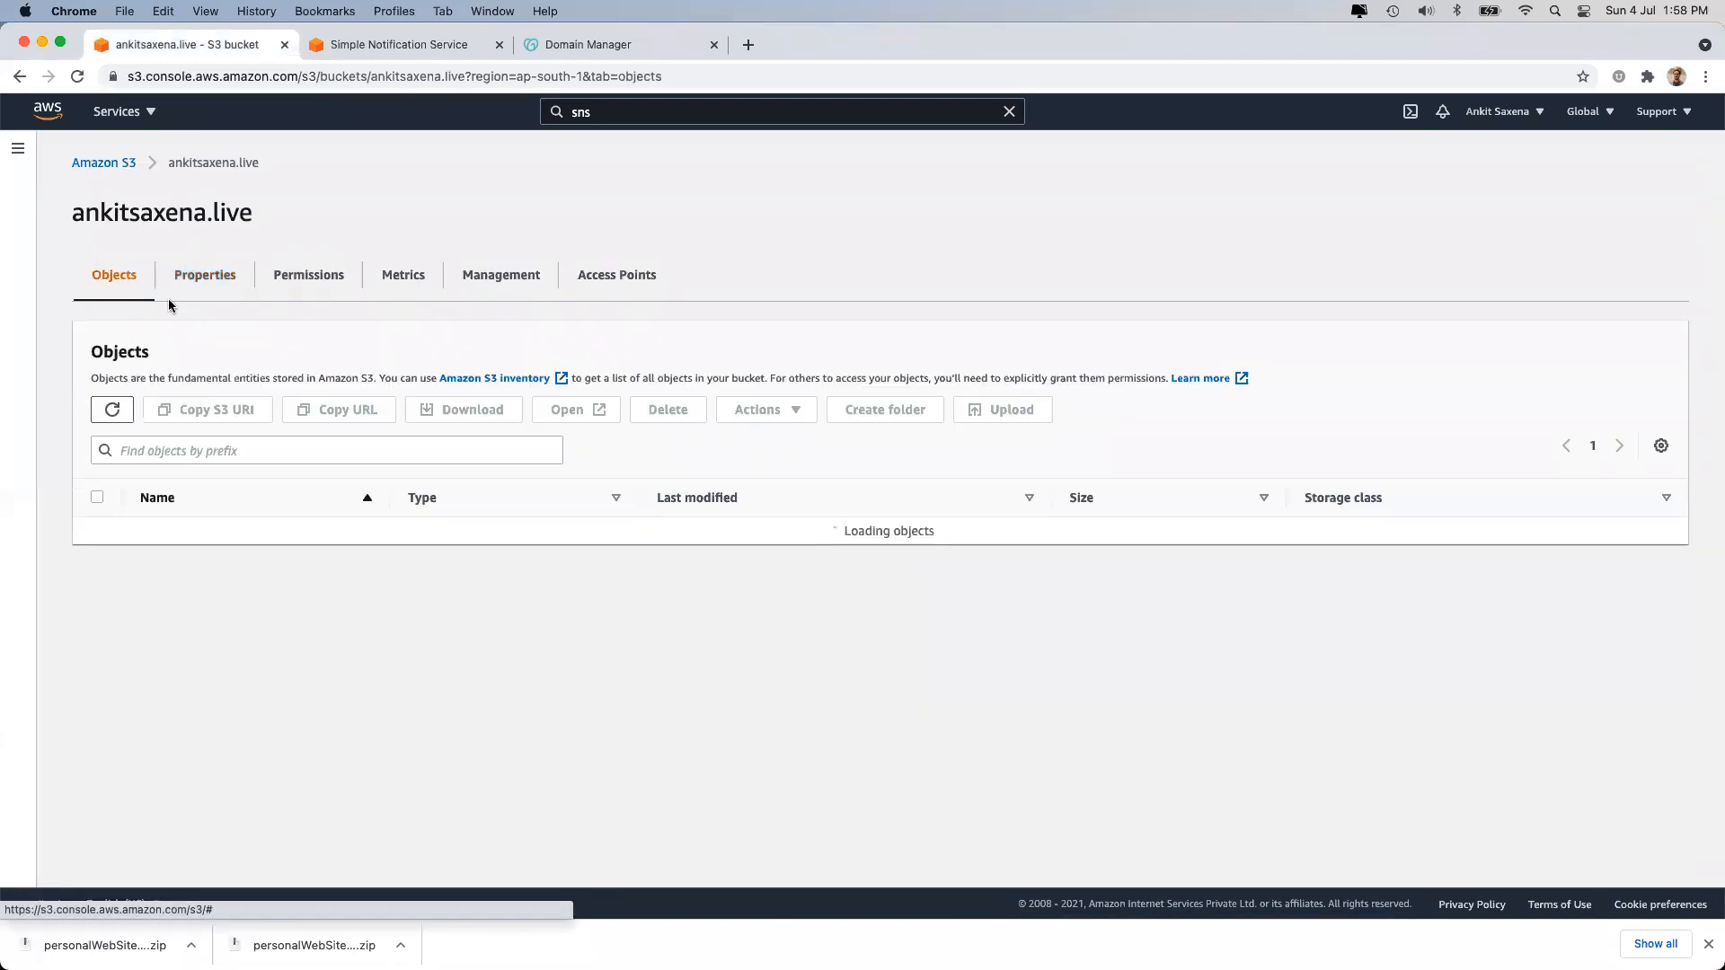
{"action": "left_click", "coordinate": [197, 283]}
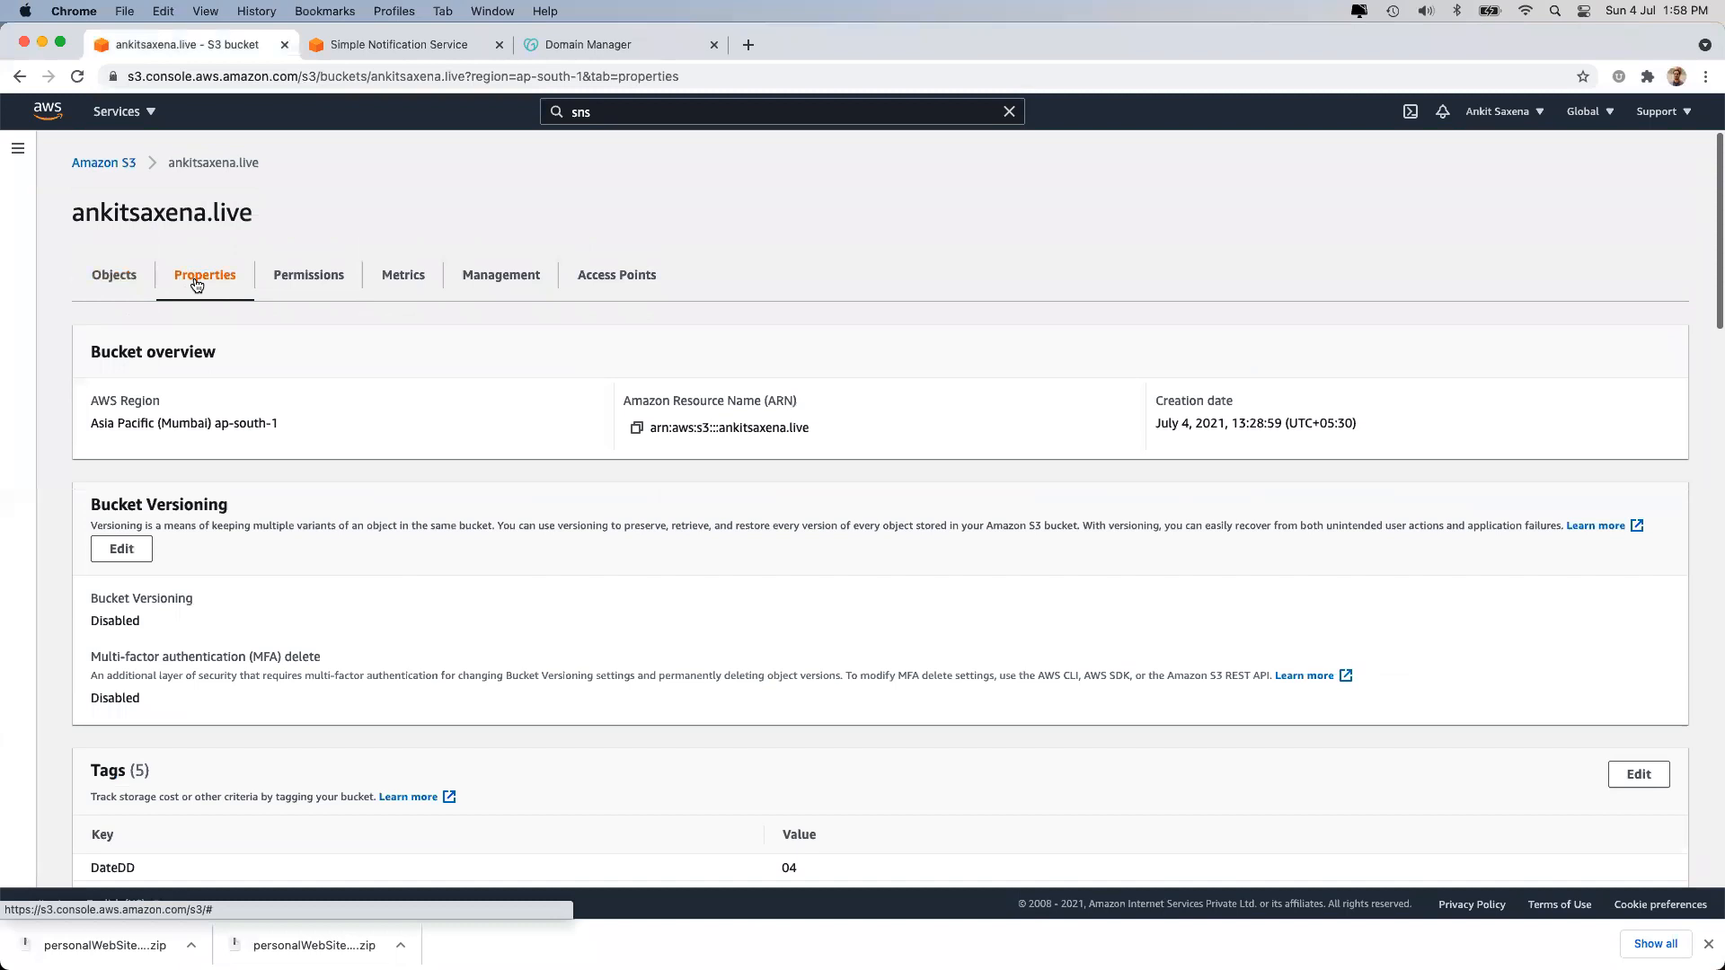
{"action": "left_click", "coordinate": [284, 276]}
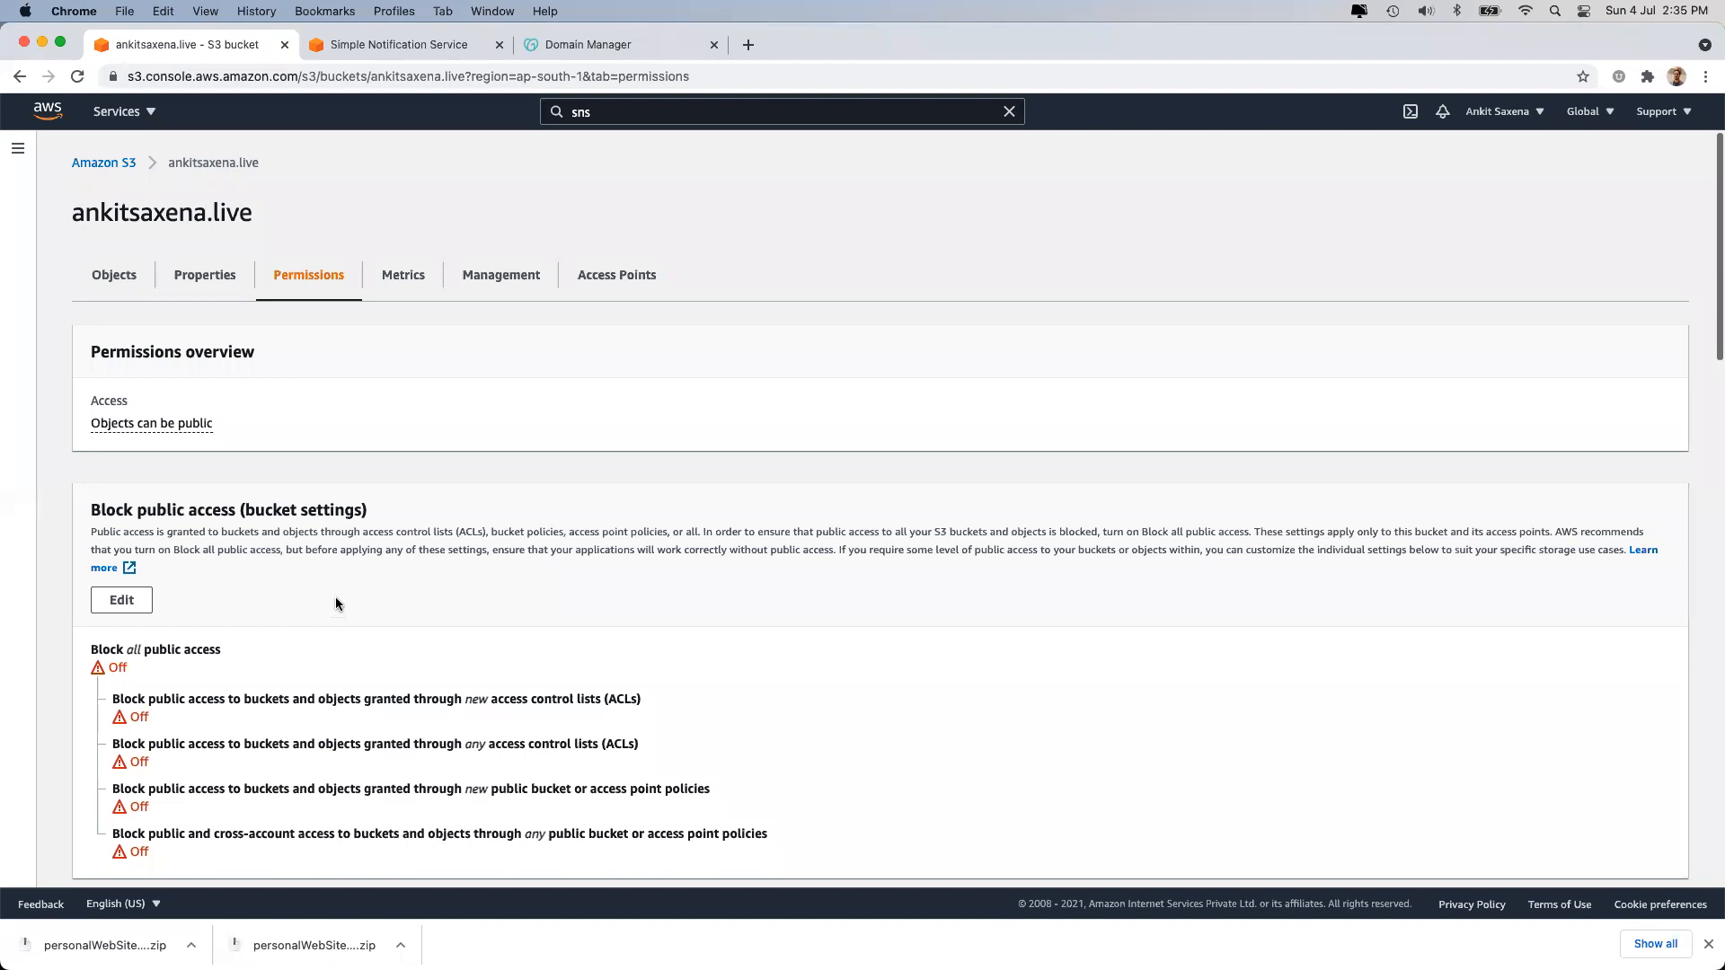
{"action": "triple_click", "coordinate": [348, 510]}
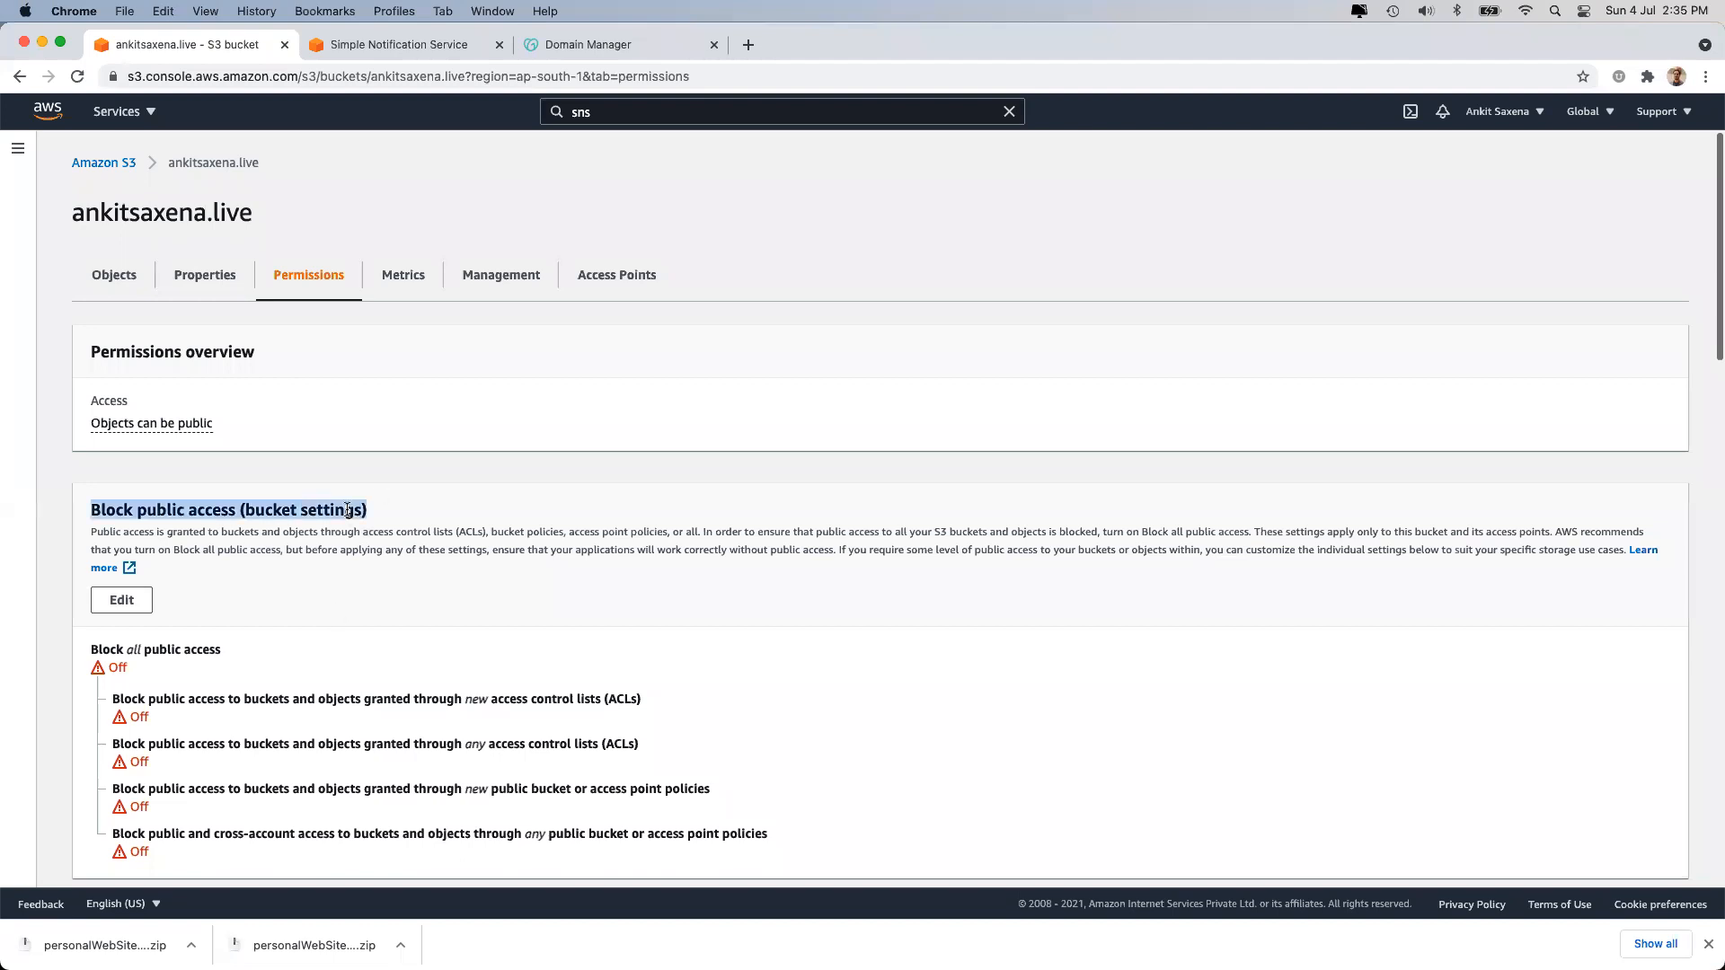
{"action": "left_click", "coordinate": [334, 531]}
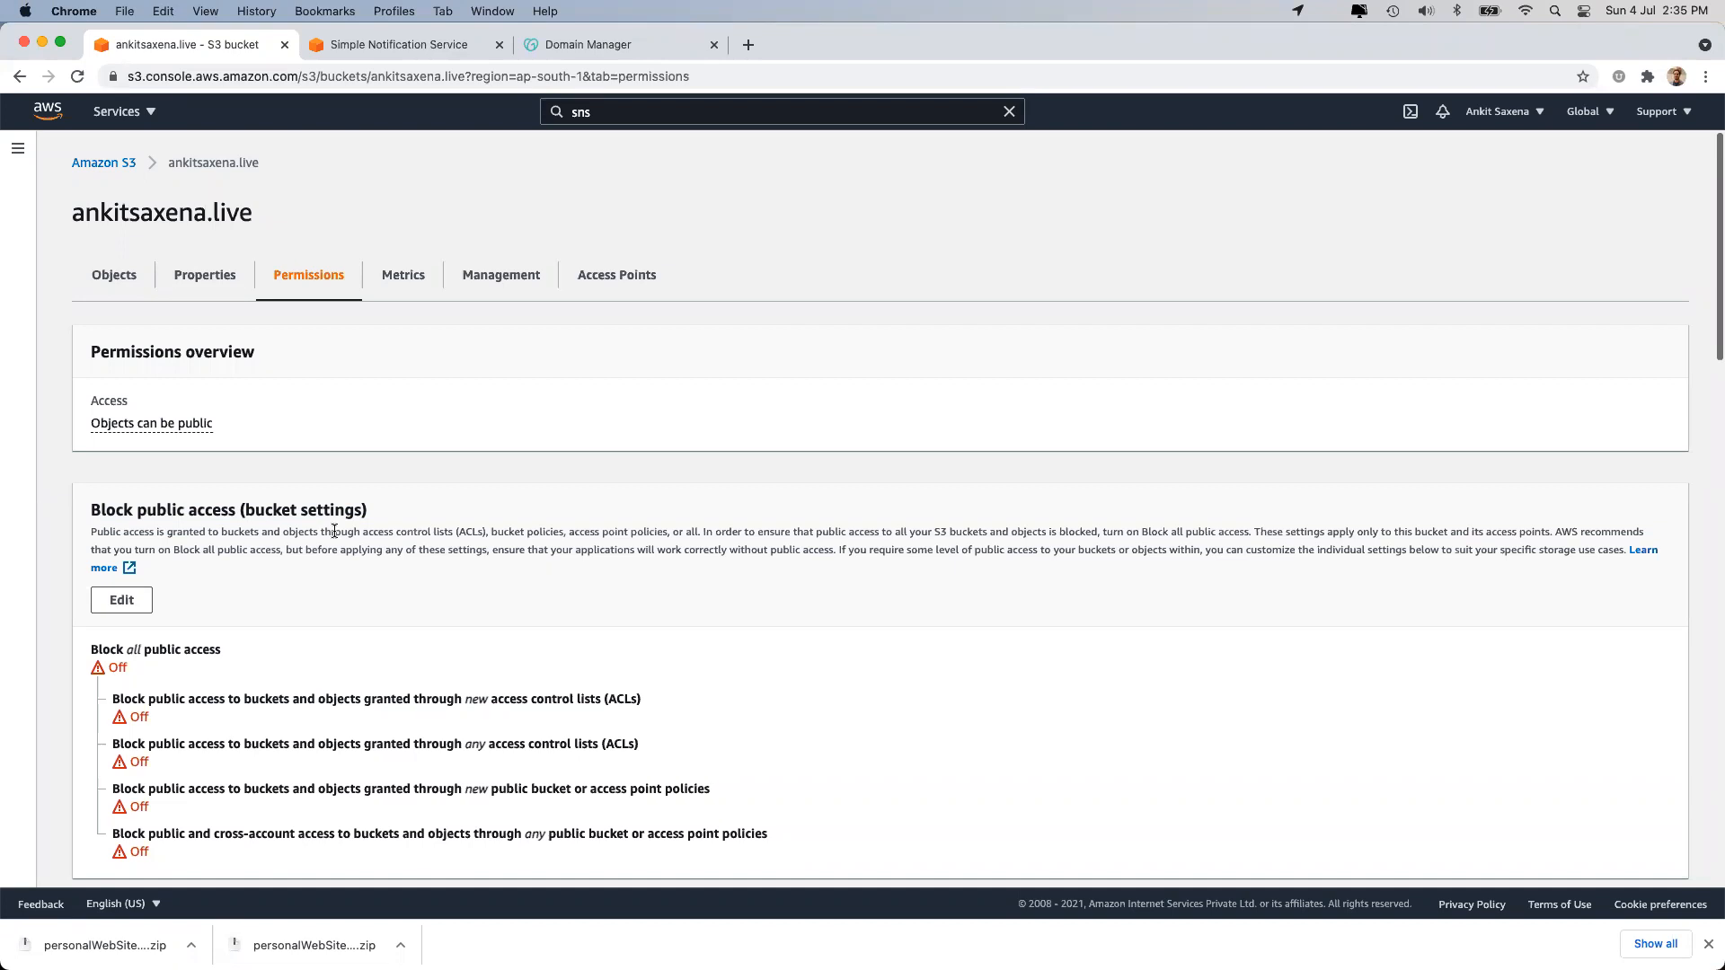
{"action": "scroll", "coordinate": [335, 537], "scroll_direction": "down", "scroll_amount": 1}
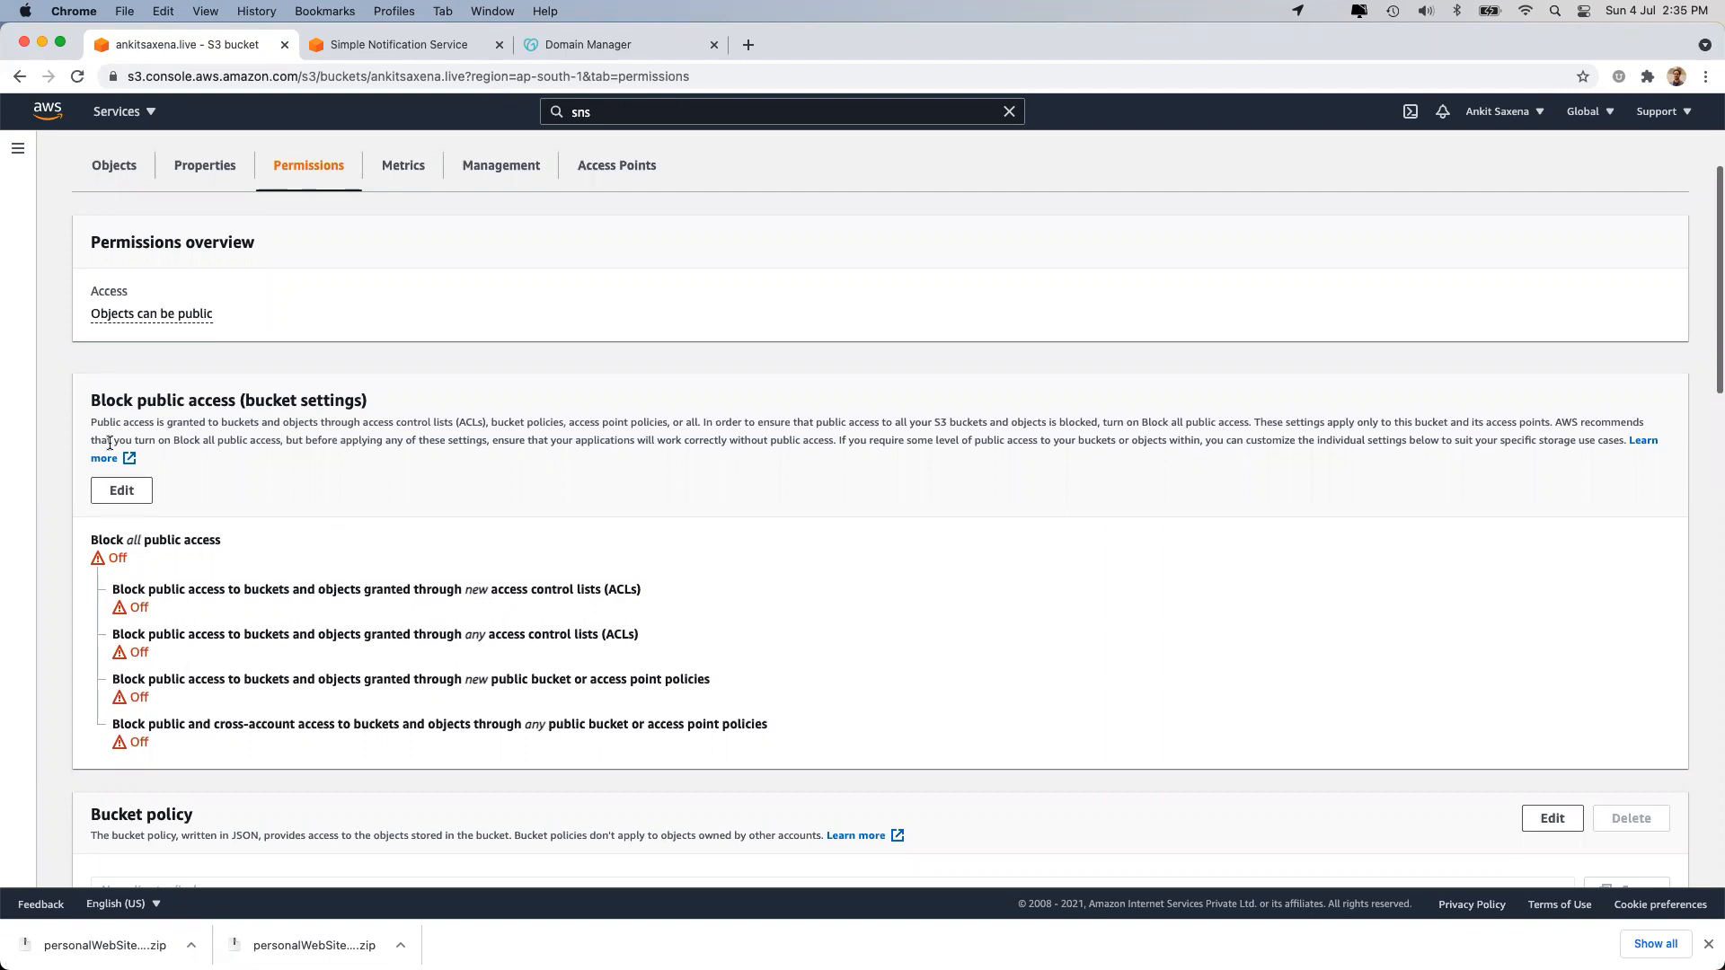
Toggle Block all public access on and off, then cancel leaving everything Off.
{"action": "left_click", "coordinate": [121, 490]}
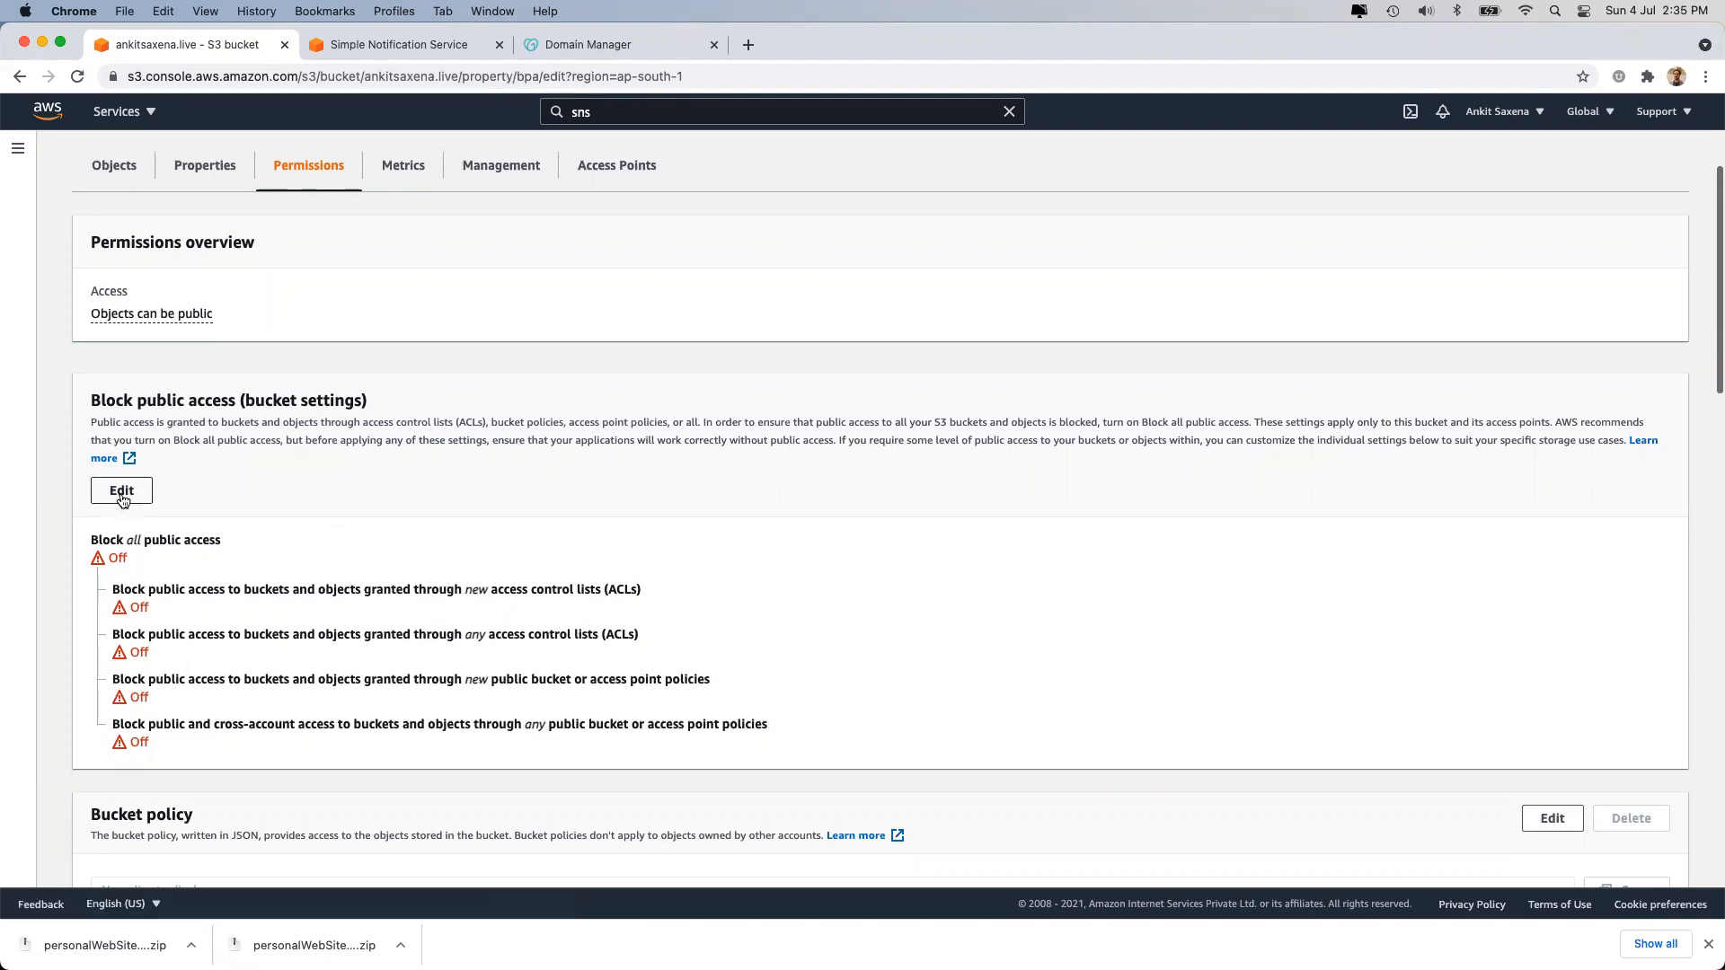
{"action": "left_click", "coordinate": [165, 427]}
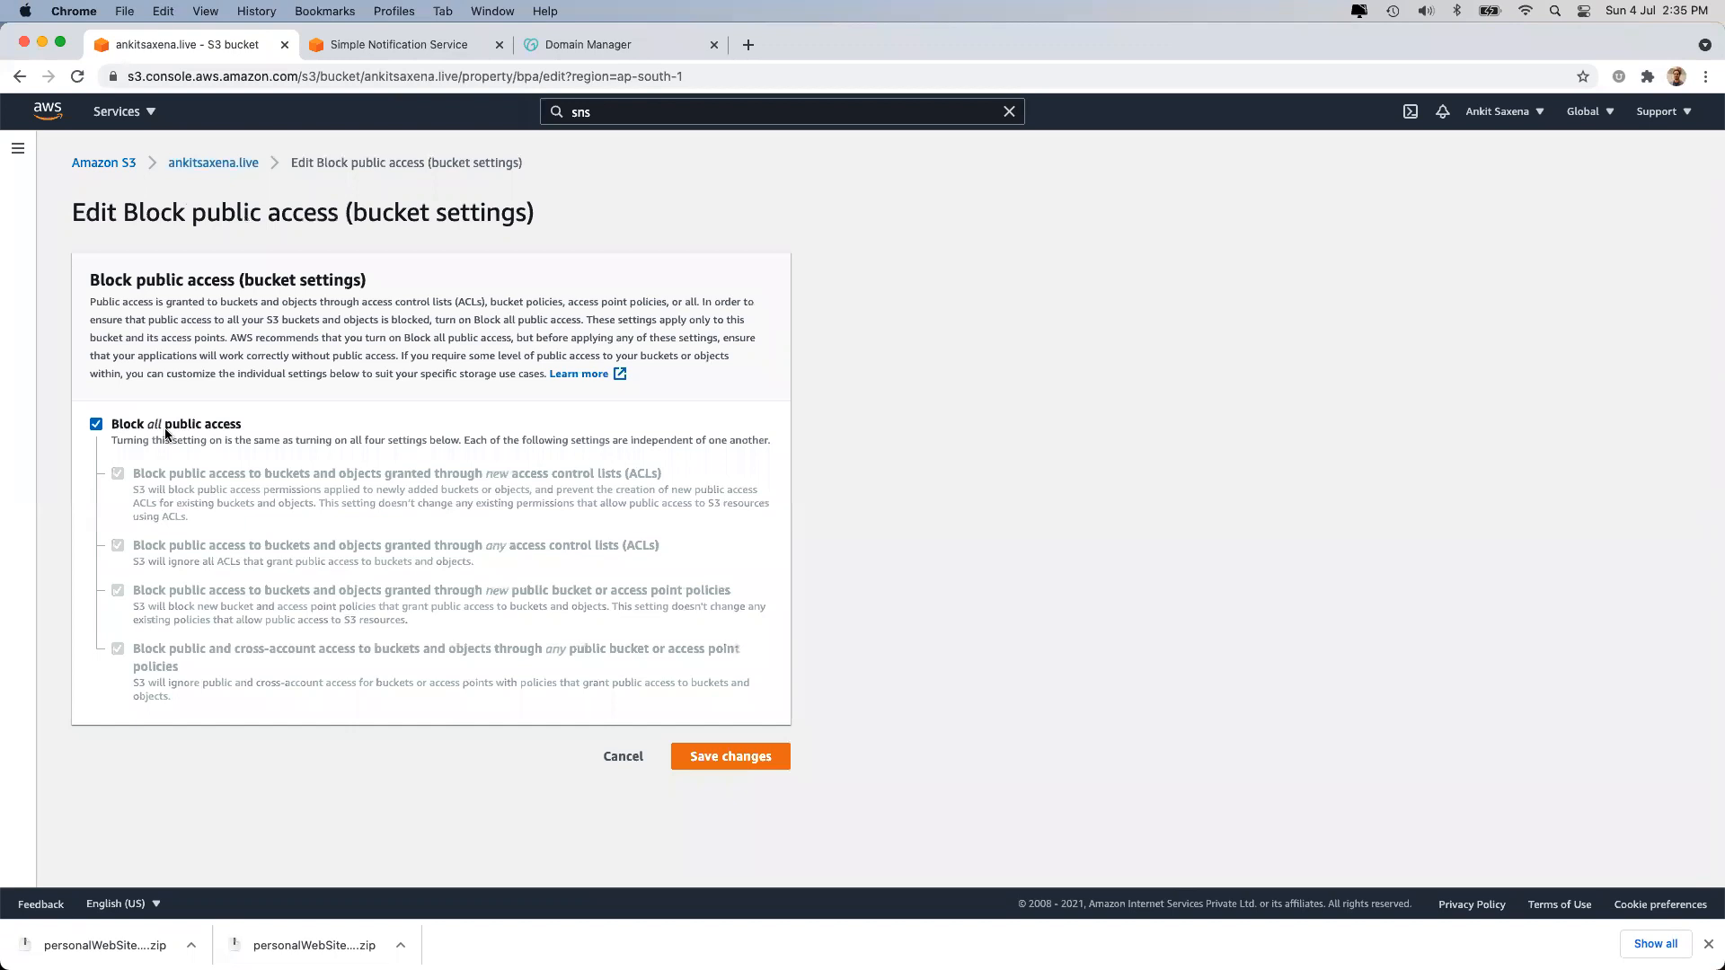
{"action": "left_click", "coordinate": [164, 430]}
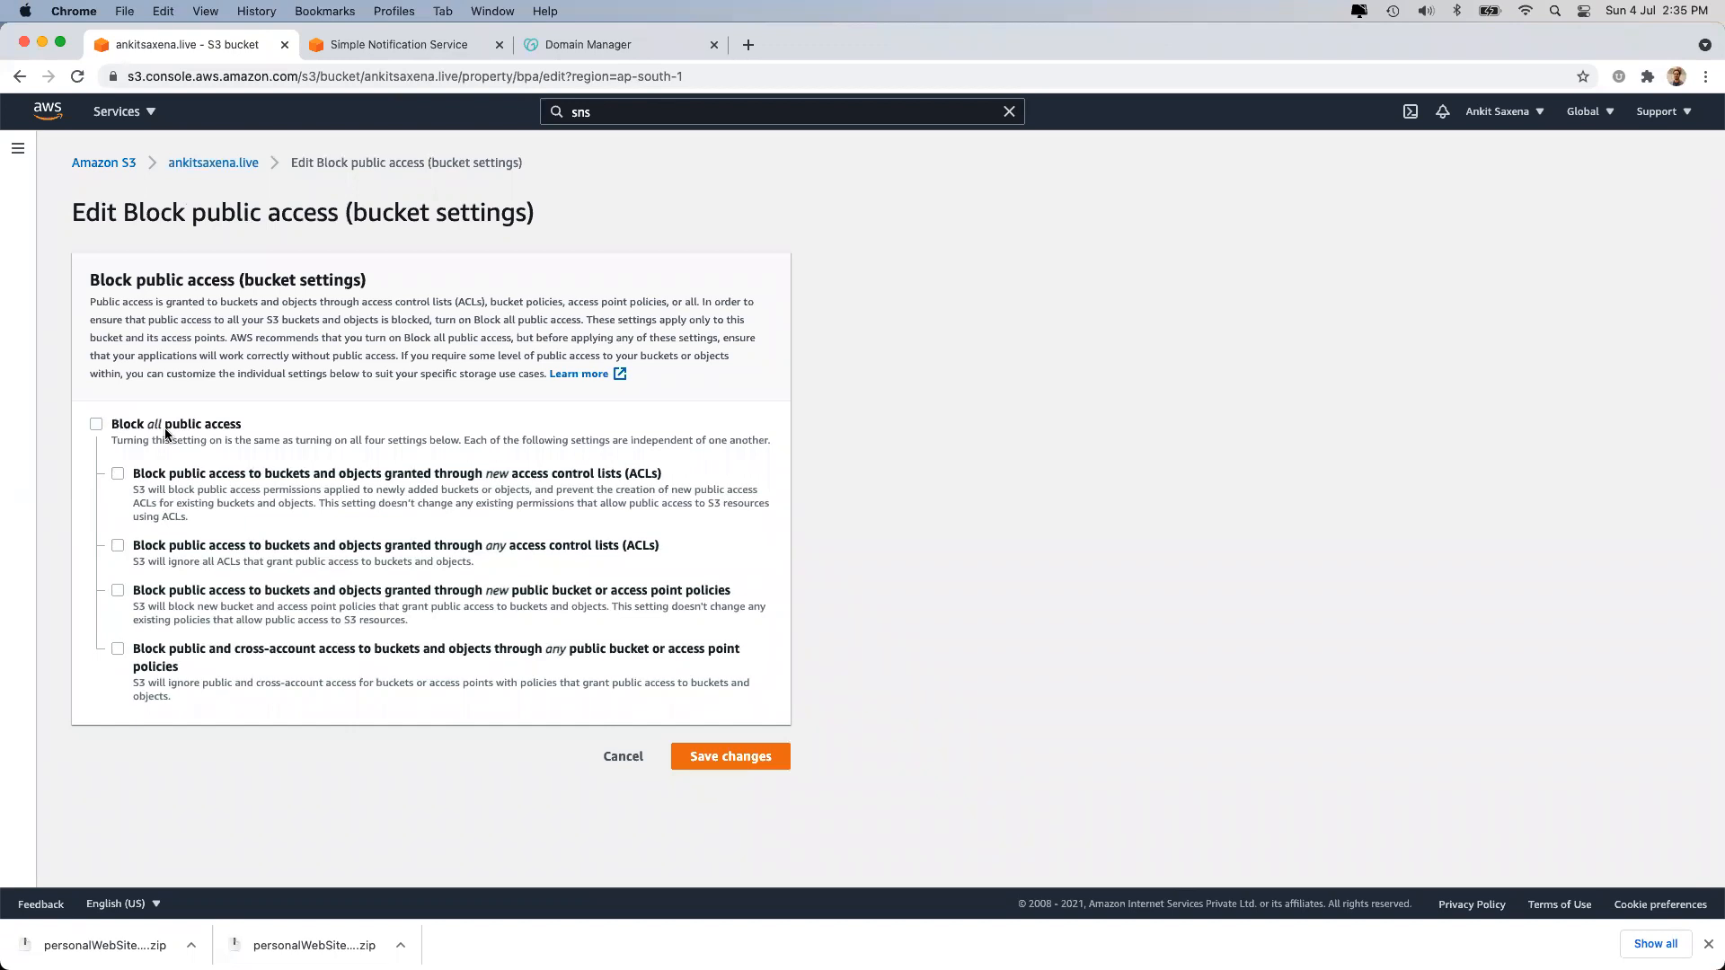
{"action": "left_click", "coordinate": [598, 756]}
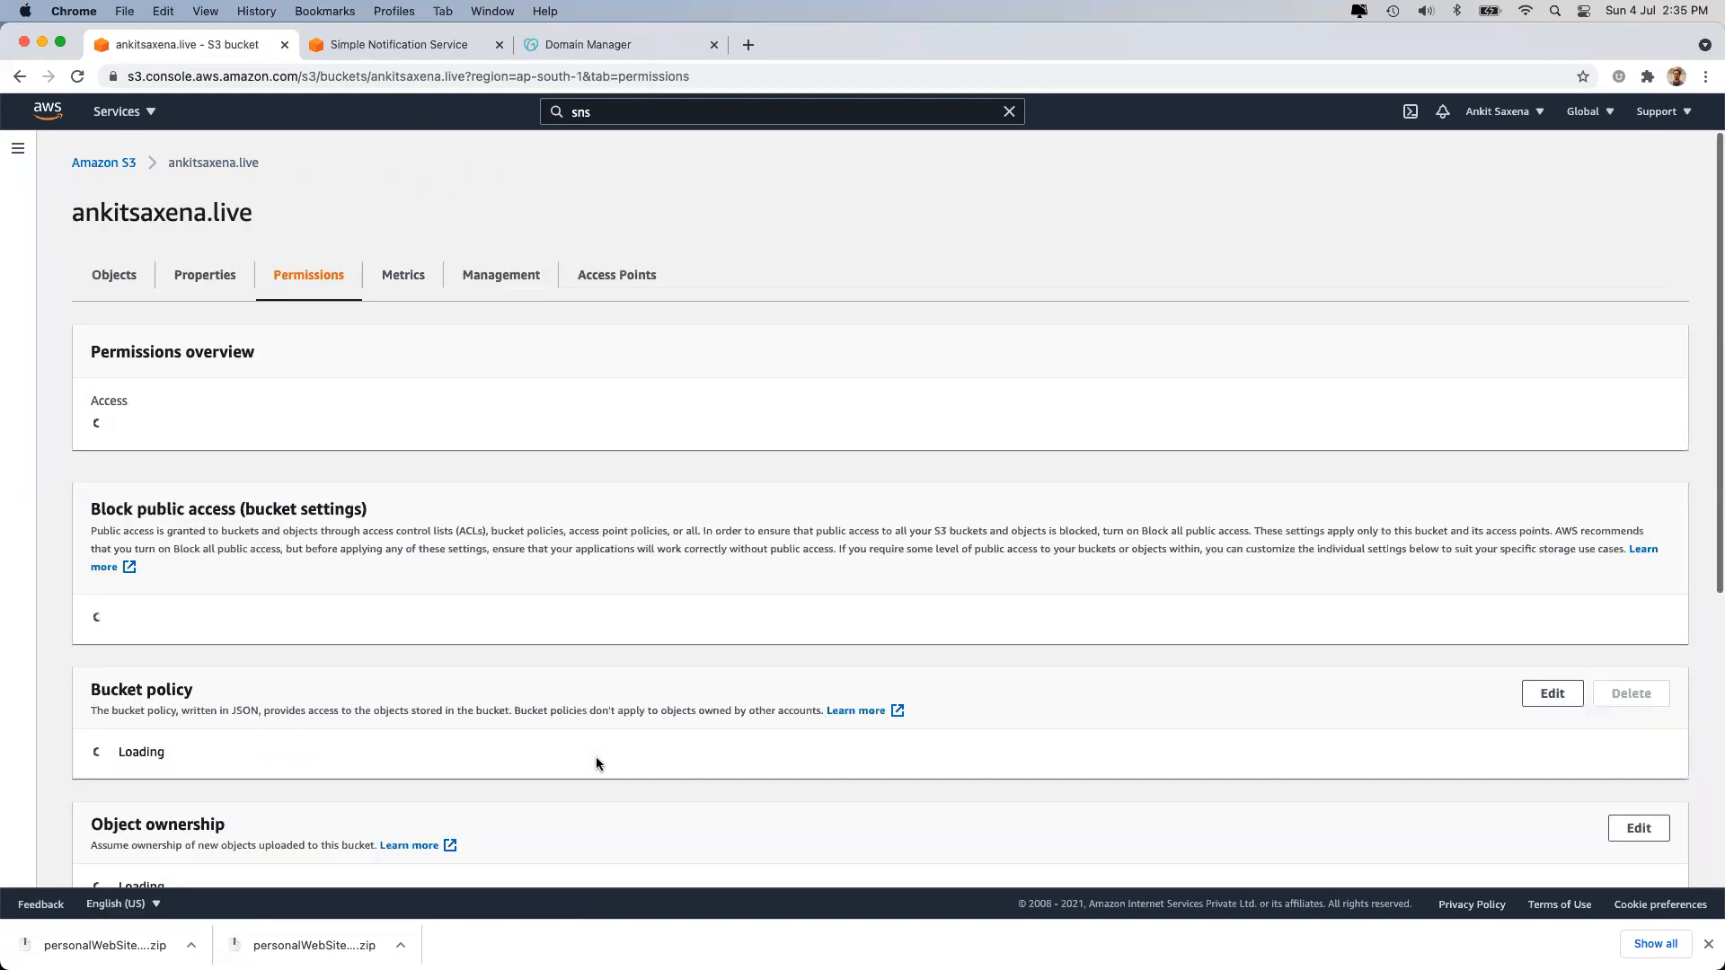
{"action": "scroll", "coordinate": [596, 757], "scroll_direction": "down", "scroll_amount": 2}
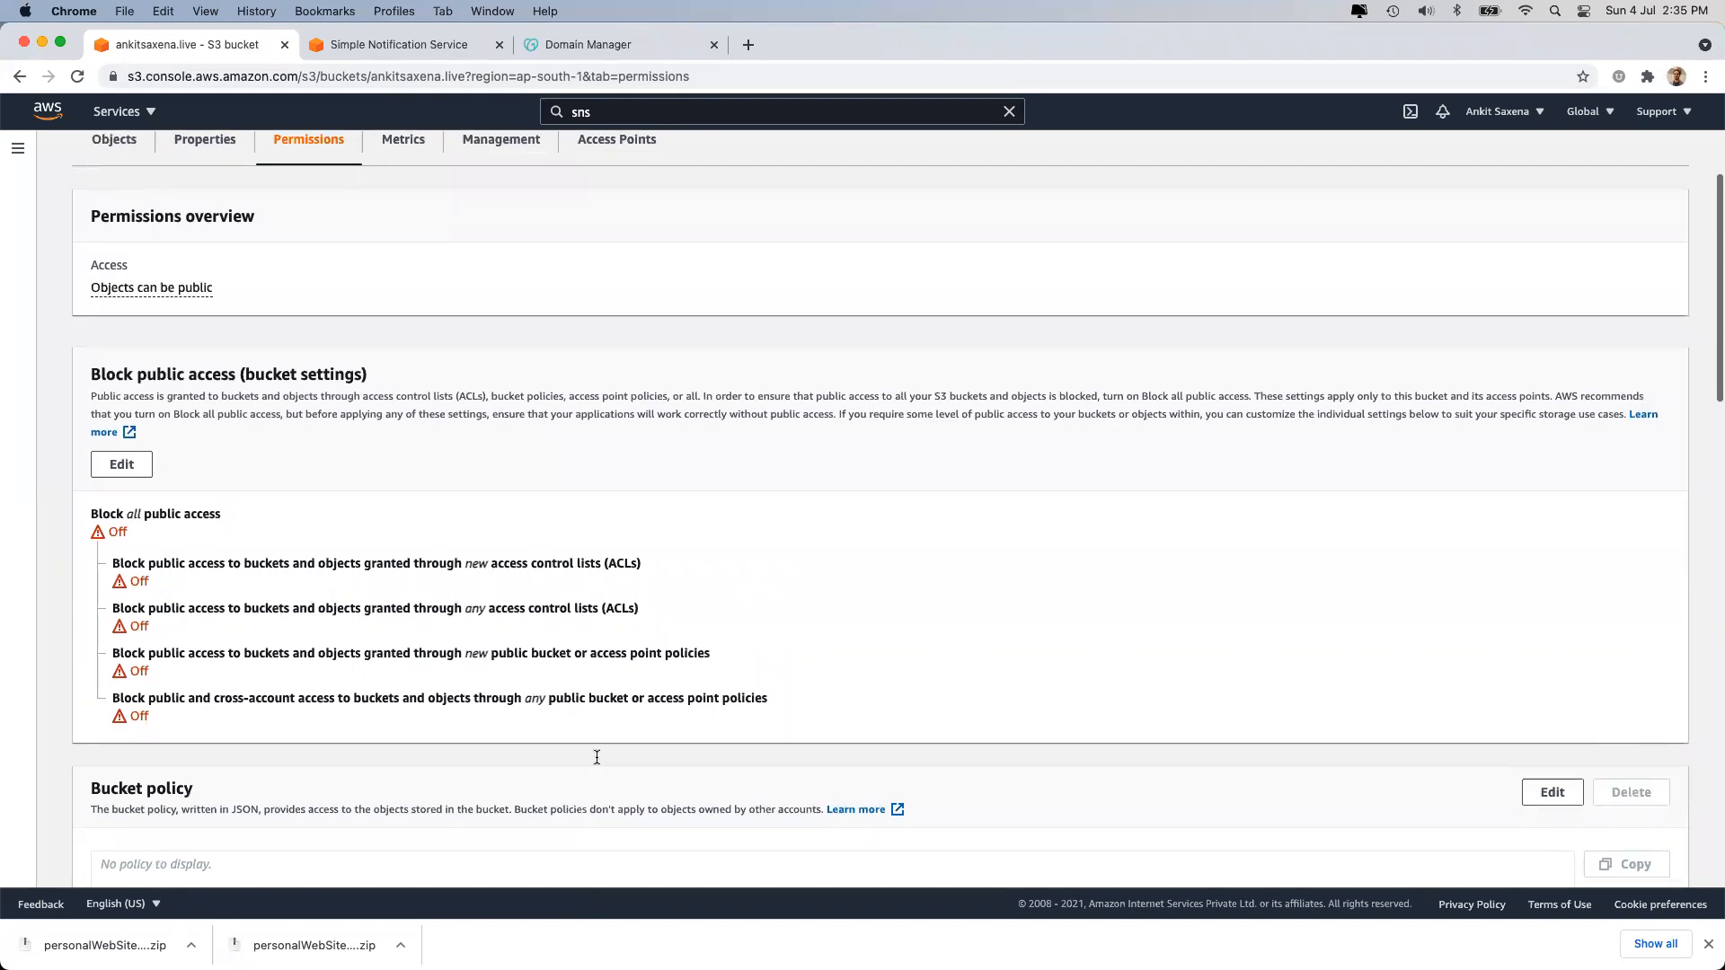
{"action": "scroll", "coordinate": [596, 756], "scroll_direction": "down", "scroll_amount": 5}
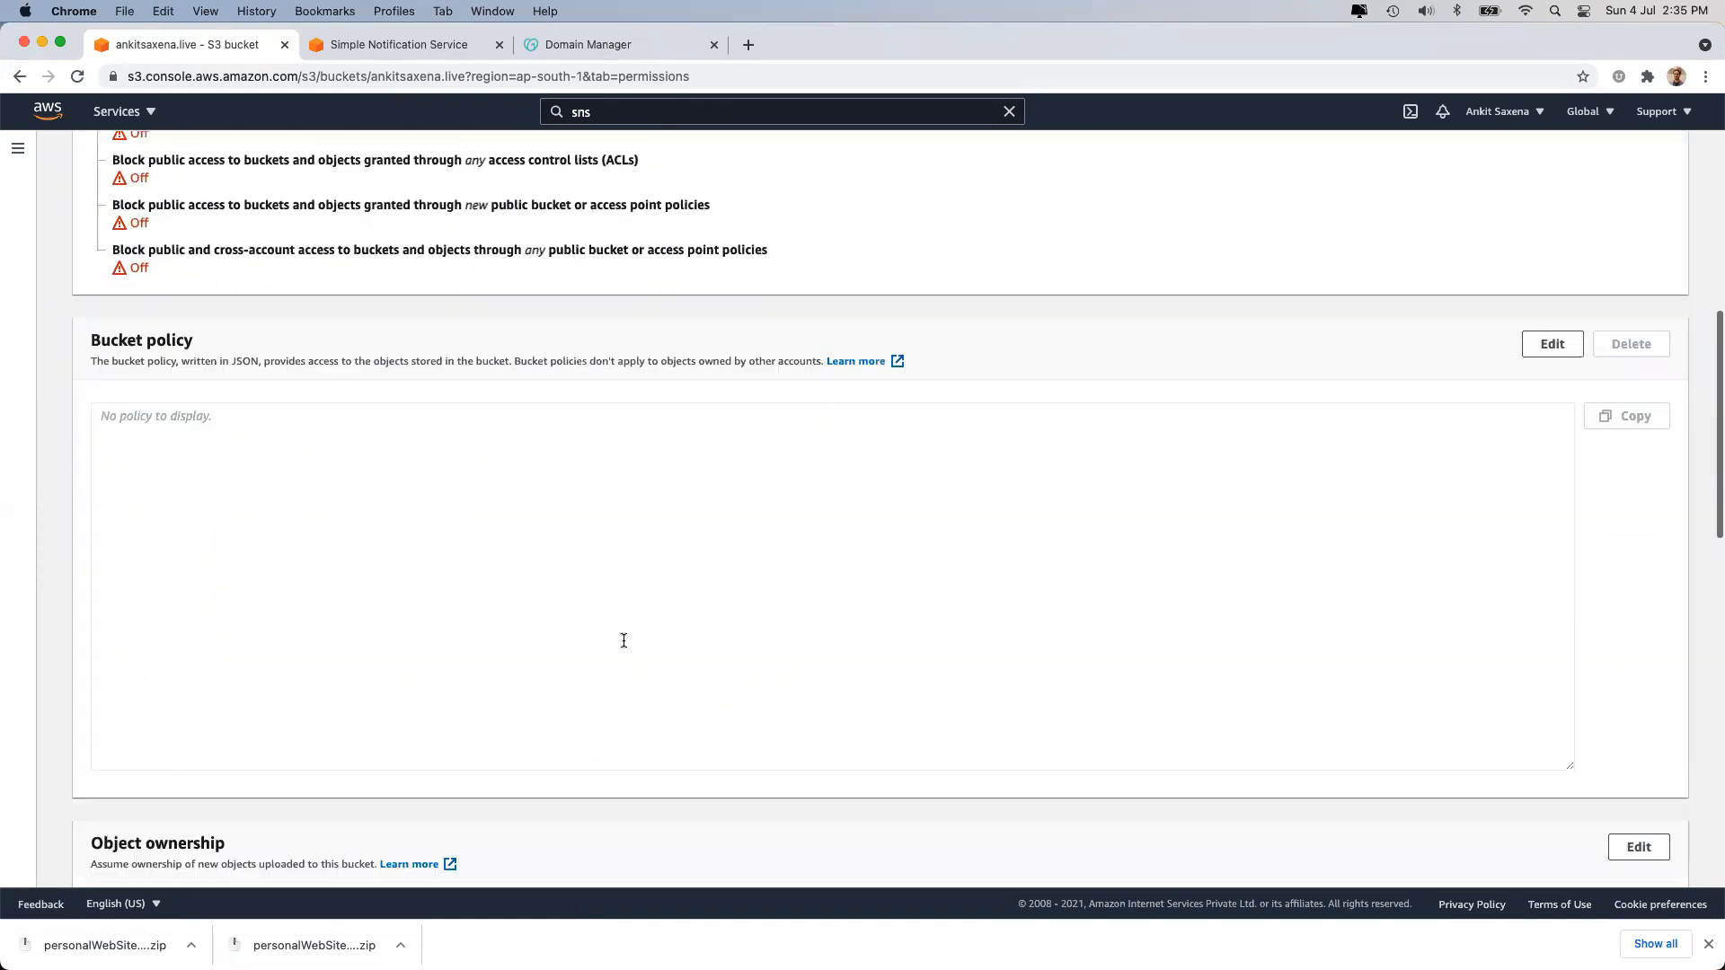
{"action": "scroll", "coordinate": [624, 640], "scroll_direction": "down", "scroll_amount": 1}
{"action": "left_click", "coordinate": [621, 529]}
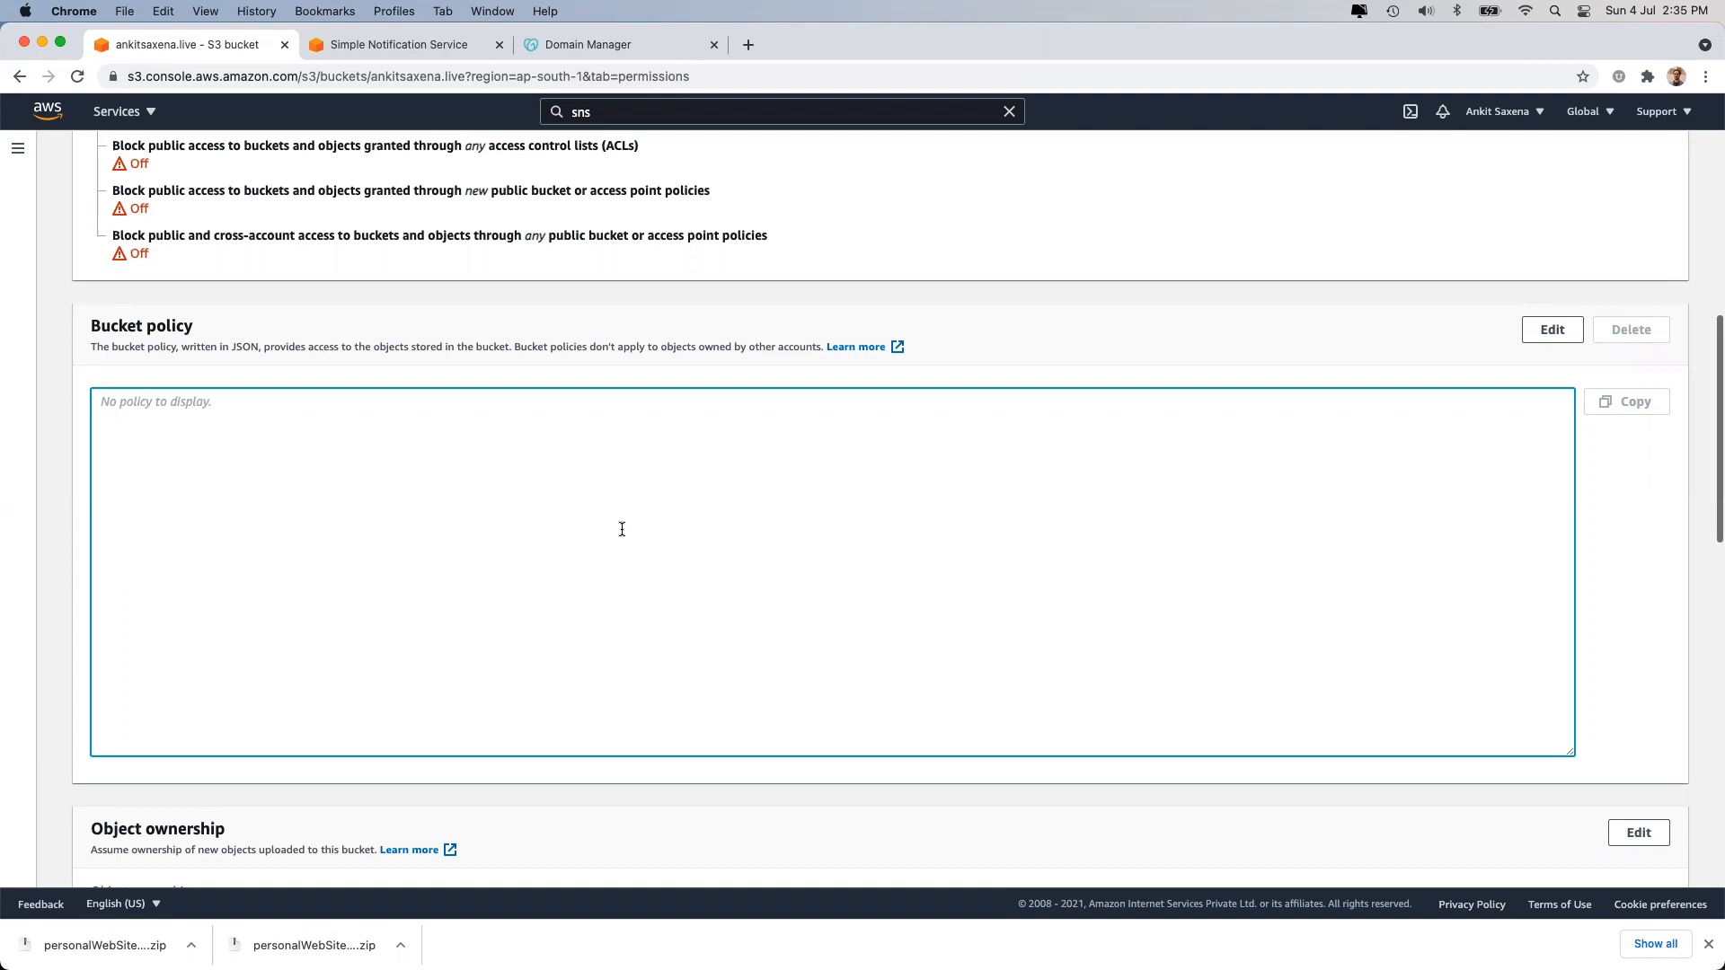
{"action": "scroll", "coordinate": [110, 364], "scroll_direction": "up", "scroll_amount": 2}
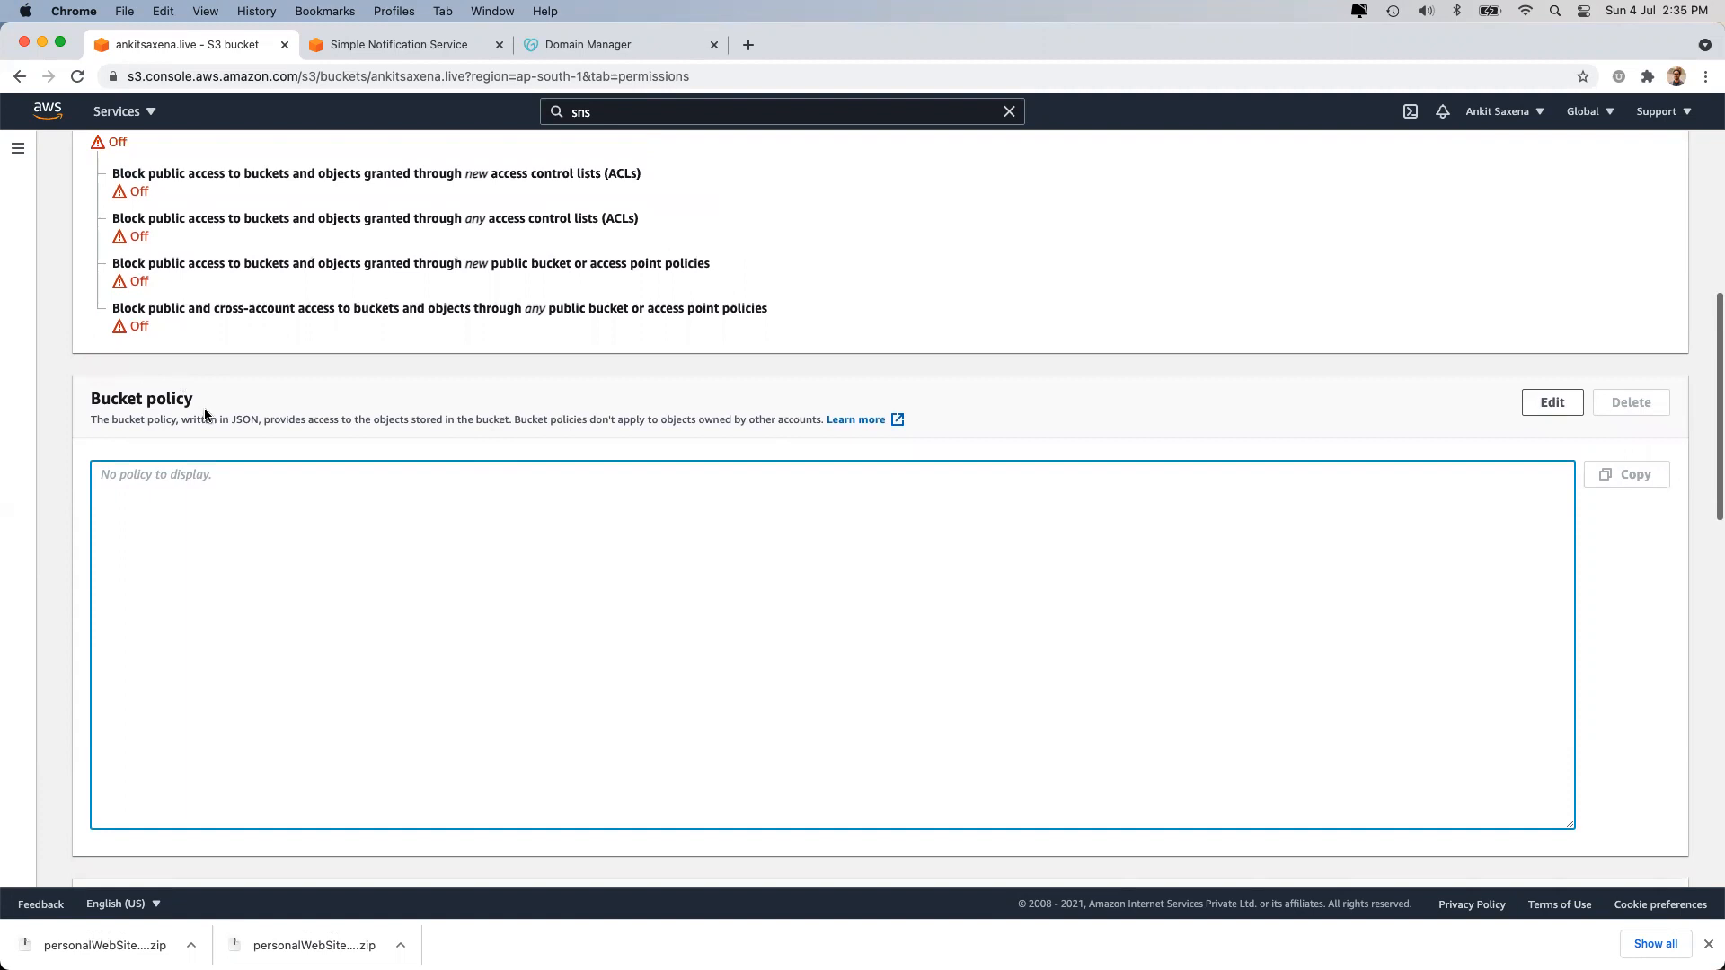
{"action": "scroll", "coordinate": [216, 473], "scroll_direction": "down", "scroll_amount": 3}
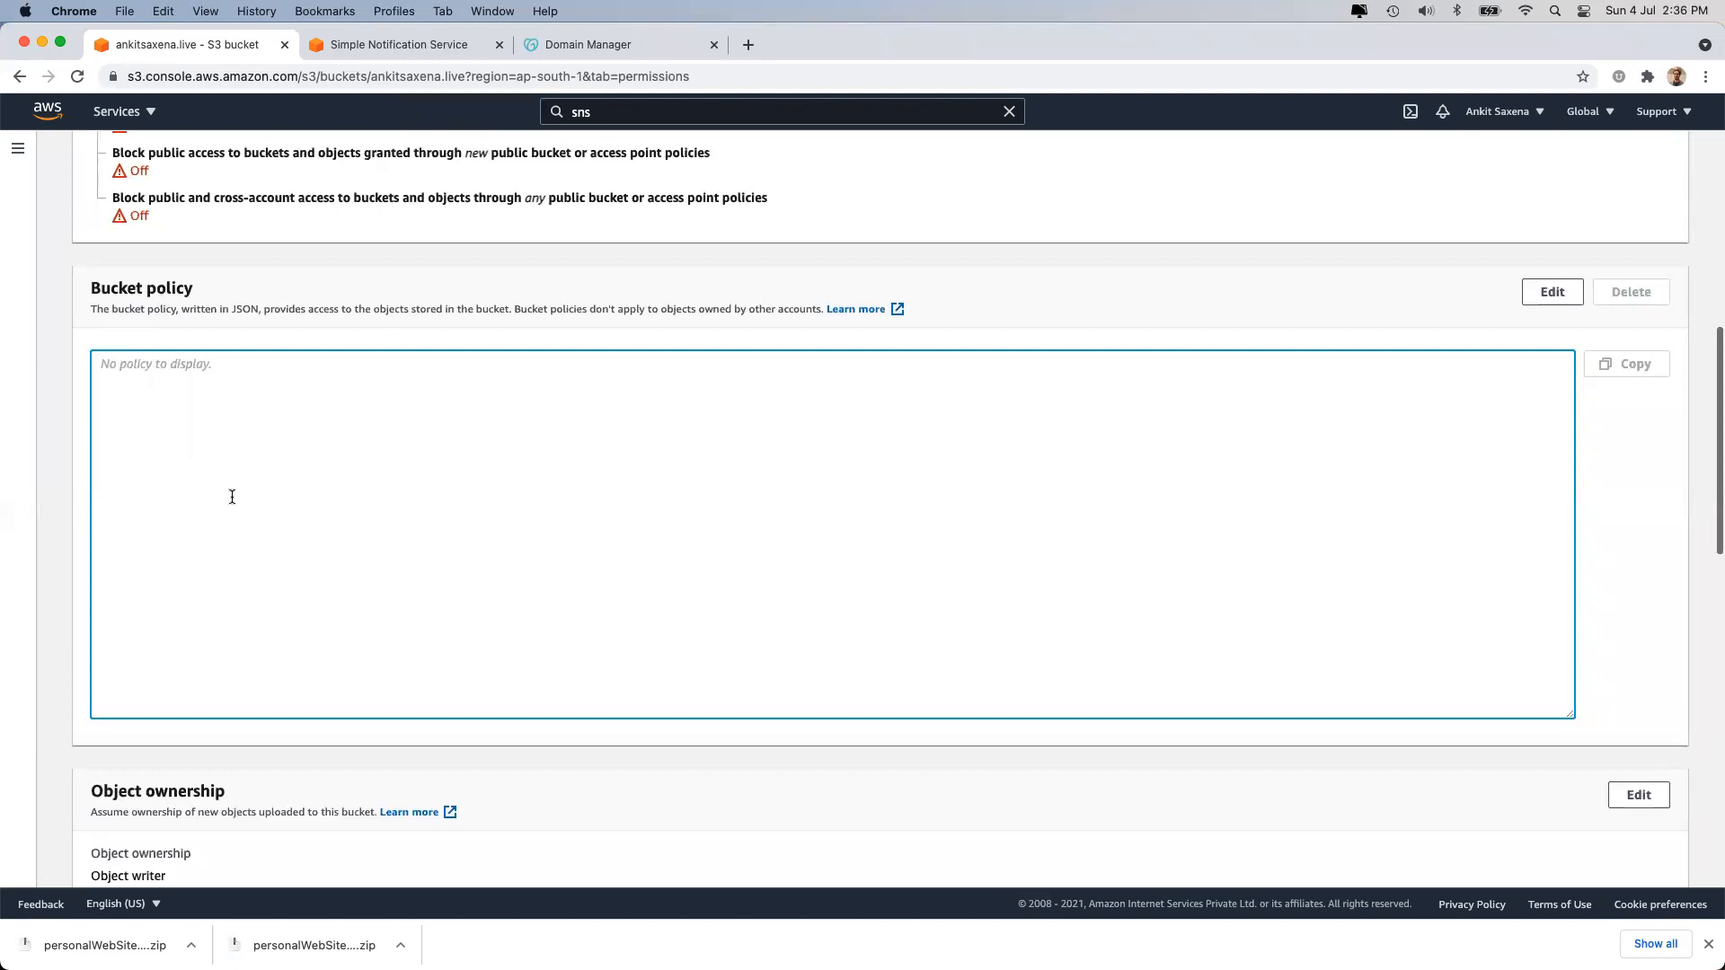
{"action": "scroll", "coordinate": [232, 497], "scroll_direction": "down", "scroll_amount": 10}
{"action": "double_click", "coordinate": [164, 356]}
{"action": "triple_click", "coordinate": [160, 337]}
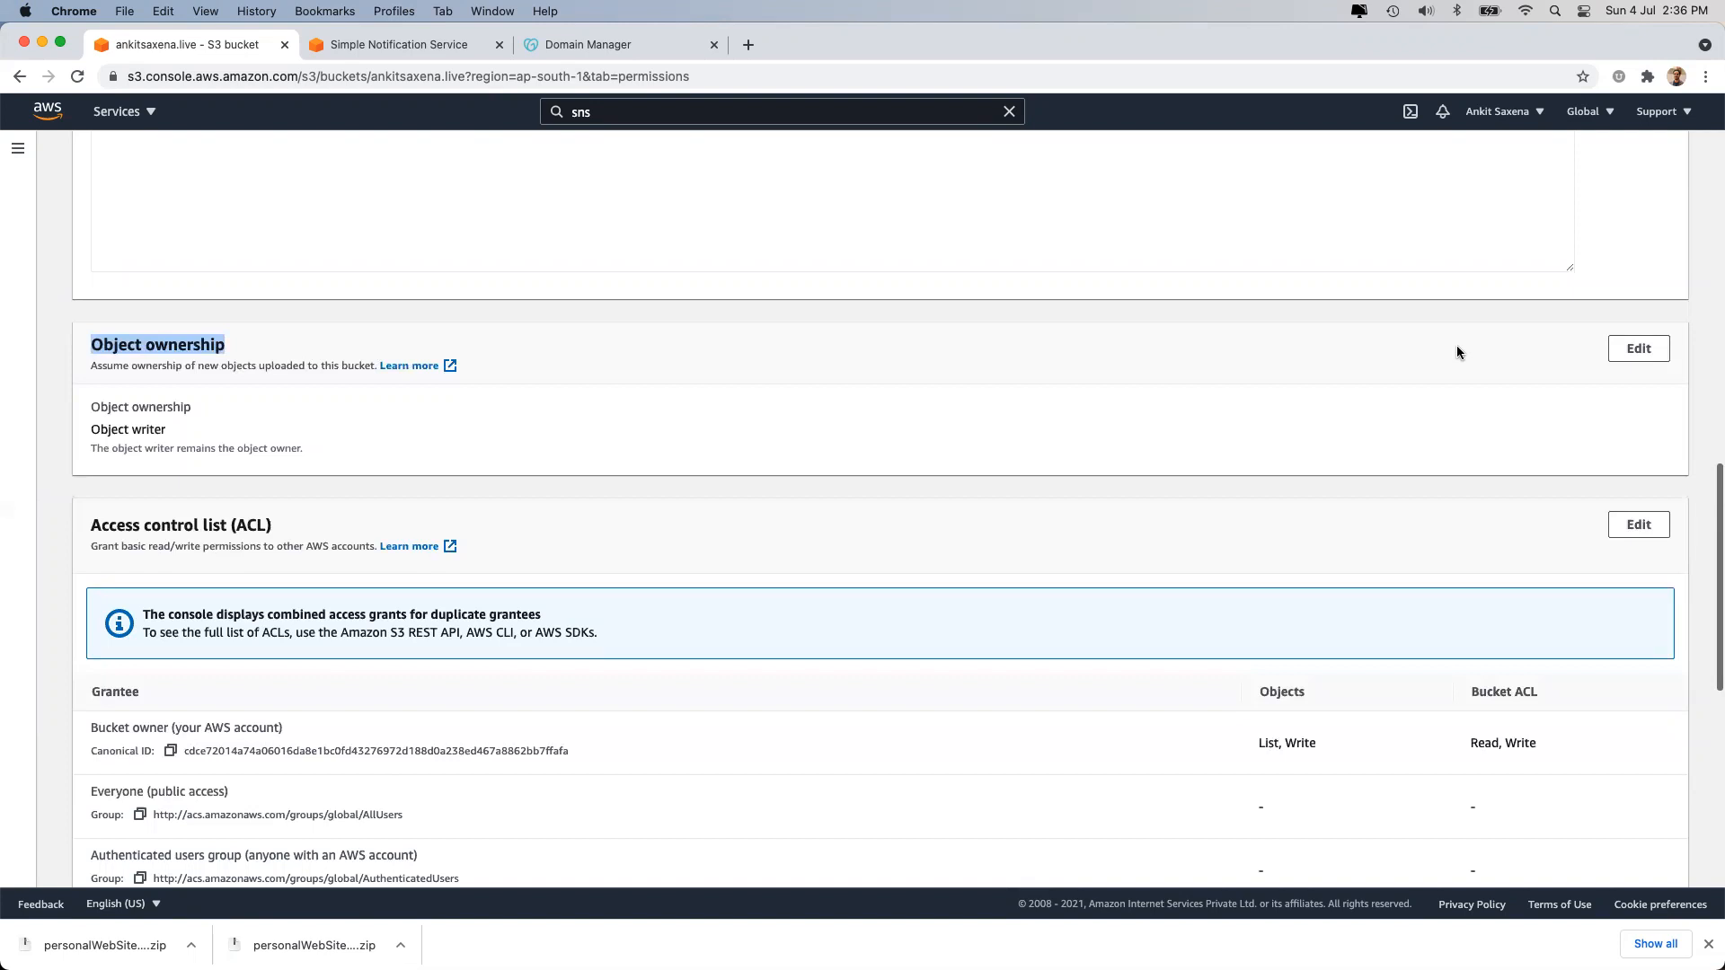
Try Bucket owner preferred object ownership, revert to Object writer, and cancel unchanged.
{"action": "left_click", "coordinate": [1629, 358]}
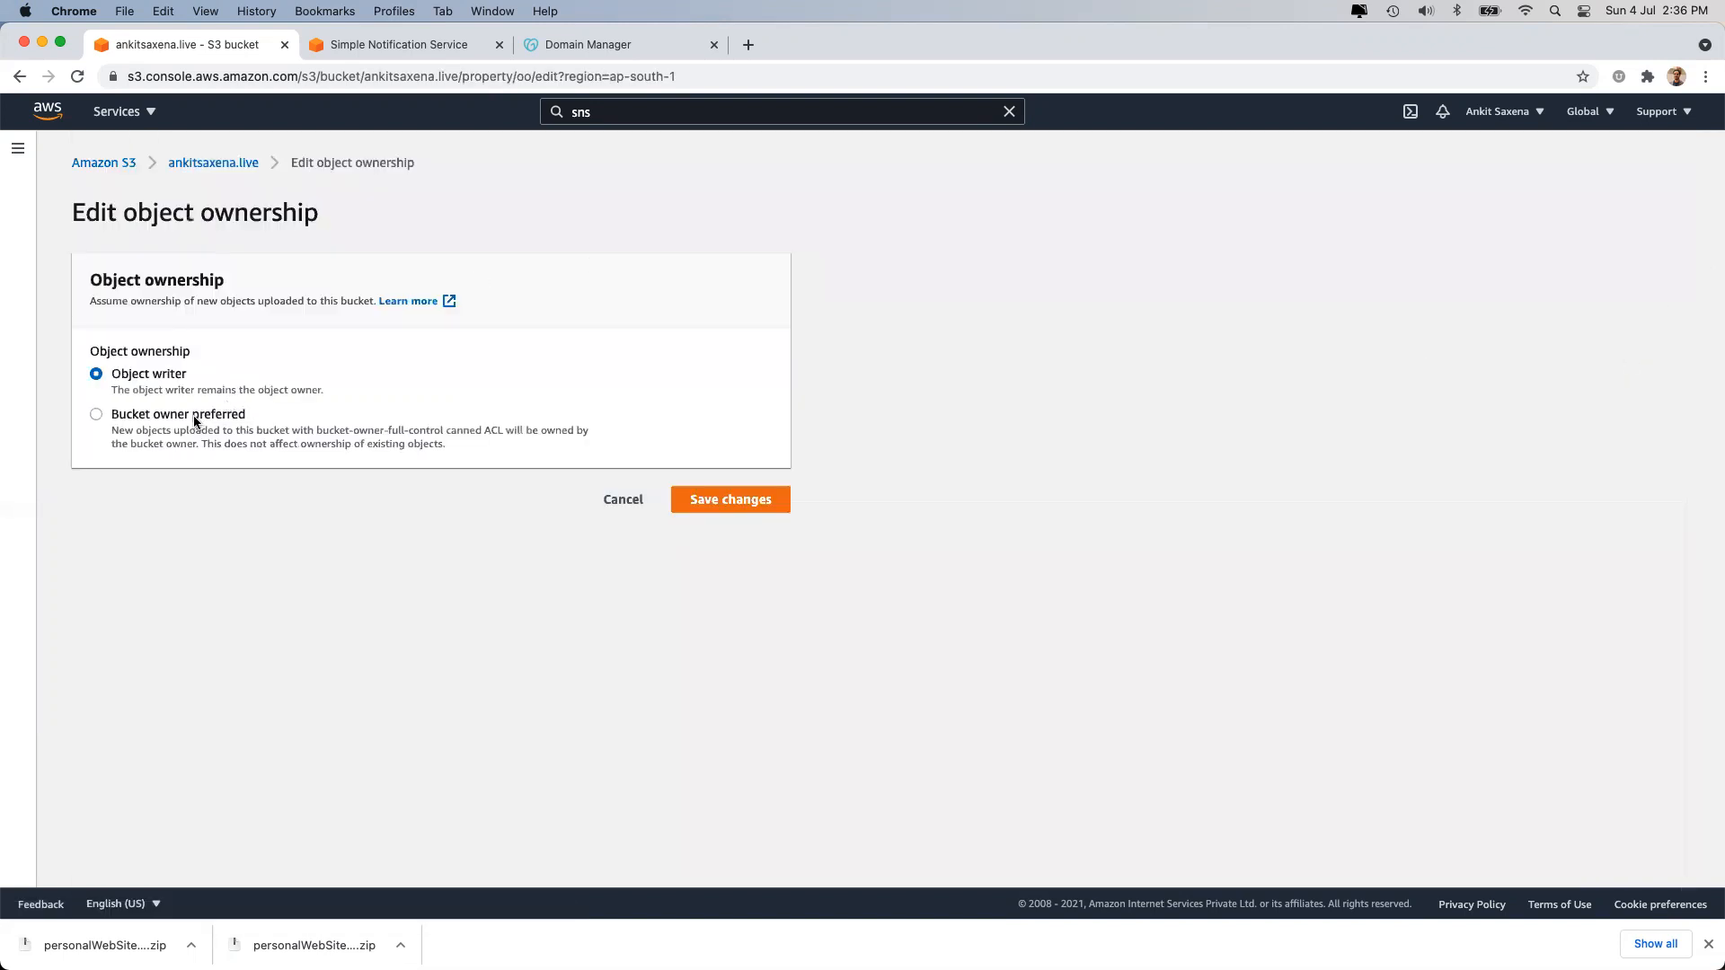
{"action": "left_click", "coordinate": [198, 418]}
{"action": "left_click", "coordinate": [188, 378]}
{"action": "left_click", "coordinate": [174, 414]}
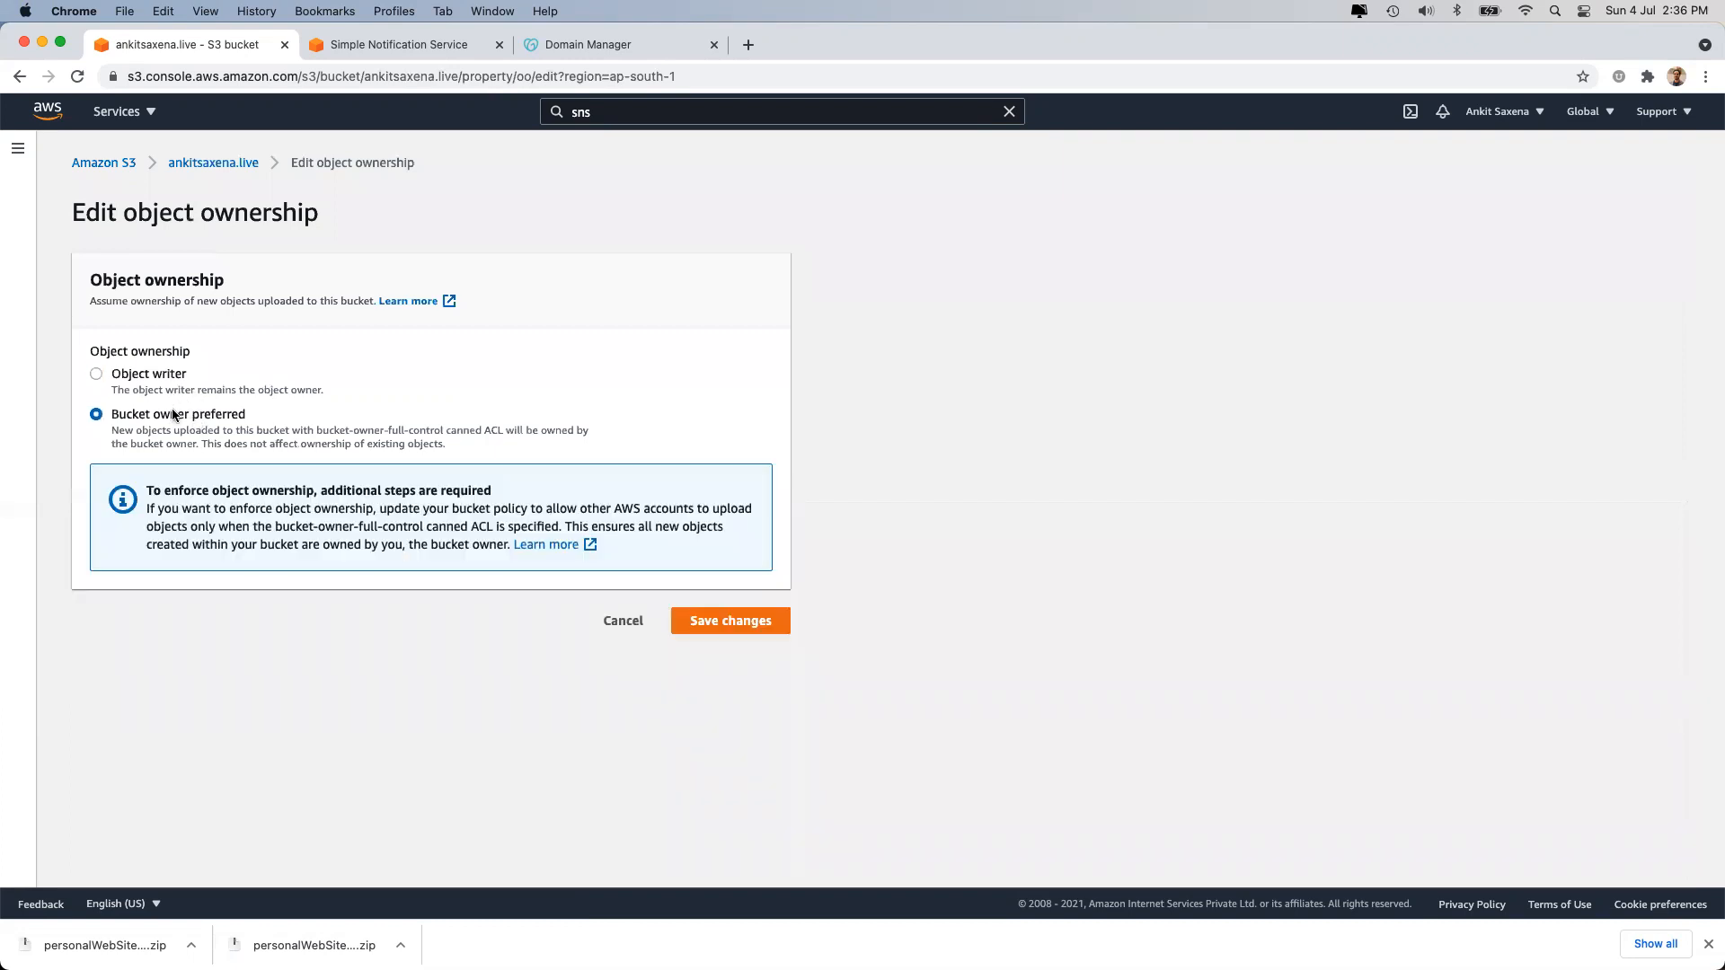
{"action": "left_click", "coordinate": [161, 386]}
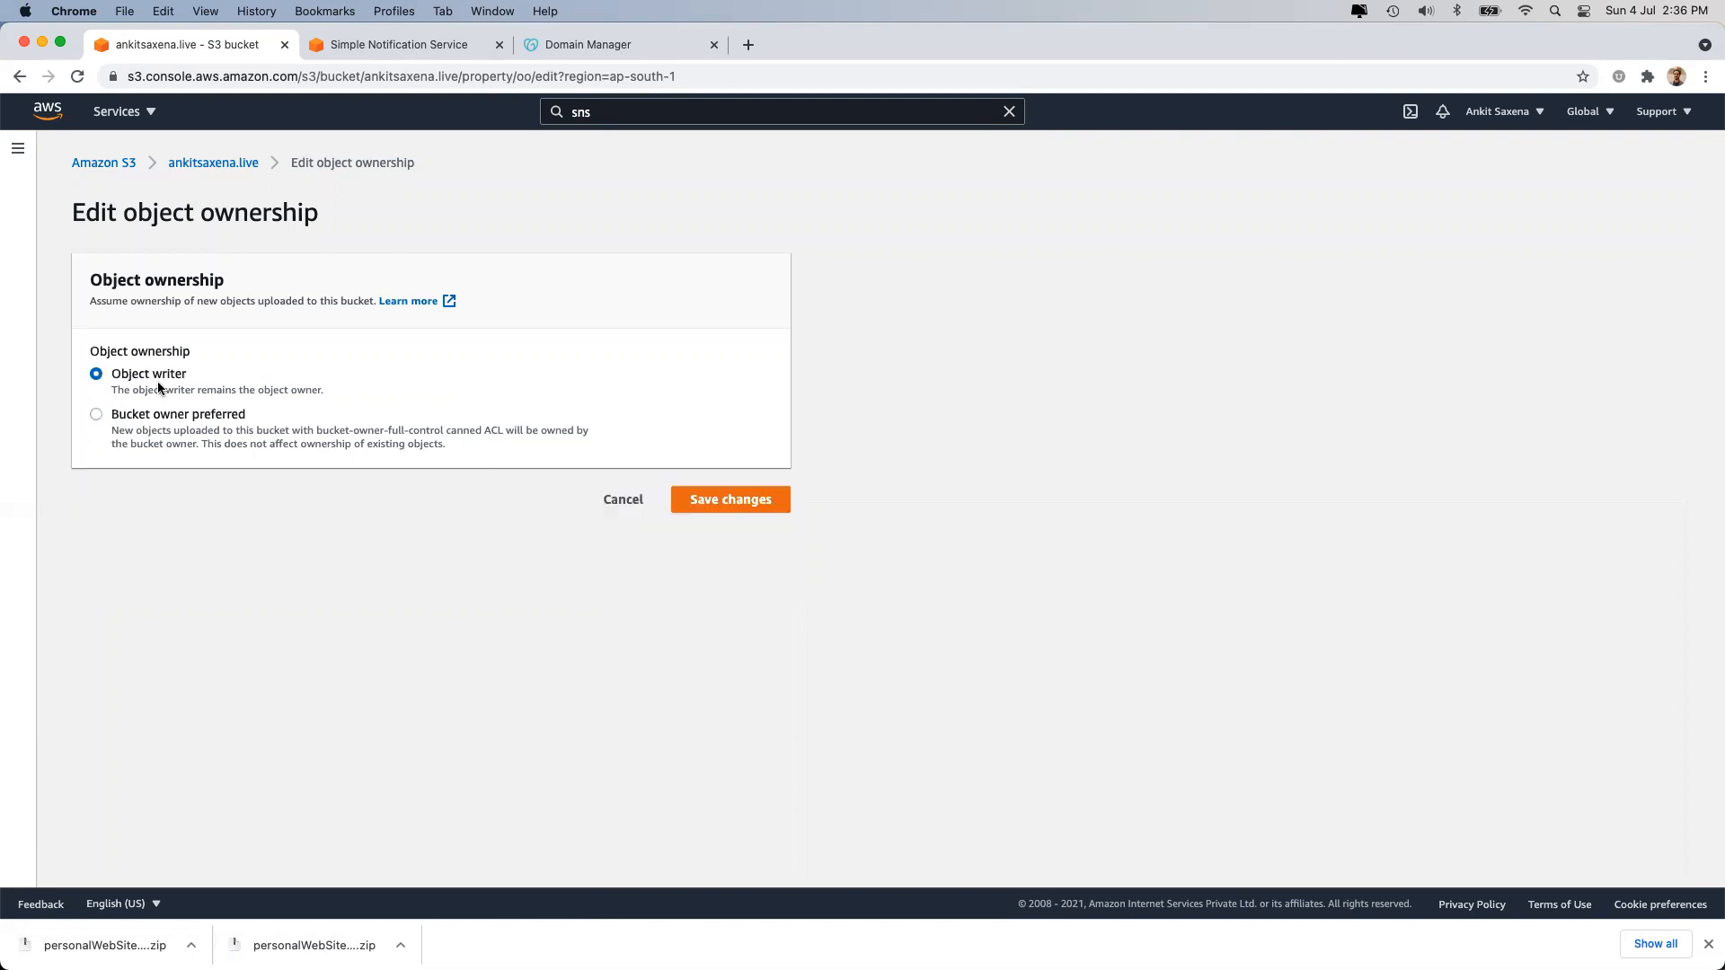
{"action": "left_click", "coordinate": [624, 500]}
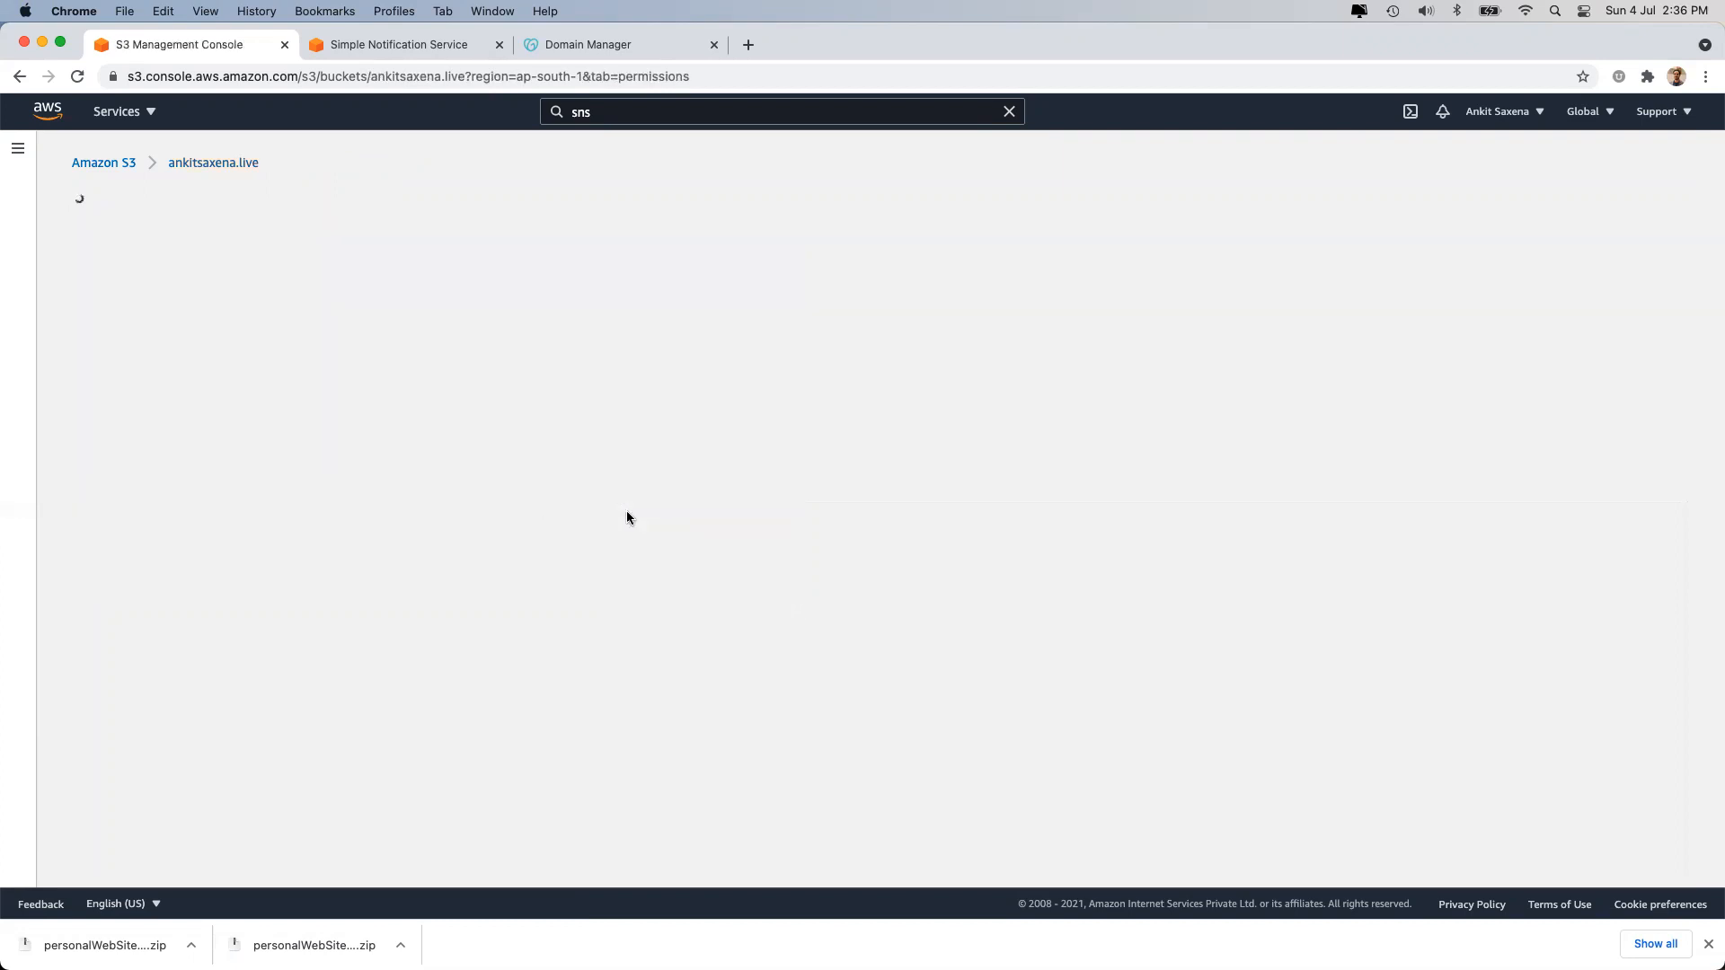
{"action": "scroll", "coordinate": [953, 683], "scroll_direction": "down", "scroll_amount": 15}
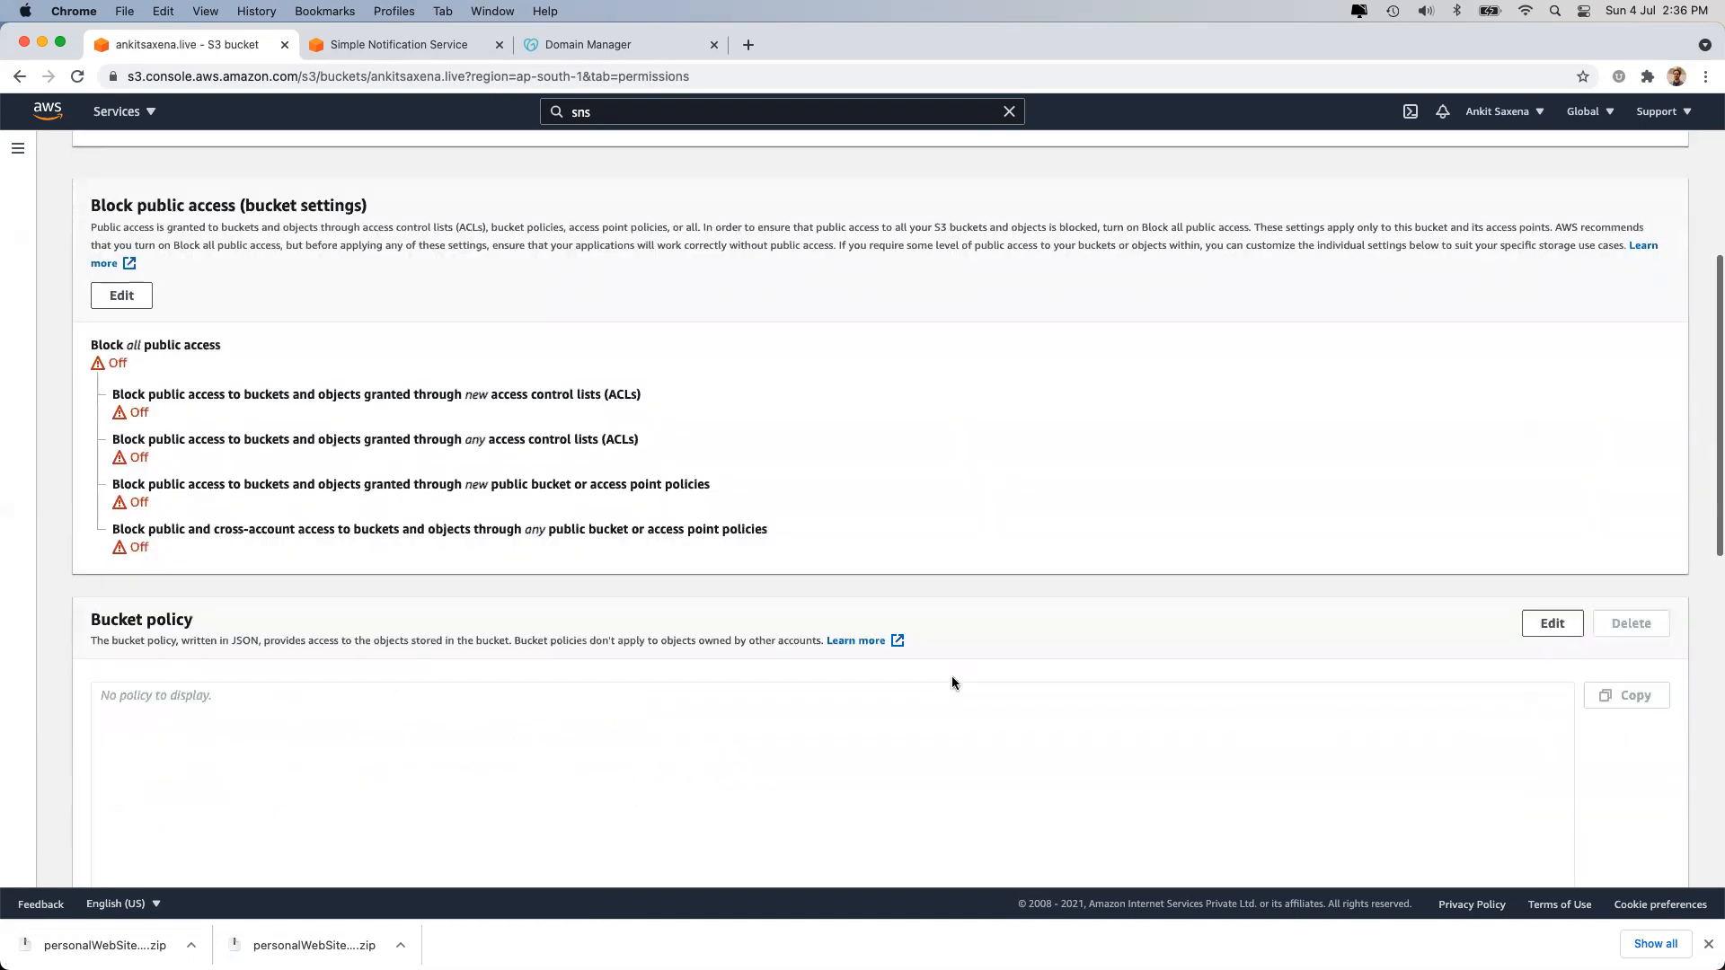
{"action": "scroll", "coordinate": [951, 682], "scroll_direction": "down", "scroll_amount": 10}
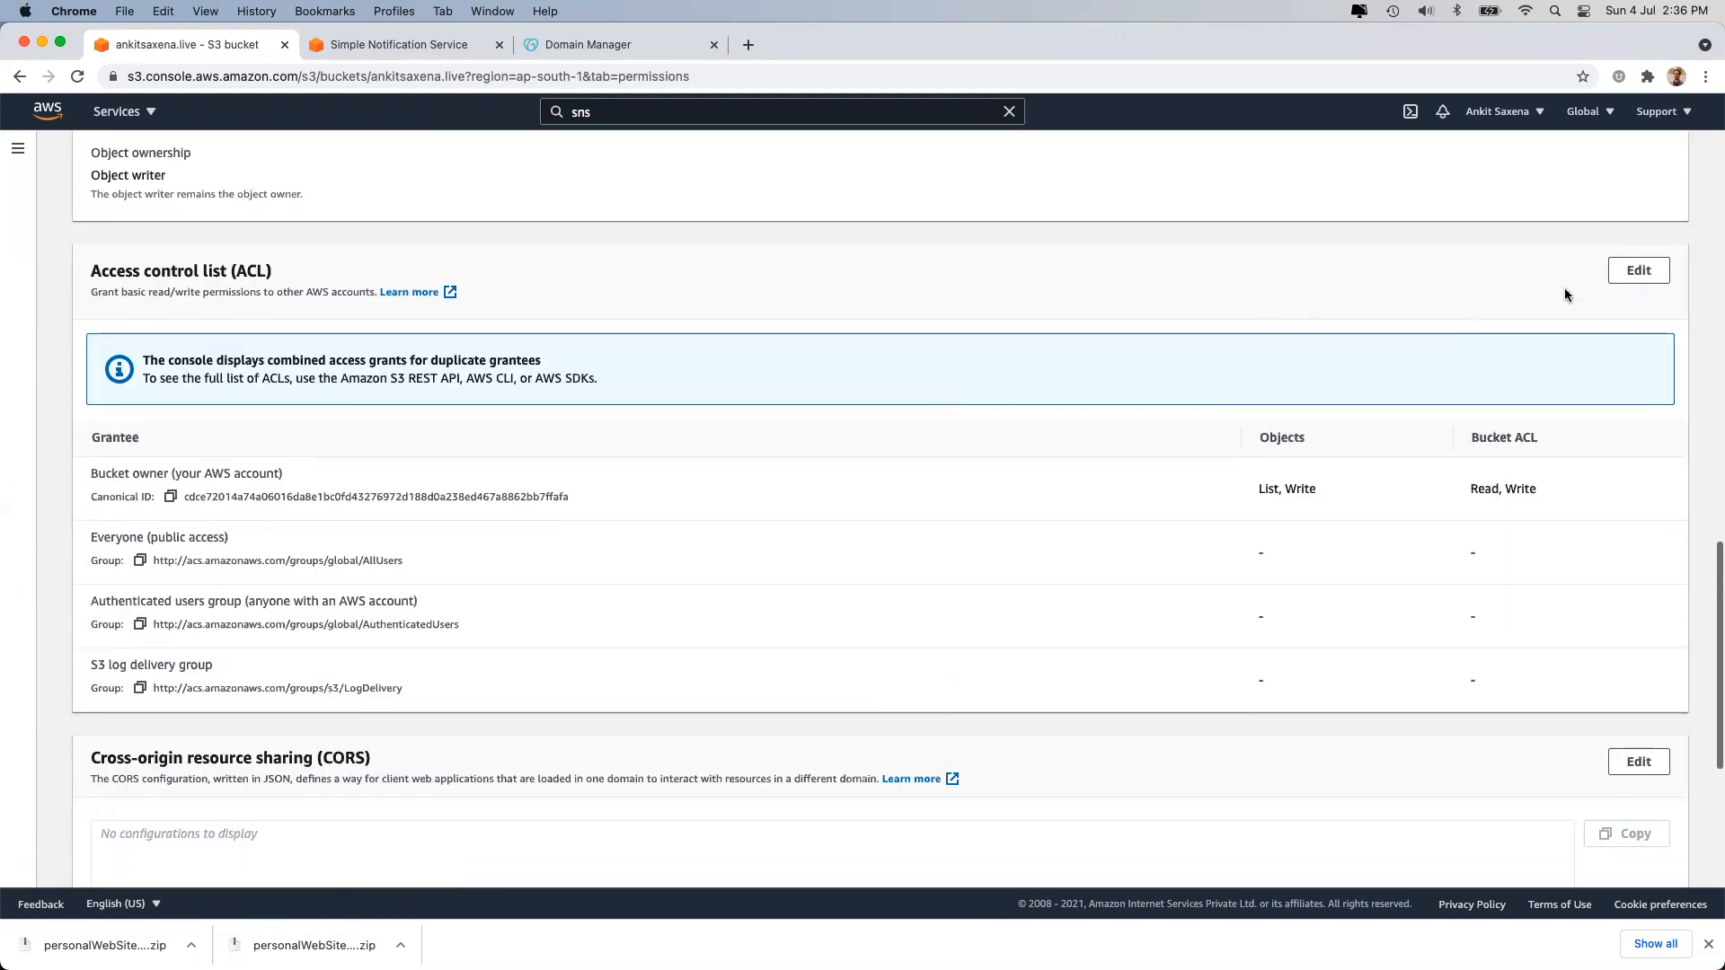
Grant Everyone list access in the bucket ACL, acknowledge the warning, and save.
{"action": "left_click", "coordinate": [1625, 284]}
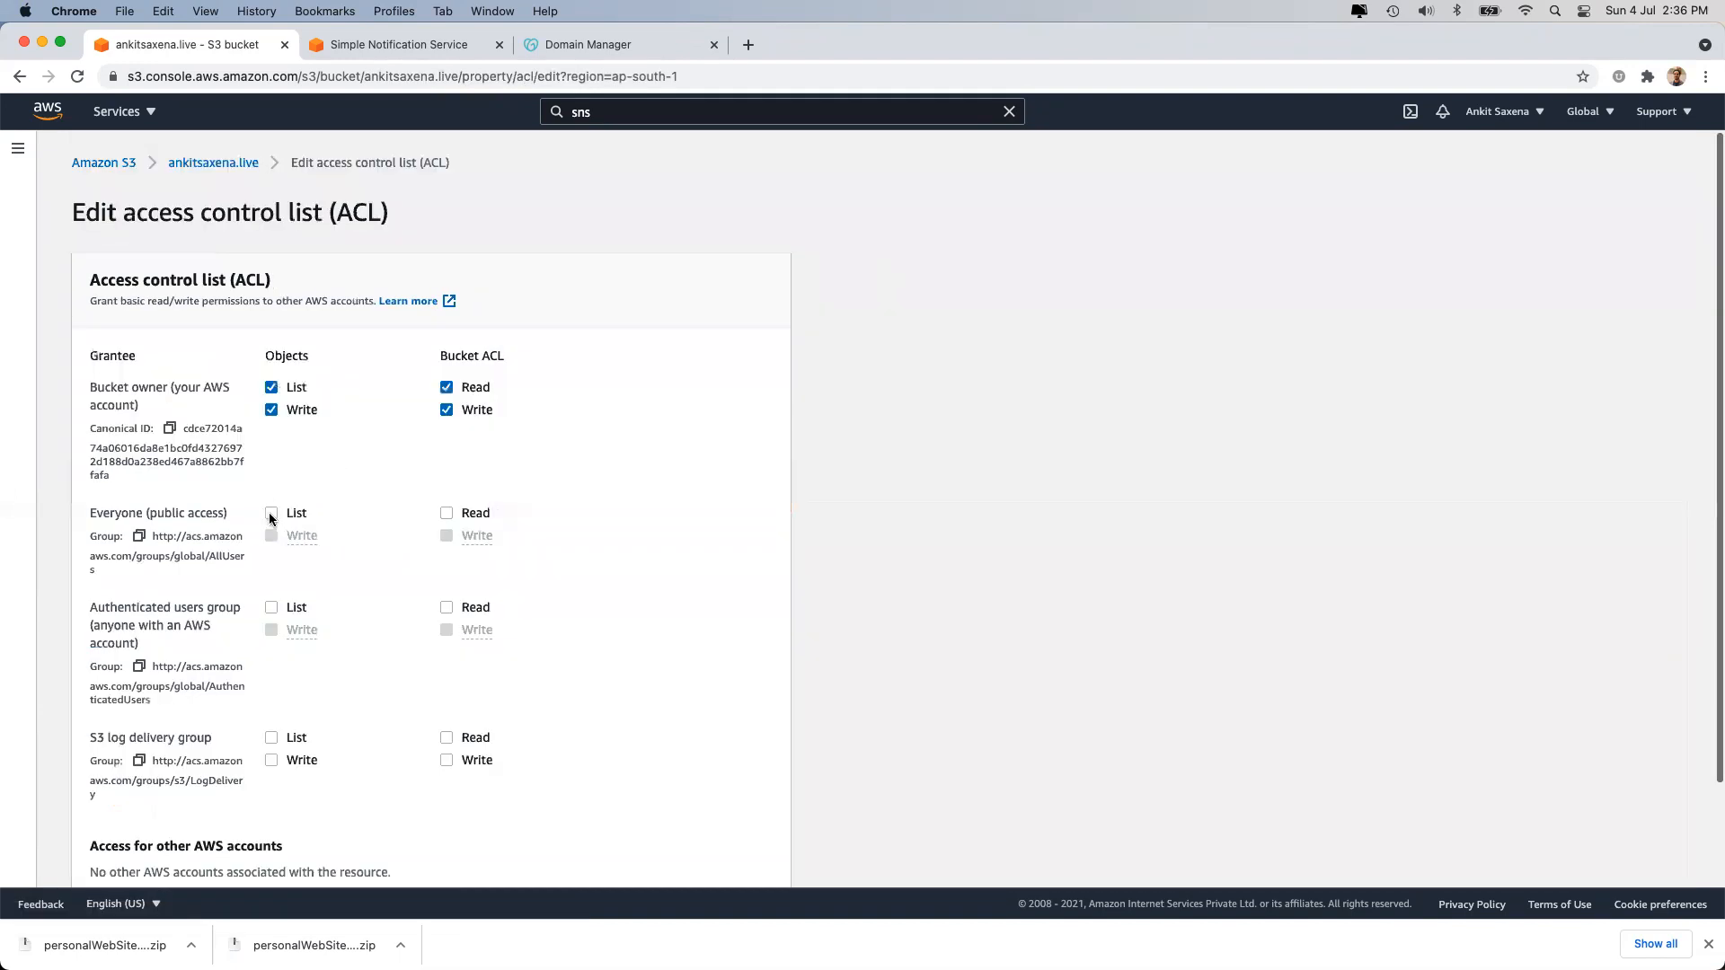
{"action": "left_click", "coordinate": [270, 515]}
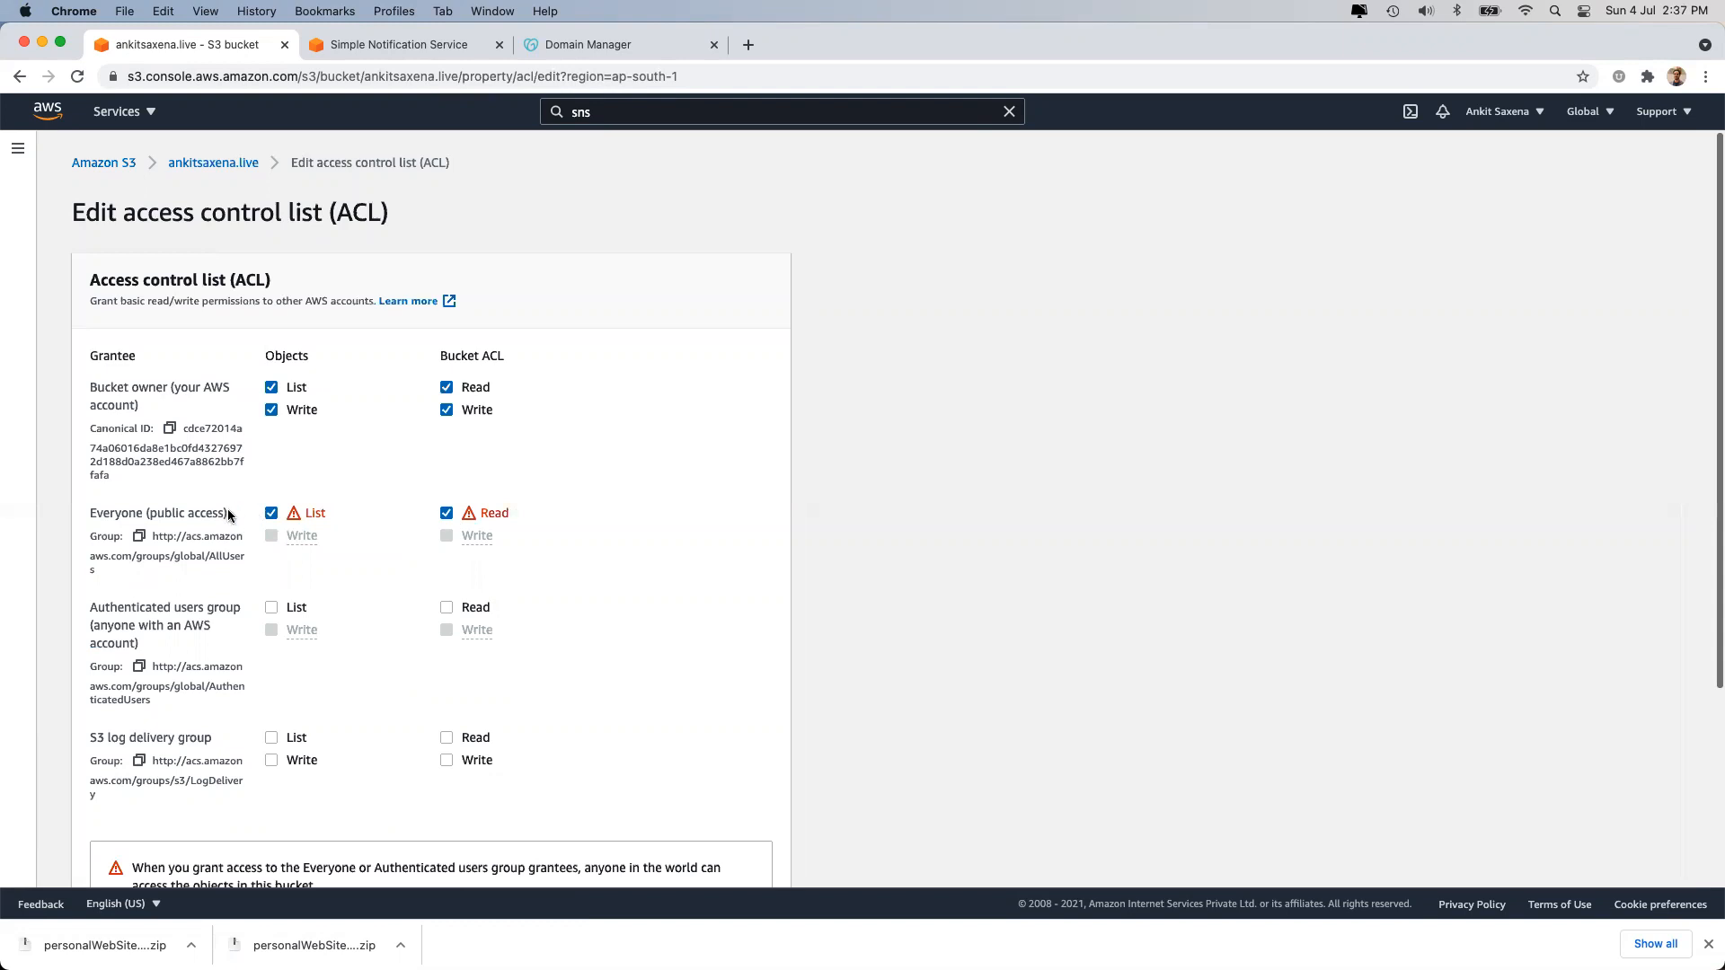
{"action": "scroll", "coordinate": [440, 578], "scroll_direction": "down", "scroll_amount": 5}
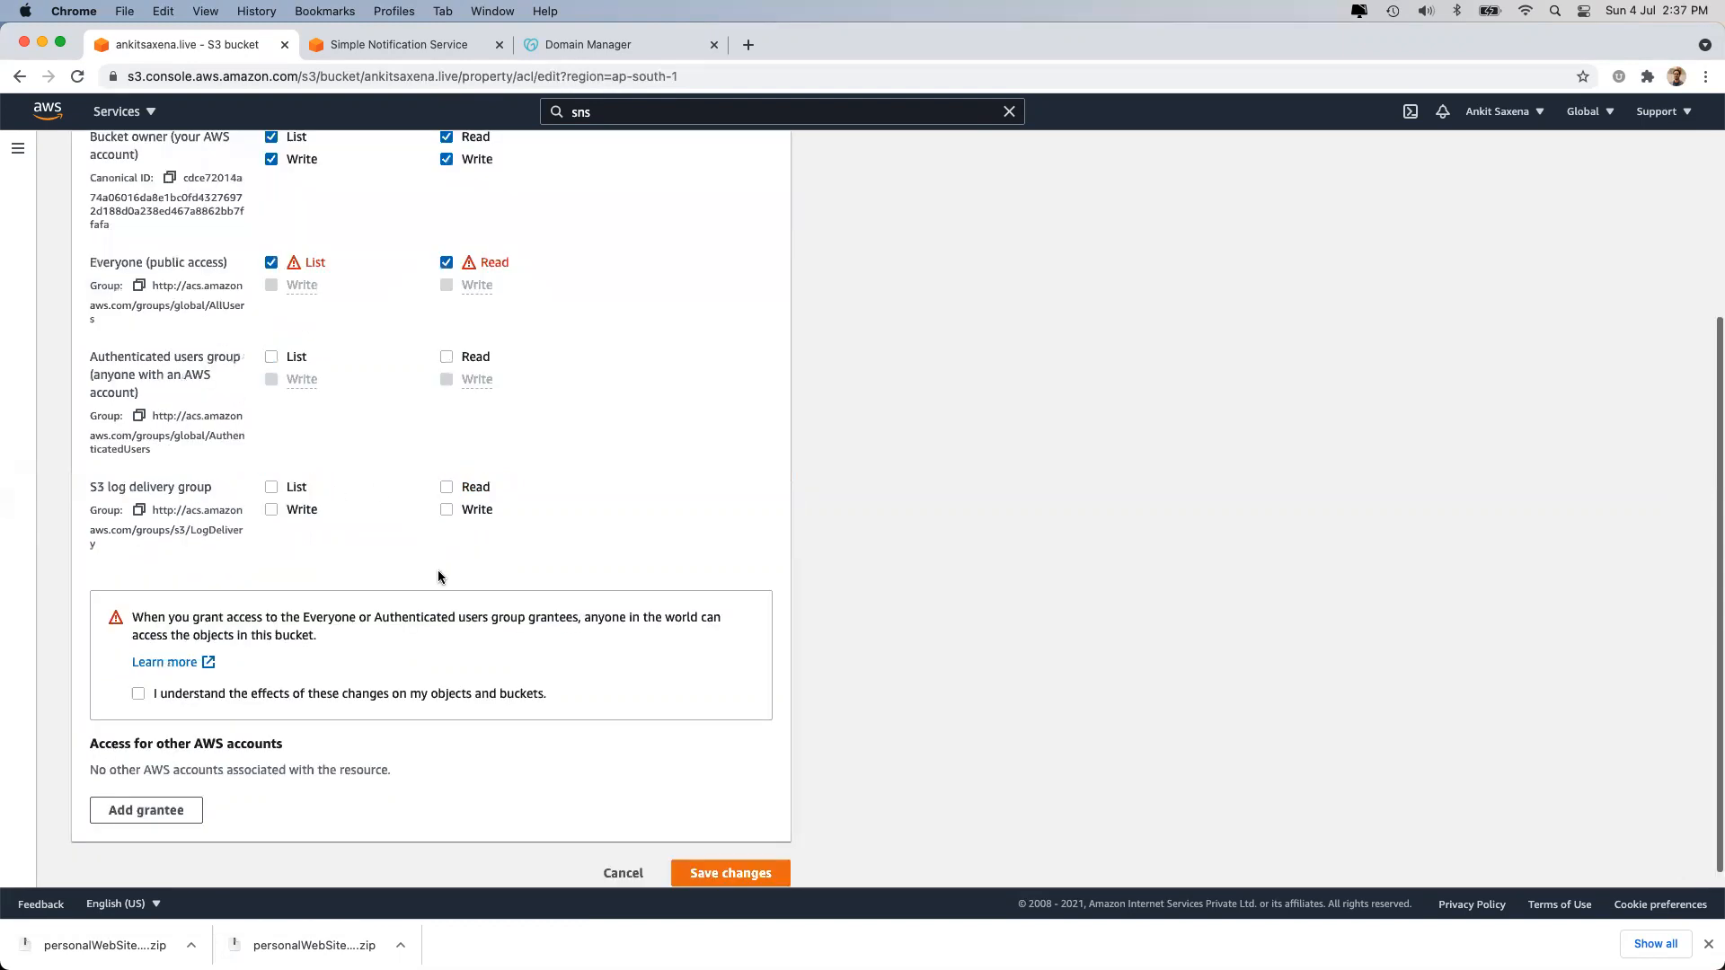
{"action": "left_click", "coordinate": [224, 676]}
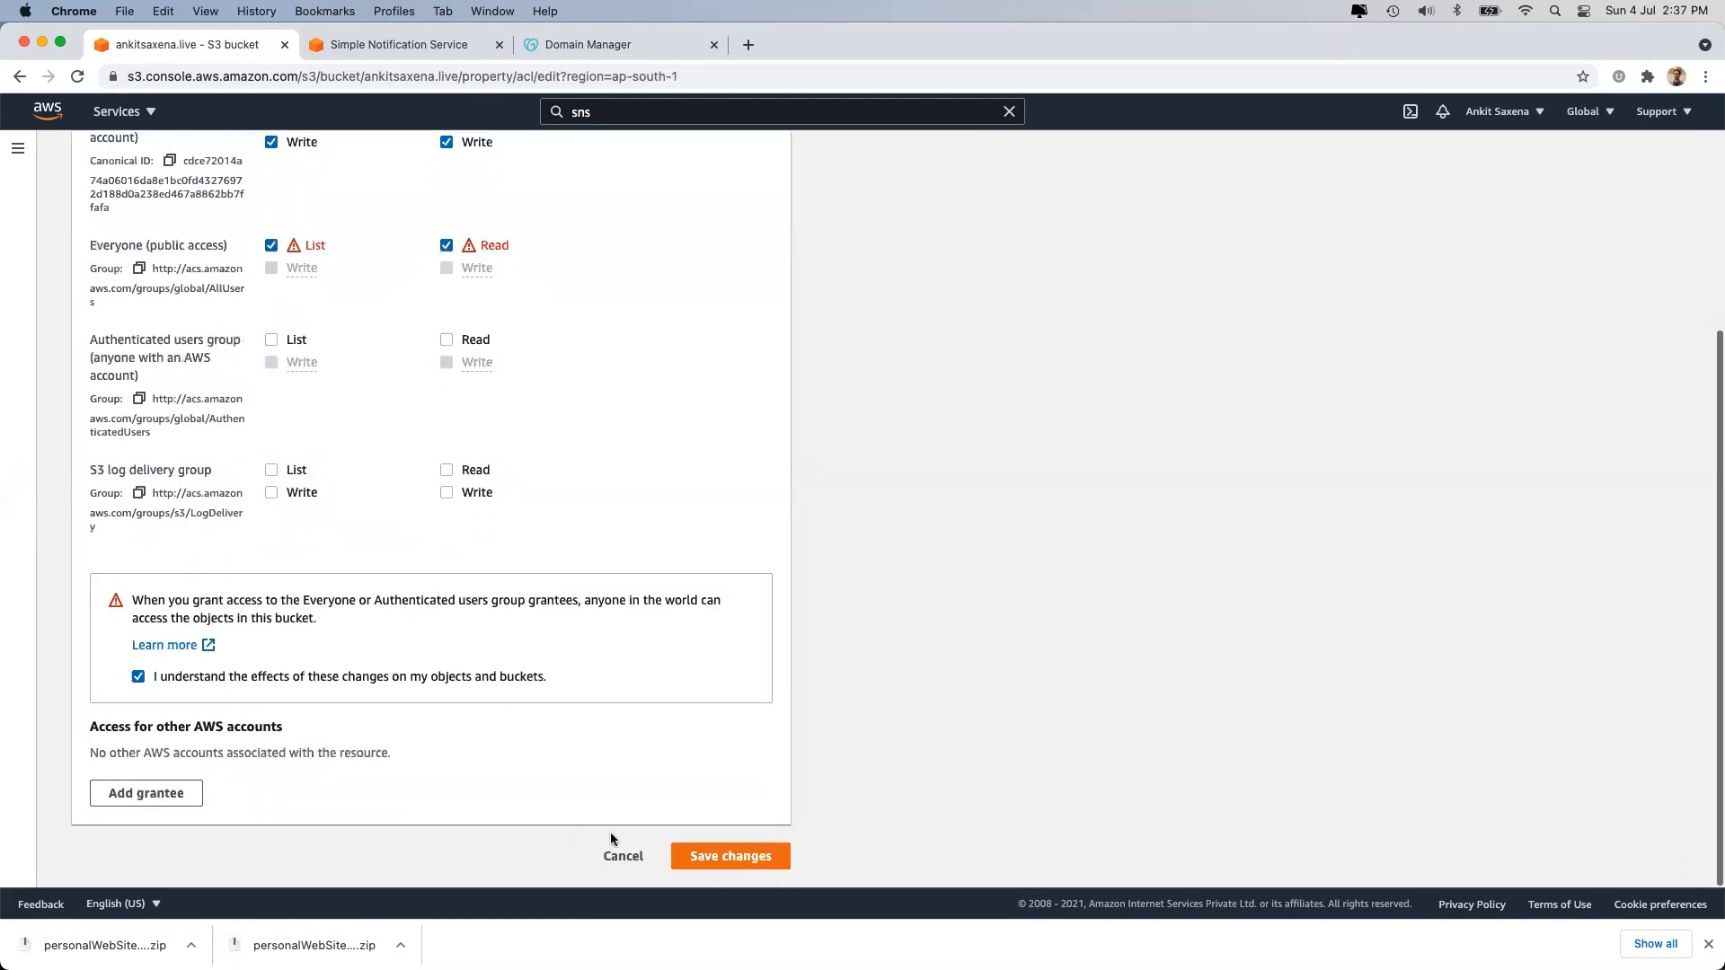
{"action": "left_click", "coordinate": [761, 868]}
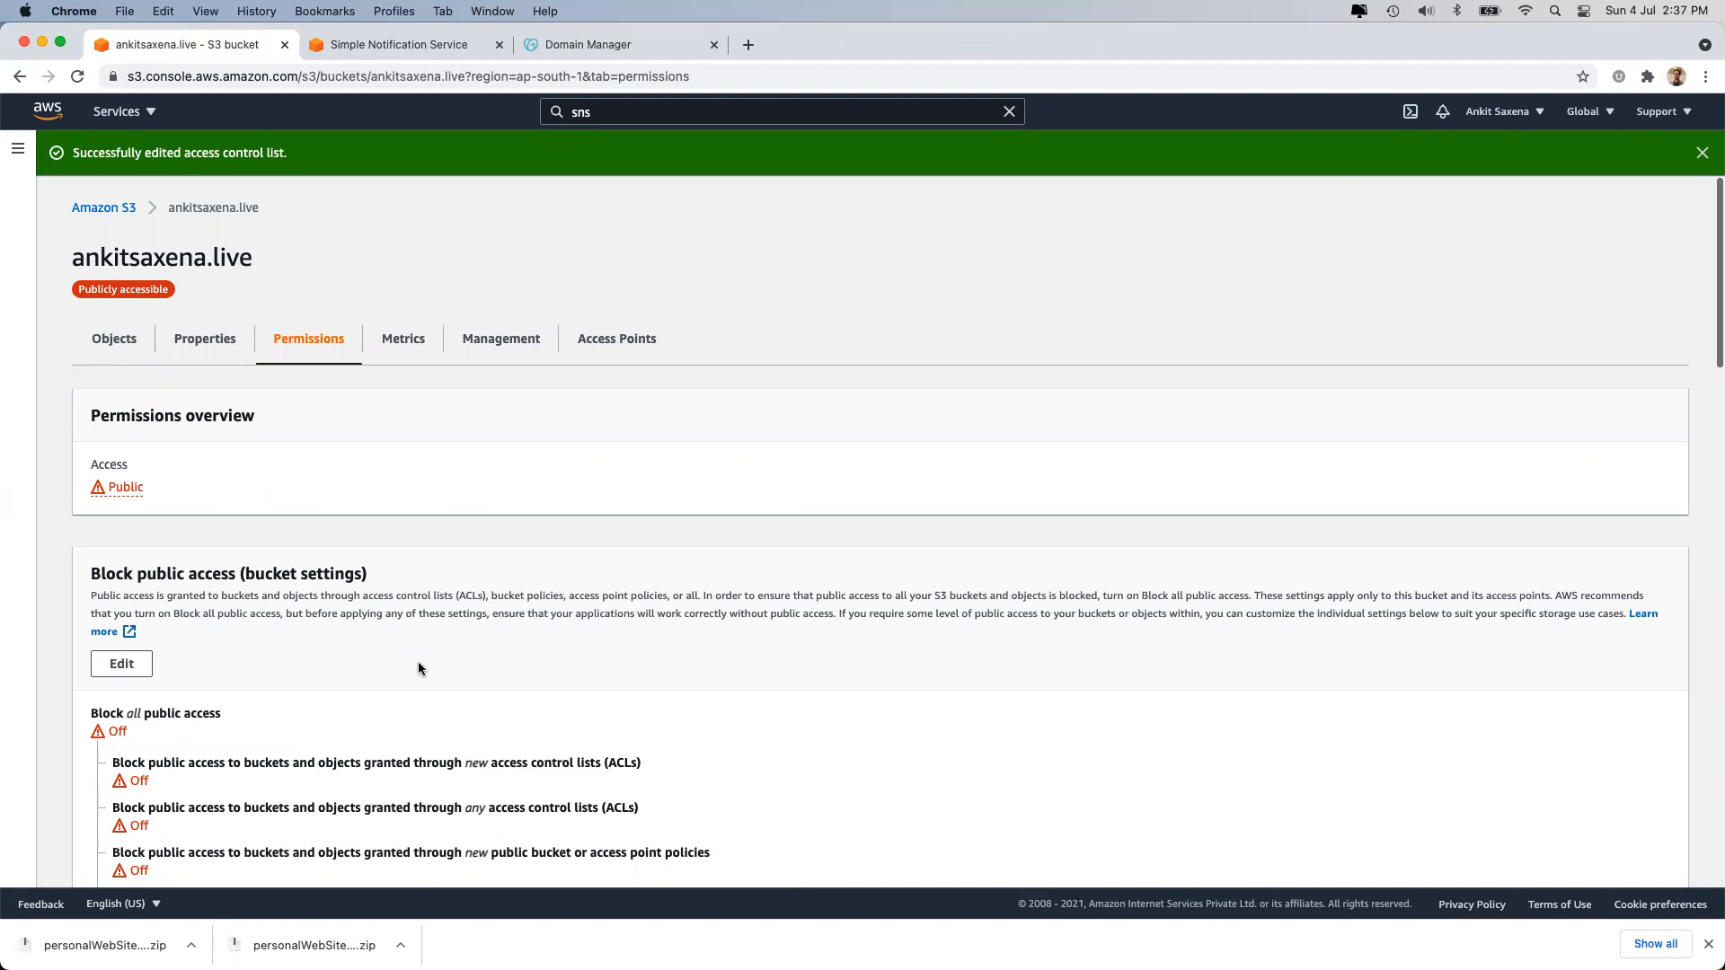
Scroll the Permissions tab, then view the Metrics tab's empty bucket size and object-count charts.
{"action": "scroll", "coordinate": [418, 665], "scroll_direction": "down", "scroll_amount": 20}
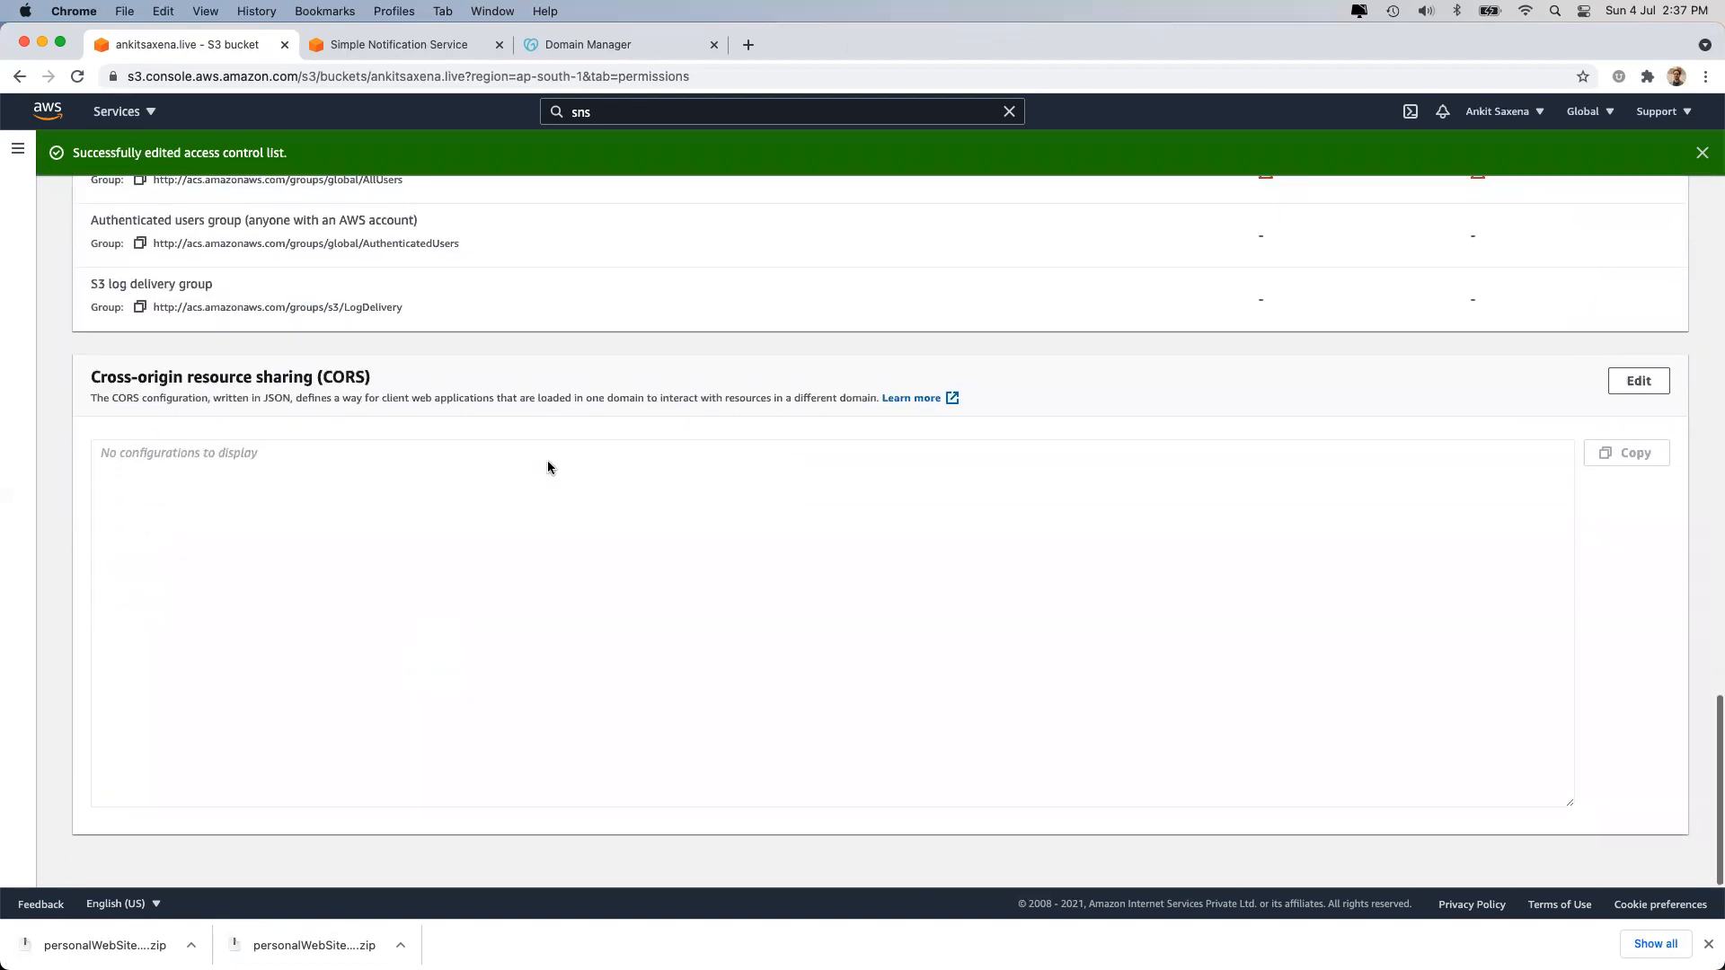
{"action": "scroll", "coordinate": [548, 463], "scroll_direction": "up", "scroll_amount": 20}
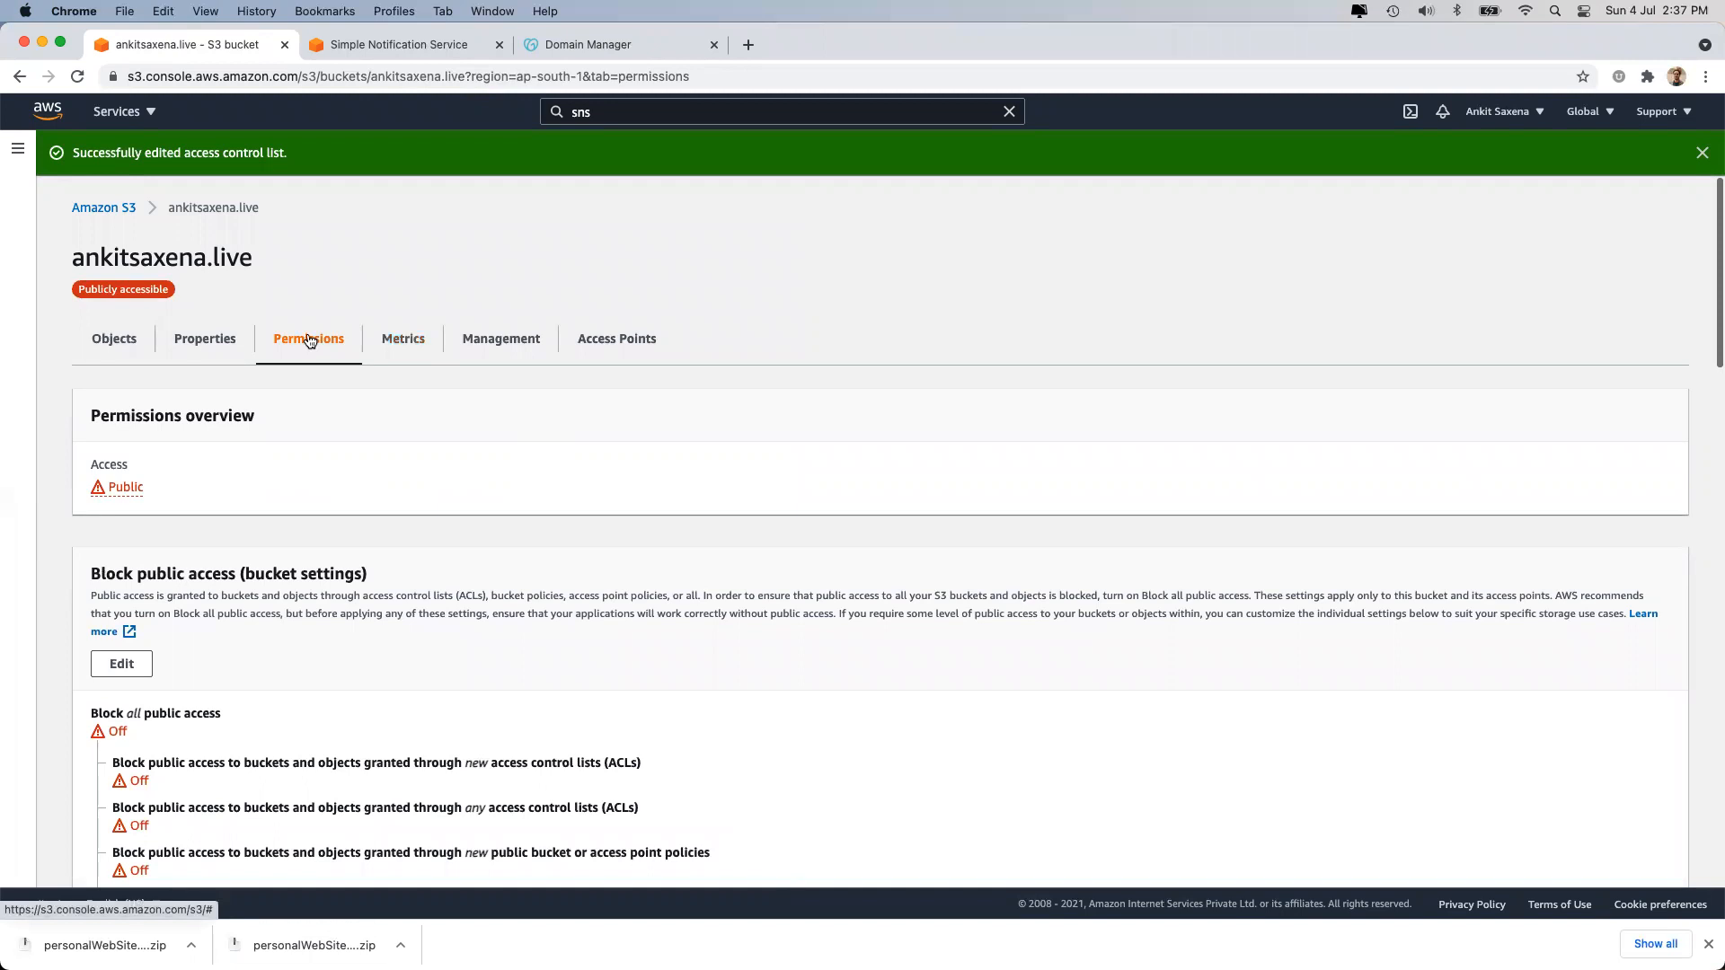
{"action": "left_click", "coordinate": [412, 334]}
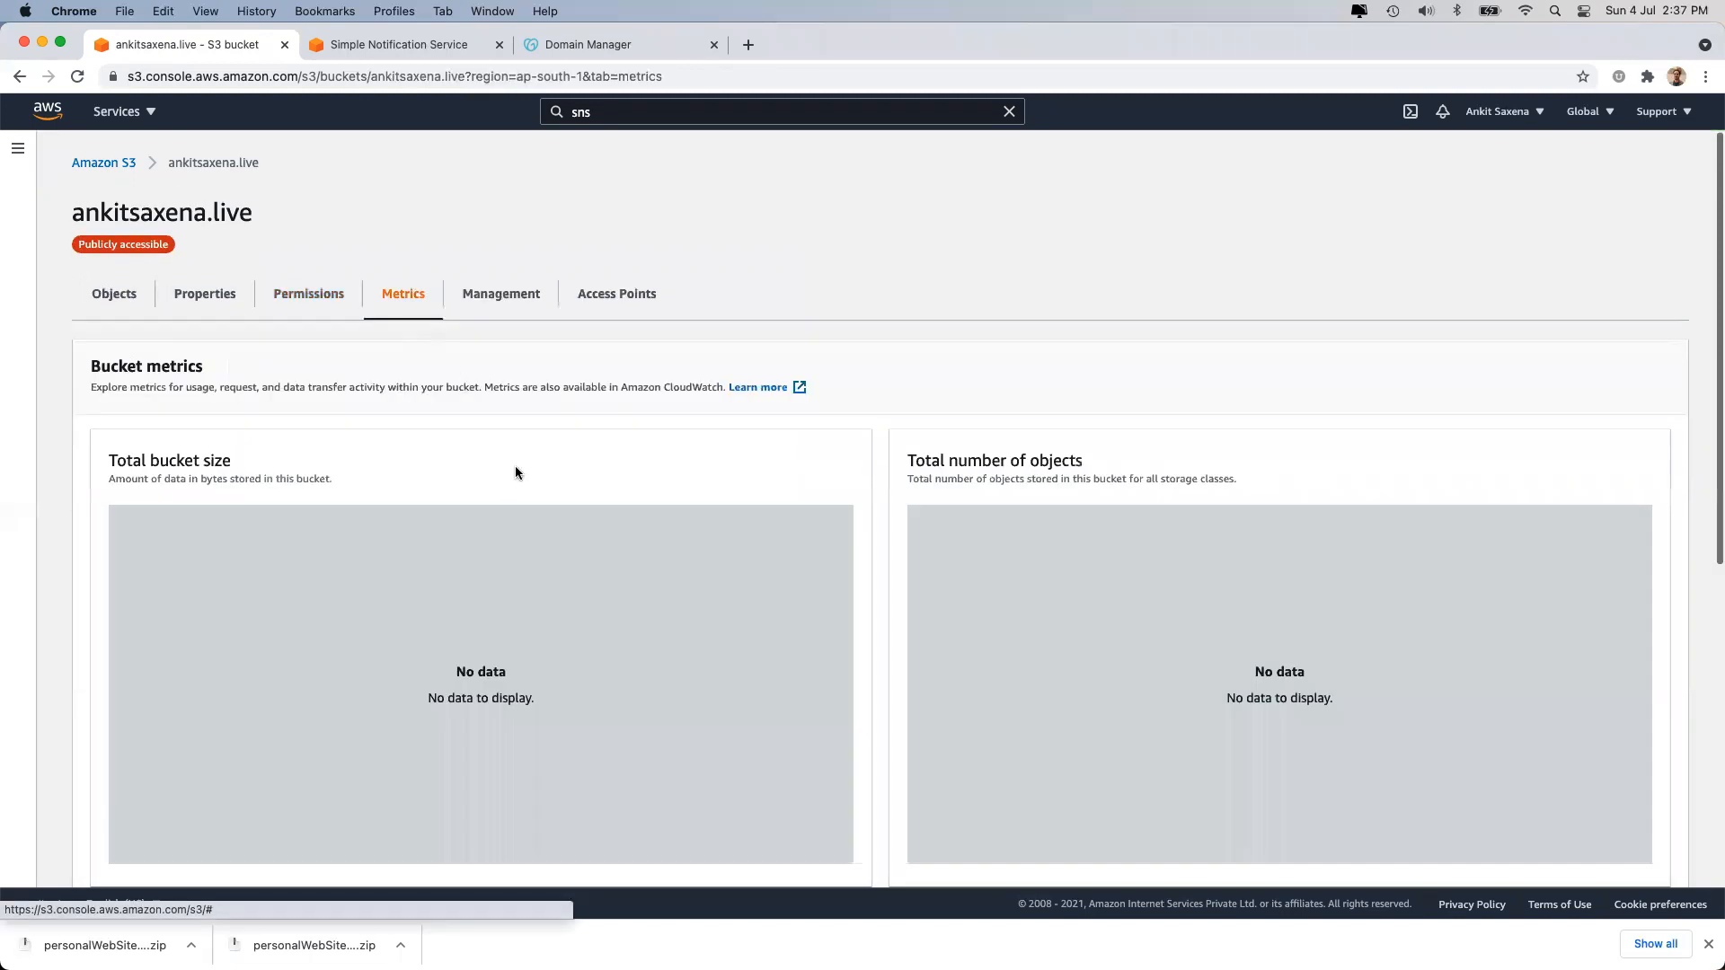
{"action": "scroll", "coordinate": [515, 469], "scroll_direction": "down", "scroll_amount": 4}
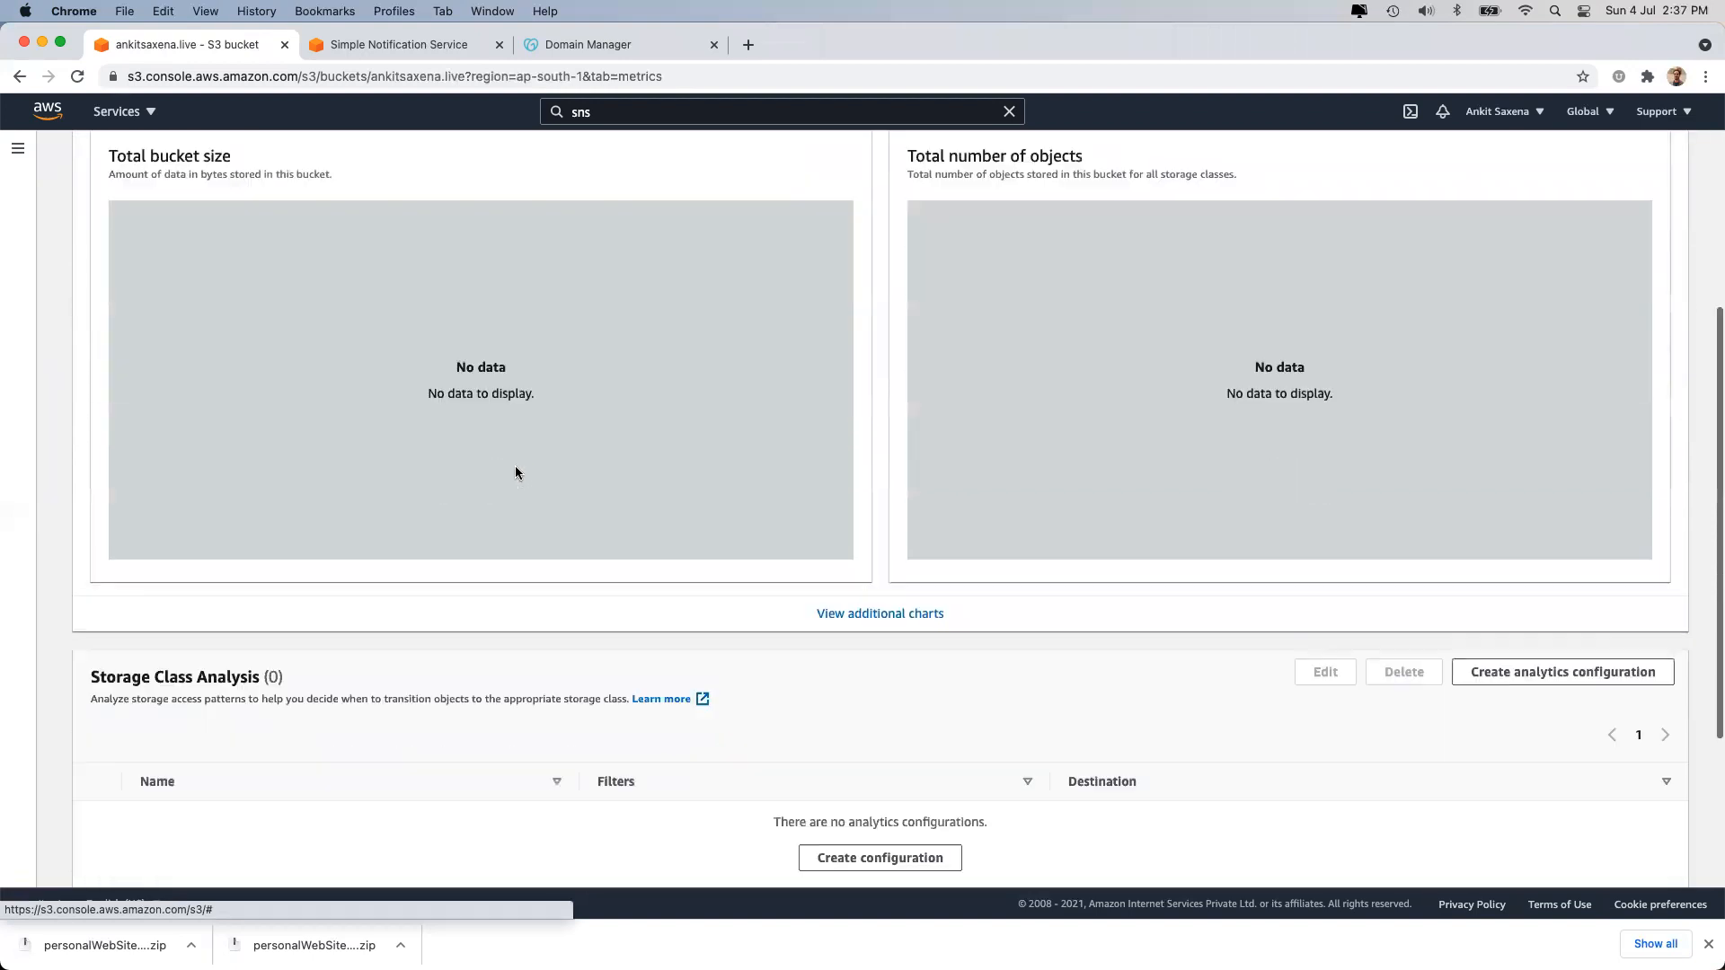
{"action": "scroll", "coordinate": [515, 471], "scroll_direction": "down", "scroll_amount": 3}
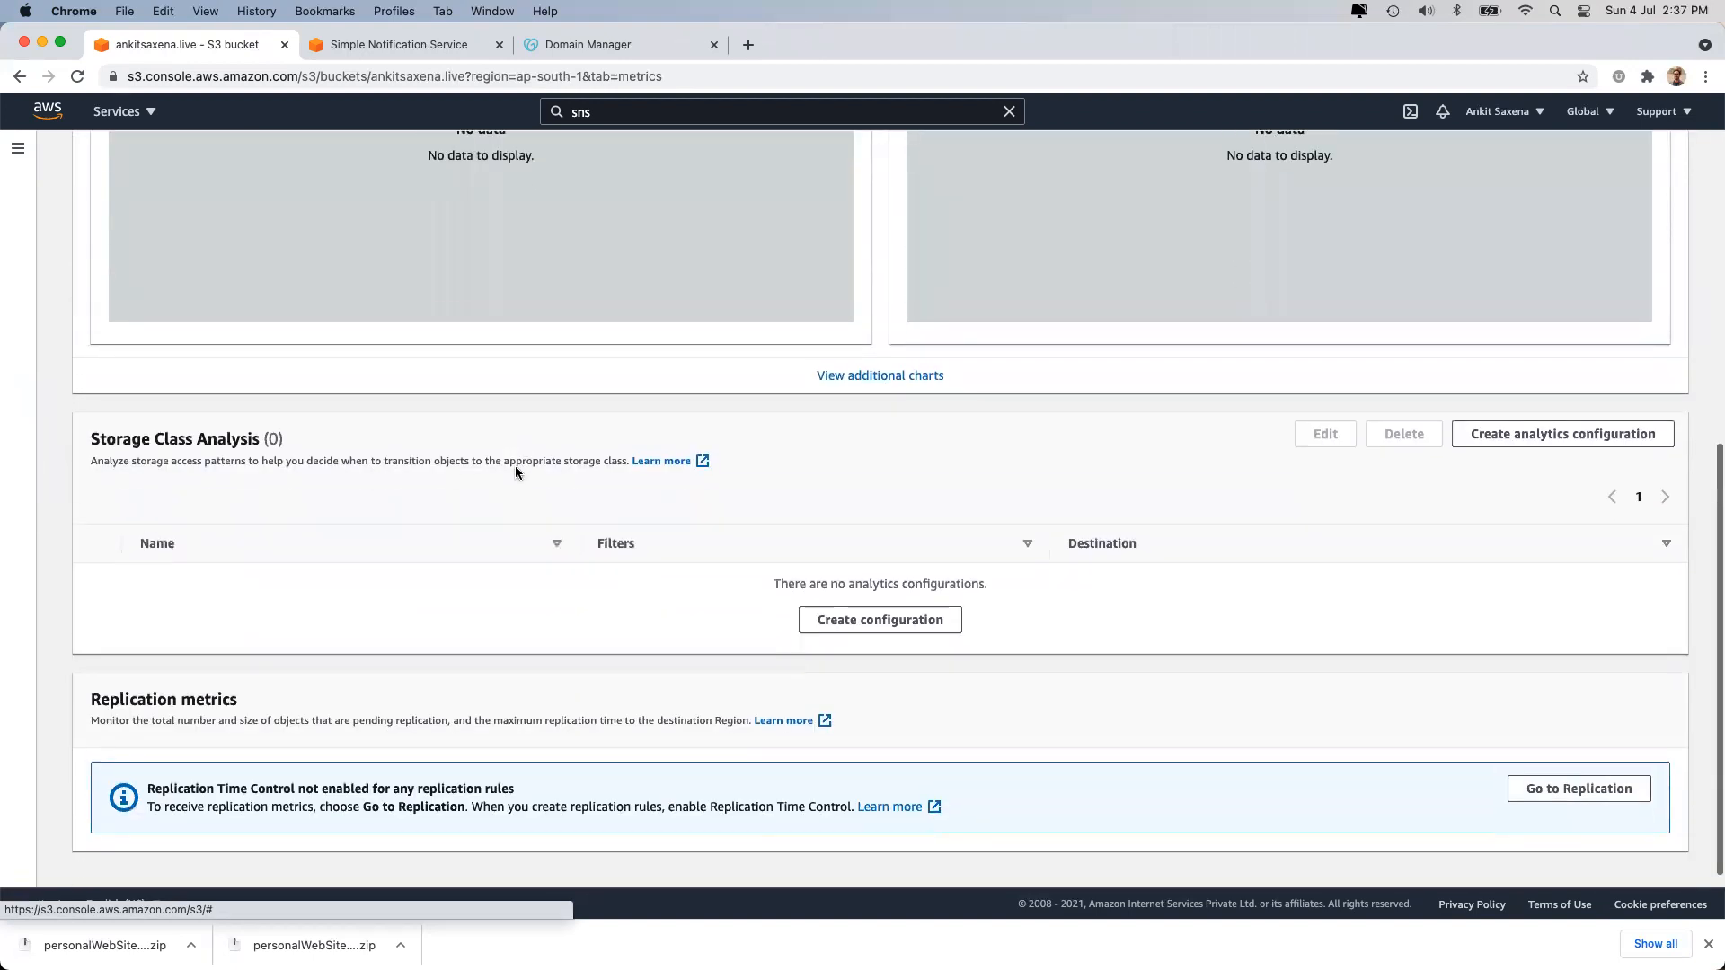
{"action": "scroll", "coordinate": [515, 468], "scroll_direction": "up", "scroll_amount": 7}
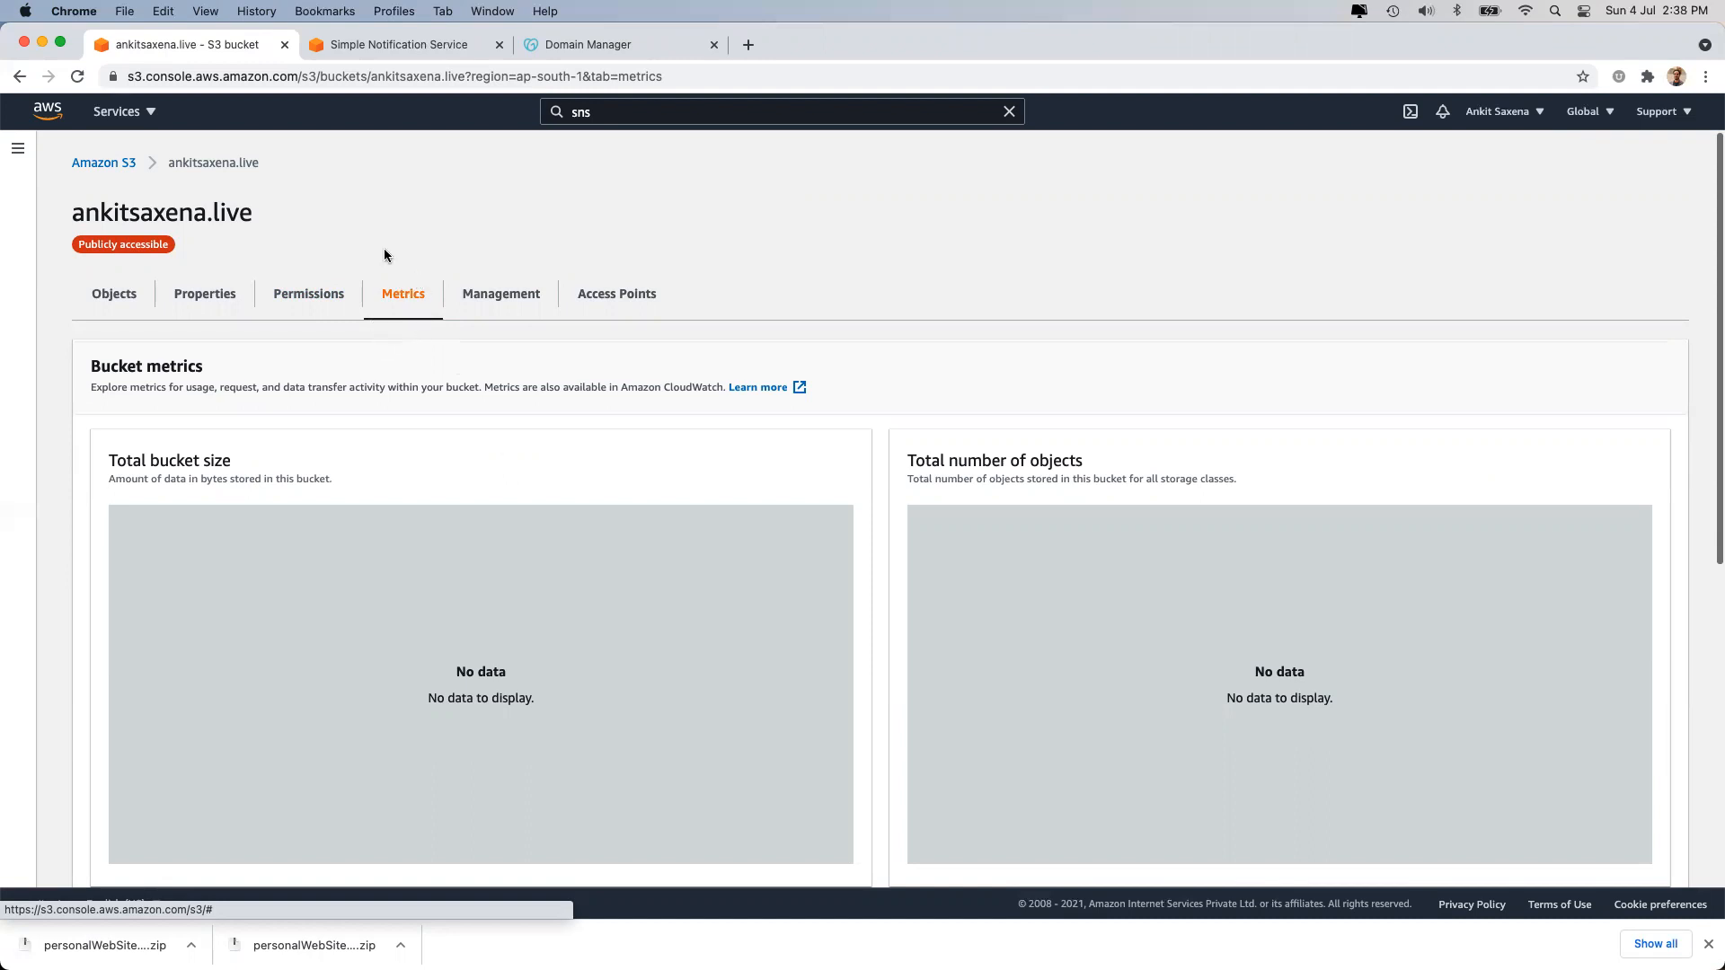
Open the Management tab and review its empty Lifecycle rules and Replication rules sections.
{"action": "left_click", "coordinate": [506, 306]}
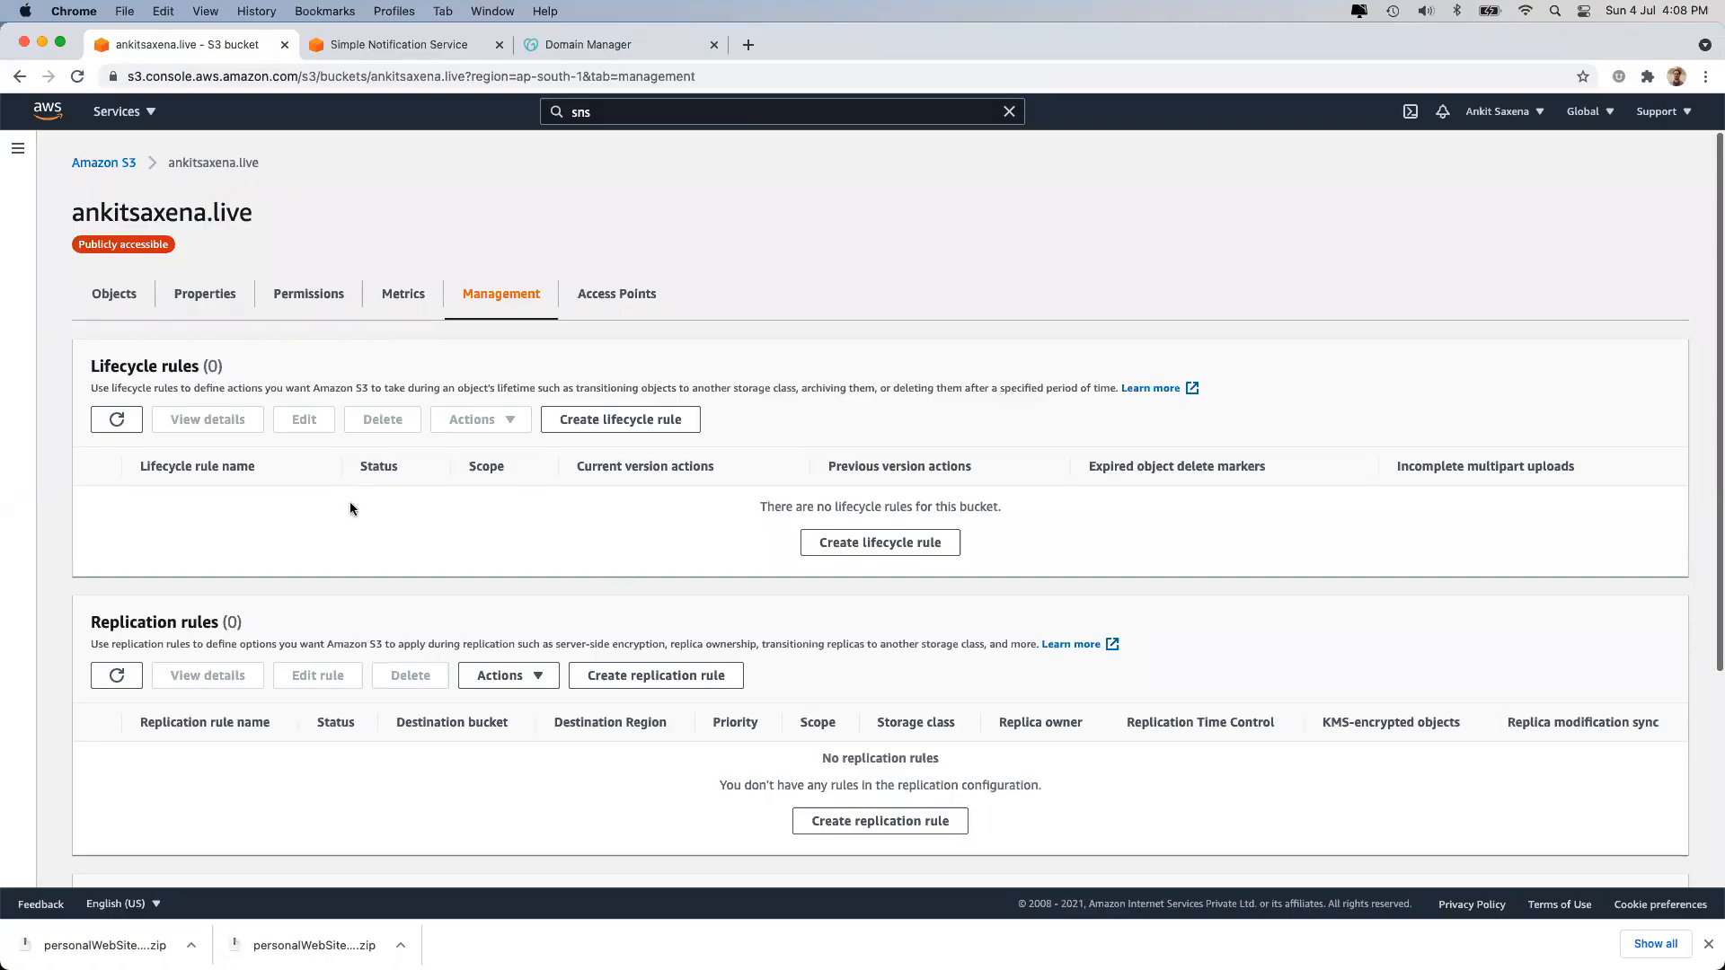
{"action": "scroll", "coordinate": [300, 517], "scroll_direction": "down", "scroll_amount": 5}
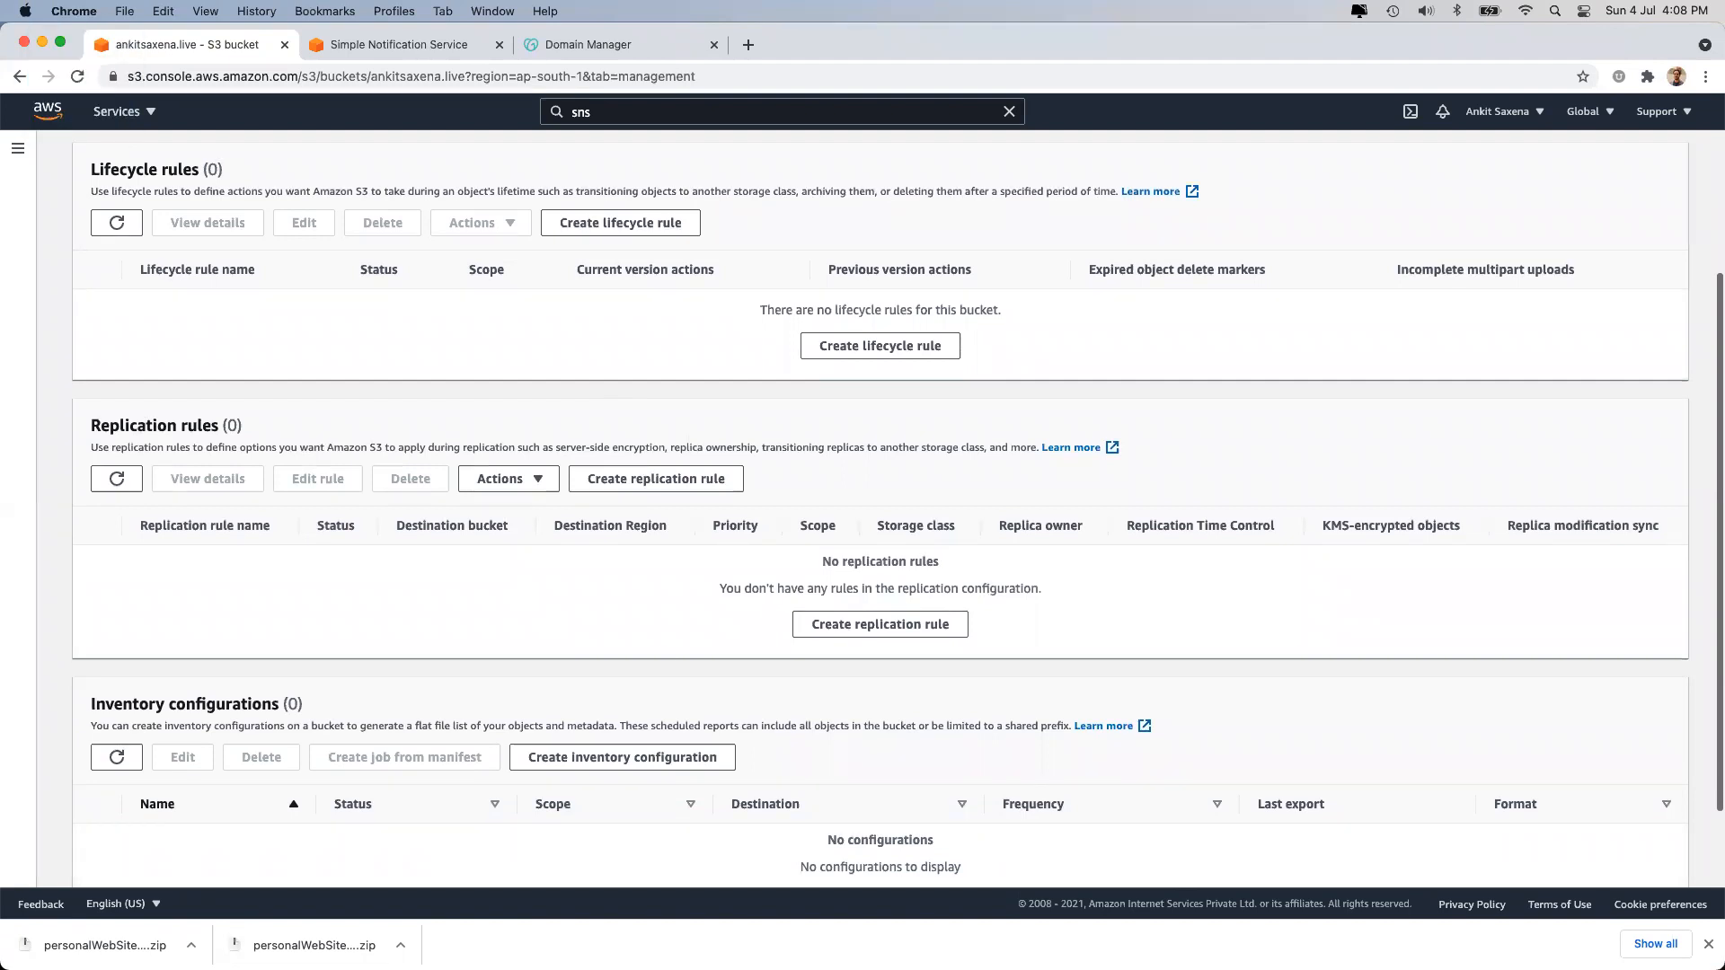
{"action": "scroll", "coordinate": [397, 366], "scroll_direction": "up", "scroll_amount": 5}
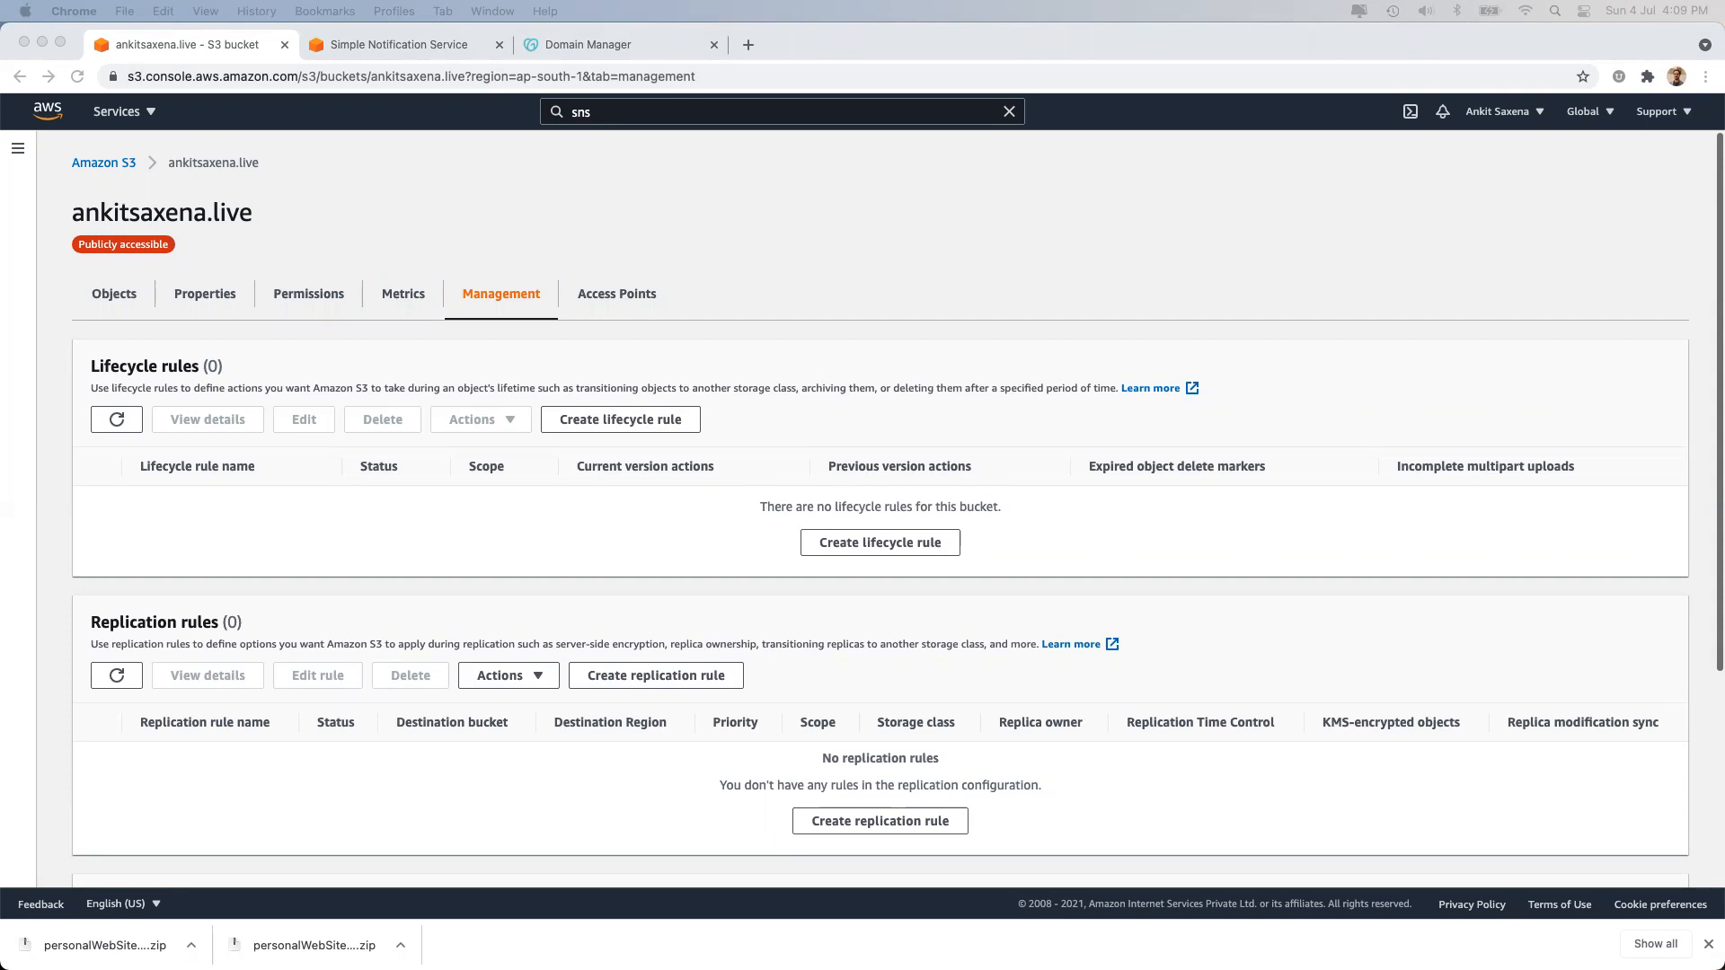
{"action": "triple_click", "coordinate": [117, 366]}
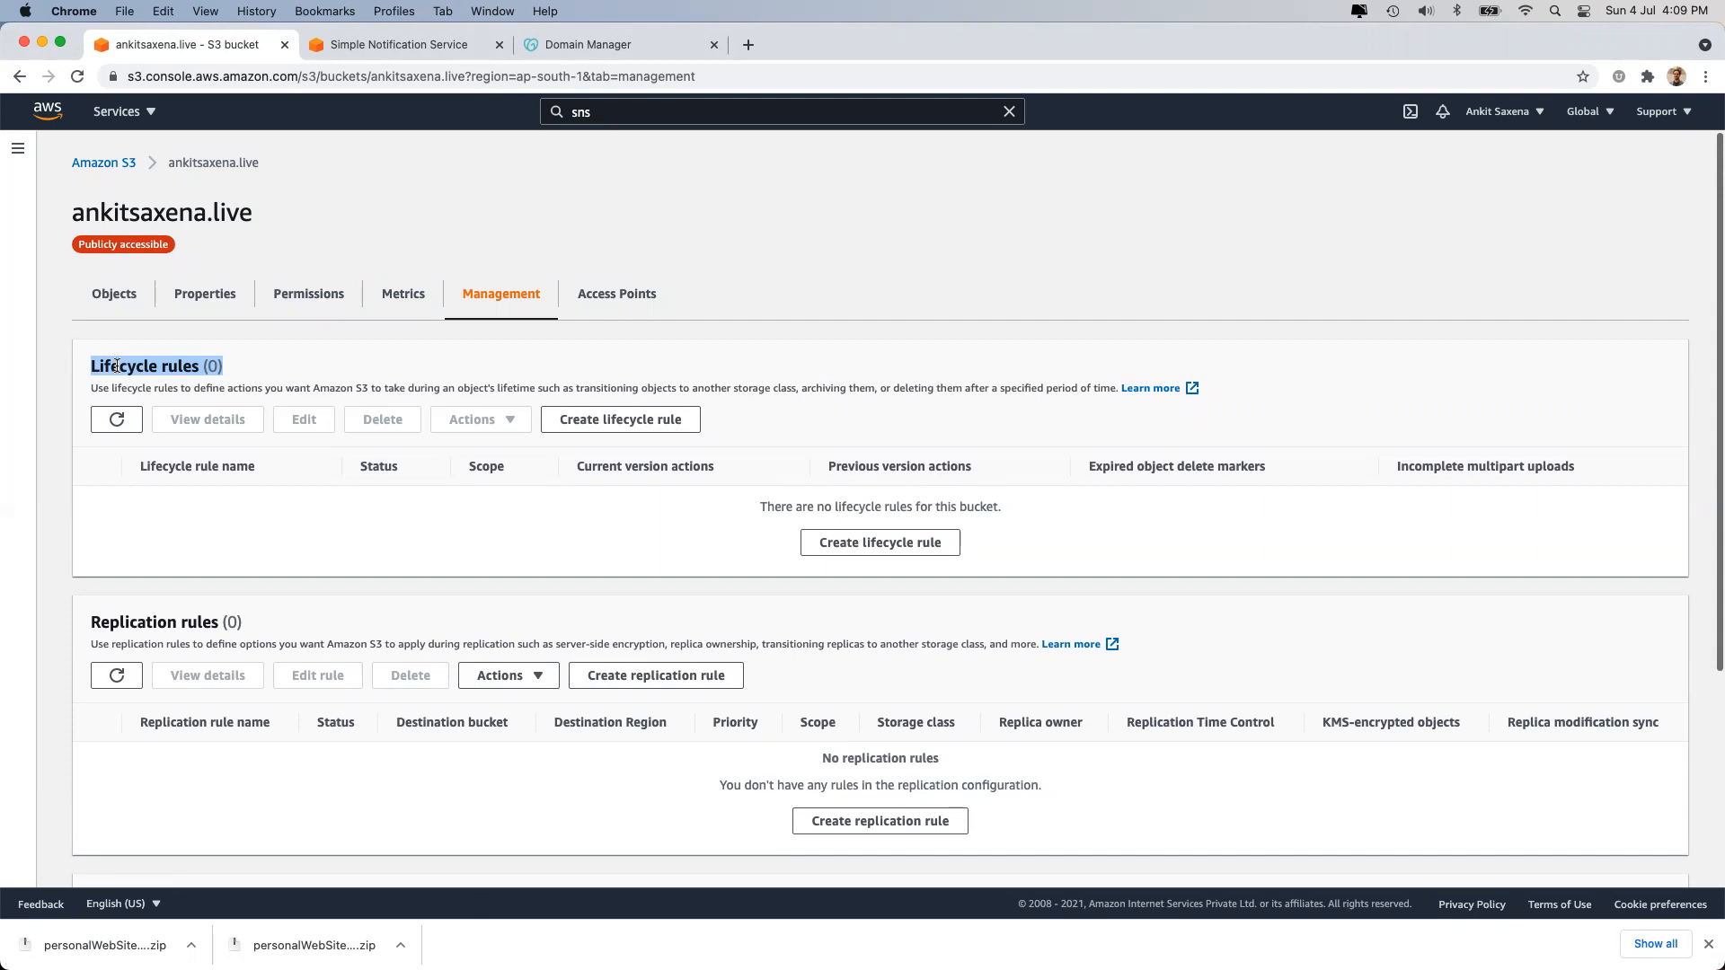
{"action": "triple_click", "coordinate": [144, 366]}
{"action": "left_click", "coordinate": [145, 366]}
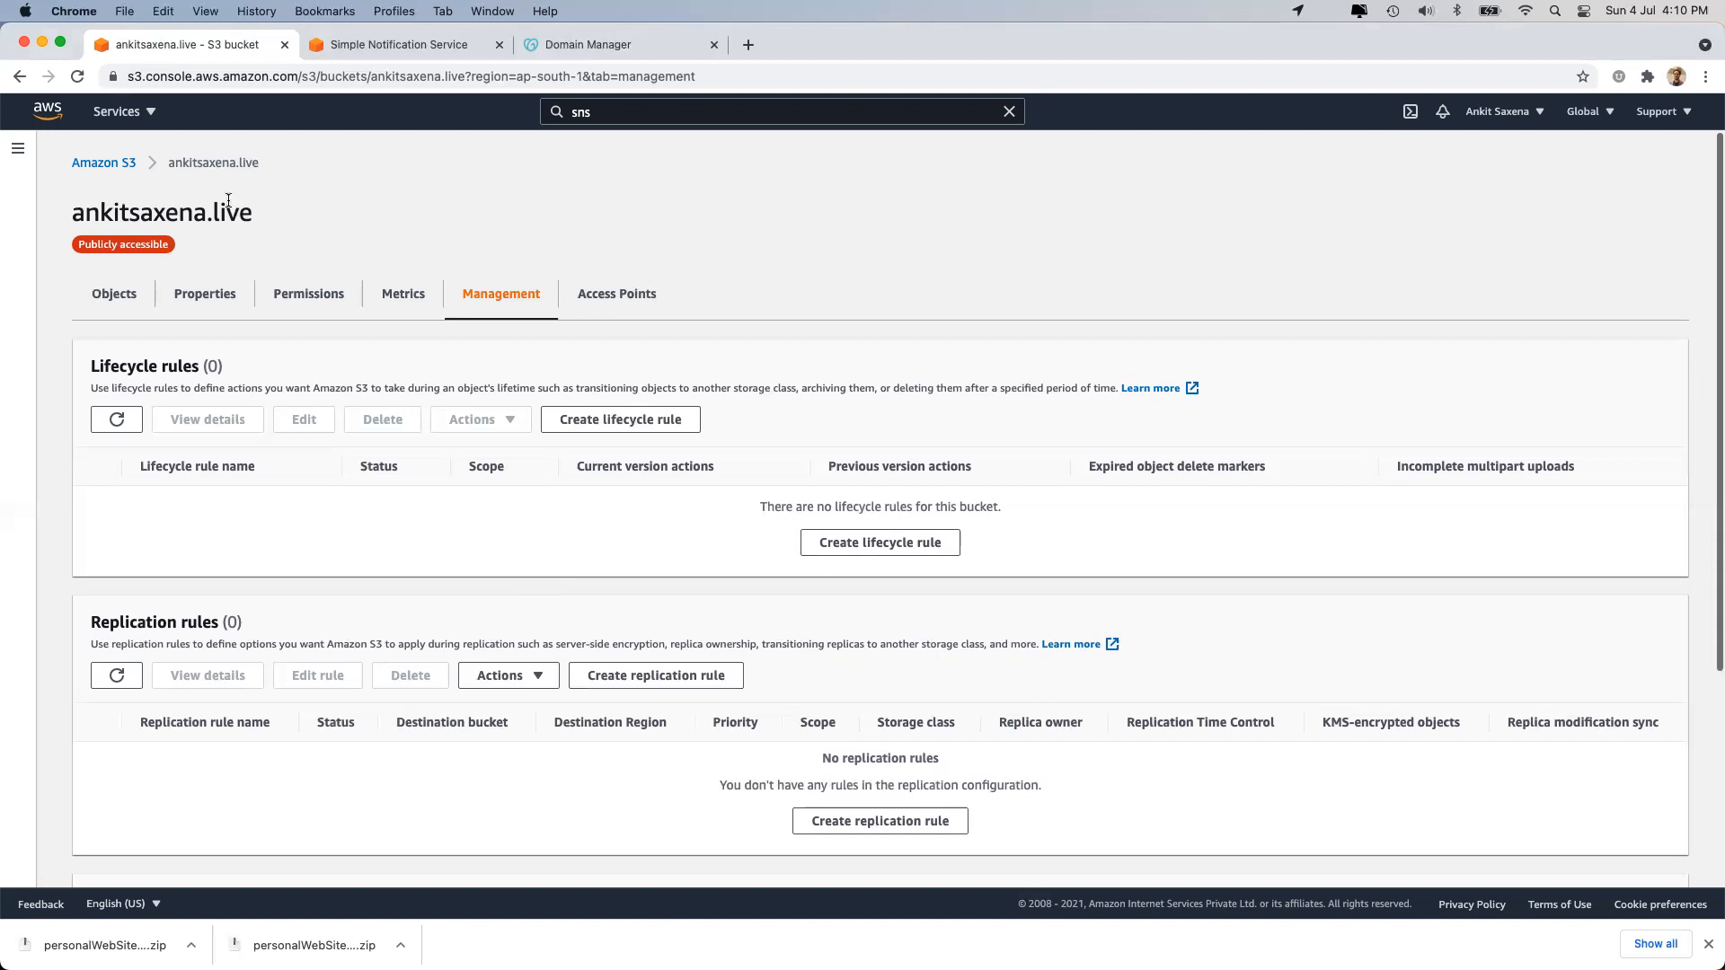
{"action": "double_click", "coordinate": [95, 216]}
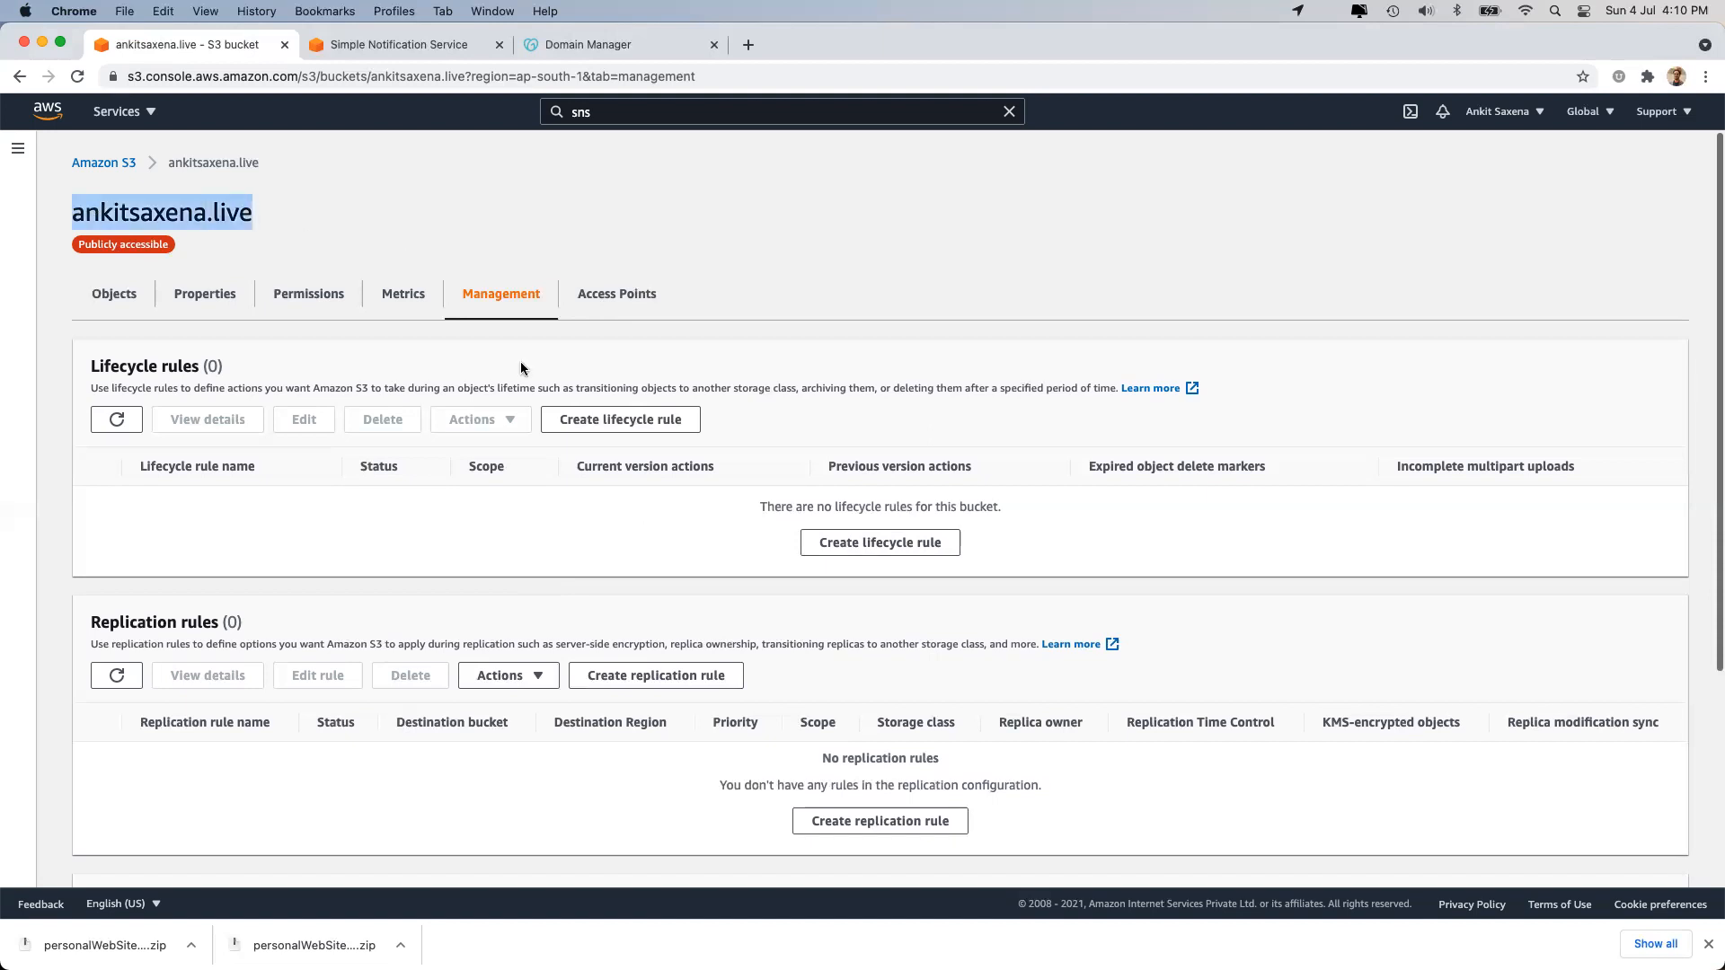
Start a lifecycle rule named 'archiveAction' applied to all objects, acknowledging the scope.
{"action": "left_click", "coordinate": [865, 545]}
{"action": "left_click", "coordinate": [198, 337]}
{"action": "type", "text": "ar"}
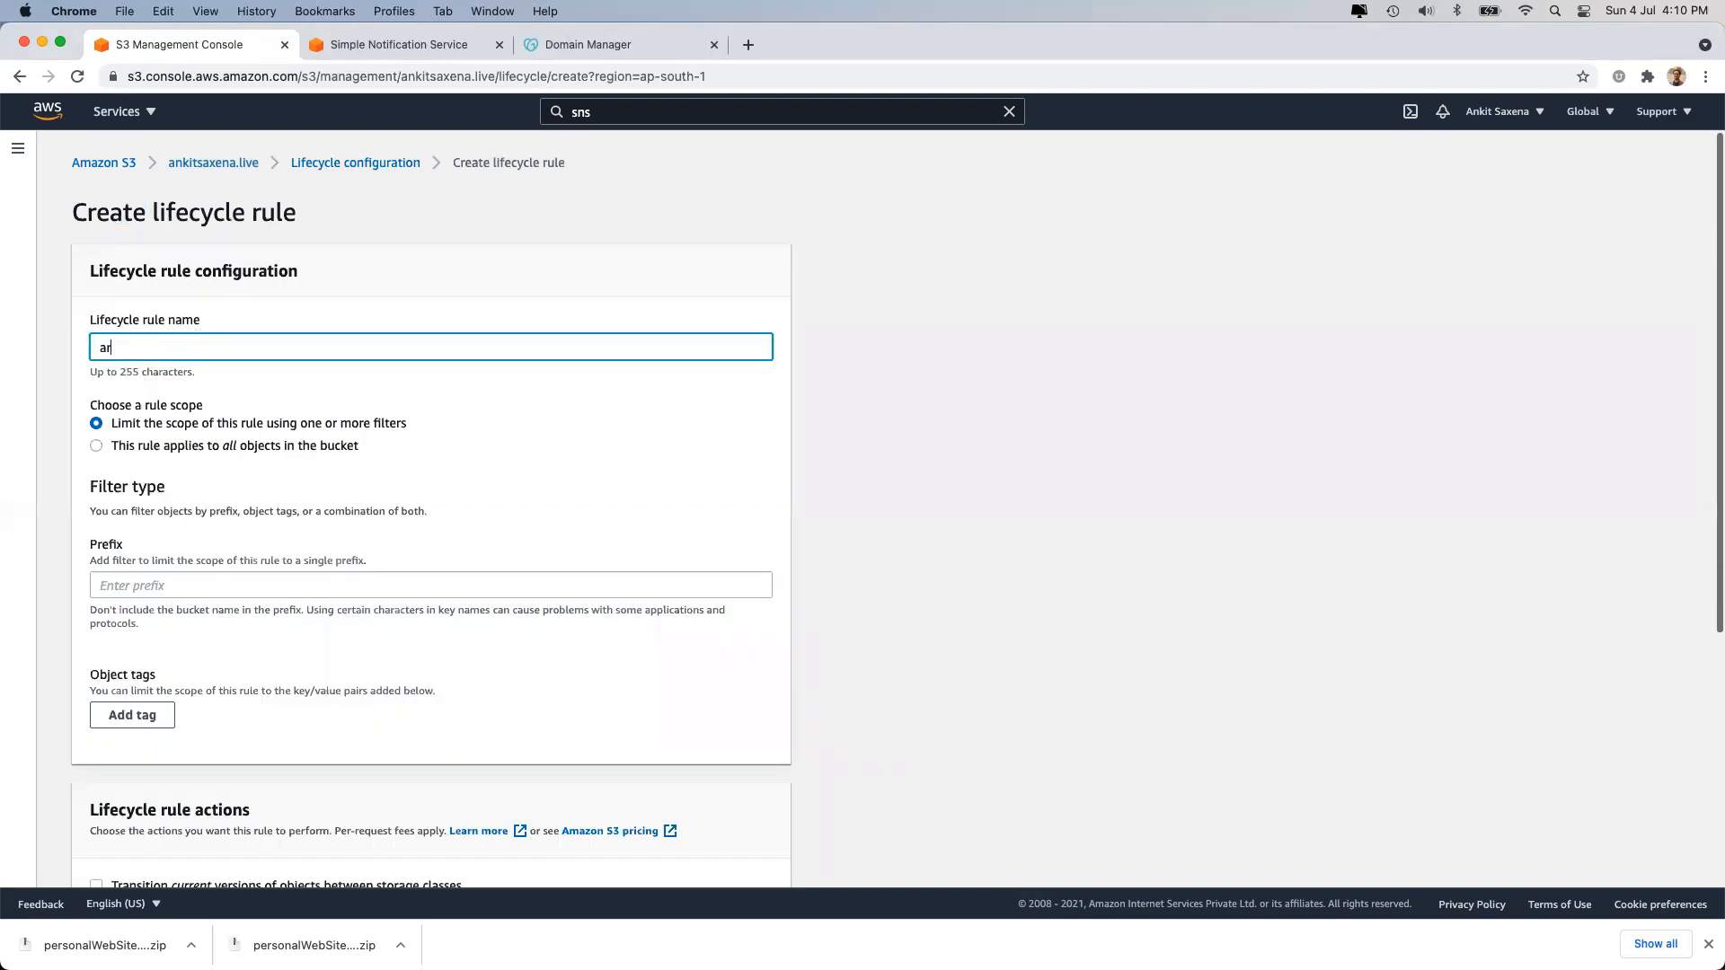
{"action": "type", "text": "chiveAction"}
{"action": "left_click", "coordinate": [138, 440]}
{"action": "left_click", "coordinate": [151, 424]}
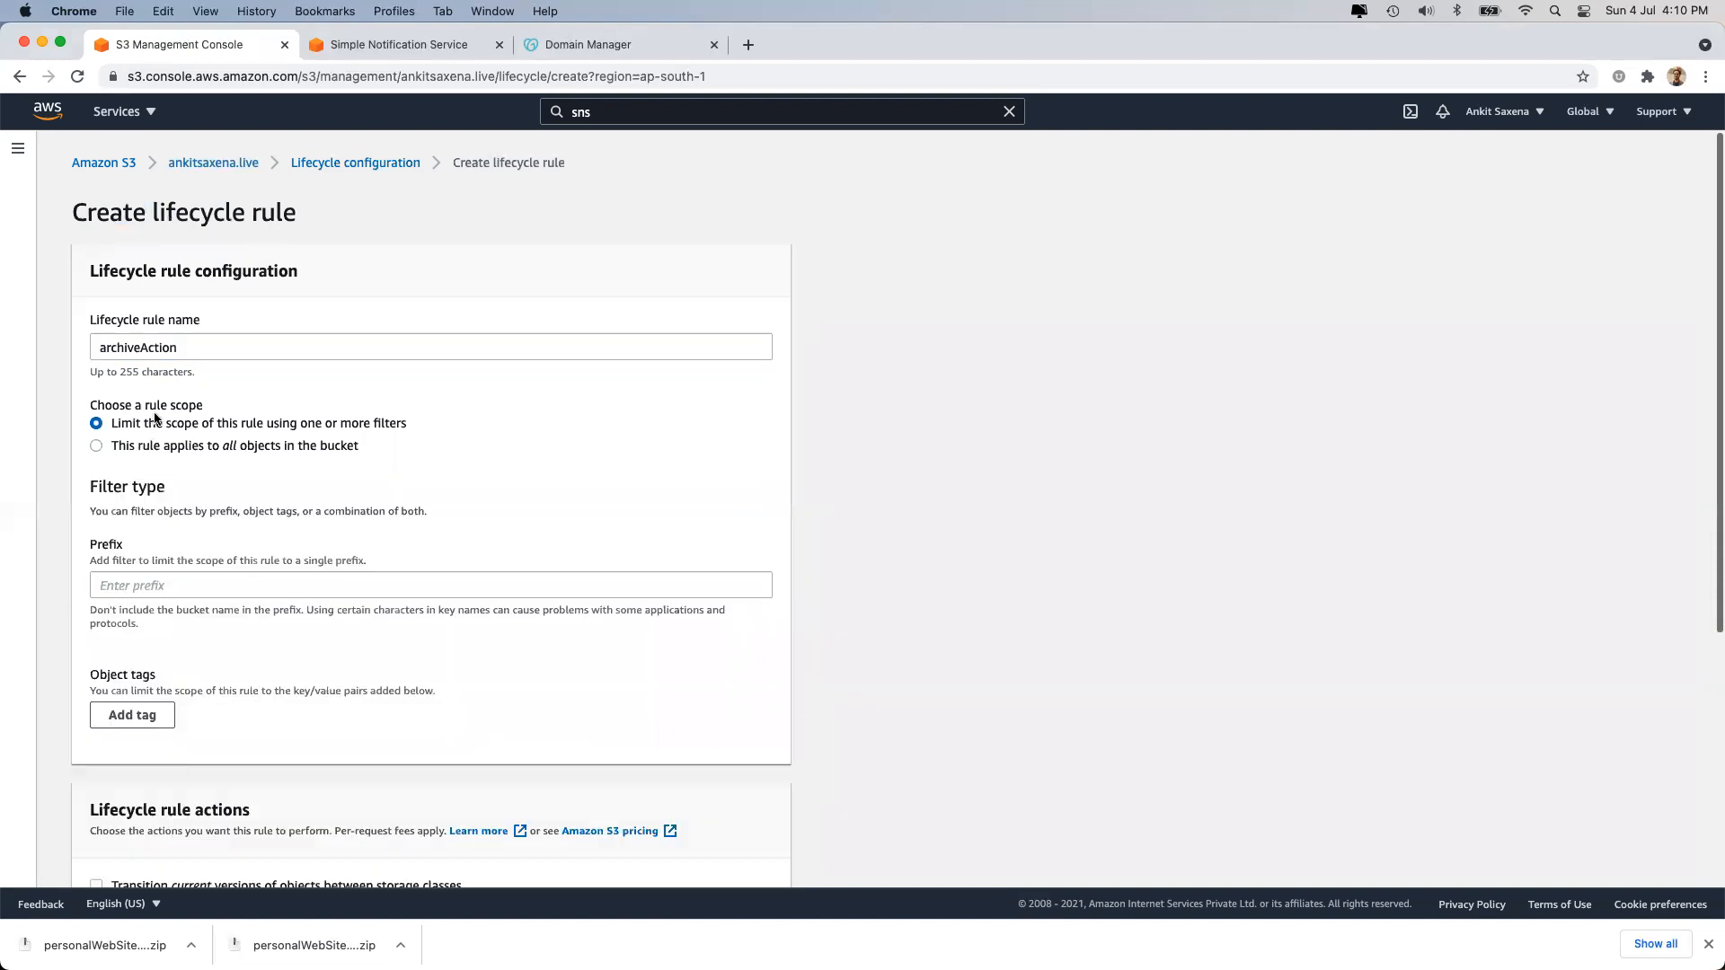
{"action": "left_click", "coordinate": [161, 447]}
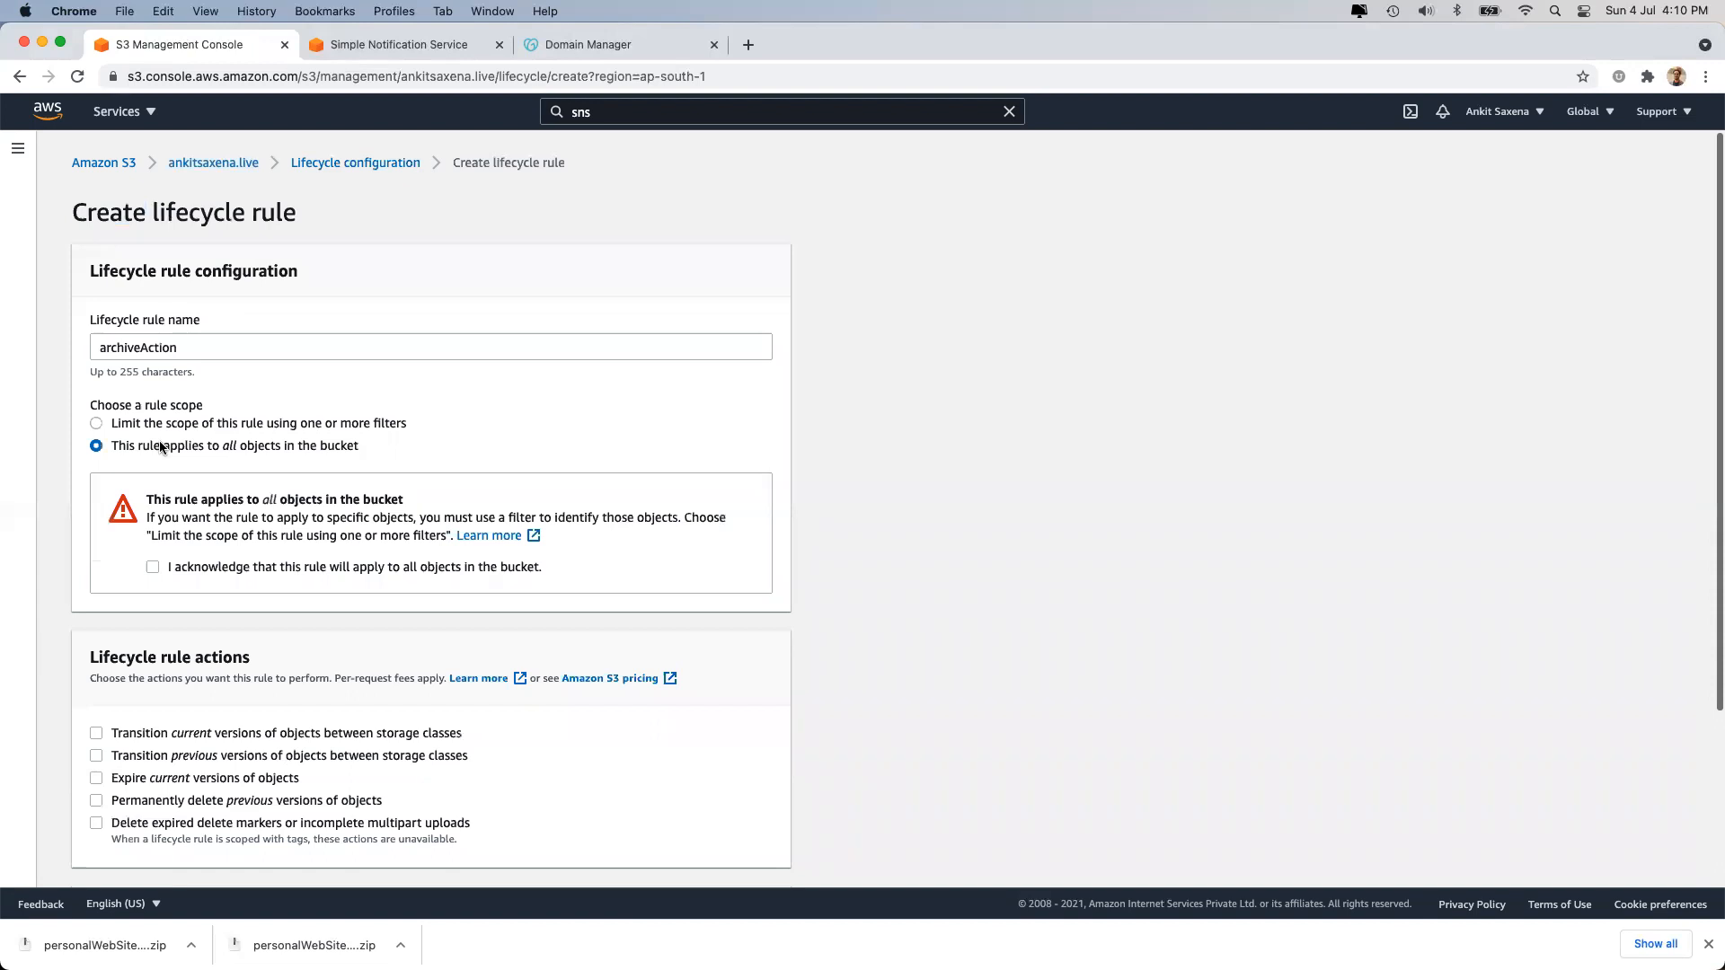
{"action": "left_click", "coordinate": [206, 567]}
Choose storage class transitions for current and previous versions, leaving expiry actions off.
{"action": "scroll", "coordinate": [207, 567], "scroll_direction": "down", "scroll_amount": 3}
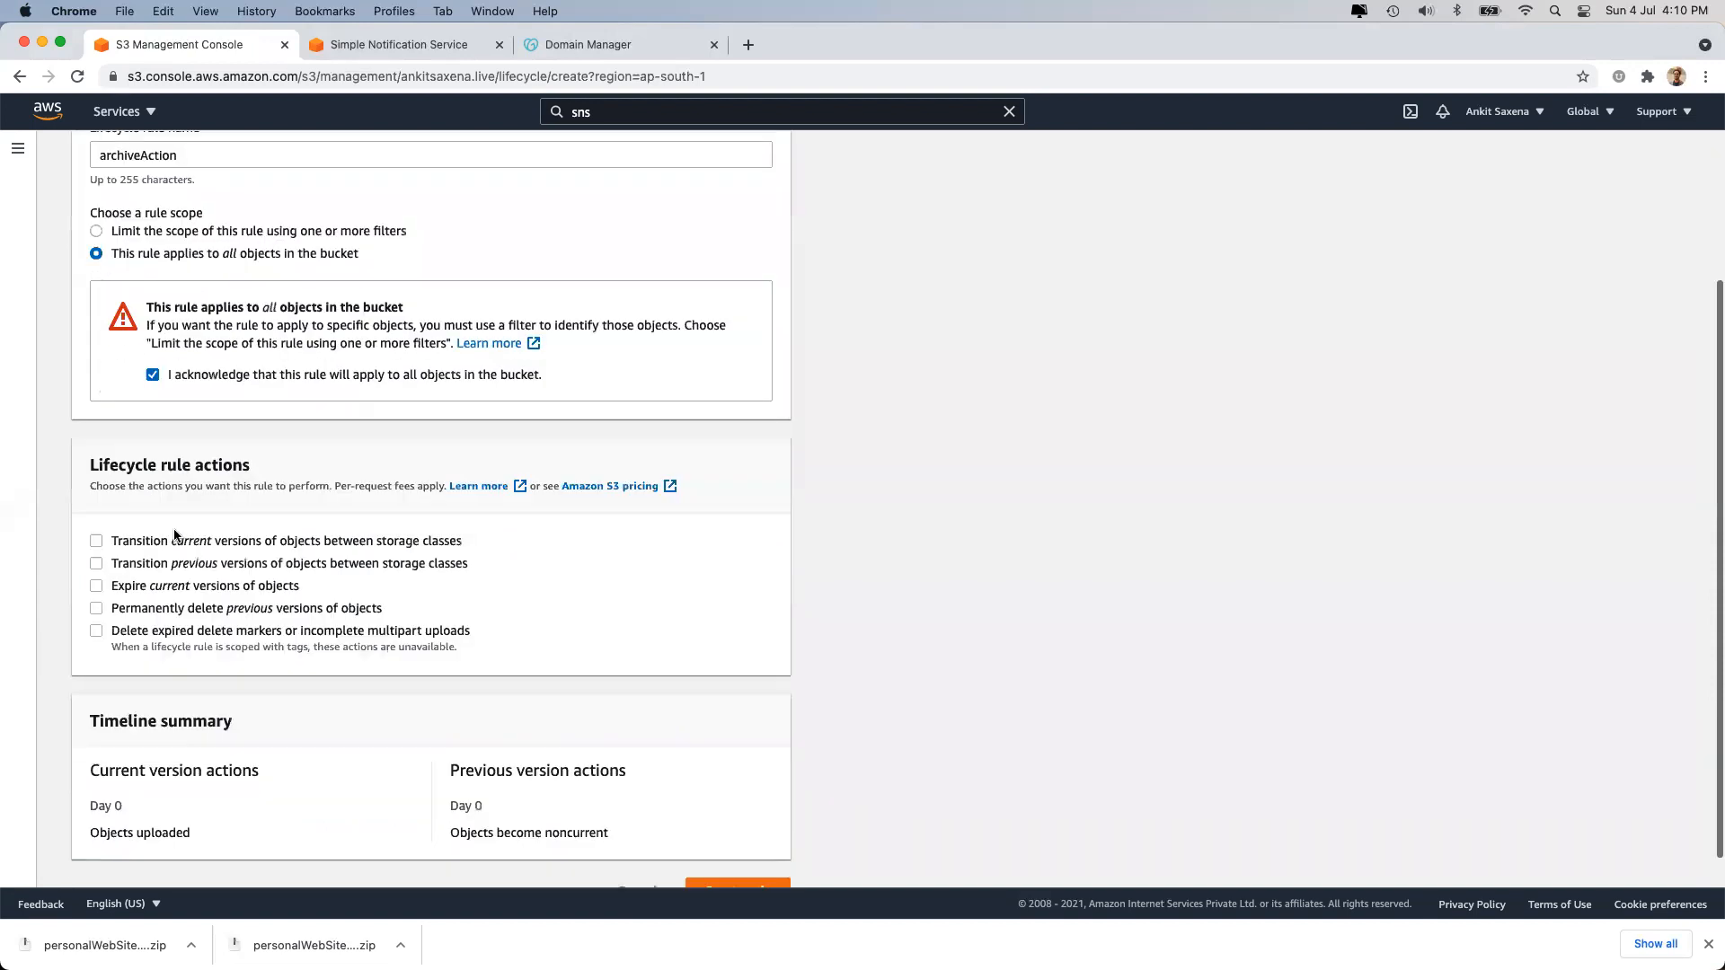
{"action": "left_click", "coordinate": [177, 541]}
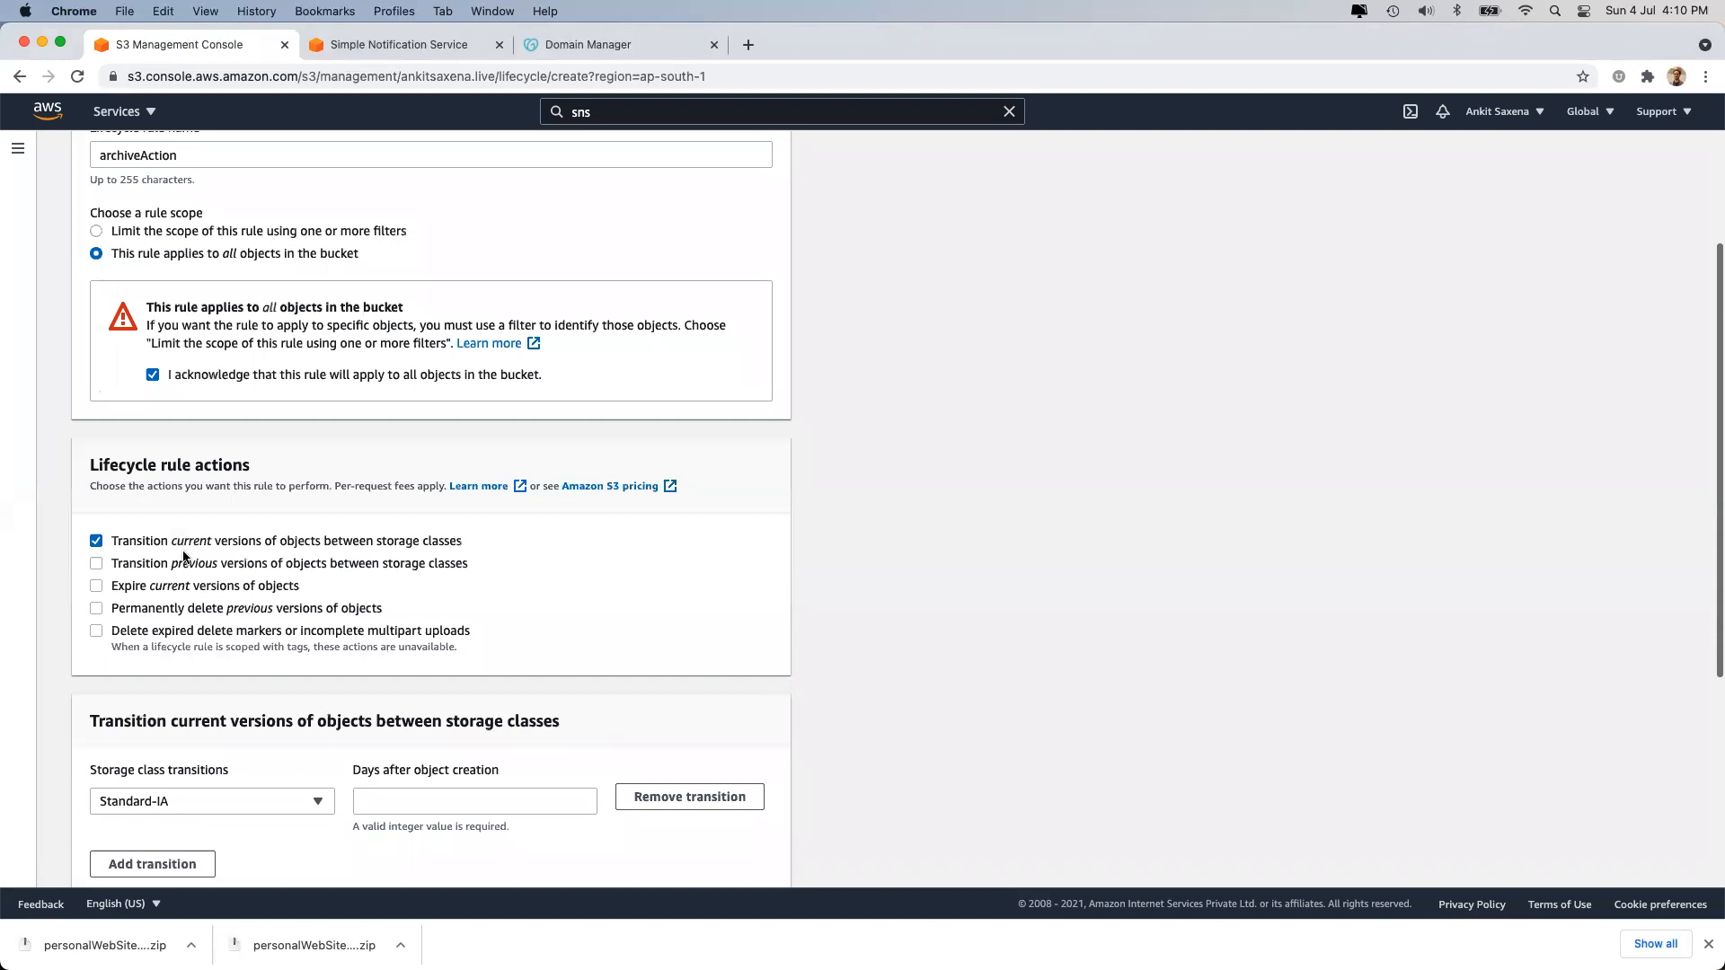
{"action": "left_click", "coordinate": [182, 567]}
{"action": "left_click", "coordinate": [176, 586]}
{"action": "left_click", "coordinate": [186, 610]}
{"action": "left_click", "coordinate": [186, 610]}
{"action": "left_click", "coordinate": [158, 587]}
{"action": "scroll", "coordinate": [158, 588], "scroll_direction": "down", "scroll_amount": 5}
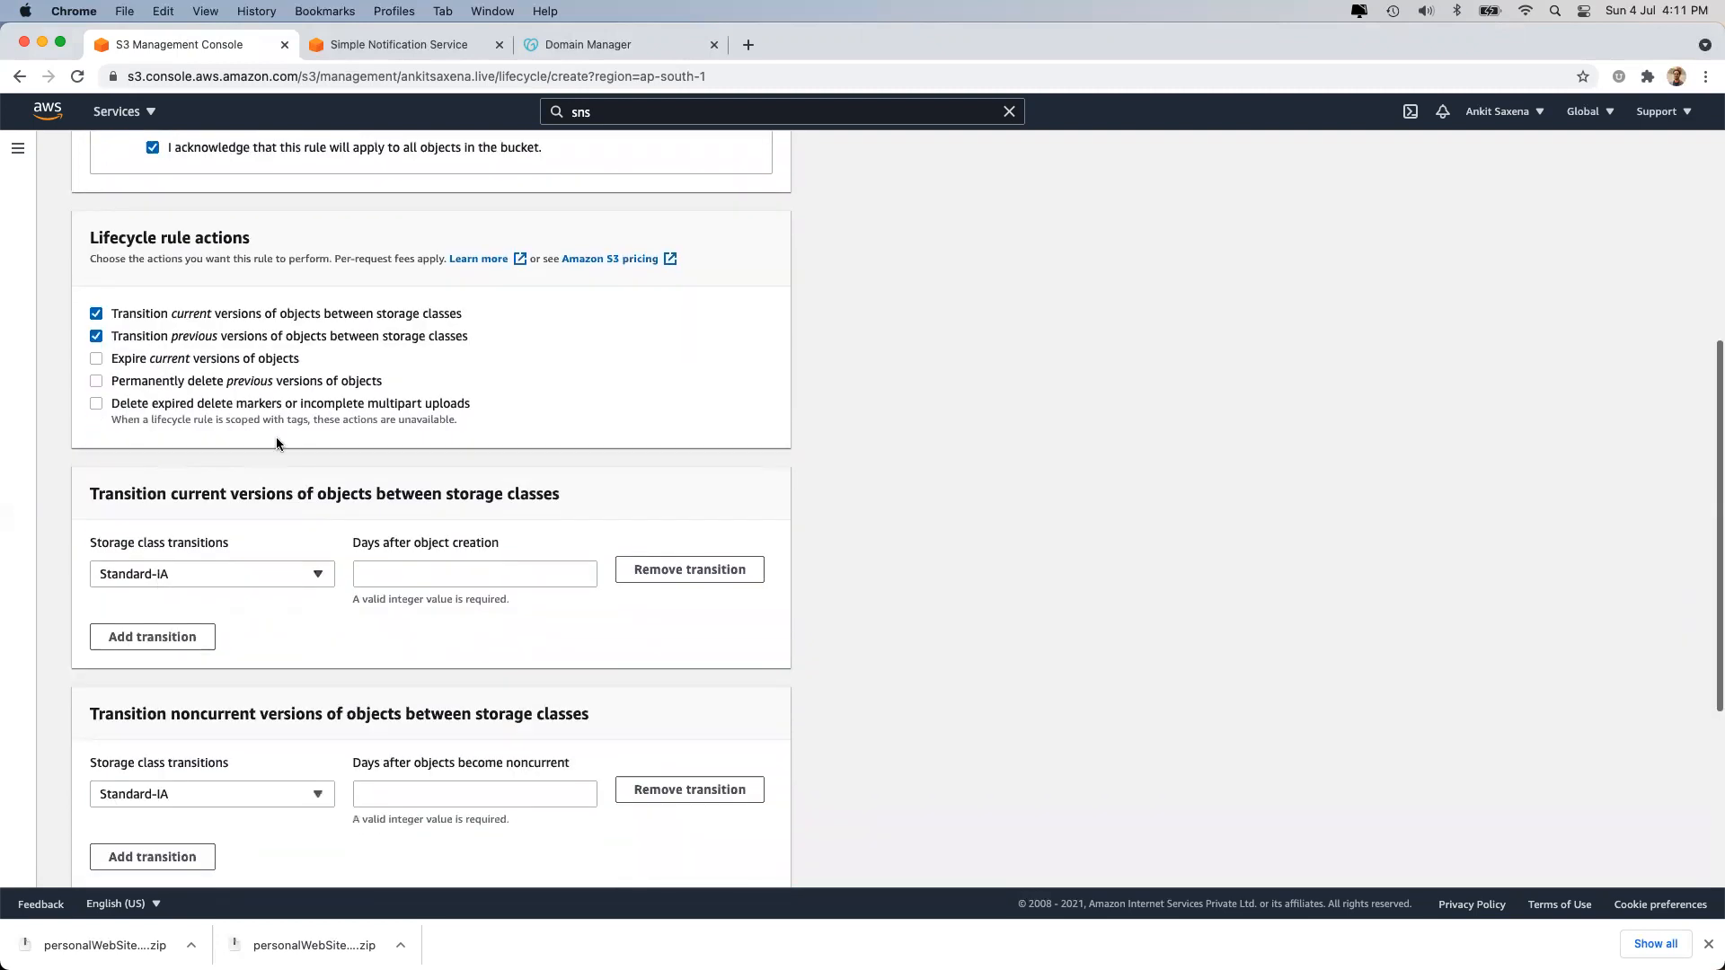
Transition current versions to Standard-IA after 30 days and One Zone-IA after 60 days.
{"action": "left_click", "coordinate": [421, 579]}
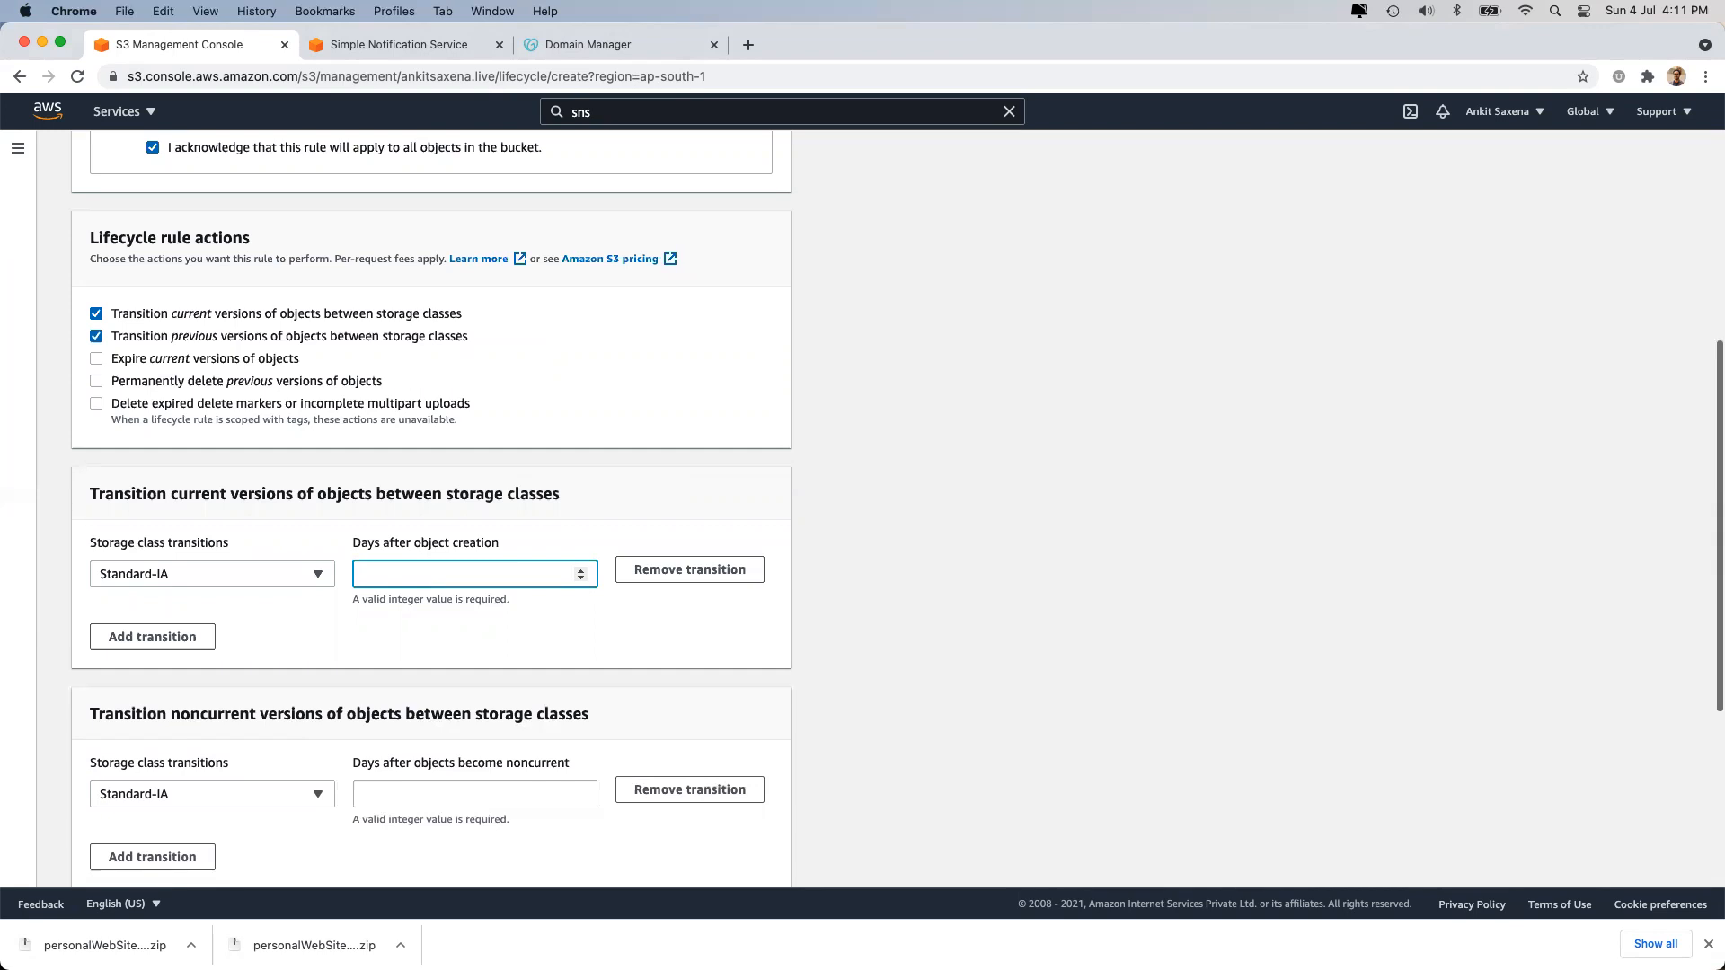
{"action": "type", "text": "30"}
{"action": "left_click", "coordinate": [445, 616]}
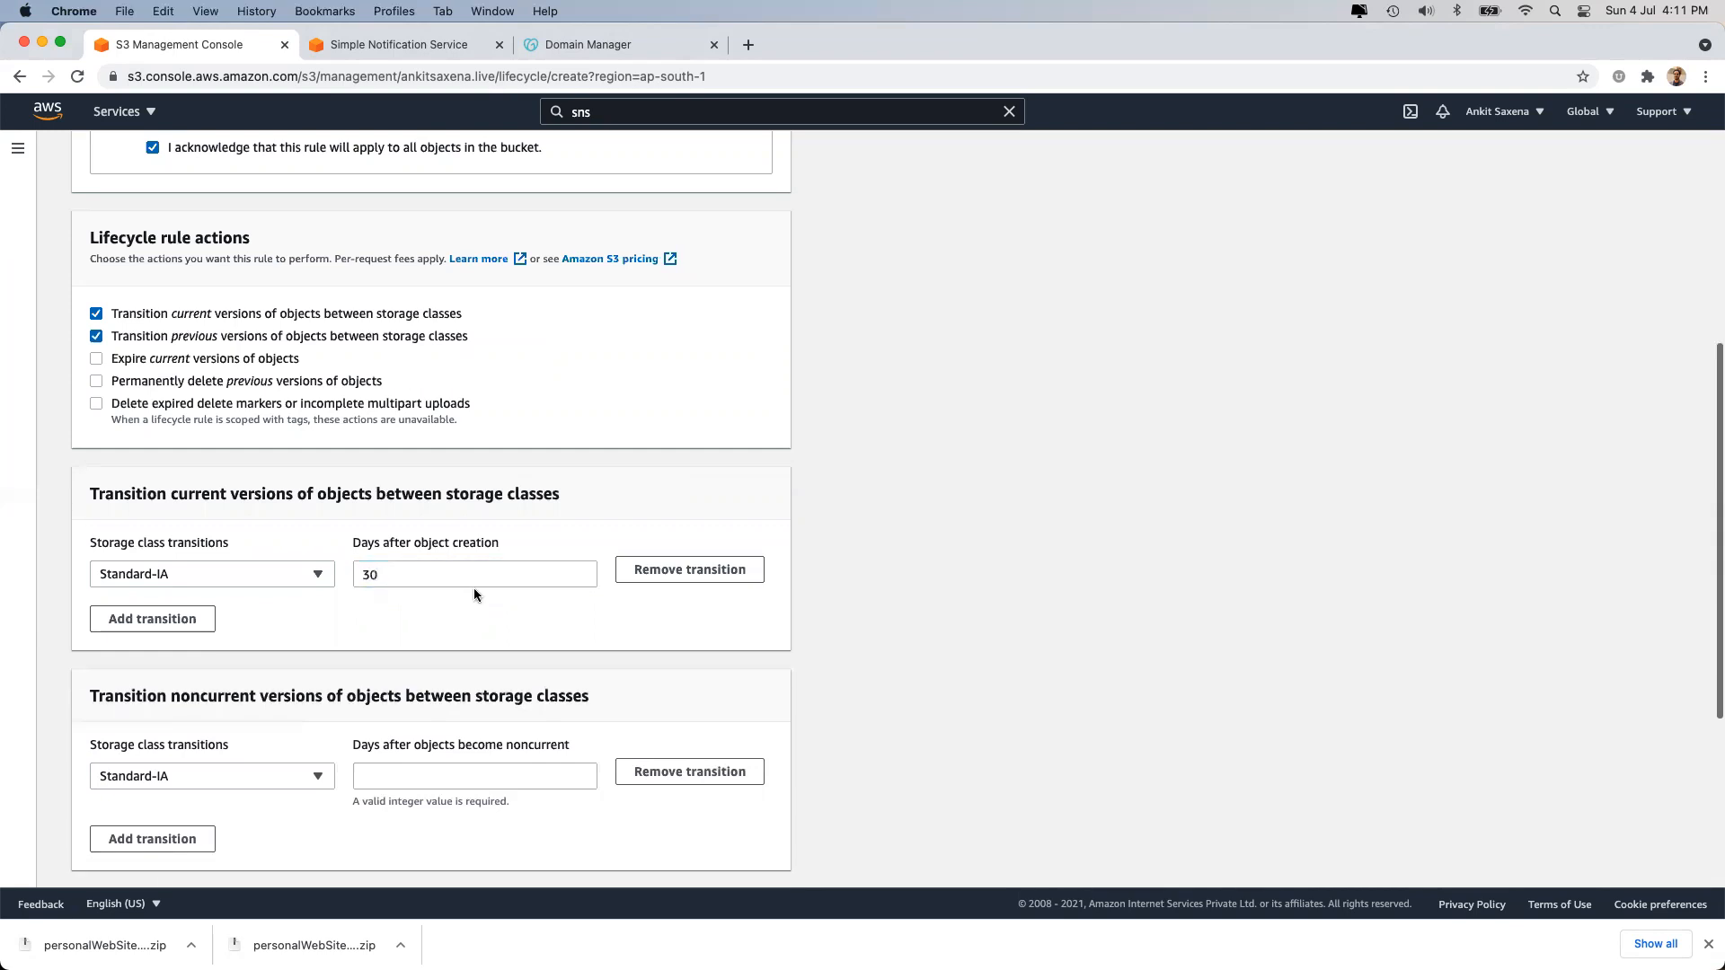
{"action": "left_click", "coordinate": [173, 624]}
{"action": "left_click", "coordinate": [207, 626]}
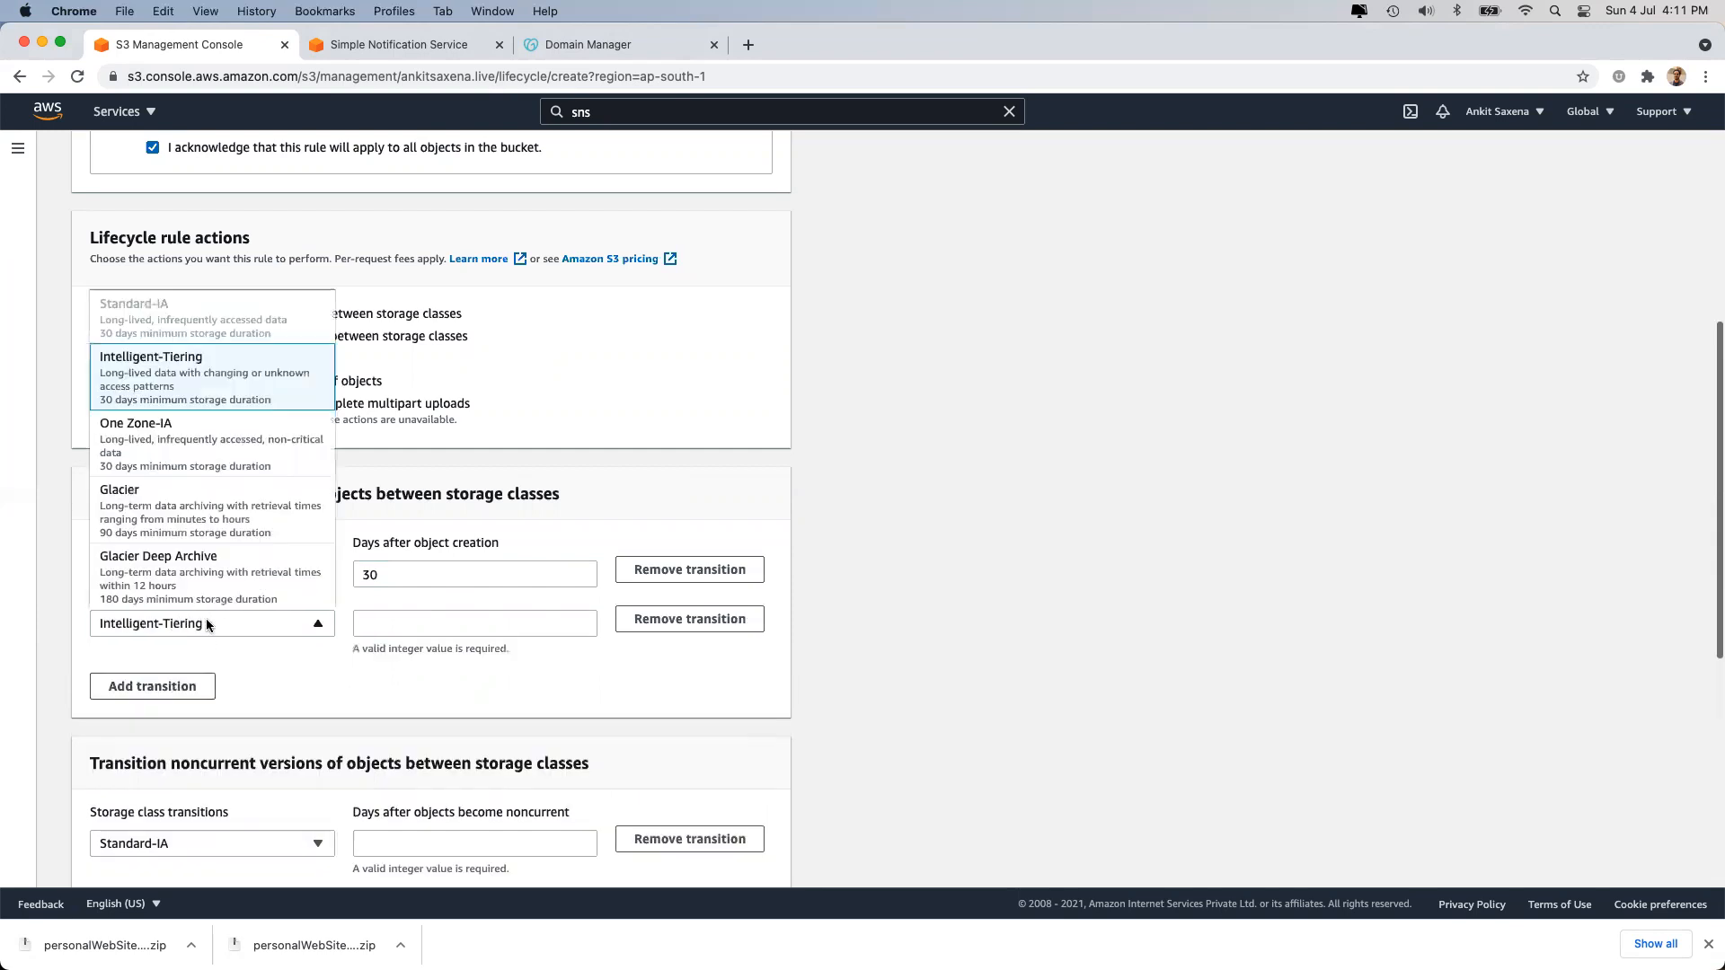
{"action": "left_click", "coordinate": [206, 445]}
{"action": "left_click", "coordinate": [378, 620]}
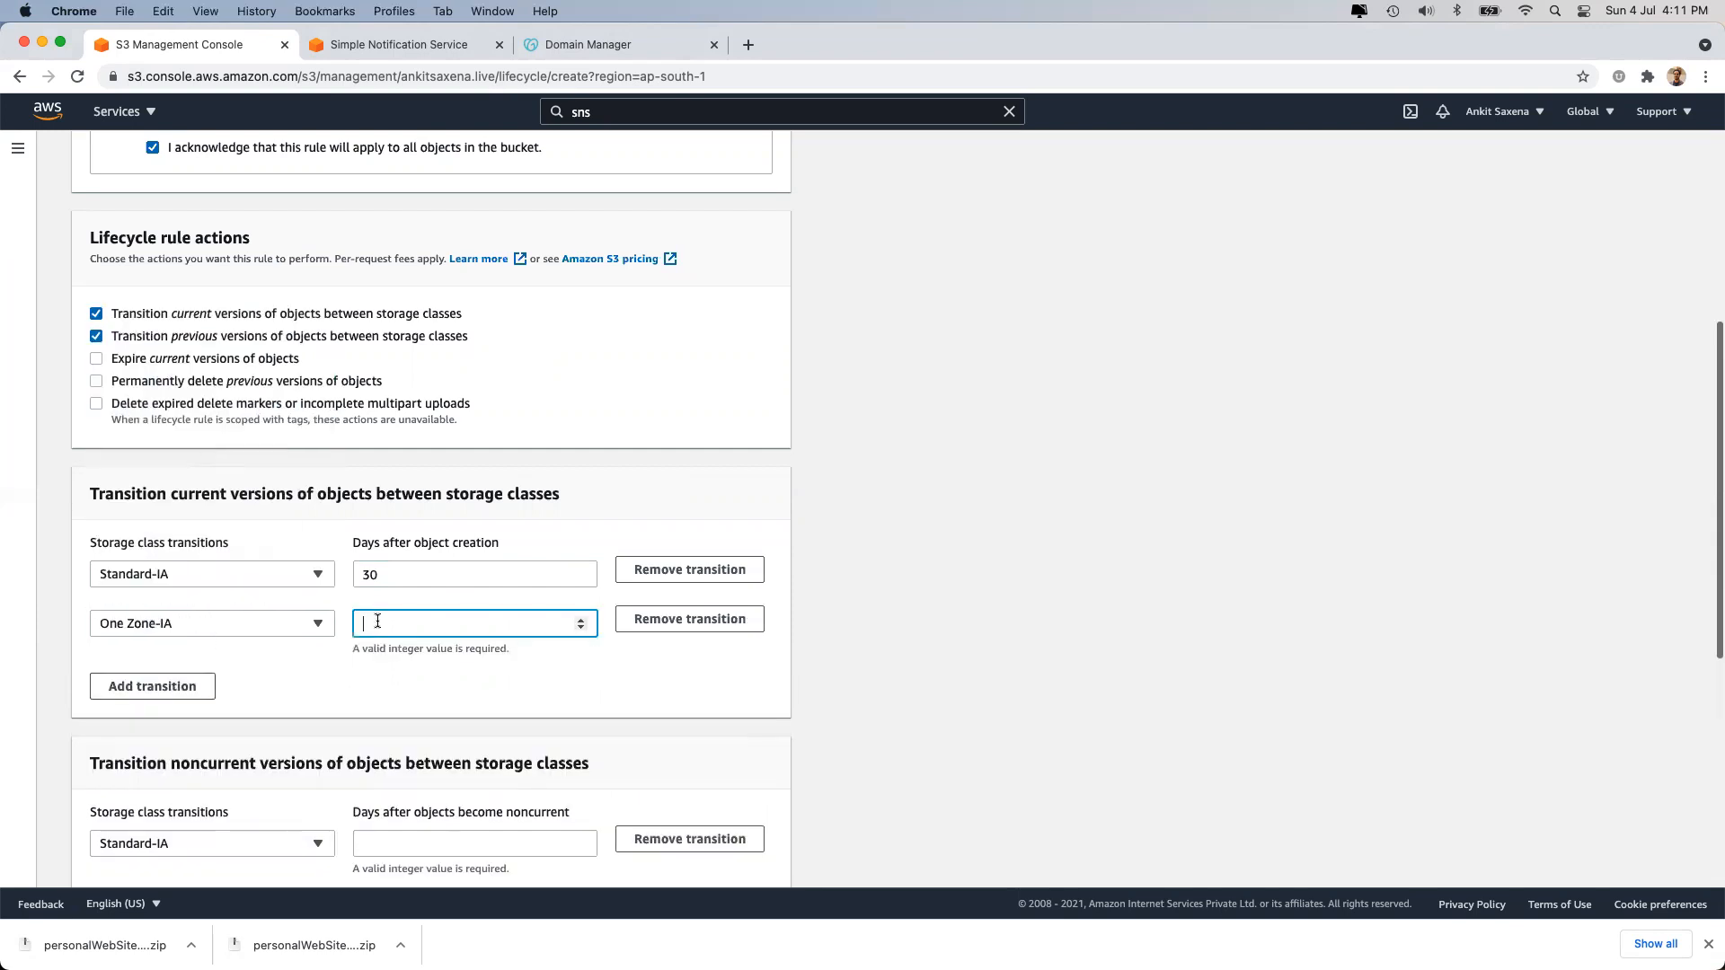
{"action": "type", "text": "60"}
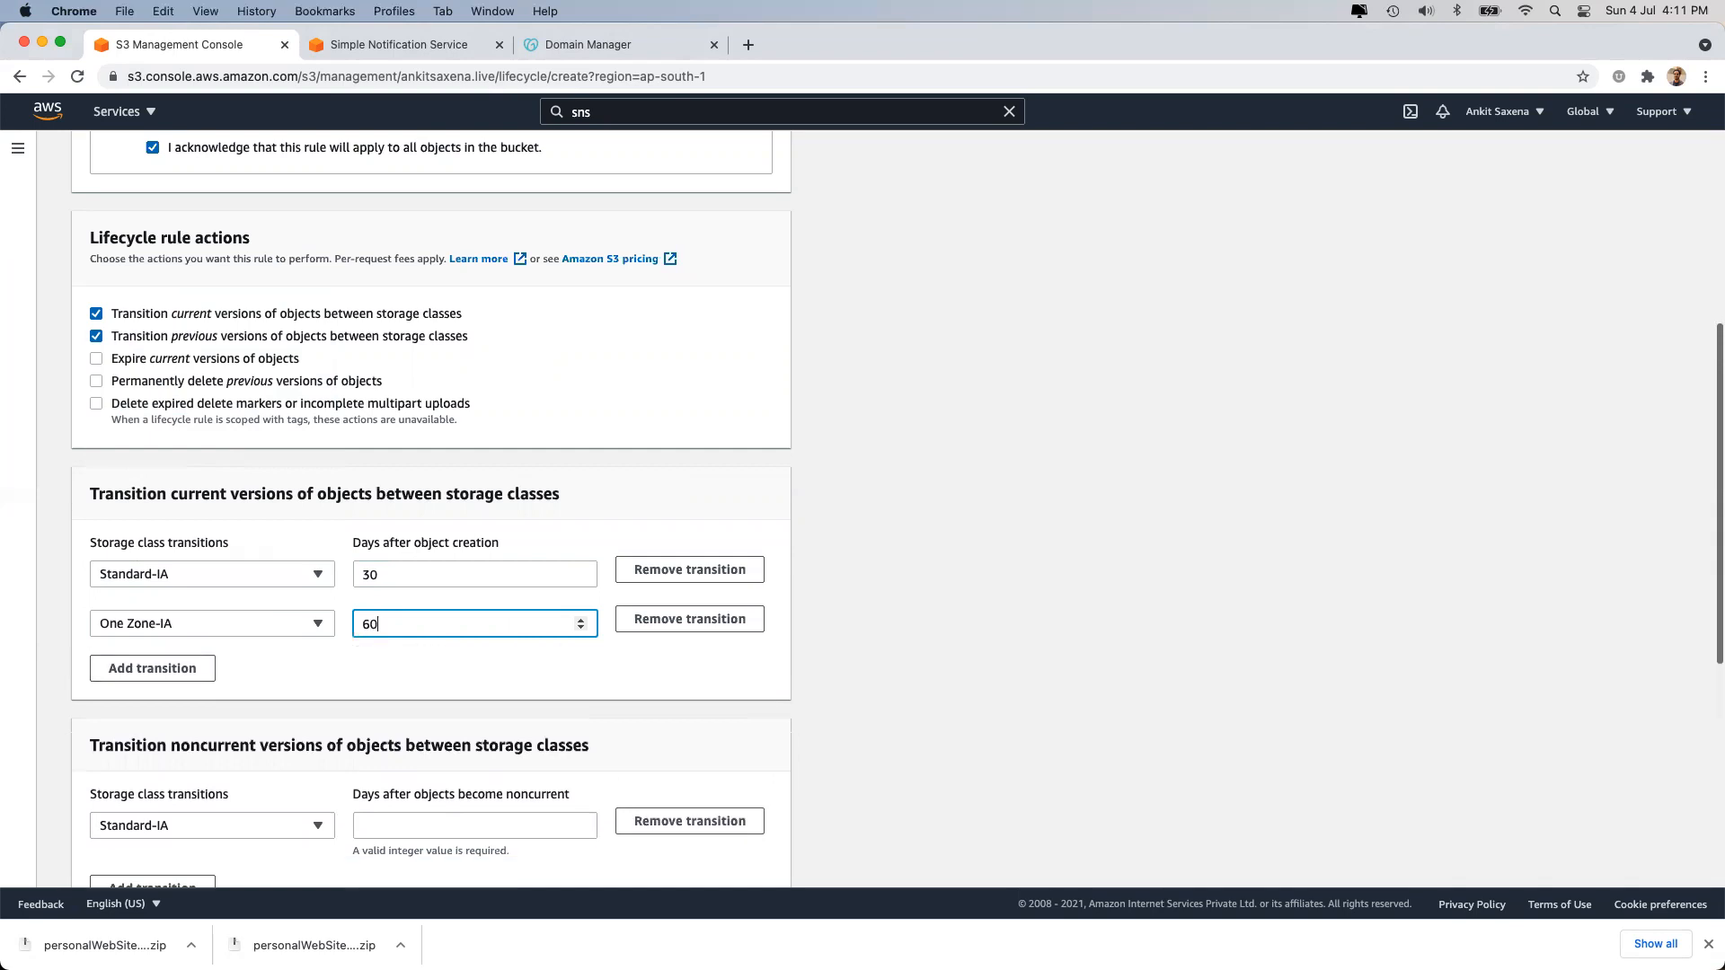
{"action": "left_click", "coordinate": [477, 649]}
Add a Glacier transition for current versions at 365 days.
{"action": "left_click", "coordinate": [153, 668]}
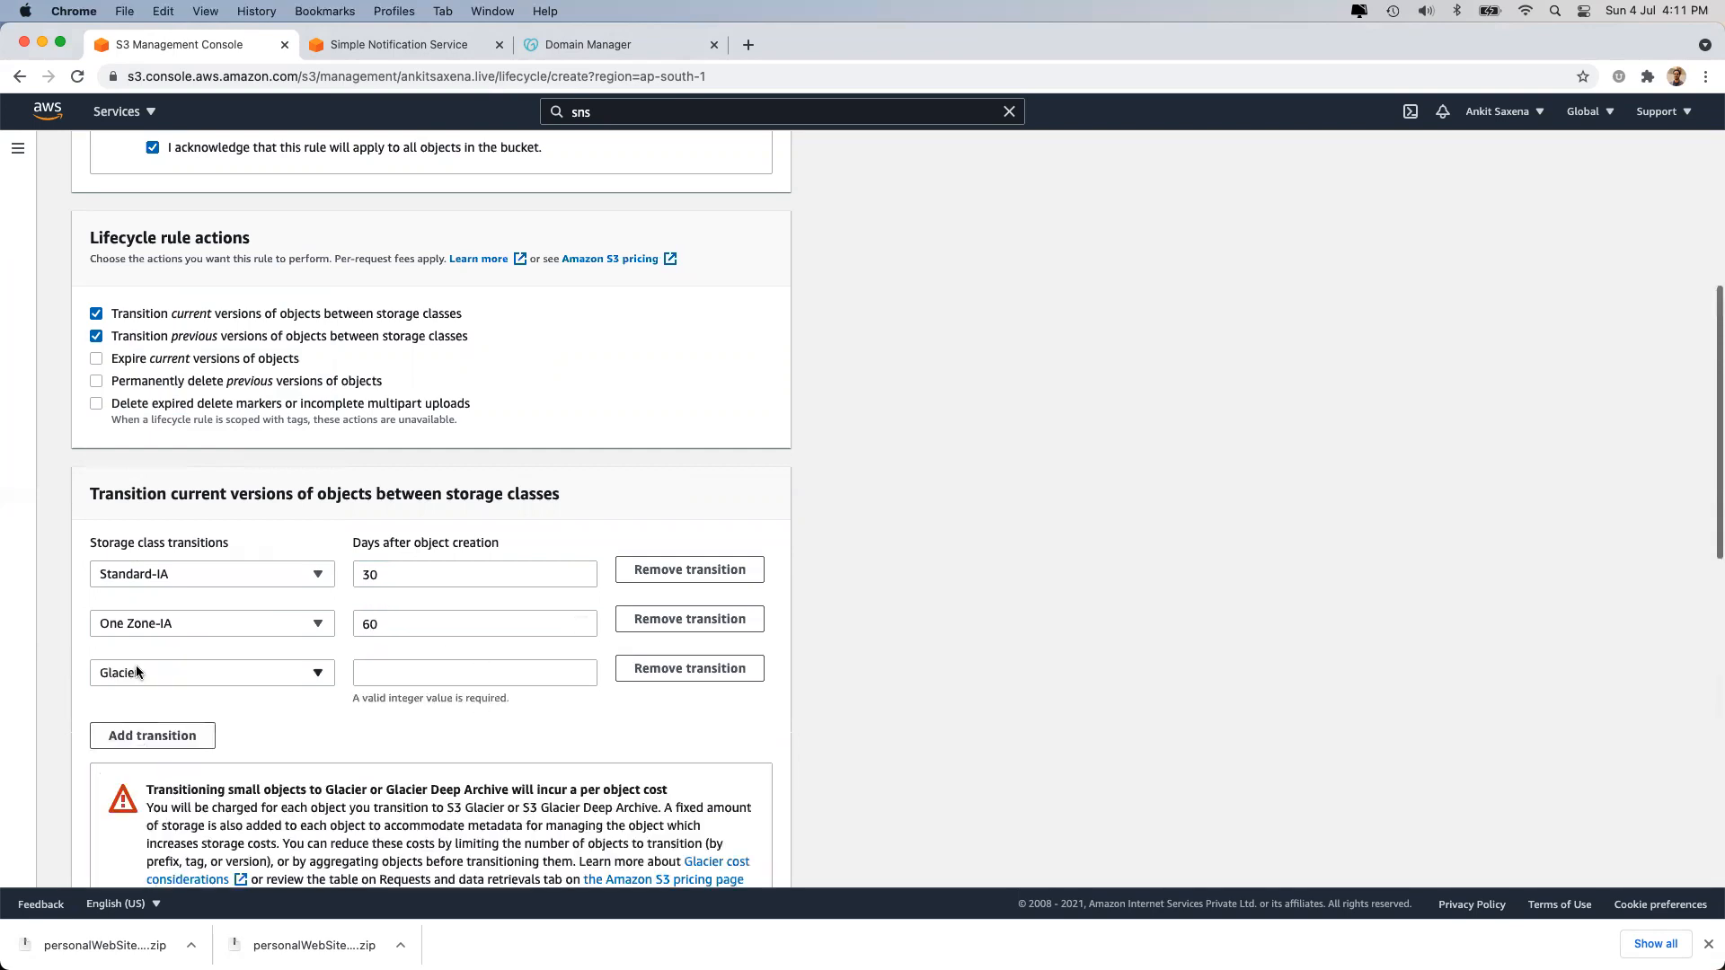
{"action": "left_click", "coordinate": [196, 668]}
{"action": "left_click", "coordinate": [399, 669]}
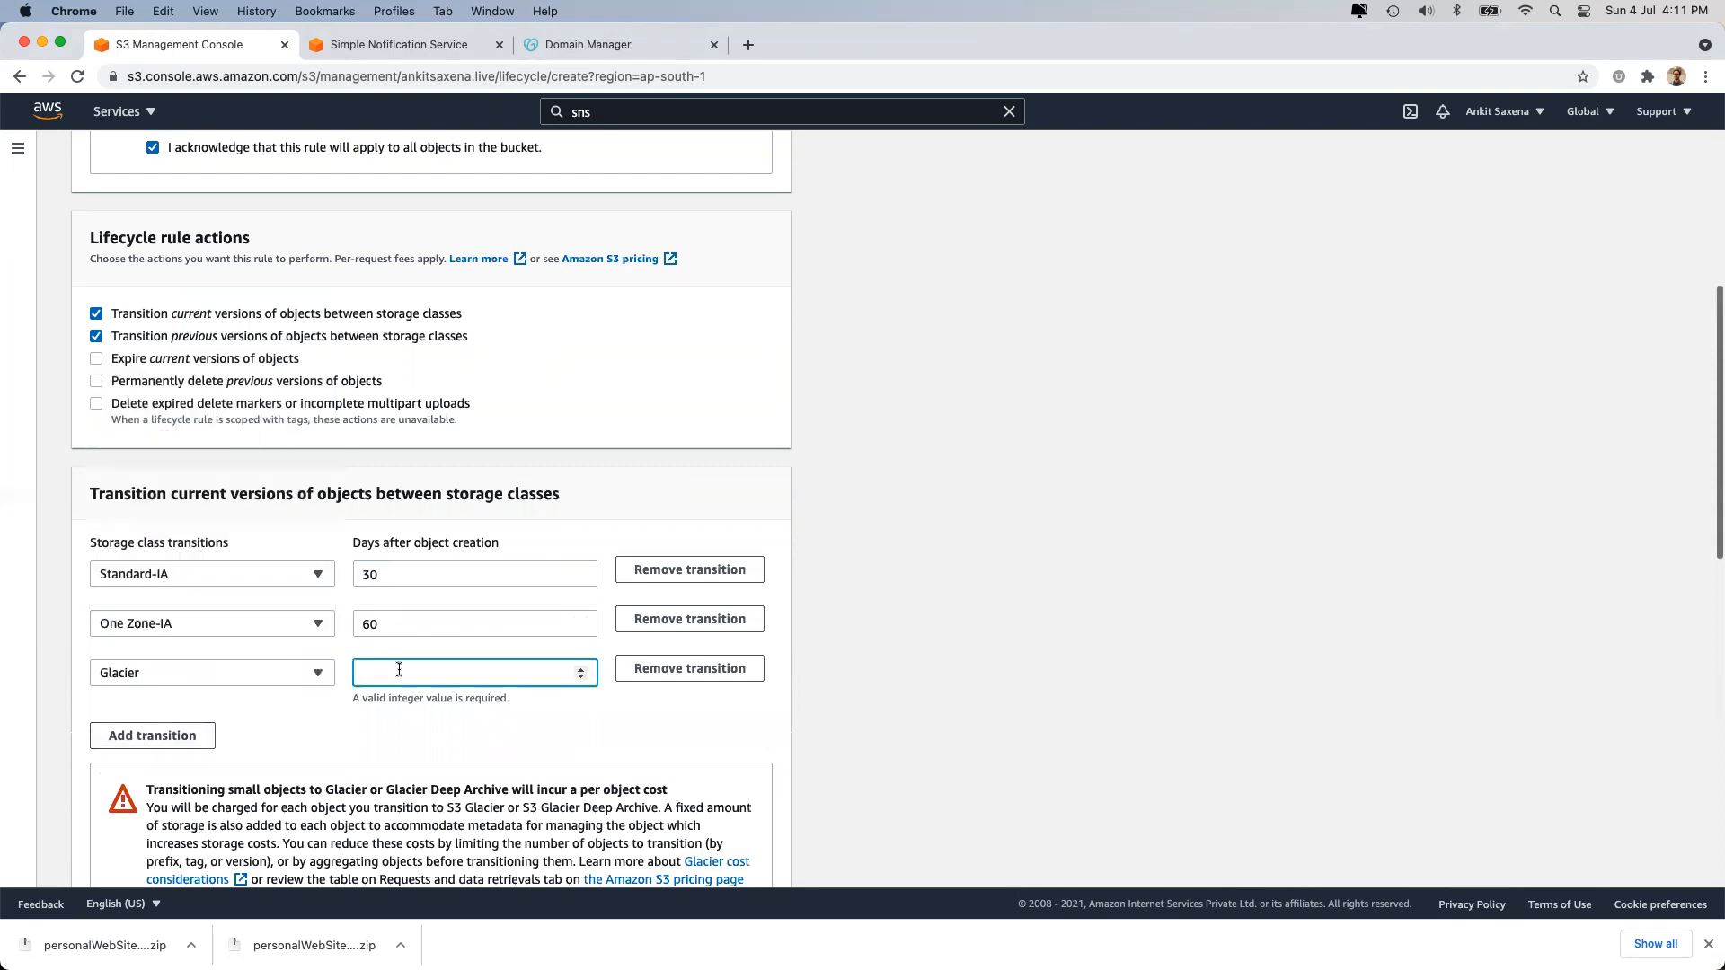
{"action": "type", "text": "365"}
{"action": "left_click", "coordinate": [412, 692]}
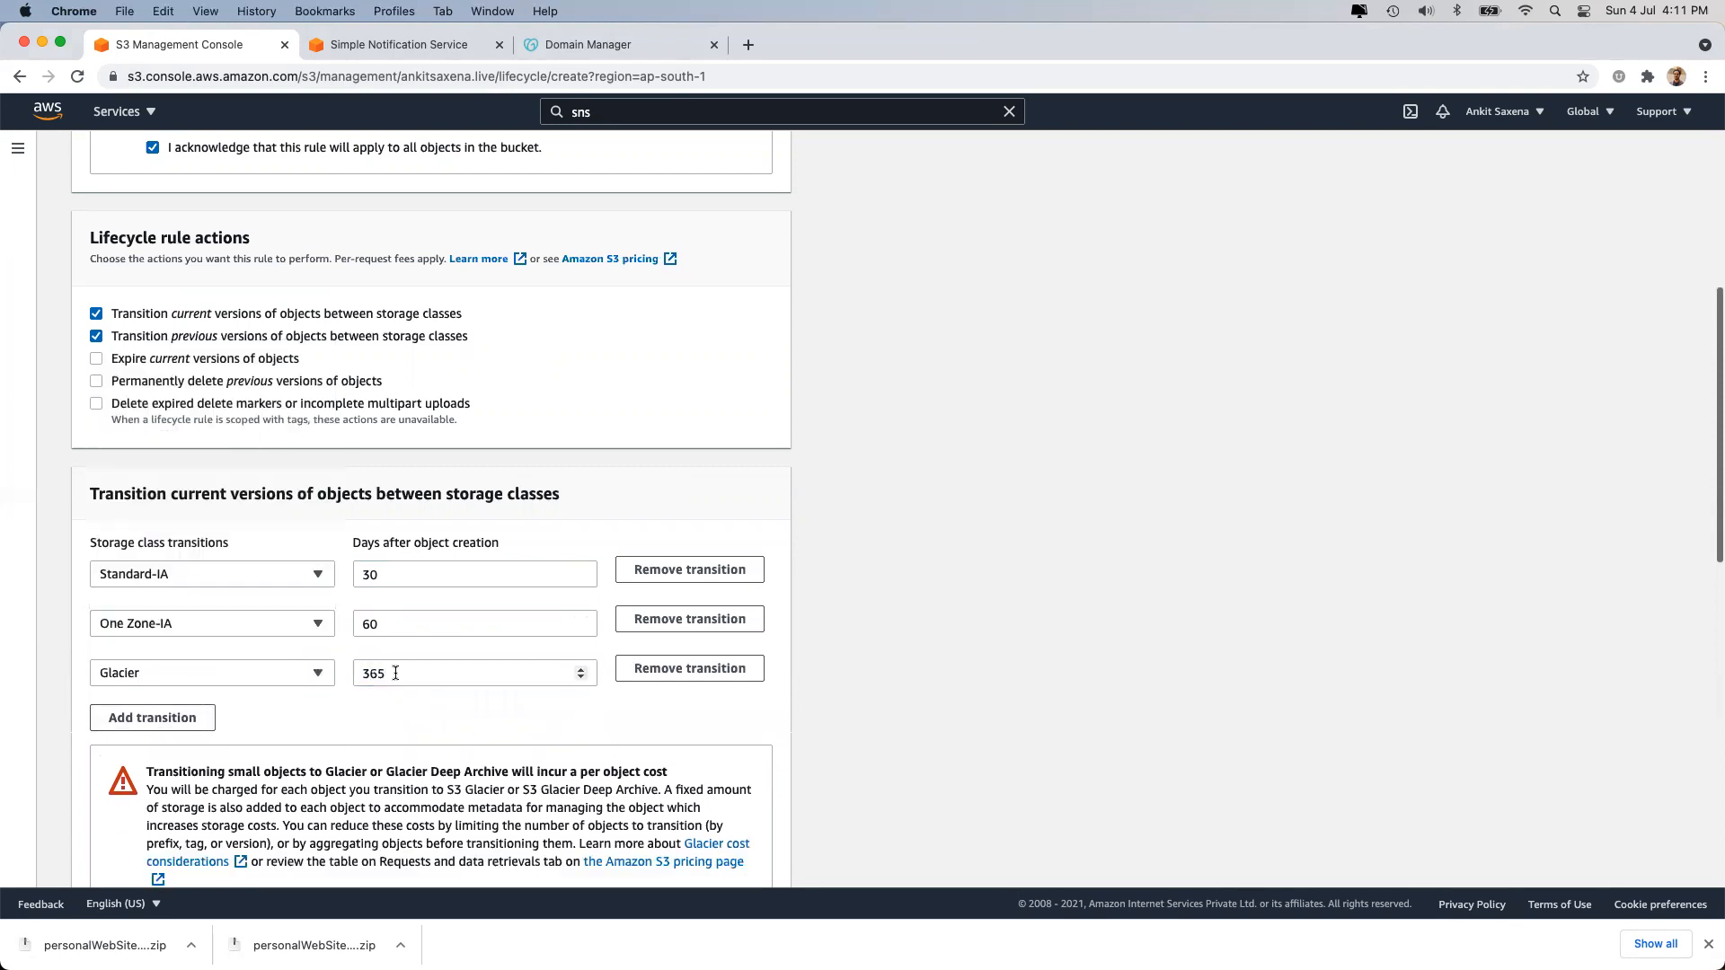
Add a Glacier Deep Archive transition at 730 days and acknowledge the Glacier transition cost.
{"action": "left_click", "coordinate": [194, 720]}
{"action": "left_click", "coordinate": [385, 712]}
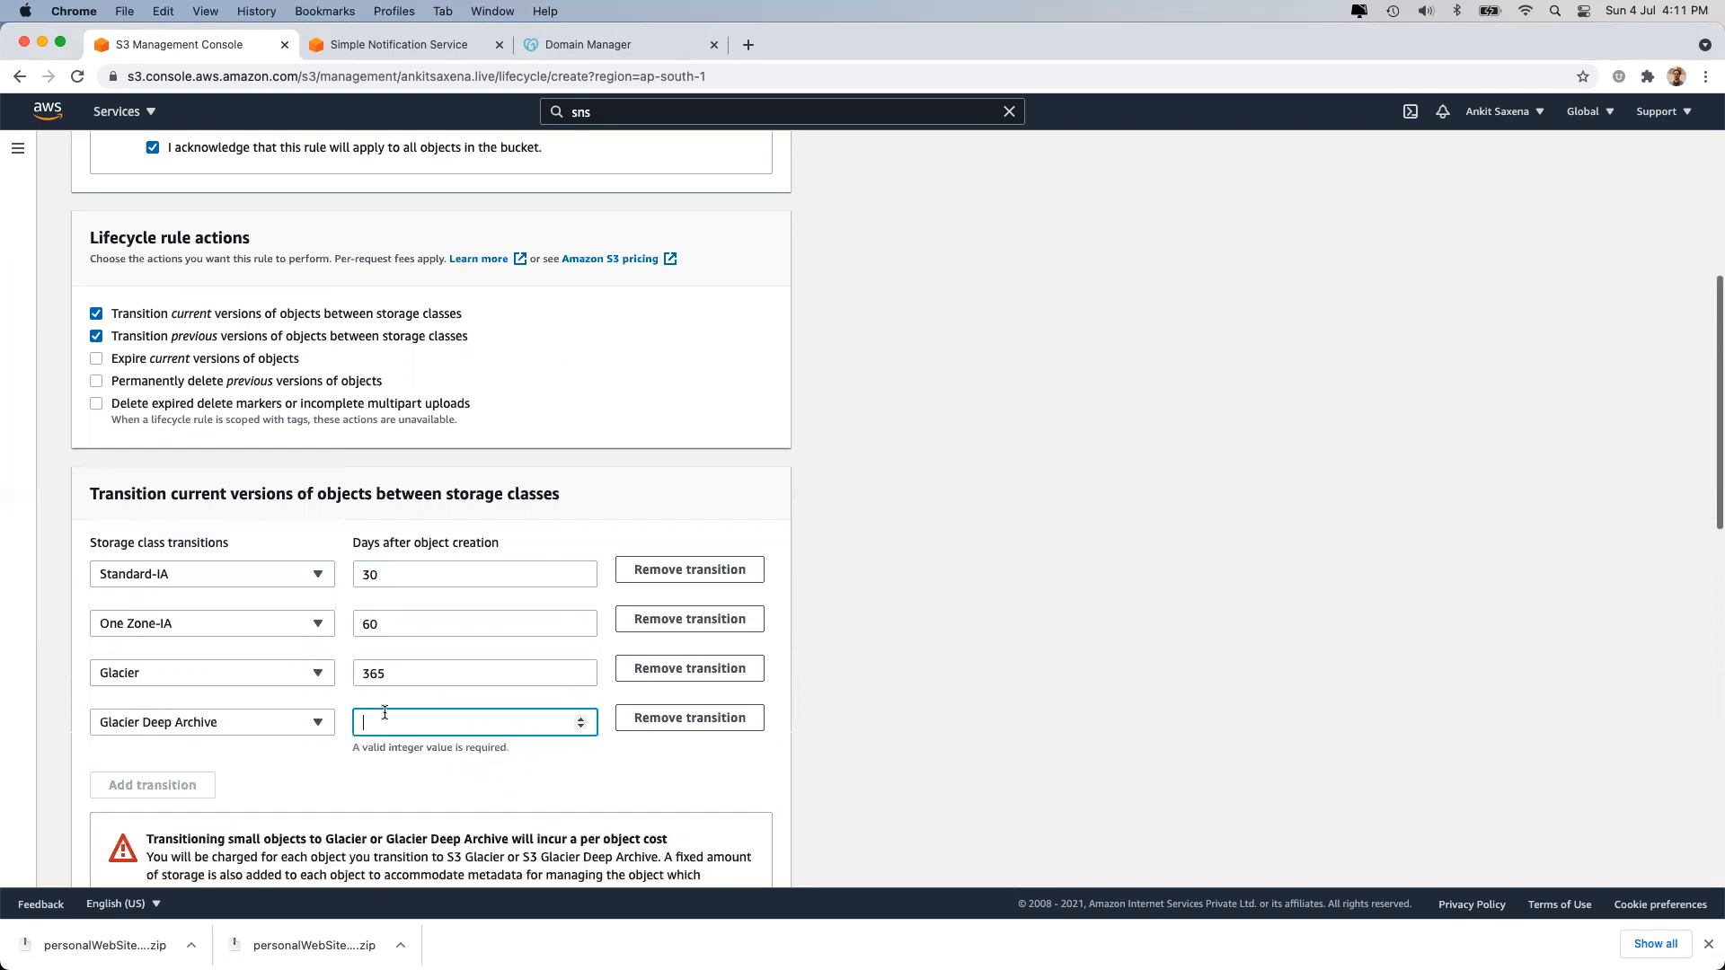
{"action": "type", "text": "730"}
{"action": "left_click", "coordinate": [951, 700]}
{"action": "scroll", "coordinate": [950, 700], "scroll_direction": "down", "scroll_amount": 3}
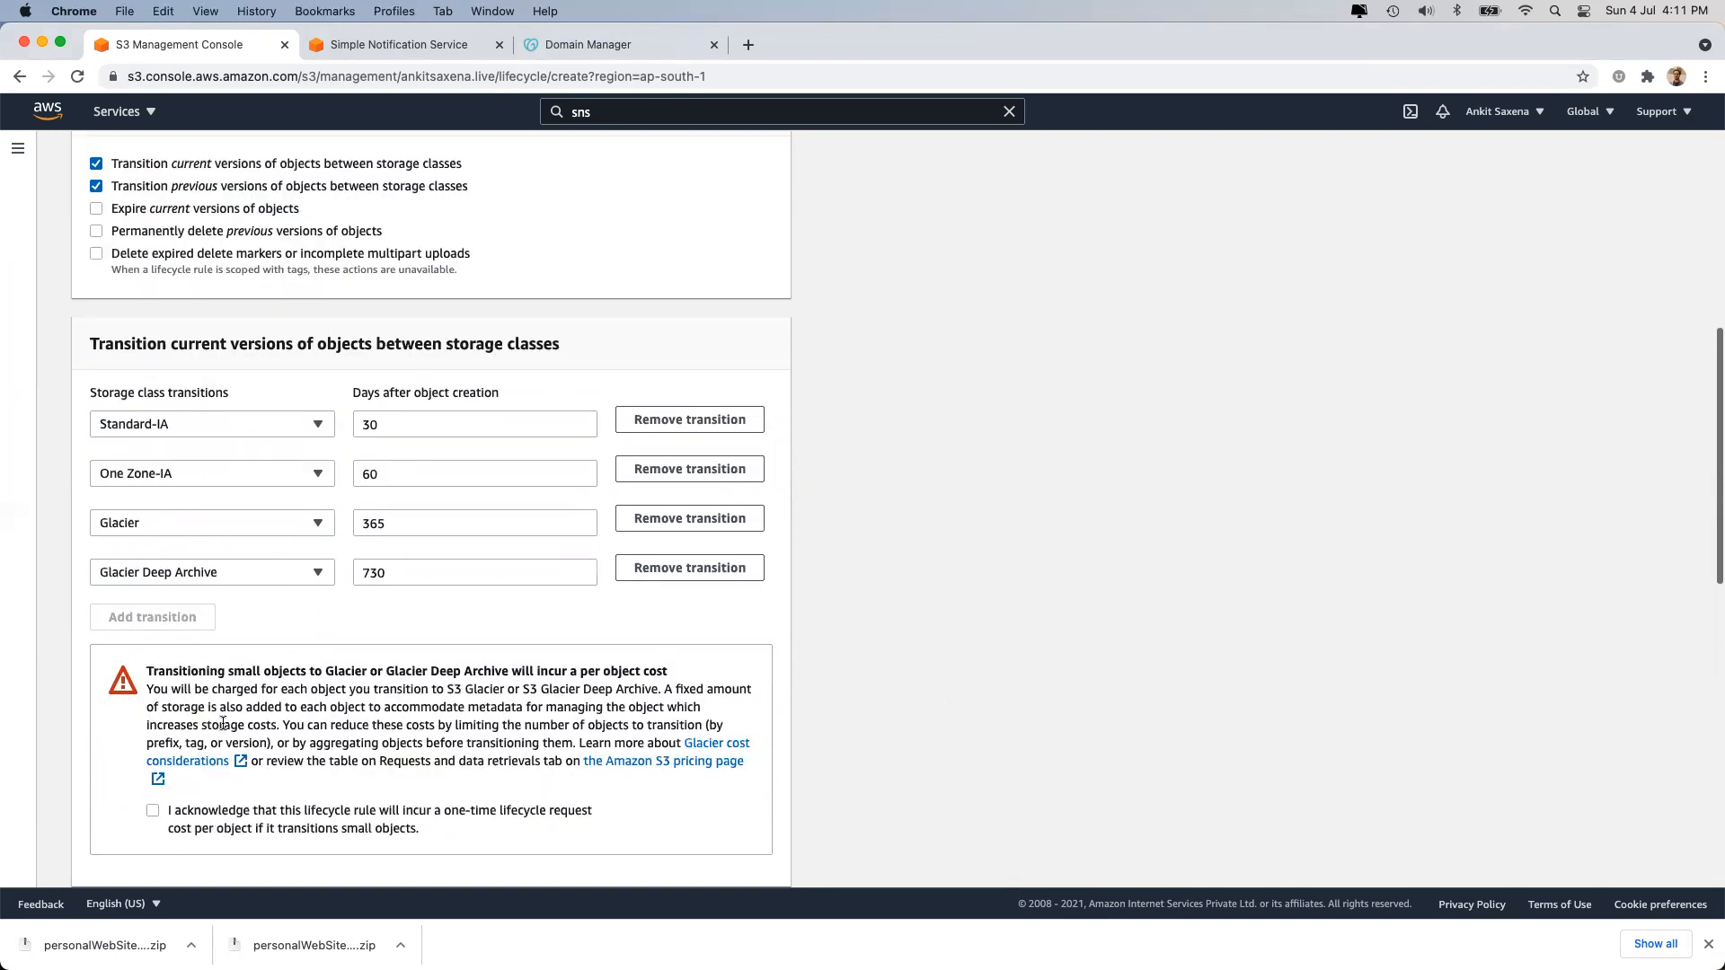
{"action": "left_click", "coordinate": [153, 812]}
{"action": "left_click_drag", "start_coordinate": [170, 343], "coordinate": [487, 343]}
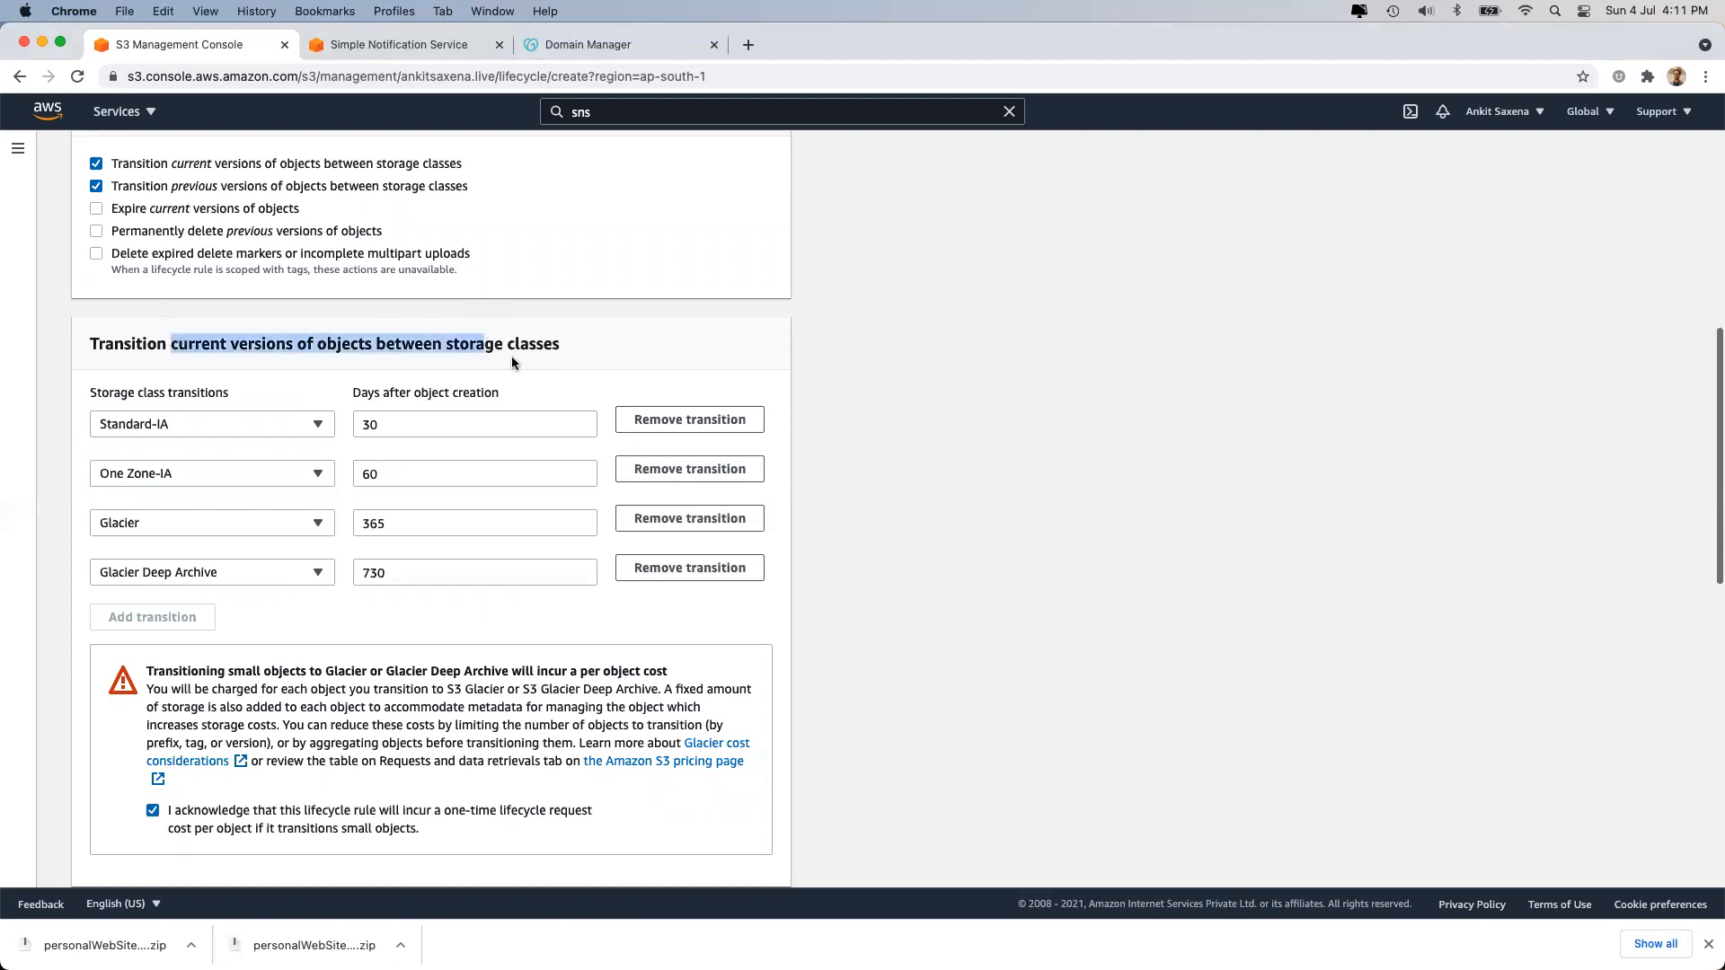
{"action": "scroll", "coordinate": [511, 356], "scroll_direction": "down", "scroll_amount": 4}
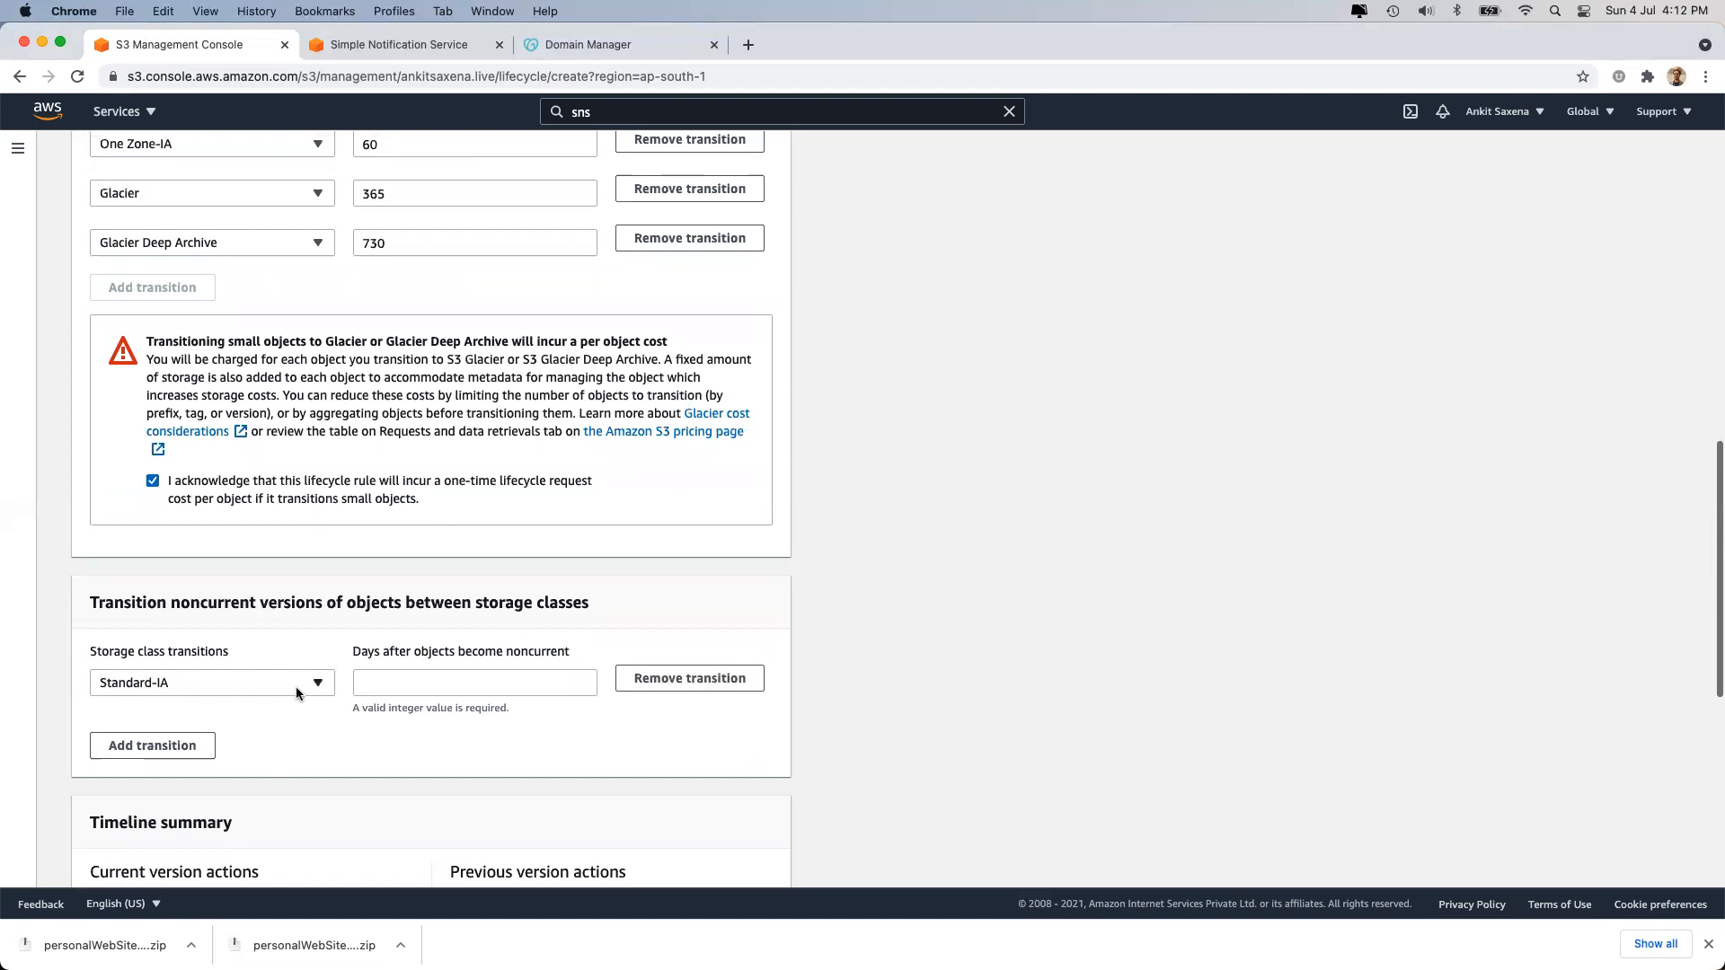
{"action": "scroll", "coordinate": [342, 524], "scroll_direction": "up", "scroll_amount": 2}
Transition noncurrent versions to Standard-IA after 30 days and One Zone-IA after 60 days.
{"action": "left_click", "coordinate": [433, 790]}
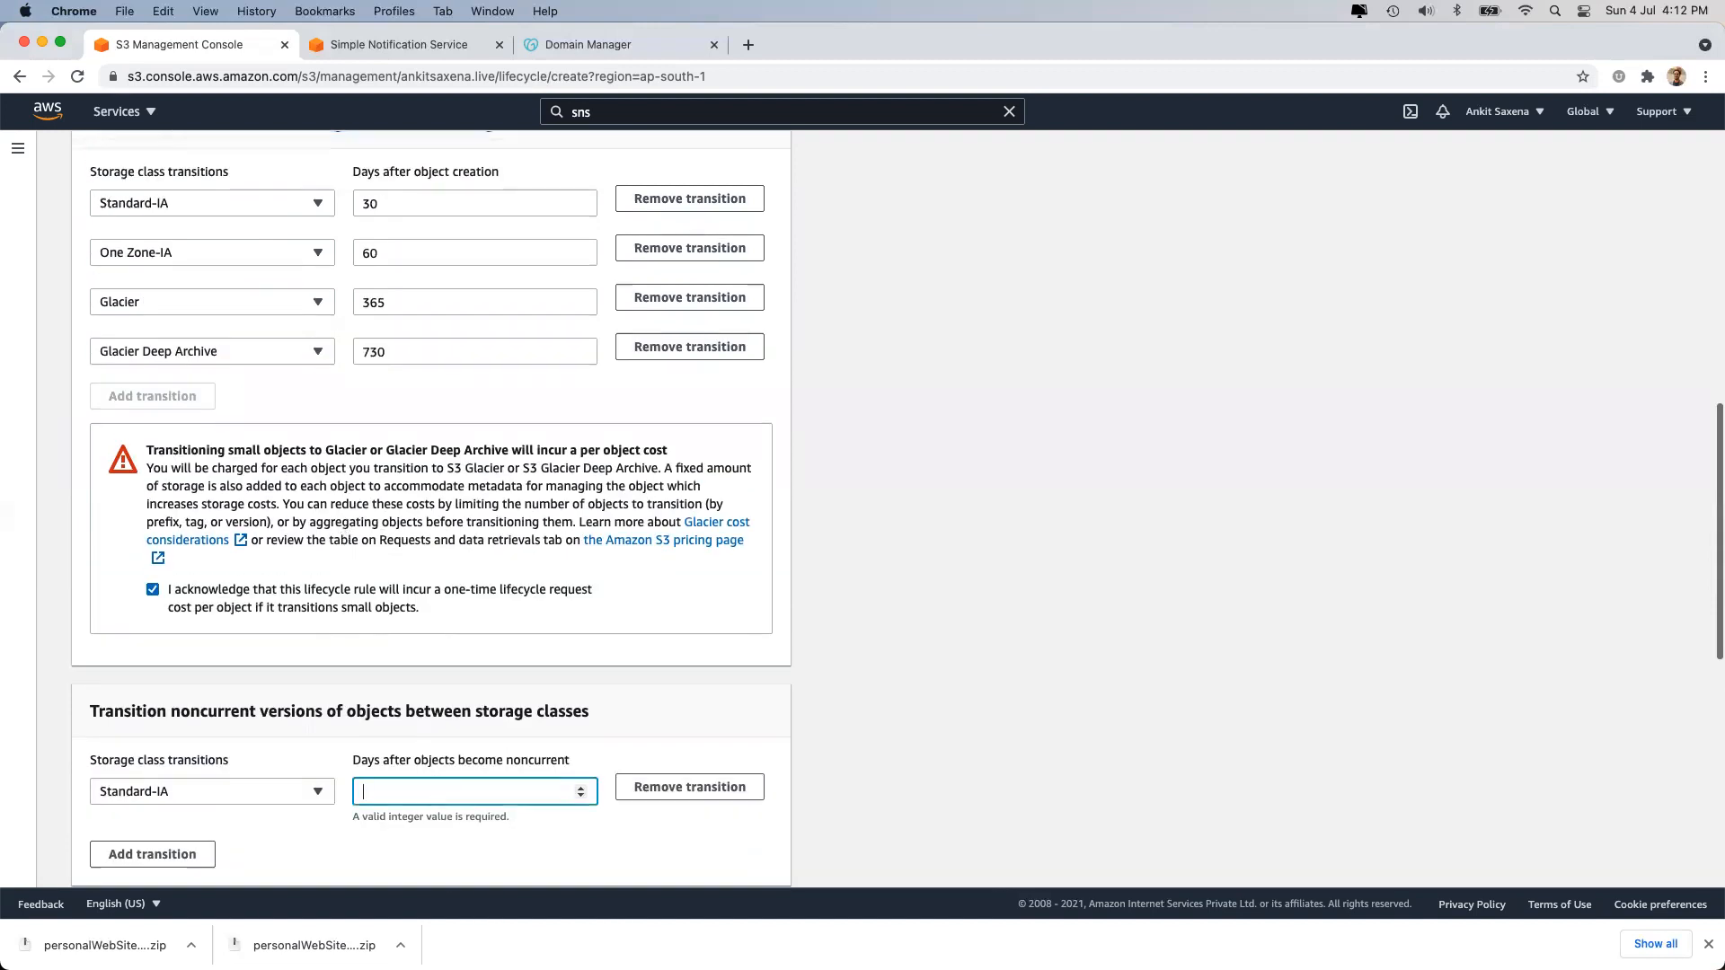
{"action": "type", "text": "30"}
{"action": "scroll", "coordinate": [276, 864], "scroll_direction": "down", "scroll_amount": 1}
{"action": "left_click", "coordinate": [151, 817]}
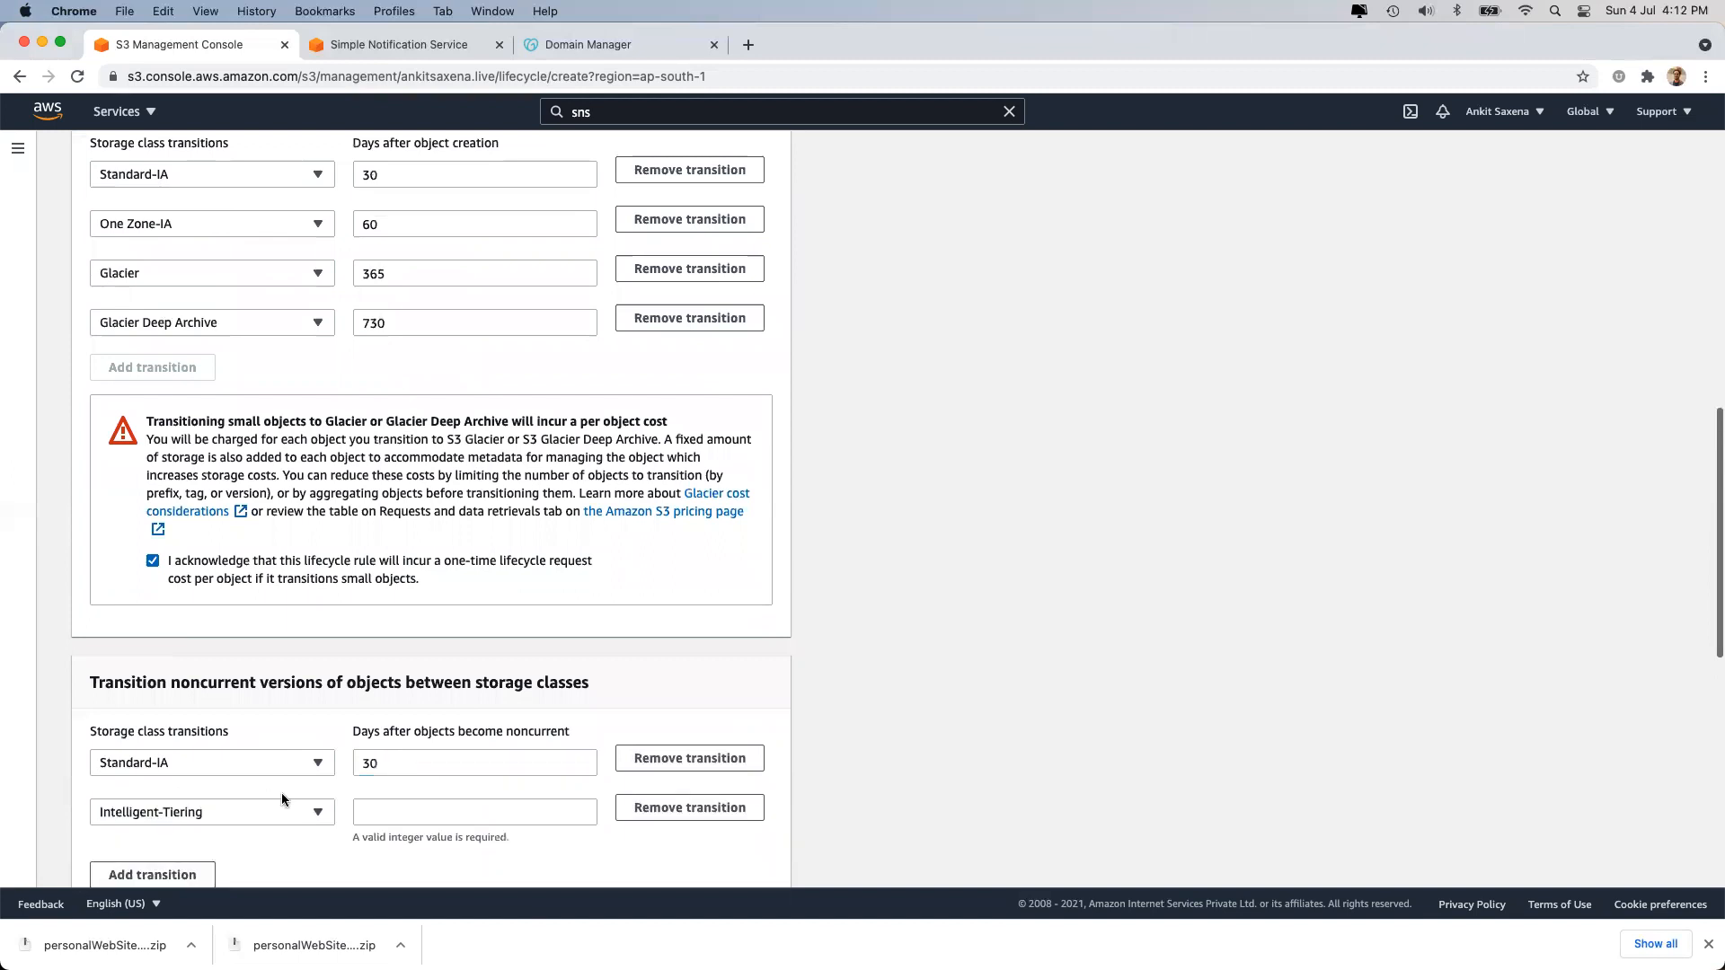
{"action": "left_click", "coordinate": [259, 817]}
{"action": "left_click", "coordinate": [220, 620]}
{"action": "left_click", "coordinate": [411, 819]}
{"action": "type", "text": "60"}
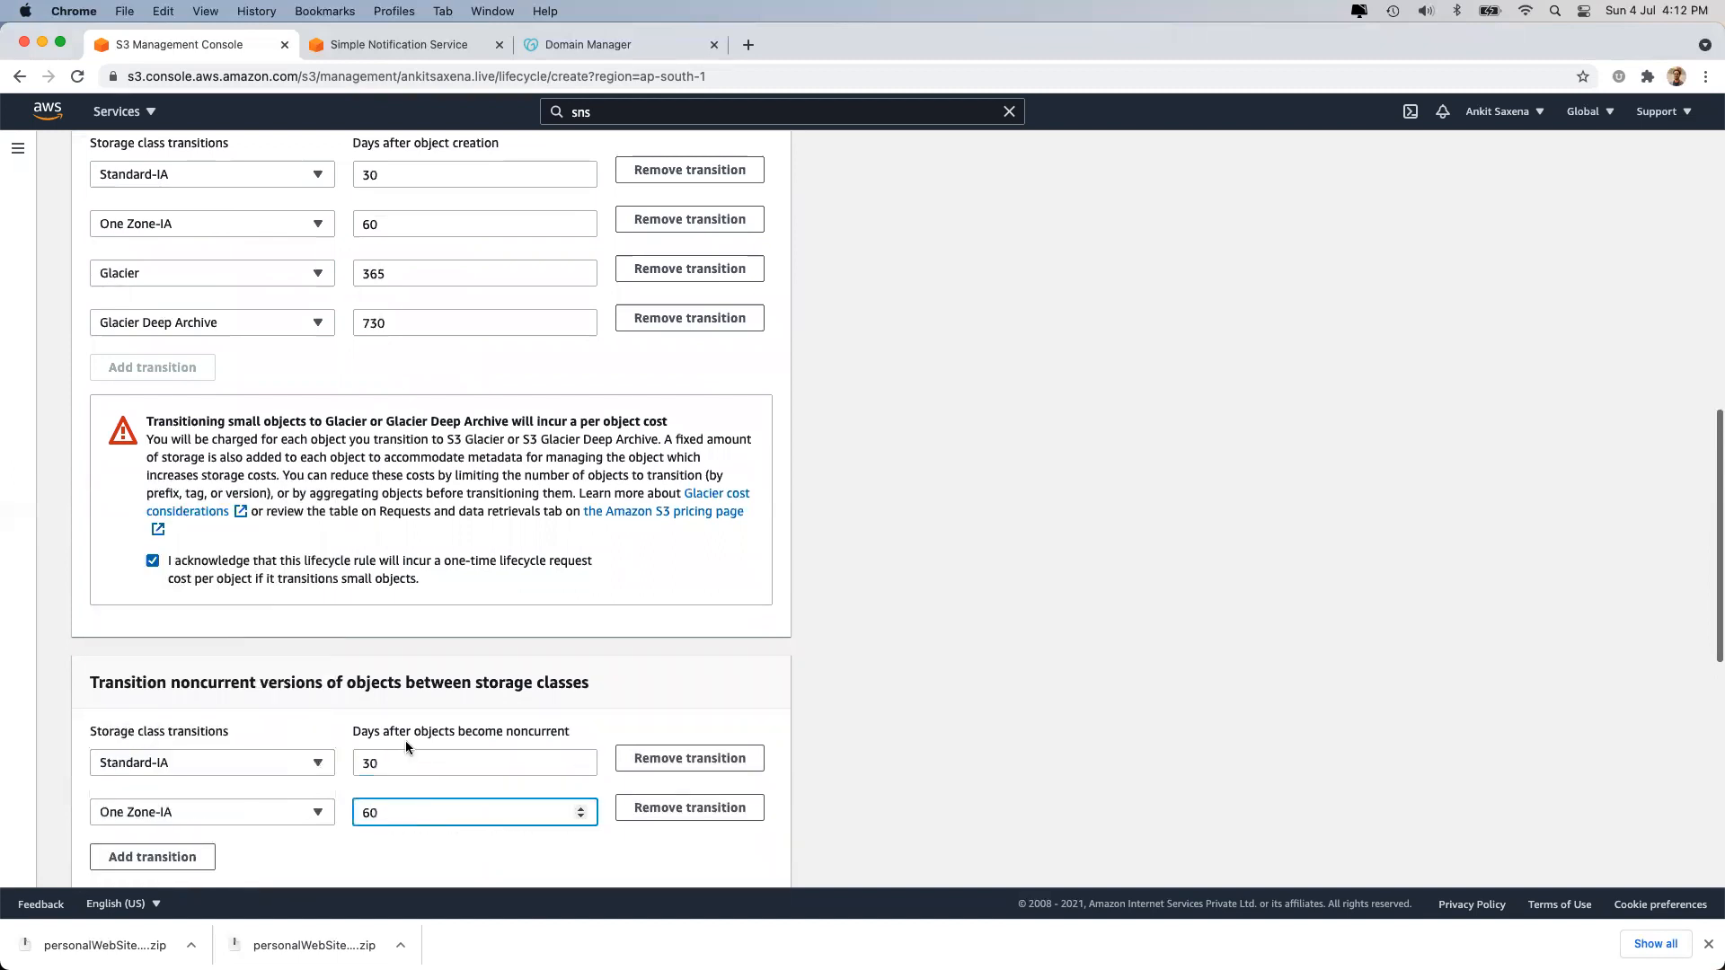
Add noncurrent transitions to Glacier at 365 days and Glacier Deep Archive at 730 days.
{"action": "scroll", "coordinate": [406, 741], "scroll_direction": "down", "scroll_amount": 5}
{"action": "left_click", "coordinate": [133, 629]}
{"action": "left_click", "coordinate": [182, 622]}
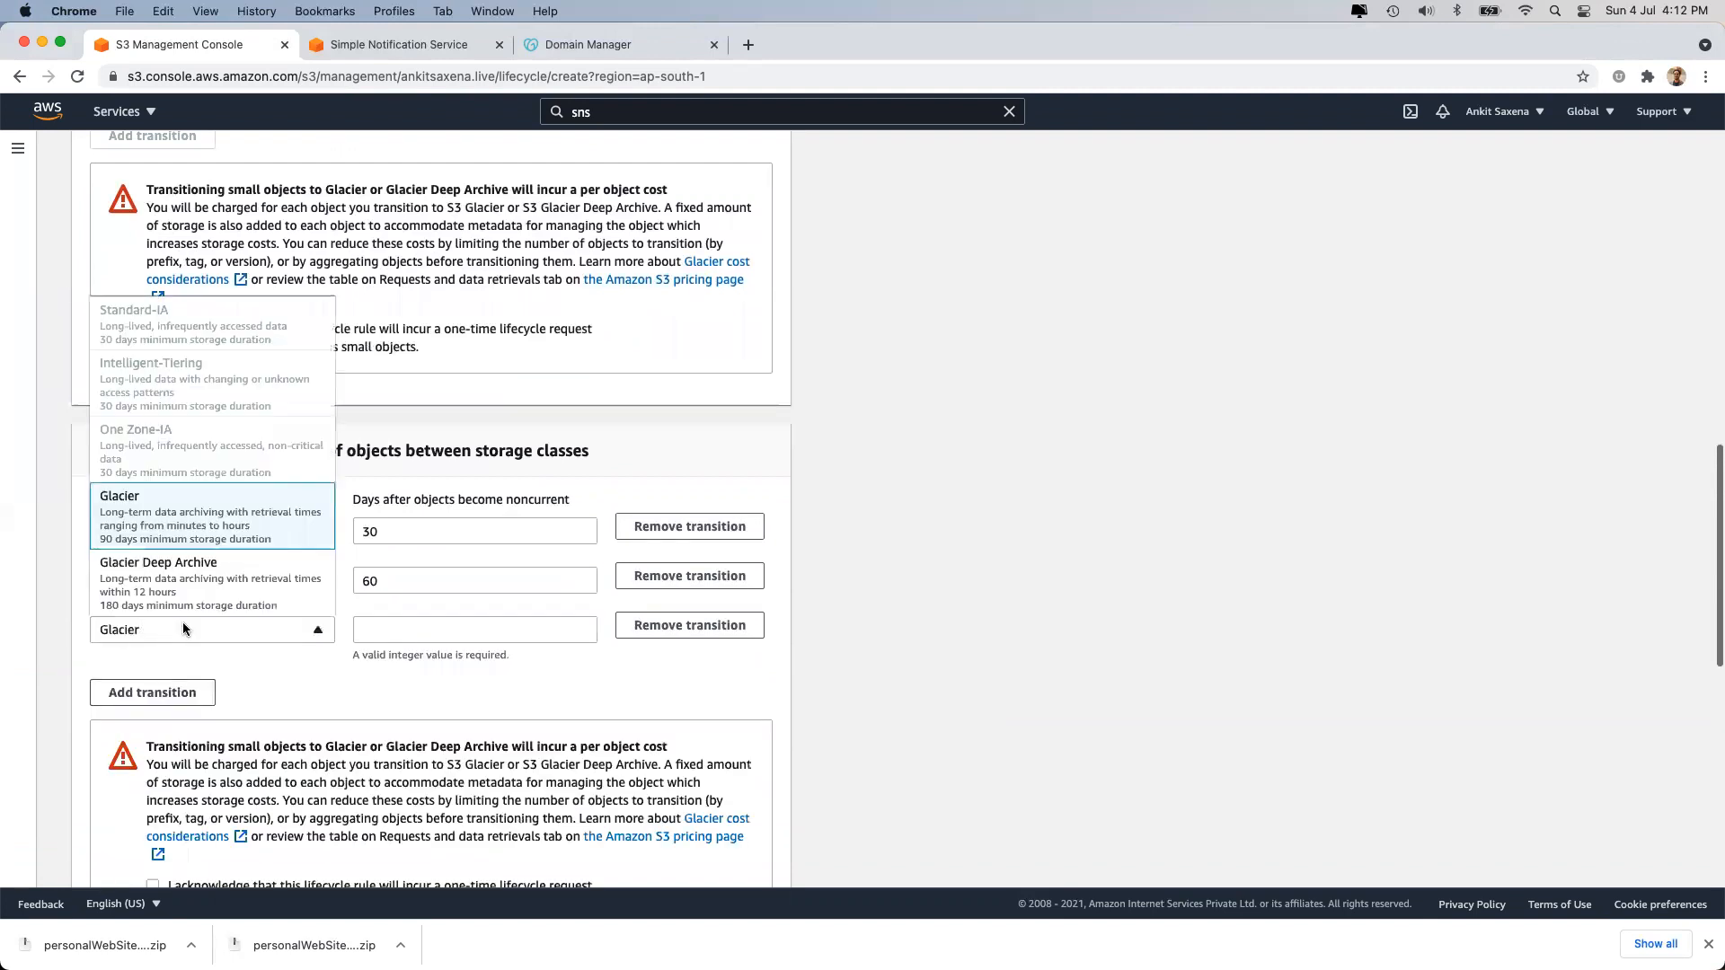
{"action": "left_click", "coordinate": [386, 625]}
{"action": "type", "text": "365"}
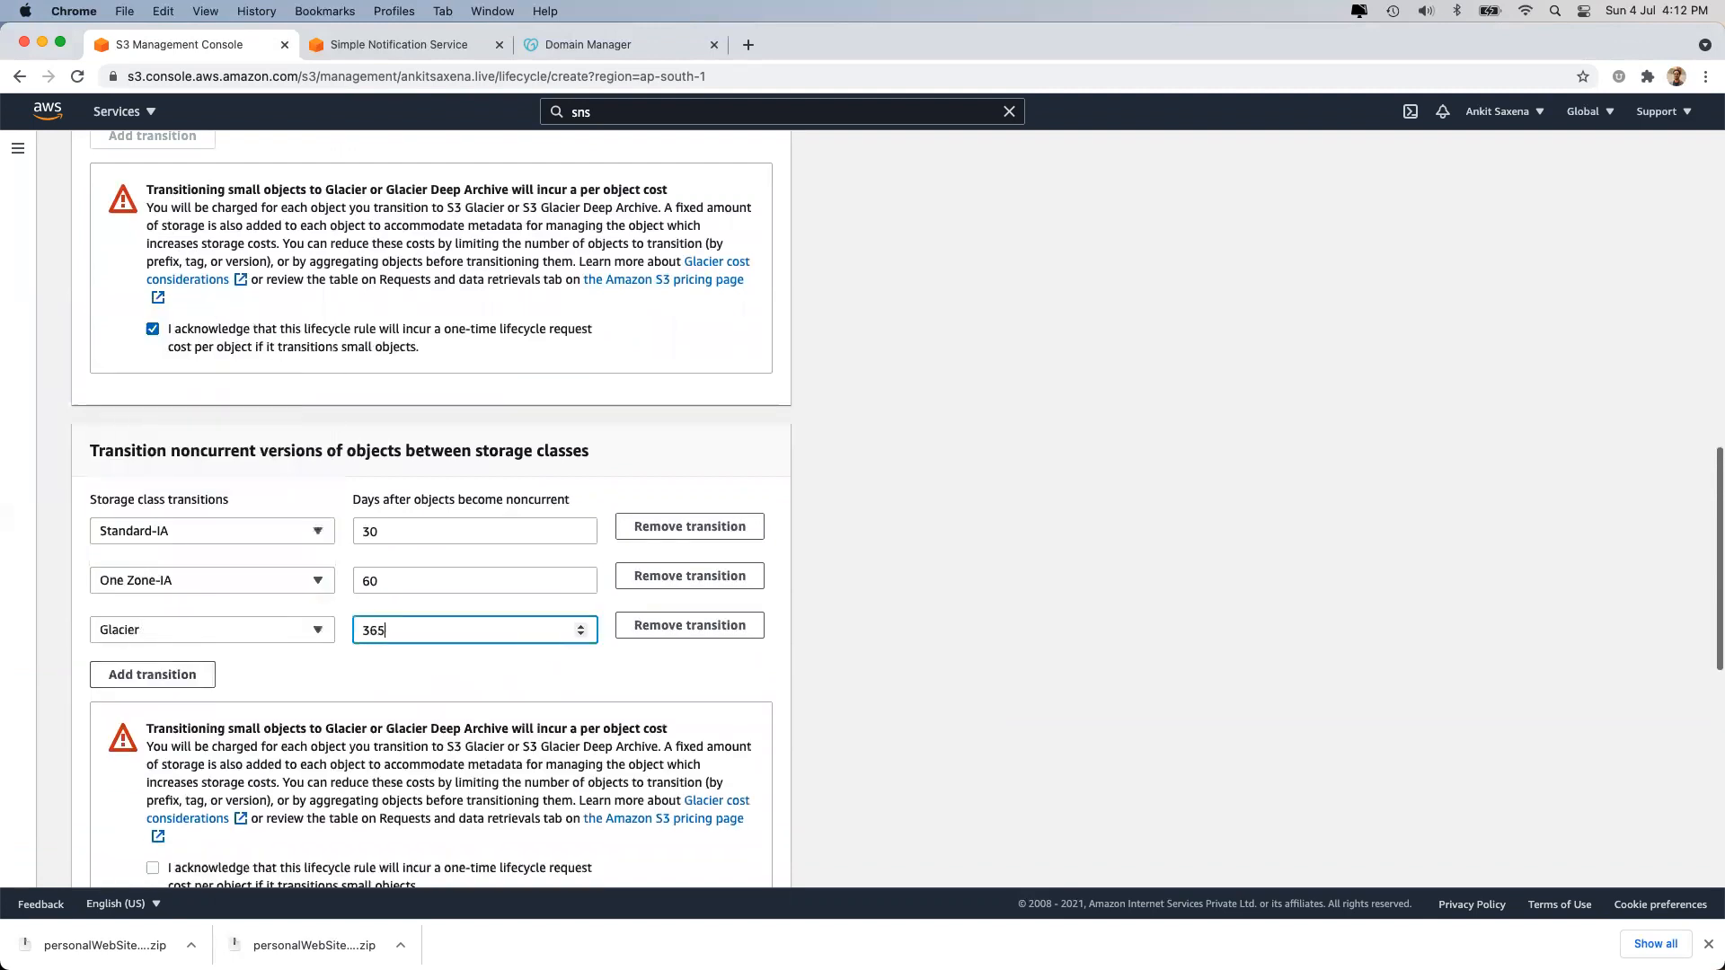
{"action": "left_click", "coordinate": [193, 676]}
{"action": "left_click", "coordinate": [477, 675]}
{"action": "type", "text": "730"}
{"action": "left_click", "coordinate": [894, 767]}
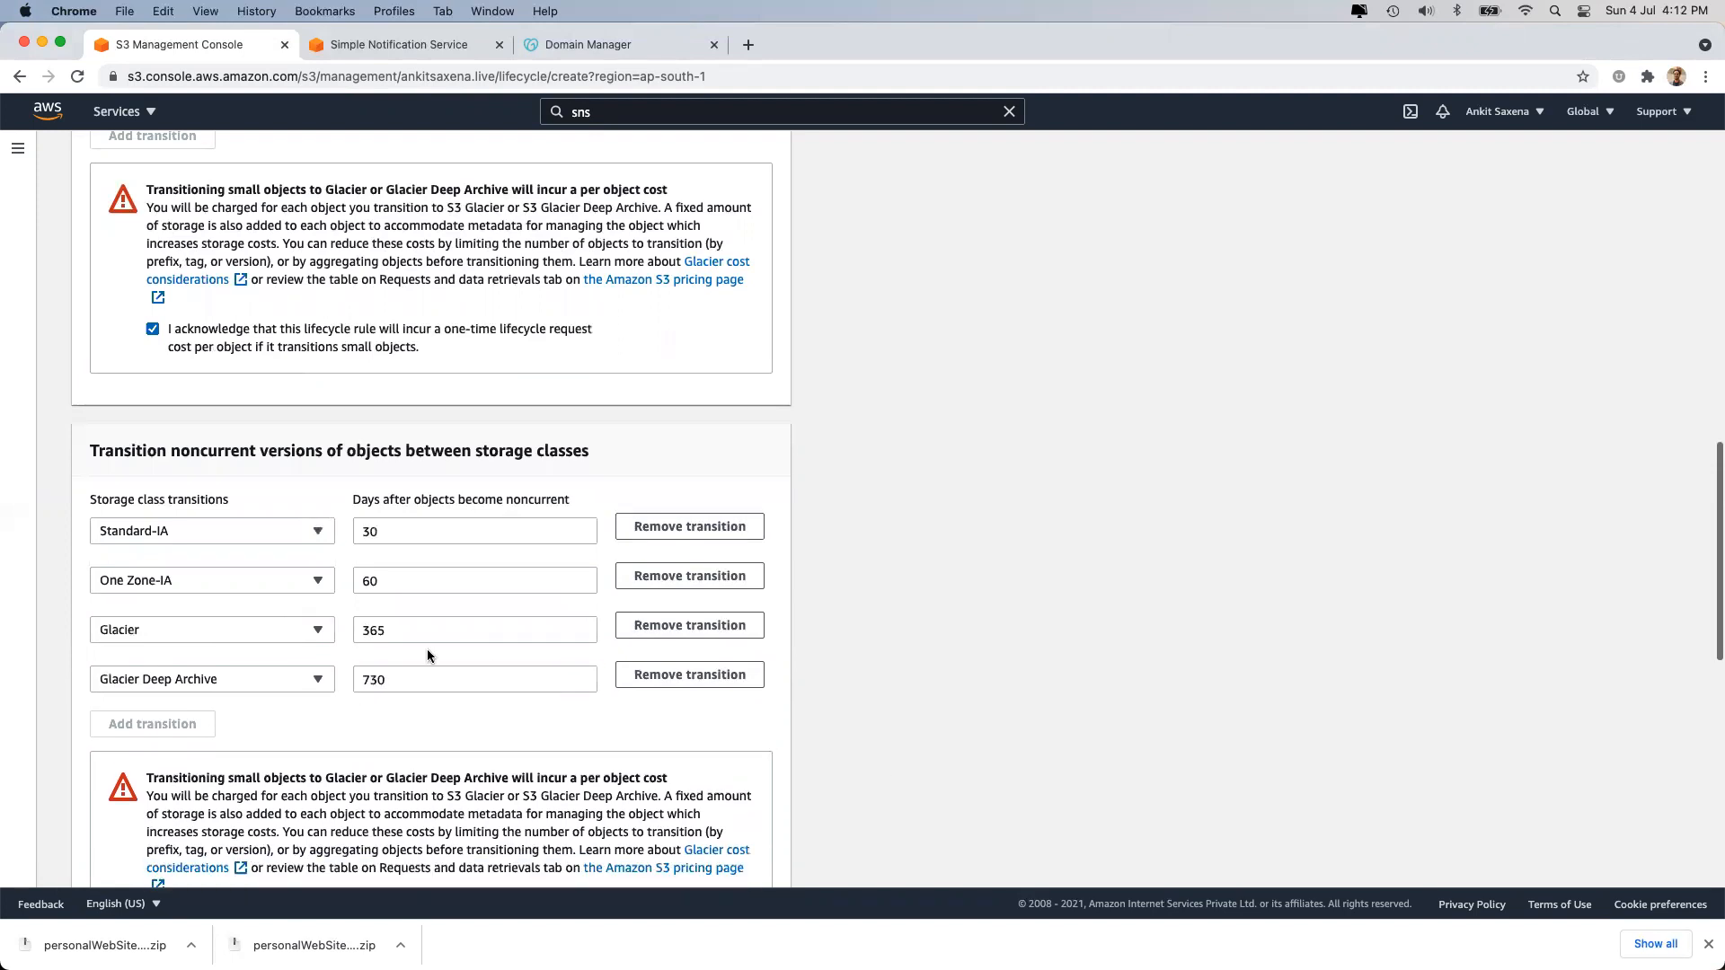
Acknowledge the Glacier transition cost for noncurrent versions.
{"action": "scroll", "coordinate": [428, 648], "scroll_direction": "down", "scroll_amount": 3}
{"action": "left_click", "coordinate": [153, 699]}
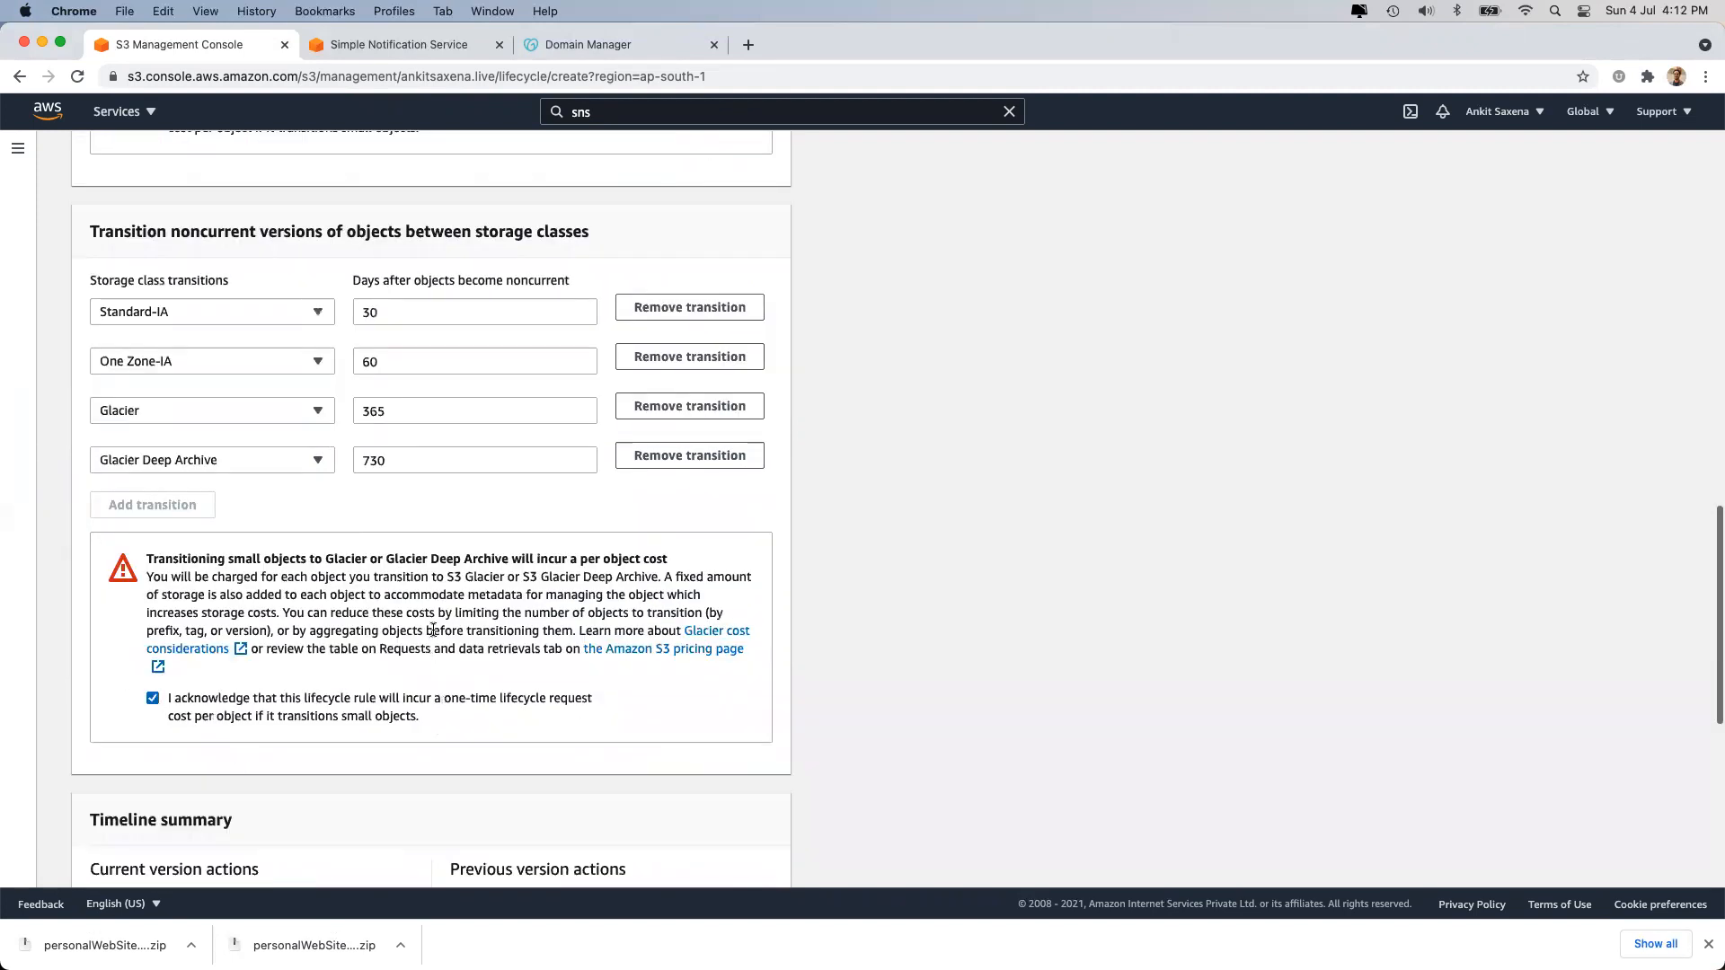
{"action": "scroll", "coordinate": [433, 633], "scroll_direction": "down", "scroll_amount": 6}
{"action": "scroll", "coordinate": [433, 635], "scroll_direction": "down", "scroll_amount": 1}
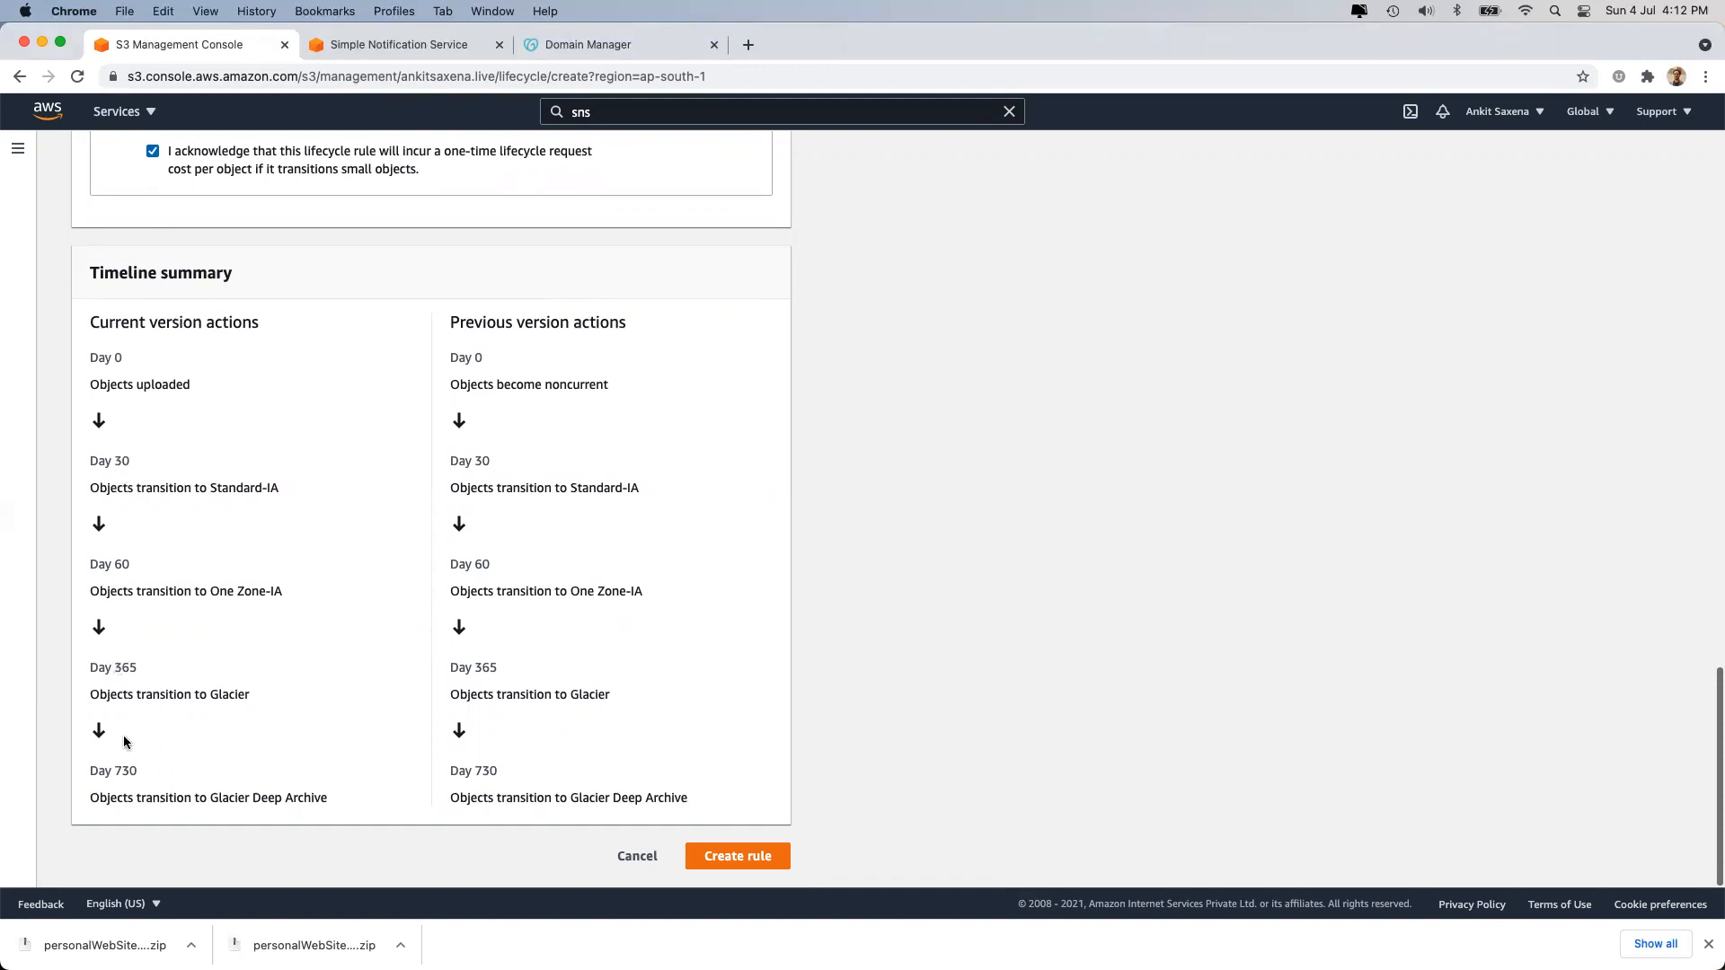
{"action": "double_click", "coordinate": [124, 768]}
{"action": "left_click_drag", "start_coordinate": [207, 590], "coordinate": [327, 588]}
{"action": "double_click", "coordinate": [224, 692]}
{"action": "left_click_drag", "start_coordinate": [209, 797], "coordinate": [343, 800]}
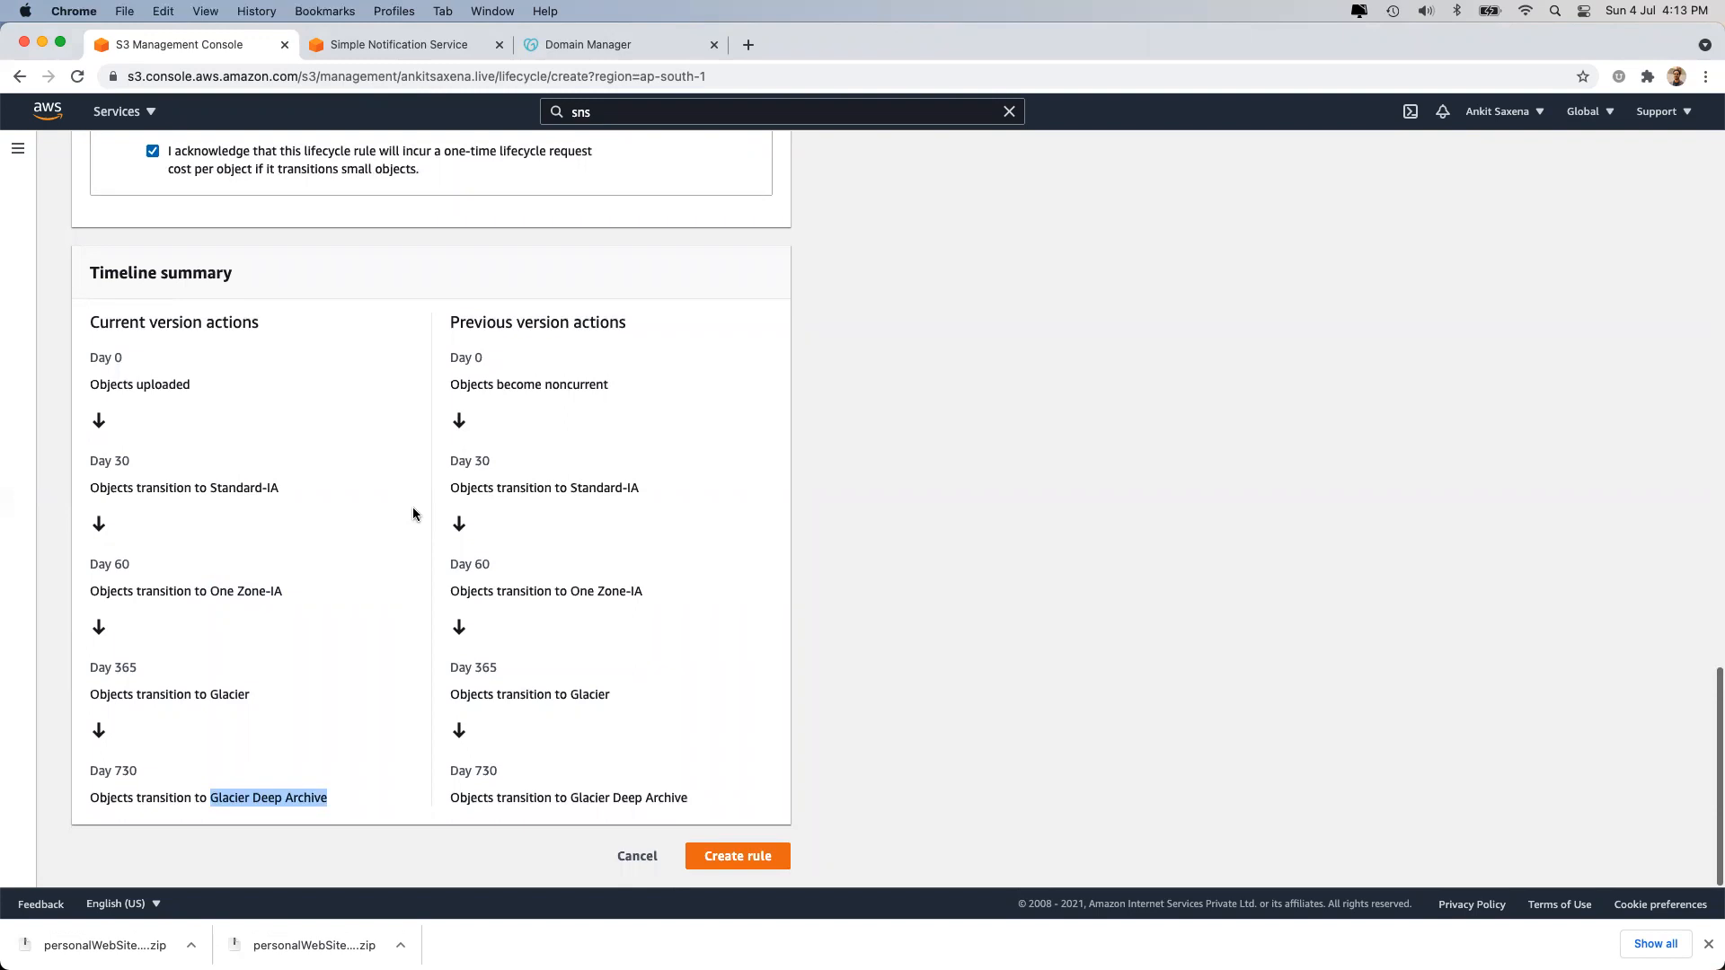
{"action": "scroll", "coordinate": [424, 378], "scroll_direction": "up", "scroll_amount": 20}
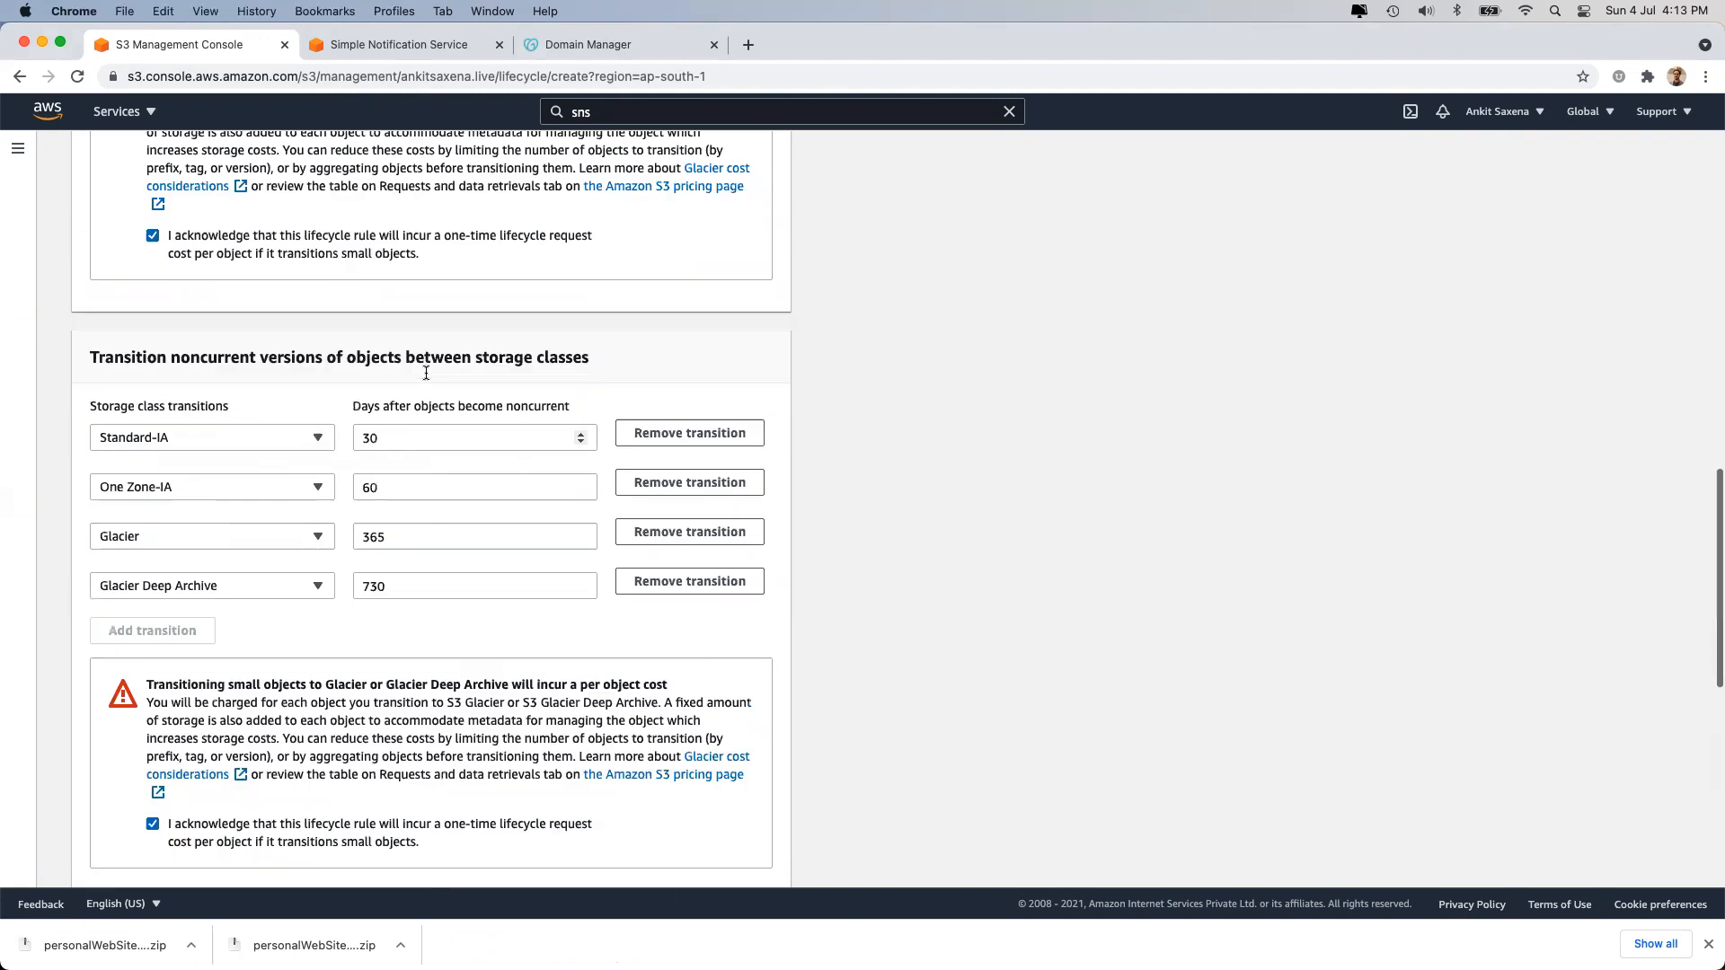
{"action": "scroll", "coordinate": [426, 377], "scroll_direction": "down", "scroll_amount": 2}
{"action": "scroll", "coordinate": [426, 378], "scroll_direction": "down", "scroll_amount": 2}
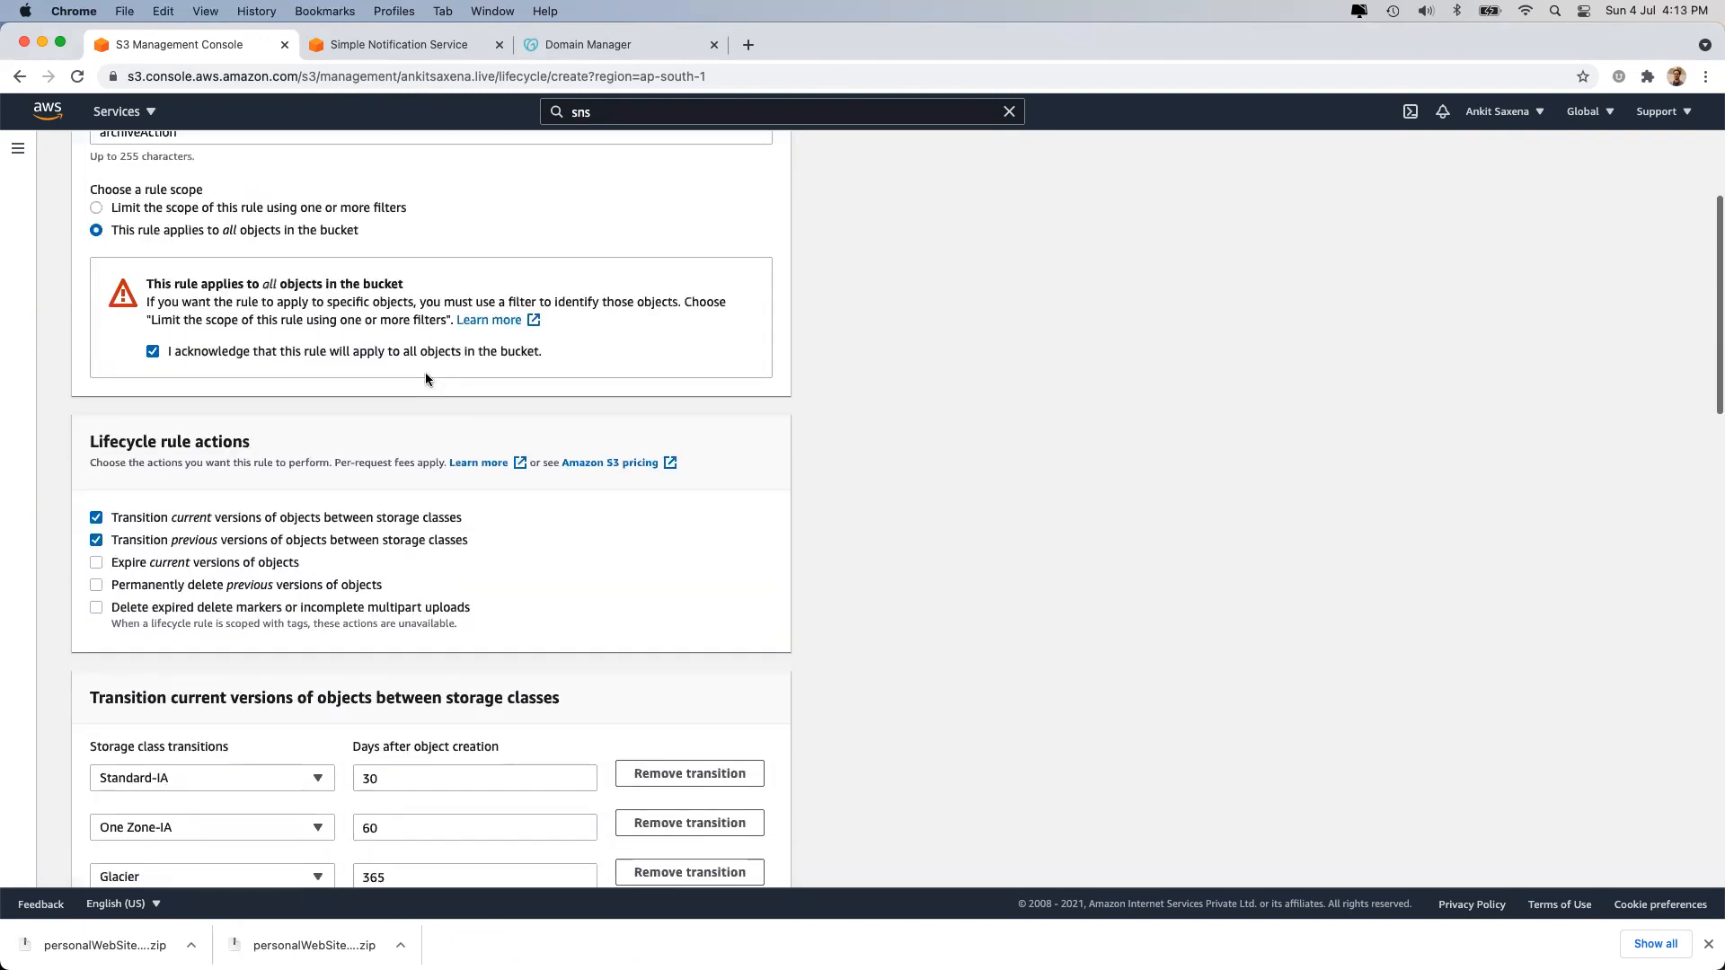
Add current-version expiry and previous-version deletion actions, expiring current versions after 1825 days.
{"action": "left_click", "coordinate": [195, 563]}
{"action": "left_click", "coordinate": [198, 584]}
{"action": "scroll", "coordinate": [217, 622], "scroll_direction": "down", "scroll_amount": 15}
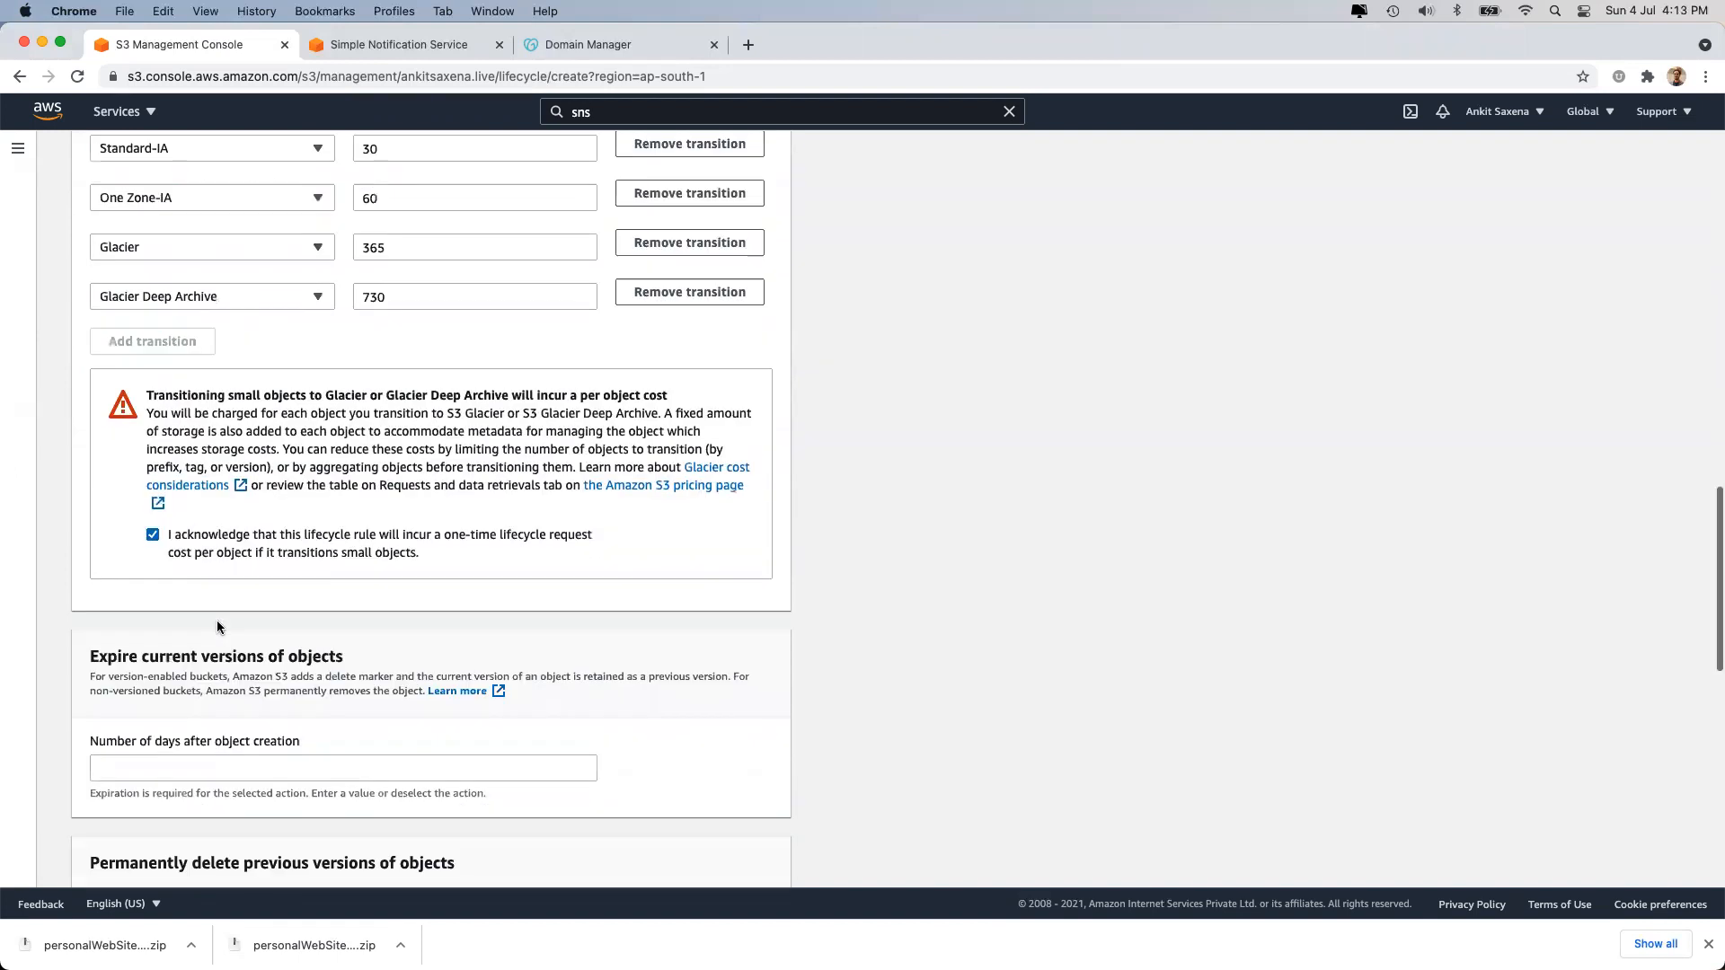
{"action": "scroll", "coordinate": [217, 626], "scroll_direction": "down", "scroll_amount": 2}
{"action": "left_click", "coordinate": [259, 564]}
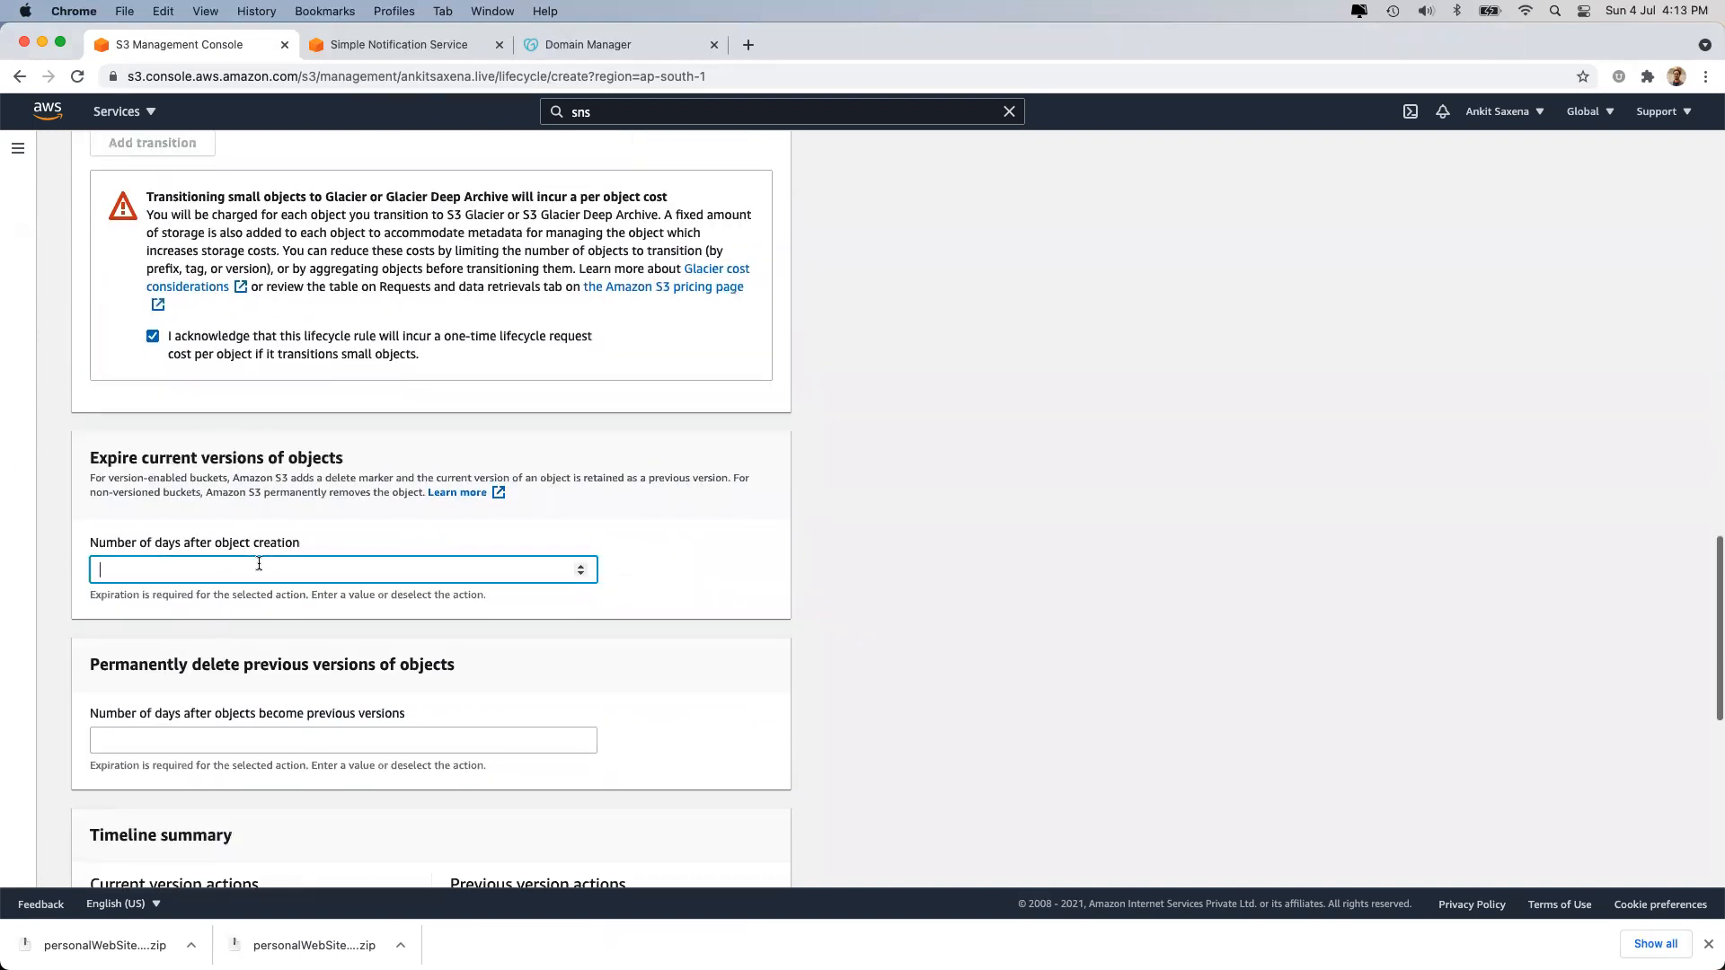
{"action": "type", "text": "18"}
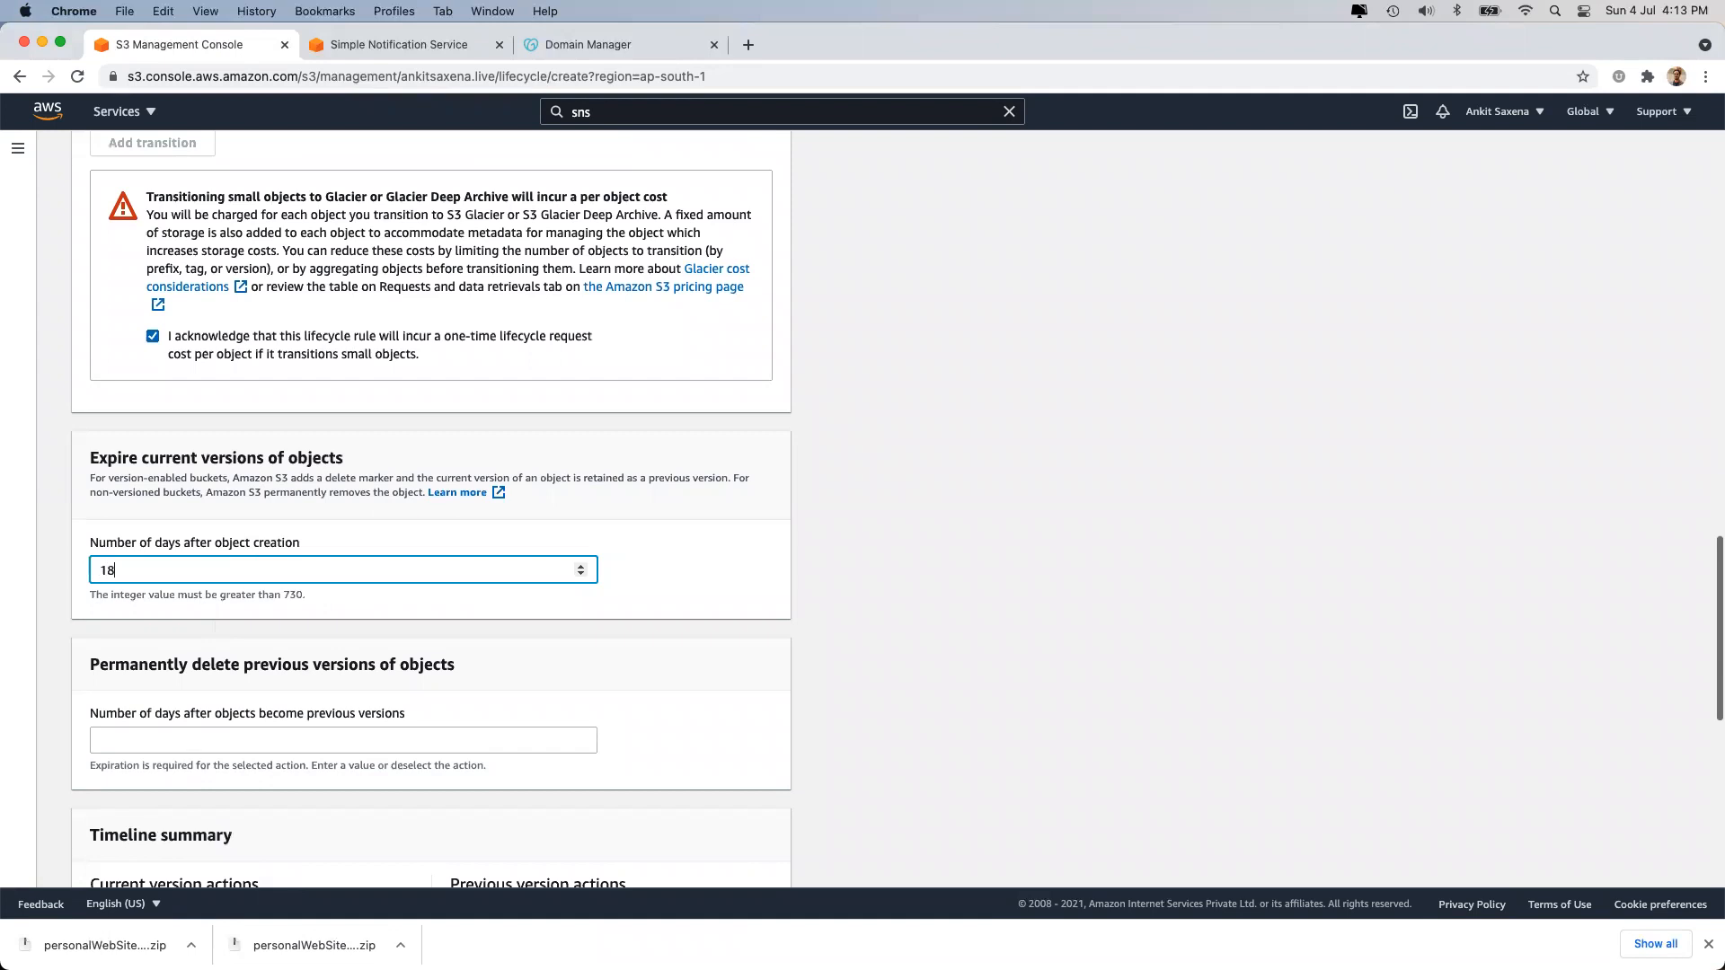
{"action": "type", "text": "25"}
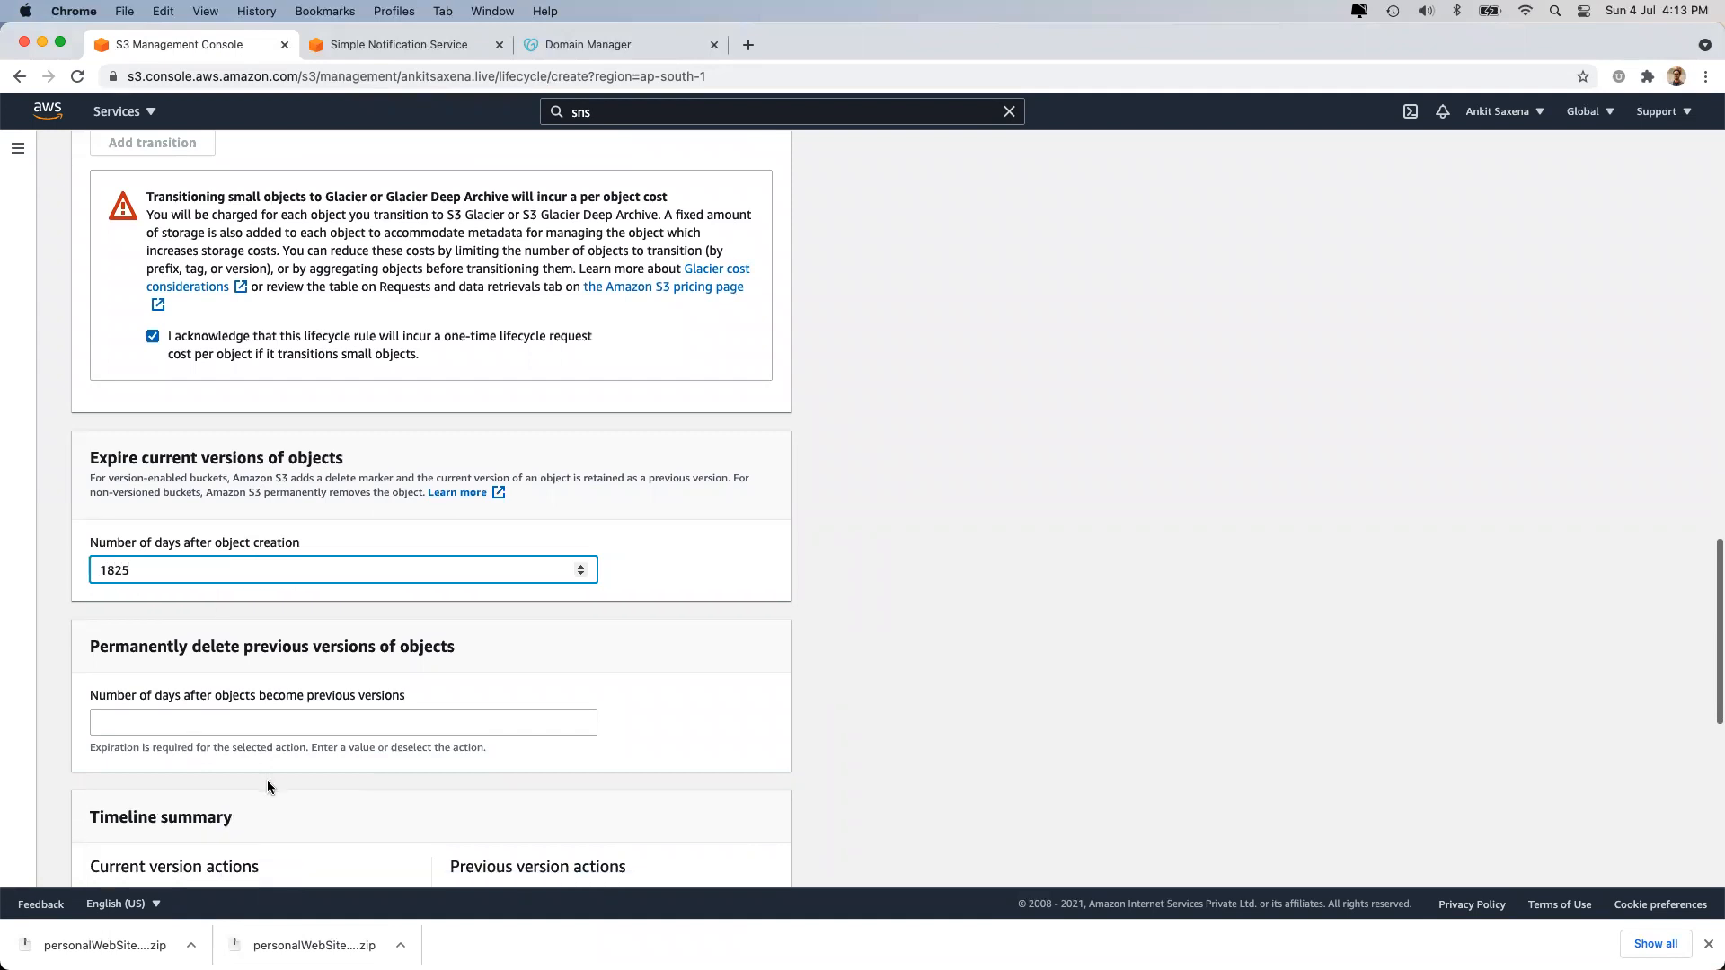
Set previous versions to be permanently deleted after 365 days and attempt to create the rule.
{"action": "left_click", "coordinate": [259, 723]}
{"action": "type", "text": "182"}
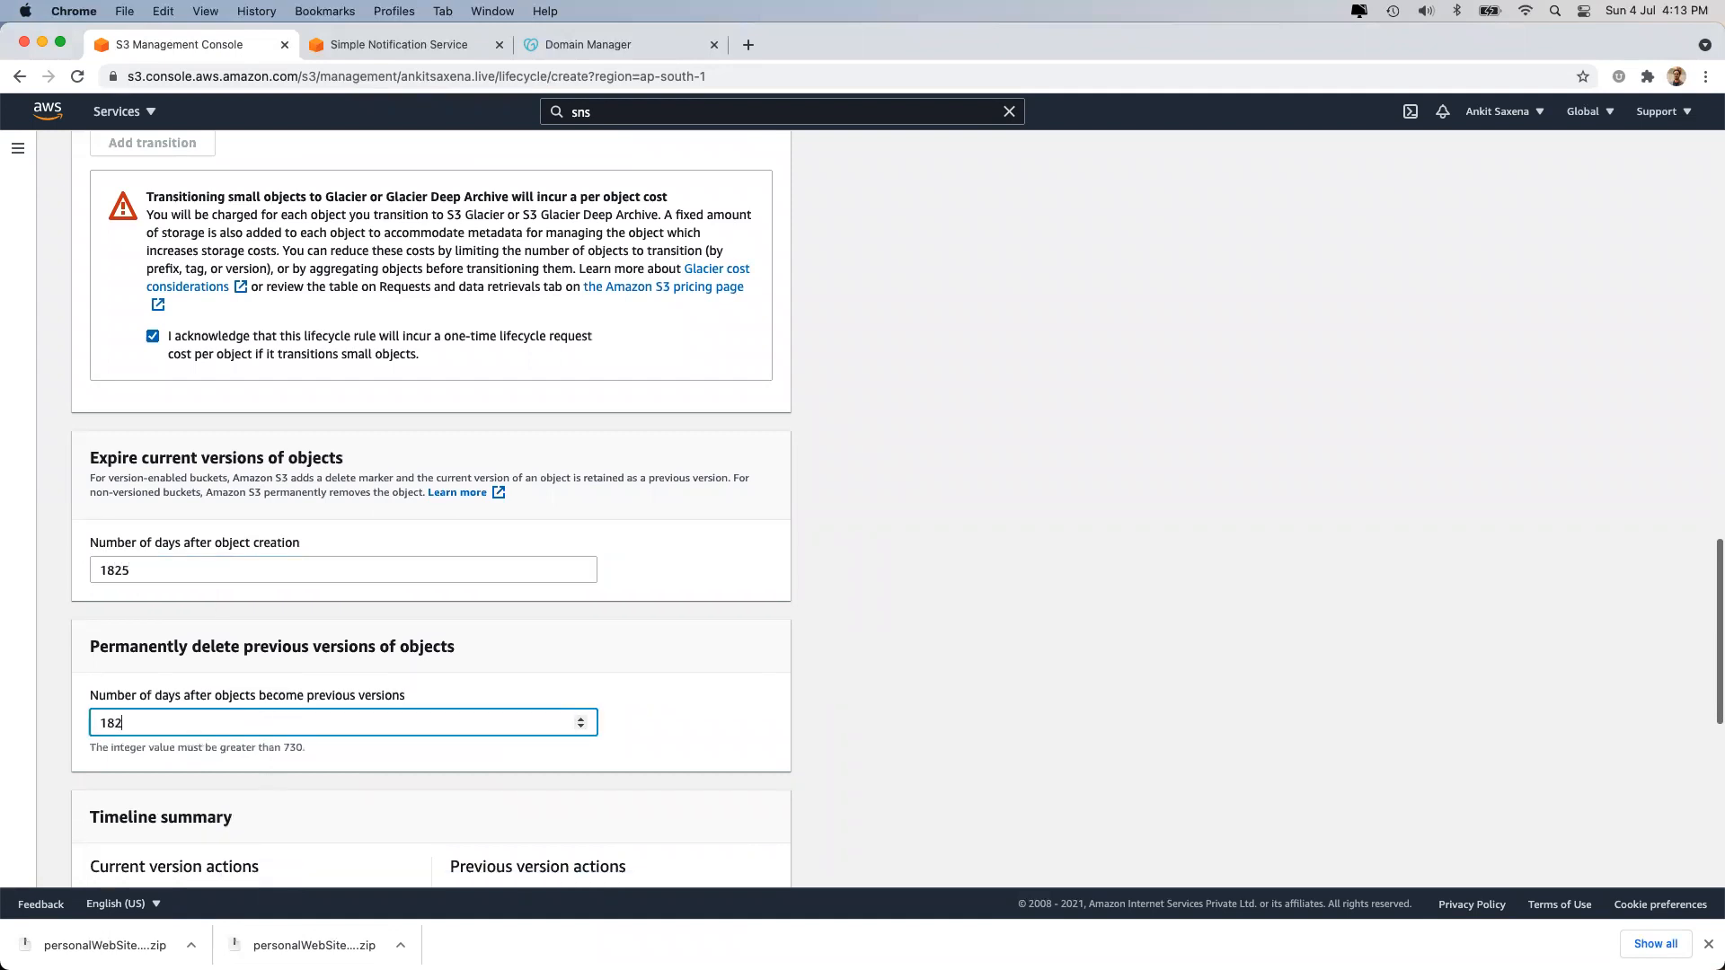
{"action": "type", "text": "5"}
{"action": "left_click", "coordinate": [925, 697]}
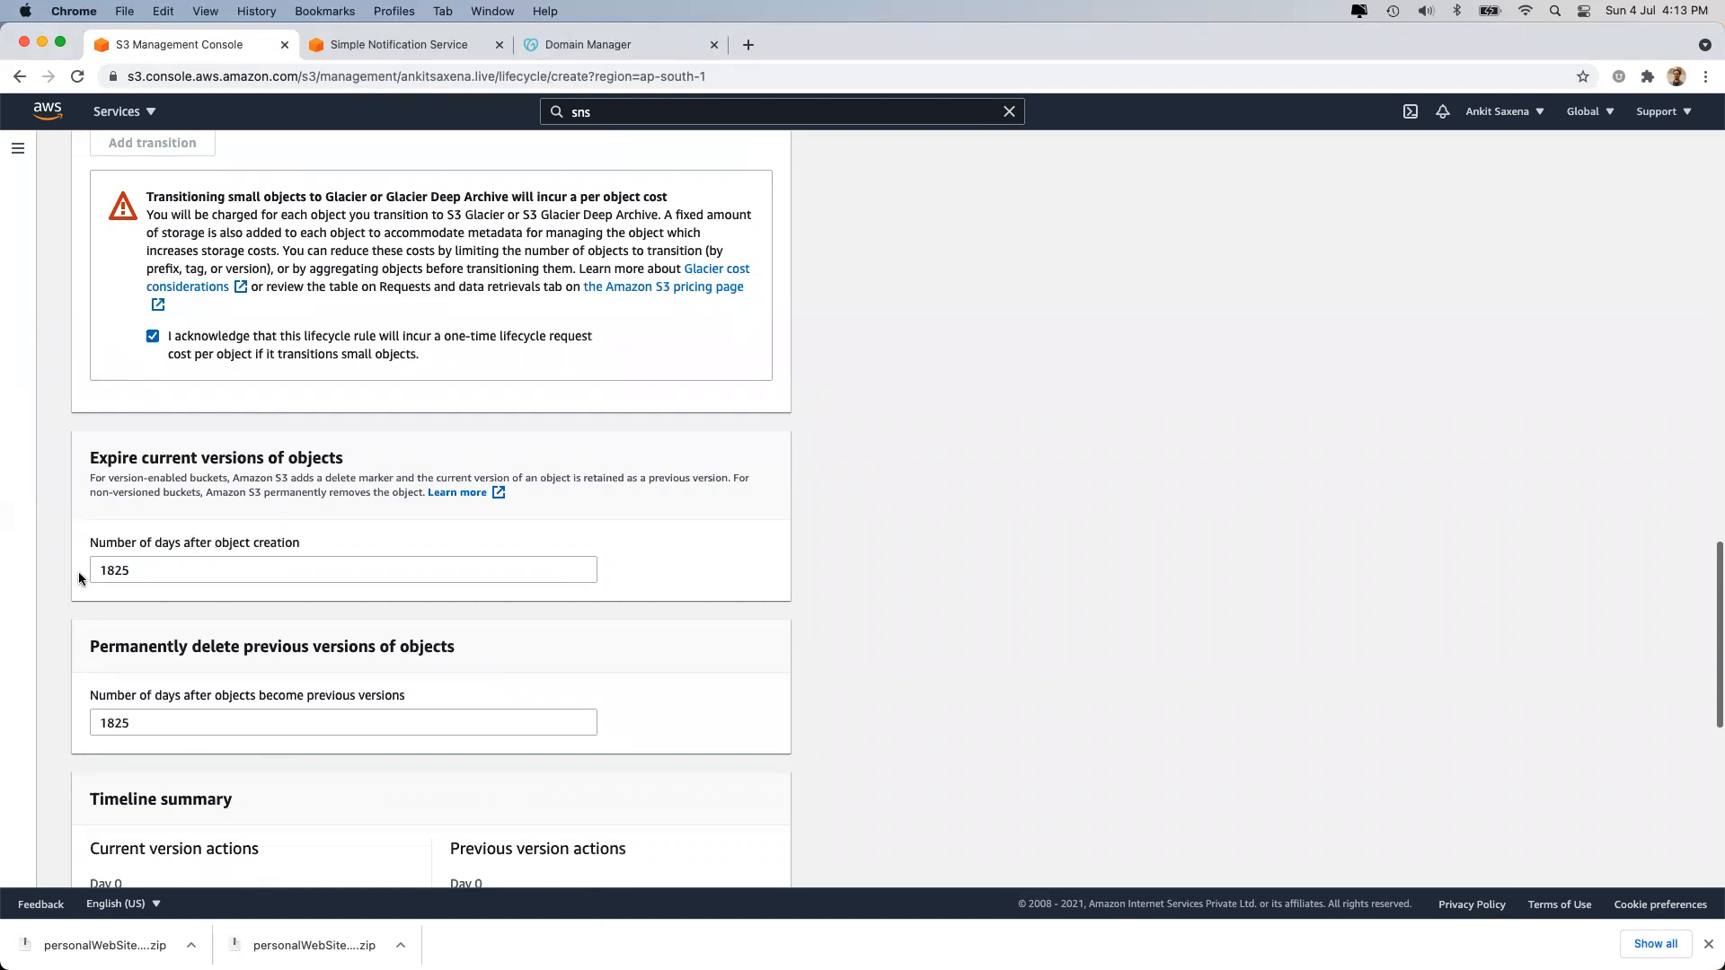
{"action": "double_click", "coordinate": [143, 730]}
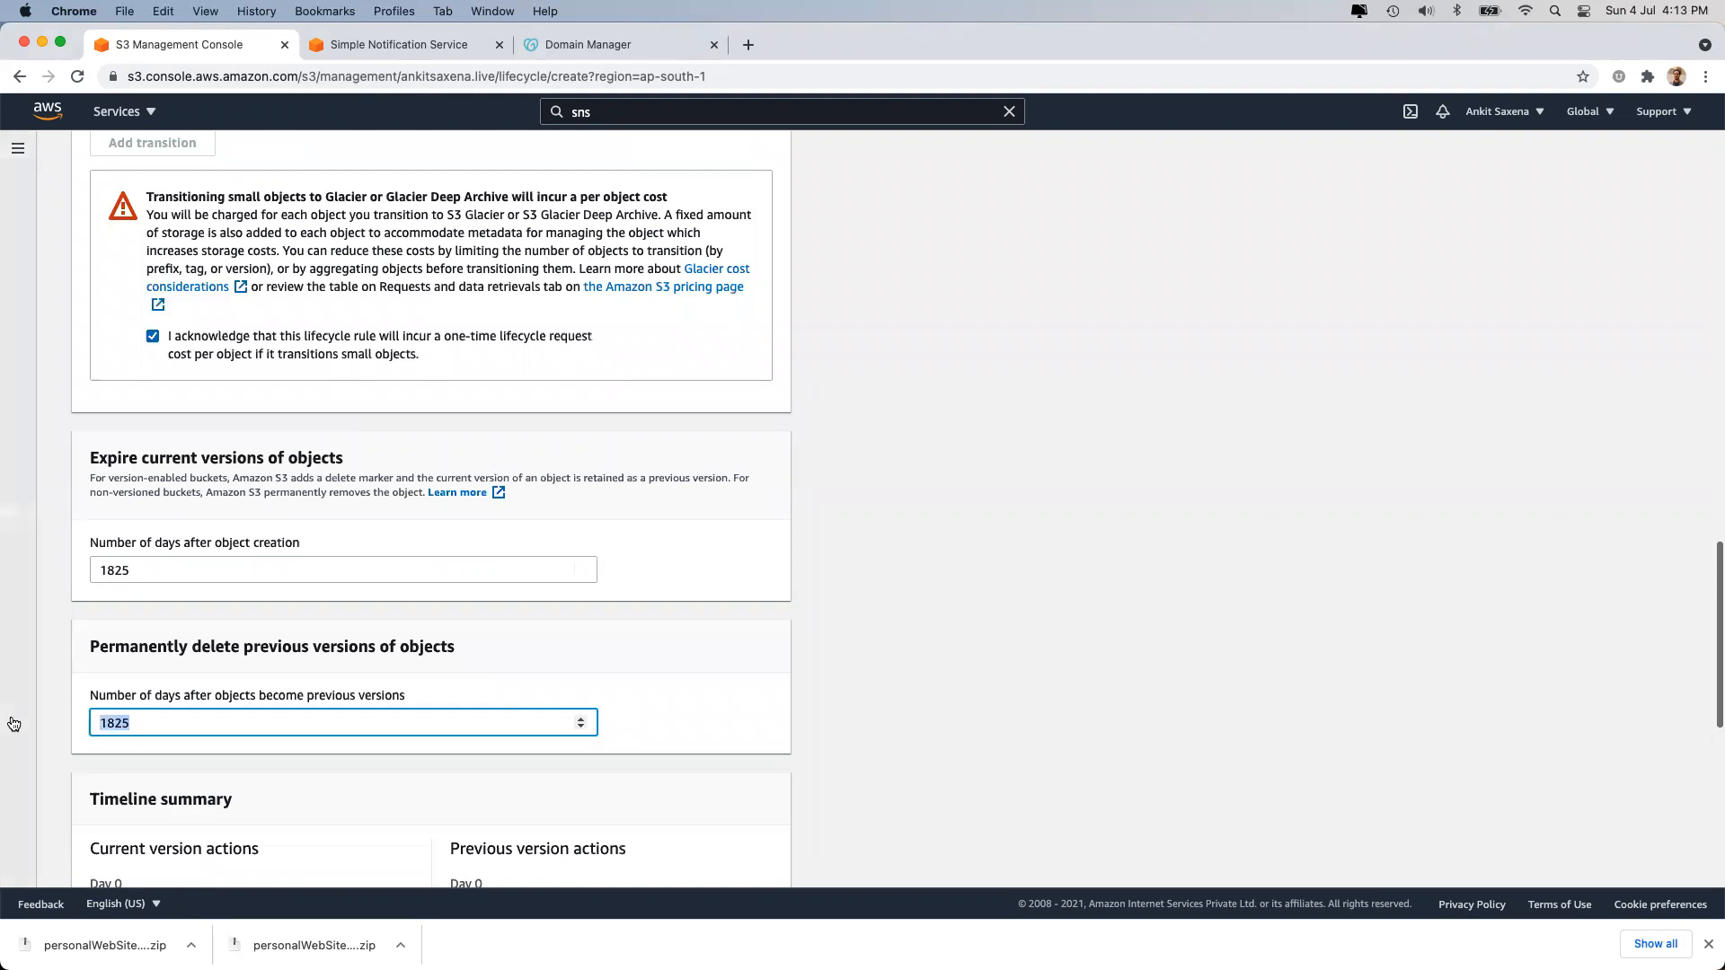
{"action": "type", "text": "365"}
{"action": "left_click", "coordinate": [1003, 685]}
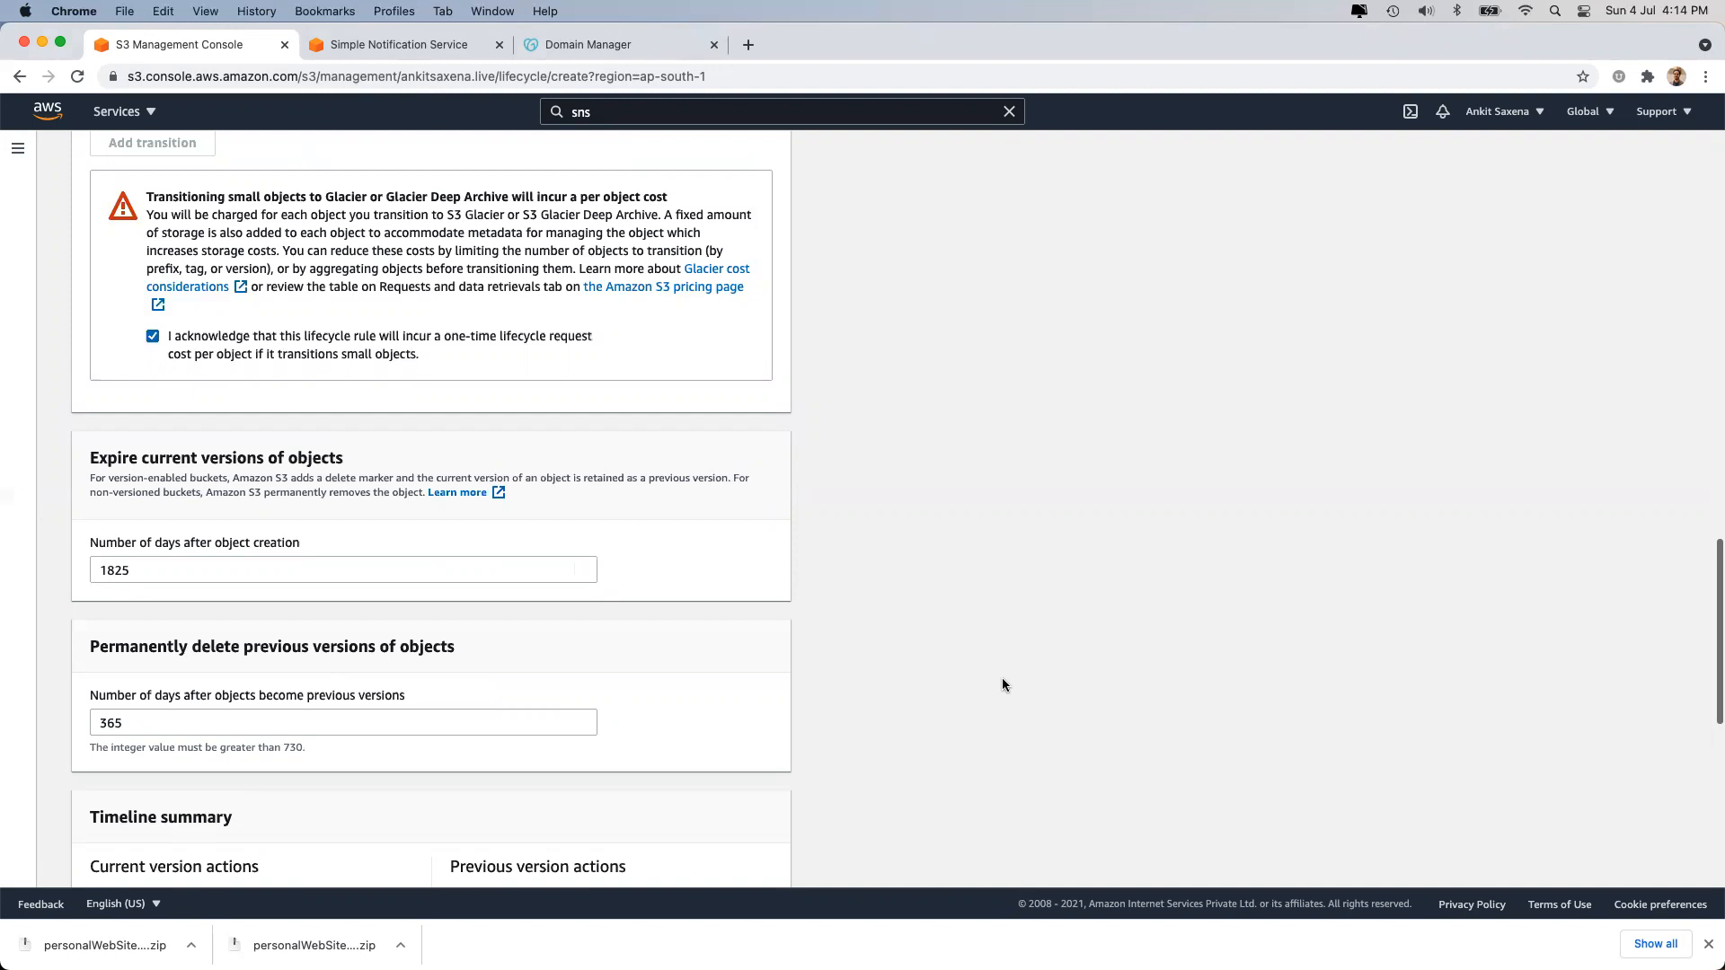
{"action": "scroll", "coordinate": [757, 622], "scroll_direction": "down", "scroll_amount": 5}
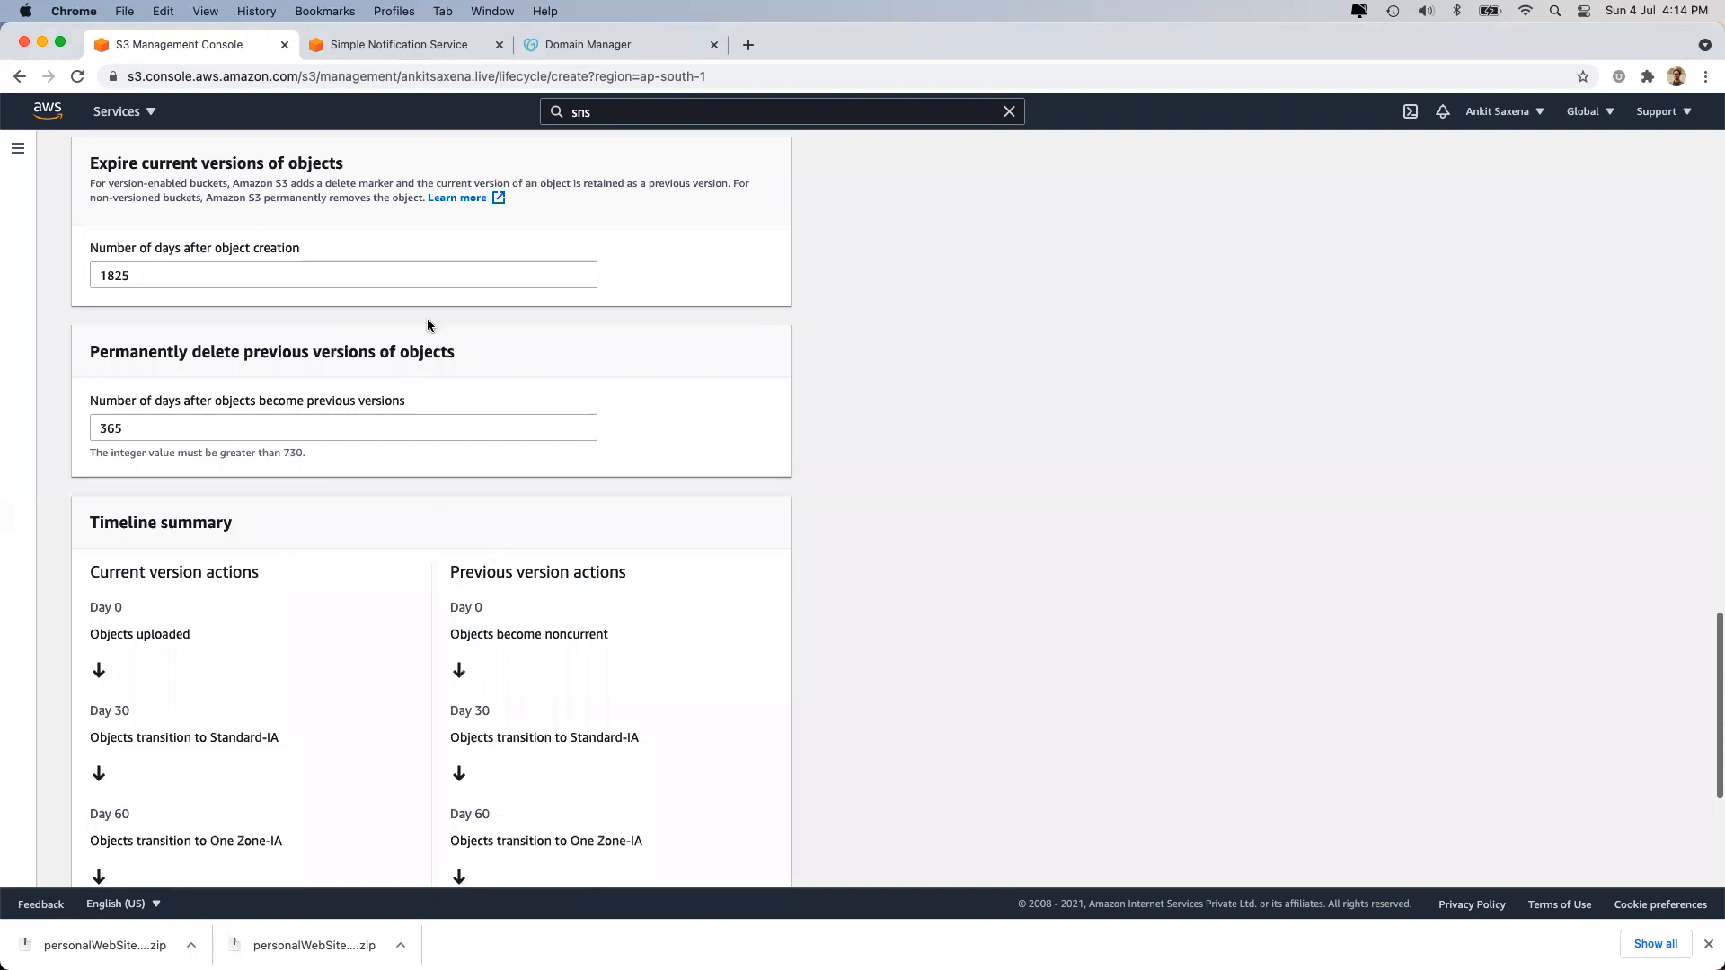
{"action": "scroll", "coordinate": [428, 327], "scroll_direction": "down", "scroll_amount": 5}
{"action": "left_click", "coordinate": [745, 864]}
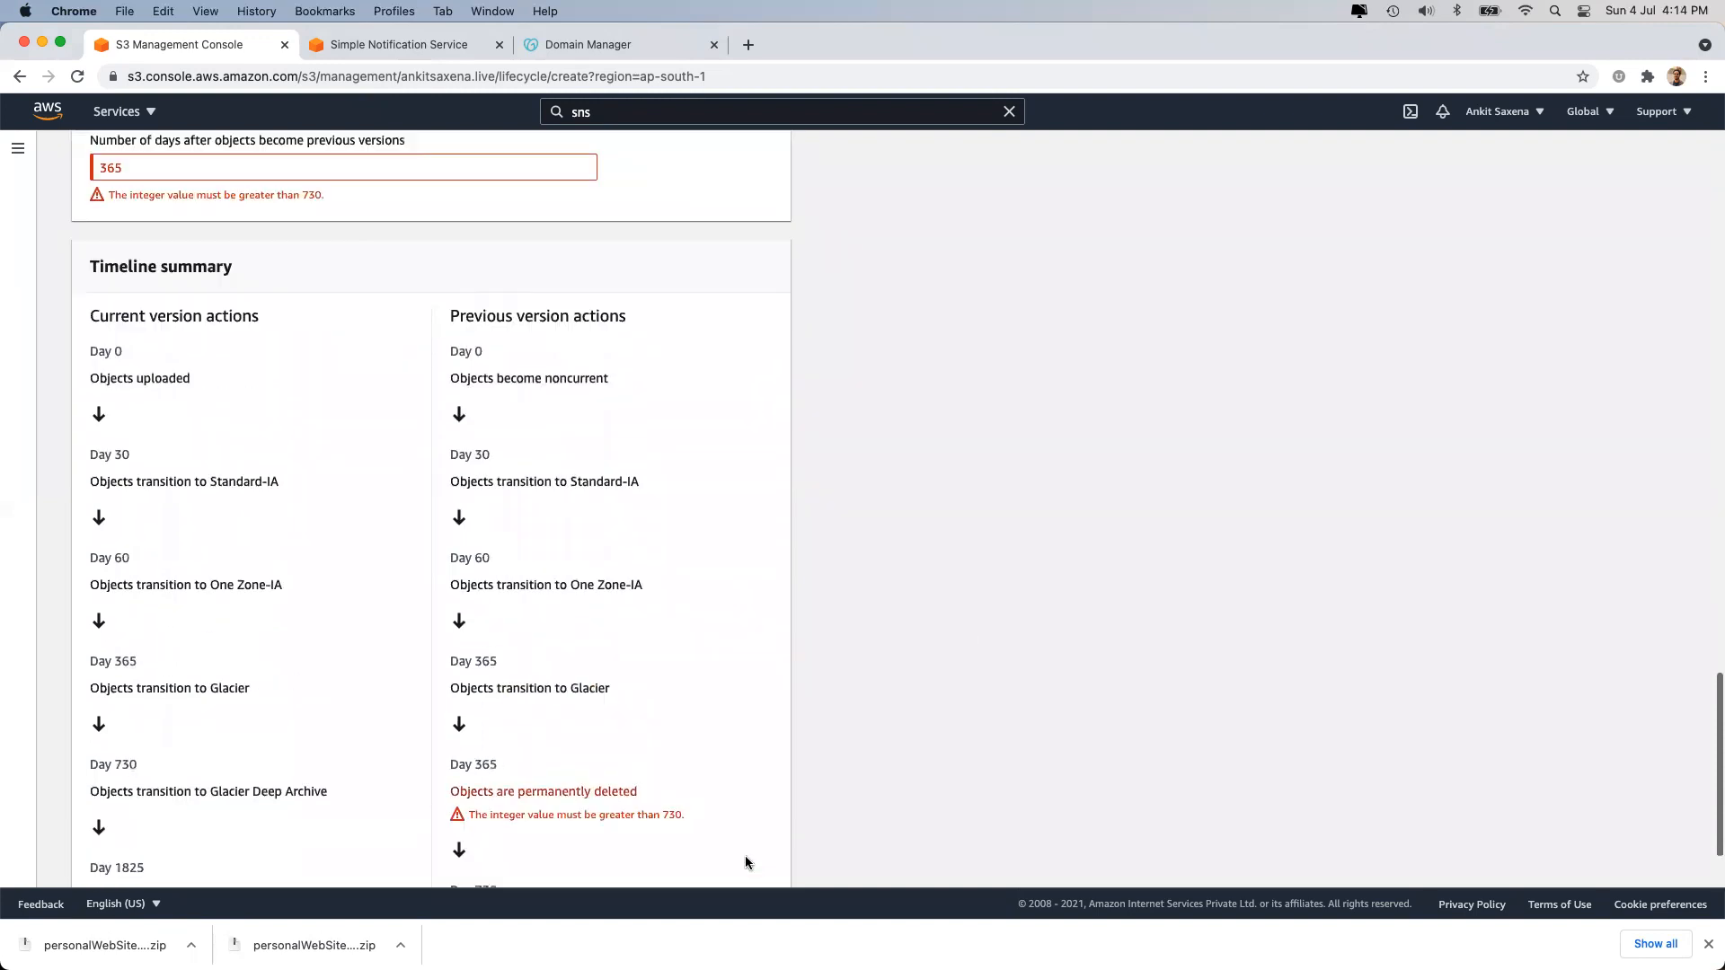
Change the previous-version deletion days to 730 and check the validation error's limit.
{"action": "scroll", "coordinate": [746, 863], "scroll_direction": "up", "scroll_amount": 3}
{"action": "double_click", "coordinate": [110, 461]}
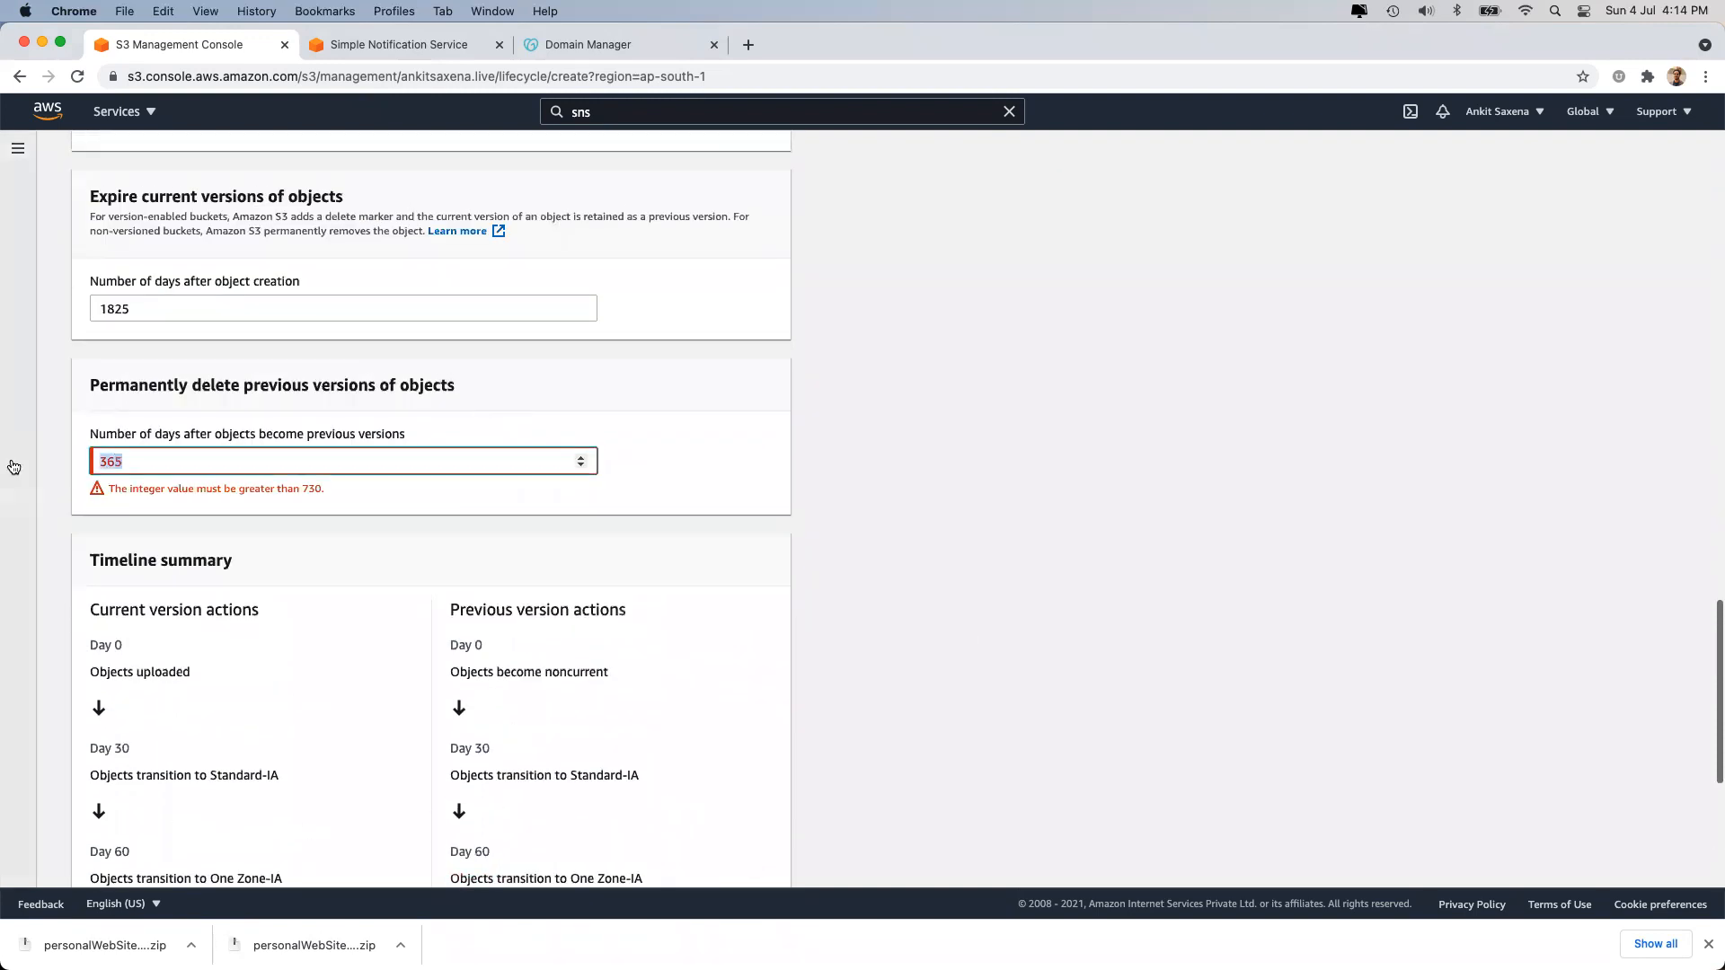
{"action": "key", "text": "BackSpace"}
{"action": "type", "text": "730"}
{"action": "left_click", "coordinate": [736, 618]}
{"action": "left_click_drag", "start_coordinate": [133, 462], "coordinate": [33, 464]}
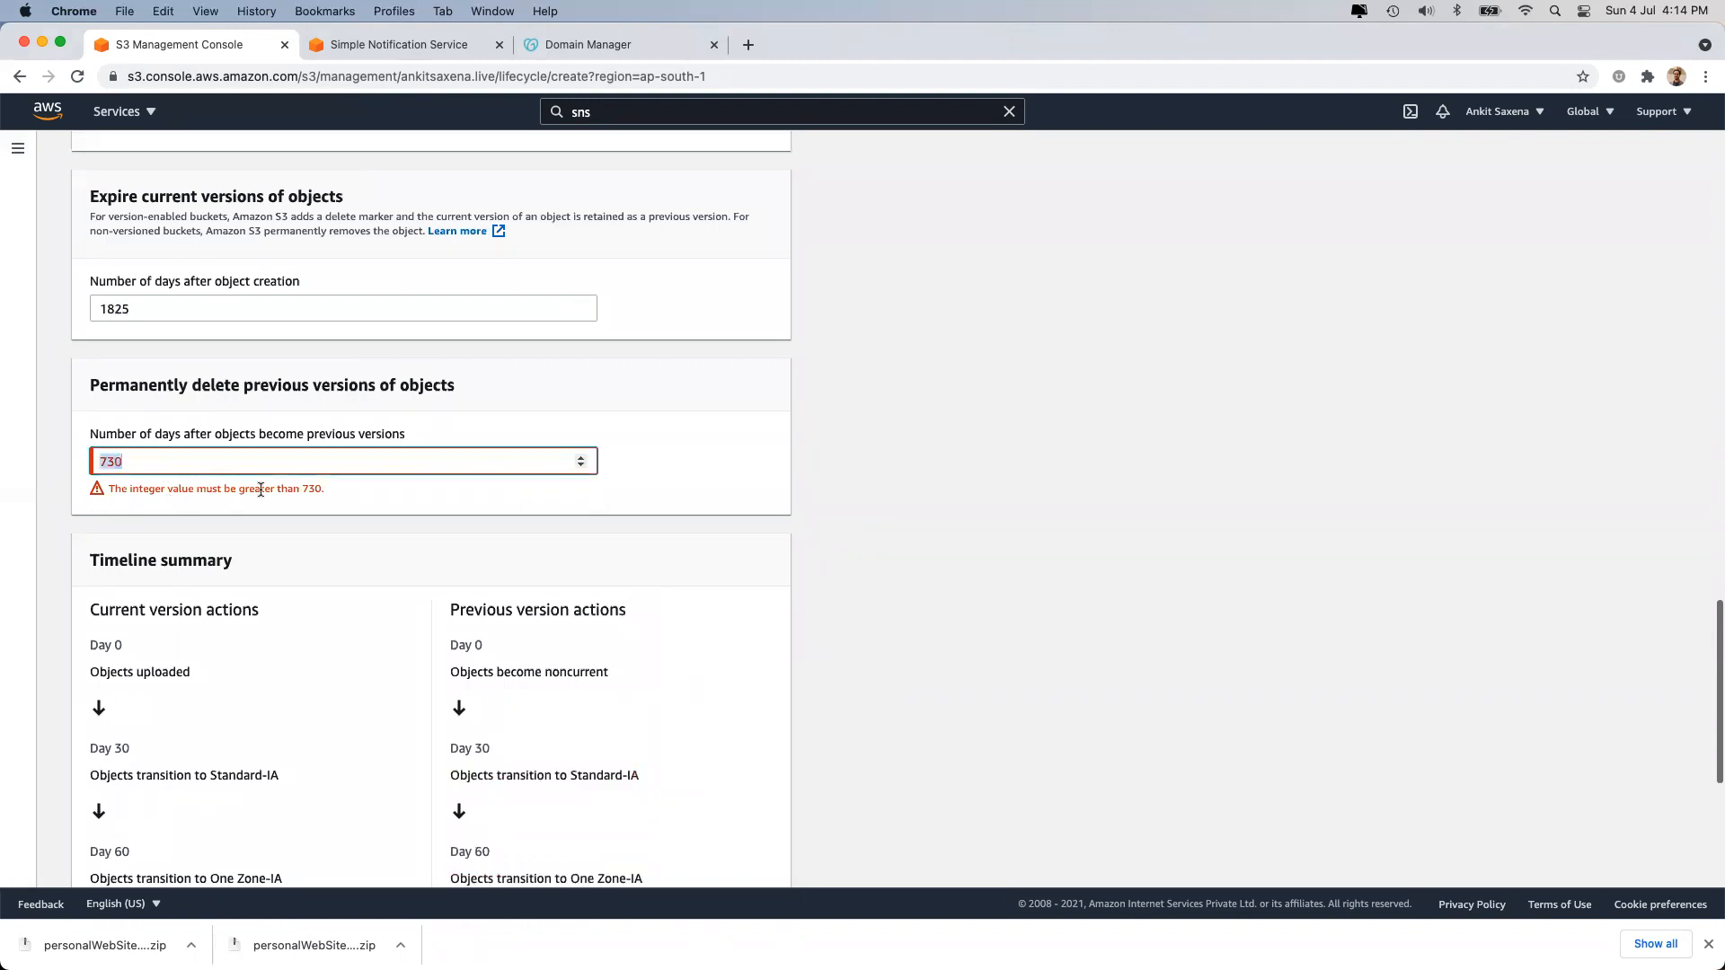
{"action": "scroll", "coordinate": [539, 611], "scroll_direction": "down", "scroll_amount": 5}
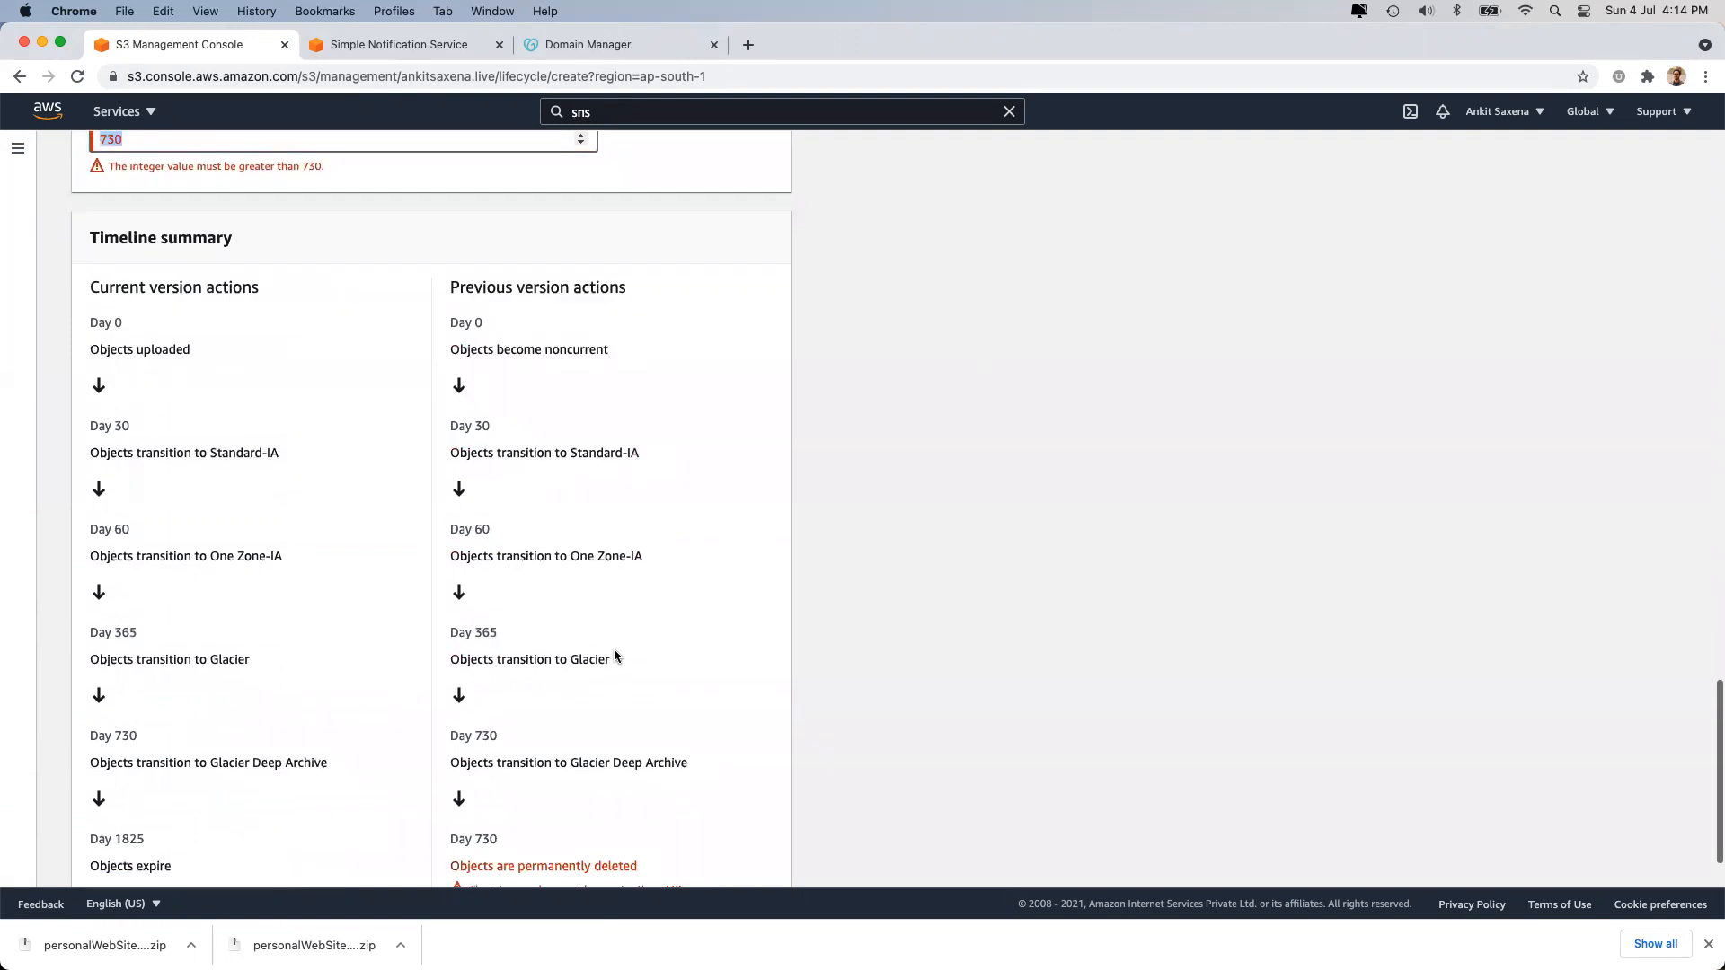
{"action": "scroll", "coordinate": [634, 710], "scroll_direction": "down", "scroll_amount": 2}
{"action": "double_click", "coordinate": [676, 799]}
Change the previous-version deletion days to 731 and create the lifecycle rule.
{"action": "scroll", "coordinate": [568, 478], "scroll_direction": "up", "scroll_amount": 3}
{"action": "left_click", "coordinate": [241, 314]}
{"action": "key", "text": "BackSpace"}
{"action": "type", "text": "1"}
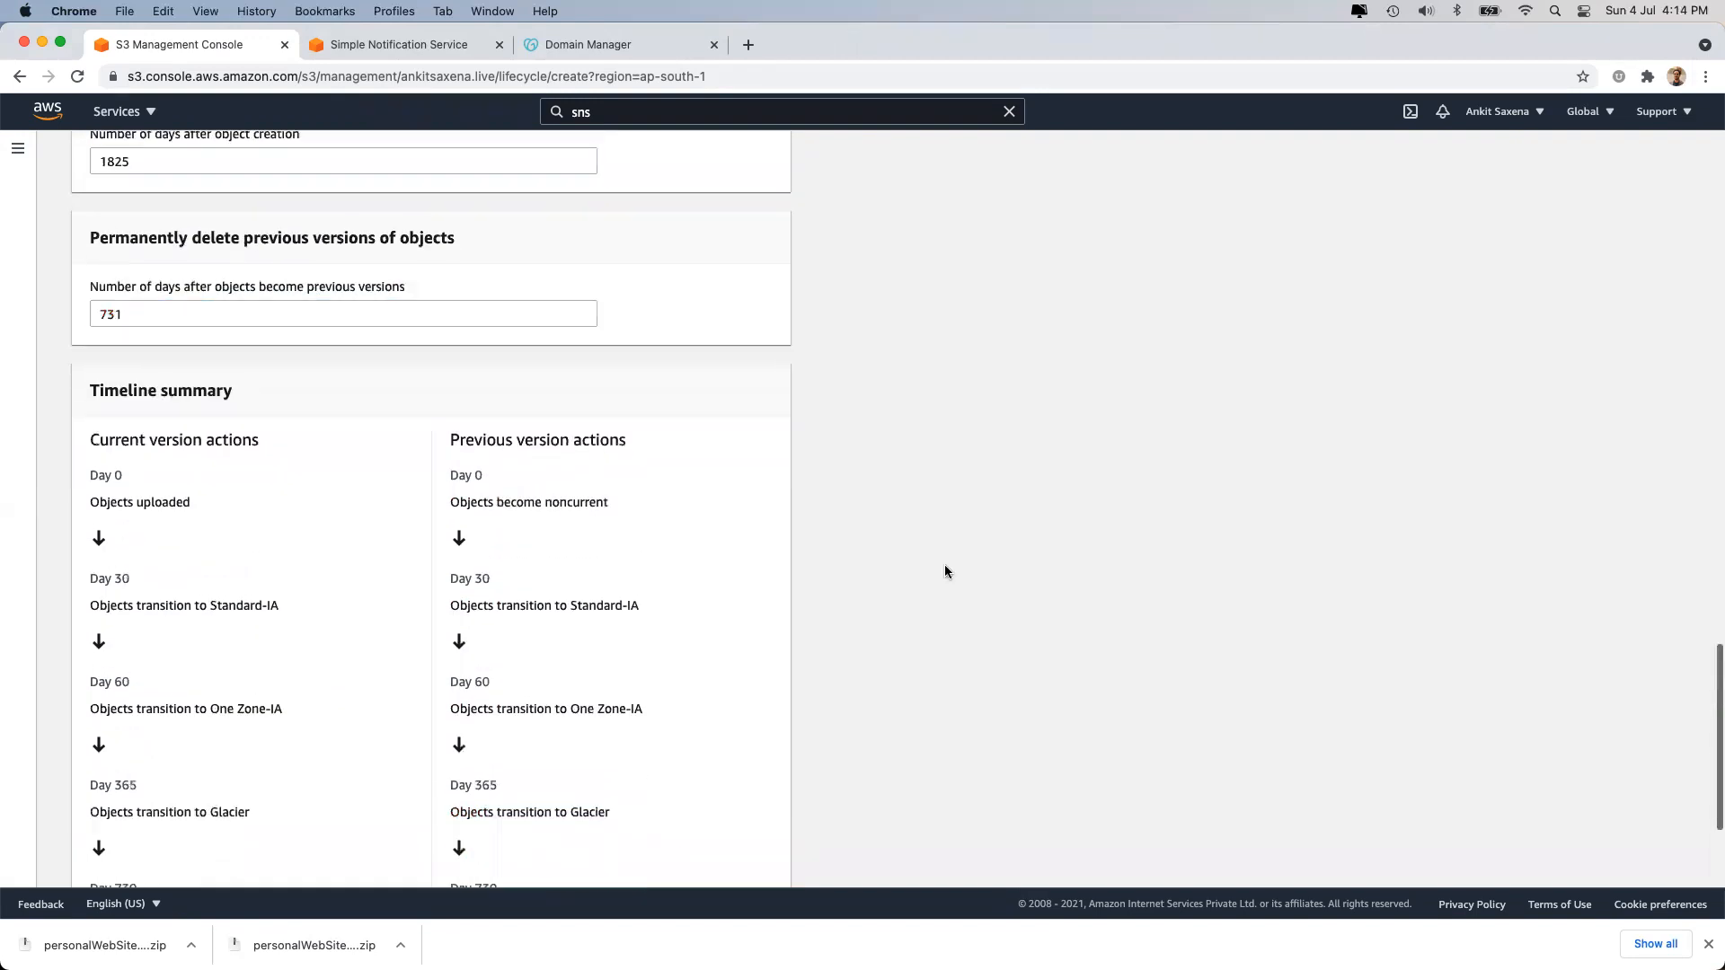
{"action": "scroll", "coordinate": [786, 763], "scroll_direction": "down", "scroll_amount": 5}
{"action": "left_click", "coordinate": [749, 856]}
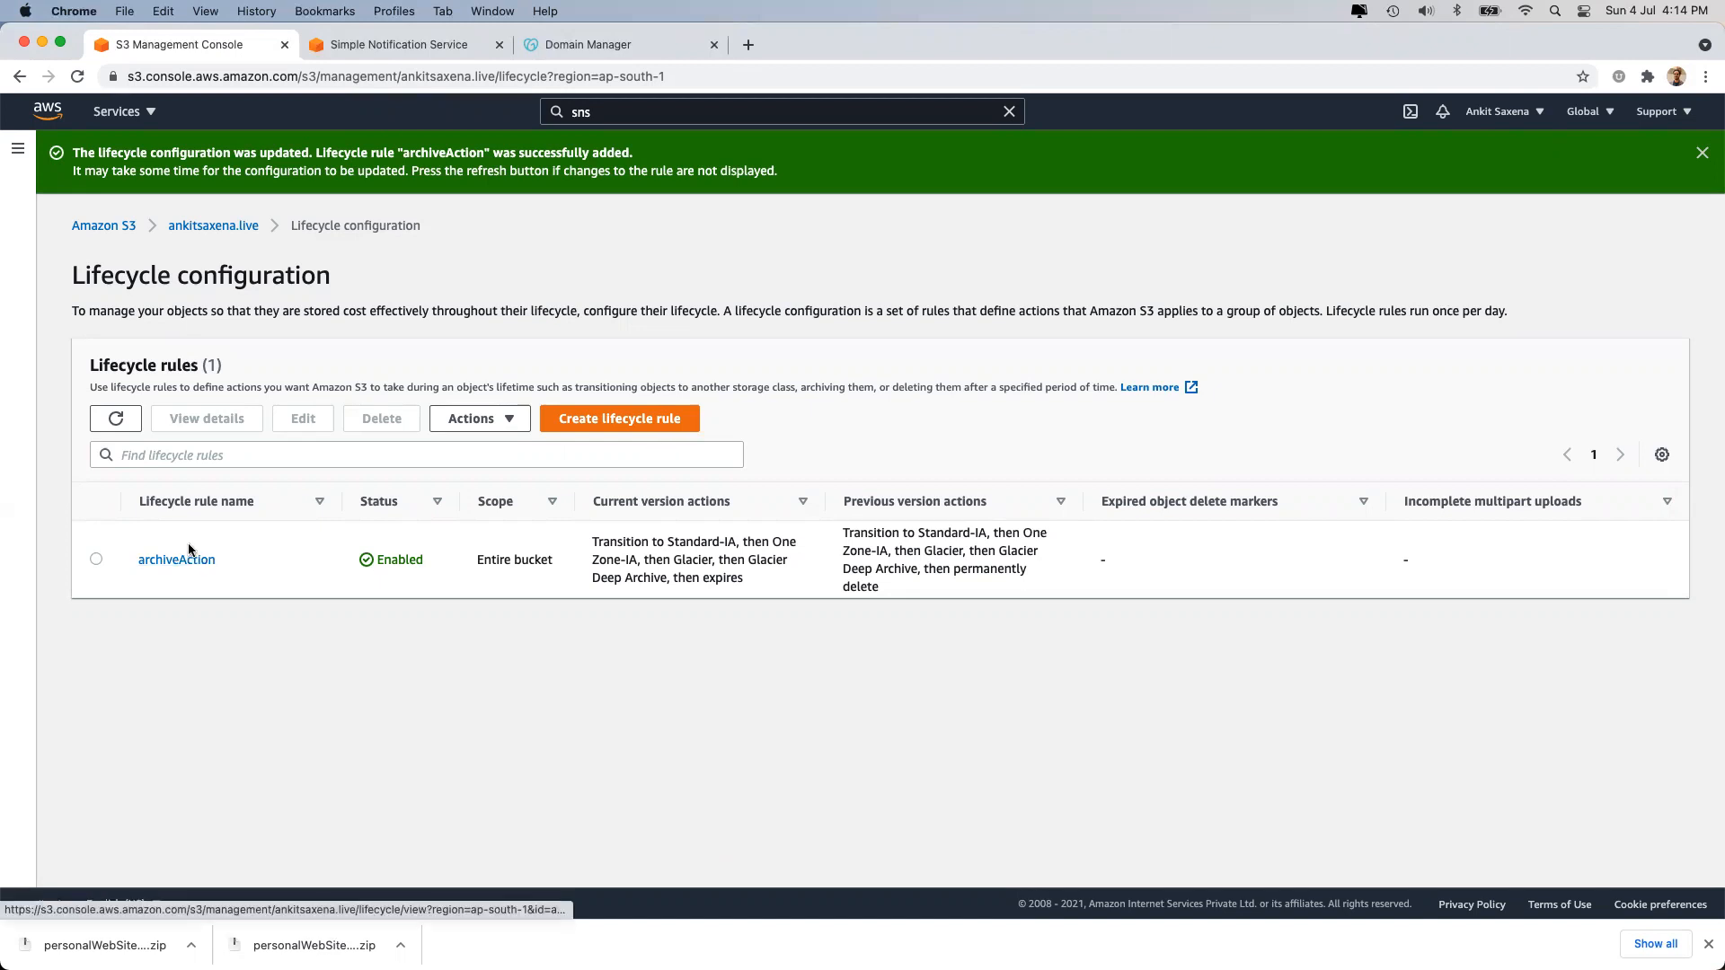
Review archiveAction's current-version transitions through Standard-IA, One Zone-IA and Glacier in the rule summary.
{"action": "left_click_drag", "start_coordinate": [592, 541], "coordinate": [768, 581]}
{"action": "left_click", "coordinate": [768, 579]}
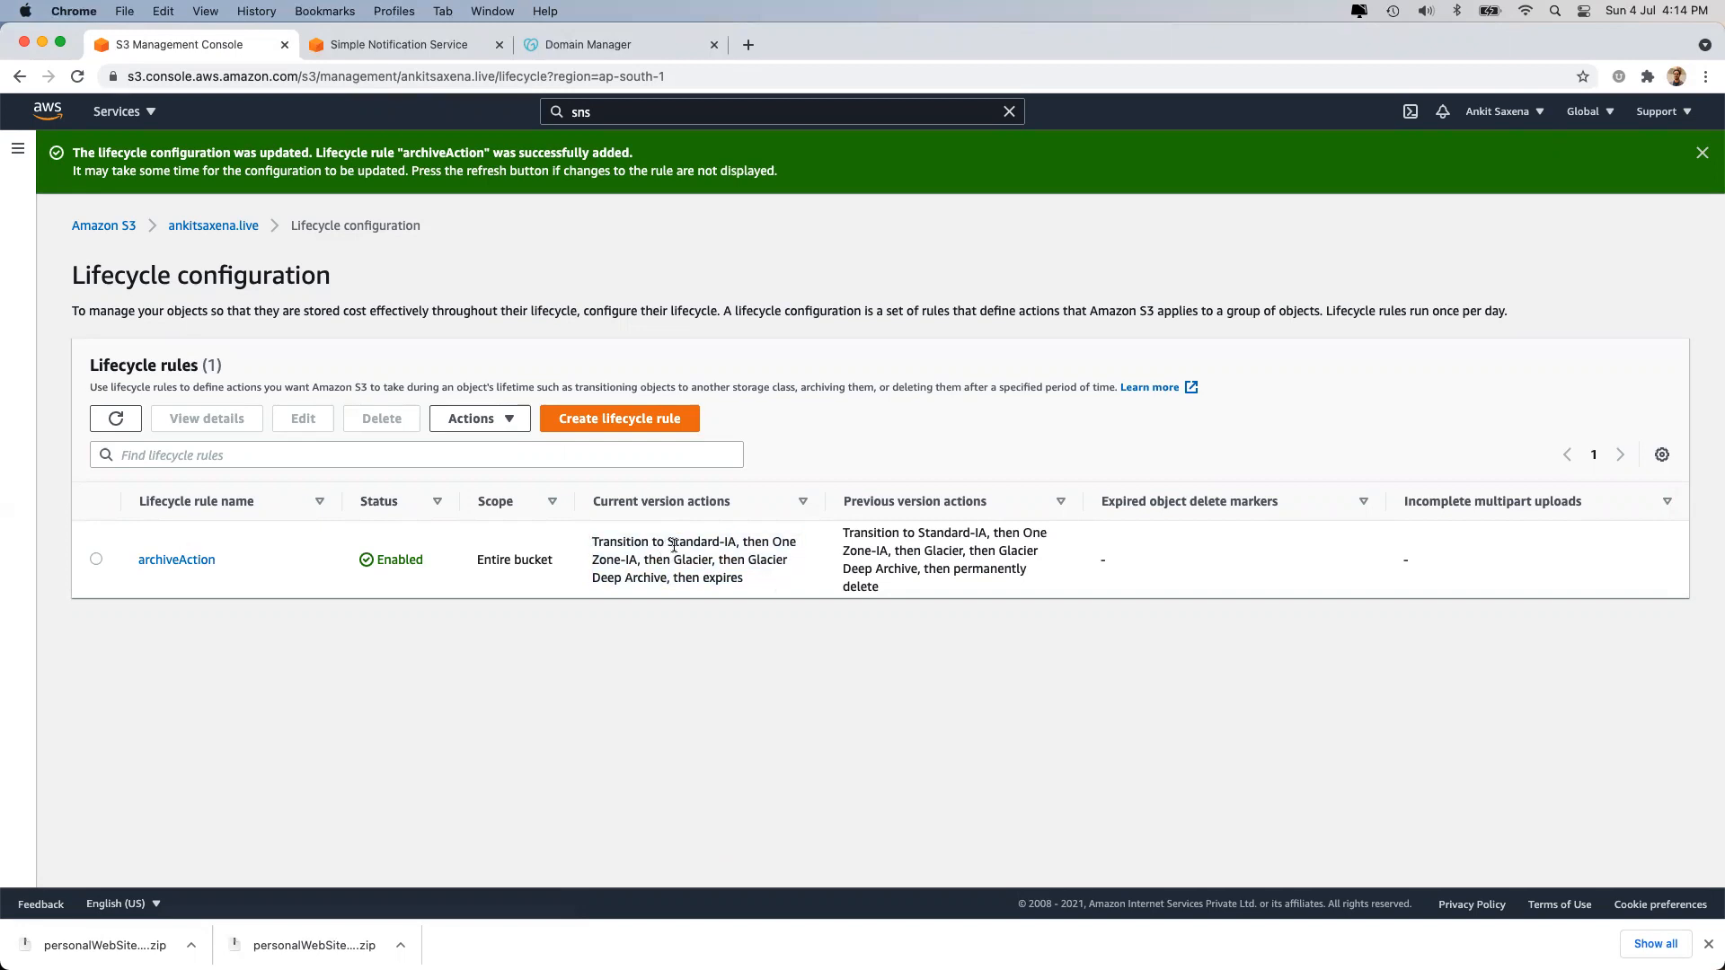
{"action": "double_click", "coordinate": [675, 543]}
{"action": "double_click", "coordinate": [782, 542]}
{"action": "left_click", "coordinate": [707, 565]}
{"action": "double_click", "coordinate": [767, 560]}
Return to the ankitsaxena.live Management tab and inspect its empty Replication rules section.
{"action": "left_click", "coordinate": [200, 224]}
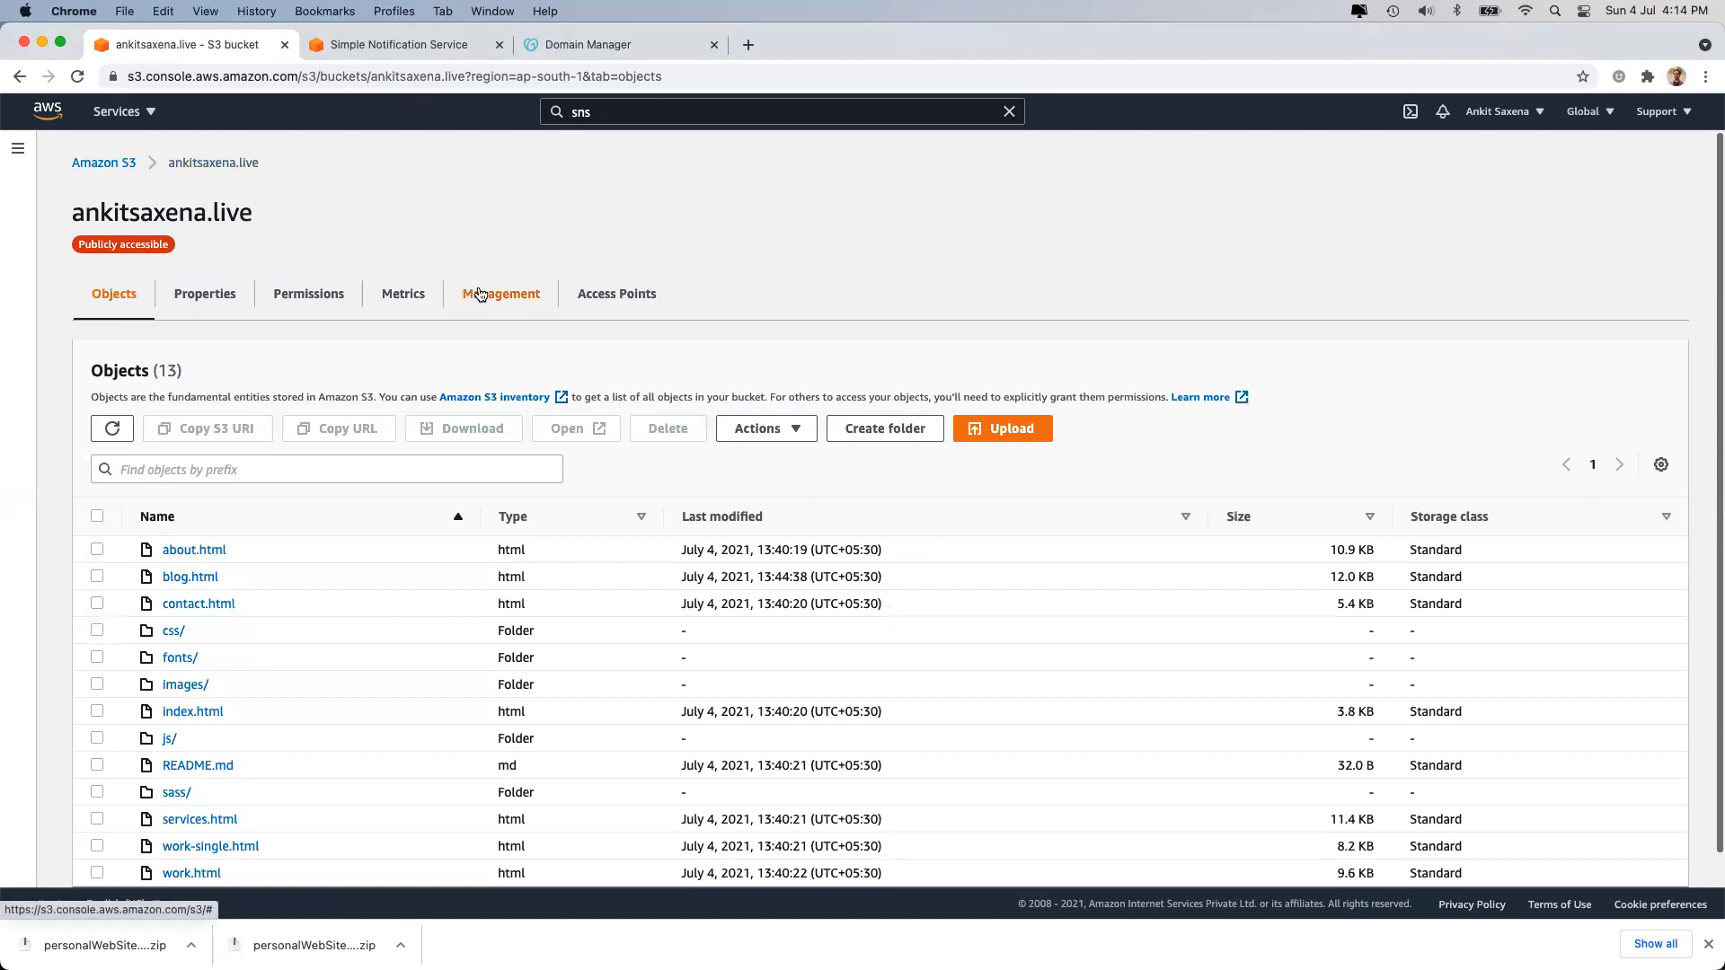
{"action": "left_click", "coordinate": [462, 293]}
{"action": "triple_click", "coordinate": [146, 626]}
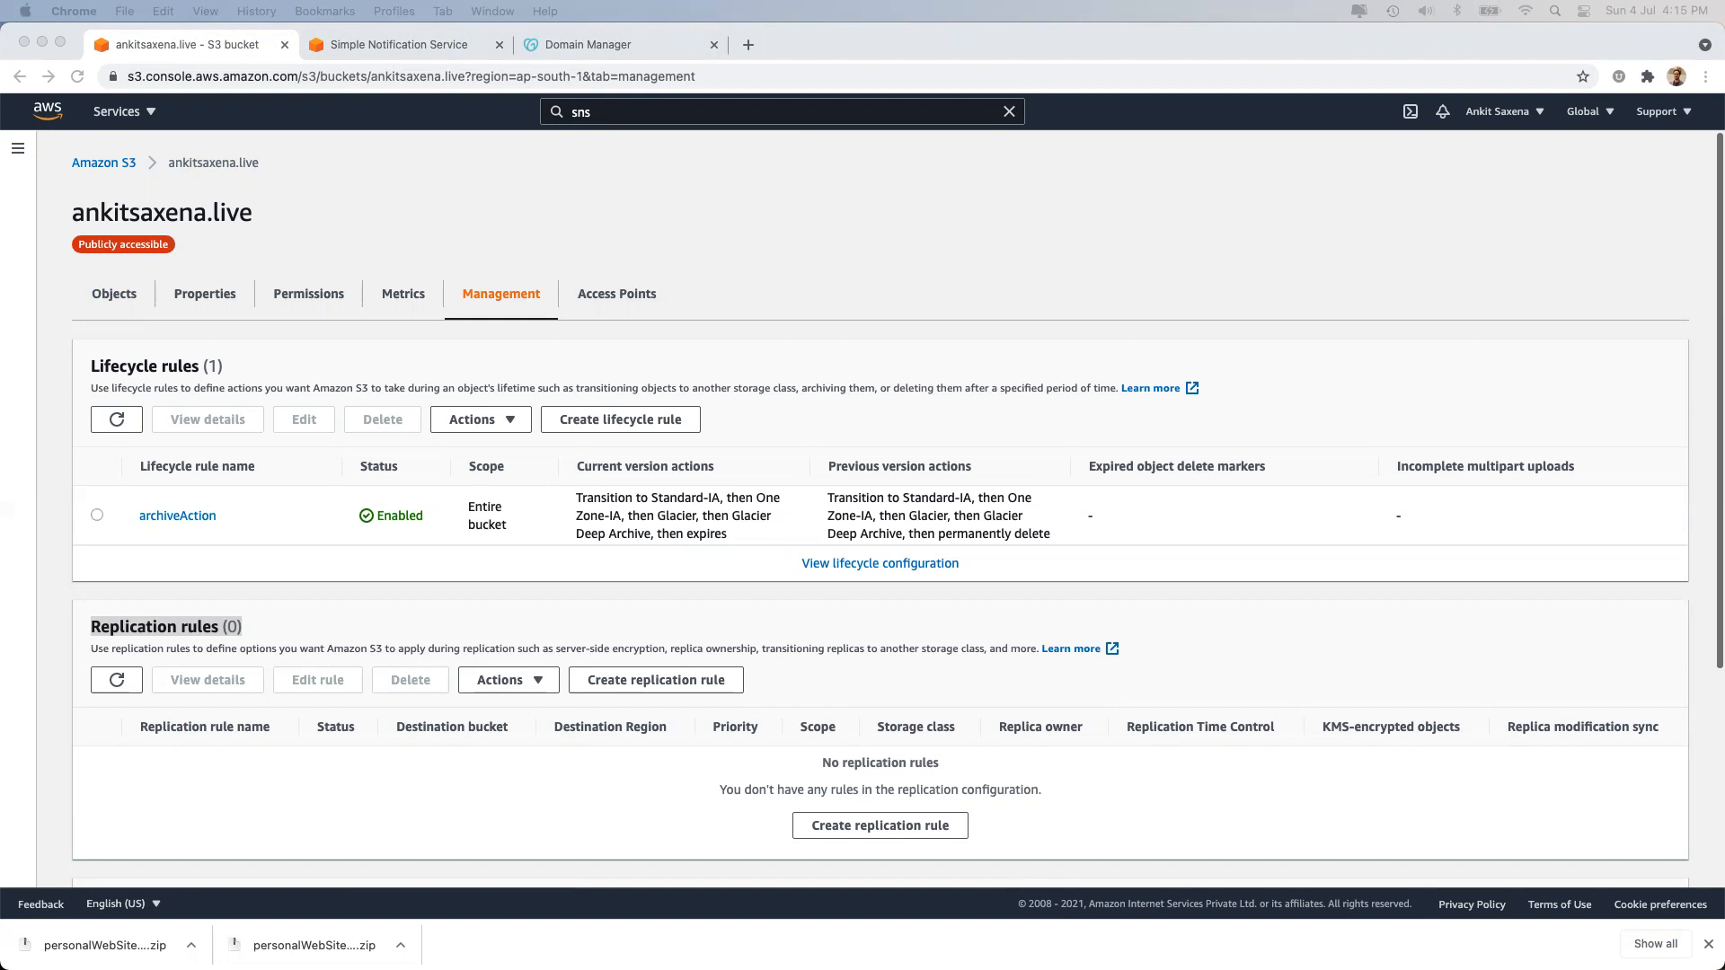
{"action": "left_click", "coordinate": [177, 626]}
{"action": "triple_click", "coordinate": [177, 623]}
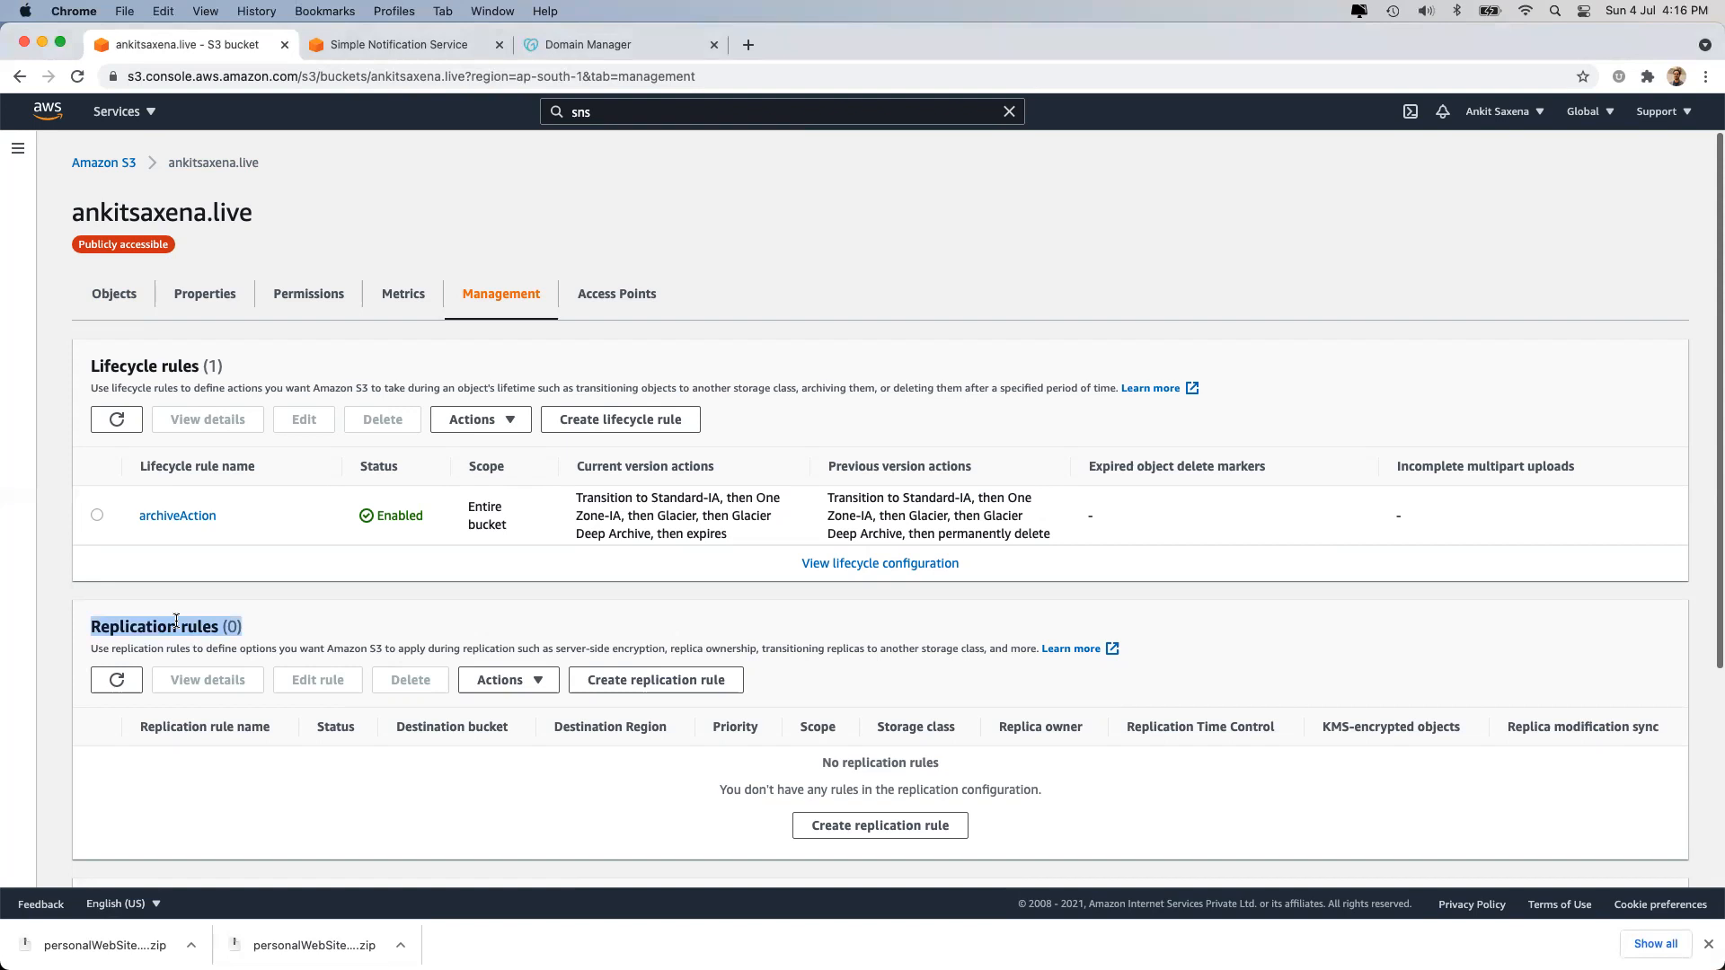
{"action": "triple_click", "coordinate": [206, 630]}
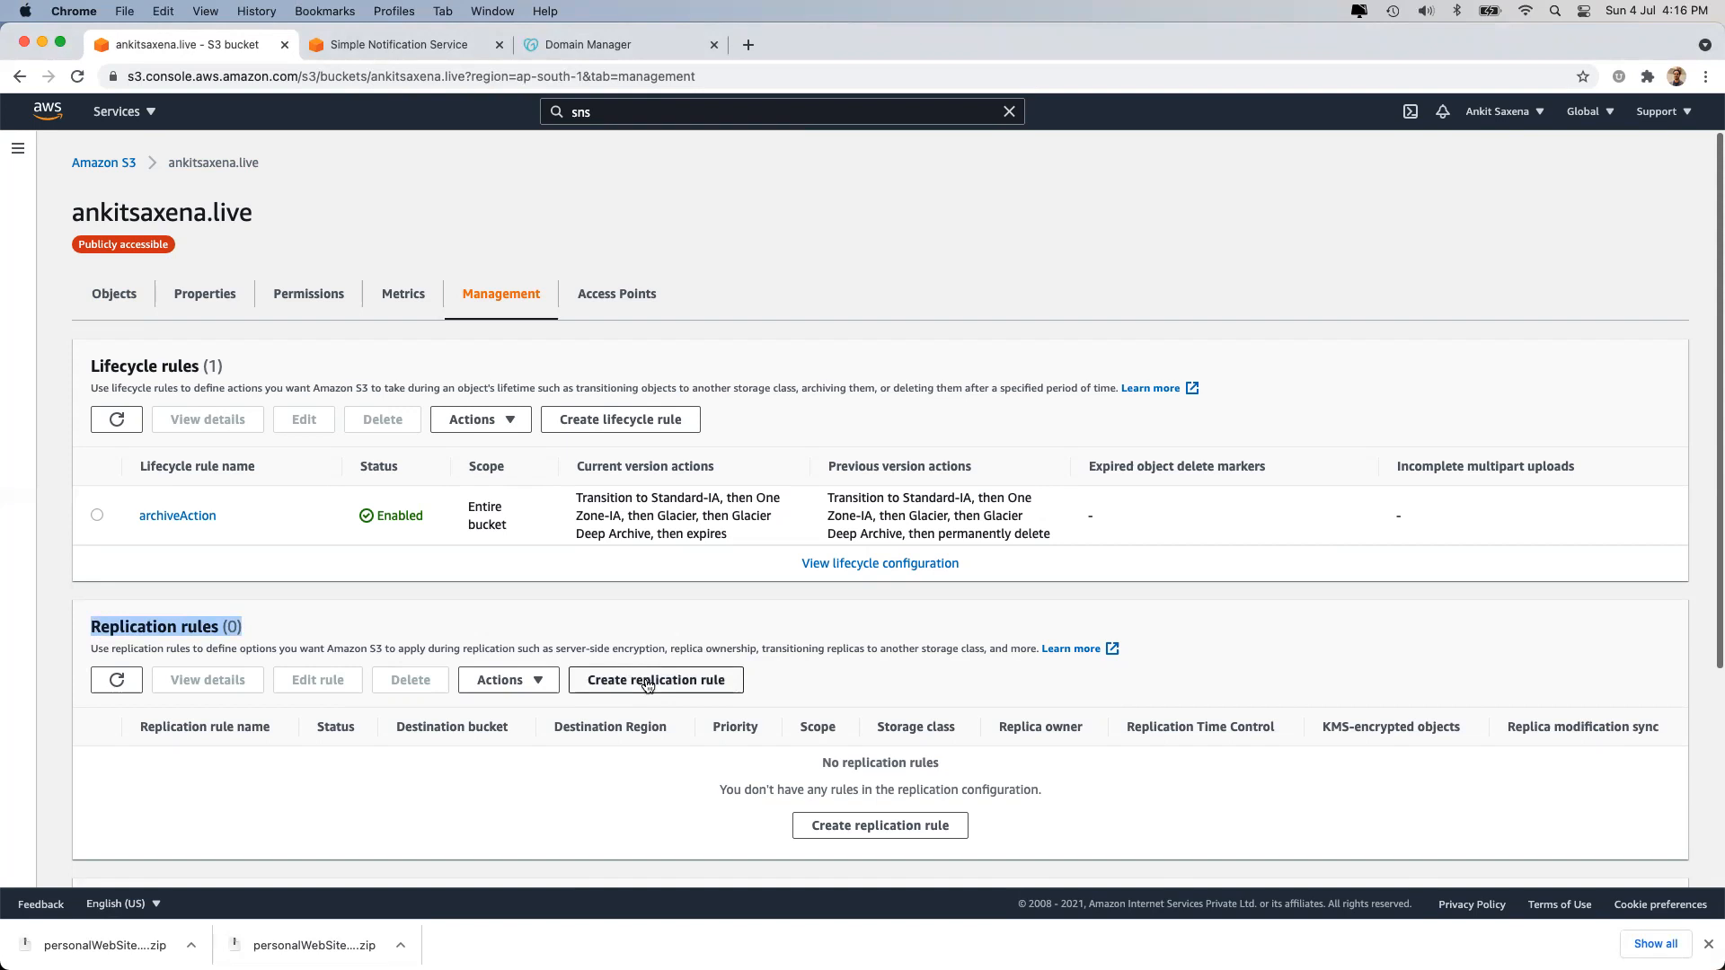
Start a new replication rule named copyDataToNextBucket.
{"action": "left_click", "coordinate": [858, 832]}
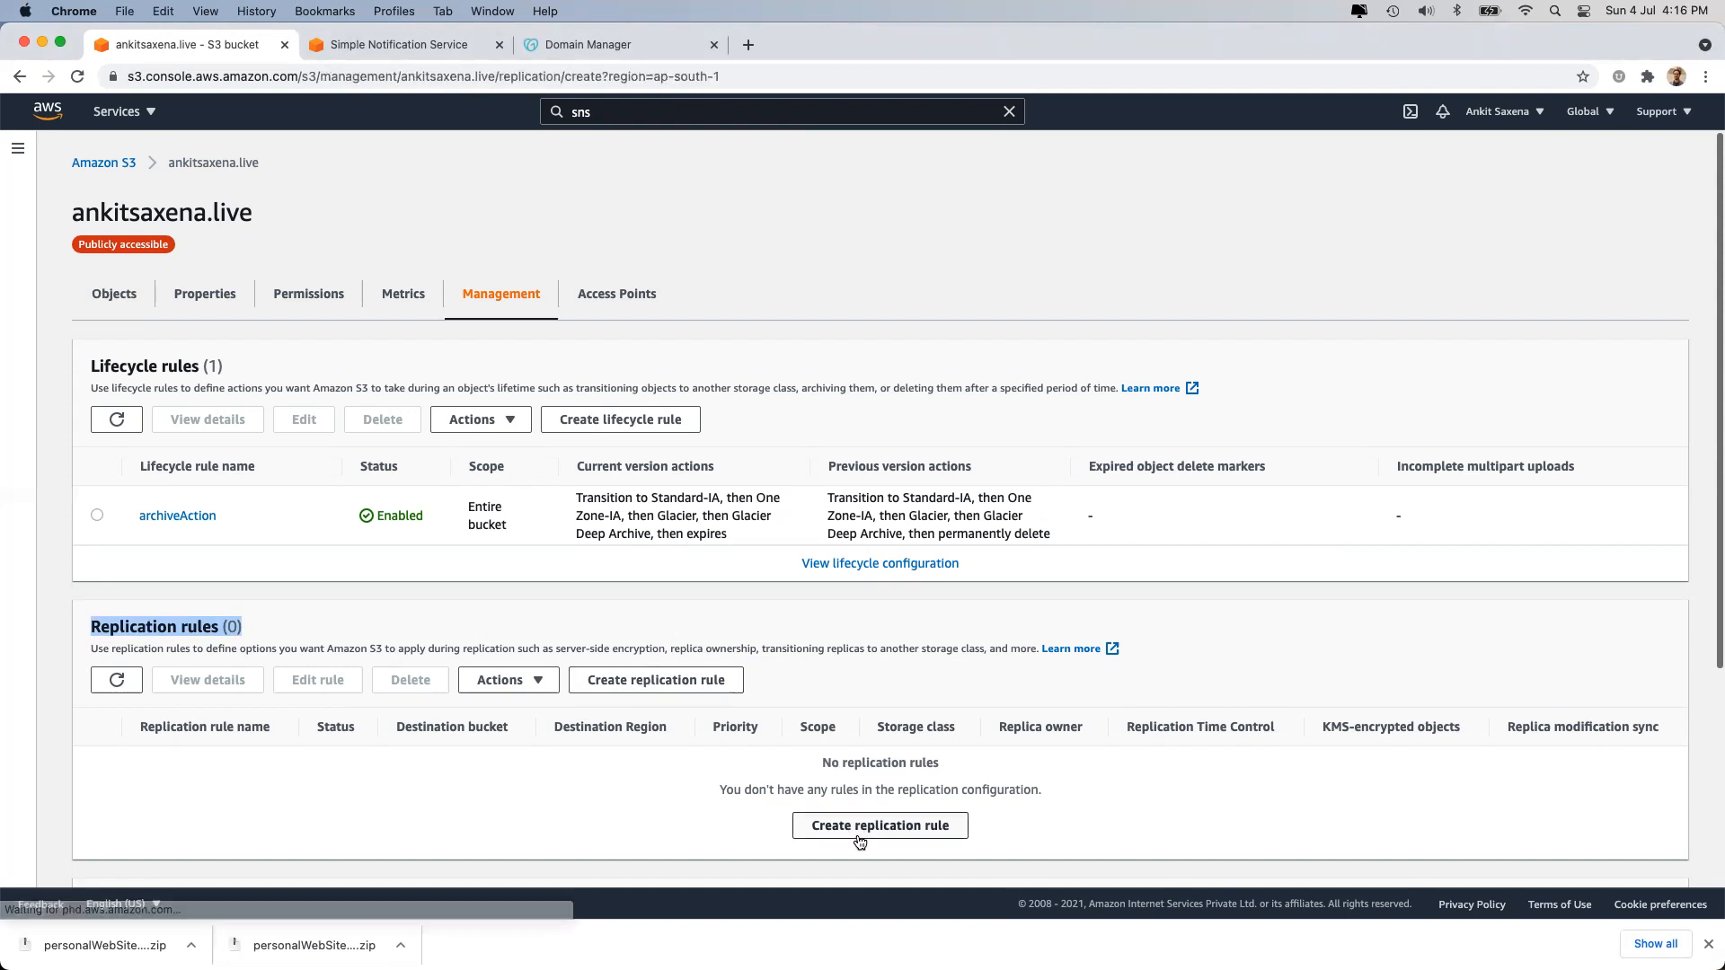
{"action": "left_click", "coordinate": [221, 433]}
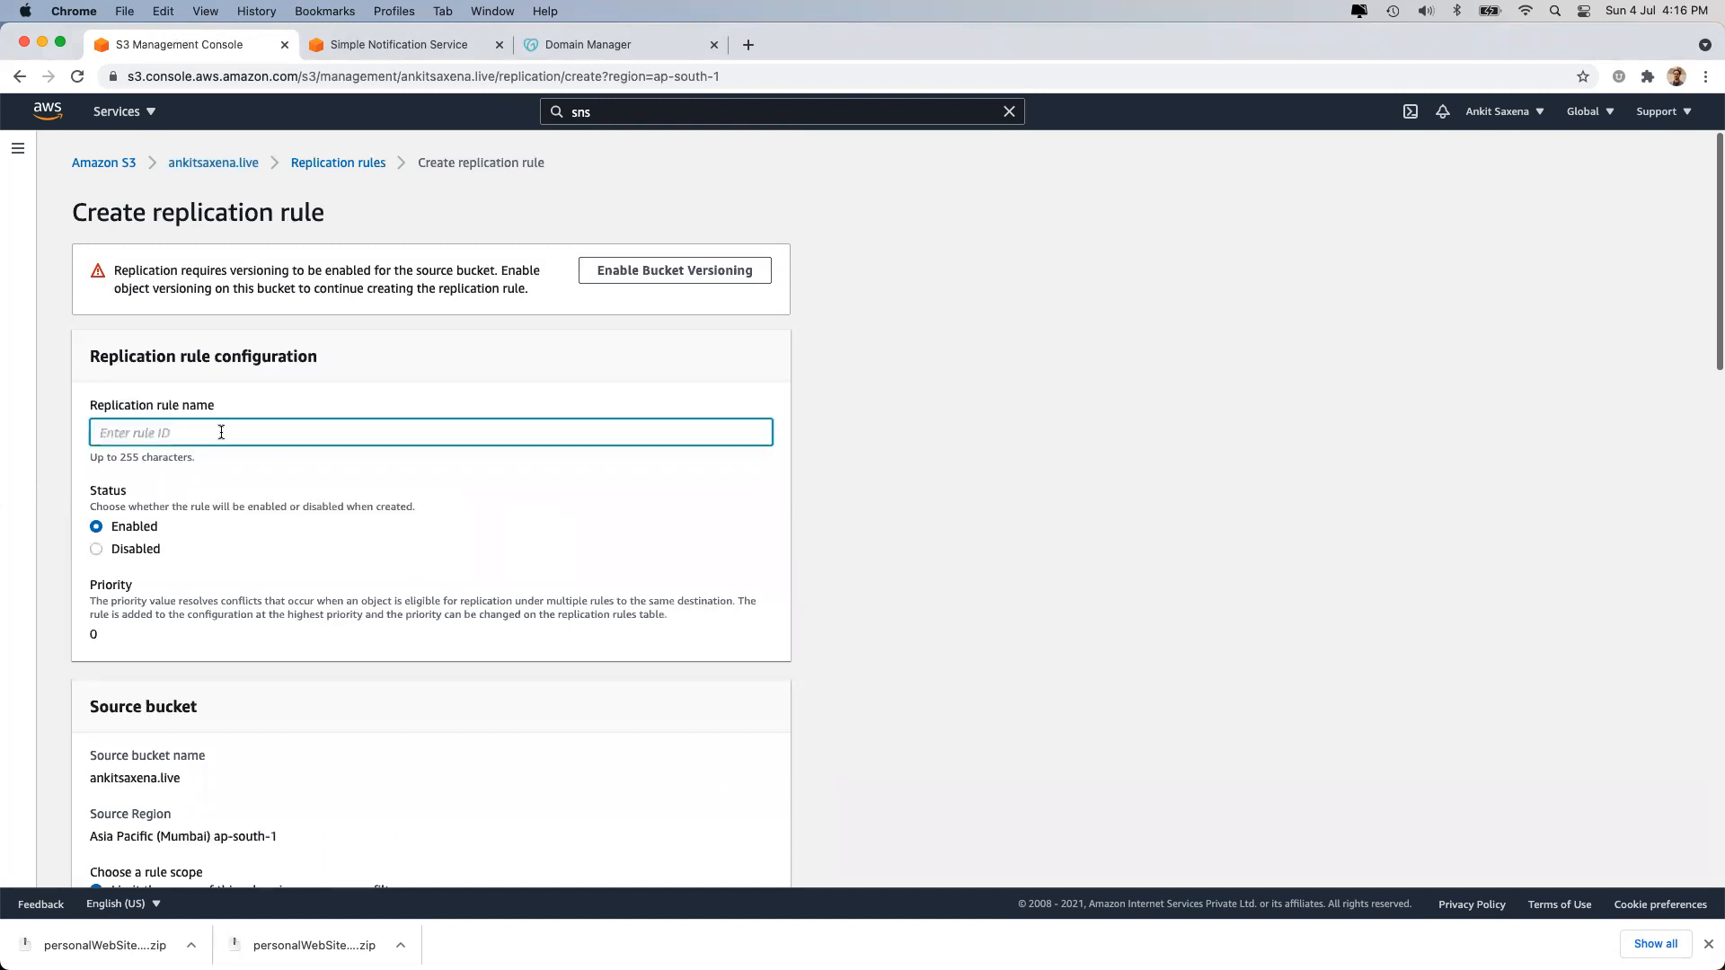
{"action": "type", "text": "copyDatato"}
{"action": "key", "text": "BackSpace"}
{"action": "key", "text": "BackSpace"}
{"action": "type", "text": "ToNextBucket"}
Keep the rule Enabled and set the destination to a bucket in this account.
{"action": "scroll", "coordinate": [304, 488], "scroll_direction": "down", "scroll_amount": 2}
{"action": "left_click", "coordinate": [117, 436]}
{"action": "left_click", "coordinate": [120, 417]}
{"action": "scroll", "coordinate": [127, 437], "scroll_direction": "down", "scroll_amount": 4}
{"action": "scroll", "coordinate": [127, 437], "scroll_direction": "down", "scroll_amount": 5}
{"action": "scroll", "coordinate": [123, 574], "scroll_direction": "down", "scroll_amount": 4}
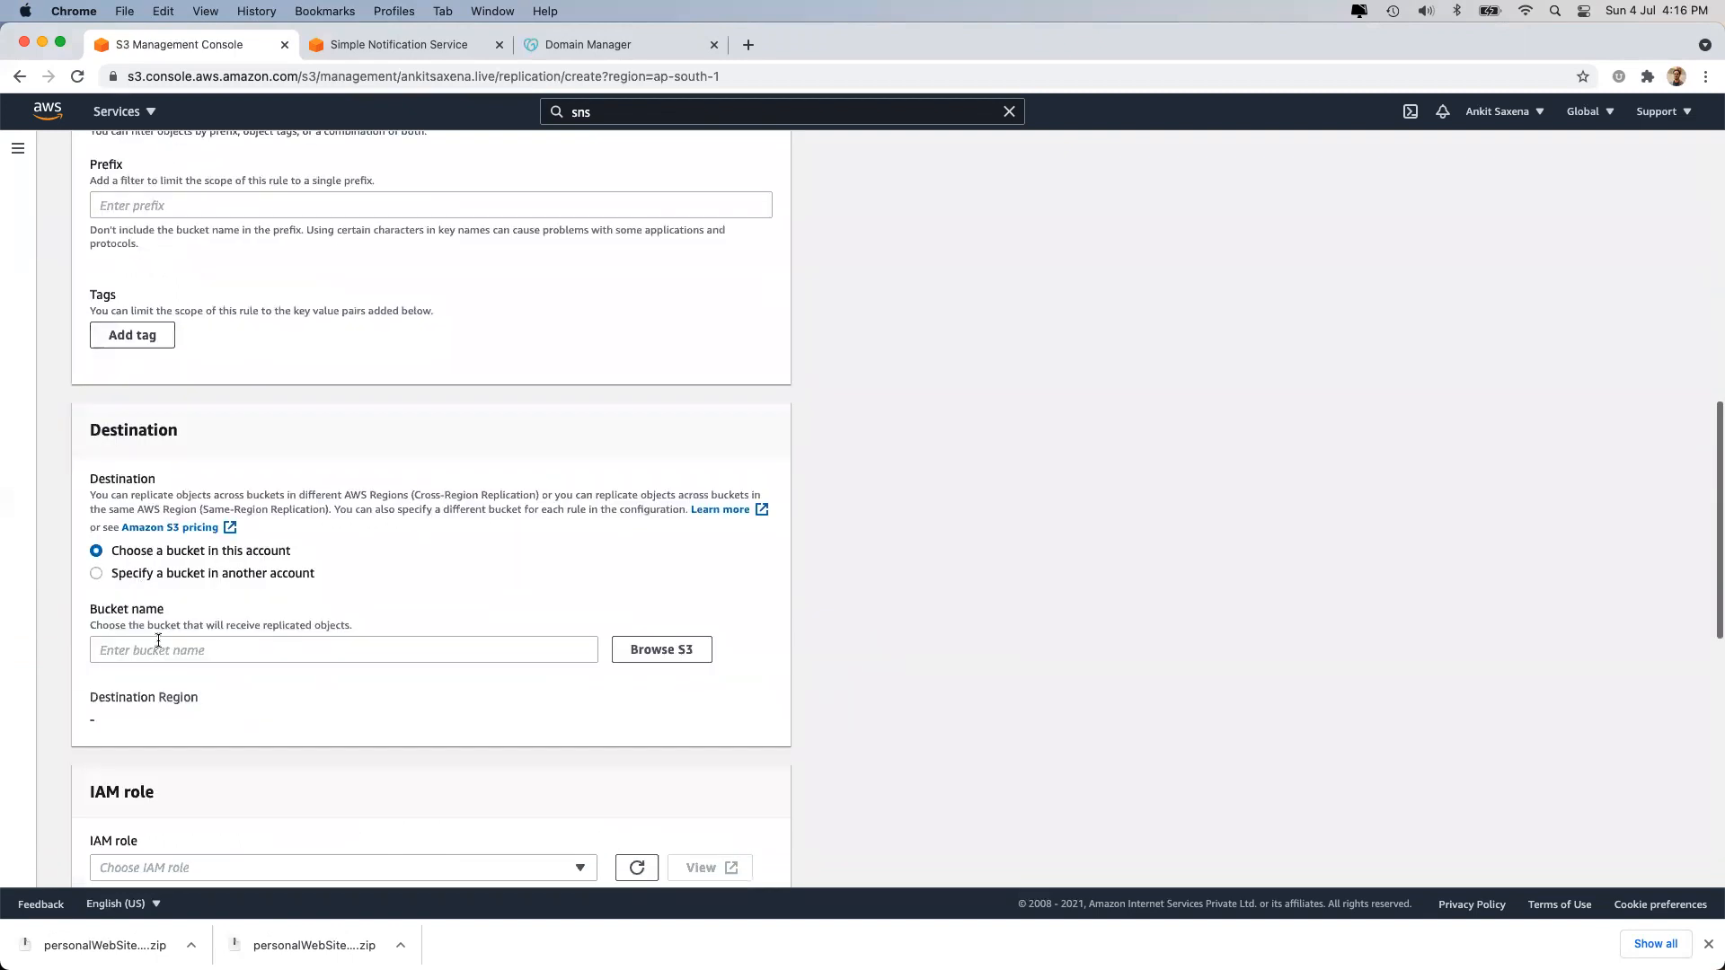
{"action": "left_click", "coordinate": [173, 577]}
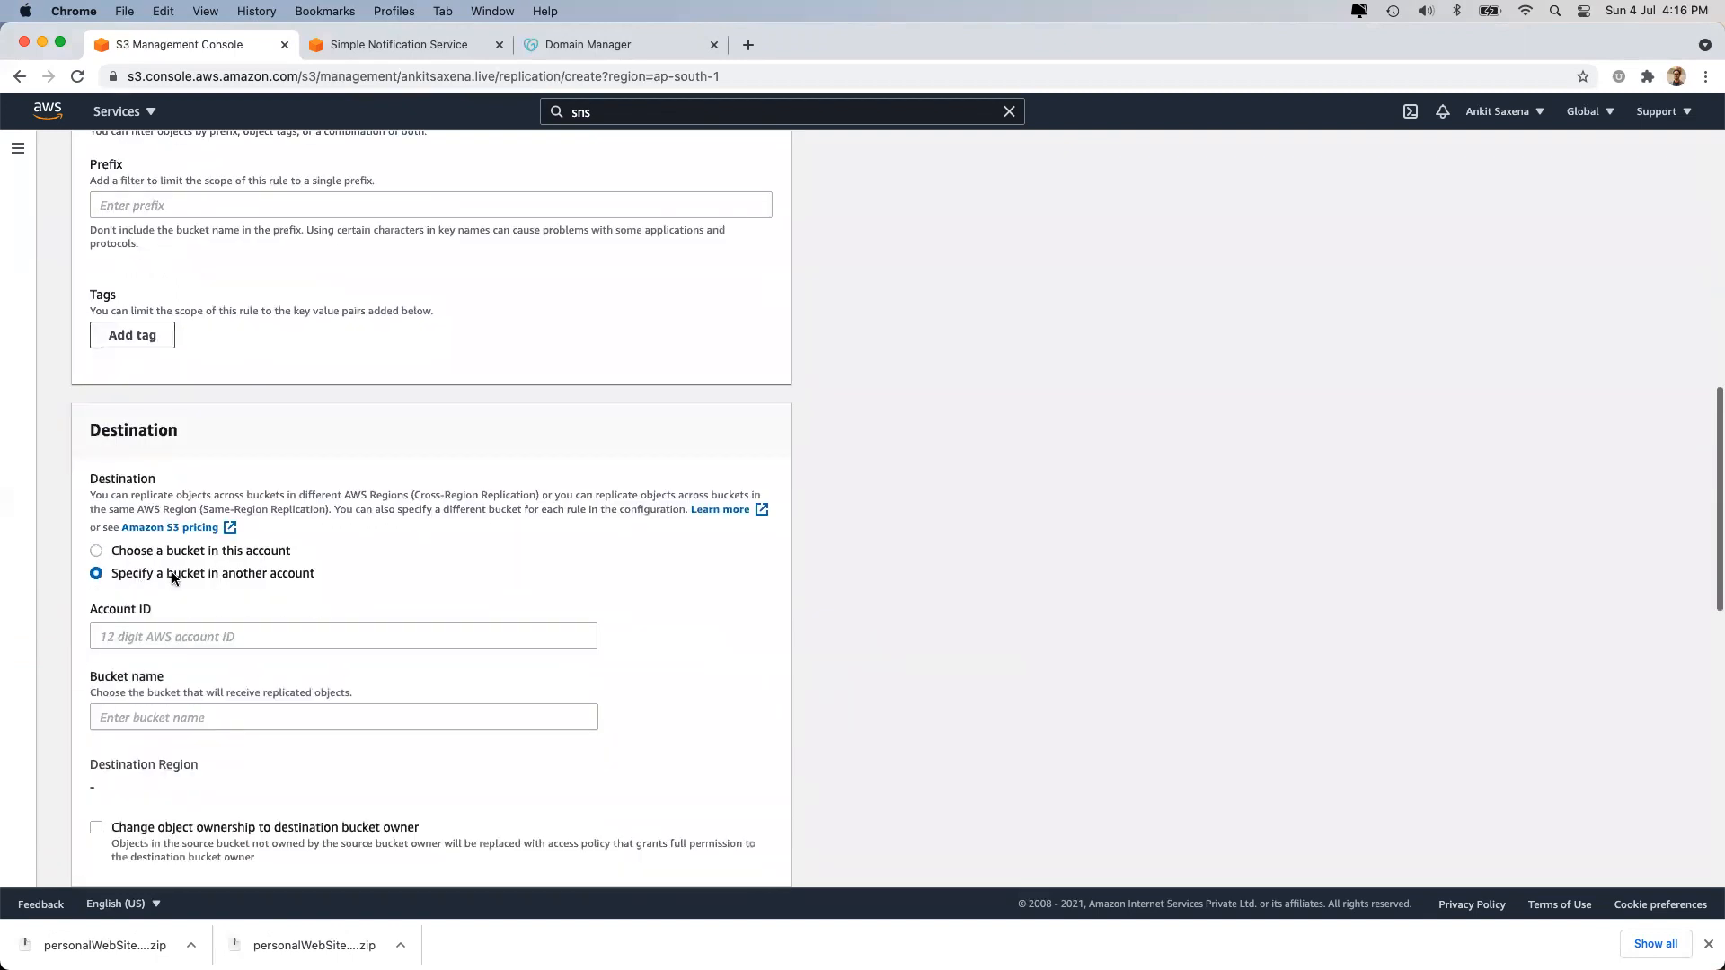
{"action": "left_click", "coordinate": [176, 634]}
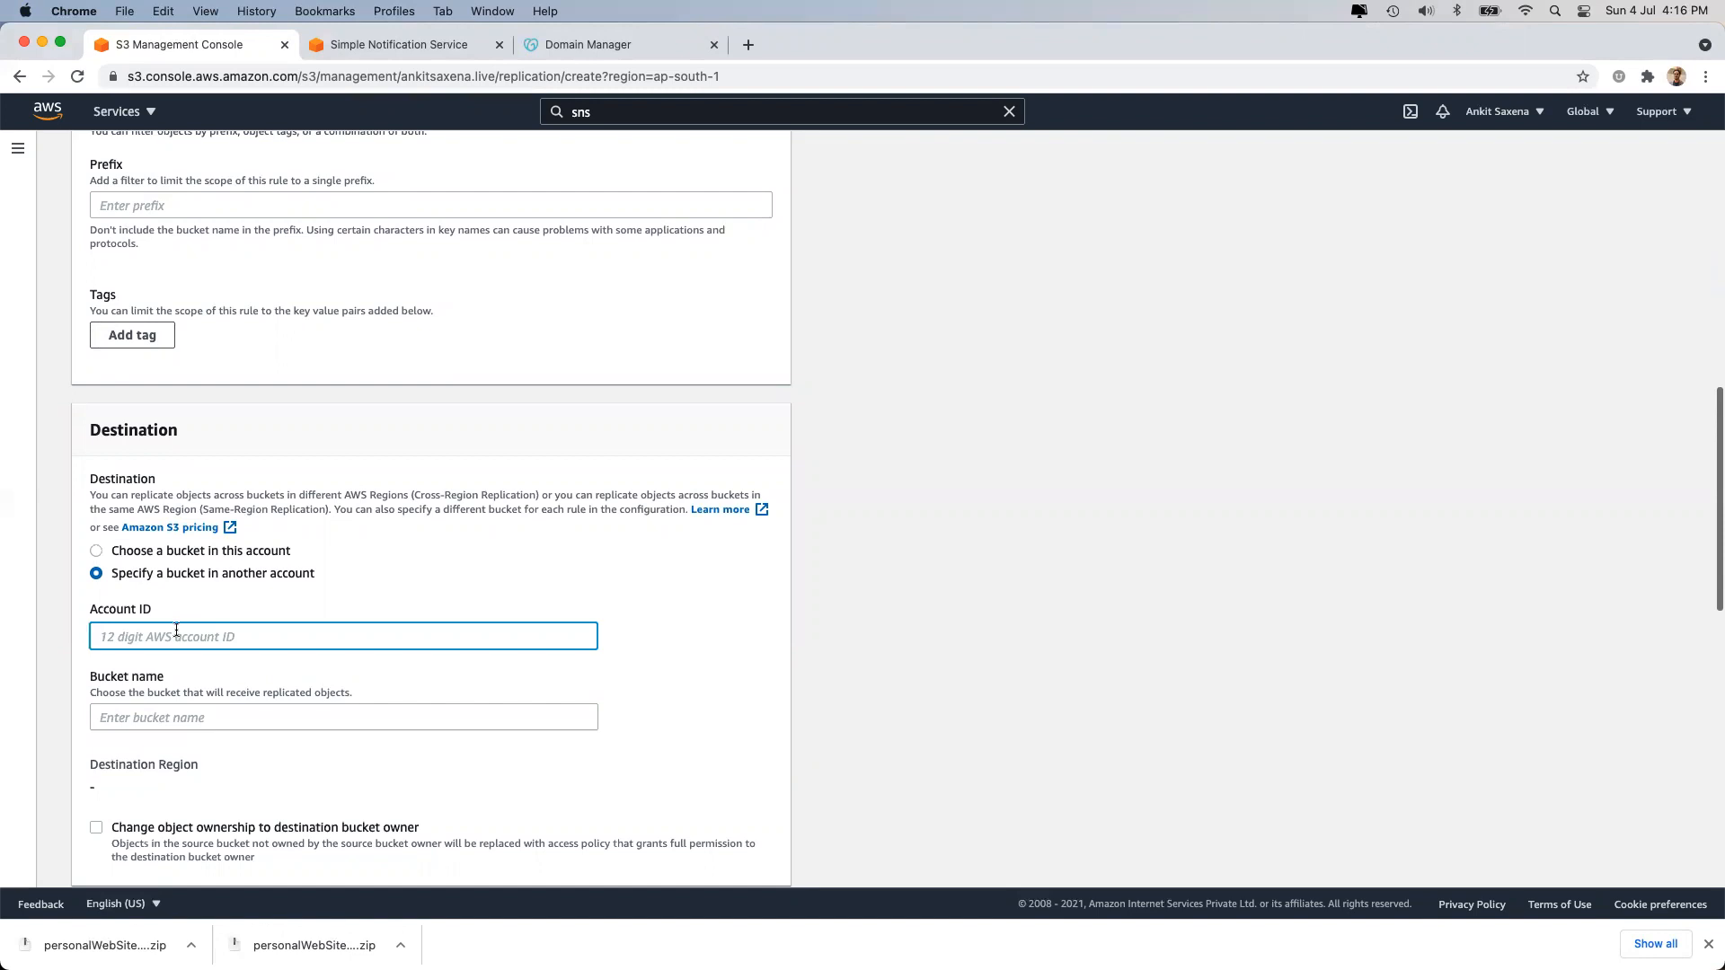
{"action": "left_click", "coordinate": [165, 553]}
{"action": "left_click", "coordinate": [429, 653]}
Choose august132020bucket as the replication destination bucket.
{"action": "left_click", "coordinate": [640, 654]}
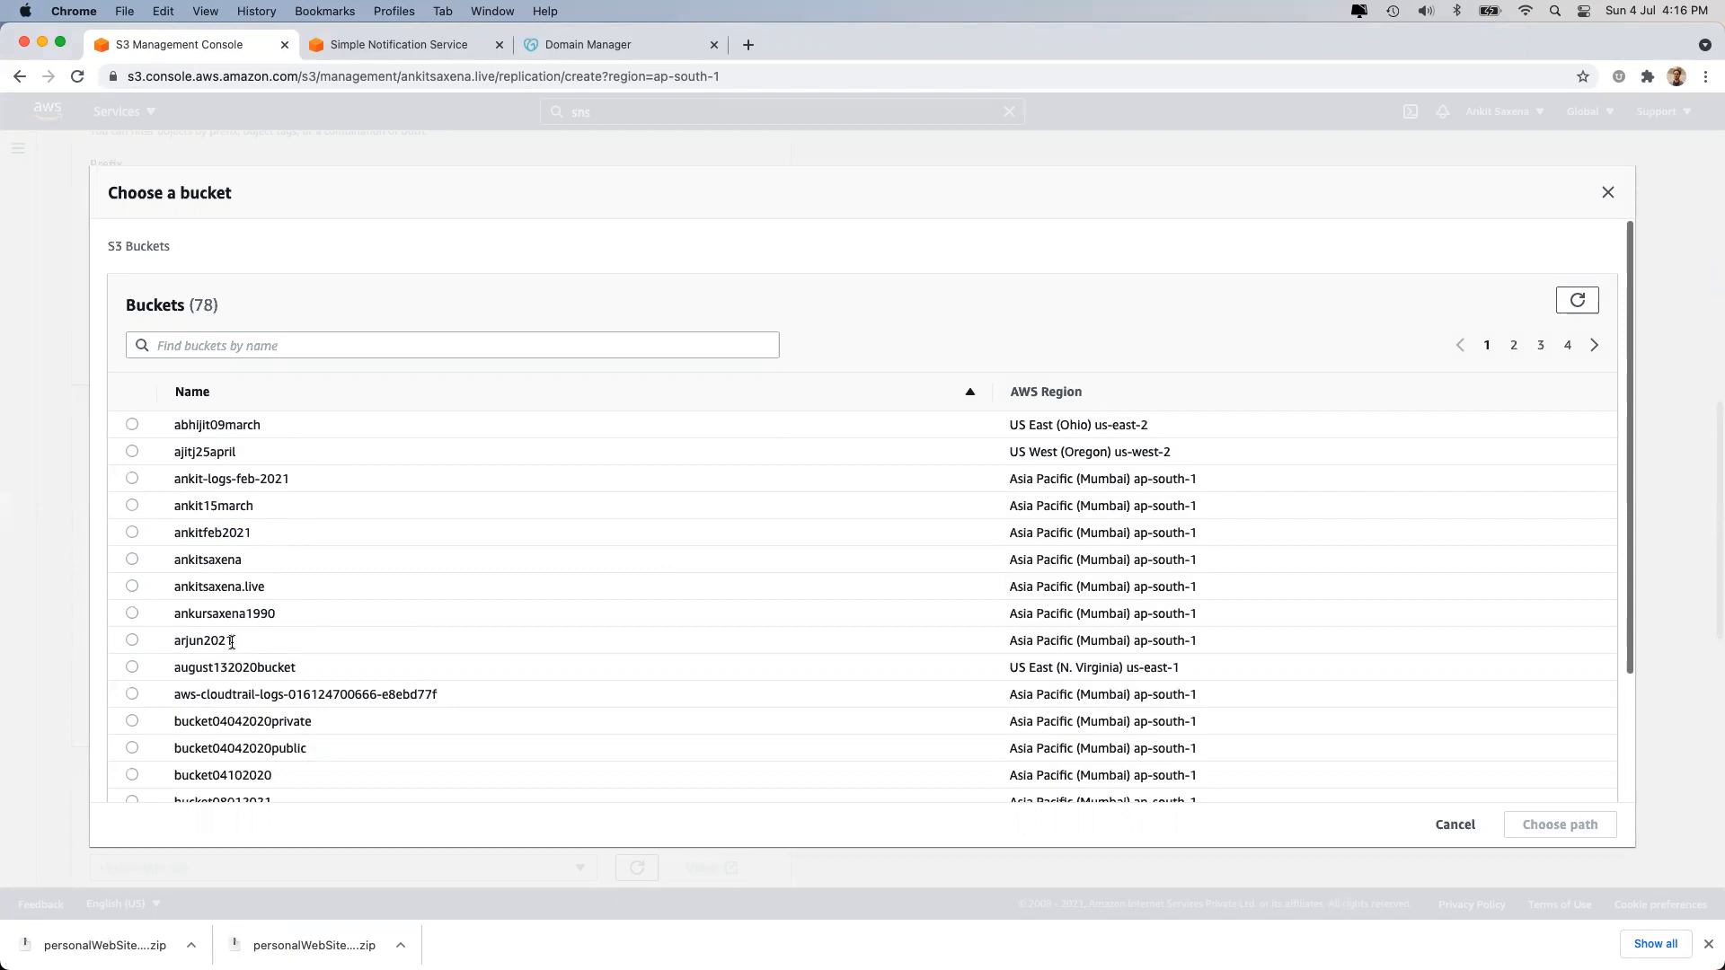
{"action": "left_click", "coordinate": [132, 667]}
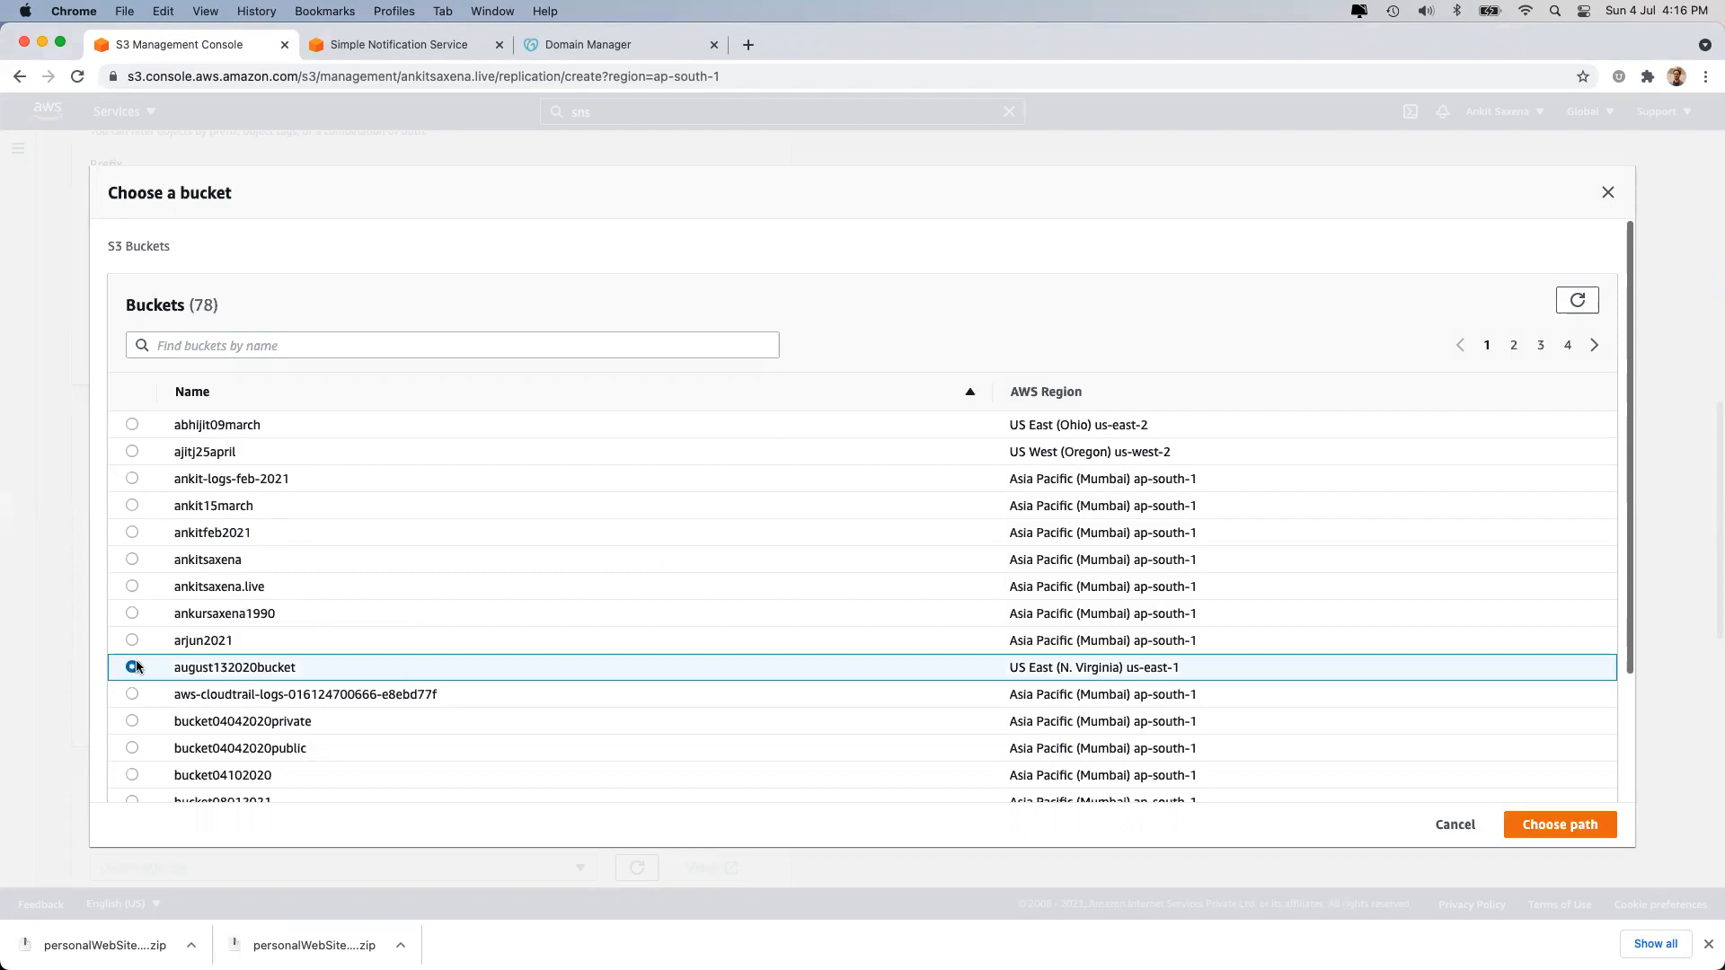
{"action": "left_click", "coordinate": [1540, 824]}
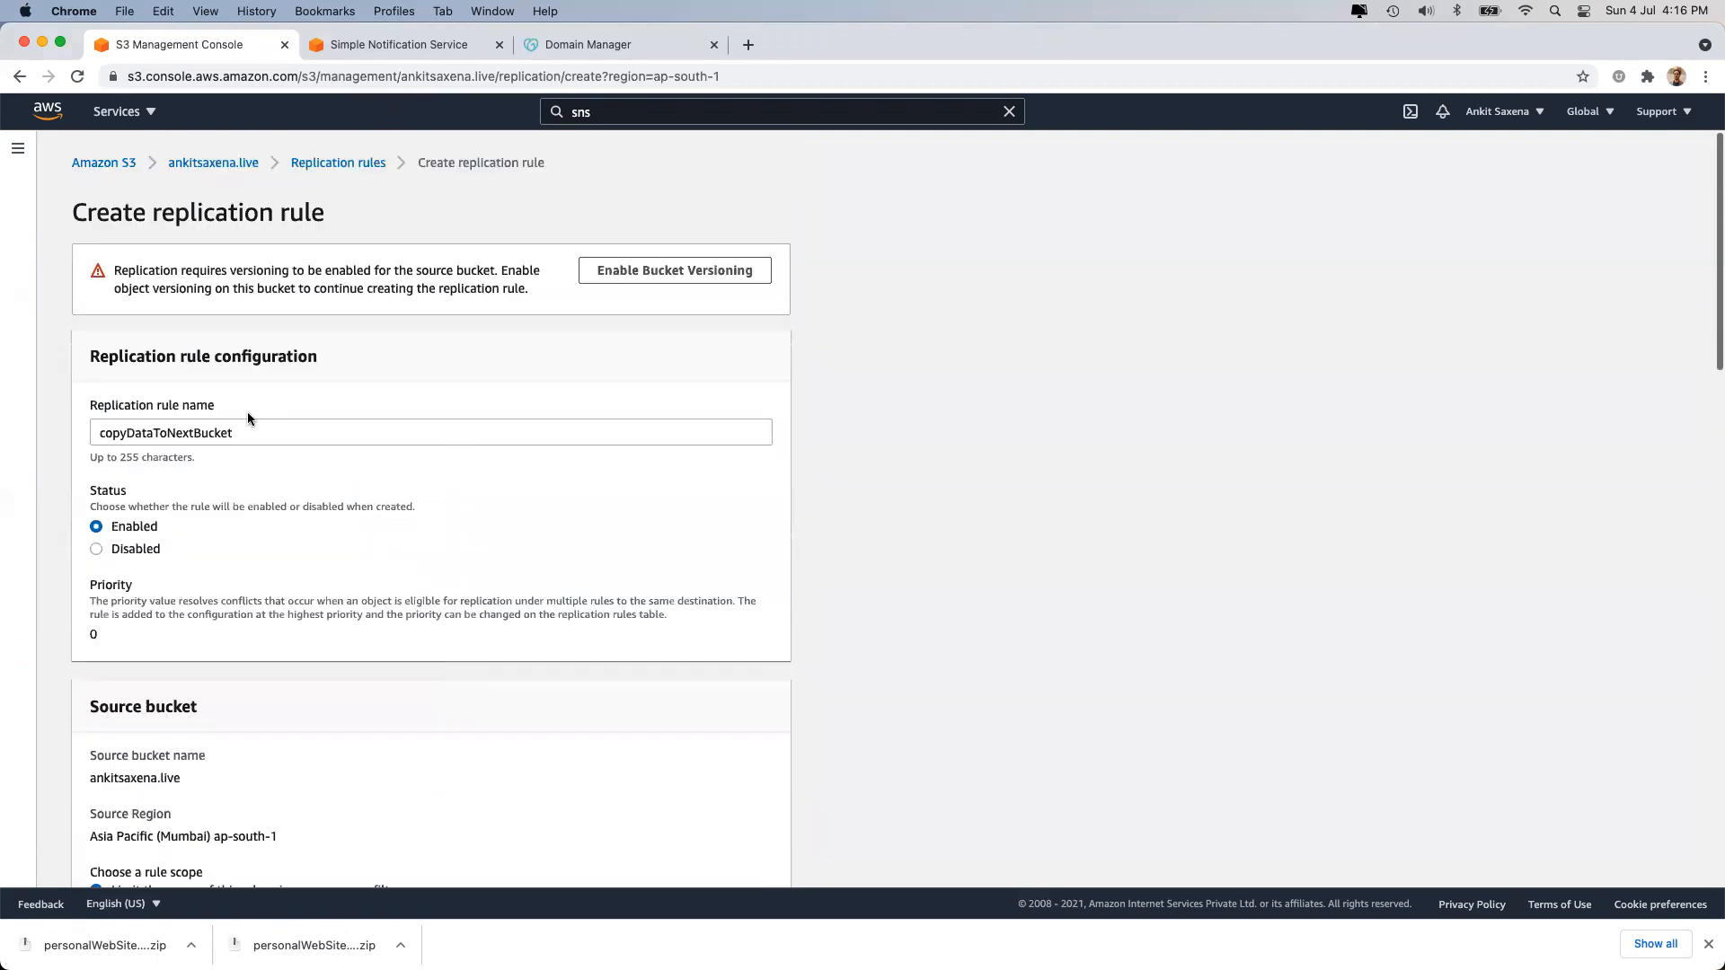
Leave KMS-encrypted object replication off and enable changing the replicated objects' storage class.
{"action": "scroll", "coordinate": [246, 412], "scroll_direction": "down", "scroll_amount": 12}
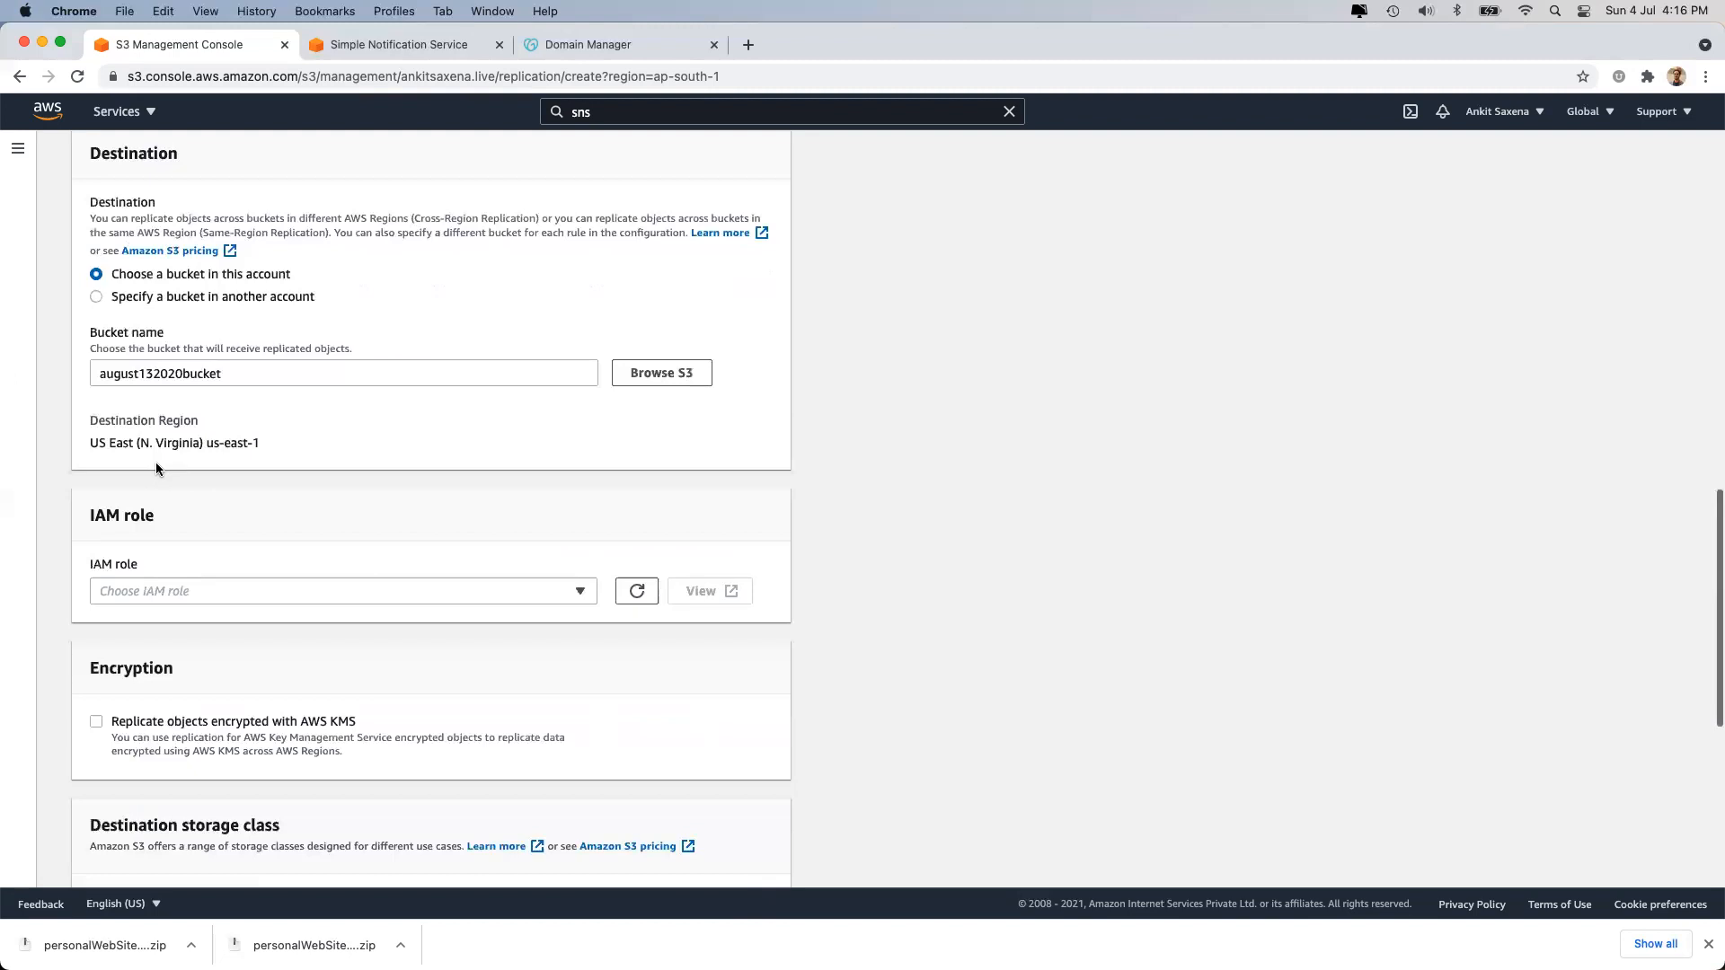
{"action": "scroll", "coordinate": [155, 461], "scroll_direction": "down", "scroll_amount": 1}
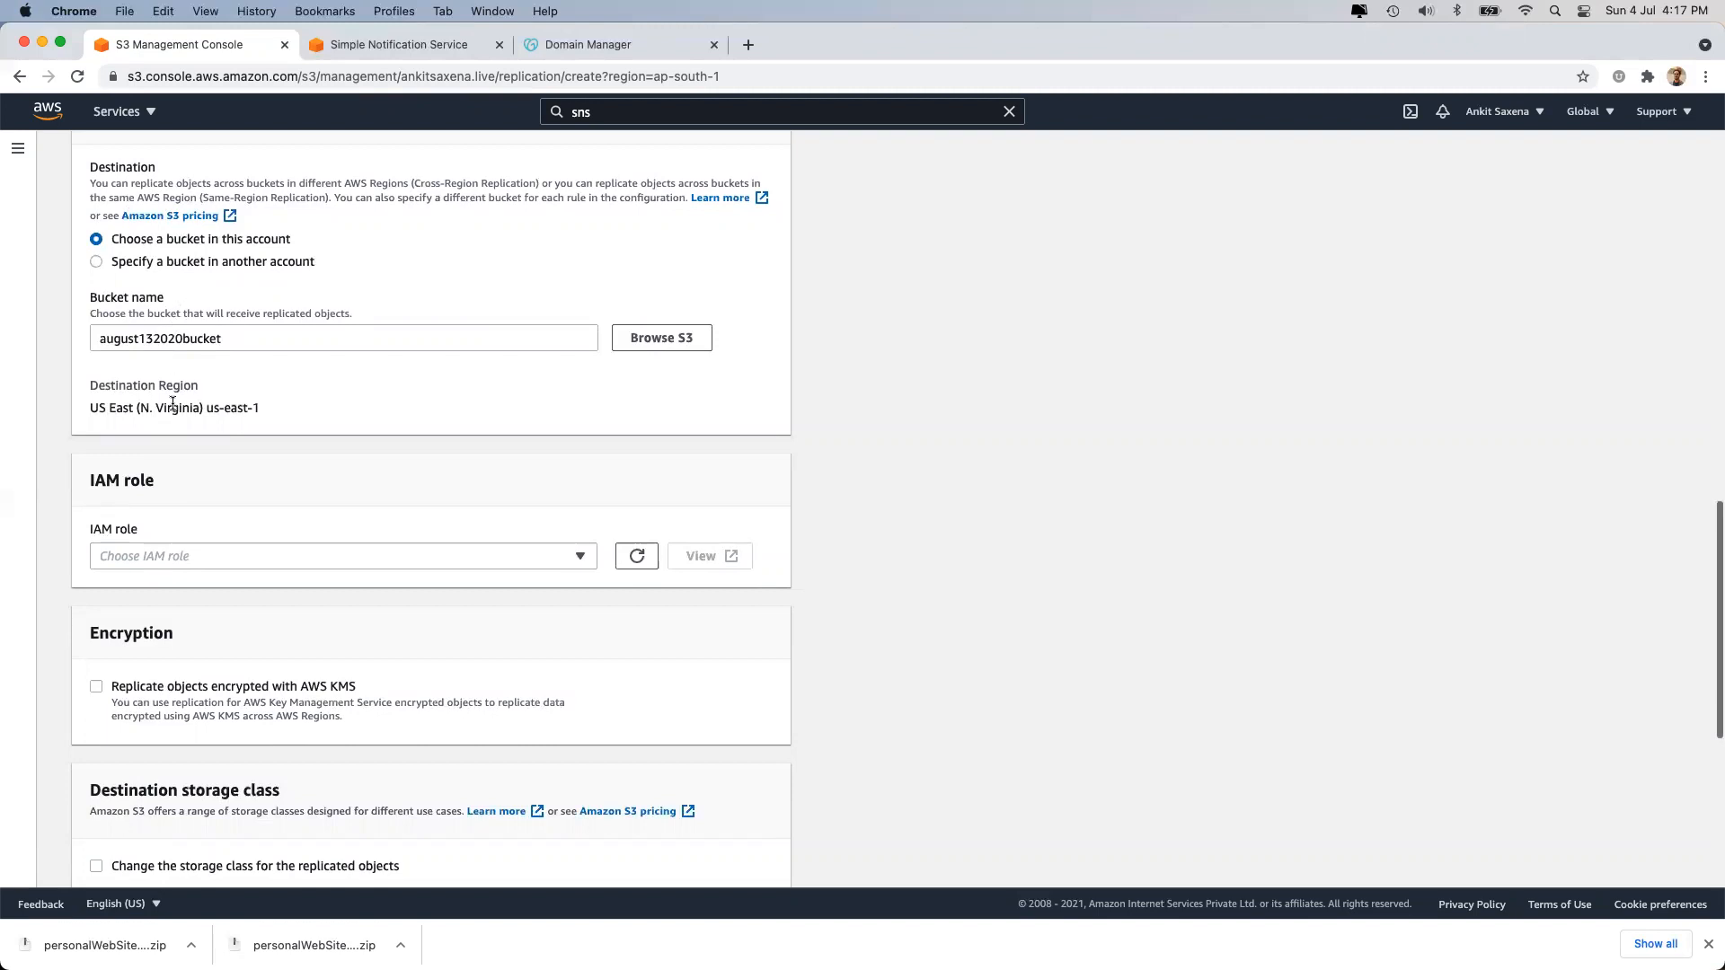
{"action": "left_click", "coordinate": [251, 690]}
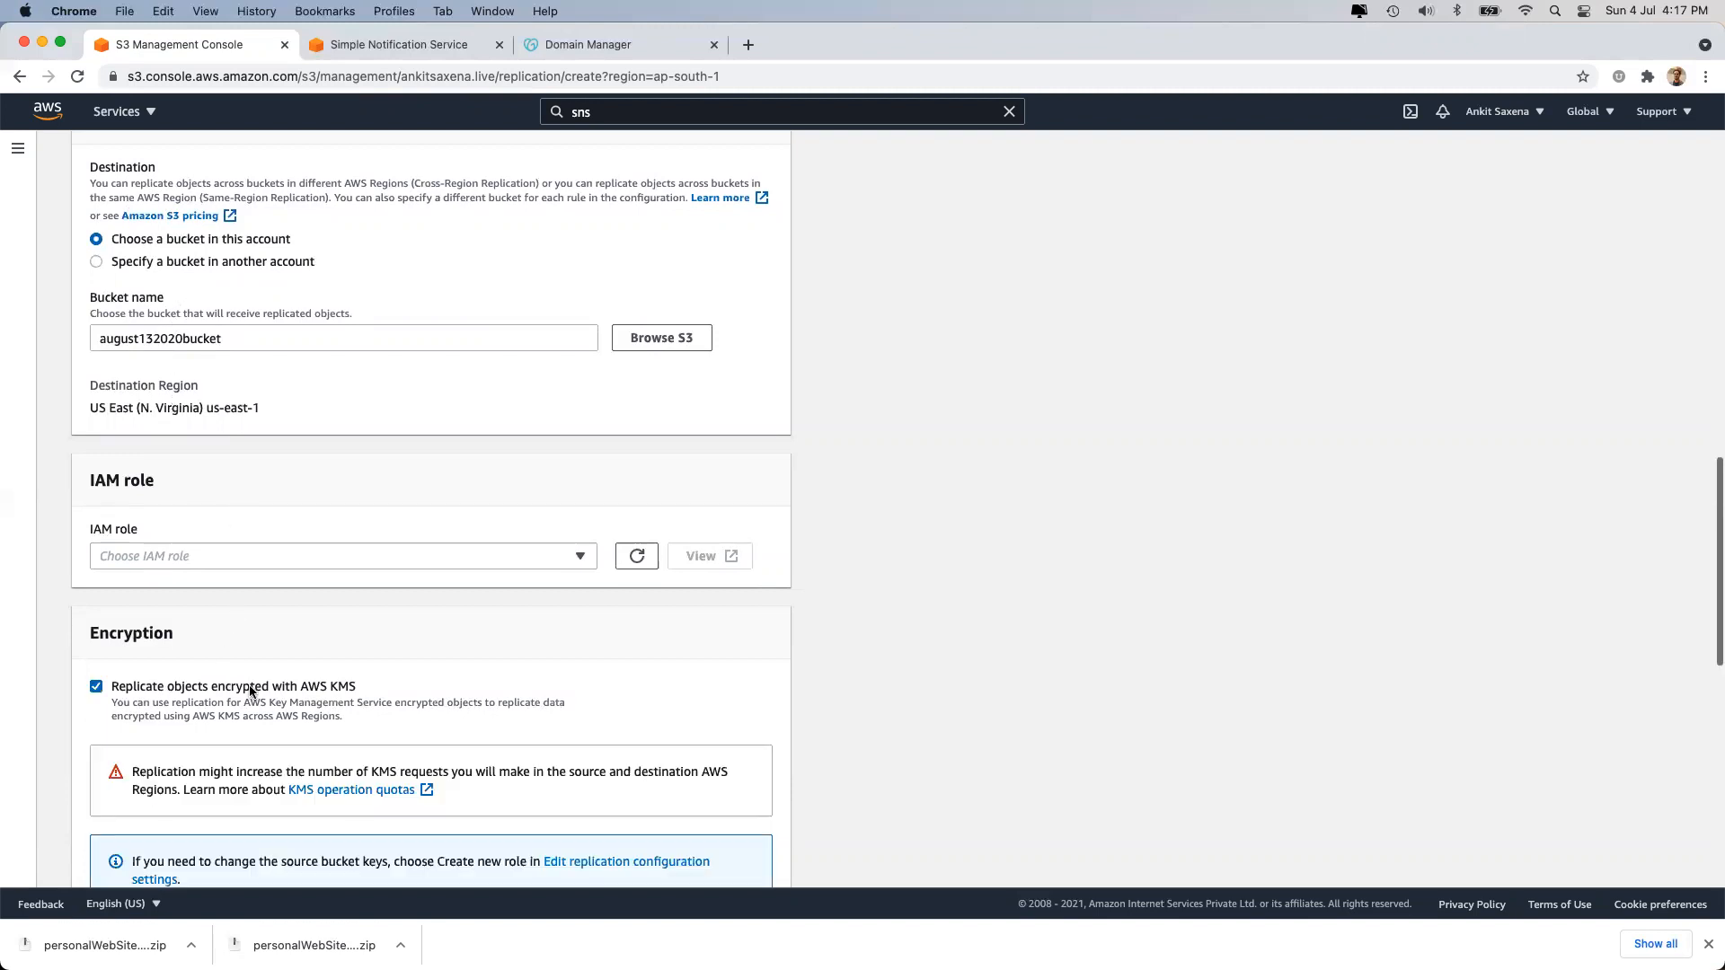
{"action": "left_click", "coordinate": [251, 690]}
{"action": "double_click", "coordinate": [252, 690]}
{"action": "scroll", "coordinate": [265, 584], "scroll_direction": "down", "scroll_amount": 5}
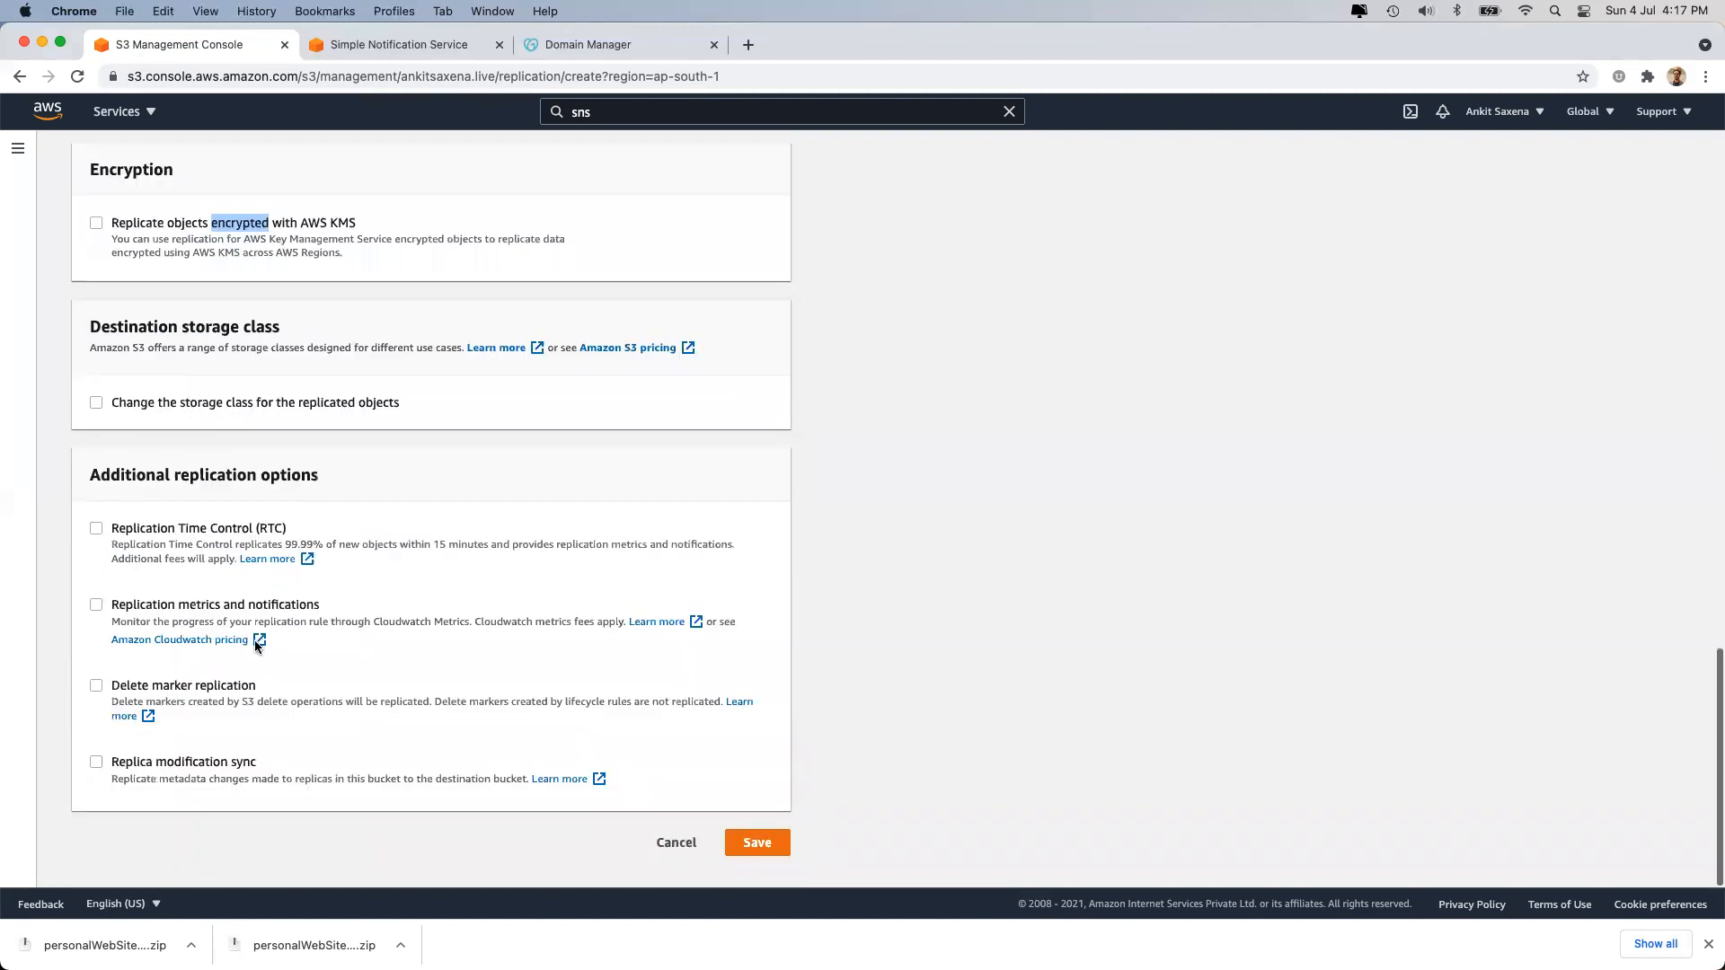
{"action": "left_click", "coordinate": [277, 402]}
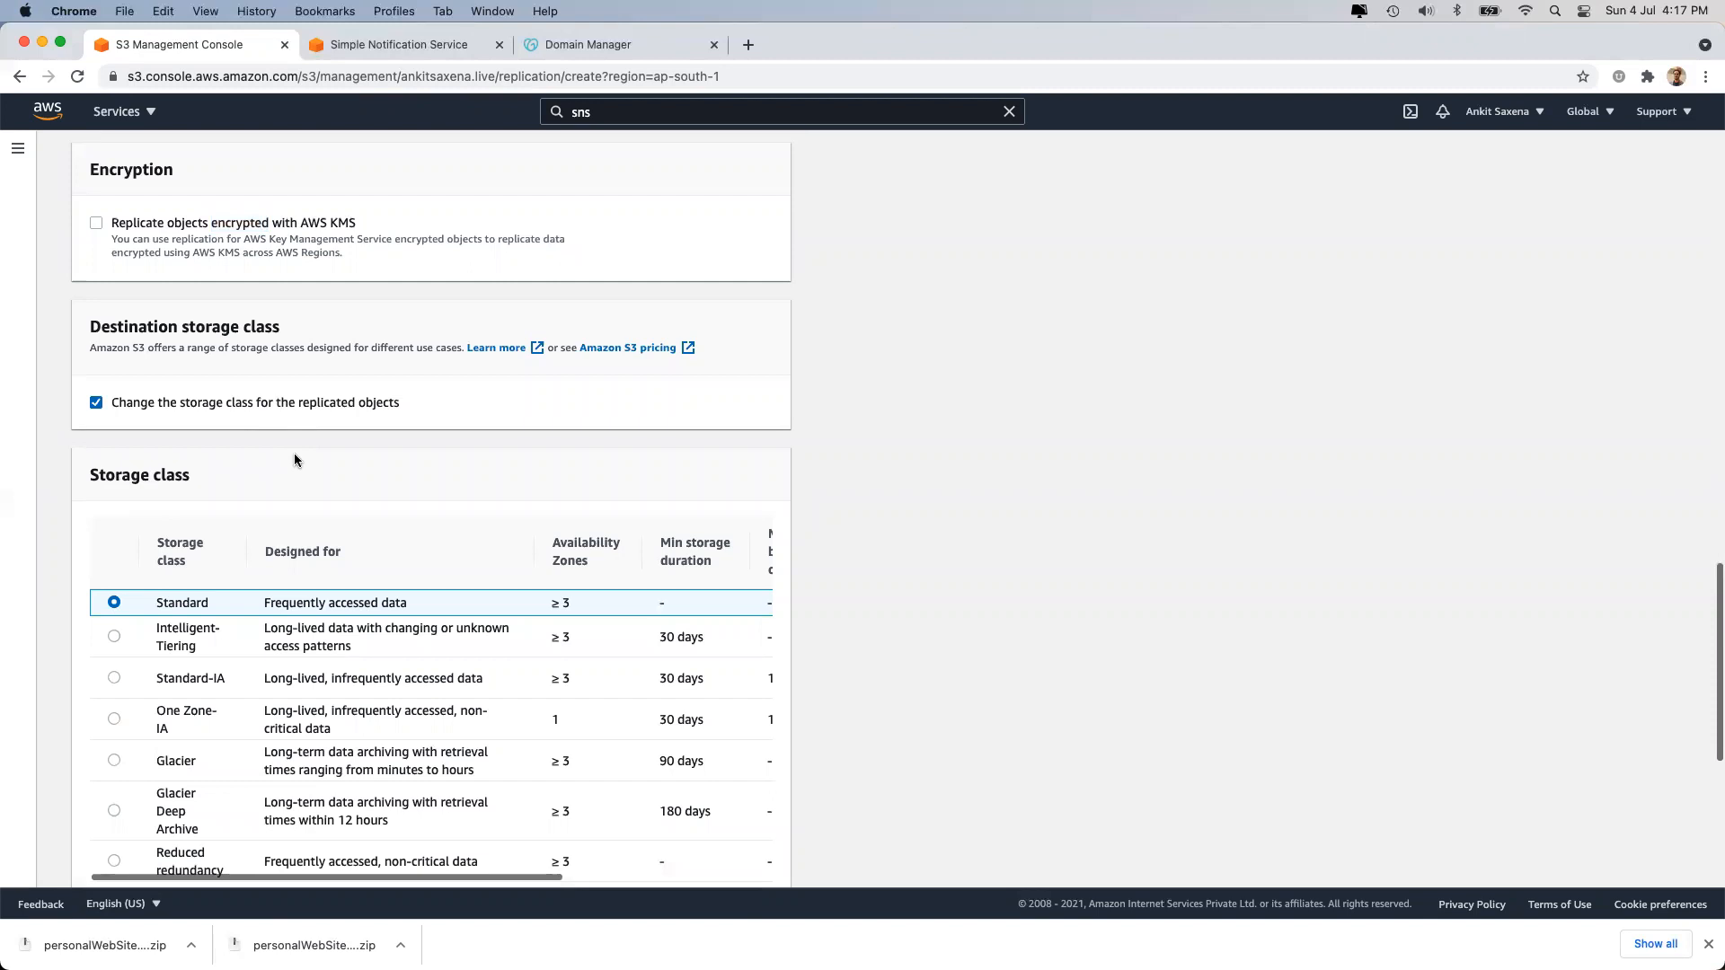
Set the replicated objects' storage class to Glacier Deep Archive.
{"action": "scroll", "coordinate": [289, 683], "scroll_direction": "down", "scroll_amount": 2}
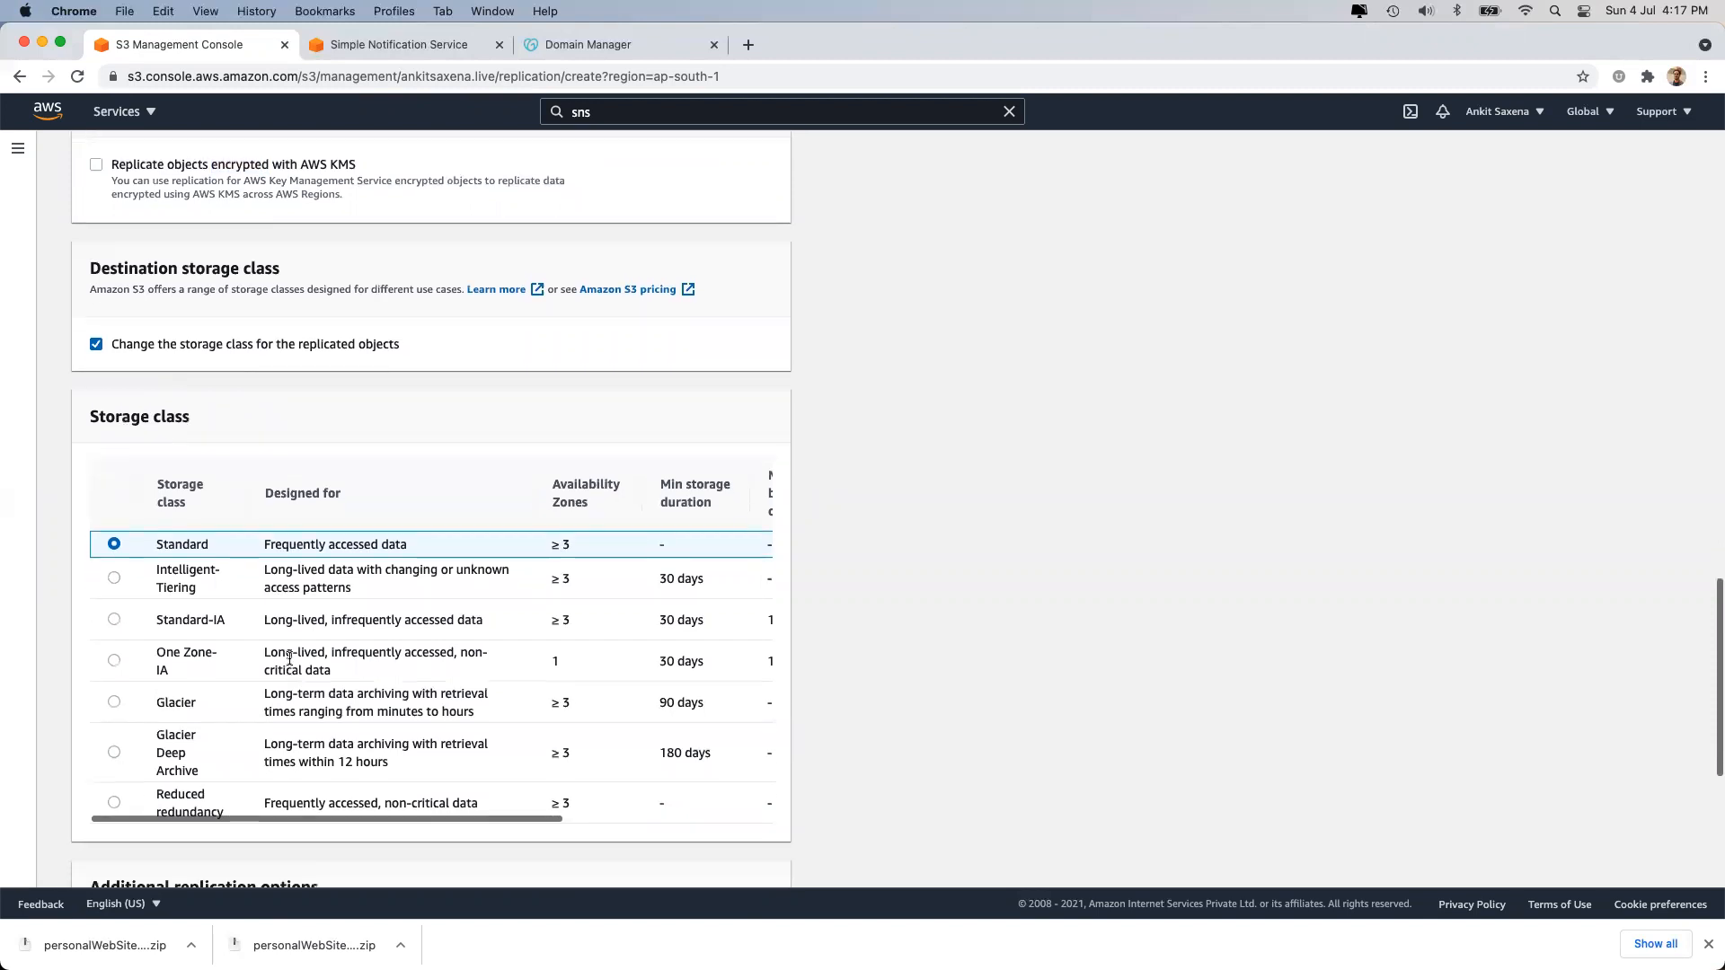
{"action": "left_click", "coordinate": [114, 662]}
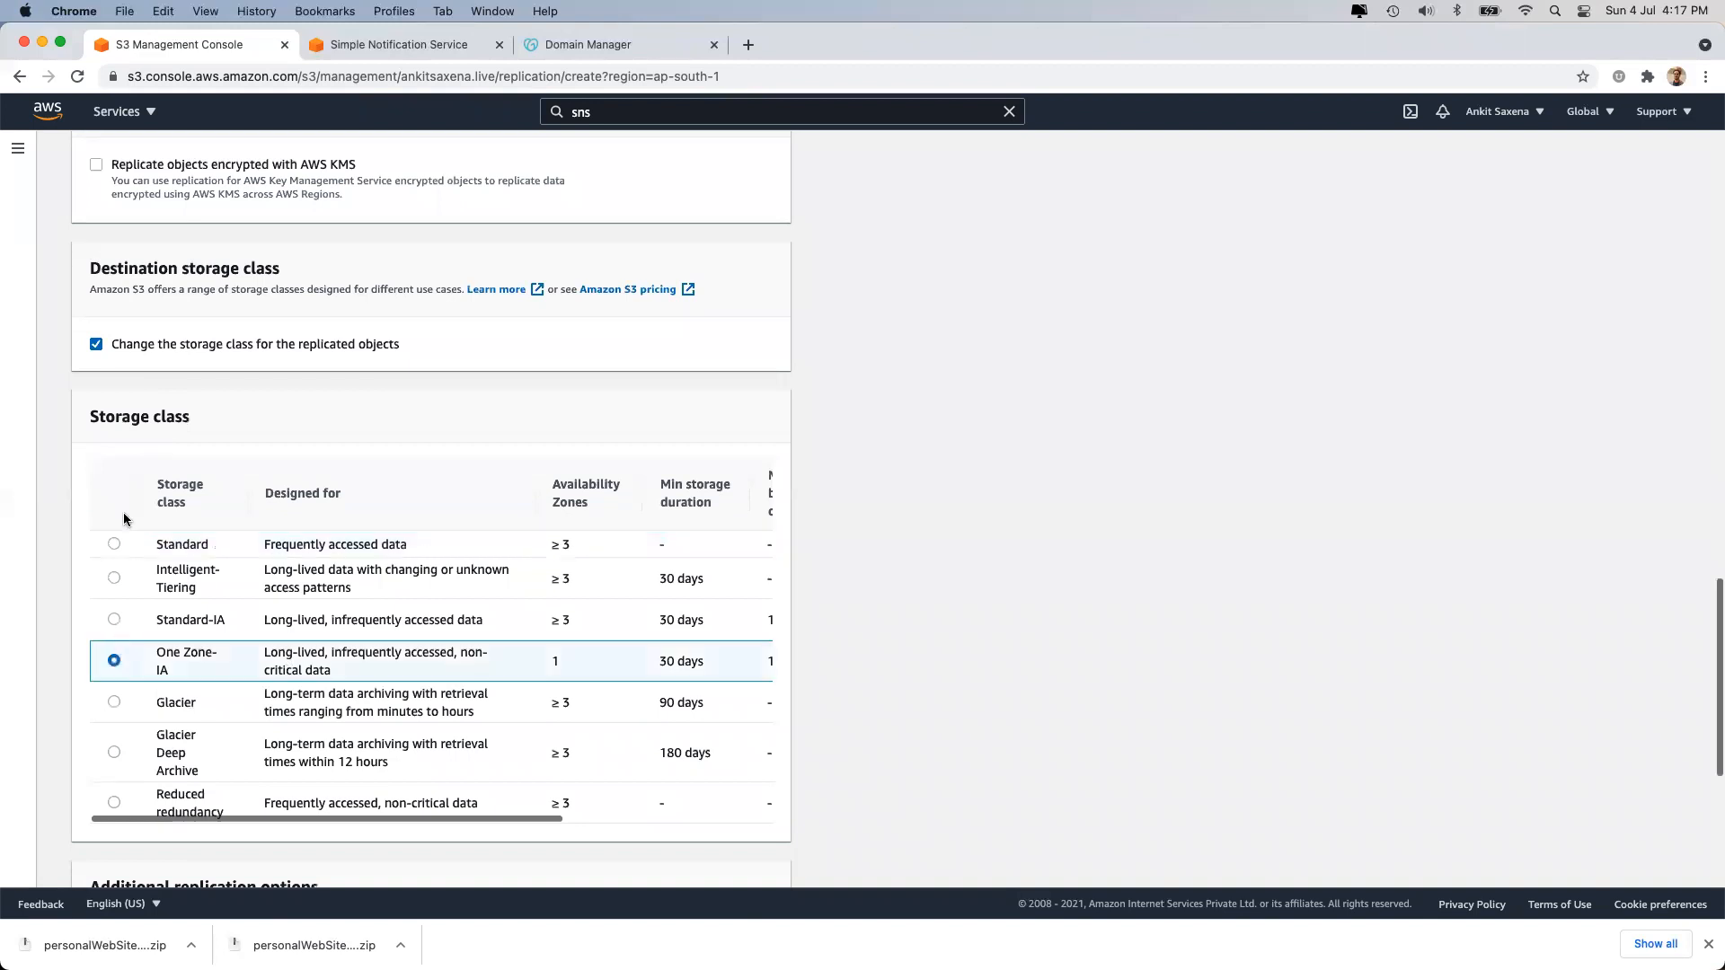
{"action": "left_click", "coordinate": [114, 543]}
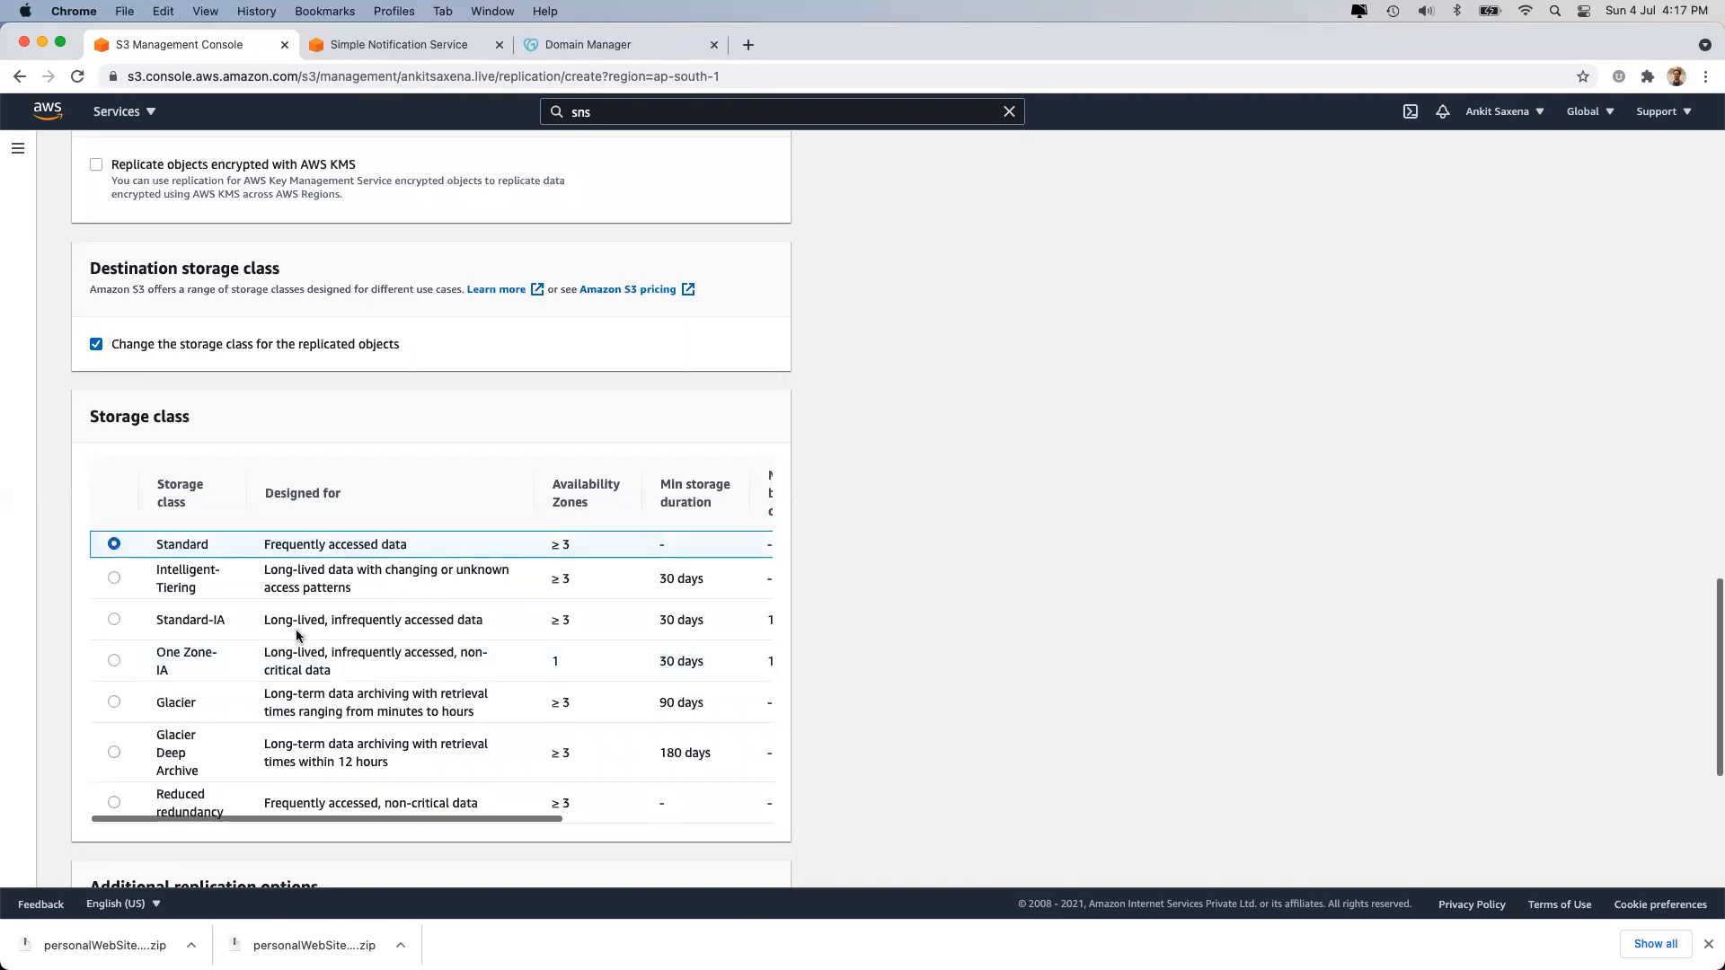
{"action": "scroll", "coordinate": [296, 634], "scroll_direction": "down", "scroll_amount": 4}
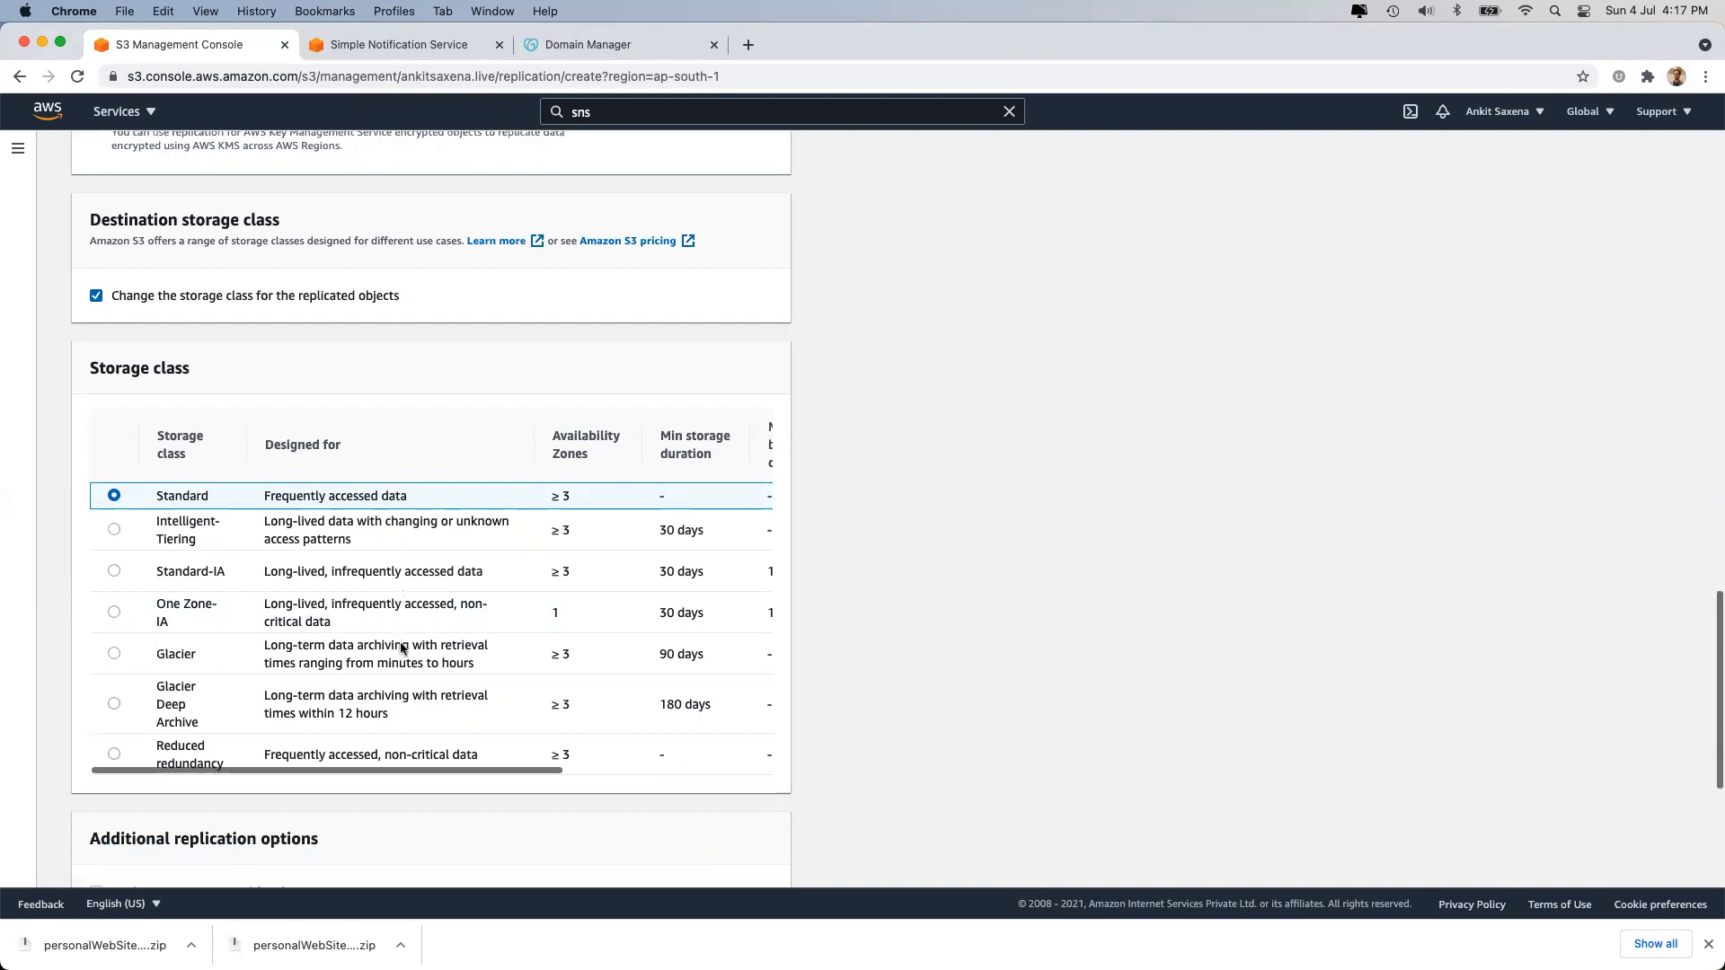
{"action": "left_click", "coordinate": [114, 585]}
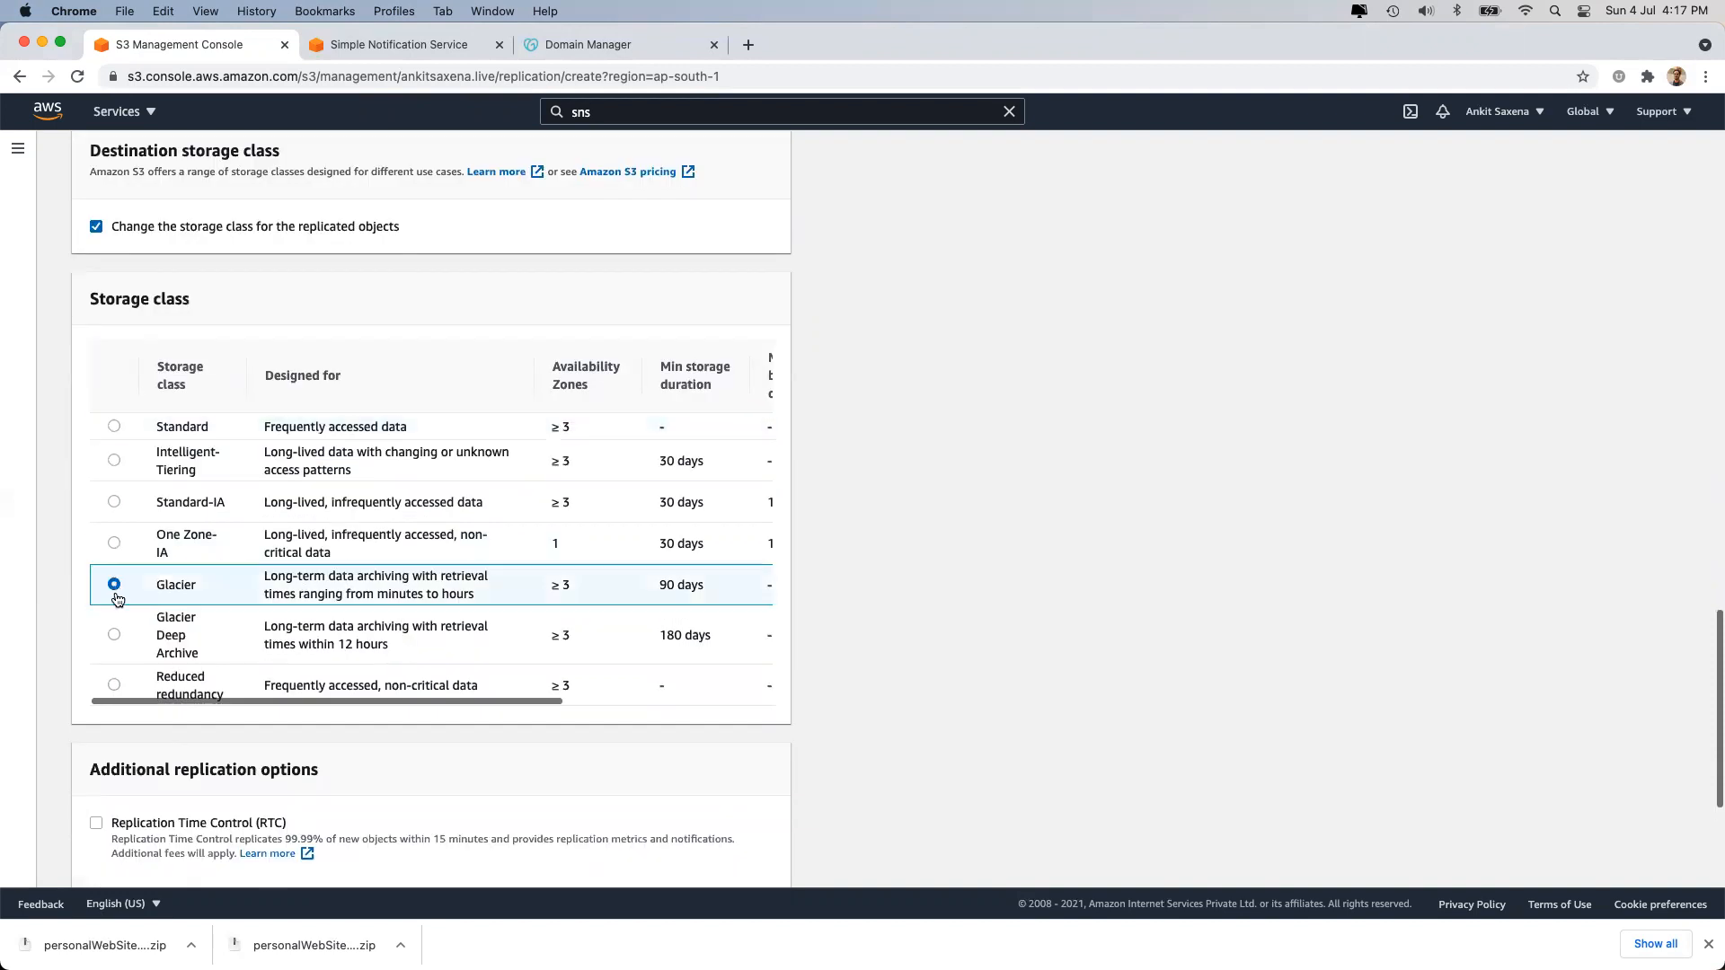
{"action": "left_click", "coordinate": [114, 634]}
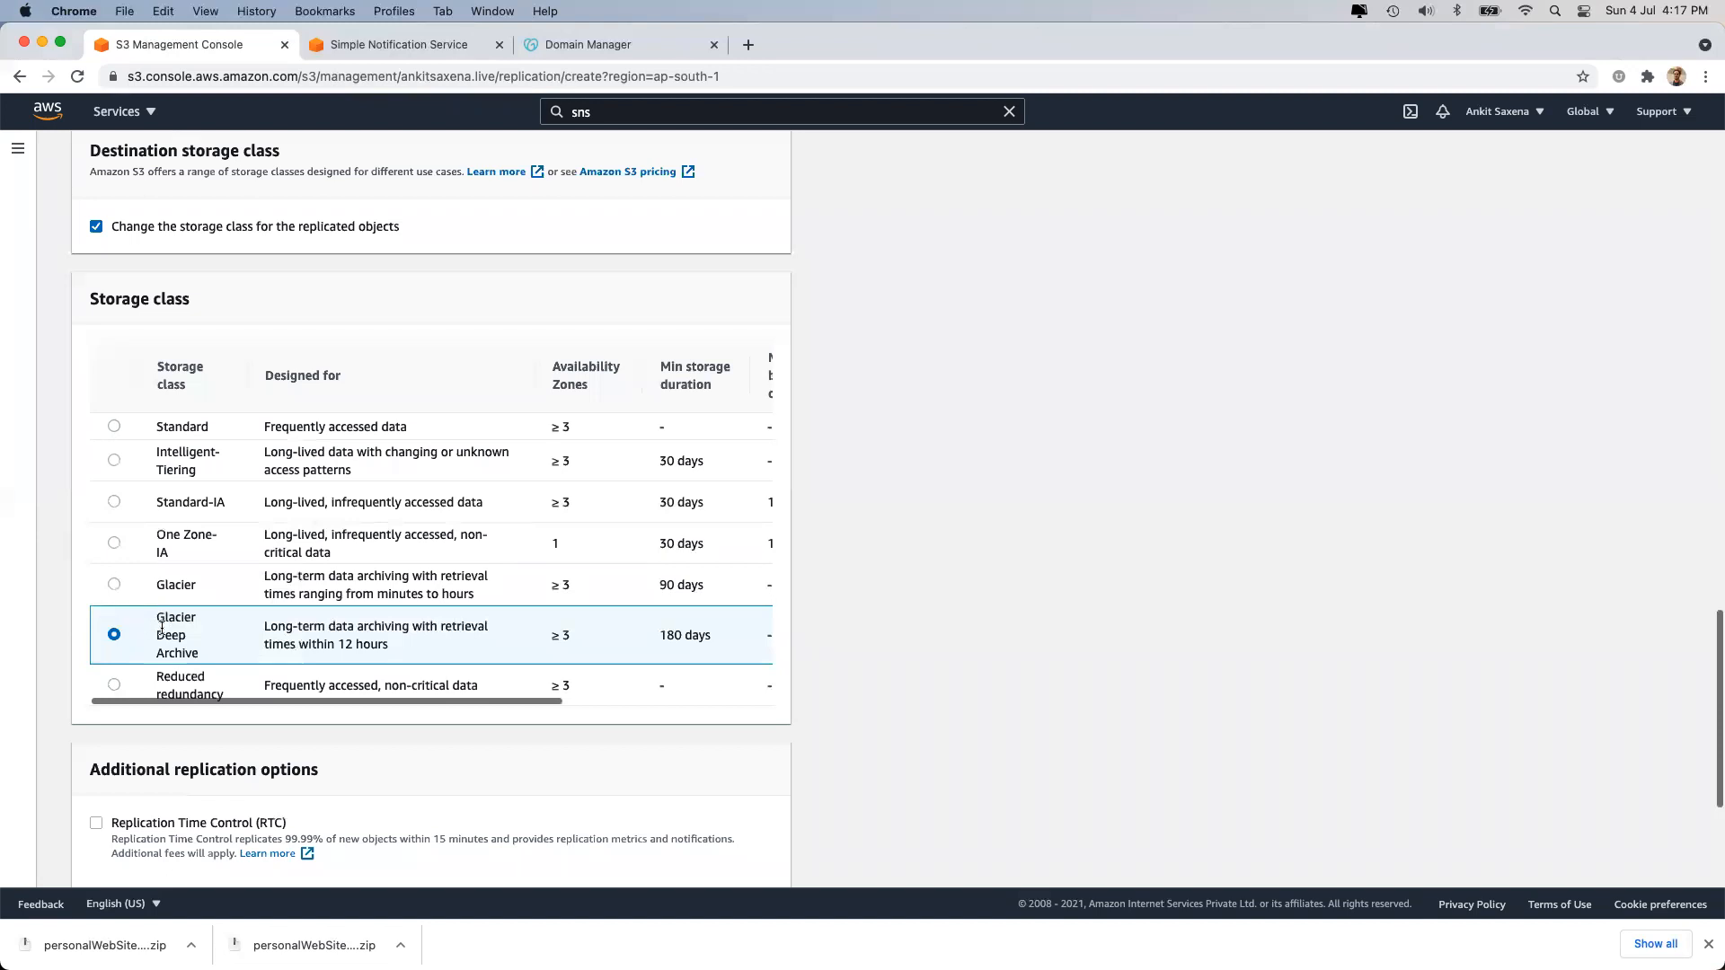
Leave Replication Time Control and replica modification sync turned off.
{"action": "scroll", "coordinate": [162, 621], "scroll_direction": "down", "scroll_amount": 3}
{"action": "left_click", "coordinate": [95, 615]}
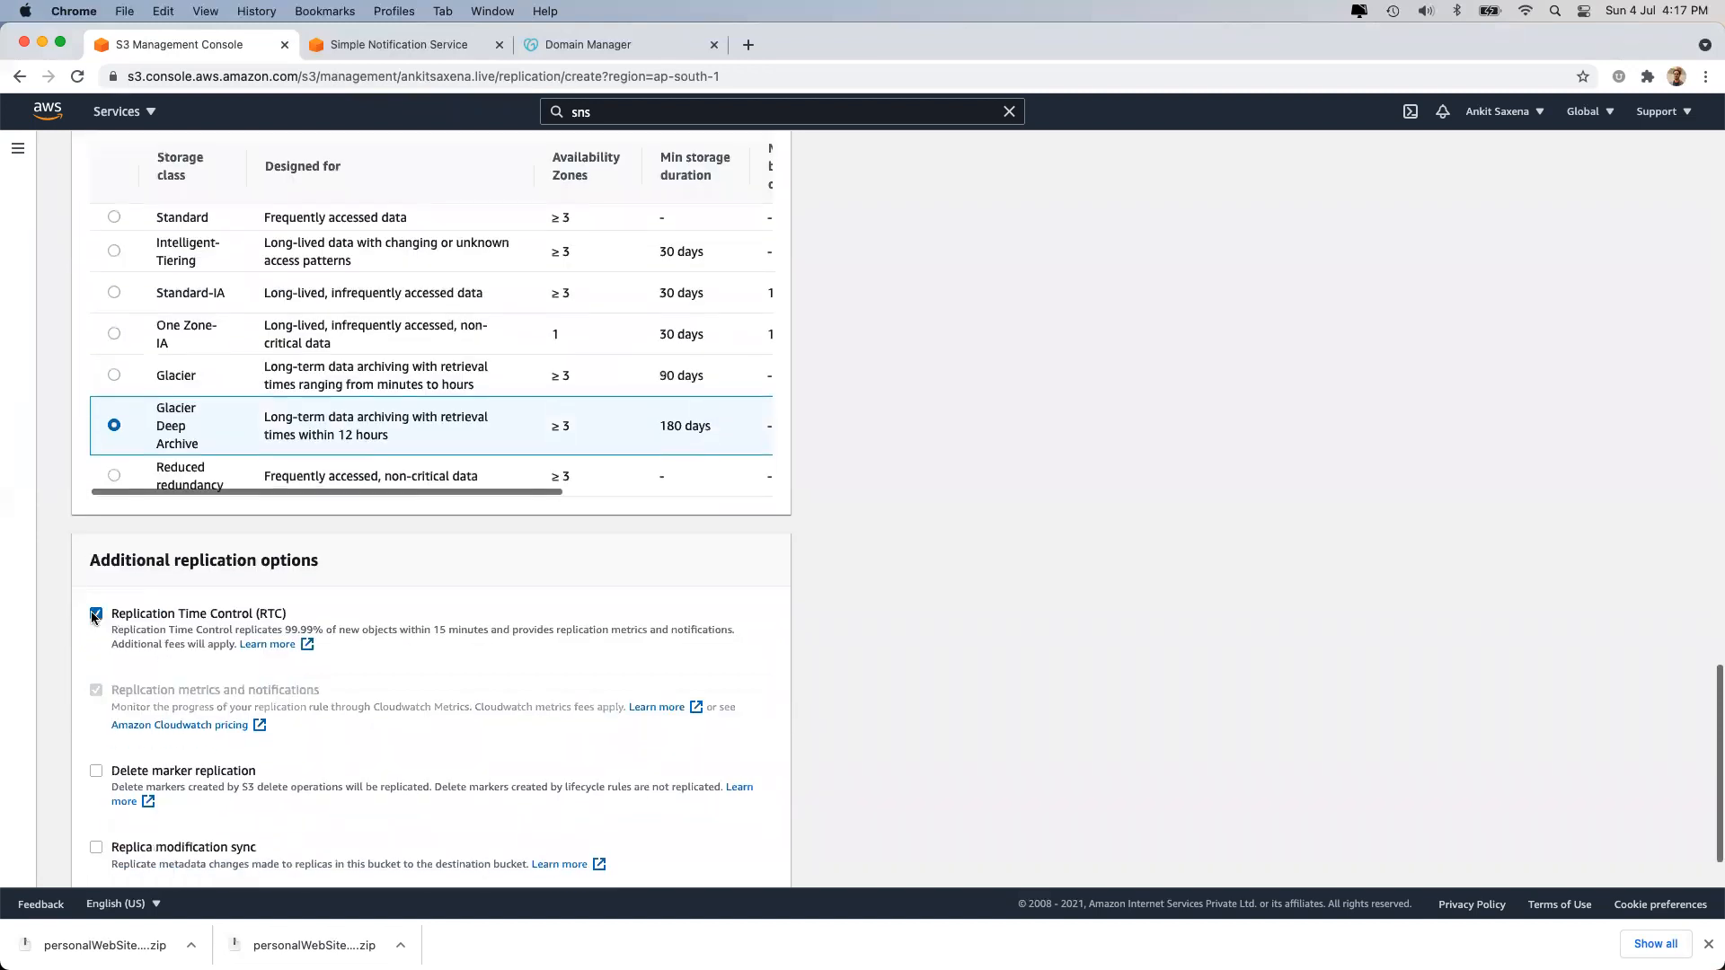
{"action": "left_click", "coordinate": [95, 615]}
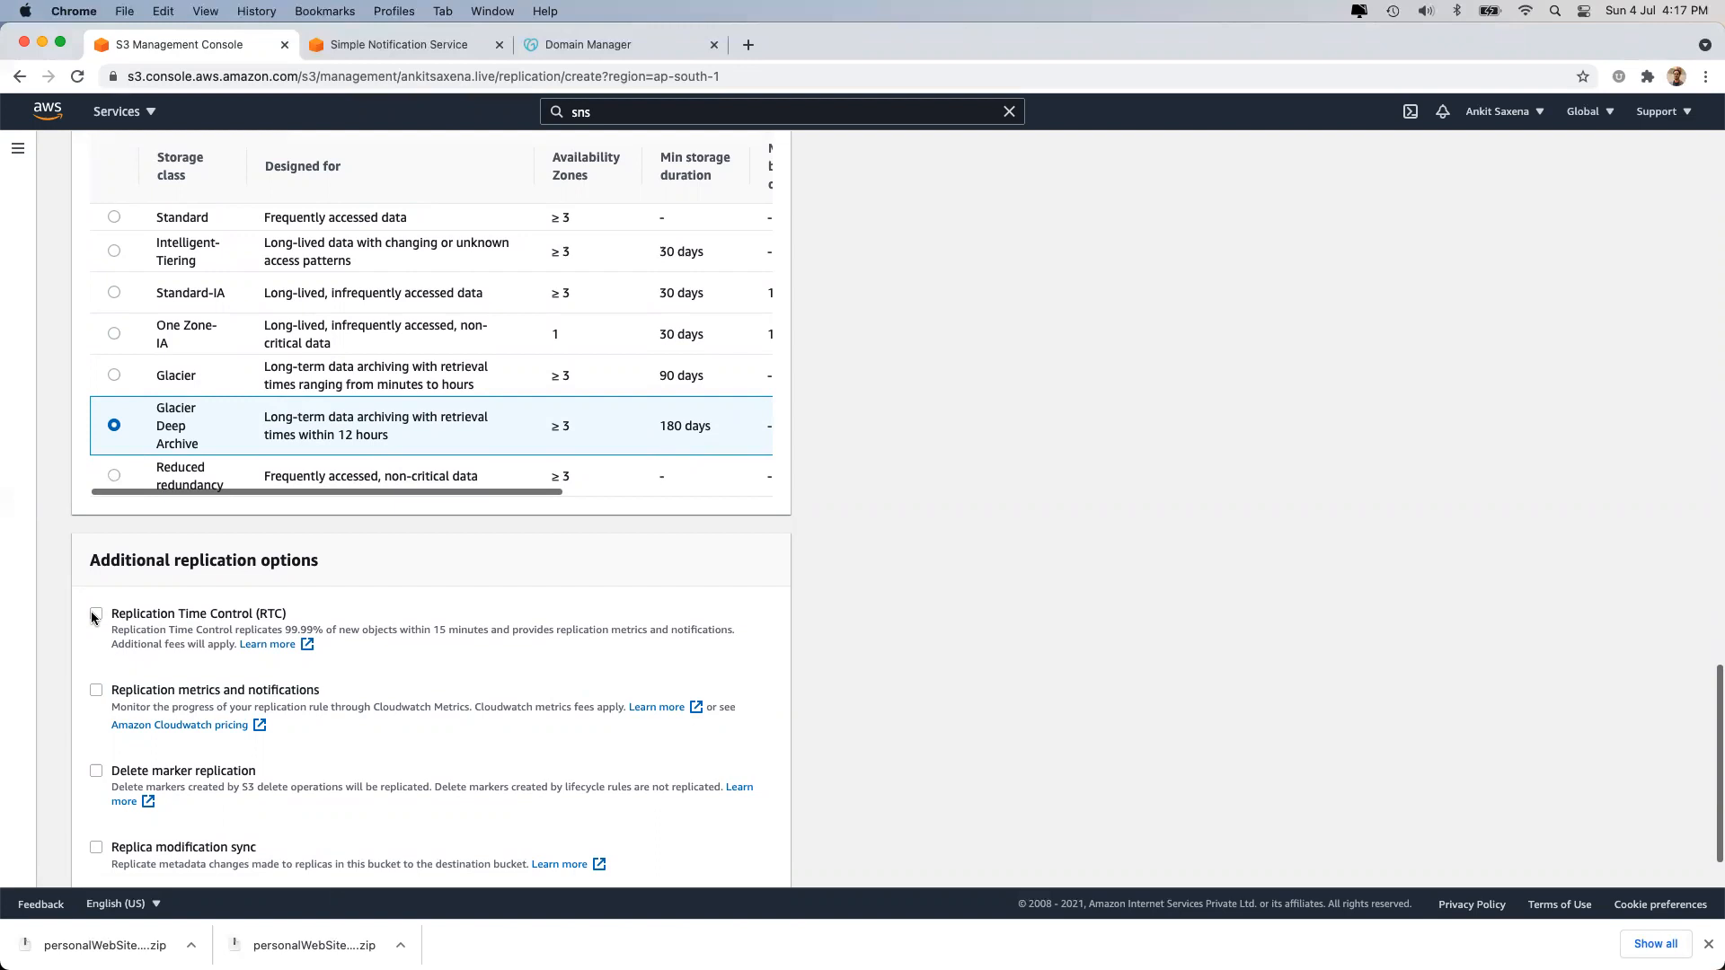
{"action": "scroll", "coordinate": [92, 616], "scroll_direction": "down", "scroll_amount": 2}
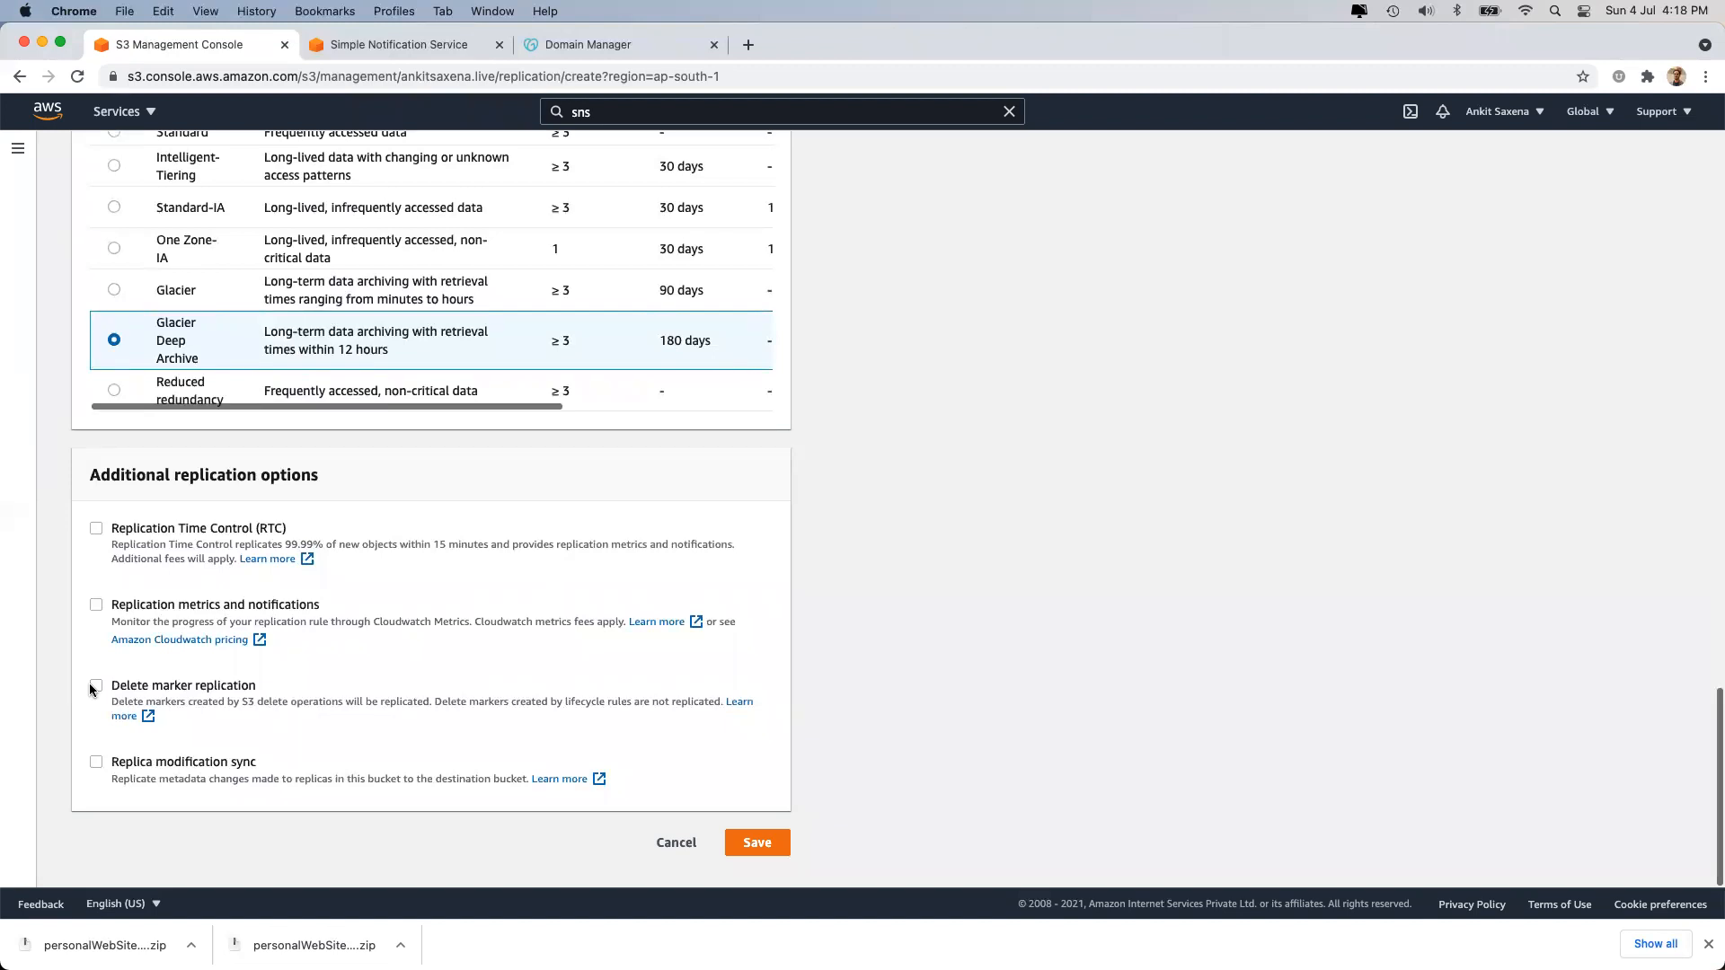
{"action": "left_click", "coordinate": [131, 765]}
{"action": "left_click", "coordinate": [131, 765]}
{"action": "scroll", "coordinate": [402, 406], "scroll_direction": "up", "scroll_amount": 20}
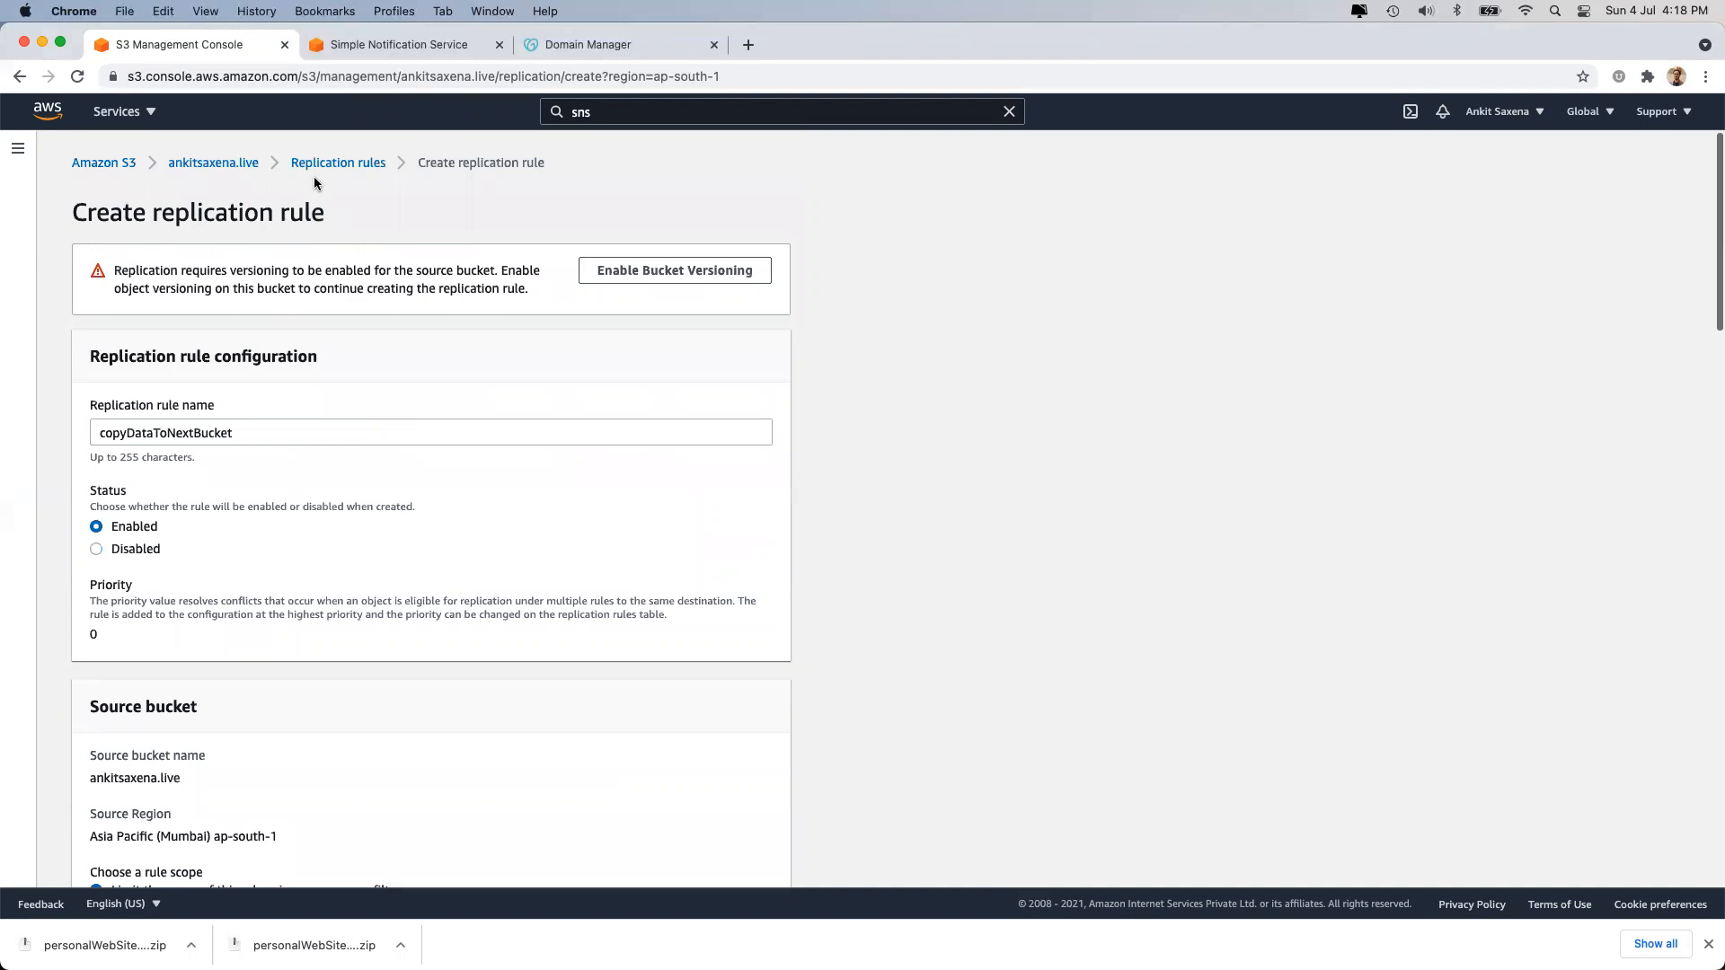
Abandon the replication draft and return to the bucket's Management tab Inventory configurations section.
{"action": "left_click", "coordinate": [346, 162]}
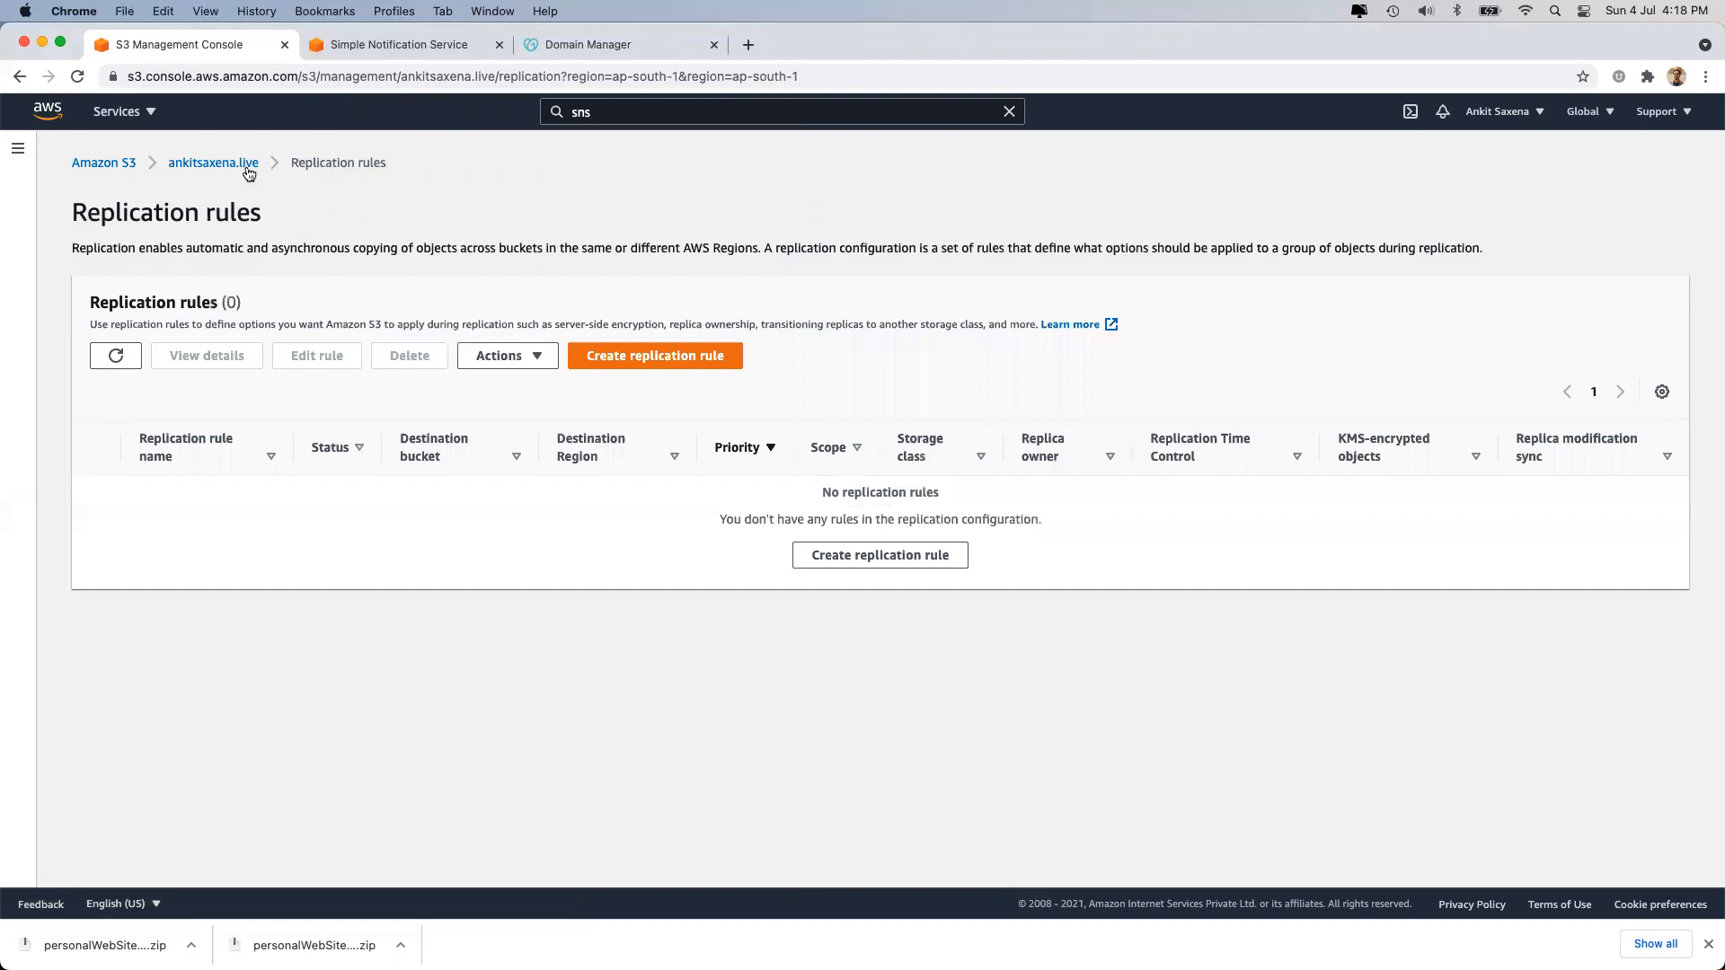
{"action": "left_click", "coordinate": [249, 171]}
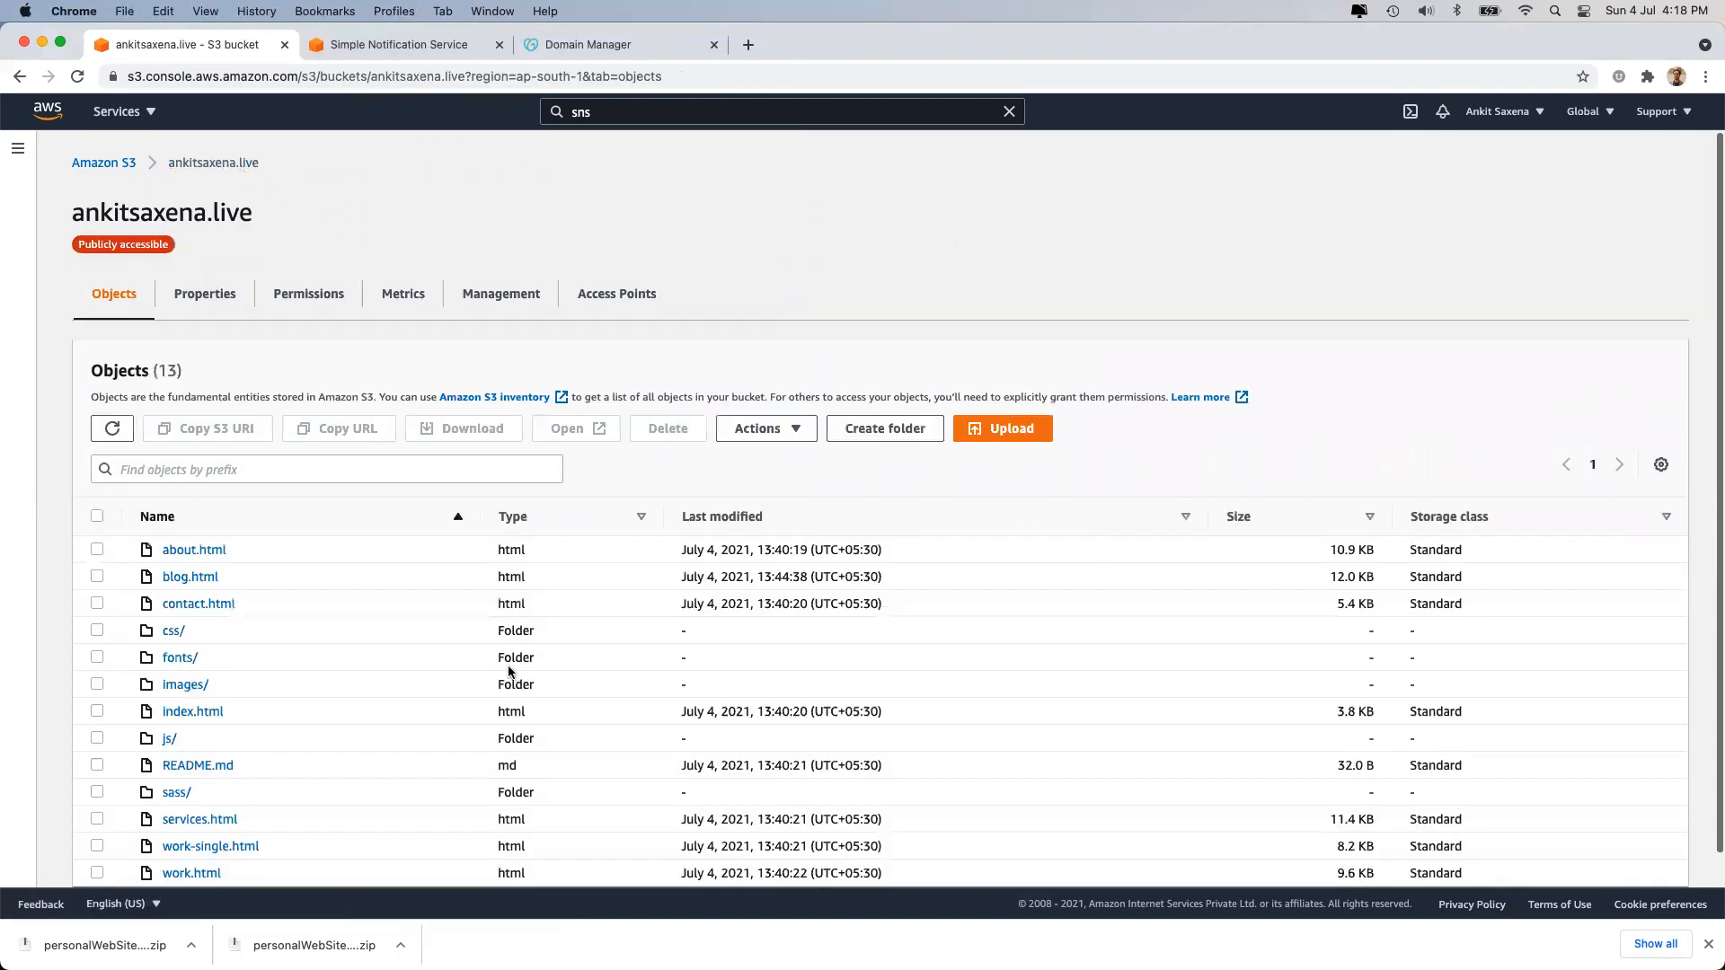
{"action": "left_click", "coordinate": [517, 298]}
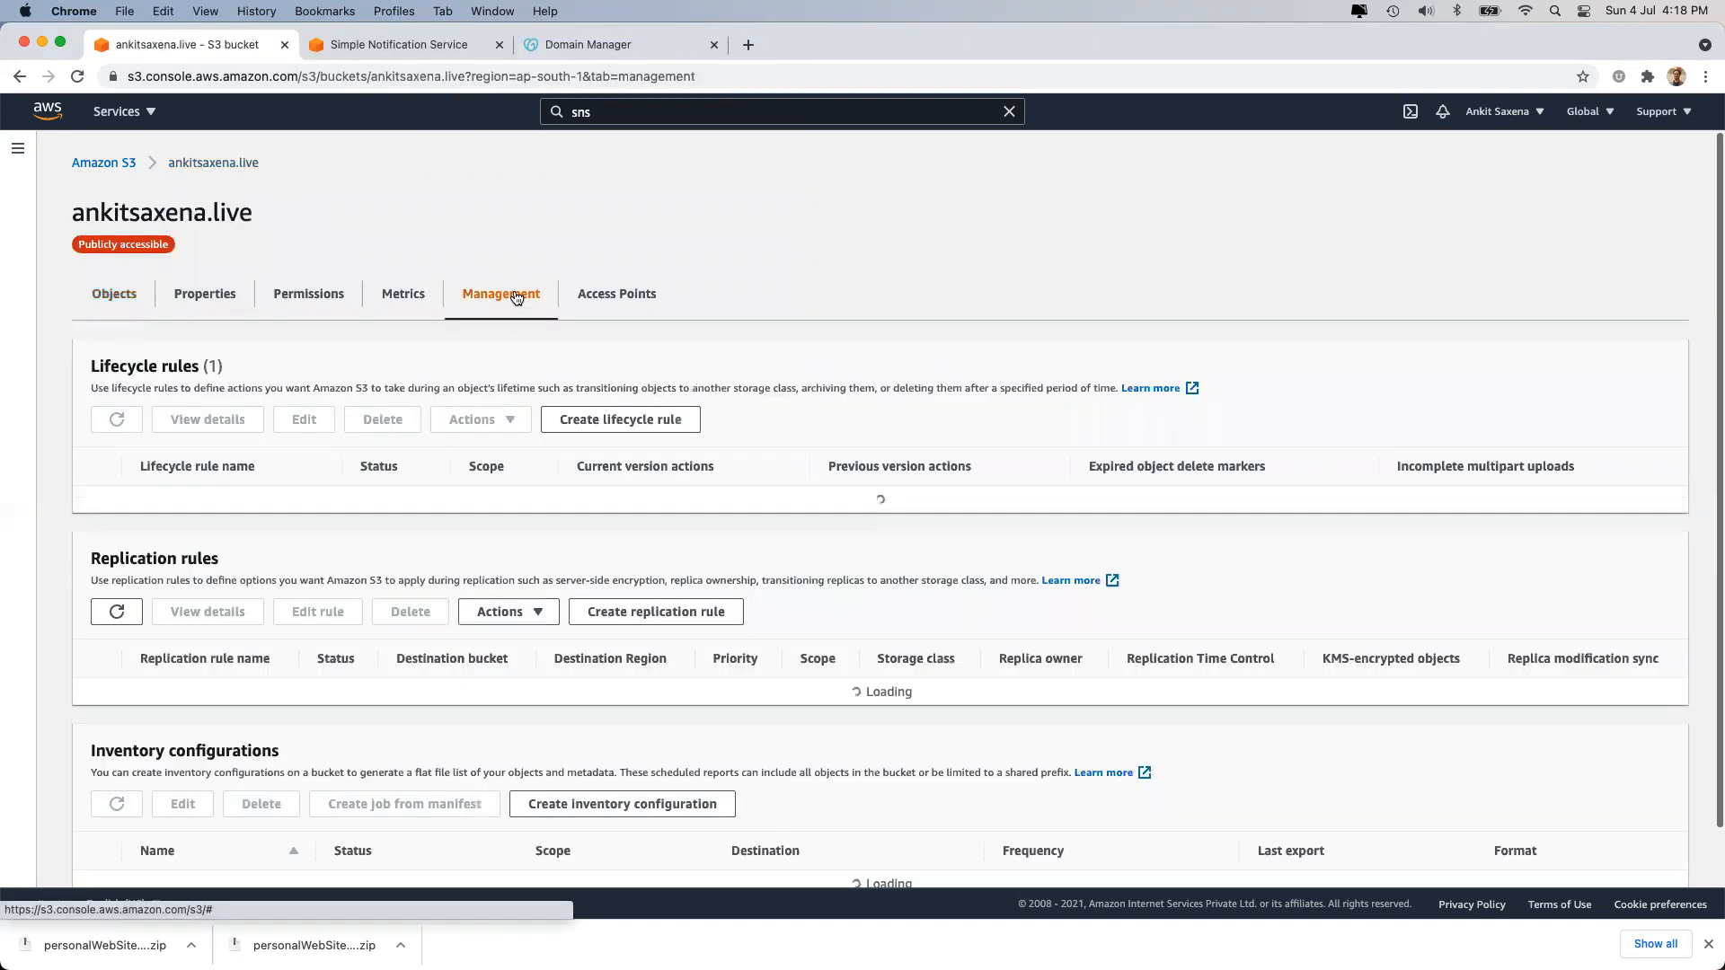
{"action": "scroll", "coordinate": [407, 622], "scroll_direction": "down", "scroll_amount": 4}
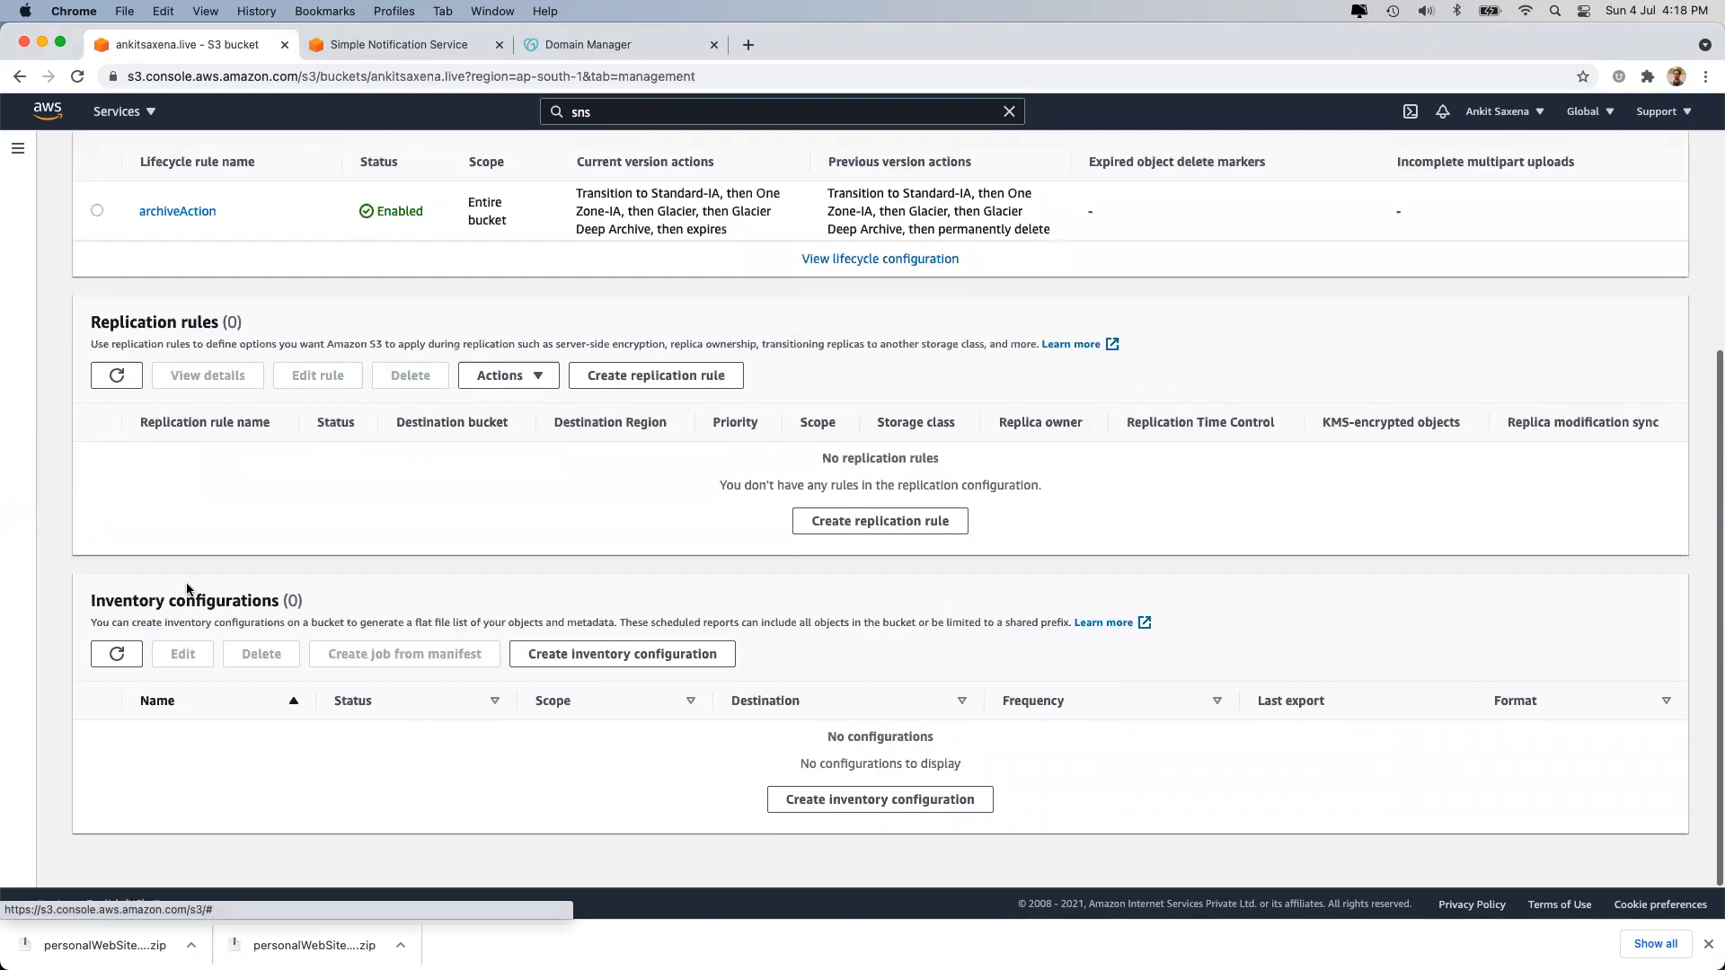
{"action": "triple_click", "coordinate": [185, 597]}
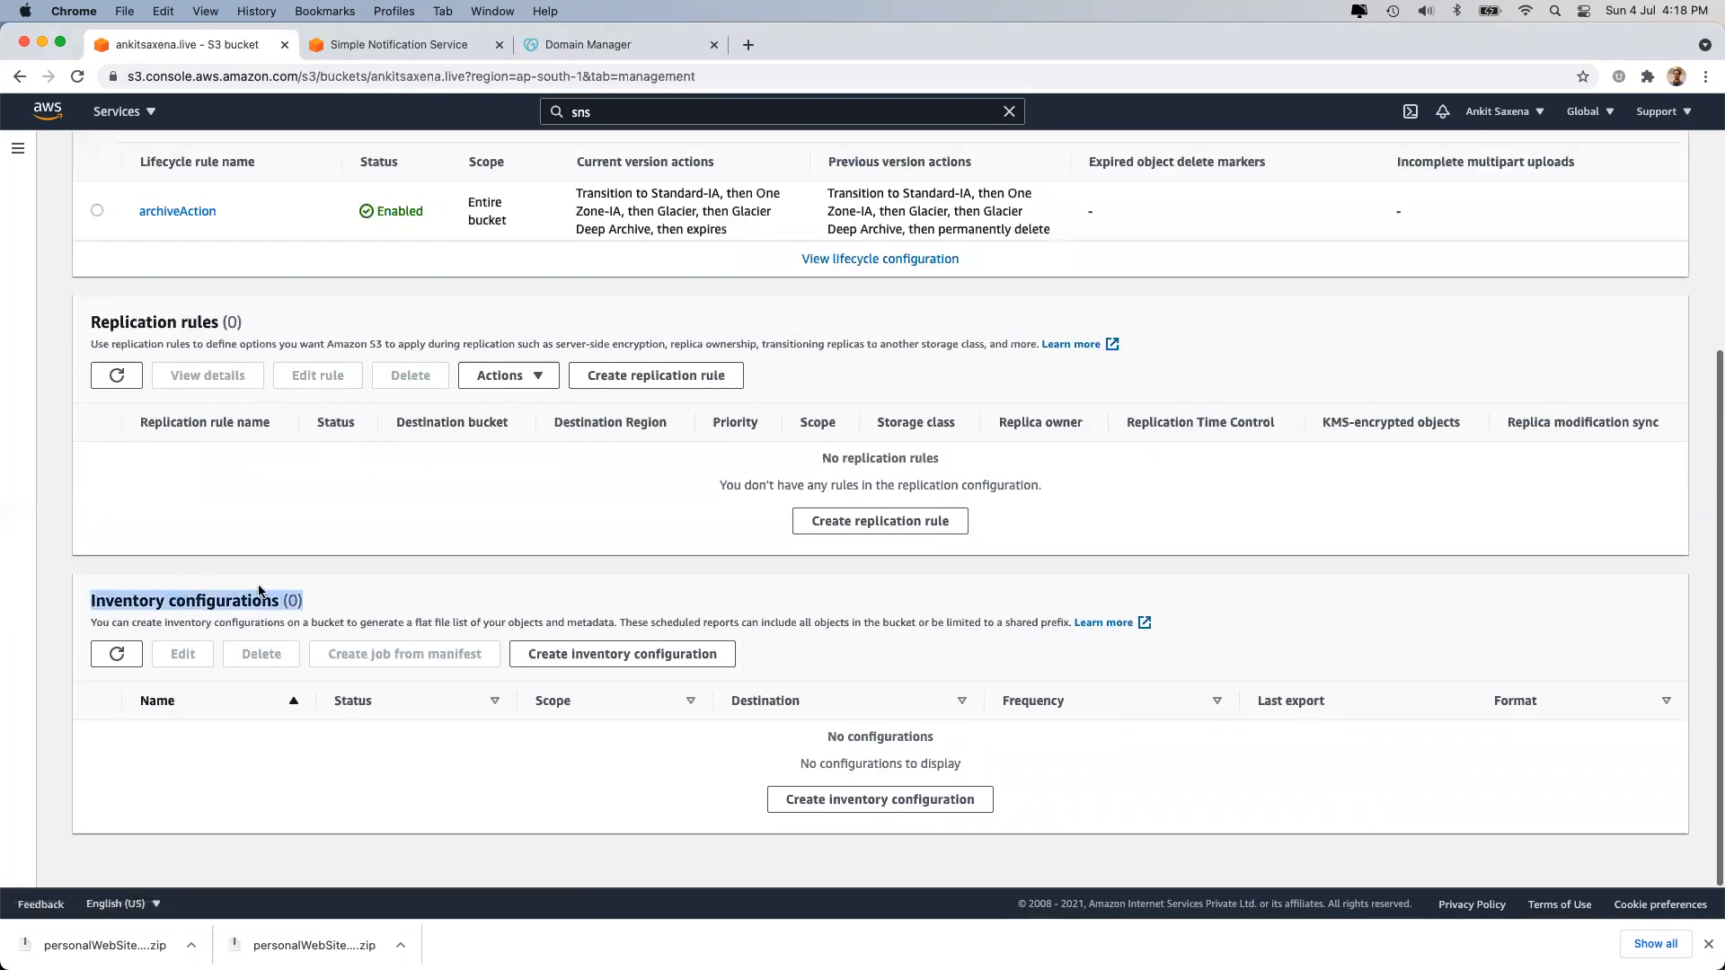
Start a new inventory configuration named bucket-report.
{"action": "left_click", "coordinate": [611, 653]}
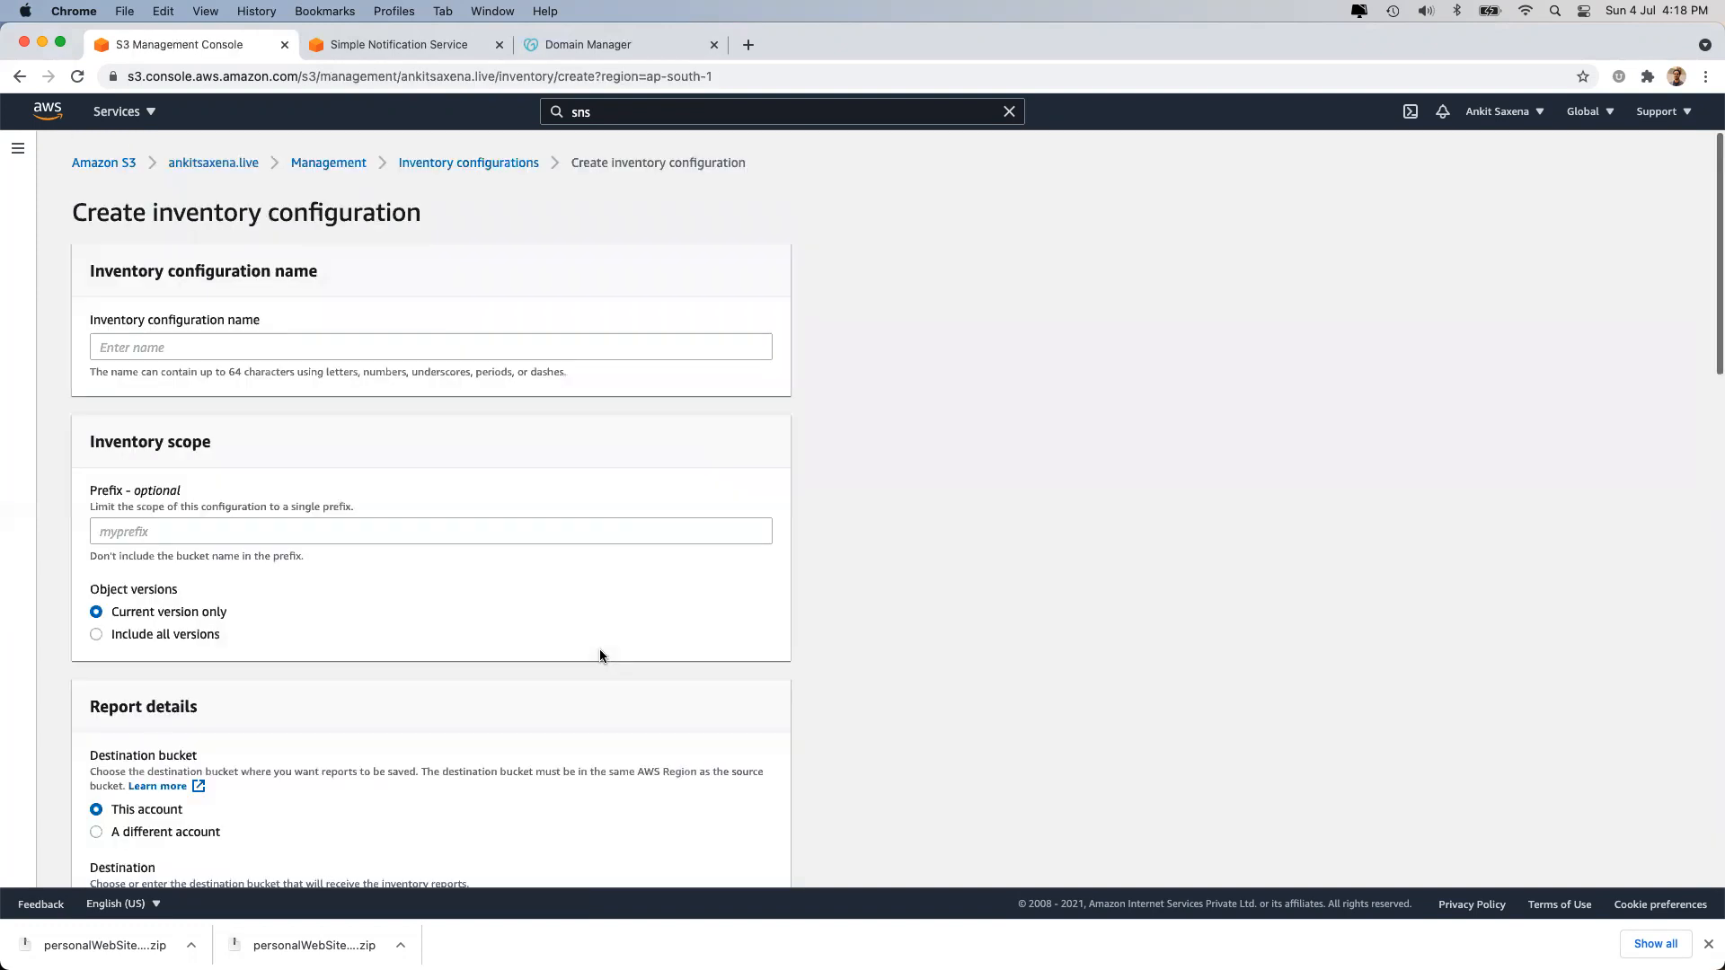
{"action": "left_click", "coordinate": [239, 349]}
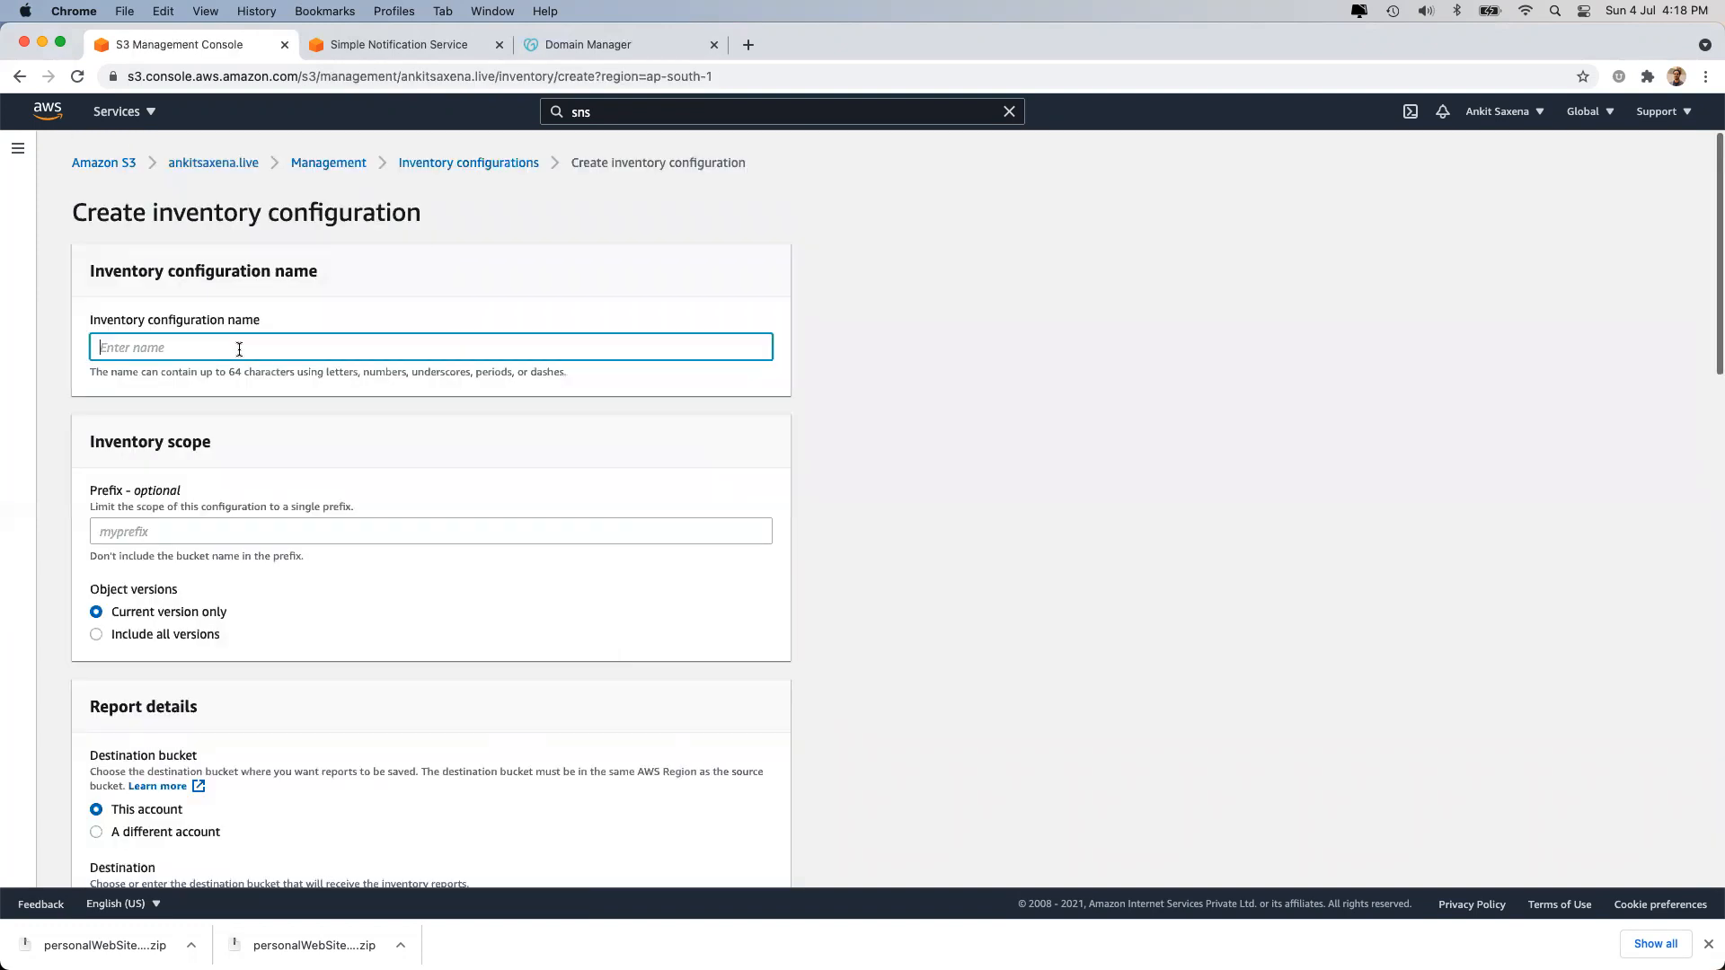
{"action": "type", "text": "confir"}
{"action": "key", "text": "super+a"}
{"action": "type", "text": "bucket-report"}
Include all object versions in the inventory and move on to the report destination.
{"action": "scroll", "coordinate": [324, 433], "scroll_direction": "down", "scroll_amount": 3}
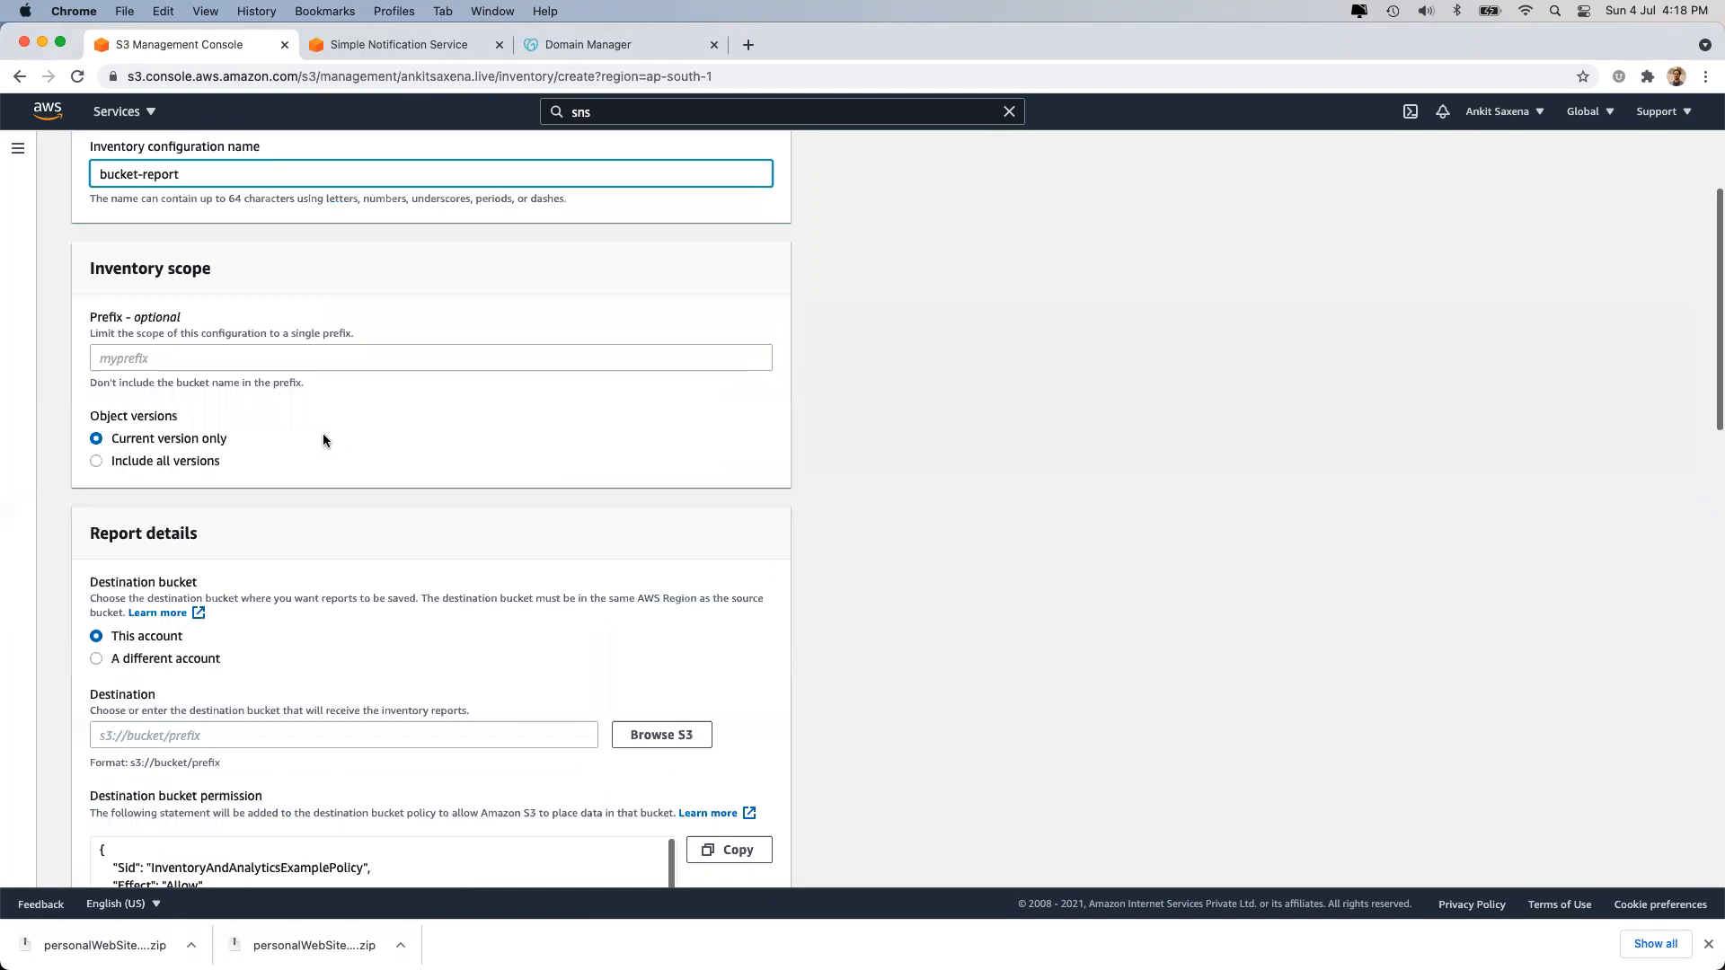
{"action": "left_click", "coordinate": [144, 468]}
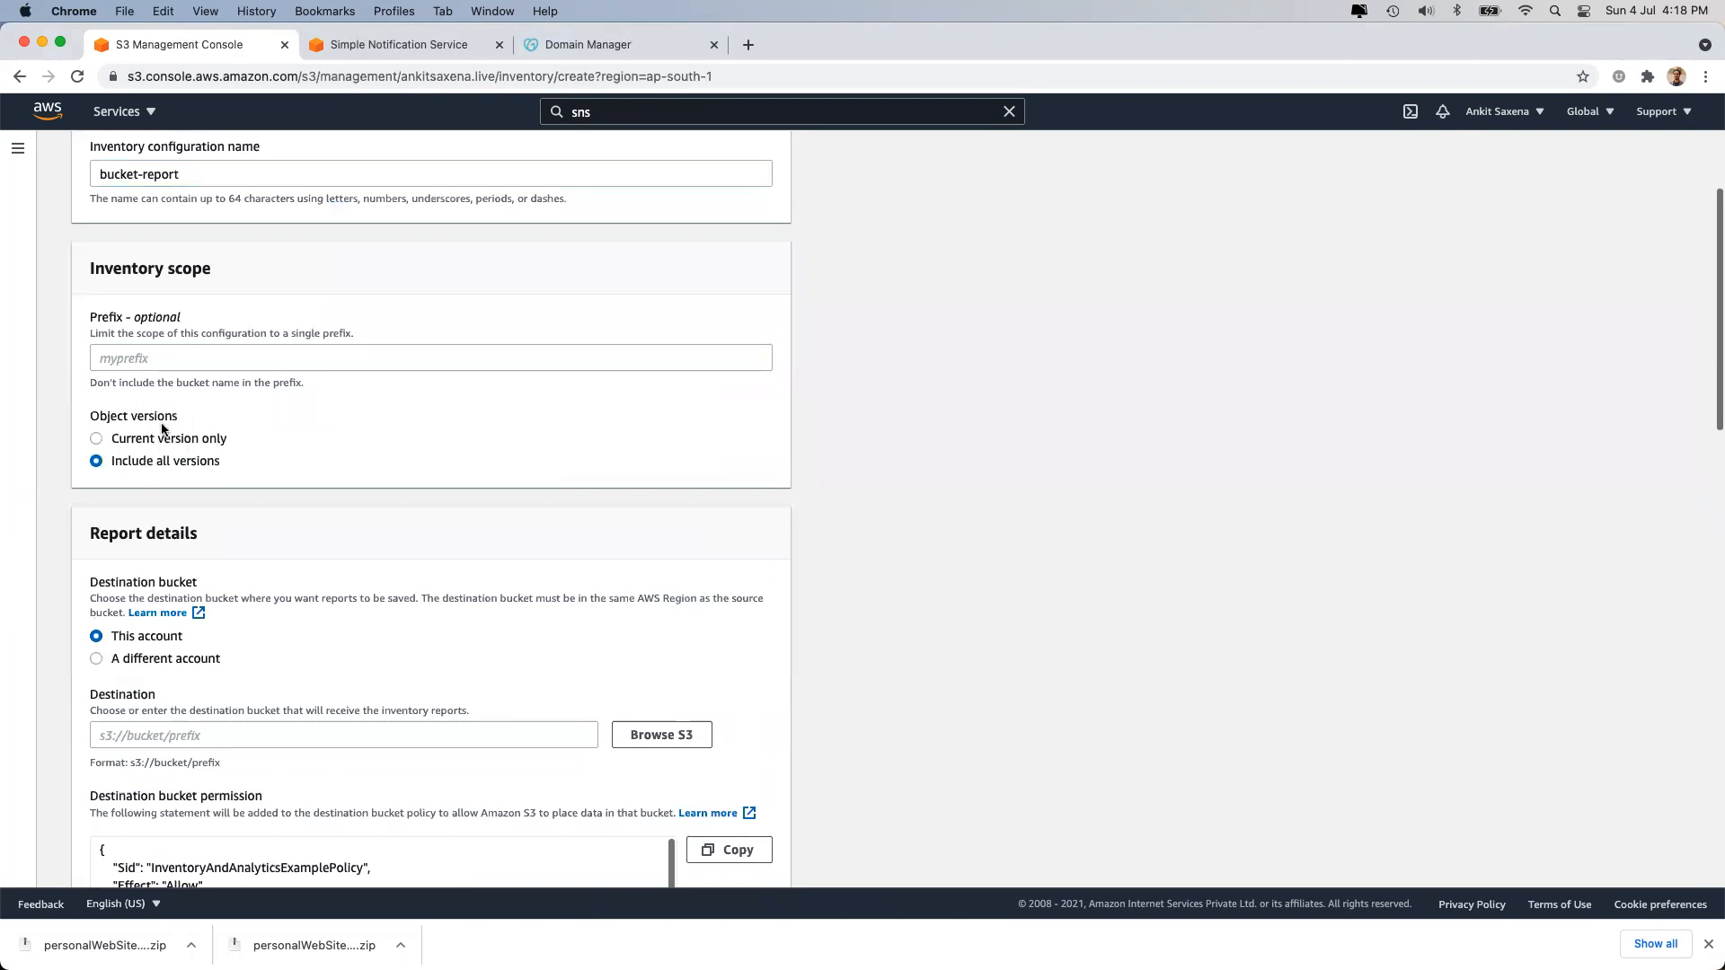
{"action": "scroll", "coordinate": [175, 498], "scroll_direction": "down", "scroll_amount": 3}
{"action": "left_click", "coordinate": [195, 528]}
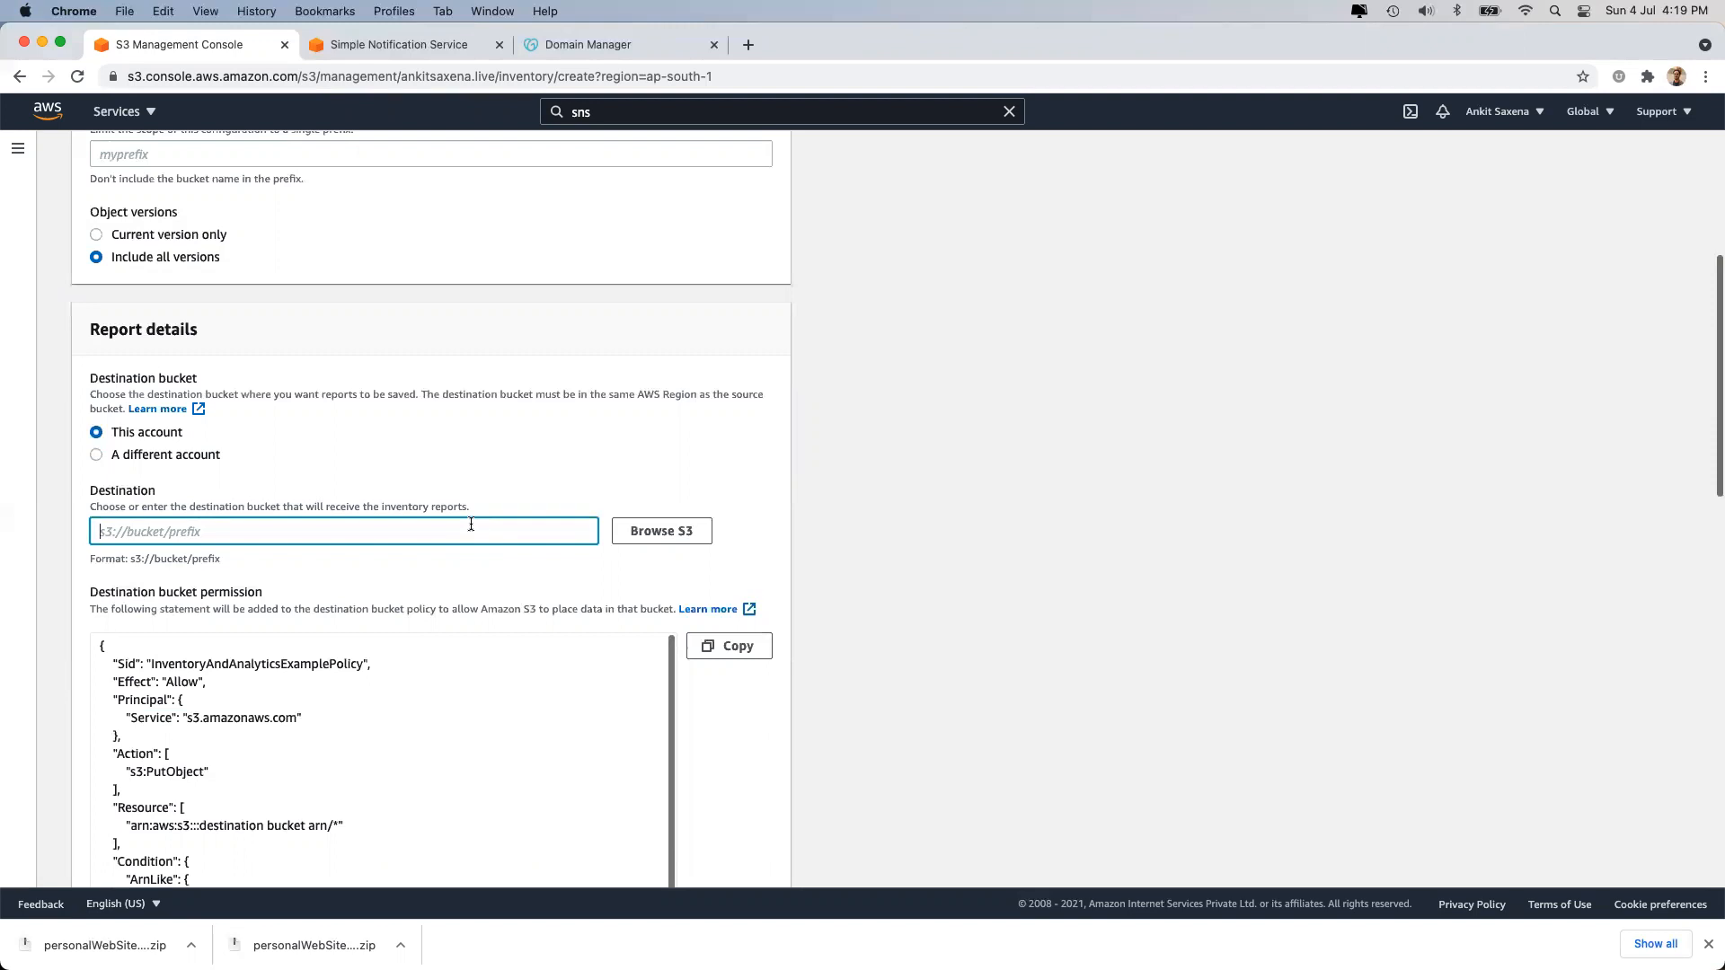
Set the inventory report destination to the arjun2021 bucket.
{"action": "left_click", "coordinate": [661, 531]}
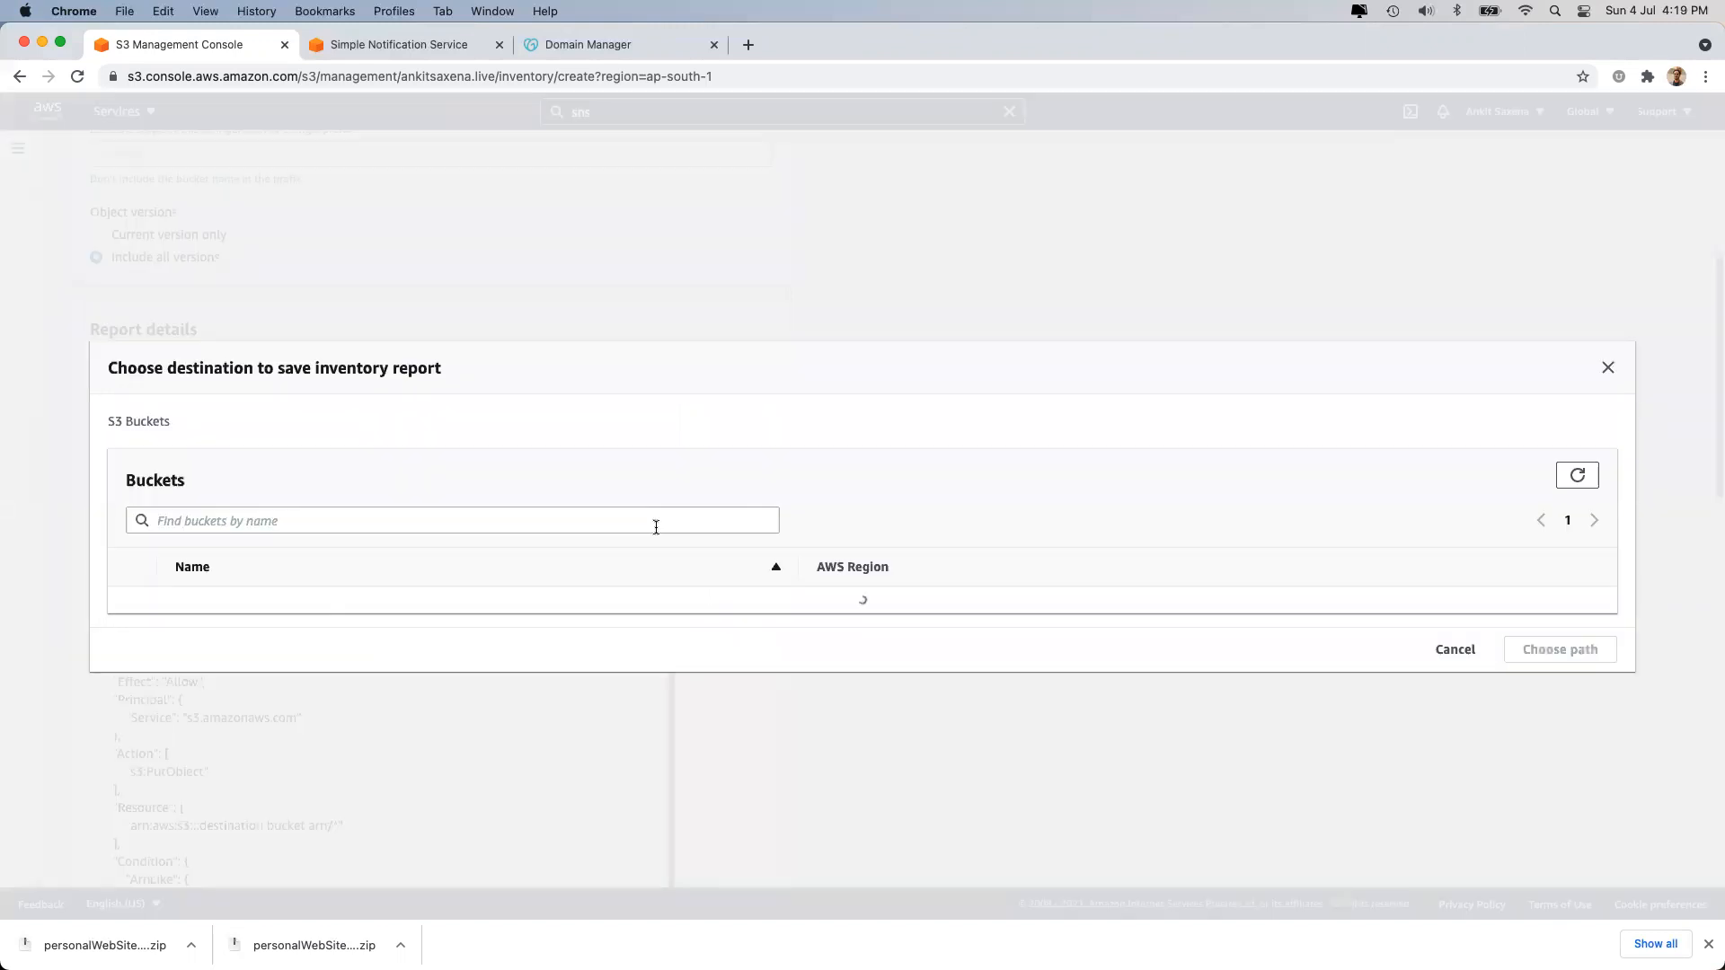
{"action": "left_click", "coordinate": [131, 587]}
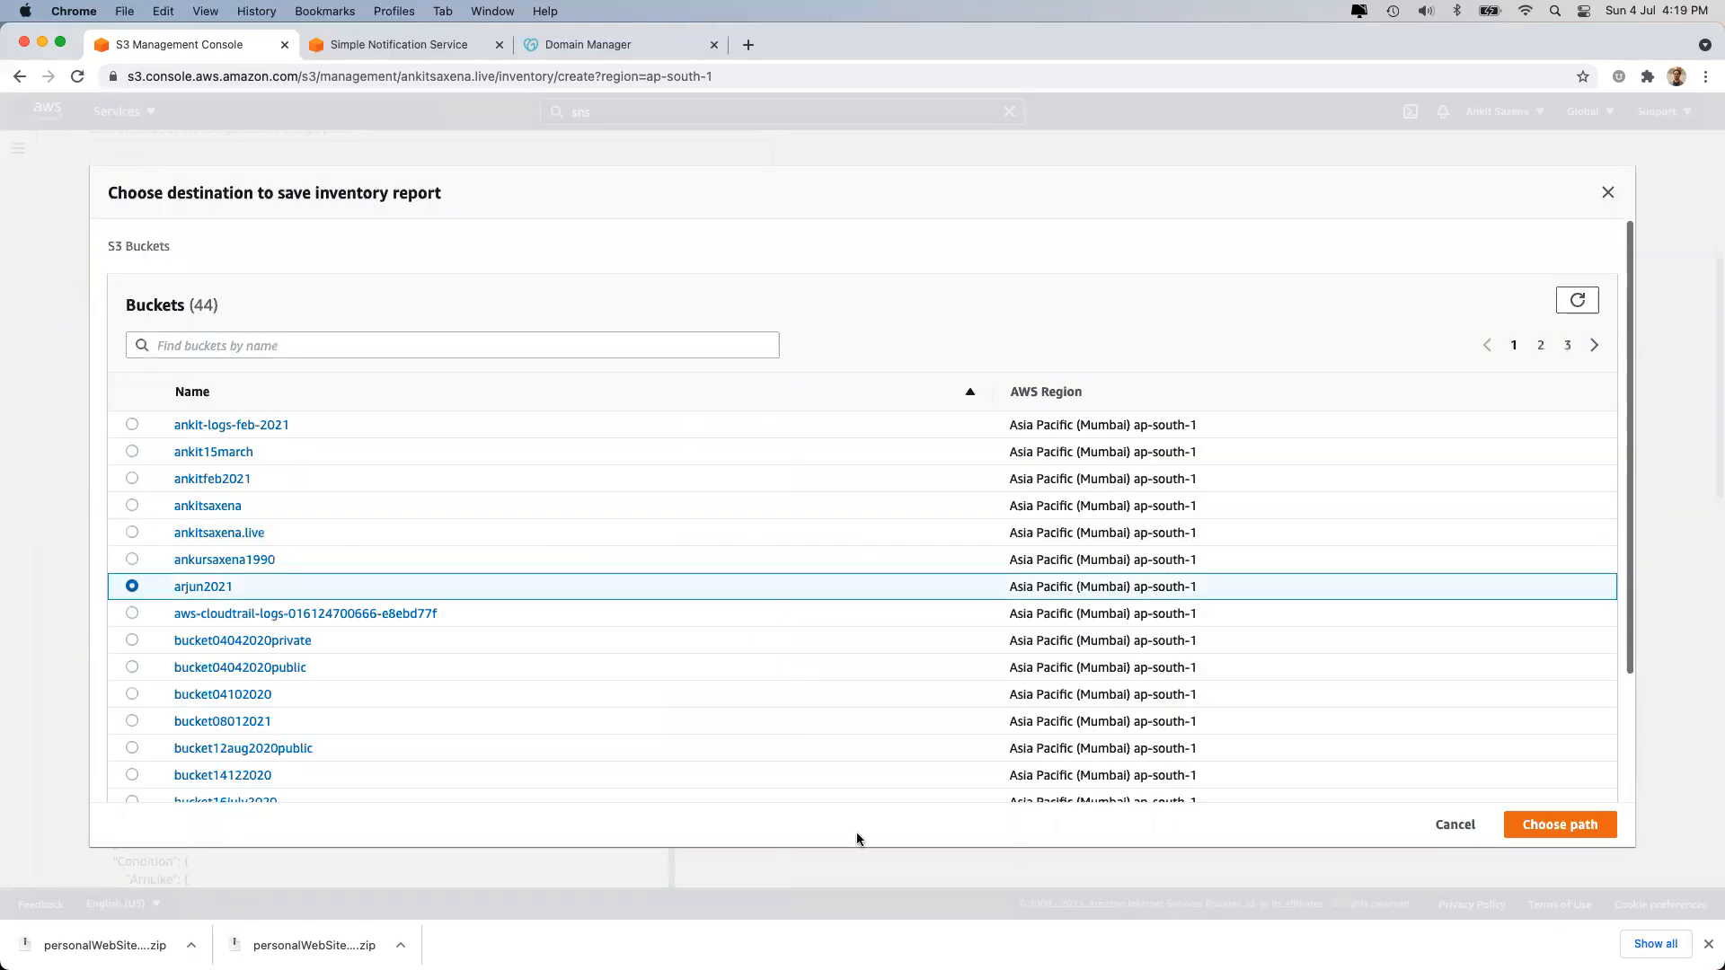
{"action": "left_click", "coordinate": [1547, 827]}
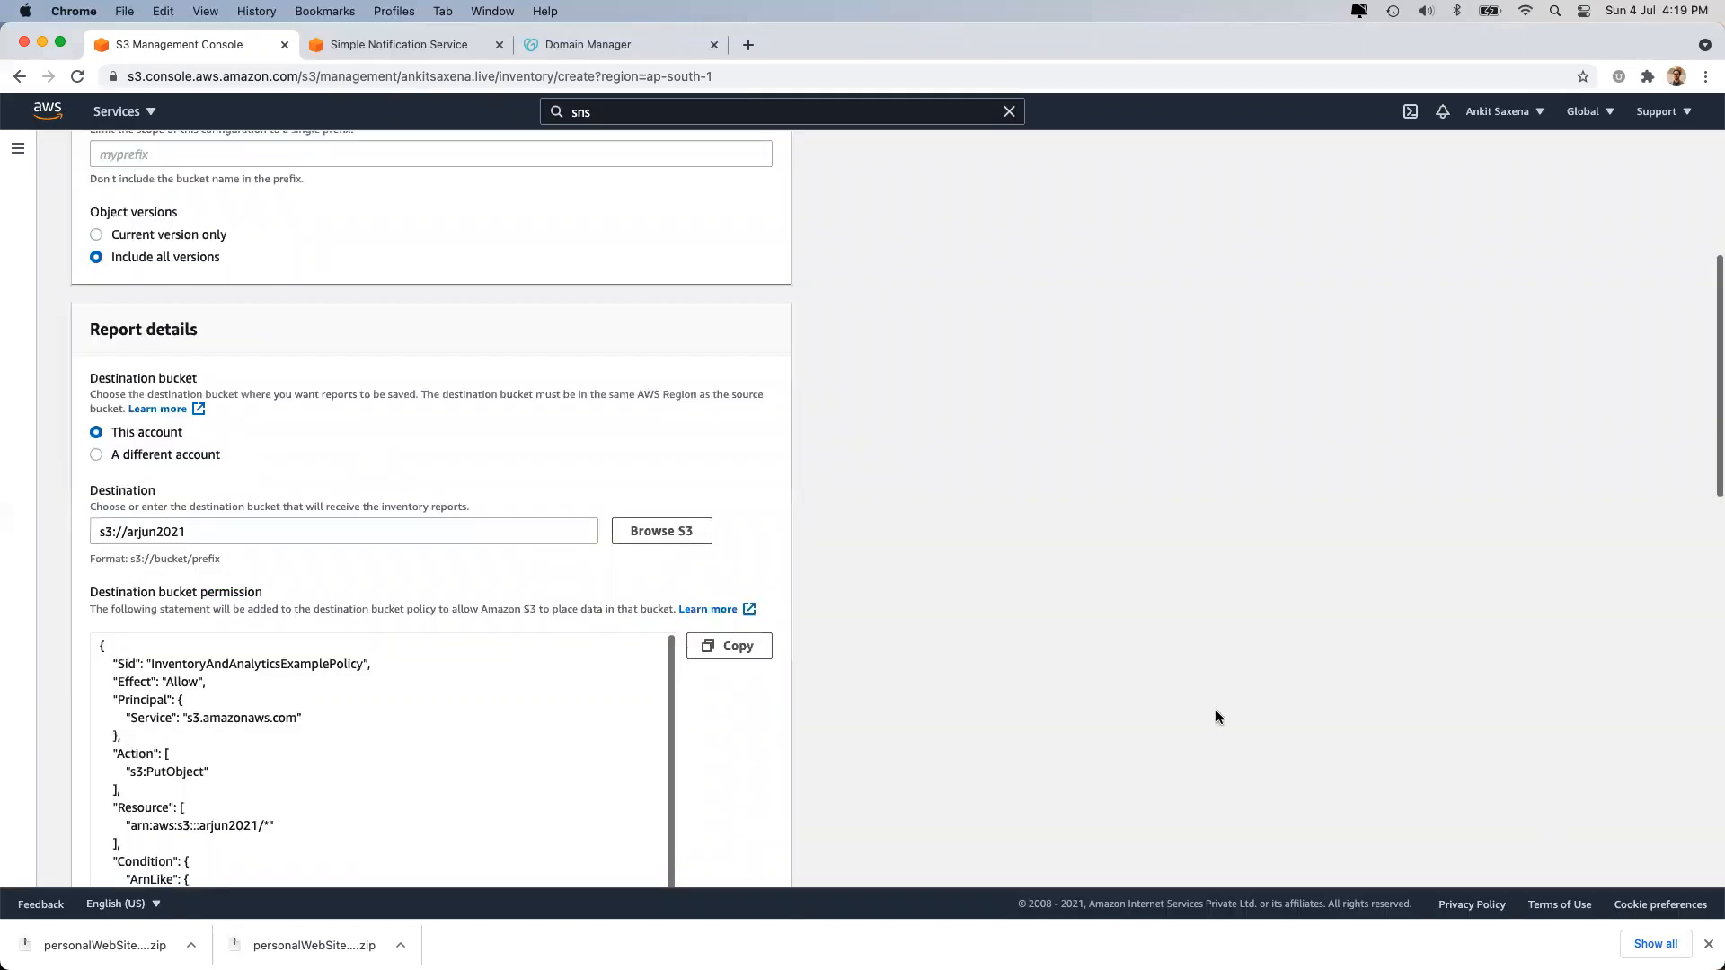
{"action": "scroll", "coordinate": [1003, 623], "scroll_direction": "down", "scroll_amount": 20}
{"action": "scroll", "coordinate": [418, 402], "scroll_direction": "up", "scroll_amount": 2}
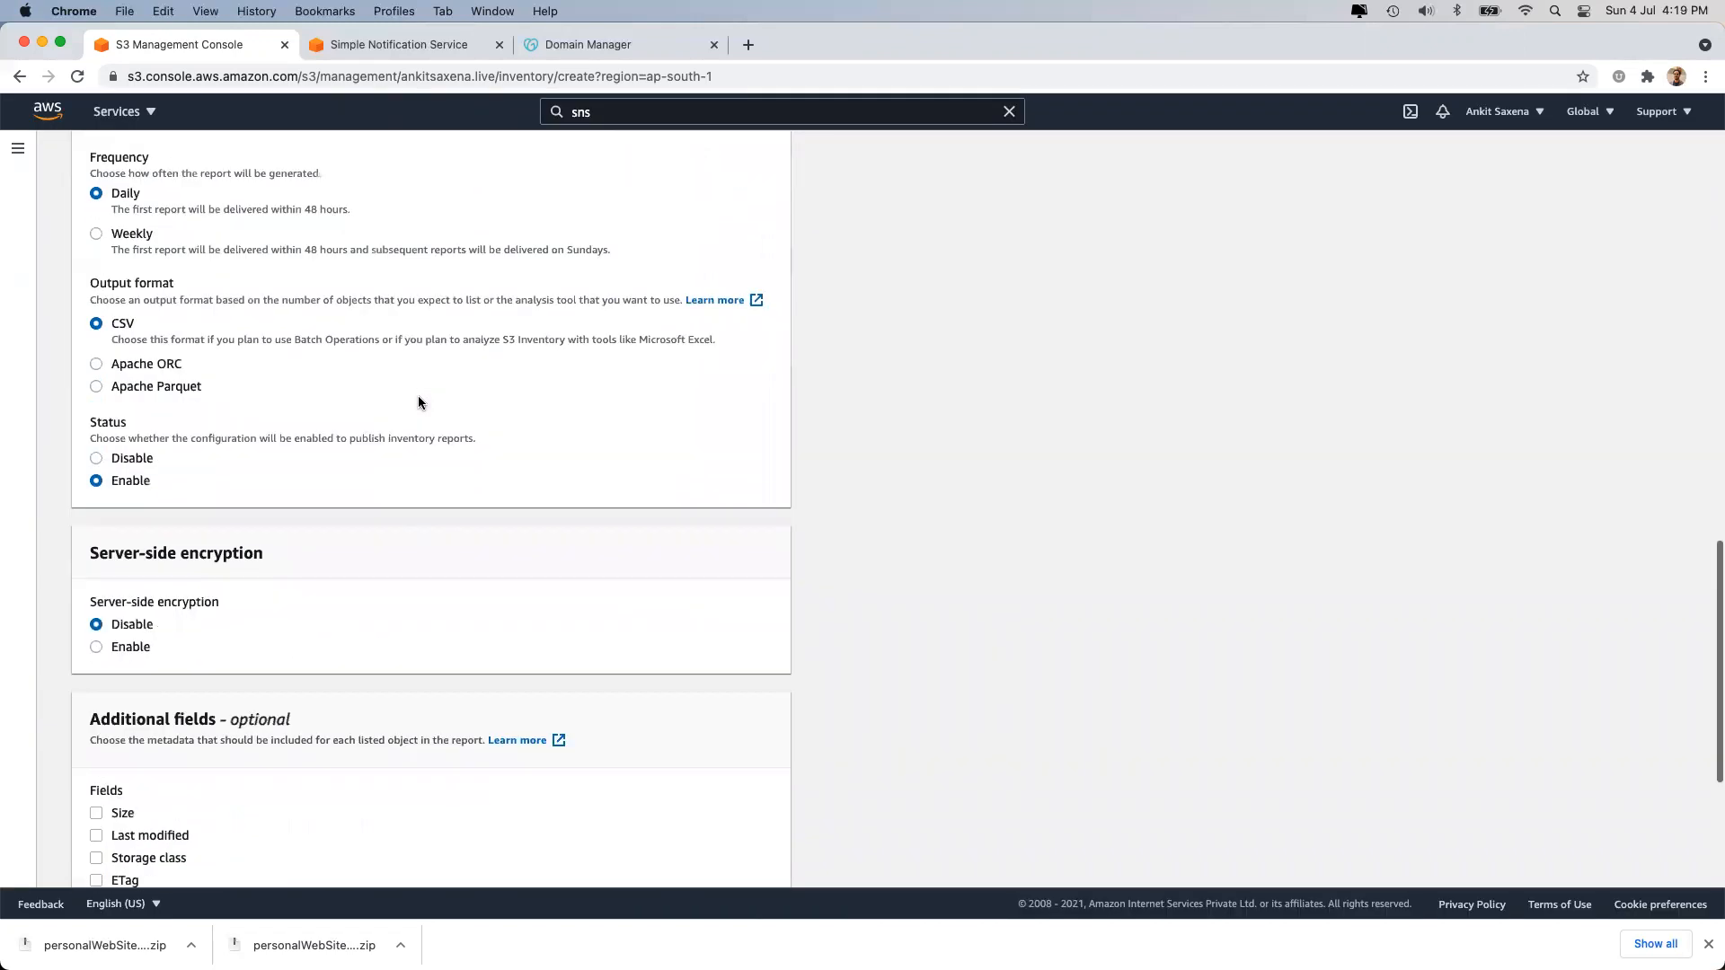
{"action": "scroll", "coordinate": [418, 402], "scroll_direction": "down", "scroll_amount": 3}
Add nine report fields, Size through Intelligent-Tiering access tier, leaving Object Lock fields out.
{"action": "left_click", "coordinate": [112, 497]}
{"action": "left_click", "coordinate": [115, 521]}
{"action": "left_click", "coordinate": [119, 542]}
{"action": "left_click", "coordinate": [122, 566]}
{"action": "left_click", "coordinate": [122, 588]}
{"action": "left_click", "coordinate": [122, 611]}
{"action": "left_click", "coordinate": [126, 634]}
{"action": "left_click", "coordinate": [131, 656]}
{"action": "left_click", "coordinate": [134, 677]}
{"action": "left_click", "coordinate": [136, 697]}
{"action": "left_click", "coordinate": [137, 697]}
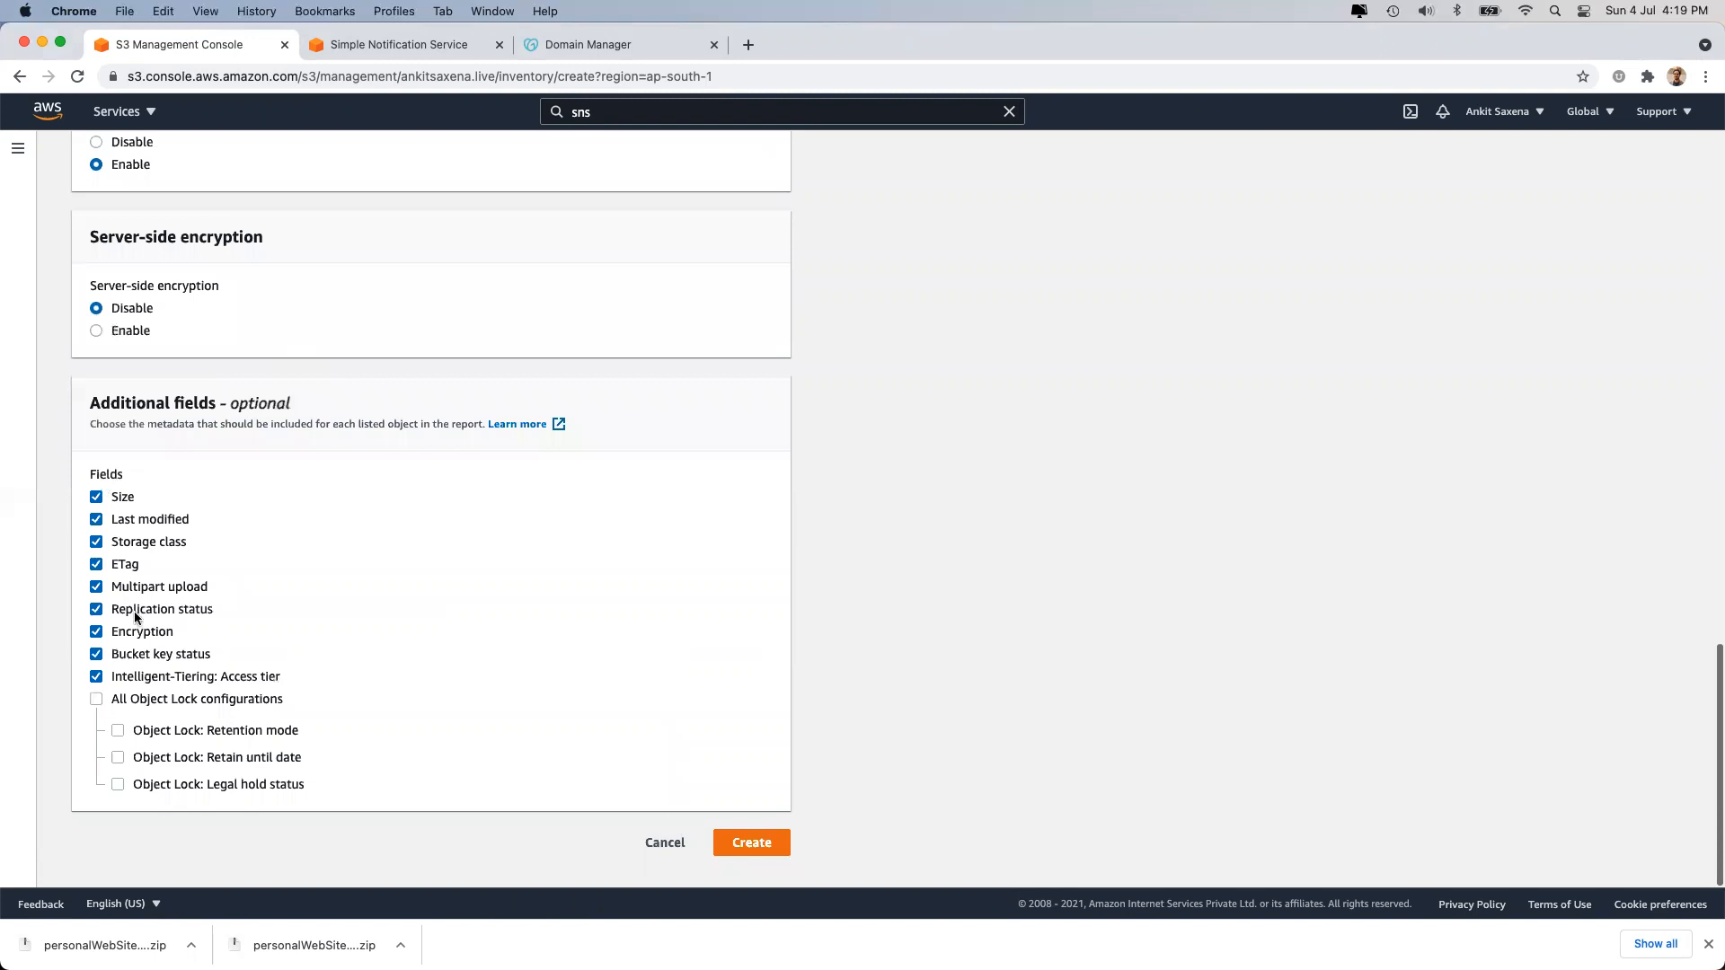
Discard the inventory configuration draft and begin a new access point from the bucket's Access Points.
{"action": "left_click", "coordinate": [663, 844]}
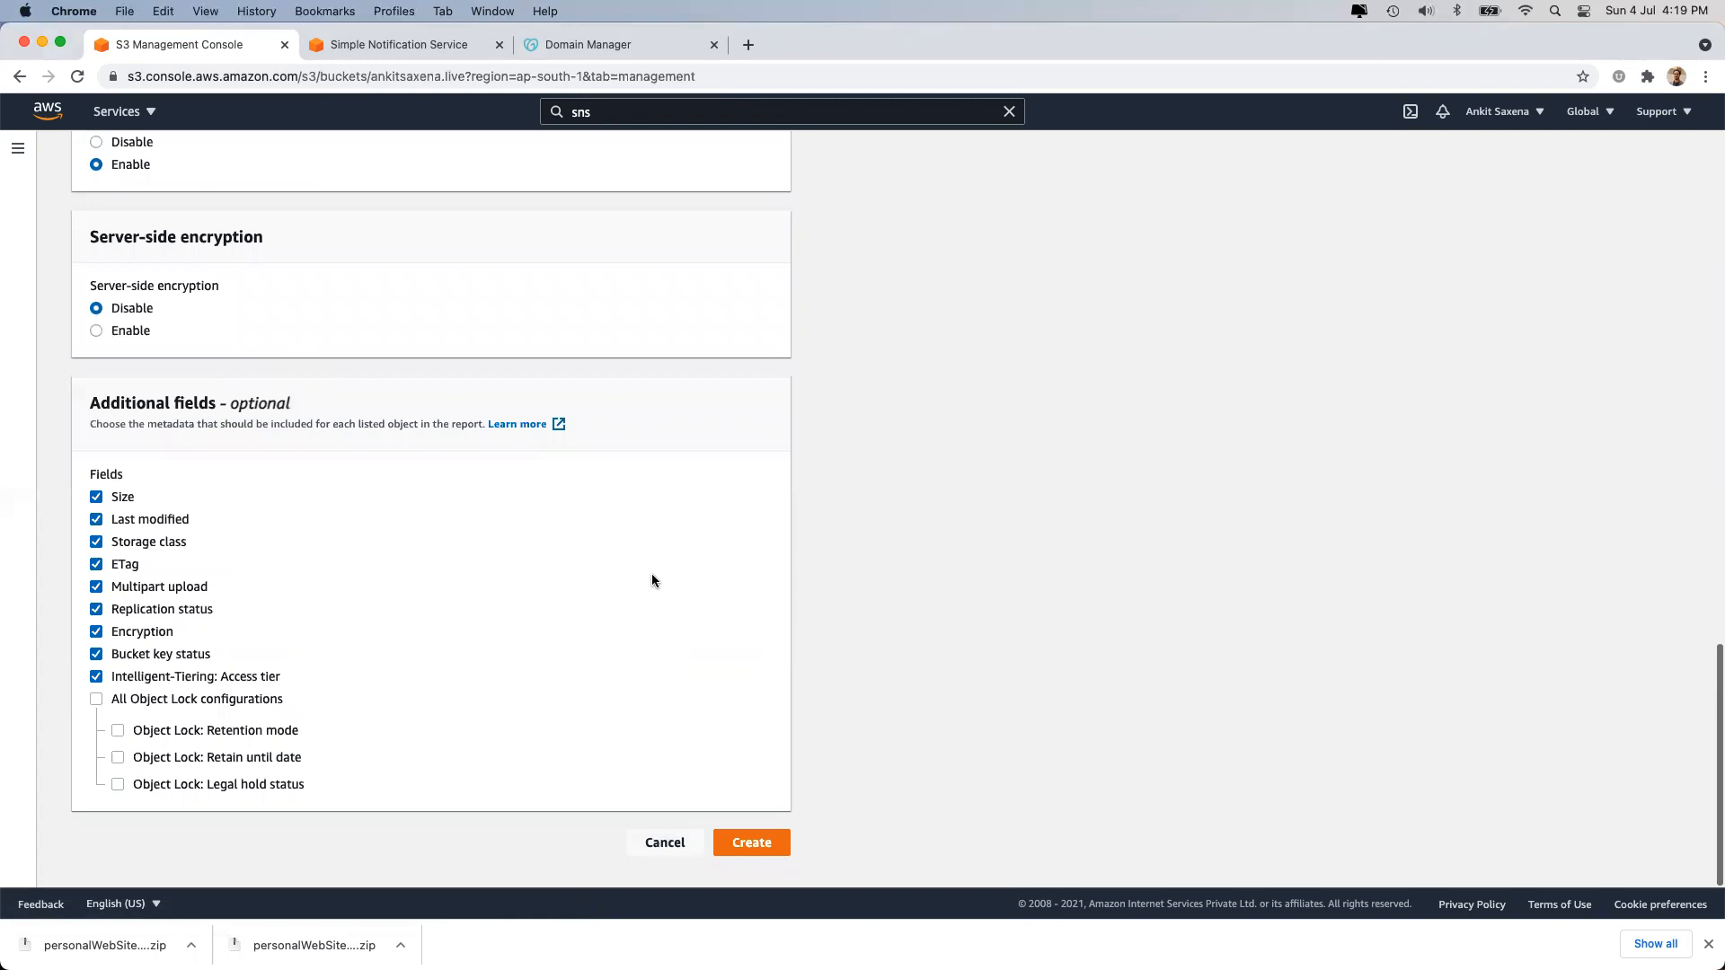
{"action": "left_click", "coordinate": [622, 297]}
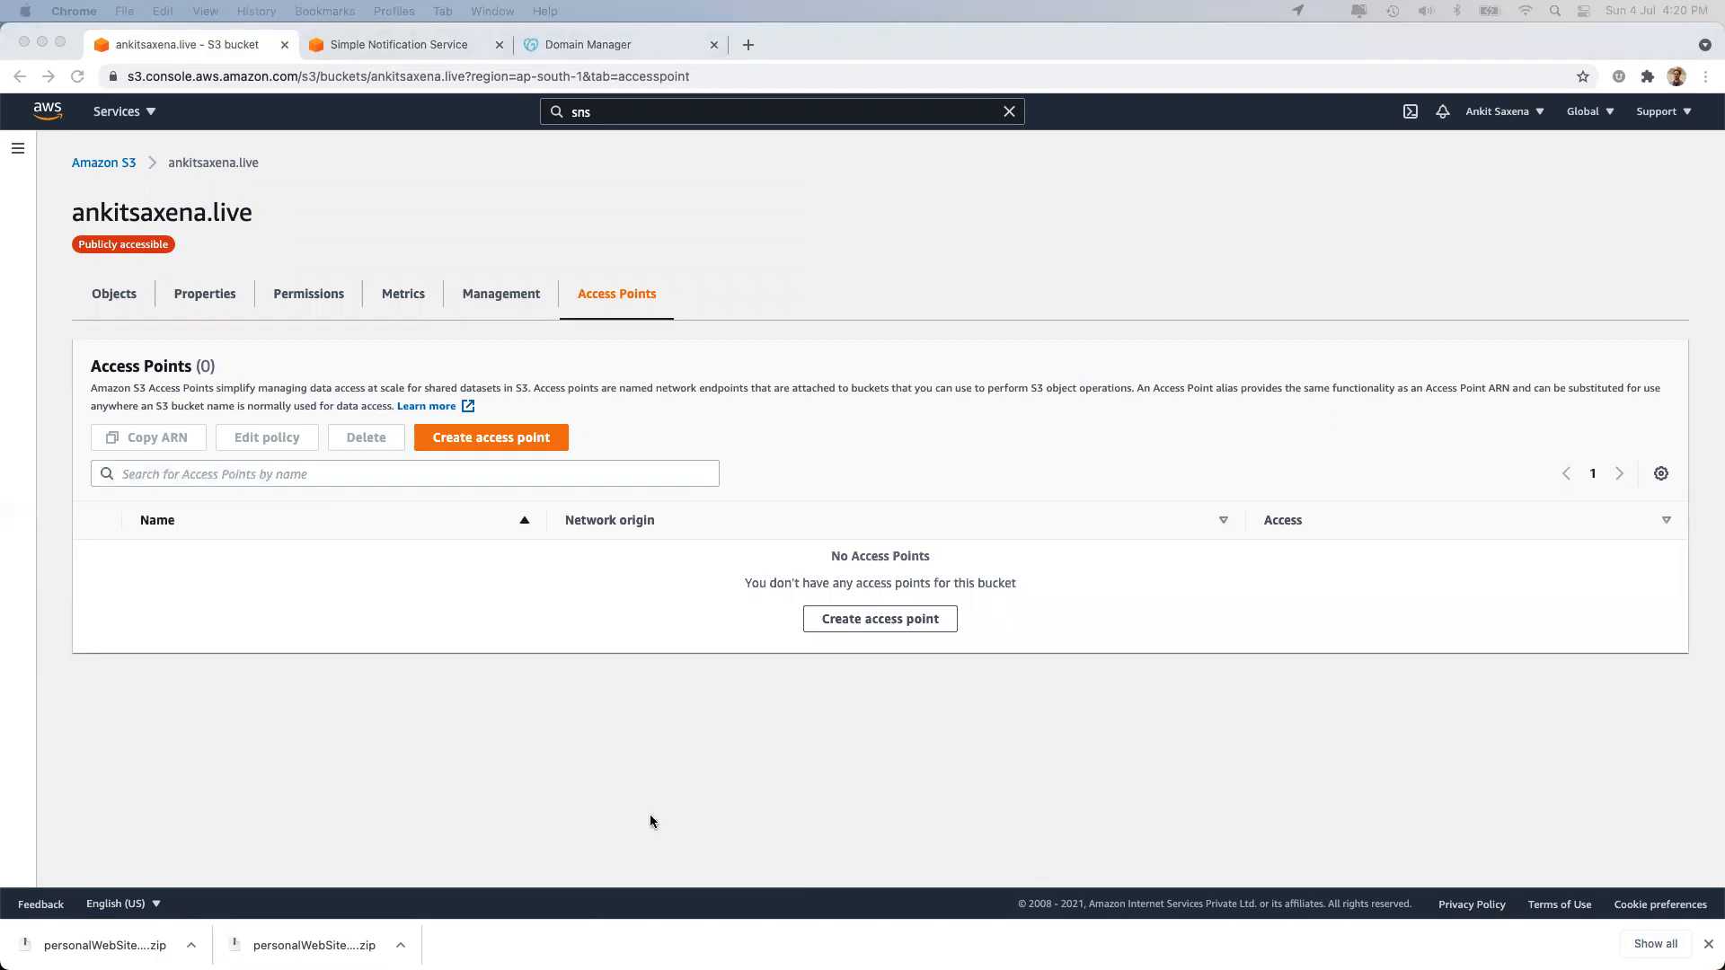
{"action": "left_click", "coordinate": [515, 440]}
{"action": "left_click", "coordinate": [515, 440]}
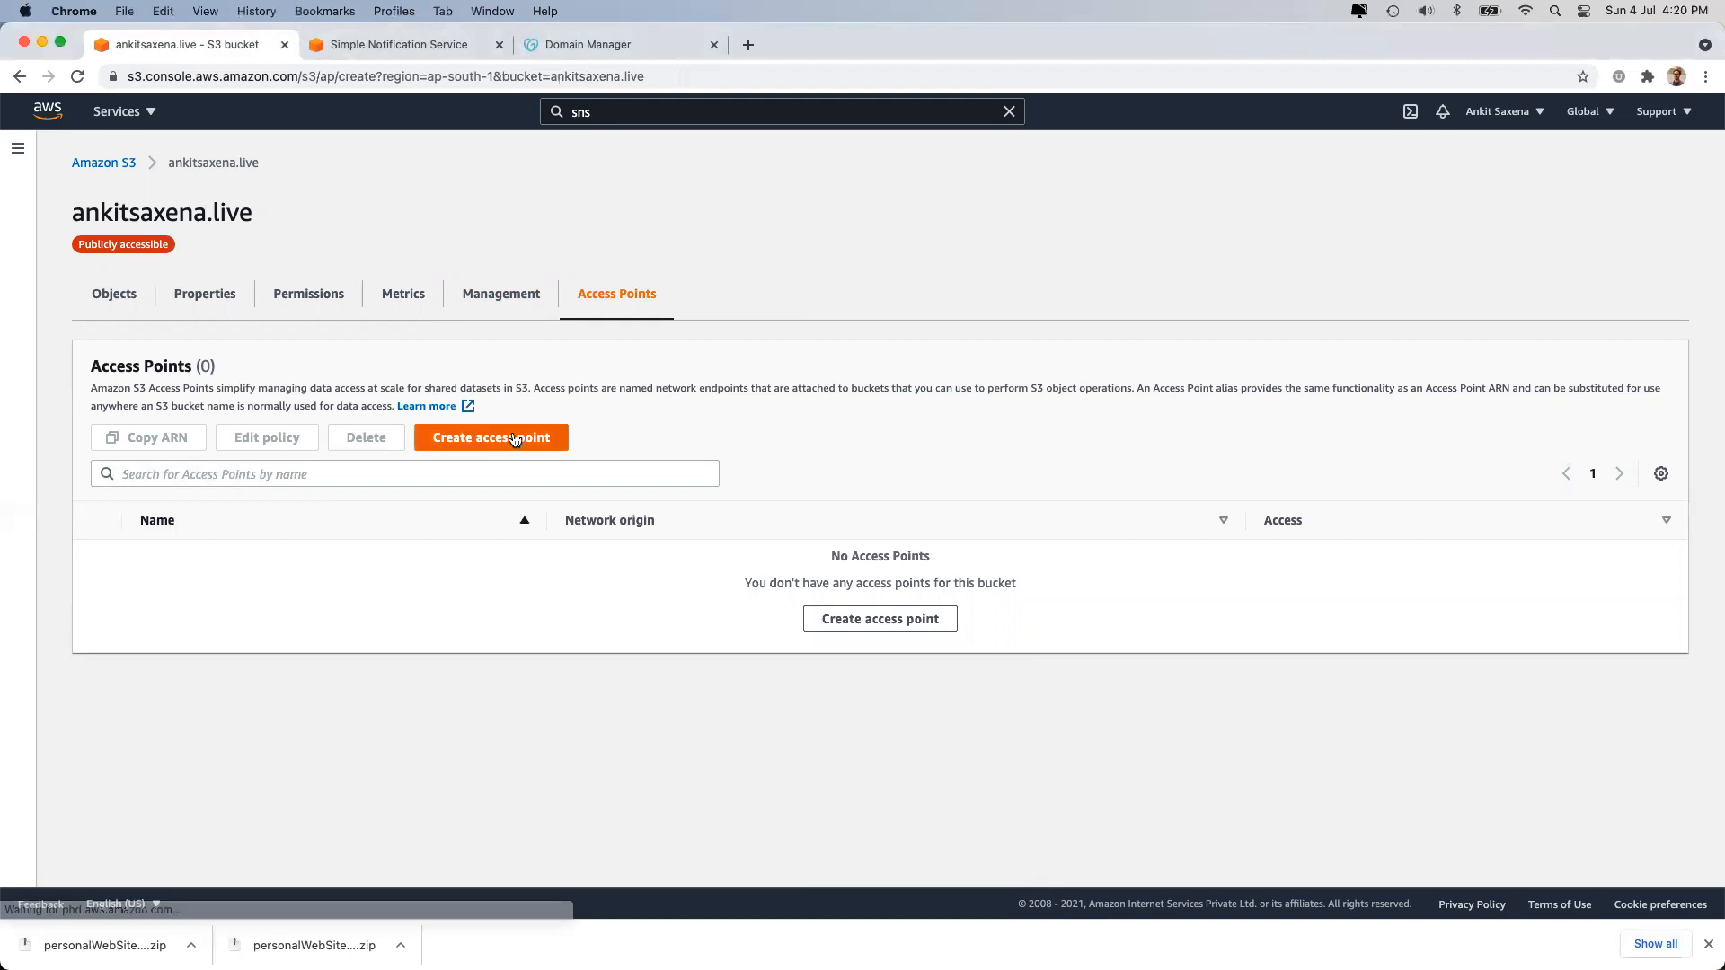
Name the access point 'accesspoint-replicate-data', make it Internet-reachable, and turn off Block all public access.
{"action": "left_click", "coordinate": [262, 393]}
{"action": "type", "text": "accesspoint"}
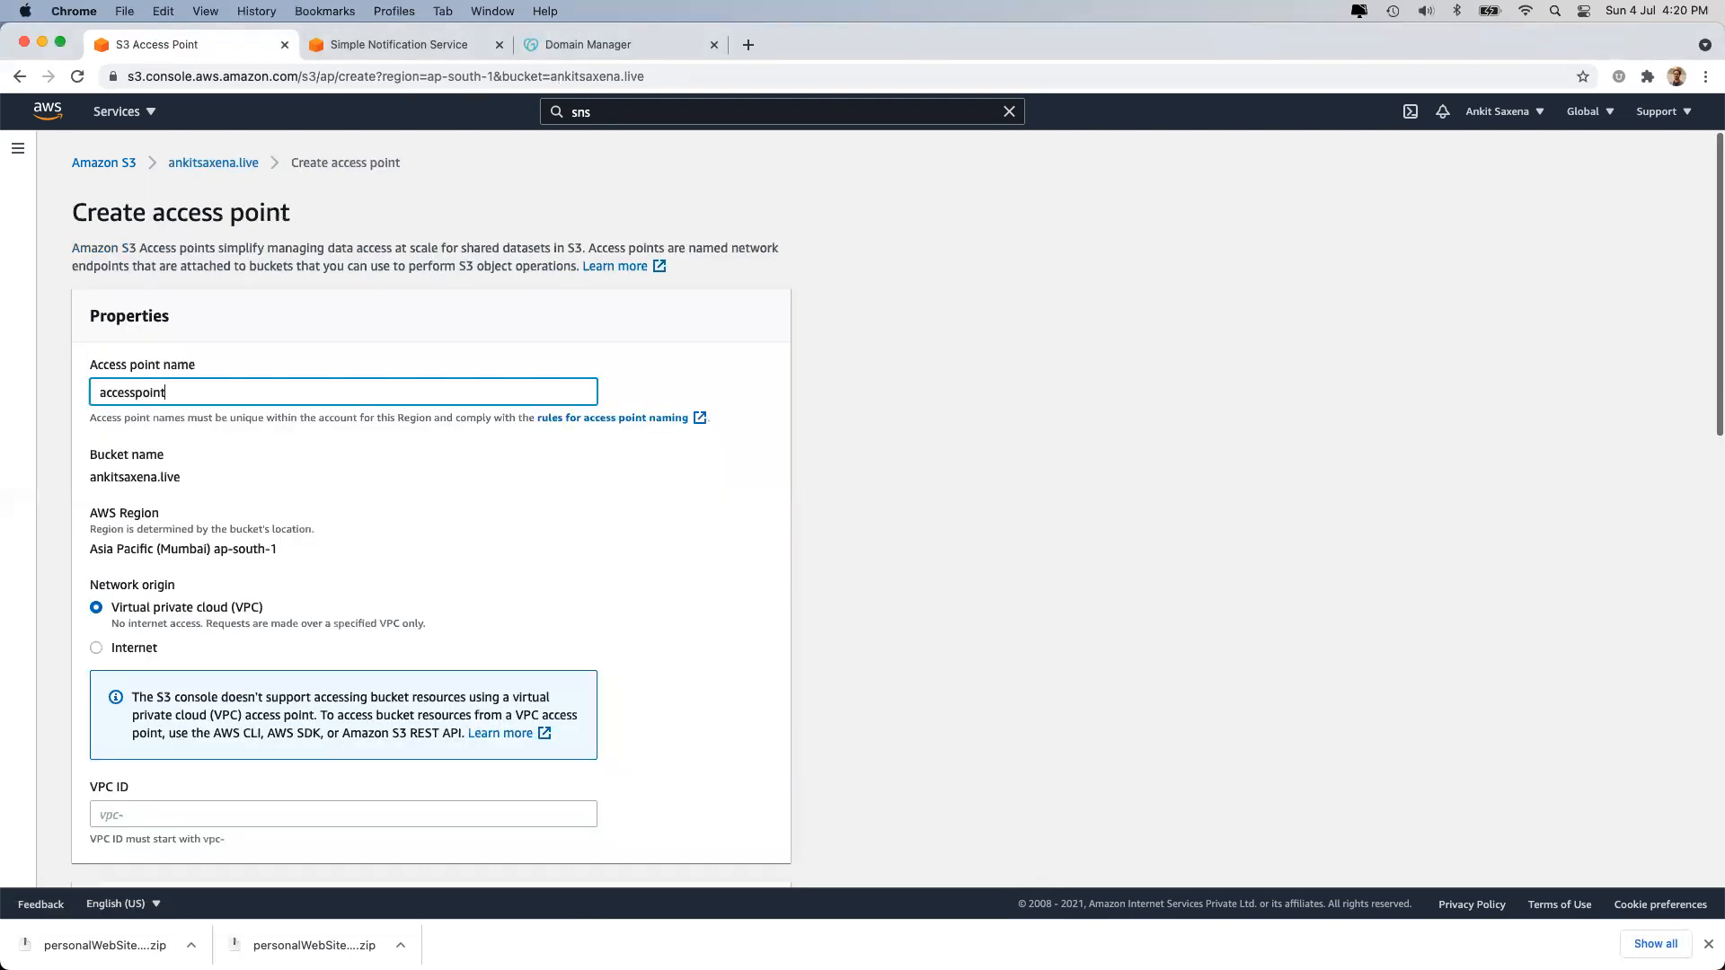
{"action": "type", "text": "-replicate-data"}
{"action": "scroll", "coordinate": [303, 578], "scroll_direction": "down", "scroll_amount": 2}
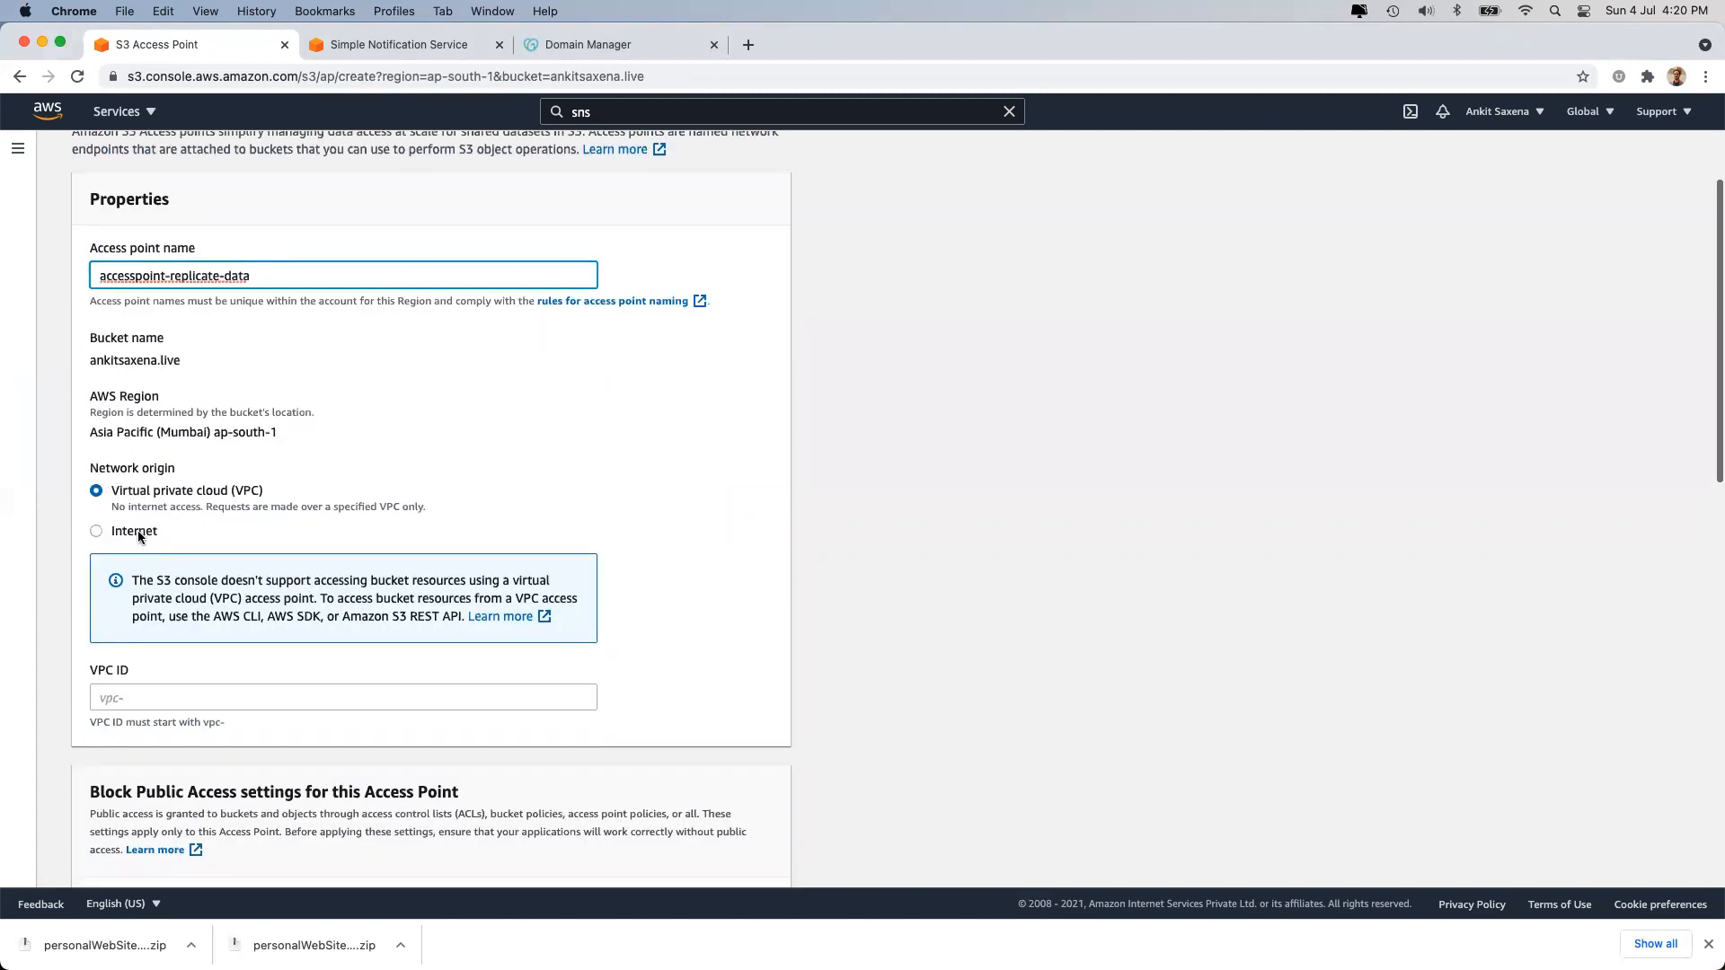
{"action": "left_click", "coordinate": [137, 531]}
{"action": "scroll", "coordinate": [137, 530], "scroll_direction": "down", "scroll_amount": 3}
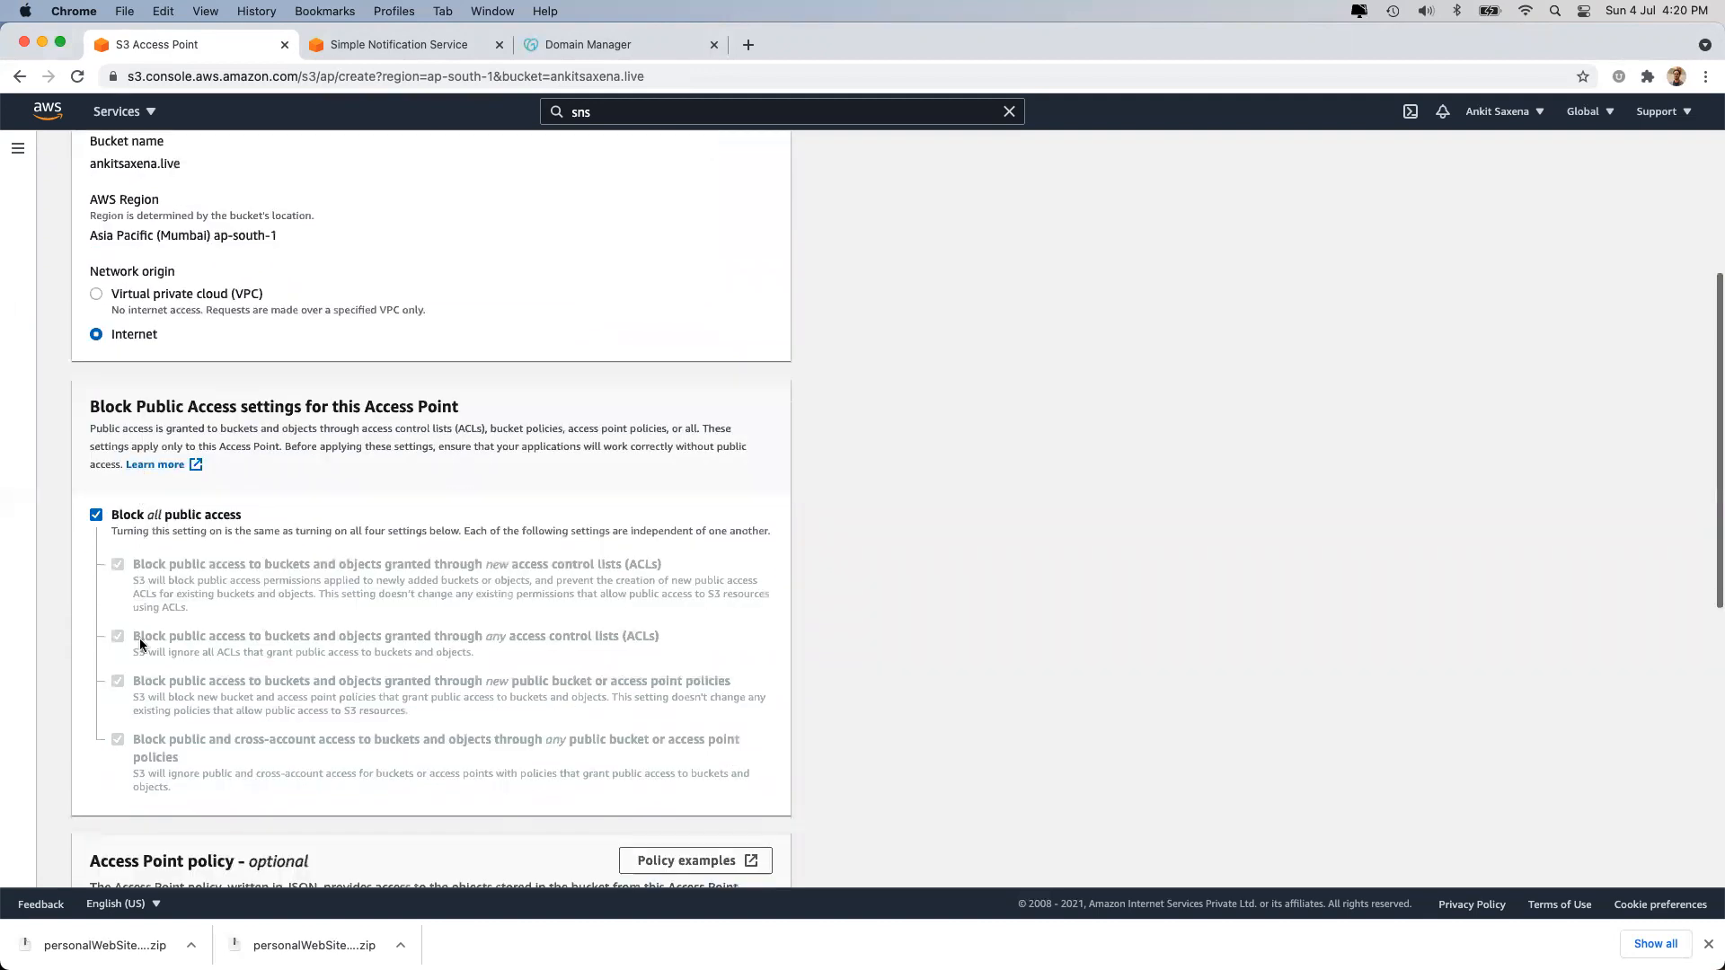
{"action": "left_click", "coordinate": [139, 517]}
{"action": "left_click", "coordinate": [140, 517]}
{"action": "left_click", "coordinate": [140, 517]}
{"action": "scroll", "coordinate": [140, 516], "scroll_direction": "down", "scroll_amount": 3}
{"action": "scroll", "coordinate": [162, 530], "scroll_direction": "up", "scroll_amount": 6}
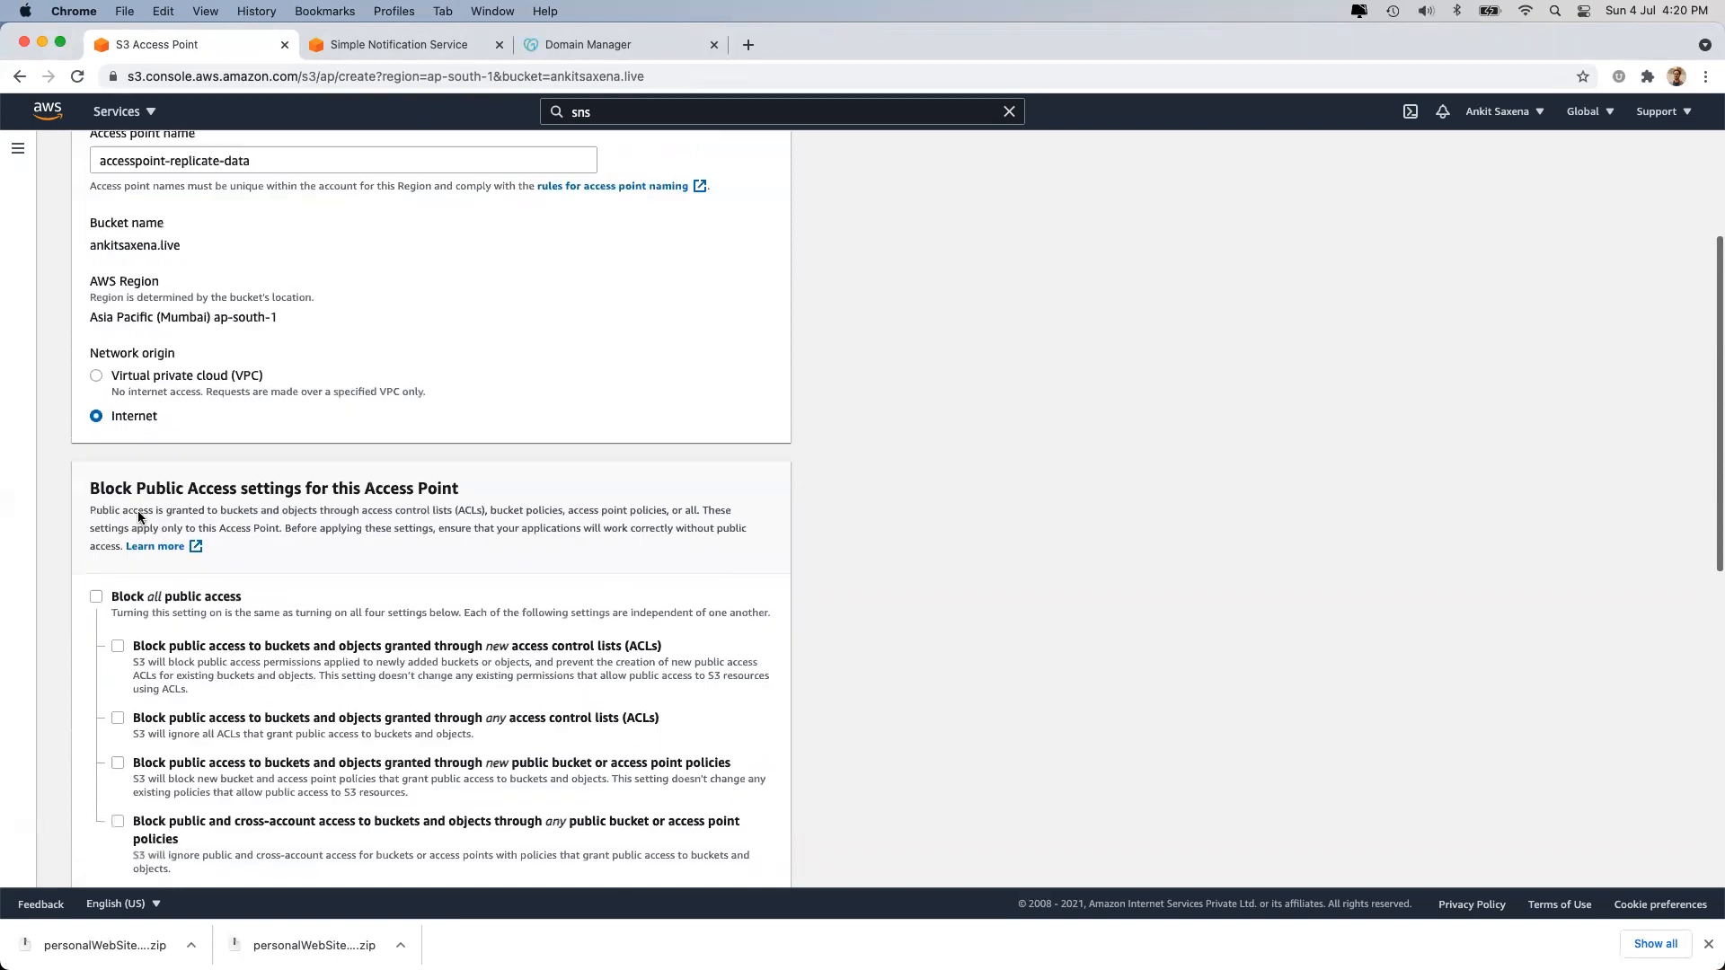
Switch the network origin to VPC, then cancel the access point draft.
{"action": "left_click", "coordinate": [169, 537]}
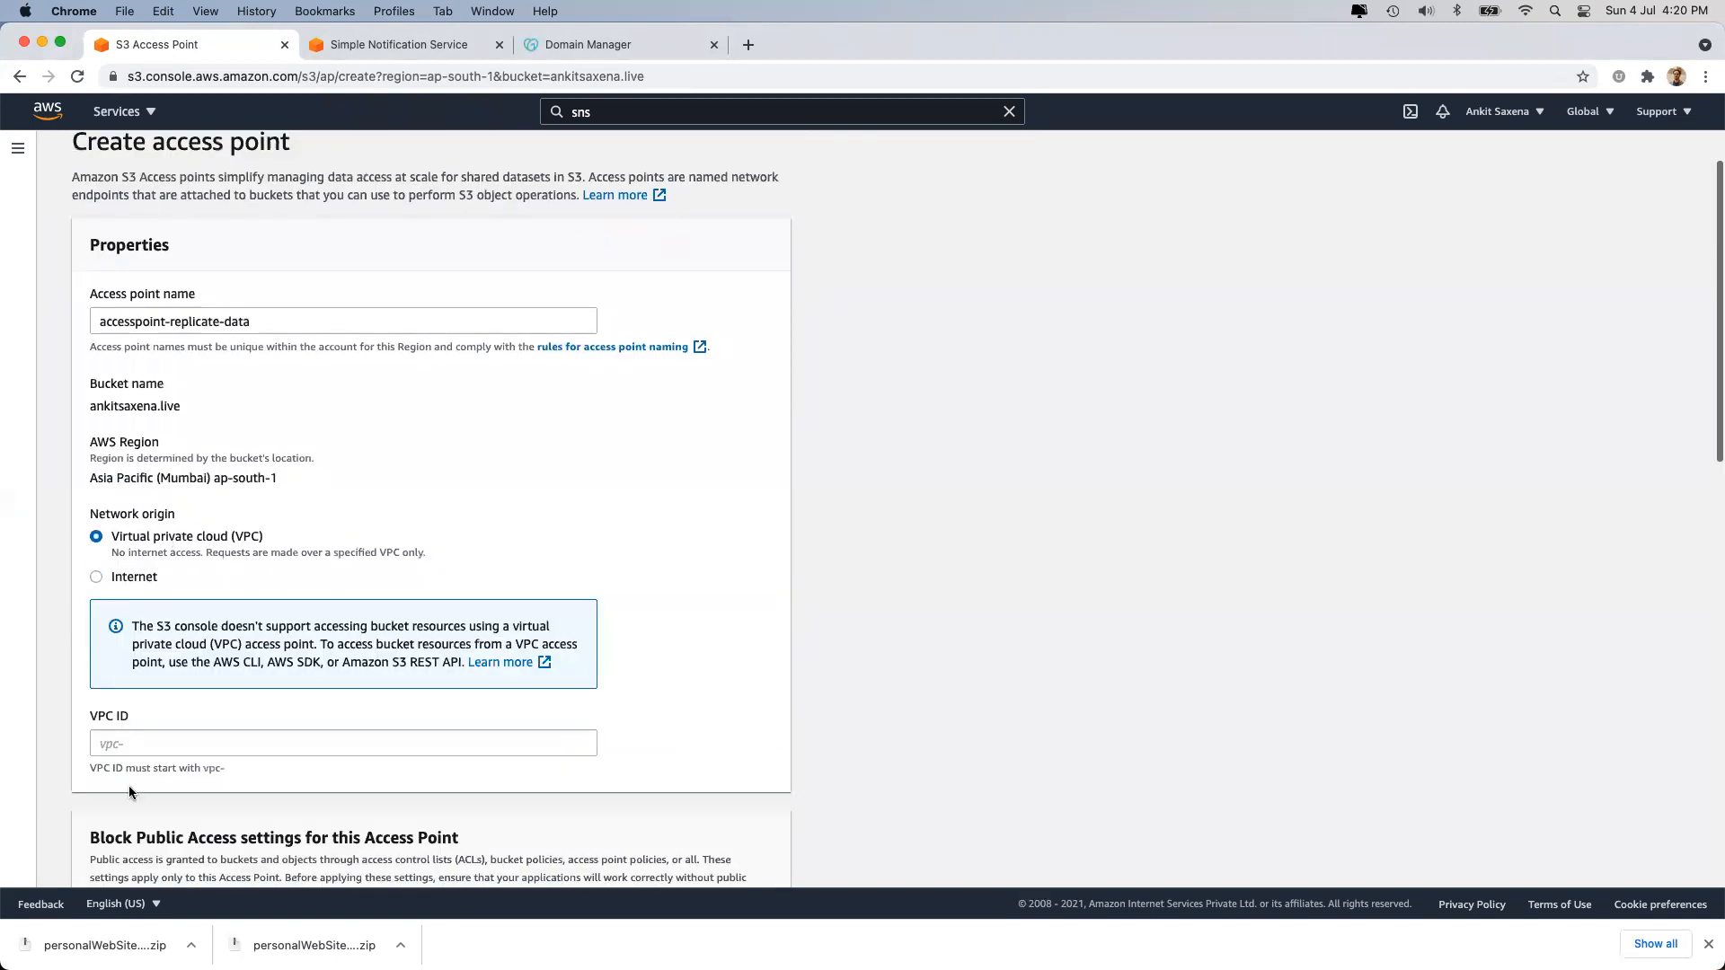
{"action": "left_click", "coordinate": [146, 746]}
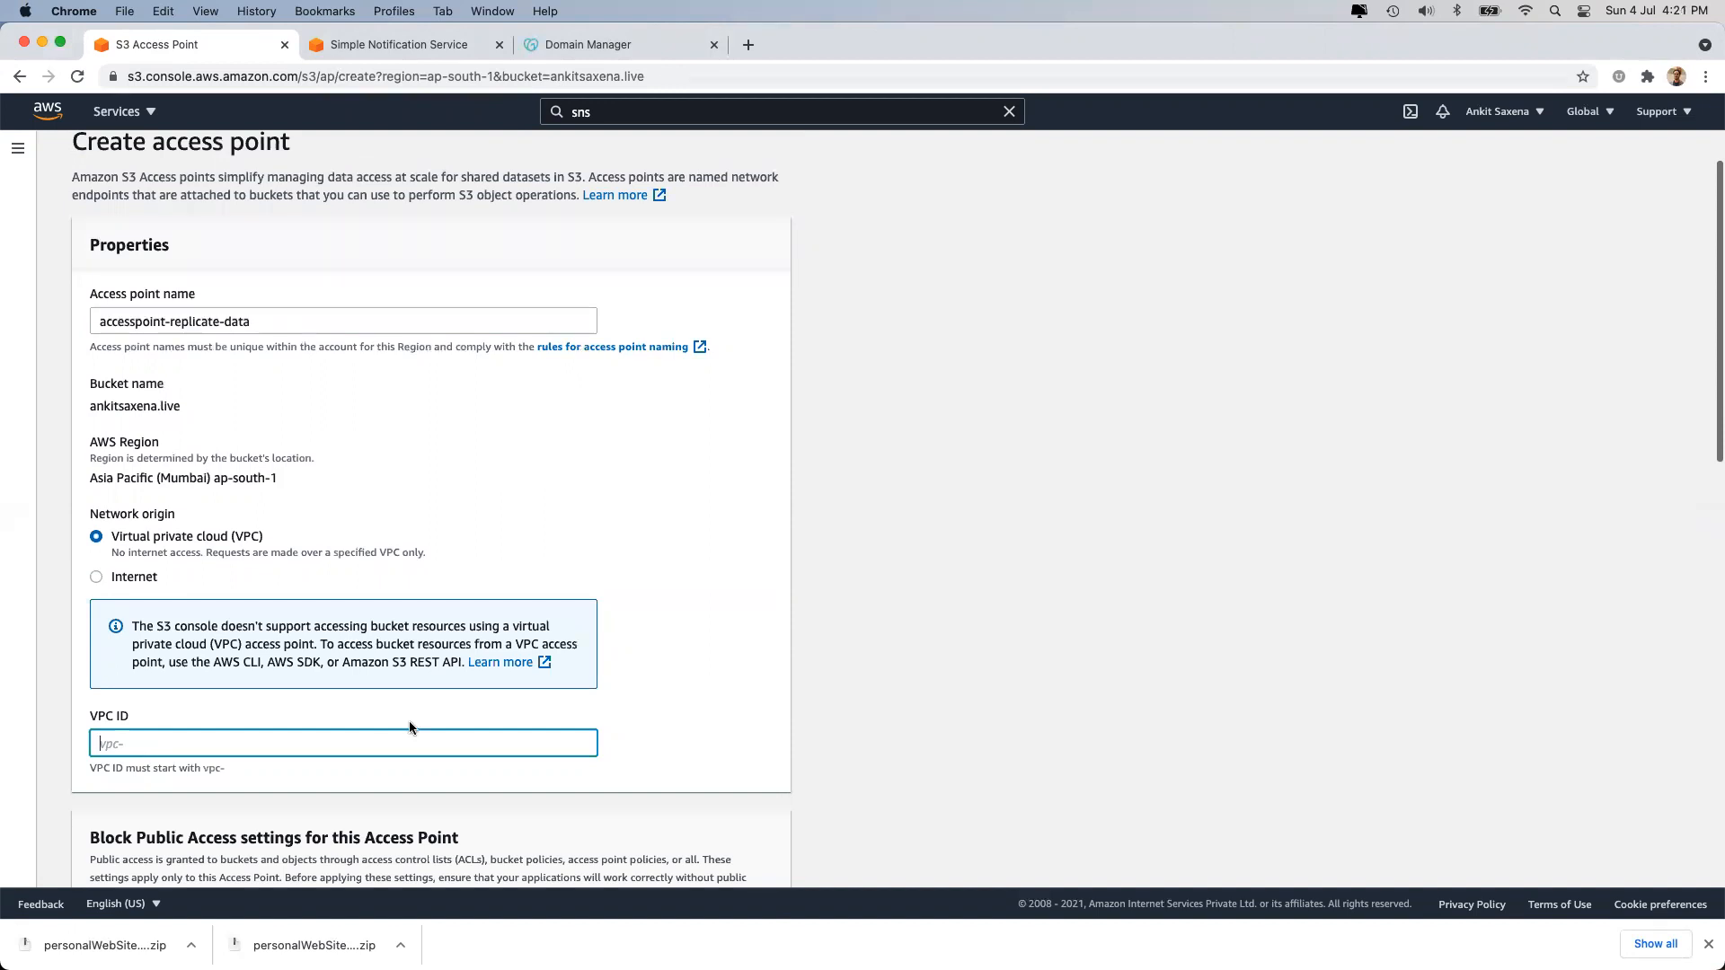
{"action": "scroll", "coordinate": [640, 731], "scroll_direction": "down", "scroll_amount": 10}
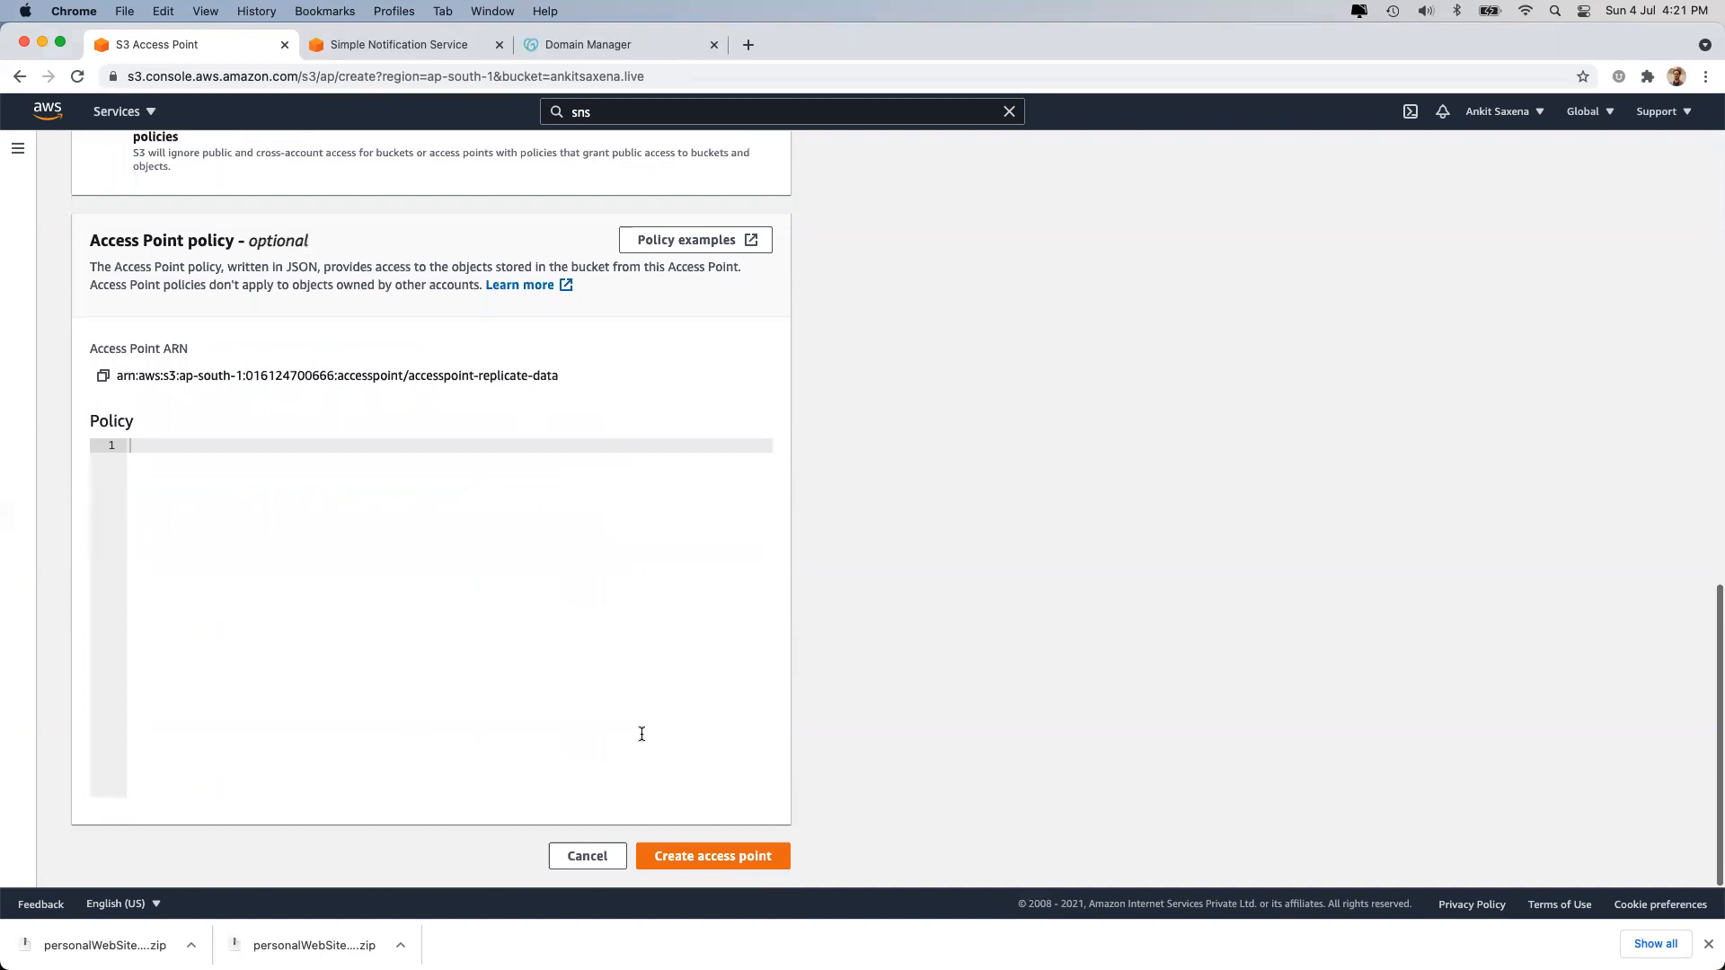
{"action": "left_click", "coordinate": [575, 858]}
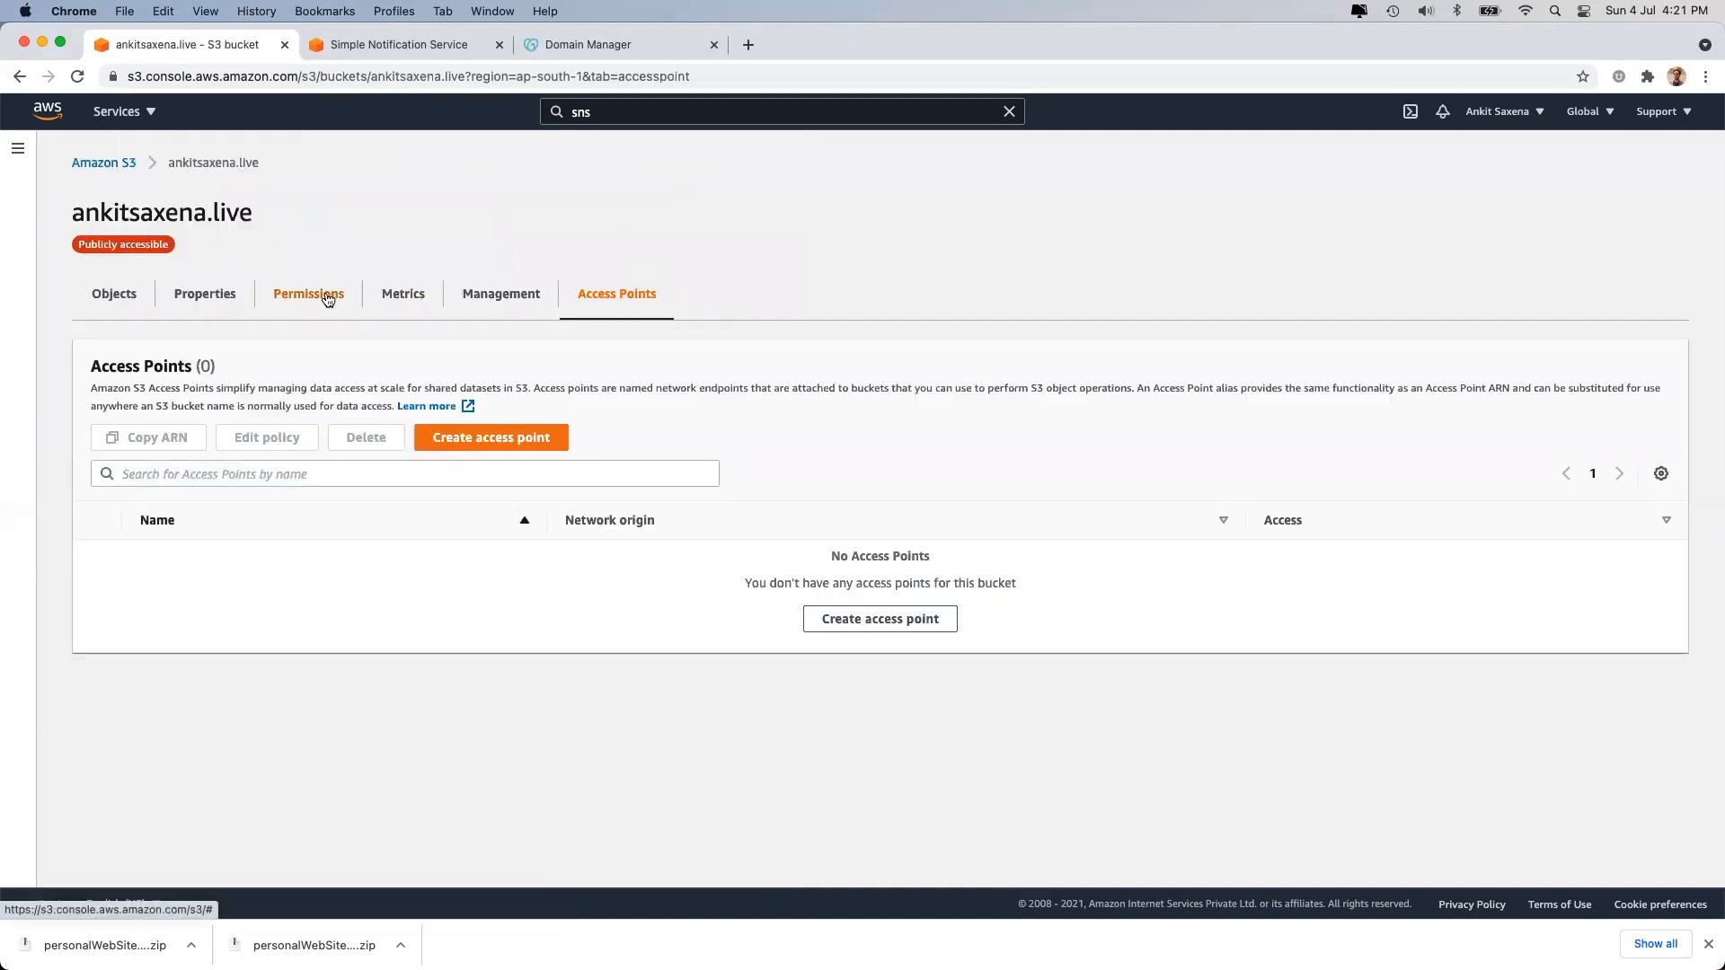
{"action": "left_click", "coordinate": [202, 302]}
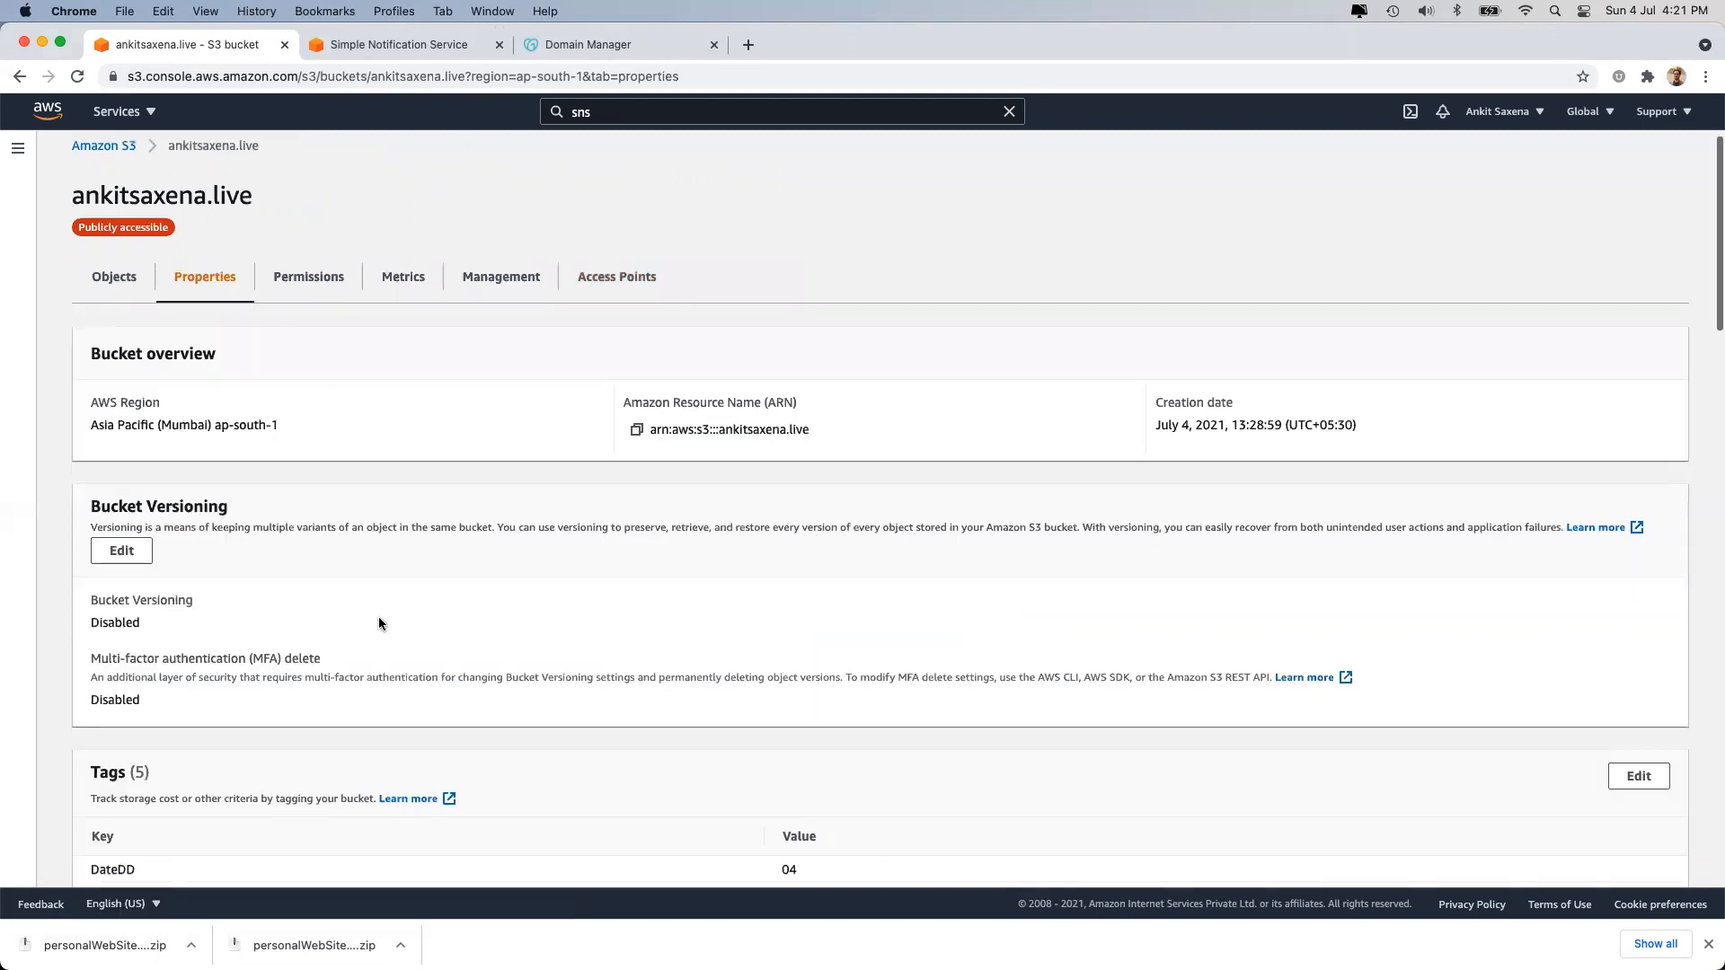
{"action": "scroll", "coordinate": [379, 620], "scroll_direction": "down", "scroll_amount": 15}
{"action": "scroll", "coordinate": [379, 616], "scroll_direction": "down", "scroll_amount": 5}
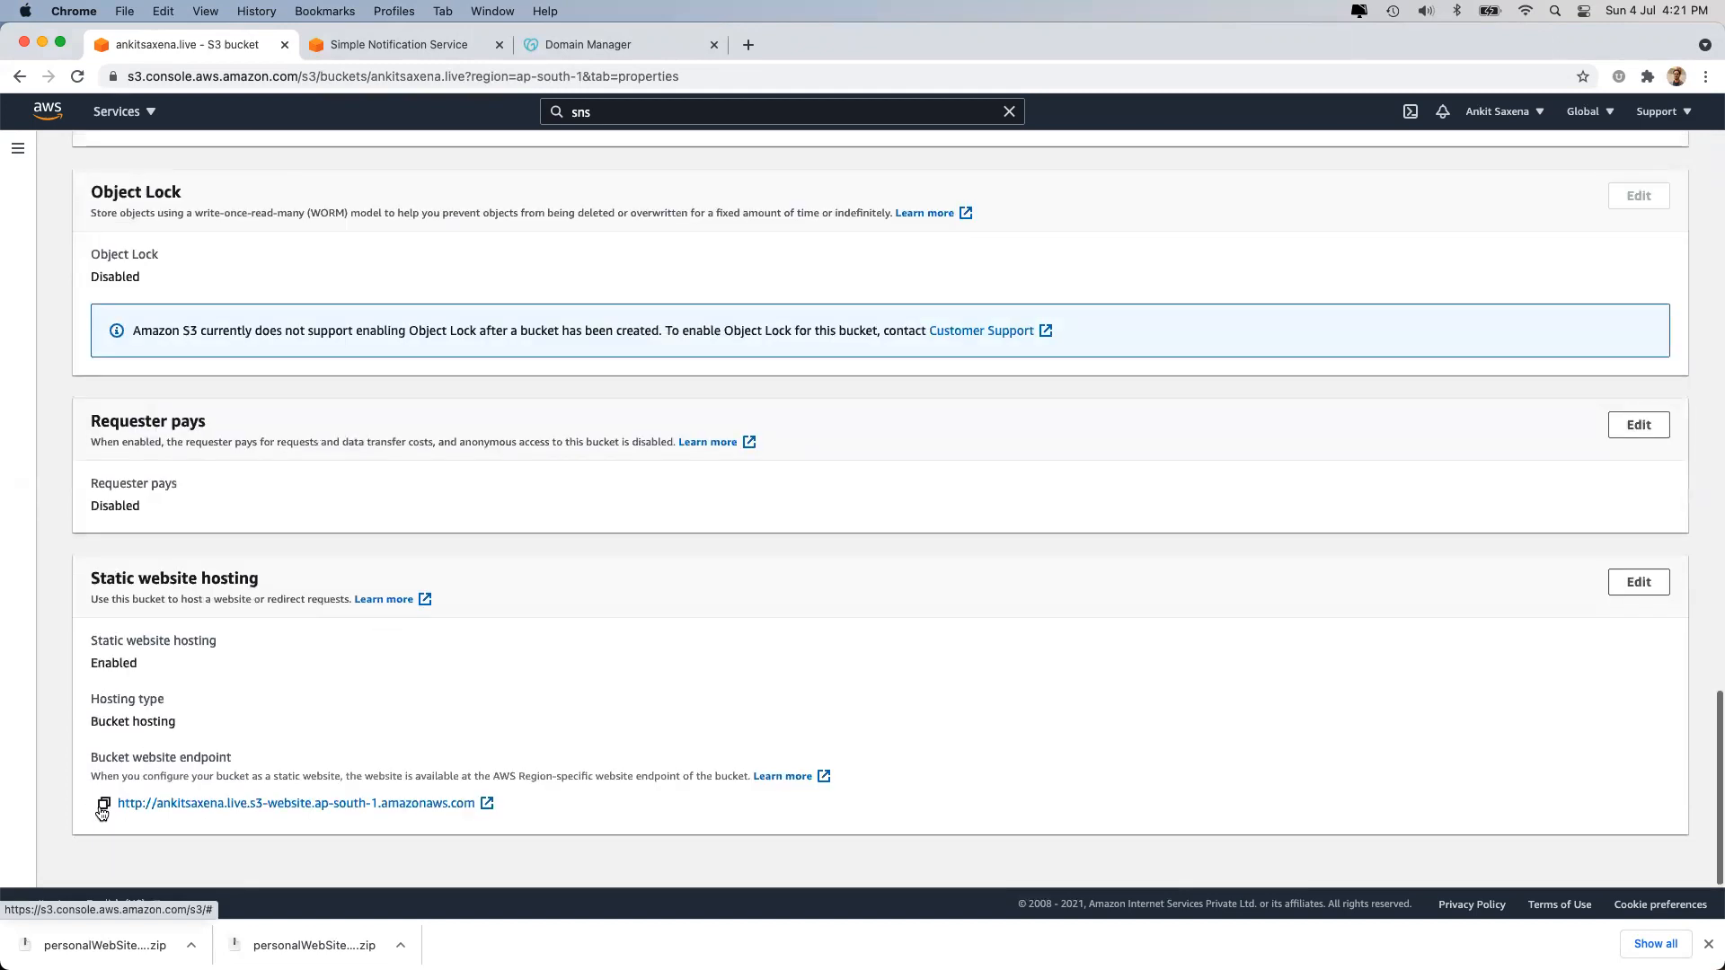
{"action": "left_click", "coordinate": [104, 805]}
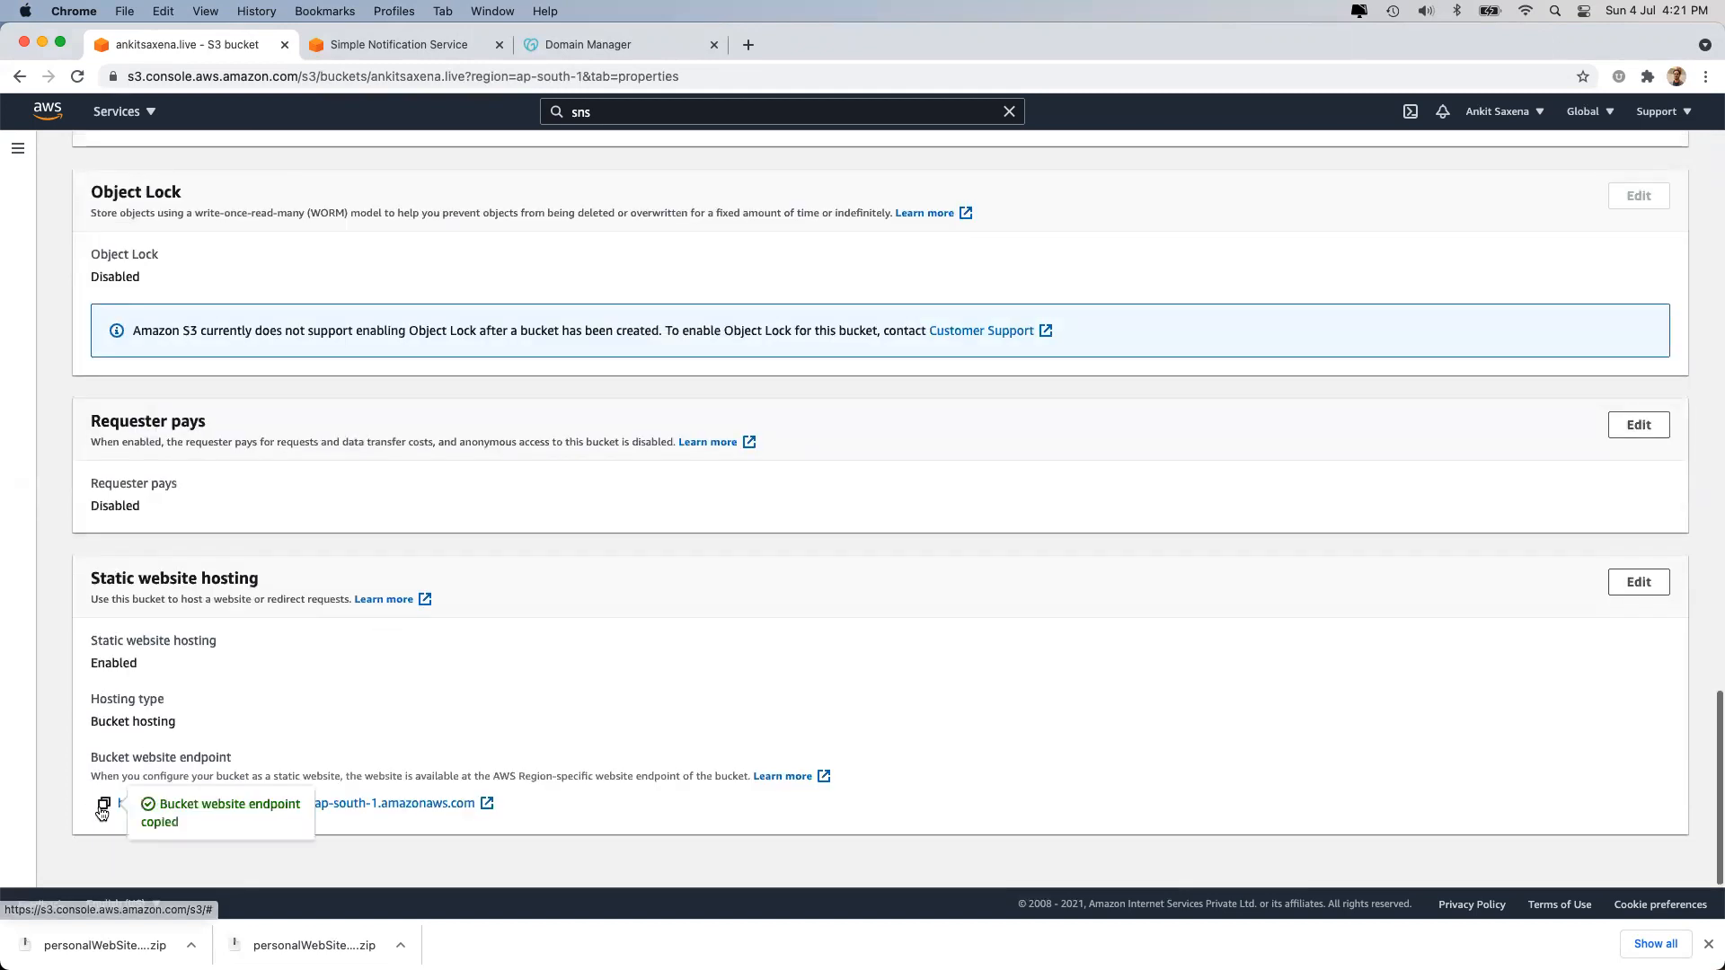
{"action": "left_click", "coordinate": [748, 44]}
{"action": "key", "text": "super+v"}
{"action": "key", "text": "Return"}
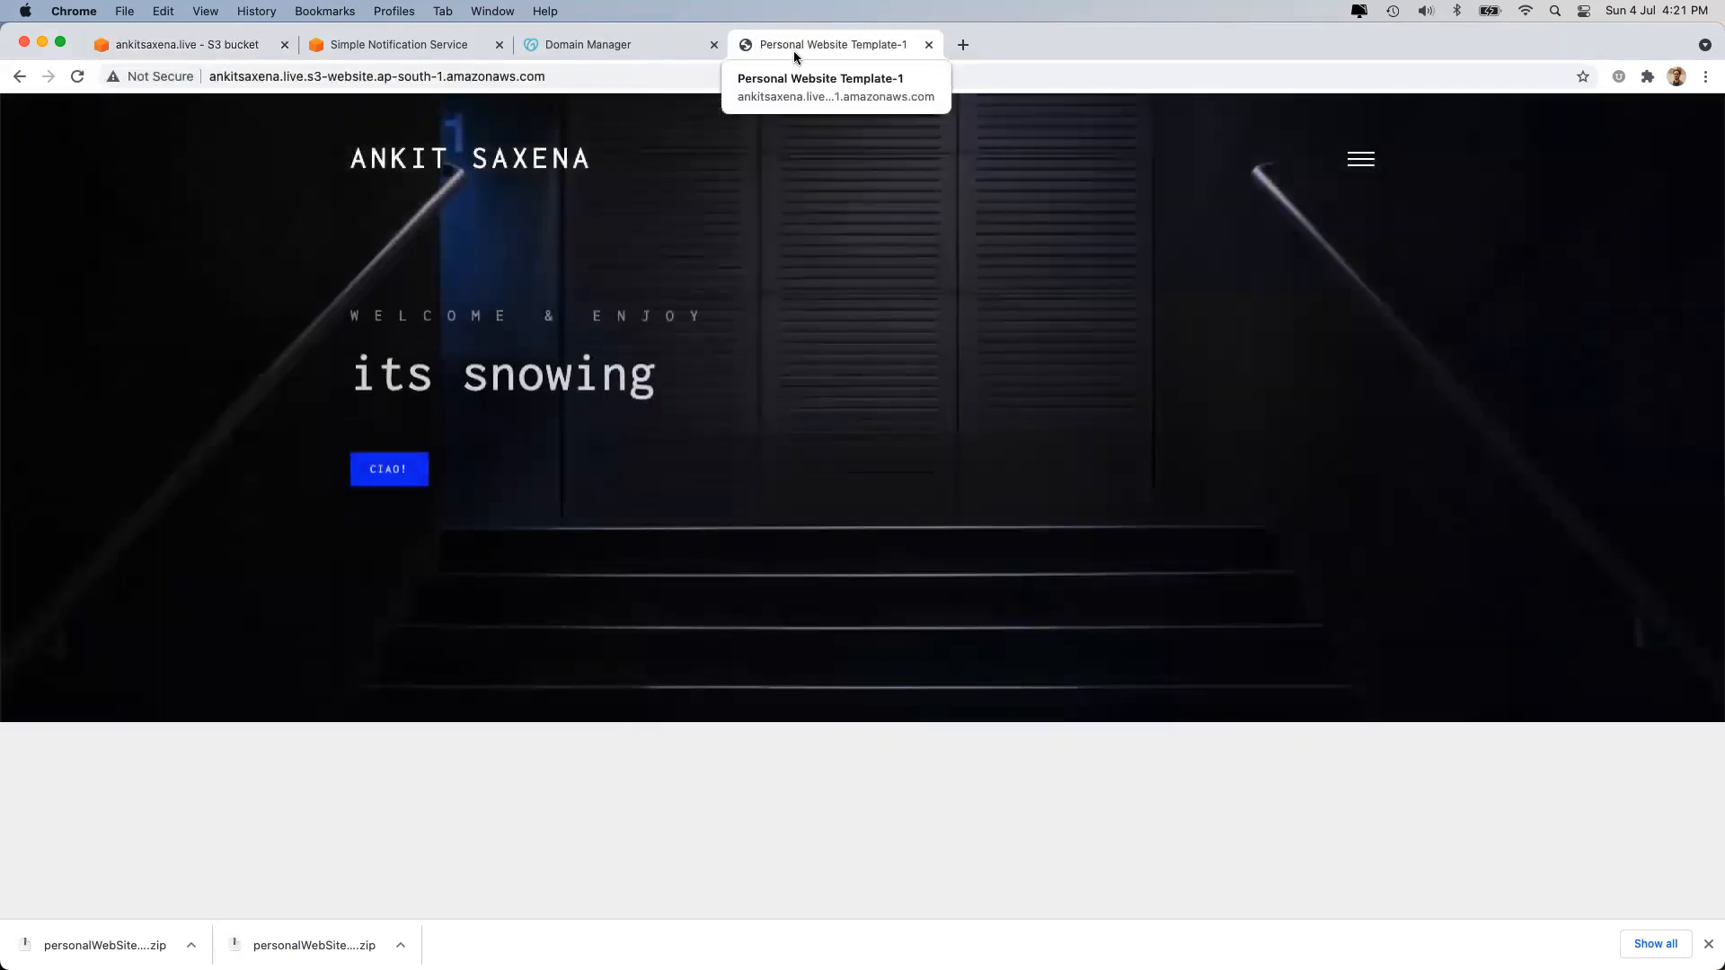
{"action": "left_click", "coordinate": [143, 77]}
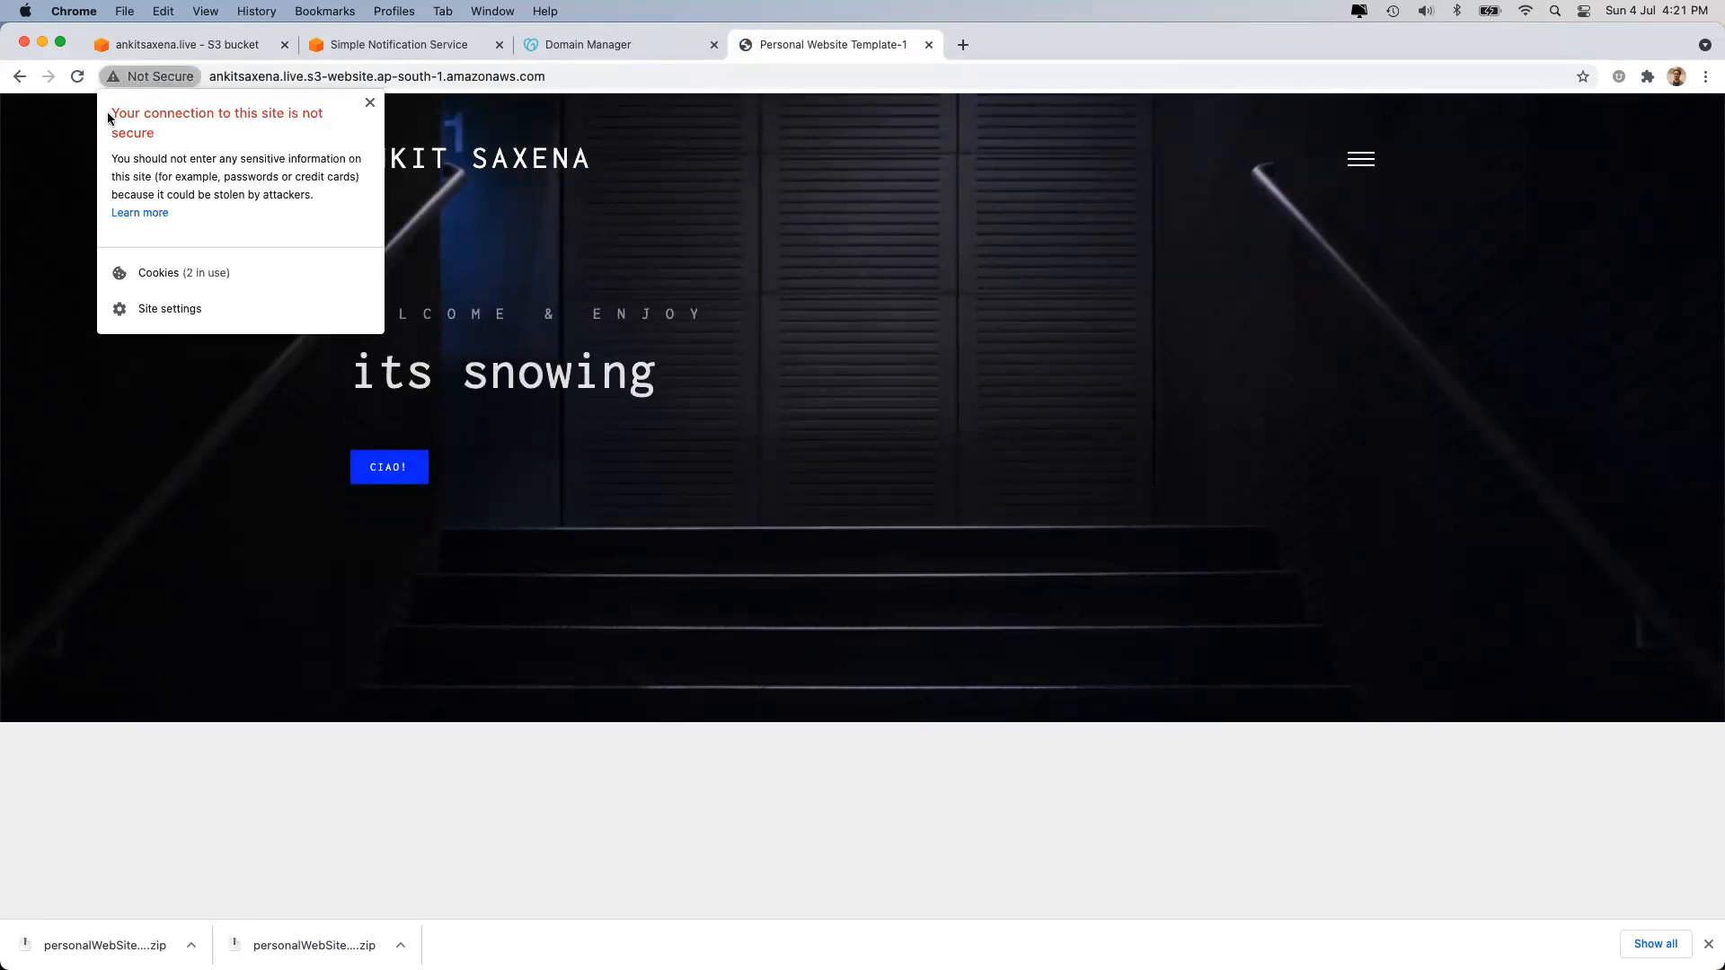
{"action": "left_click", "coordinate": [696, 246]}
{"action": "left_click", "coordinate": [262, 81]}
{"action": "key", "text": "Left"}
{"action": "left_click", "coordinate": [261, 82]}
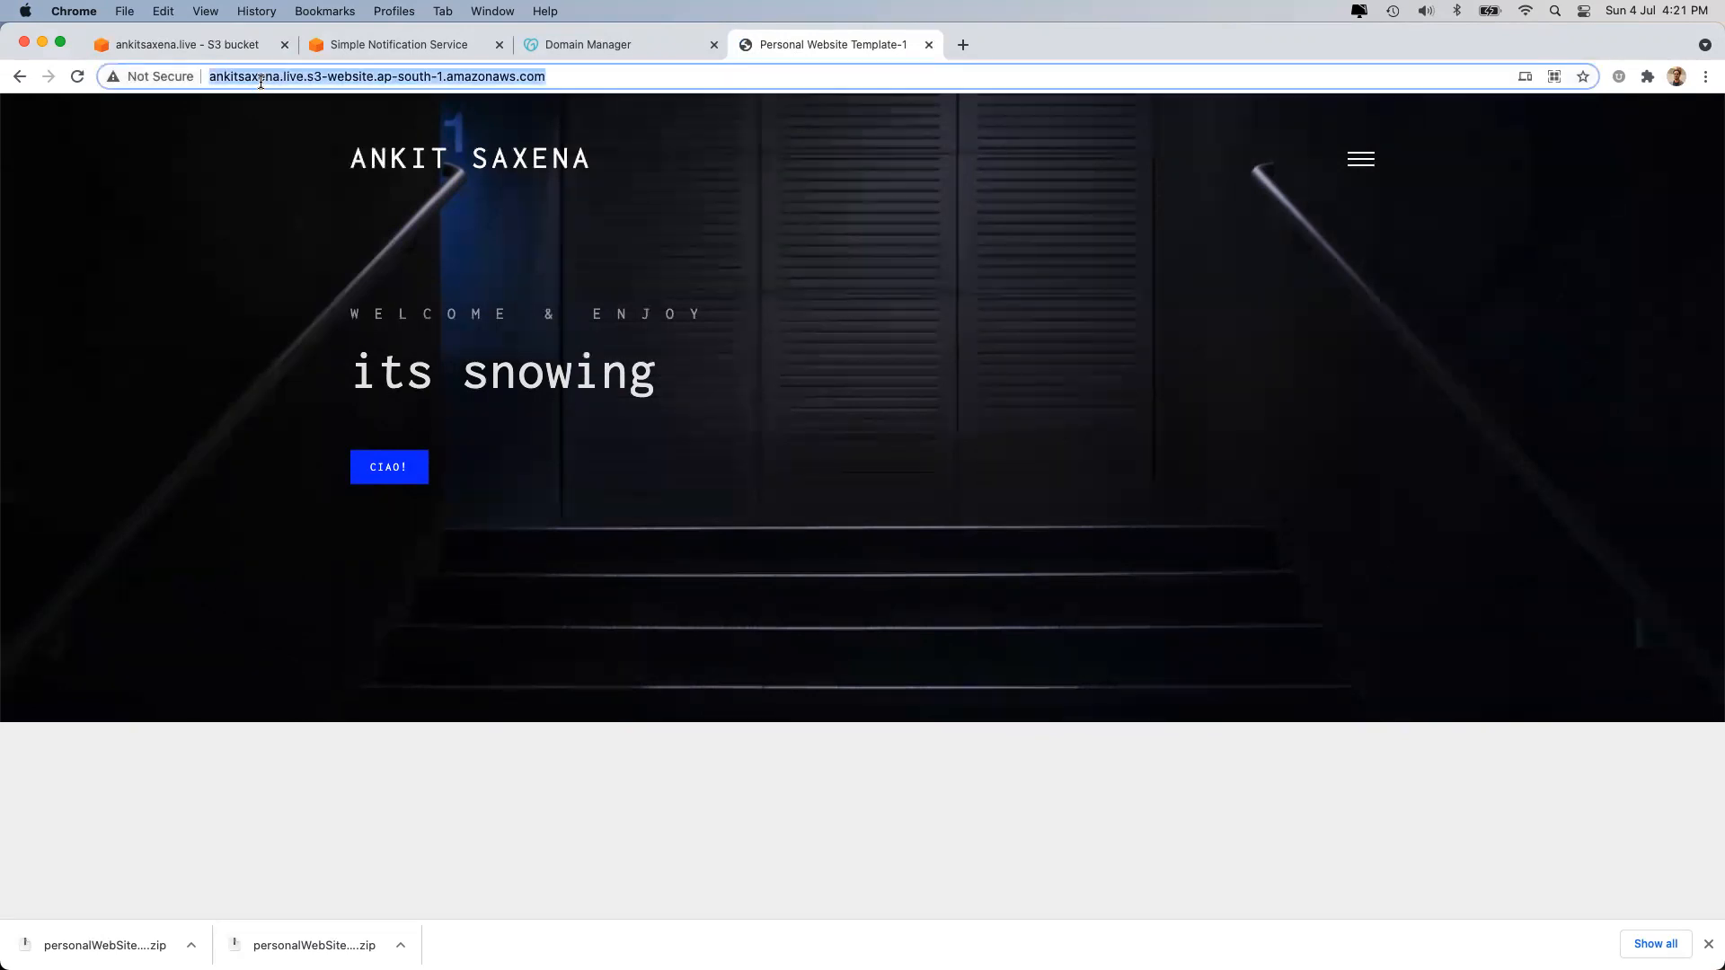
{"action": "left_click", "coordinate": [262, 223]}
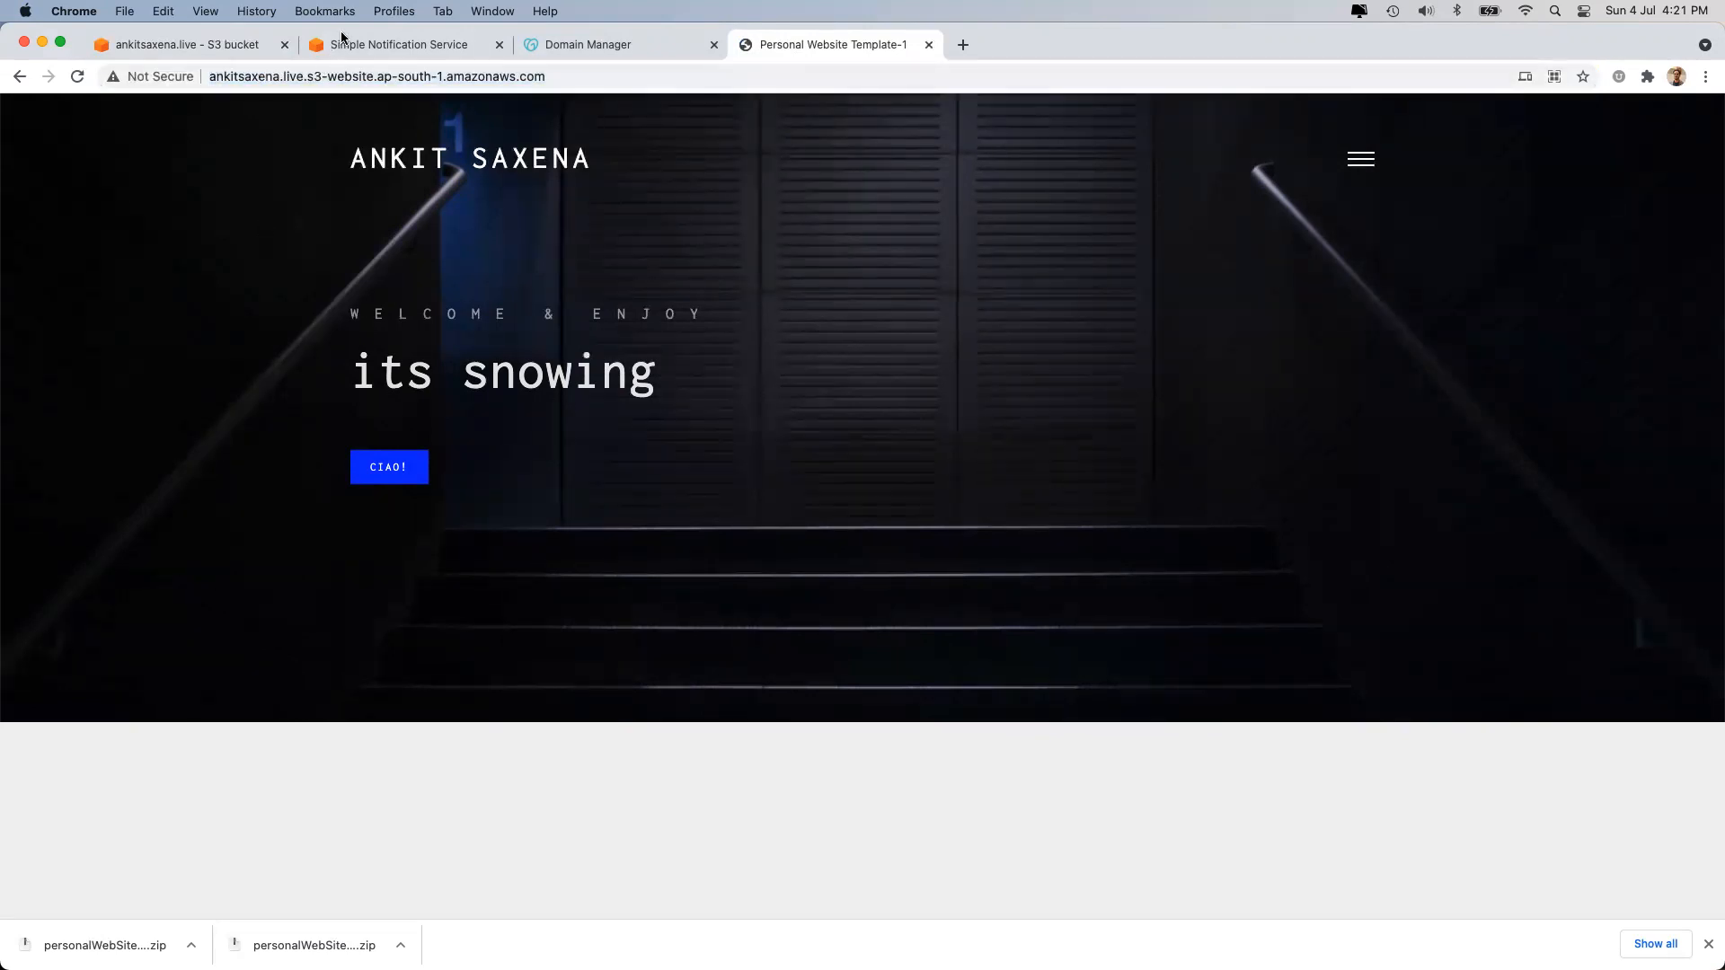
{"action": "left_click", "coordinate": [191, 42]}
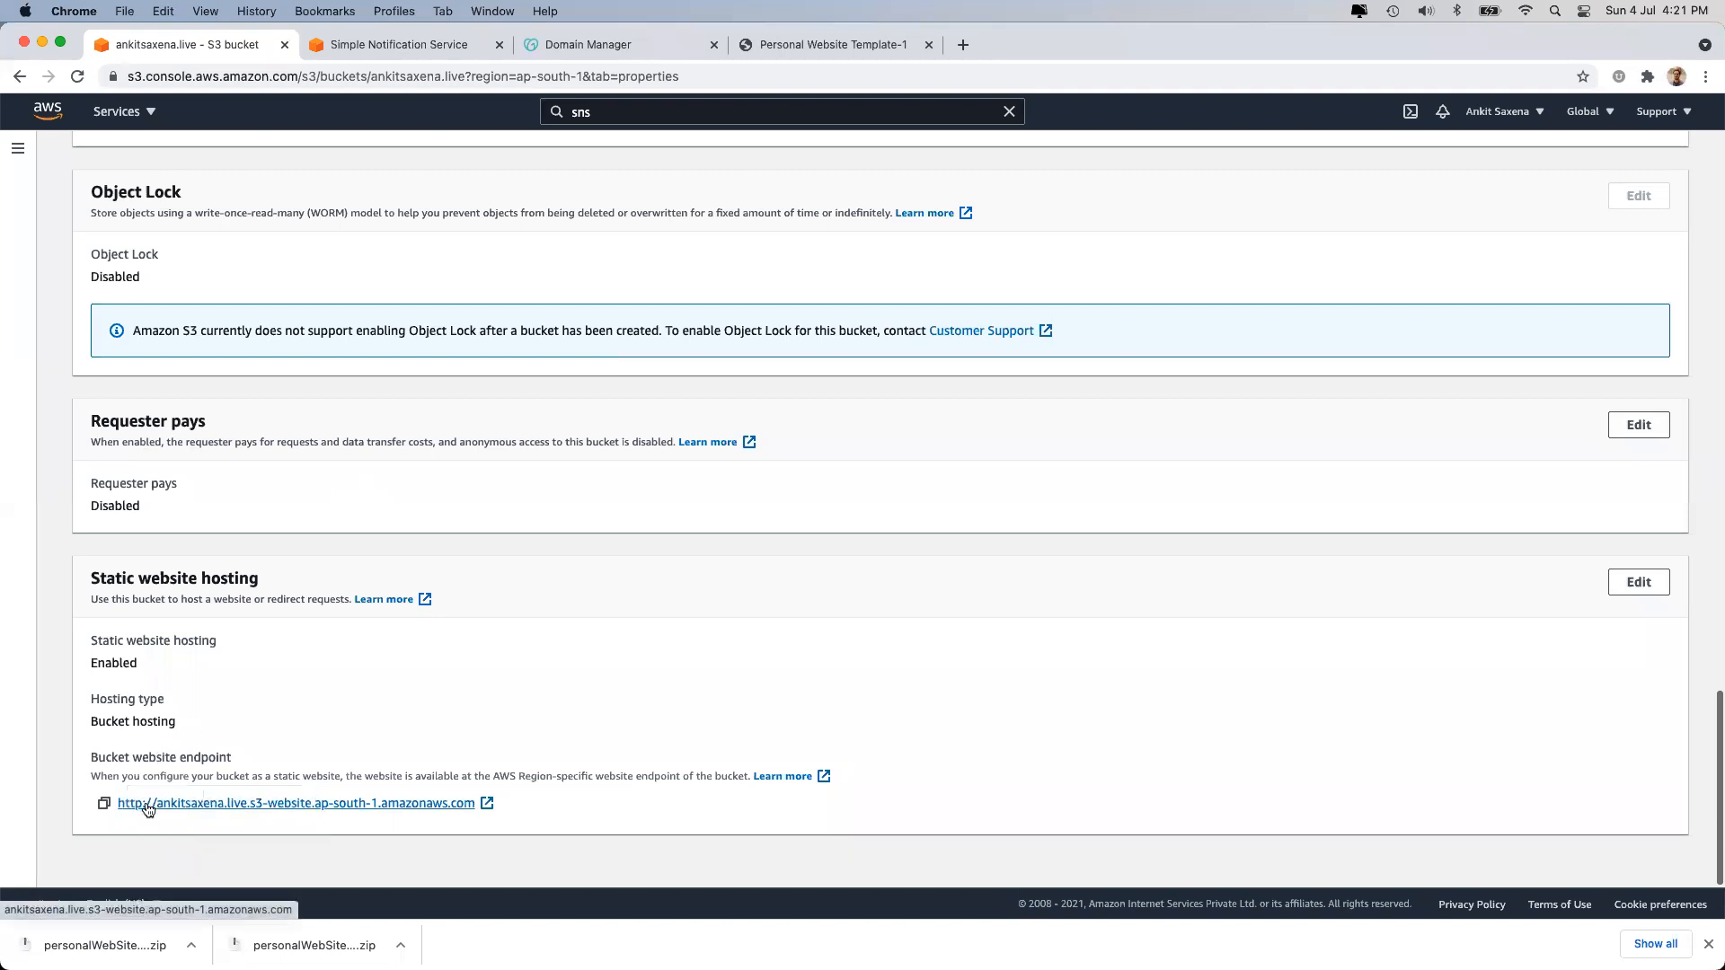
{"action": "left_click", "coordinate": [816, 44]}
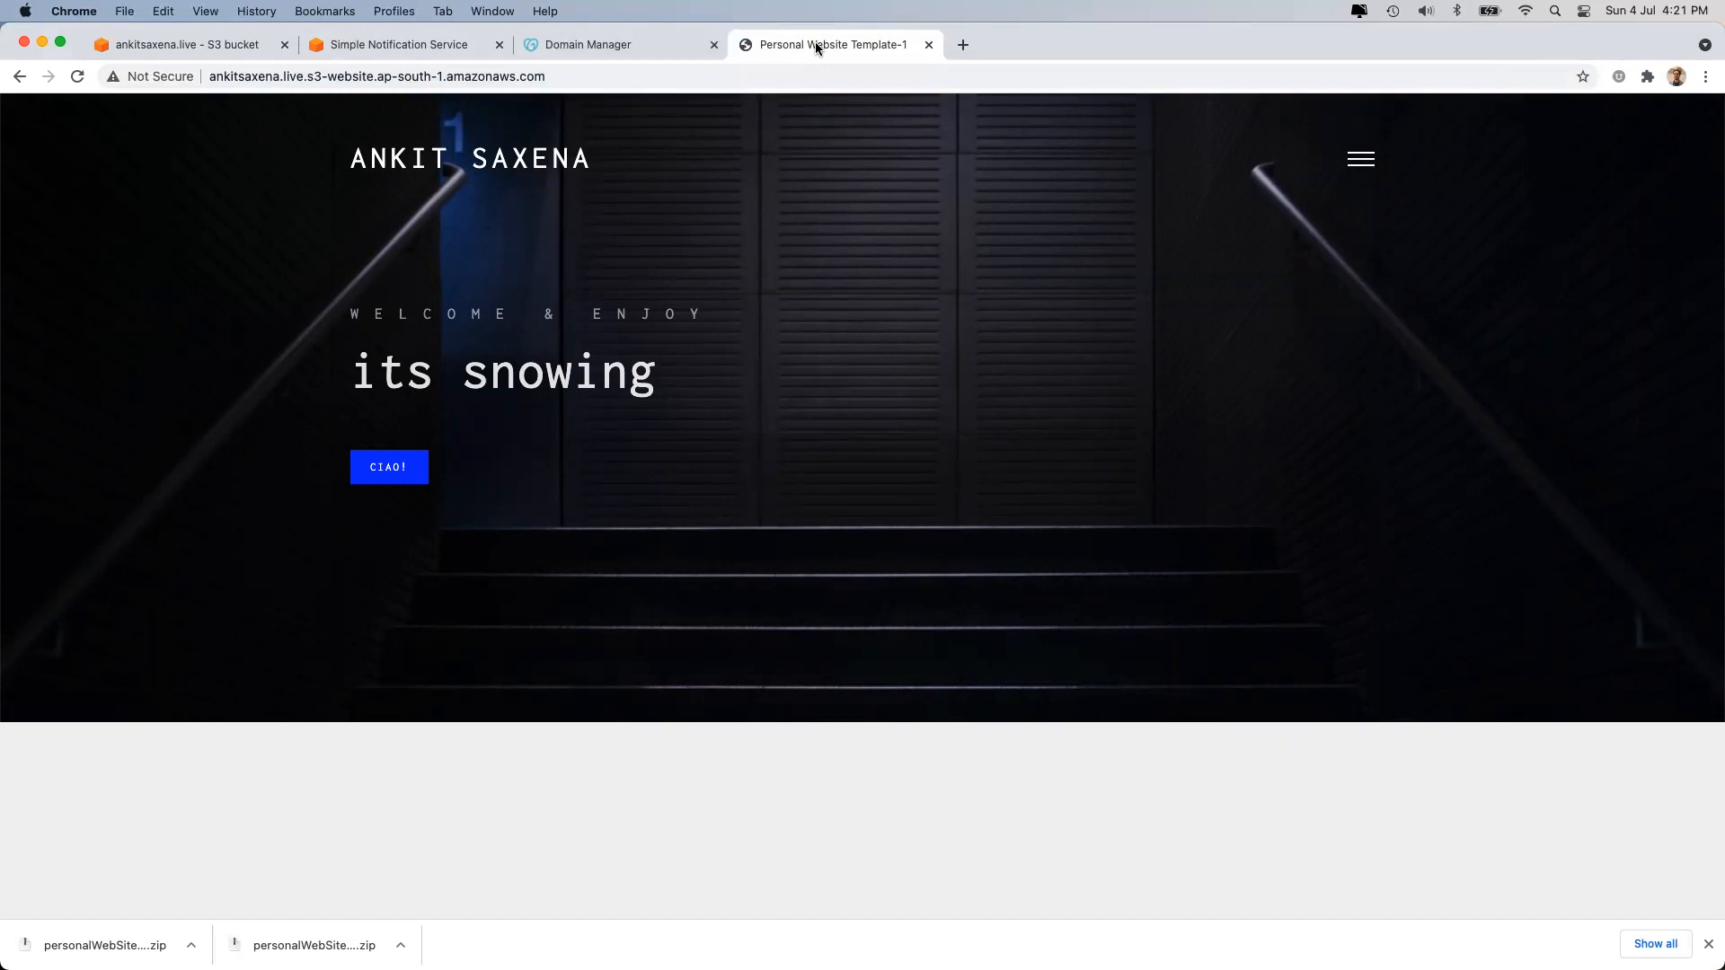
{"action": "left_click", "coordinate": [929, 45]}
{"action": "left_click", "coordinate": [202, 41]}
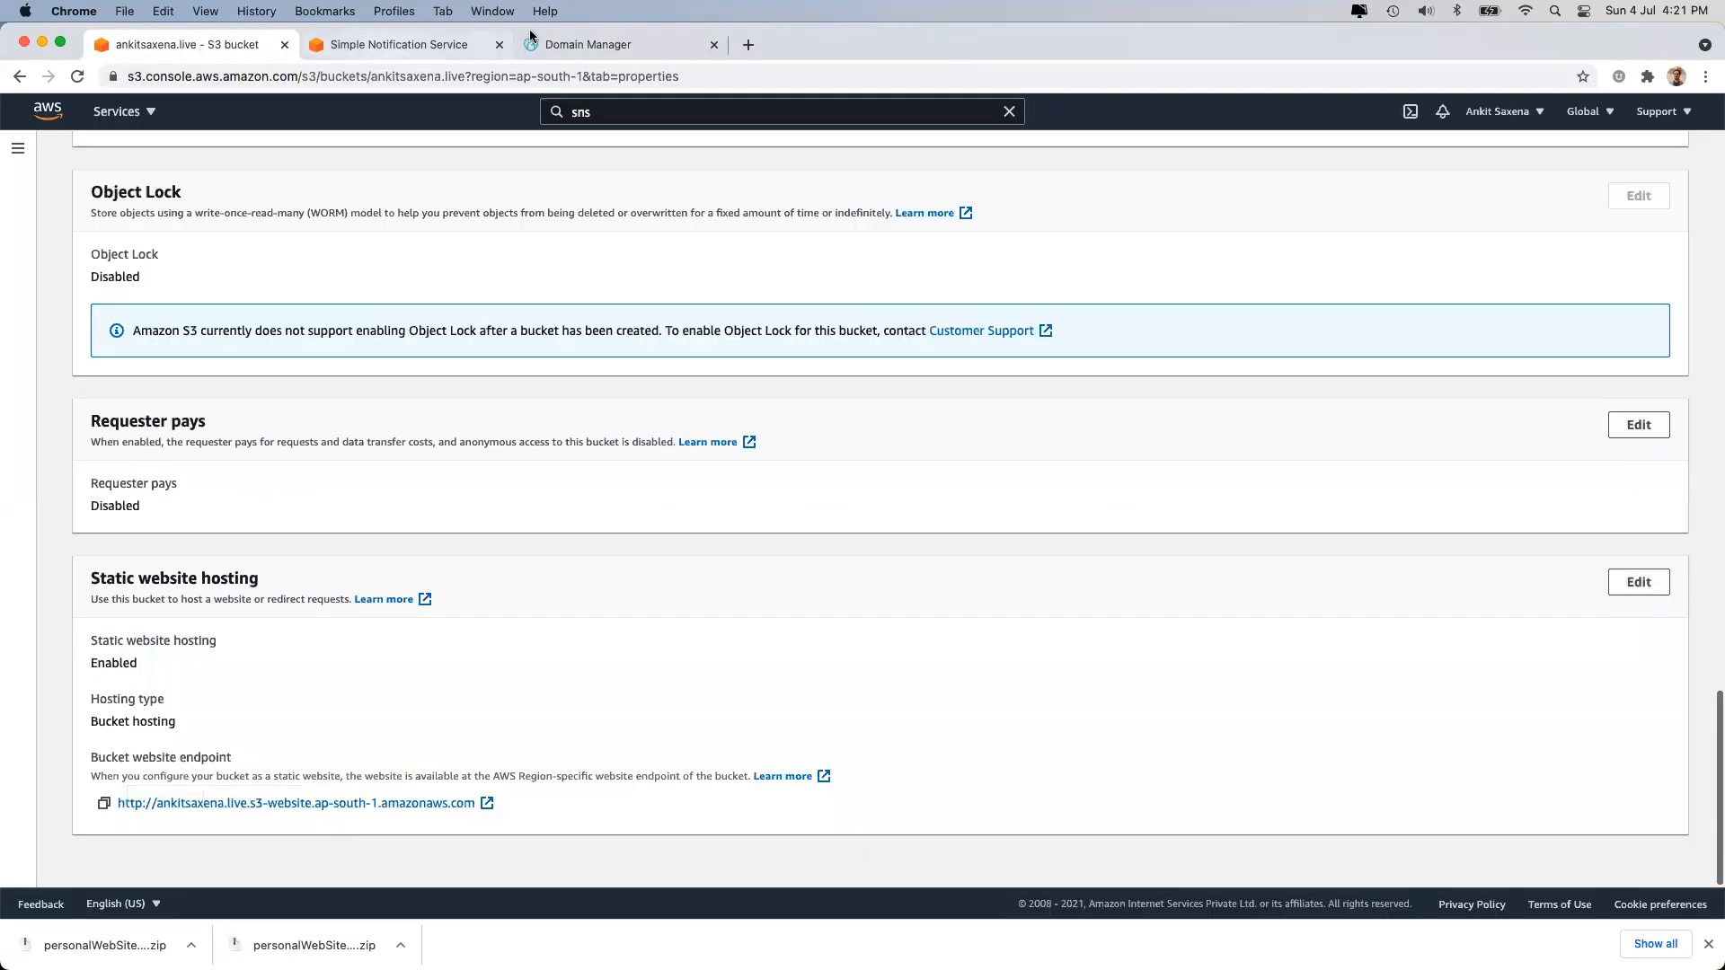
Close the Simple Notification Service tab and view the console certificate's issuer.
{"action": "left_click", "coordinate": [500, 44]}
{"action": "left_click", "coordinate": [175, 80]}
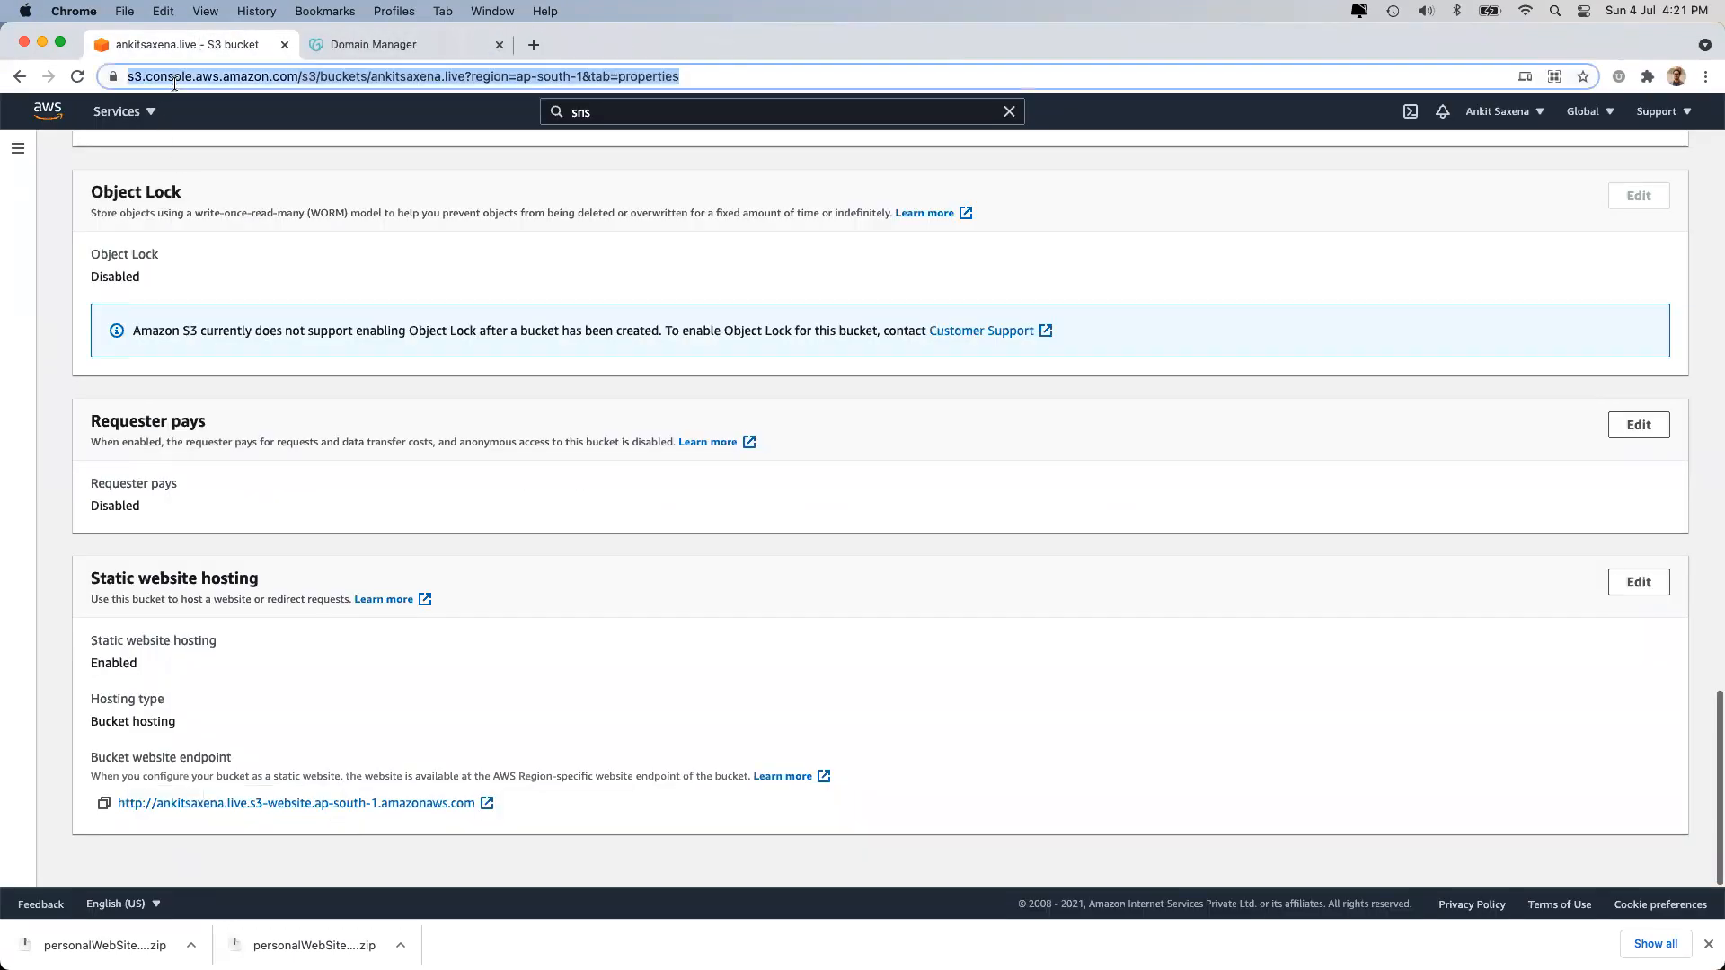
{"action": "left_click", "coordinate": [111, 75]}
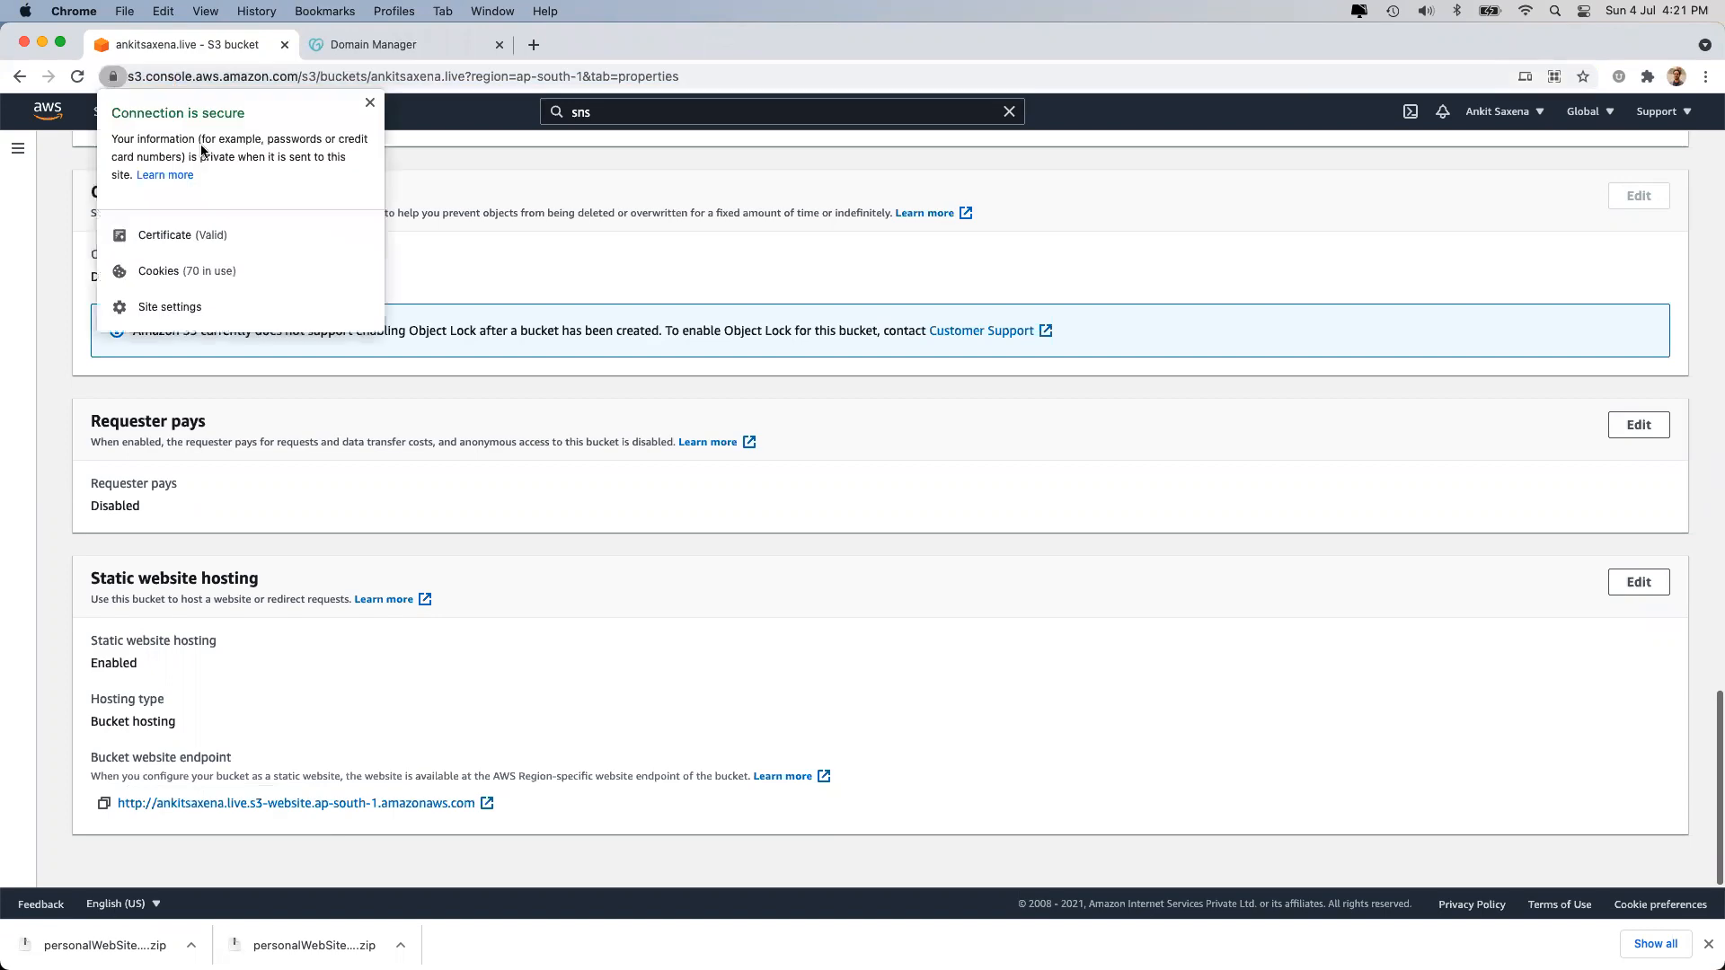
{"action": "left_click", "coordinate": [176, 236]}
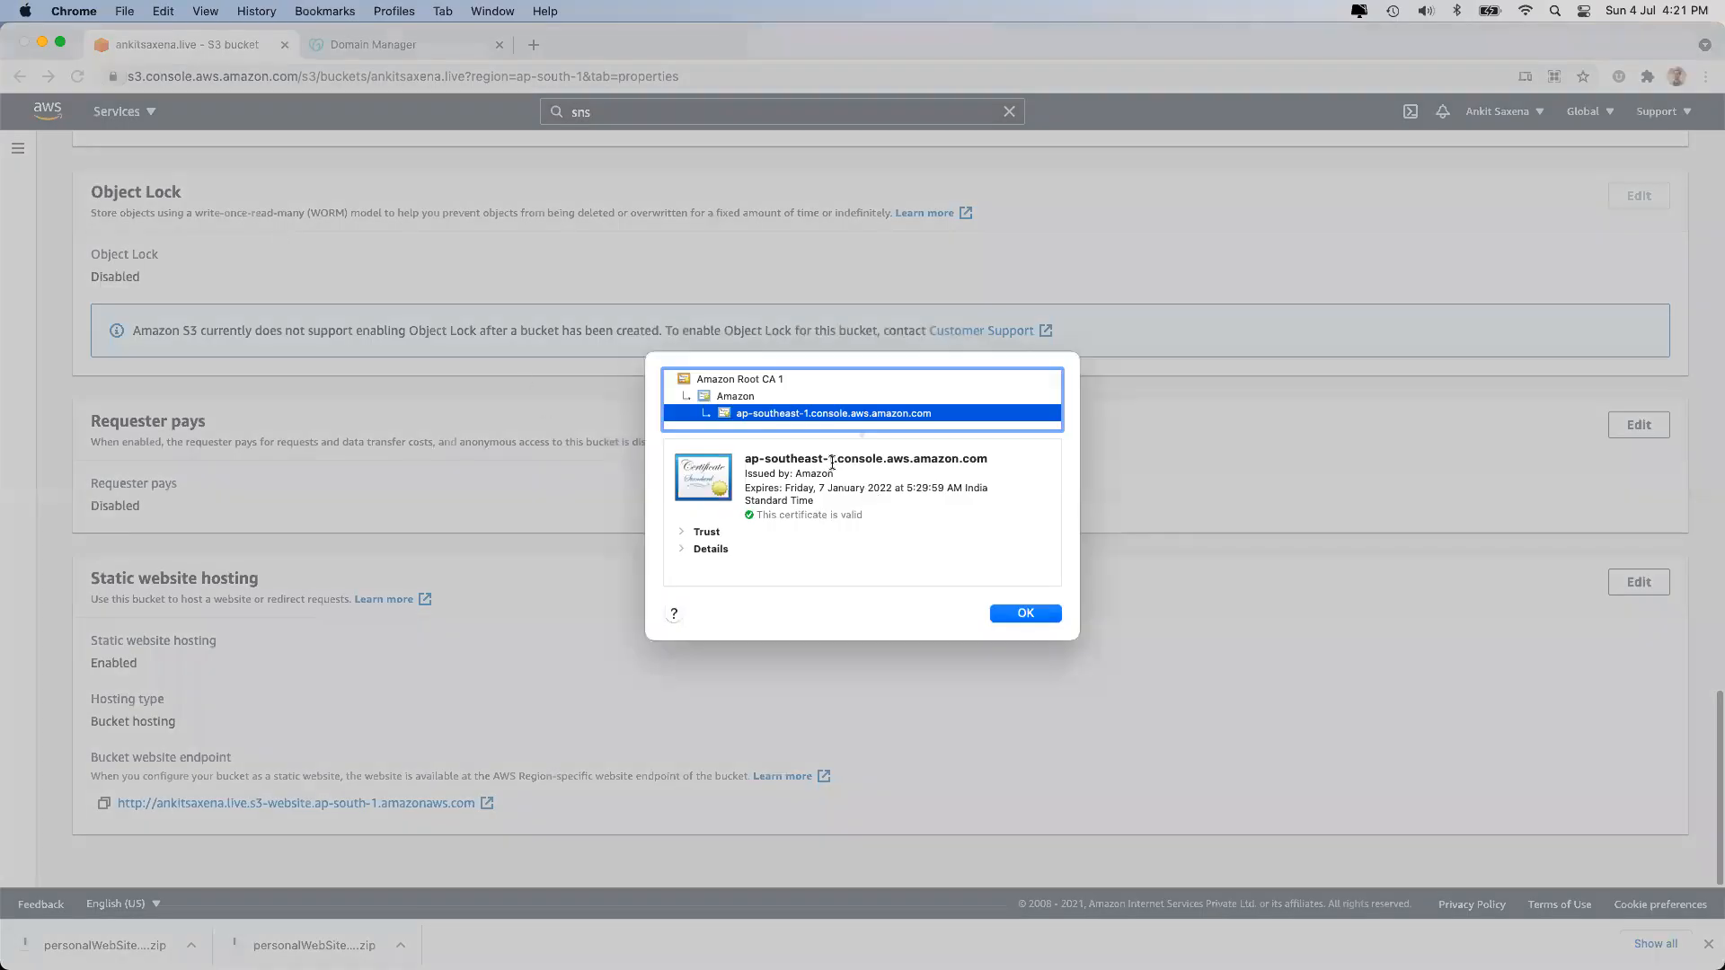
{"action": "left_click_drag", "start_coordinate": [746, 473], "coordinate": [859, 473]}
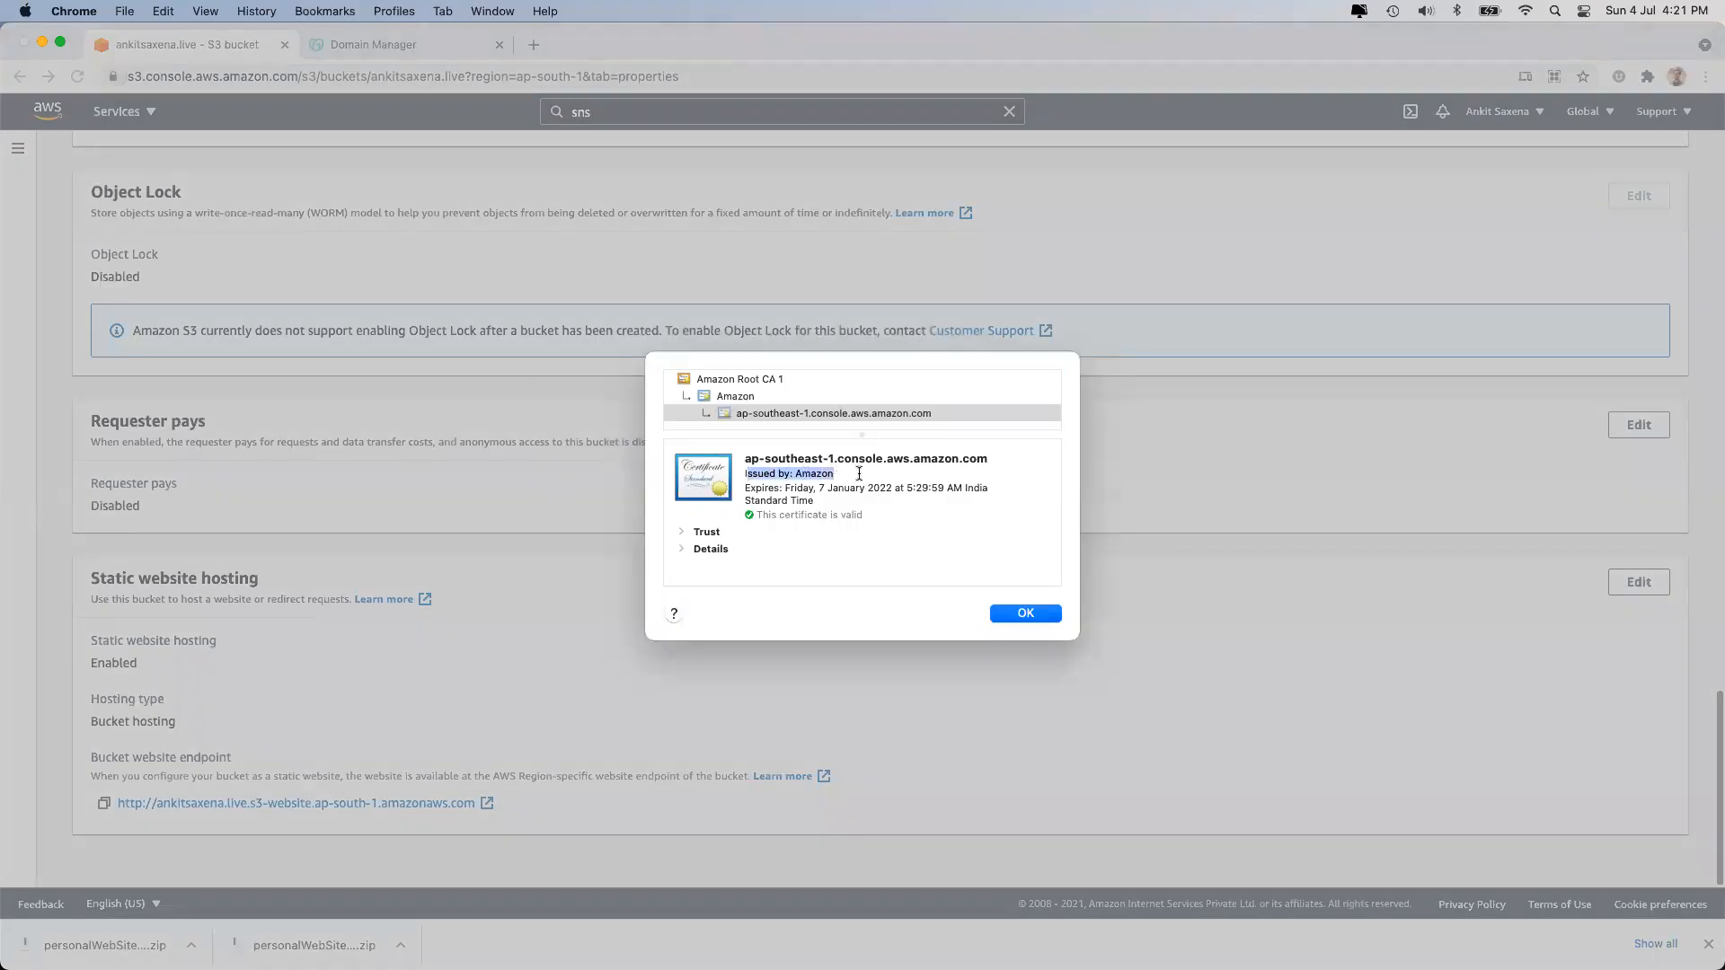
{"action": "left_click", "coordinate": [1024, 613]}
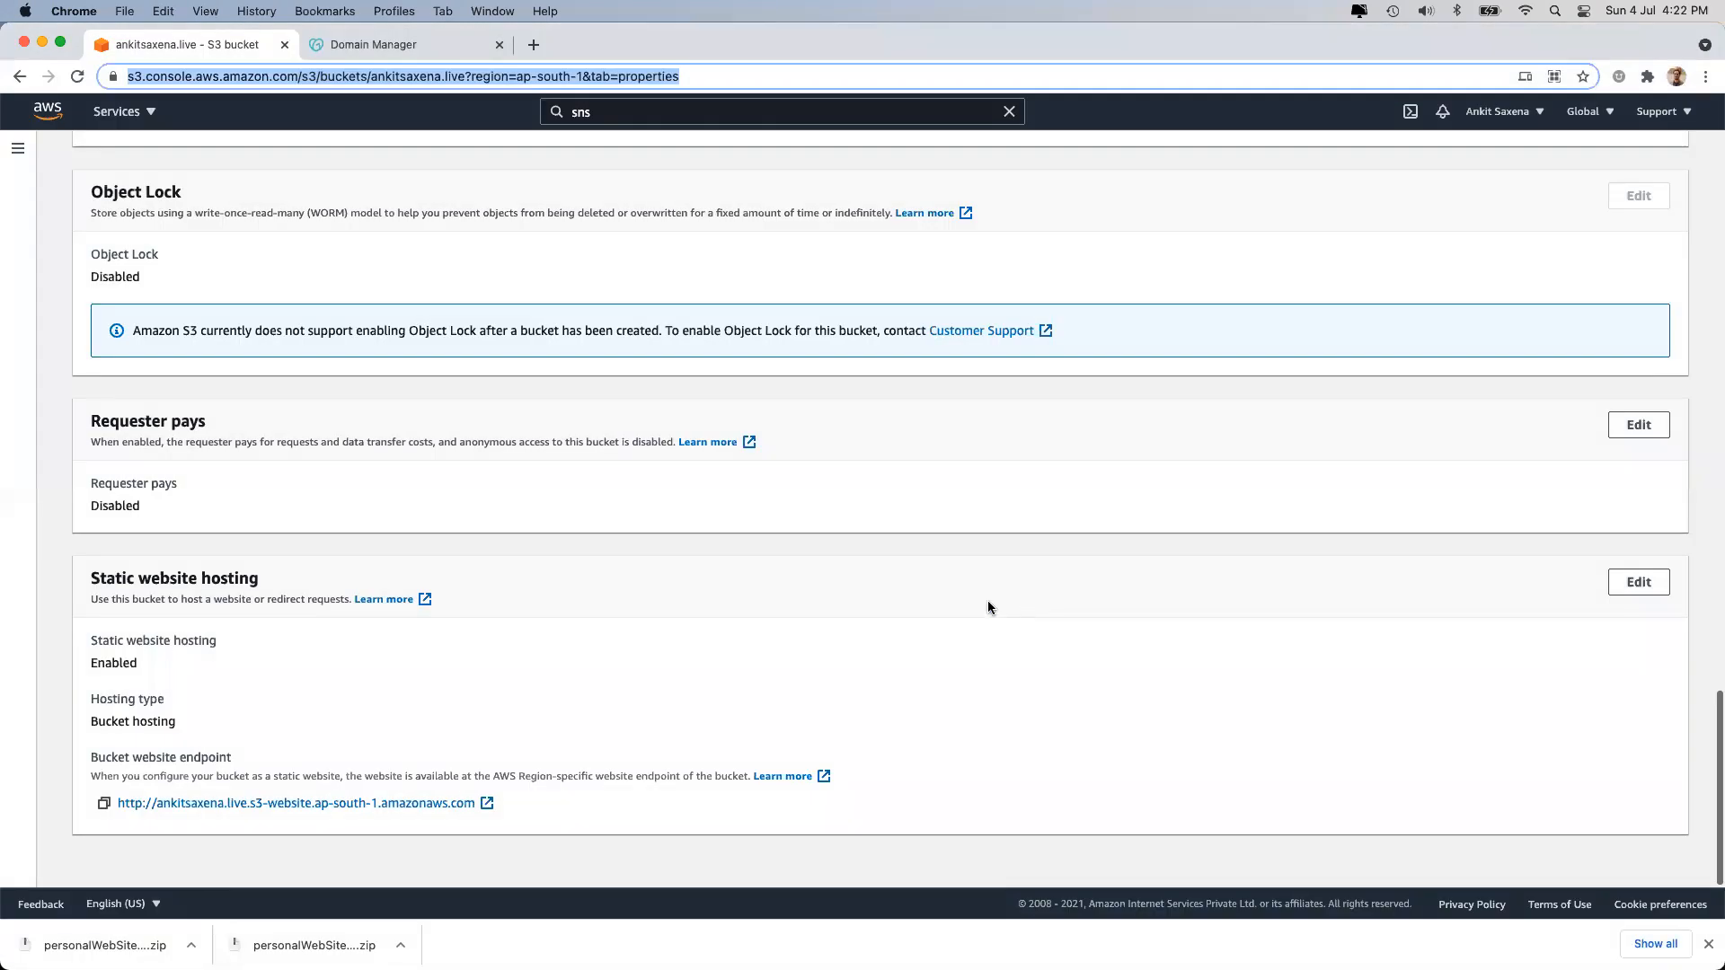
Inspect the certificate chain: Amazon intermediate, Amazon Root CA 1, and the ap-southeast-1 site certificate.
{"action": "left_click", "coordinate": [177, 72]}
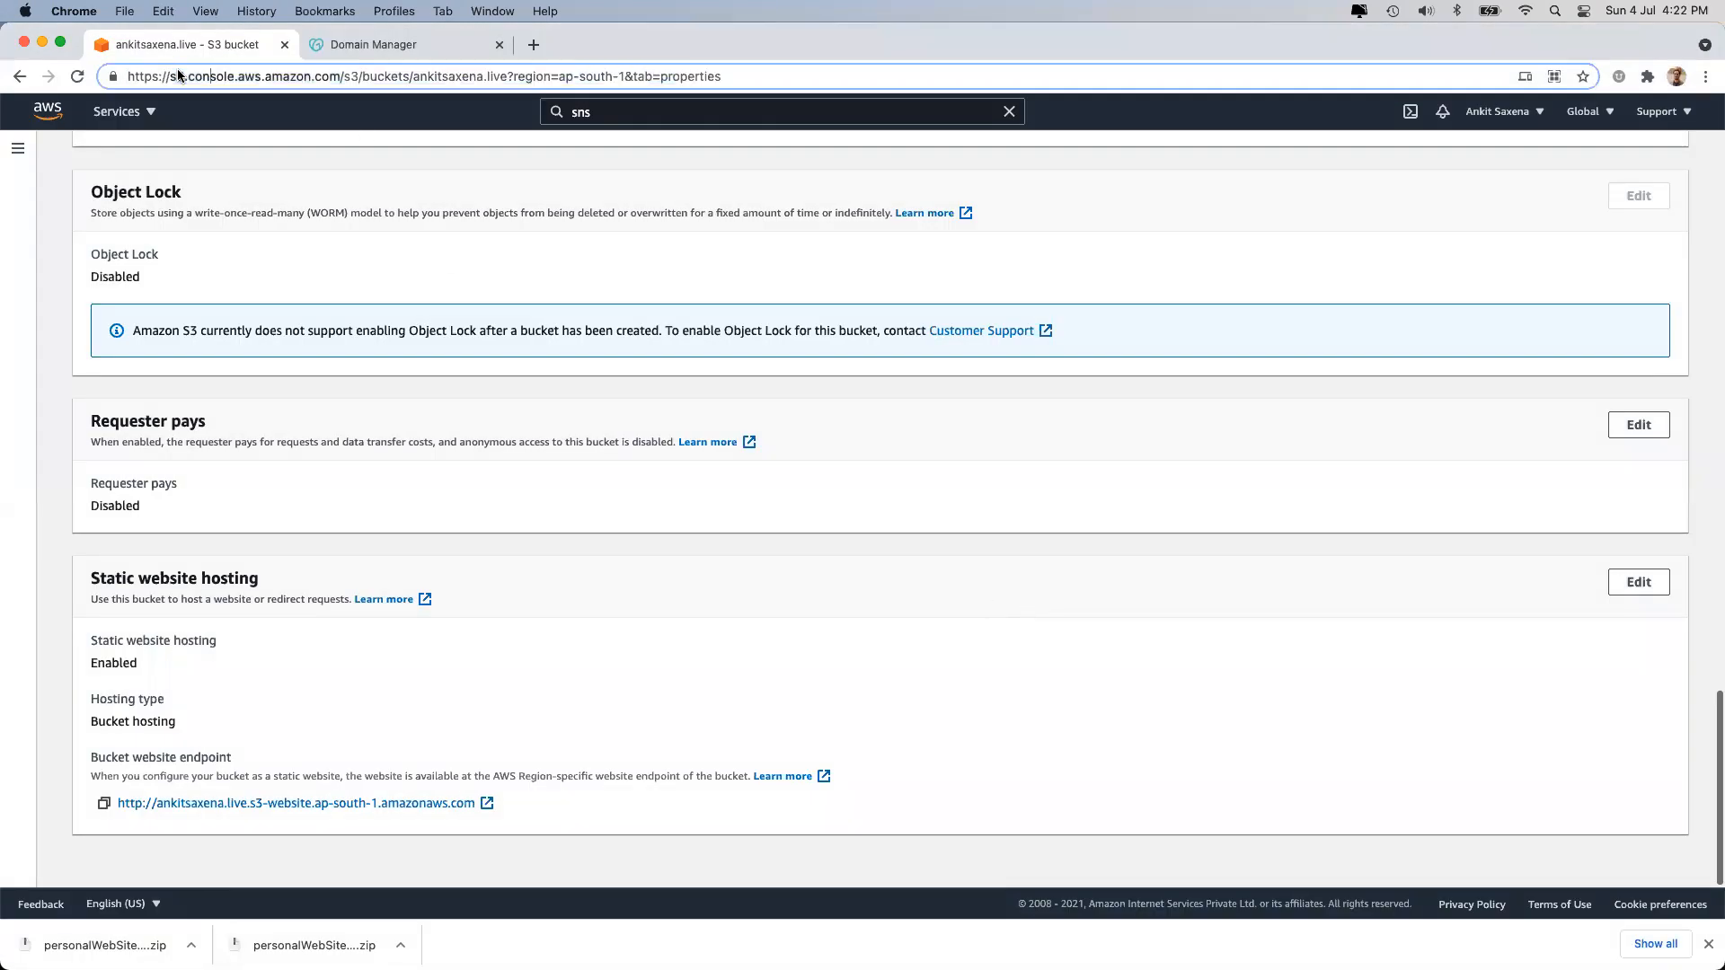
{"action": "double_click", "coordinate": [143, 75]}
{"action": "key", "text": "Escape"}
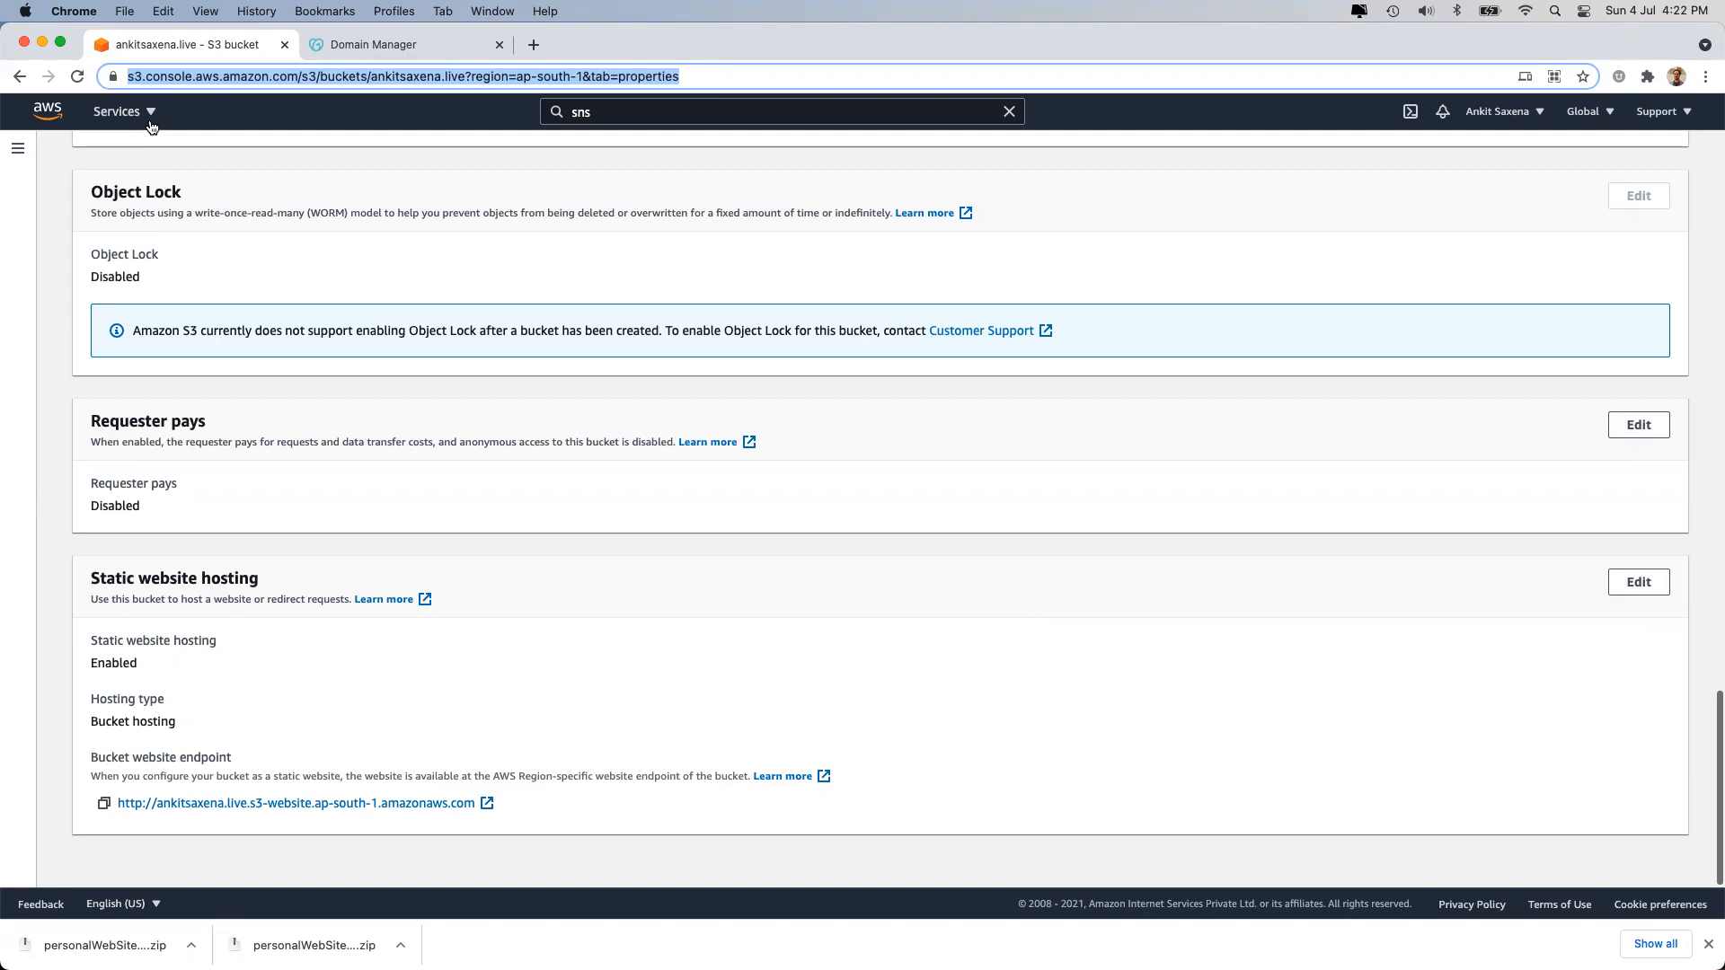
{"action": "left_click", "coordinate": [112, 76]}
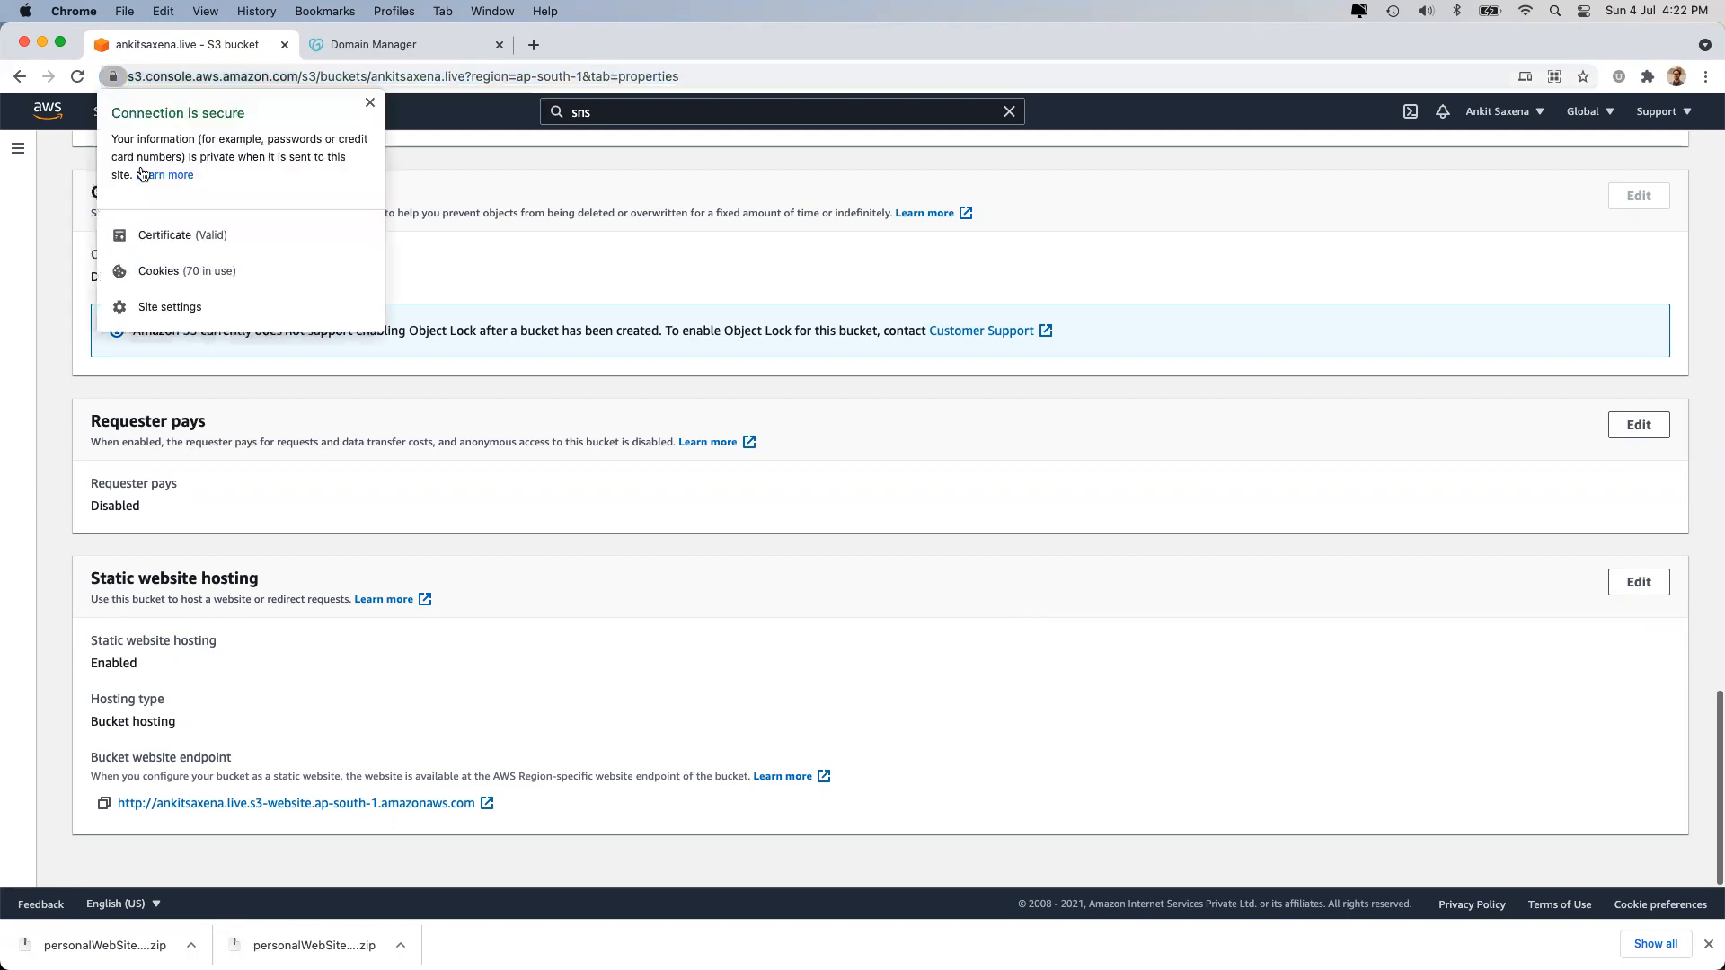
{"action": "left_click", "coordinate": [170, 238]}
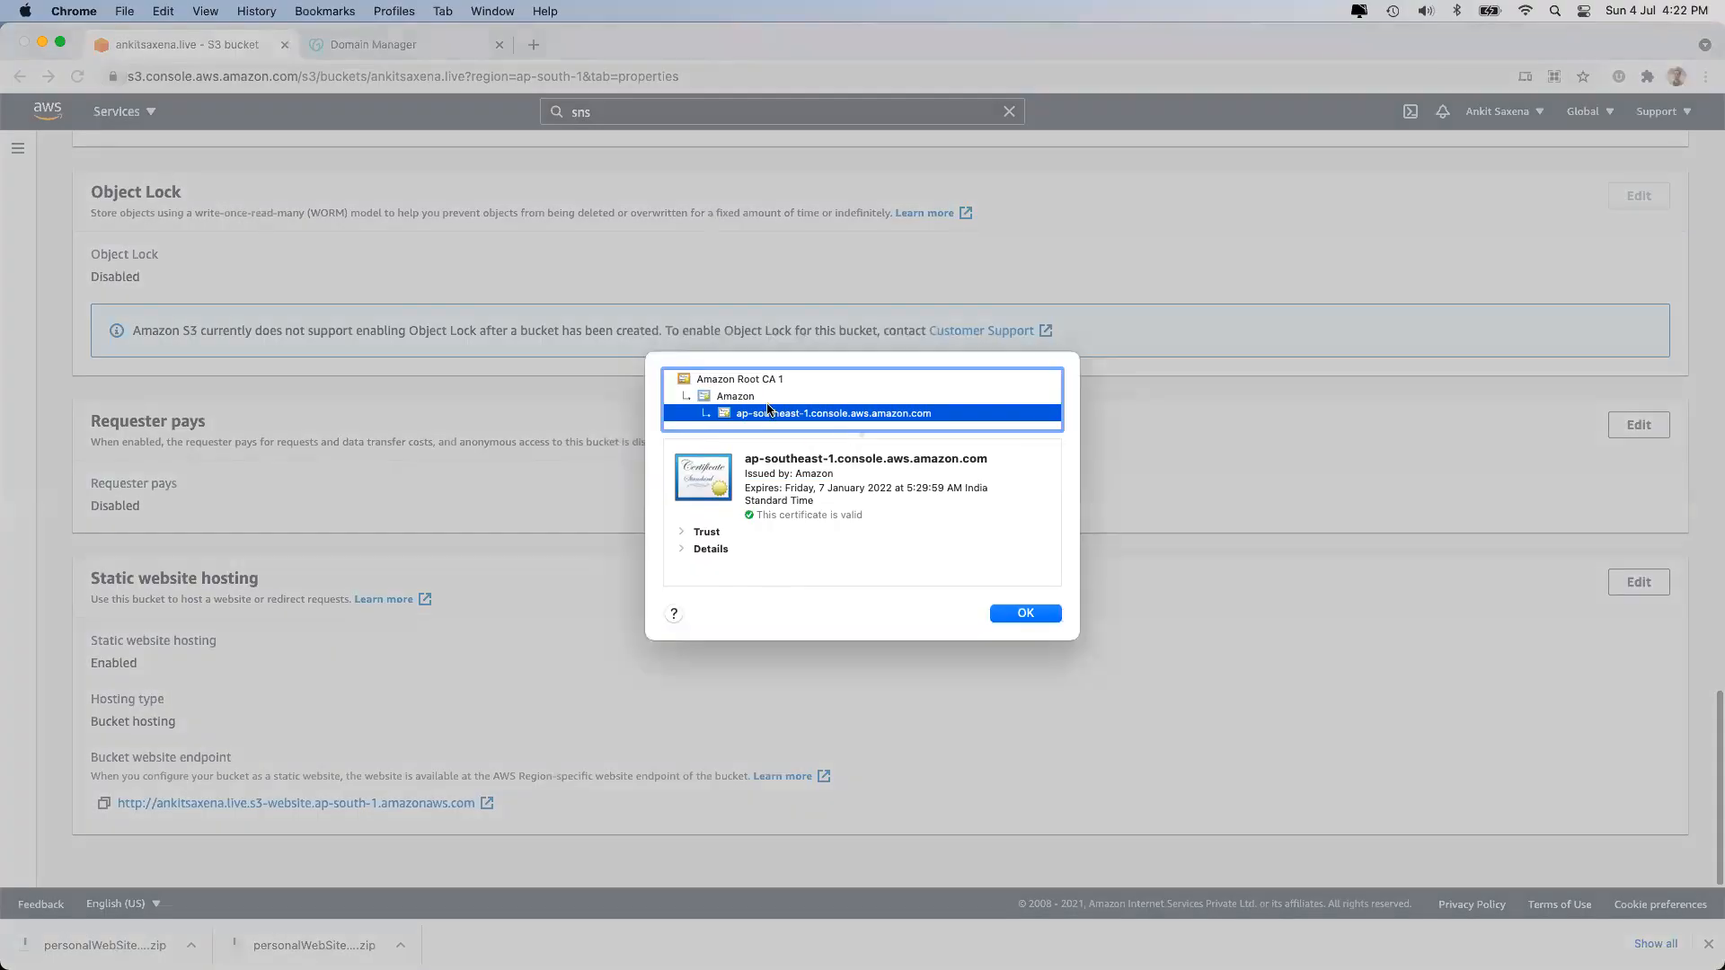
{"action": "left_click", "coordinate": [745, 397]}
{"action": "key", "text": "Up"}
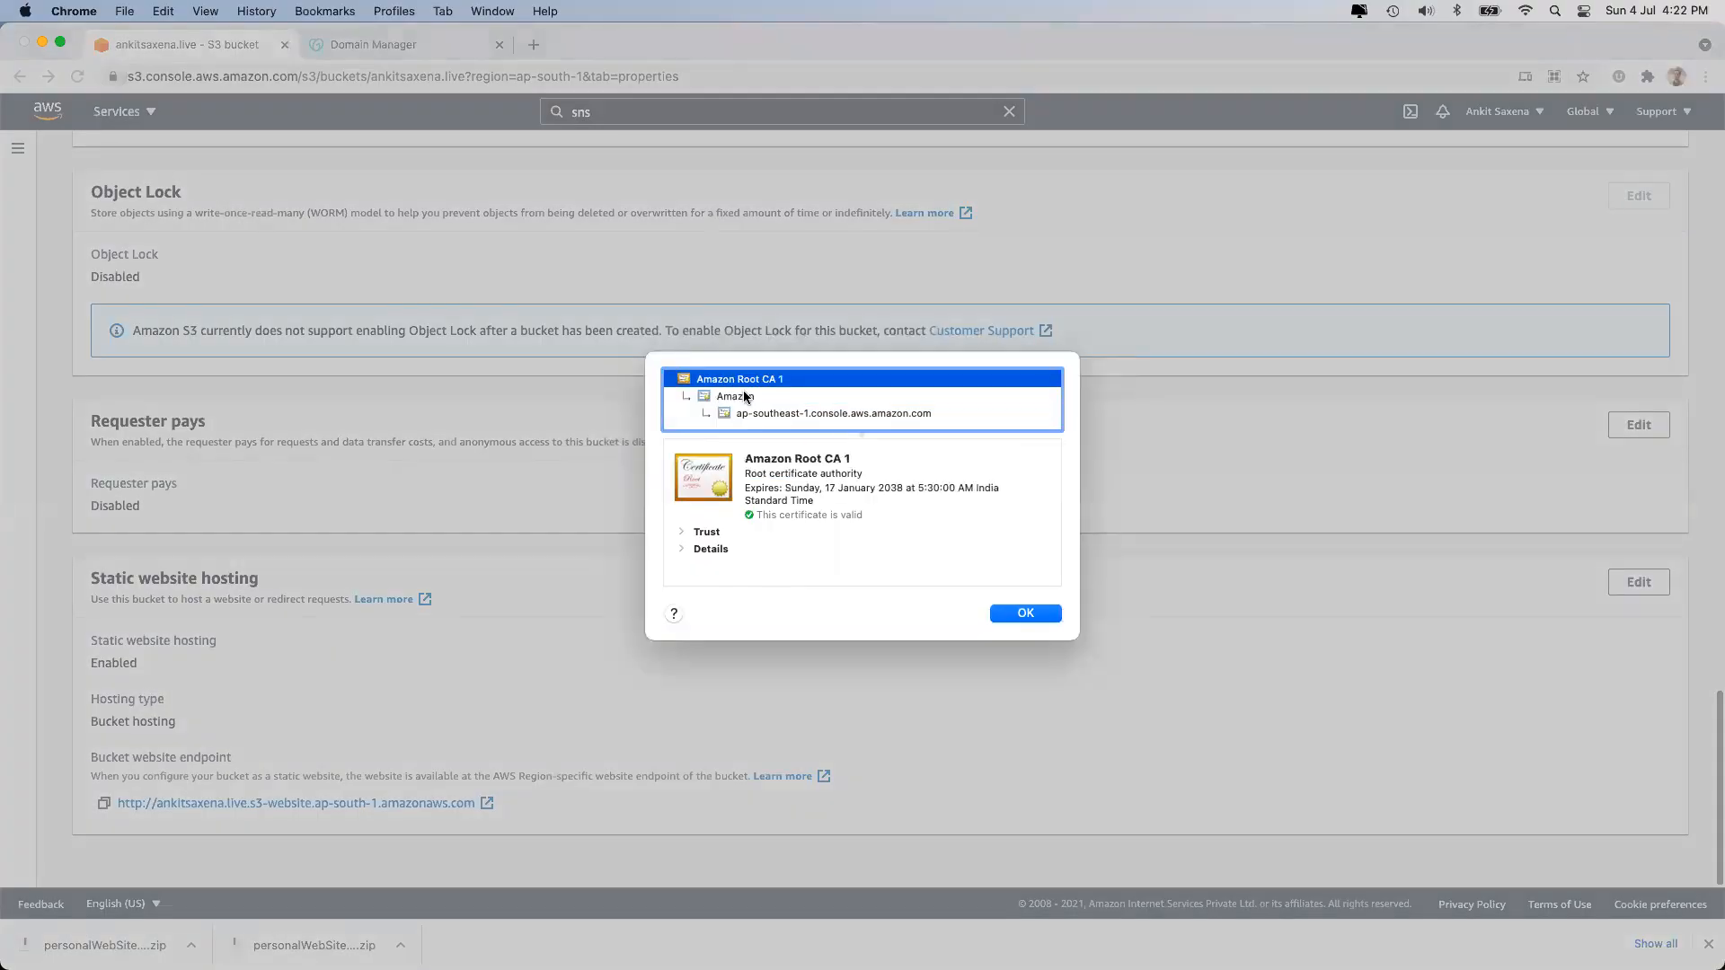
{"action": "key", "text": "Down"}
{"action": "key", "text": "Down"}
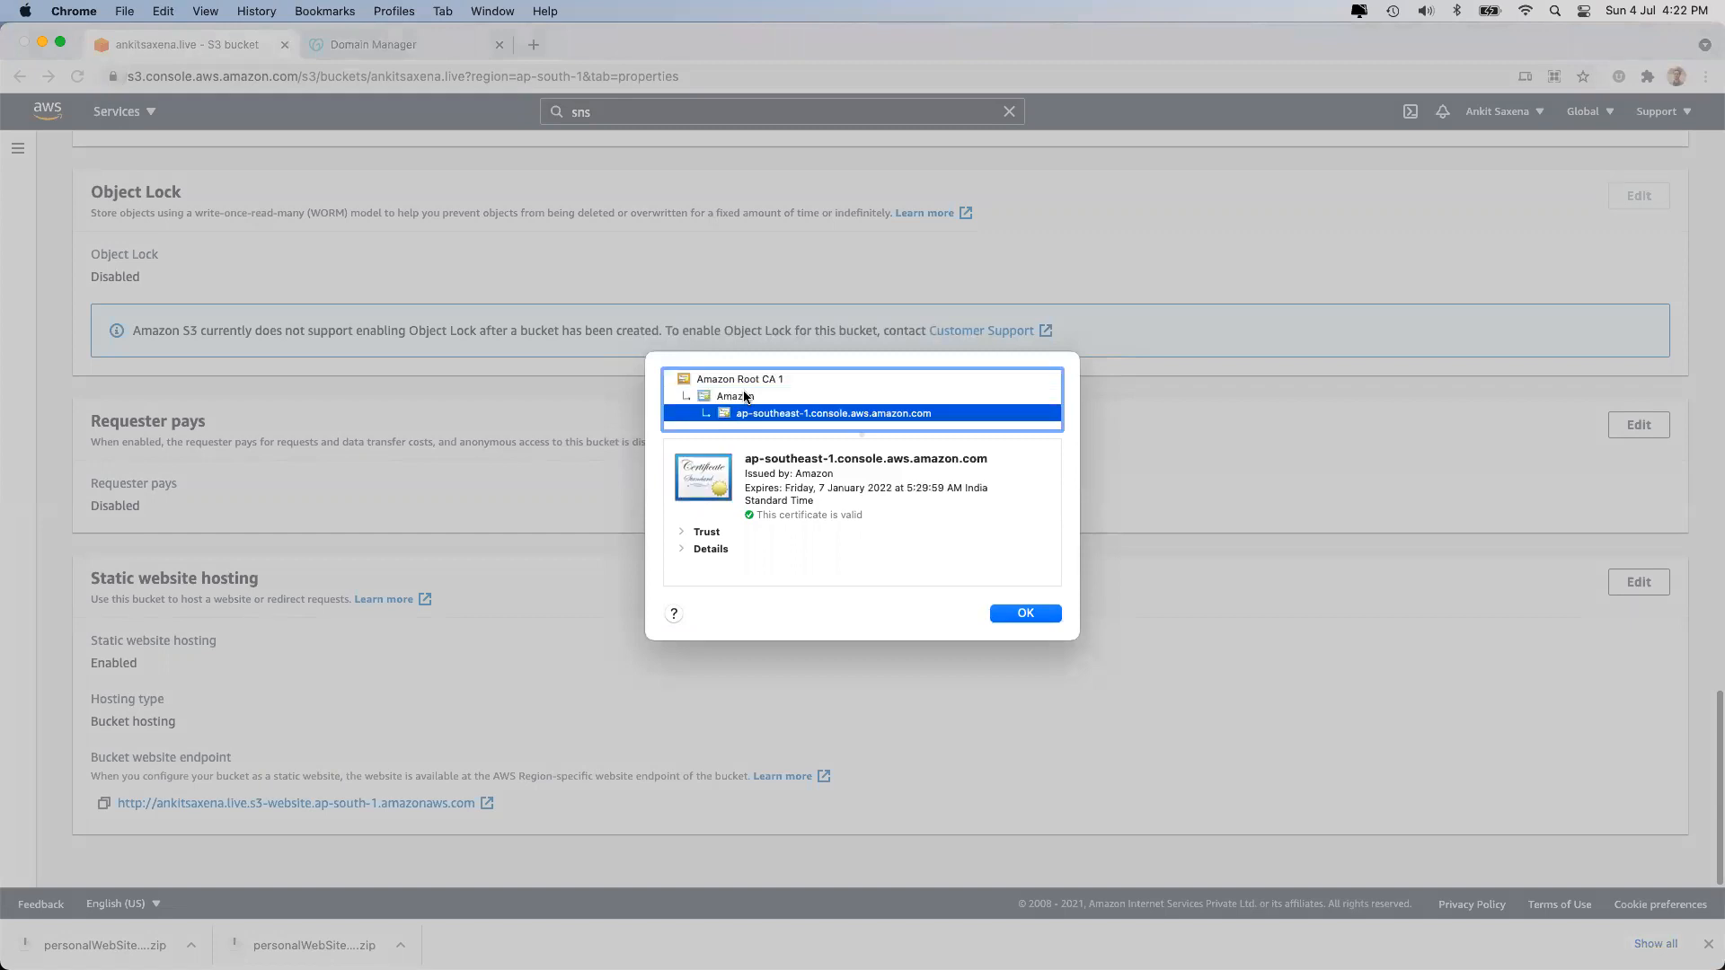
{"action": "left_click", "coordinate": [1045, 618]}
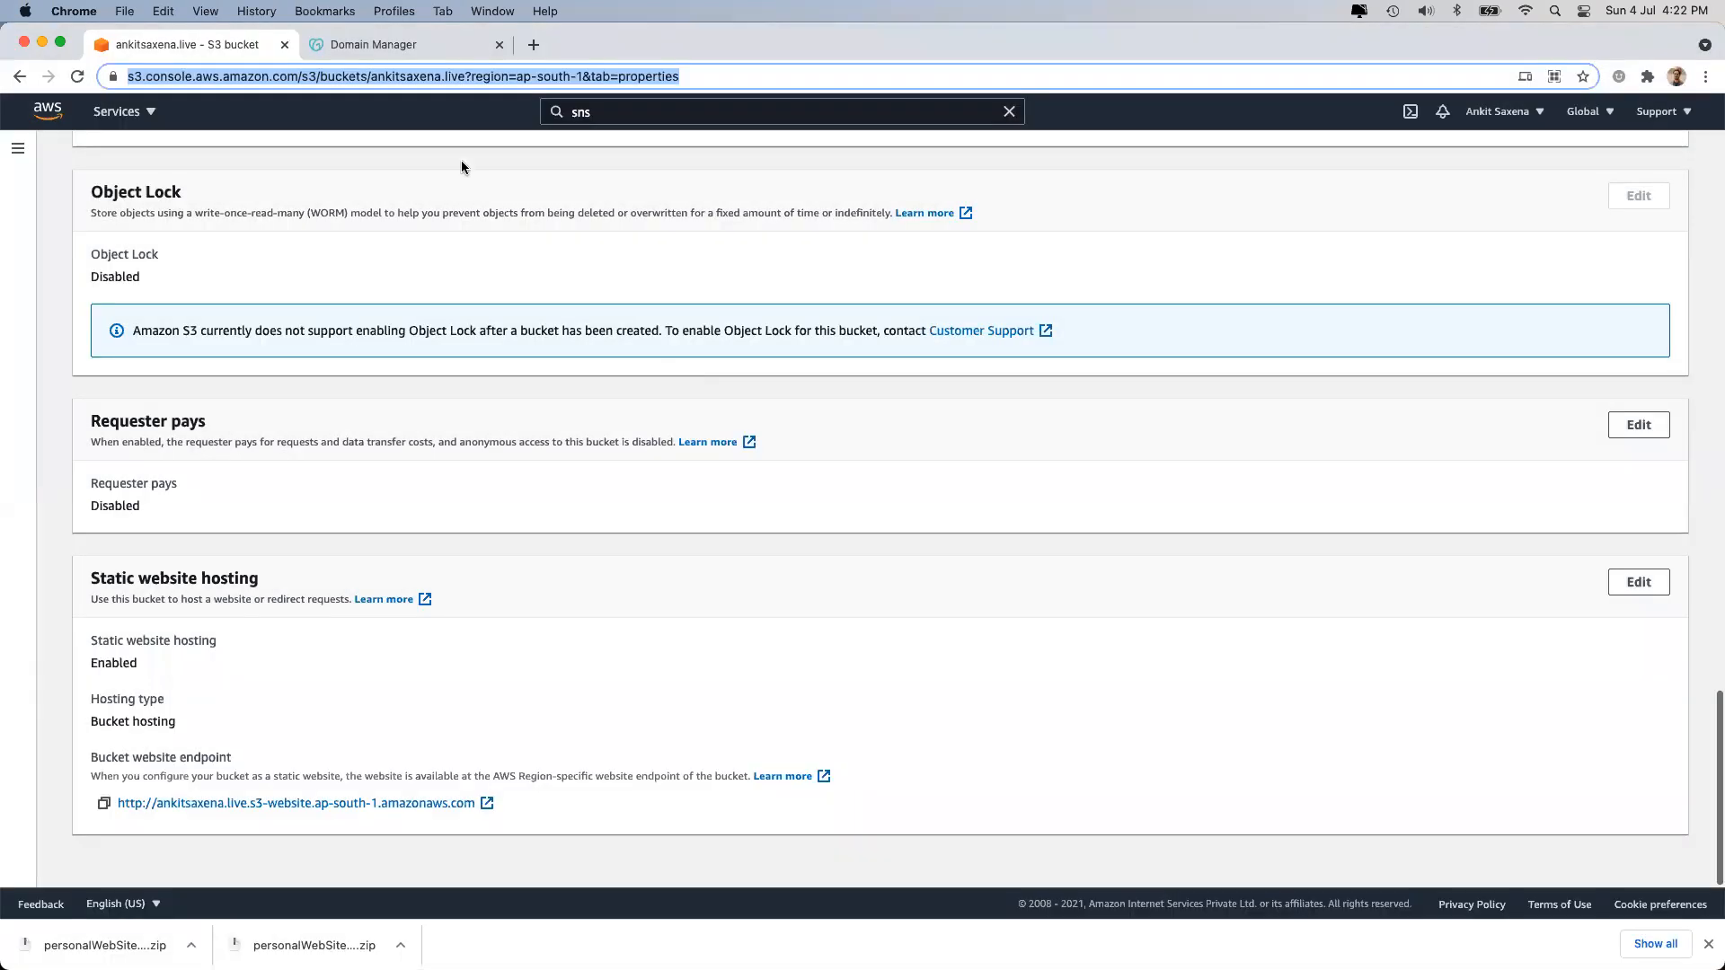
Copy the bucket properties page address into a new browser tab.
{"action": "left_click_drag", "start_coordinate": [632, 102], "coordinate": [507, 109]}
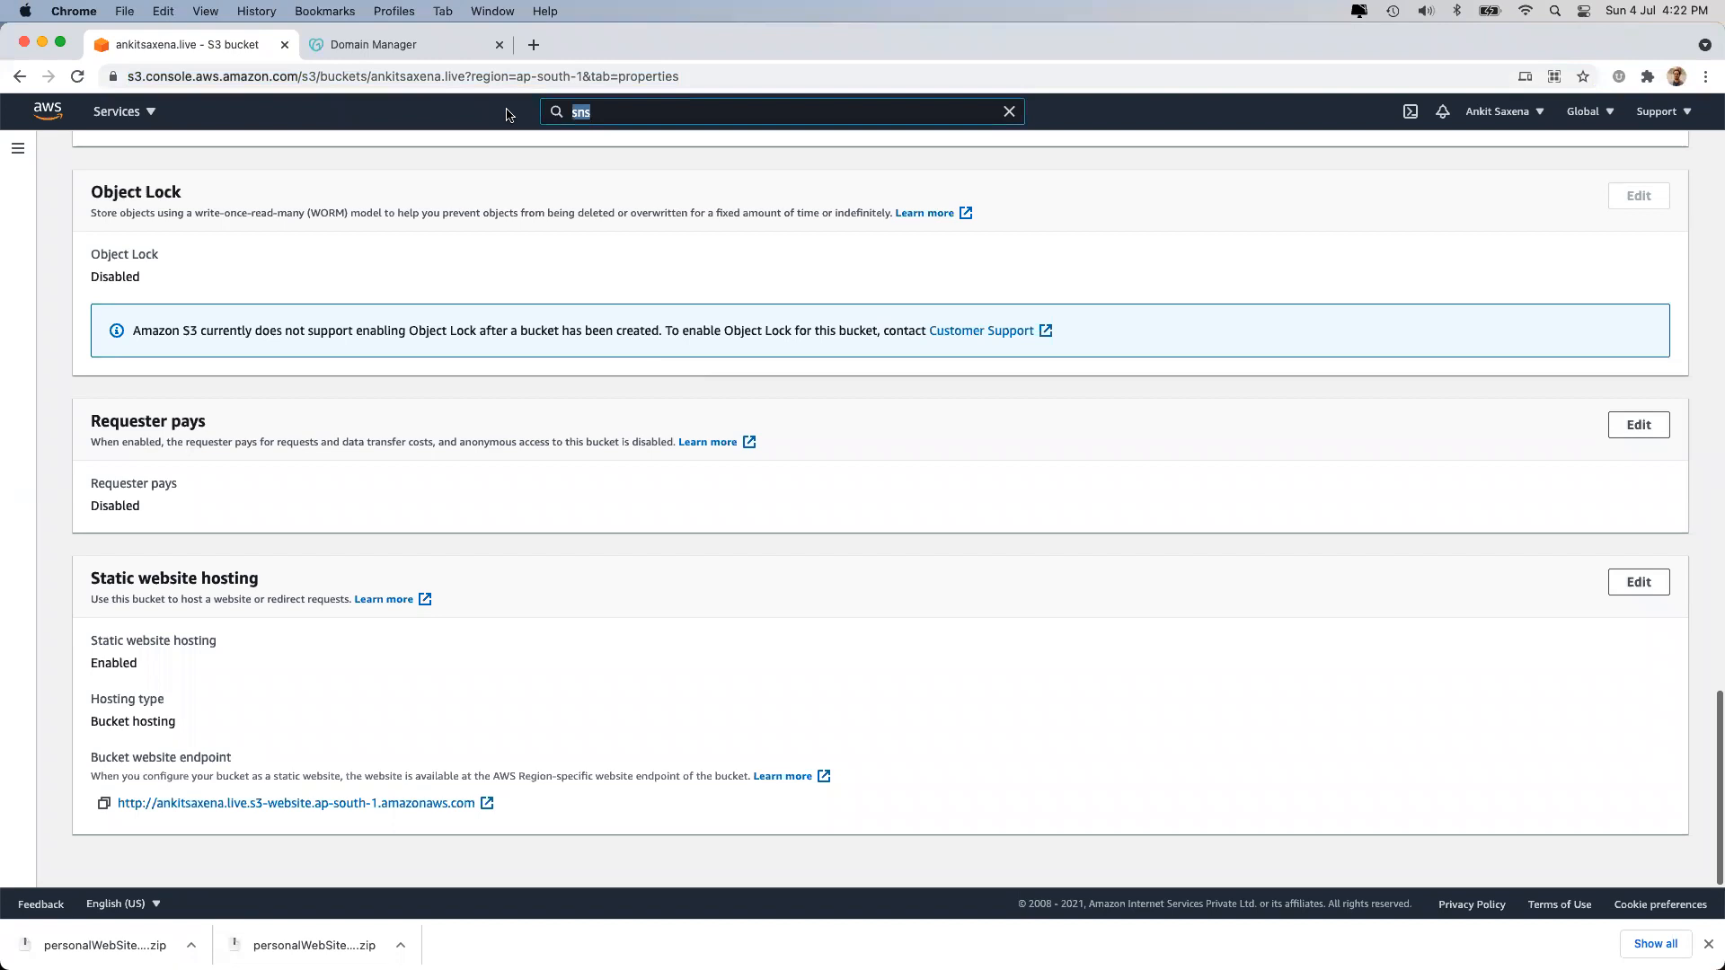
{"action": "left_click", "coordinate": [502, 79]}
{"action": "key", "text": "super+c"}
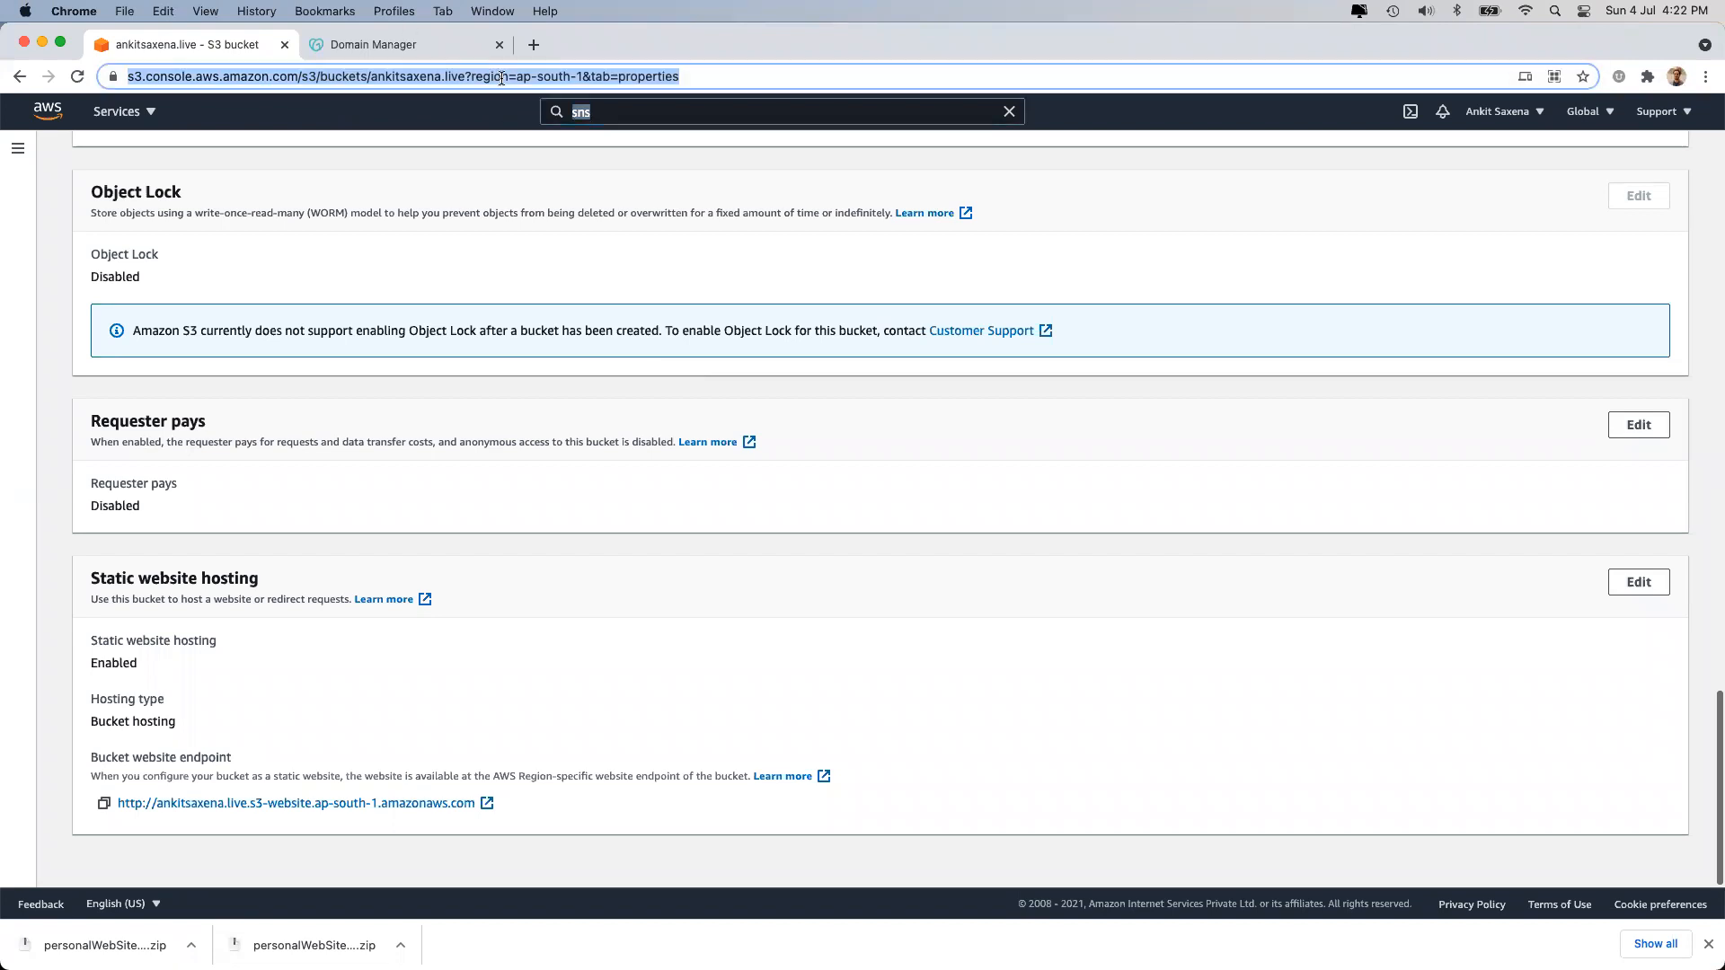
{"action": "left_click", "coordinate": [534, 45]}
Load the pasted bucket properties address in the new tab.
{"action": "key", "text": "super+v"}
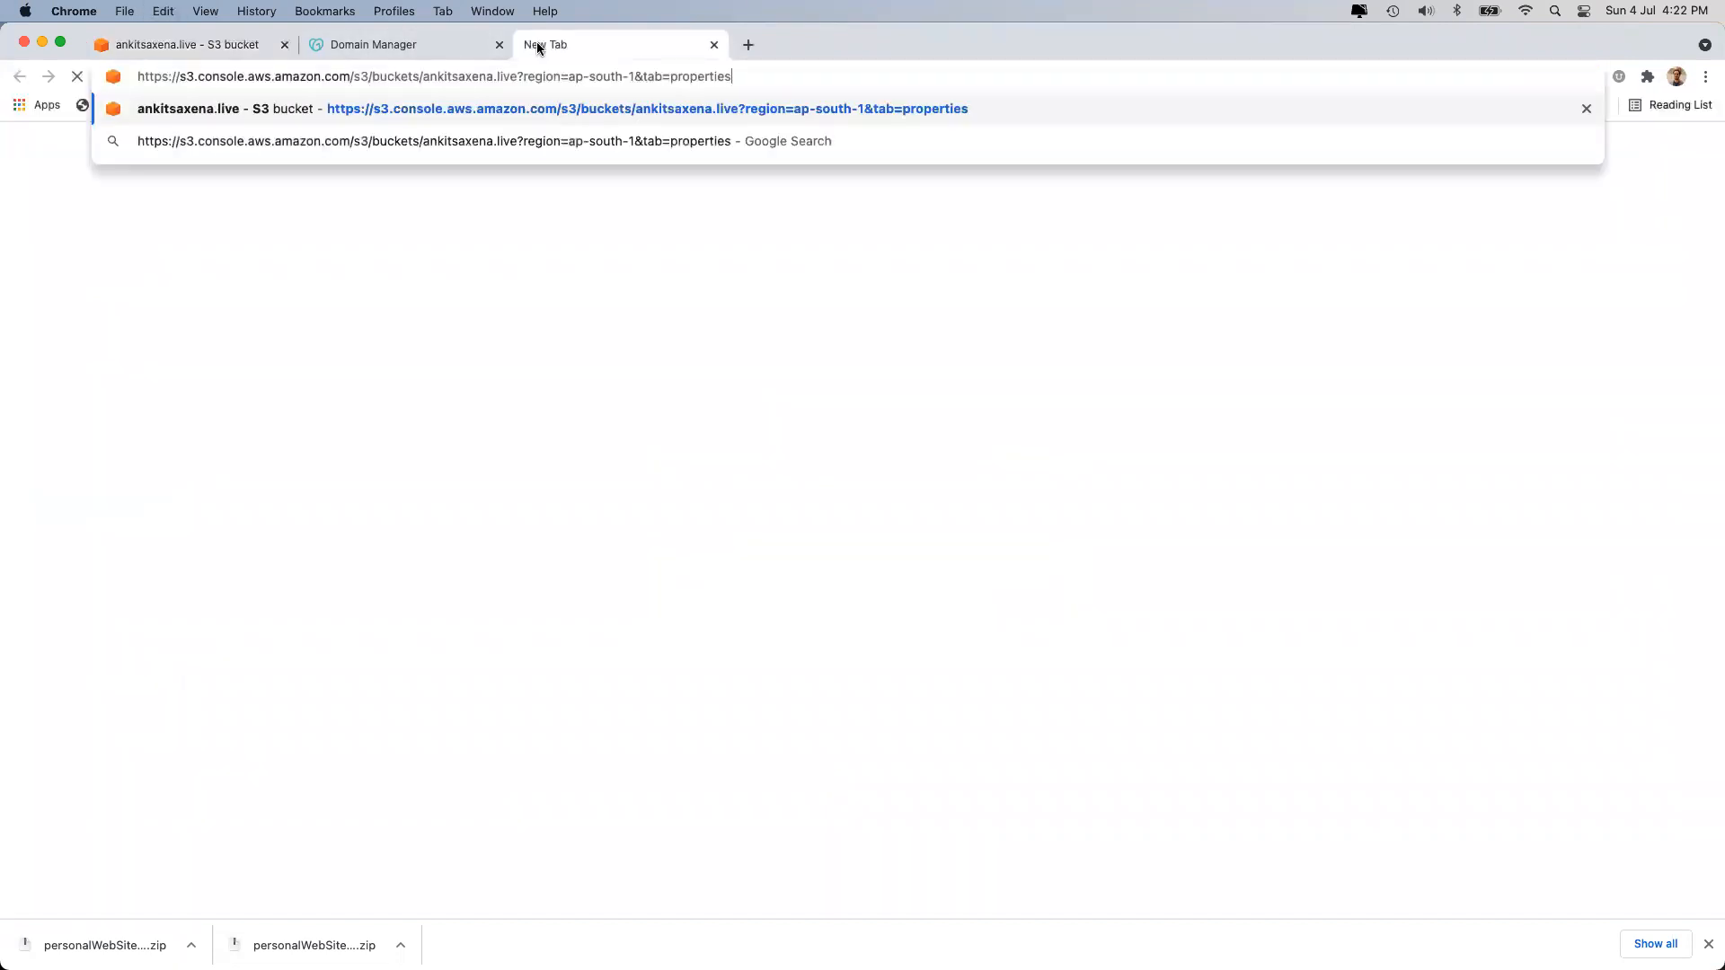
{"action": "key", "text": "Return"}
{"action": "left_click", "coordinate": [421, 46]}
{"action": "left_click", "coordinate": [589, 45]}
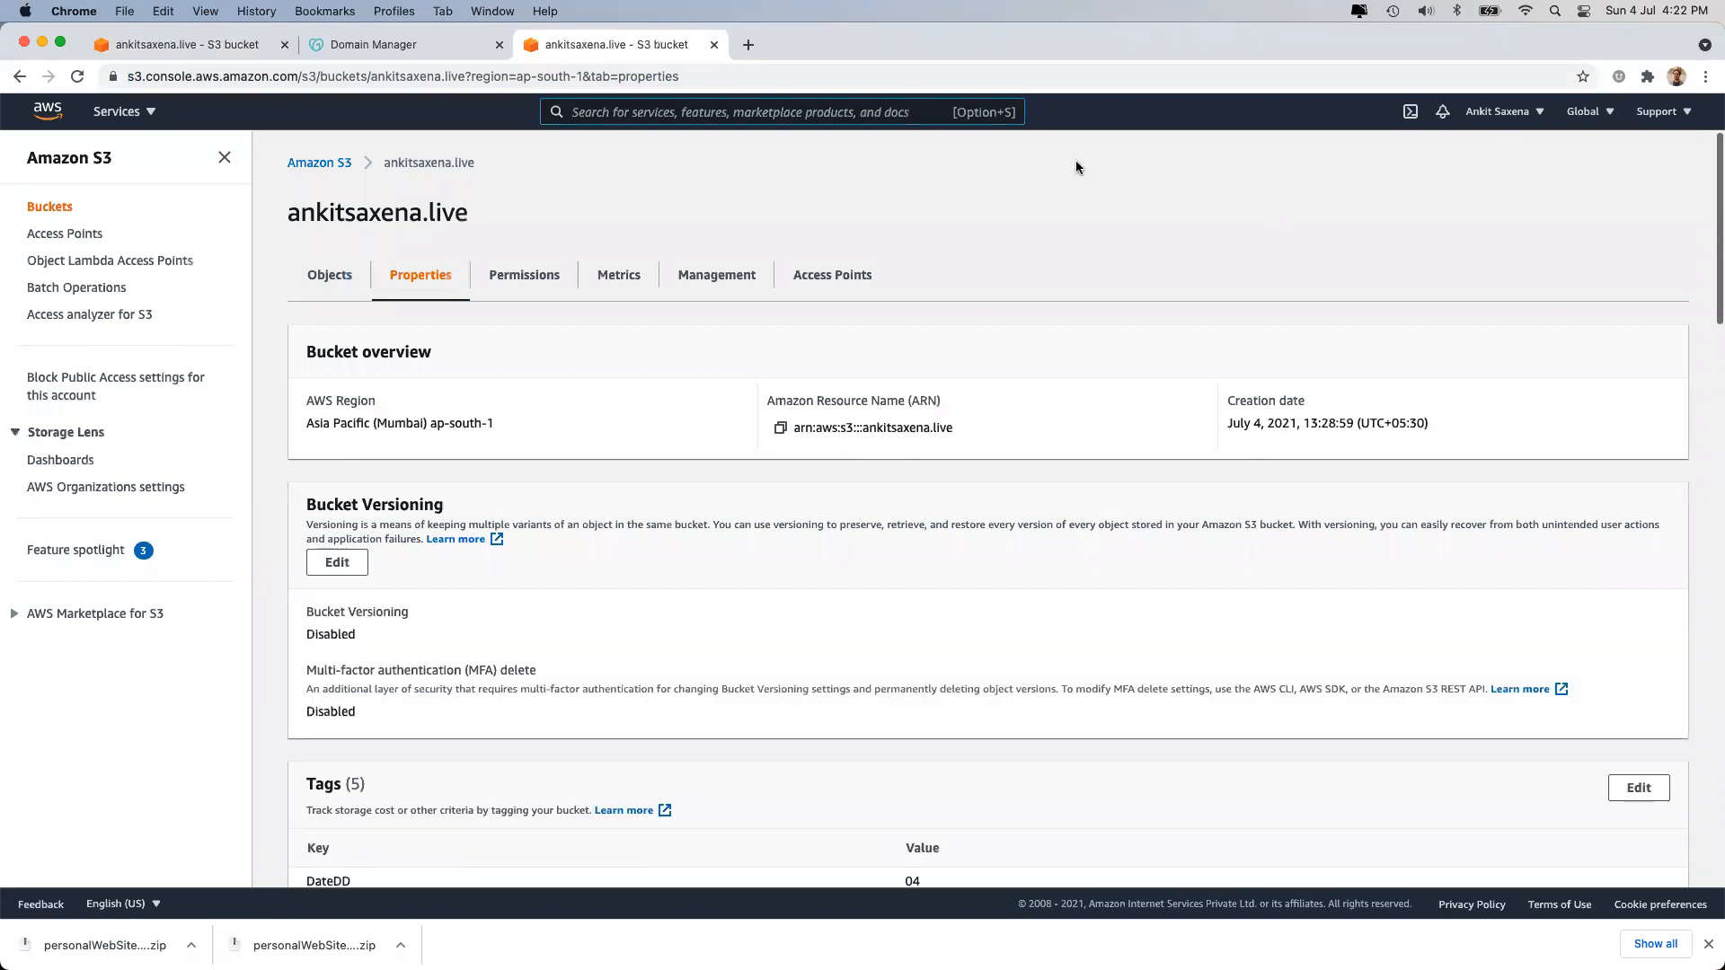
Search AWS services for 'acm' and open Certificate Manager.
{"action": "key", "text": "alt+s"}
{"action": "type", "text": "a"}
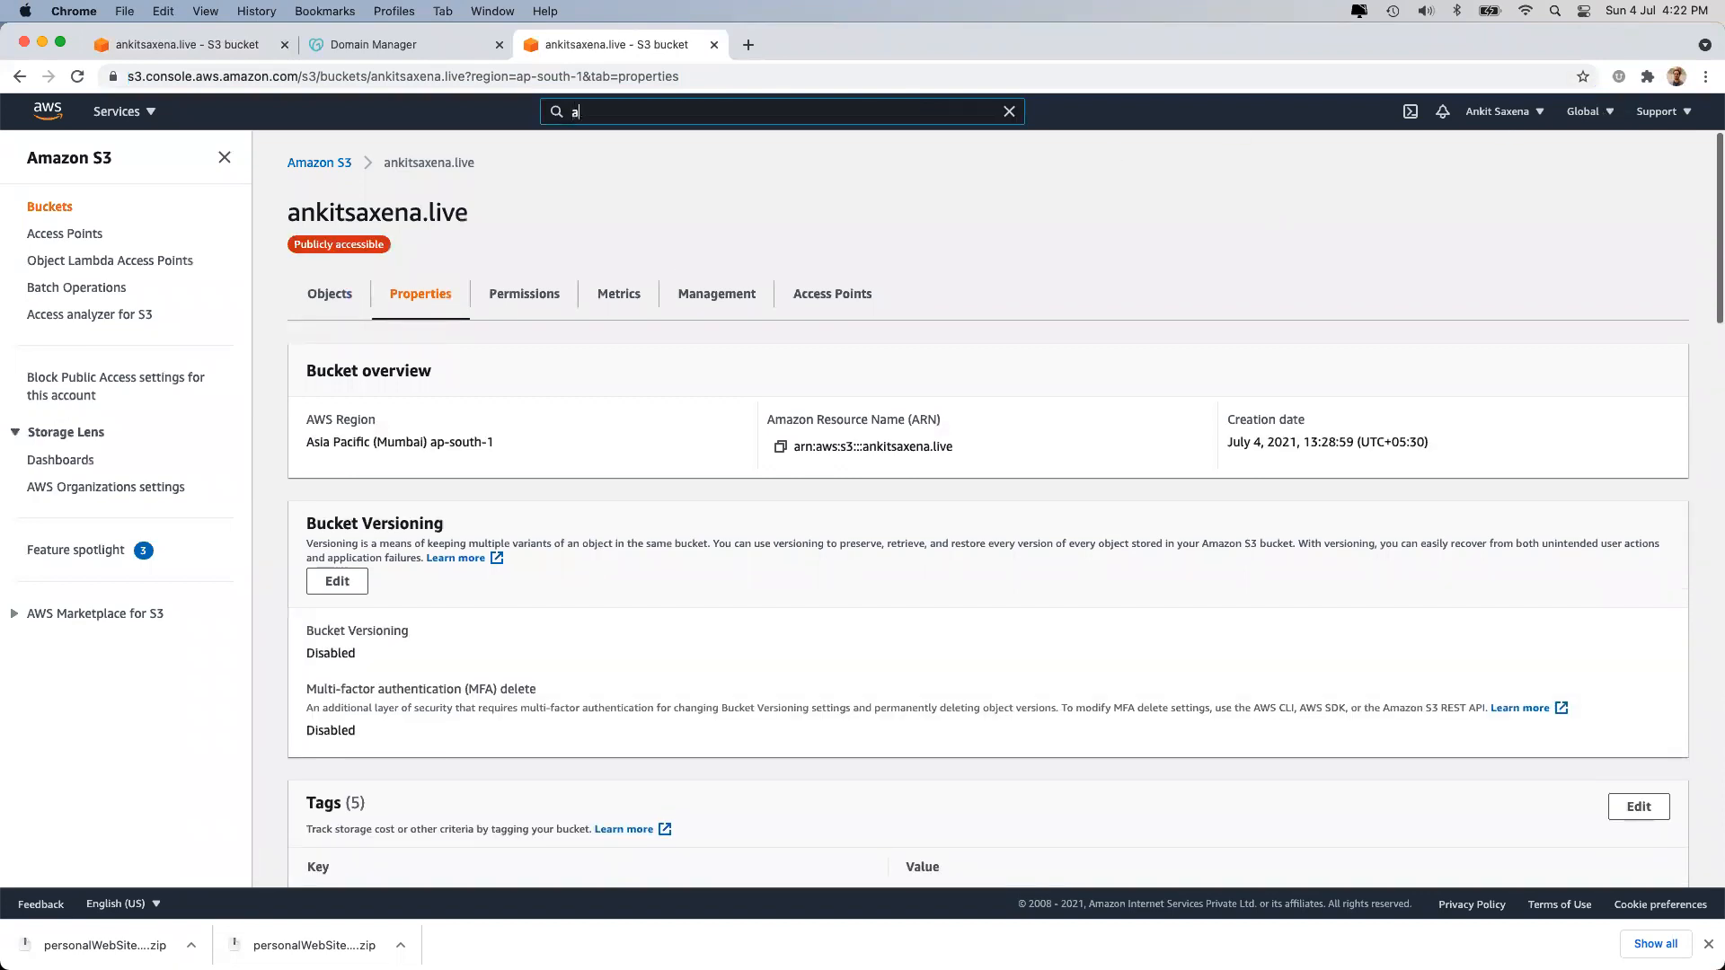
{"action": "type", "text": "cm"}
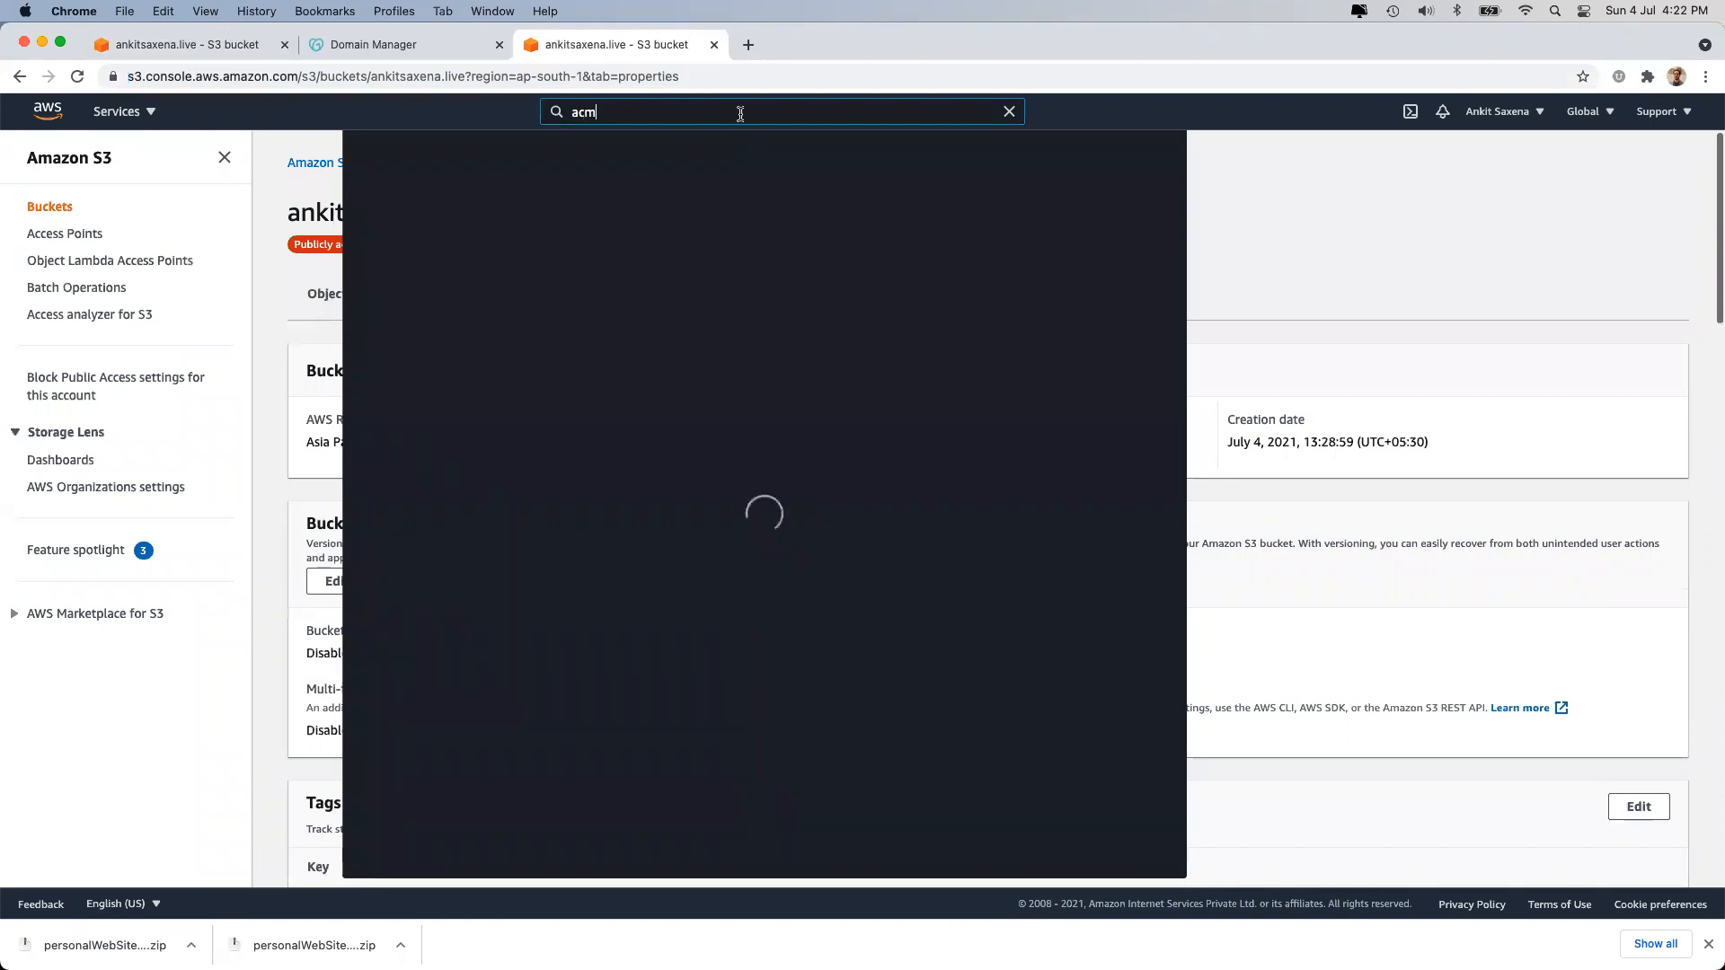
{"action": "left_click", "coordinate": [662, 235]}
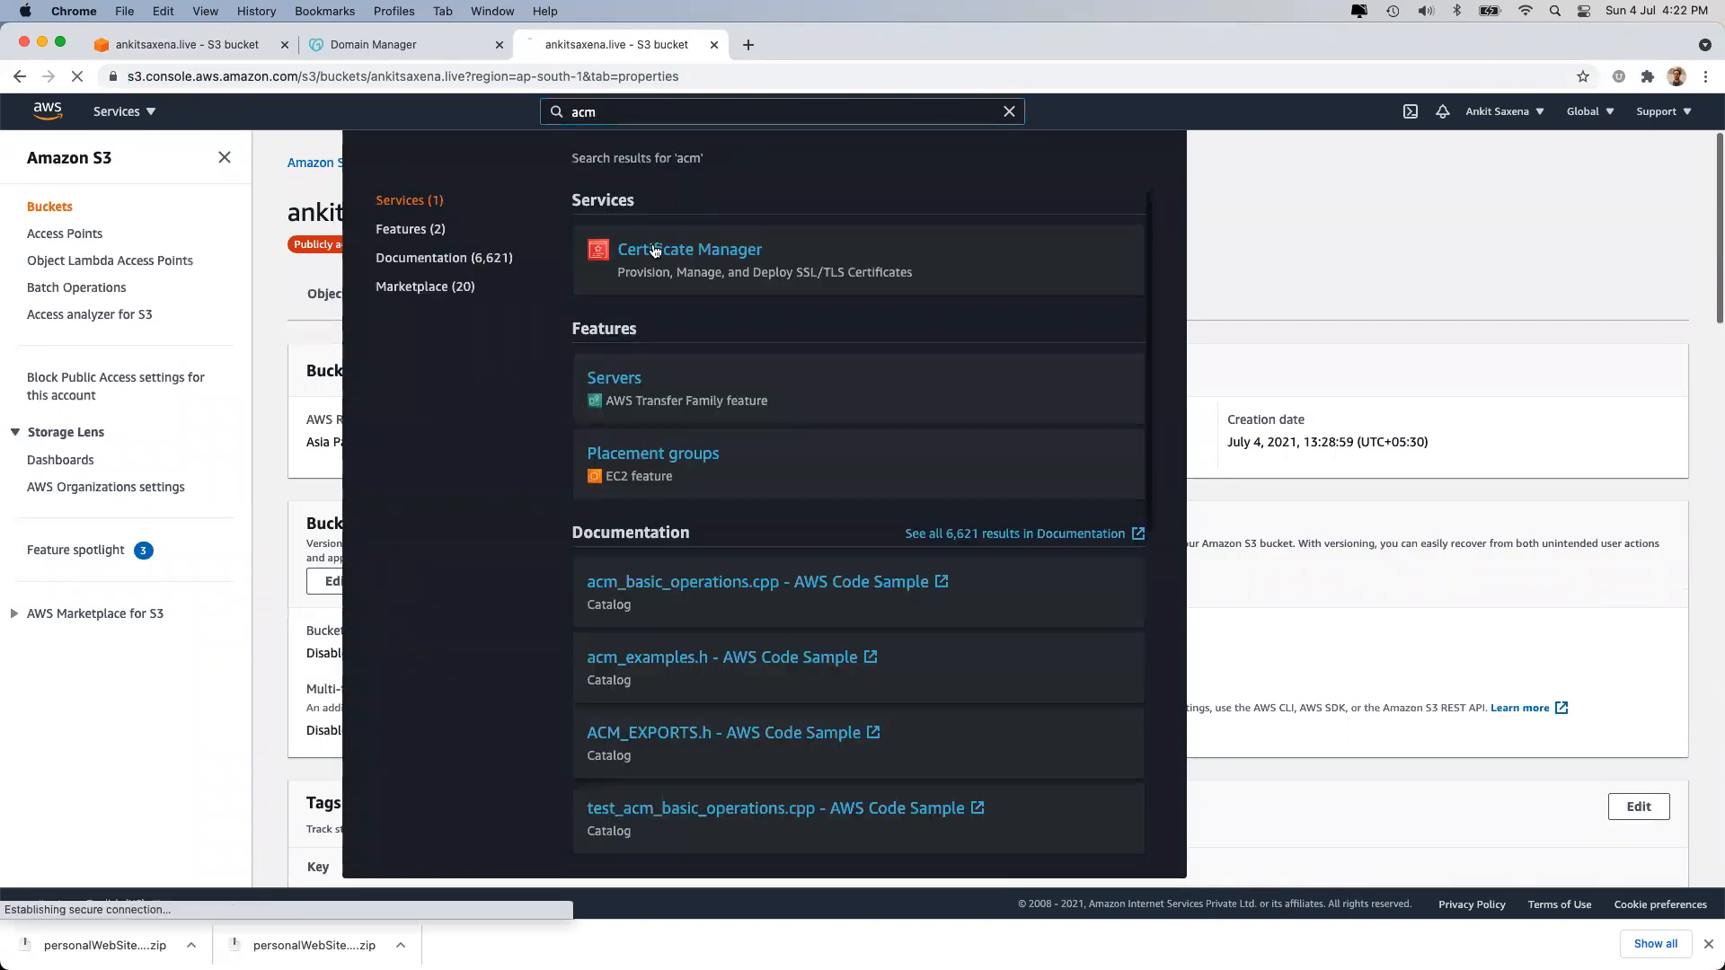
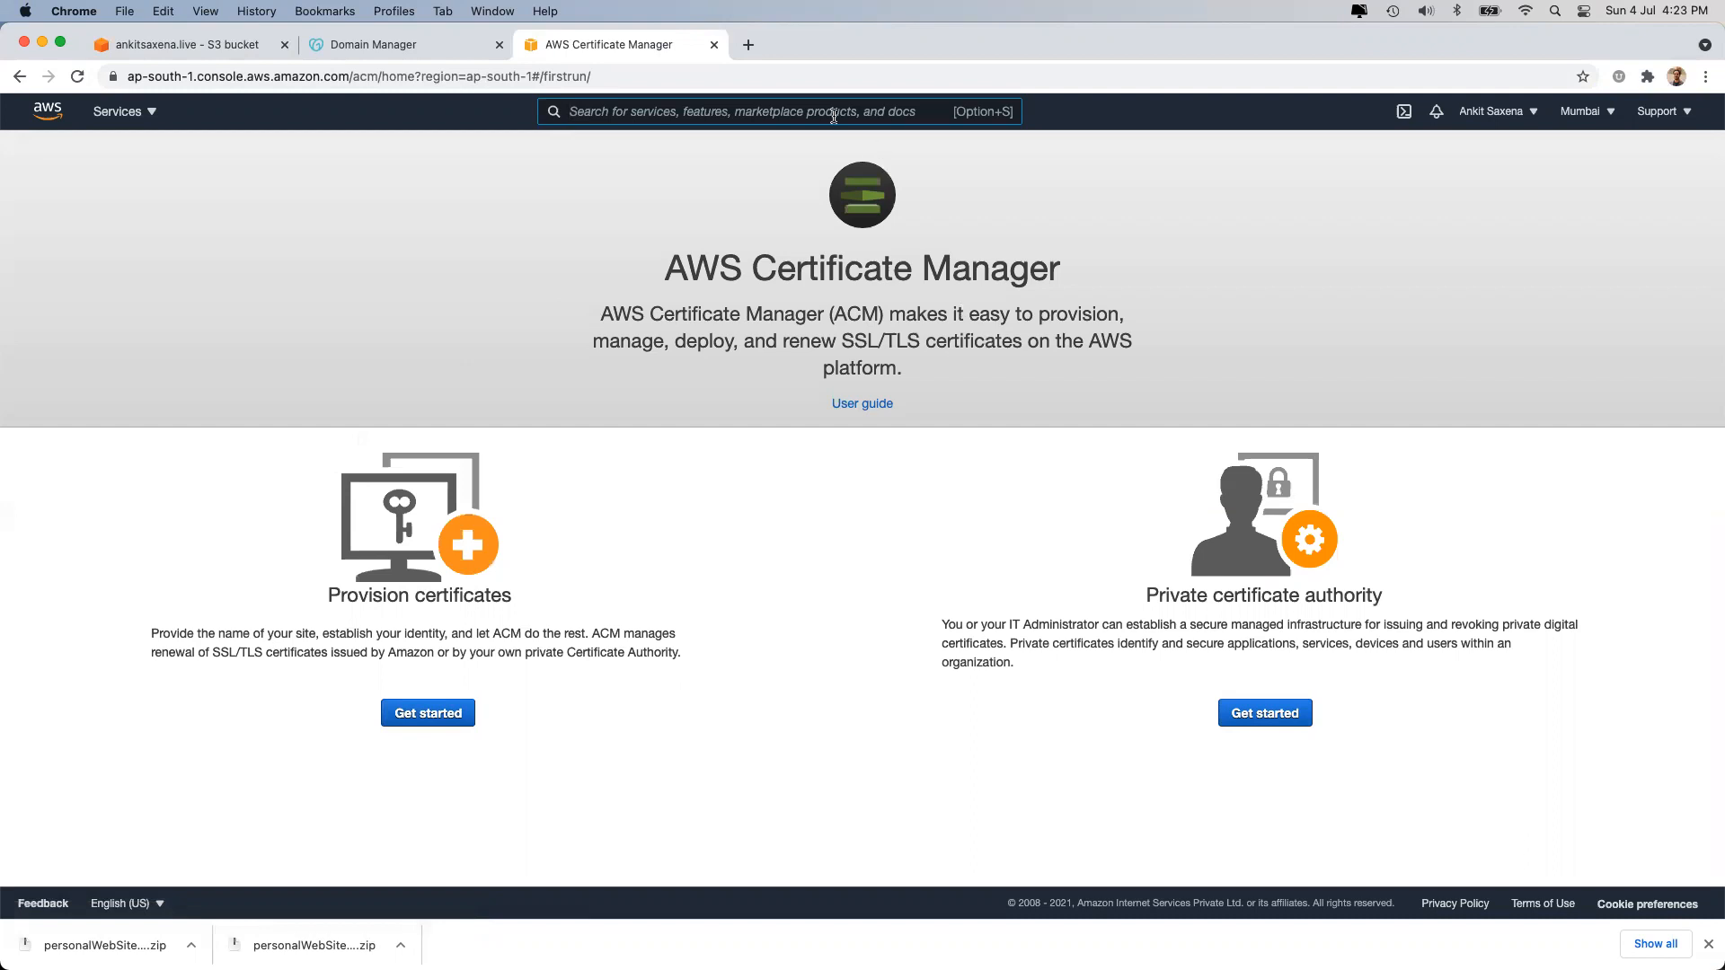
Open the Route 53 dashboard through the 'route53' service search, after a look at the S3 bucket properties.
{"action": "type", "text": "route53"}
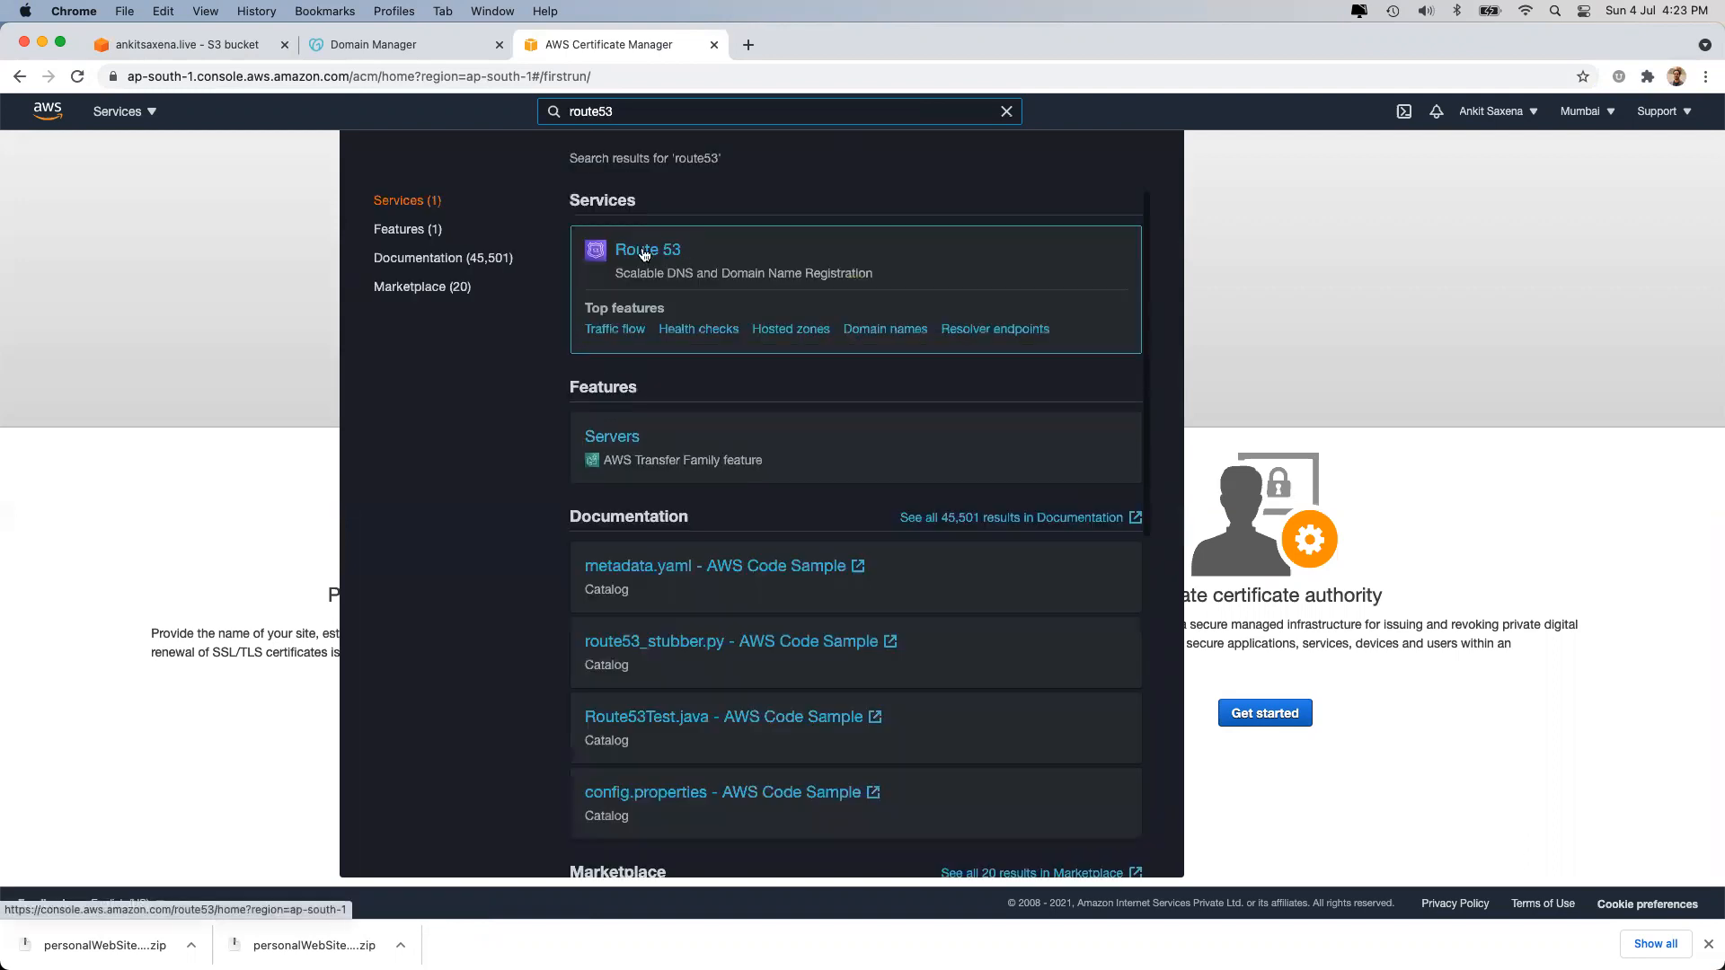
{"action": "left_click", "coordinate": [644, 254]}
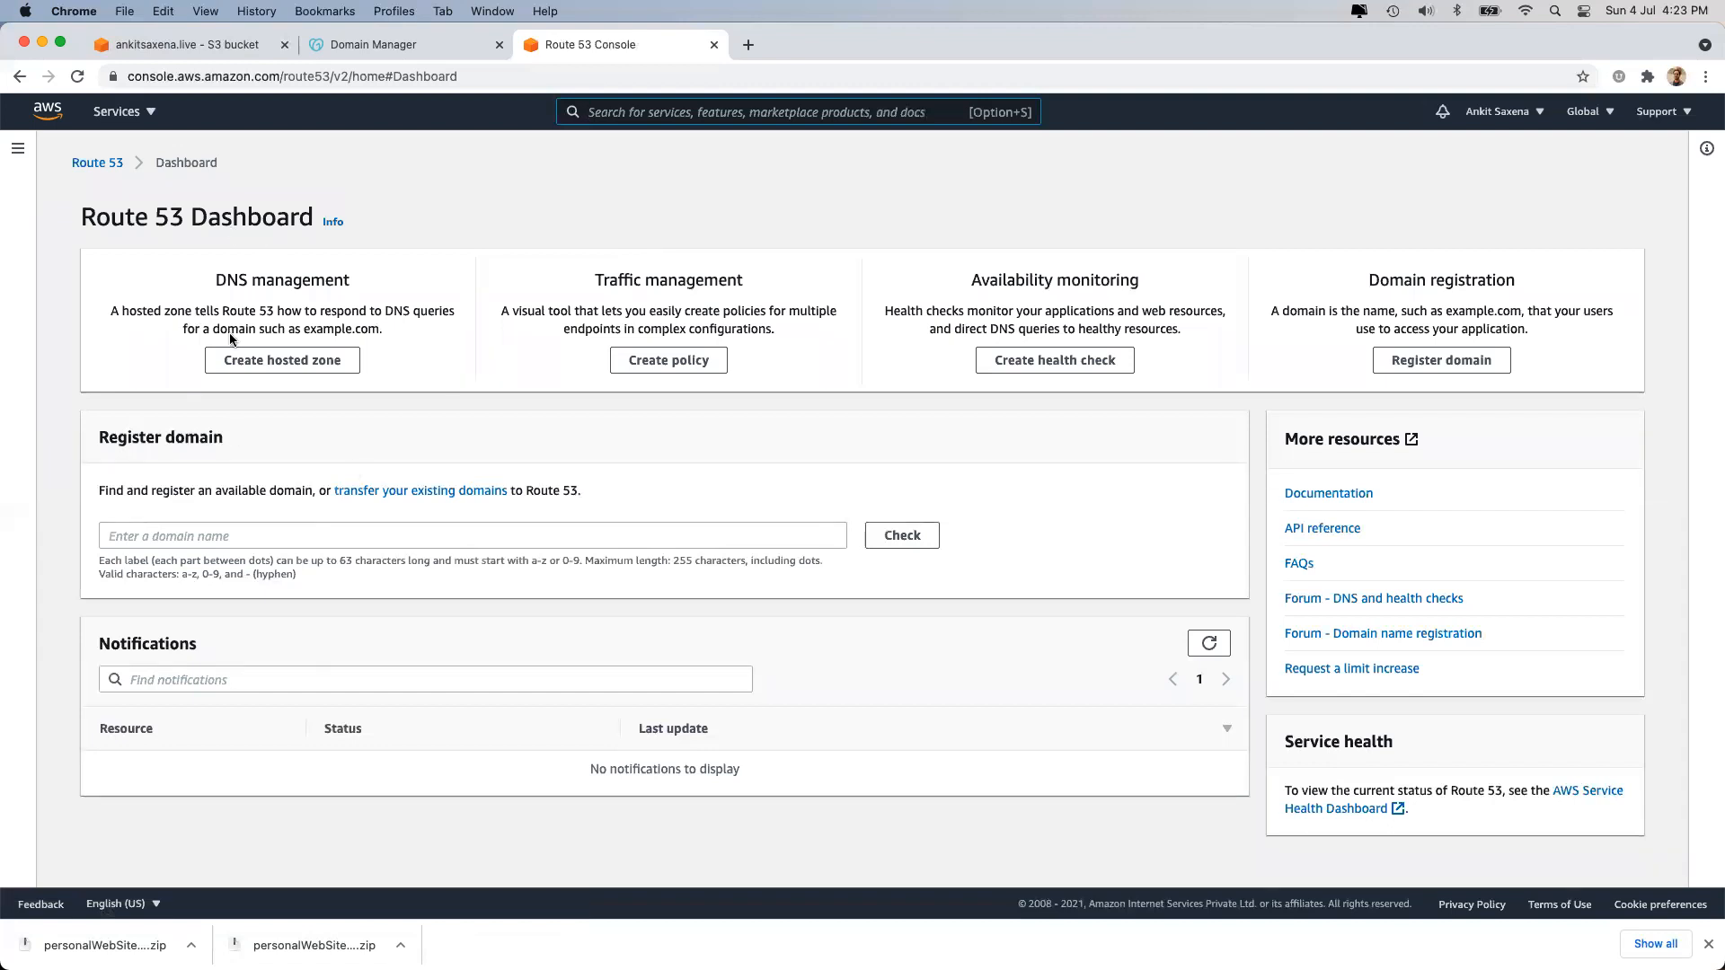
{"action": "left_click", "coordinate": [219, 46]}
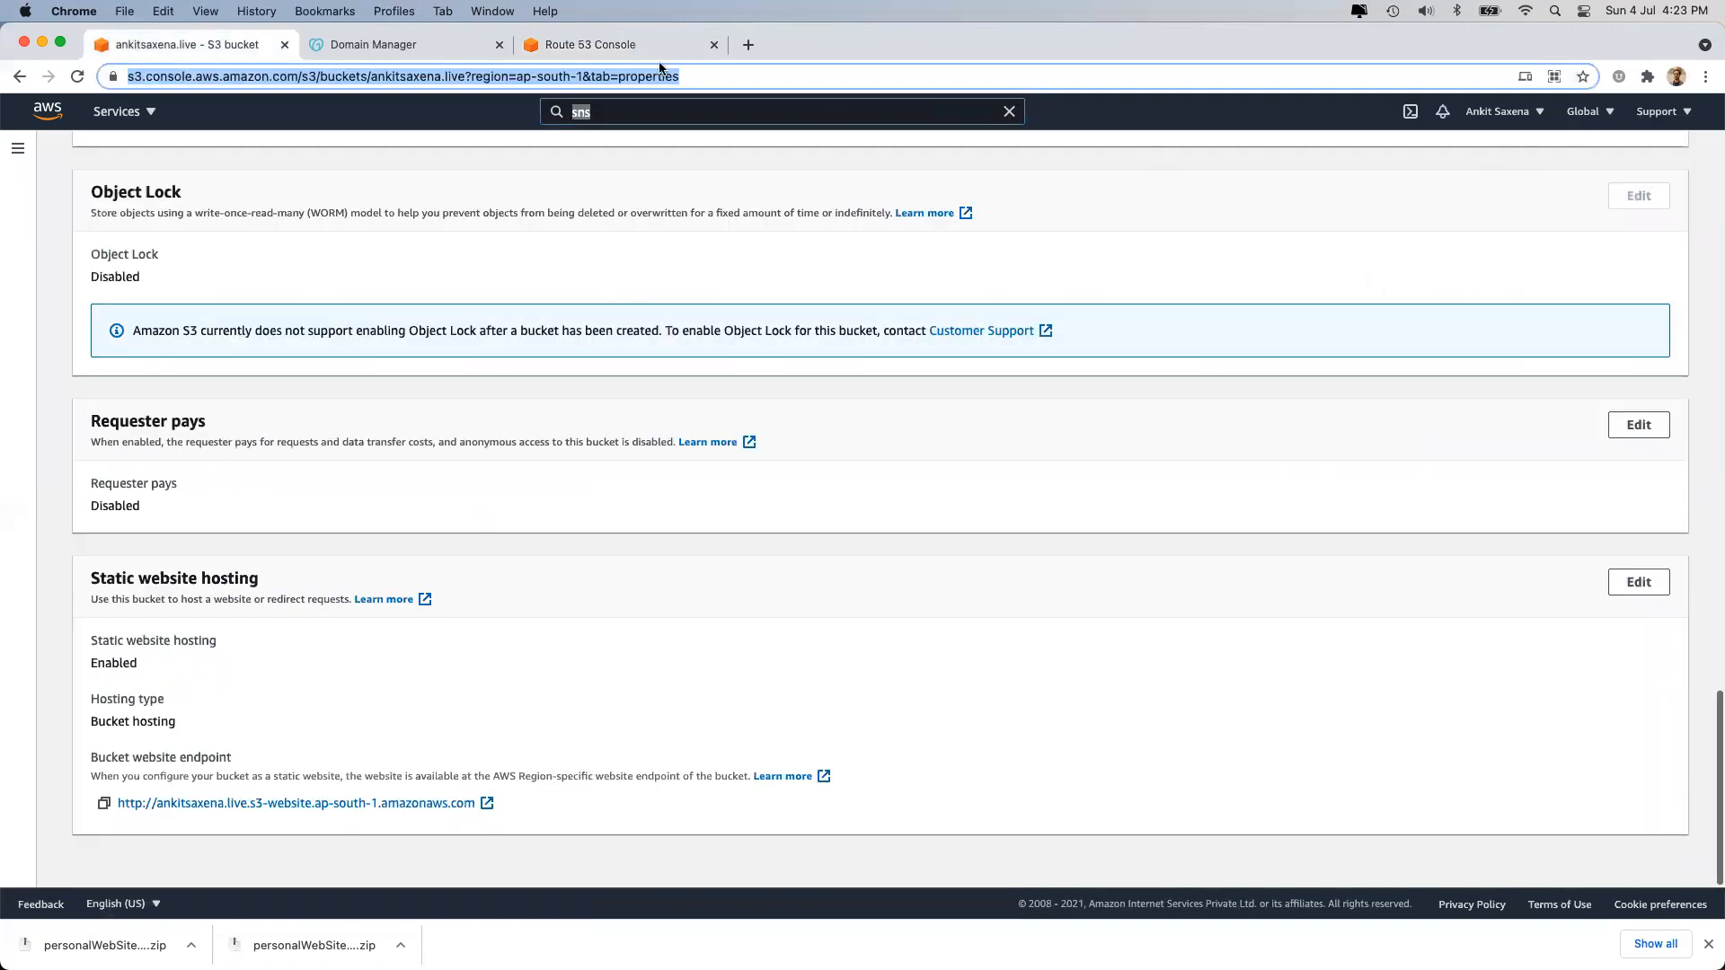
{"action": "left_click", "coordinate": [639, 45]}
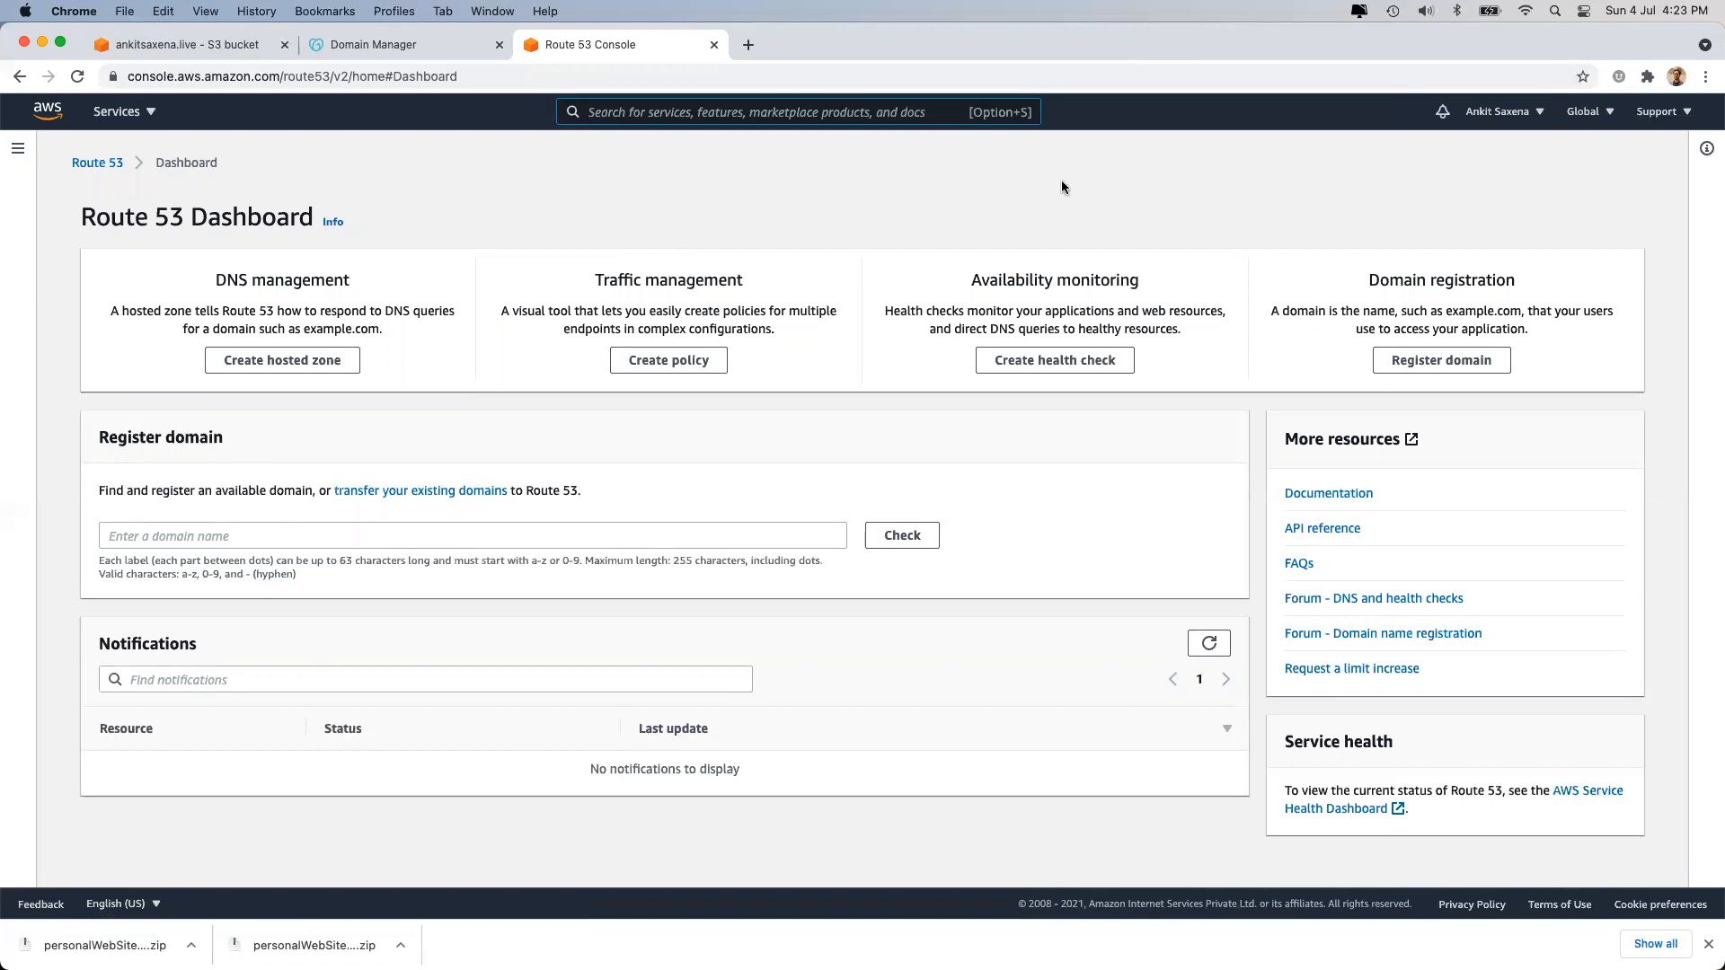
Start a new hosted zone named ankitsaxena.live, with the domain copied from GoDaddy.
{"action": "triple_click", "coordinate": [266, 280]}
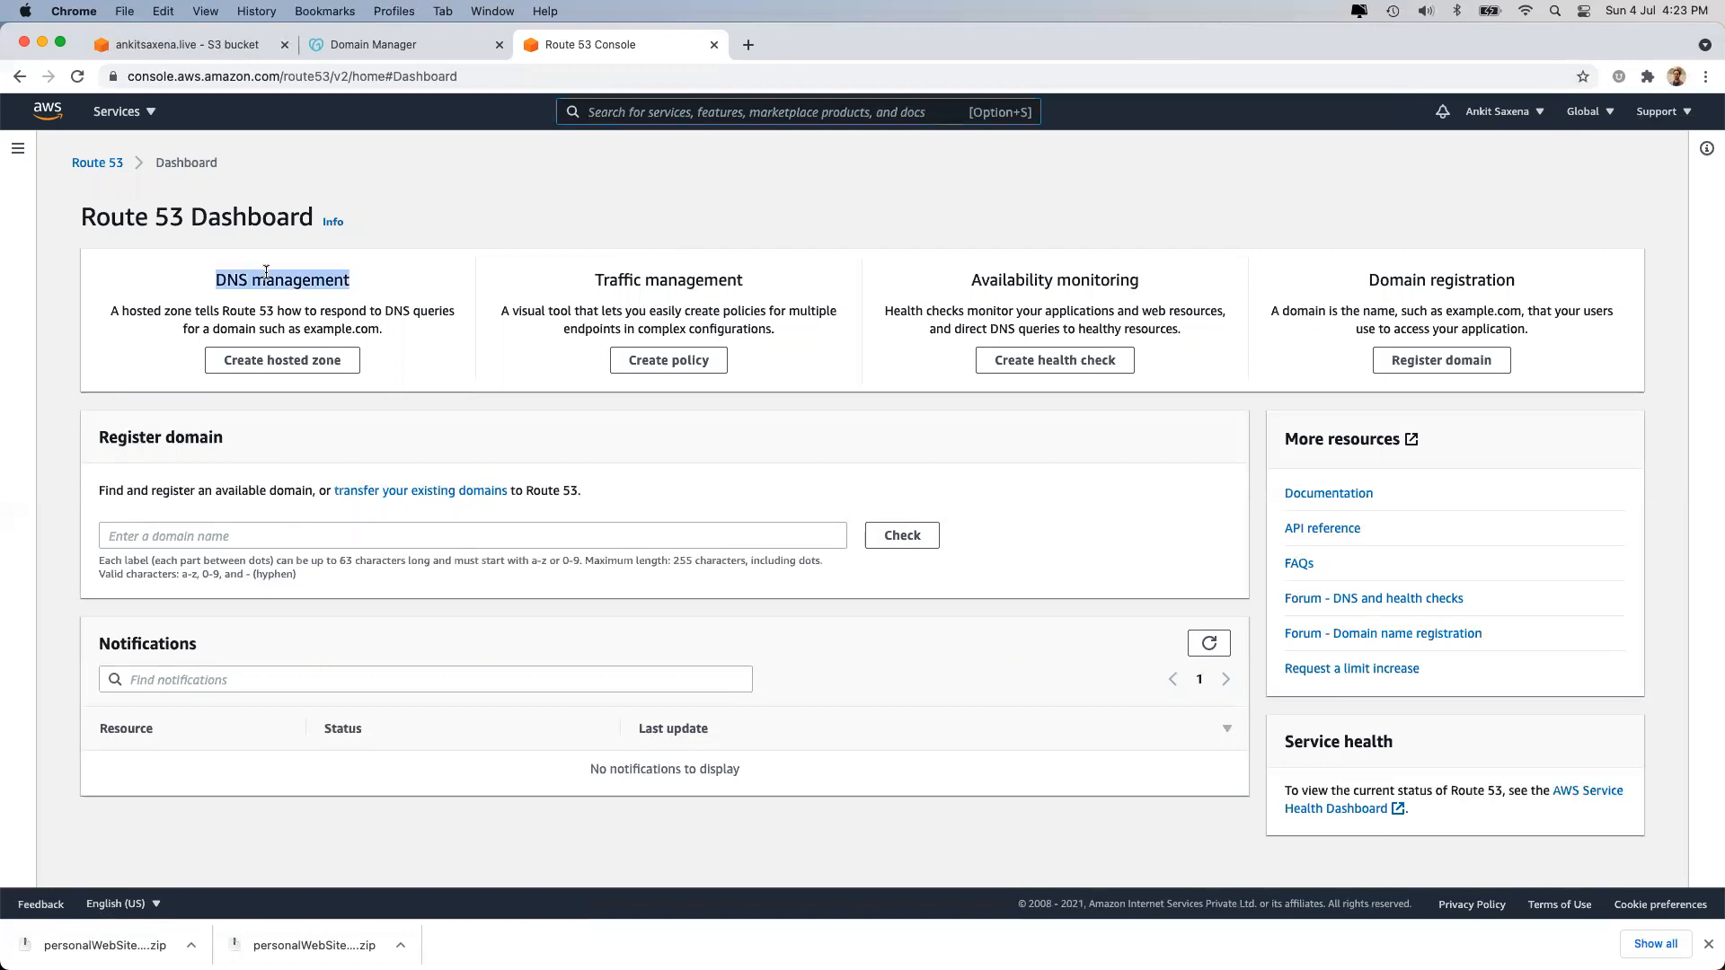
{"action": "left_click", "coordinate": [268, 362]}
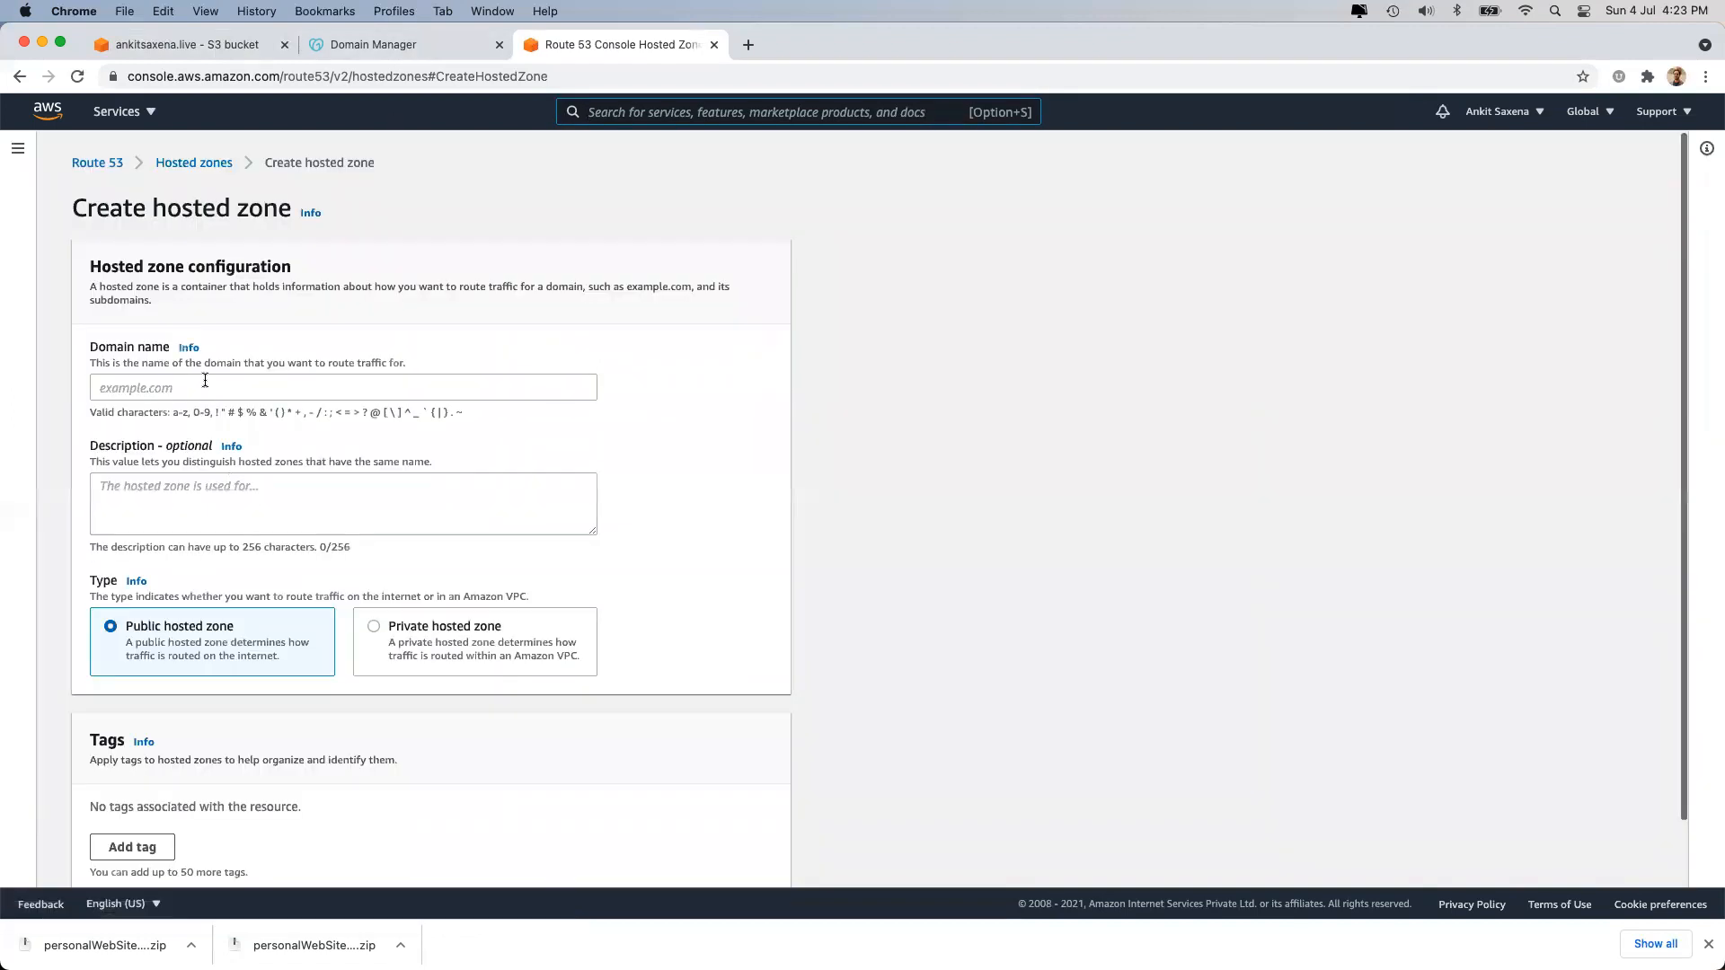
{"action": "left_click", "coordinate": [369, 50]}
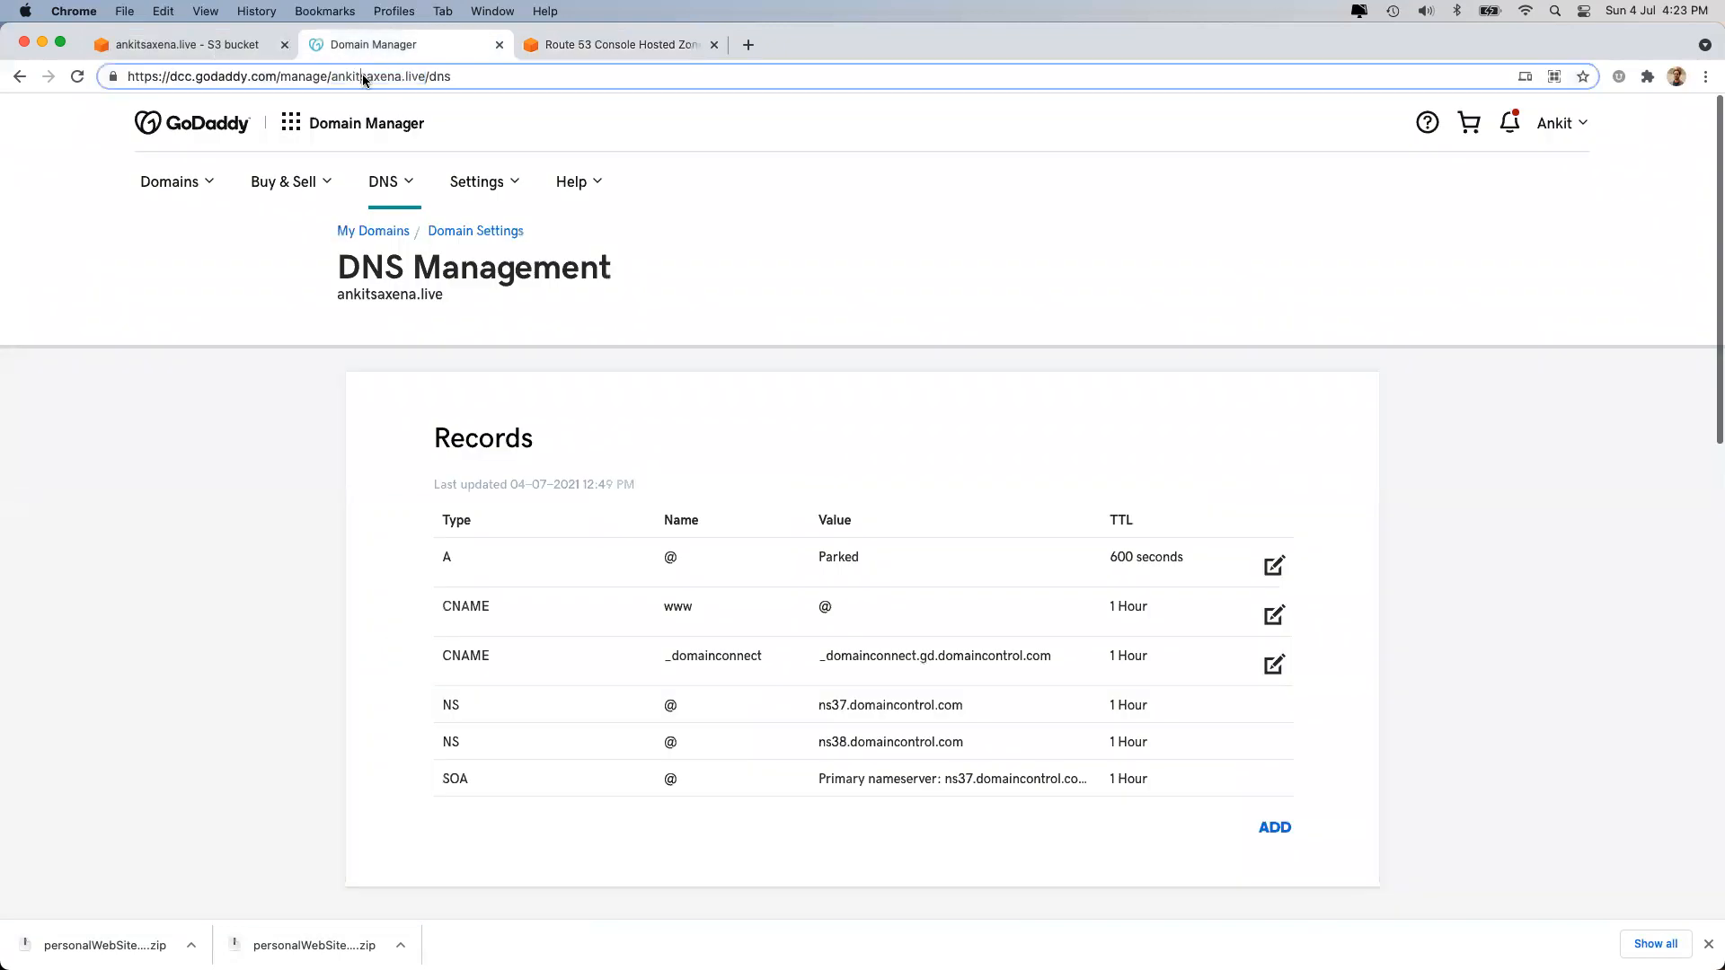
{"action": "left_click_drag", "start_coordinate": [329, 76], "coordinate": [426, 77]}
{"action": "key", "text": "super+c"}
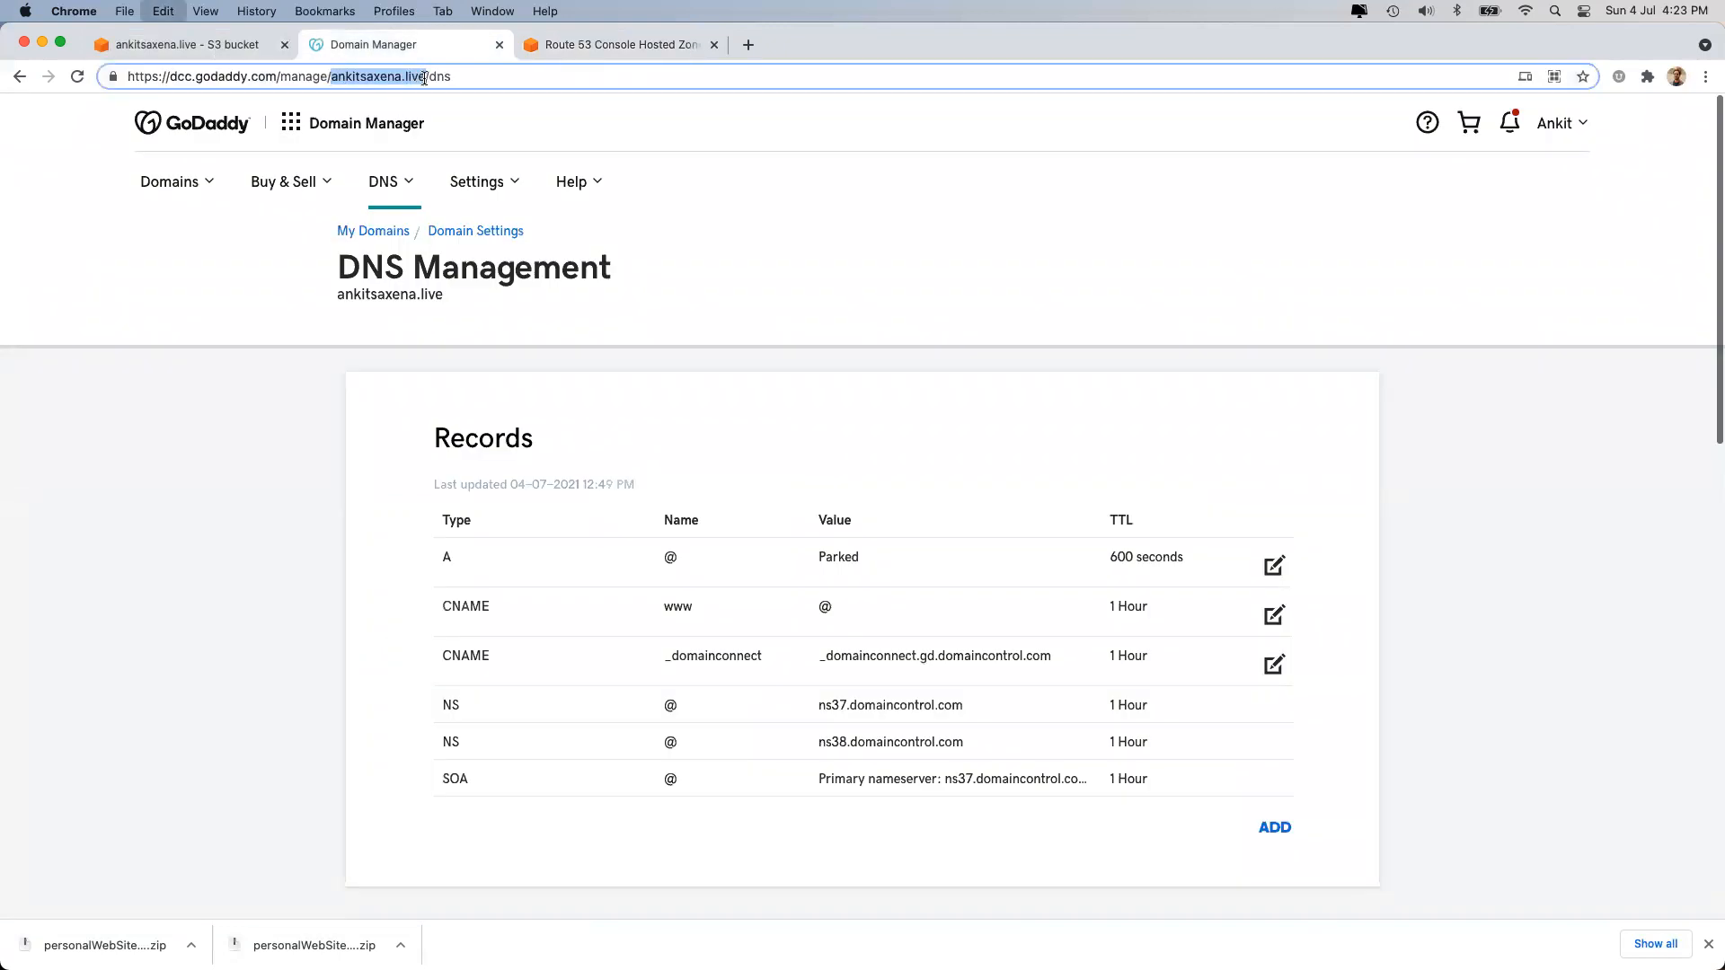
{"action": "left_click", "coordinate": [580, 46]}
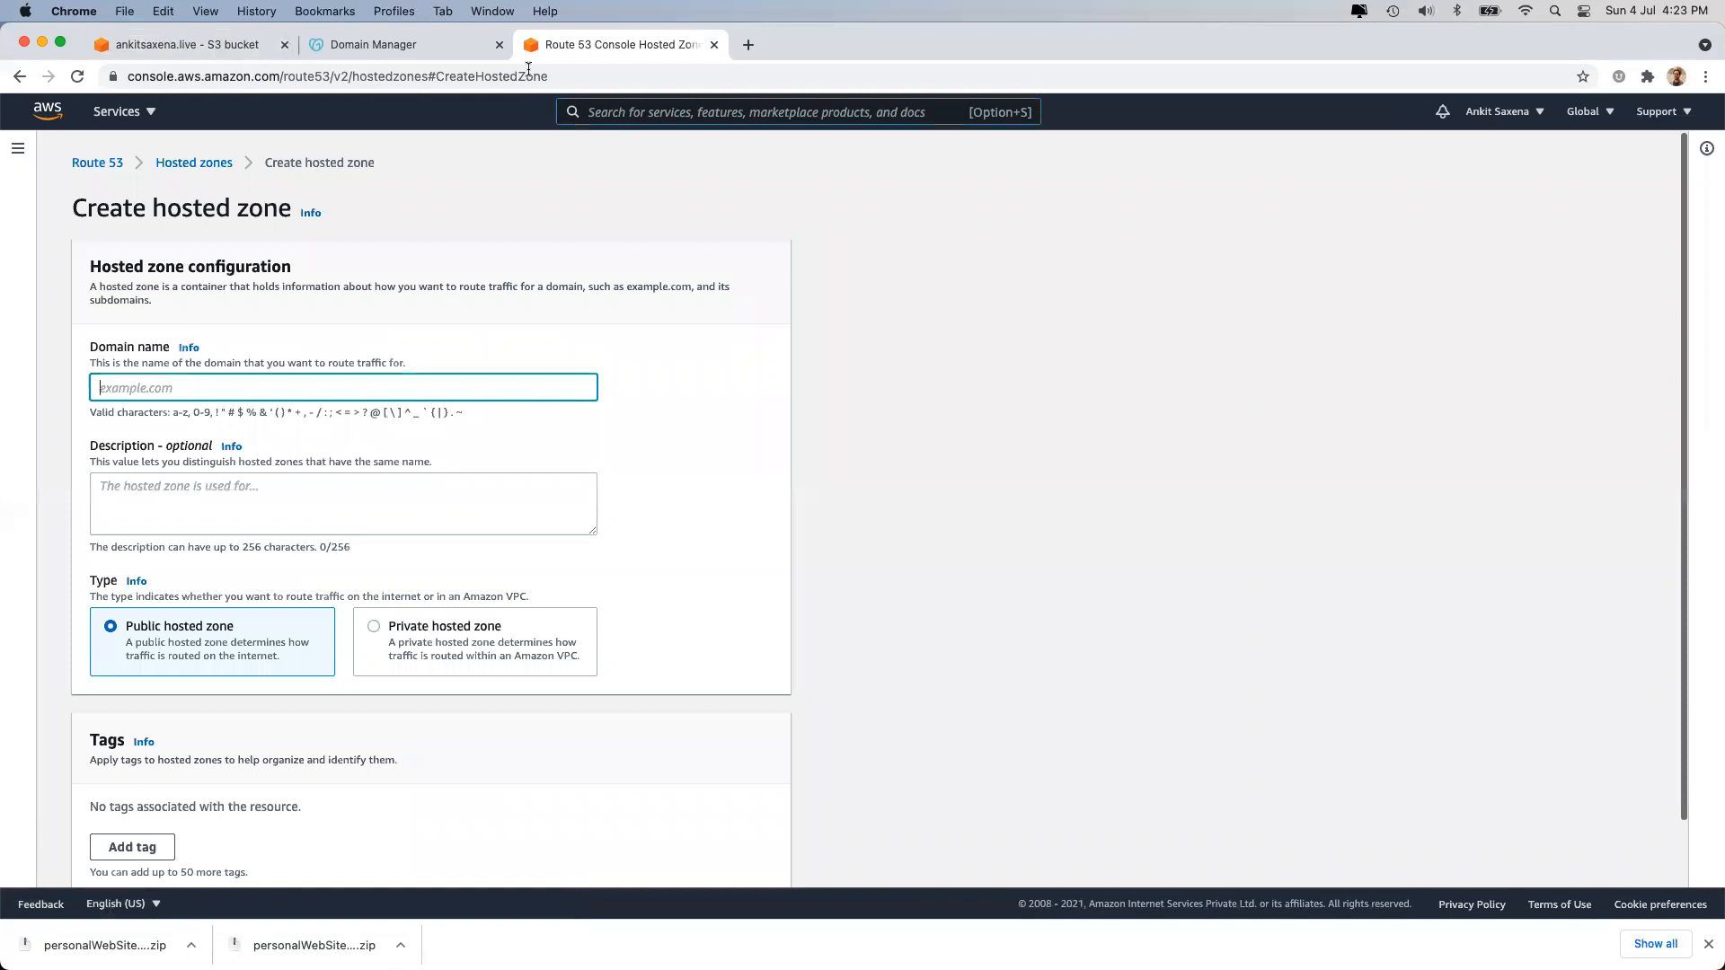
{"action": "key", "text": "super+v"}
Describe the zone as 'This is the domain for ankitsaxena.live' and create it as a public hosted zone.
{"action": "key", "text": "Tab"}
{"action": "type", "text": "This is the dom"}
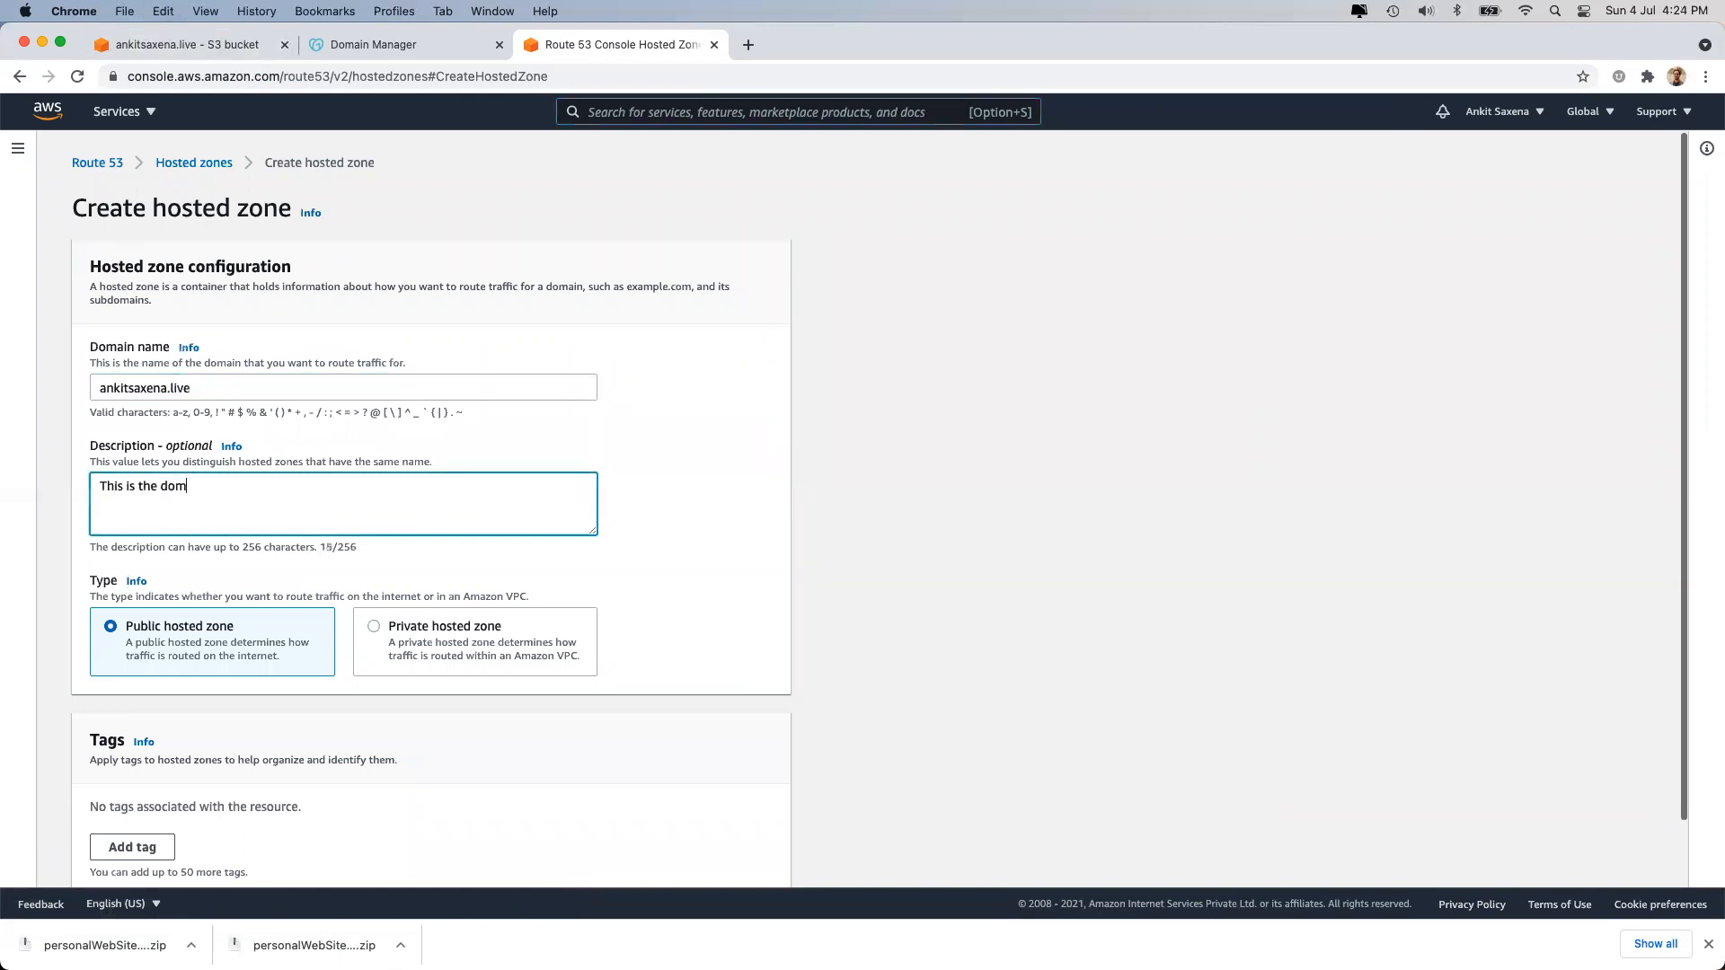
{"action": "type", "text": "ain for"}
{"action": "key", "text": "super+v"}
{"action": "scroll", "coordinate": [245, 568], "scroll_direction": "down", "scroll_amount": 2}
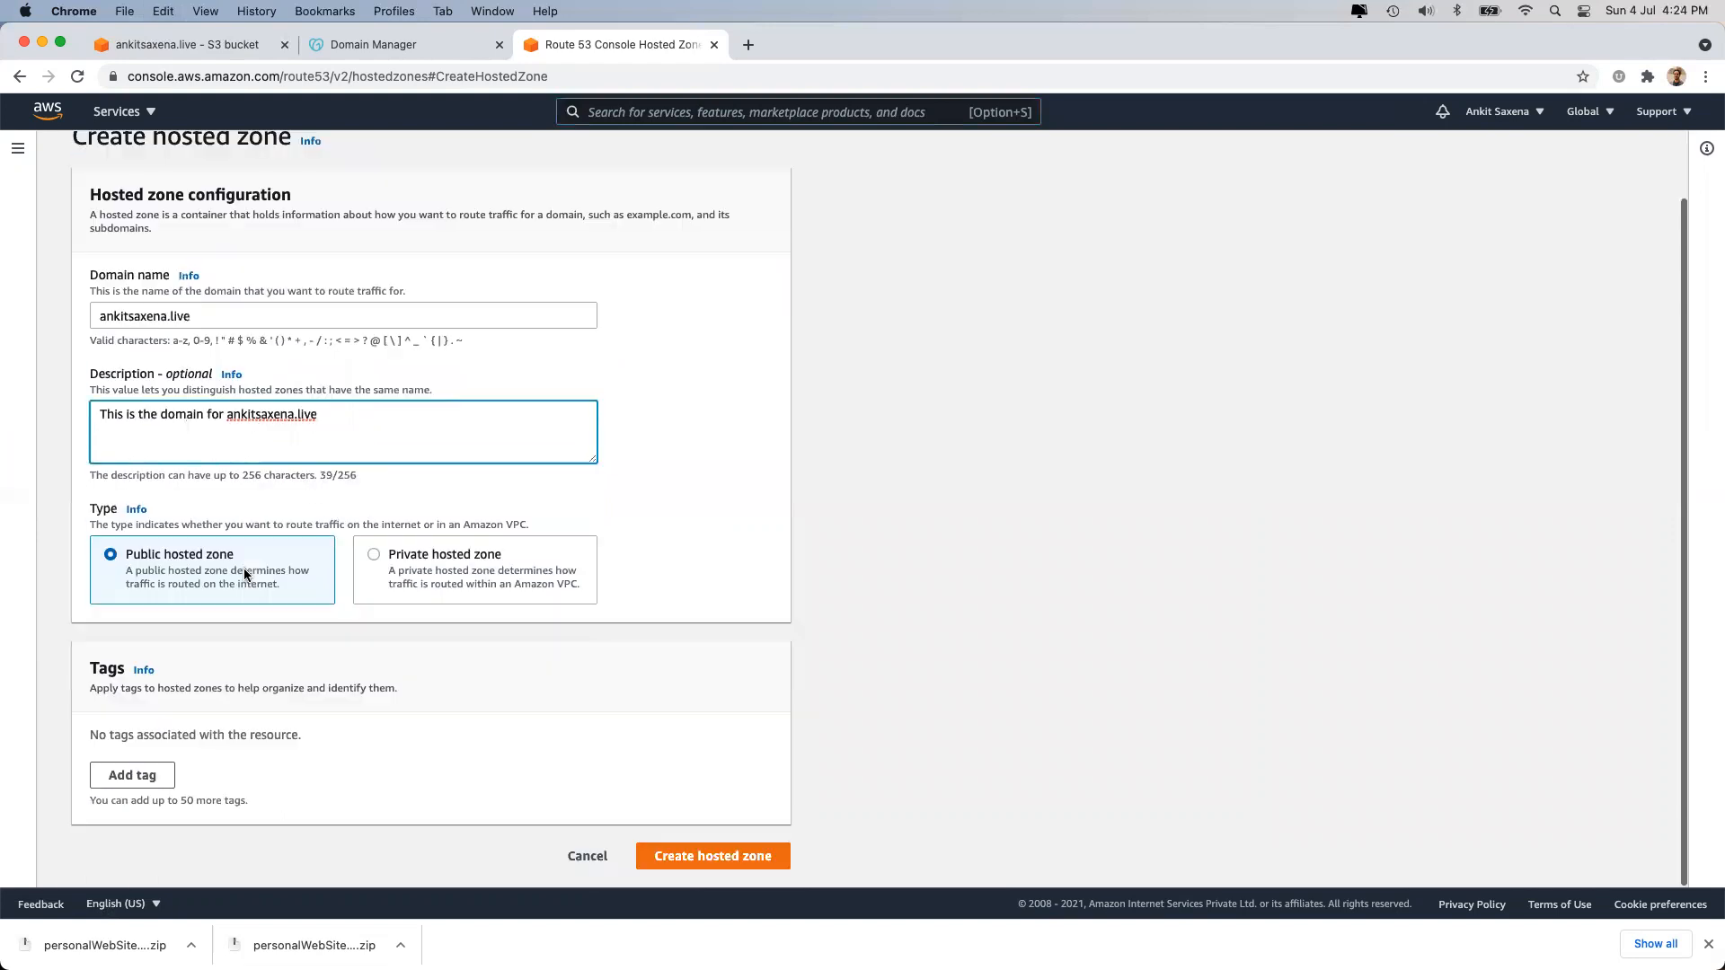
{"action": "left_click_drag", "start_coordinate": [124, 554], "coordinate": [310, 591]}
{"action": "left_click", "coordinate": [360, 820]}
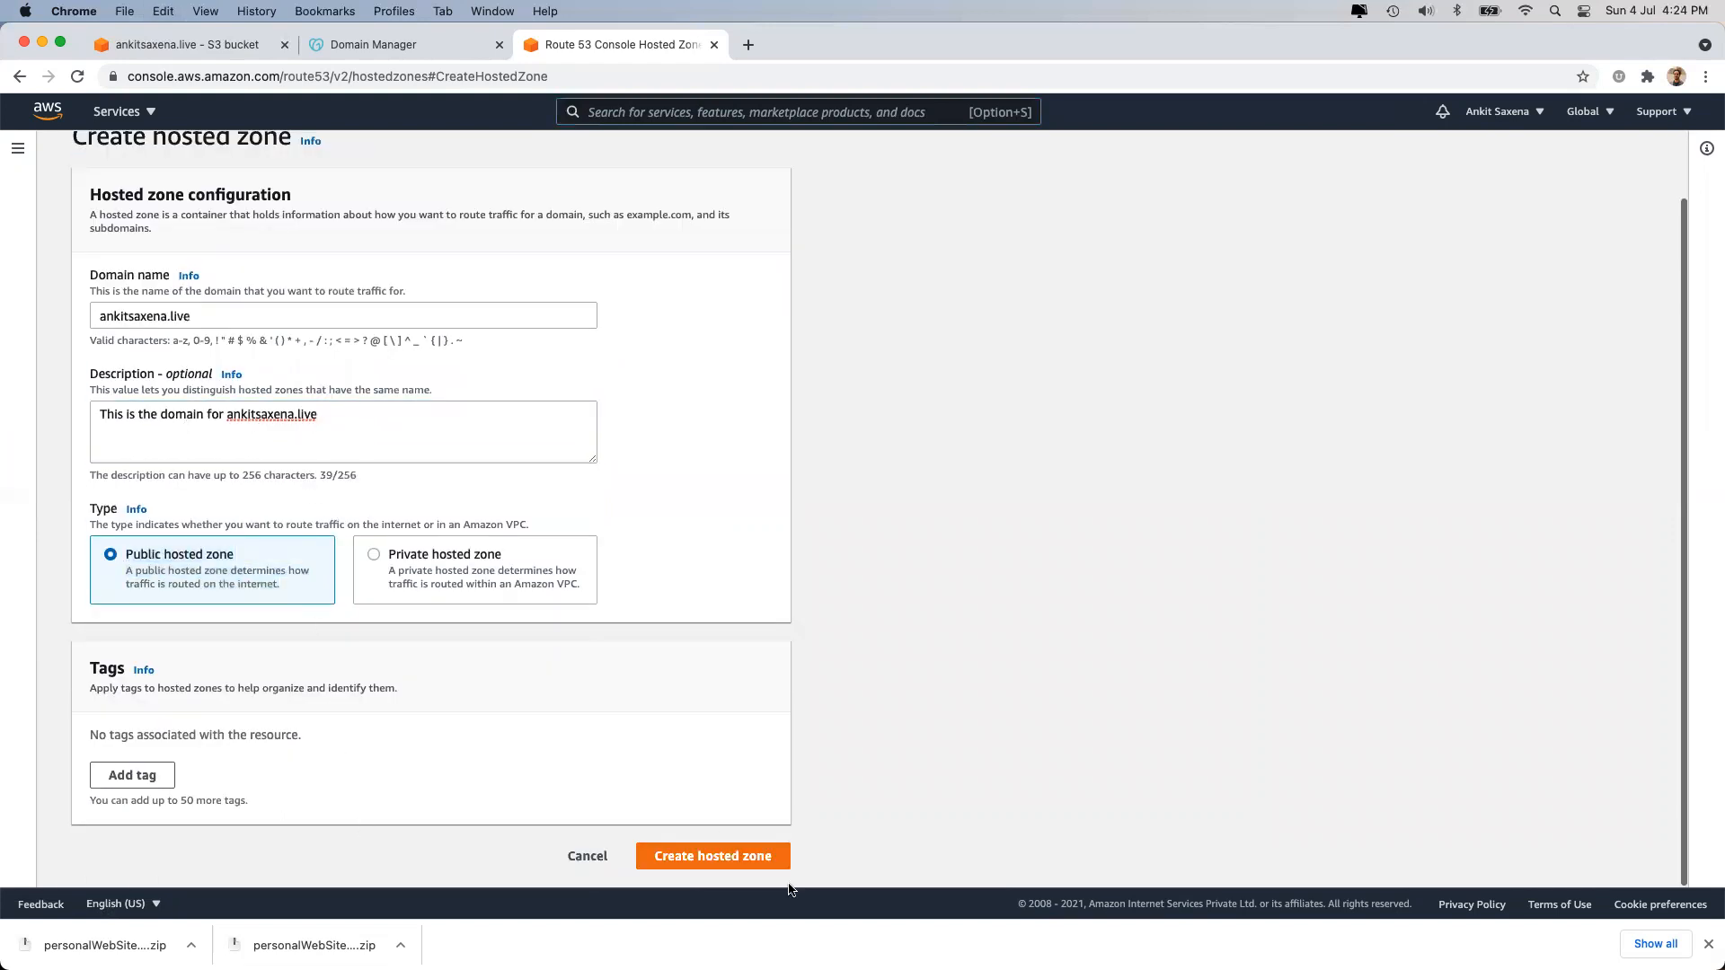
{"action": "left_click", "coordinate": [744, 859]}
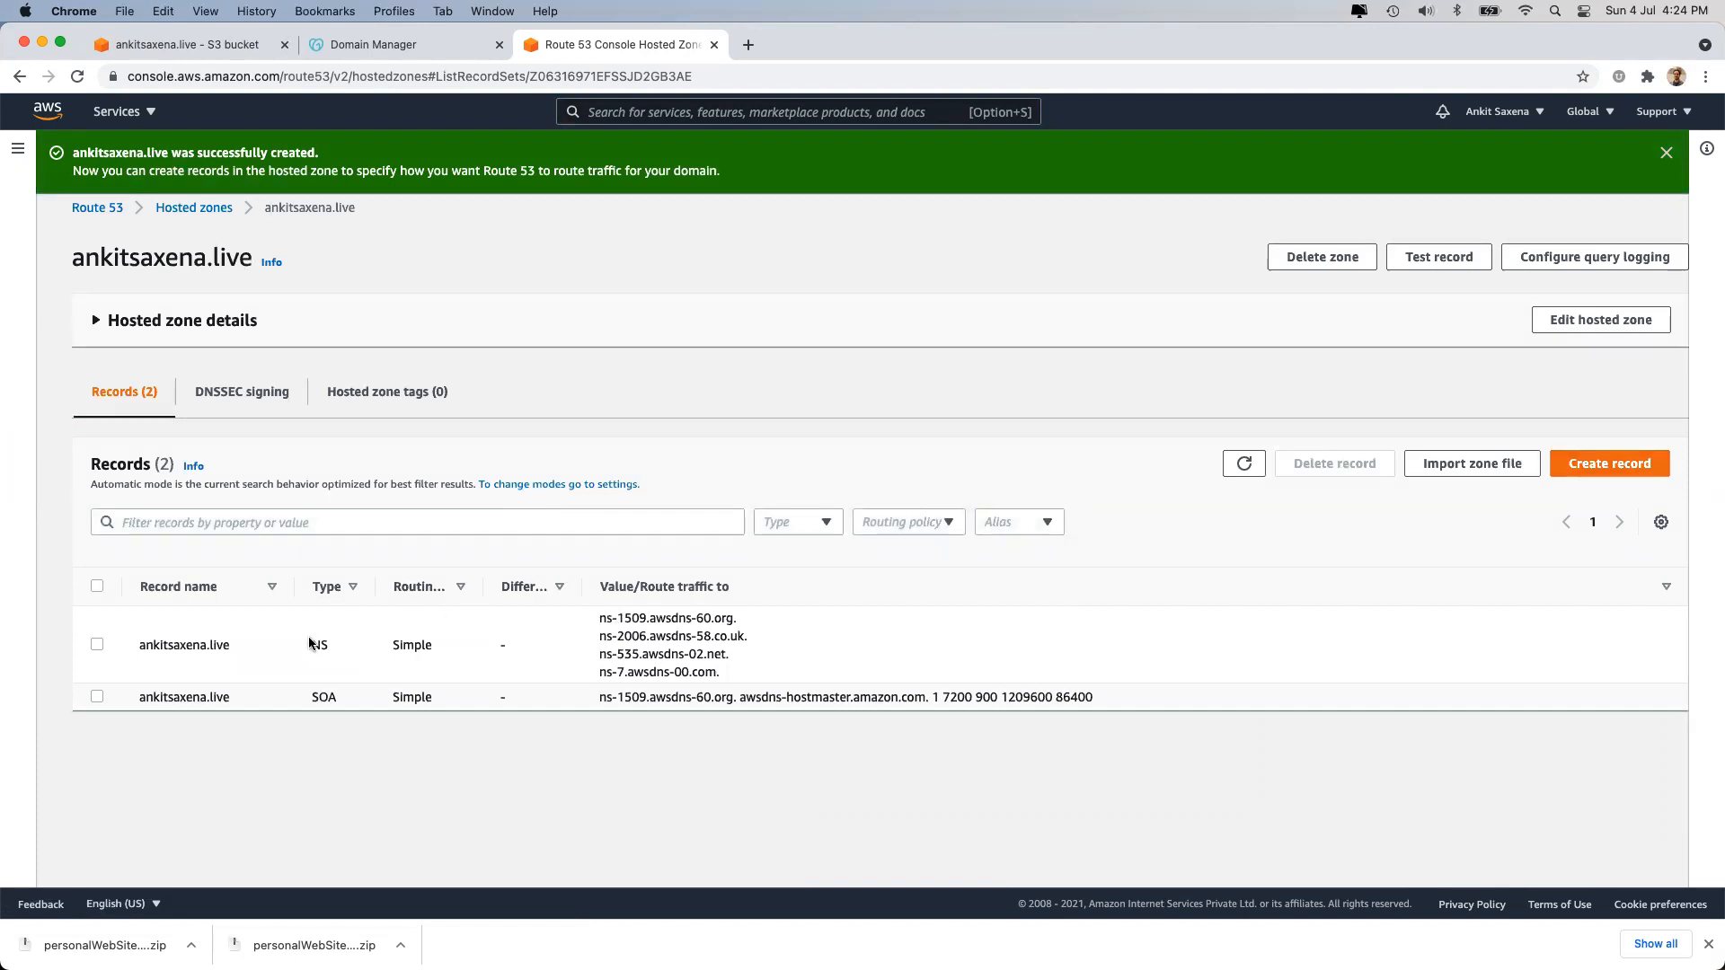
Switch ankitsaxena.live to custom nameservers in GoDaddy and enter the first Route 53 NS server.
{"action": "triple_click", "coordinate": [609, 613]}
{"action": "key", "text": "super+c"}
{"action": "left_click", "coordinate": [367, 46]}
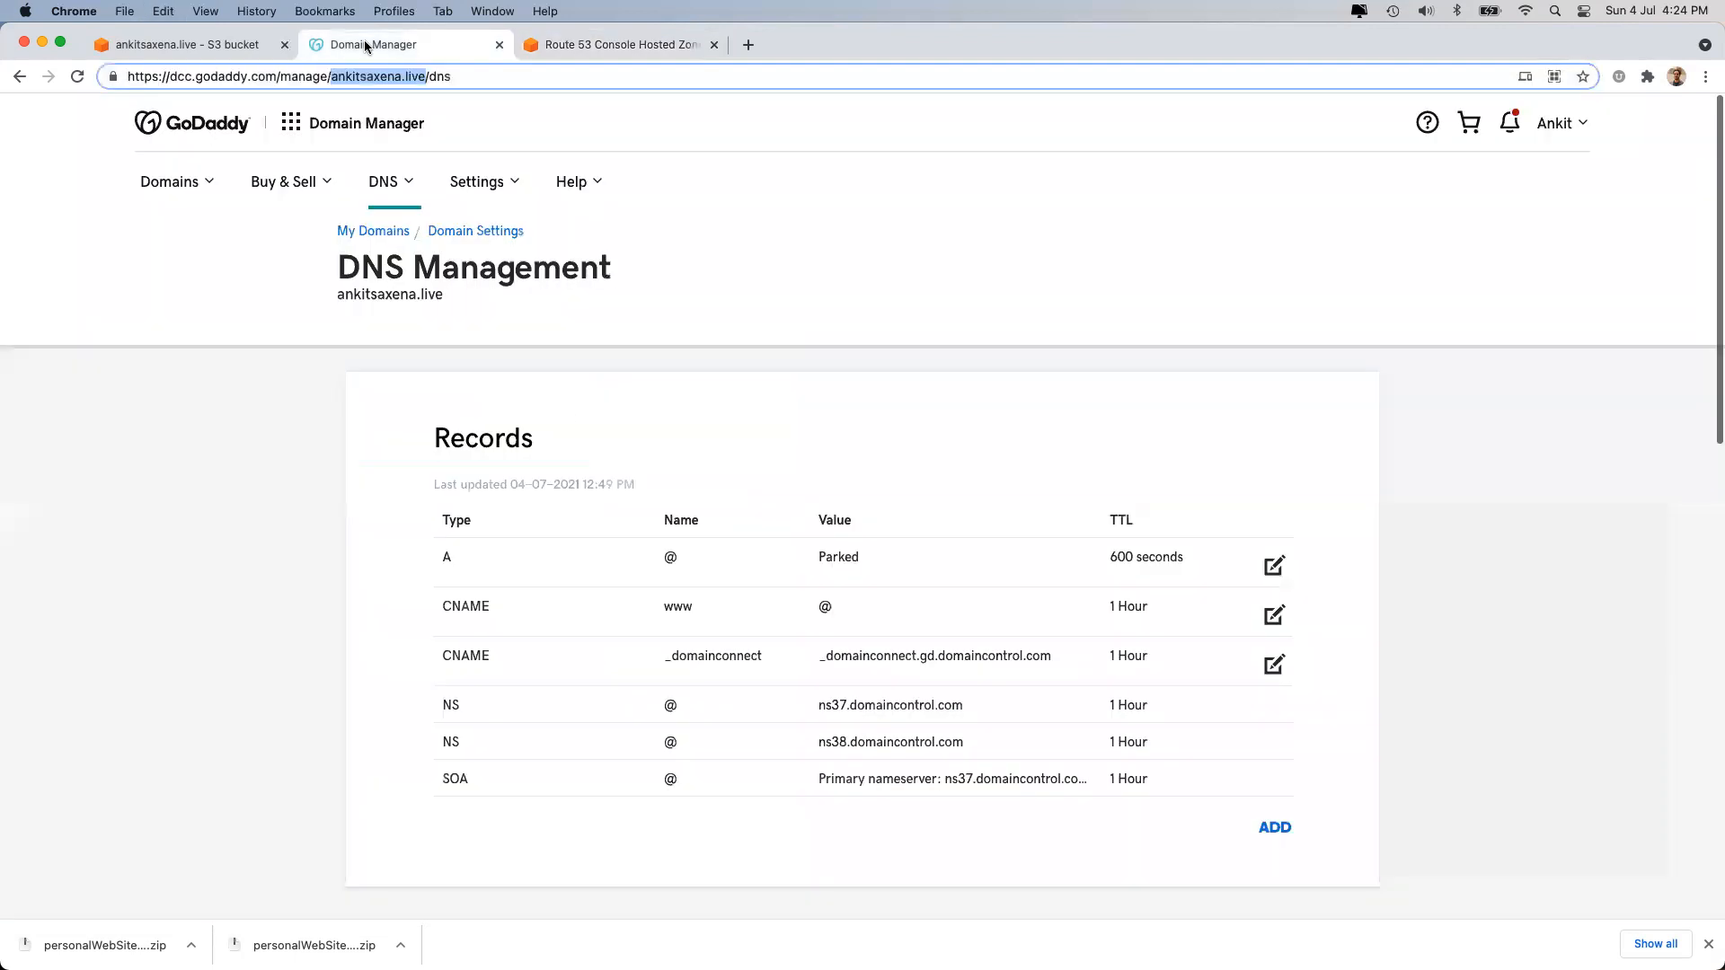
{"action": "scroll", "coordinate": [699, 539], "scroll_direction": "down", "scroll_amount": 5}
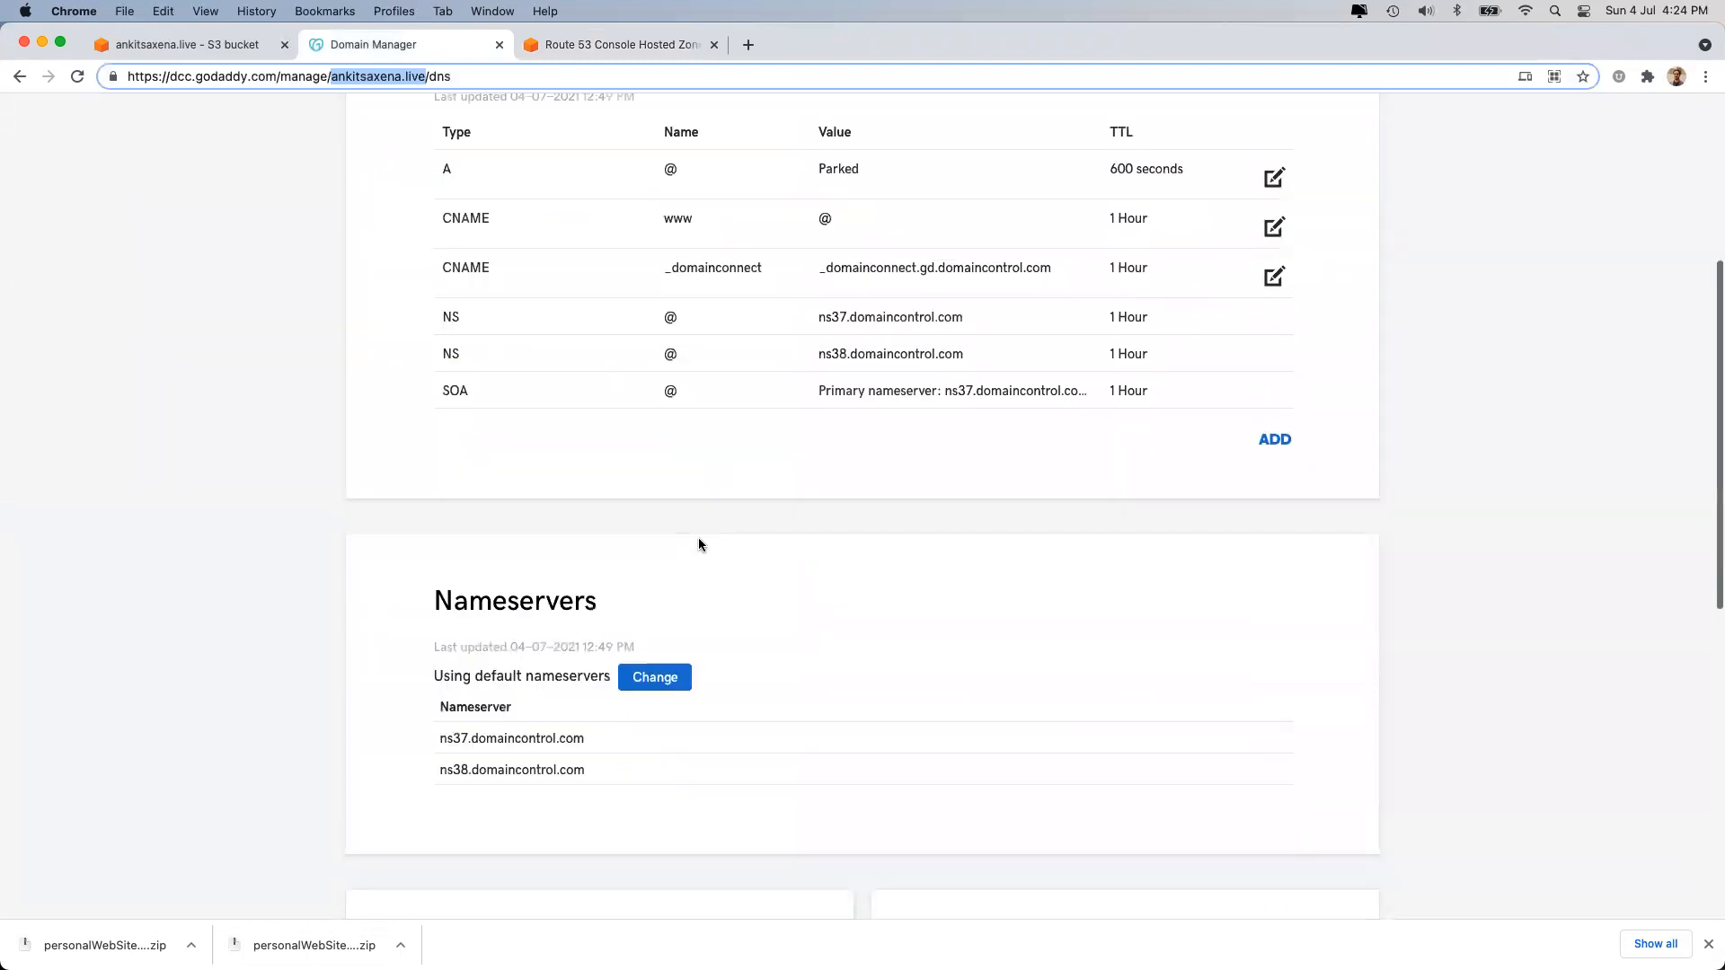
{"action": "scroll", "coordinate": [699, 539], "scroll_direction": "up", "scroll_amount": 4}
{"action": "scroll", "coordinate": [655, 432], "scroll_direction": "down", "scroll_amount": 4}
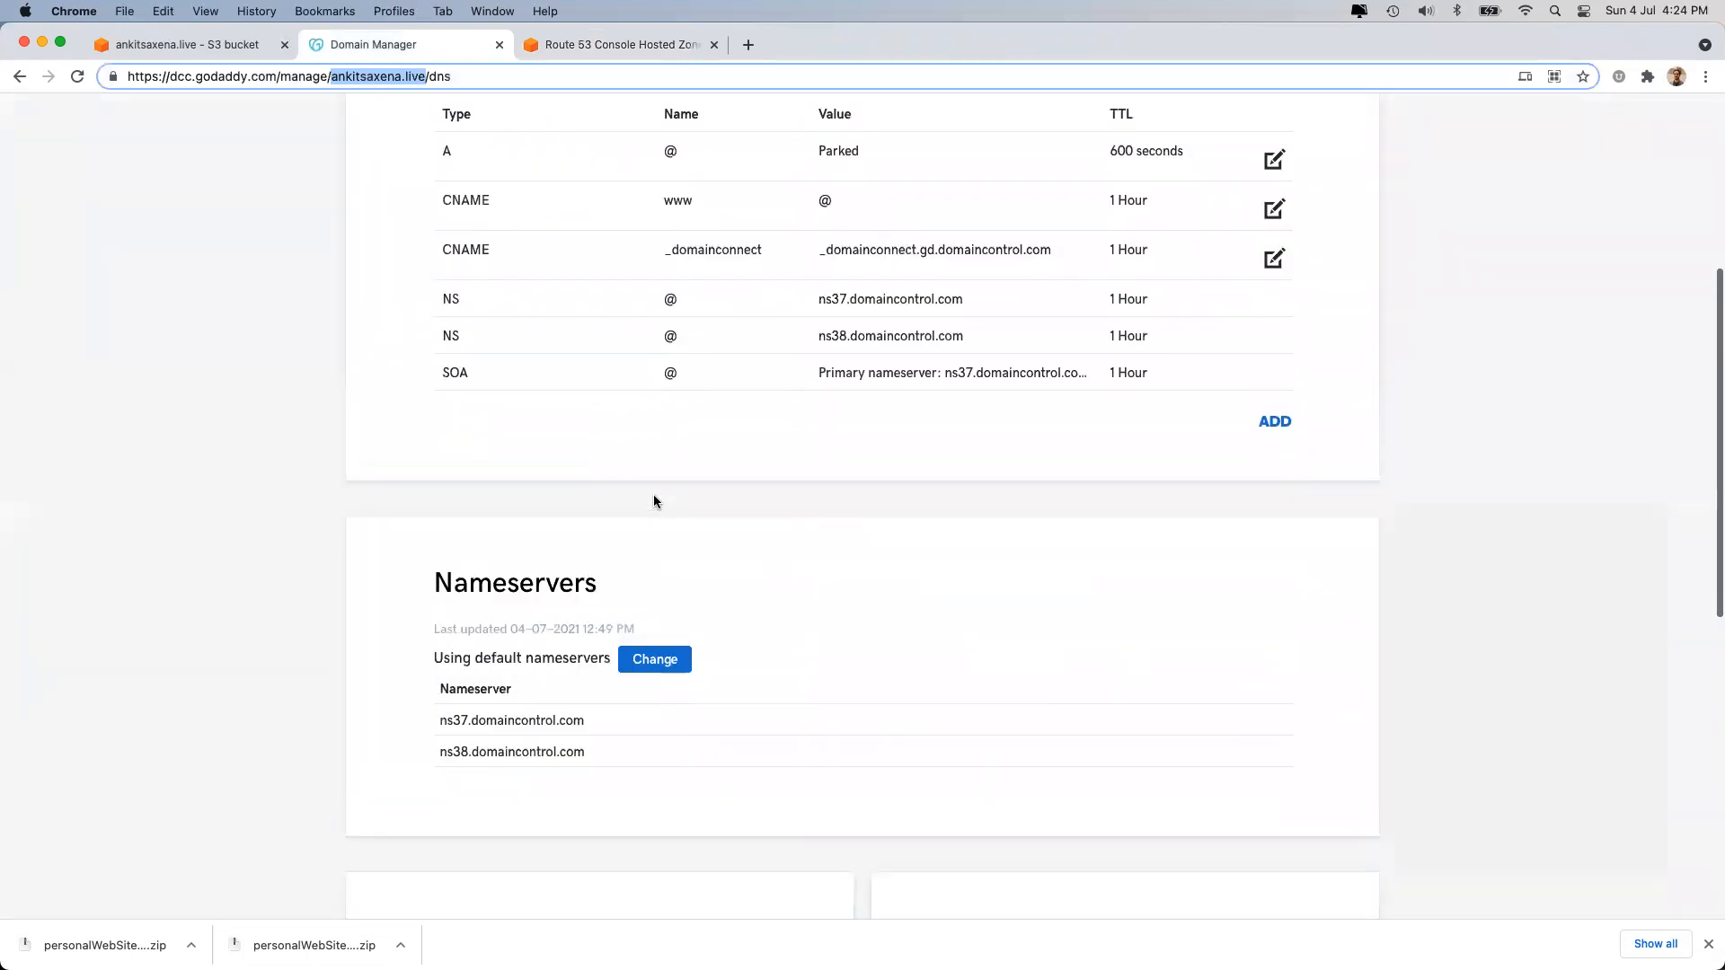
{"action": "scroll", "coordinate": [655, 501], "scroll_direction": "down", "scroll_amount": 3}
{"action": "double_click", "coordinate": [508, 368]}
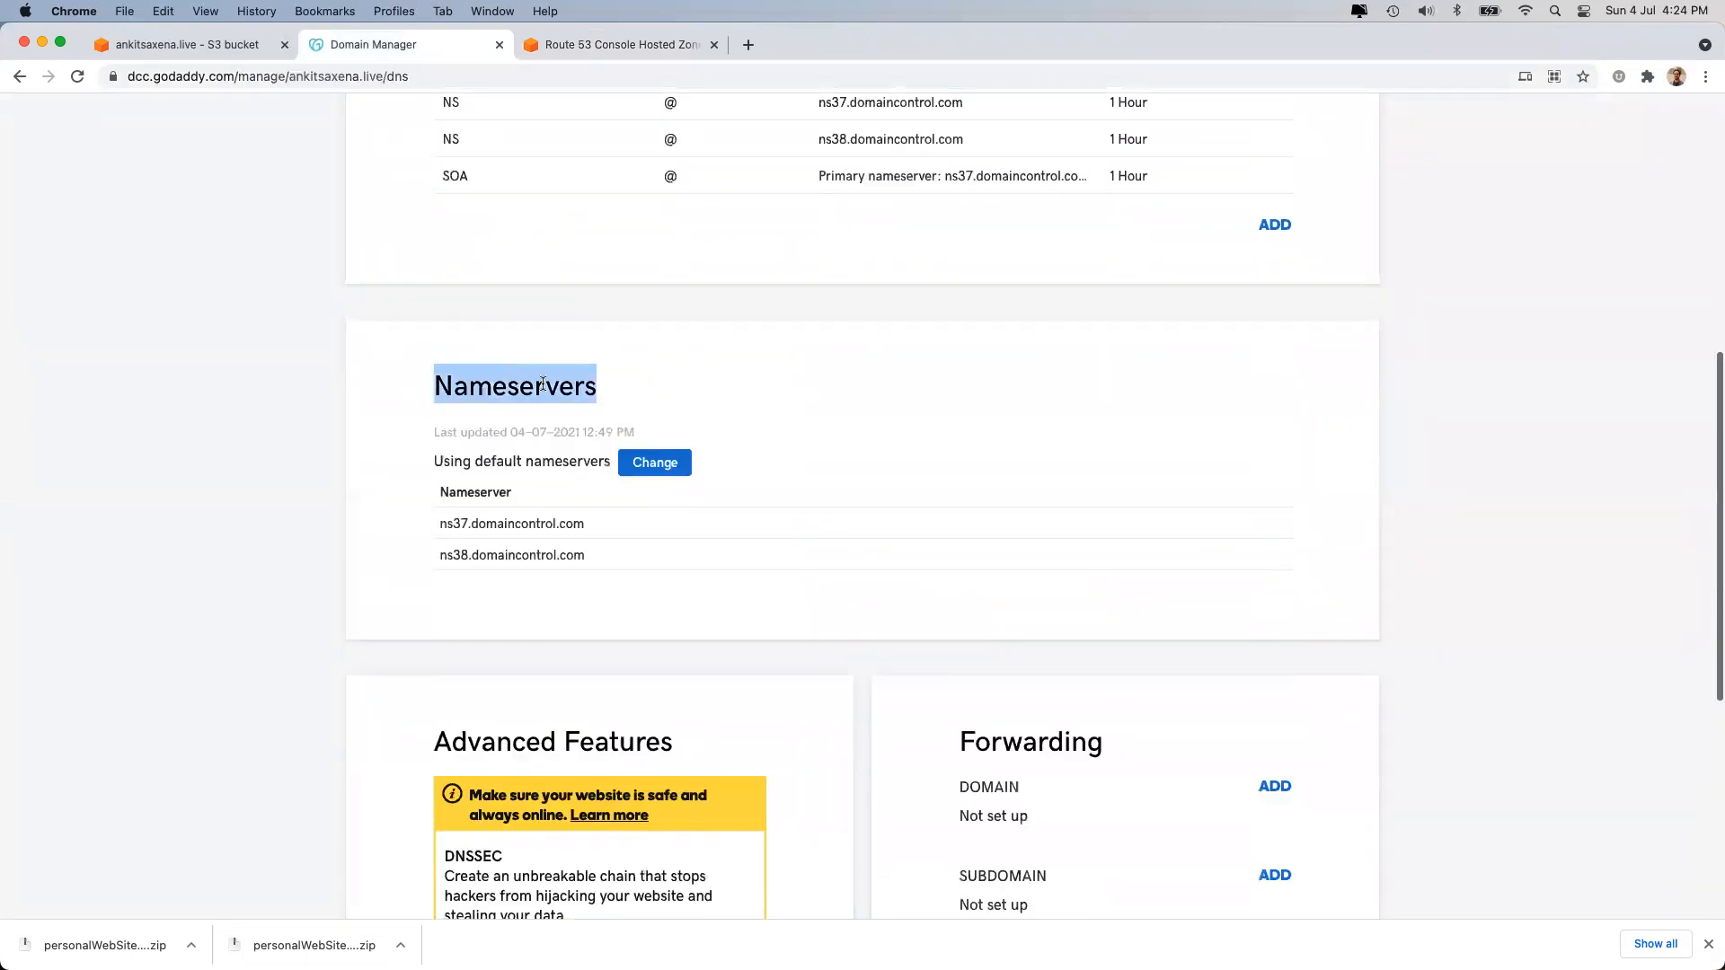
{"action": "left_click", "coordinate": [659, 476]}
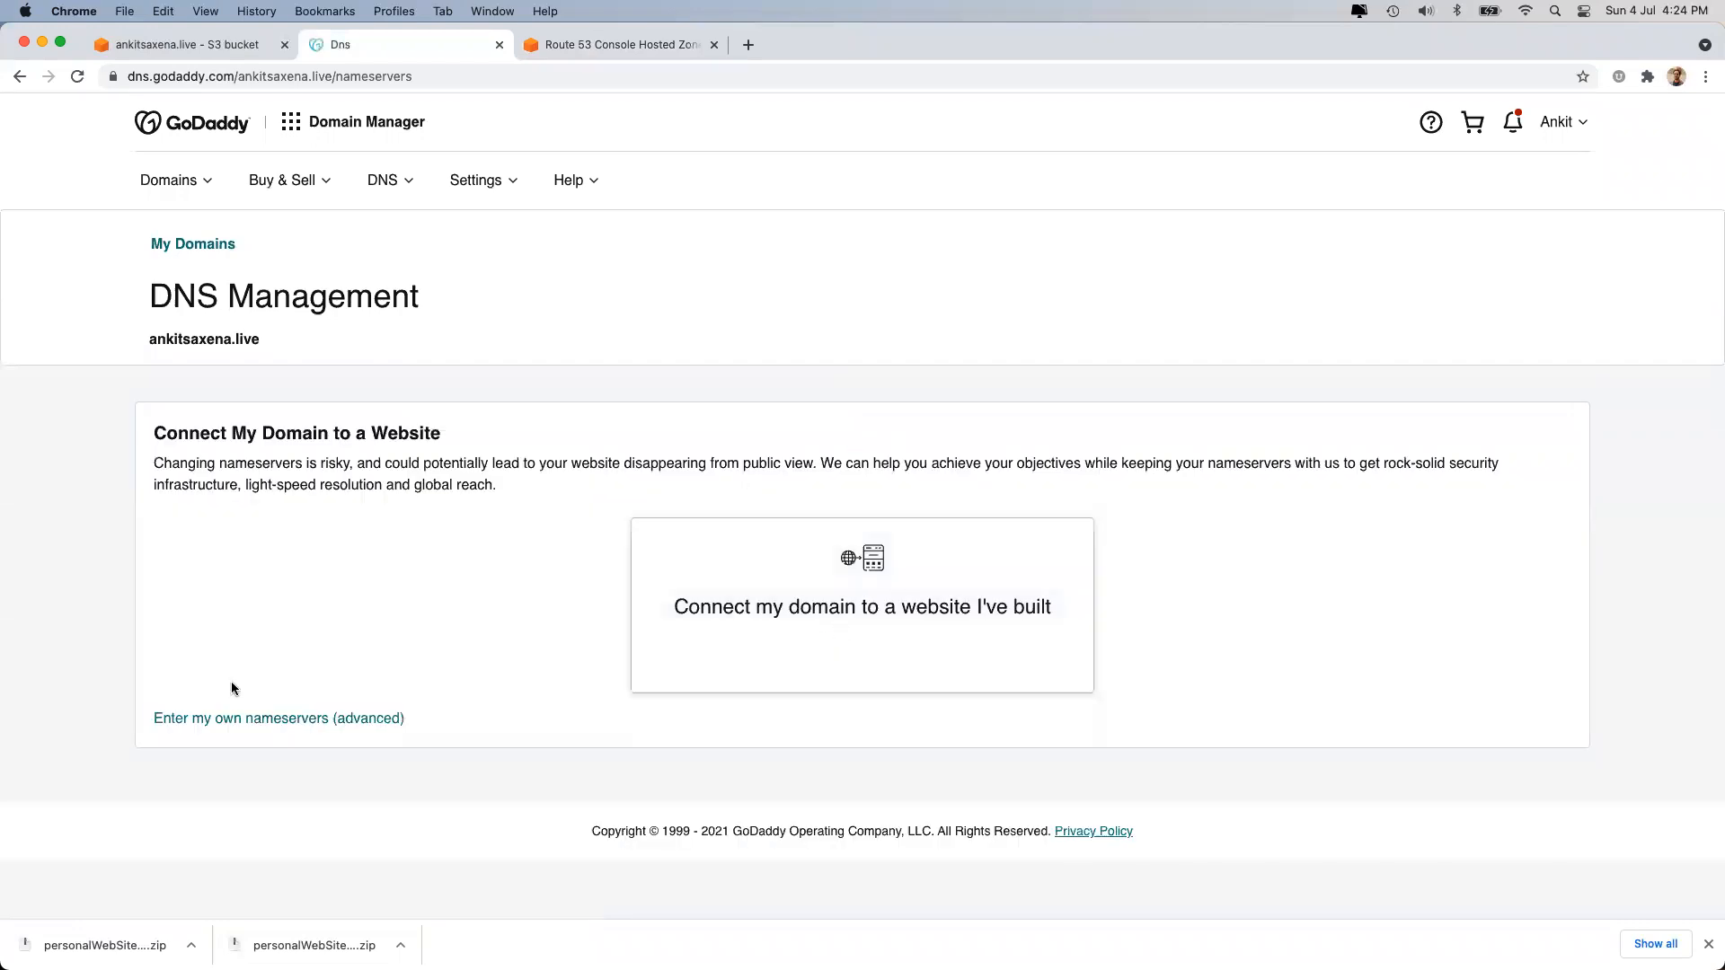
{"action": "left_click", "coordinate": [231, 721]}
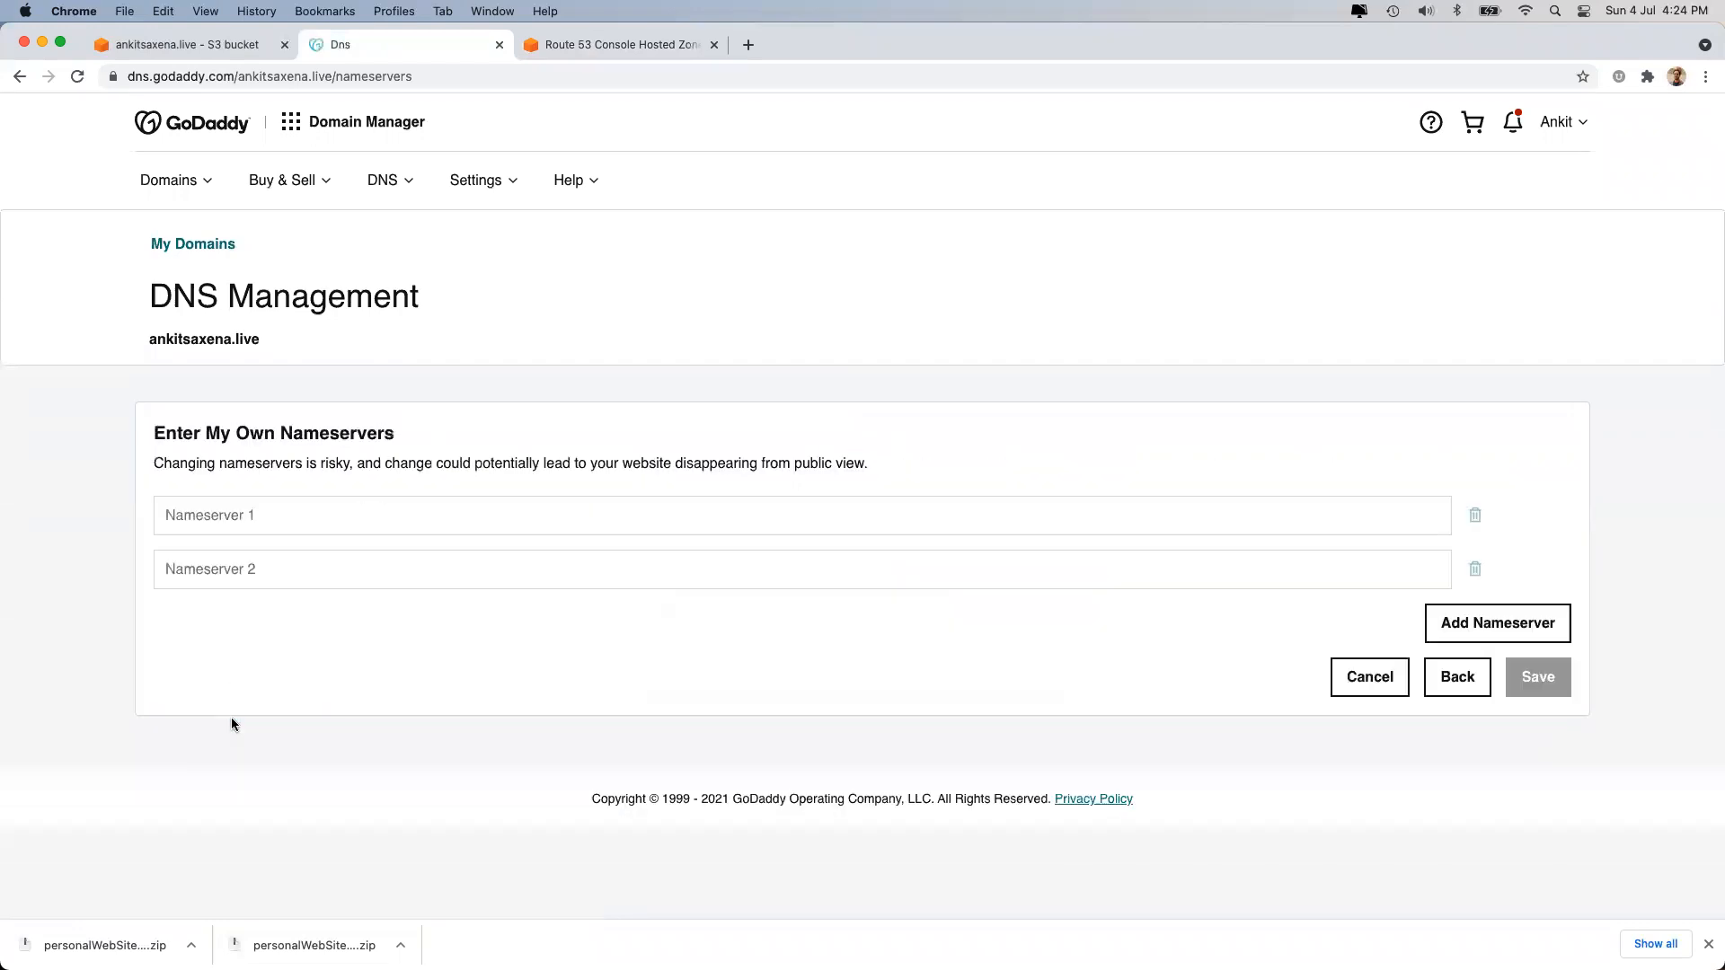
{"action": "left_click", "coordinate": [304, 497]}
{"action": "key", "text": "super+v"}
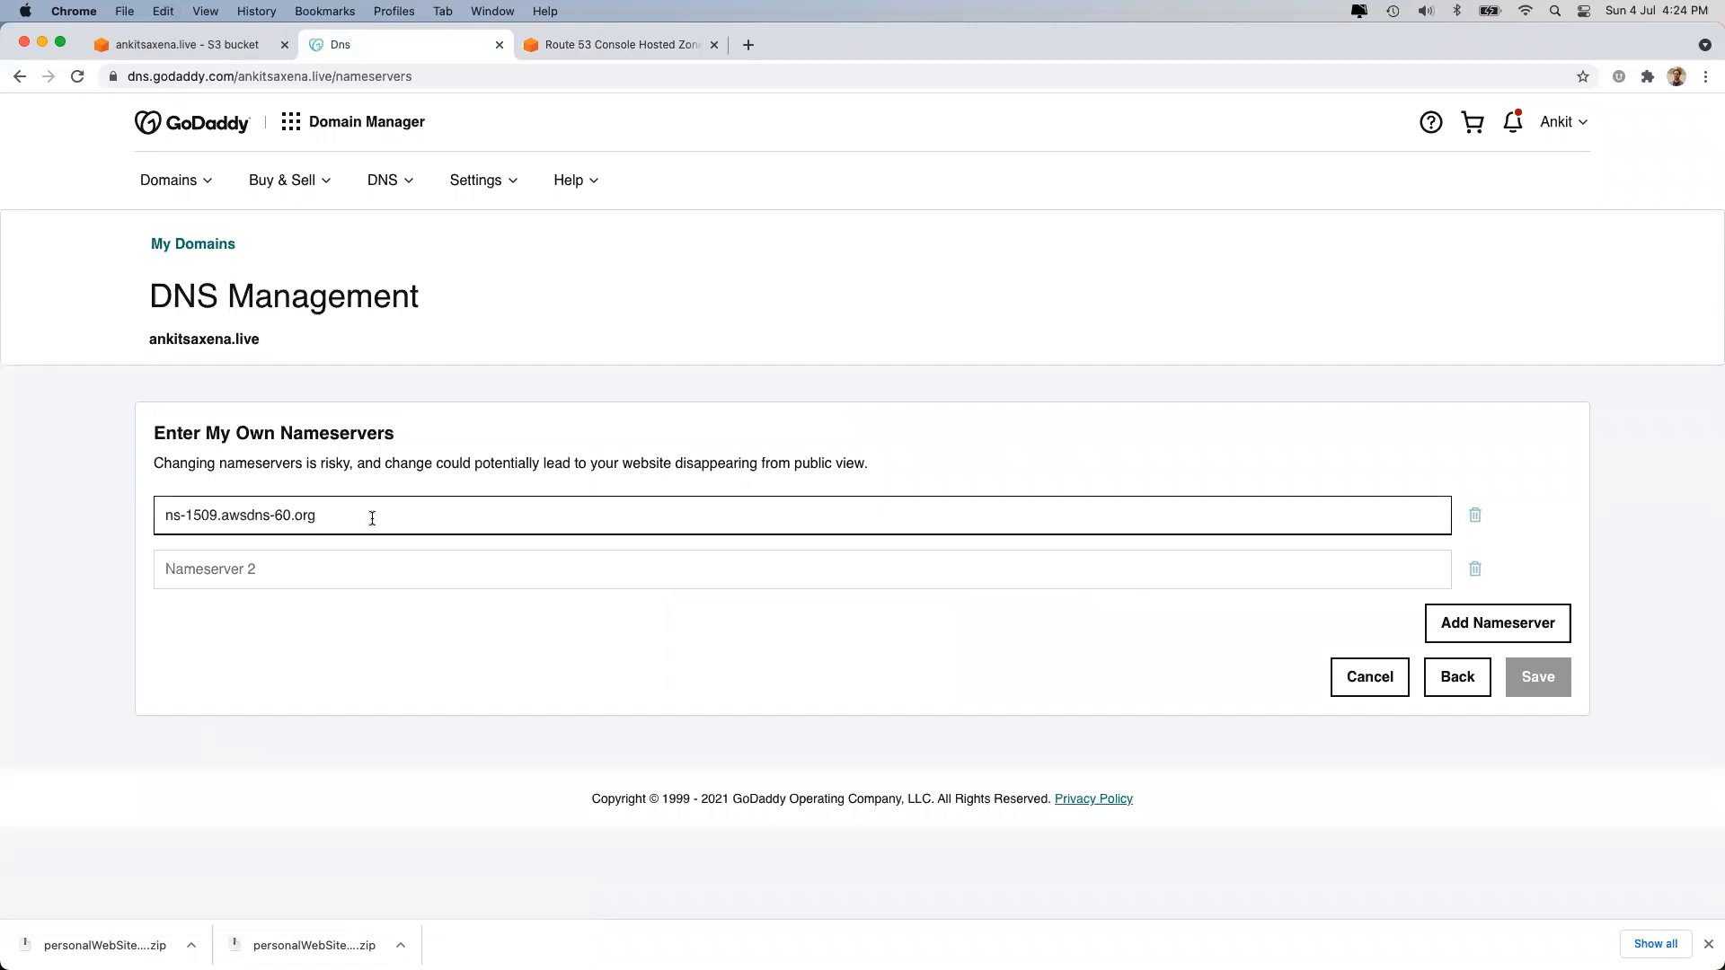
{"action": "key", "text": "Tab"}
Add the second and third Route 53 nameservers, trimming the trailing dot.
{"action": "left_click", "coordinate": [578, 50]}
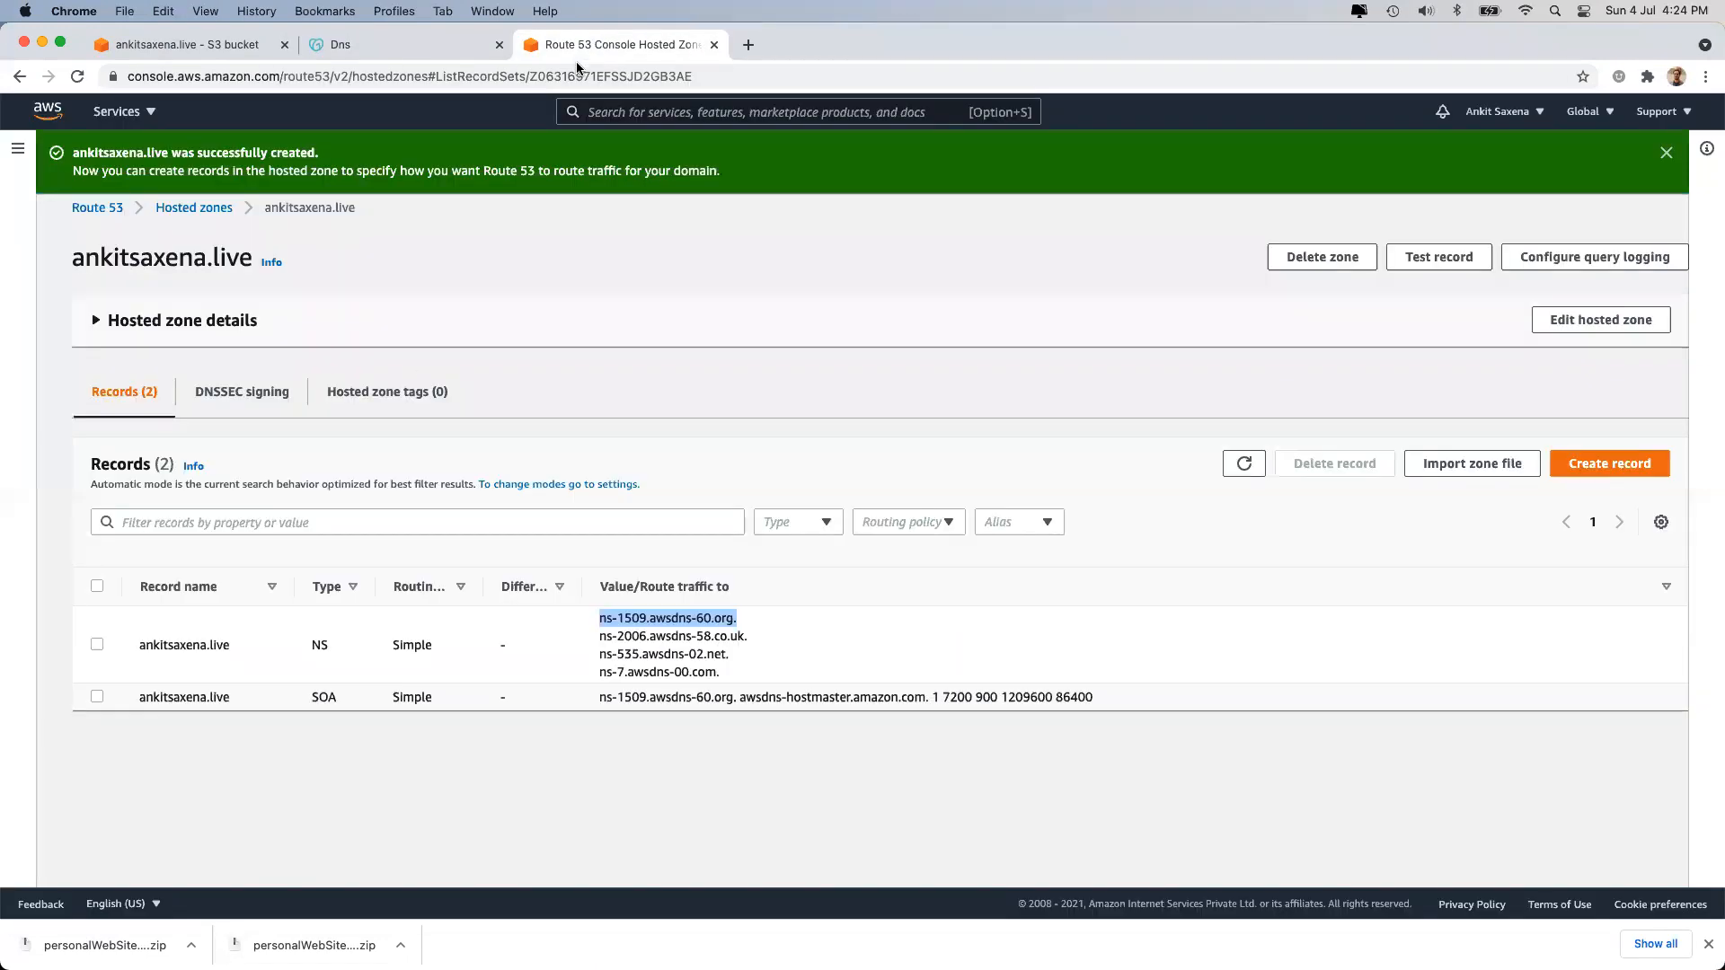
{"action": "left_click_drag", "start_coordinate": [601, 636], "coordinate": [748, 636]}
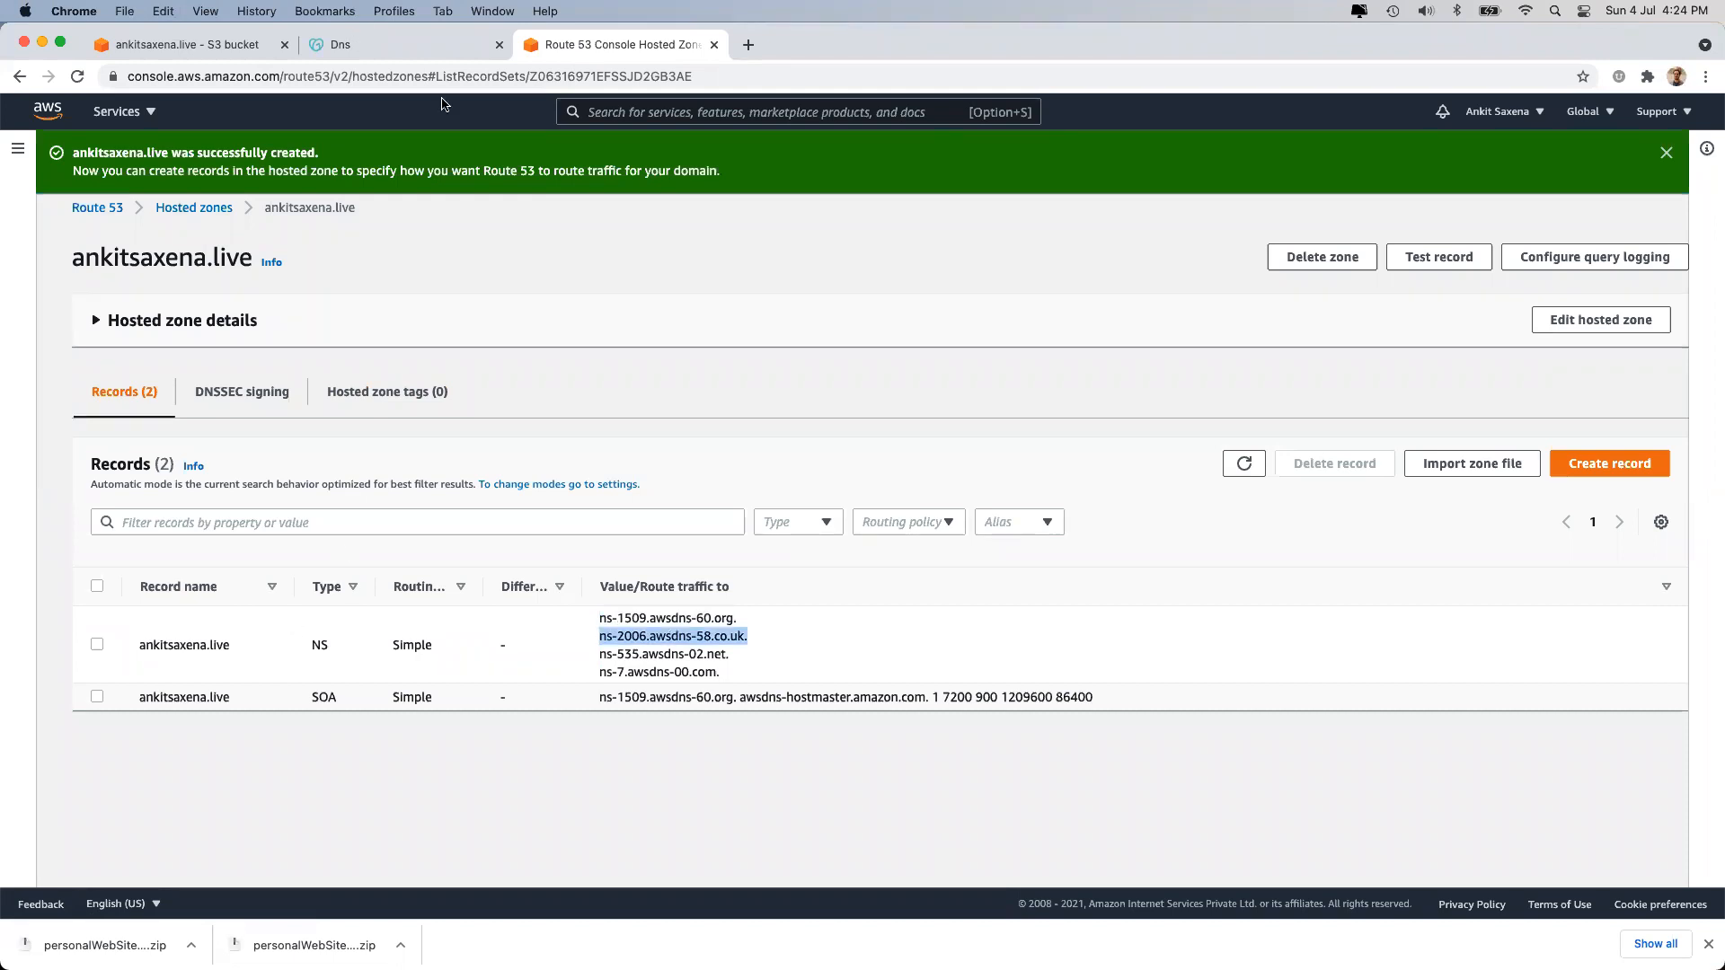
{"action": "left_click", "coordinate": [413, 45]}
{"action": "key", "text": "super+v"}
{"action": "key", "text": "BackSpace"}
{"action": "left_click", "coordinate": [1554, 625]}
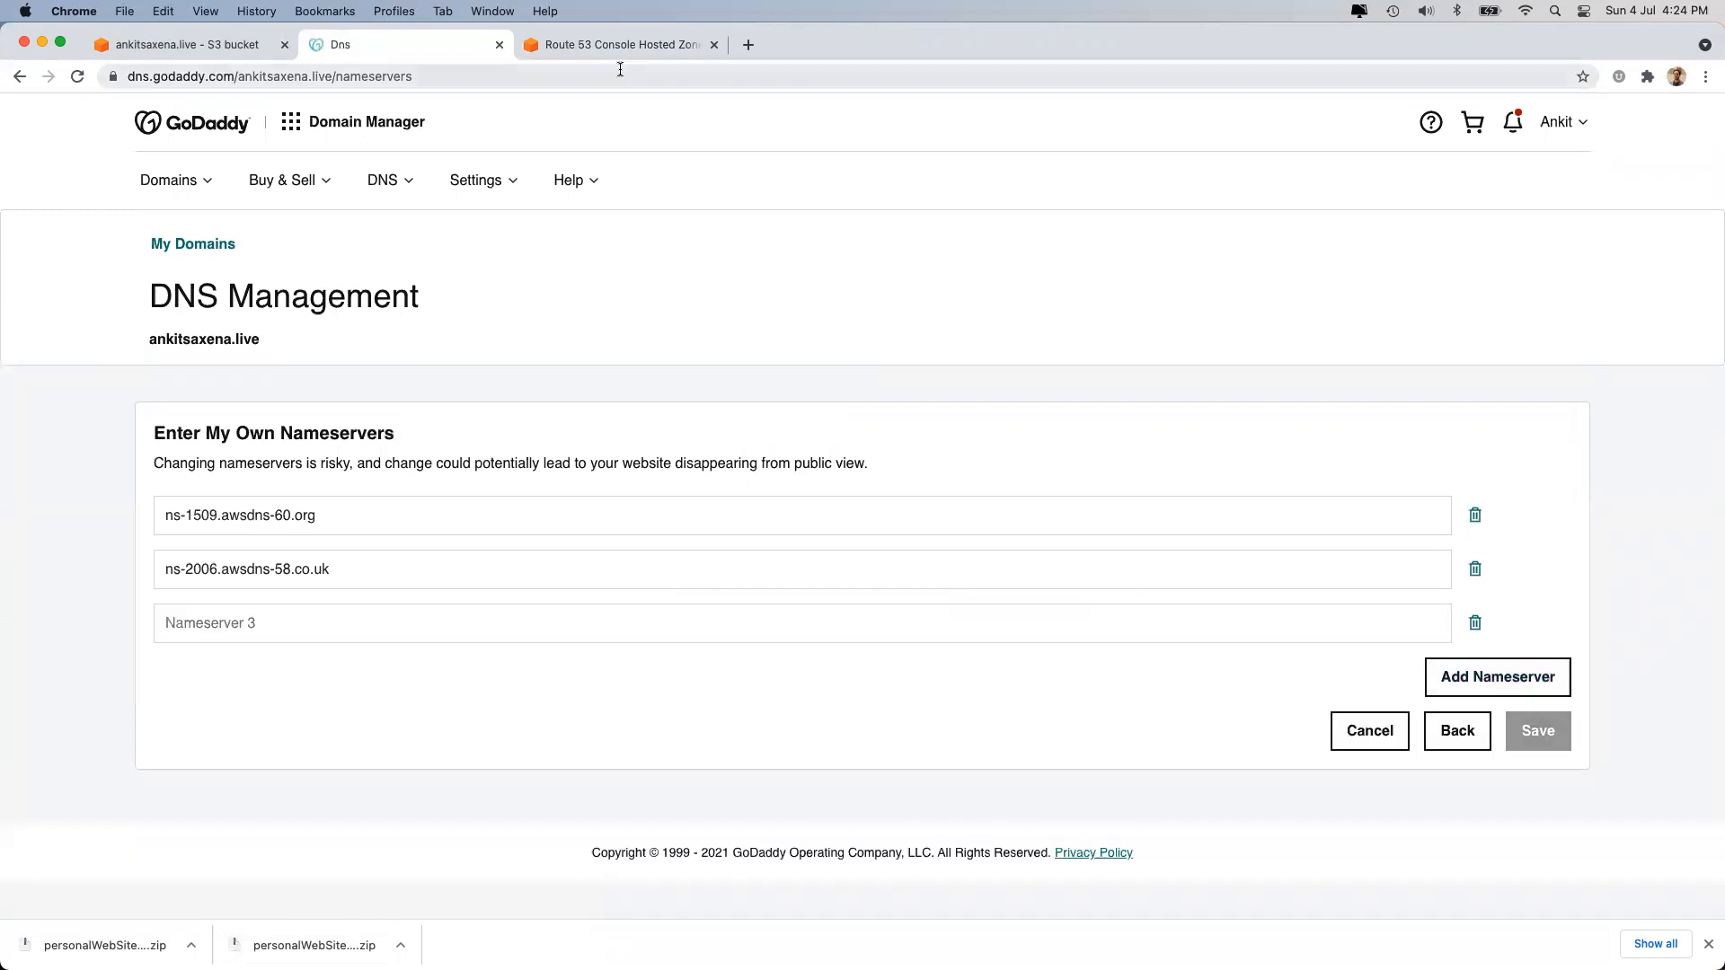
{"action": "left_click", "coordinate": [603, 52]}
{"action": "left_click", "coordinate": [605, 651]}
{"action": "left_click_drag", "start_coordinate": [605, 651], "coordinate": [729, 654]}
{"action": "left_click", "coordinate": [392, 45]}
{"action": "left_click", "coordinate": [266, 627]}
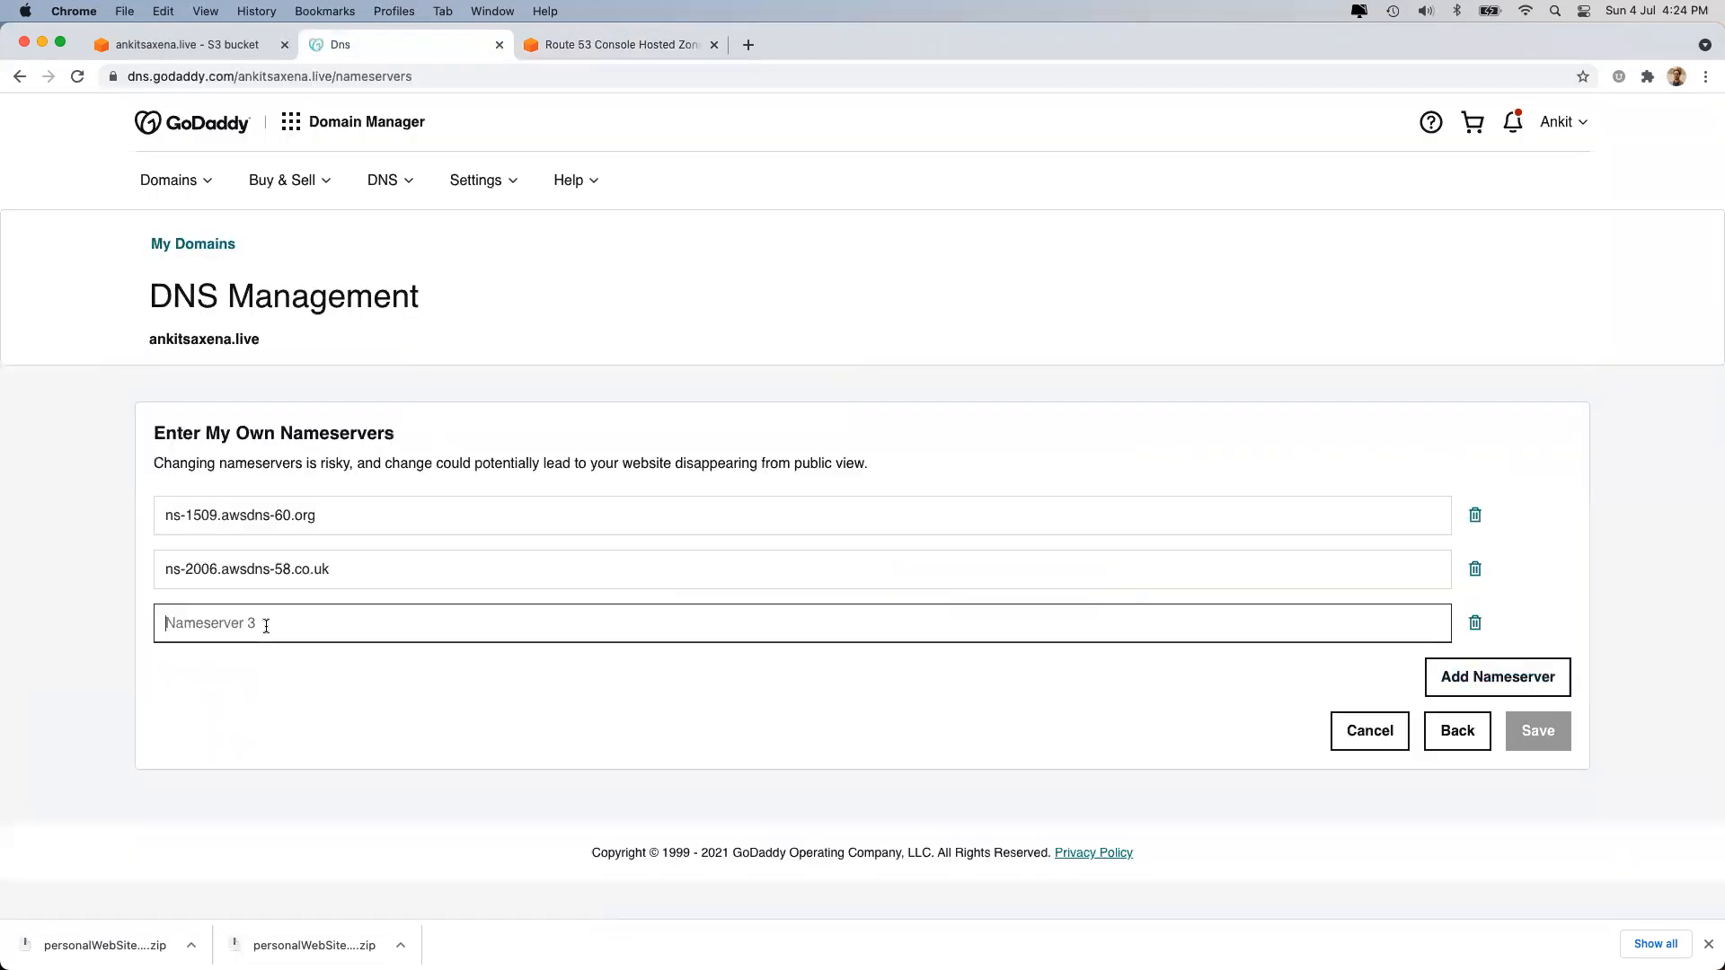
{"action": "key", "text": "super+v"}
Add the fourth Route 53 nameserver and save the custom nameserver list.
{"action": "left_click", "coordinate": [1448, 676]}
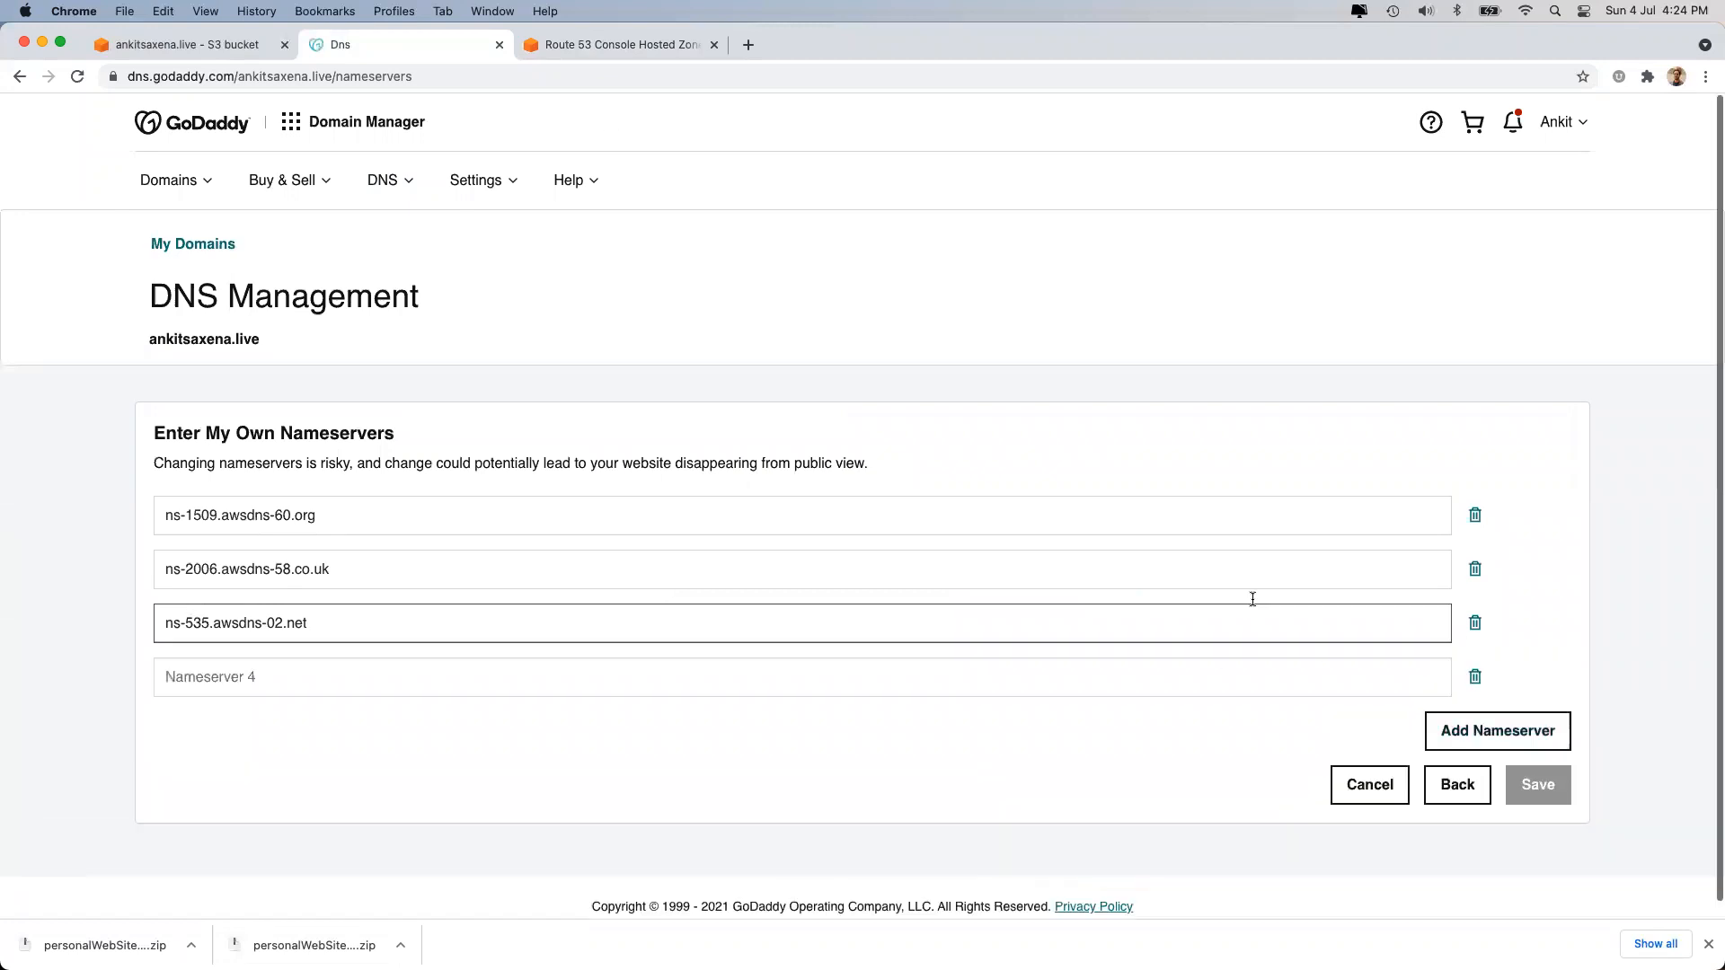
{"action": "left_click", "coordinate": [568, 46]}
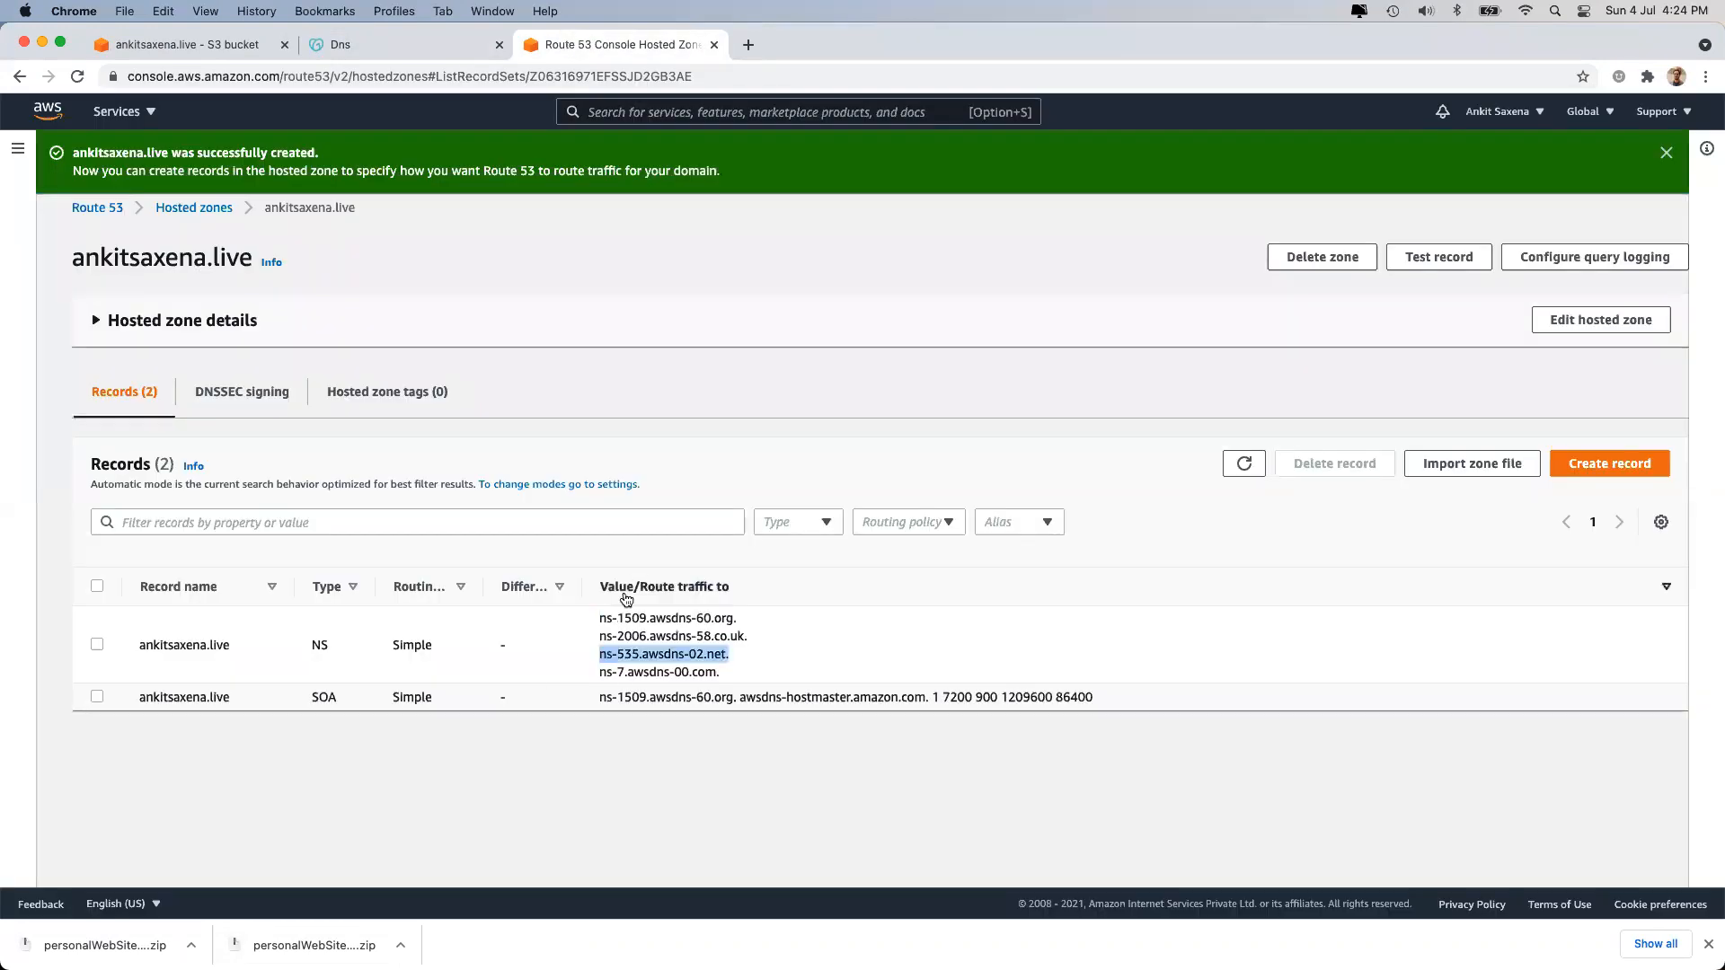
{"action": "left_click", "coordinate": [609, 665]}
{"action": "triple_click", "coordinate": [613, 673]}
{"action": "key", "text": "super+c"}
{"action": "left_click", "coordinate": [340, 44]}
{"action": "left_click", "coordinate": [327, 685]}
{"action": "key", "text": "super+v"}
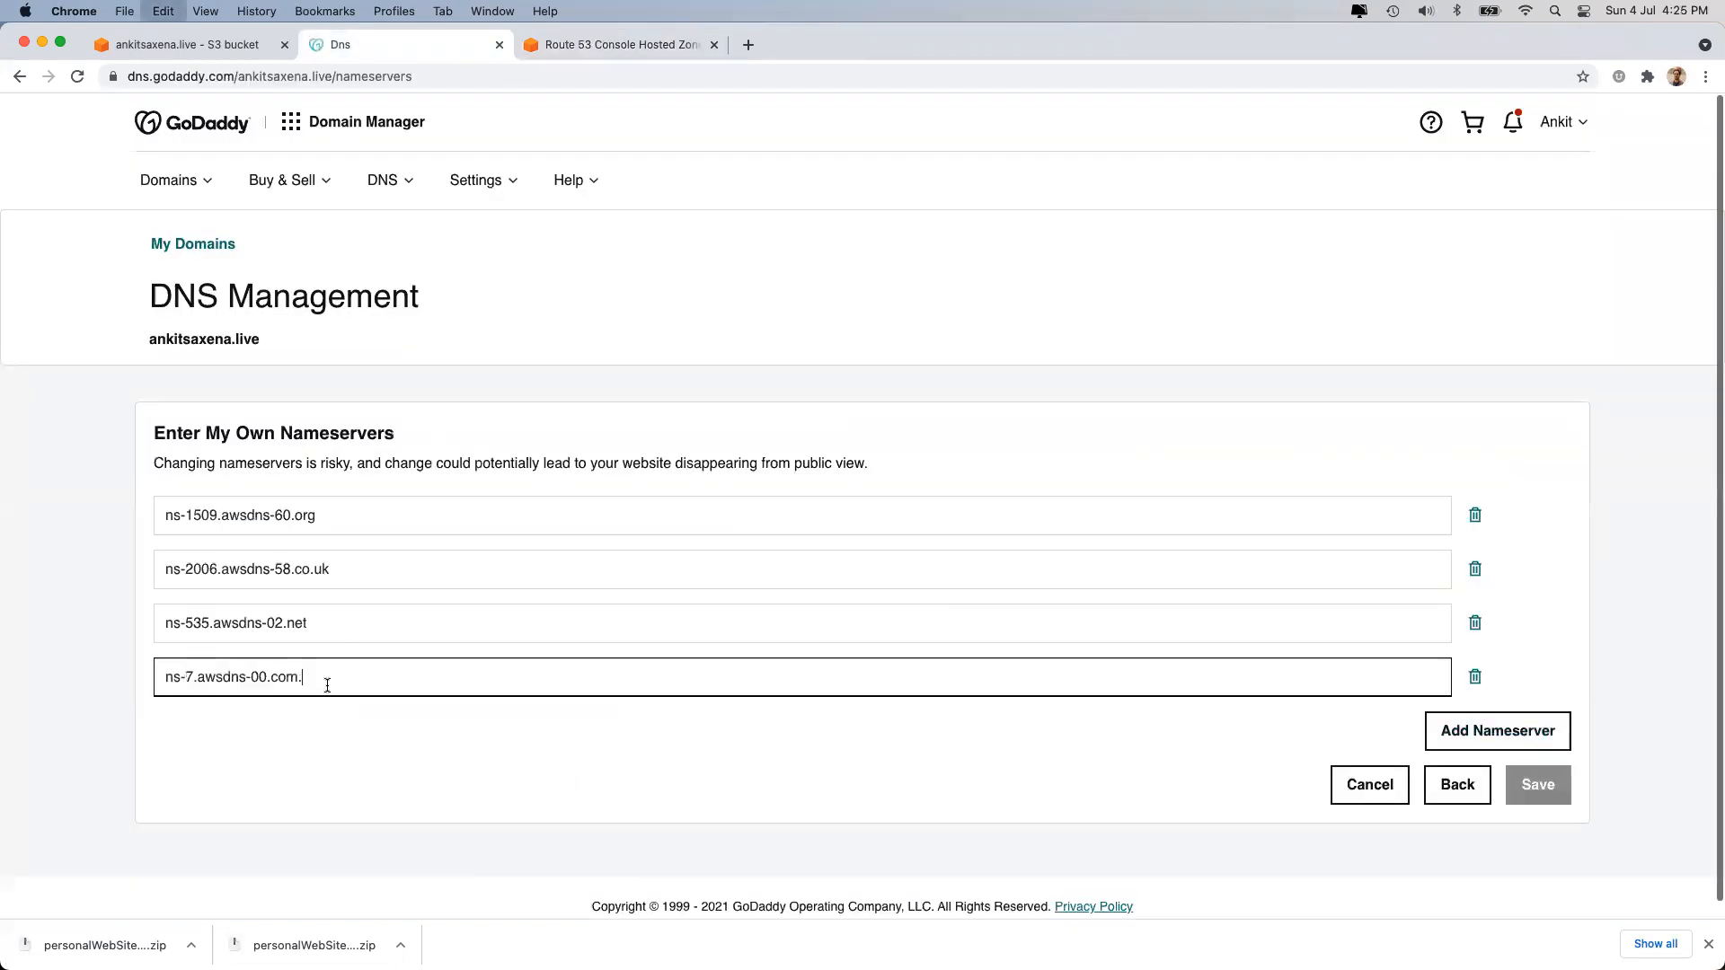
{"action": "left_click", "coordinate": [1536, 787]}
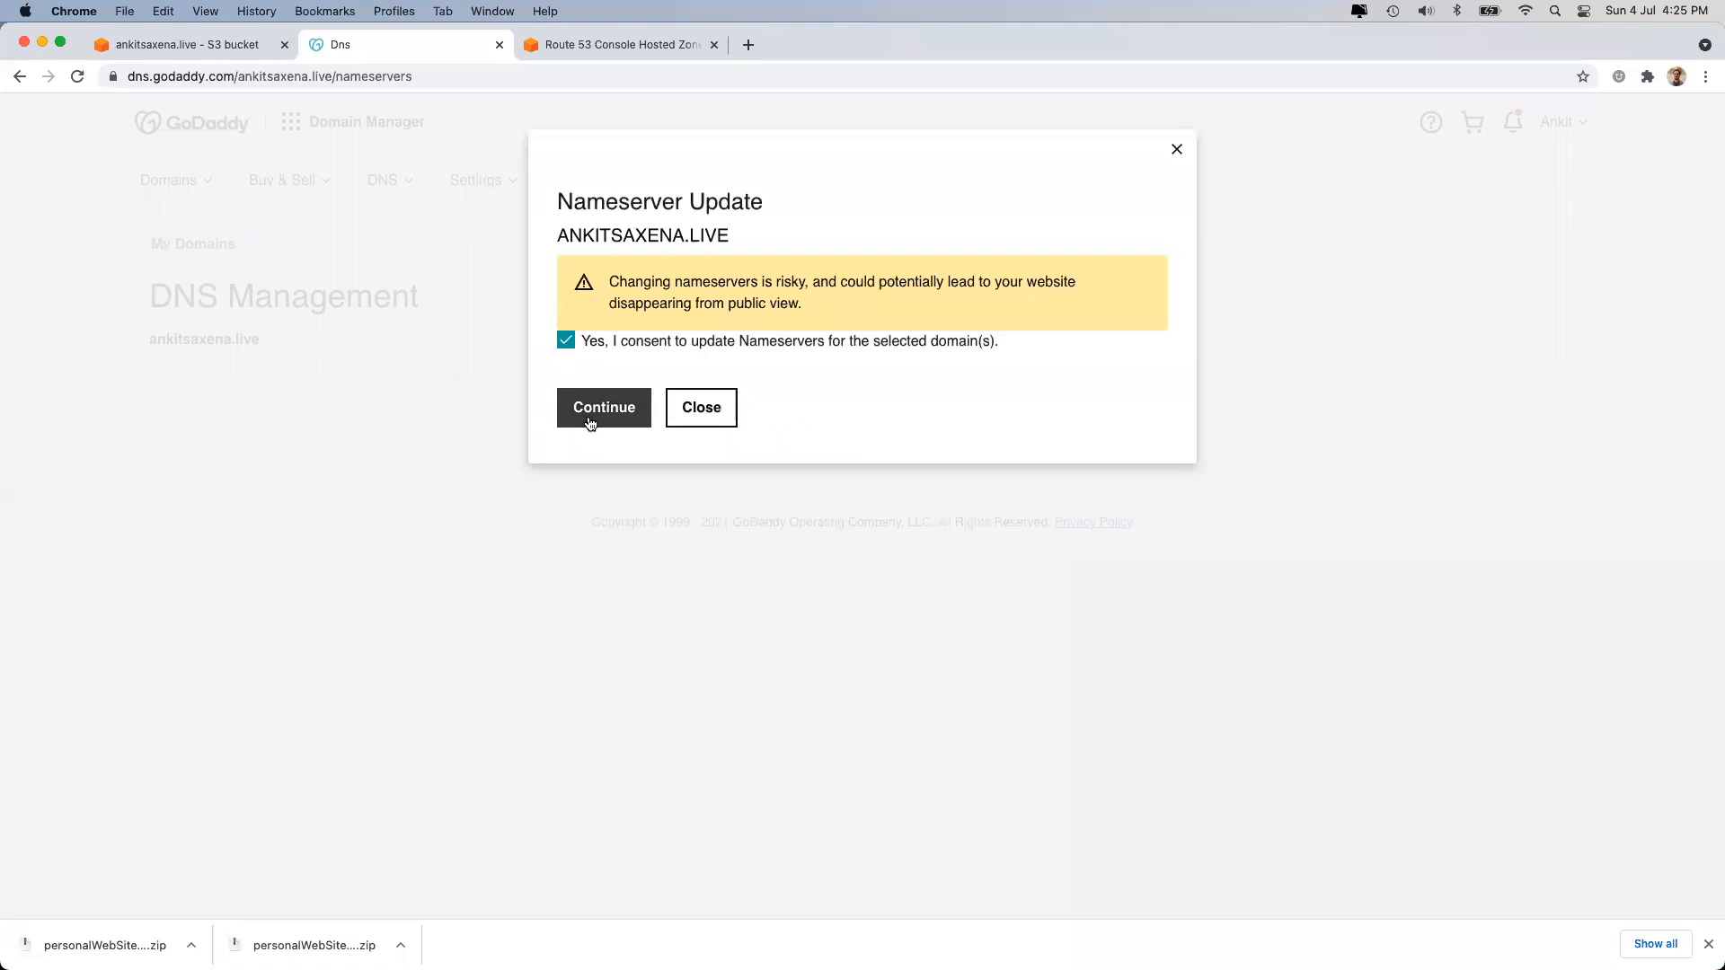
Confirm the nameserver update and reload the GoDaddy DNS management page.
{"action": "left_click", "coordinate": [590, 419]}
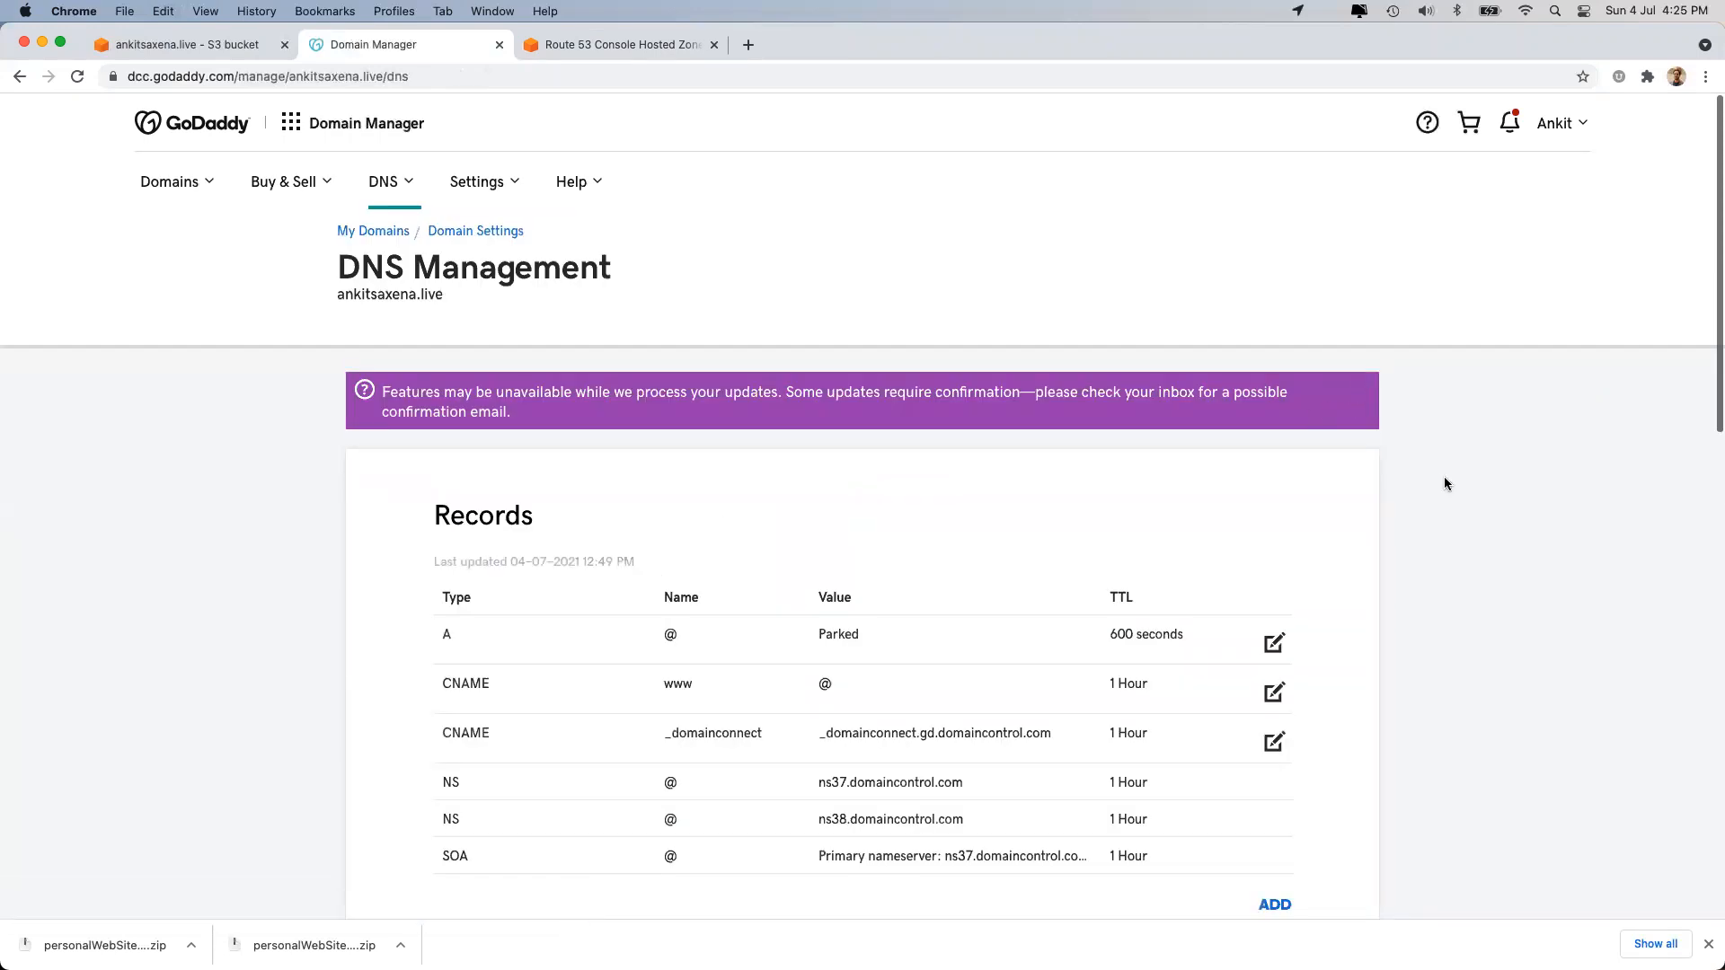
{"action": "key", "text": "super+r"}
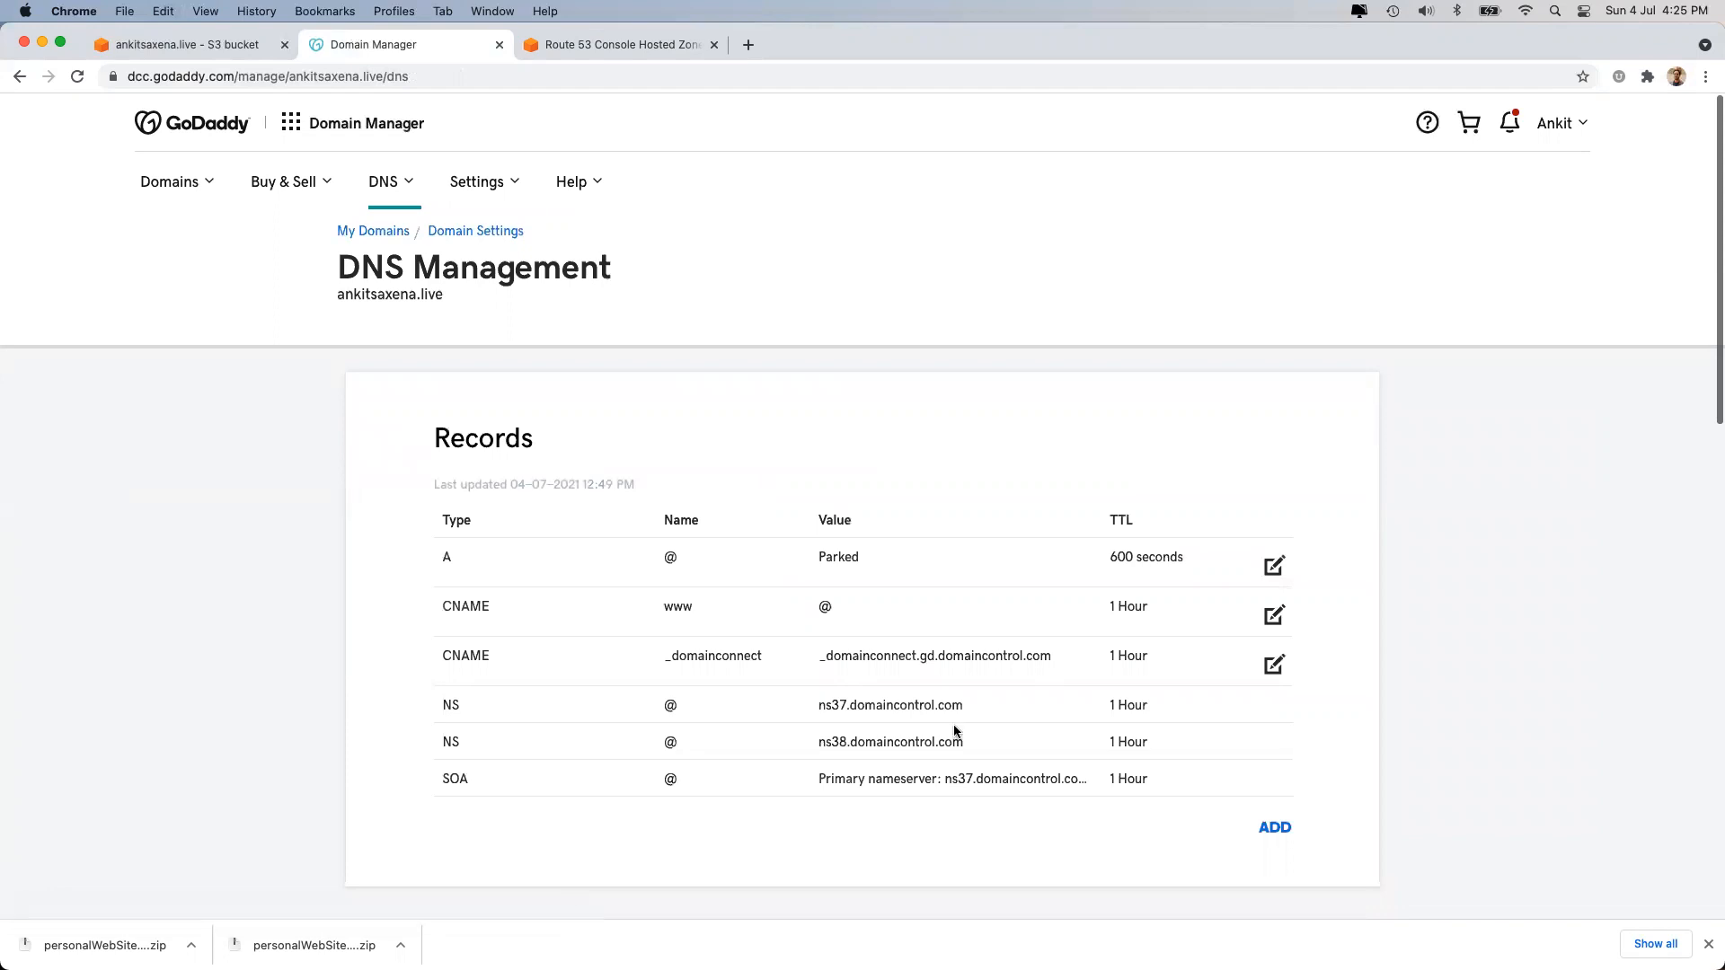
{"action": "double_click", "coordinate": [838, 551]}
{"action": "key", "text": "super+r"}
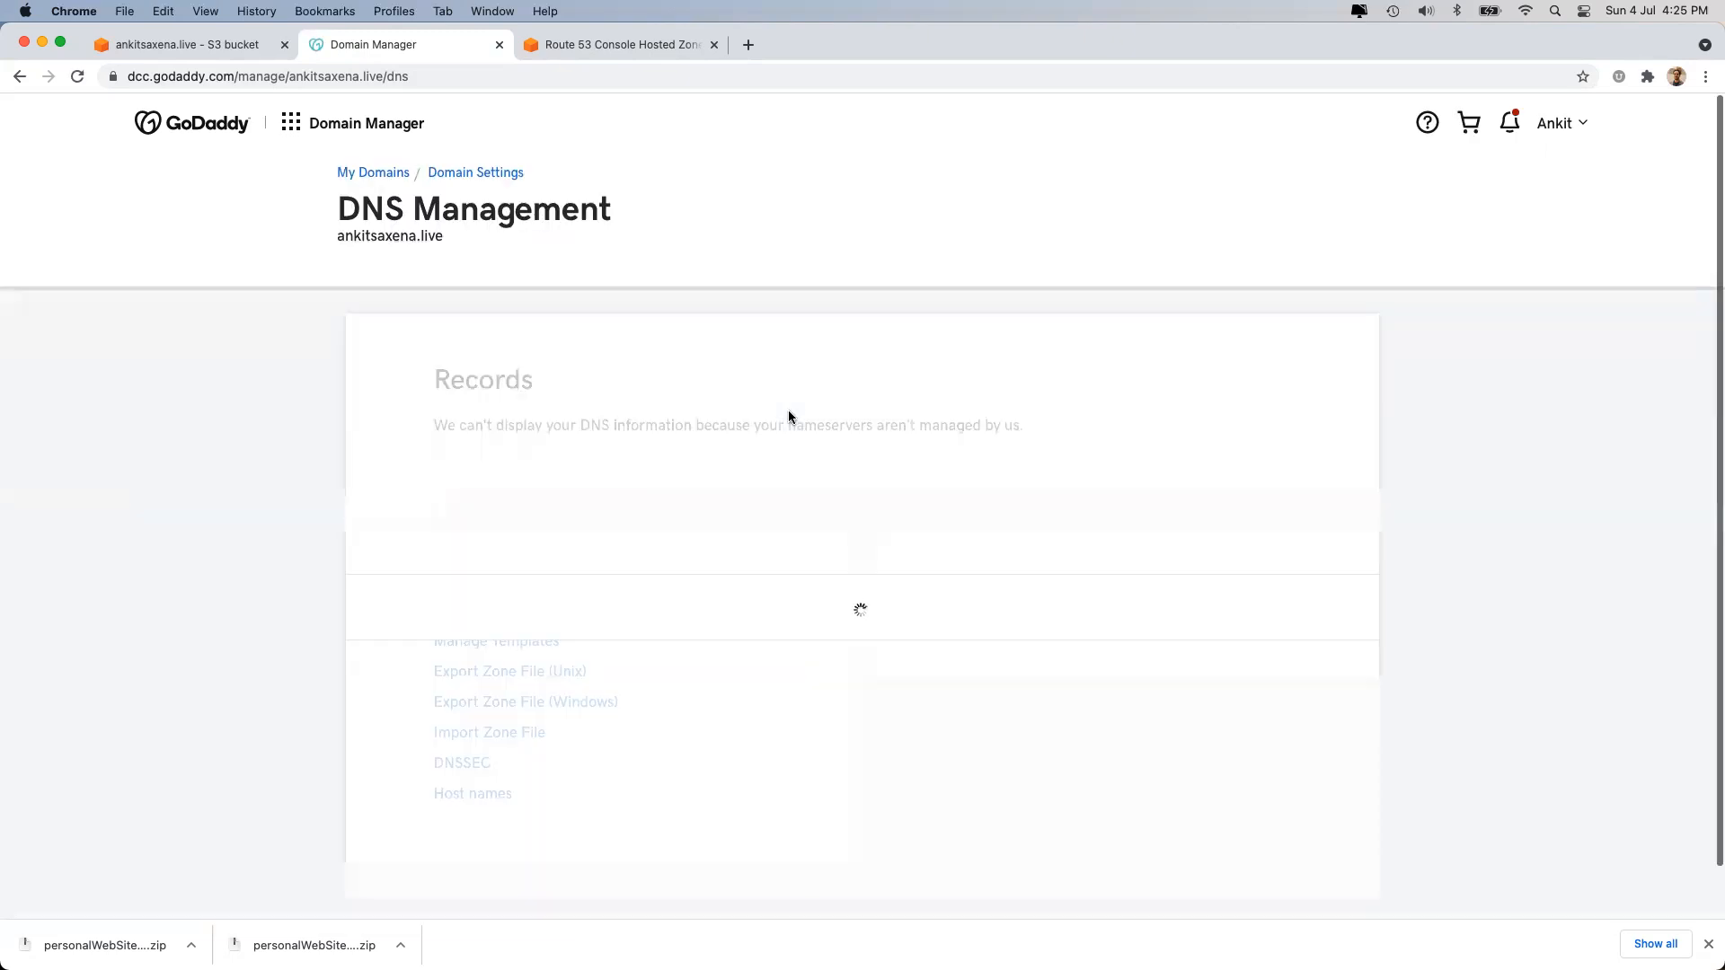
Verify that the Nameservers list now shows the four AWS awsdns servers.
{"action": "double_click", "coordinate": [771, 471]}
{"action": "triple_click", "coordinate": [771, 472]}
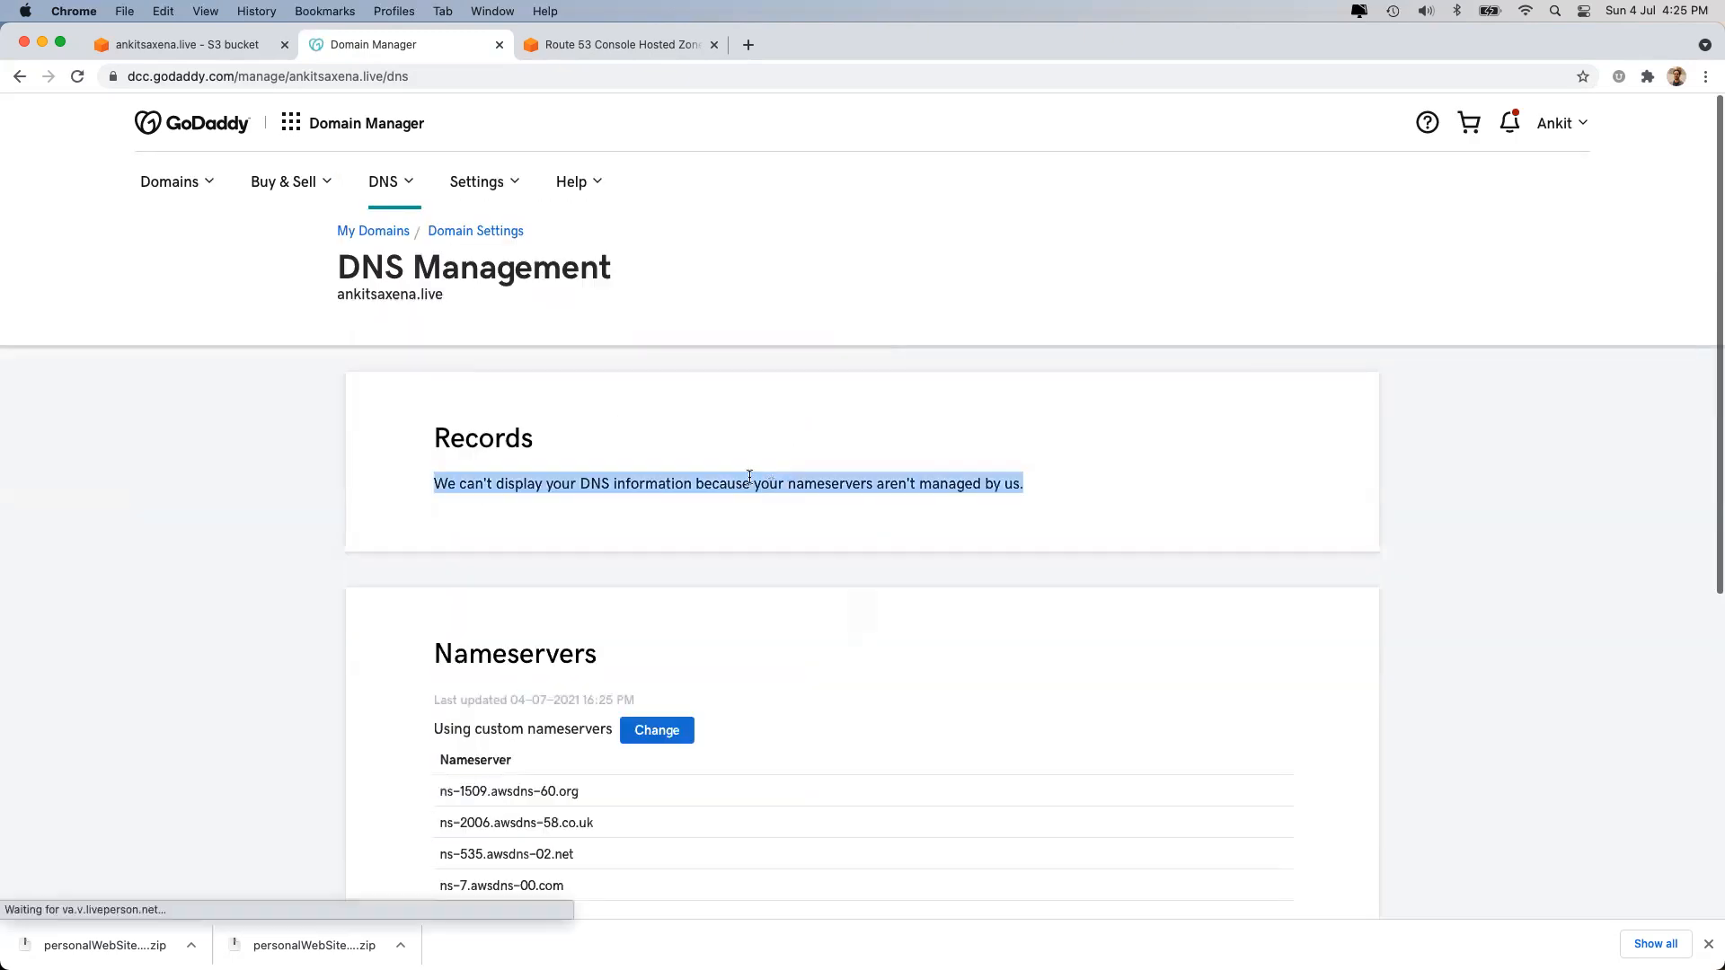
{"action": "scroll", "coordinate": [562, 585], "scroll_direction": "down", "scroll_amount": 3}
{"action": "double_click", "coordinate": [457, 492]}
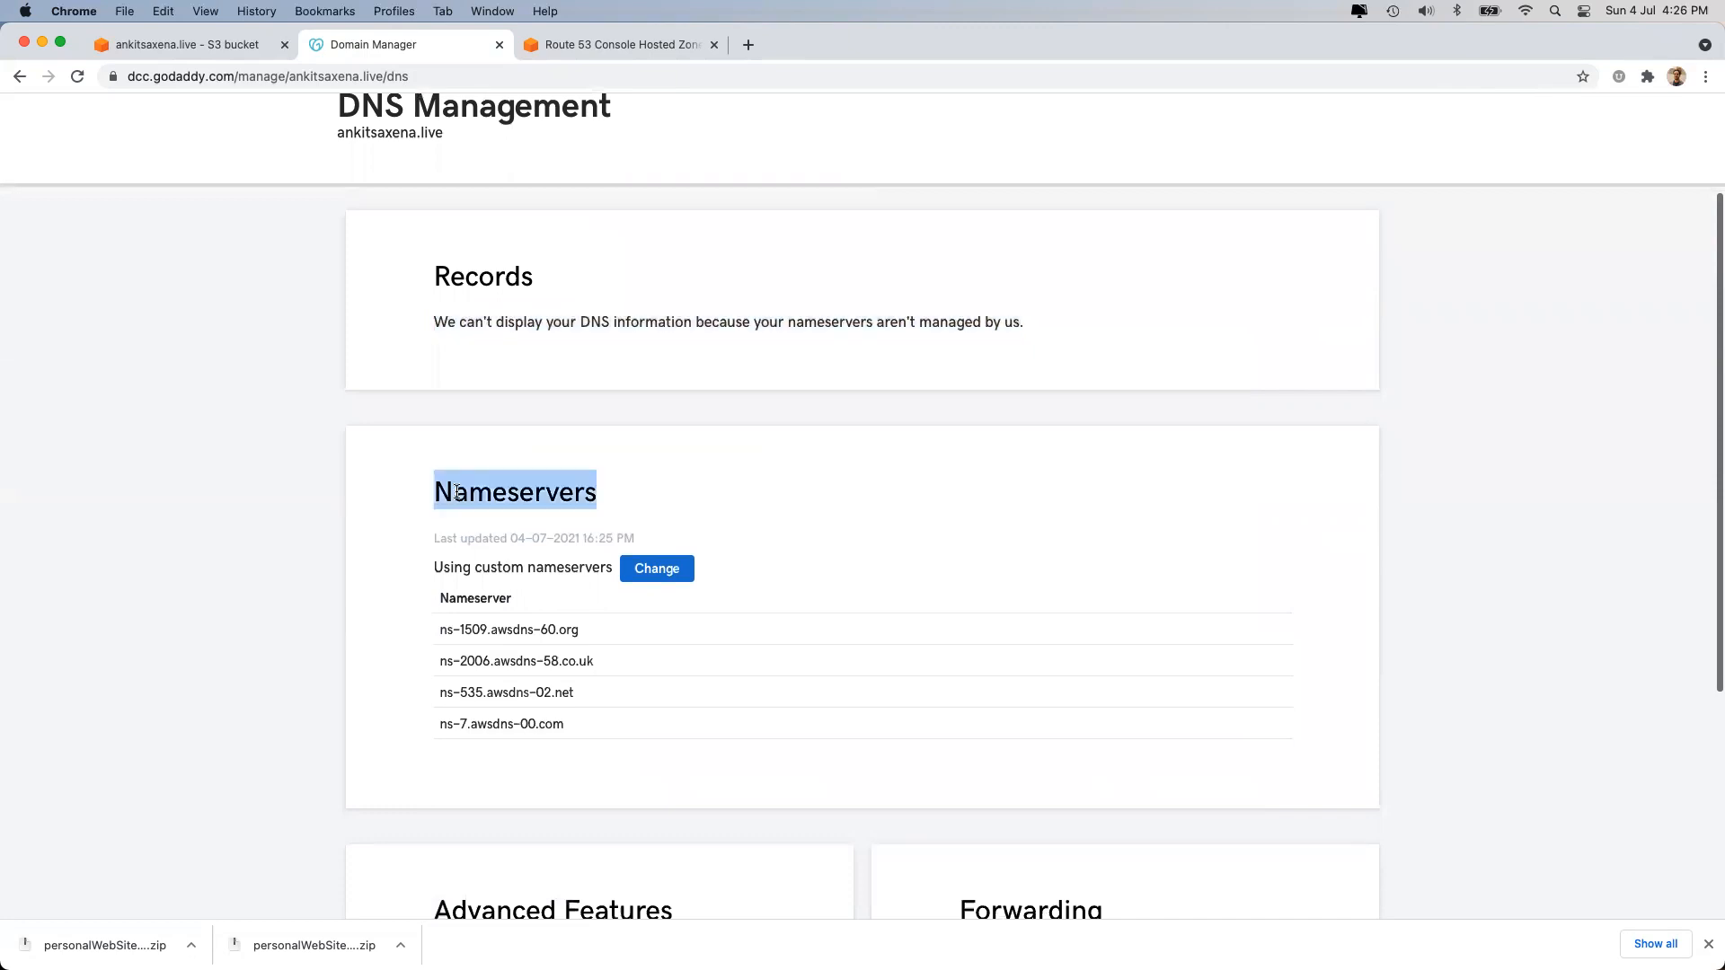
{"action": "left_click_drag", "start_coordinate": [444, 626], "coordinate": [582, 737]}
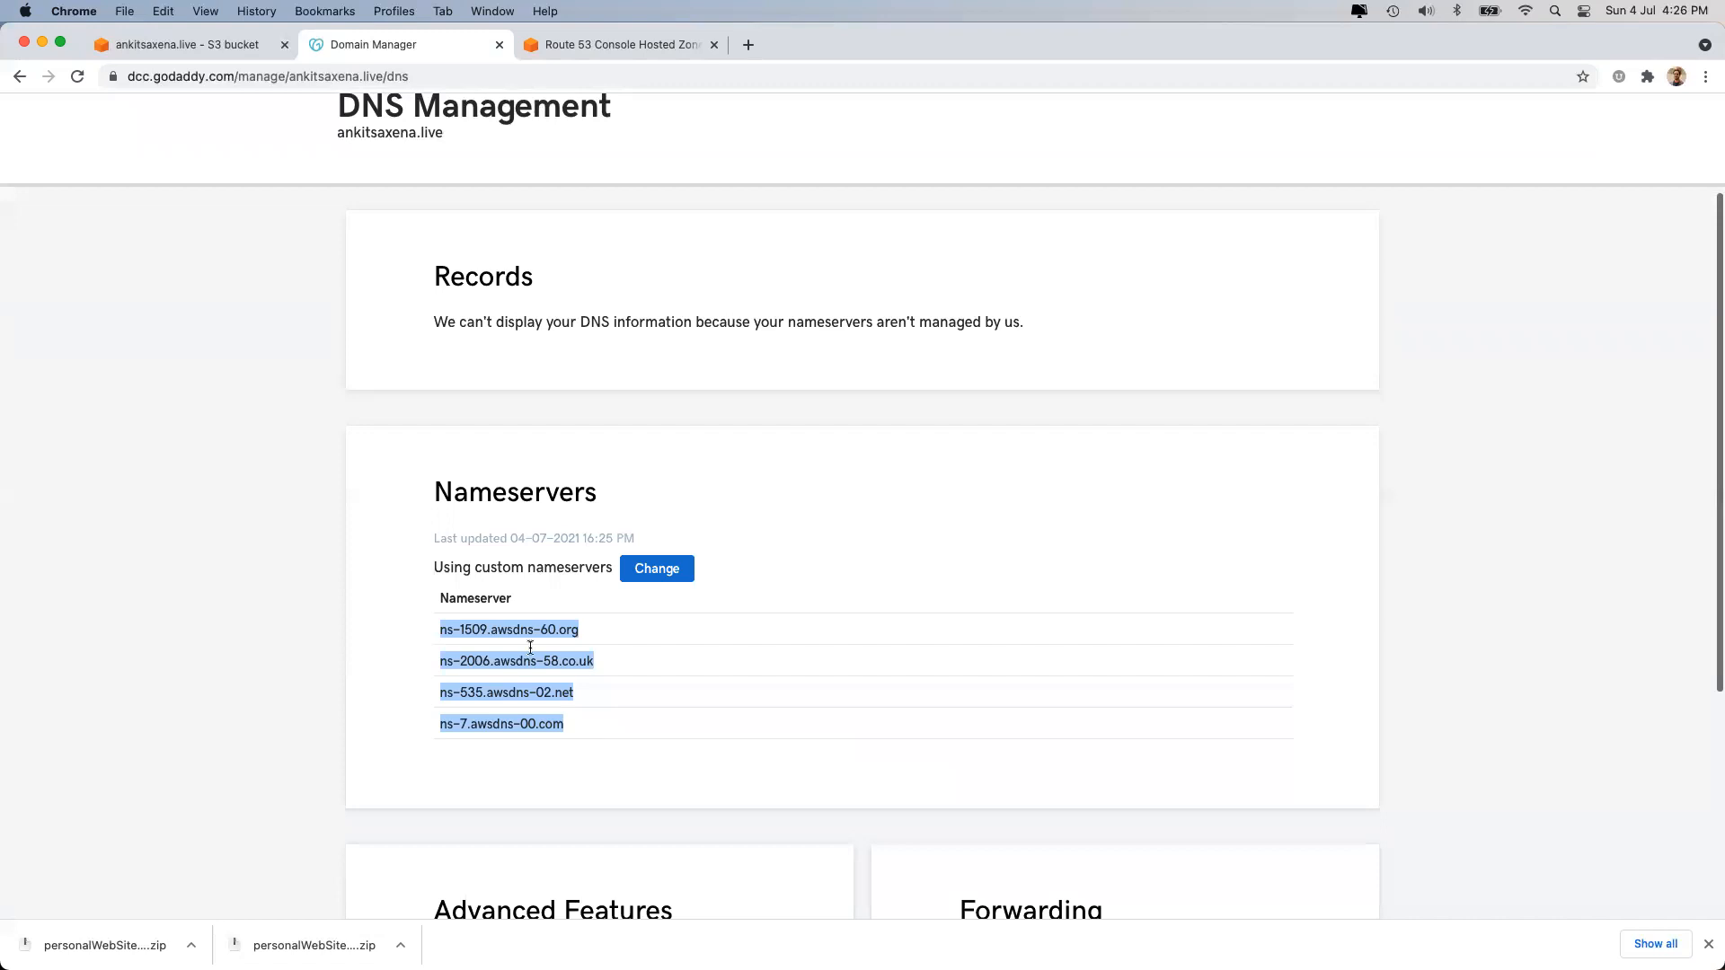
{"action": "double_click", "coordinate": [465, 283]}
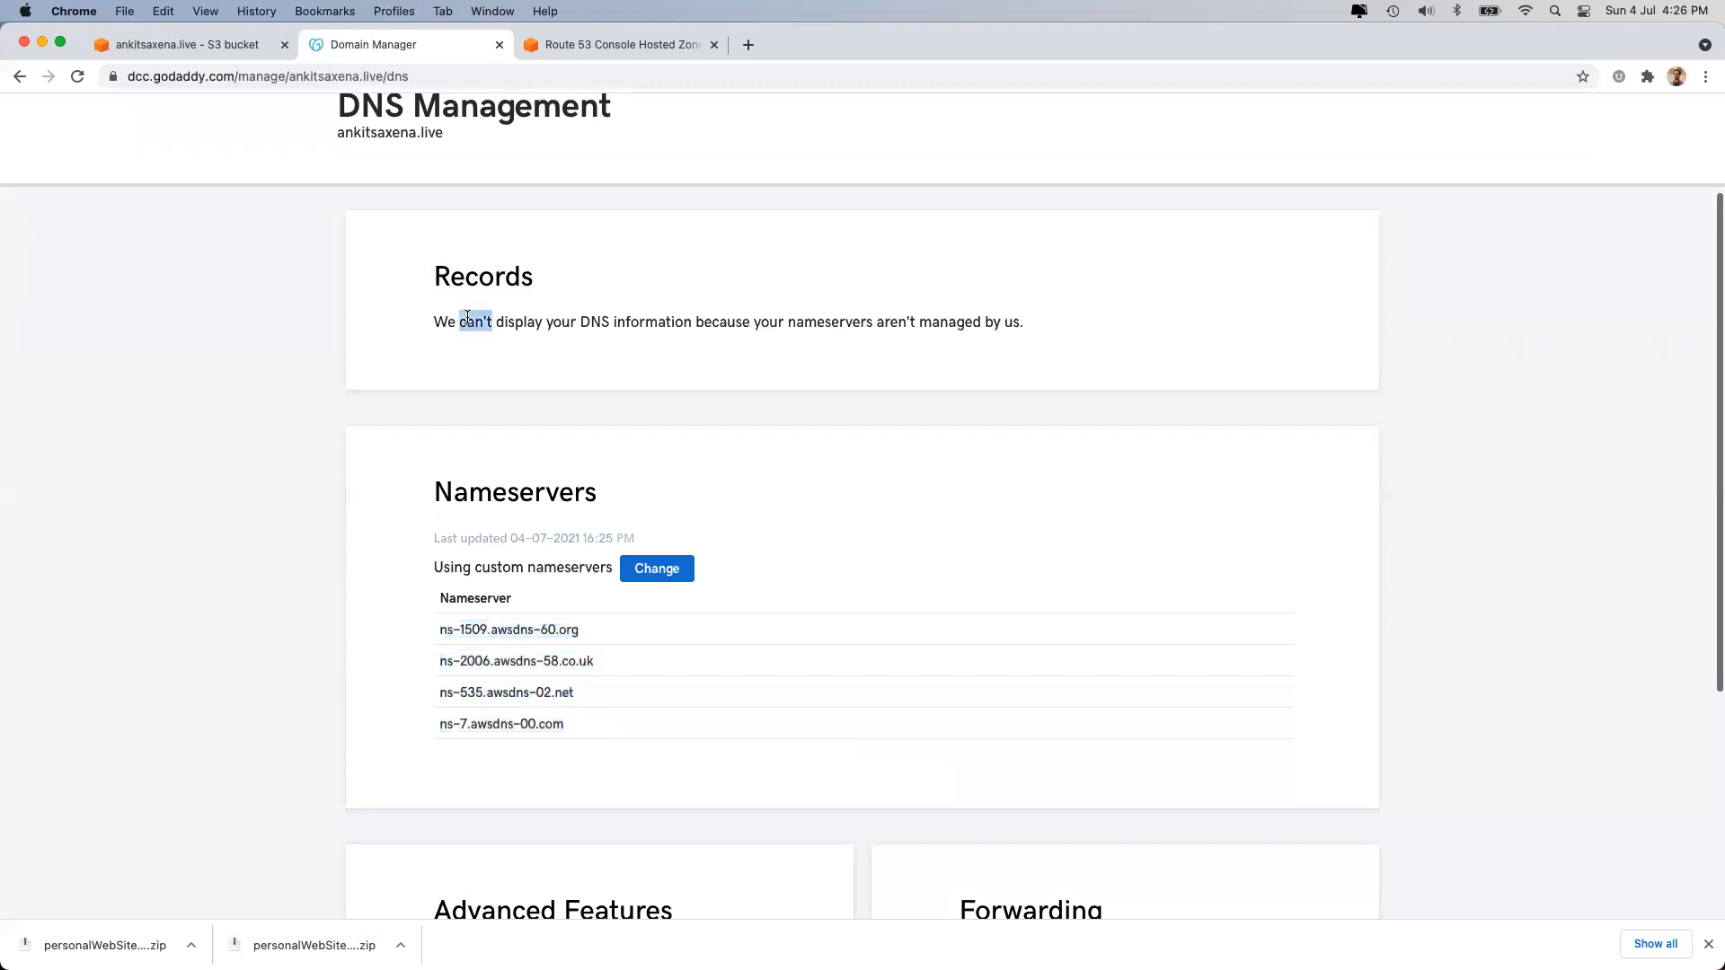
{"action": "triple_click", "coordinate": [468, 320]}
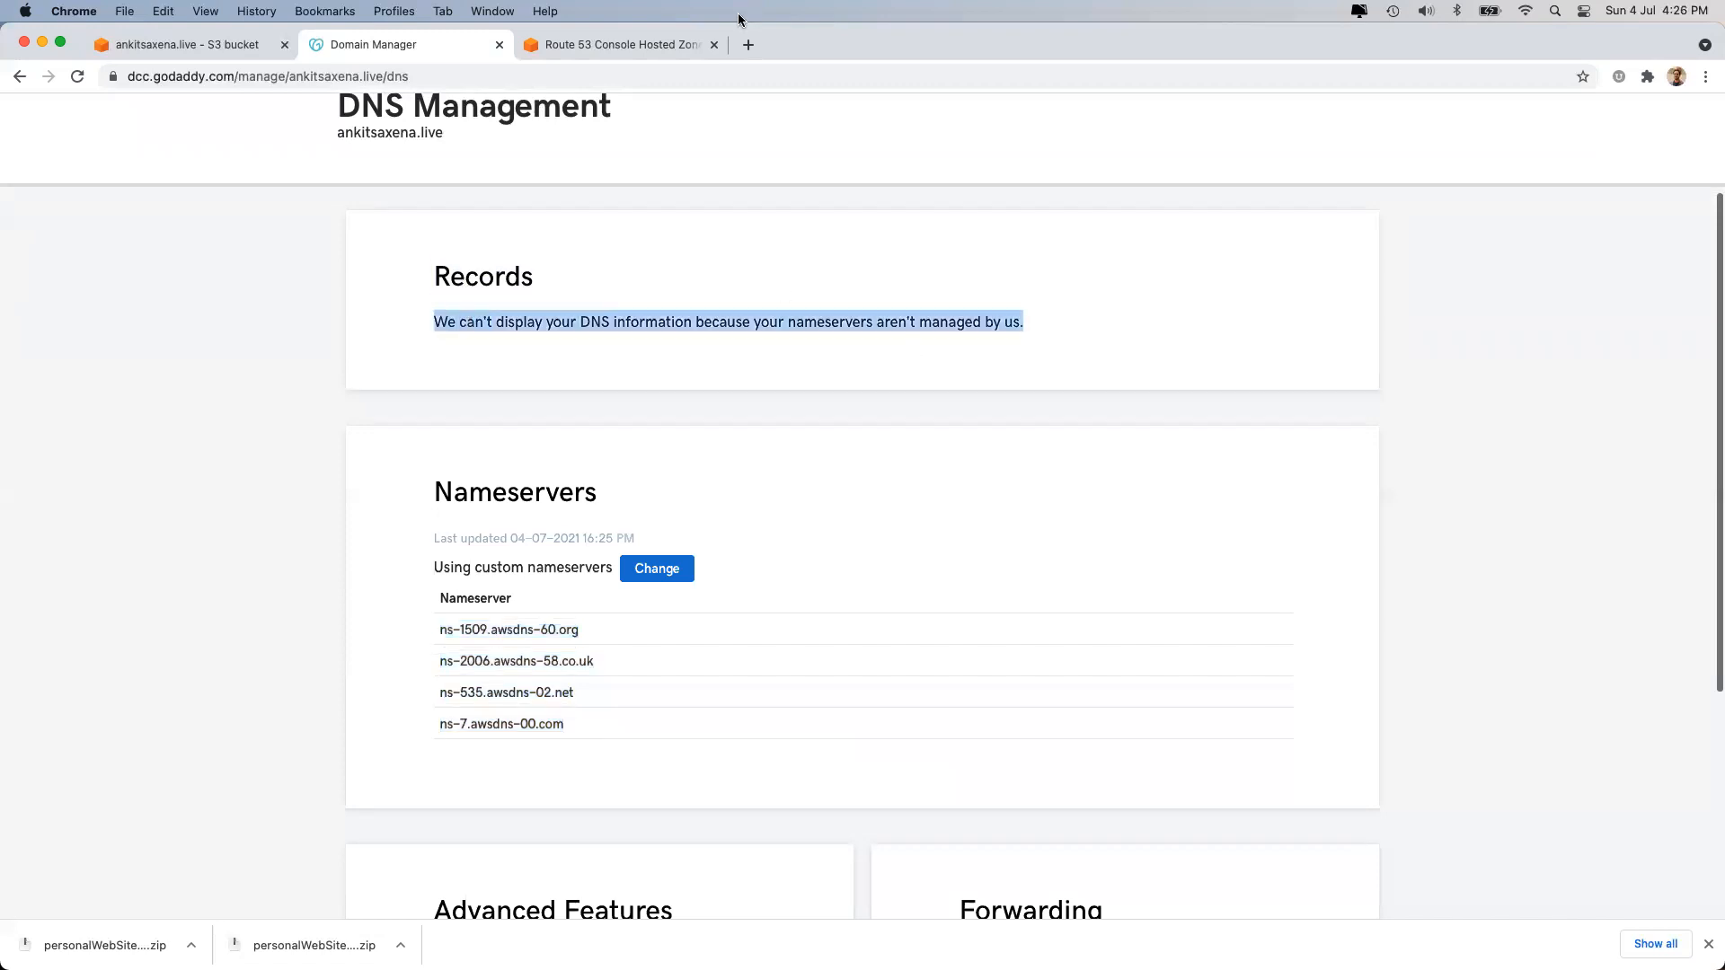
{"action": "left_click", "coordinate": [611, 45]}
Open Certificate Manager via the 'acm' search and choose to request a public certificate.
{"action": "left_click", "coordinate": [478, 791]}
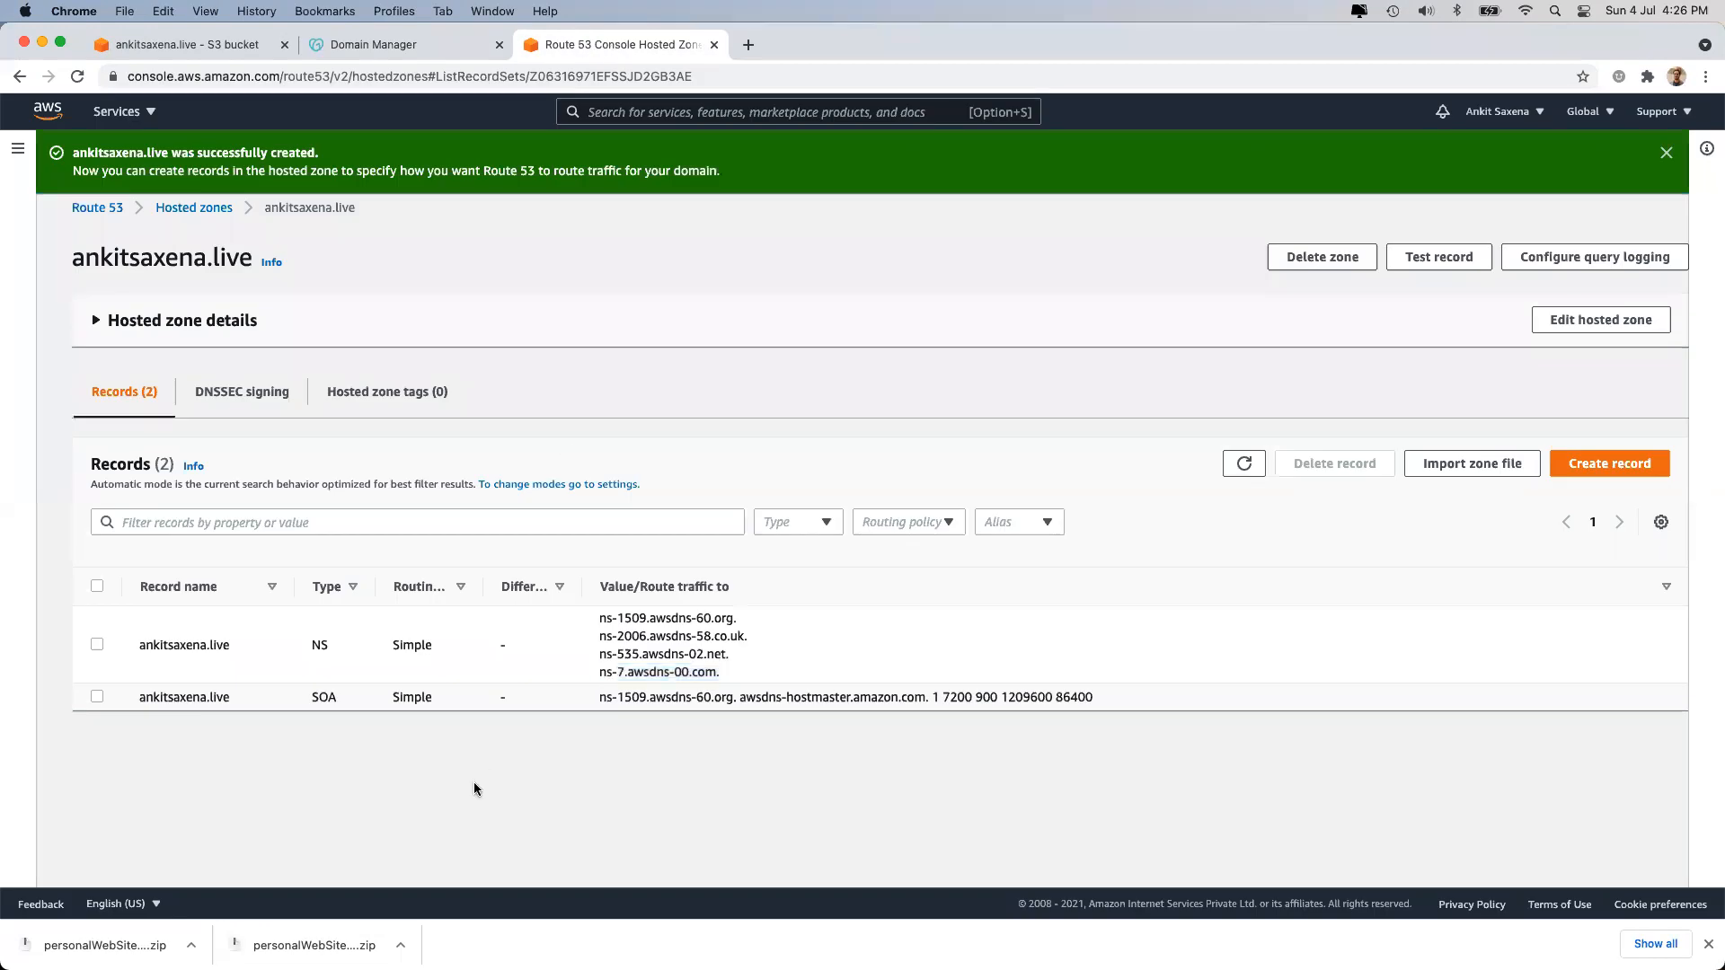
{"action": "left_click", "coordinate": [665, 124]}
{"action": "type", "text": "acm"}
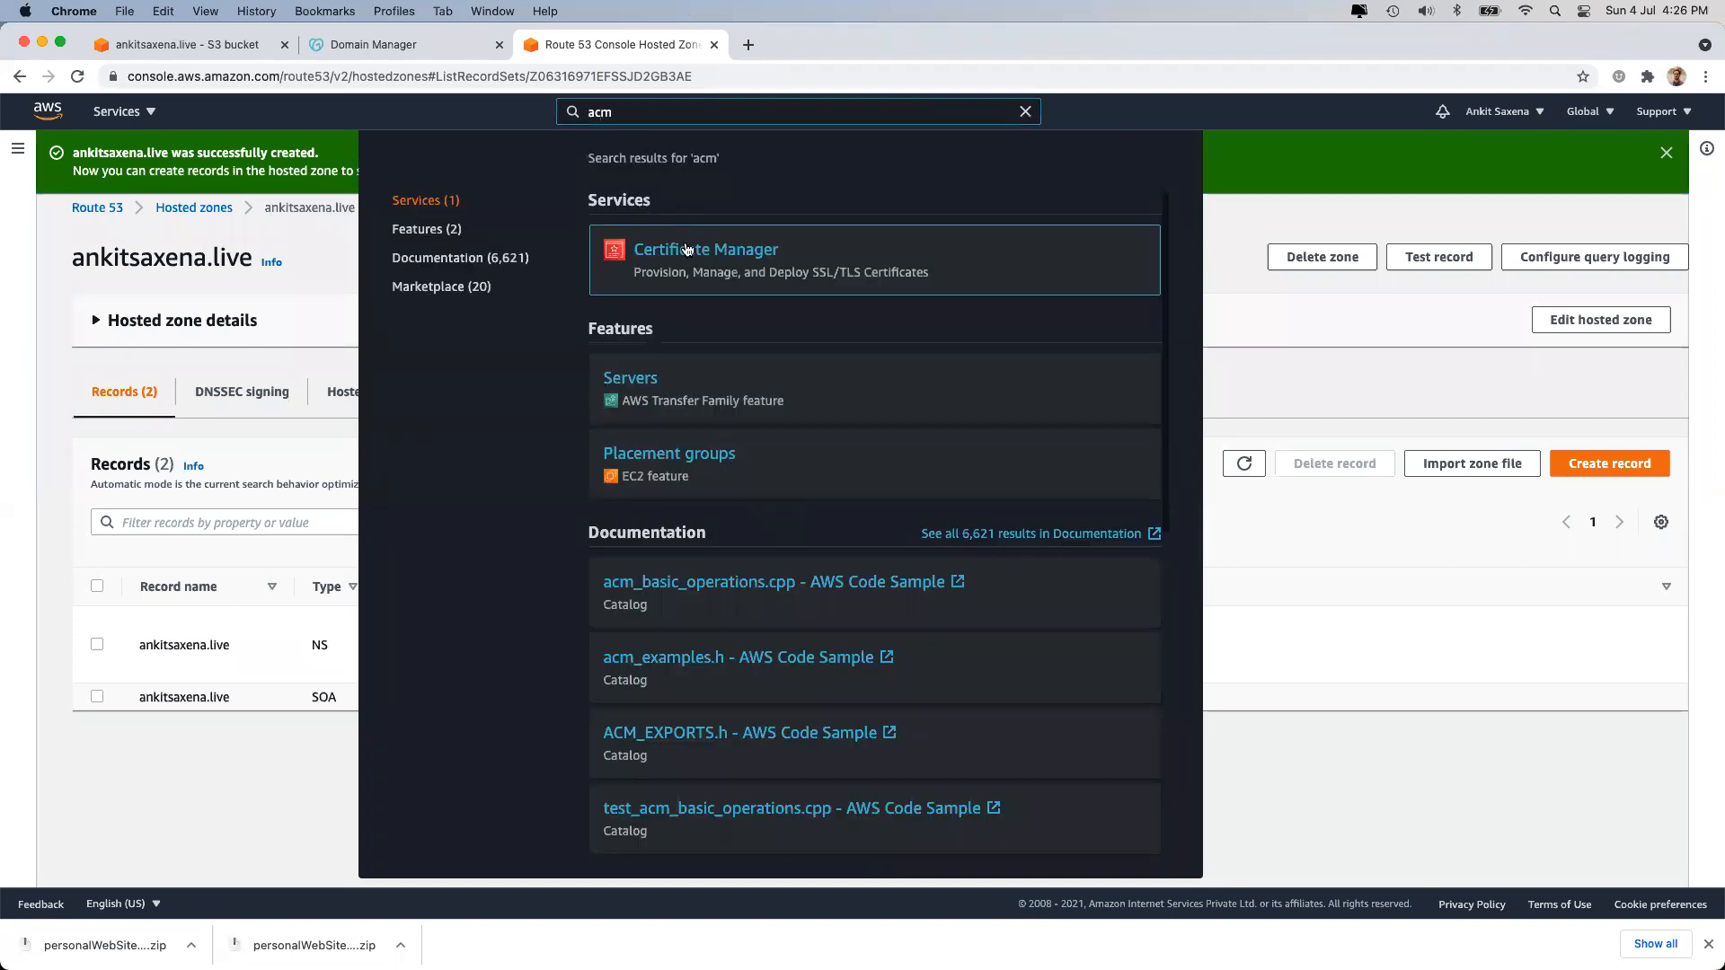
{"action": "left_click", "coordinate": [687, 249]}
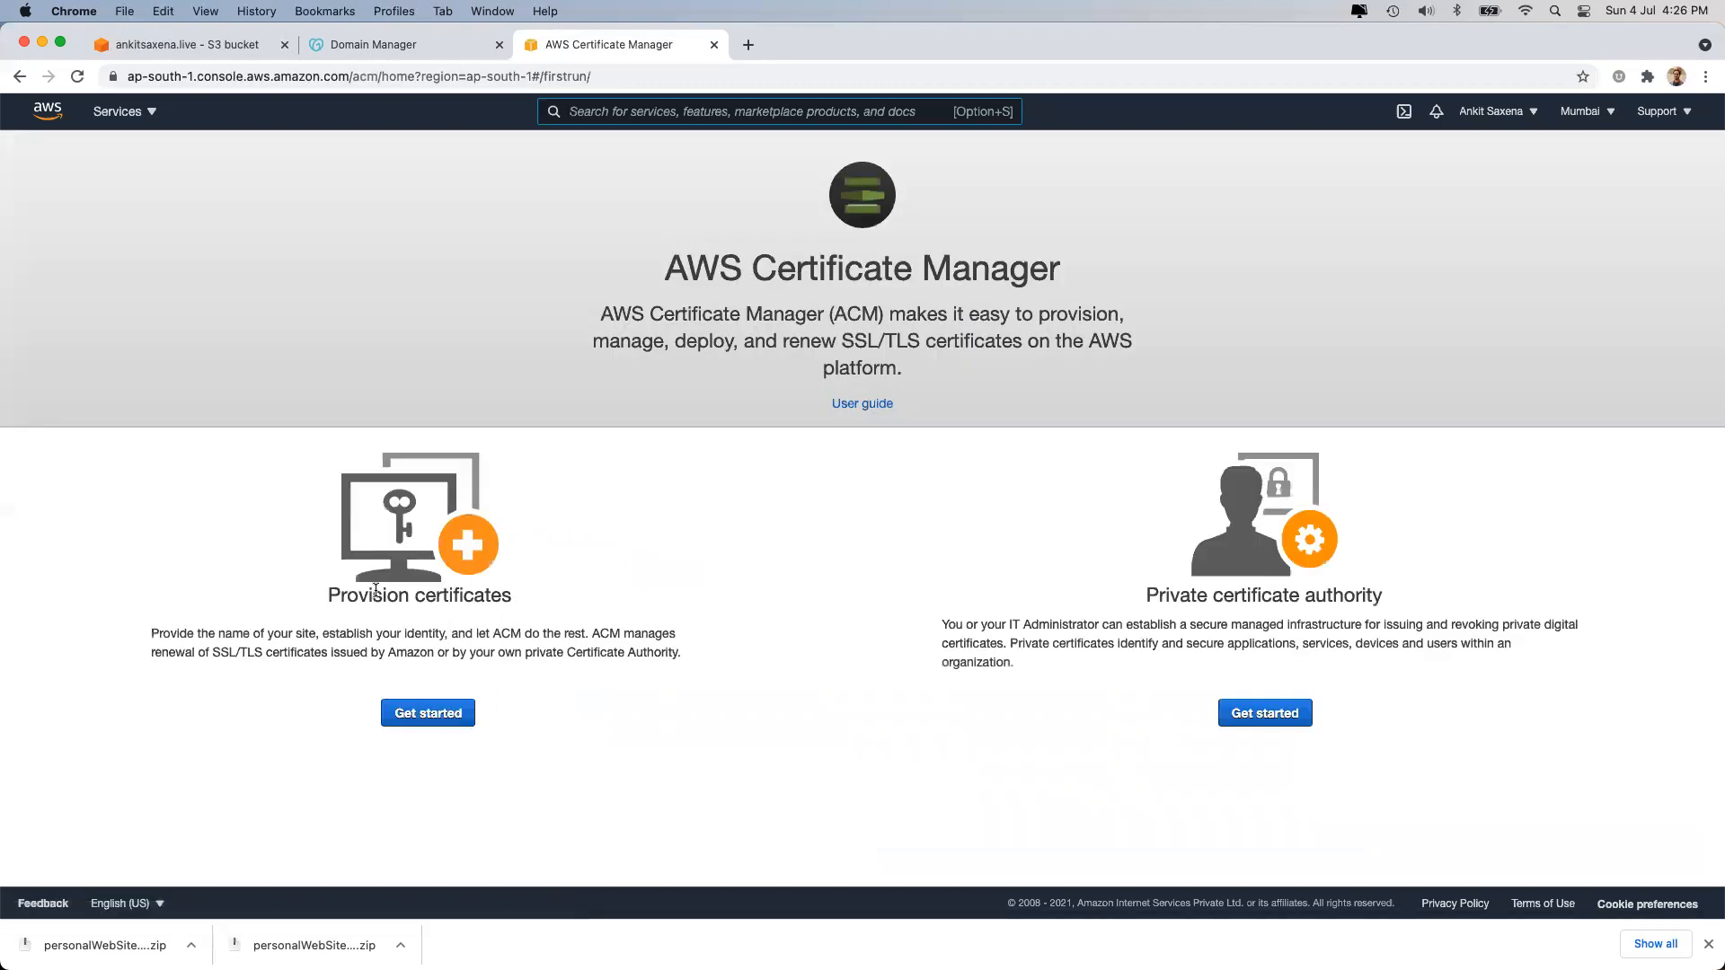
{"action": "left_click", "coordinate": [430, 716]}
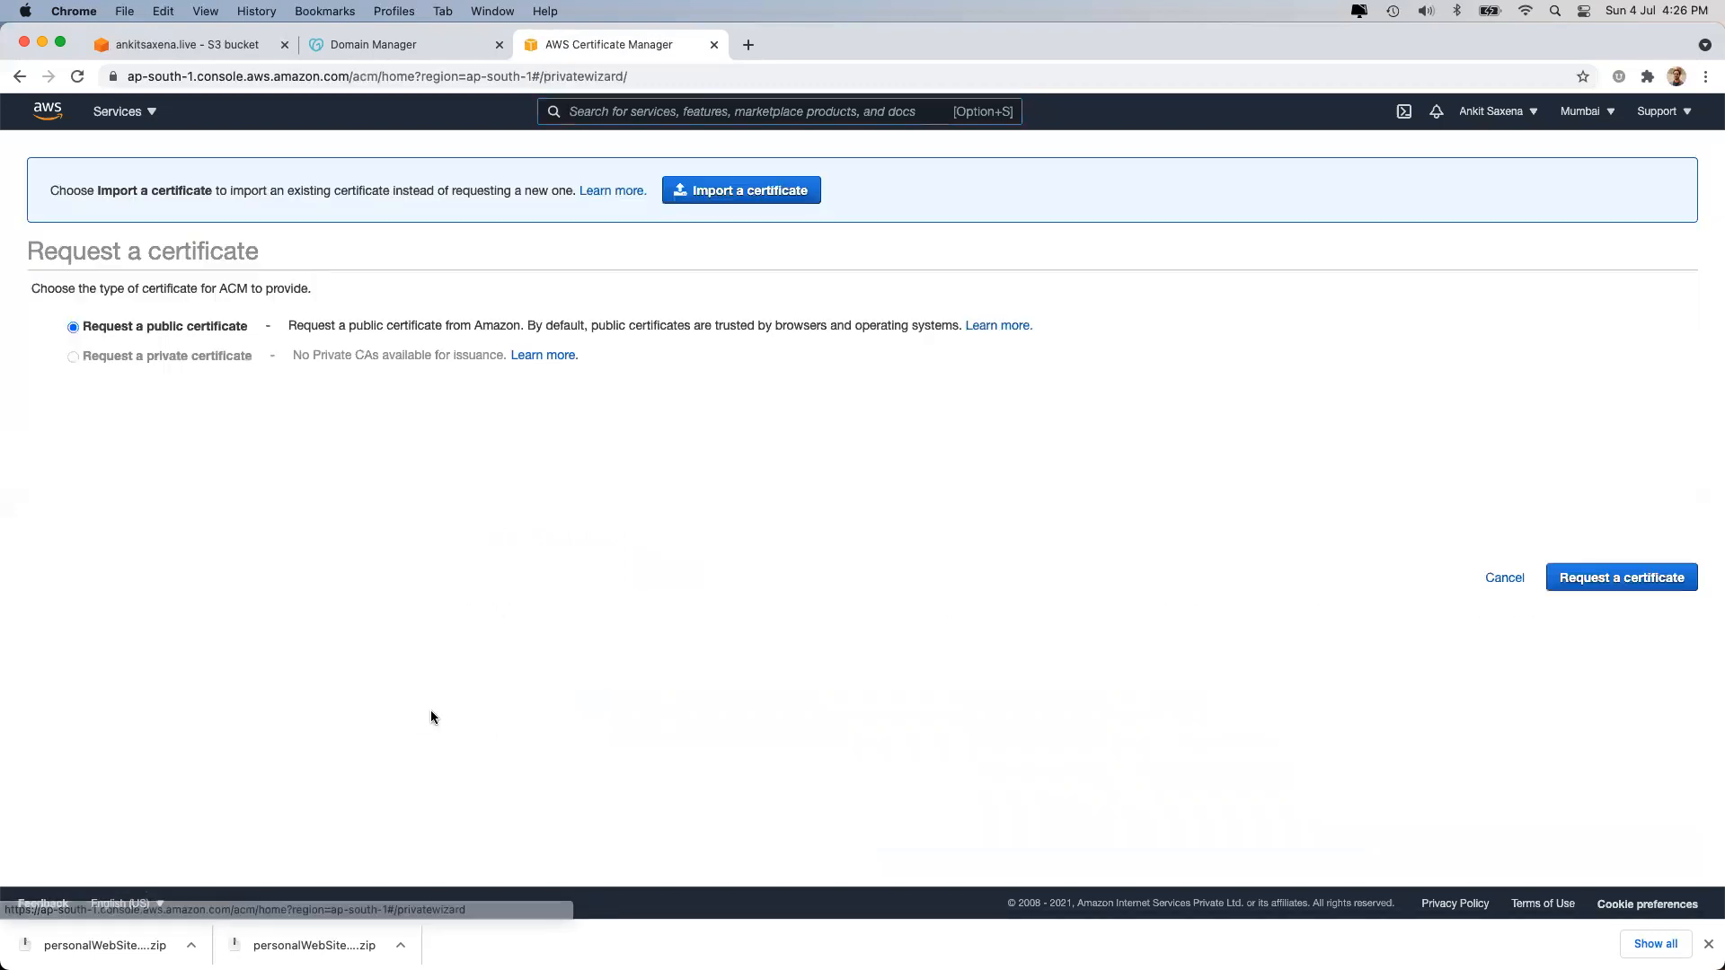
{"action": "left_click", "coordinate": [1571, 582]}
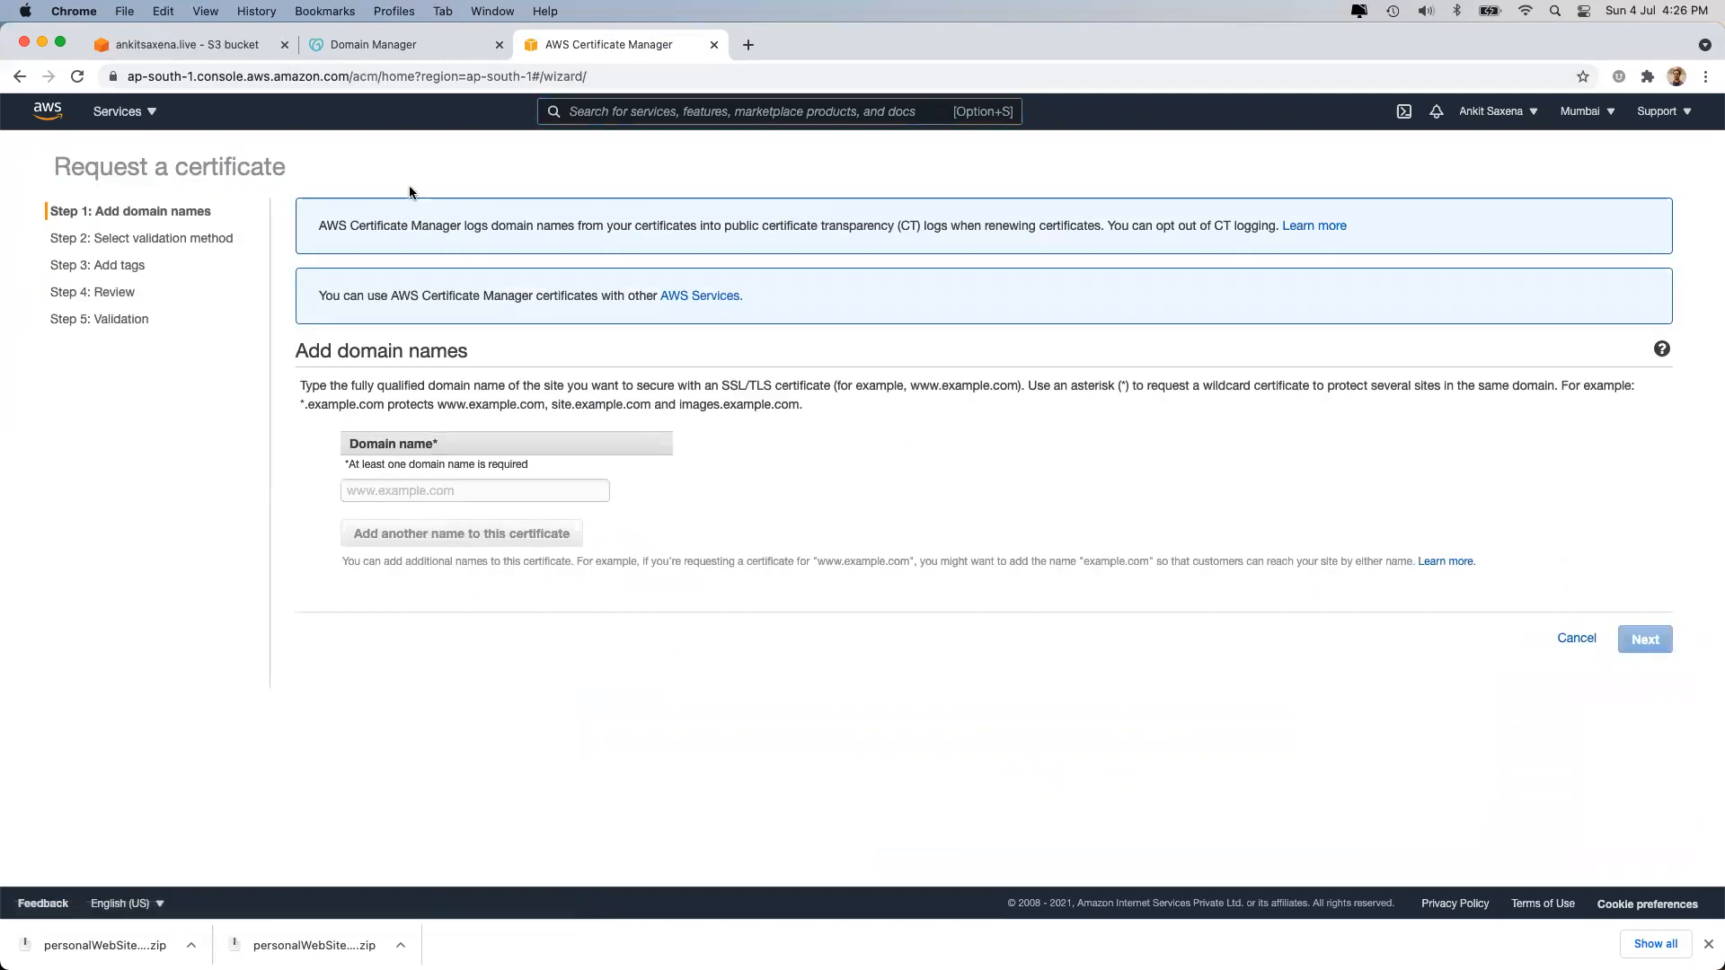
{"action": "left_click", "coordinate": [376, 47]}
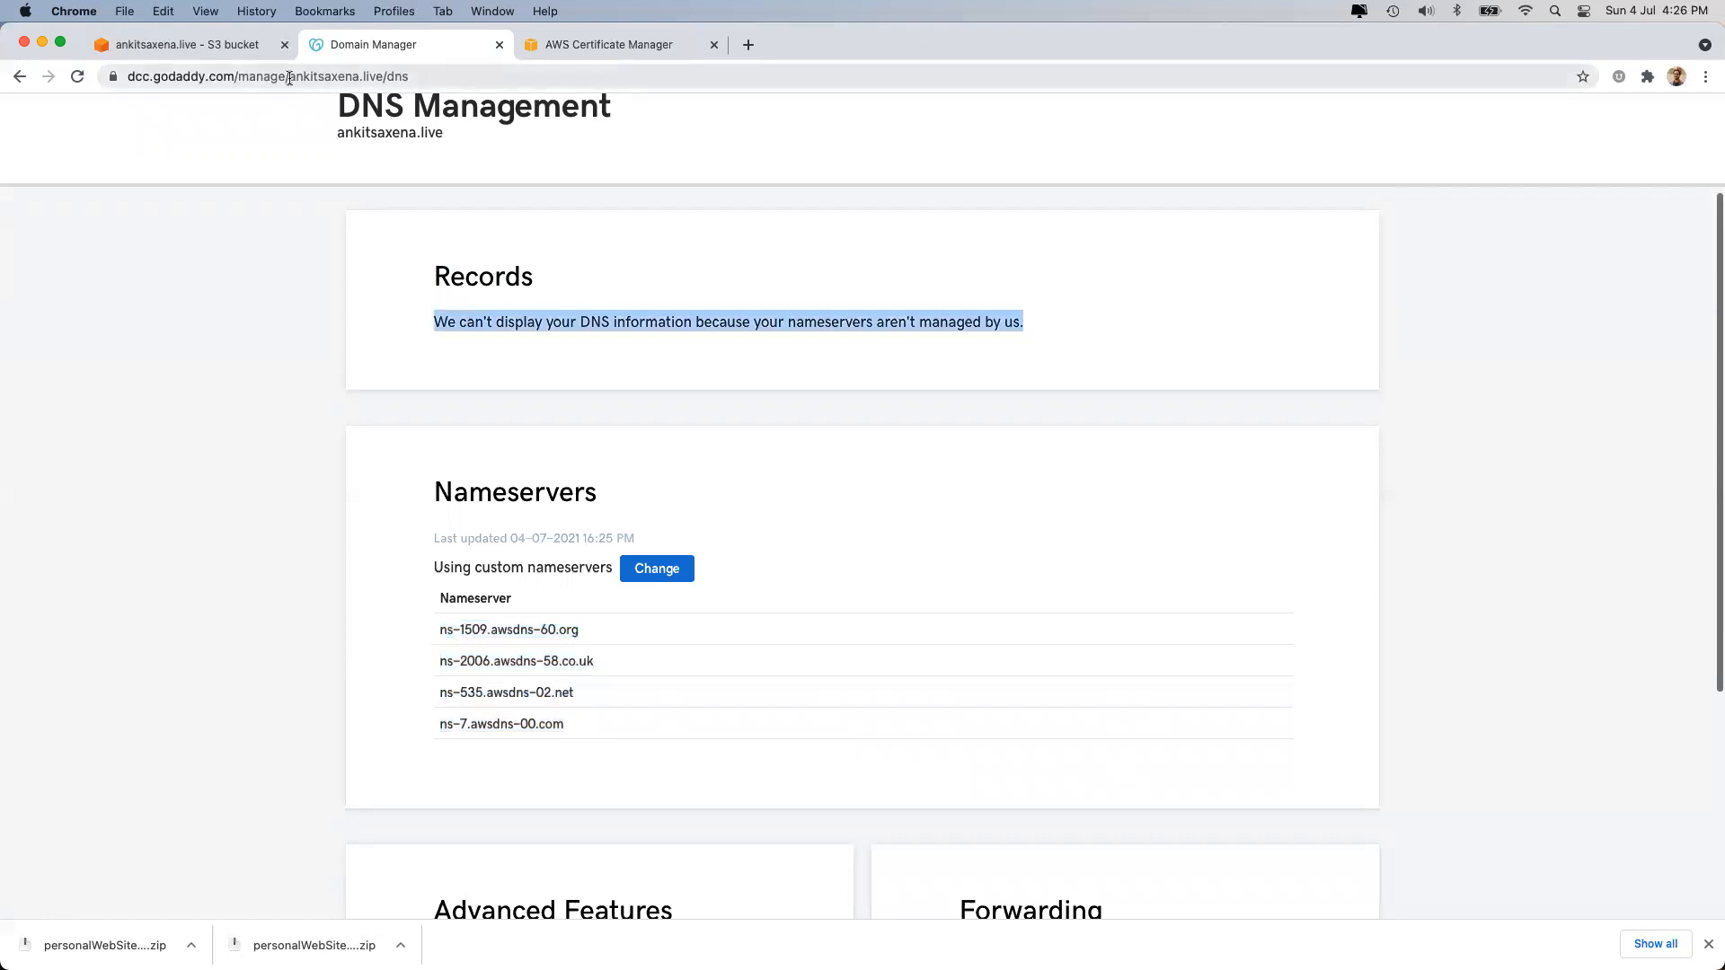
{"action": "left_click_drag", "start_coordinate": [289, 77], "coordinate": [384, 78]}
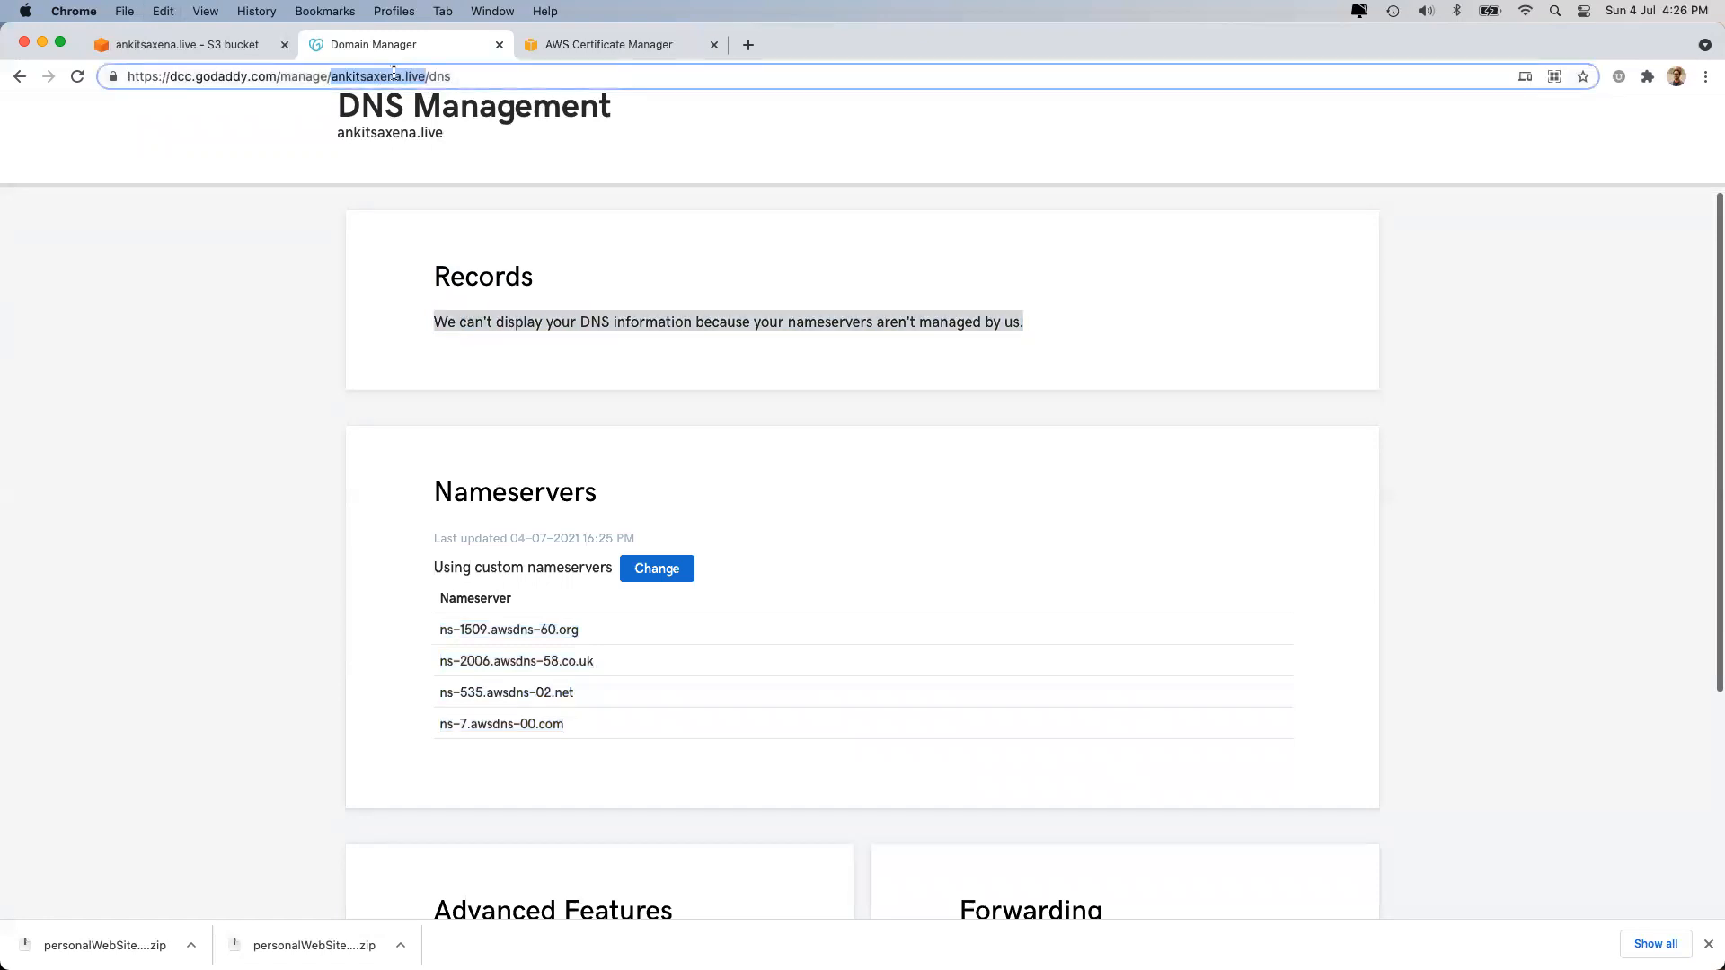
{"action": "left_click", "coordinate": [584, 42]}
{"action": "key", "text": "super+v"}
{"action": "left_click", "coordinate": [409, 534]}
{"action": "left_click", "coordinate": [409, 527]}
{"action": "type", "text": "www."}
{"action": "key", "text": "super+v"}
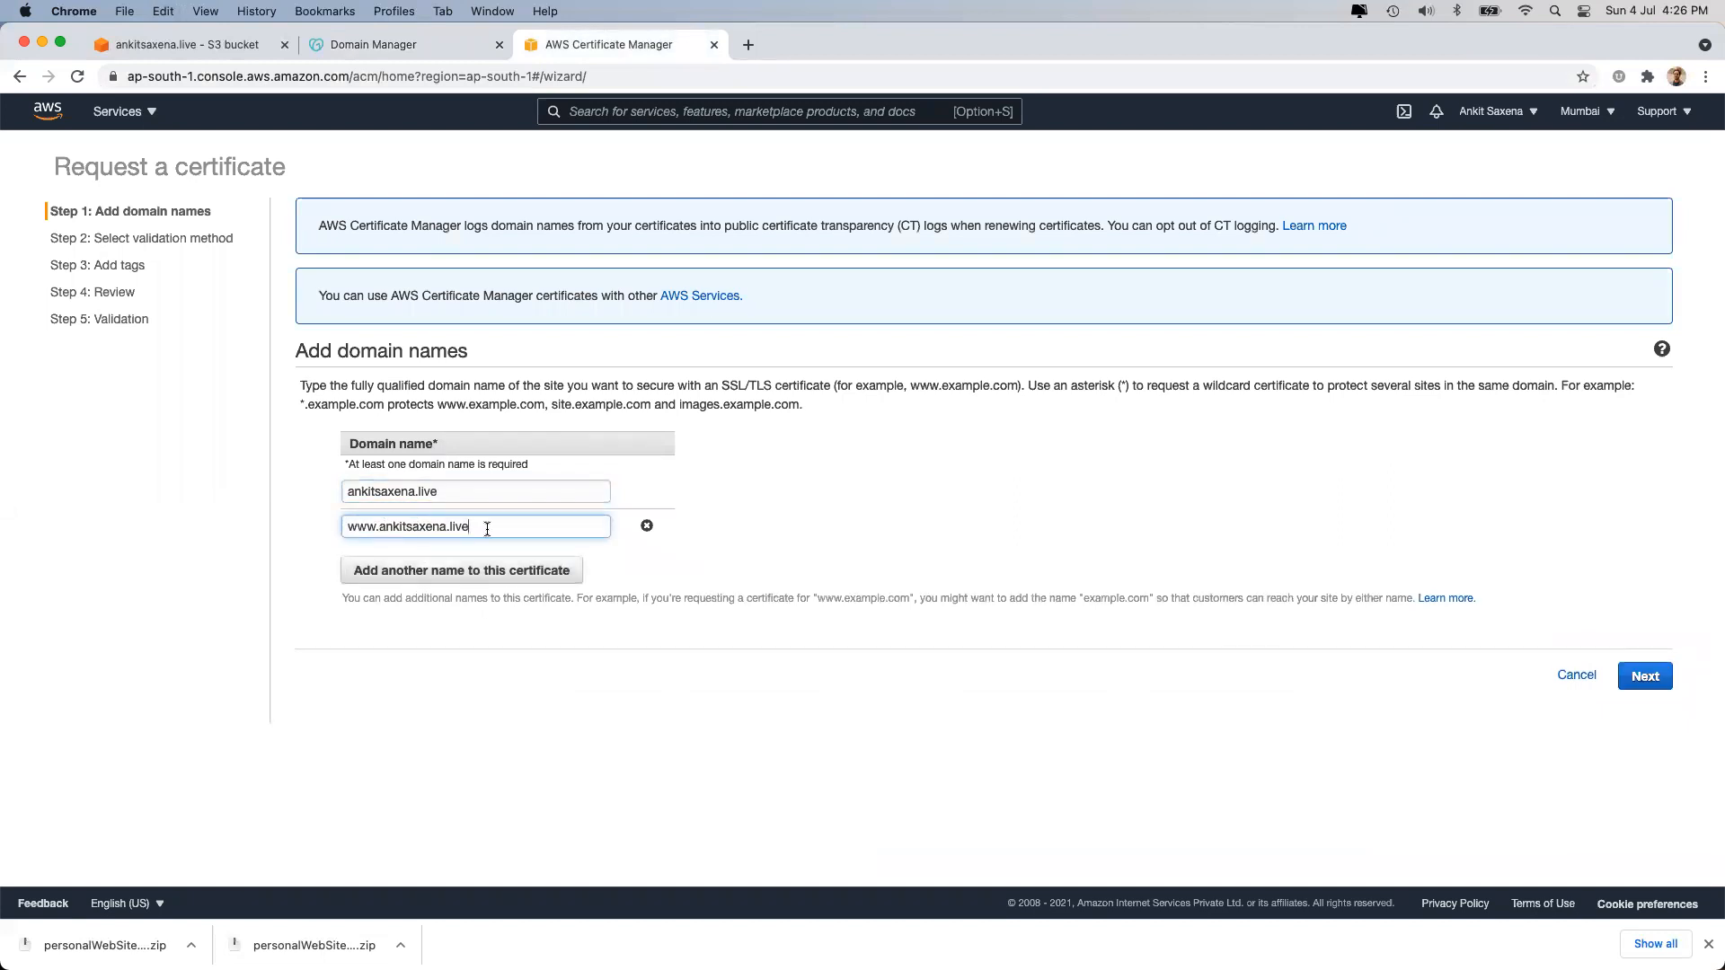
Add *.ankitsaxena.live as the third domain name and move on to validation.
{"action": "left_click", "coordinate": [462, 570]}
{"action": "left_click", "coordinate": [415, 559]}
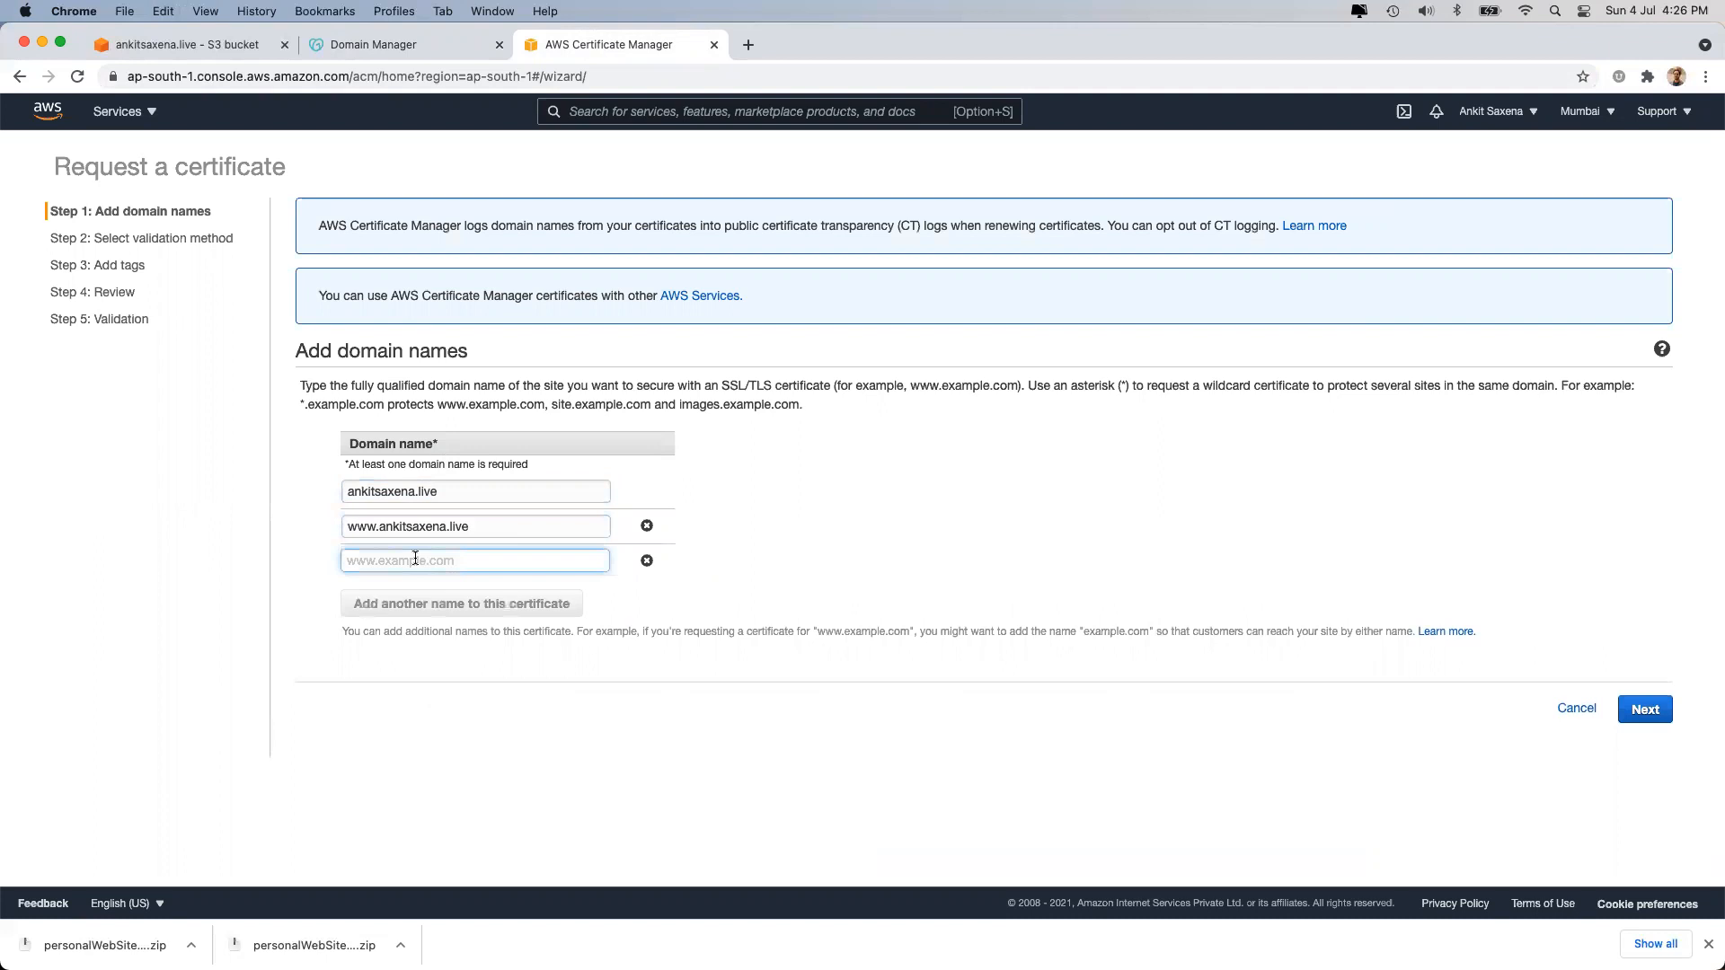
{"action": "type", "text": "*."}
{"action": "key", "text": "super+v"}
{"action": "left_click", "coordinate": [420, 715]}
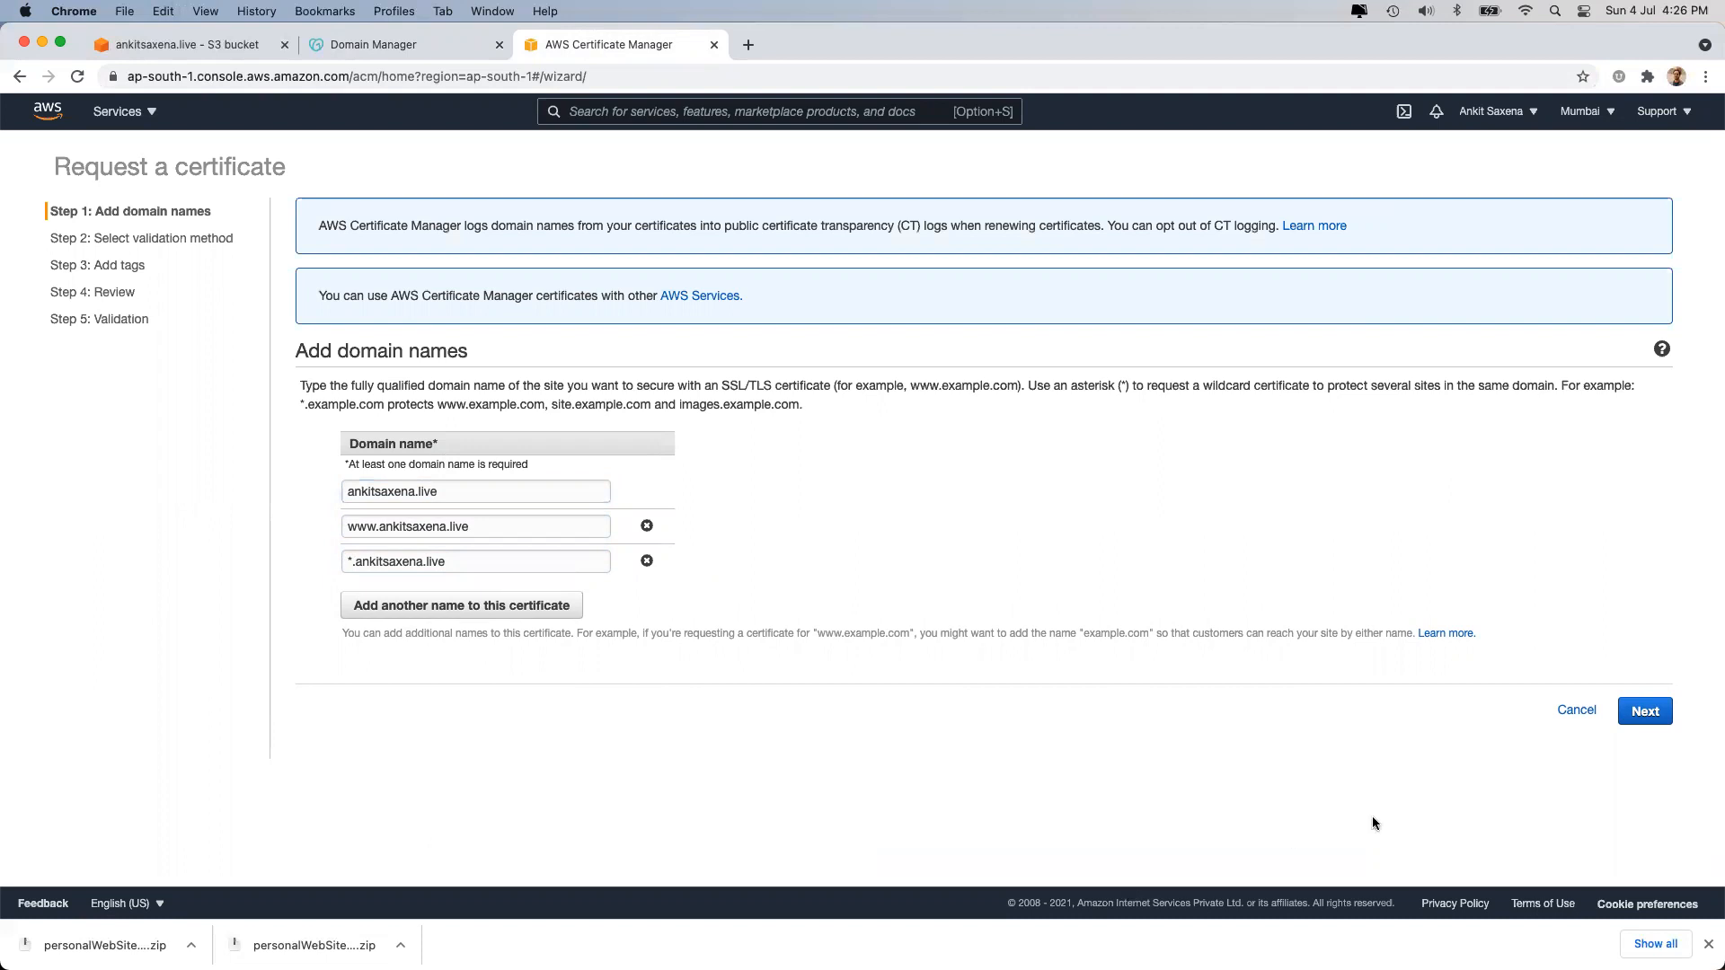
{"action": "left_click", "coordinate": [1637, 716]}
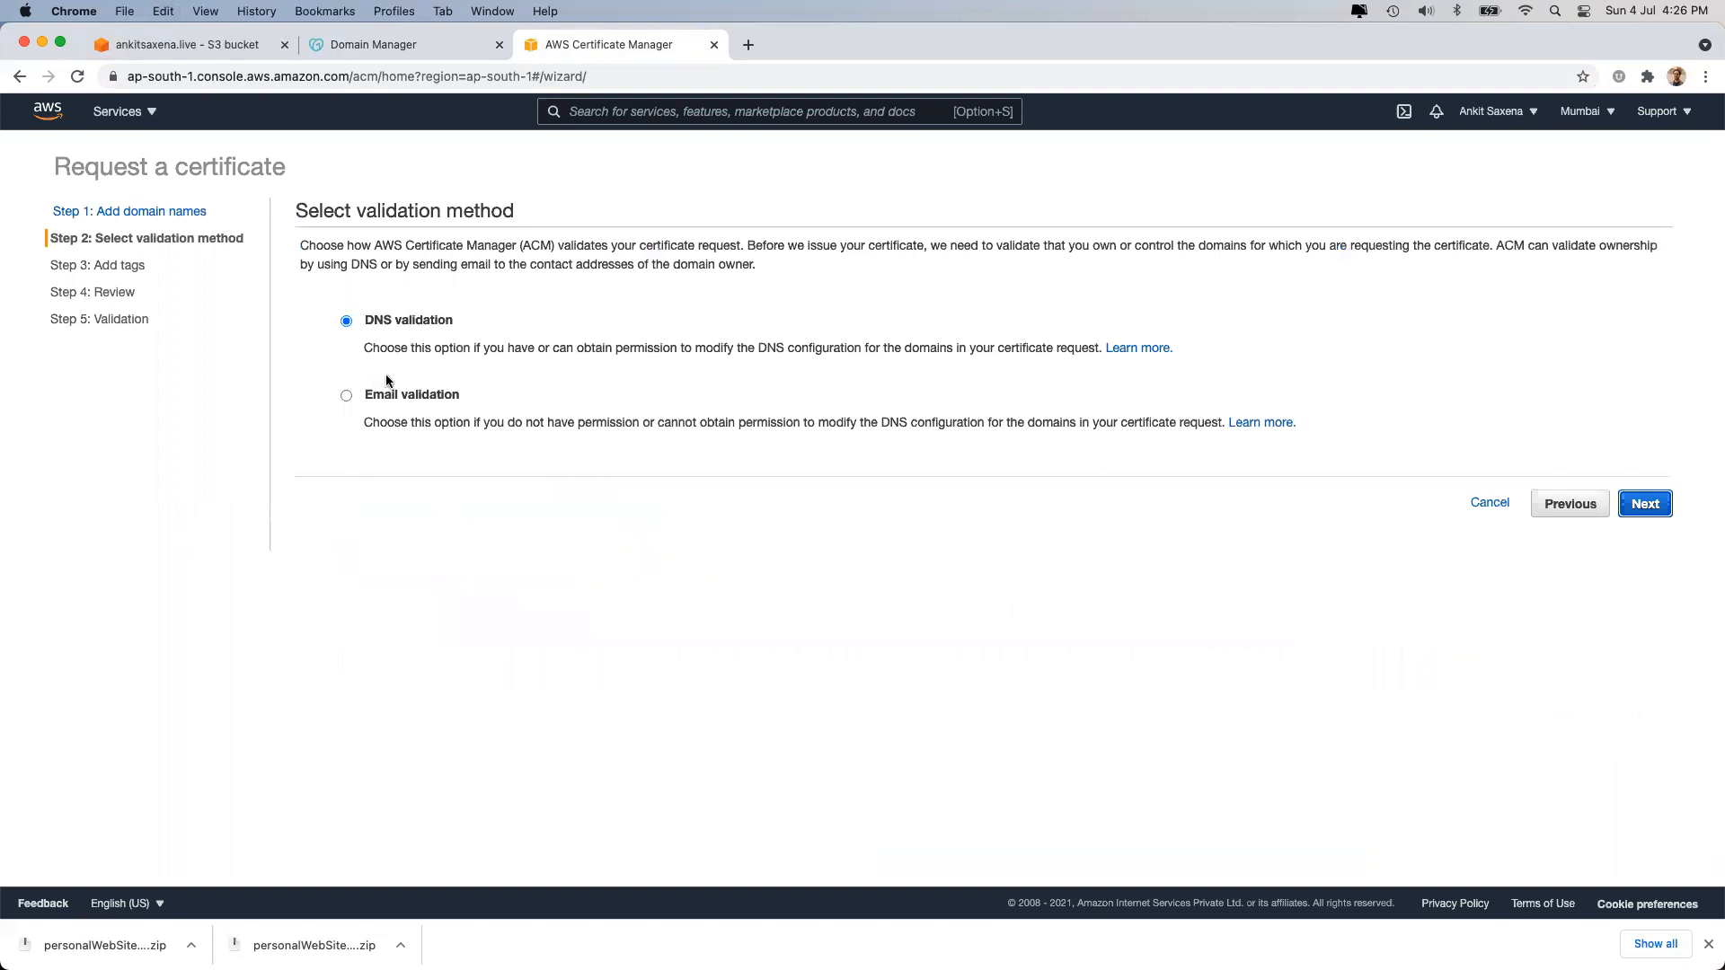
Keep DNS validation and add the tag Name = ankitsaxena.live.
{"action": "left_click", "coordinate": [345, 391]}
{"action": "left_click", "coordinate": [348, 319]}
{"action": "left_click", "coordinate": [1646, 504]}
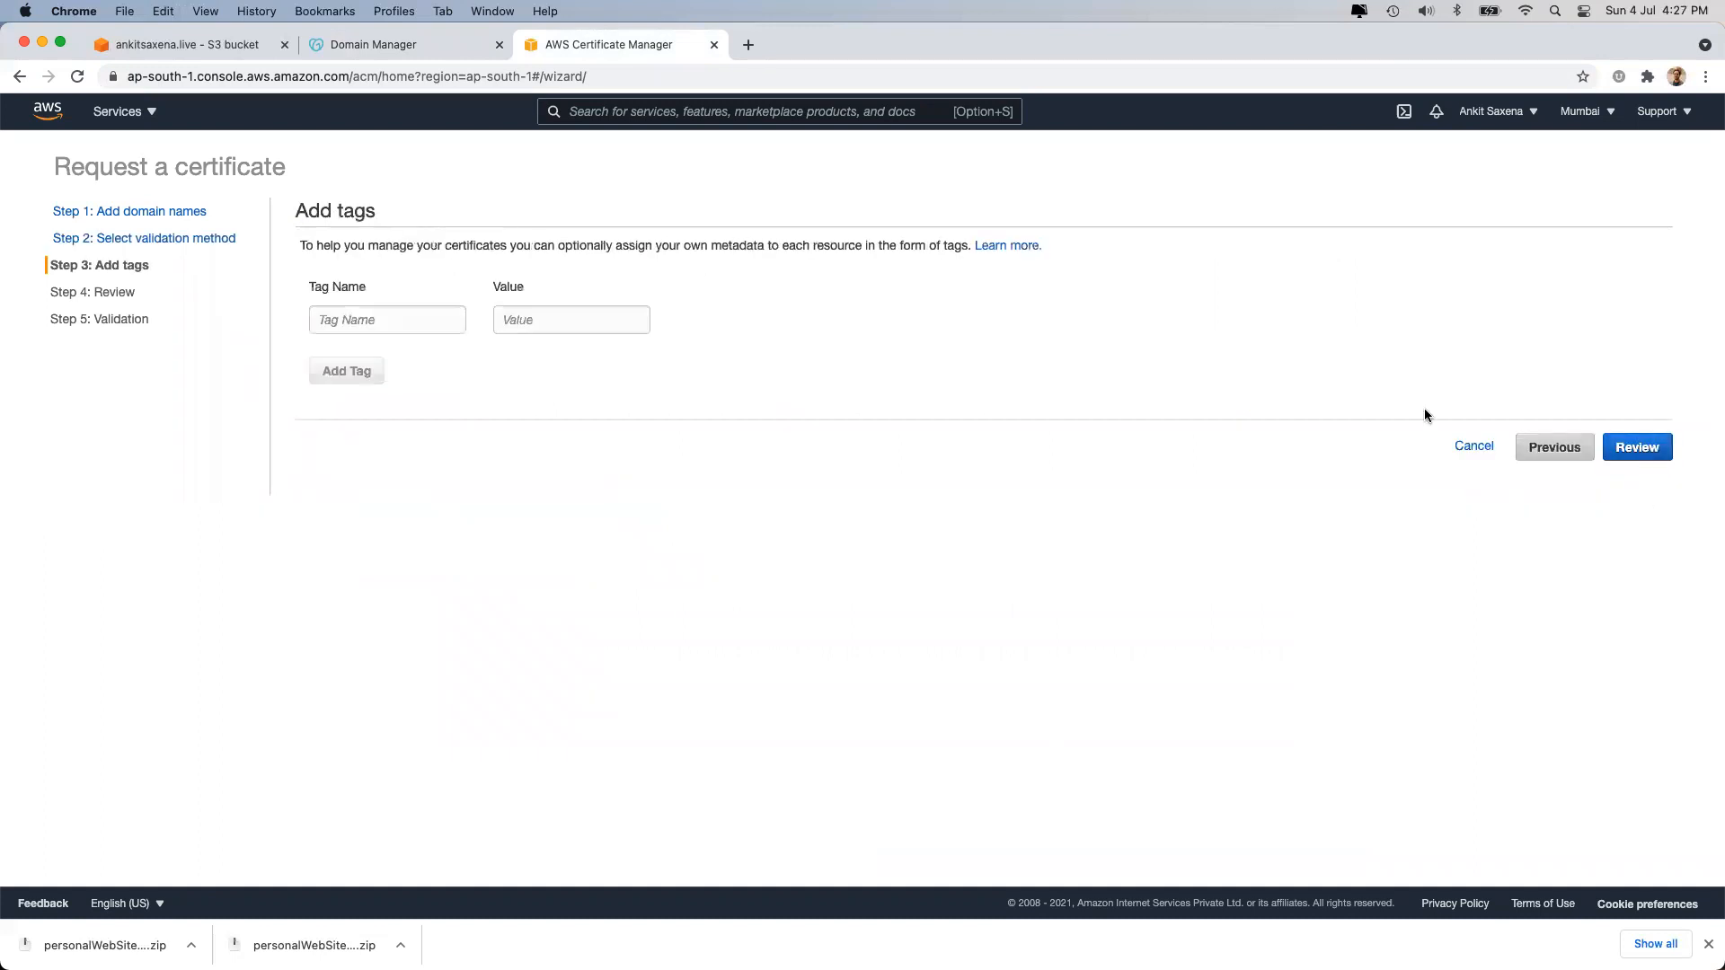
{"action": "left_click", "coordinate": [405, 320]}
{"action": "type", "text": "Name"}
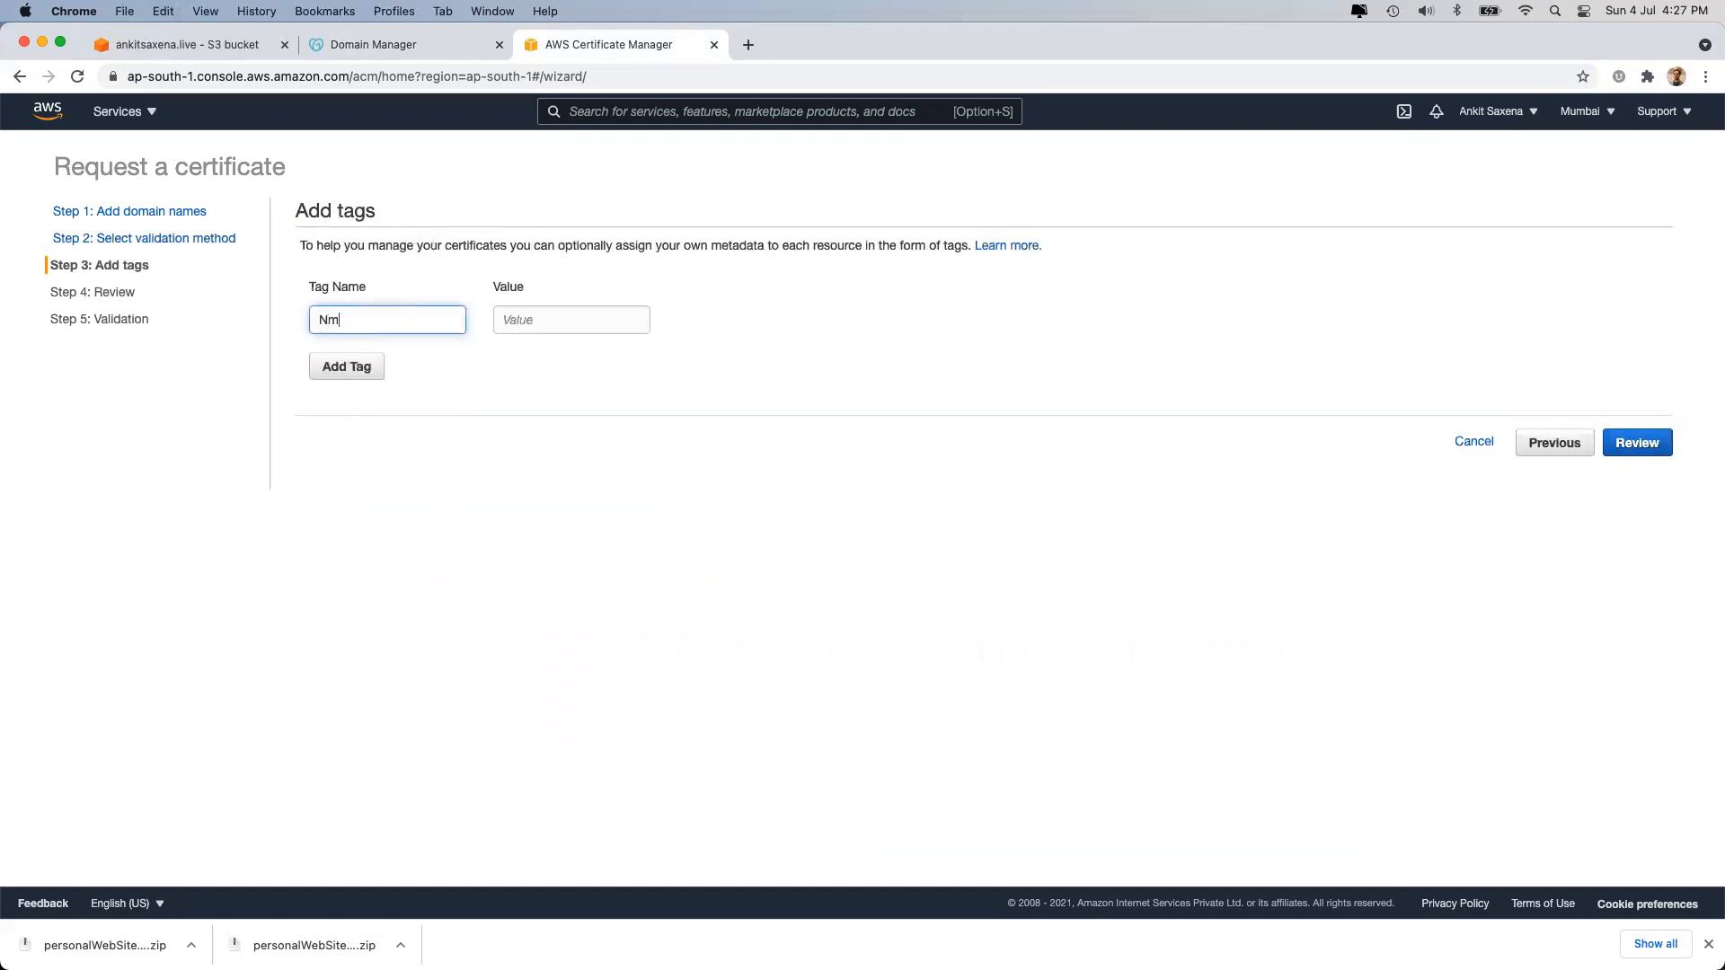
{"action": "key", "text": "Tab"}
{"action": "type", "text": "ankitsaxena.live"}
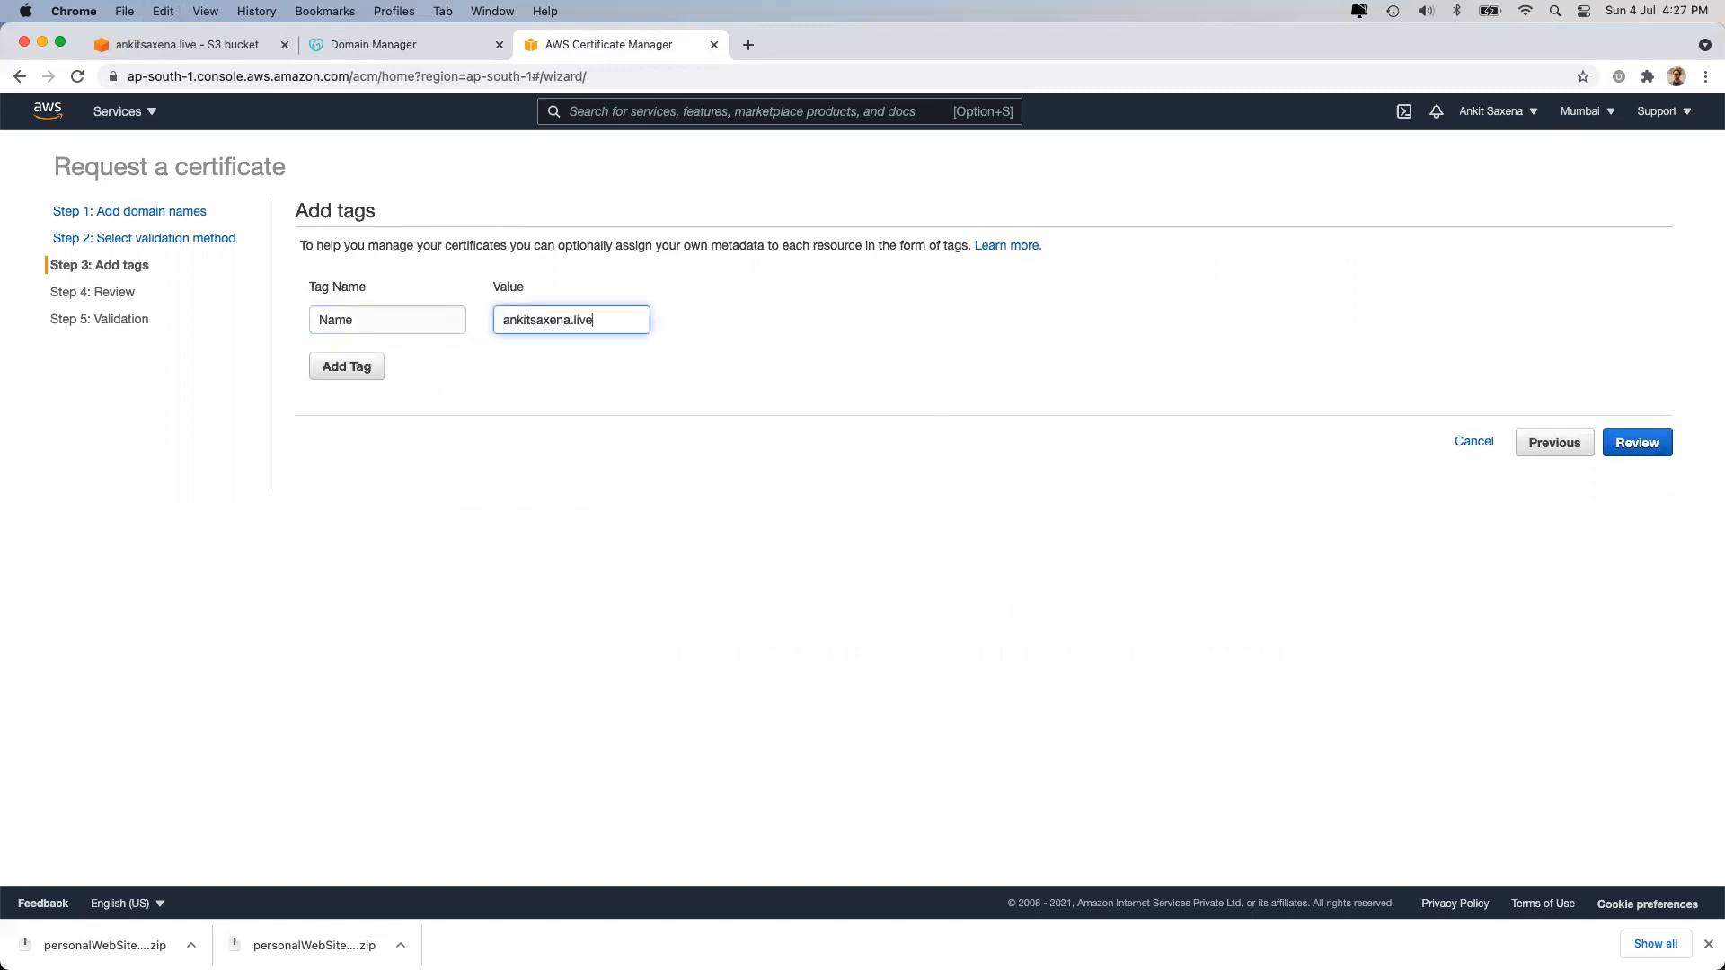
Add a CreatedBy tag with the owner's name and go to the review page.
{"action": "left_click", "coordinate": [325, 368]}
{"action": "left_click", "coordinate": [325, 359]}
{"action": "type", "text": "createdBy"}
{"action": "key", "text": "Tab"}
{"action": "type", "text": "Ankit"}
{"action": "left_click", "coordinate": [324, 357]}
{"action": "key", "text": "BackSpace"}
{"action": "type", "text": "C"}
{"action": "left_click", "coordinate": [1329, 336]}
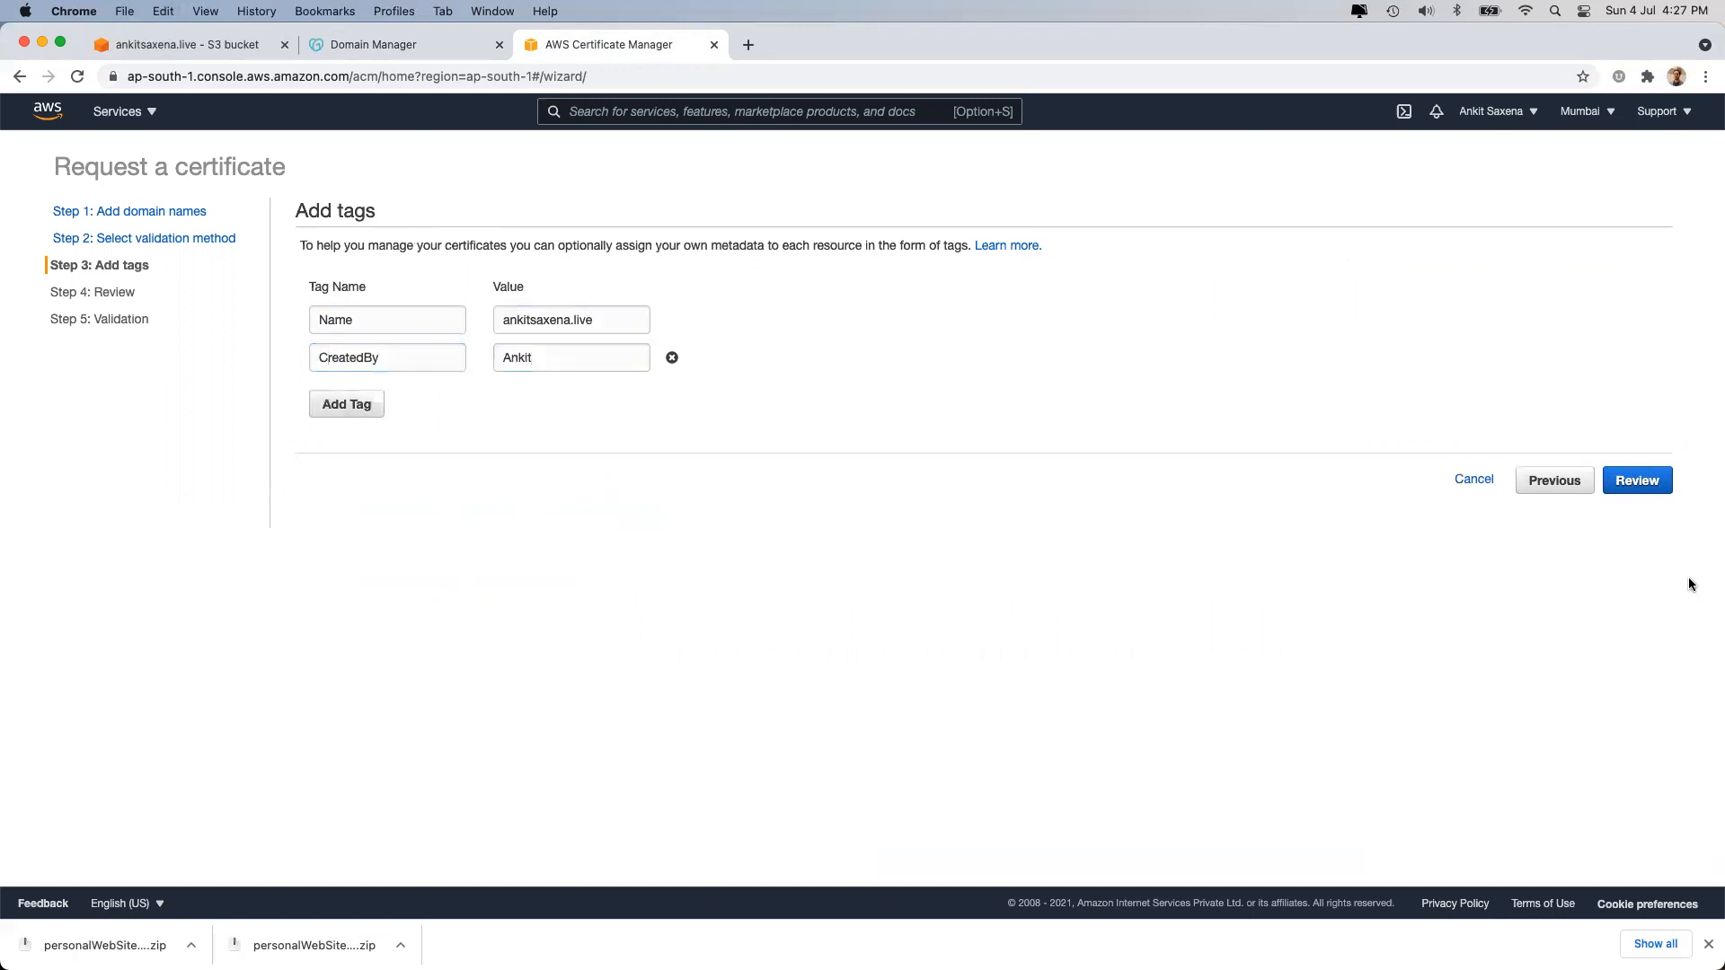
{"action": "left_click", "coordinate": [1635, 480]}
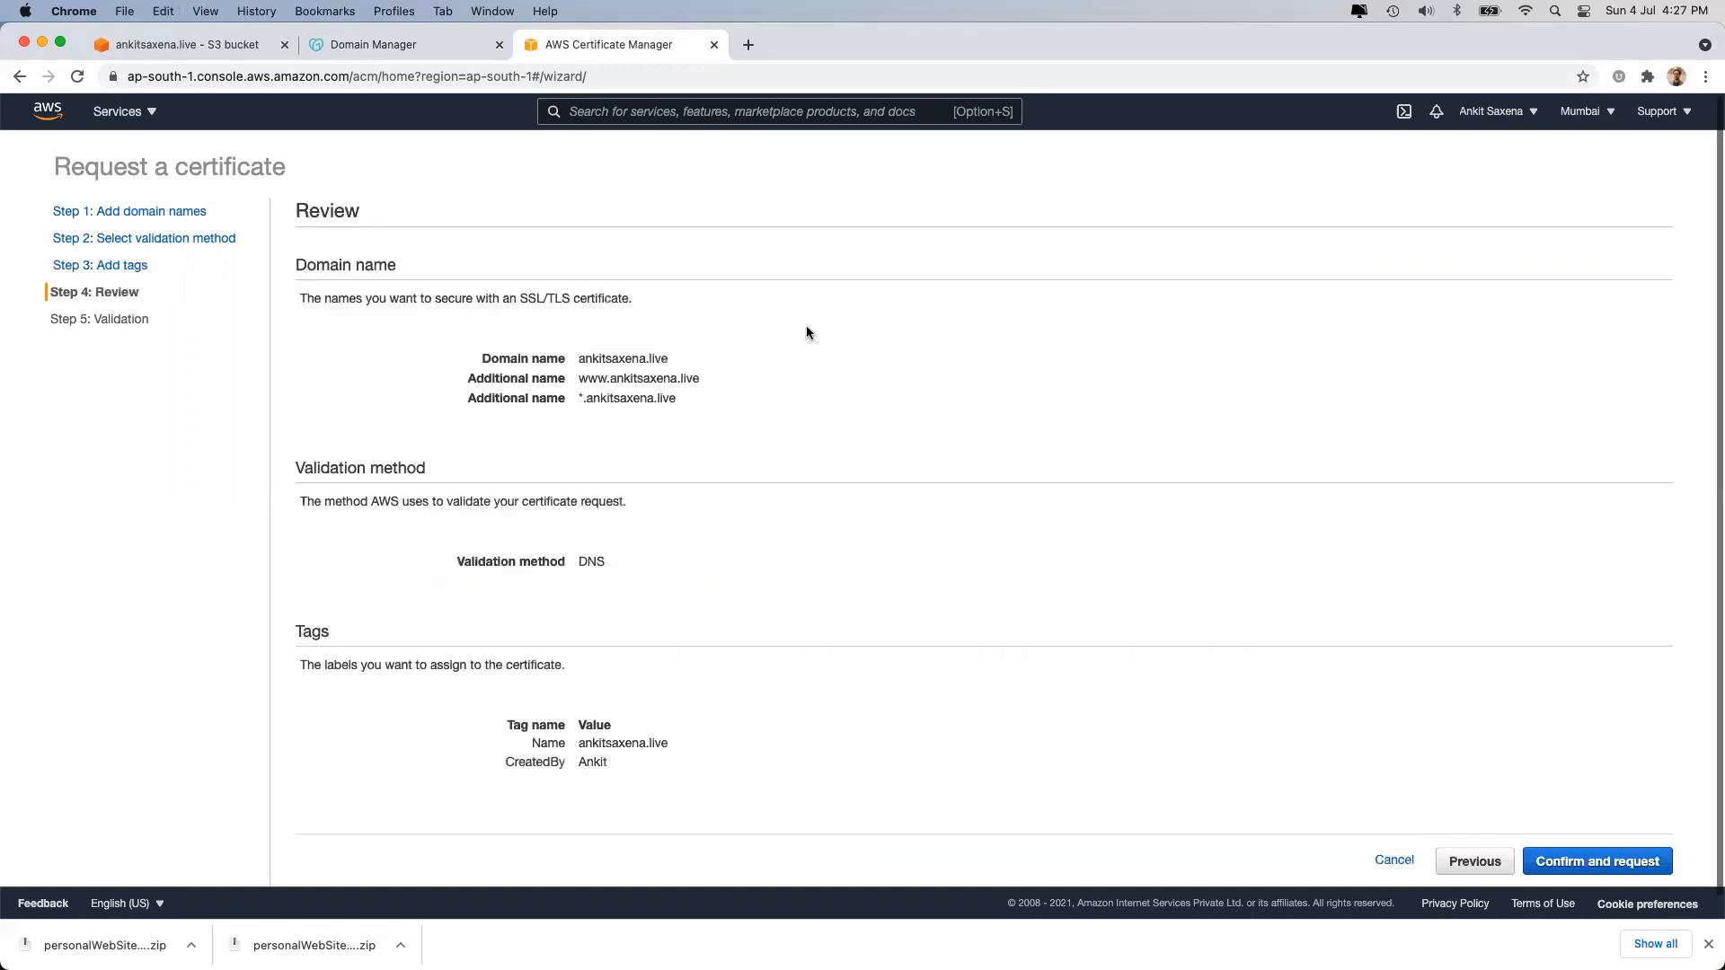
Submit the certificate request and create the ankitsaxena.live validation CNAME in Route 53.
{"action": "left_click", "coordinate": [1596, 860]}
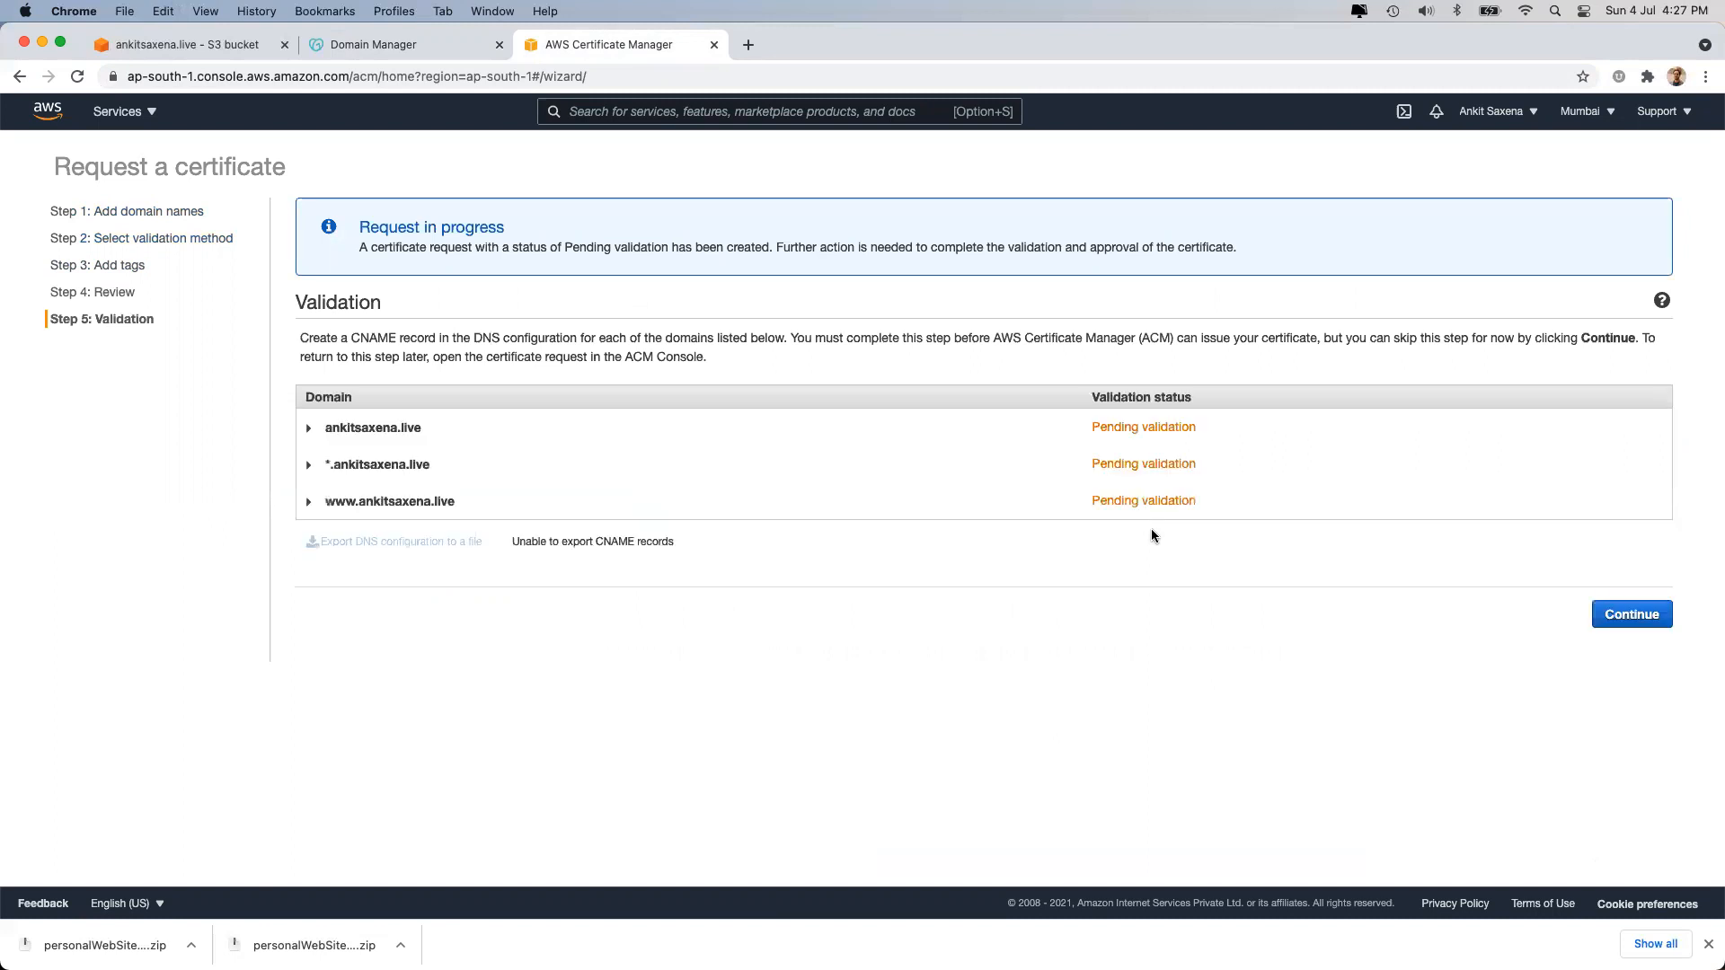
{"action": "left_click", "coordinate": [378, 428]}
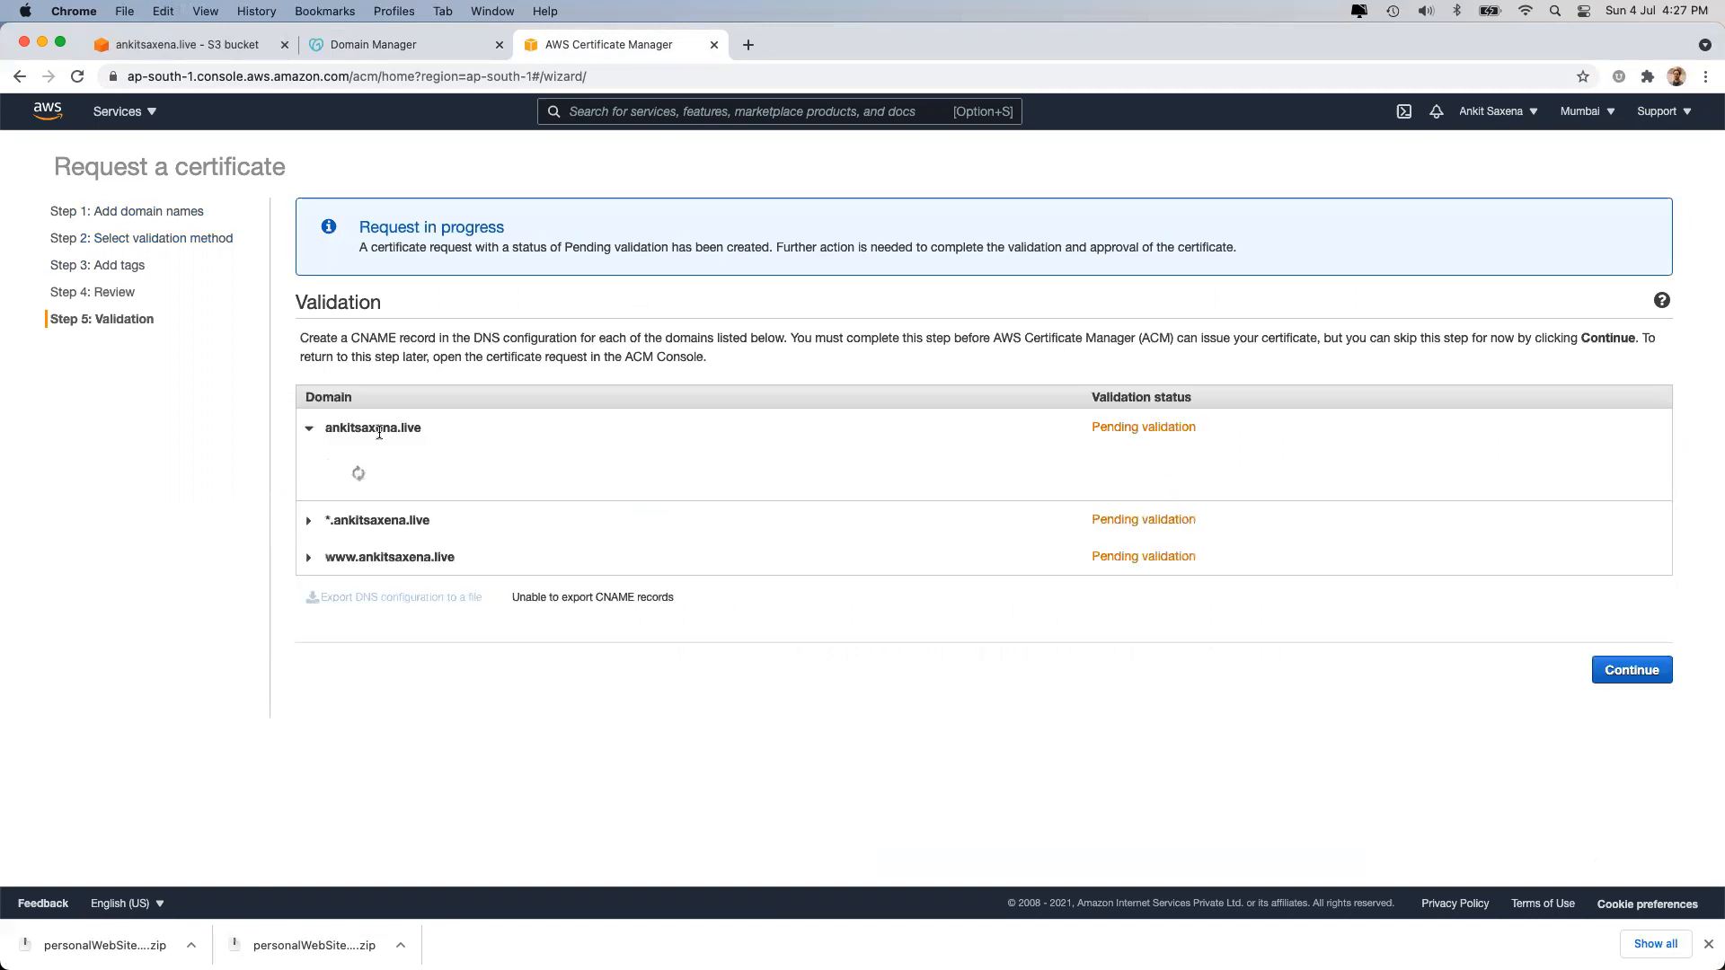
{"action": "left_click", "coordinate": [394, 599]}
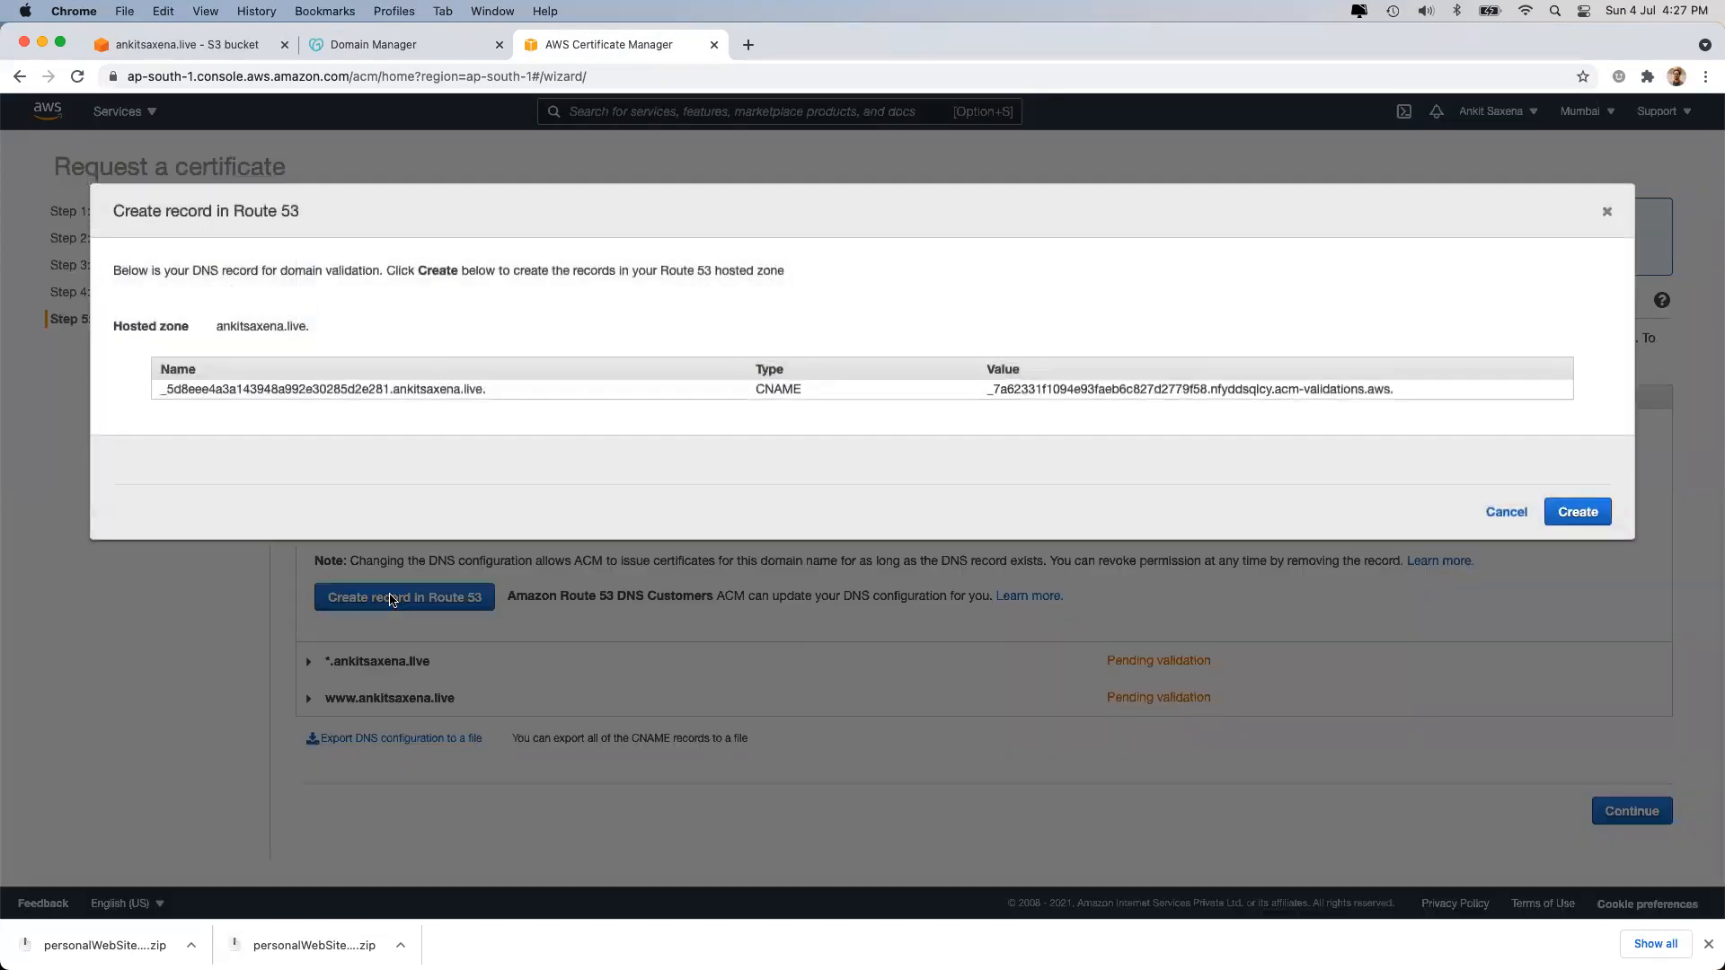
{"action": "left_click", "coordinate": [1568, 512]}
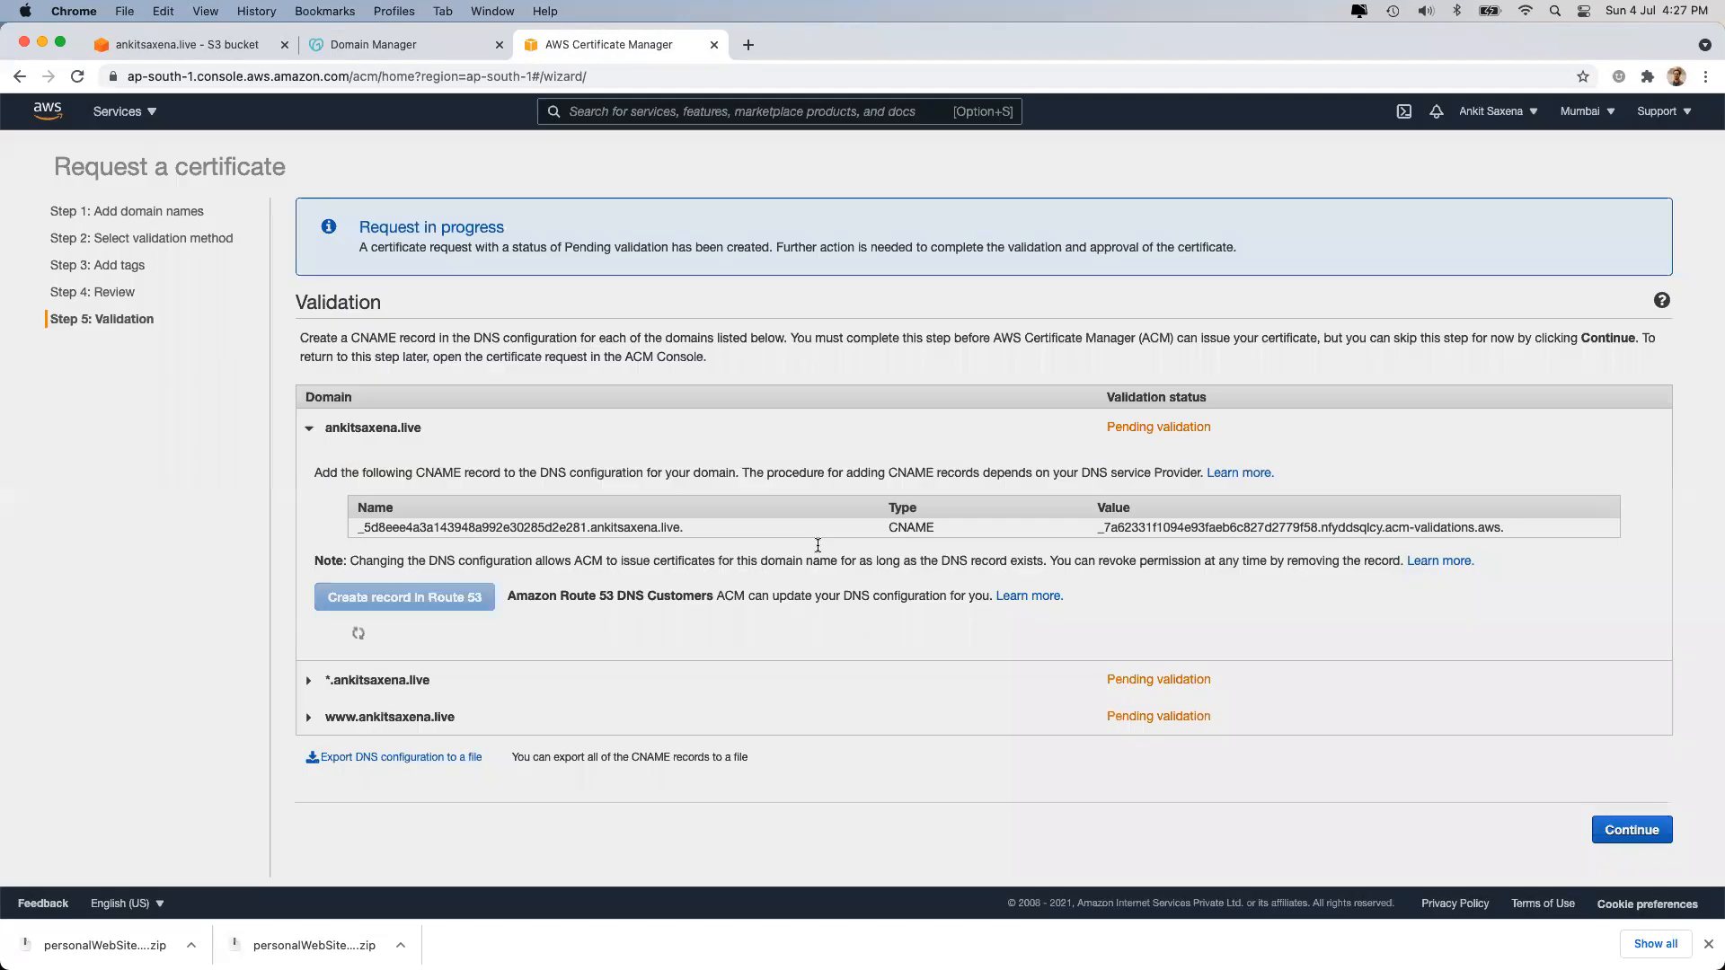
{"action": "left_click", "coordinate": [389, 751]}
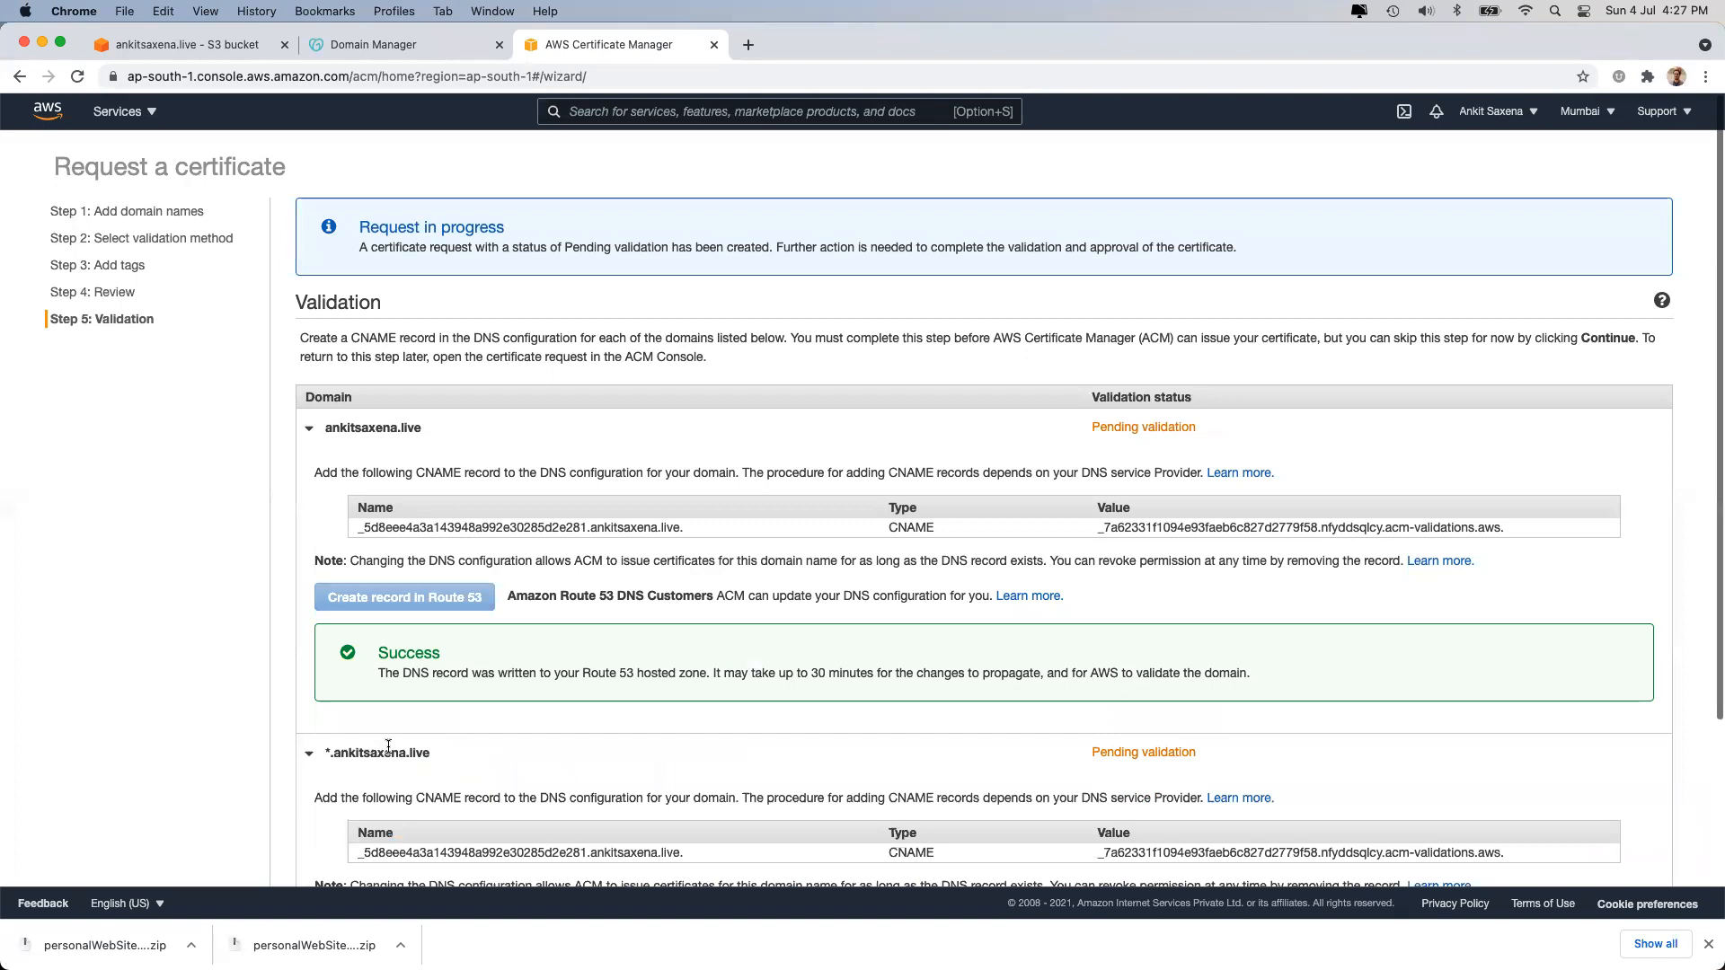
{"action": "scroll", "coordinate": [388, 750], "scroll_direction": "down", "scroll_amount": 5}
{"action": "left_click", "coordinate": [392, 728]}
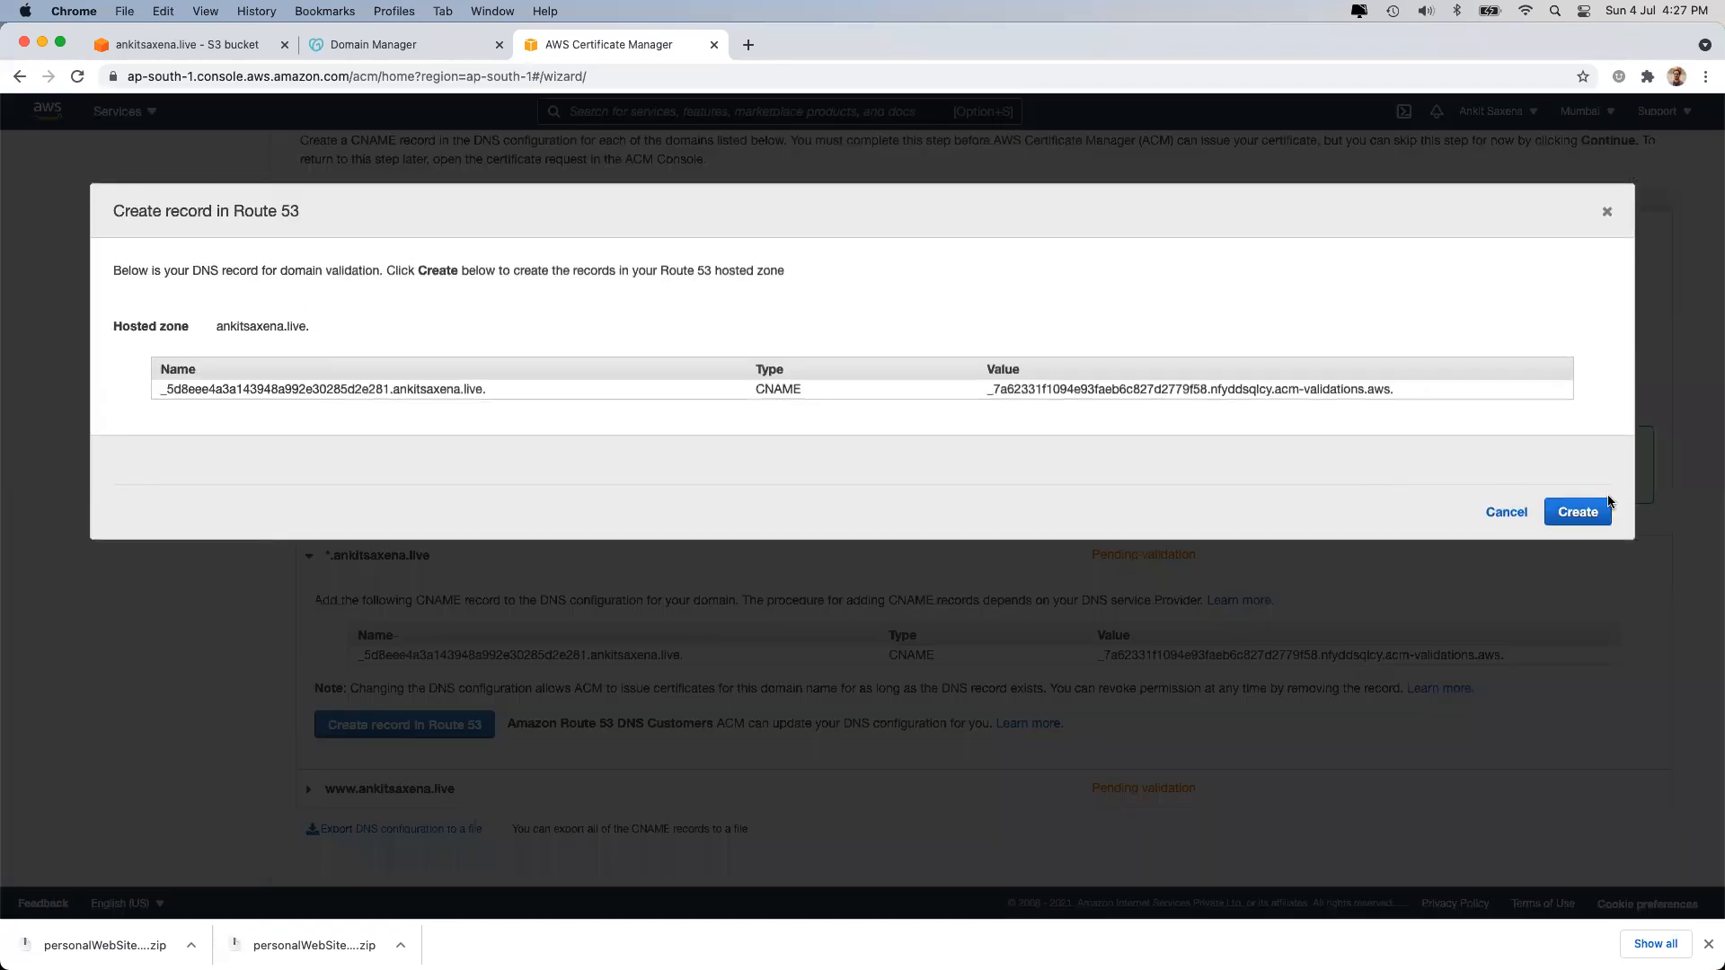
{"action": "left_click", "coordinate": [1591, 520]}
{"action": "scroll", "coordinate": [688, 642], "scroll_direction": "down", "scroll_amount": 2}
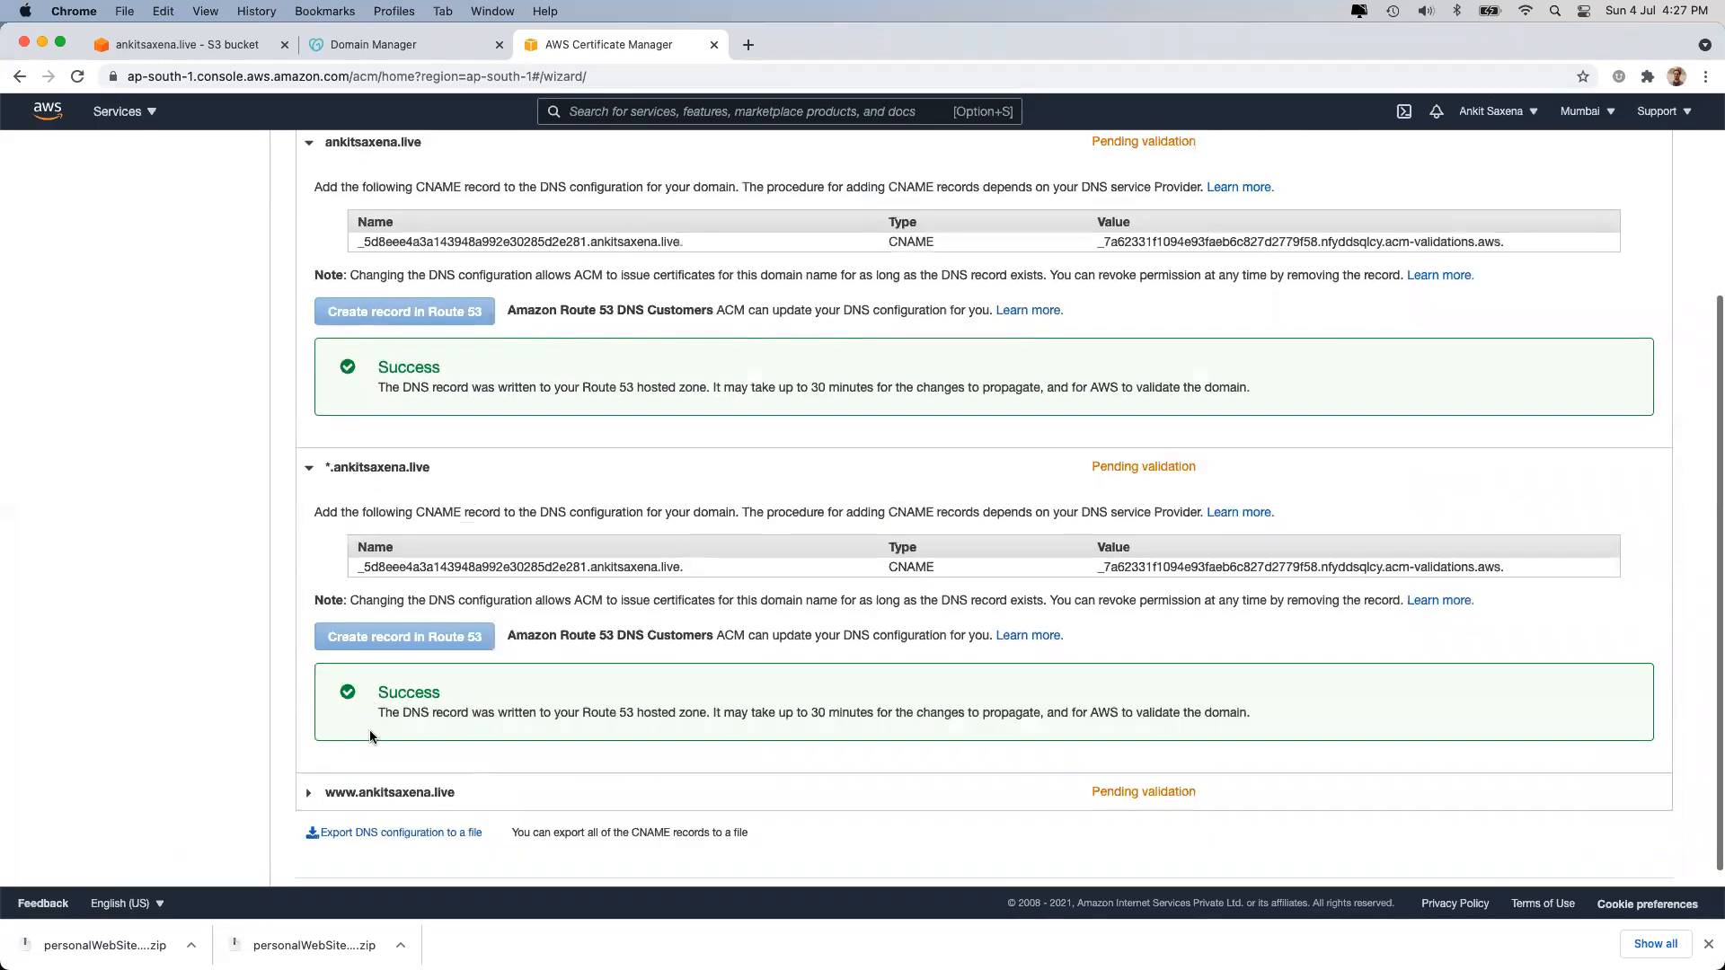
{"action": "left_click", "coordinate": [392, 794]}
{"action": "scroll", "coordinate": [395, 786], "scroll_direction": "down", "scroll_amount": 4}
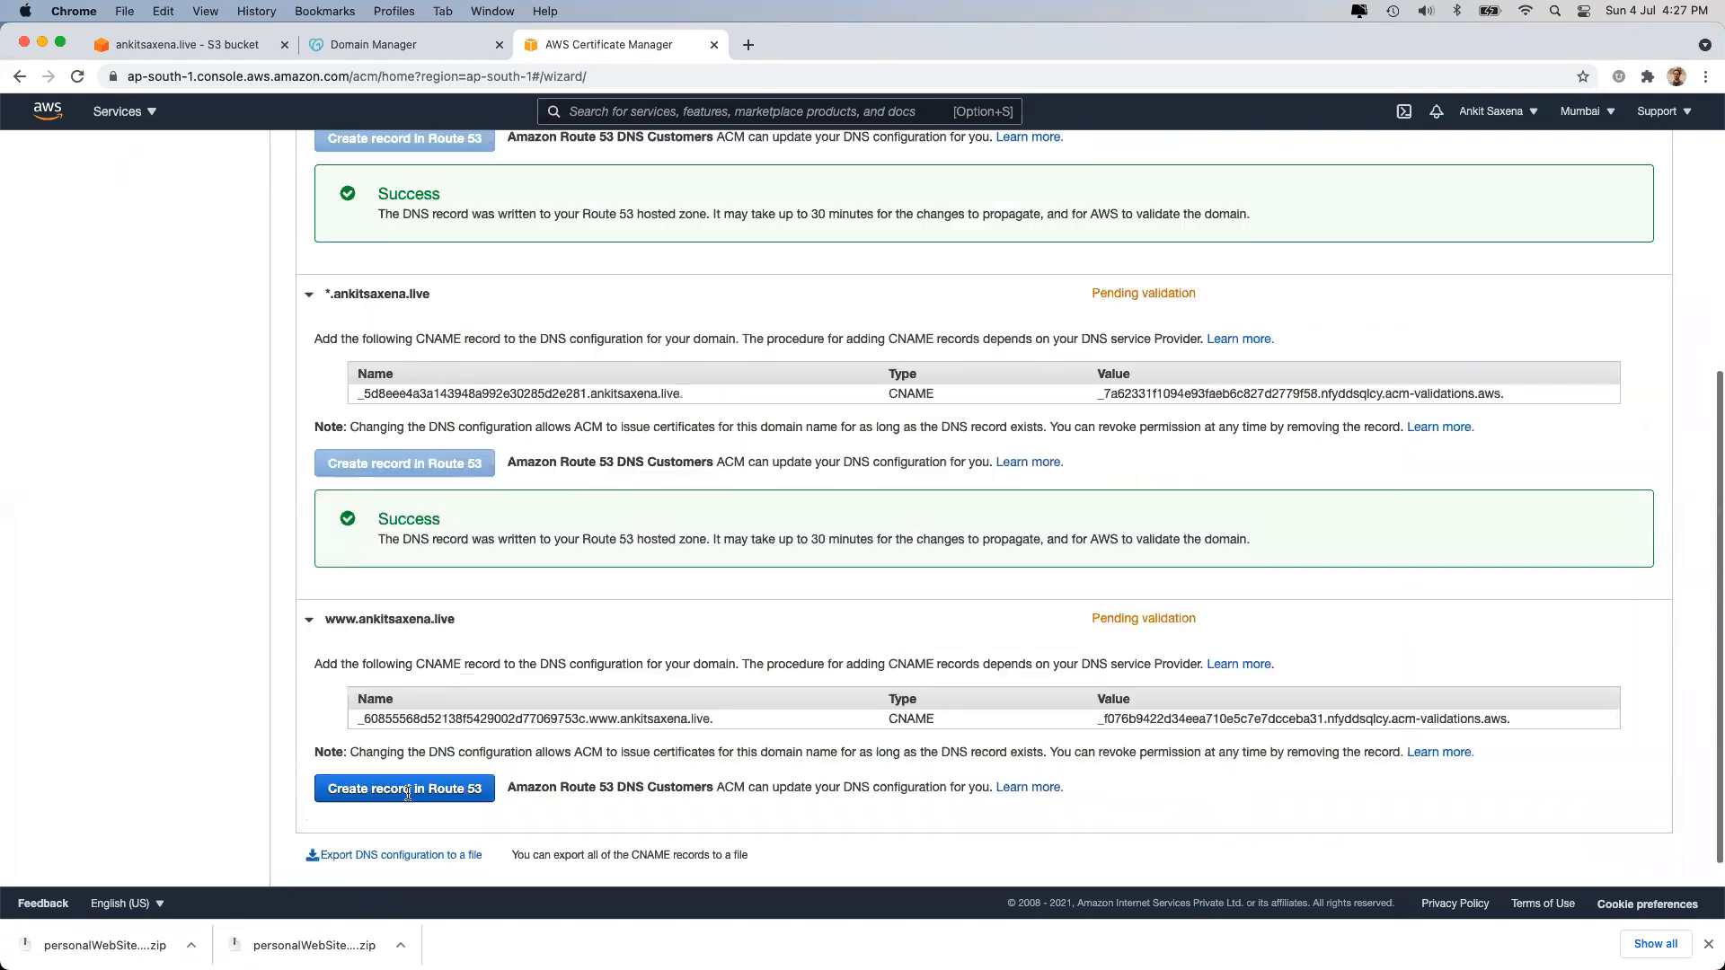
{"action": "left_click", "coordinate": [418, 773]}
{"action": "left_click", "coordinate": [1596, 527]}
{"action": "scroll", "coordinate": [1517, 678], "scroll_direction": "down", "scroll_amount": 10}
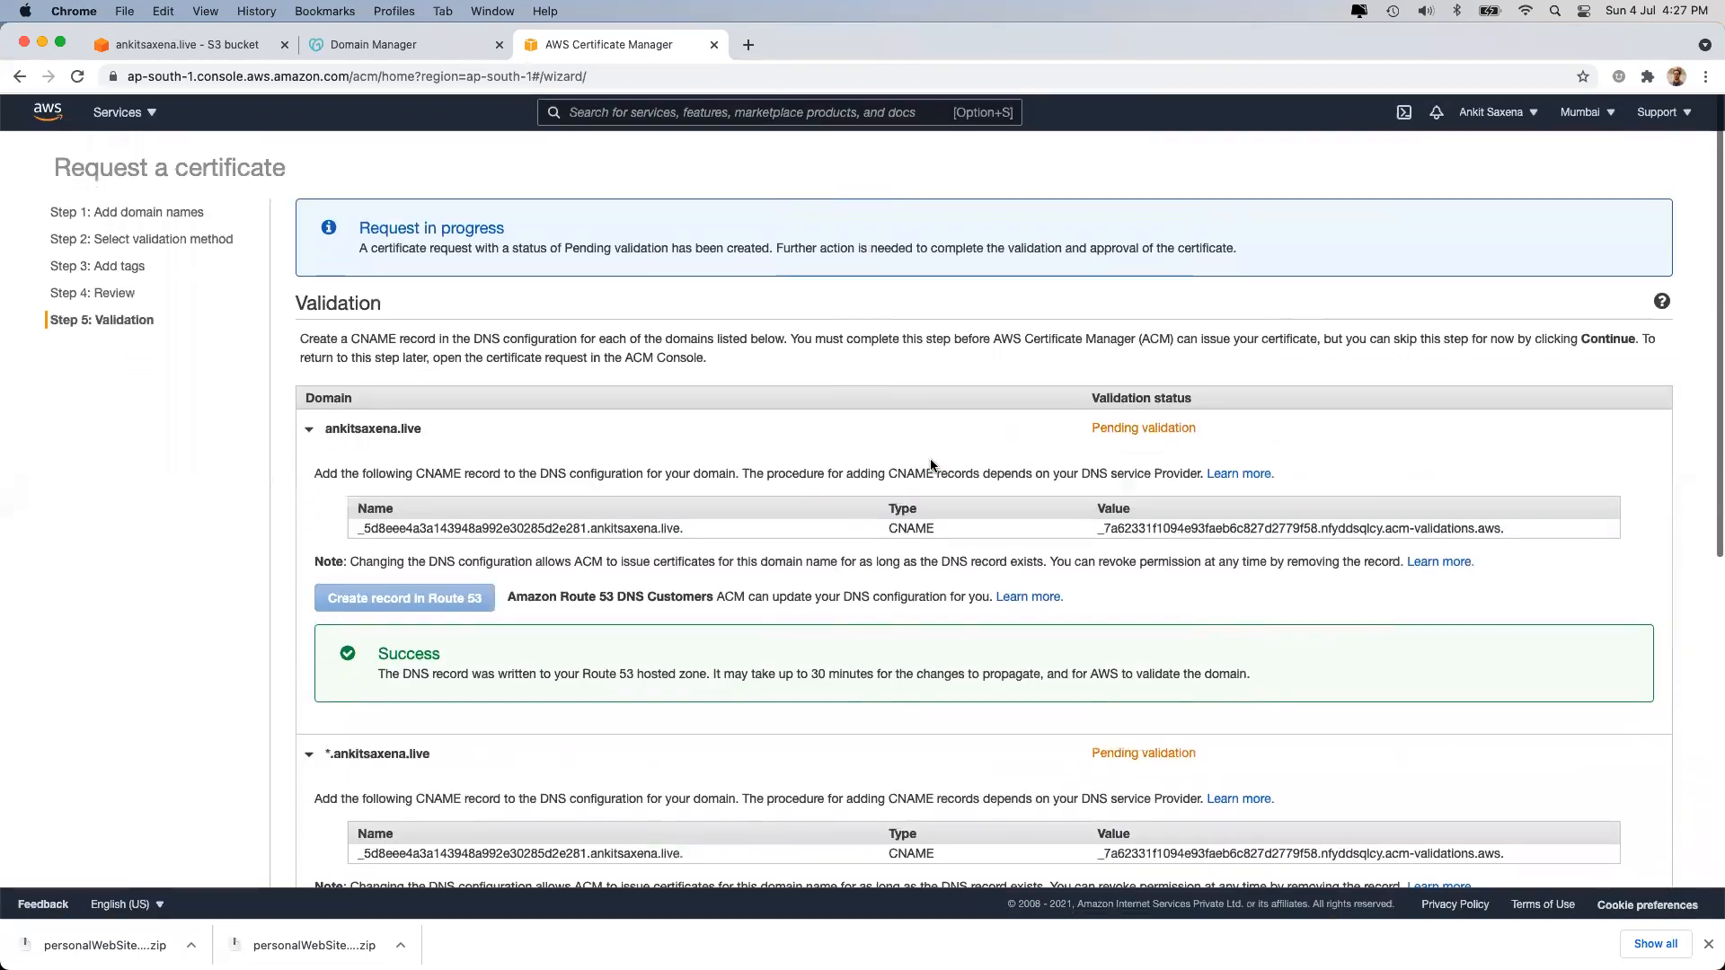
{"action": "left_click", "coordinate": [1632, 827]}
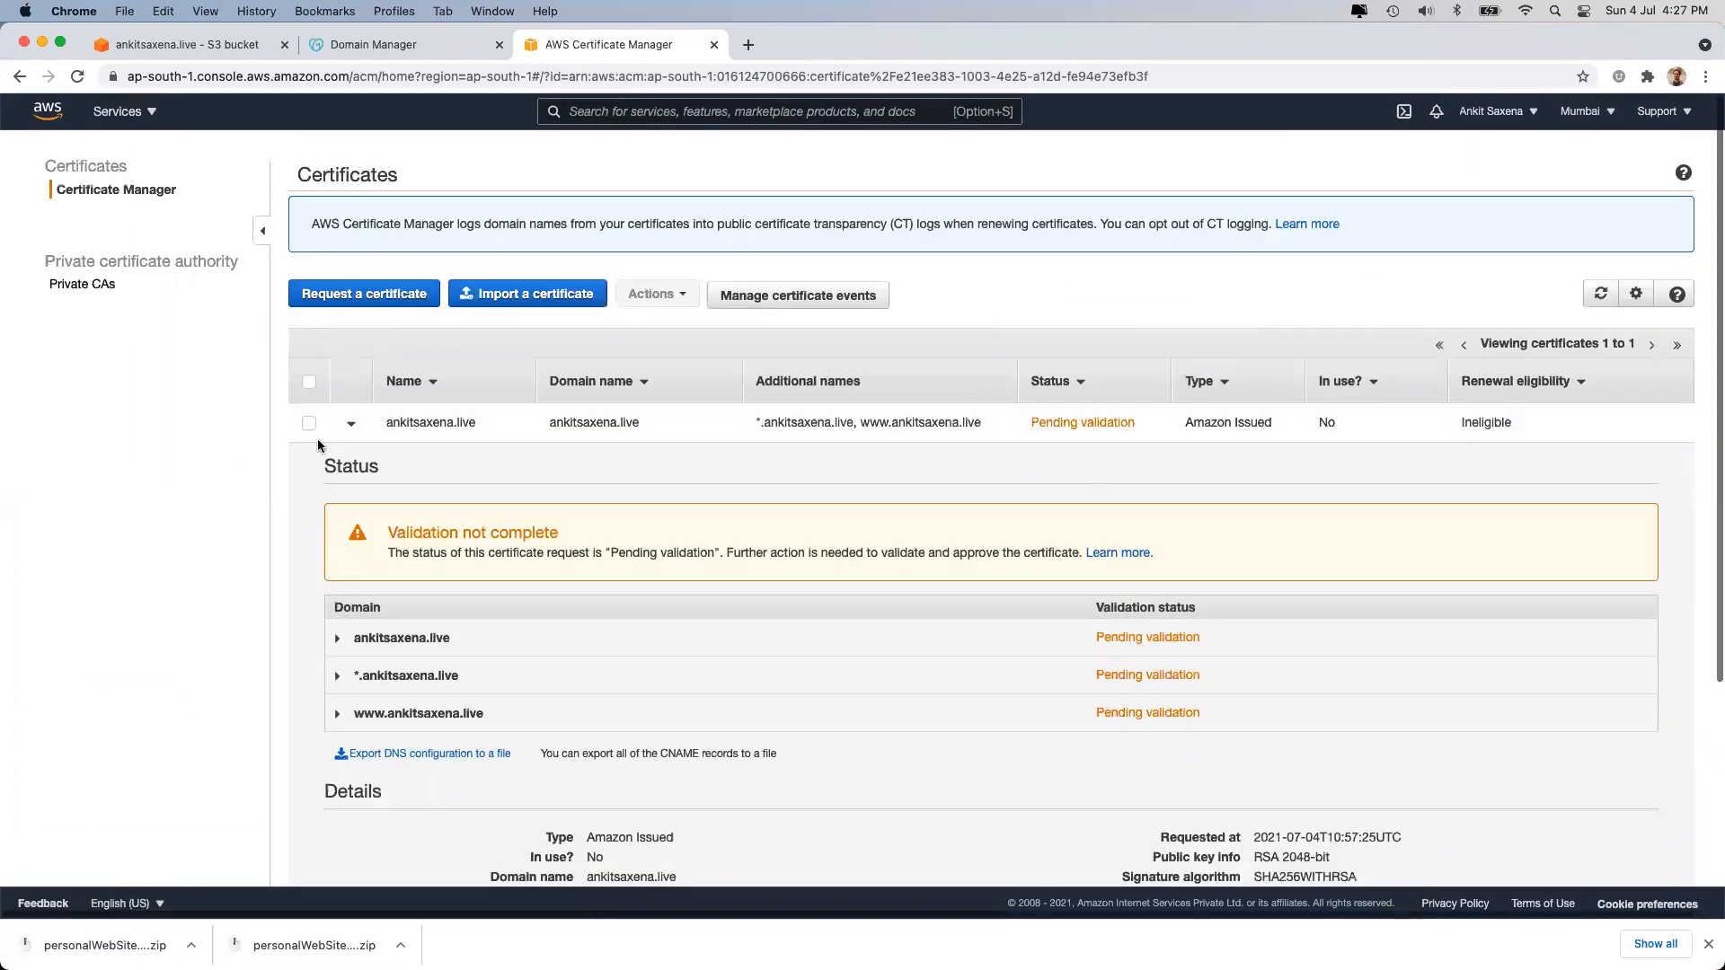
Refresh the certificate list and check ankitsaxena.live's validation status.
{"action": "left_click", "coordinate": [351, 425]}
{"action": "left_click", "coordinate": [1600, 296]}
{"action": "left_click", "coordinate": [1601, 299]}
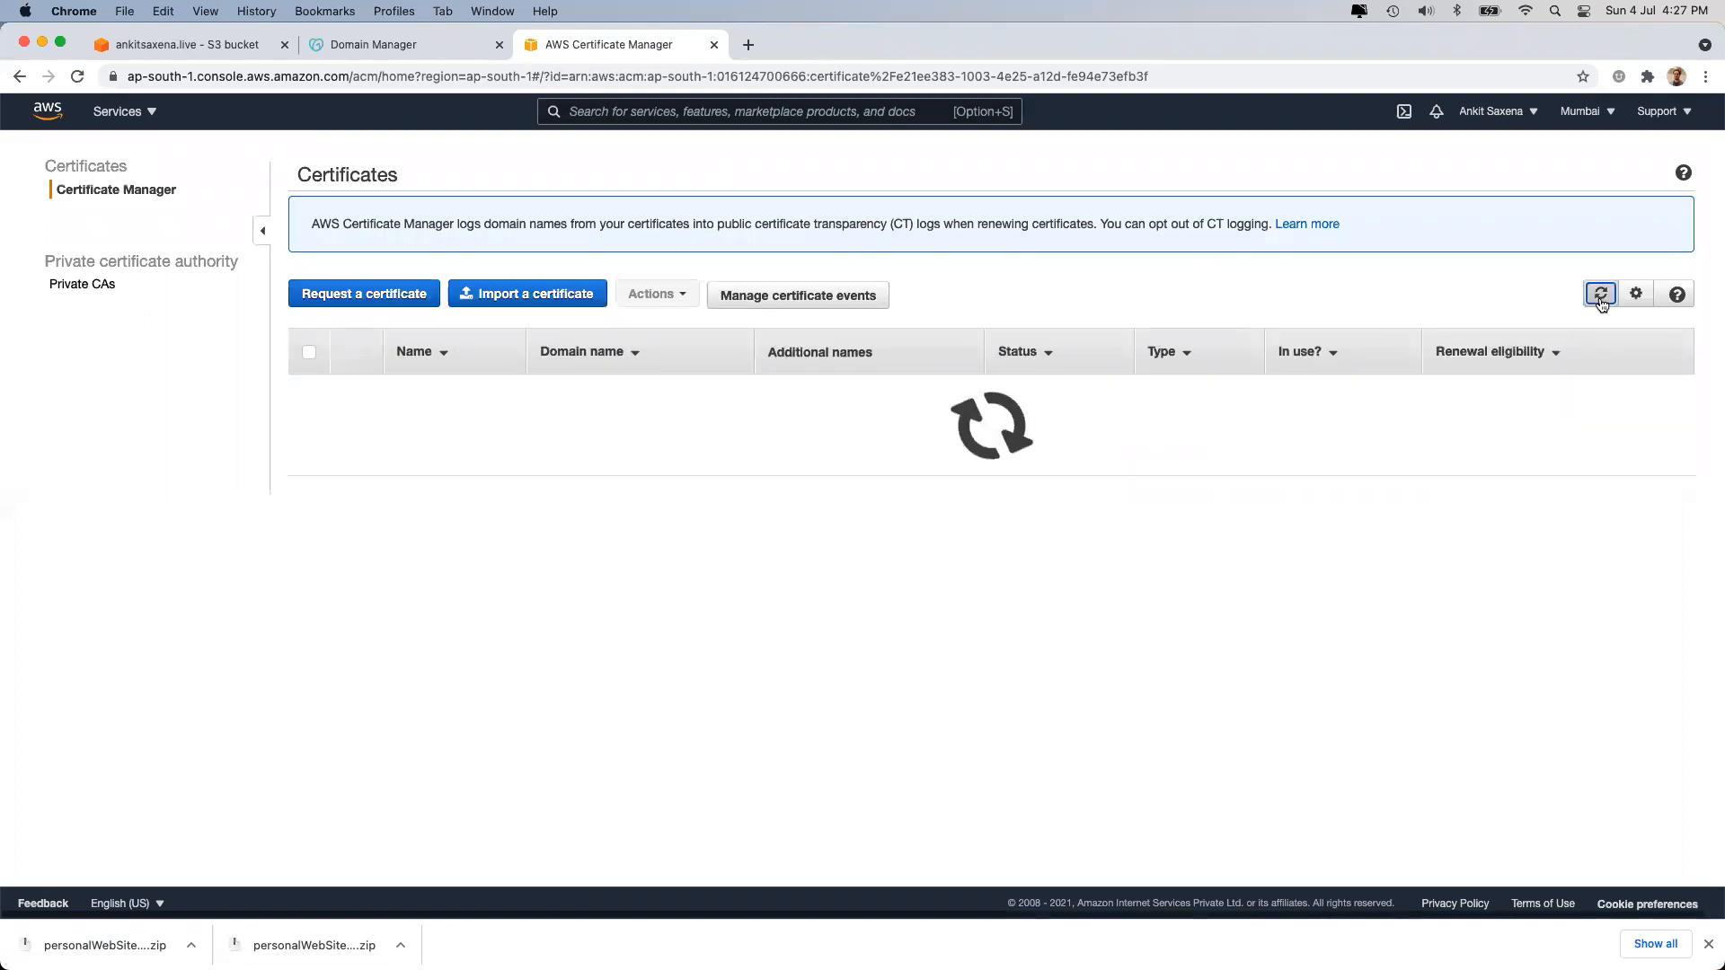
{"action": "left_click", "coordinate": [349, 423]}
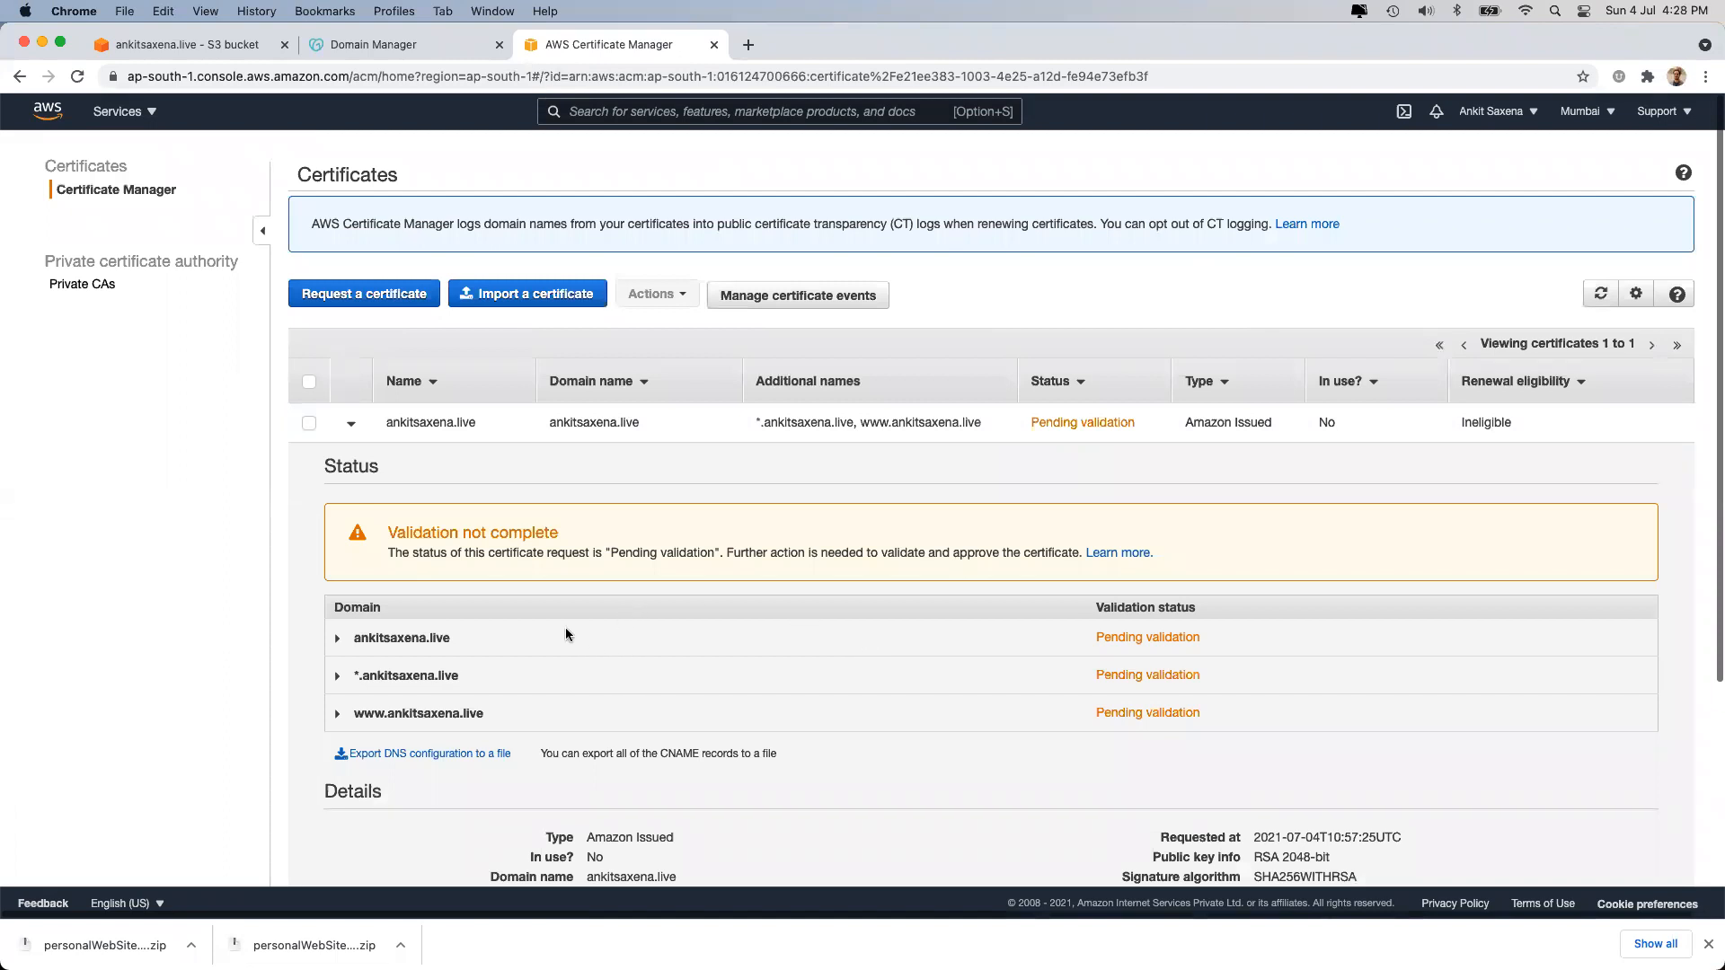
Switch to the US East (N. Virginia) region and start a new certificate request.
{"action": "left_click", "coordinate": [1581, 111]}
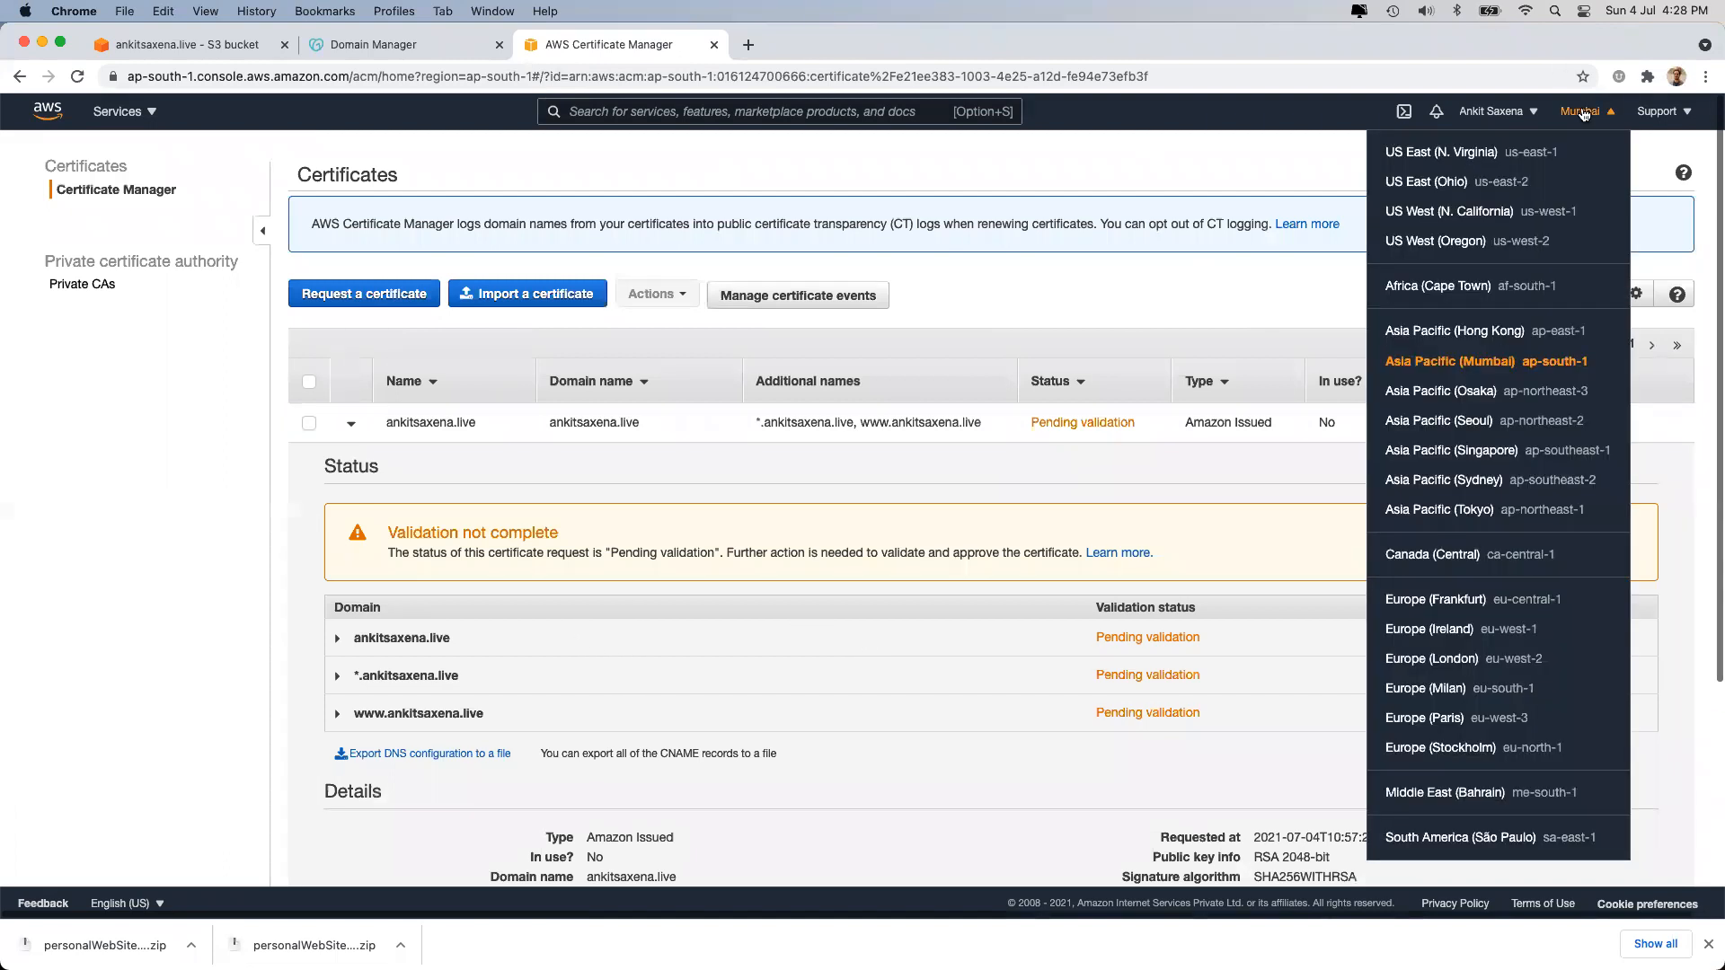
{"action": "left_click", "coordinate": [1464, 153]}
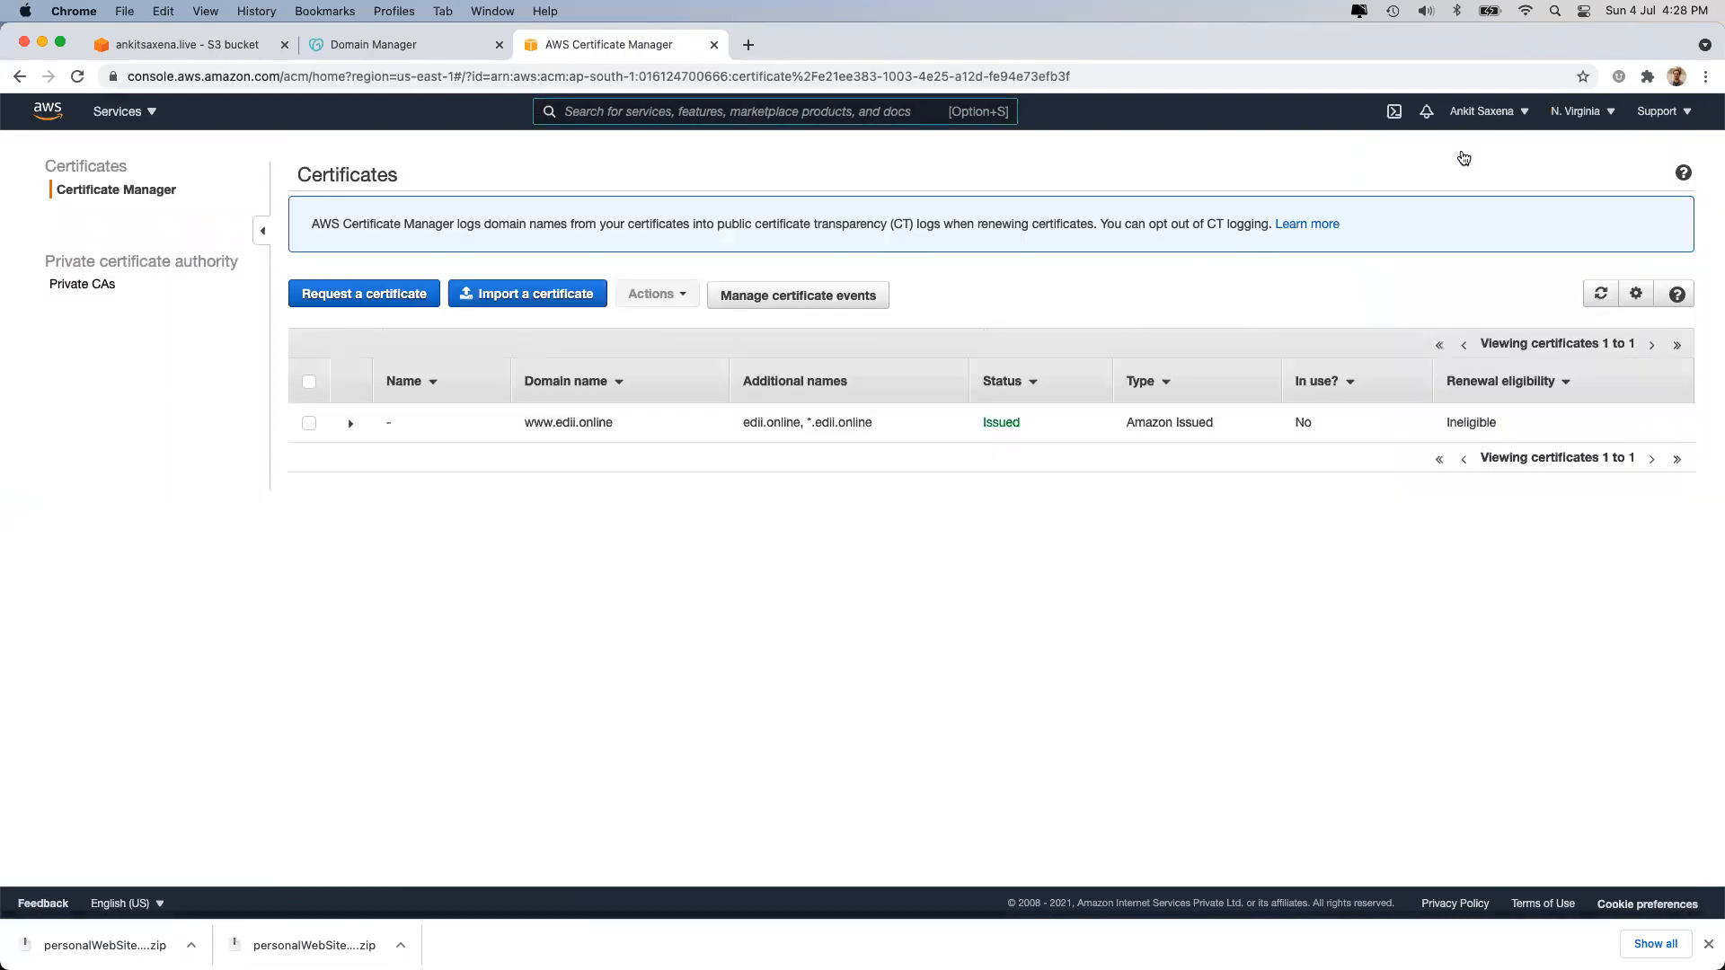
{"action": "left_click", "coordinate": [325, 294]}
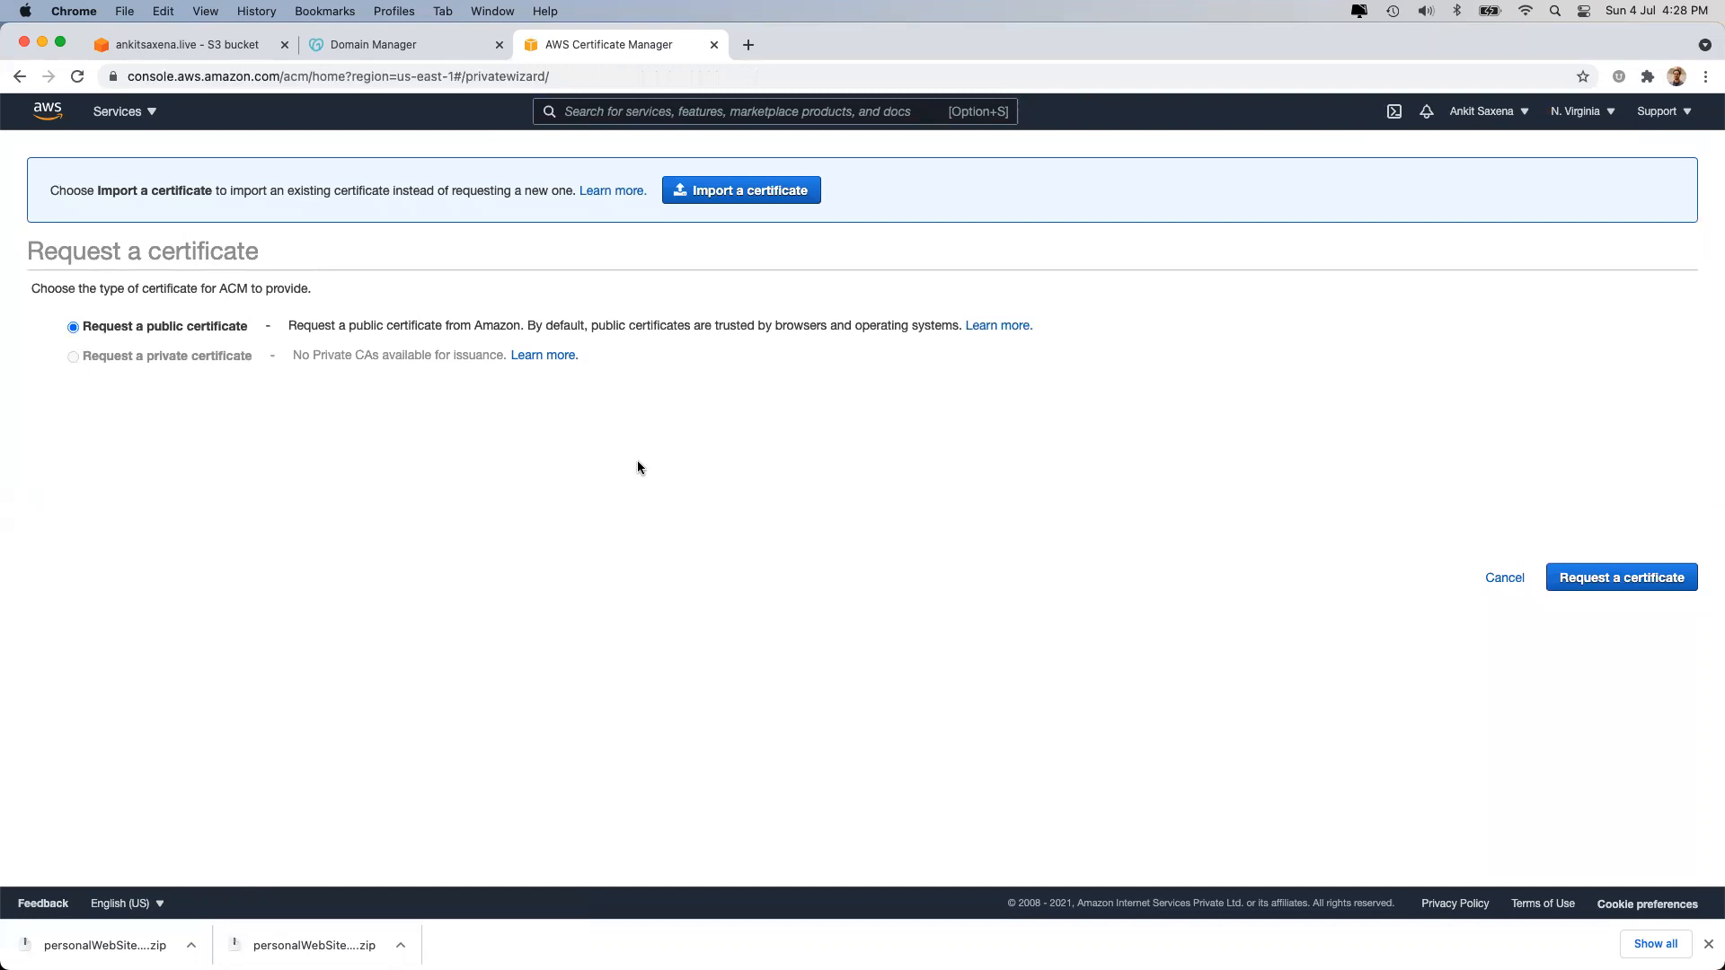
{"action": "left_click", "coordinate": [1588, 588]}
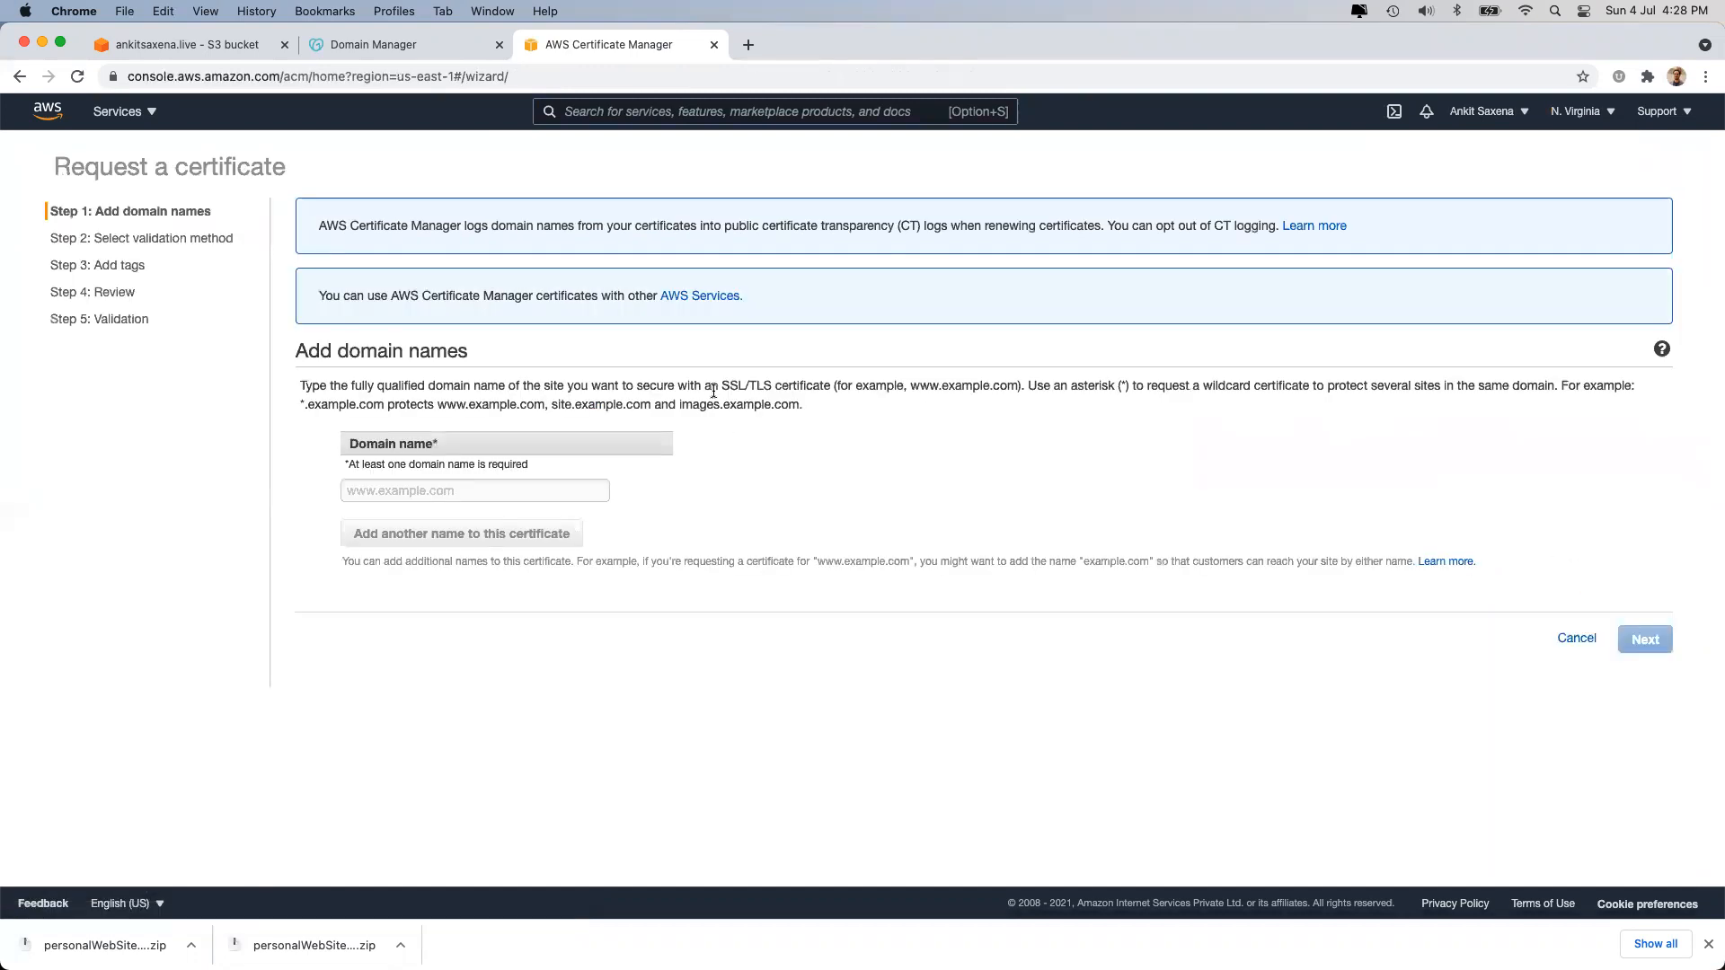
{"action": "left_click", "coordinate": [406, 485]}
{"action": "type", "text": "ankitsaxena.live"}
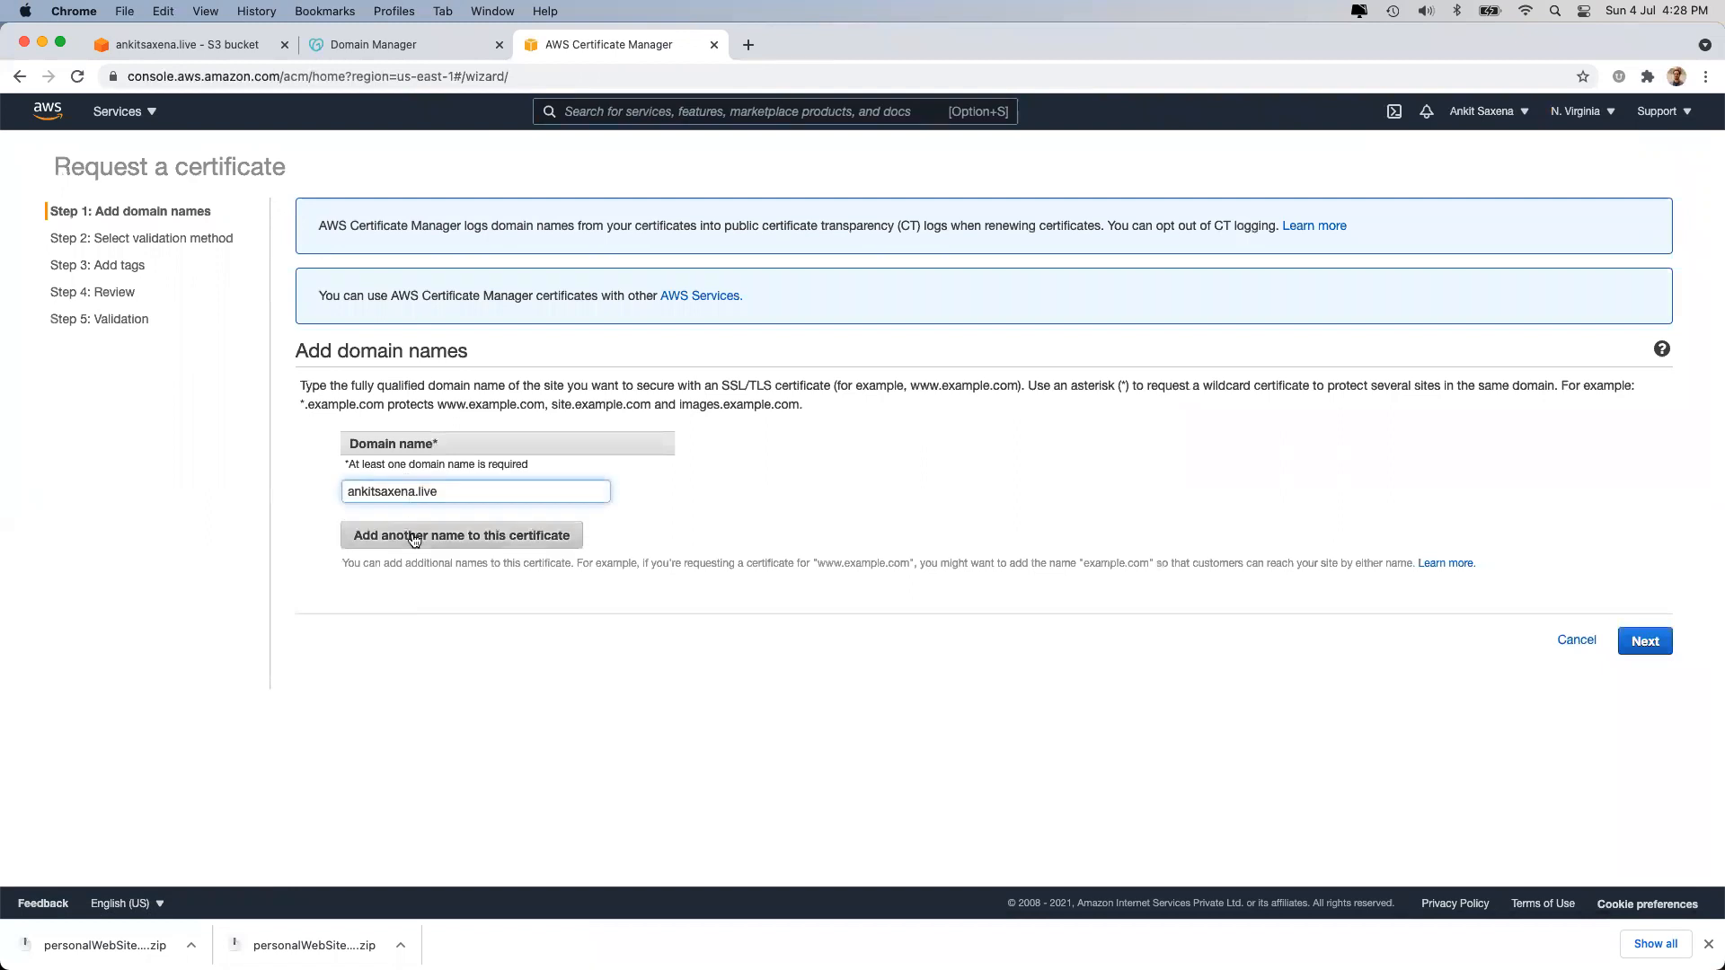
{"action": "left_click", "coordinate": [402, 533]}
{"action": "type", "text": "a"}
{"action": "key", "text": "BackSpace"}
{"action": "type", "text": "www."}
{"action": "type", "text": "ankitsaxena.live"}
{"action": "left_click", "coordinate": [391, 569]}
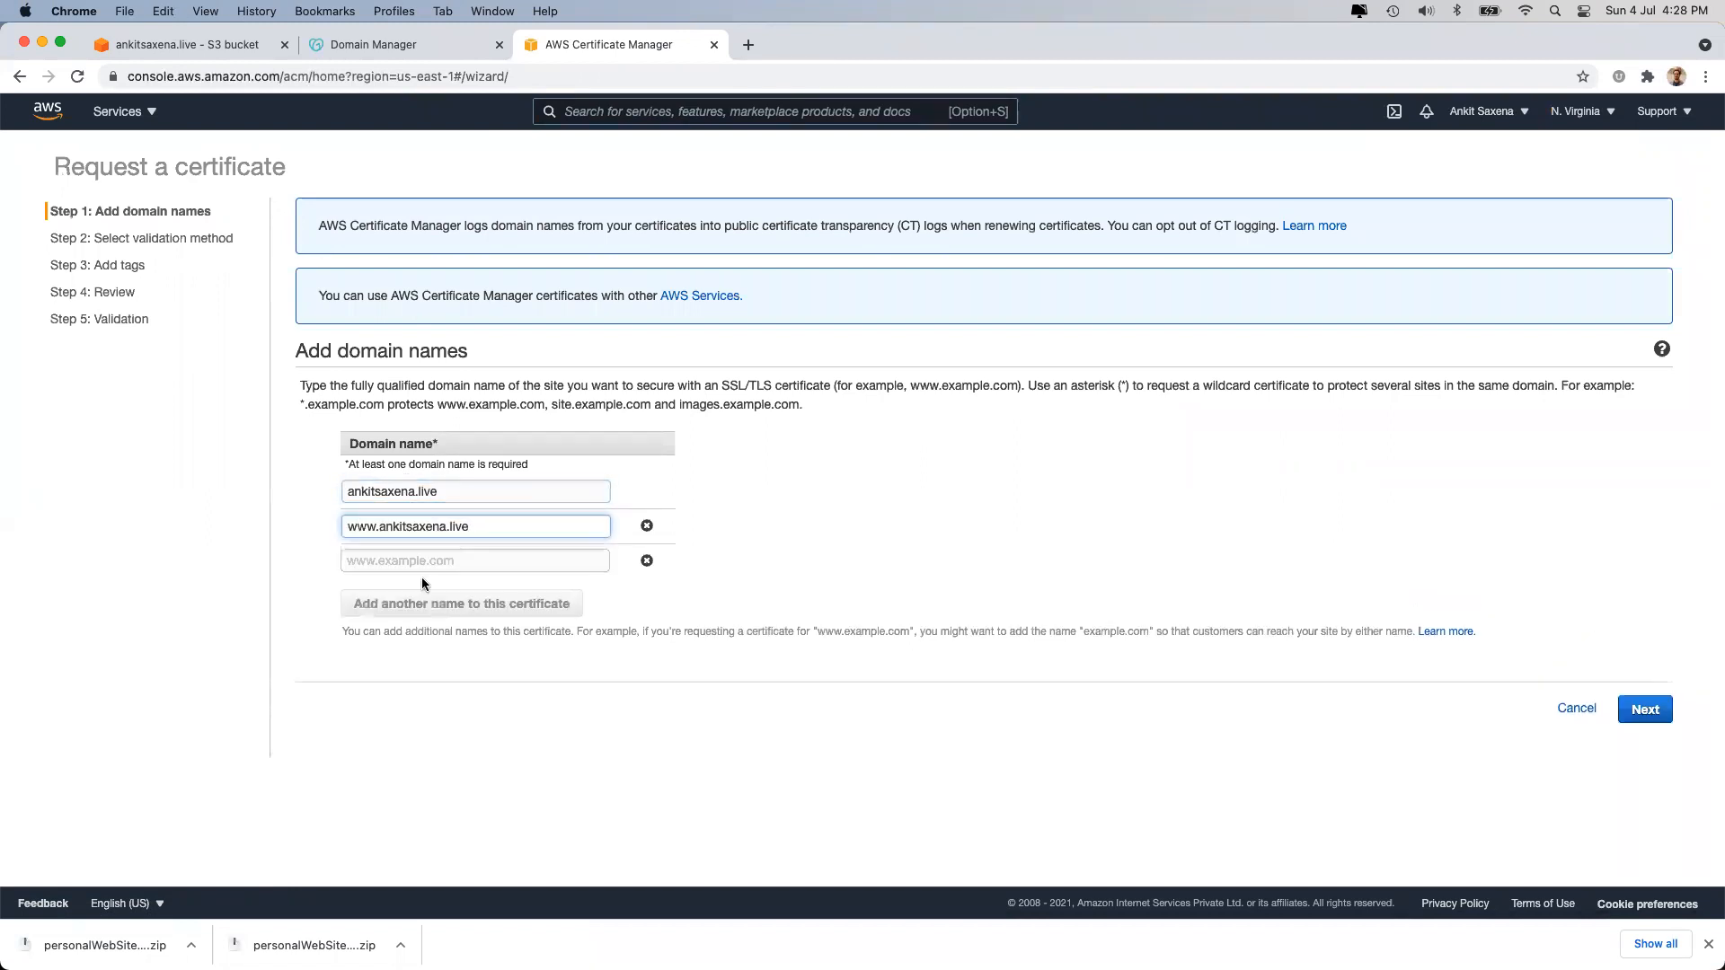
{"action": "type", "text": "*."}
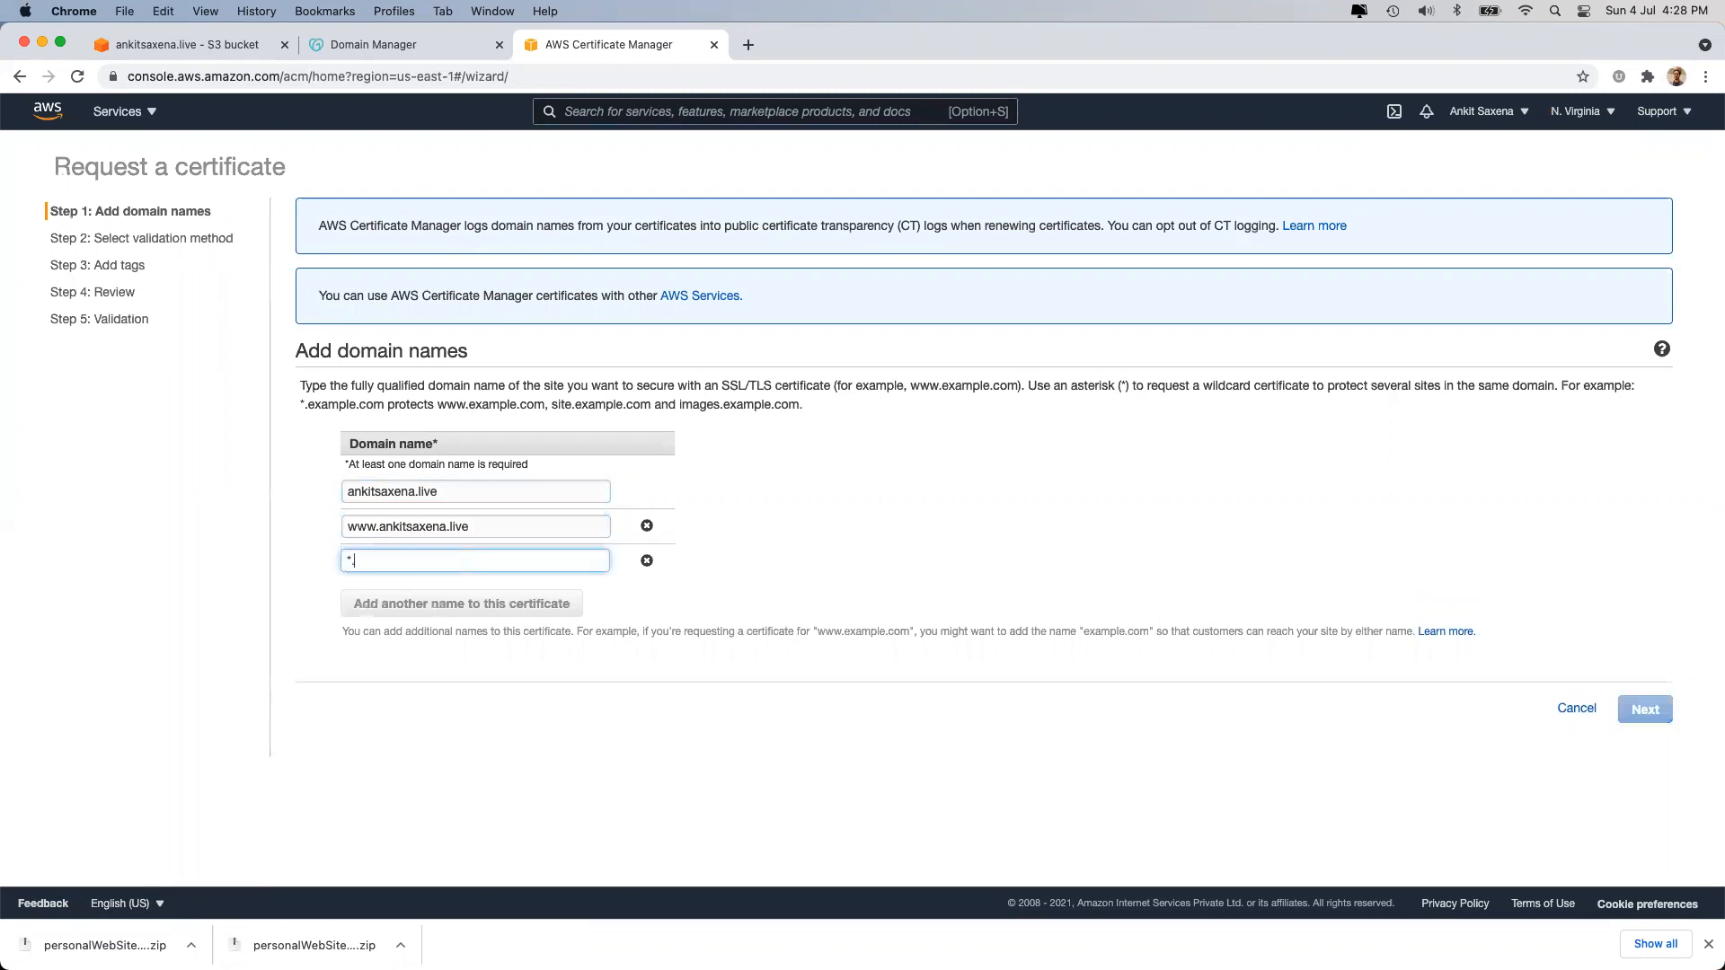
{"action": "type", "text": "ankitsaxena.live"}
{"action": "left_click", "coordinate": [514, 716]}
{"action": "left_click", "coordinate": [1623, 711]}
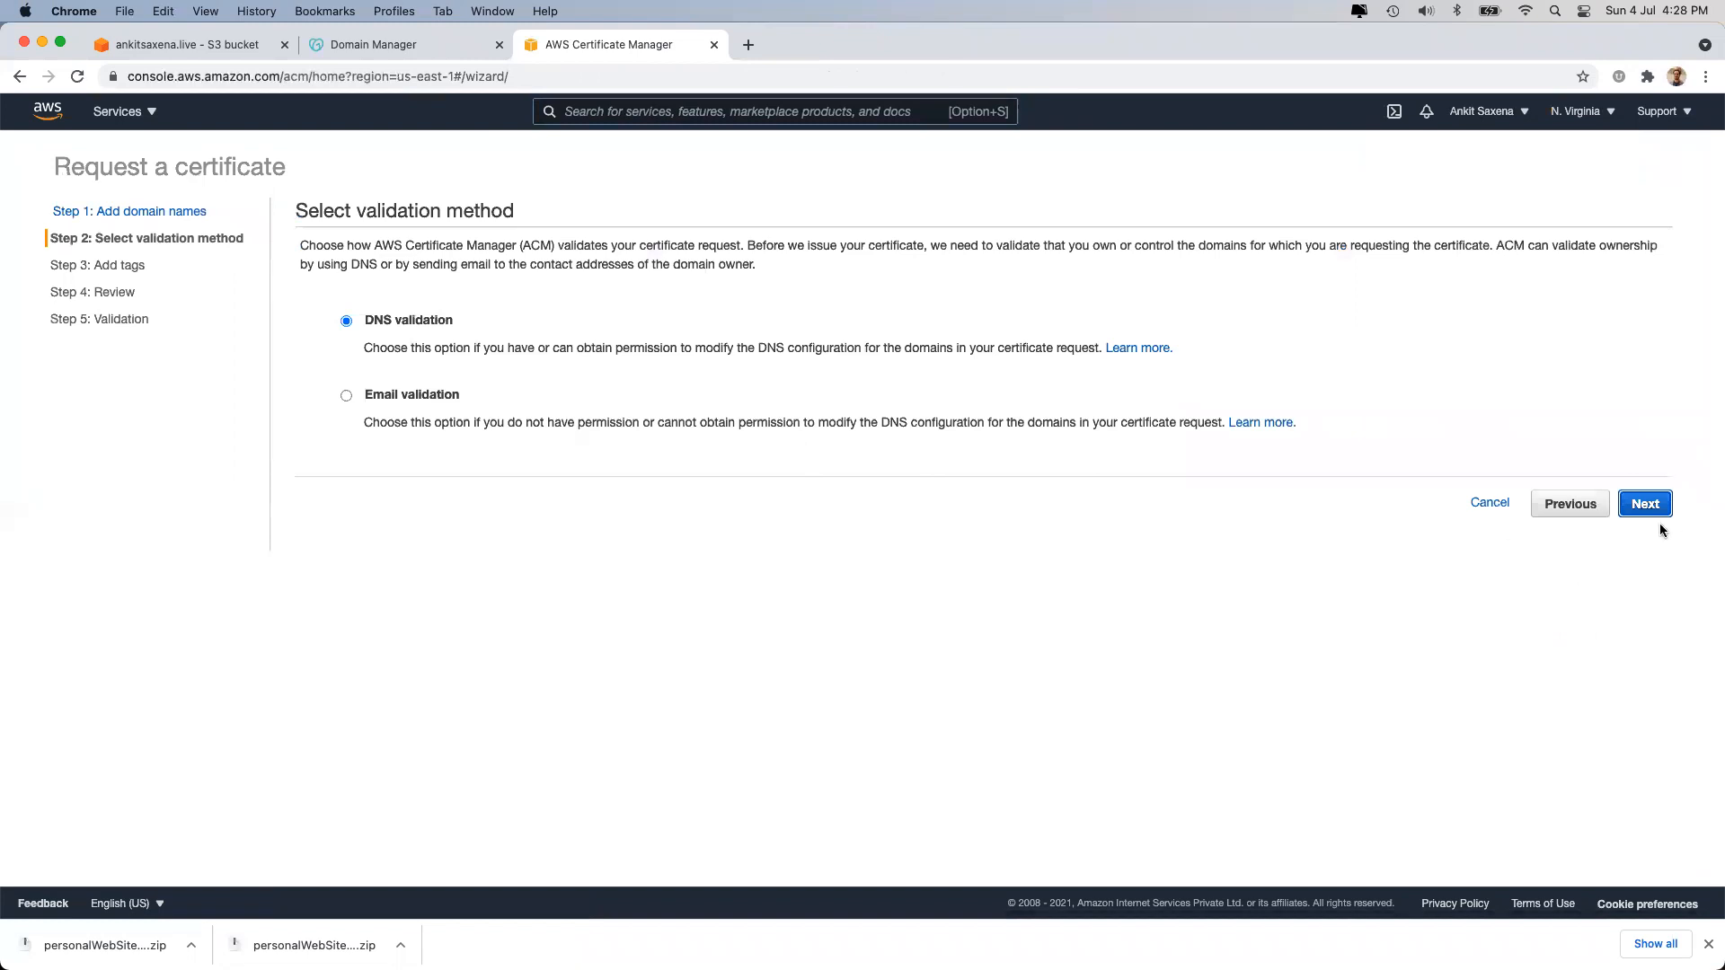
Add a Name tag of ankitsaxena.live and a CreatedBy tag with the creator's name.
{"action": "left_click", "coordinate": [383, 323]}
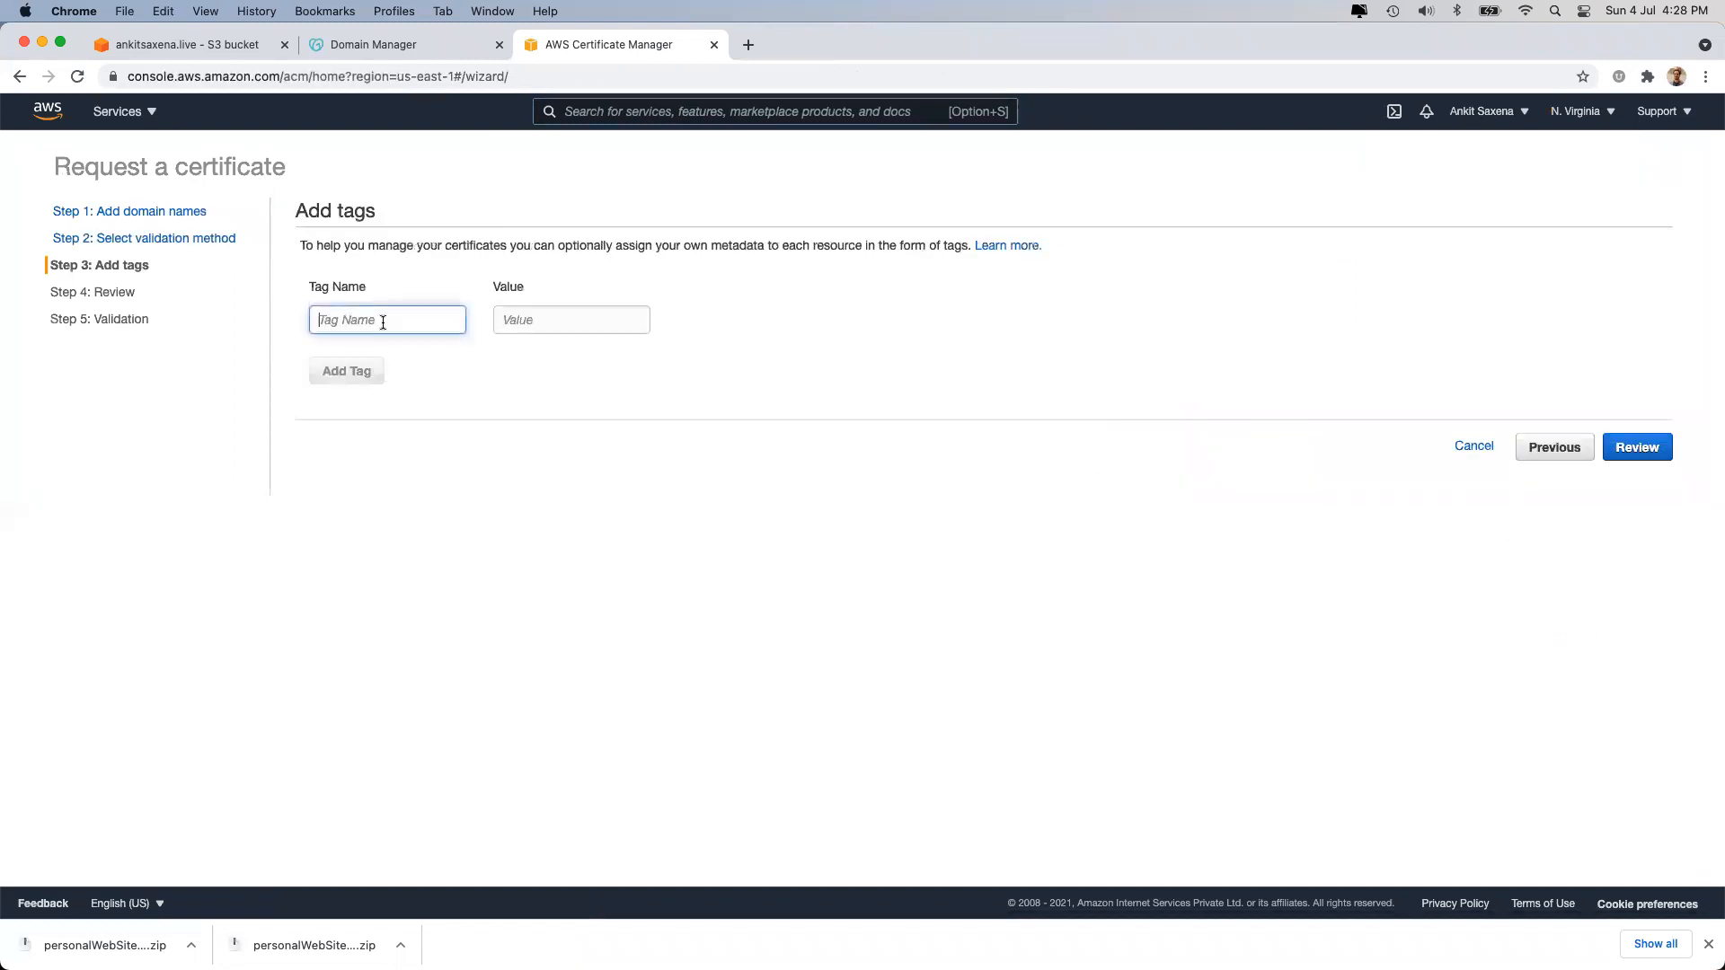
{"action": "type", "text": "Na"}
{"action": "key", "text": "Tab"}
{"action": "type", "text": "ankitsaxena.live"}
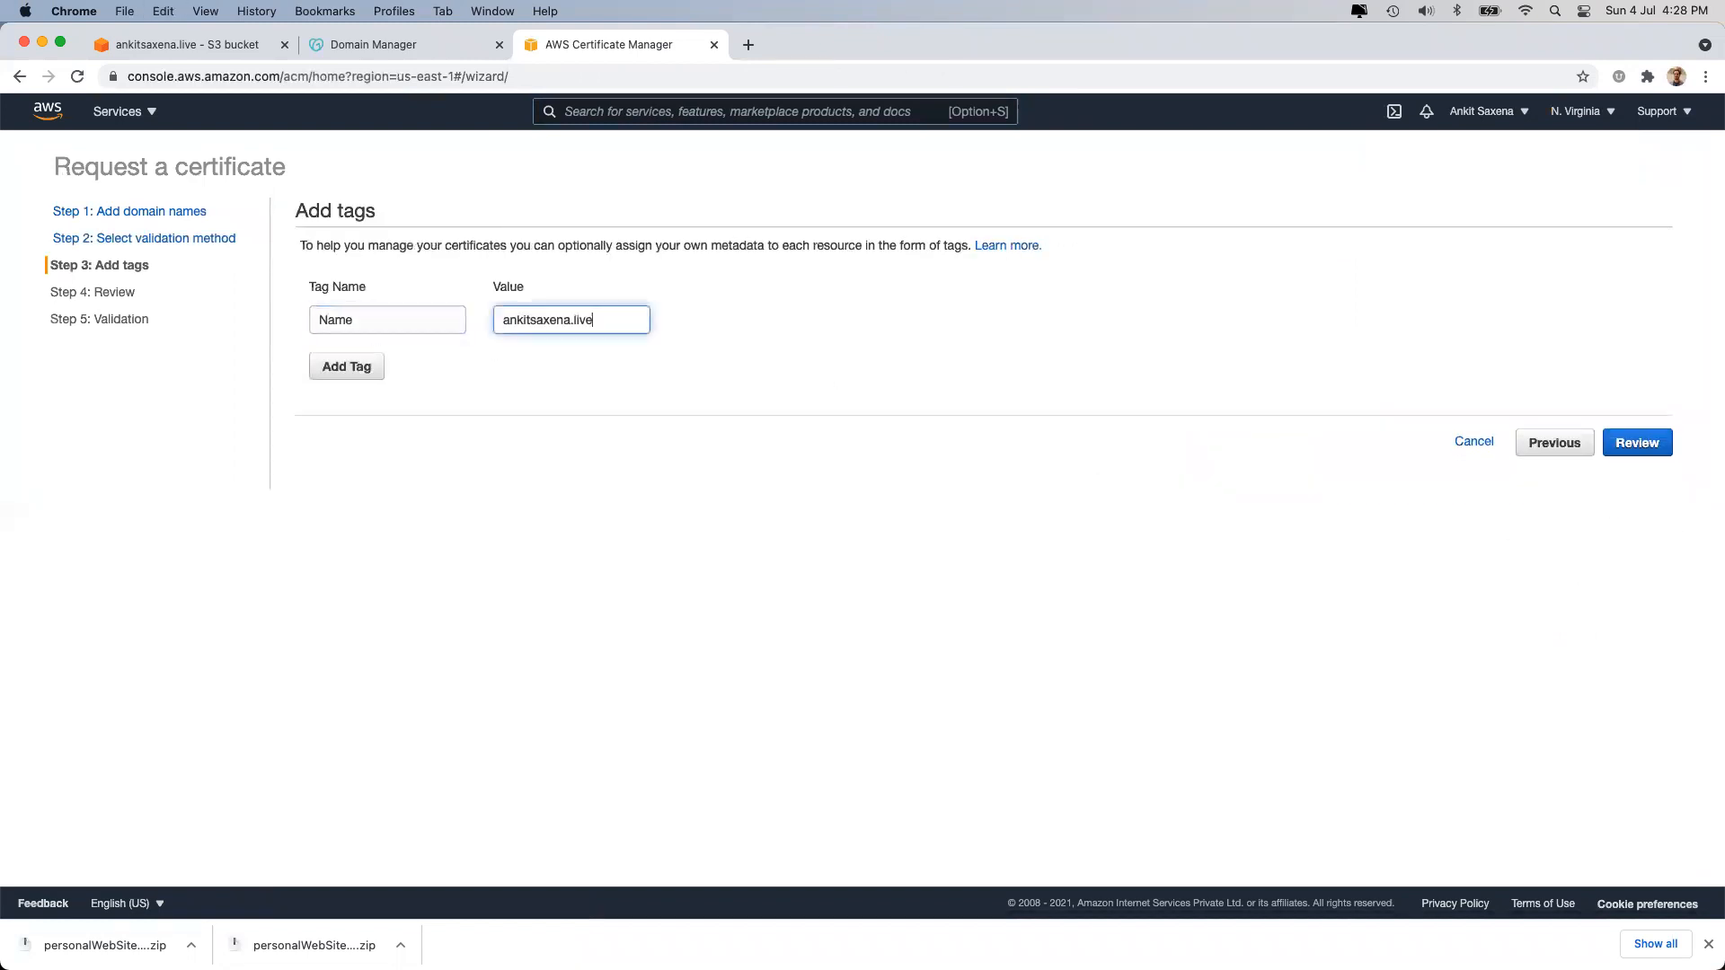
{"action": "left_click", "coordinate": [349, 367]}
{"action": "left_click", "coordinate": [353, 359]}
{"action": "type", "text": "createdBy"}
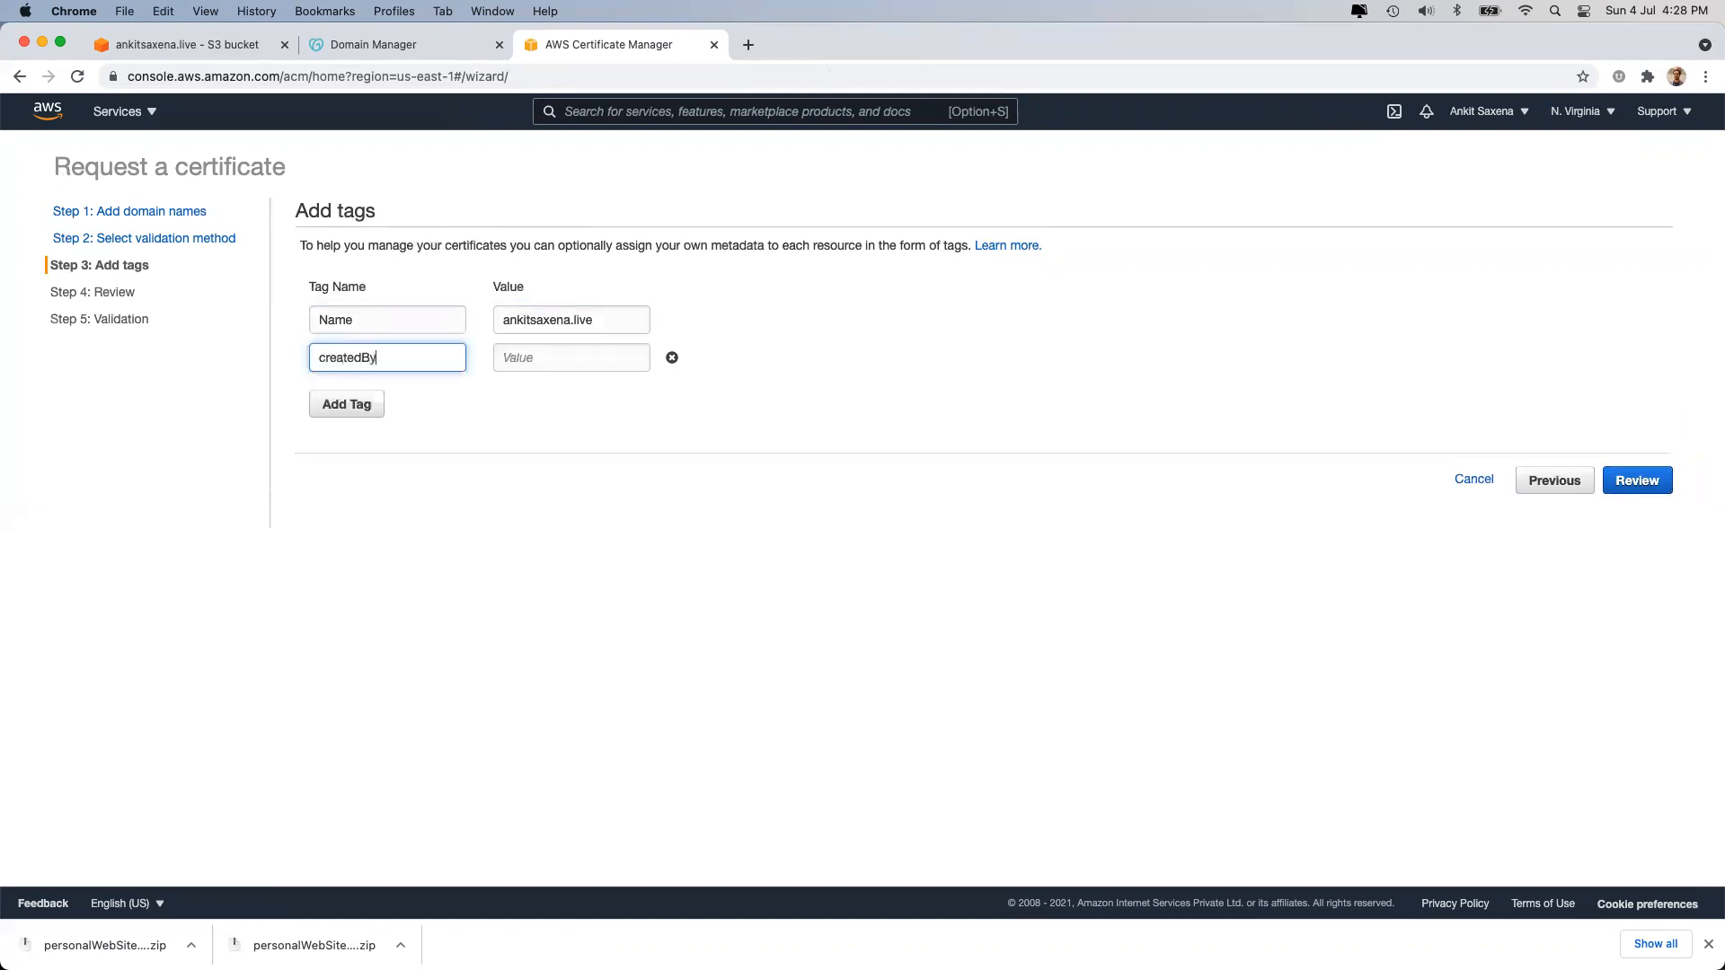
{"action": "key", "text": "Tab"}
{"action": "type", "text": "An"}
{"action": "left_click", "coordinate": [320, 357]}
{"action": "key", "text": "Delete"}
{"action": "type", "text": "C"}
Add CreatedDD 04, CreatedMM 07 and CreatedYYYY 2021 tags, then go to review.
{"action": "left_click", "coordinate": [344, 405]}
{"action": "left_click", "coordinate": [351, 393]}
{"action": "type", "text": "Cr"}
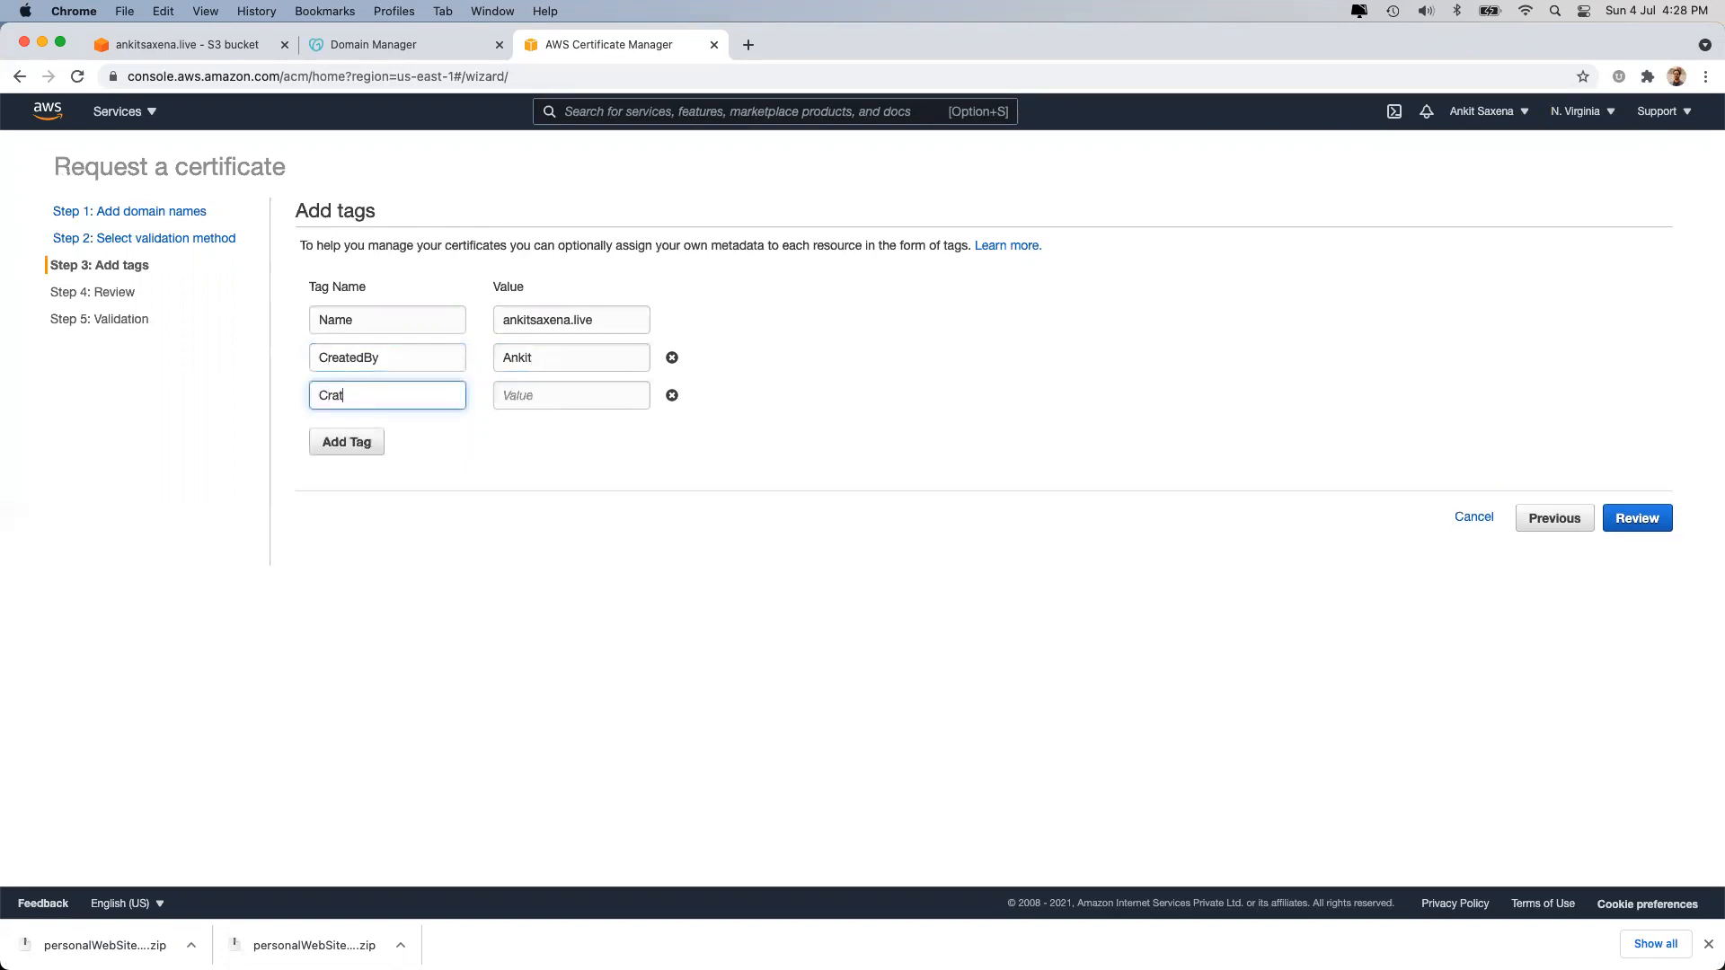
{"action": "key", "text": "Tab"}
{"action": "type", "text": "04"}
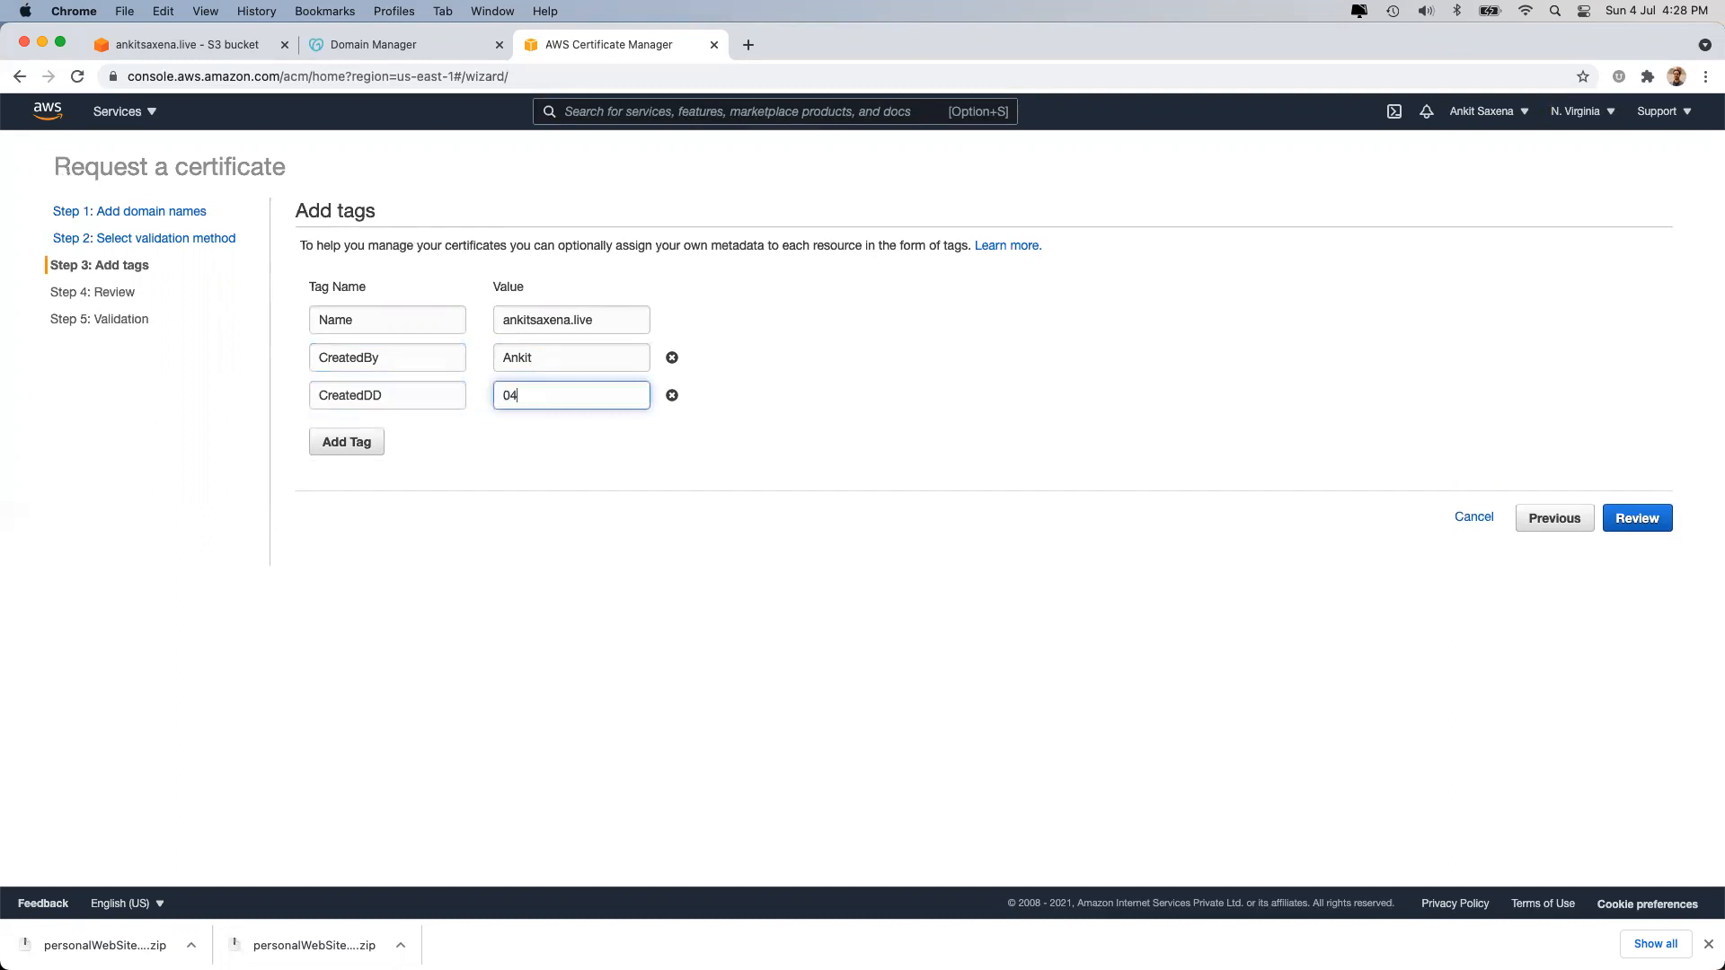
{"action": "left_click", "coordinate": [341, 442]}
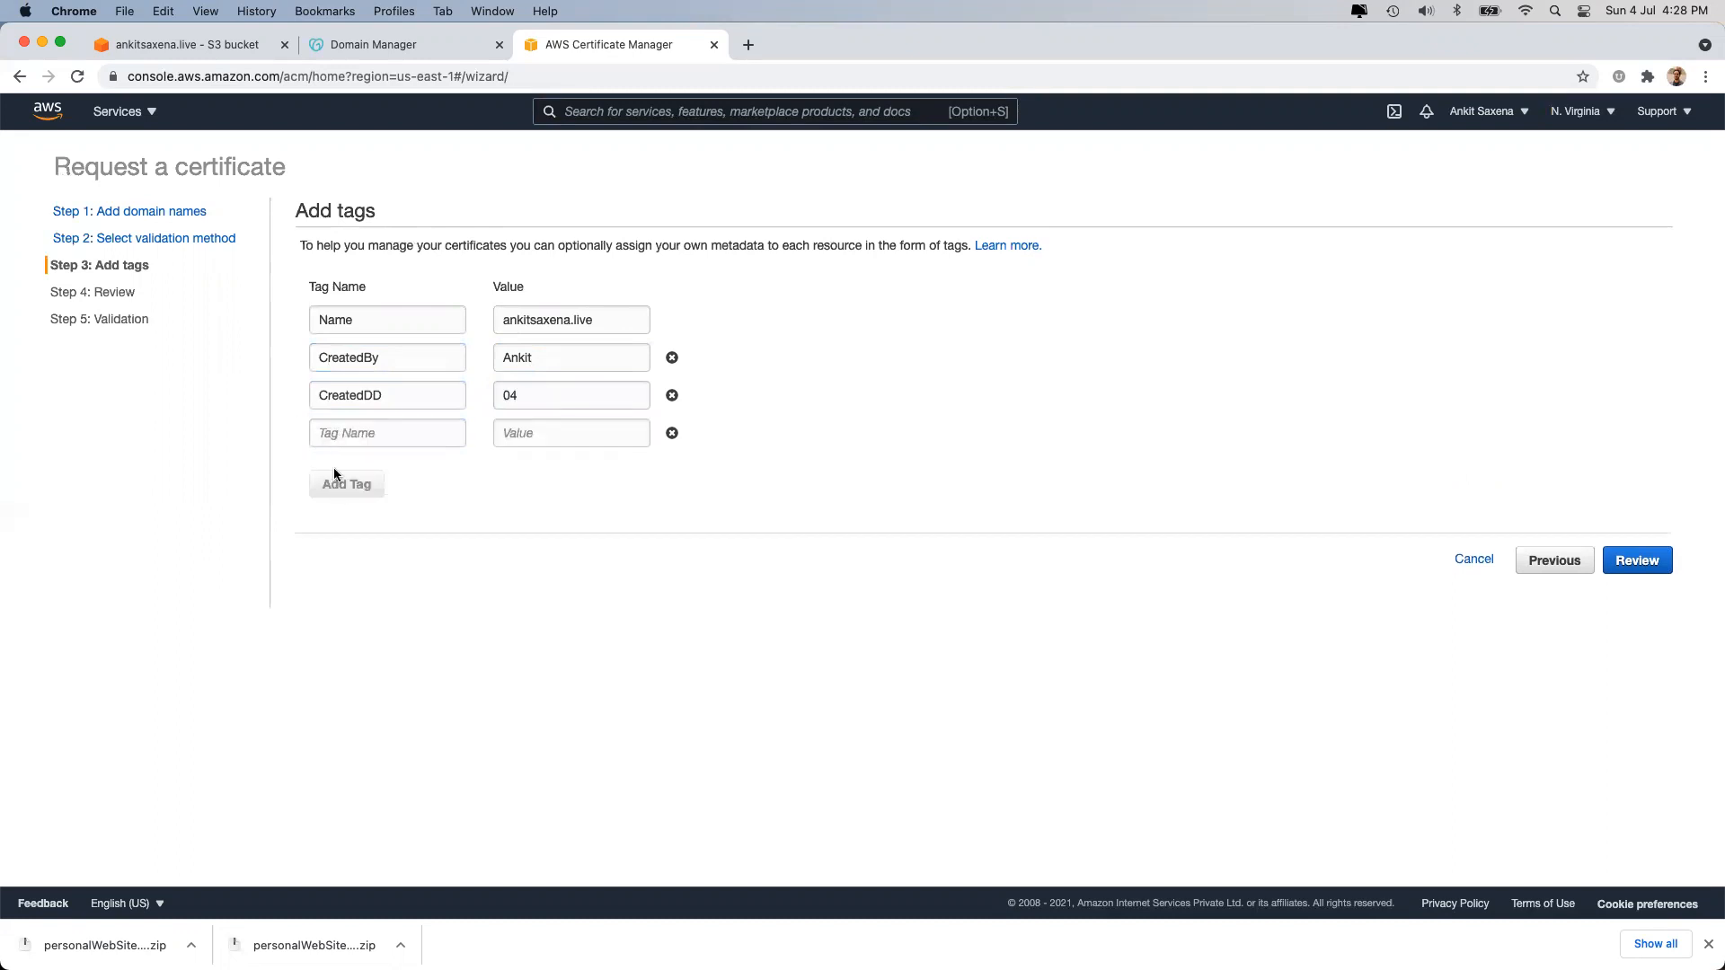
{"action": "left_click", "coordinate": [336, 429]}
{"action": "type", "text": "CreatedMM"}
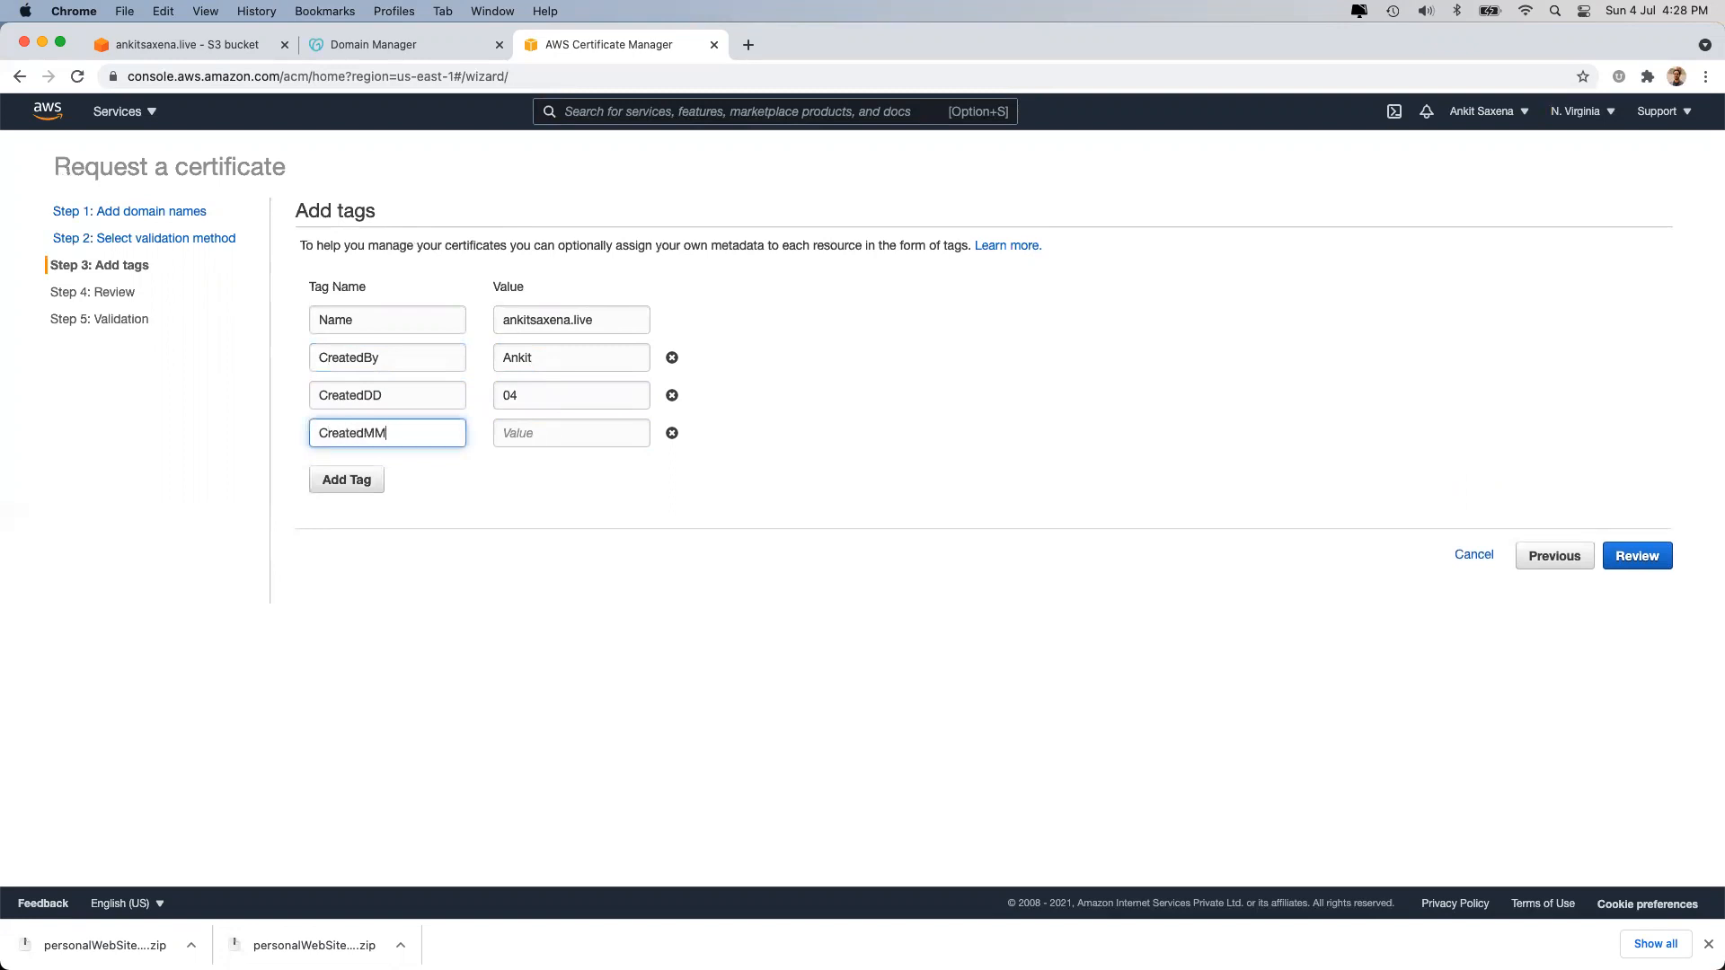
{"action": "key", "text": "Tab"}
{"action": "type", "text": "0"}
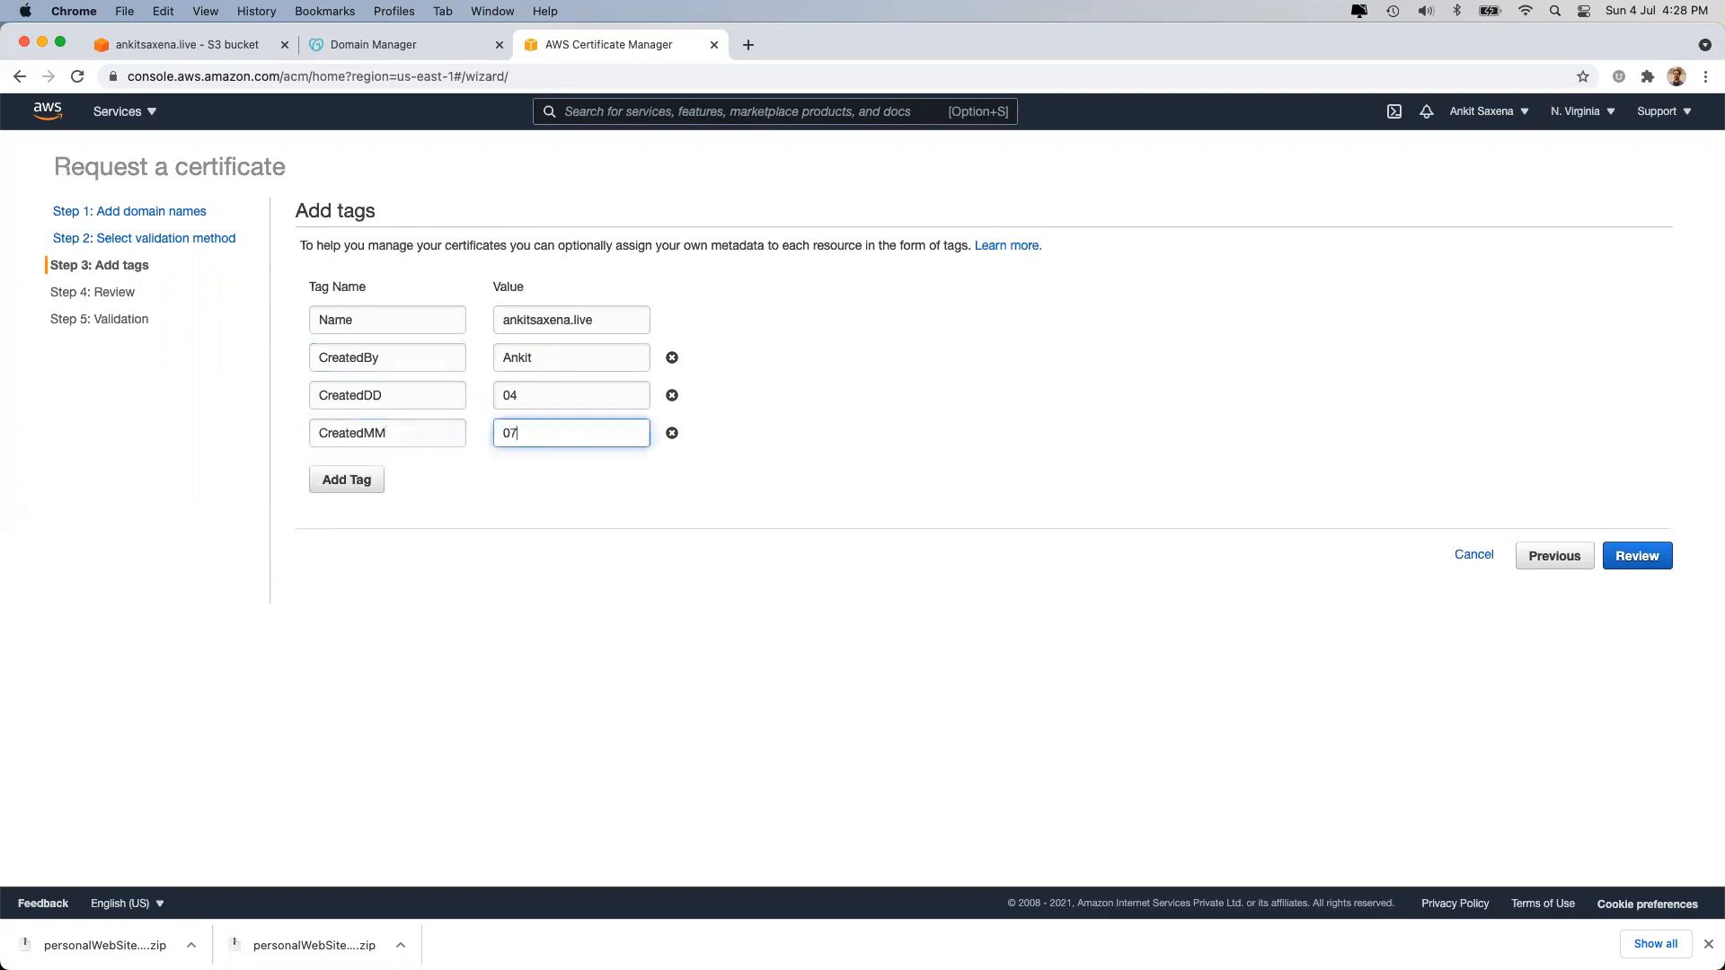
{"action": "left_click", "coordinate": [343, 479]}
{"action": "left_click", "coordinate": [338, 470]}
{"action": "type", "text": "Cre"}
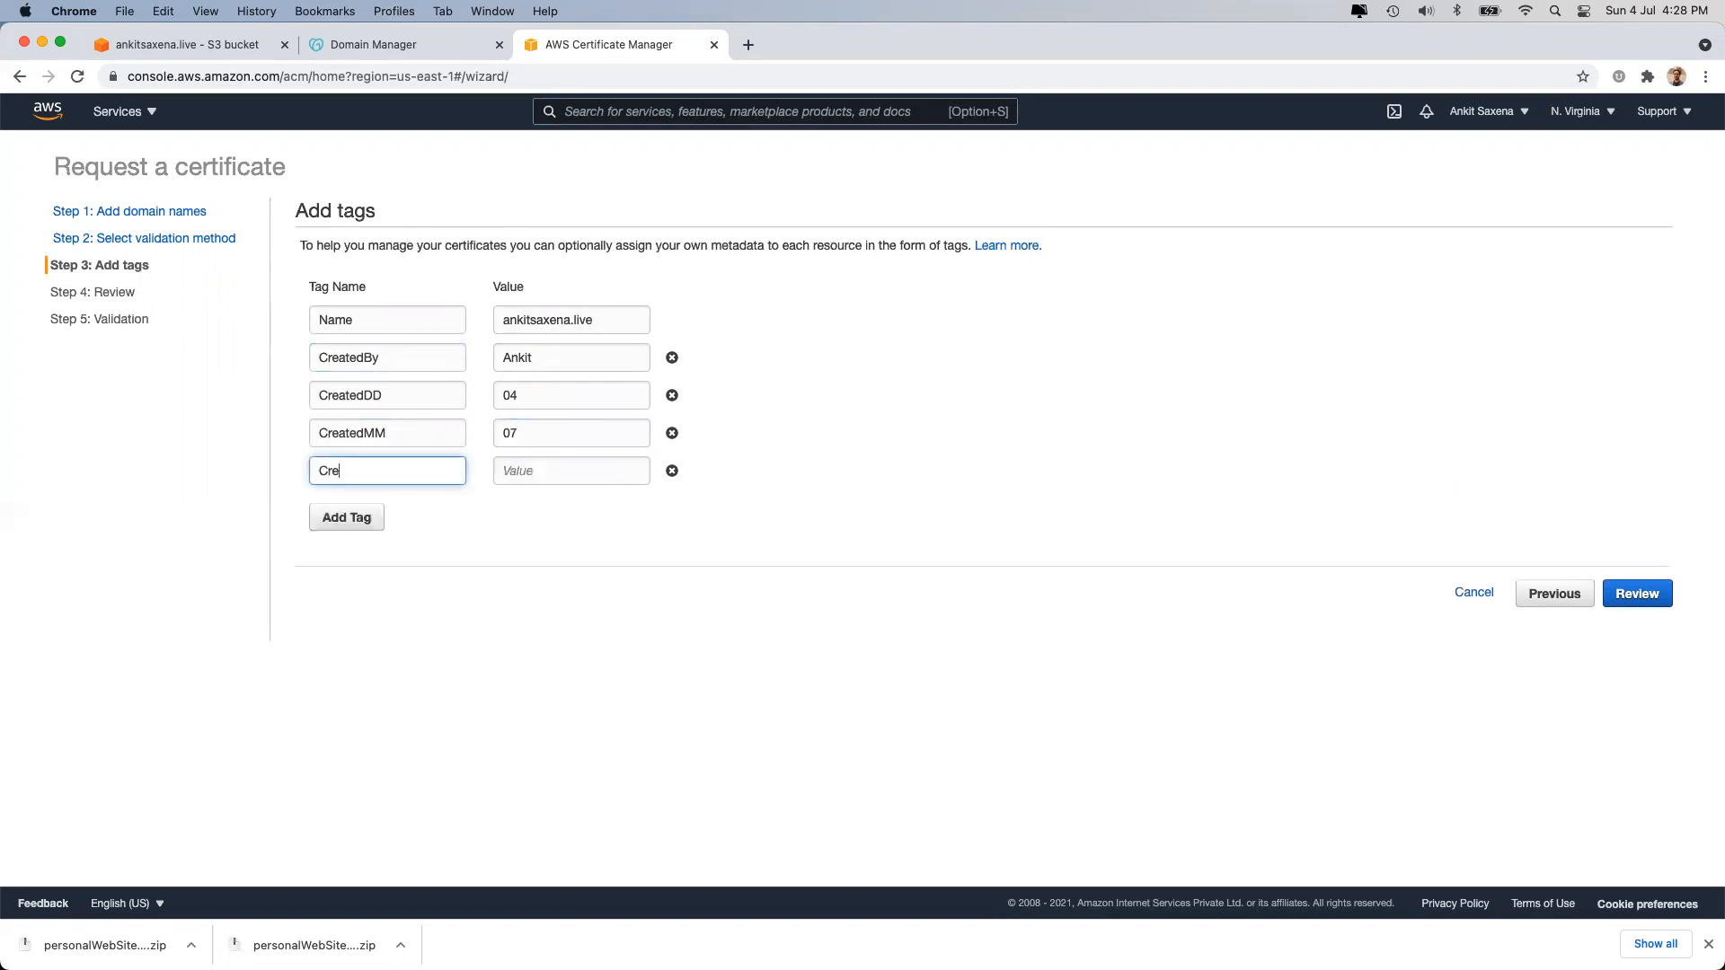
{"action": "type", "text": "atedYYYY"}
{"action": "key", "text": "Tab"}
{"action": "type", "text": "2021"}
{"action": "left_click", "coordinate": [736, 726]}
{"action": "left_click", "coordinate": [1624, 589]}
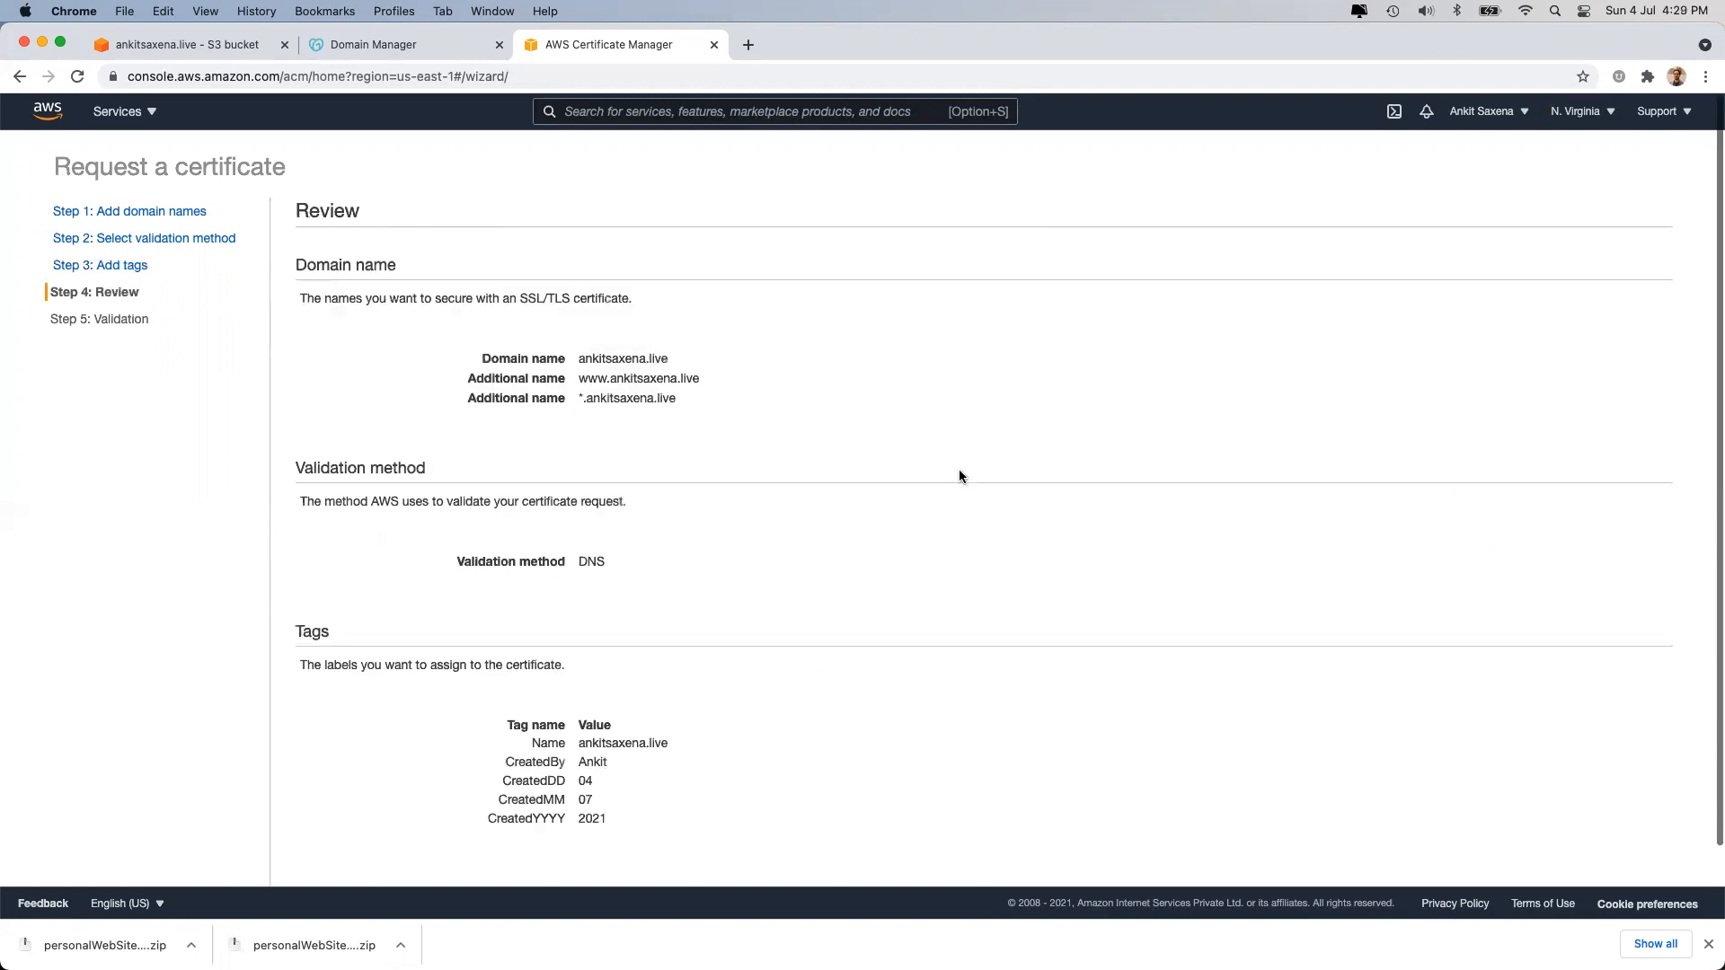
Submit the certificate request and write the ankitsaxena.live validation CNAME to Route 53.
{"action": "scroll", "coordinate": [960, 476], "scroll_direction": "down", "scroll_amount": 5}
{"action": "left_click", "coordinate": [1594, 838]}
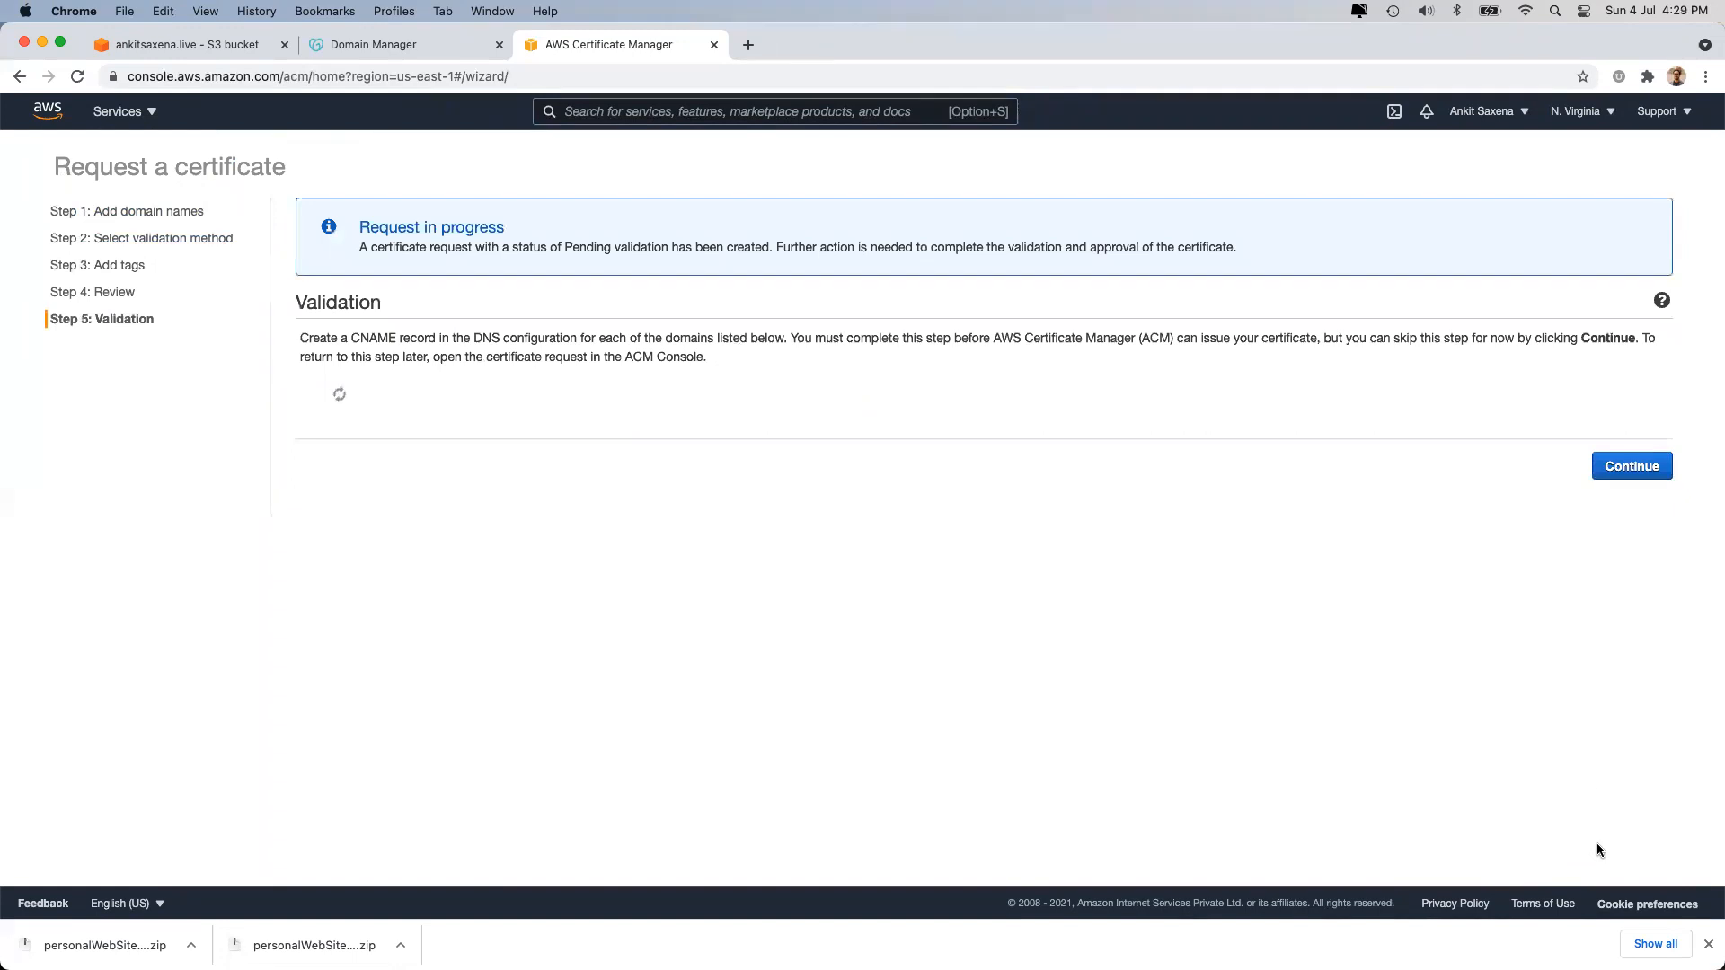
{"action": "left_click", "coordinate": [369, 428]}
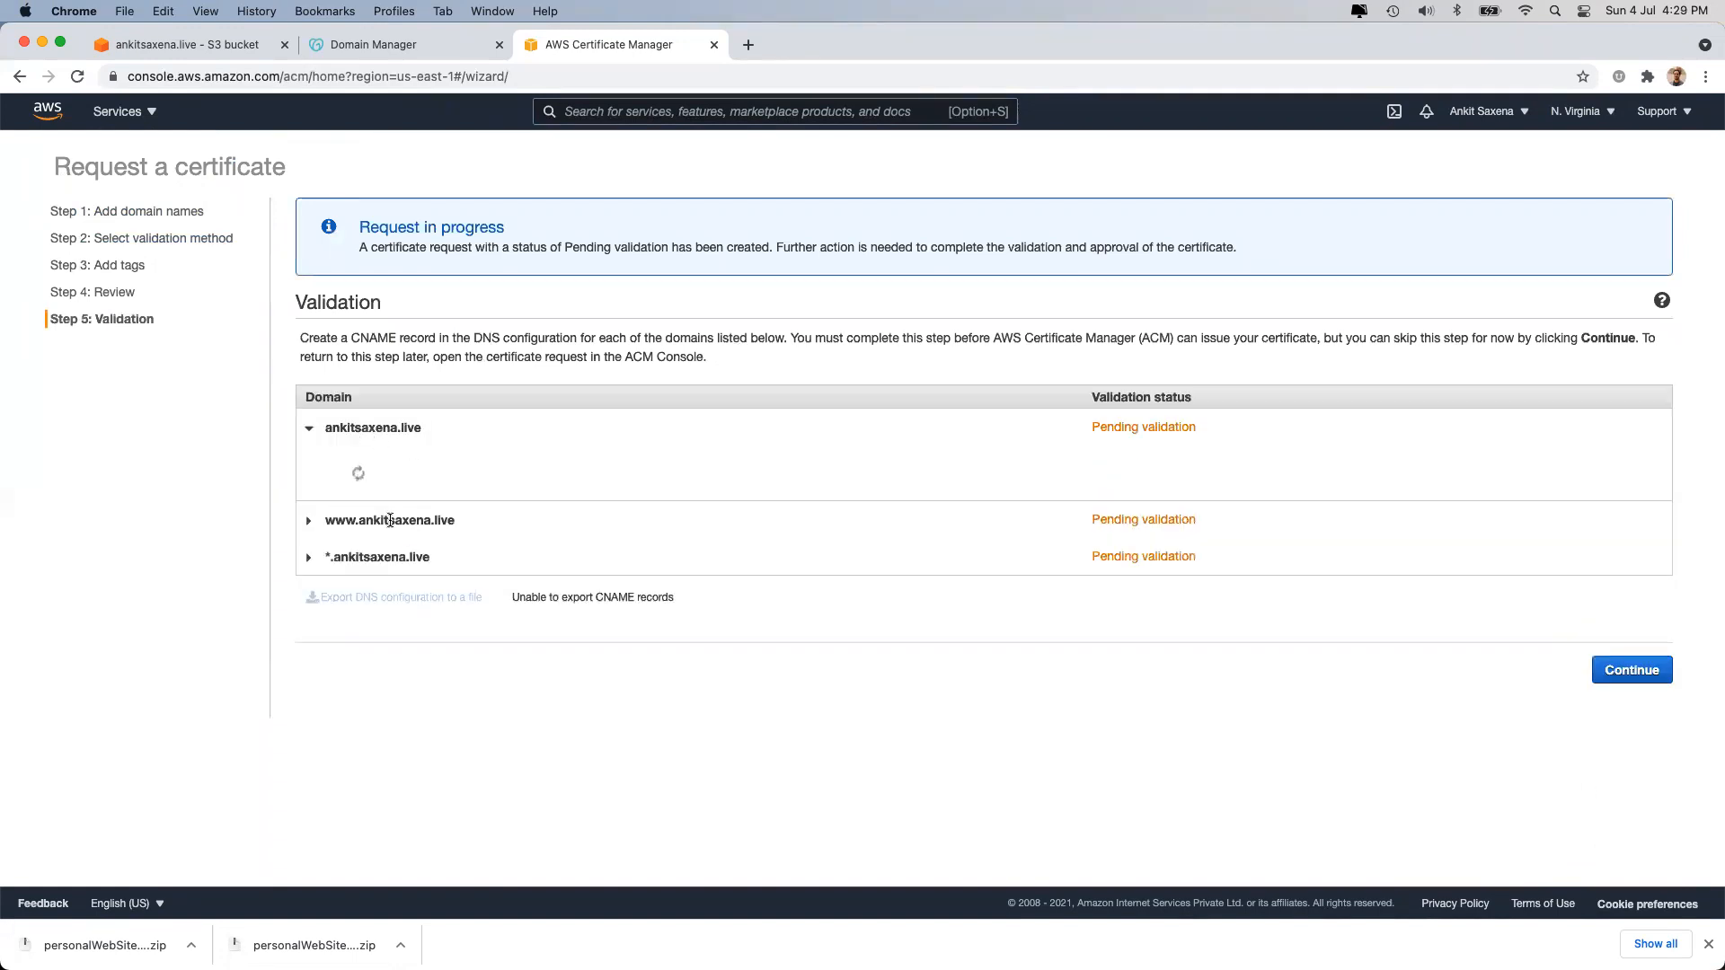
{"action": "left_click", "coordinate": [388, 602]}
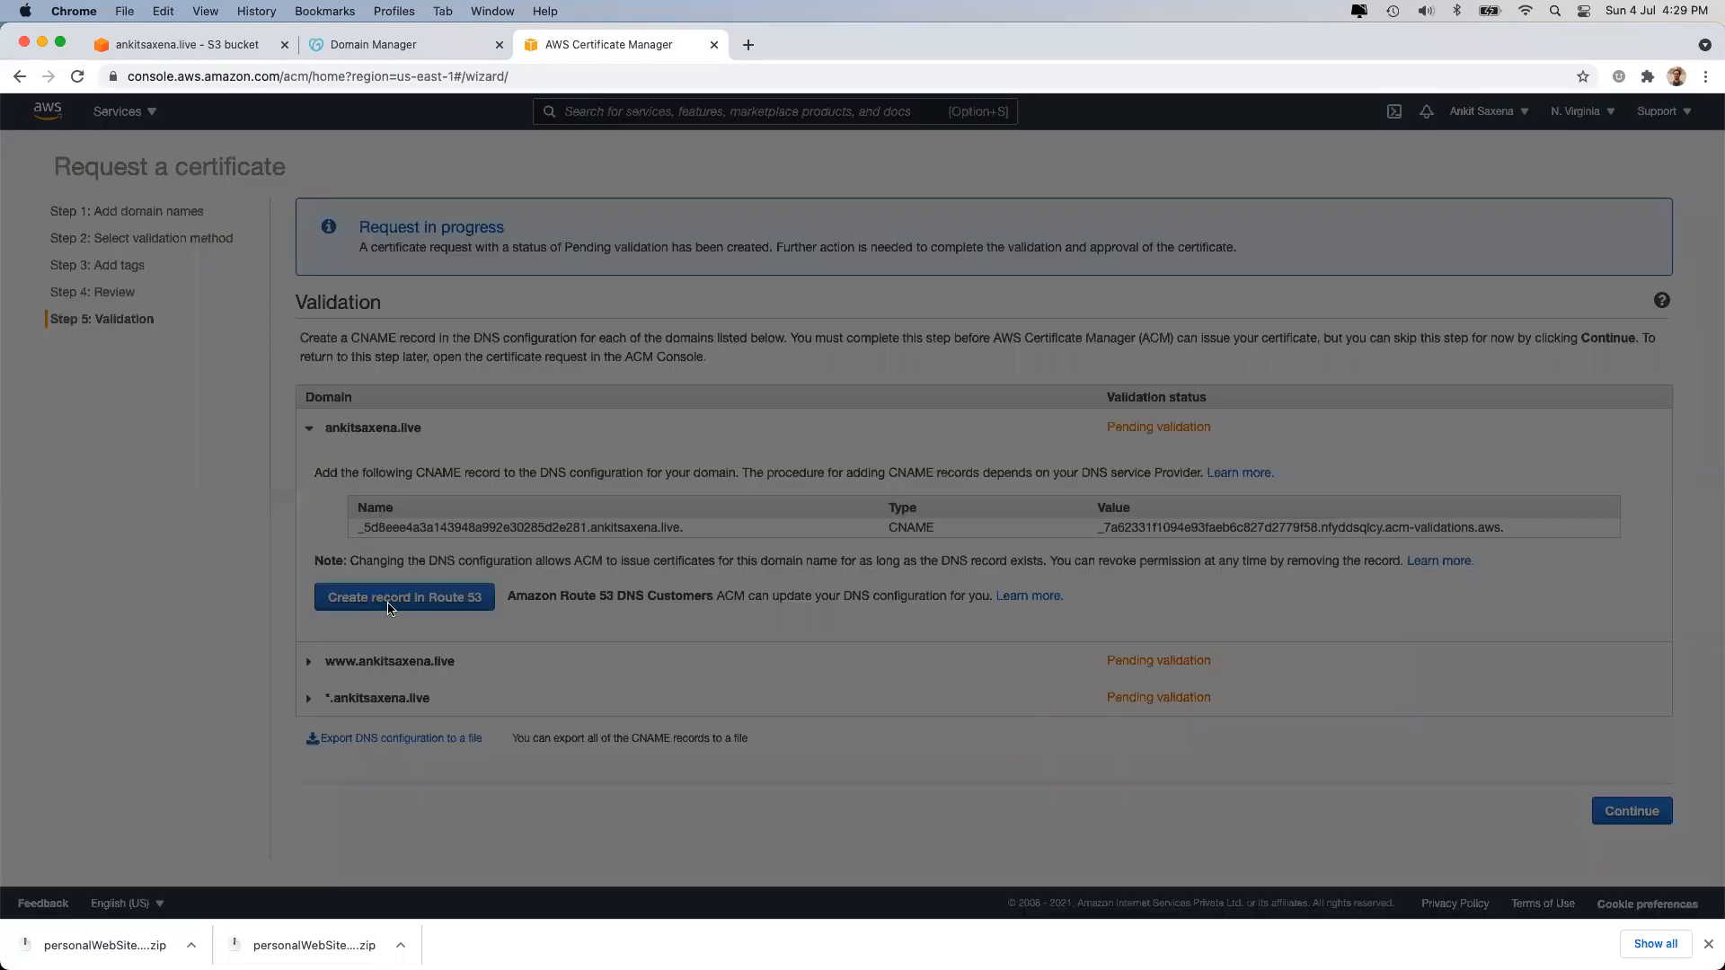
{"action": "left_click", "coordinate": [1578, 511]}
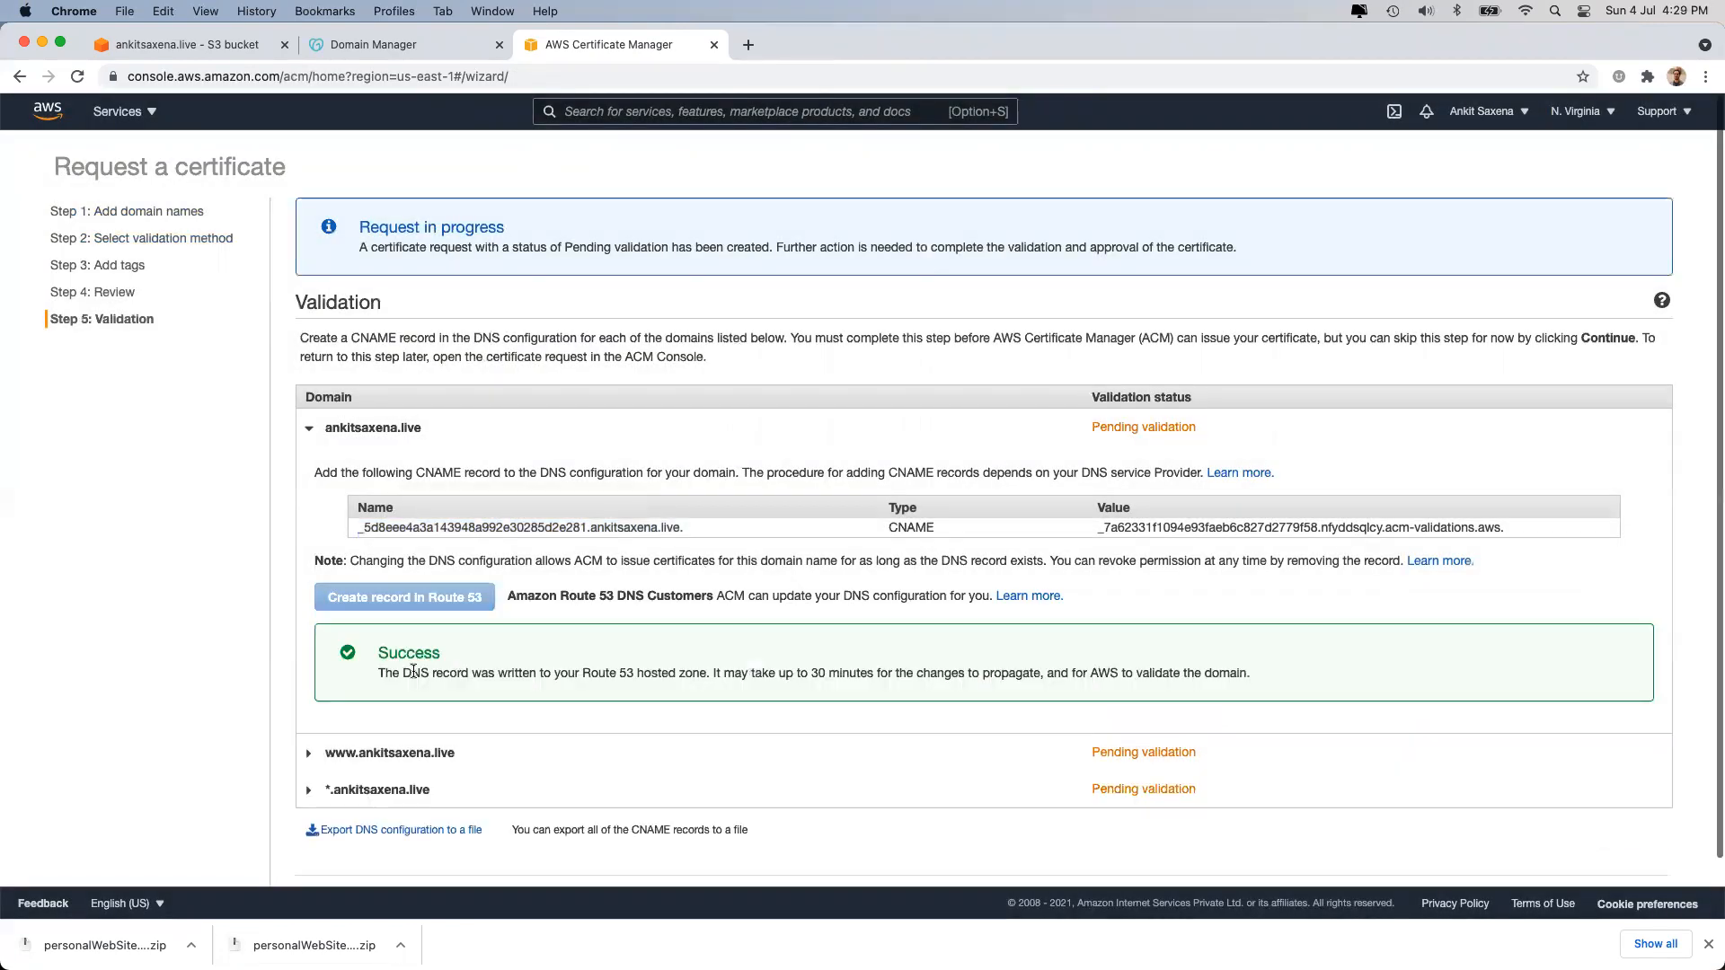
Write the www and wildcard validation CNAMEs to Route 53 and continue to certificates.
{"action": "left_click", "coordinate": [370, 753]}
{"action": "scroll", "coordinate": [359, 763], "scroll_direction": "down", "scroll_amount": 3}
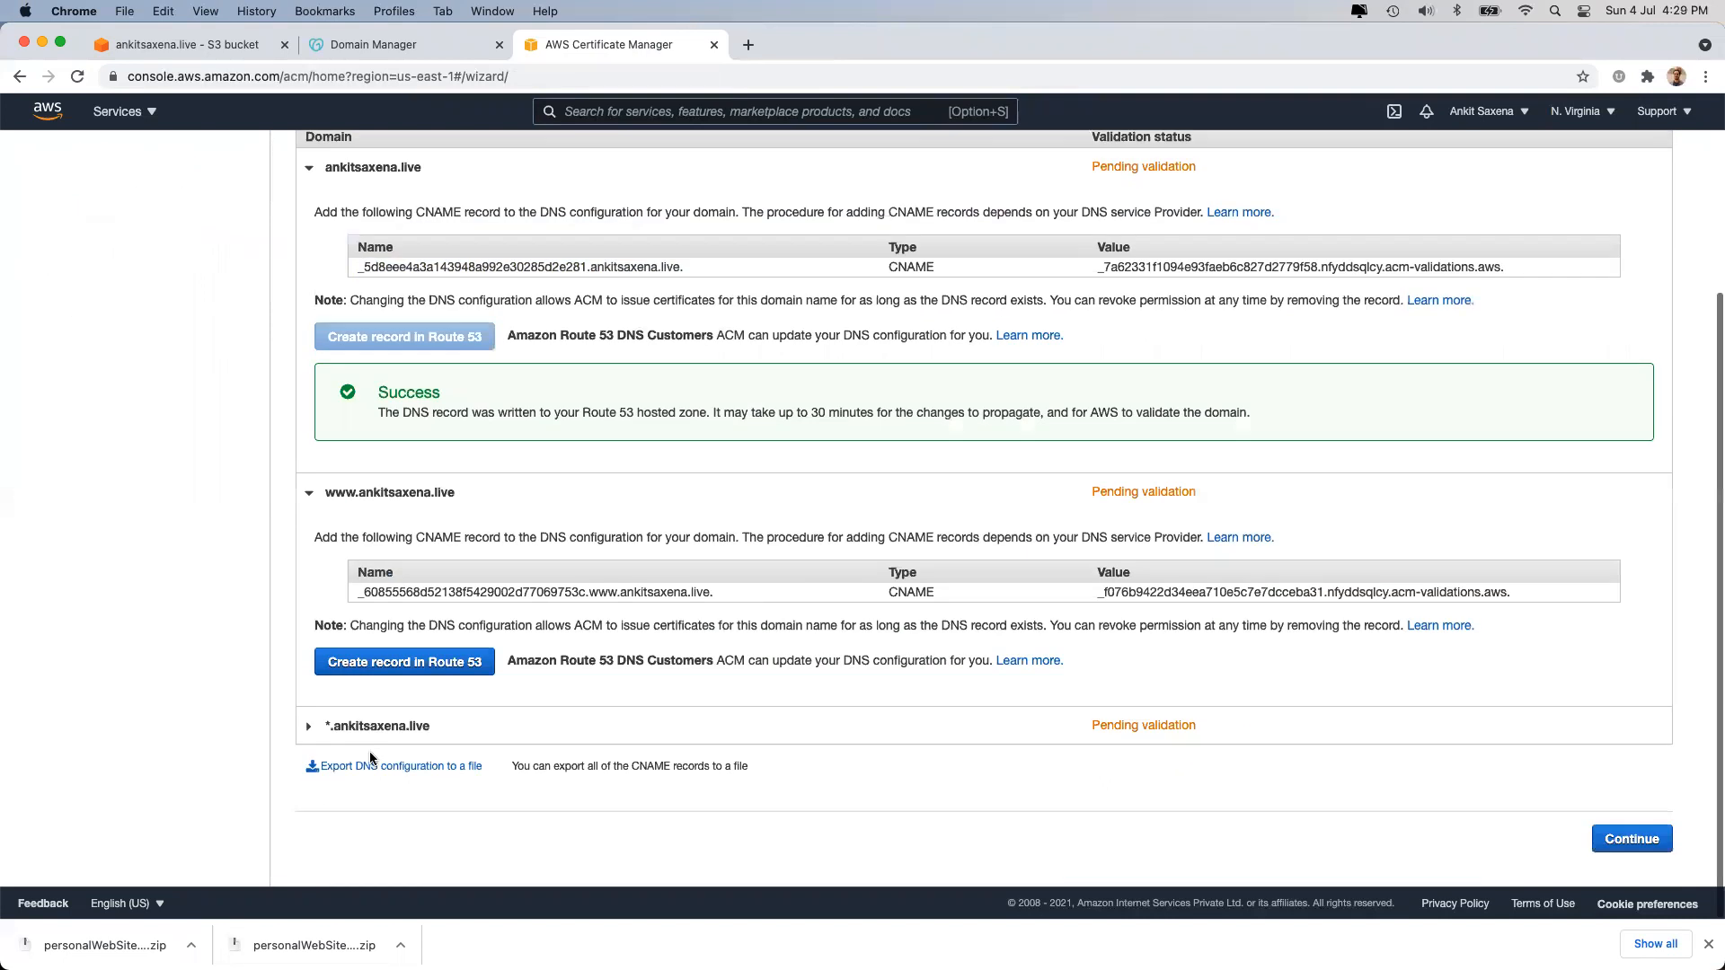
{"action": "left_click", "coordinate": [421, 663]}
{"action": "left_click", "coordinate": [1578, 512]}
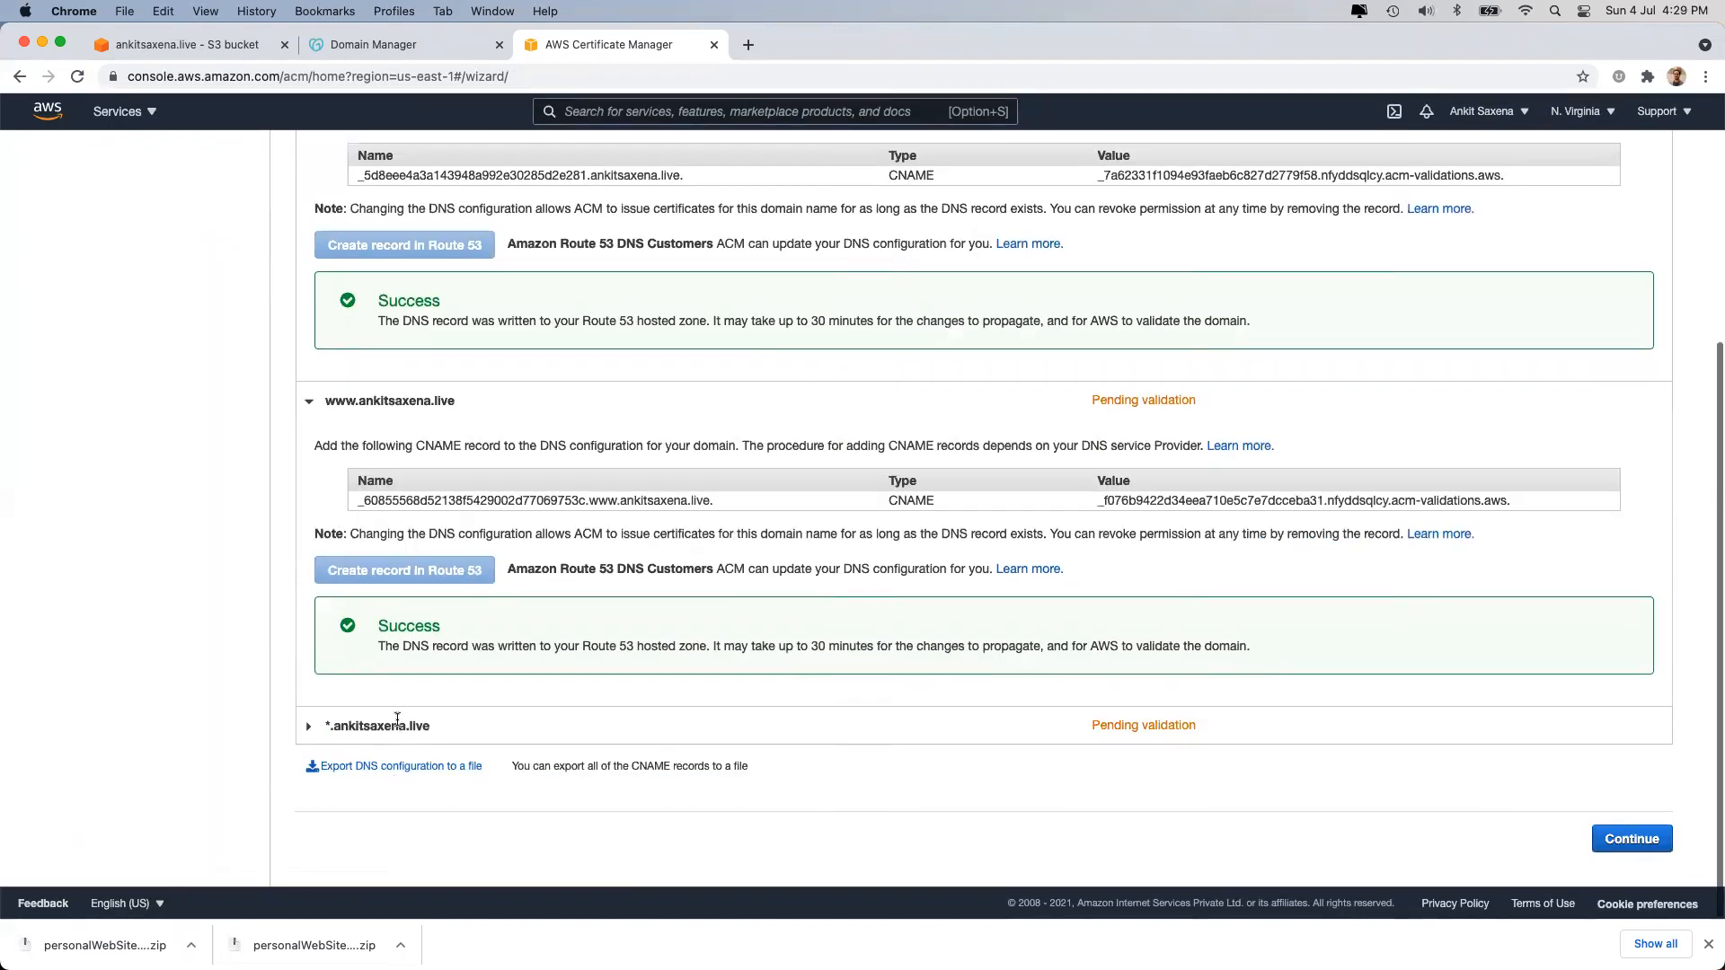
{"action": "left_click", "coordinate": [397, 732]}
{"action": "scroll", "coordinate": [409, 723], "scroll_direction": "down", "scroll_amount": 2}
{"action": "left_click", "coordinate": [419, 715]}
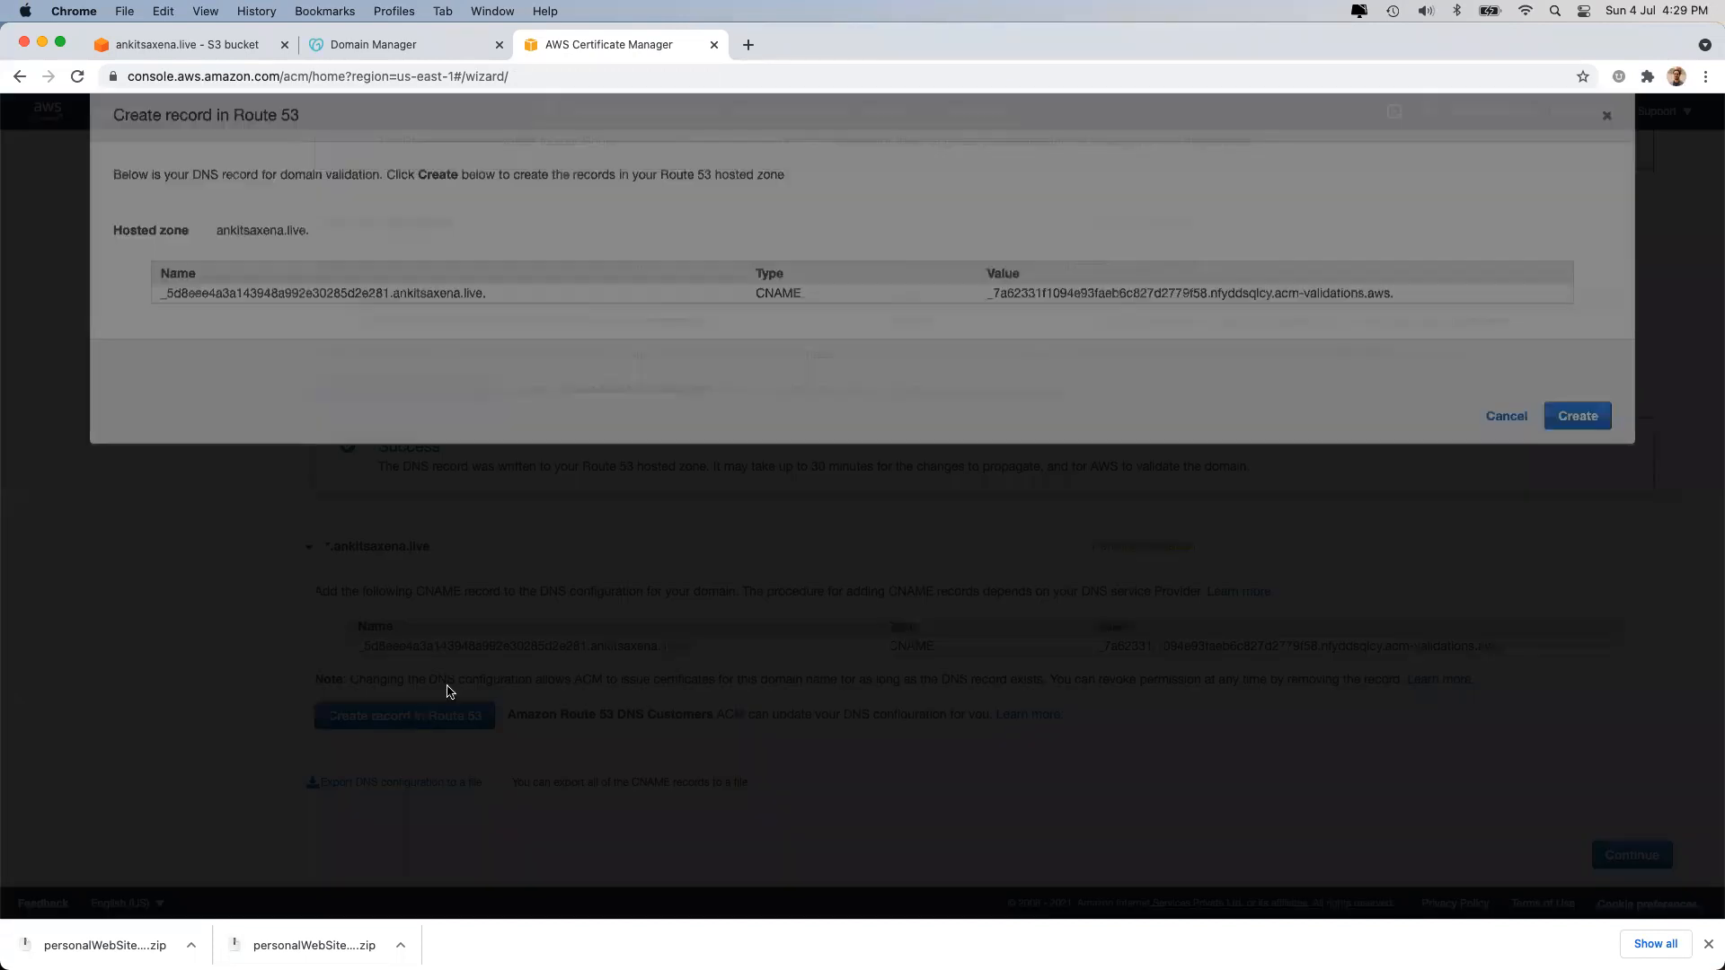
{"action": "left_click", "coordinate": [1586, 509]}
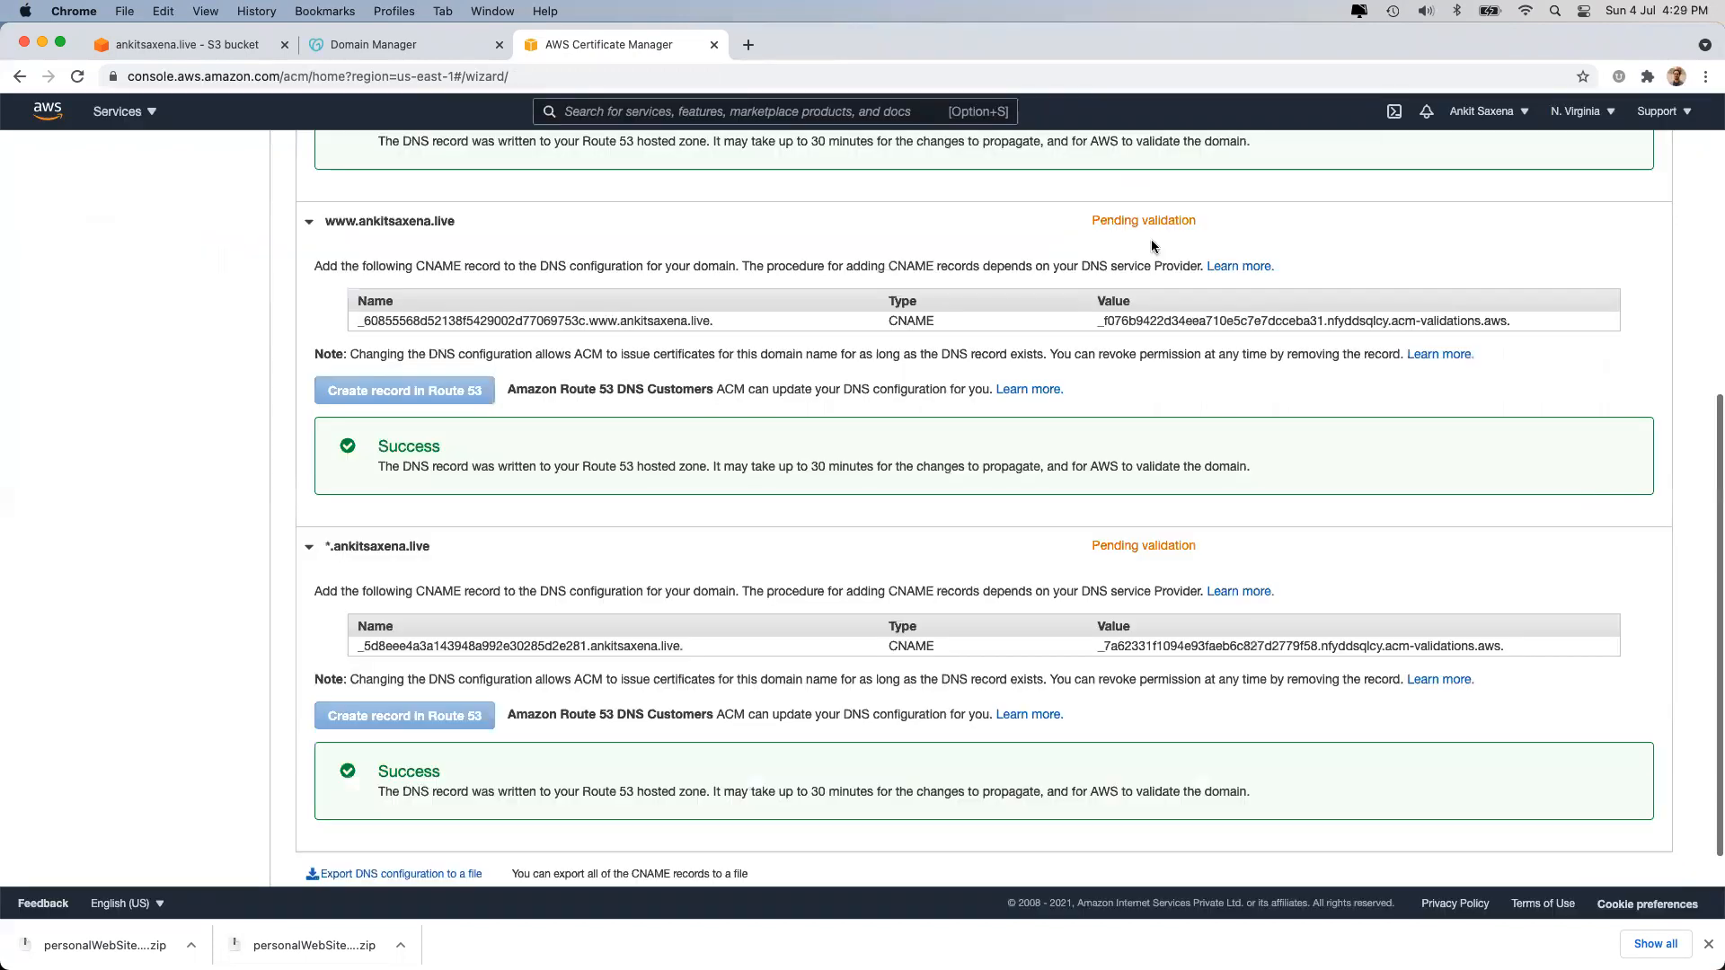
{"action": "scroll", "coordinate": [1167, 482], "scroll_direction": "down", "scroll_amount": 3}
{"action": "left_click", "coordinate": [1629, 841]}
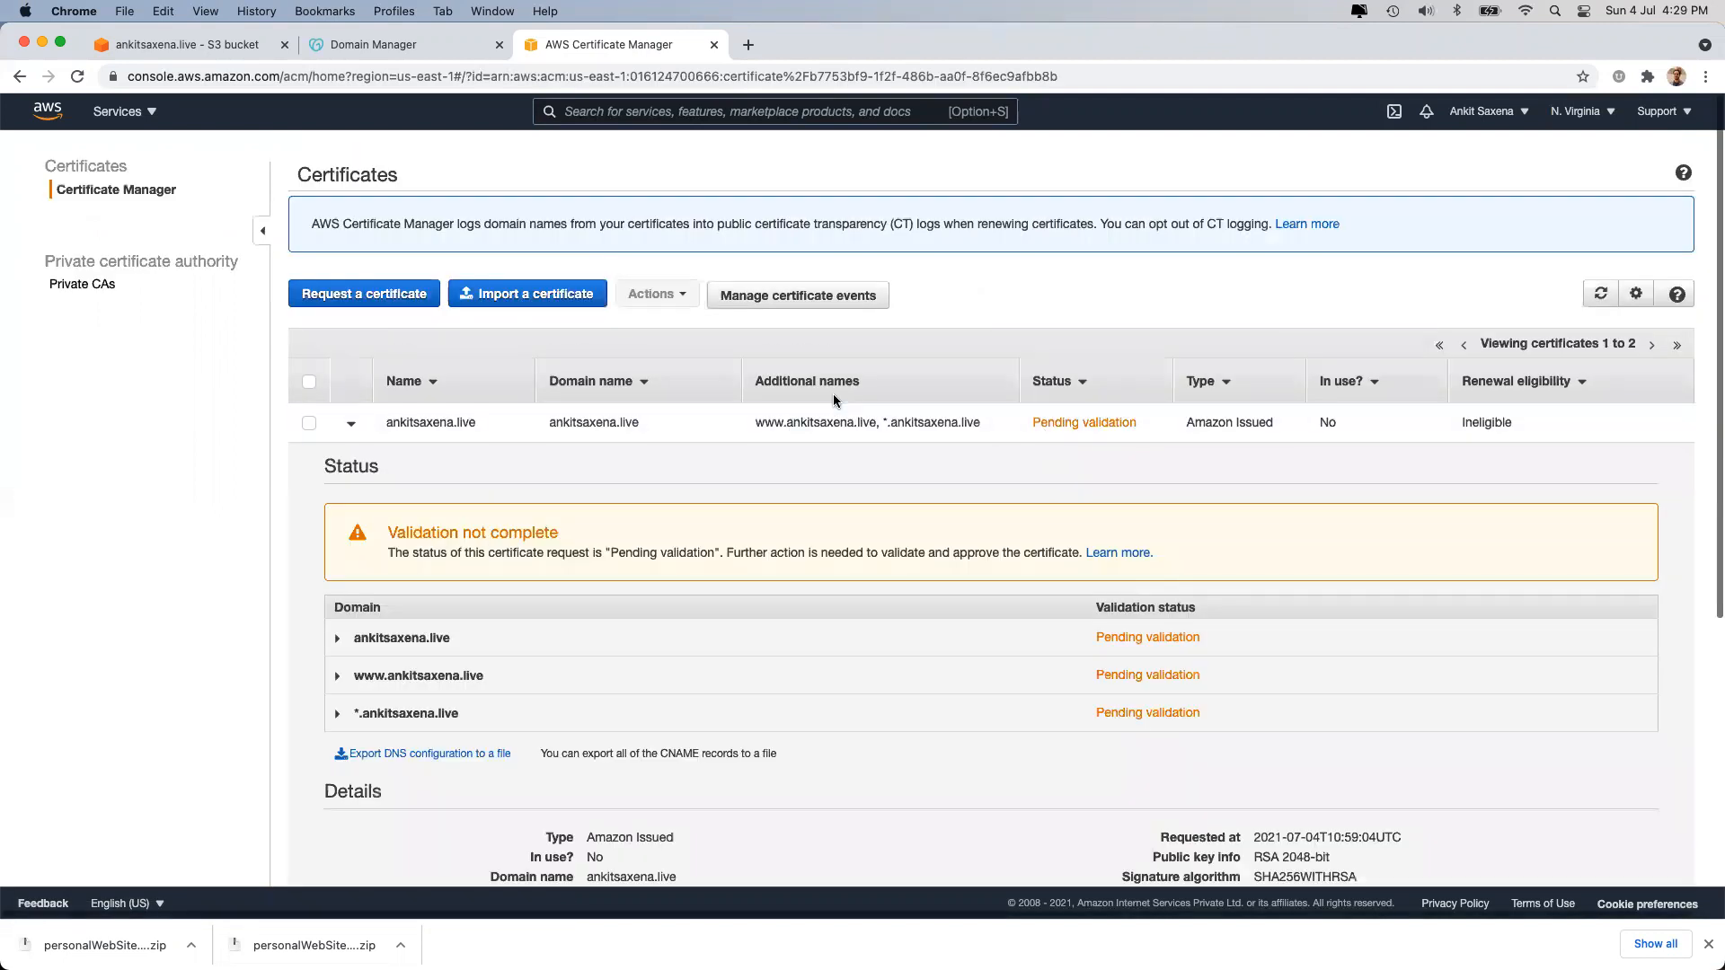
{"action": "left_click", "coordinate": [386, 639]}
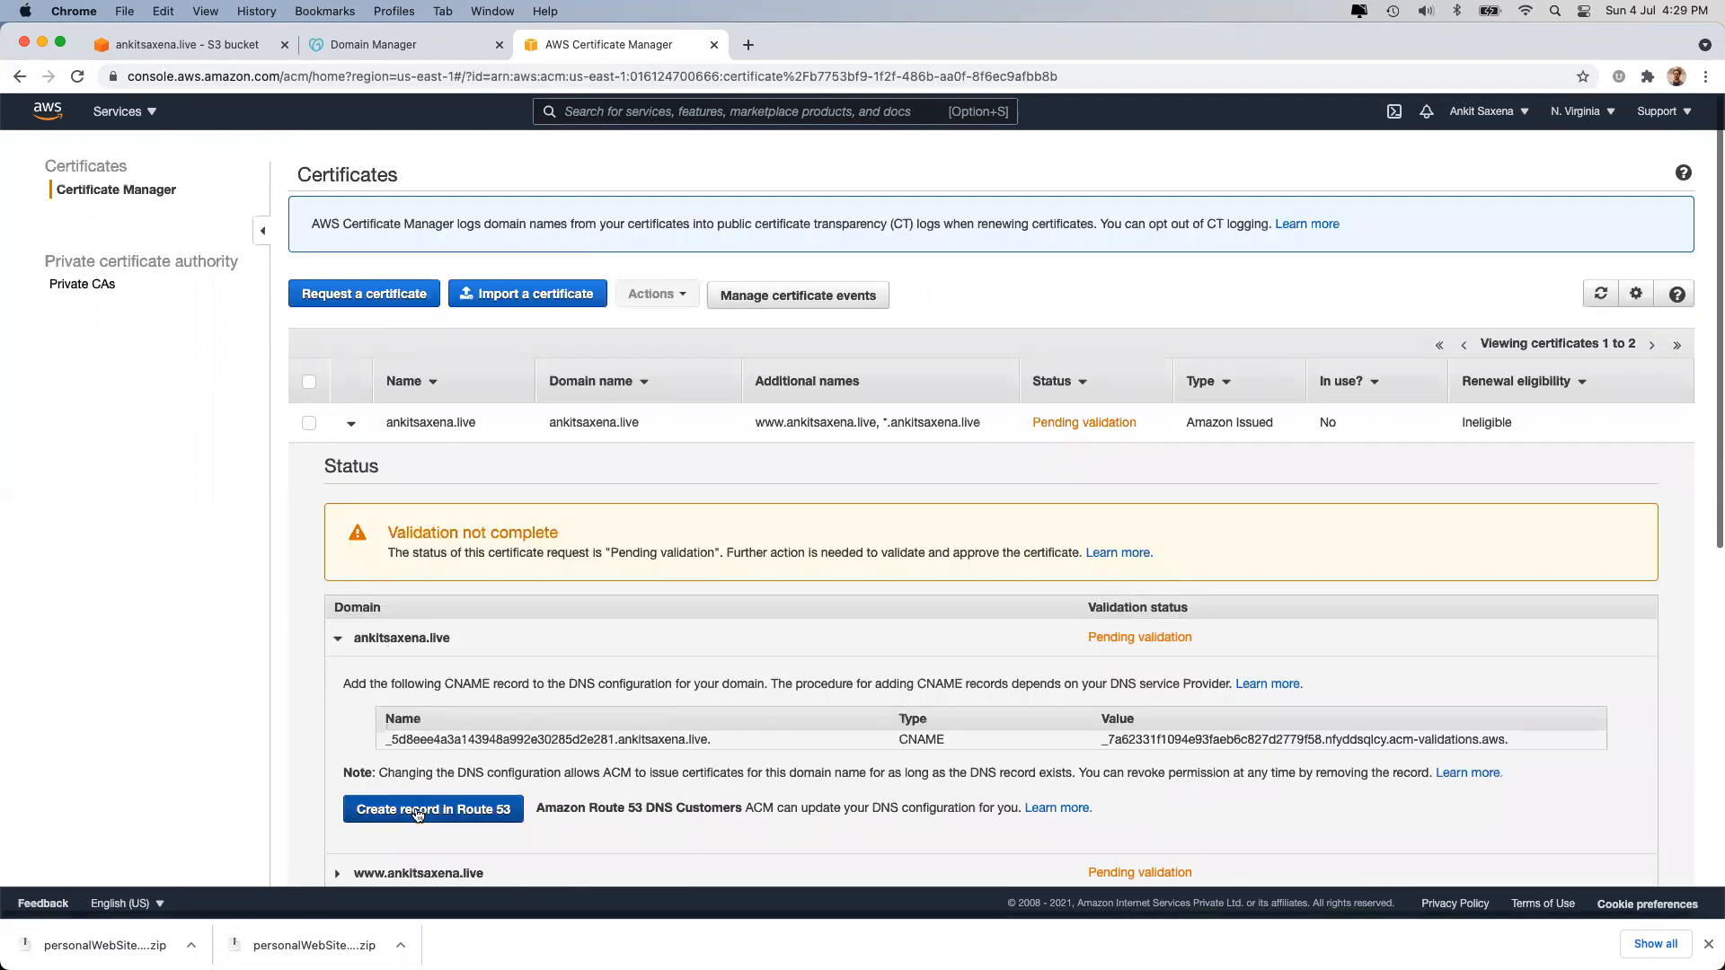
{"action": "scroll", "coordinate": [418, 814], "scroll_direction": "down", "scroll_amount": 4}
{"action": "left_click", "coordinate": [451, 671]}
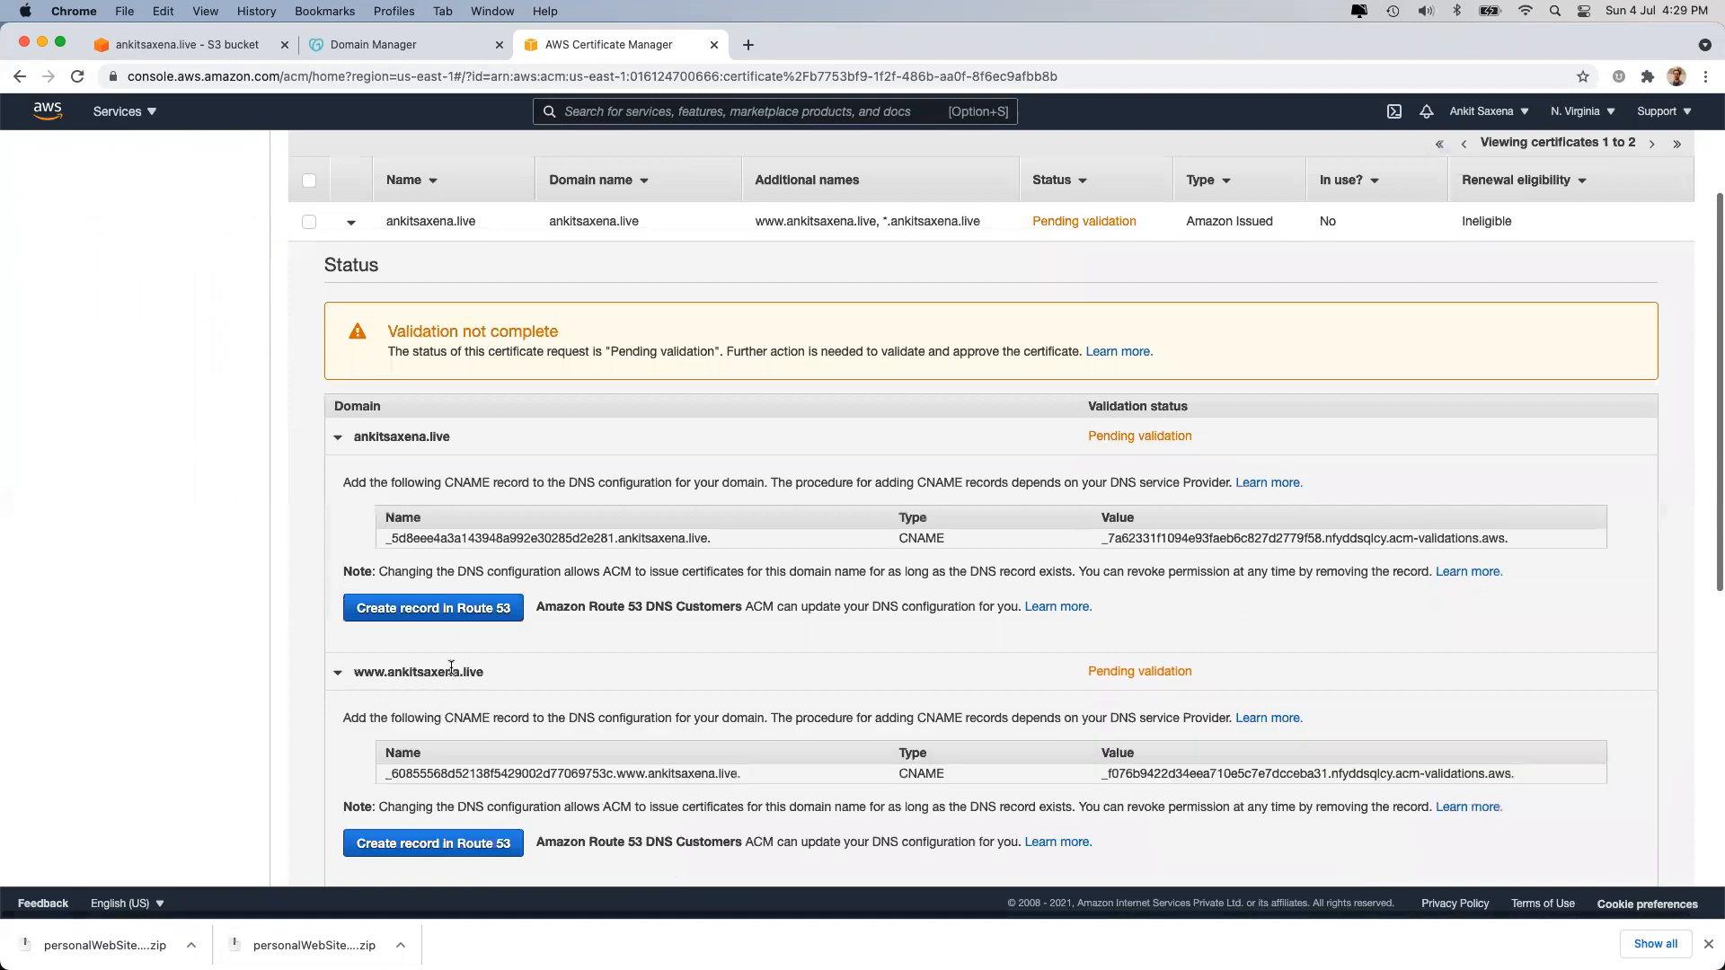
{"action": "scroll", "coordinate": [432, 773], "scroll_direction": "down", "scroll_amount": 2}
{"action": "left_click", "coordinate": [429, 776]}
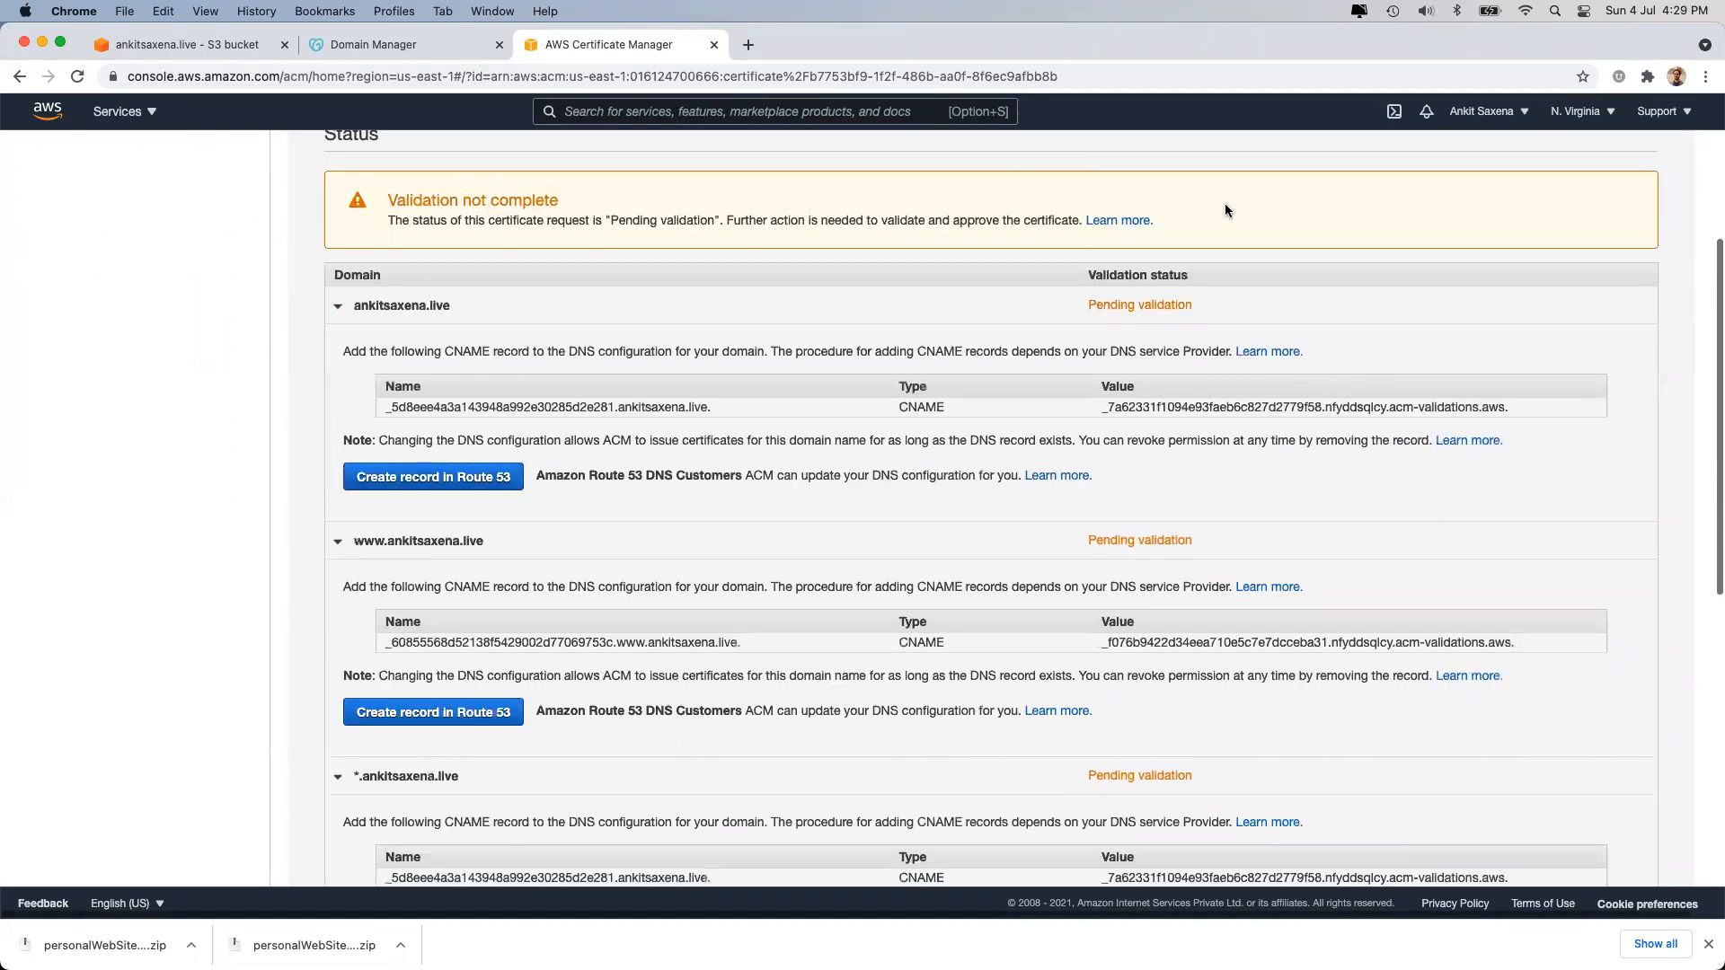
{"action": "scroll", "coordinate": [1258, 199], "scroll_direction": "up", "scroll_amount": 5}
{"action": "left_click", "coordinate": [1602, 262]}
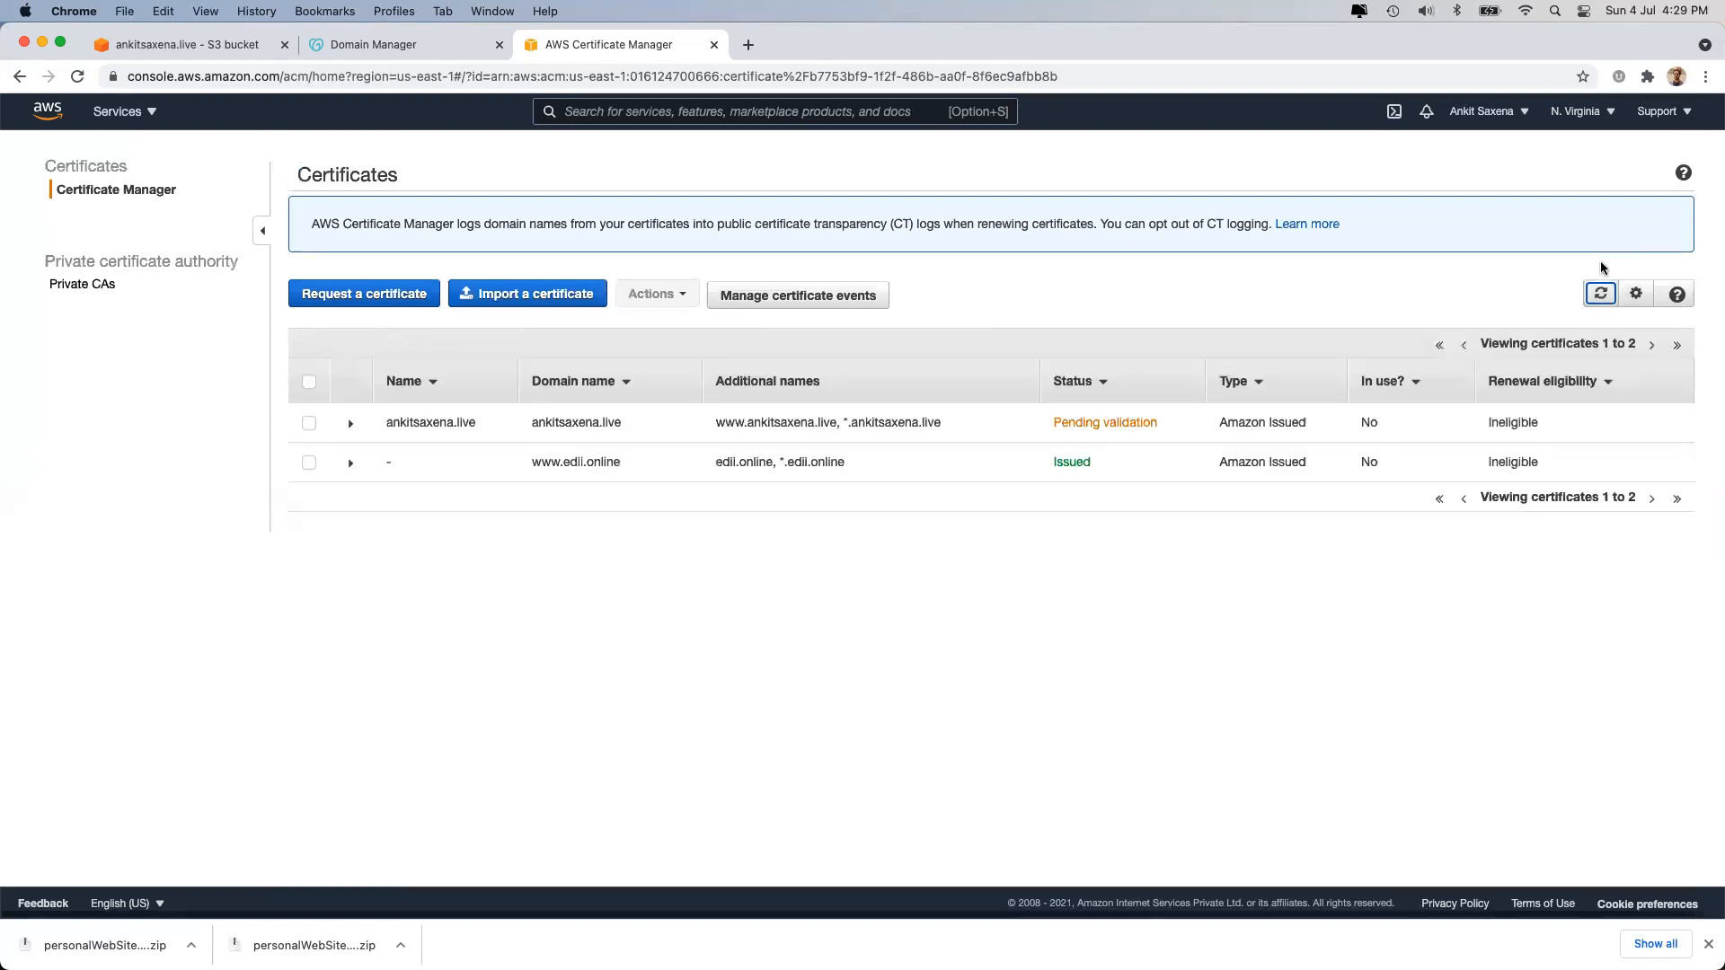
{"action": "left_click", "coordinate": [1600, 296]}
{"action": "triple_click", "coordinate": [1060, 465]}
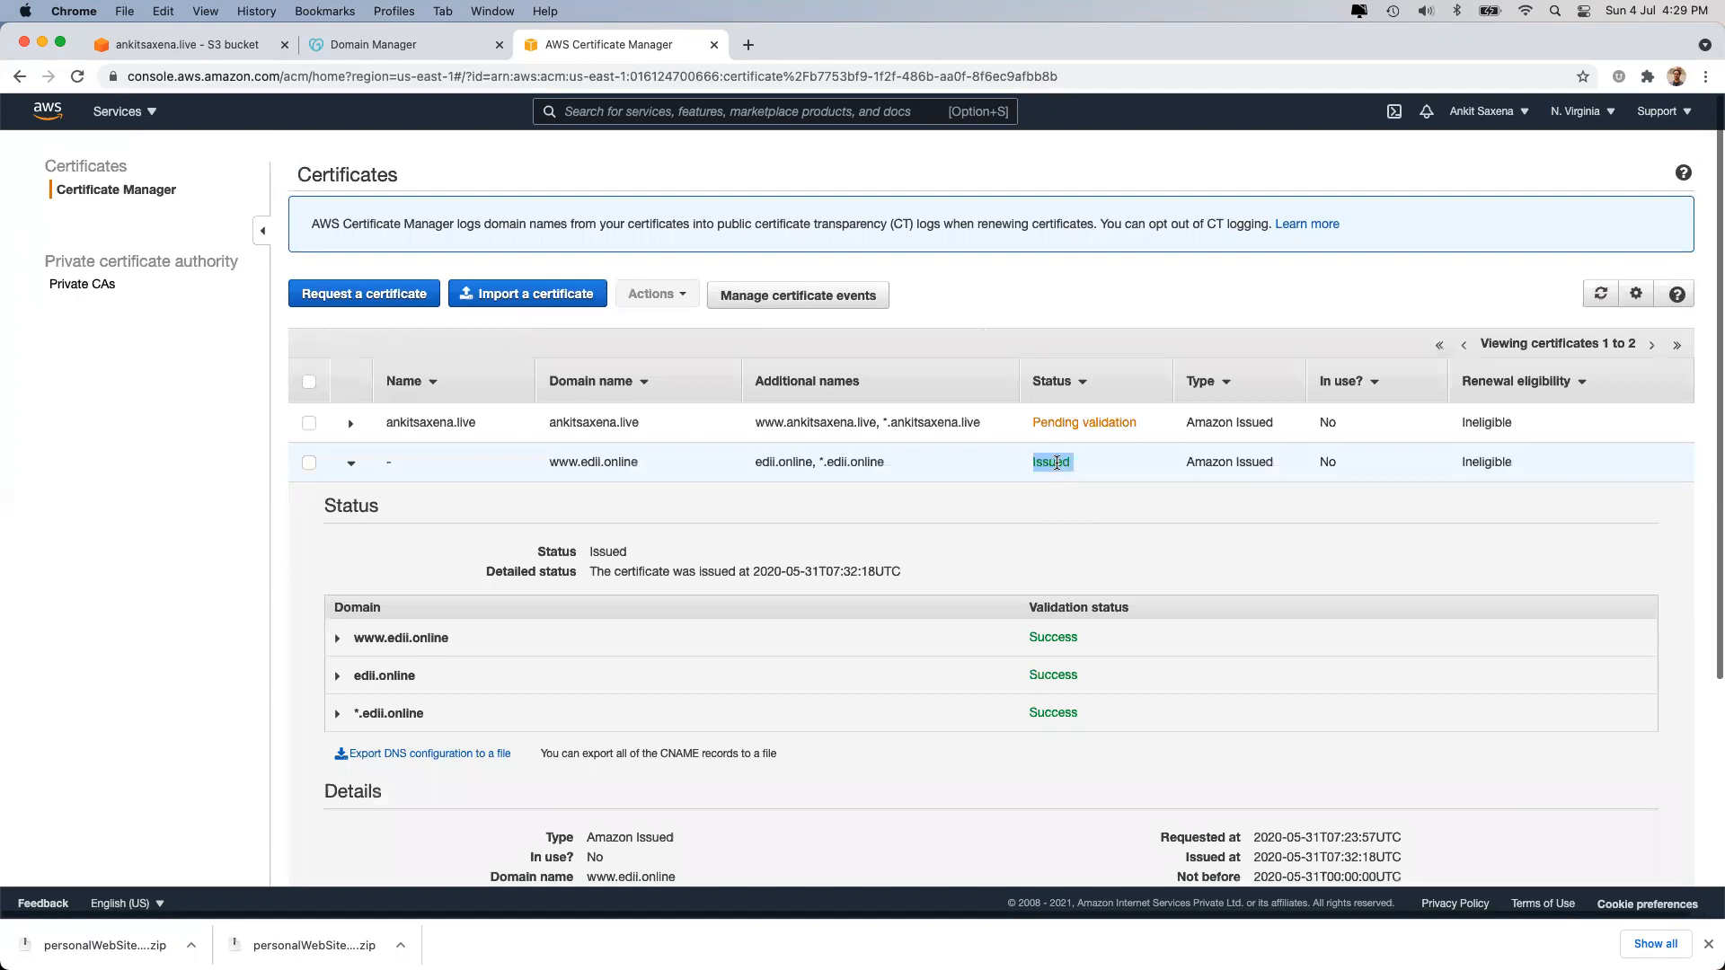
{"action": "left_click", "coordinate": [351, 460]}
{"action": "left_click", "coordinate": [779, 416]}
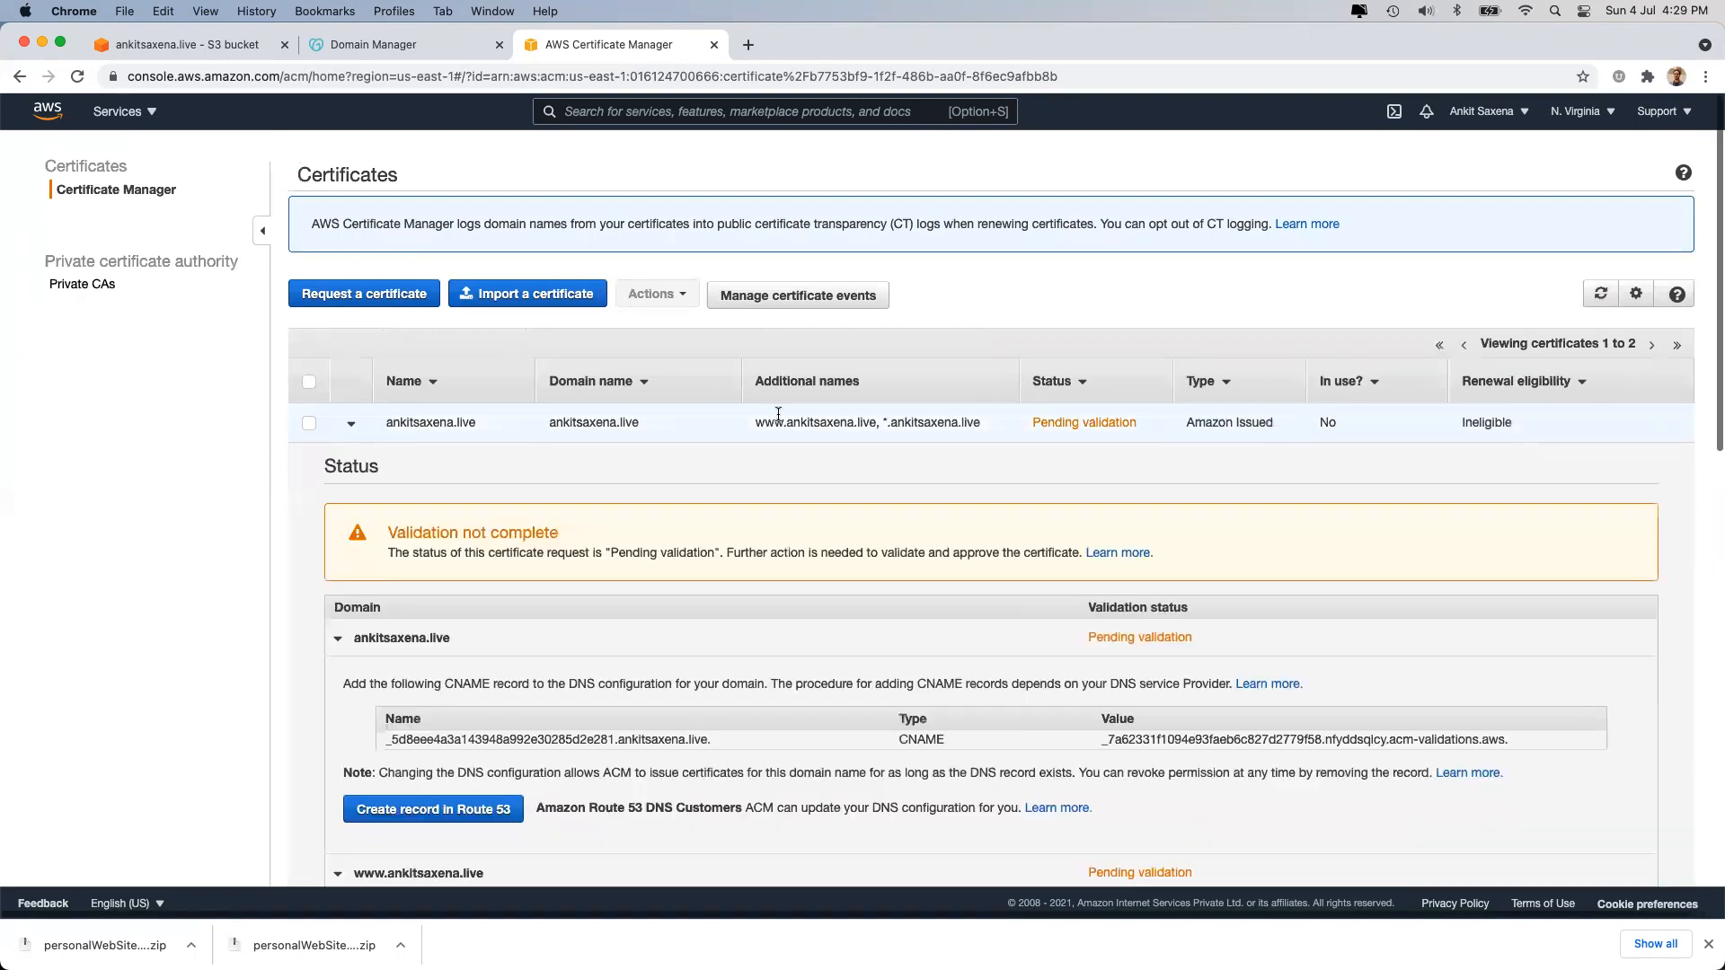
{"action": "left_click", "coordinate": [1601, 294]}
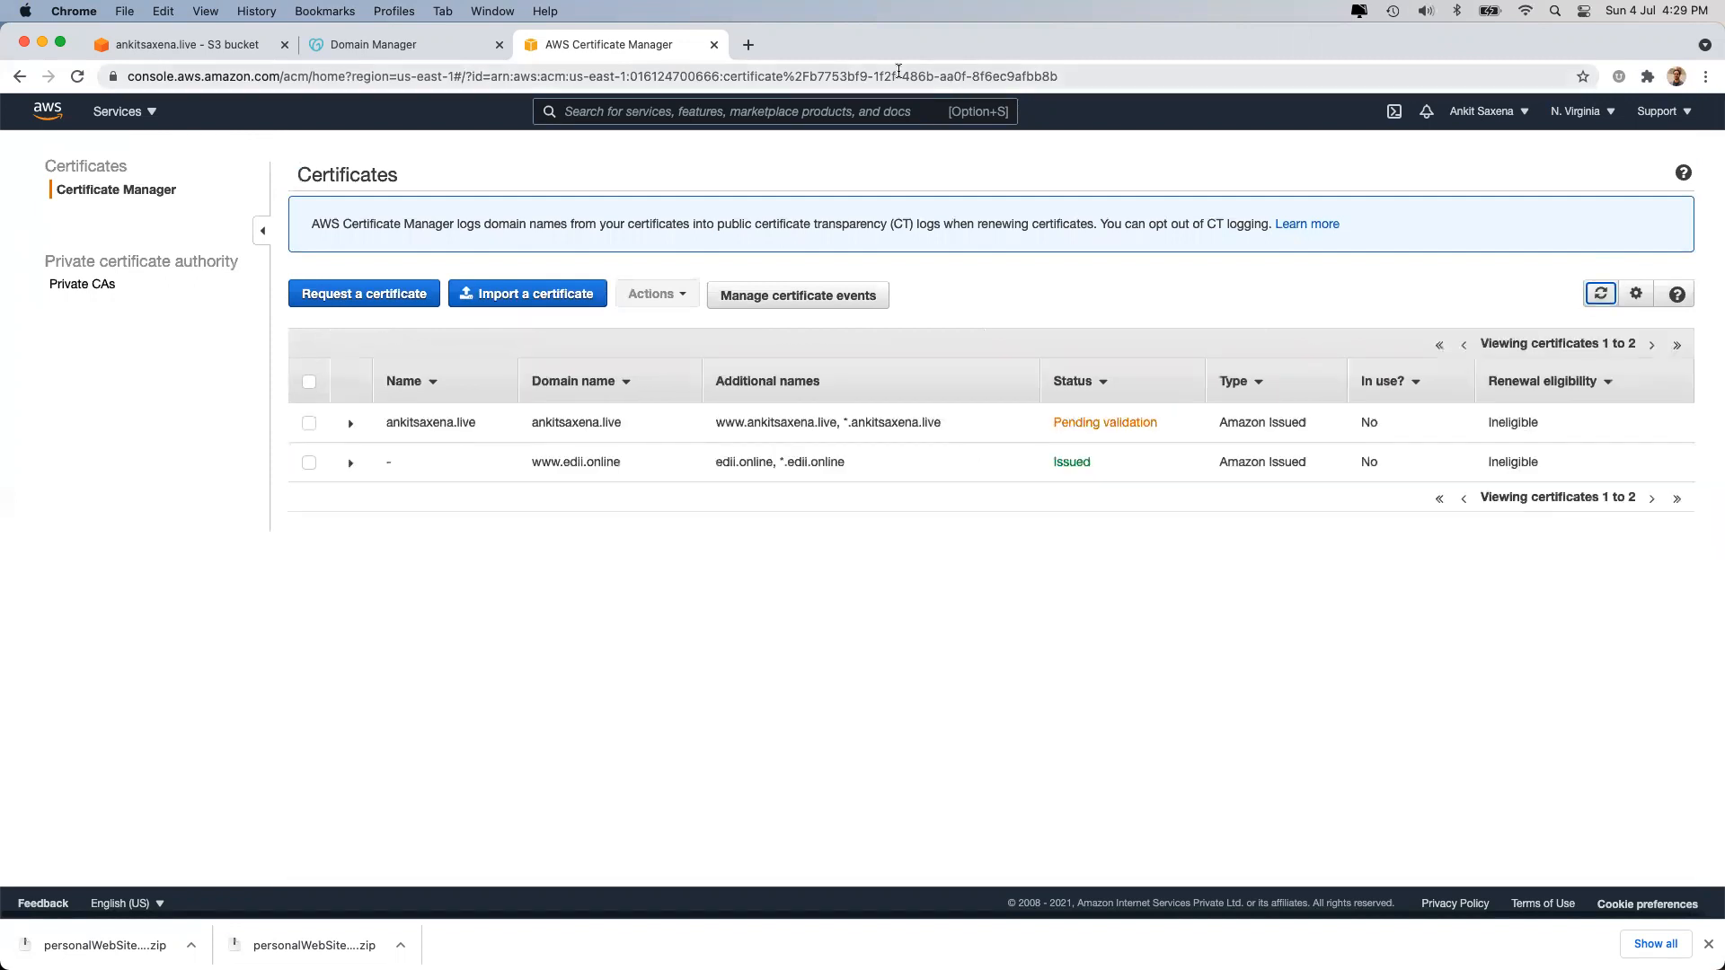
{"action": "left_click", "coordinate": [1597, 112]}
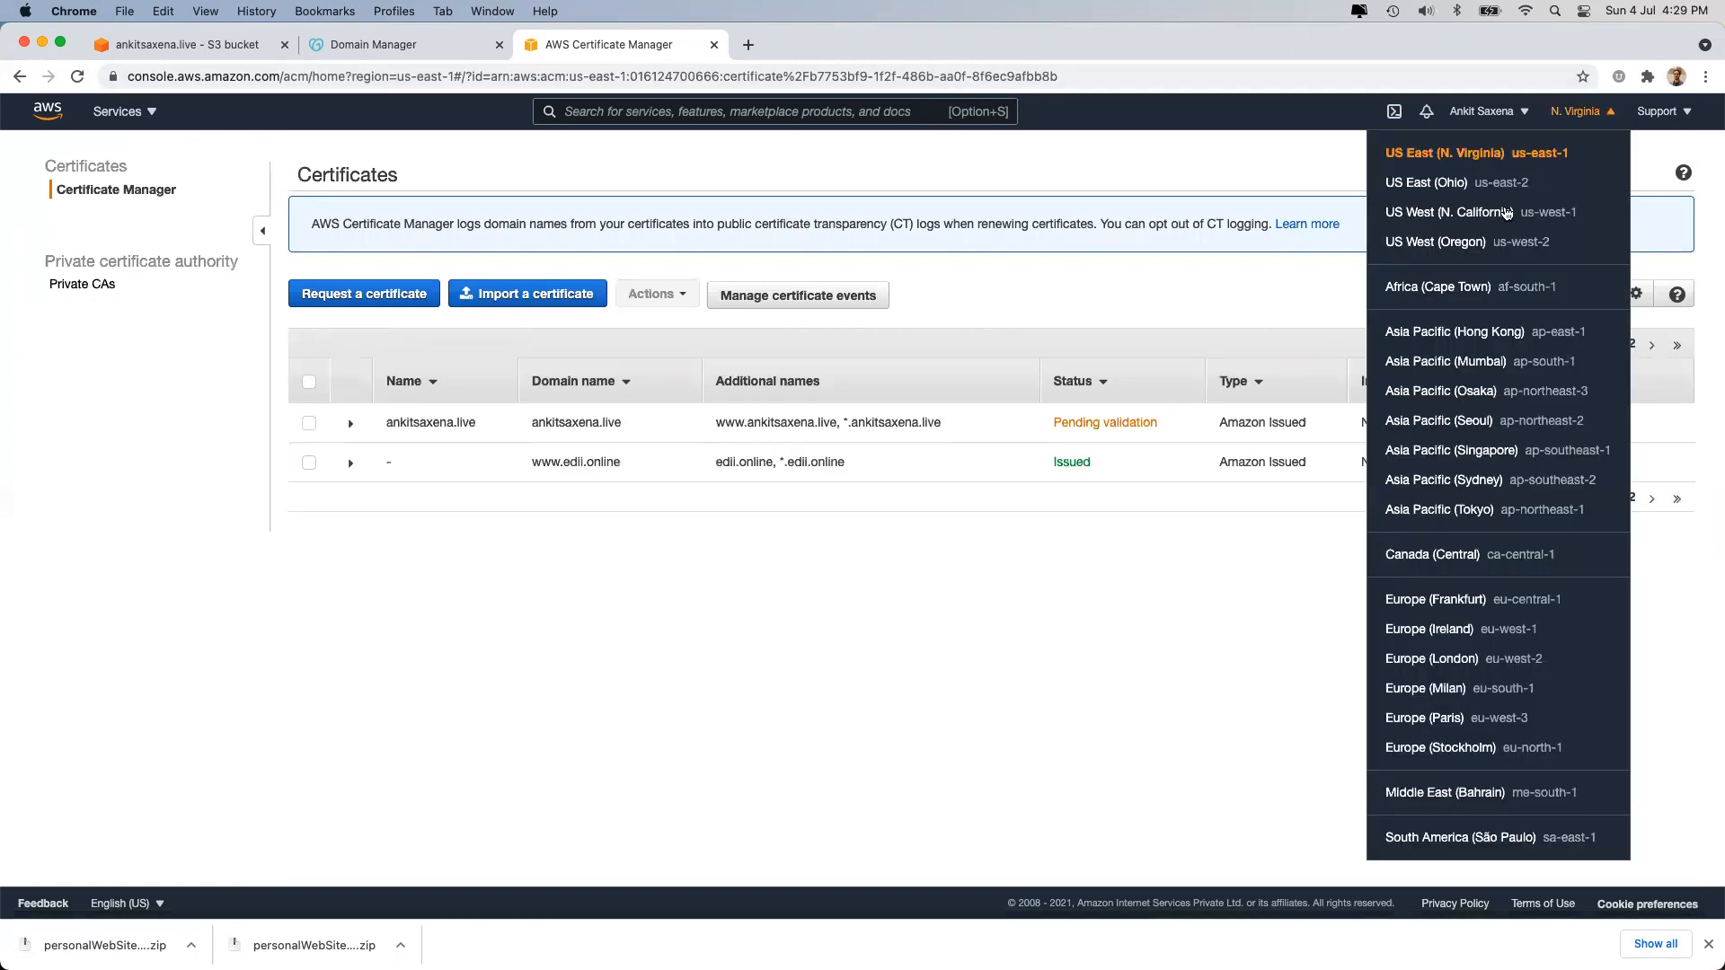
{"action": "left_click", "coordinate": [1455, 363]}
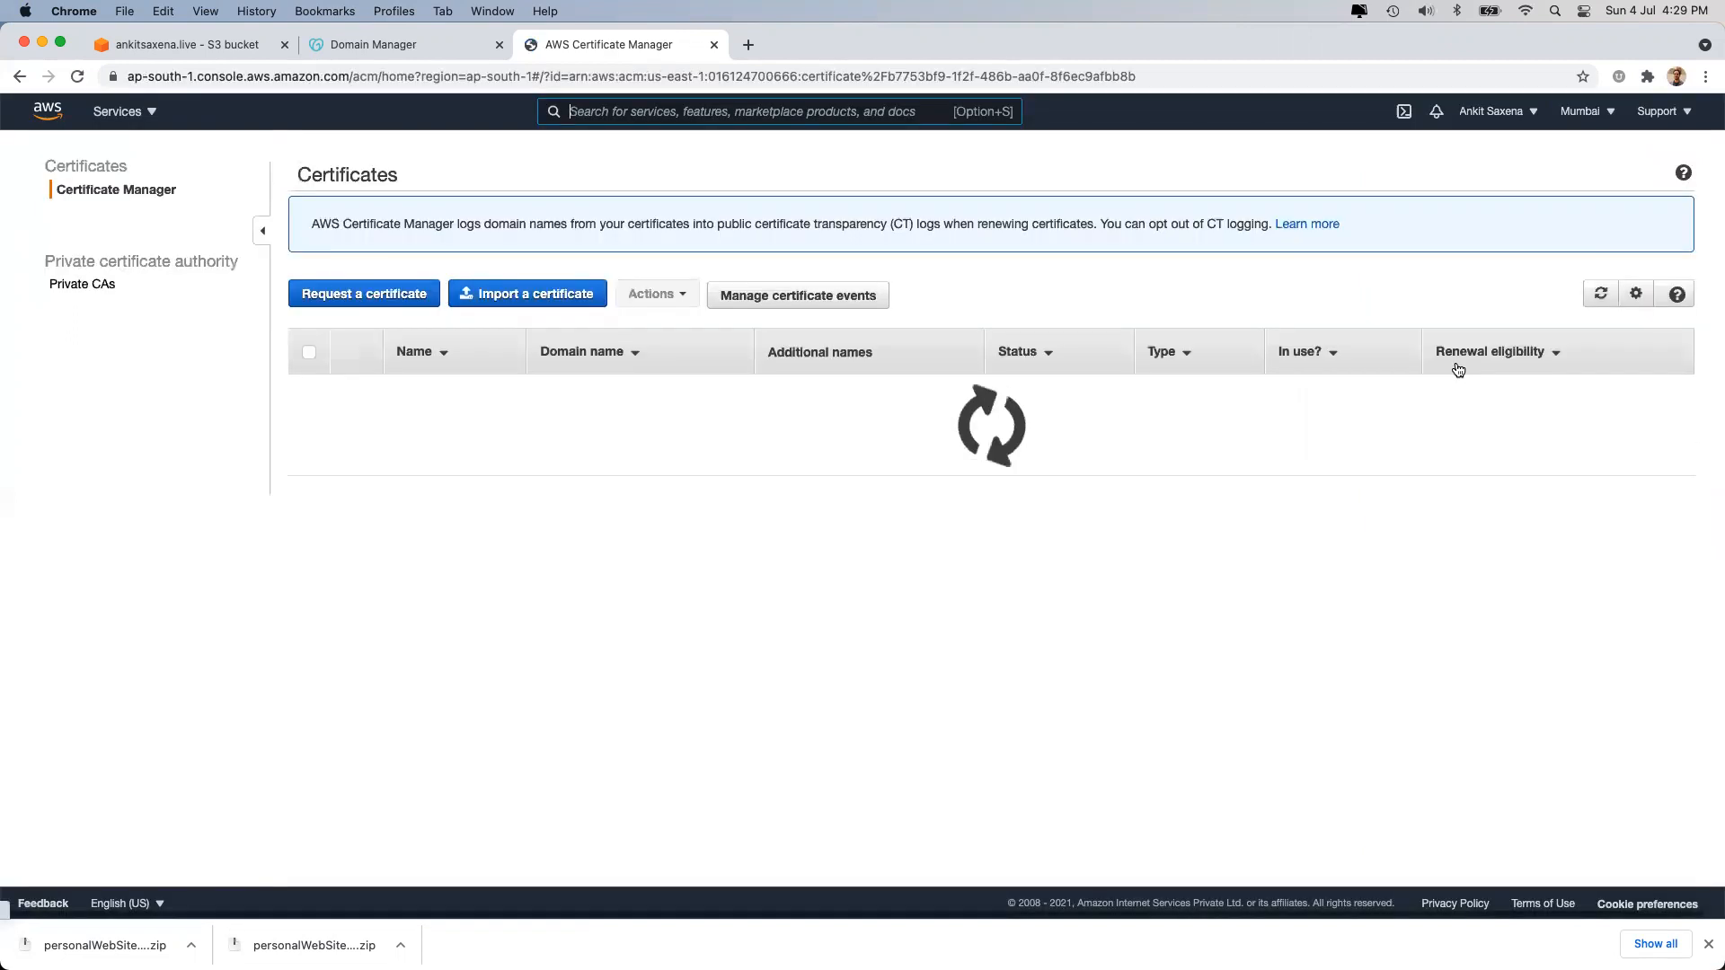
{"action": "left_click", "coordinate": [742, 427]}
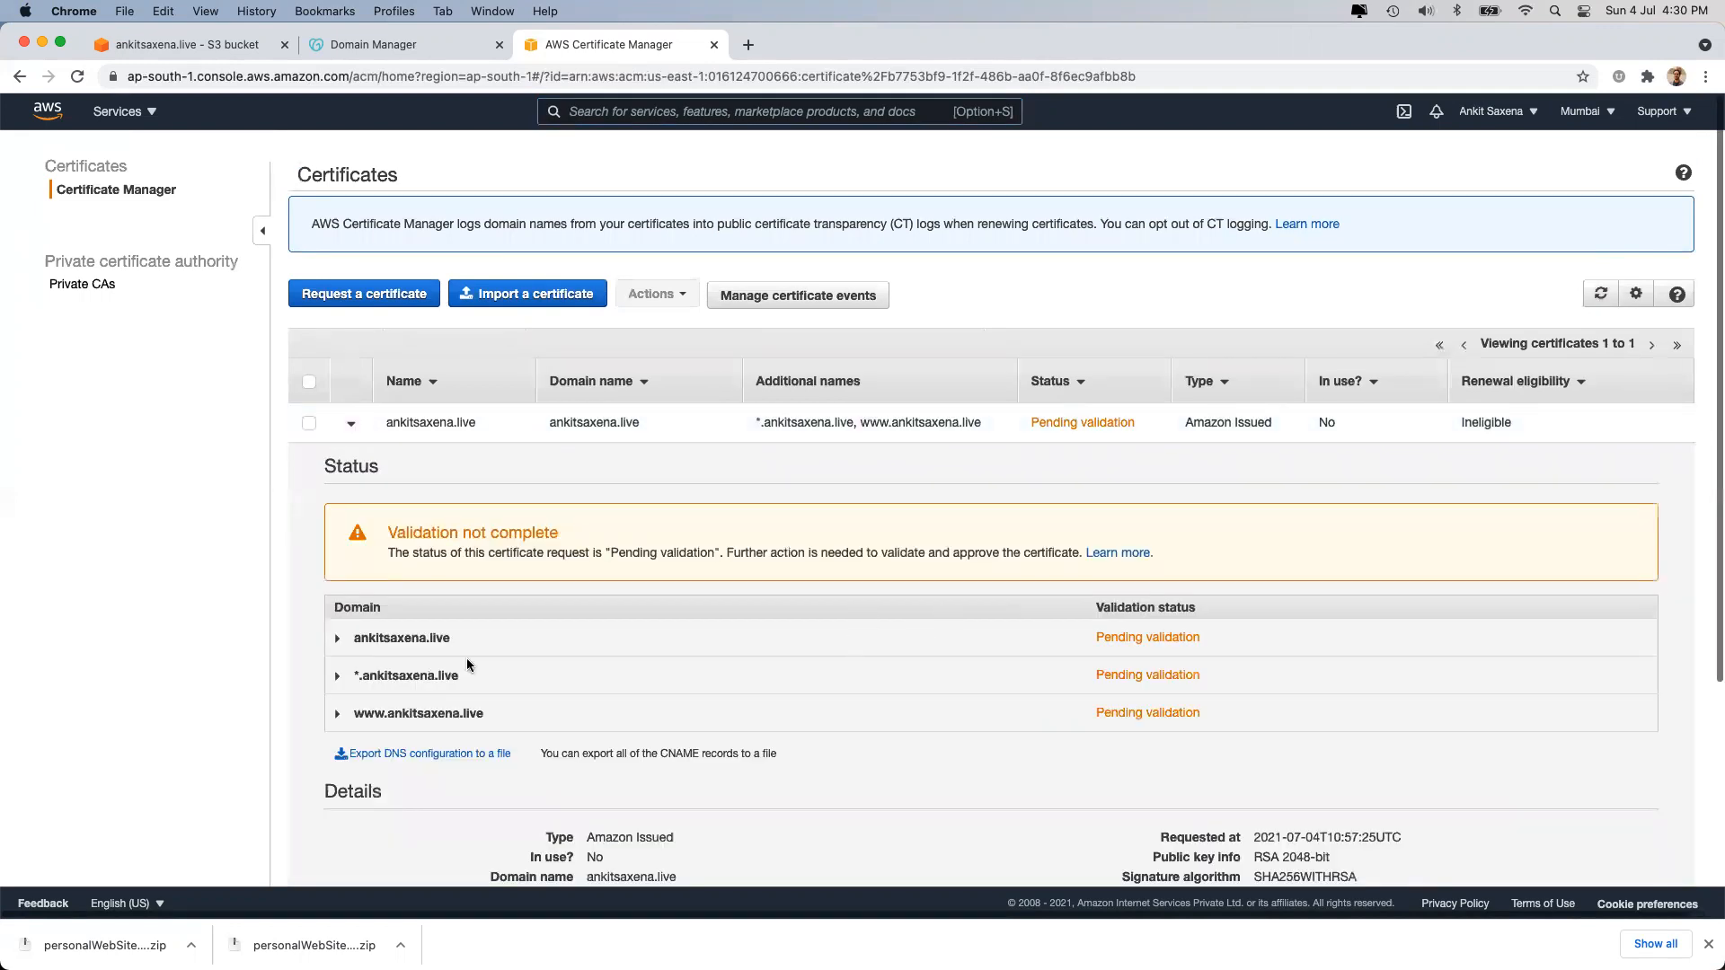
{"action": "left_click", "coordinate": [411, 639]}
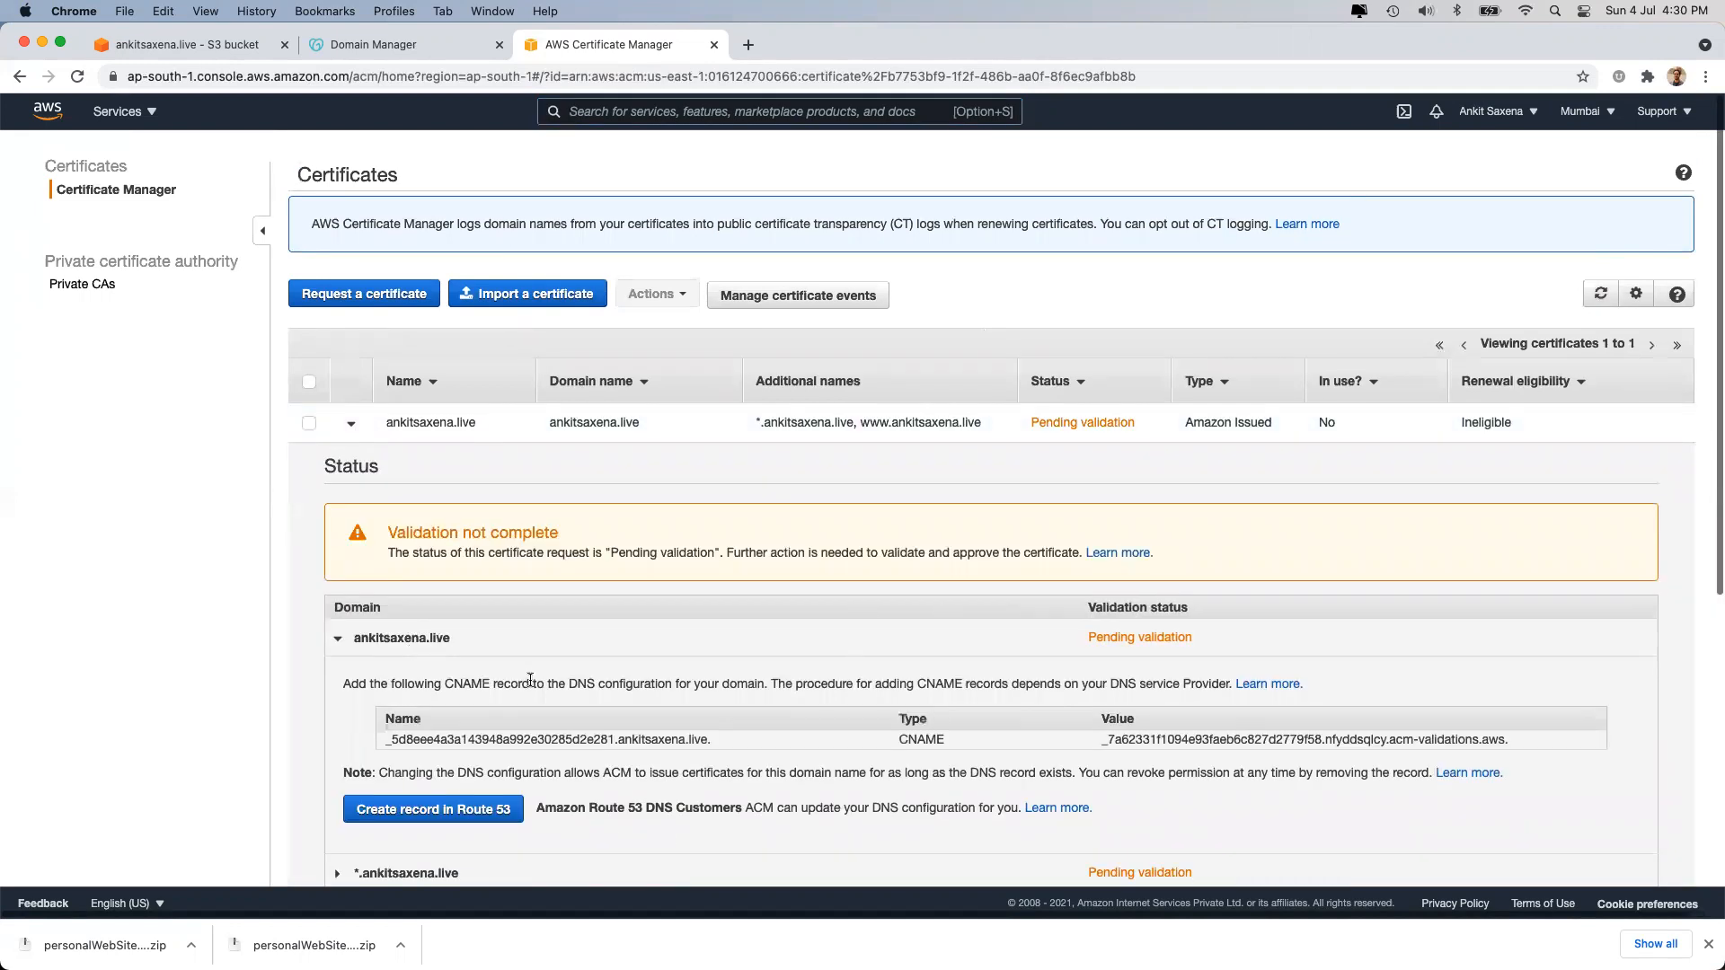
{"action": "scroll", "coordinate": [483, 763], "scroll_direction": "down", "scroll_amount": 1}
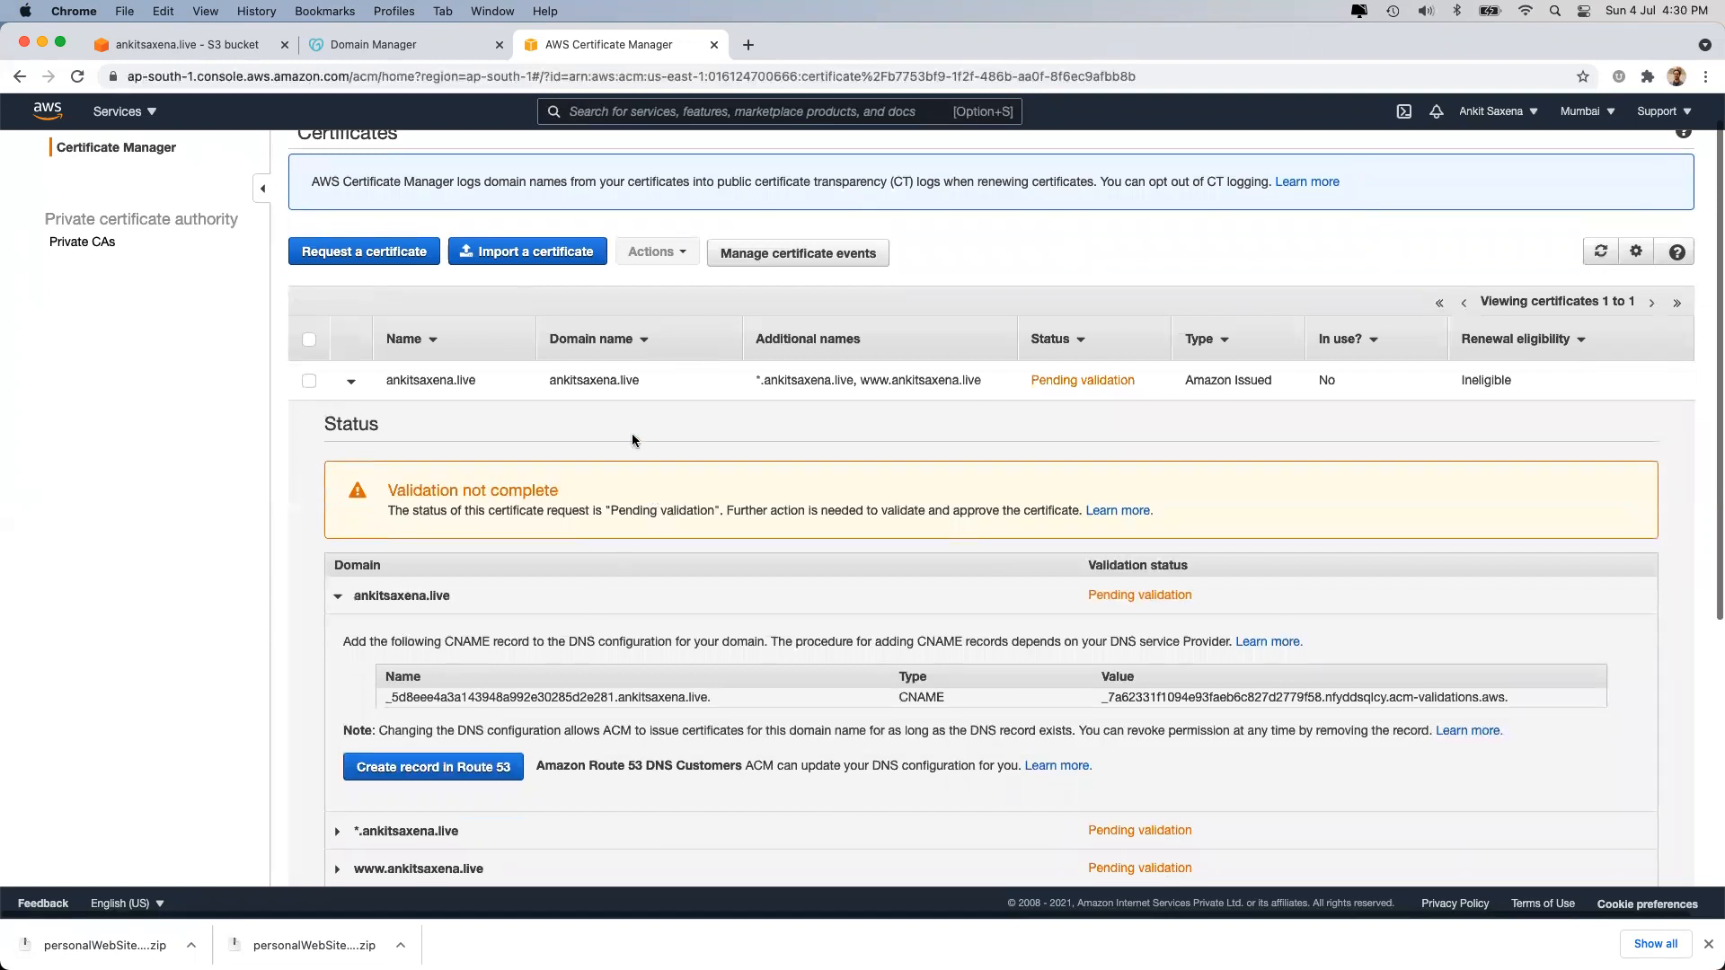
{"action": "left_click", "coordinate": [480, 765]}
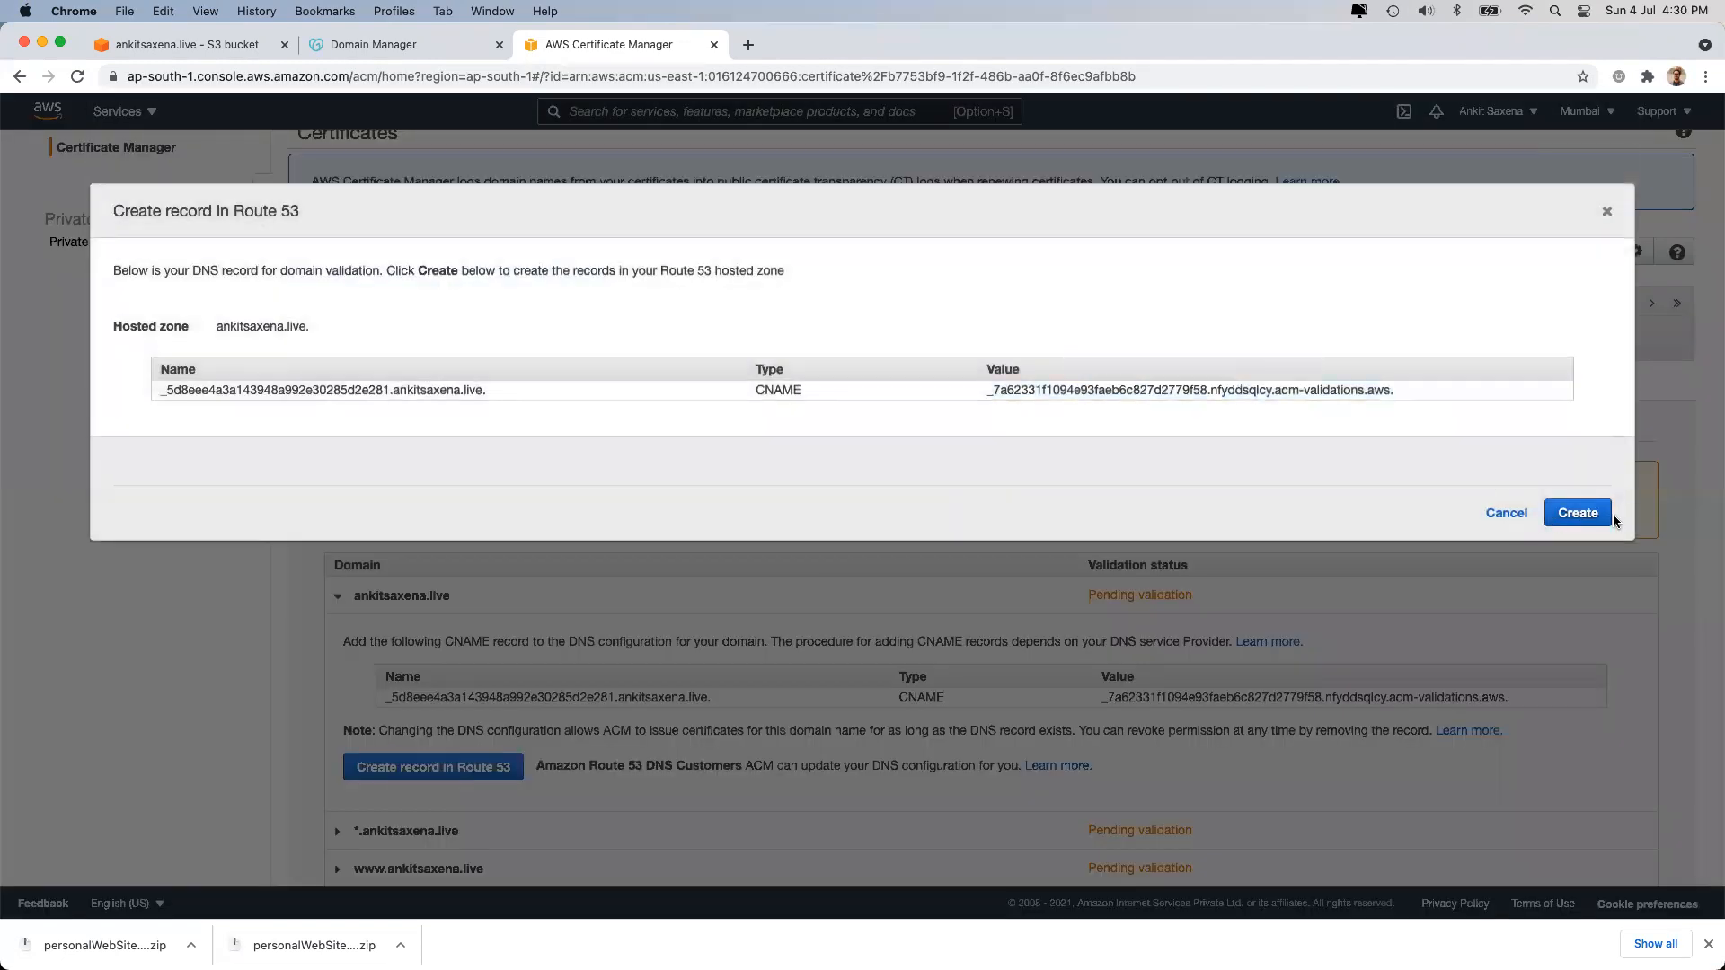
{"action": "left_click", "coordinate": [1505, 513]}
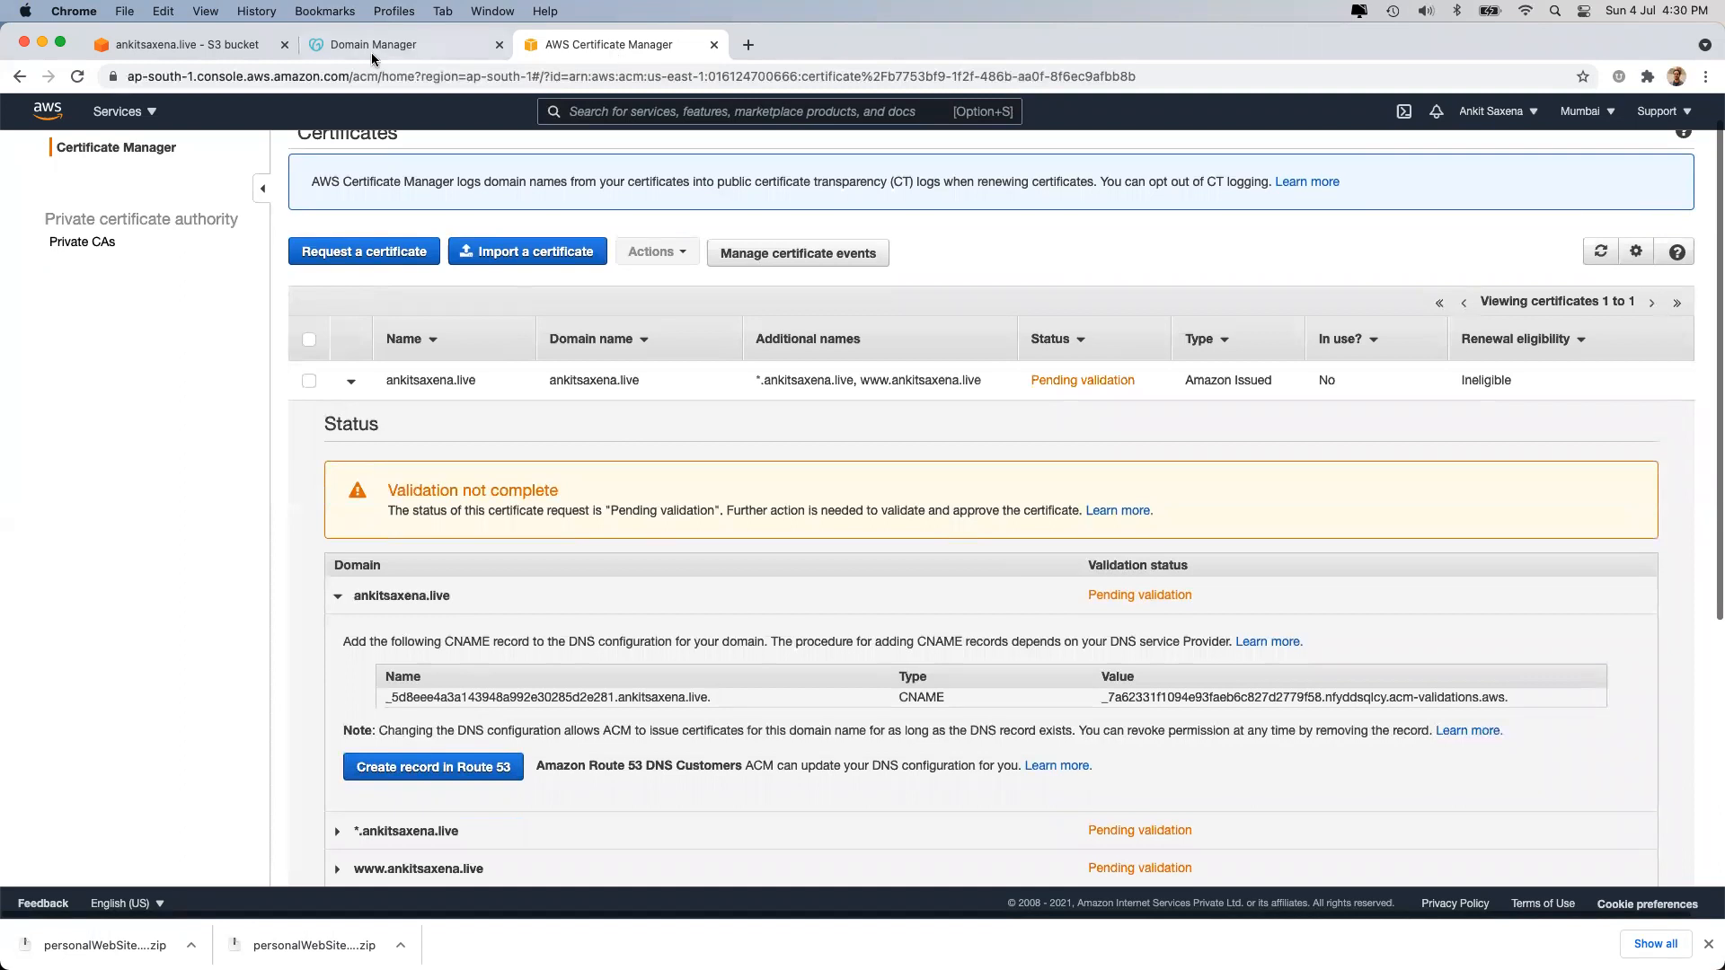
{"action": "left_click", "coordinate": [1588, 111]}
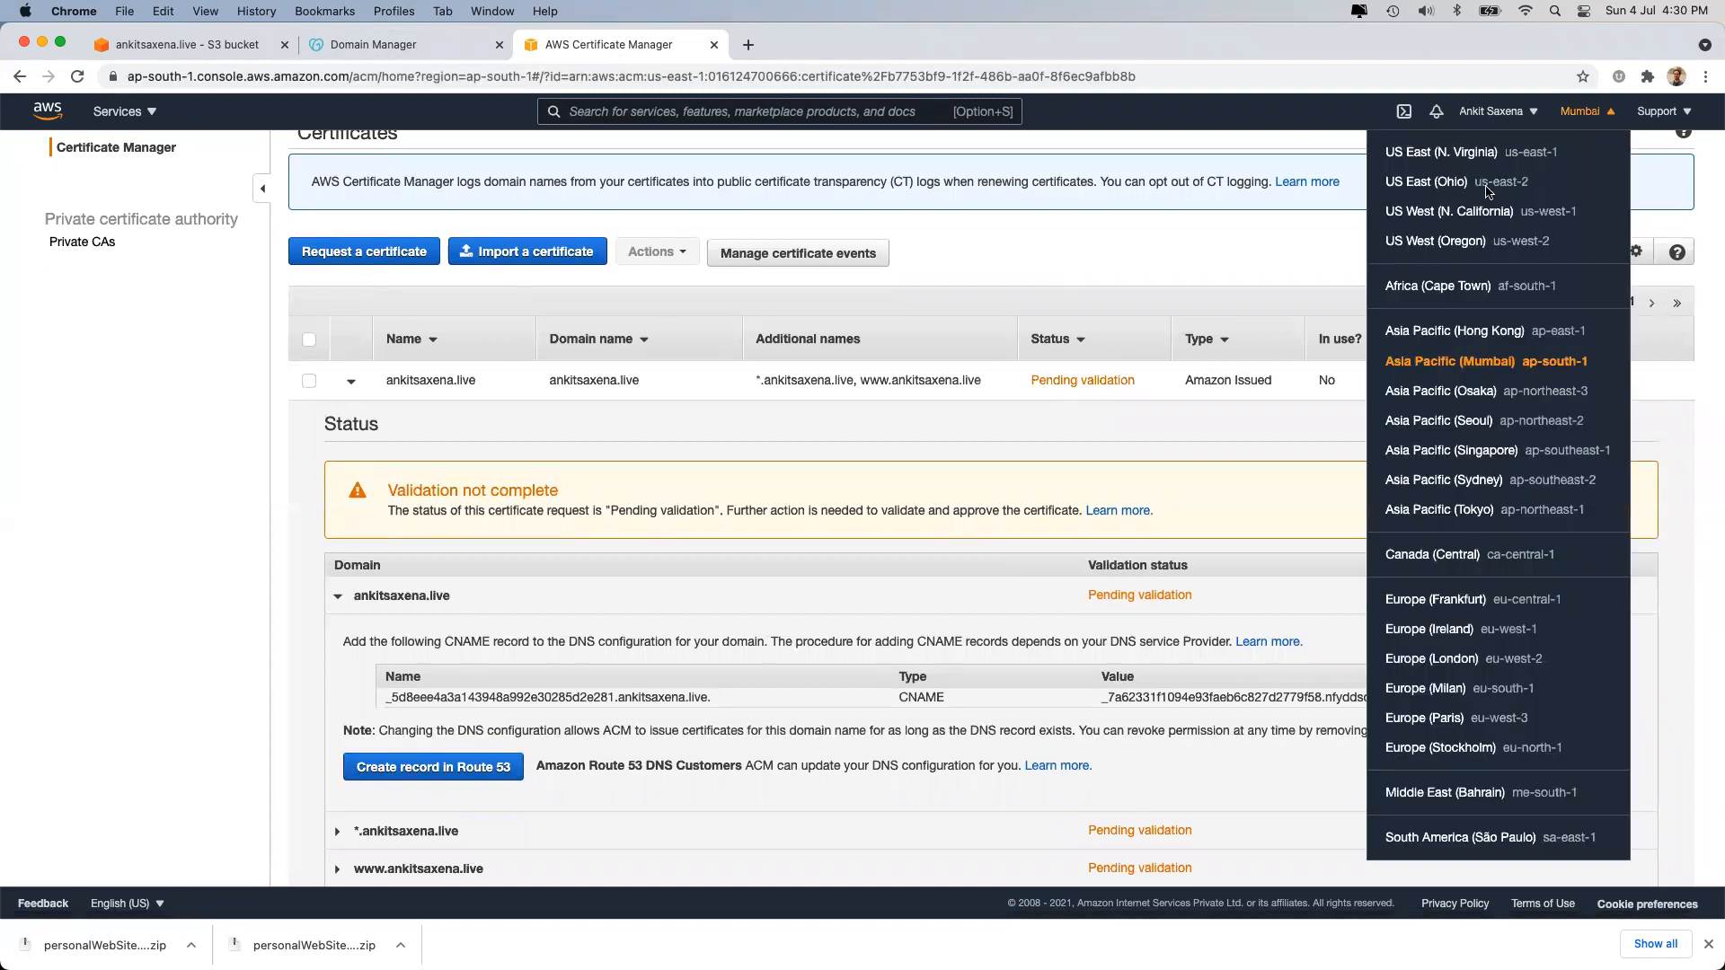
{"action": "left_click", "coordinate": [1473, 155]}
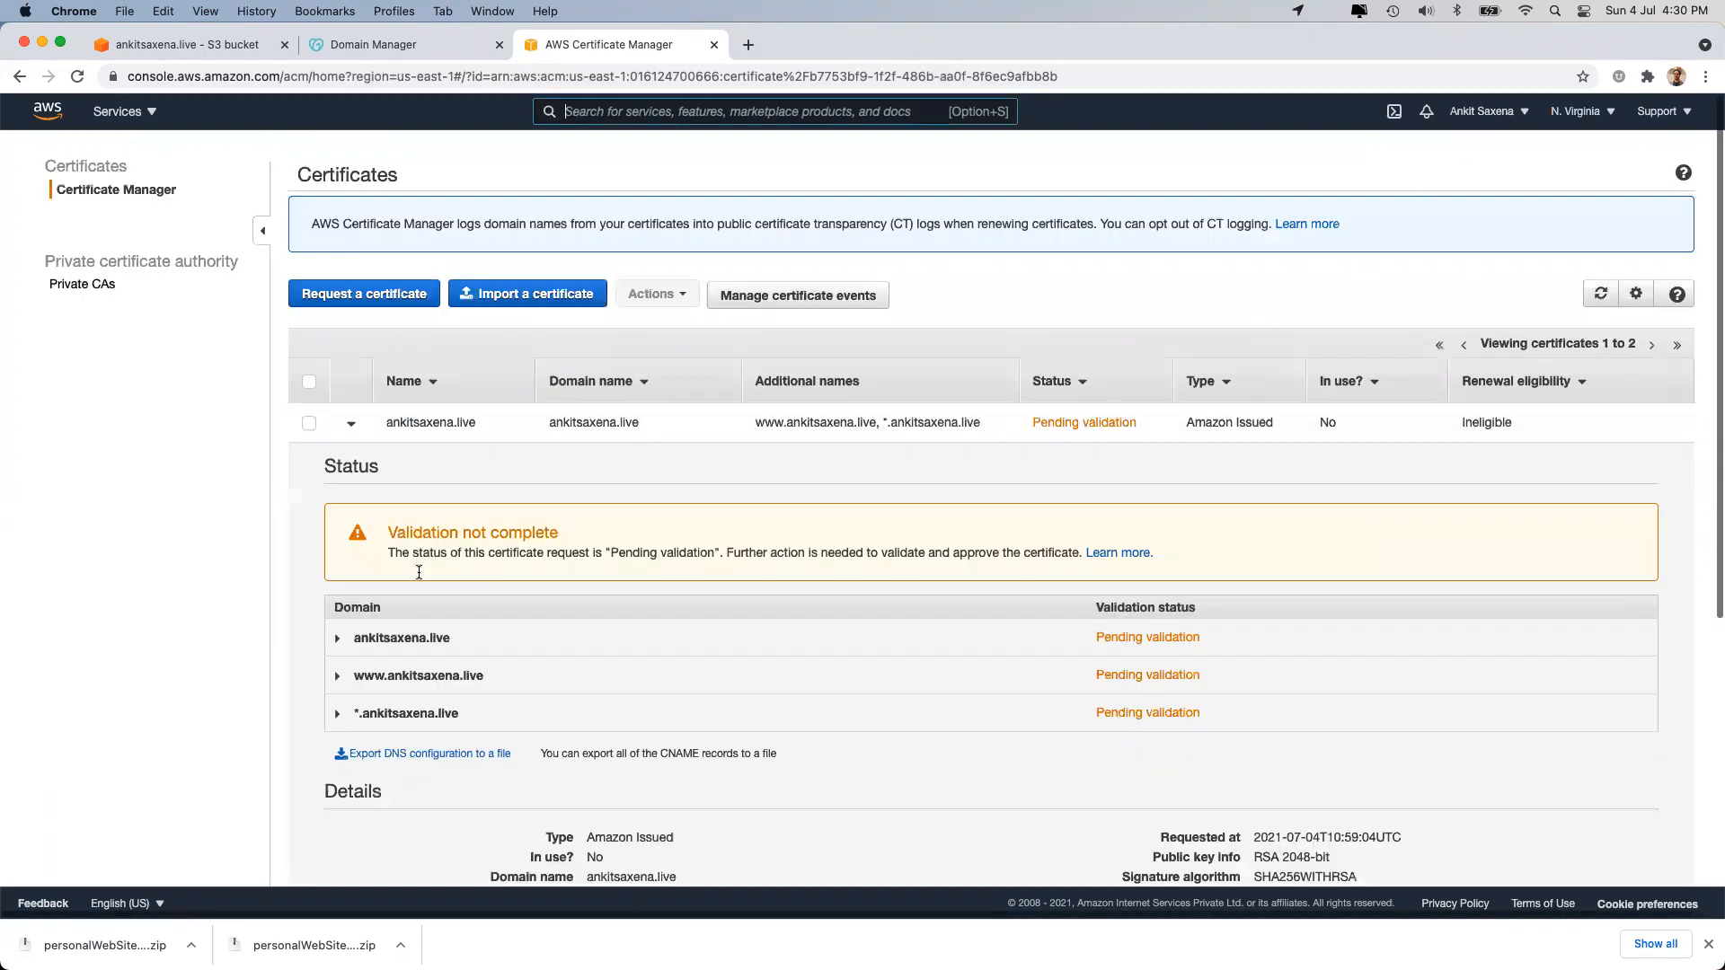
{"action": "left_click", "coordinate": [419, 637]}
{"action": "scroll", "coordinate": [418, 663], "scroll_direction": "down", "scroll_amount": 3}
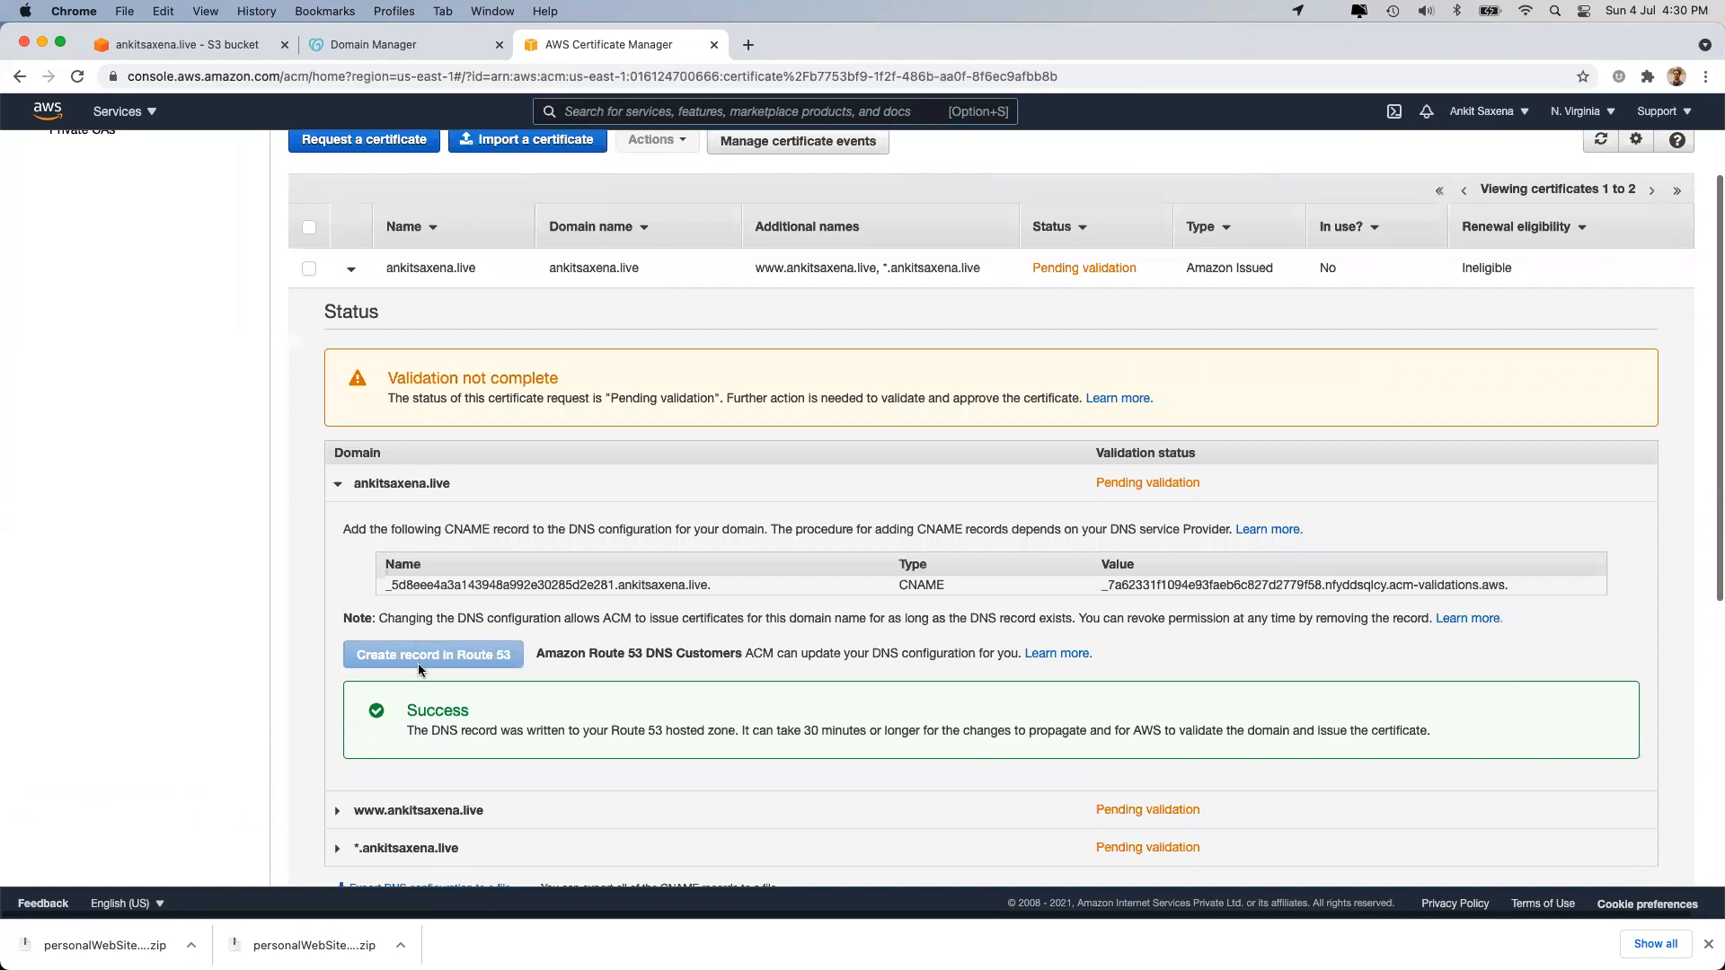
{"action": "scroll", "coordinate": [492, 296], "scroll_direction": "up", "scroll_amount": 3}
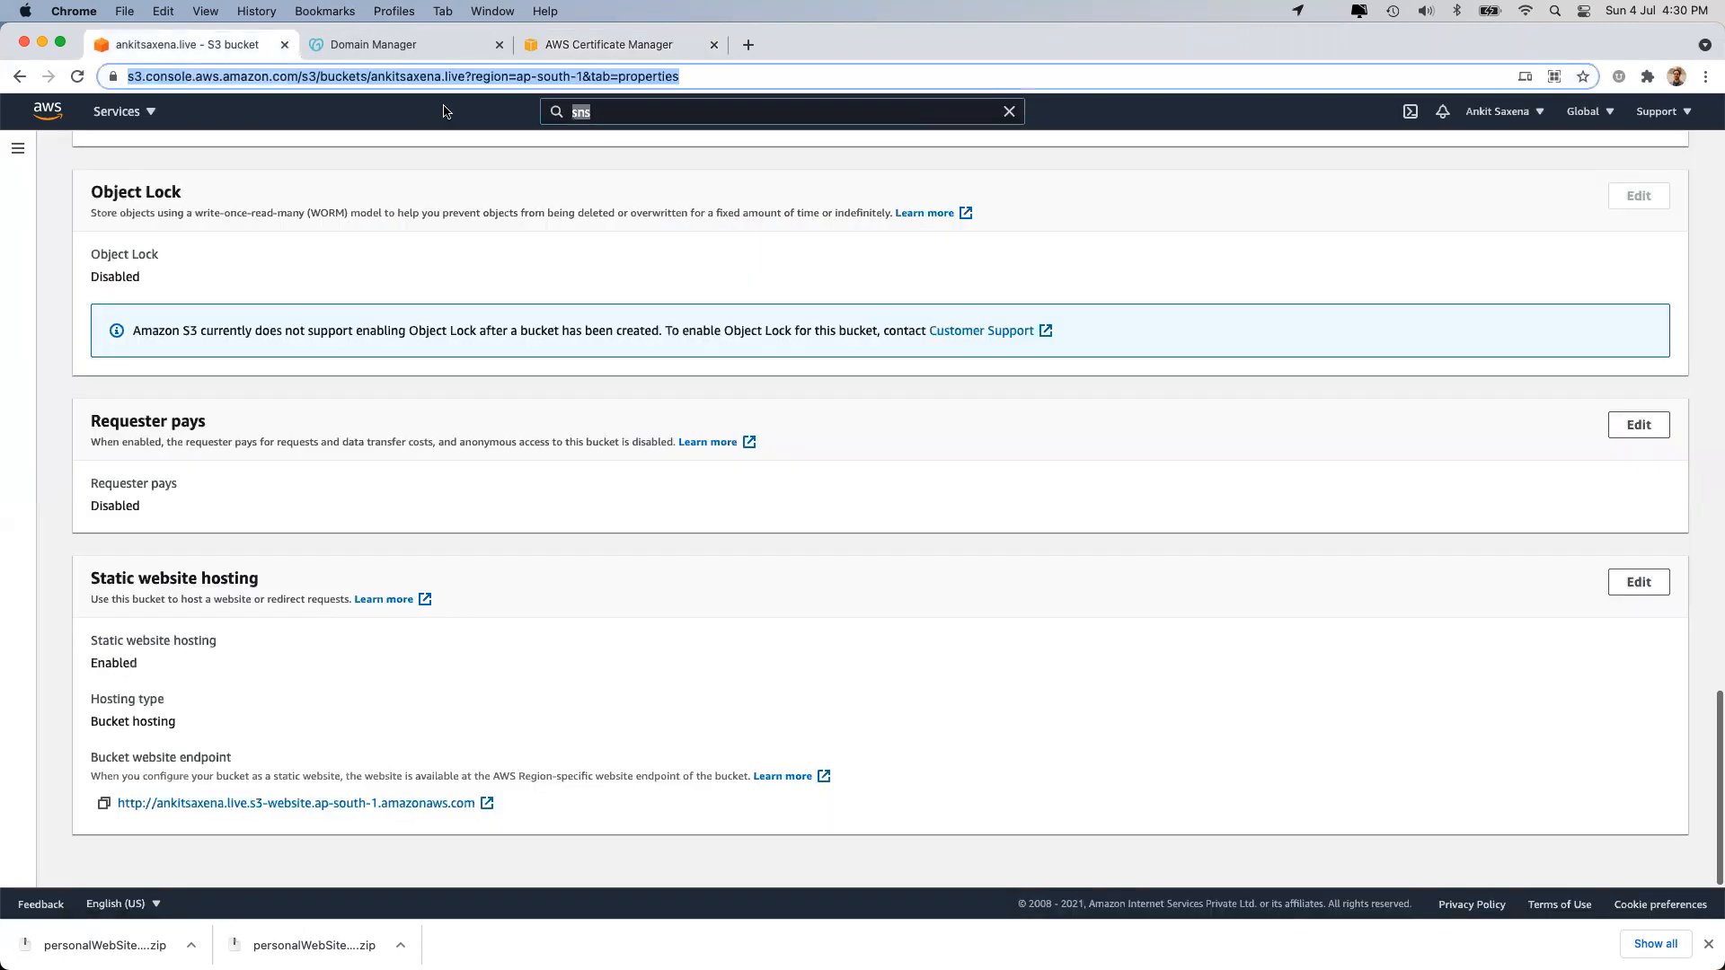
{"action": "left_click", "coordinate": [215, 44]}
{"action": "left_click", "coordinate": [597, 113]}
Open Route 53 in a new browser tab from the services search.
{"action": "type", "text": "route53"}
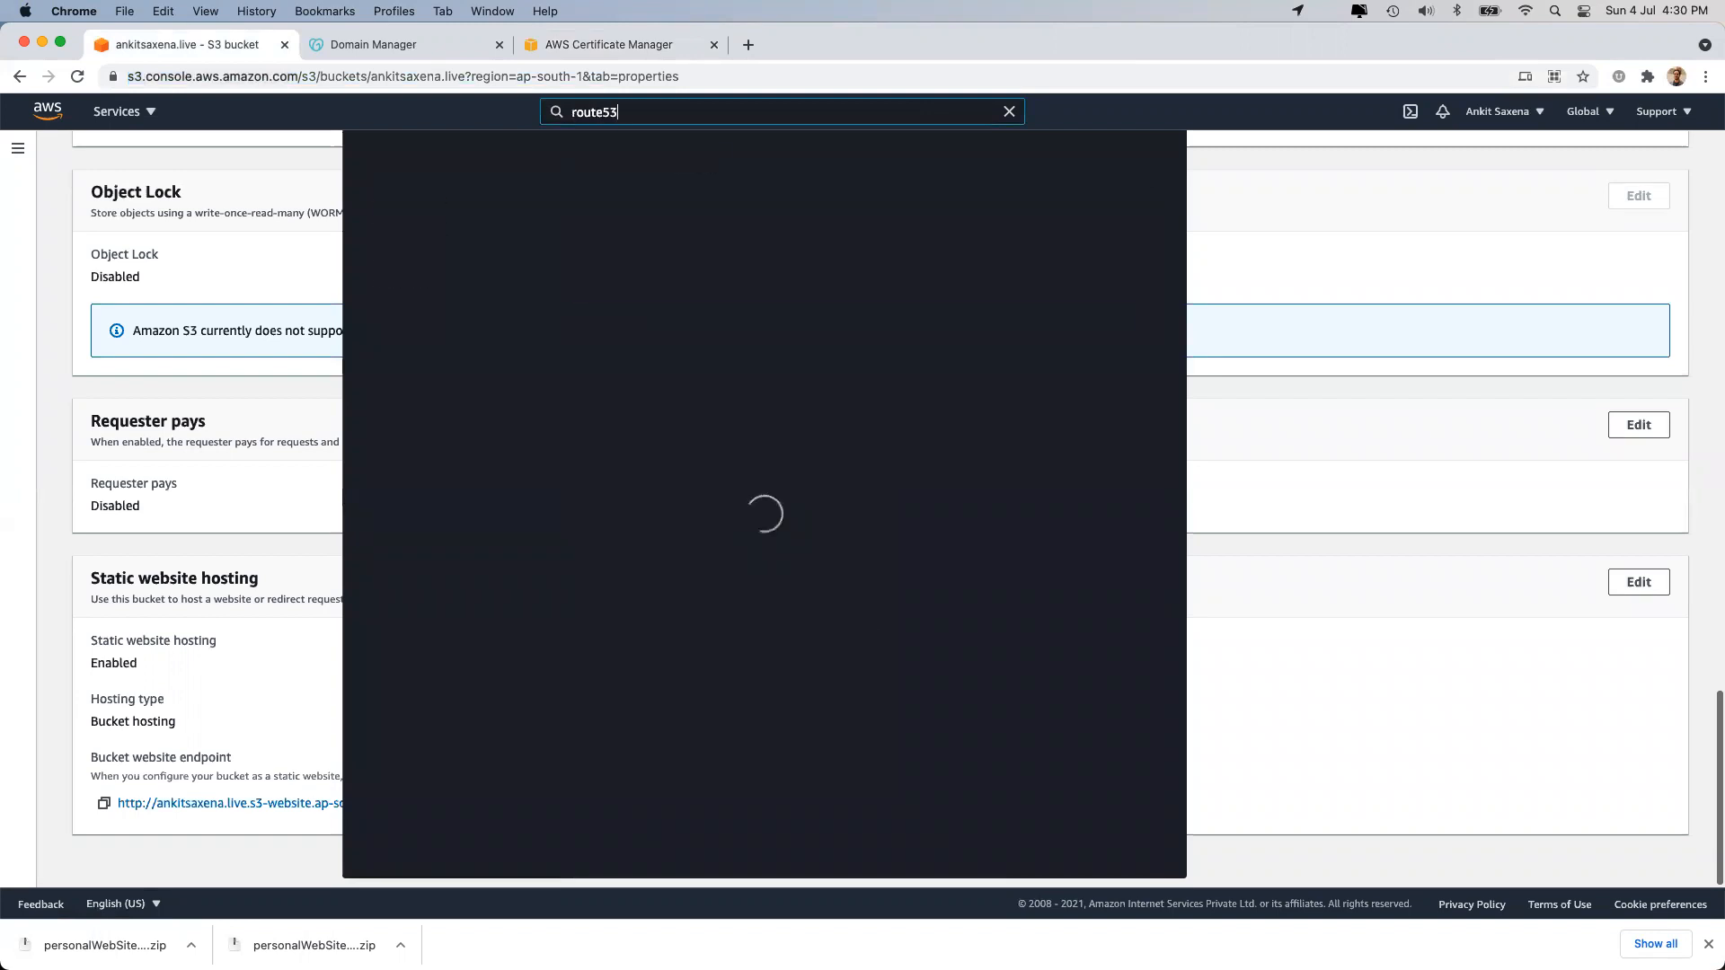
{"action": "right_click", "coordinate": [677, 241]}
{"action": "left_click", "coordinate": [709, 254]}
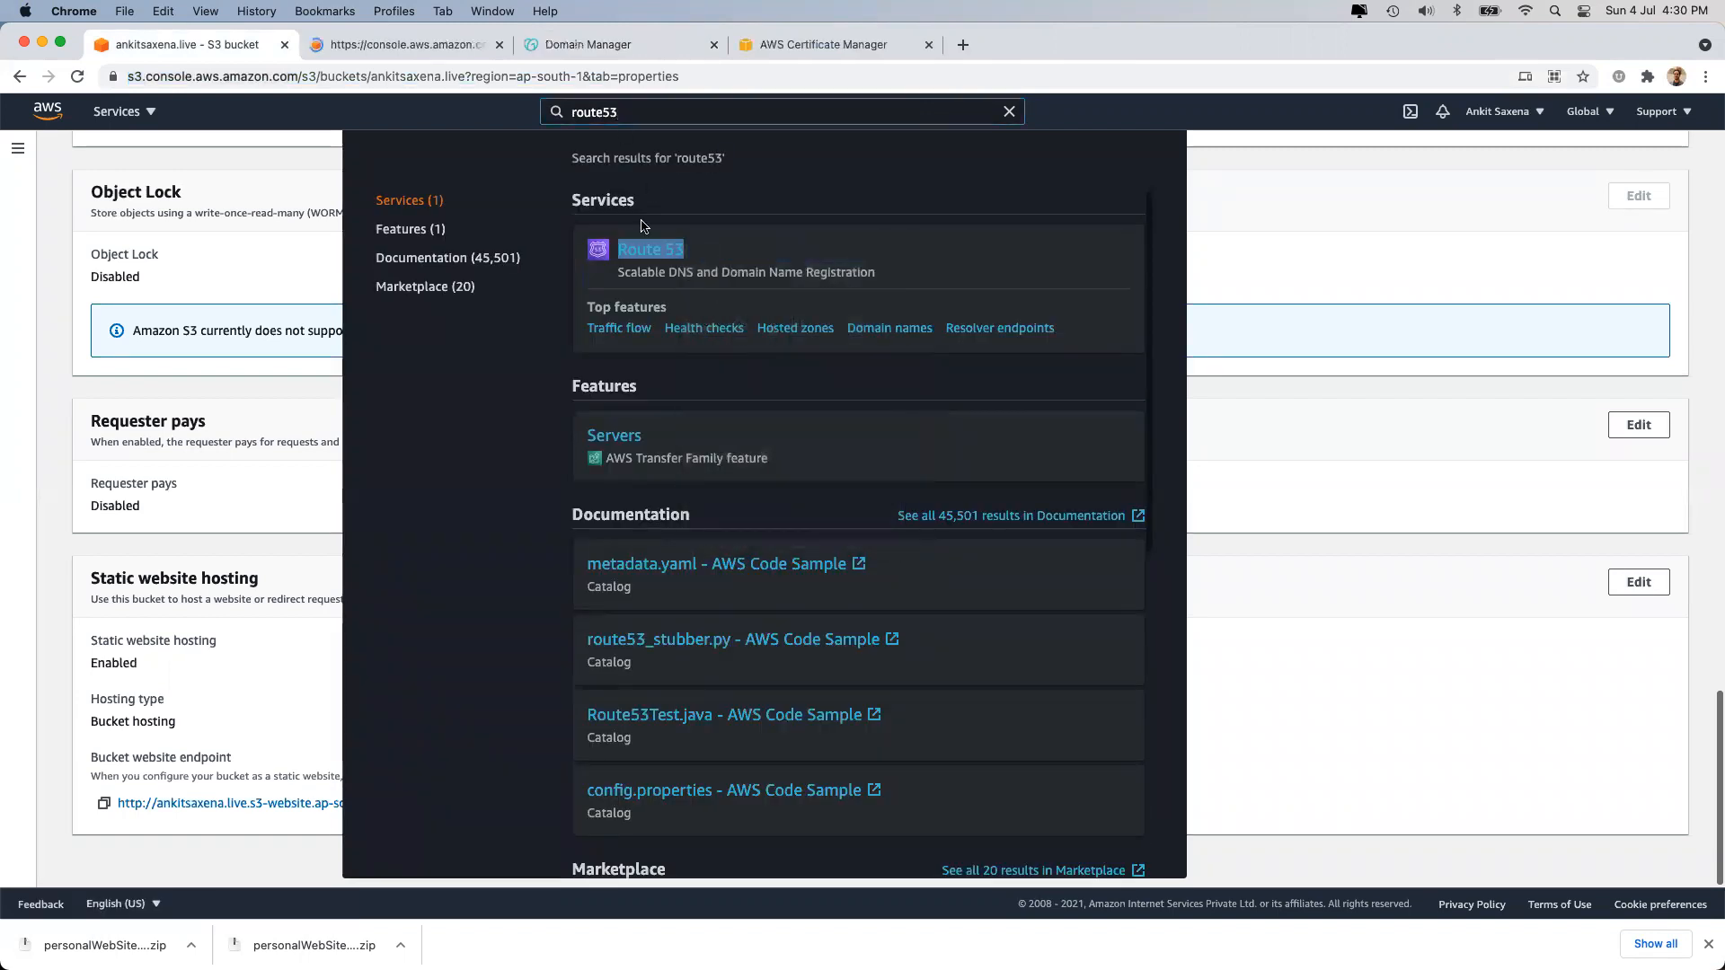
{"action": "left_click", "coordinate": [1008, 111]}
{"action": "left_click", "coordinate": [1008, 111]}
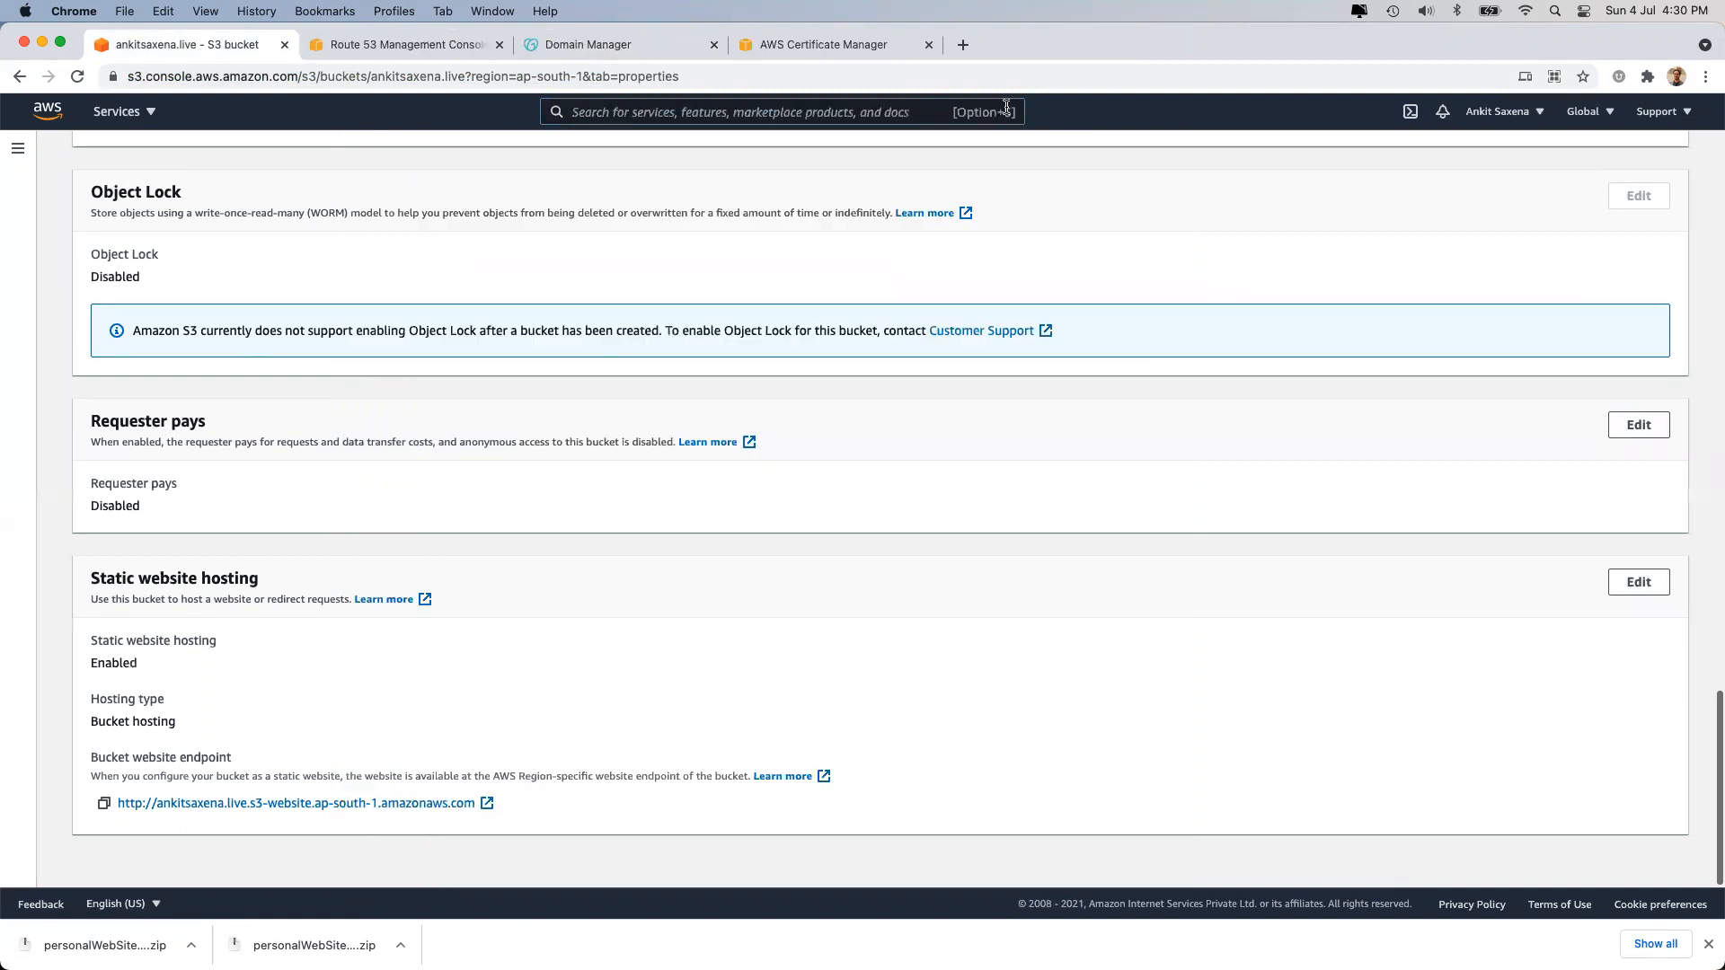
{"action": "left_click", "coordinate": [369, 47]}
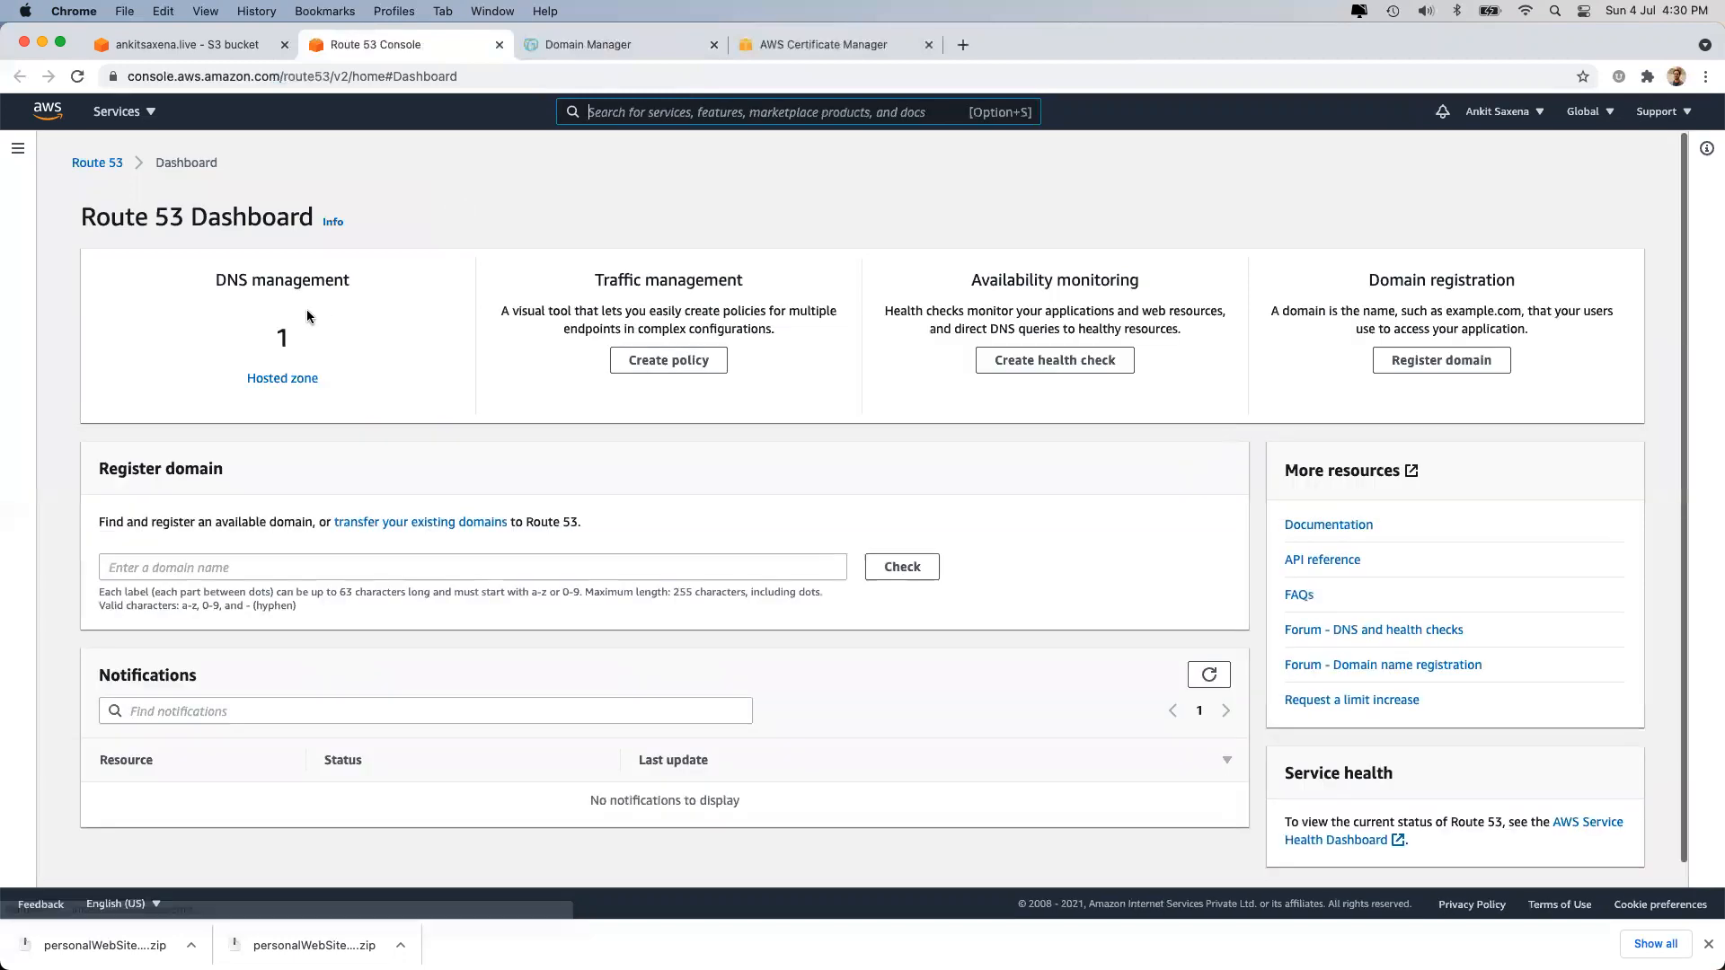
Inspect the ankitsaxena.live hosted zone records with the Record name column widened.
{"action": "left_click", "coordinate": [282, 379]}
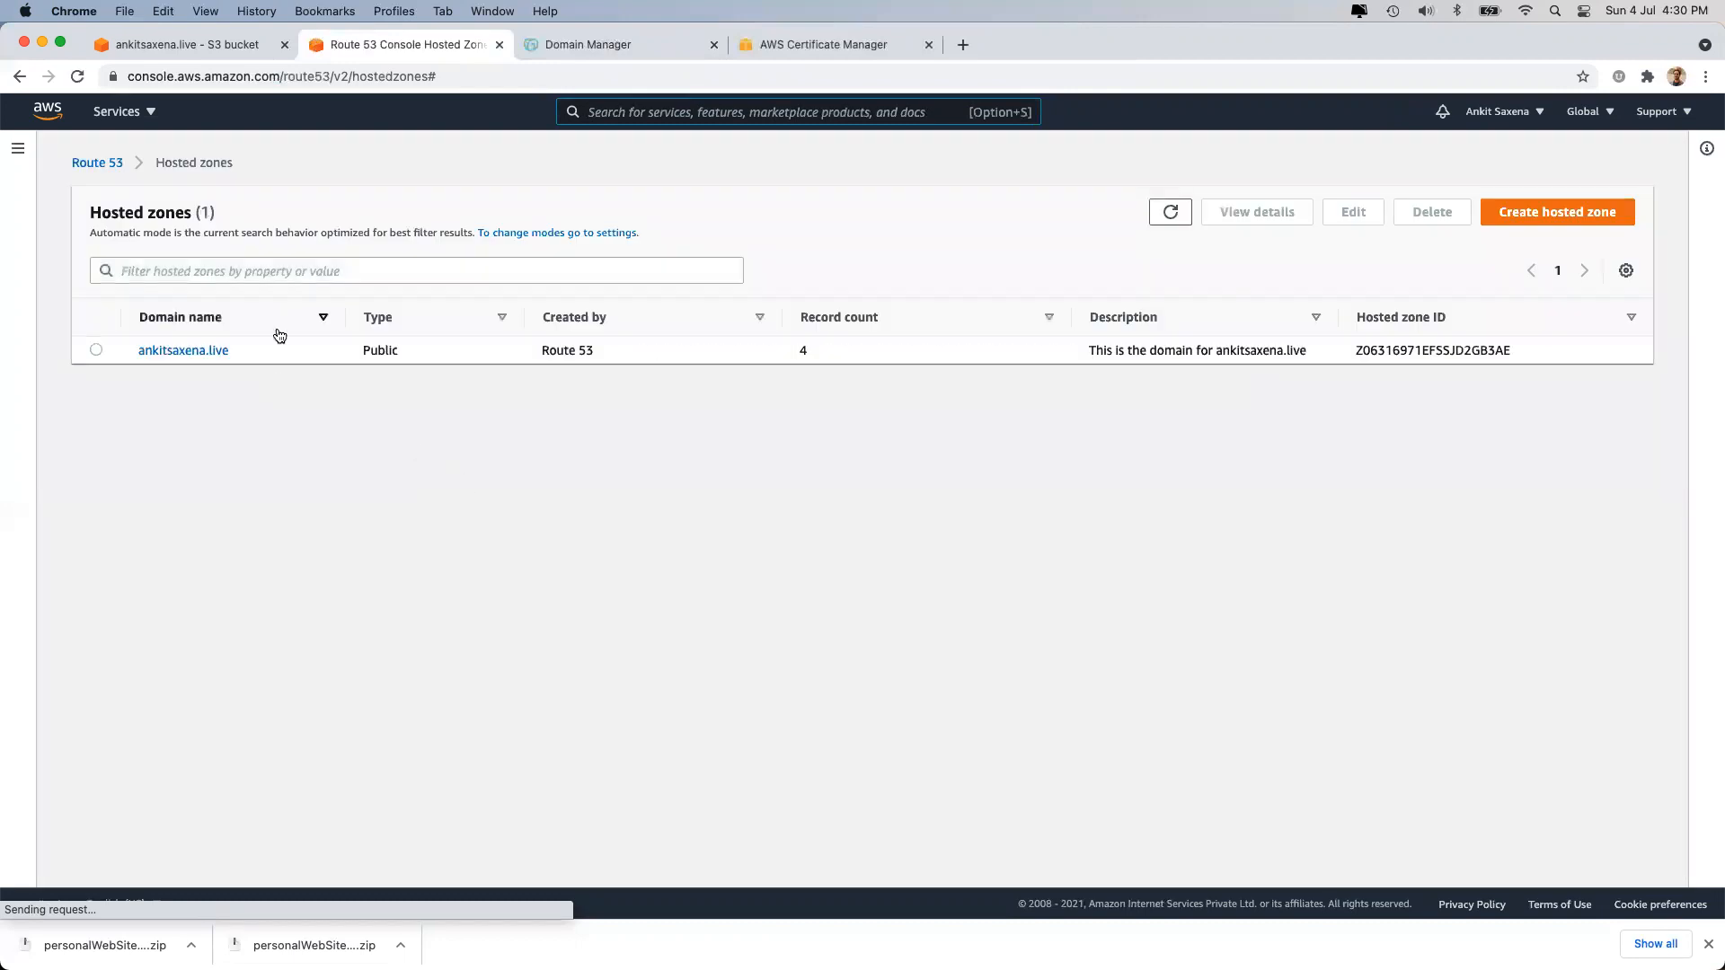
{"action": "left_click", "coordinate": [170, 351]}
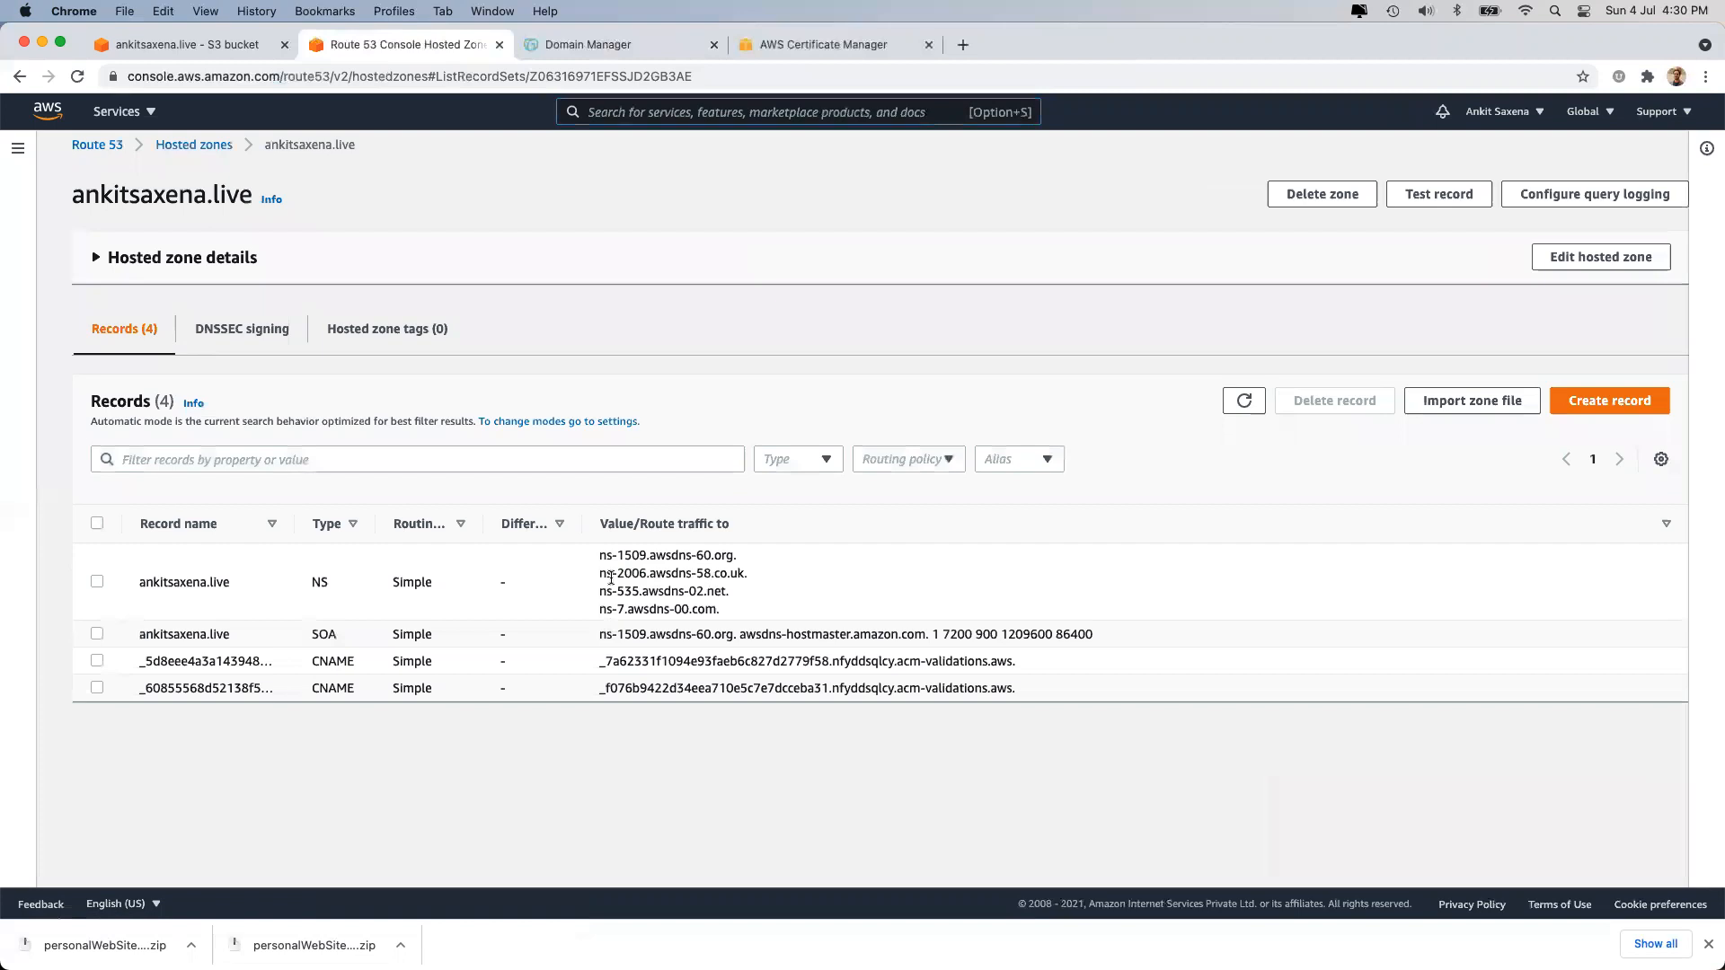
{"action": "left_click", "coordinate": [97, 582]}
{"action": "left_click", "coordinate": [98, 634]}
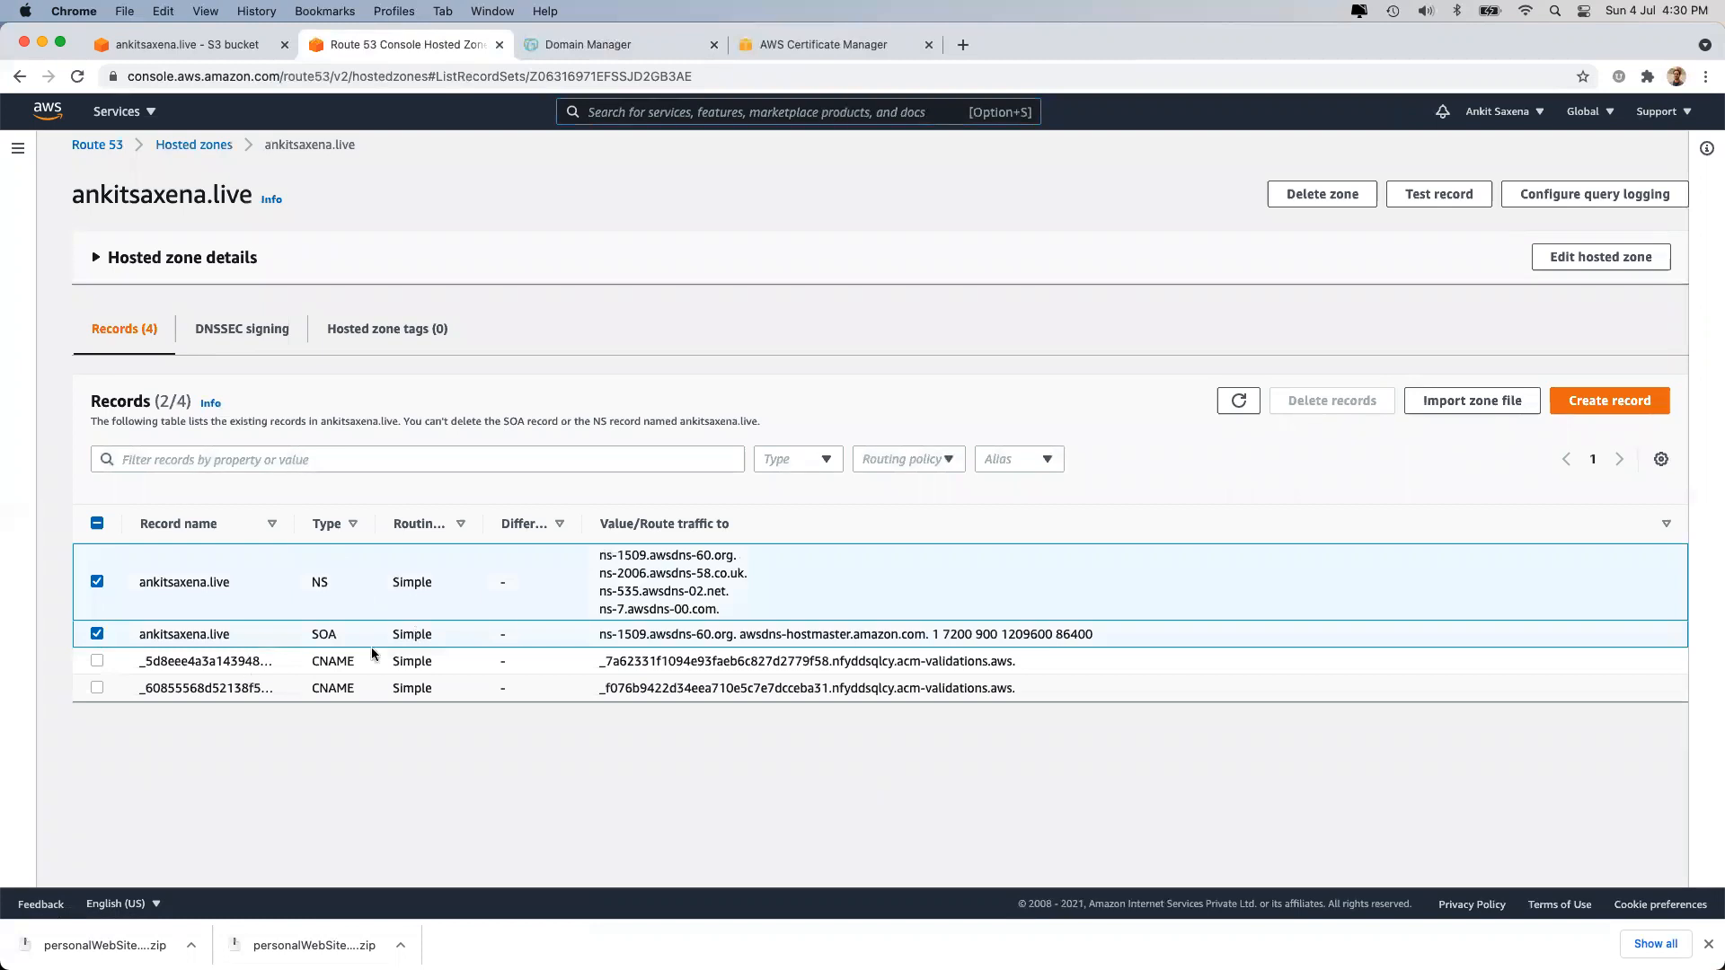
{"action": "left_click_drag", "start_coordinate": [294, 522], "coordinate": [575, 523]}
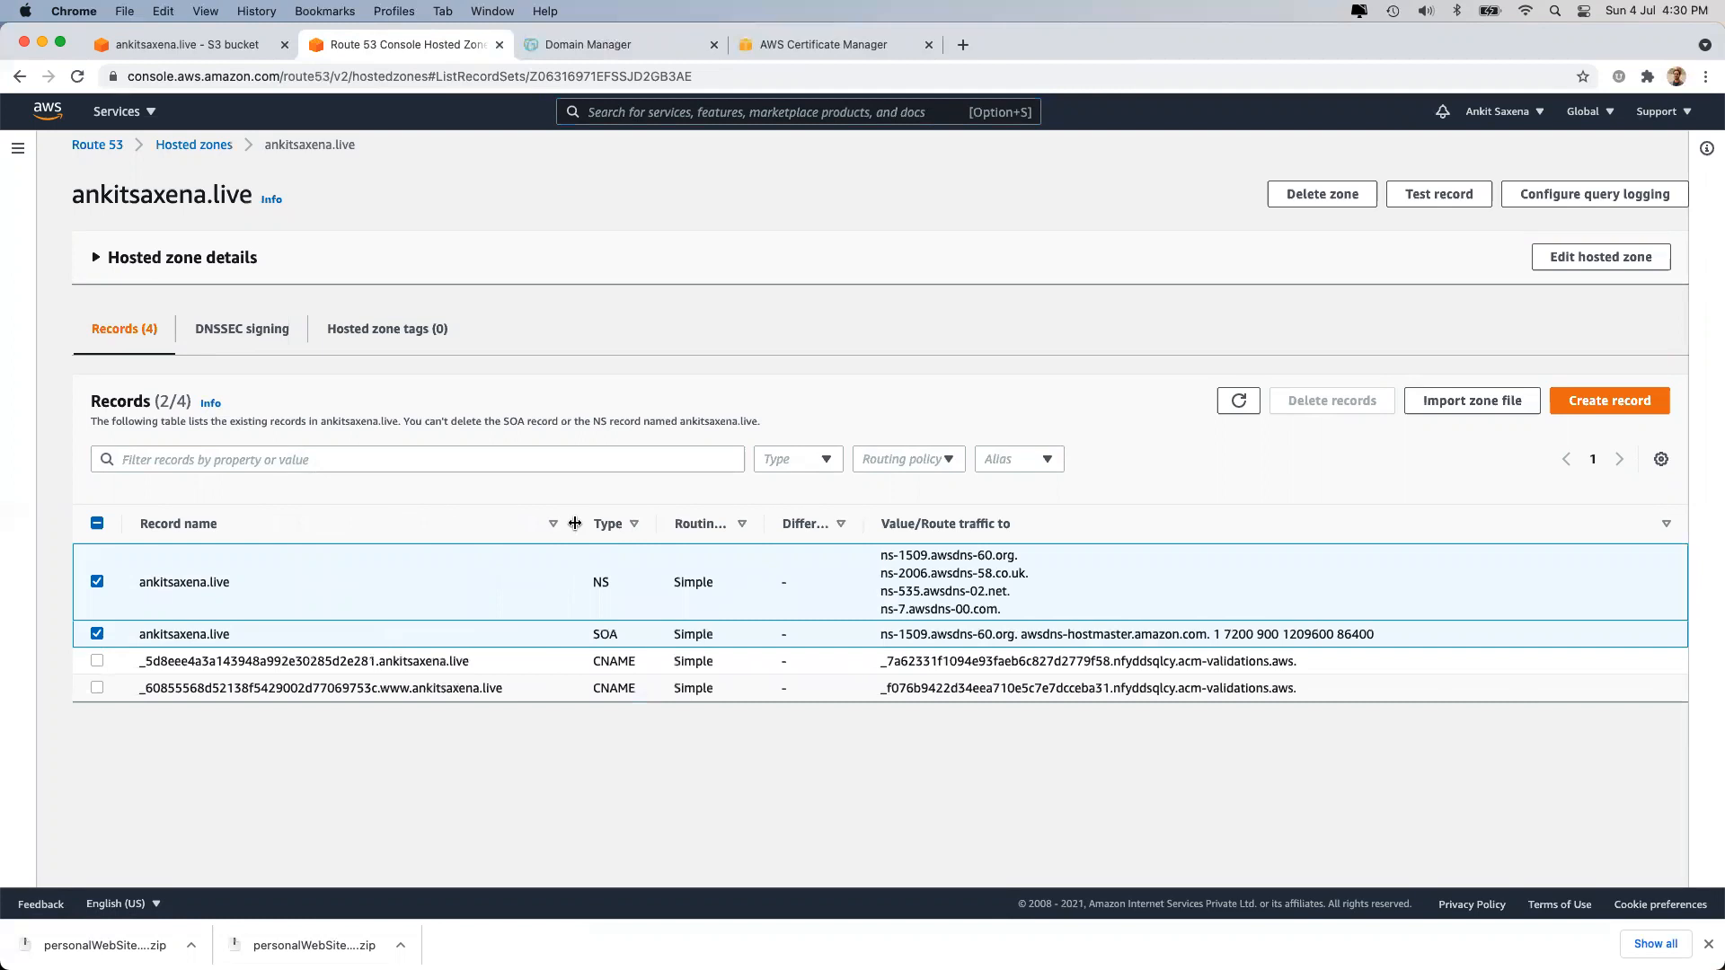
{"action": "left_click", "coordinate": [768, 45]}
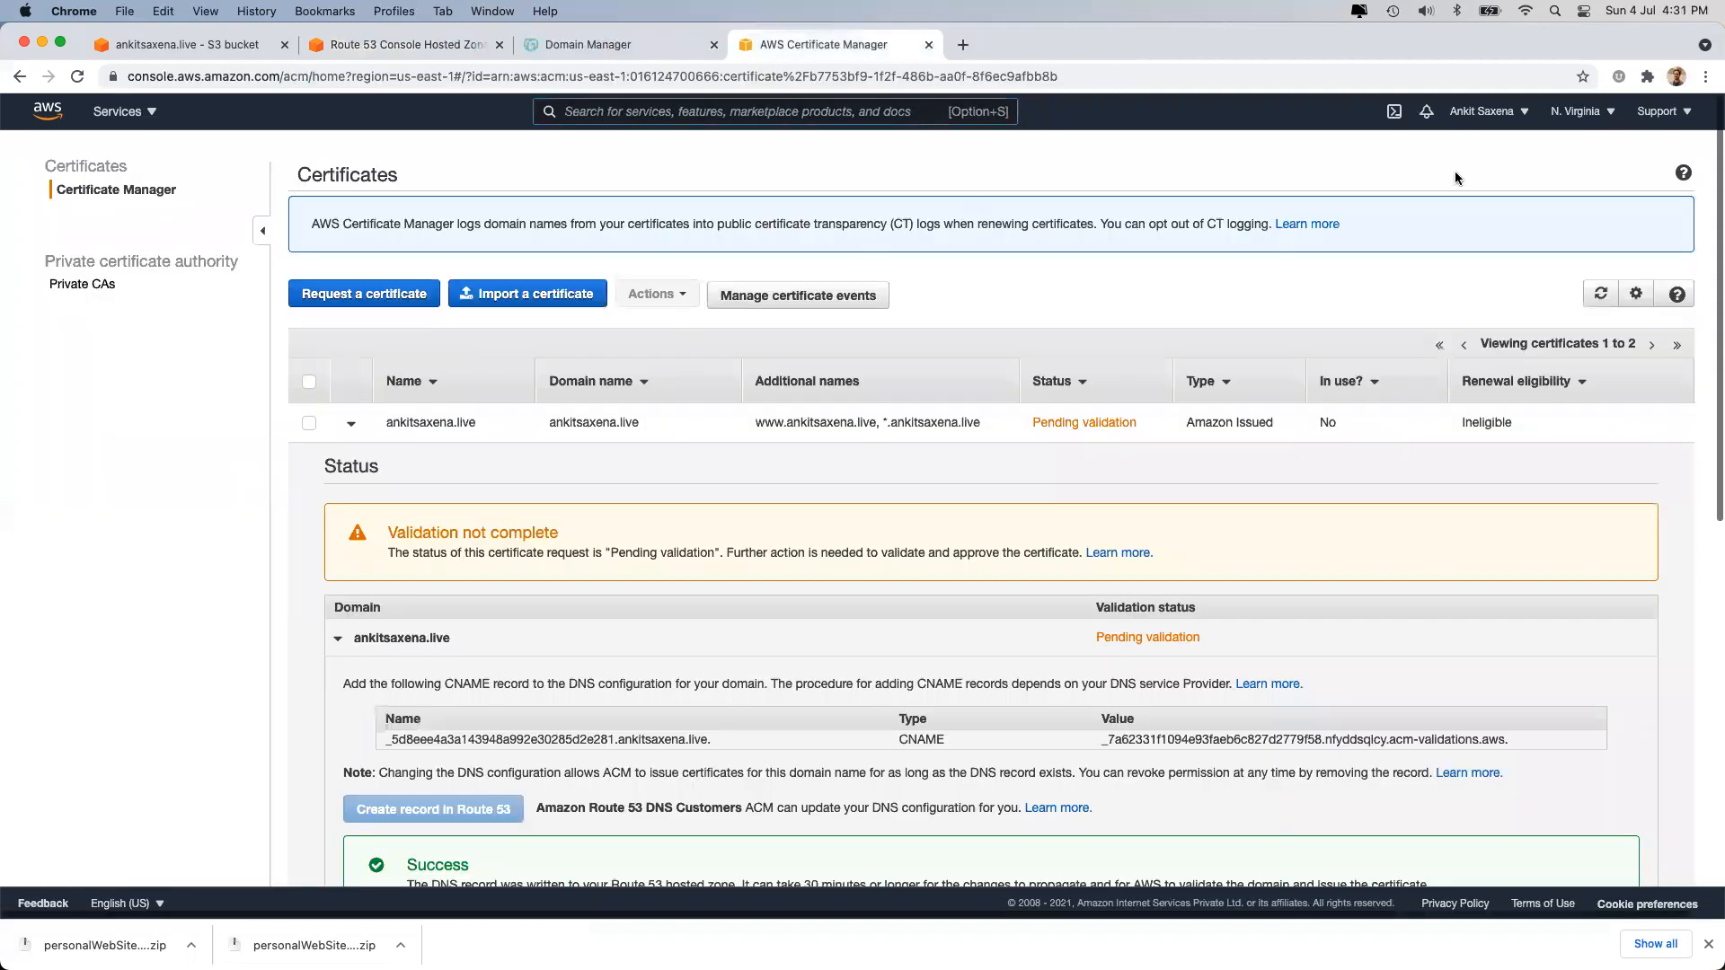
Compare the first ACM validation CNAME name with the Route 53 hosted zone records.
{"action": "triple_click", "coordinate": [393, 738]}
{"action": "left_click", "coordinate": [614, 50]}
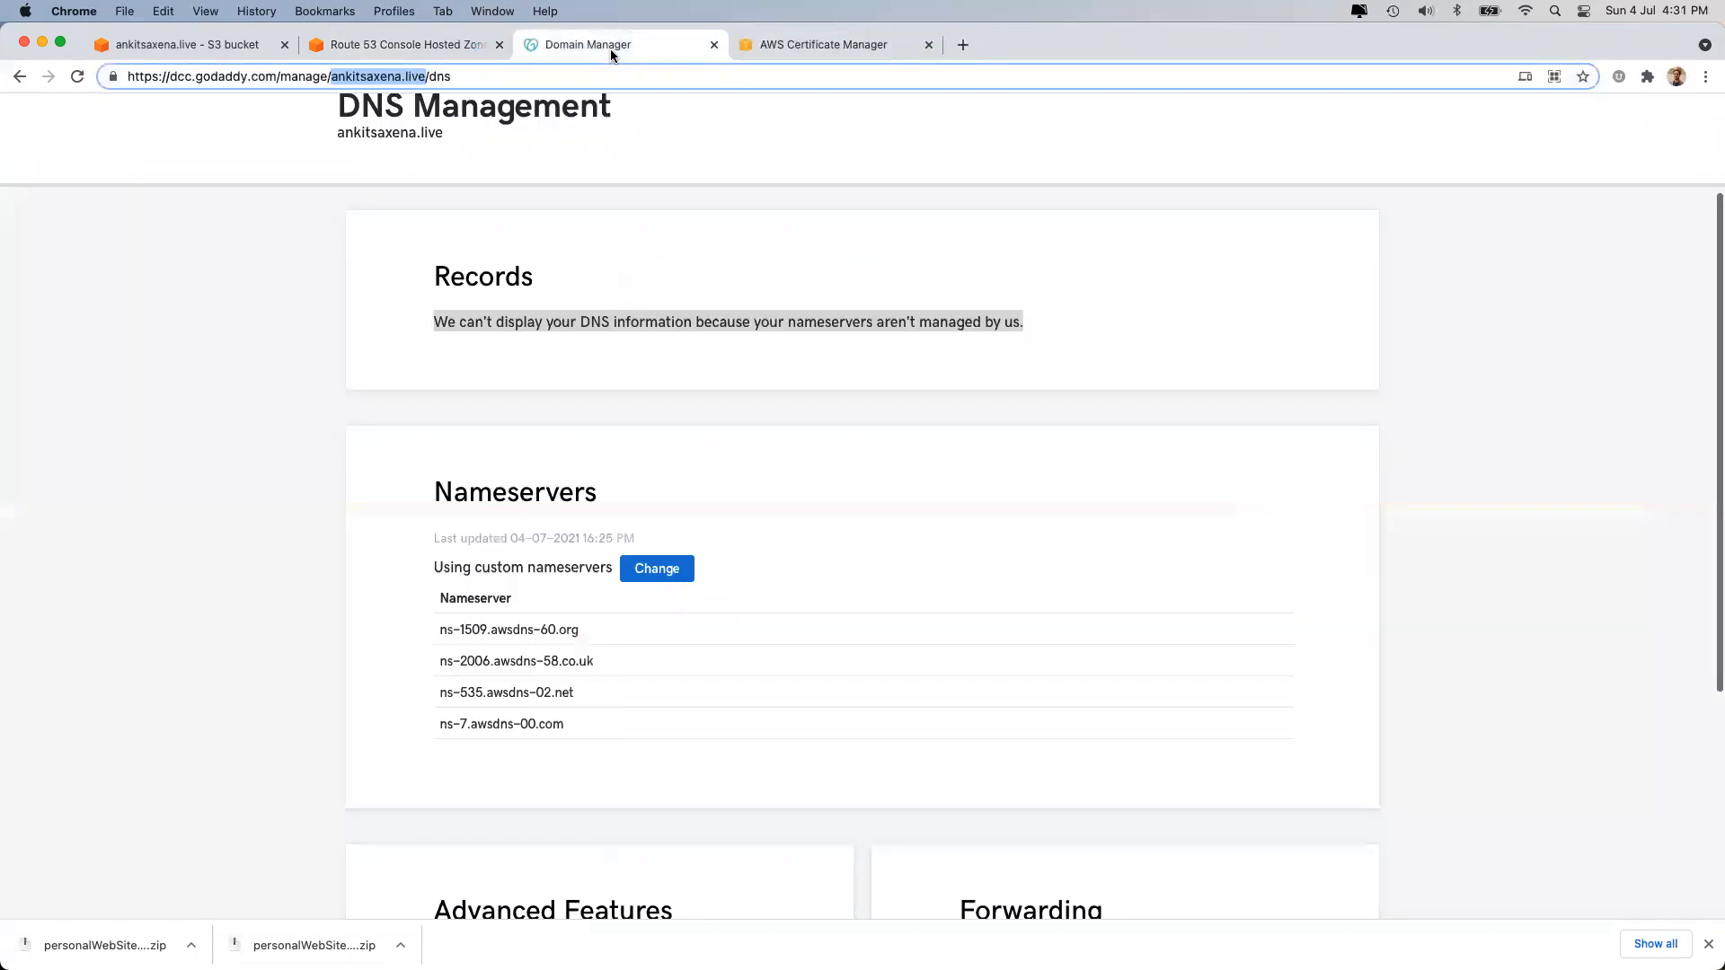
{"action": "left_click", "coordinate": [415, 47]}
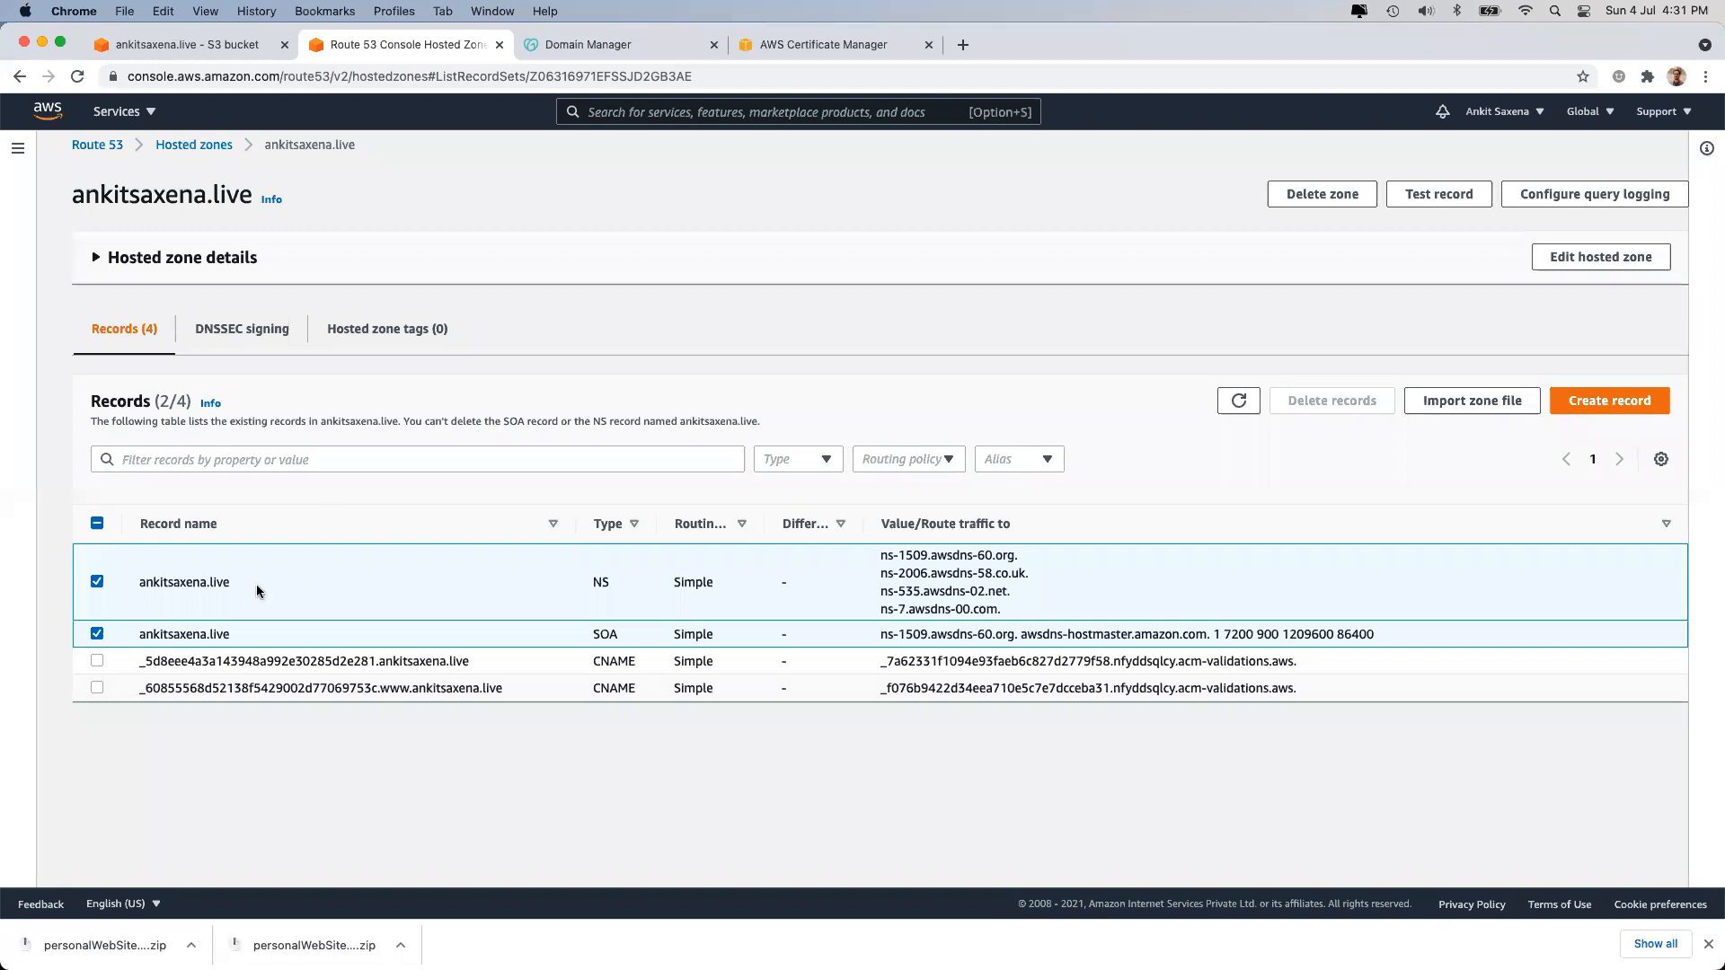
{"action": "left_click_drag", "start_coordinate": [144, 661], "coordinate": [198, 661]}
{"action": "left_click", "coordinate": [796, 47]}
Copy the www validation CNAME name, check it in Route 53, and refresh the certificates.
{"action": "scroll", "coordinate": [561, 665], "scroll_direction": "down", "scroll_amount": 5}
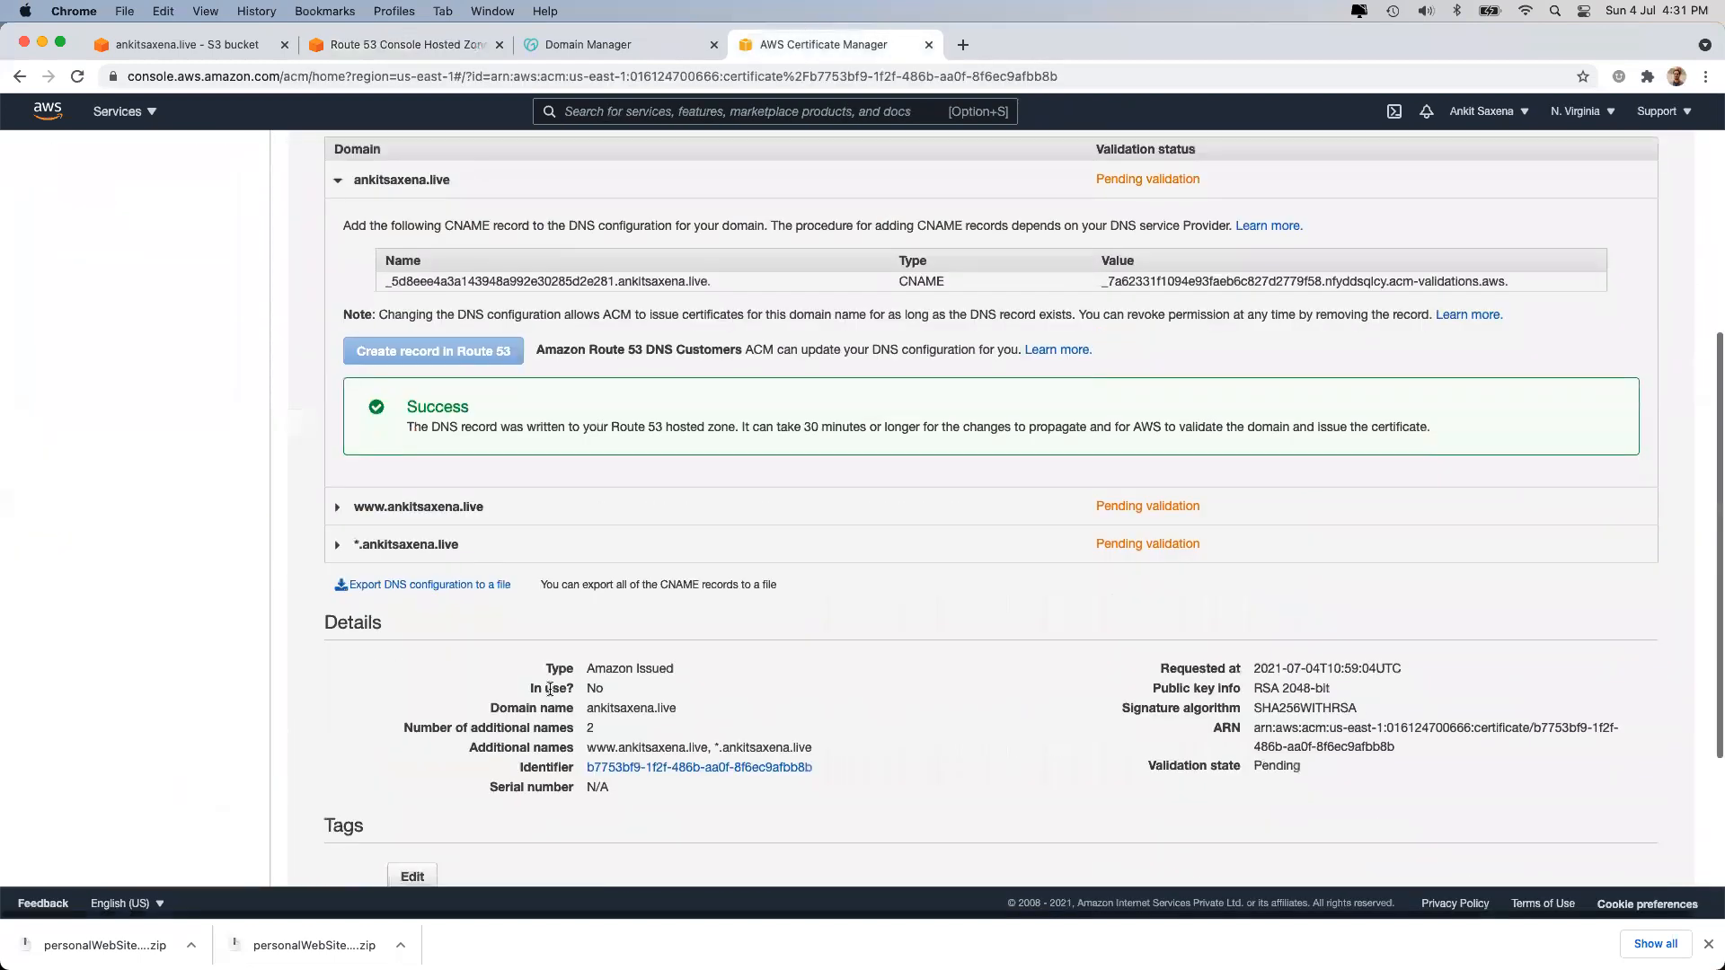
{"action": "left_click", "coordinate": [444, 543]}
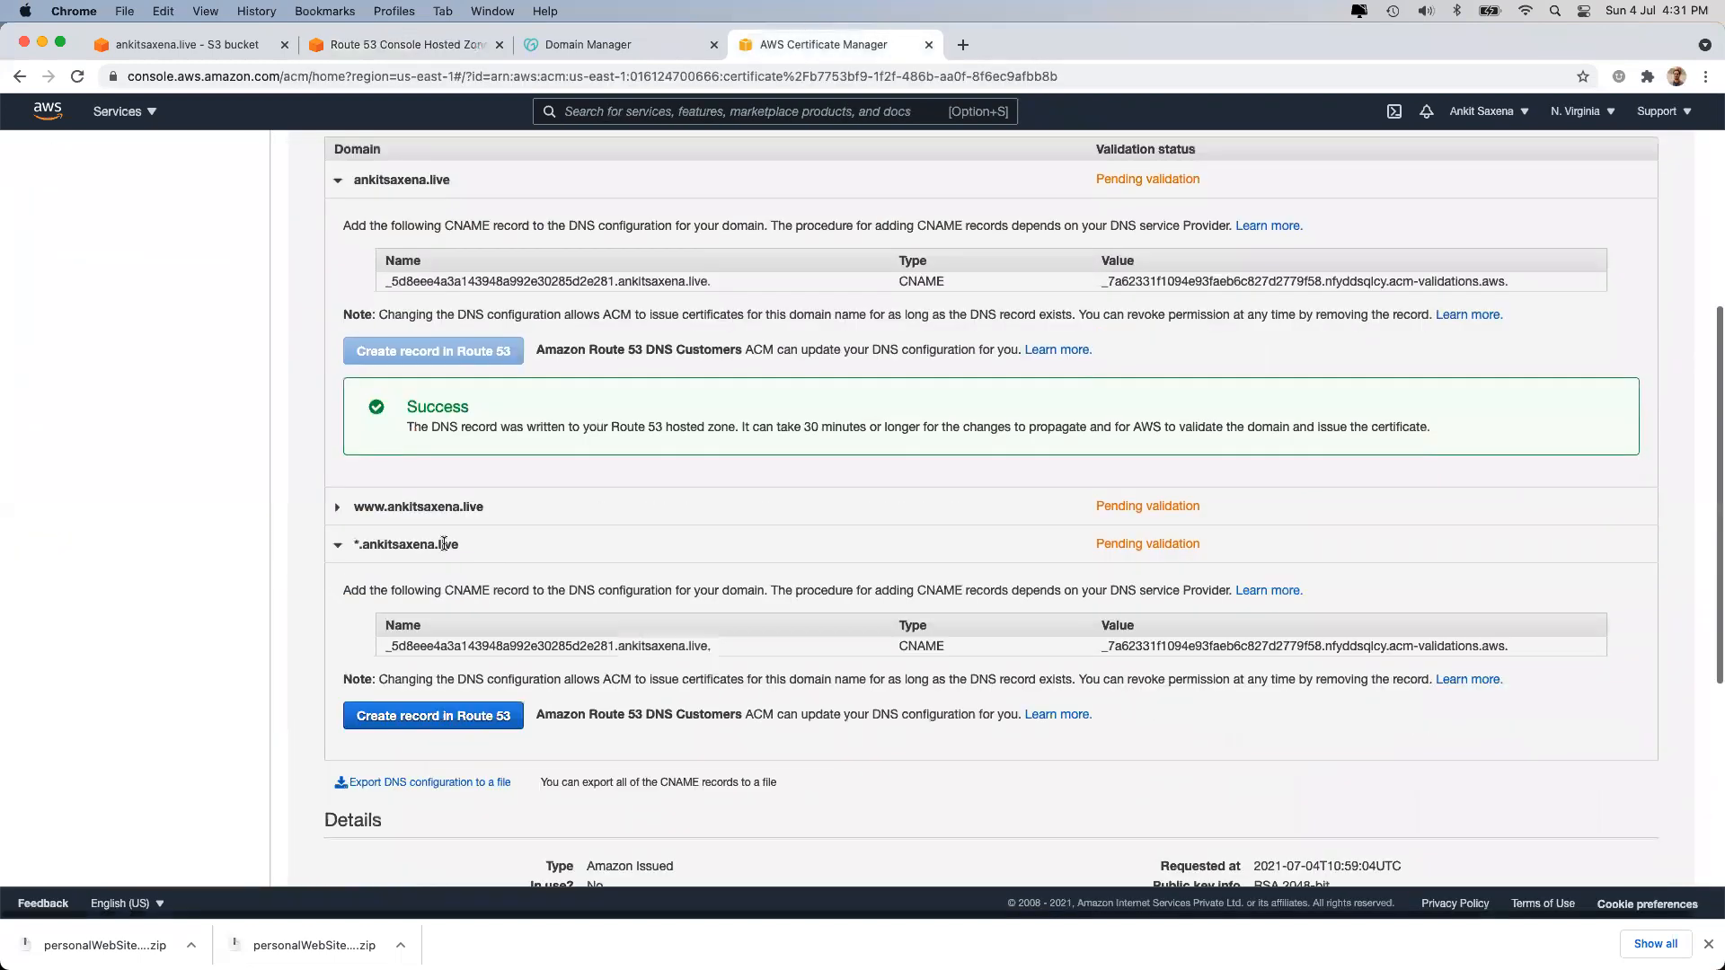
{"action": "left_click", "coordinate": [393, 505]}
{"action": "left_click", "coordinate": [401, 608]}
{"action": "left_click", "coordinate": [400, 608]}
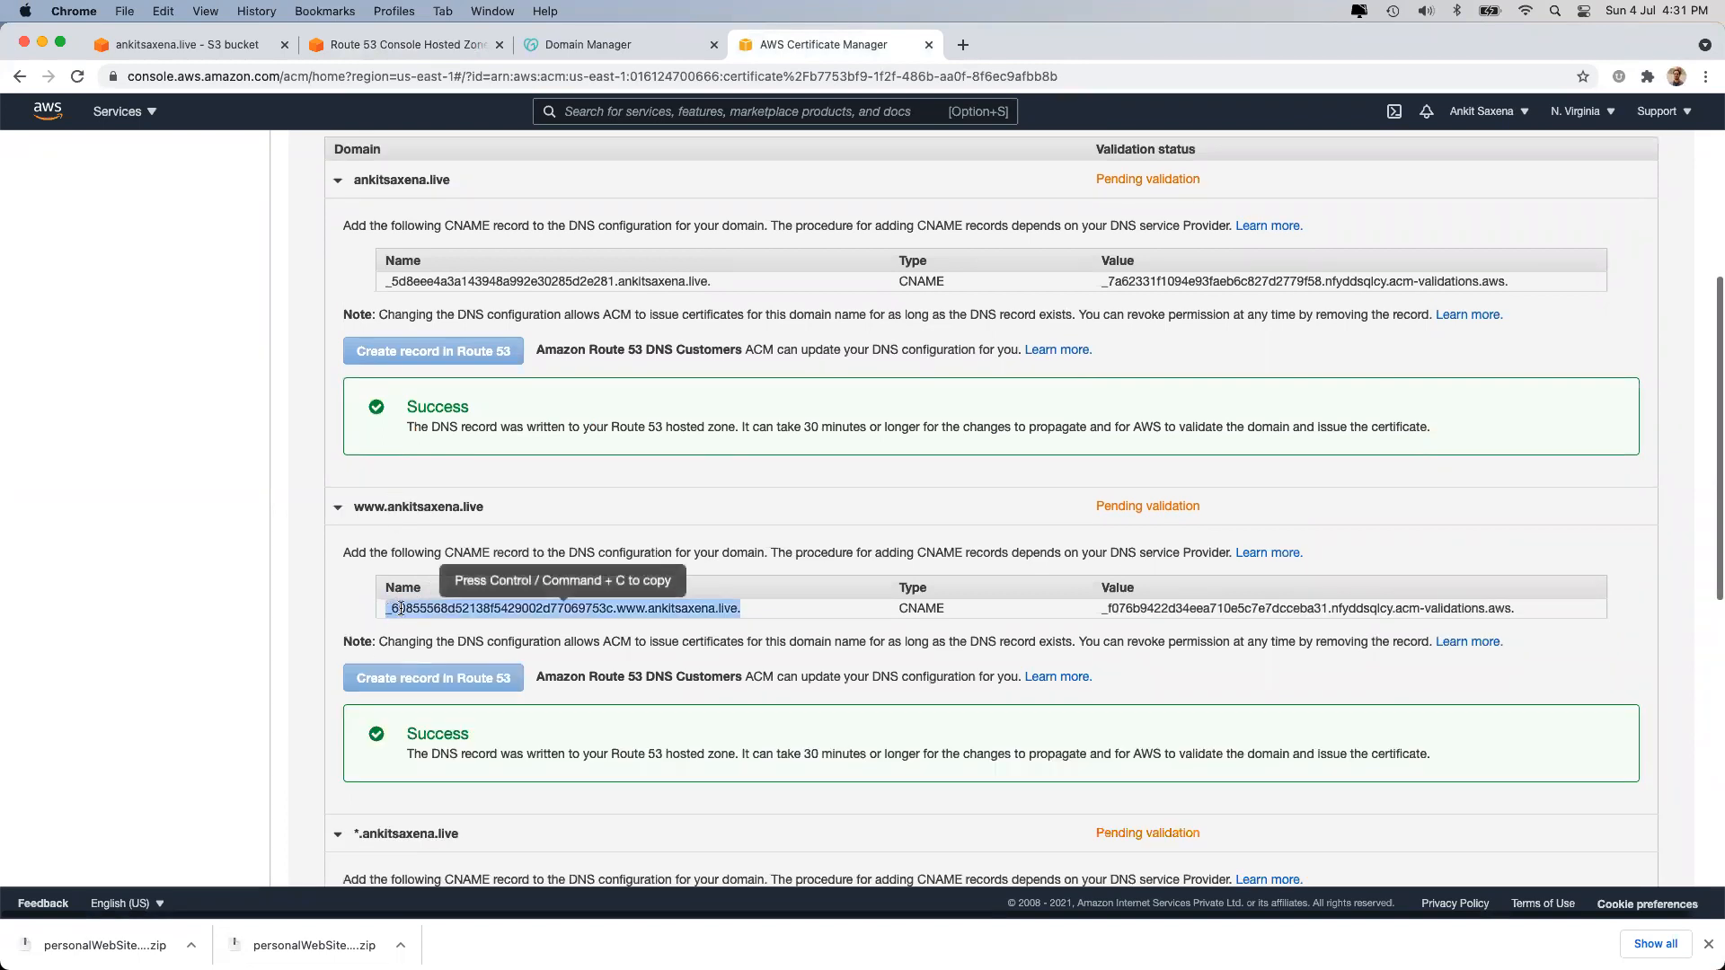
{"action": "key", "text": "super+c"}
{"action": "left_click", "coordinate": [413, 45]}
{"action": "left_click", "coordinate": [216, 690]}
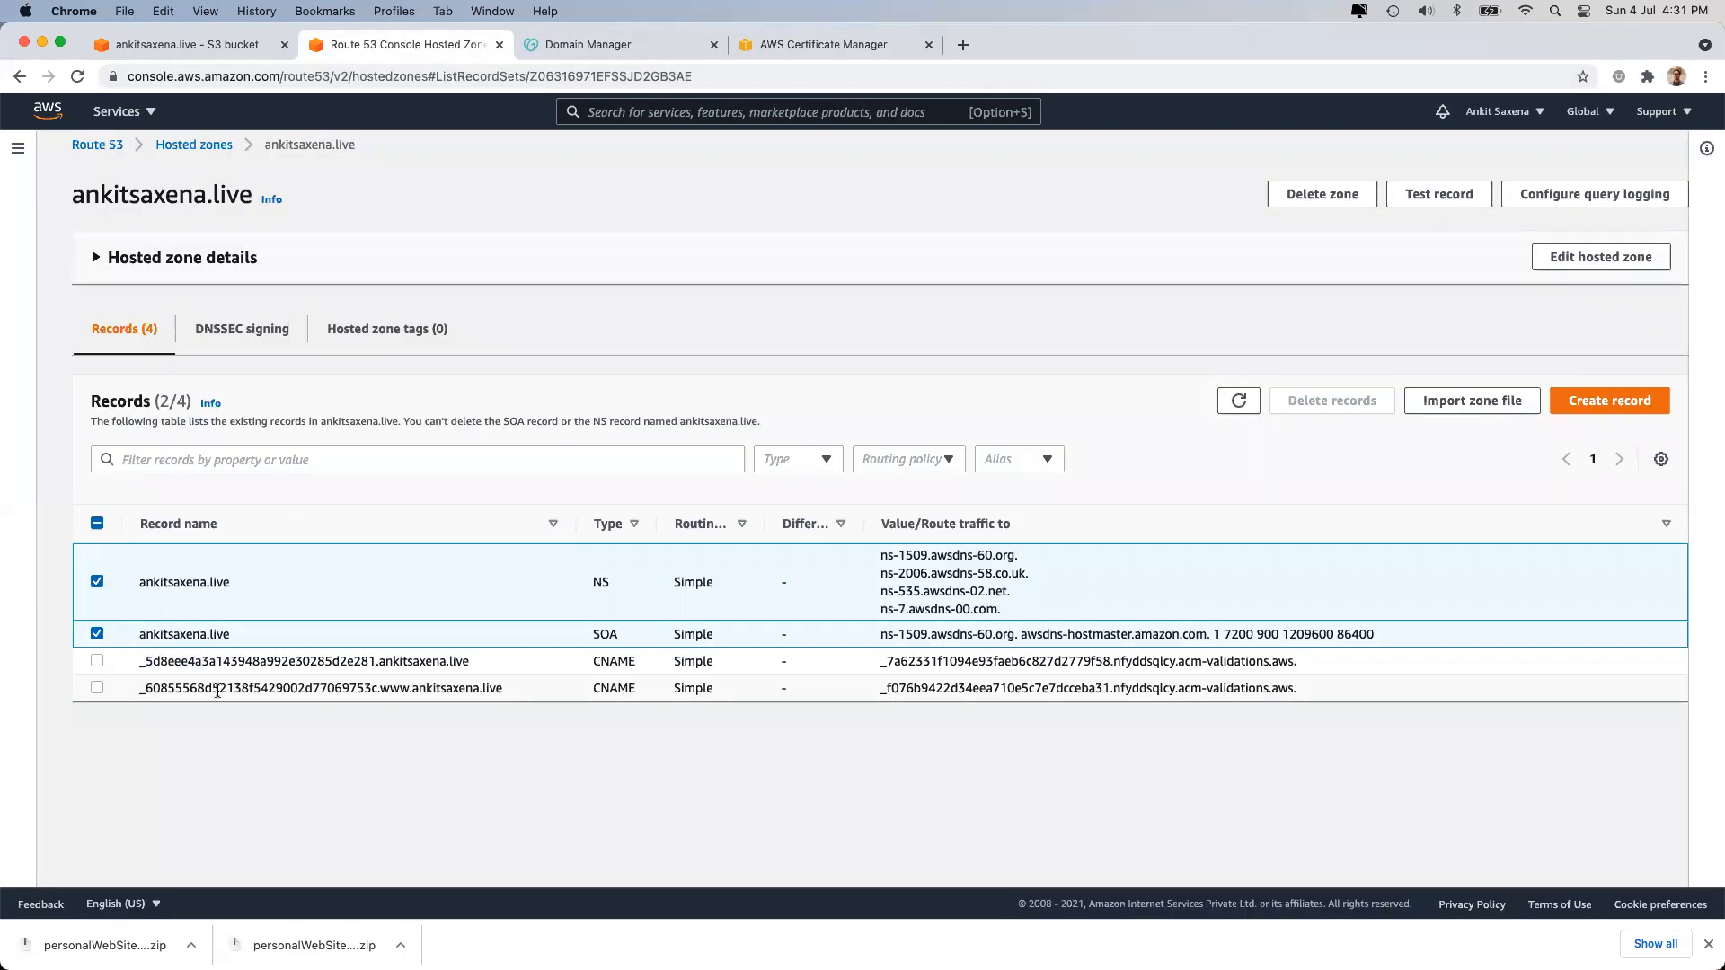
{"action": "left_click", "coordinate": [801, 38]}
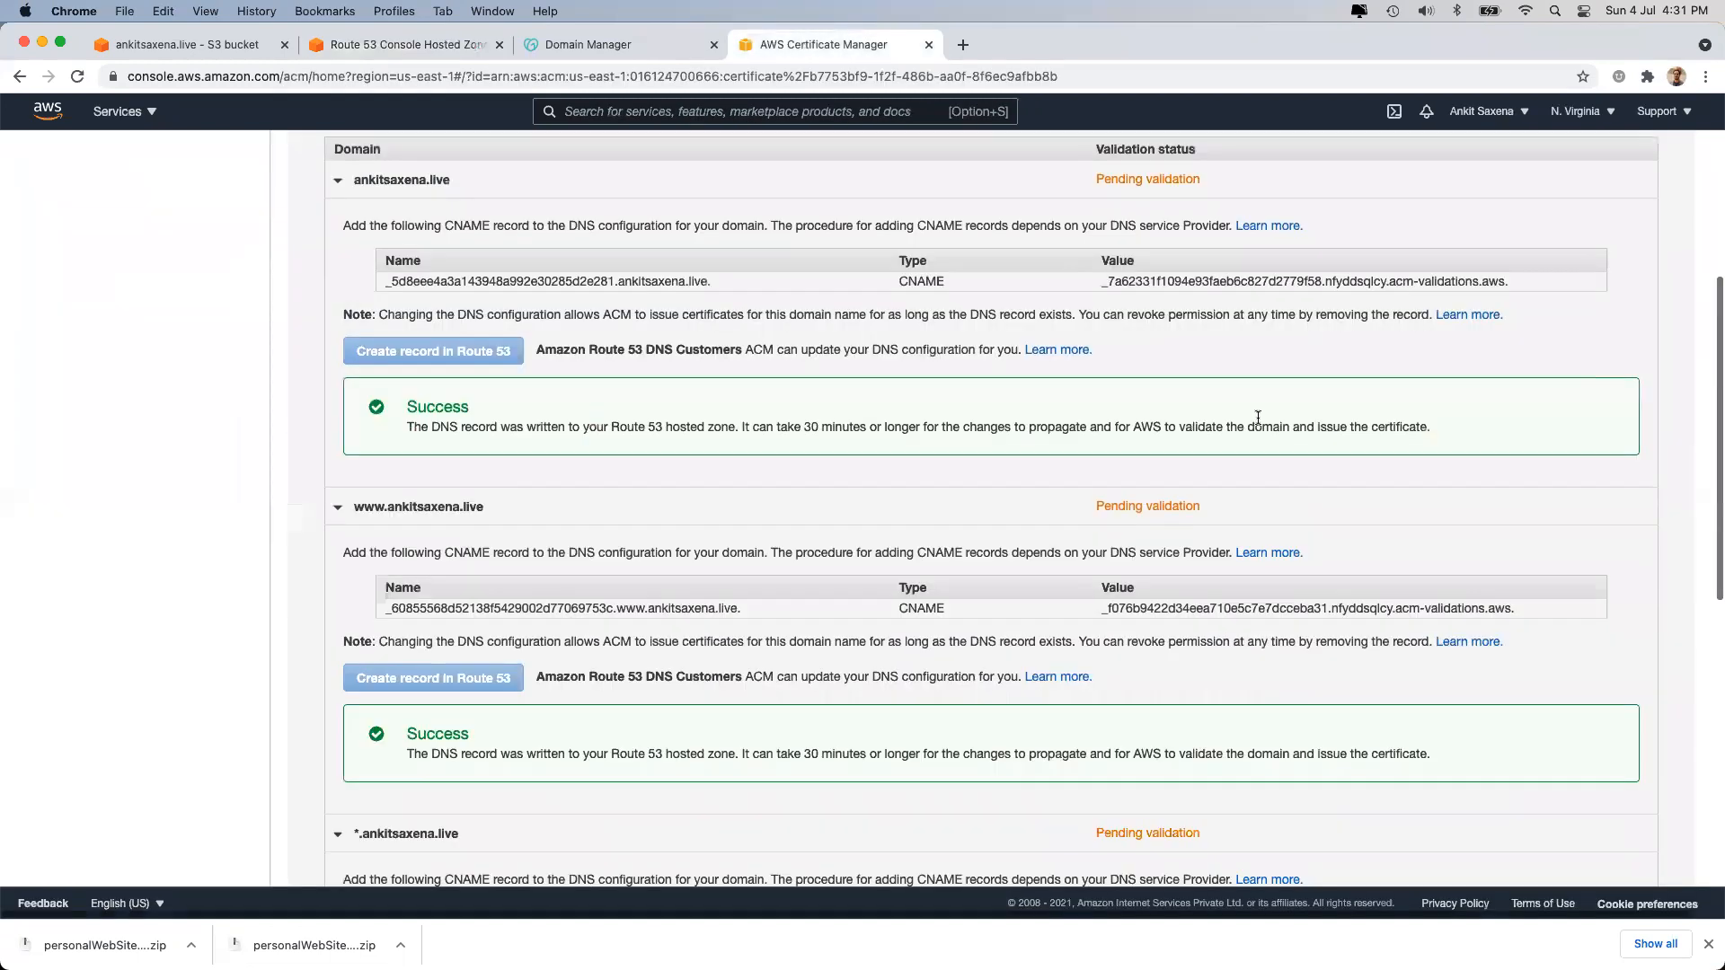
{"action": "scroll", "coordinate": [1324, 308], "scroll_direction": "up", "scroll_amount": 10}
{"action": "left_click", "coordinate": [1600, 294]}
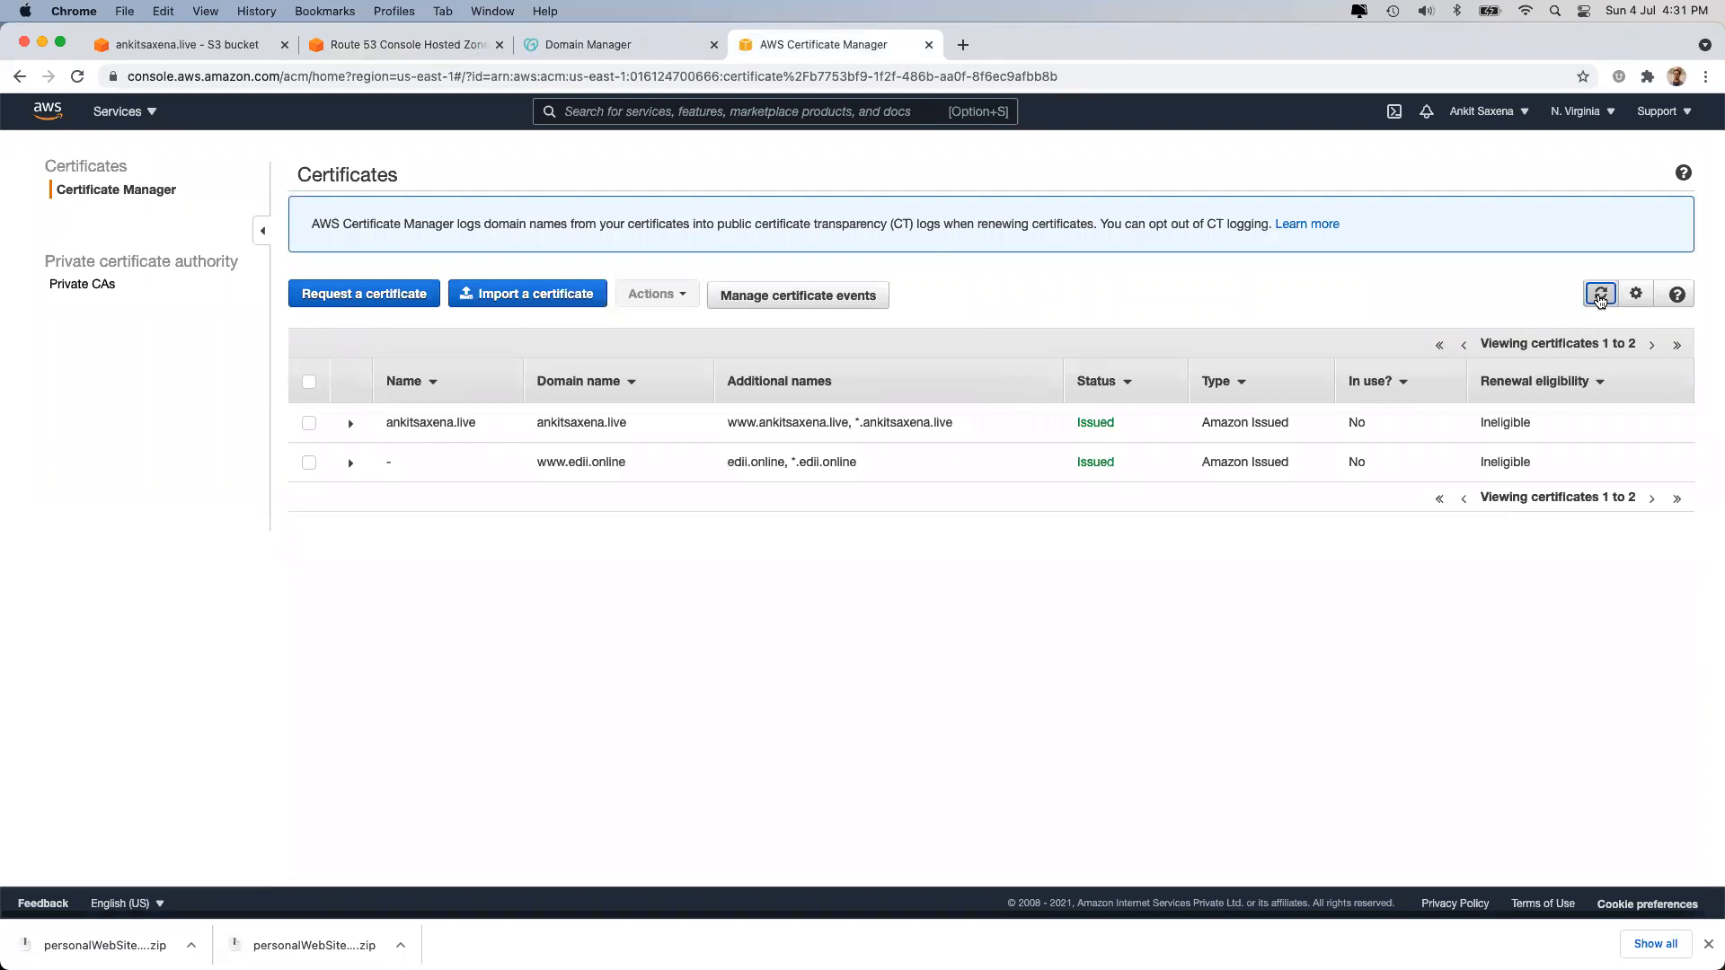
Switch the console region to Asia Pacific (Mumbai).
{"action": "left_click", "coordinate": [584, 414]}
{"action": "left_click", "coordinate": [584, 414]}
{"action": "left_click", "coordinate": [1581, 111]}
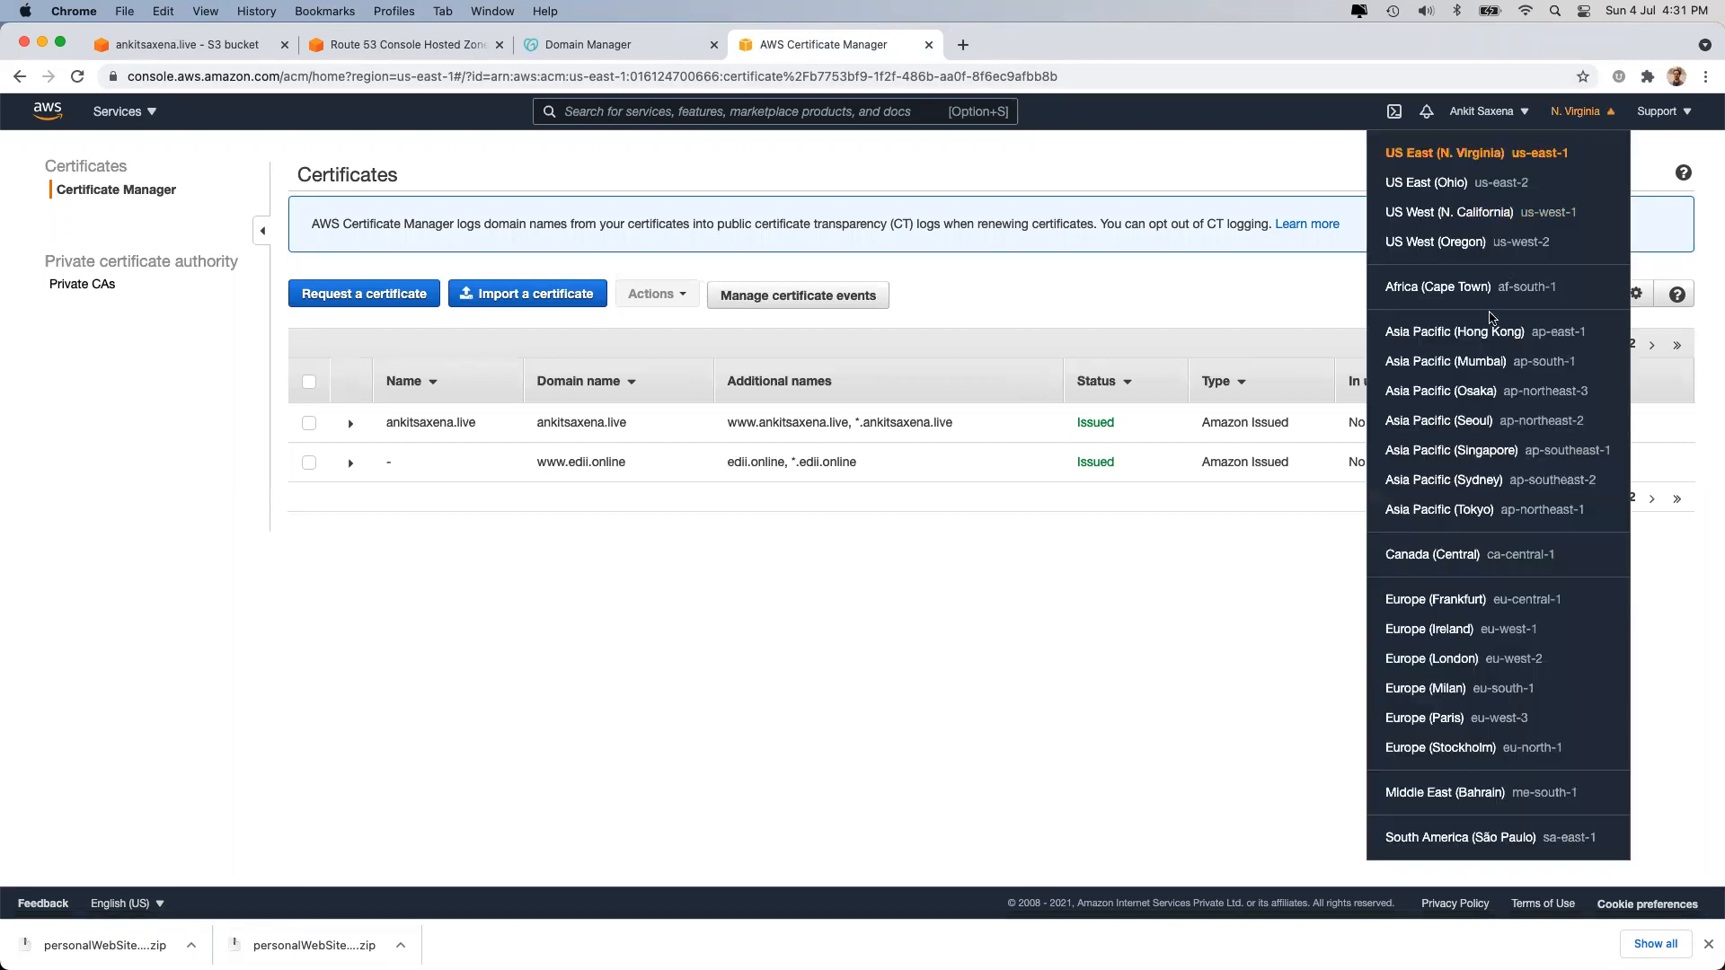
{"action": "left_click", "coordinate": [1478, 363]}
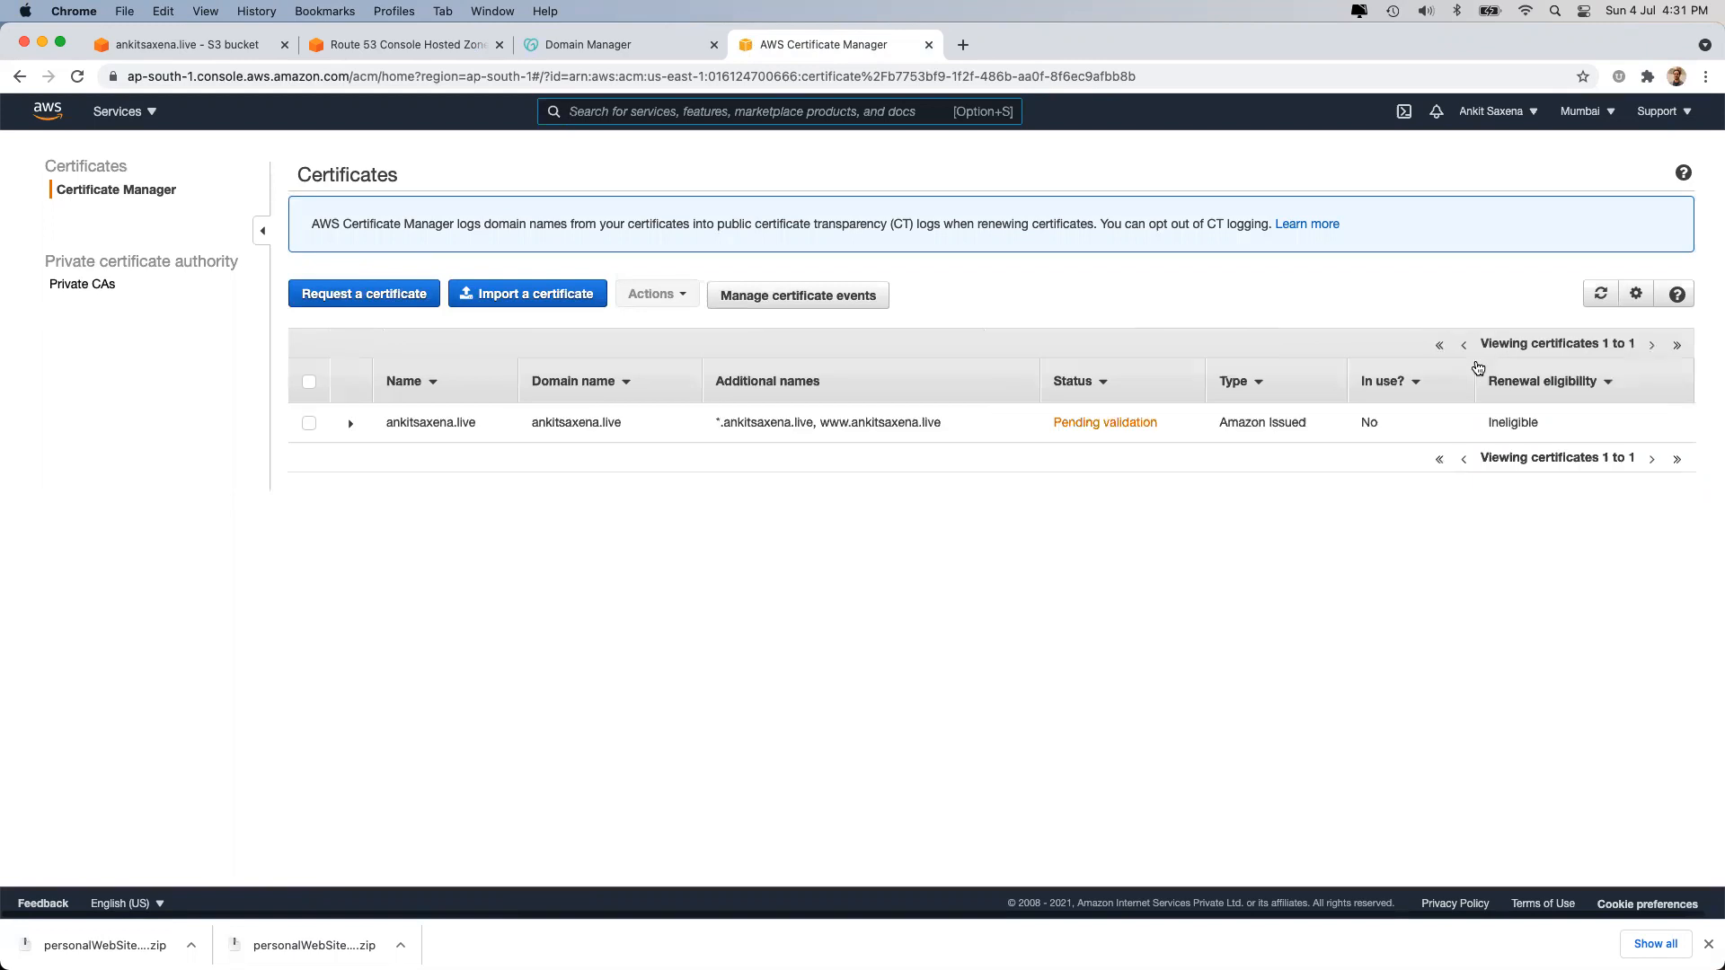
Write the Mumbai certificate's apex ankitsaxena.live validation CNAME to Route 53.
{"action": "left_click", "coordinate": [791, 422]}
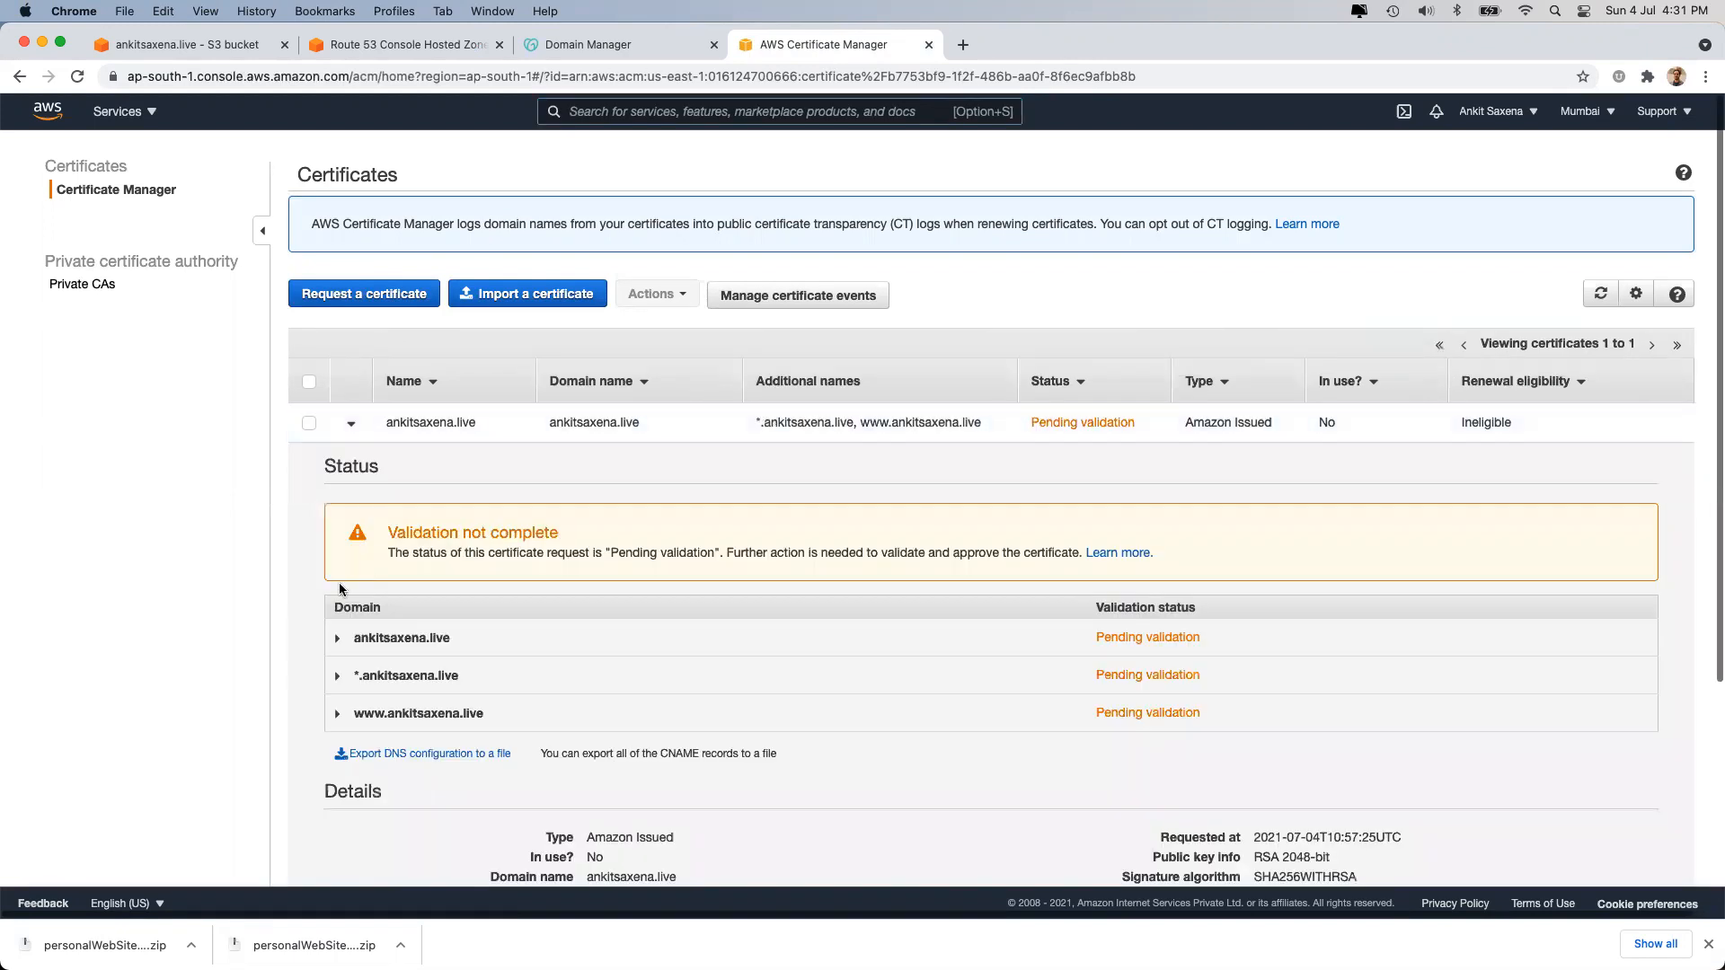
{"action": "left_click", "coordinate": [338, 639]}
{"action": "scroll", "coordinate": [437, 686], "scroll_direction": "down", "scroll_amount": 2}
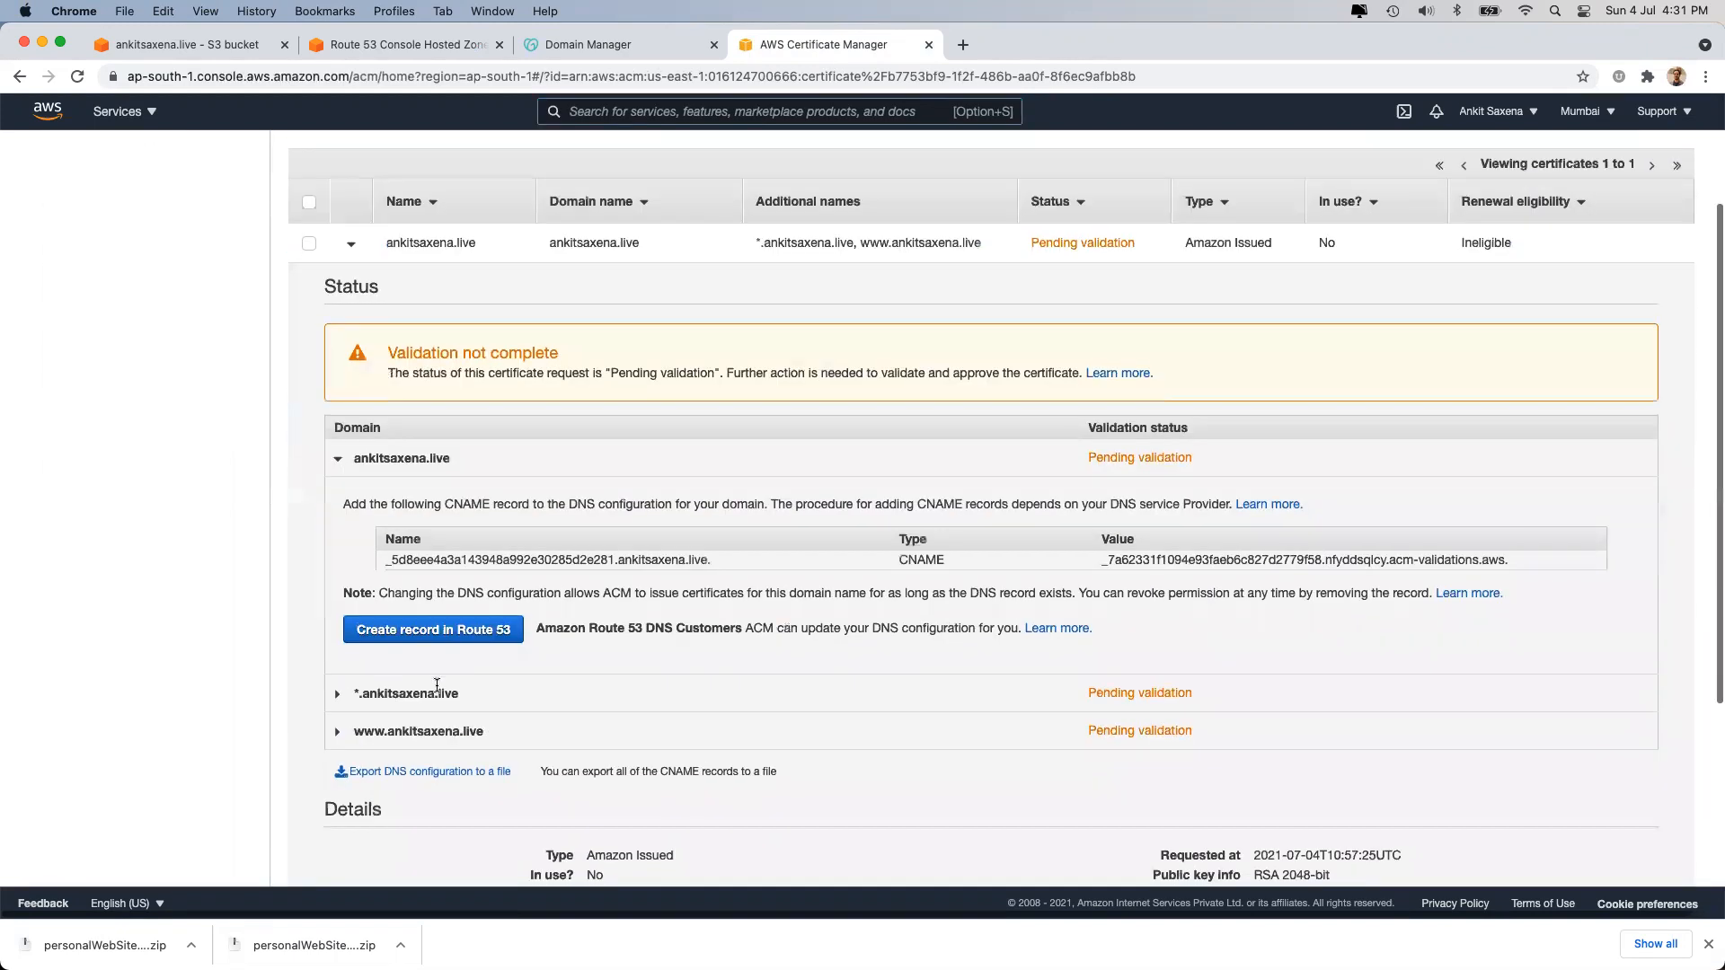
{"action": "left_click", "coordinate": [453, 632]}
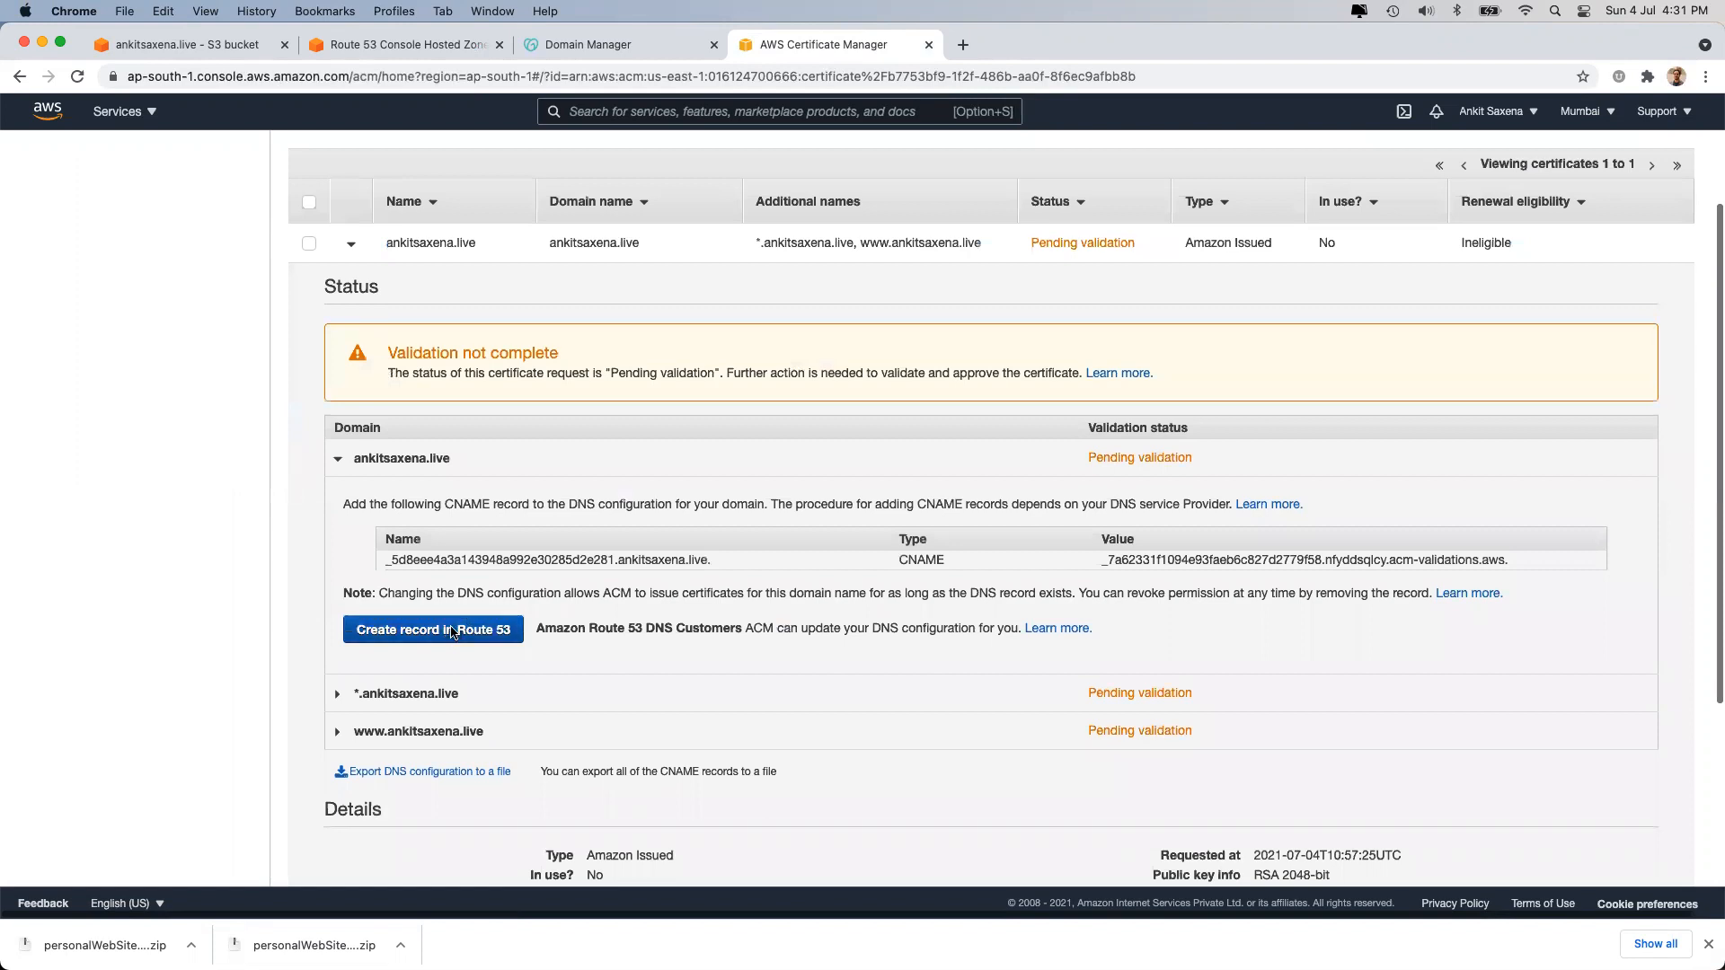
{"action": "left_click", "coordinate": [1578, 512]}
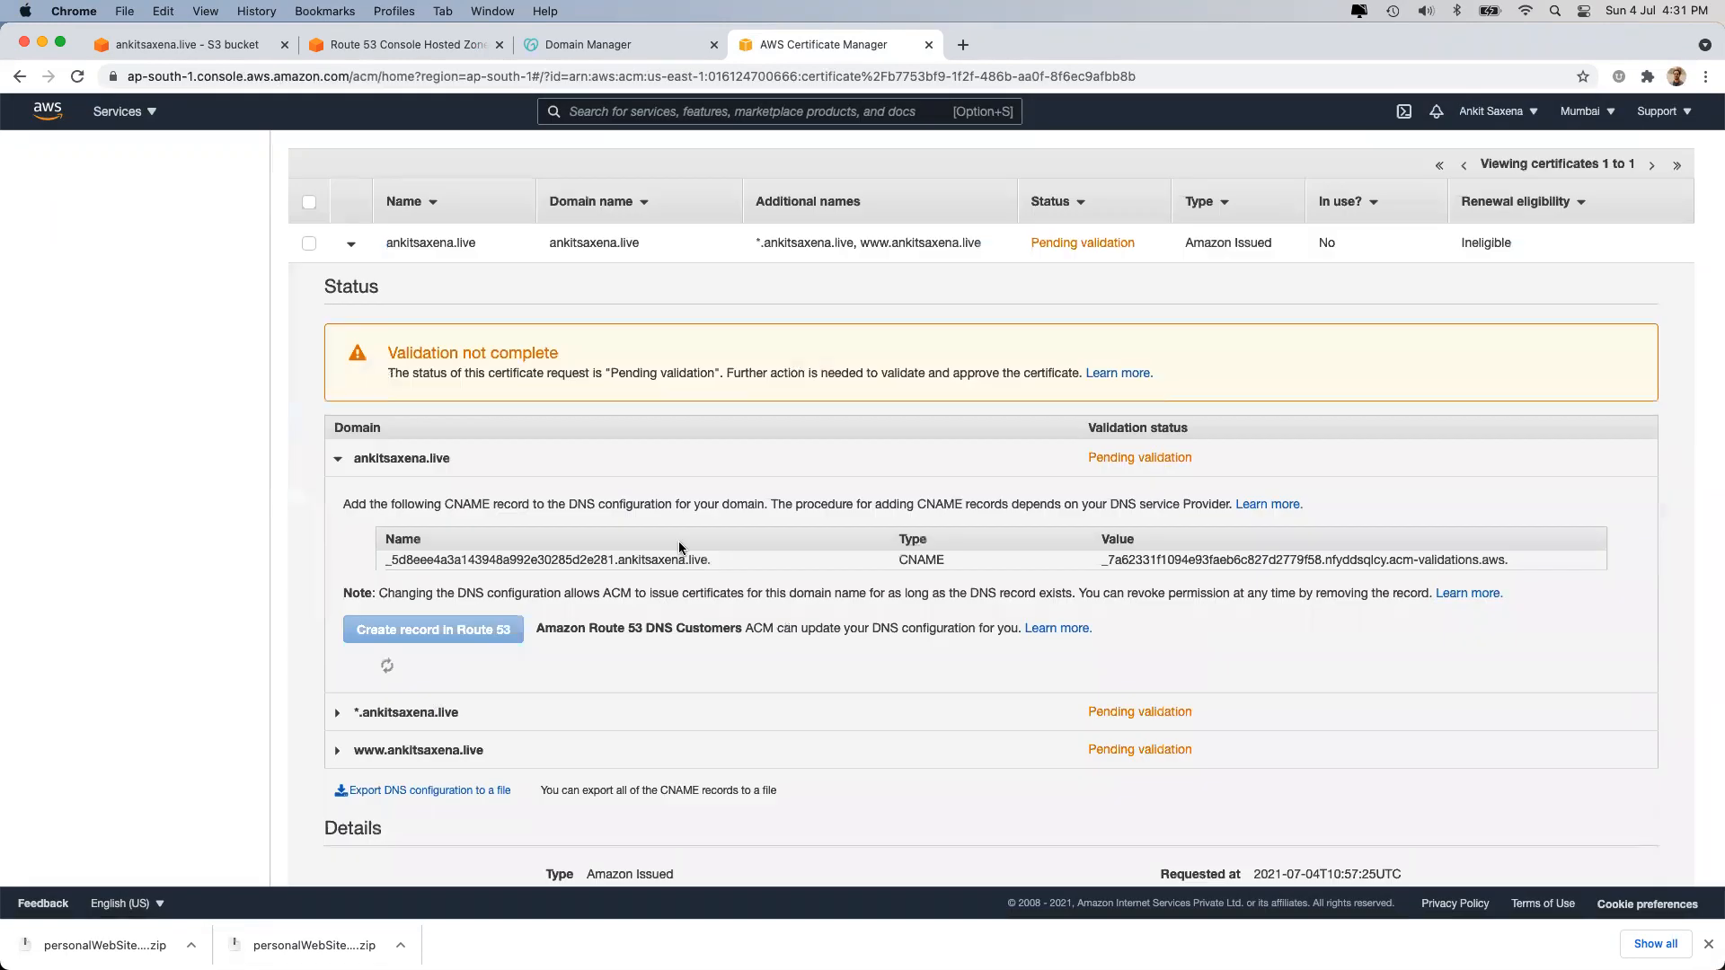
Write the wildcard and www validation CNAMEs to Route 53 as well.
{"action": "left_click", "coordinate": [406, 783]}
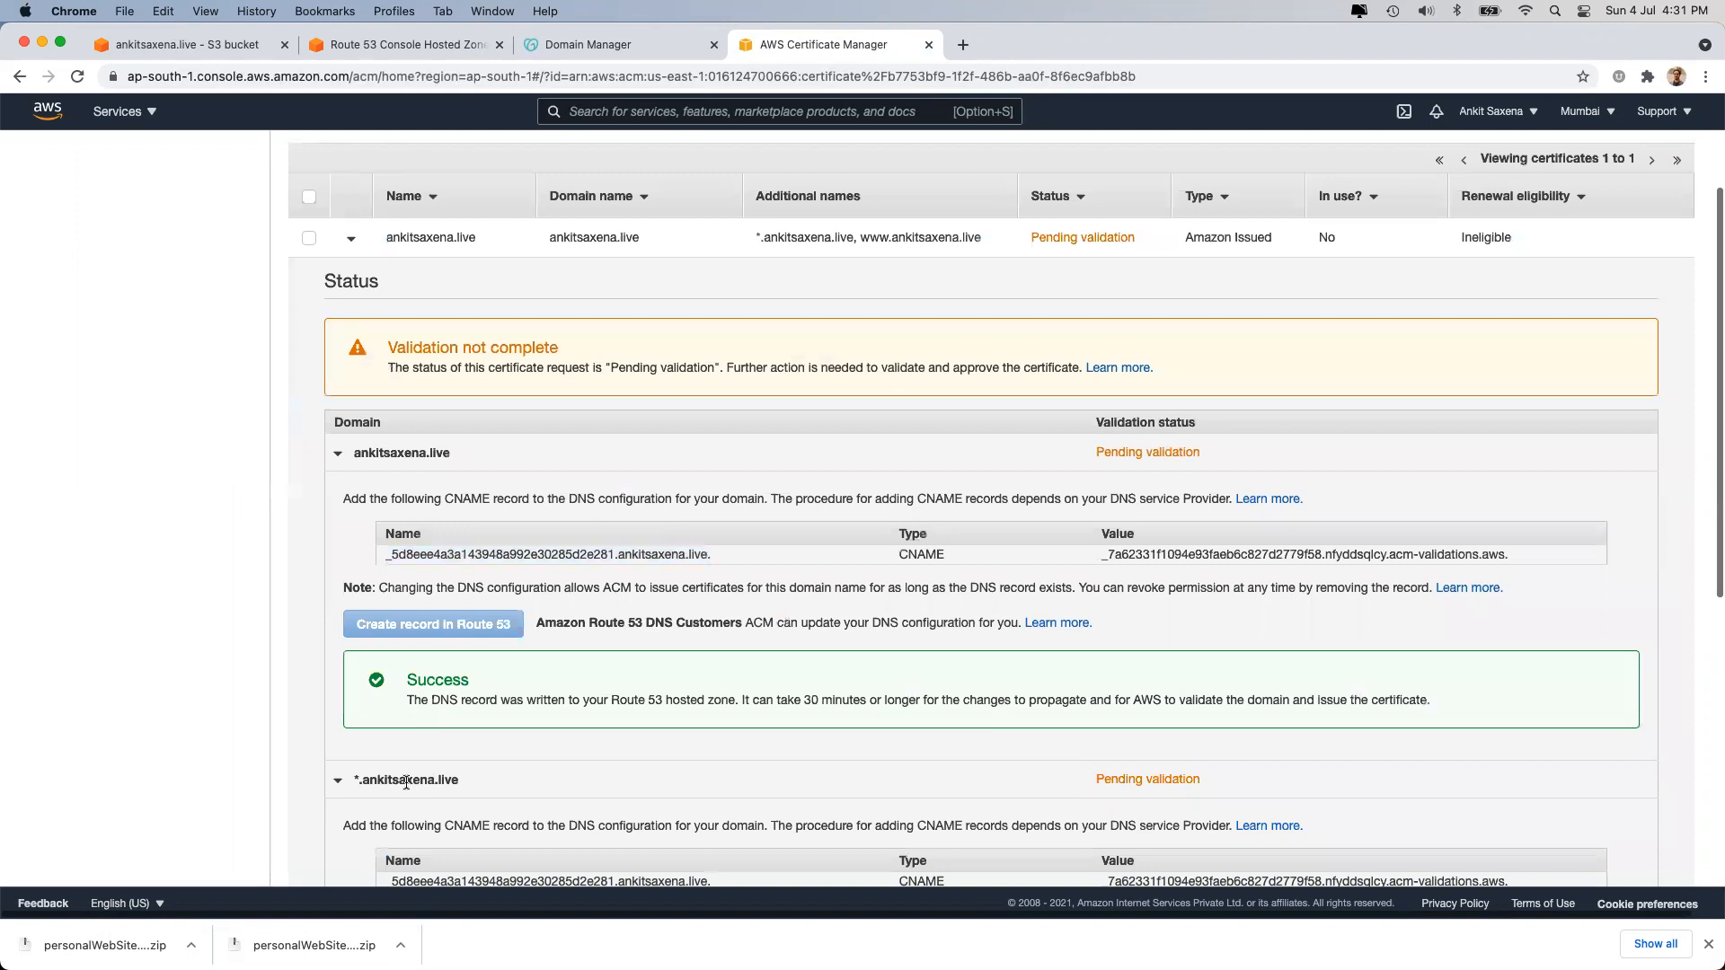
{"action": "scroll", "coordinate": [413, 772], "scroll_direction": "down", "scroll_amount": 4}
{"action": "left_click", "coordinate": [465, 644]}
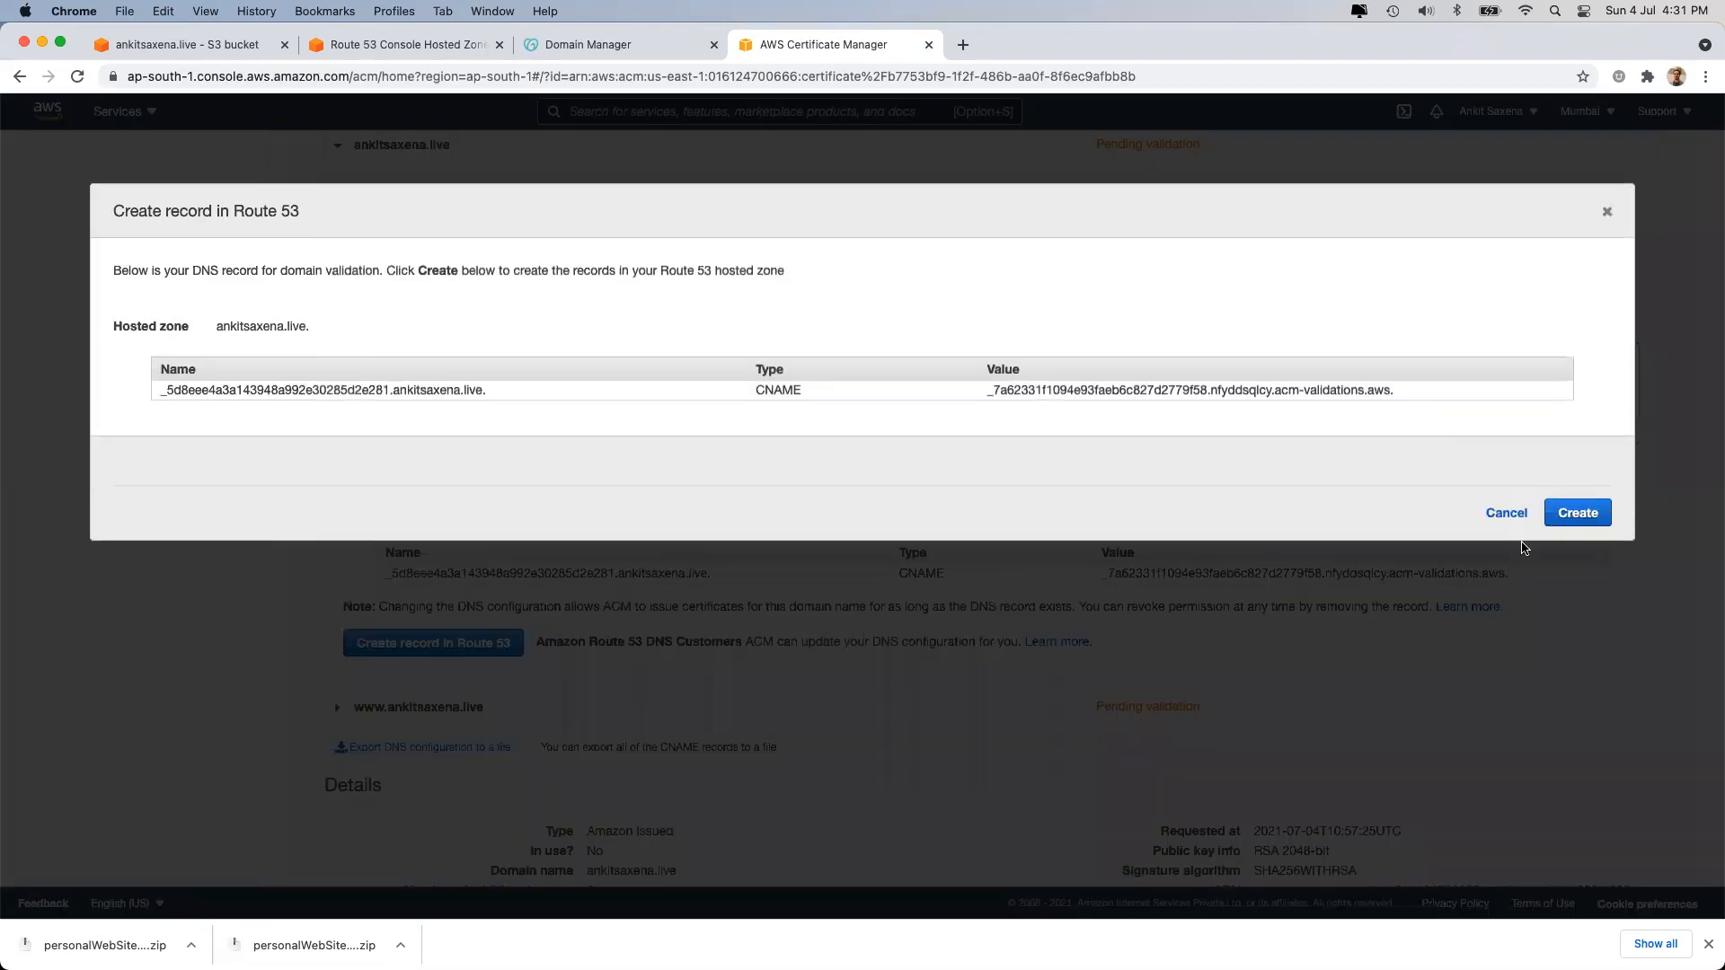
{"action": "left_click", "coordinate": [1578, 510]}
{"action": "scroll", "coordinate": [750, 647], "scroll_direction": "down", "scroll_amount": 2}
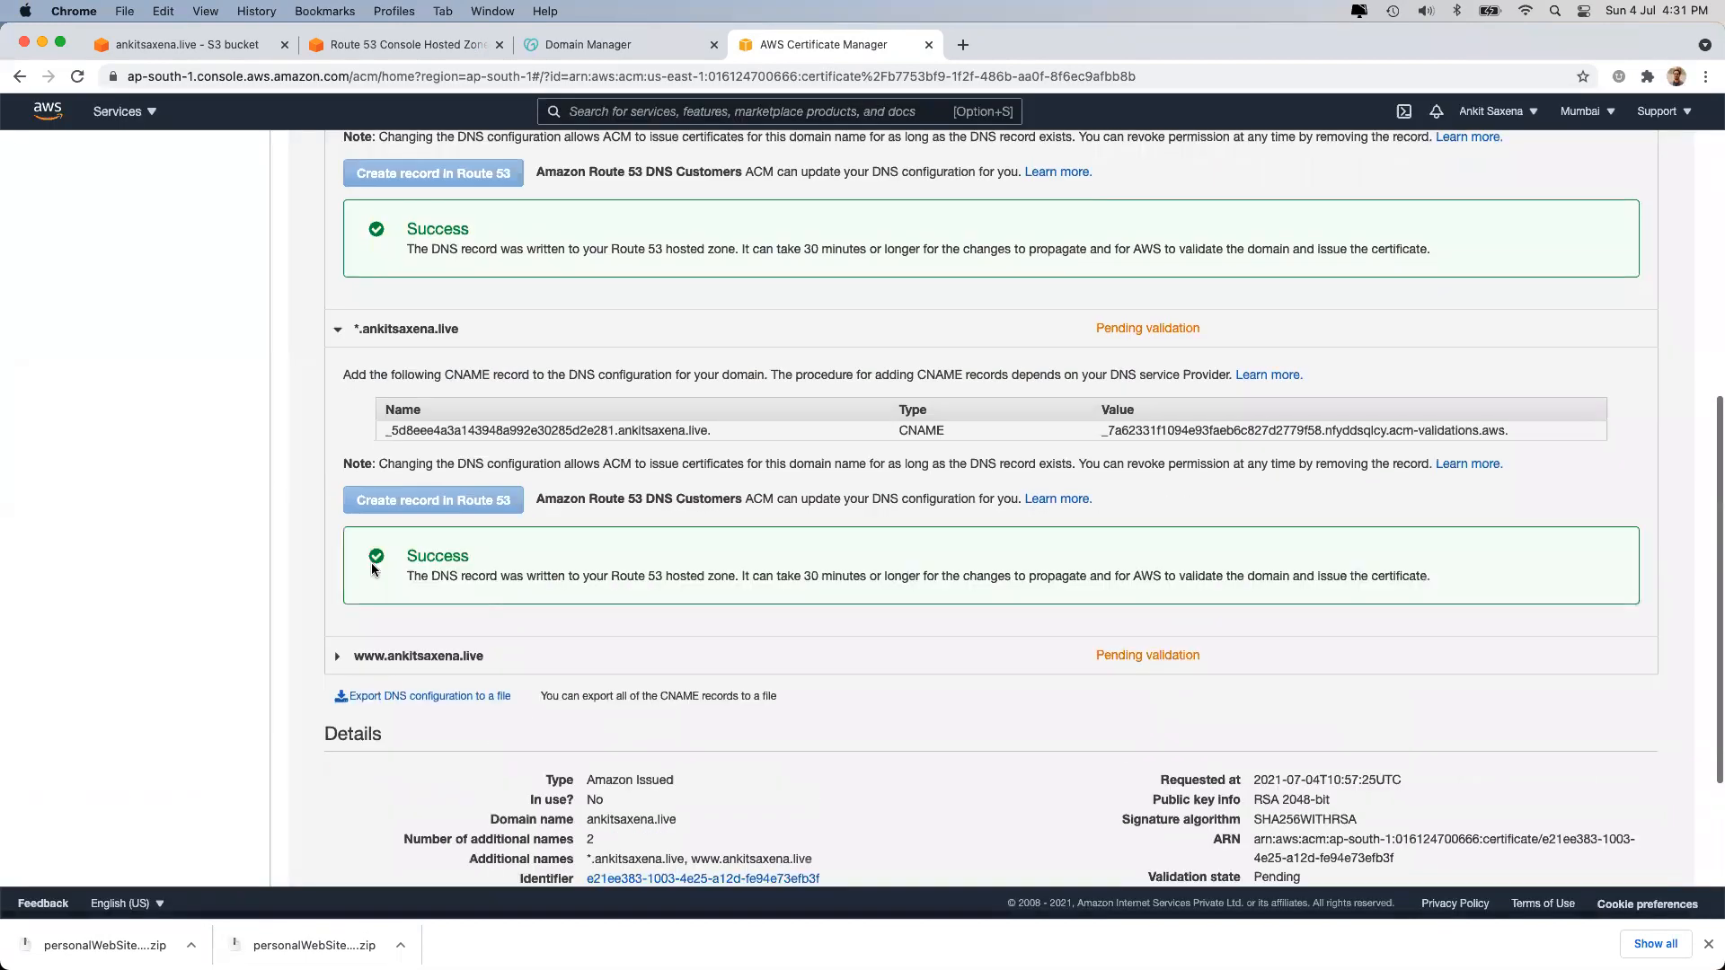
{"action": "left_click", "coordinate": [409, 655]}
{"action": "left_click", "coordinate": [504, 824]}
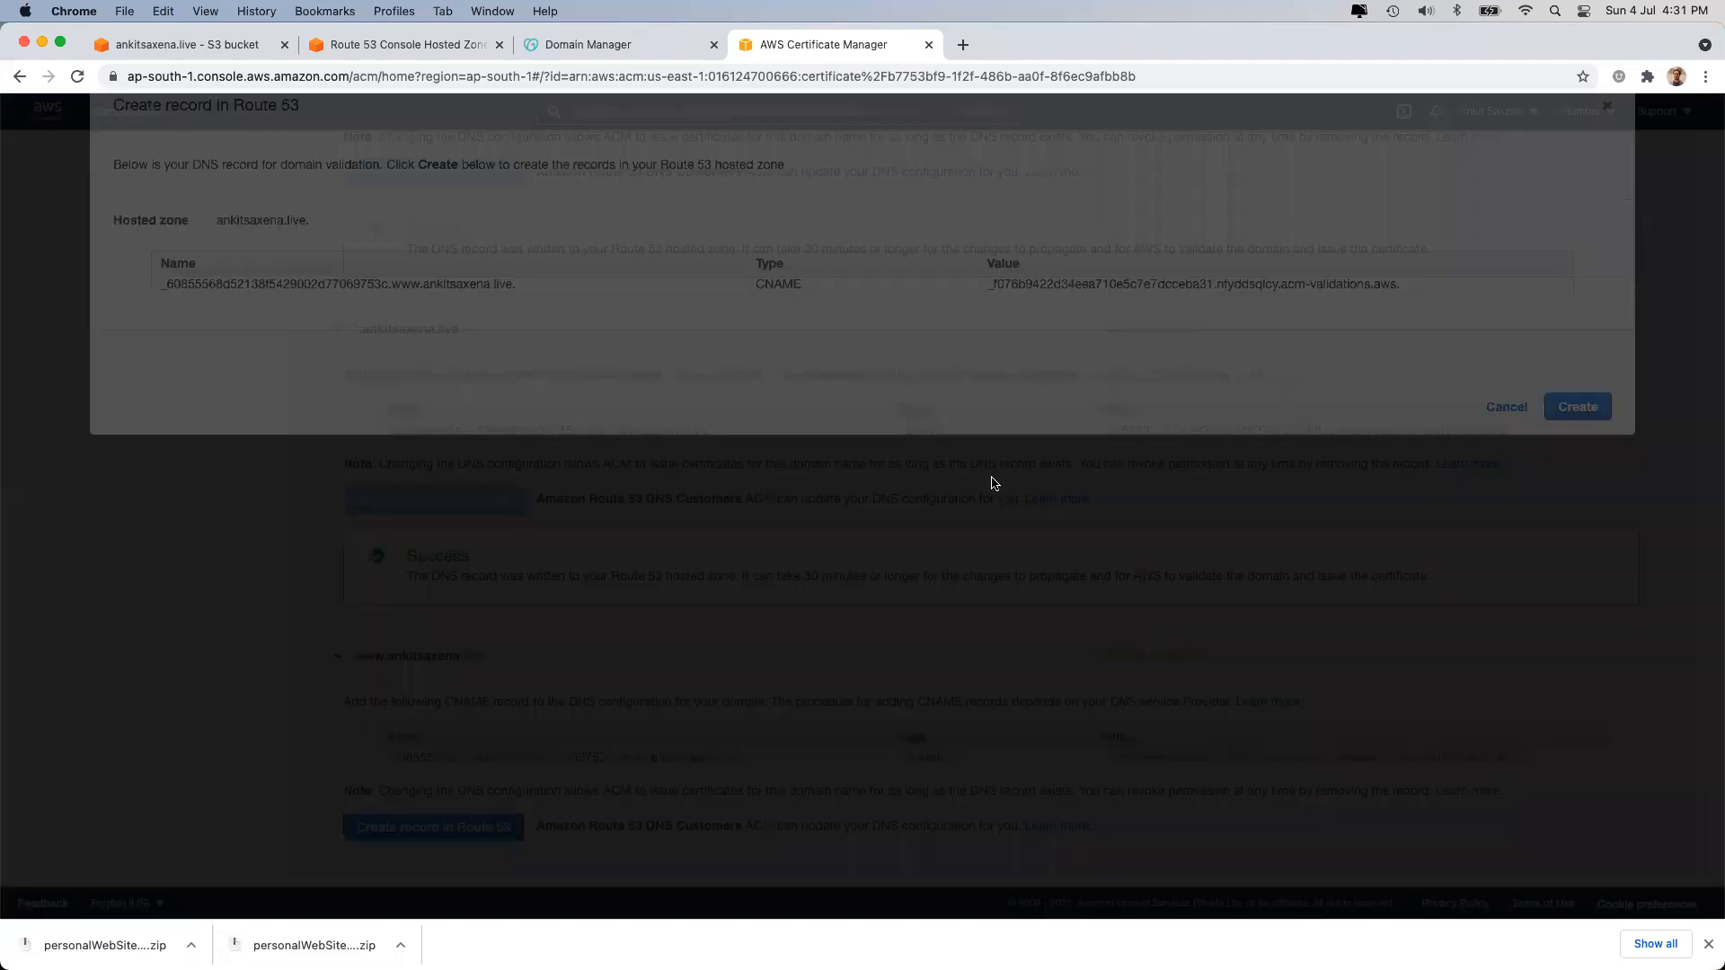
{"action": "left_click", "coordinate": [1572, 514]}
Refresh the certificate list, check each domain's validation status, and view the Route 53 records.
{"action": "scroll", "coordinate": [1285, 523], "scroll_direction": "down", "scroll_amount": 8}
{"action": "scroll", "coordinate": [1285, 523], "scroll_direction": "up", "scroll_amount": 10}
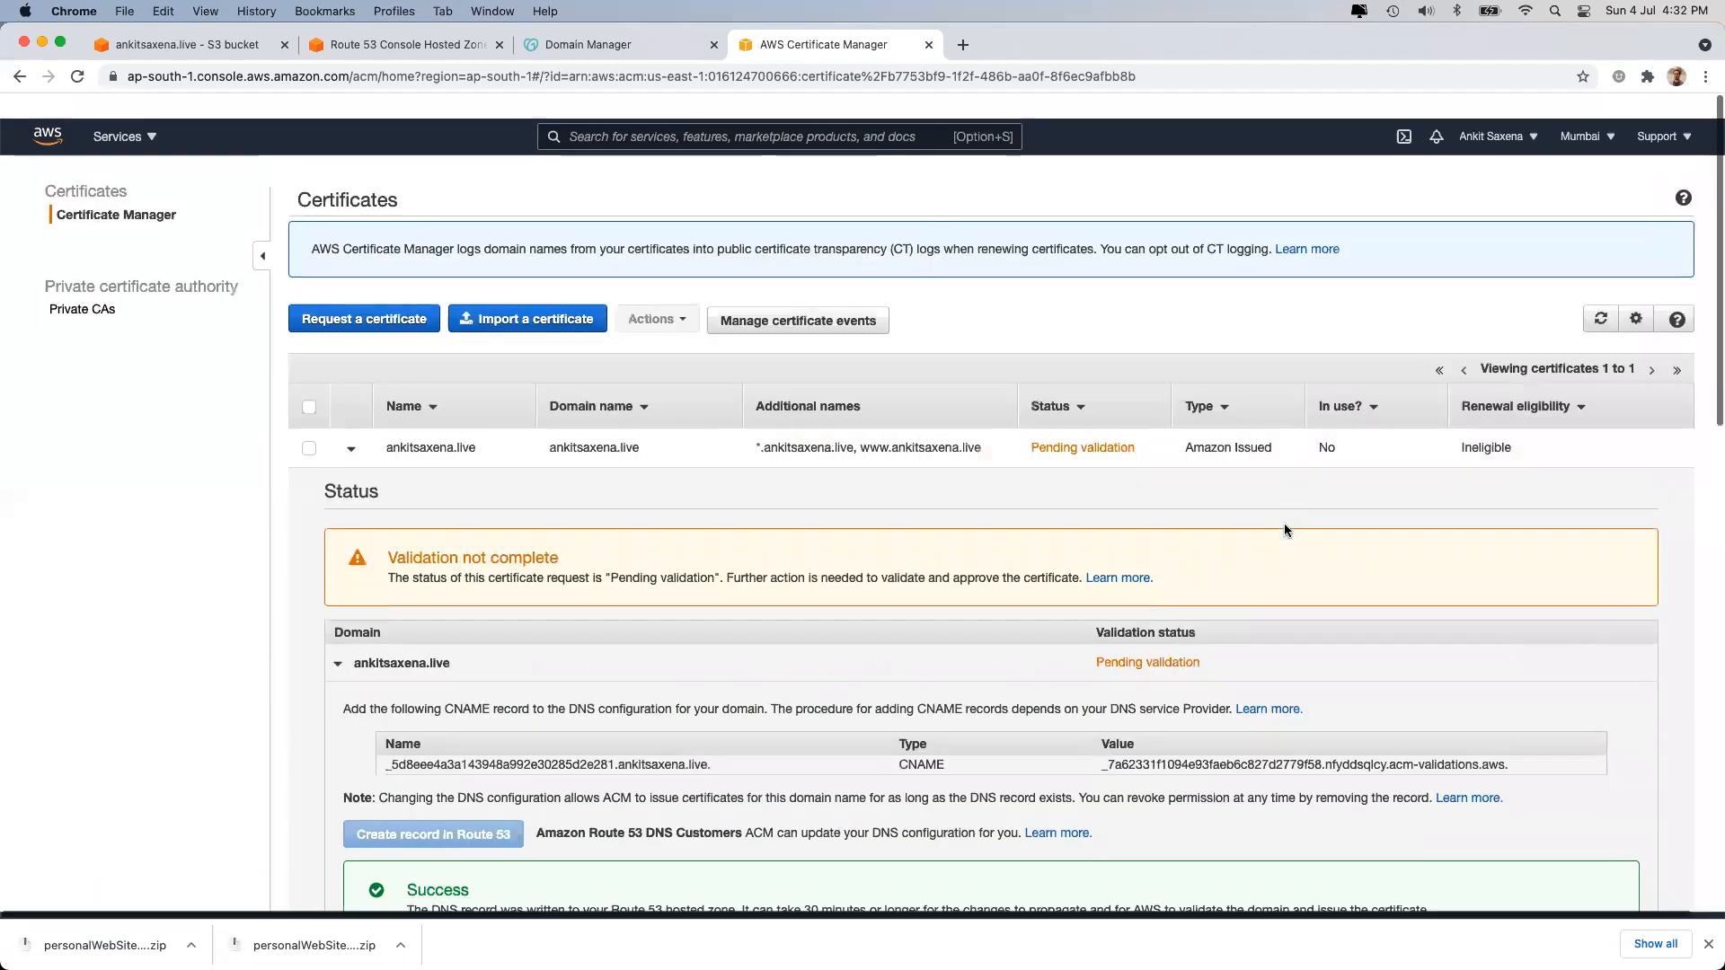
{"action": "left_click", "coordinate": [1600, 293]}
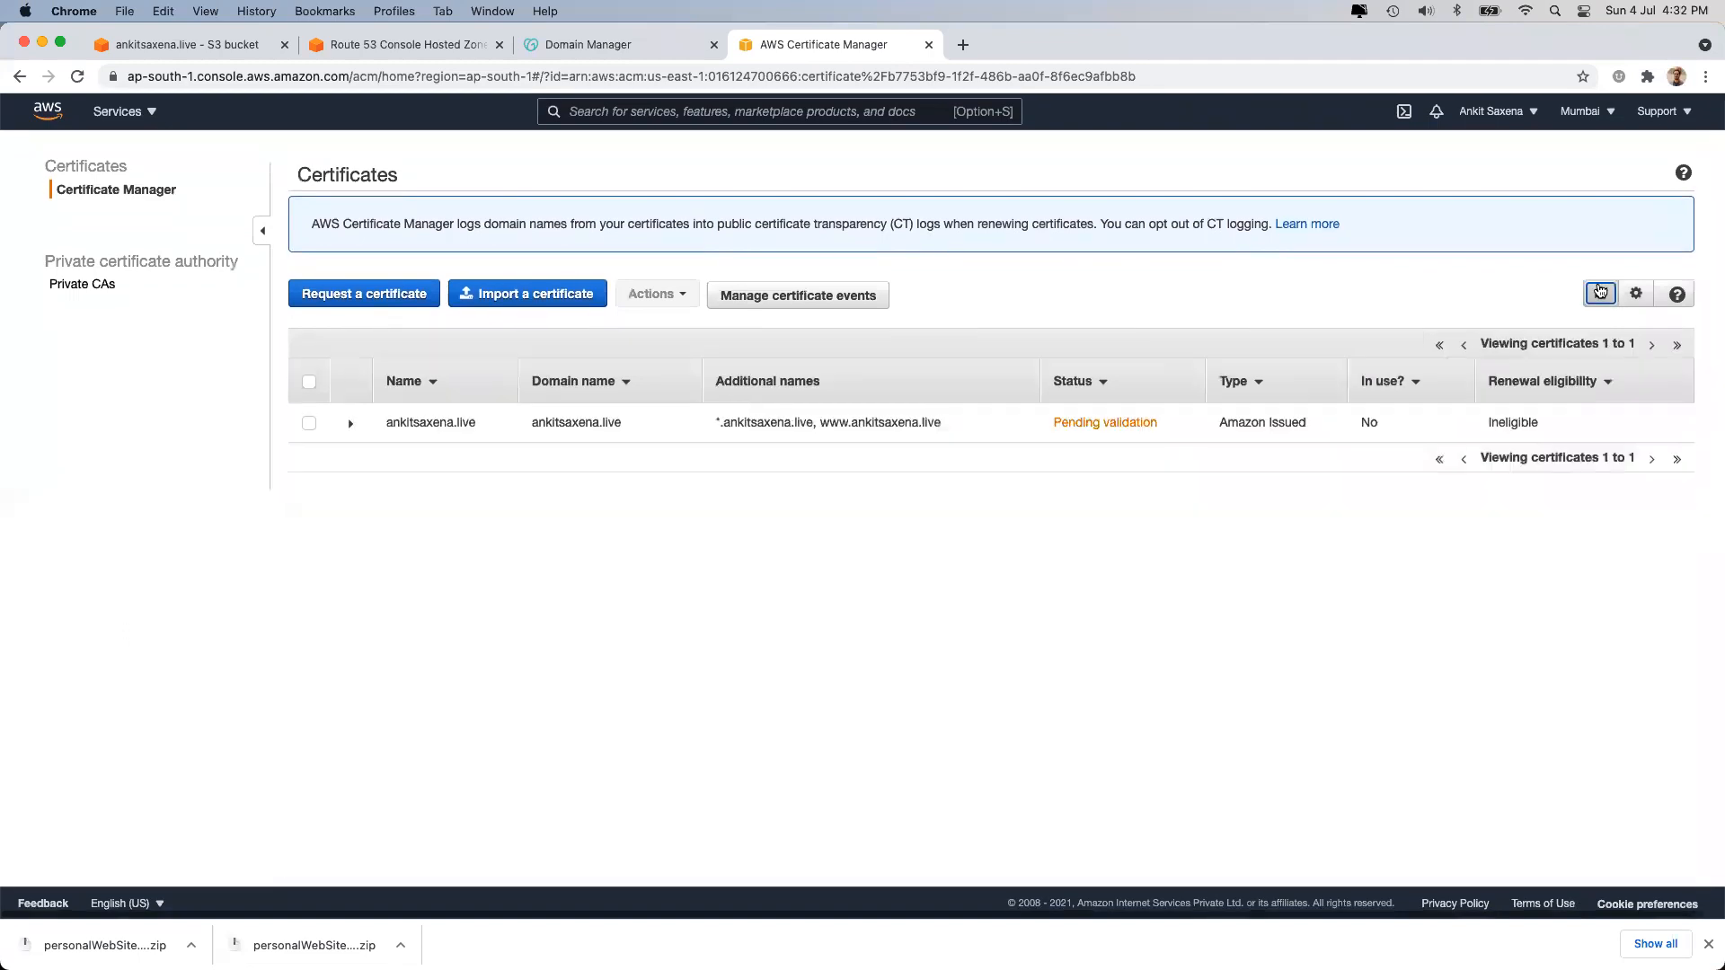
{"action": "left_click", "coordinate": [869, 422]}
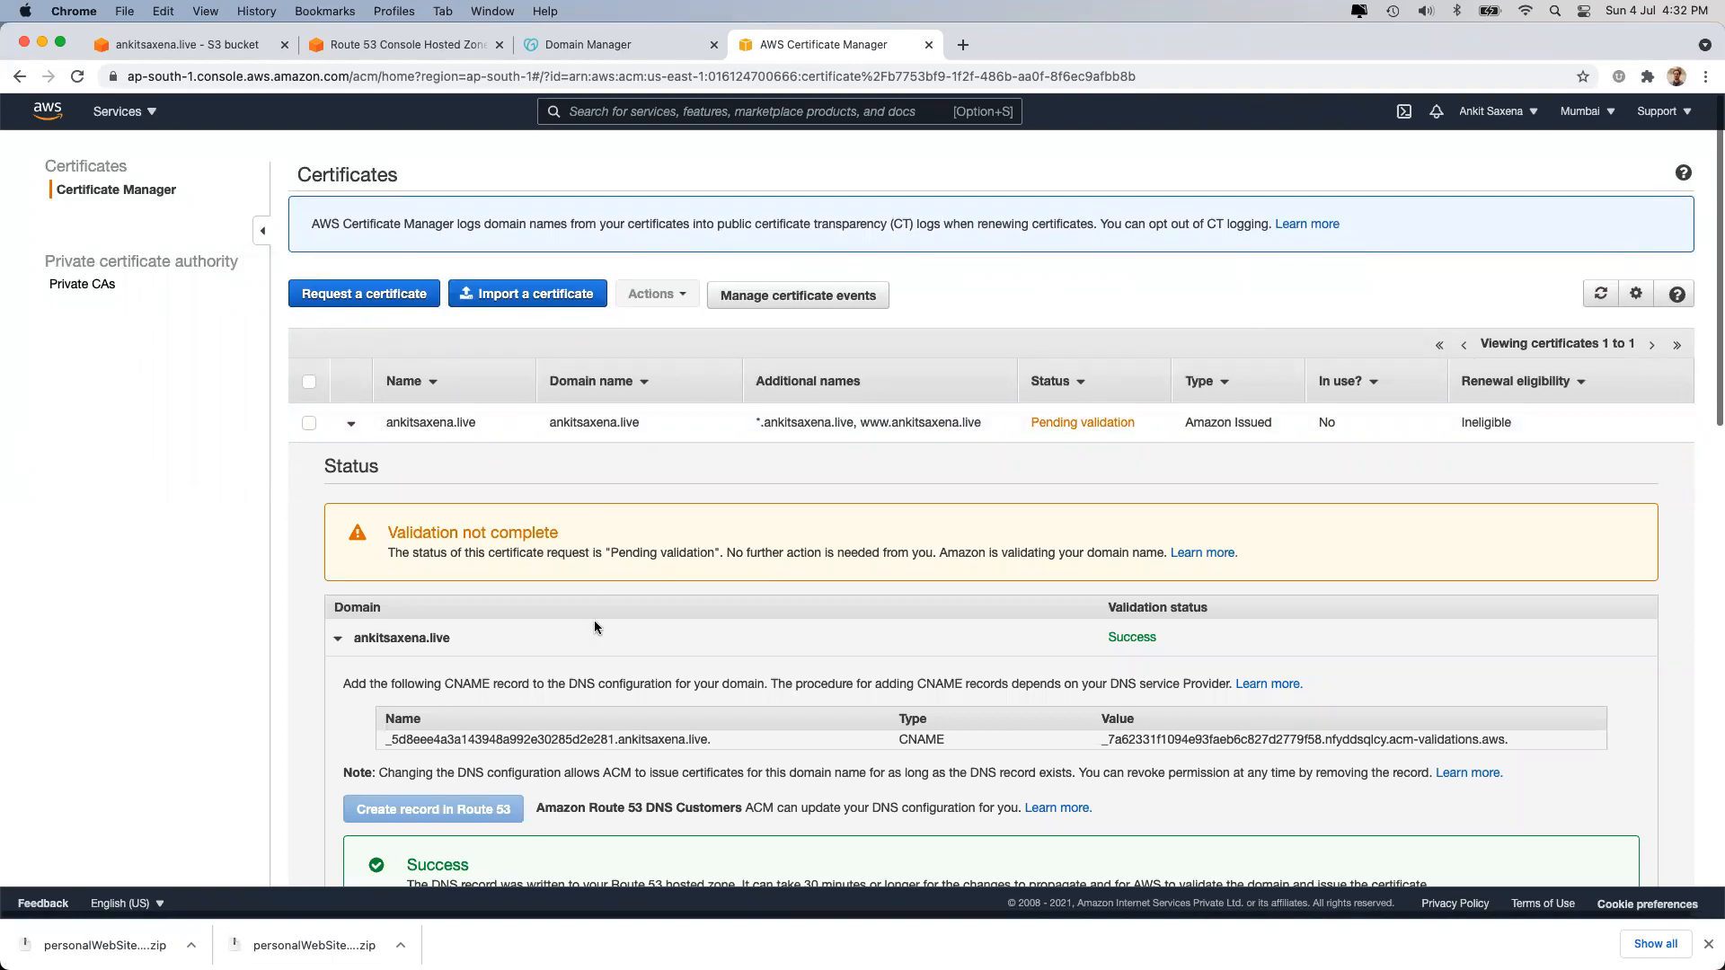
{"action": "scroll", "coordinate": [607, 672], "scroll_direction": "down", "scroll_amount": 15}
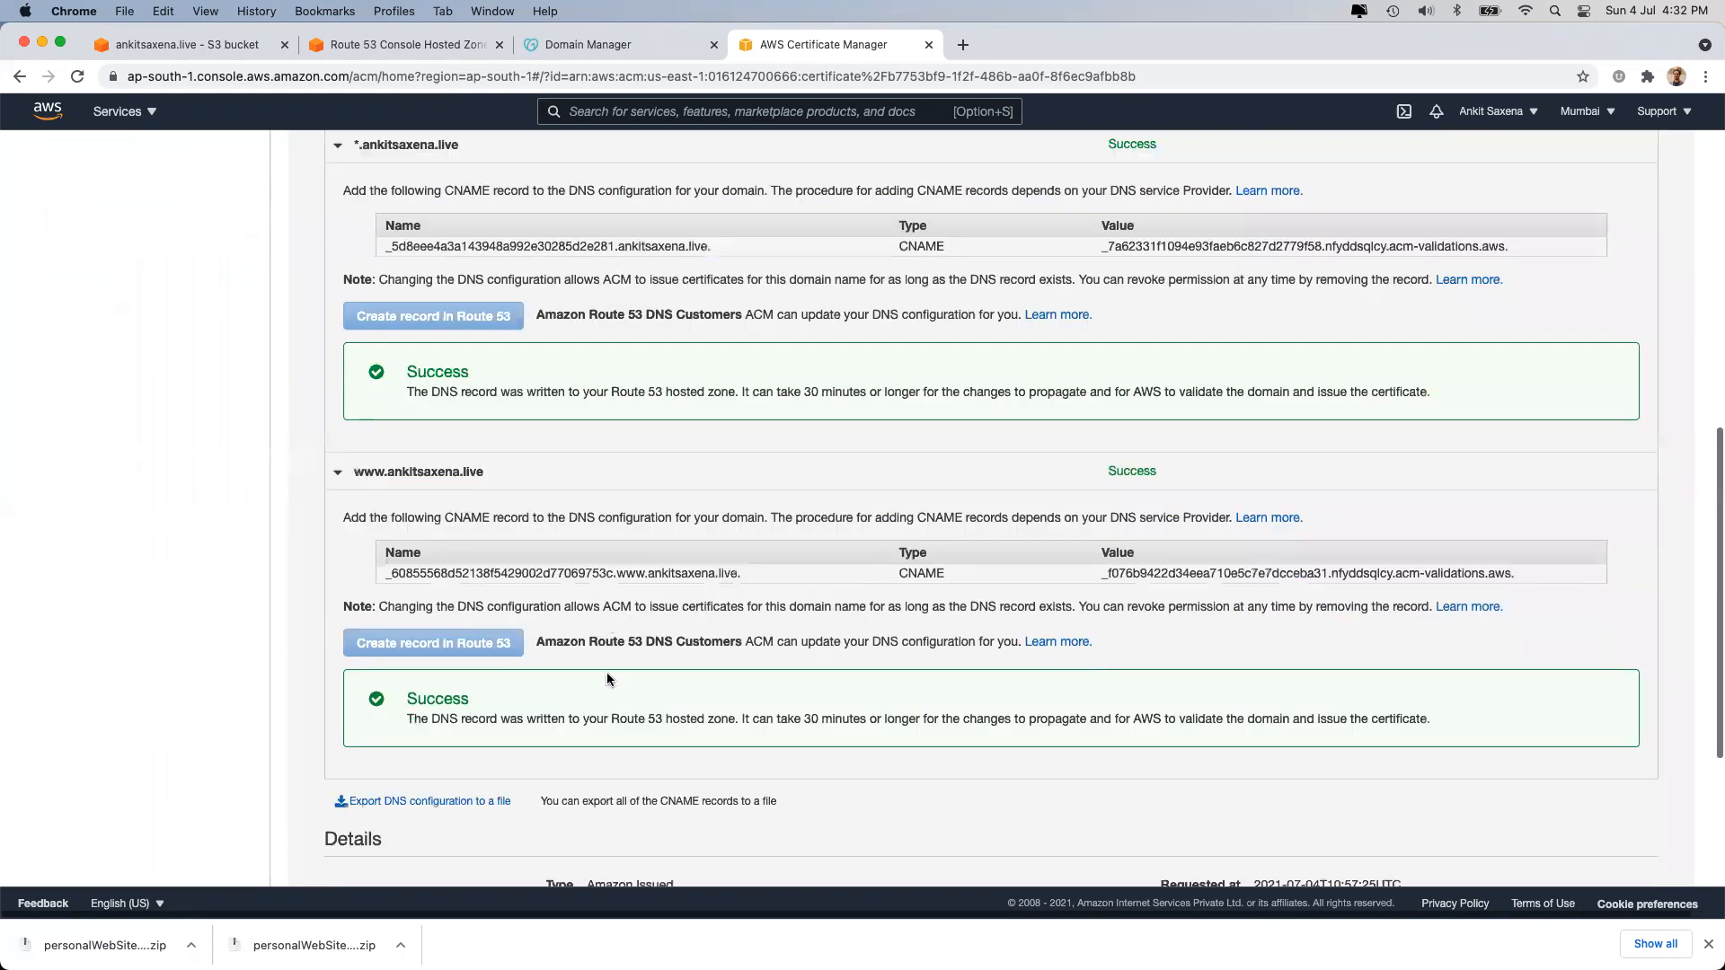
{"action": "scroll", "coordinate": [606, 672], "scroll_direction": "up", "scroll_amount": 10}
{"action": "scroll", "coordinate": [606, 672], "scroll_direction": "up", "scroll_amount": 5}
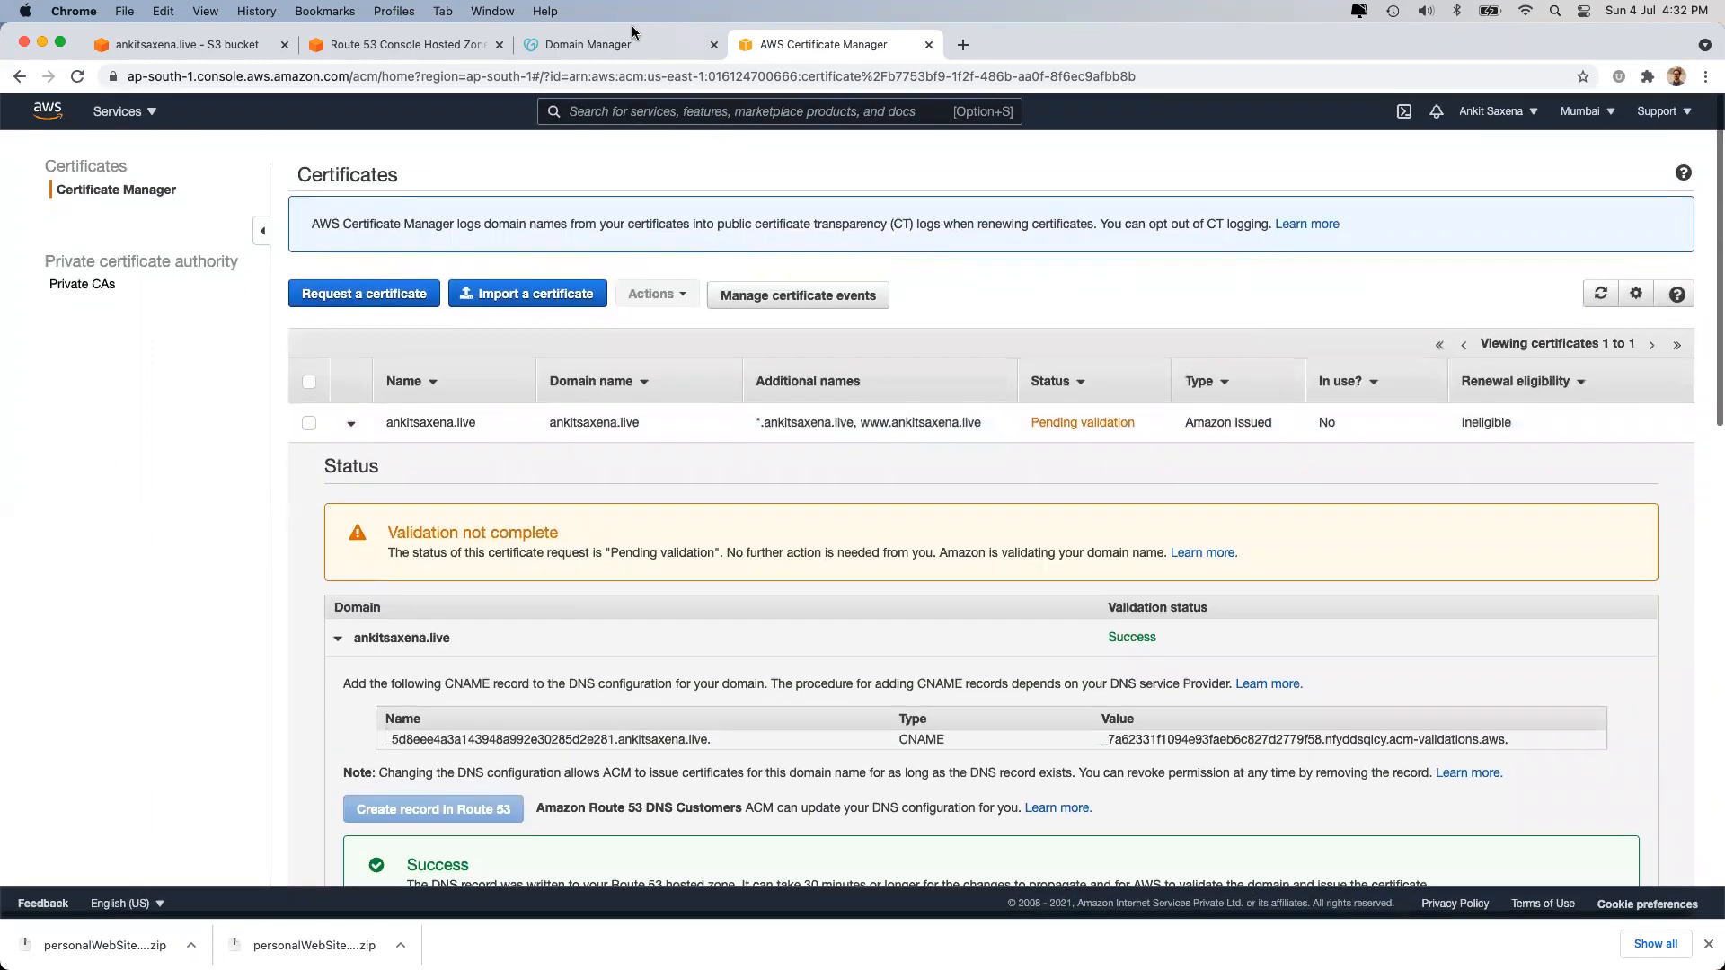
{"action": "left_click", "coordinate": [434, 50]}
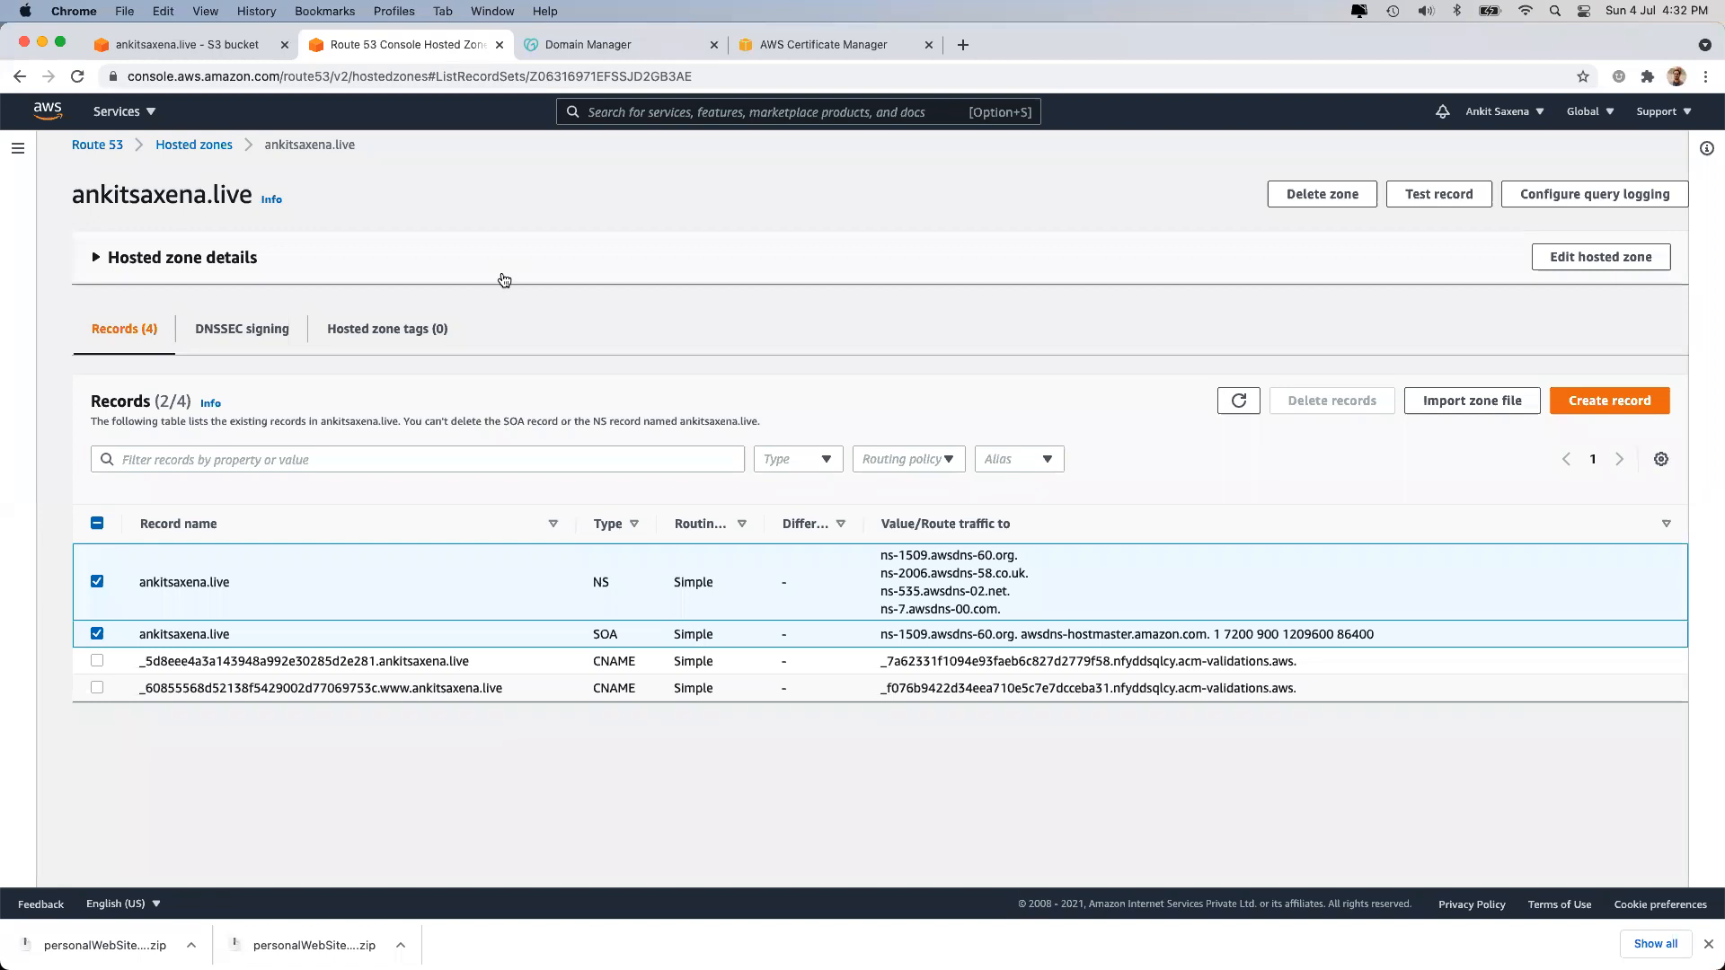
Switch Certificate Manager back to US East (N. Virginia) and check the GoDaddy nameservers.
{"action": "left_click", "coordinate": [798, 52]}
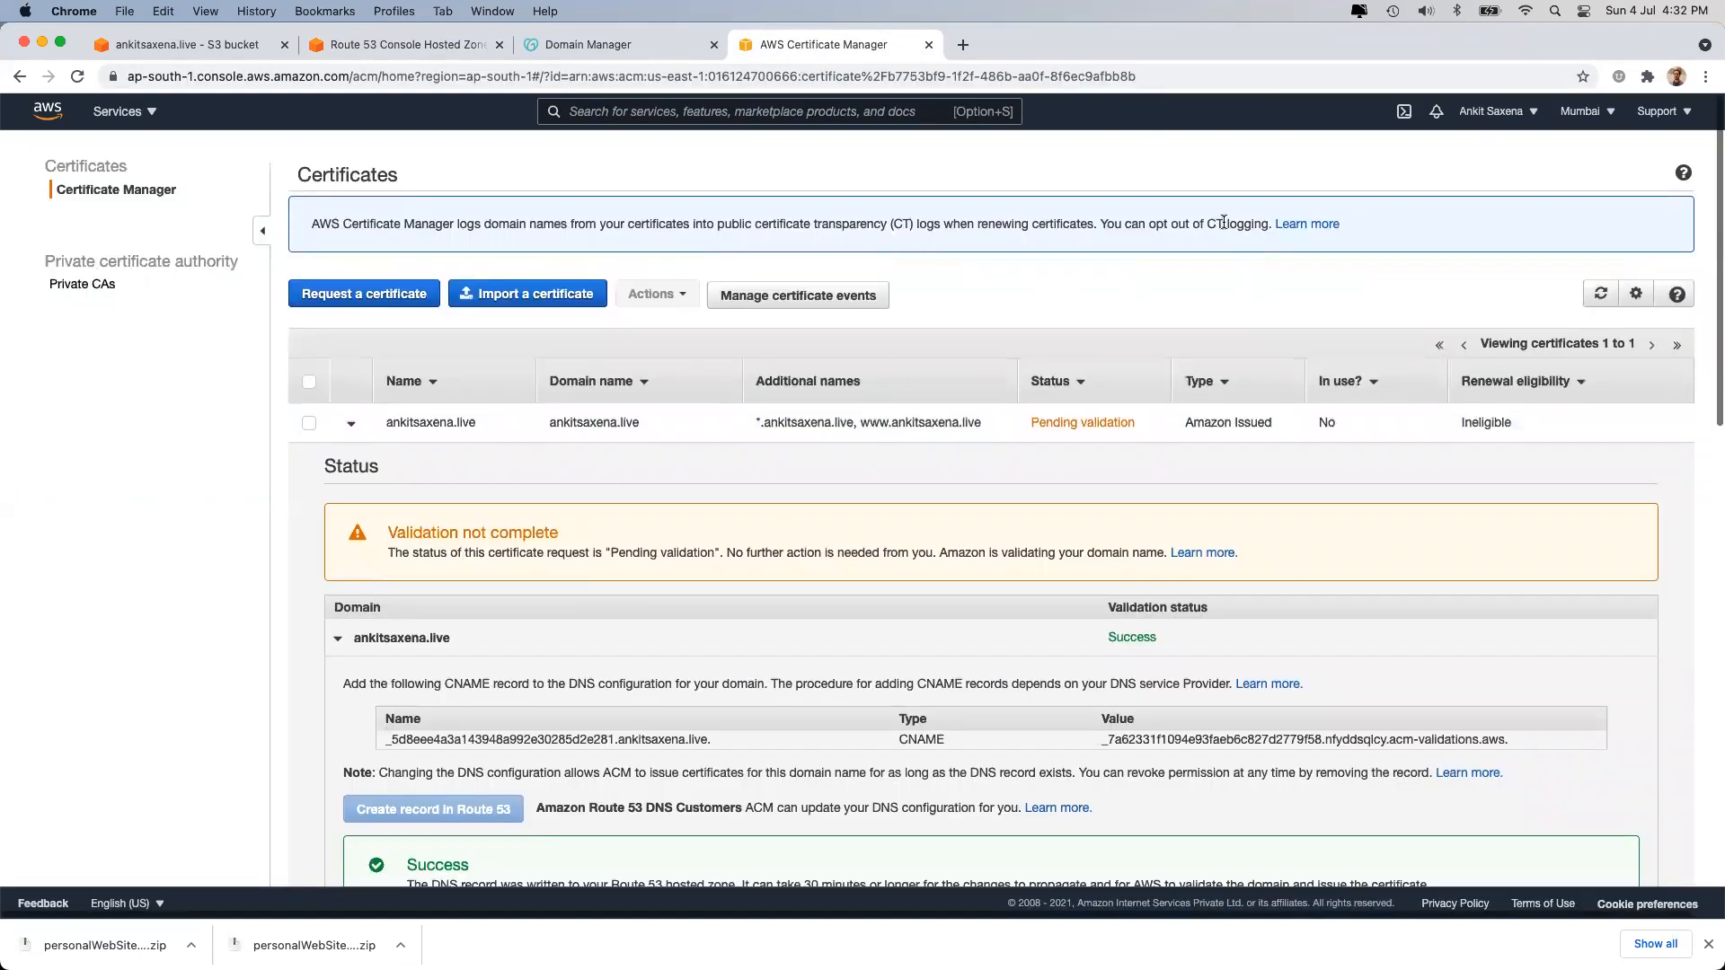
{"action": "left_click", "coordinate": [1581, 117]}
{"action": "left_click", "coordinate": [1472, 158]}
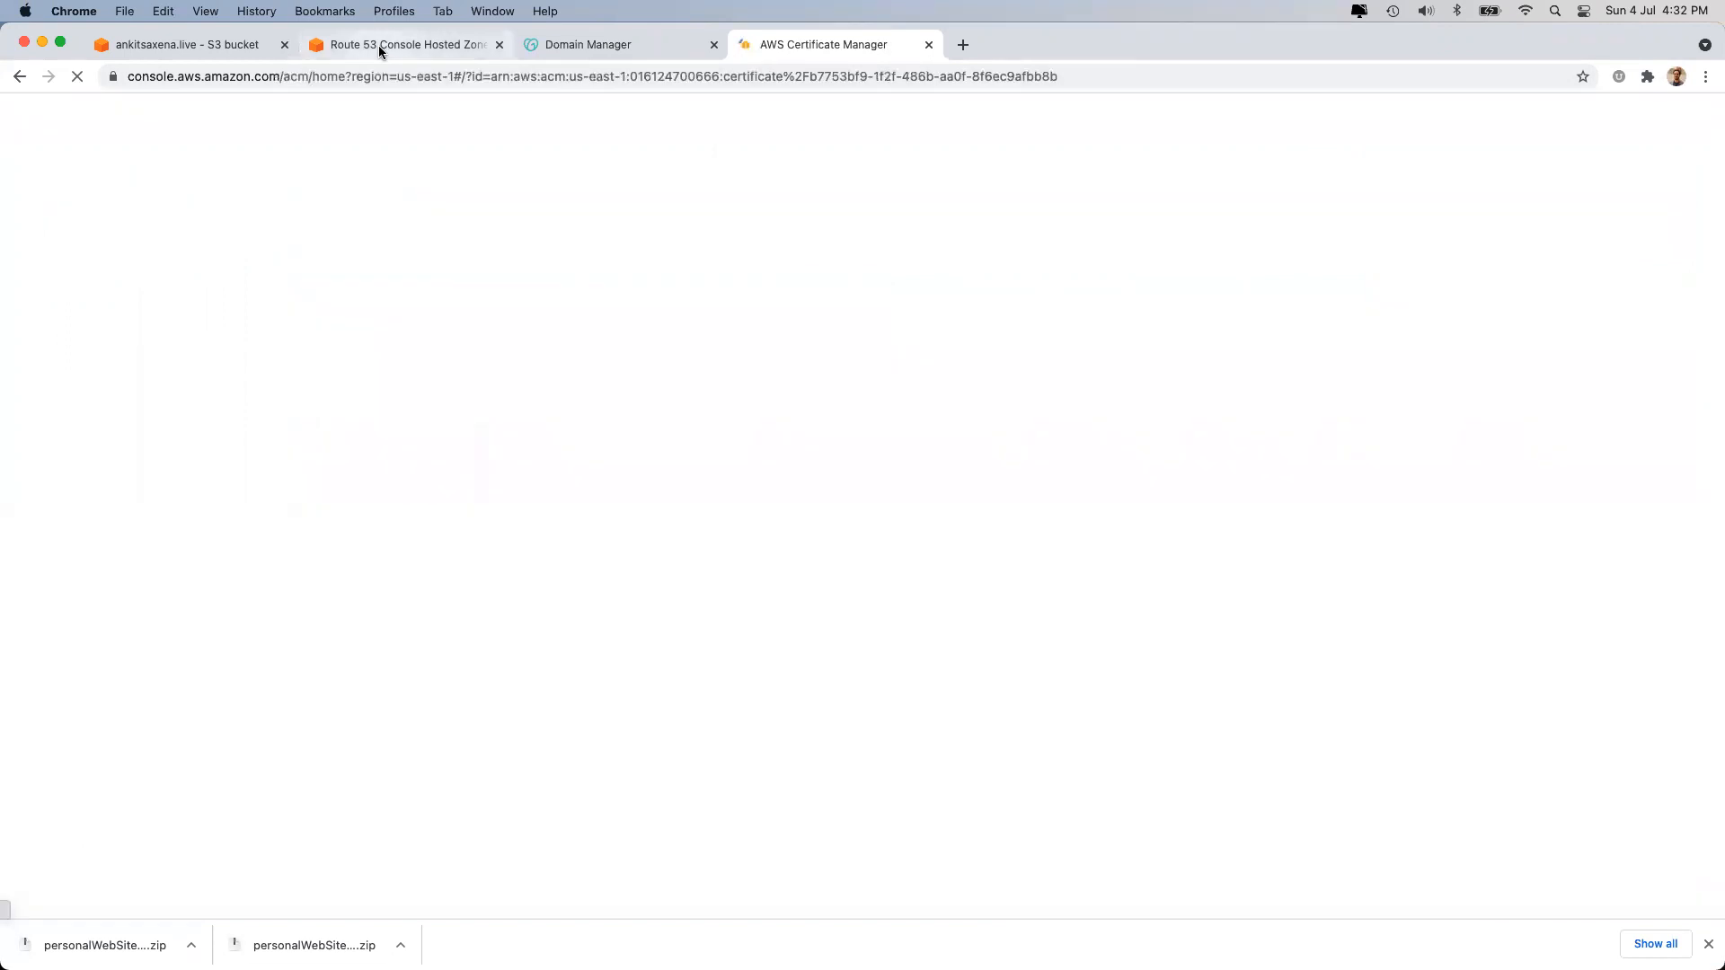
{"action": "left_click", "coordinate": [381, 51]}
{"action": "left_click", "coordinate": [612, 44]}
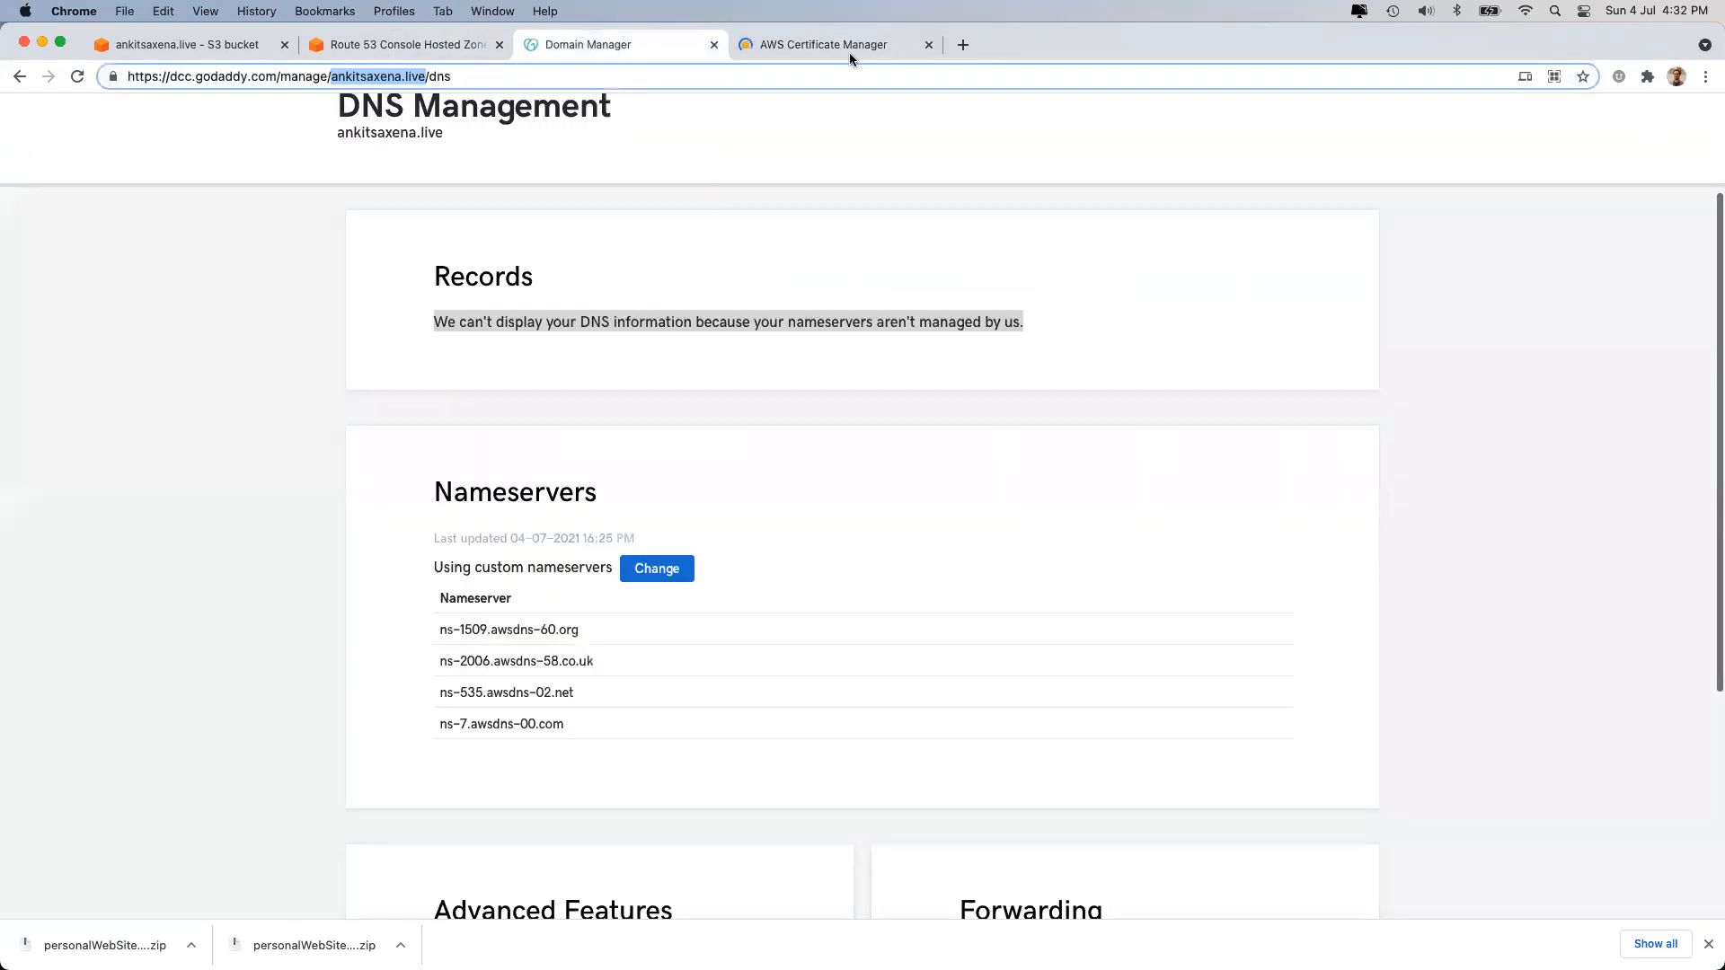
{"action": "left_click", "coordinate": [849, 53]}
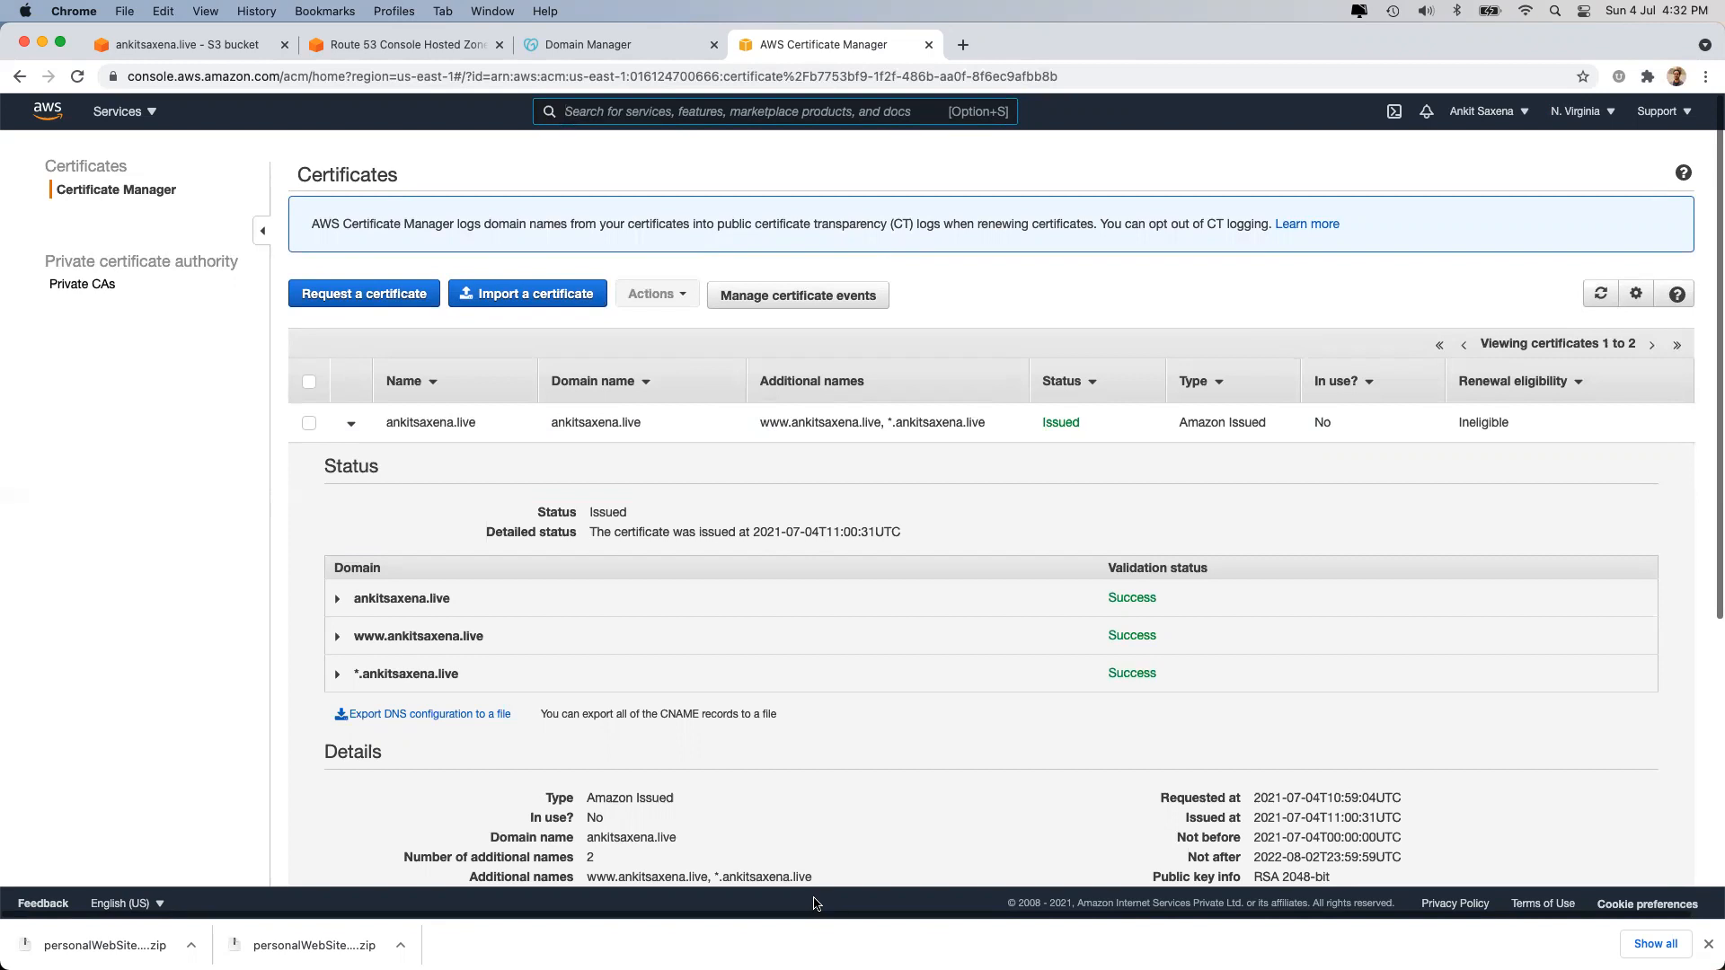
Open CloudFront and start creating a new Web distribution.
{"action": "left_click", "coordinate": [597, 111]}
{"action": "type", "text": "cloudfr"}
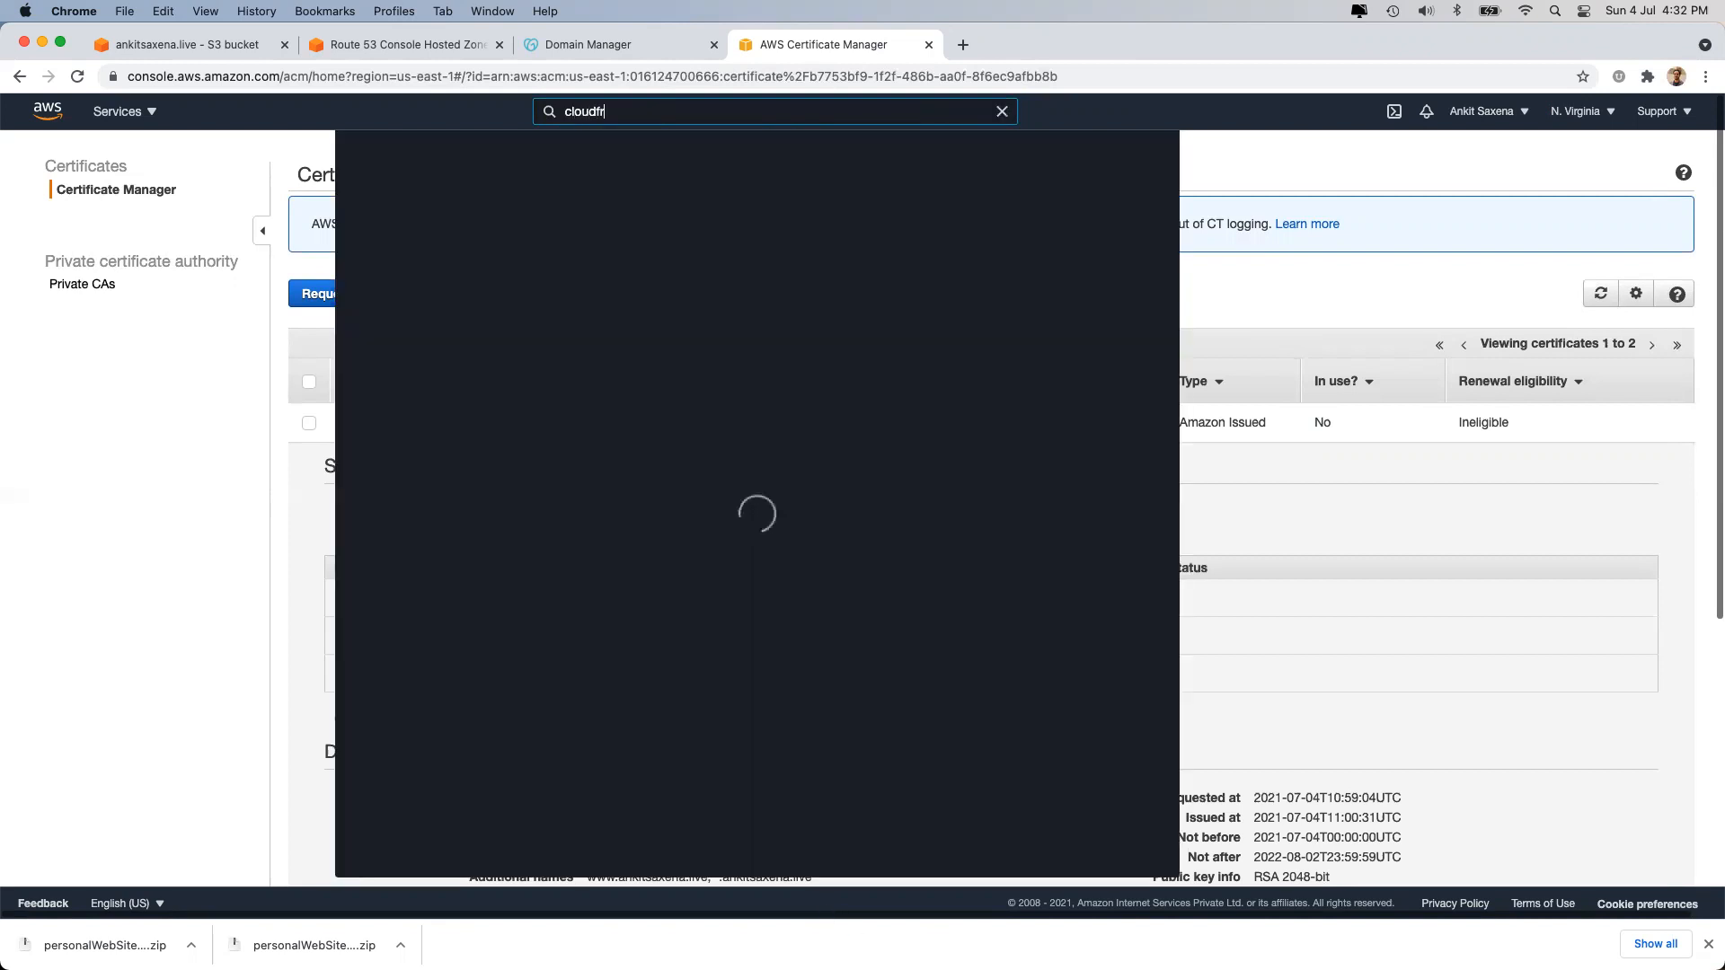
{"action": "type", "text": "ont"}
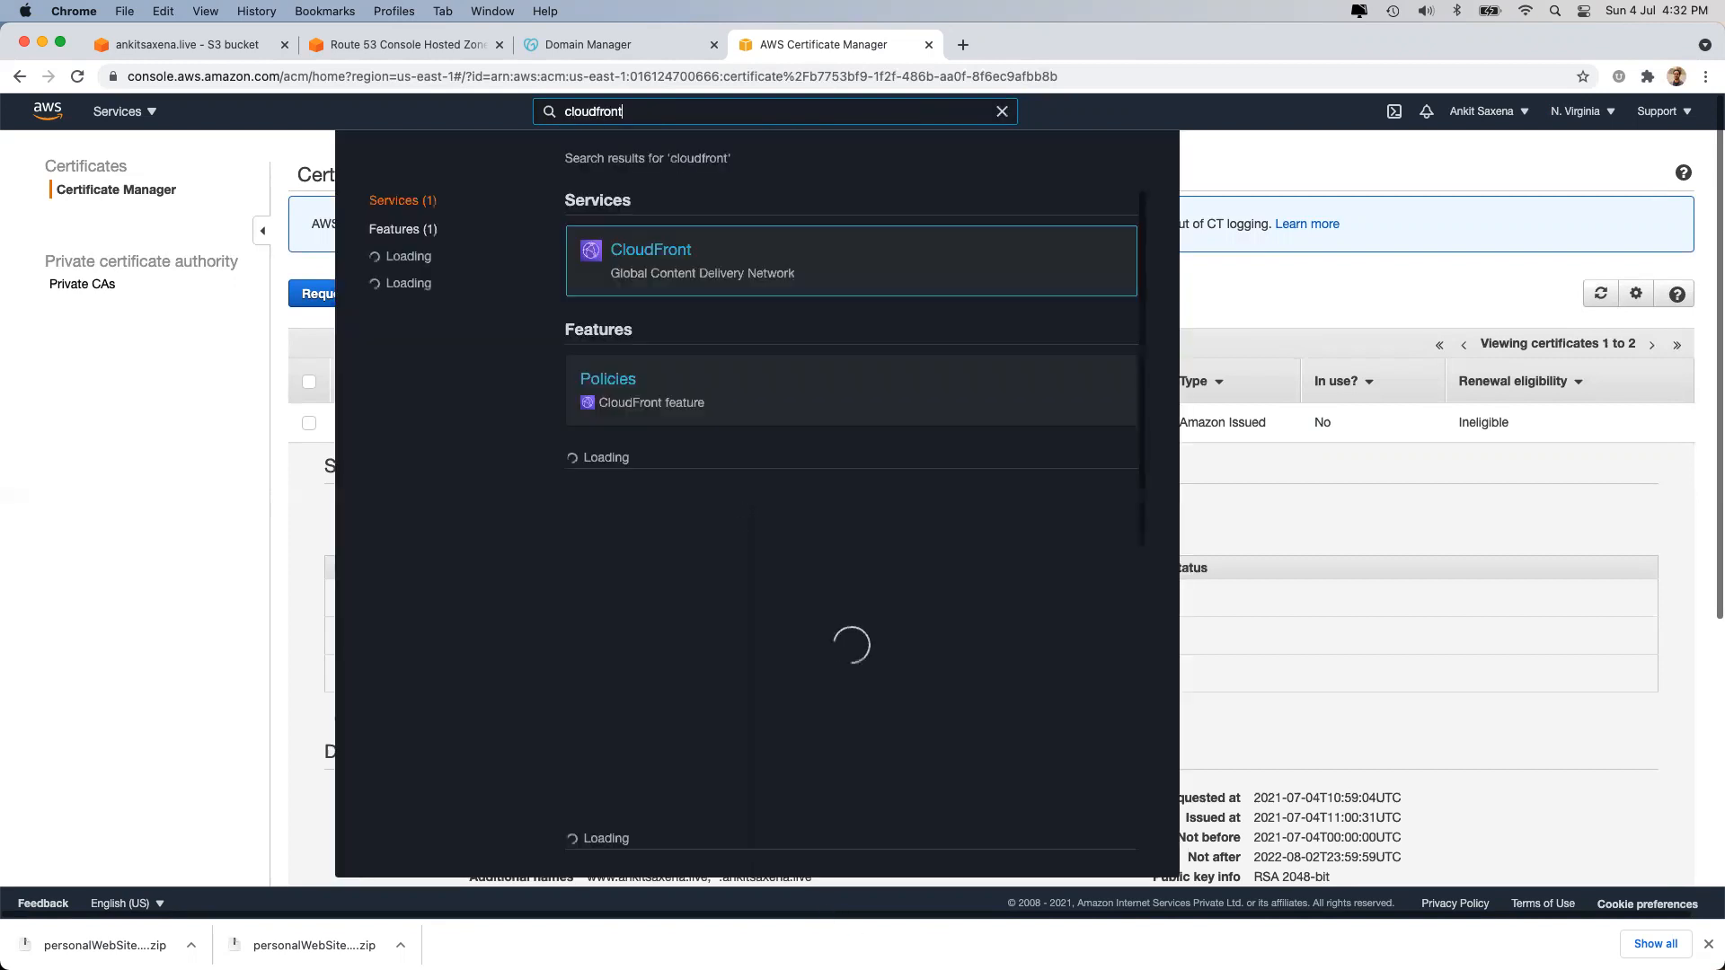
{"action": "left_click", "coordinate": [639, 257]}
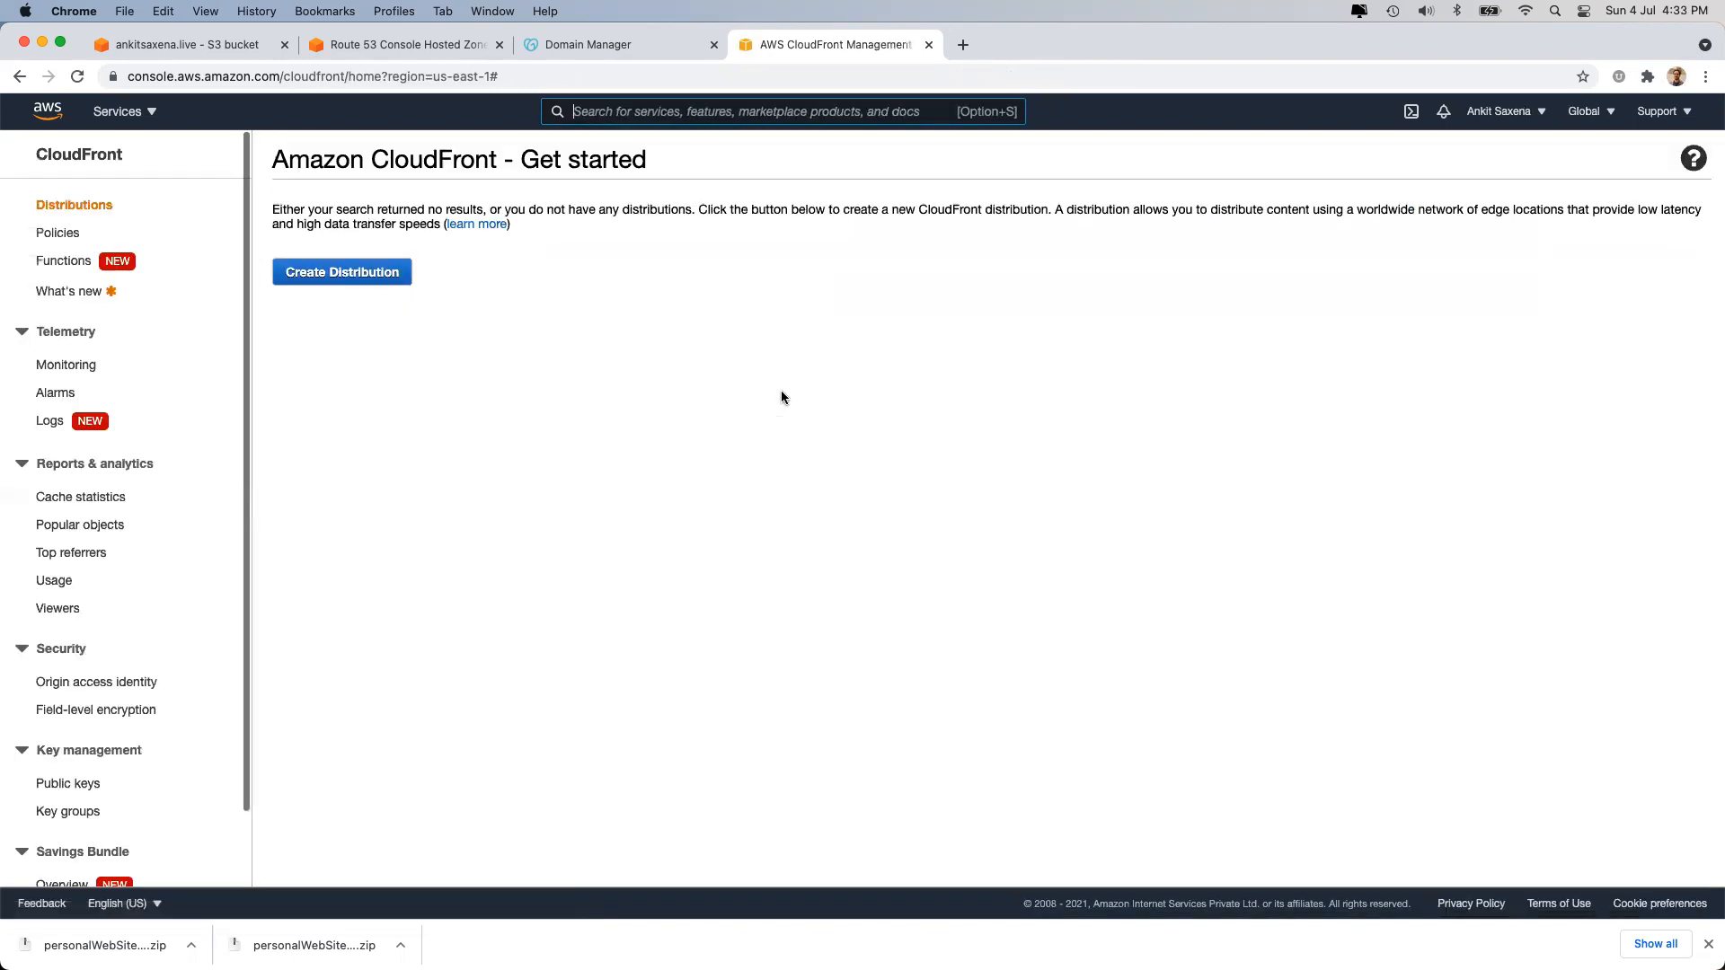
{"action": "left_click", "coordinate": [344, 328]}
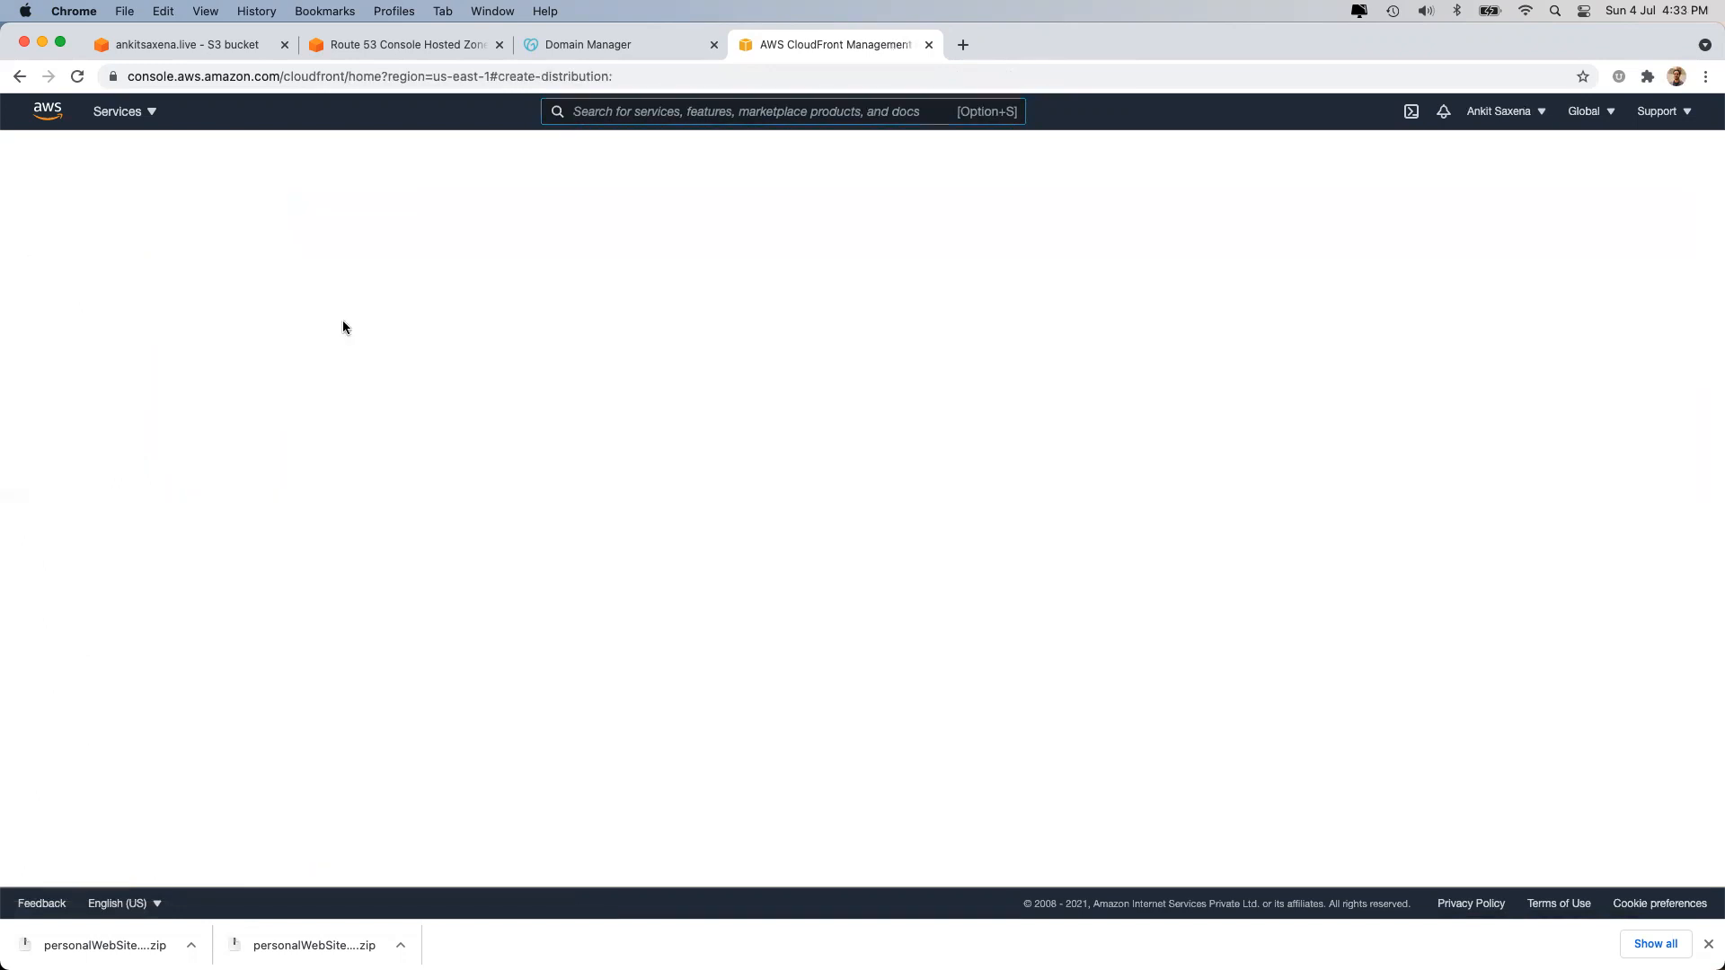
{"action": "left_click", "coordinate": [318, 364]}
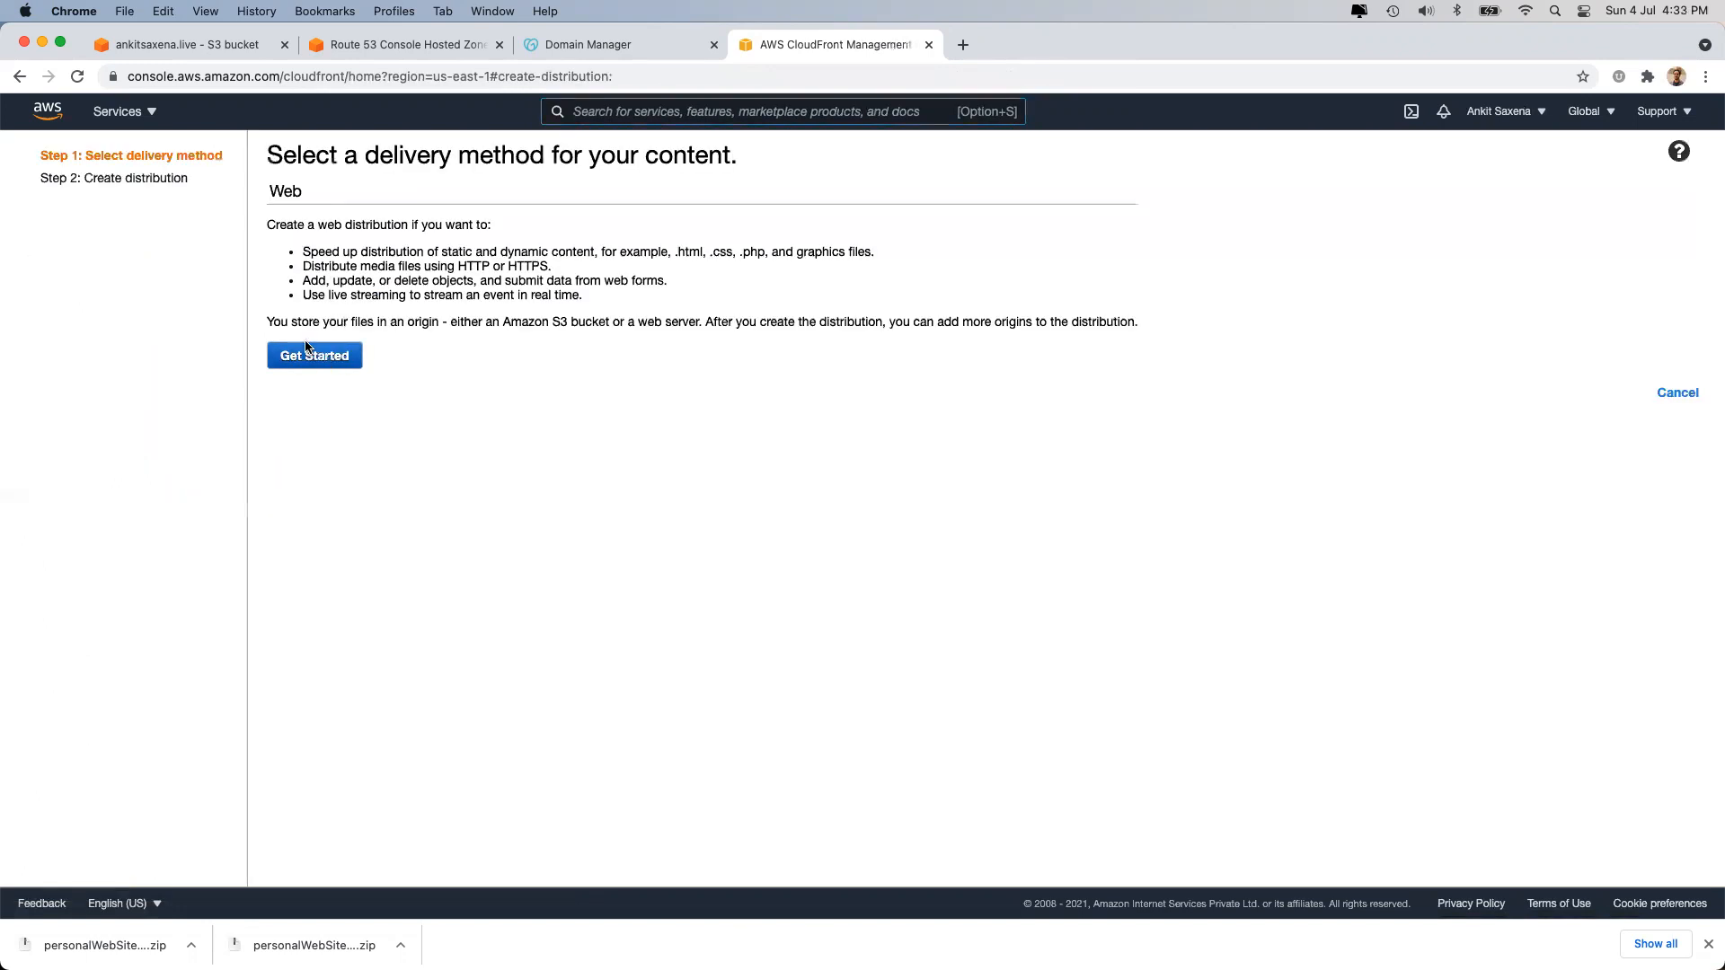
Copy the ankitsaxena.live bucket's S3 website endpoint from its properties.
{"action": "left_click", "coordinate": [518, 220]}
{"action": "left_click", "coordinate": [264, 324]}
{"action": "left_click", "coordinate": [214, 45]}
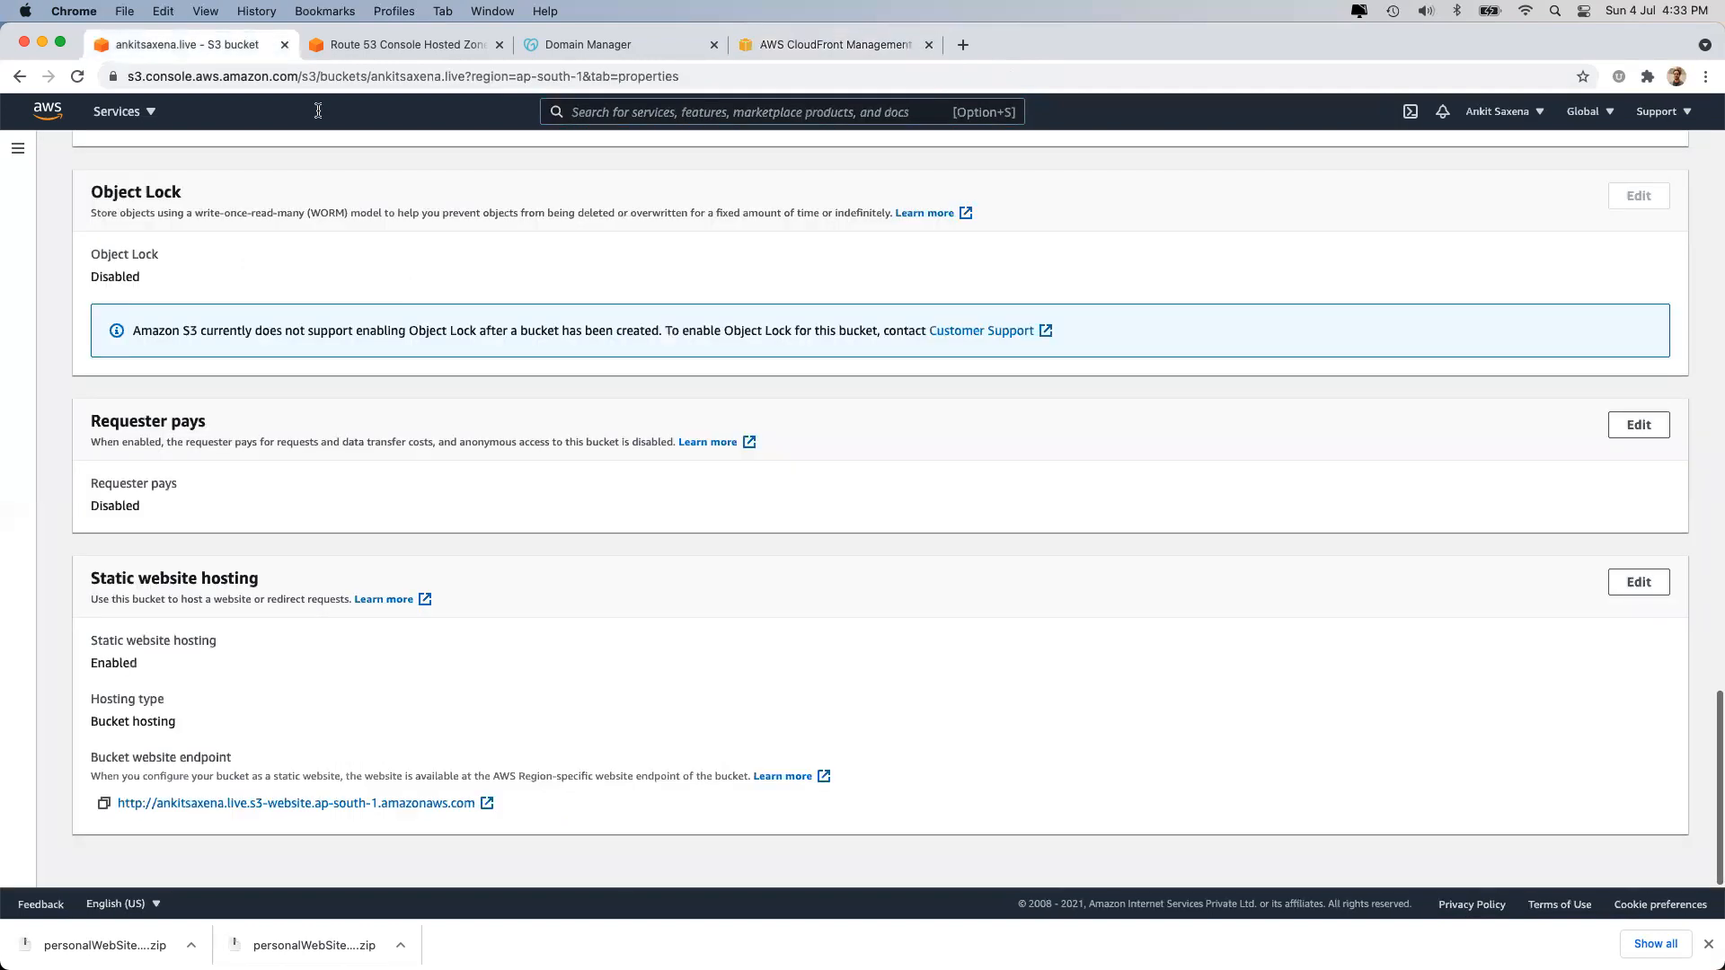
{"action": "left_click", "coordinate": [104, 803]}
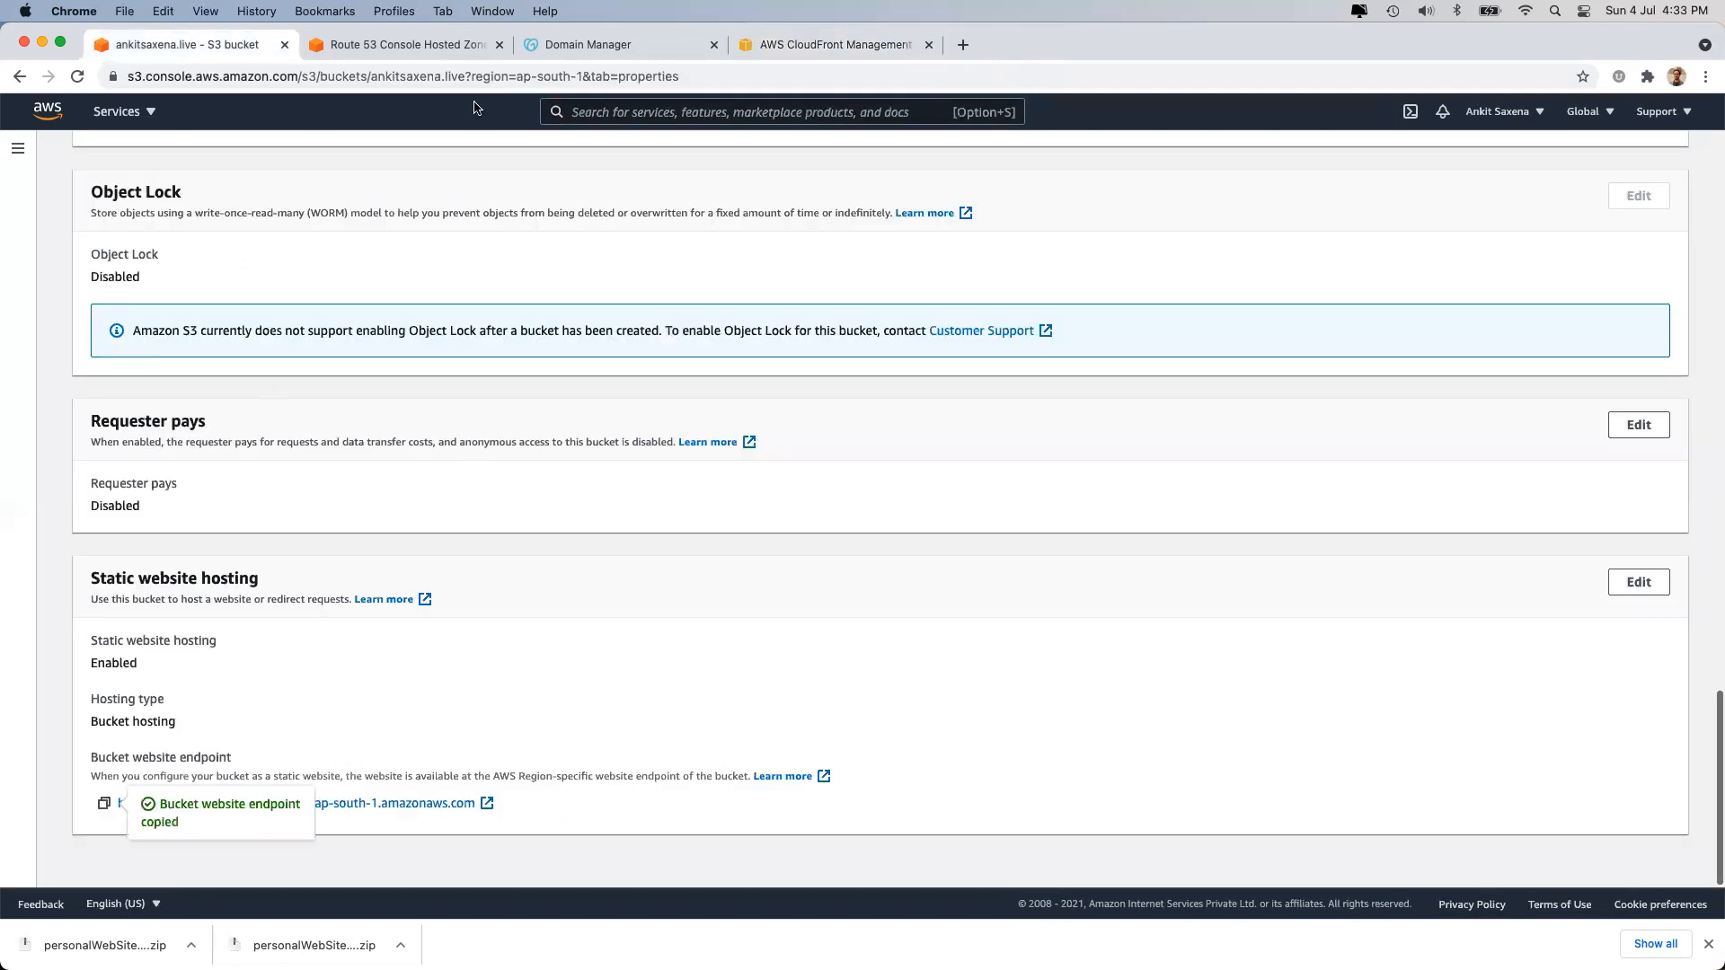
{"action": "left_click", "coordinate": [177, 78]}
{"action": "key", "text": "super+v"}
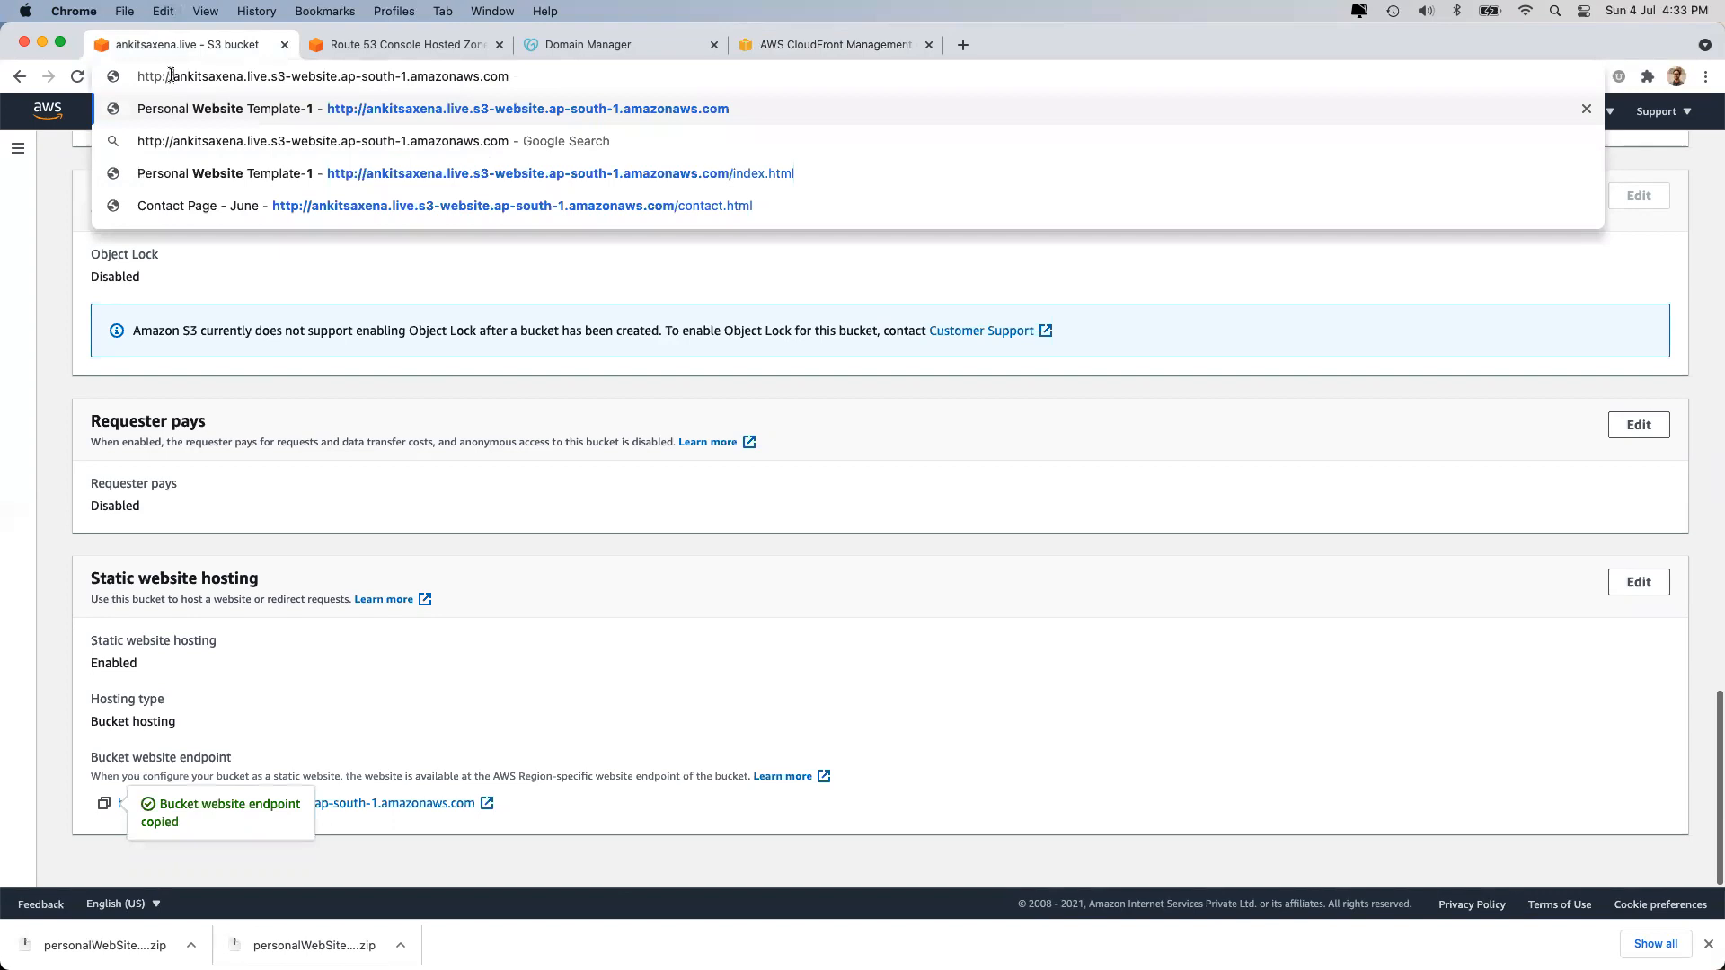
{"action": "key", "text": "super+a"}
{"action": "key", "text": "Escape"}
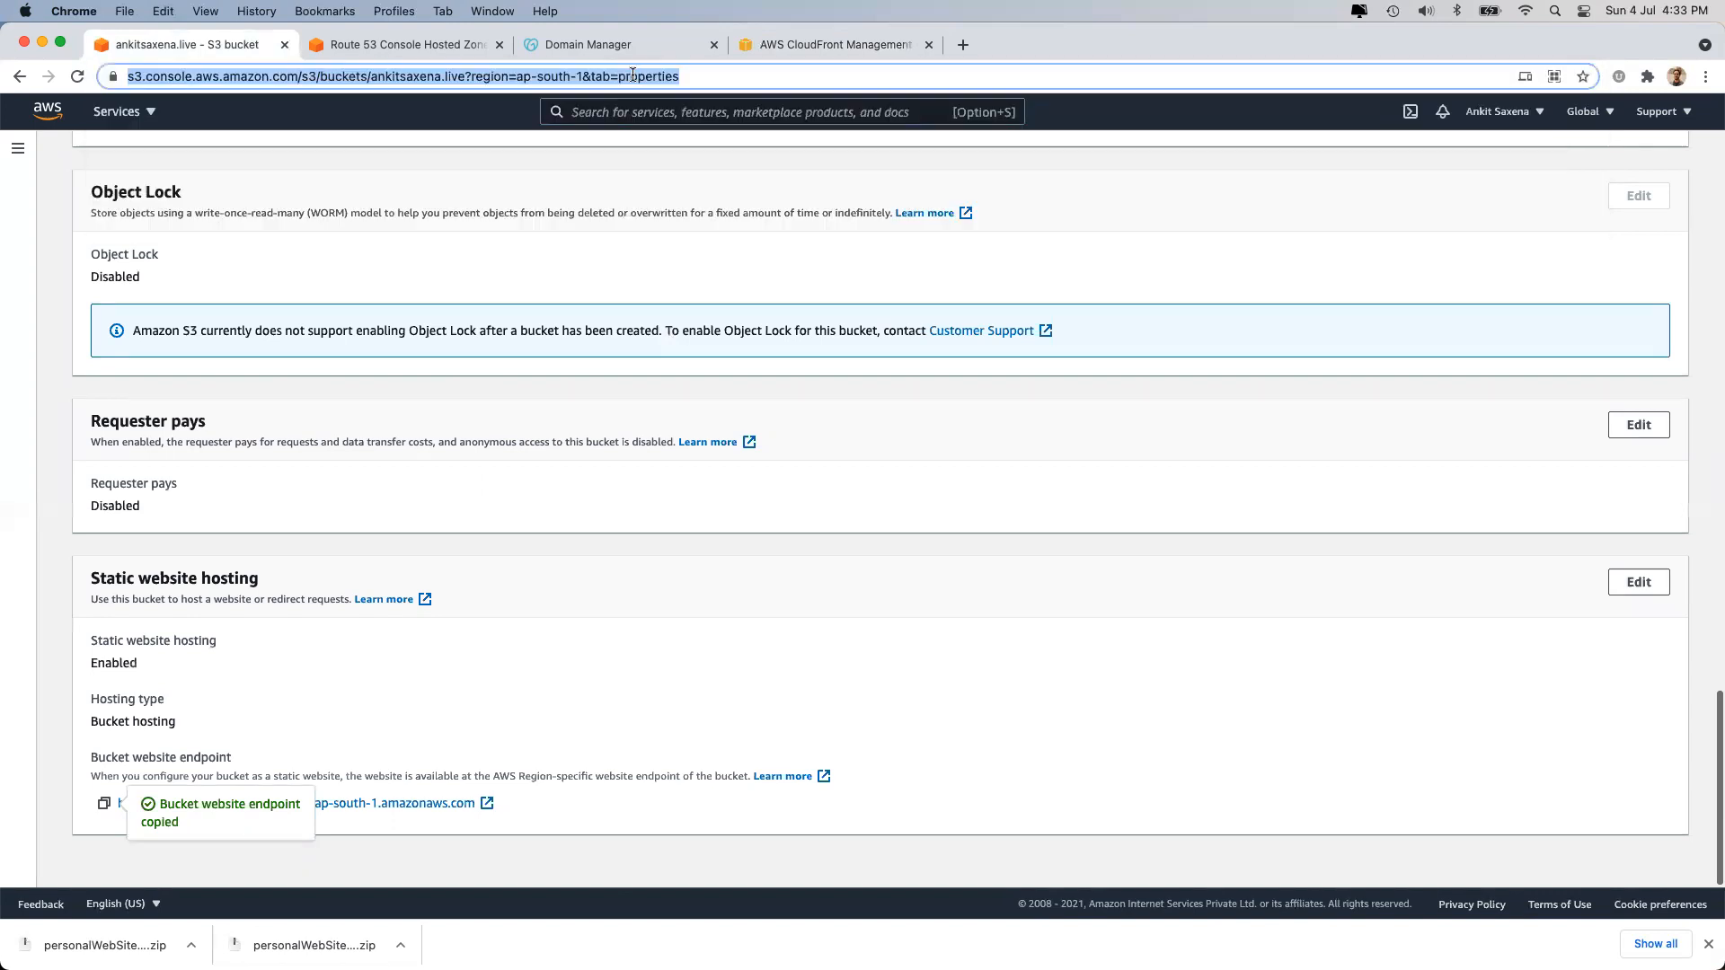
{"action": "left_click", "coordinate": [817, 41]}
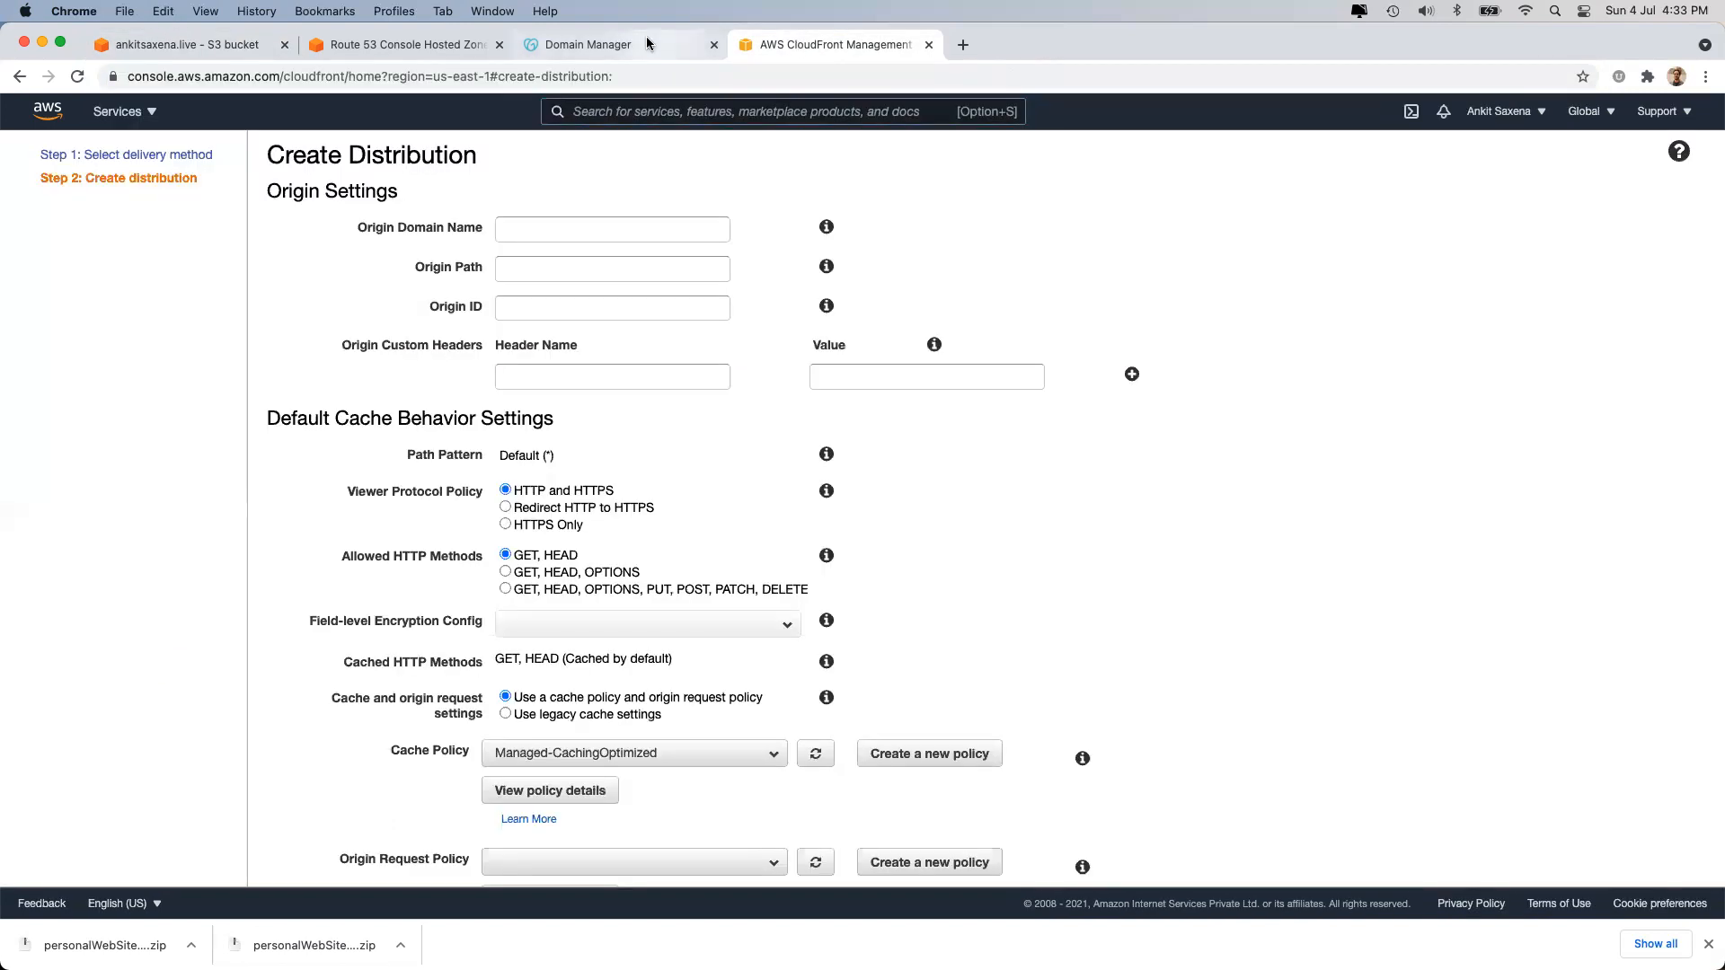
Close the GoDaddy tab and paste the S3 website endpoint as the Origin Domain Name.
{"action": "left_click", "coordinate": [611, 45]}
{"action": "left_click", "coordinate": [397, 53]}
{"action": "left_click", "coordinate": [569, 72]}
{"action": "left_click", "coordinate": [566, 46]}
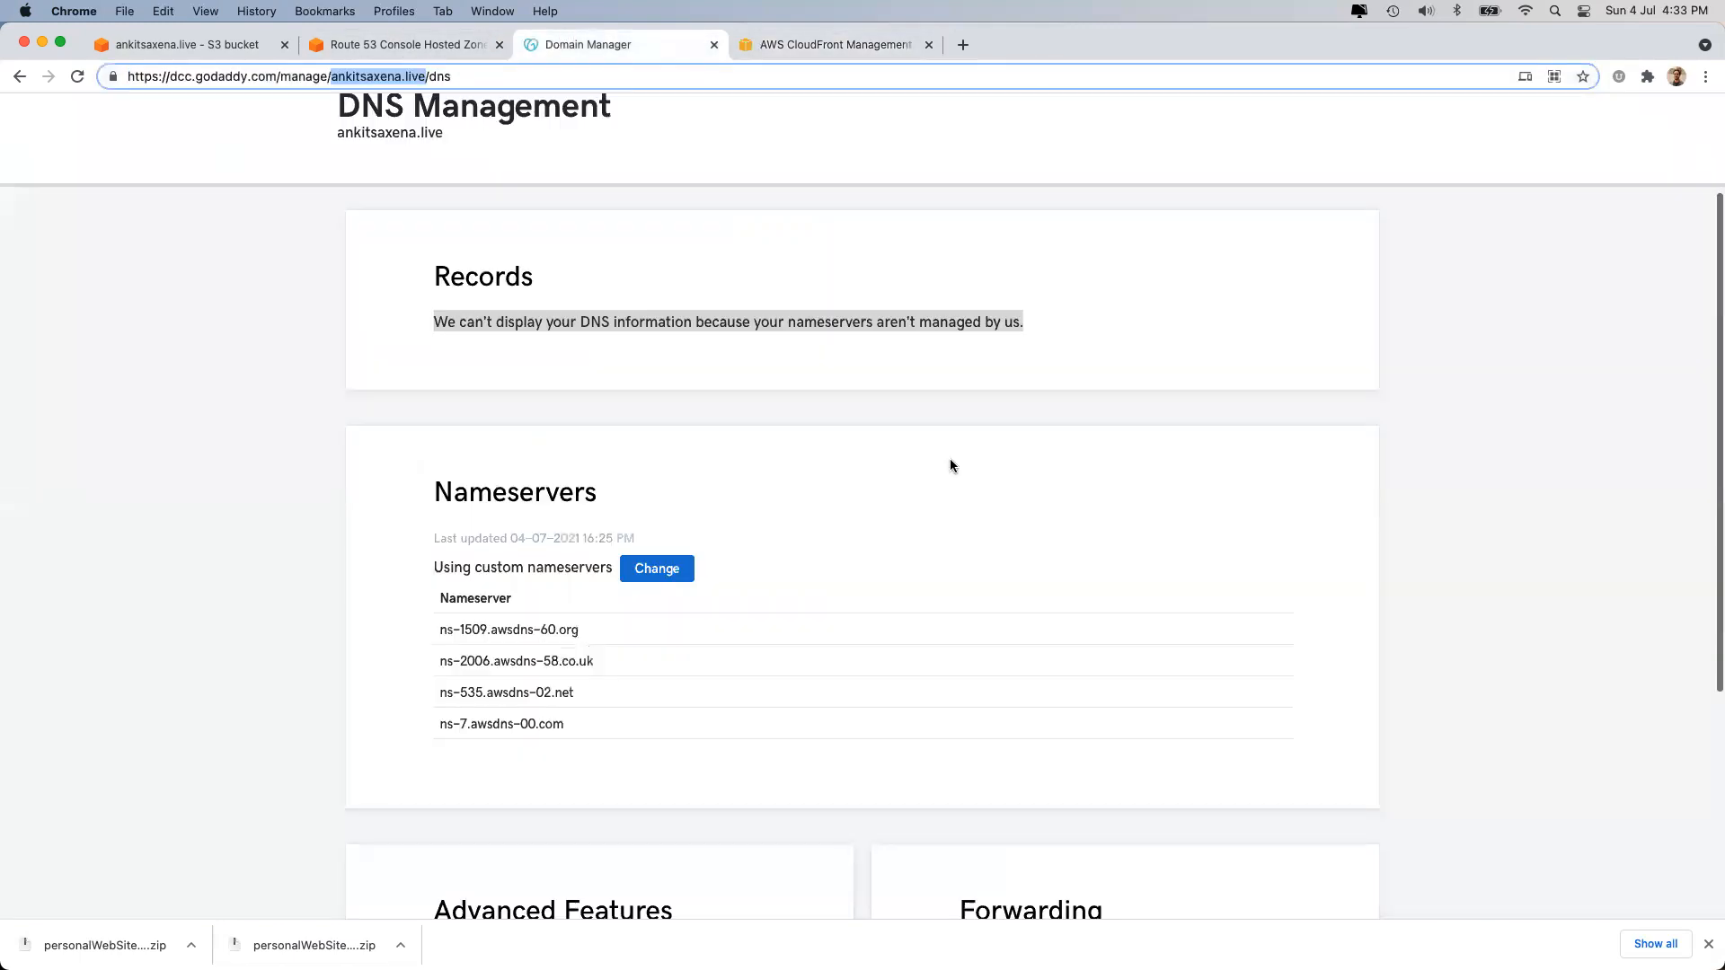
{"action": "left_click", "coordinate": [713, 47]}
{"action": "left_click", "coordinate": [602, 221]}
{"action": "key", "text": "super+v"}
{"action": "left_click", "coordinate": [1366, 306]}
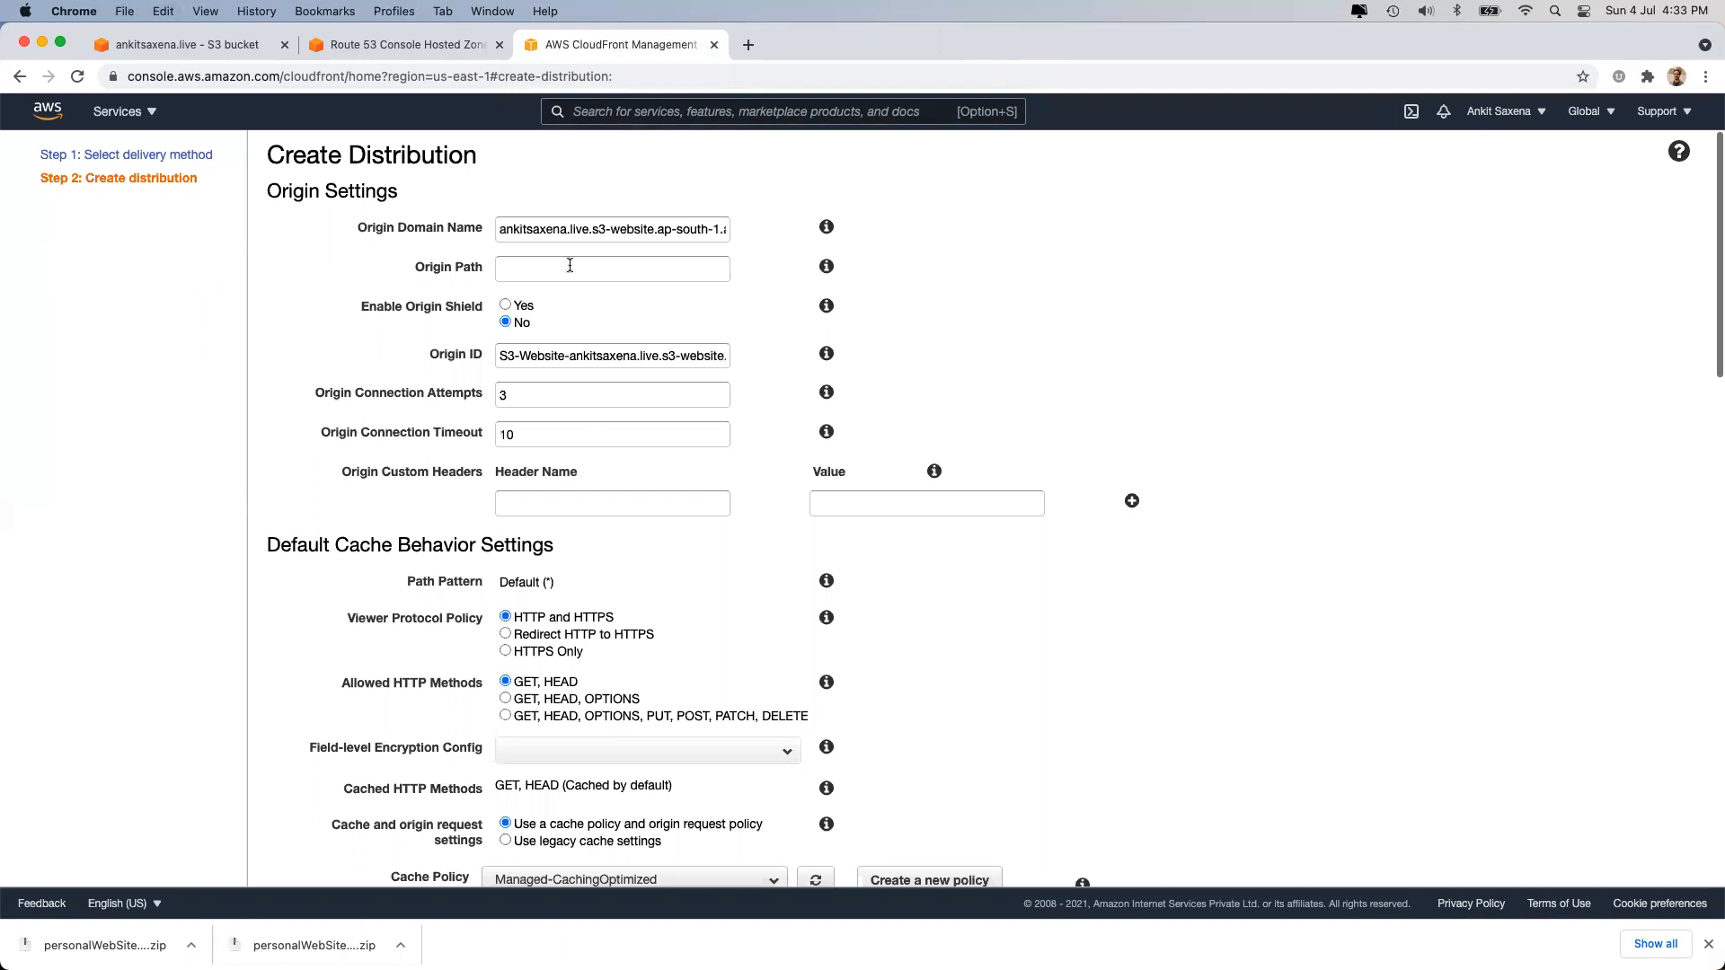
Set the viewer protocol to redirect HTTP to HTTPS and choose the custom SSL certificate ankitsaxena.live.
{"action": "scroll", "coordinate": [554, 518], "scroll_direction": "down", "scroll_amount": 3}
{"action": "left_click", "coordinate": [542, 420]}
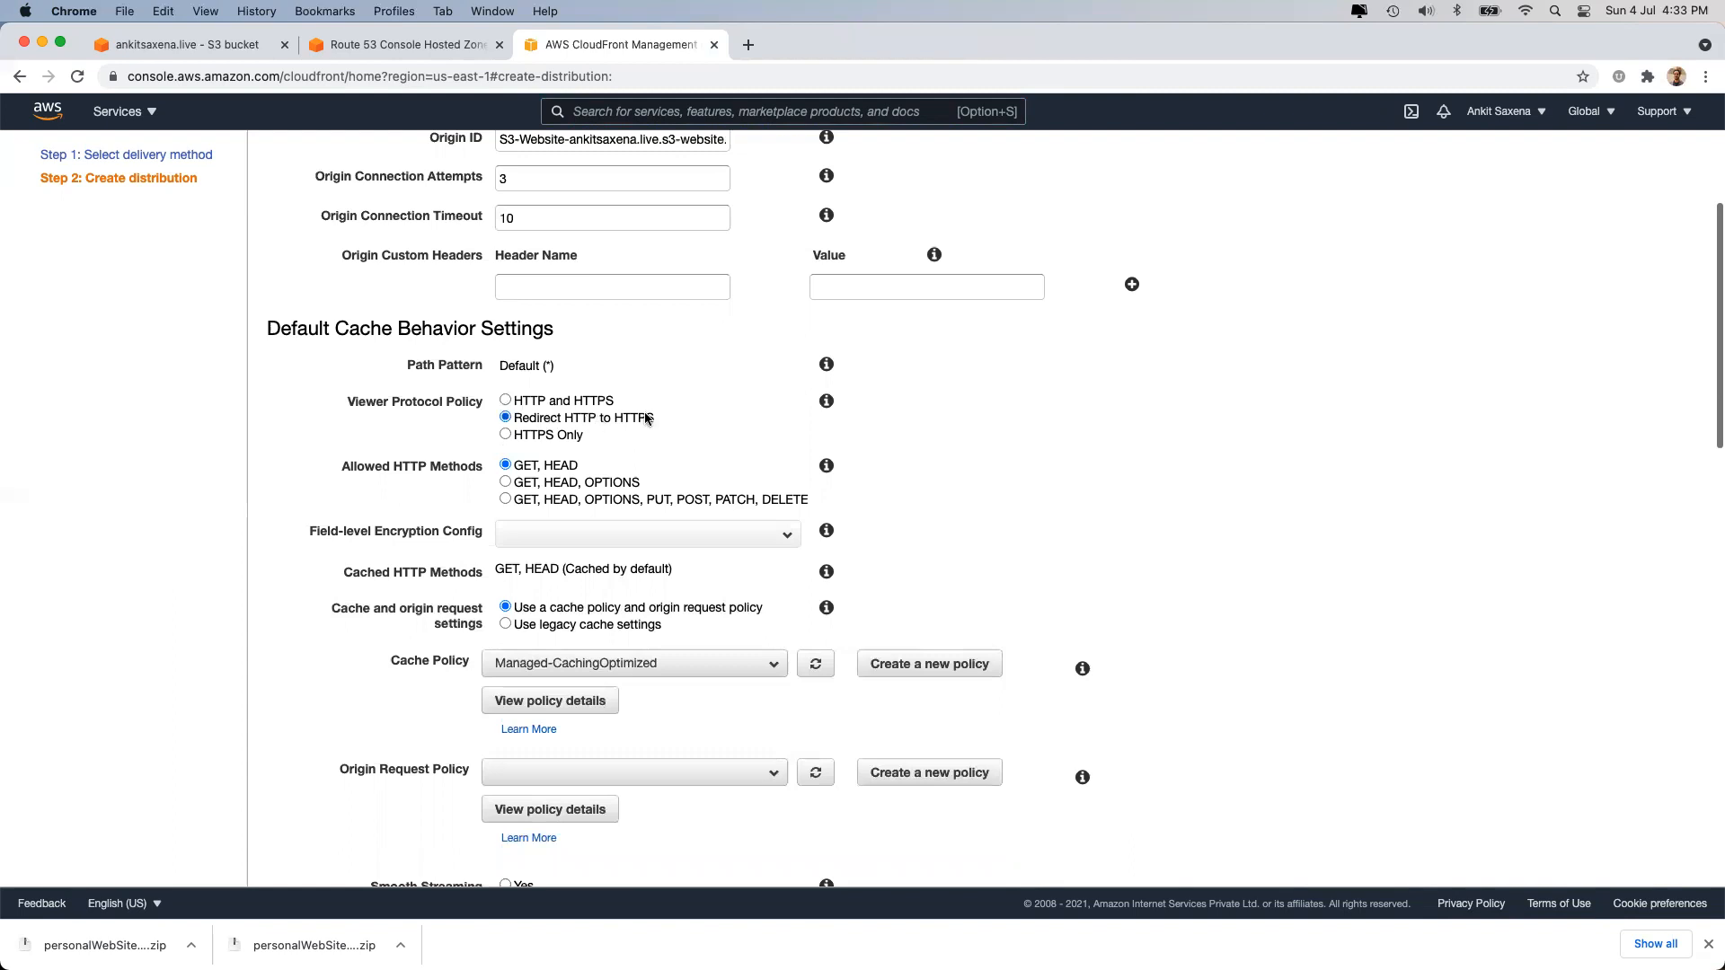
{"action": "scroll", "coordinate": [746, 631], "scroll_direction": "down", "scroll_amount": 10}
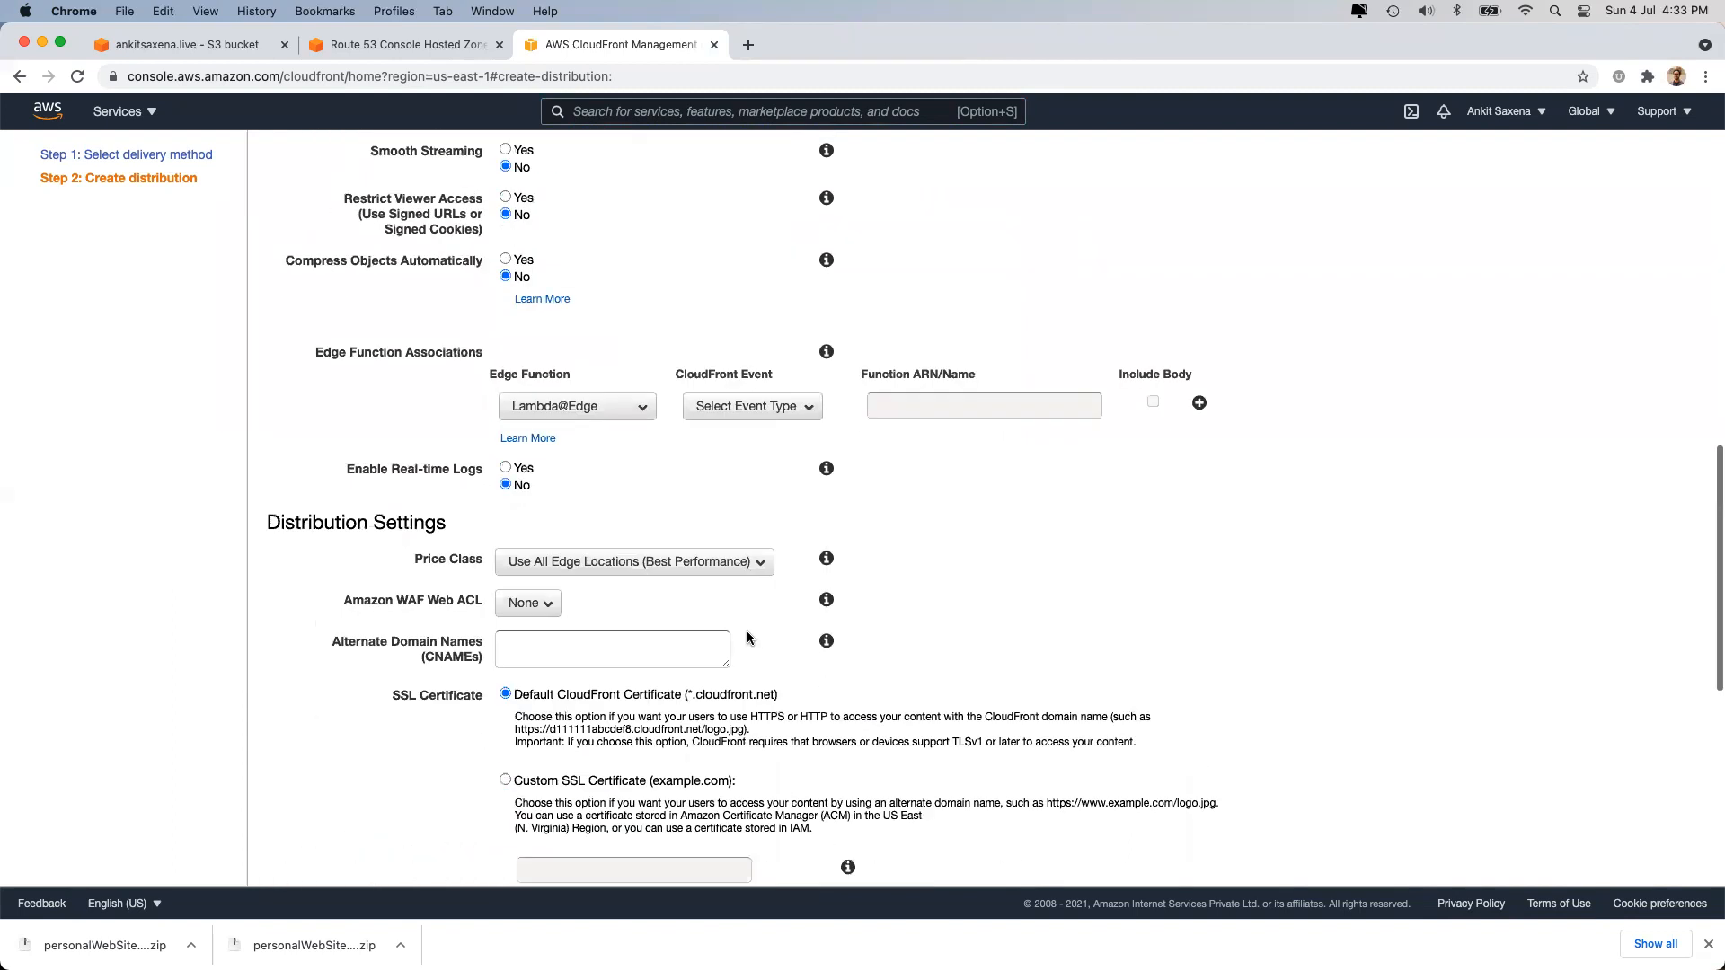
{"action": "scroll", "coordinate": [749, 636], "scroll_direction": "down", "scroll_amount": 1}
{"action": "left_click", "coordinate": [534, 543]}
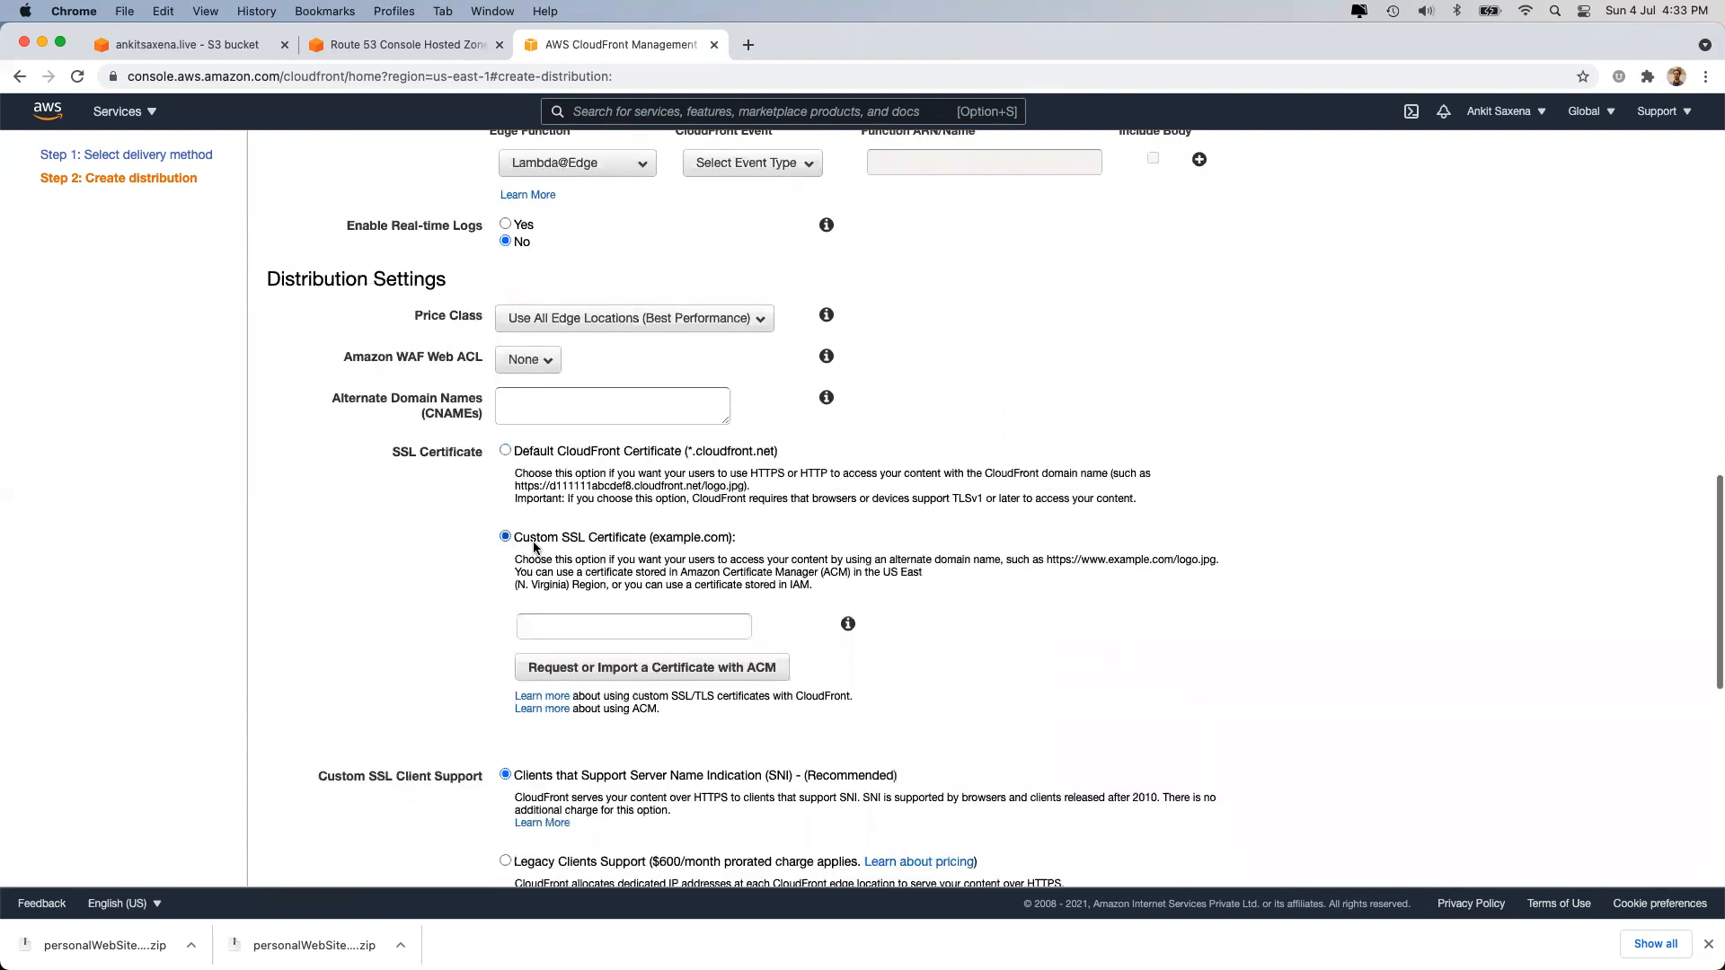
{"action": "left_click", "coordinate": [570, 627]}
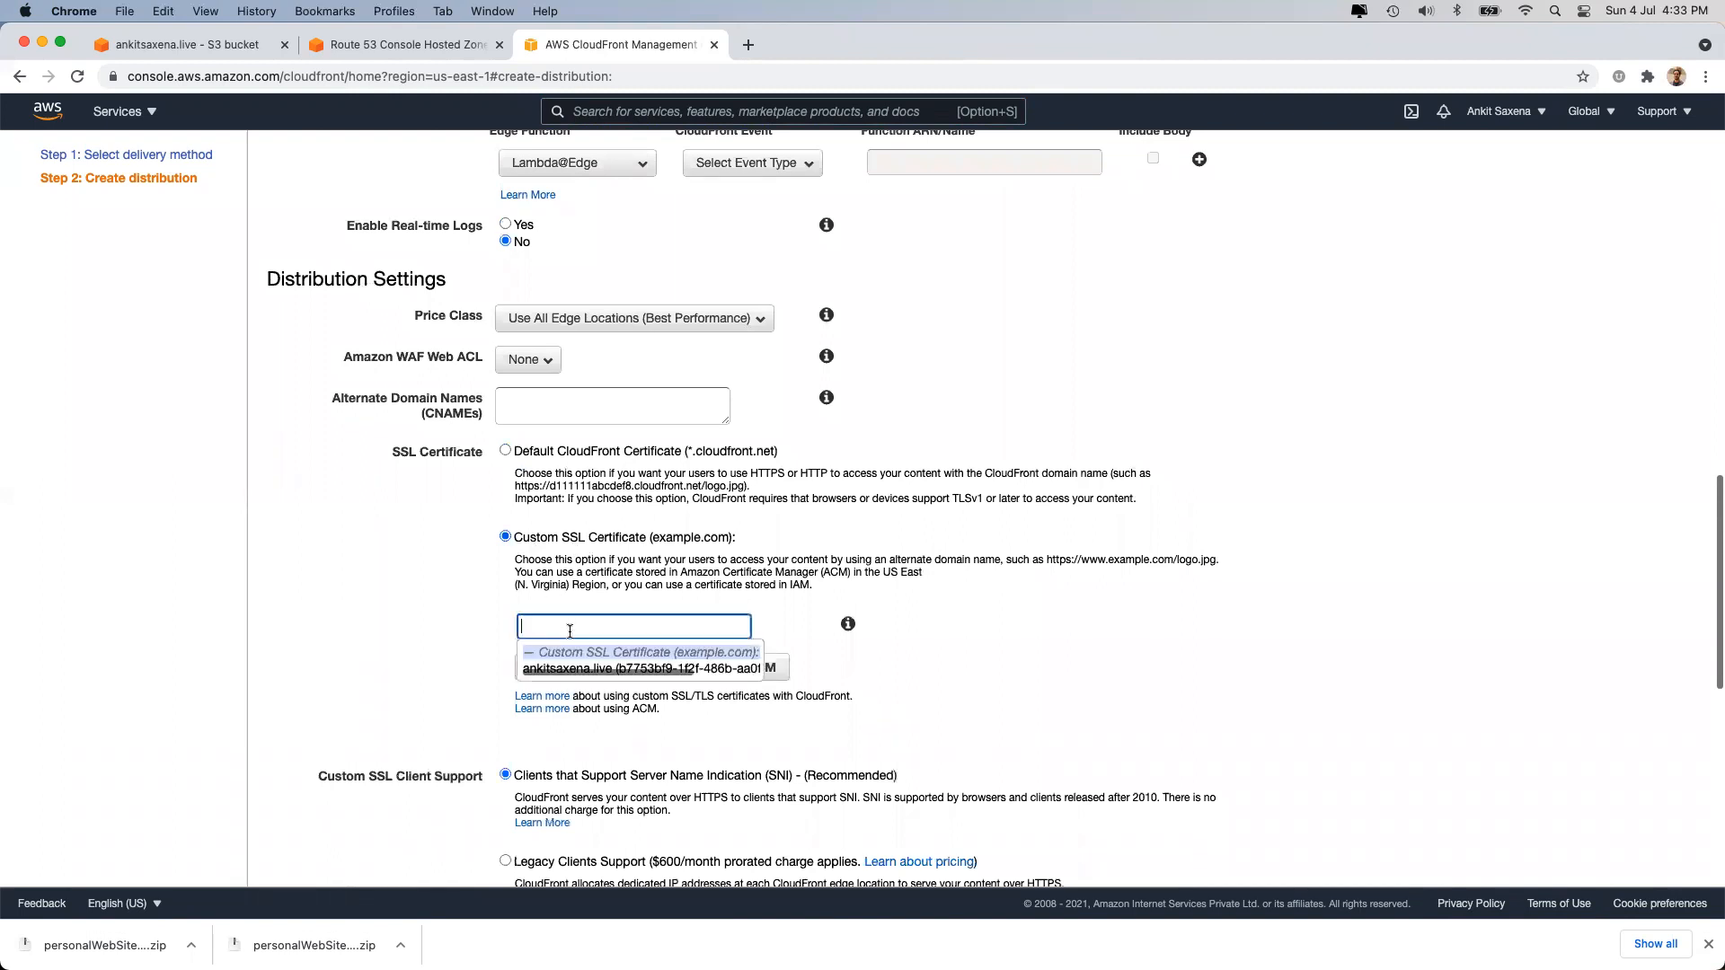
{"action": "left_click", "coordinate": [596, 669]}
{"action": "left_click_drag", "start_coordinate": [611, 626], "coordinate": [489, 627]}
{"action": "key", "text": "super+c"}
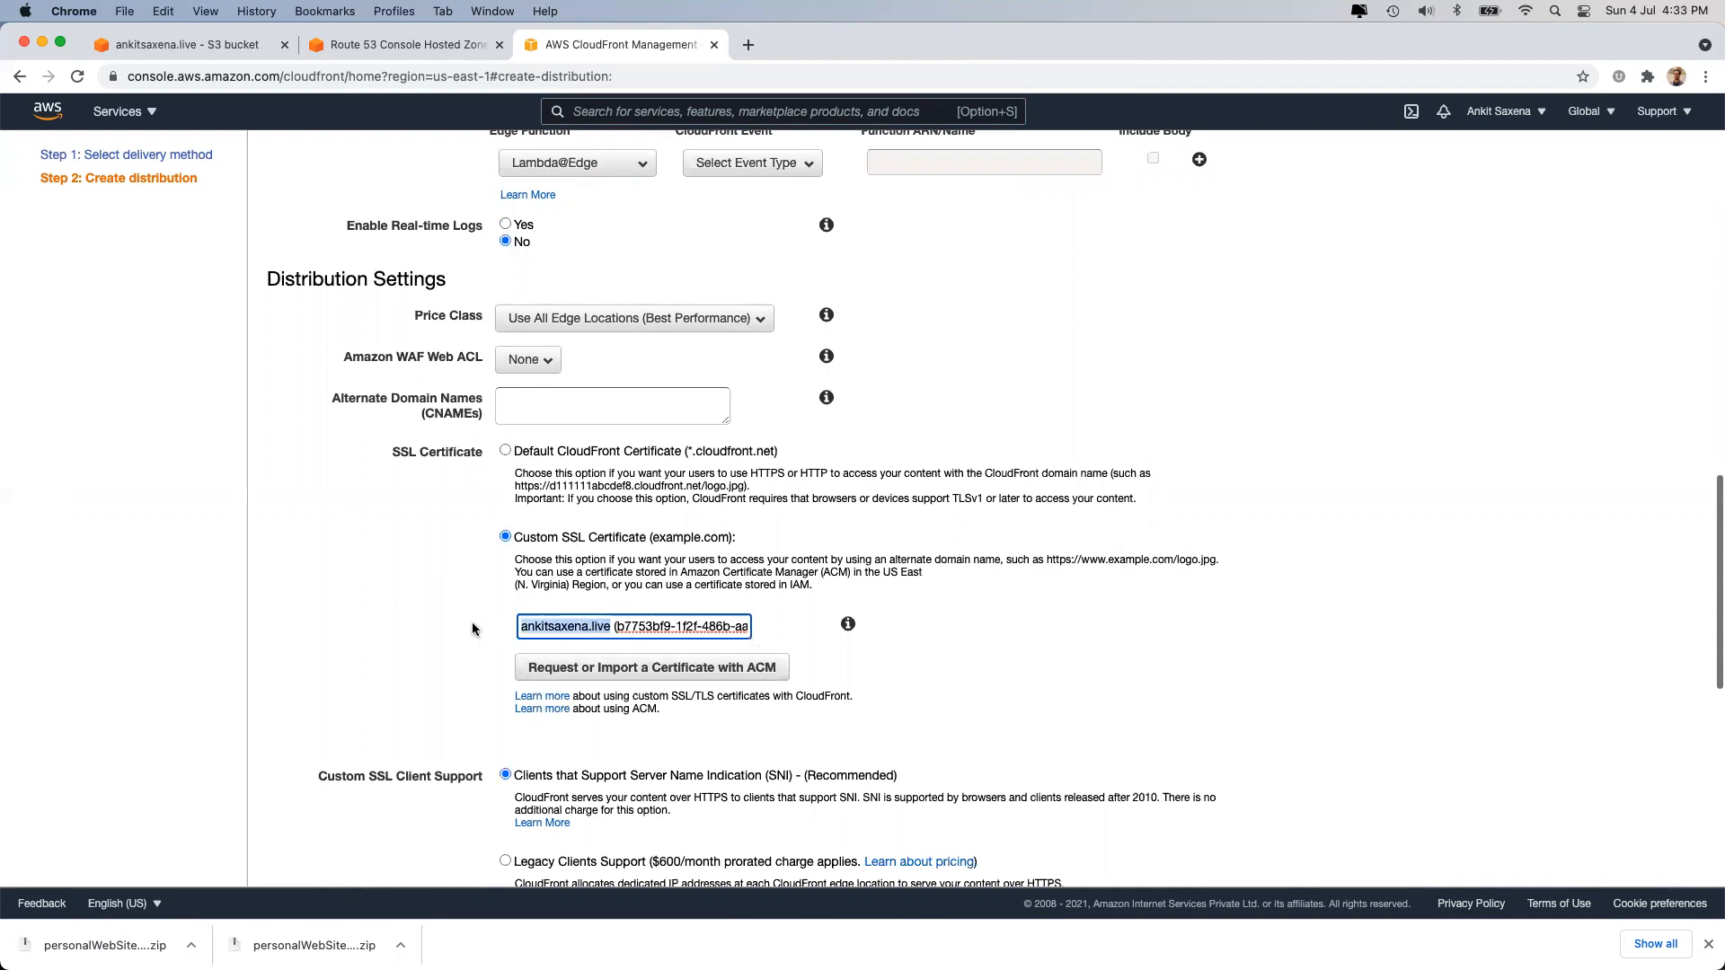
Enter ankitsaxena.live as the distribution's alternate domain name (CNAME).
{"action": "left_click", "coordinate": [566, 406]}
{"action": "key", "text": "super+v"}
{"action": "left_click", "coordinate": [393, 528]}
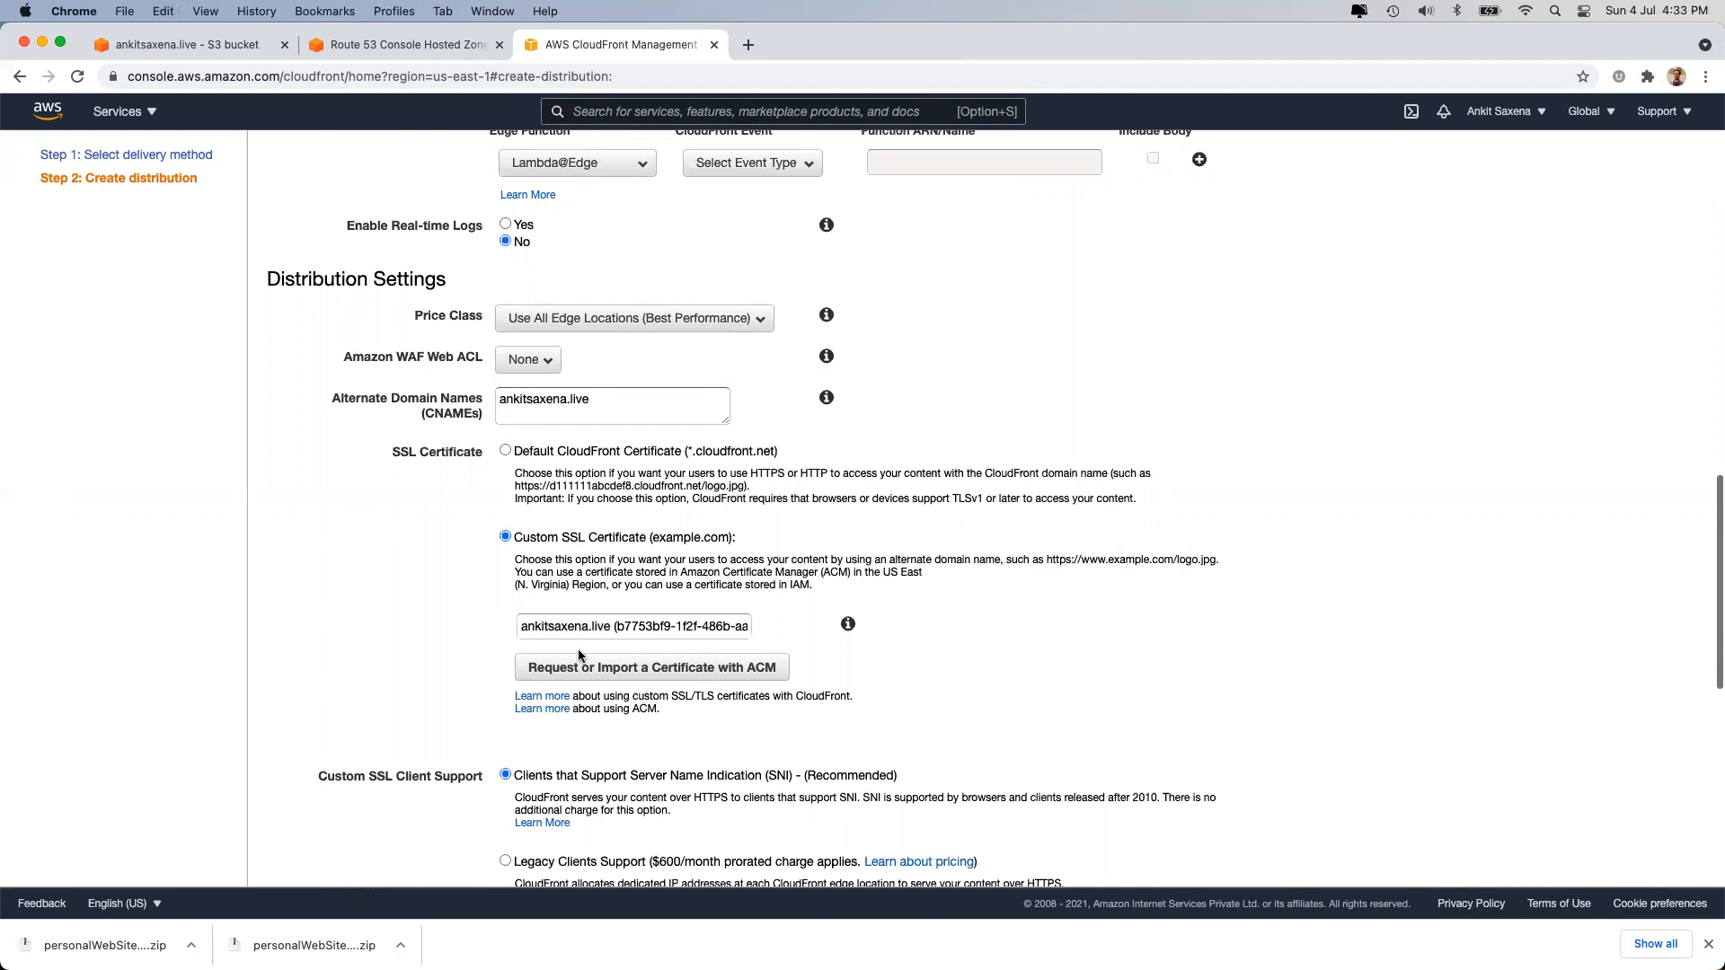
{"action": "left_click_drag", "start_coordinate": [595, 402], "coordinate": [431, 404]}
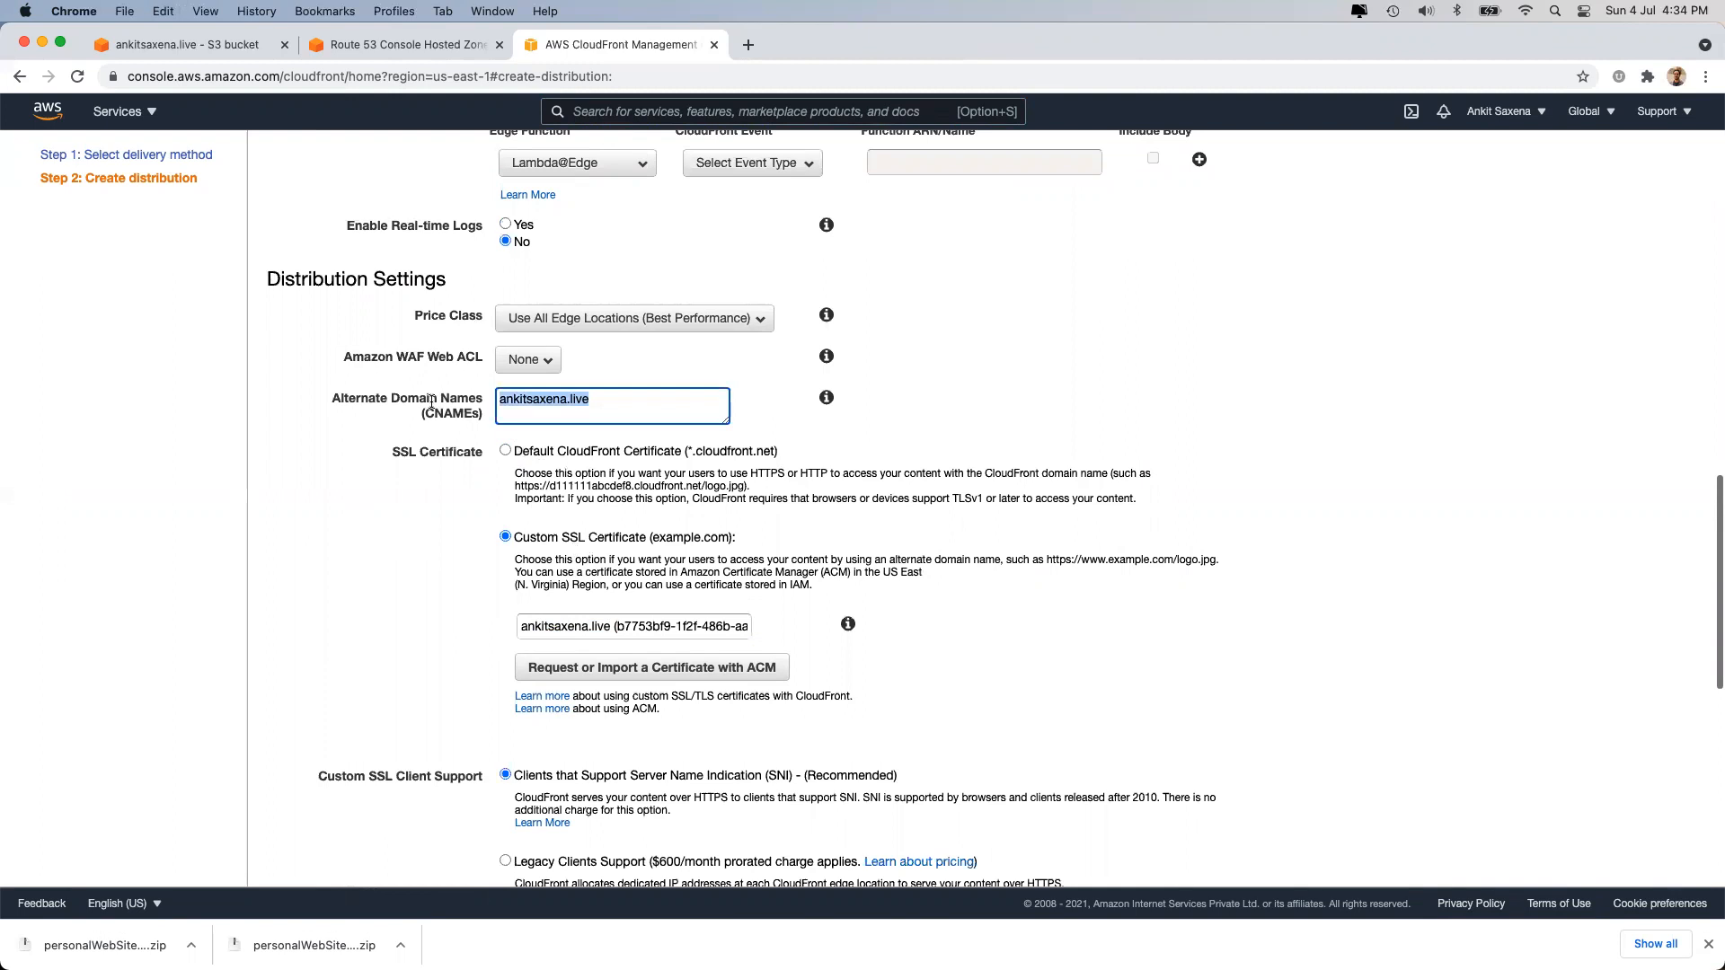
{"action": "scroll", "coordinate": [458, 350], "scroll_direction": "up", "scroll_amount": 20}
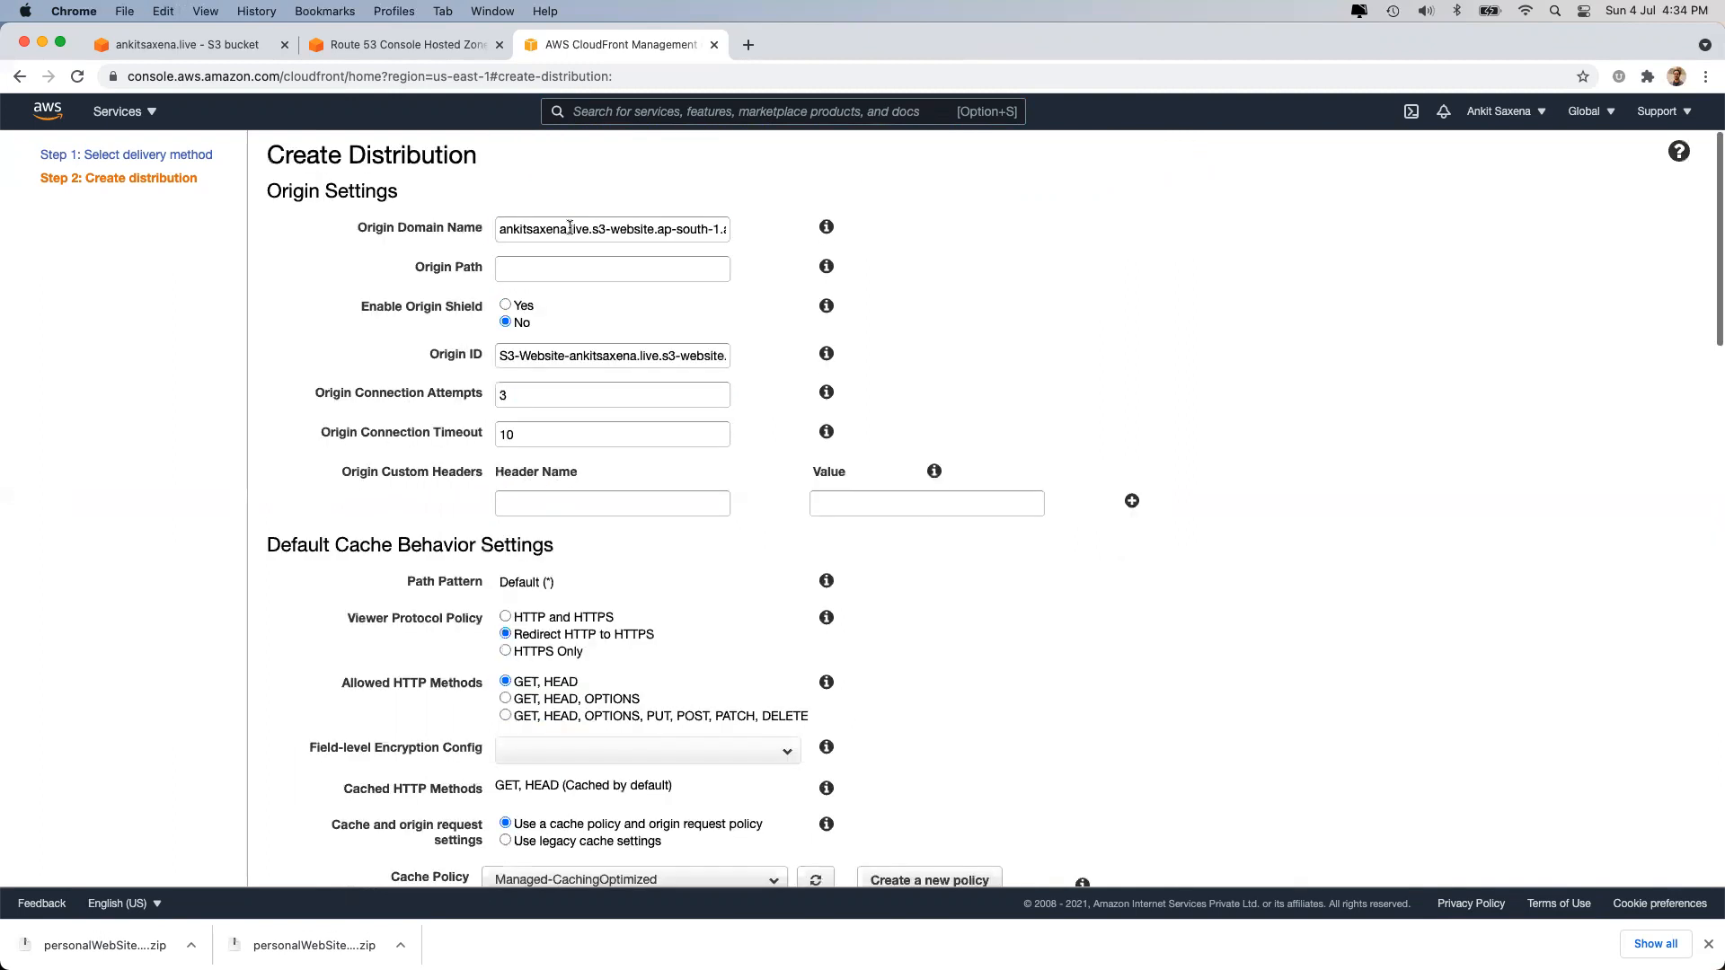
{"action": "left_click", "coordinate": [200, 45]}
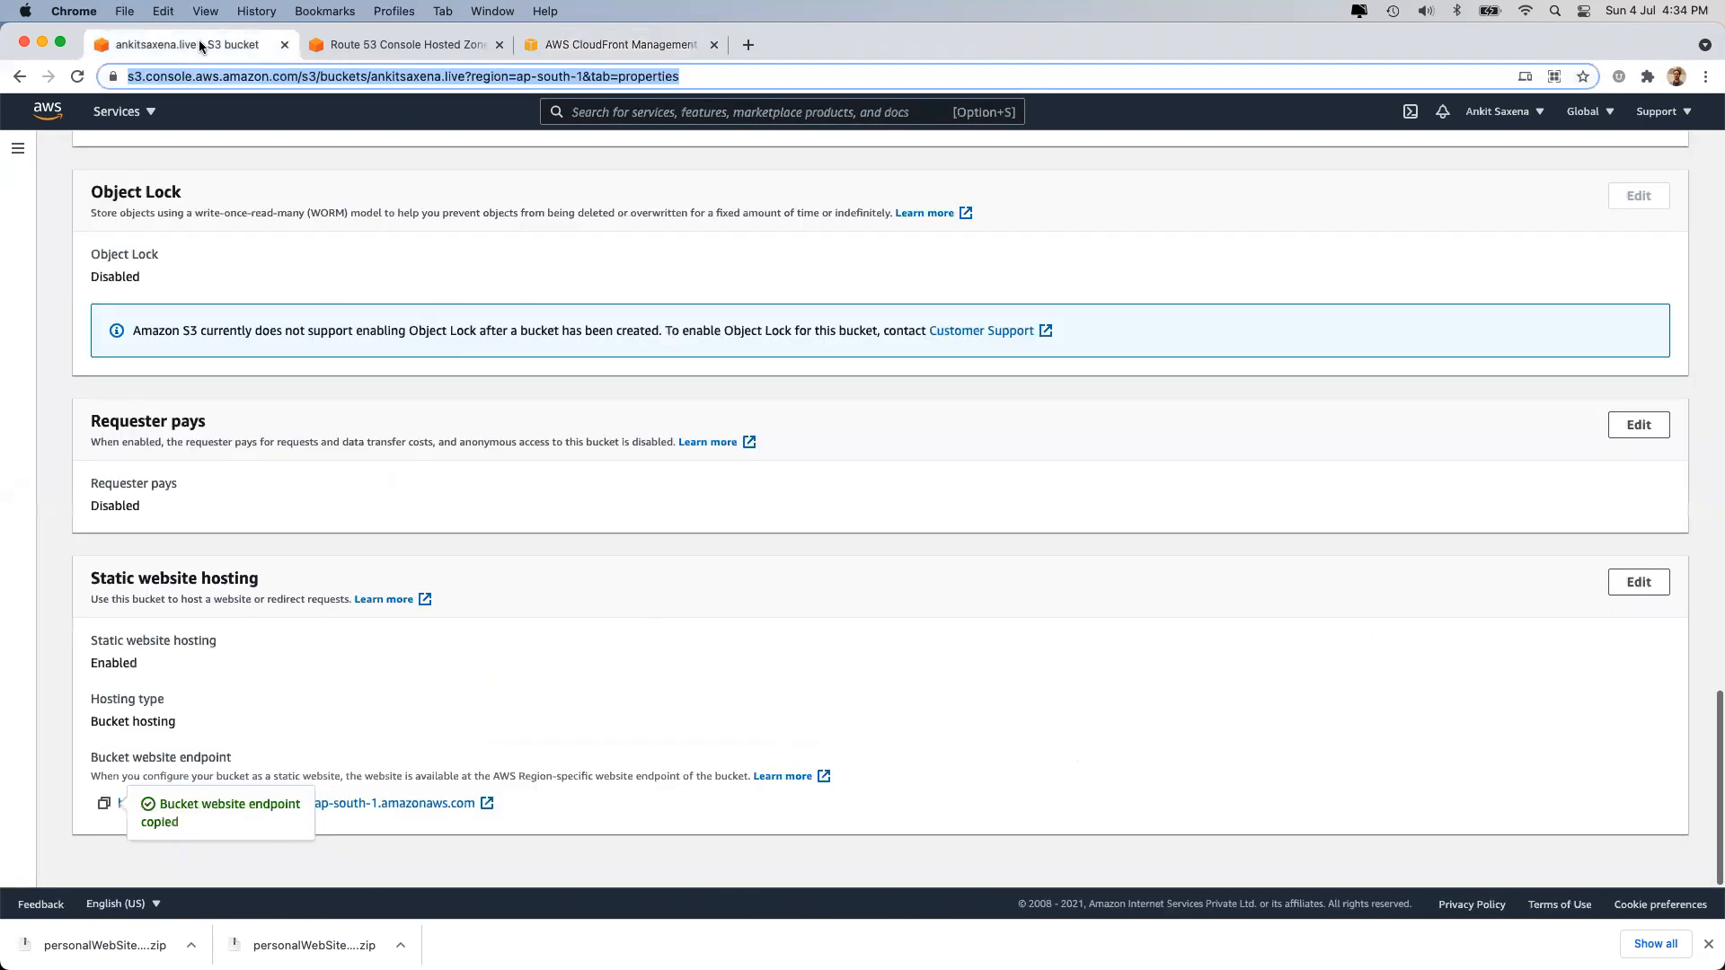
{"action": "left_click", "coordinate": [590, 46]}
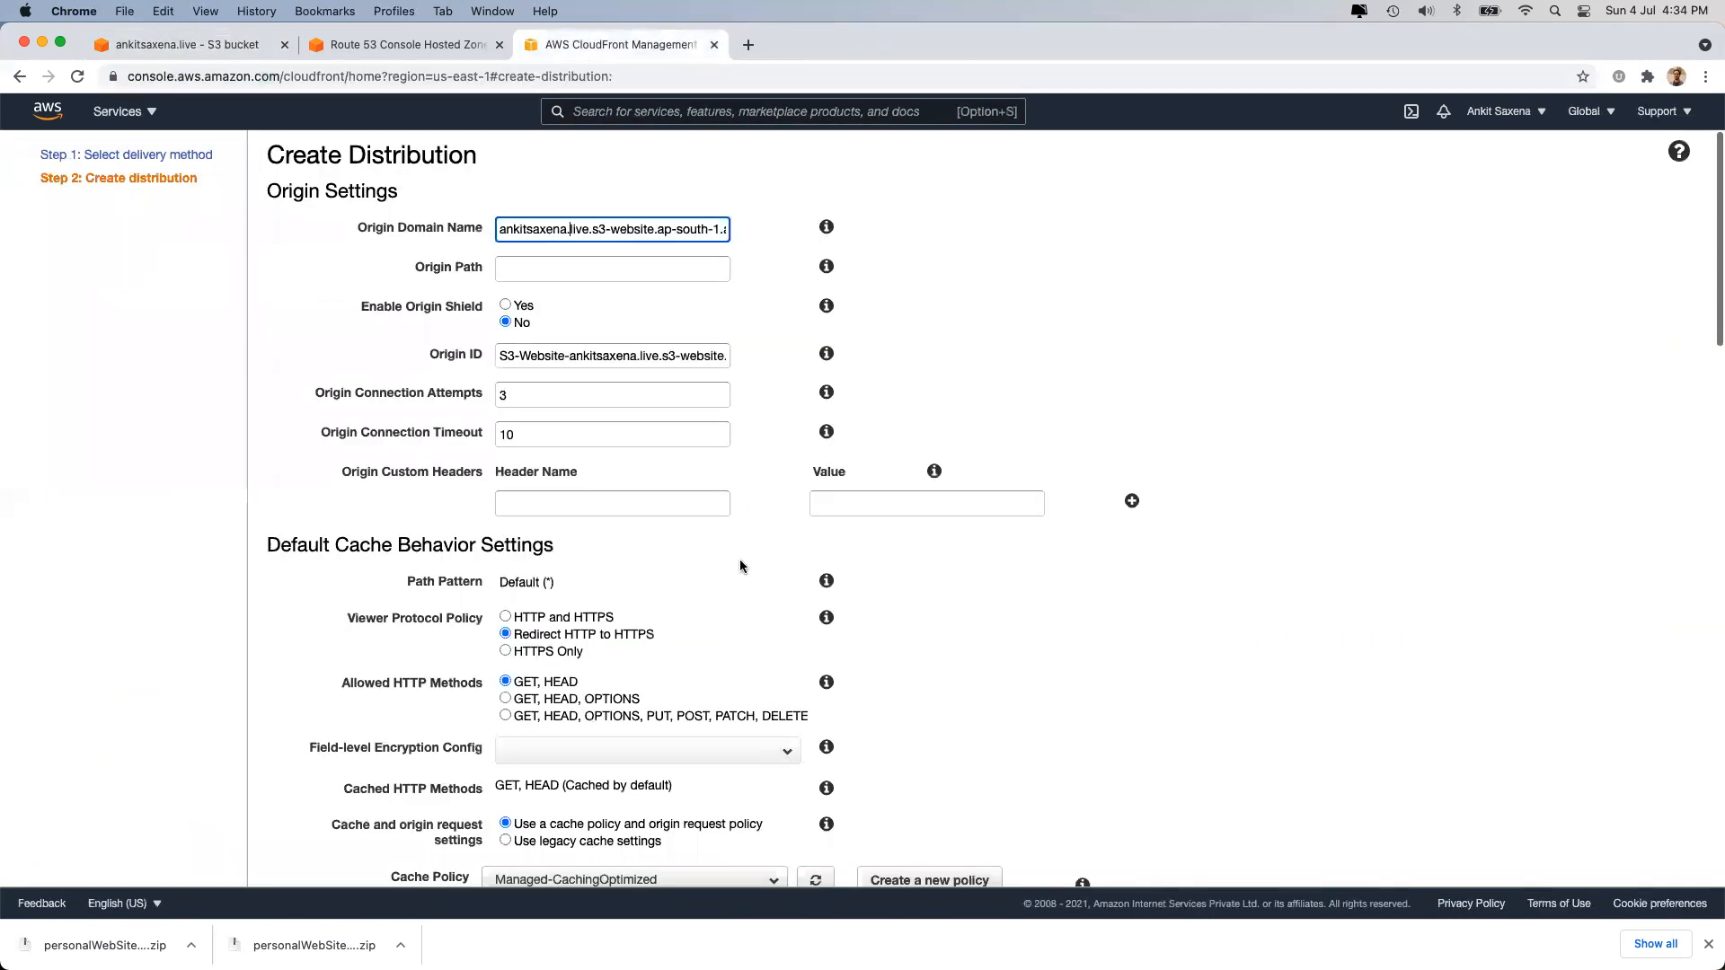
Add the comment 'CDN for ankitsaxena.live' and create the distribution.
{"action": "scroll", "coordinate": [740, 562], "scroll_direction": "down", "scroll_amount": 20}
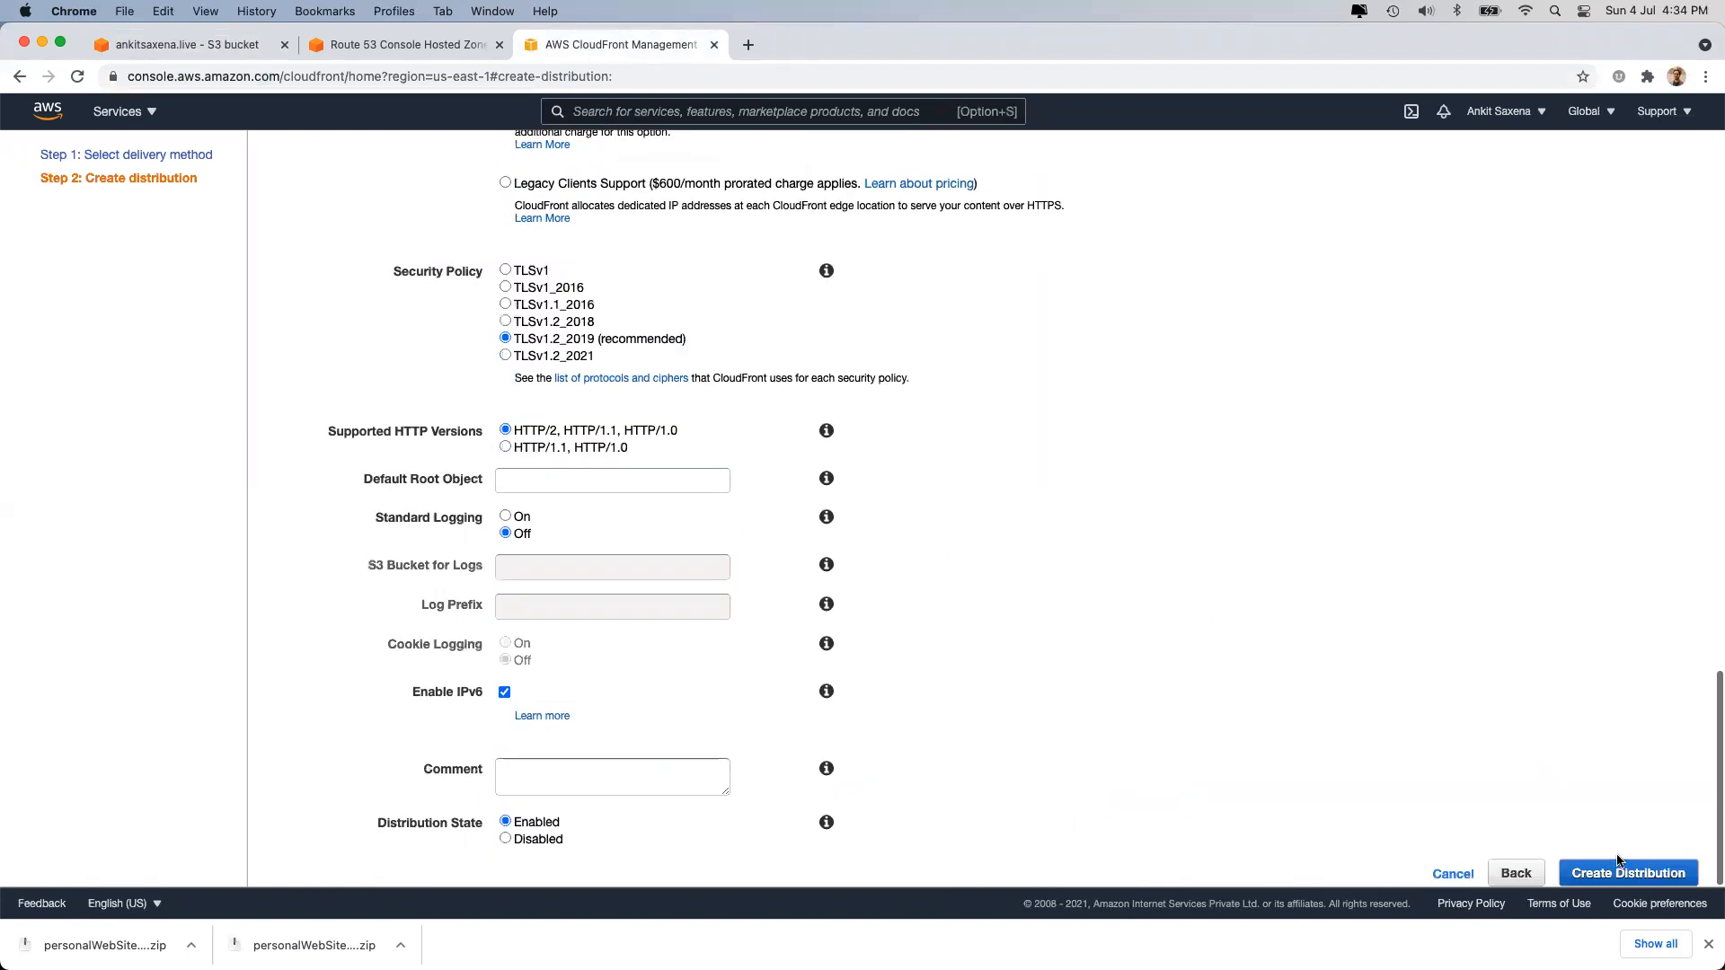
{"action": "left_click", "coordinate": [645, 777]}
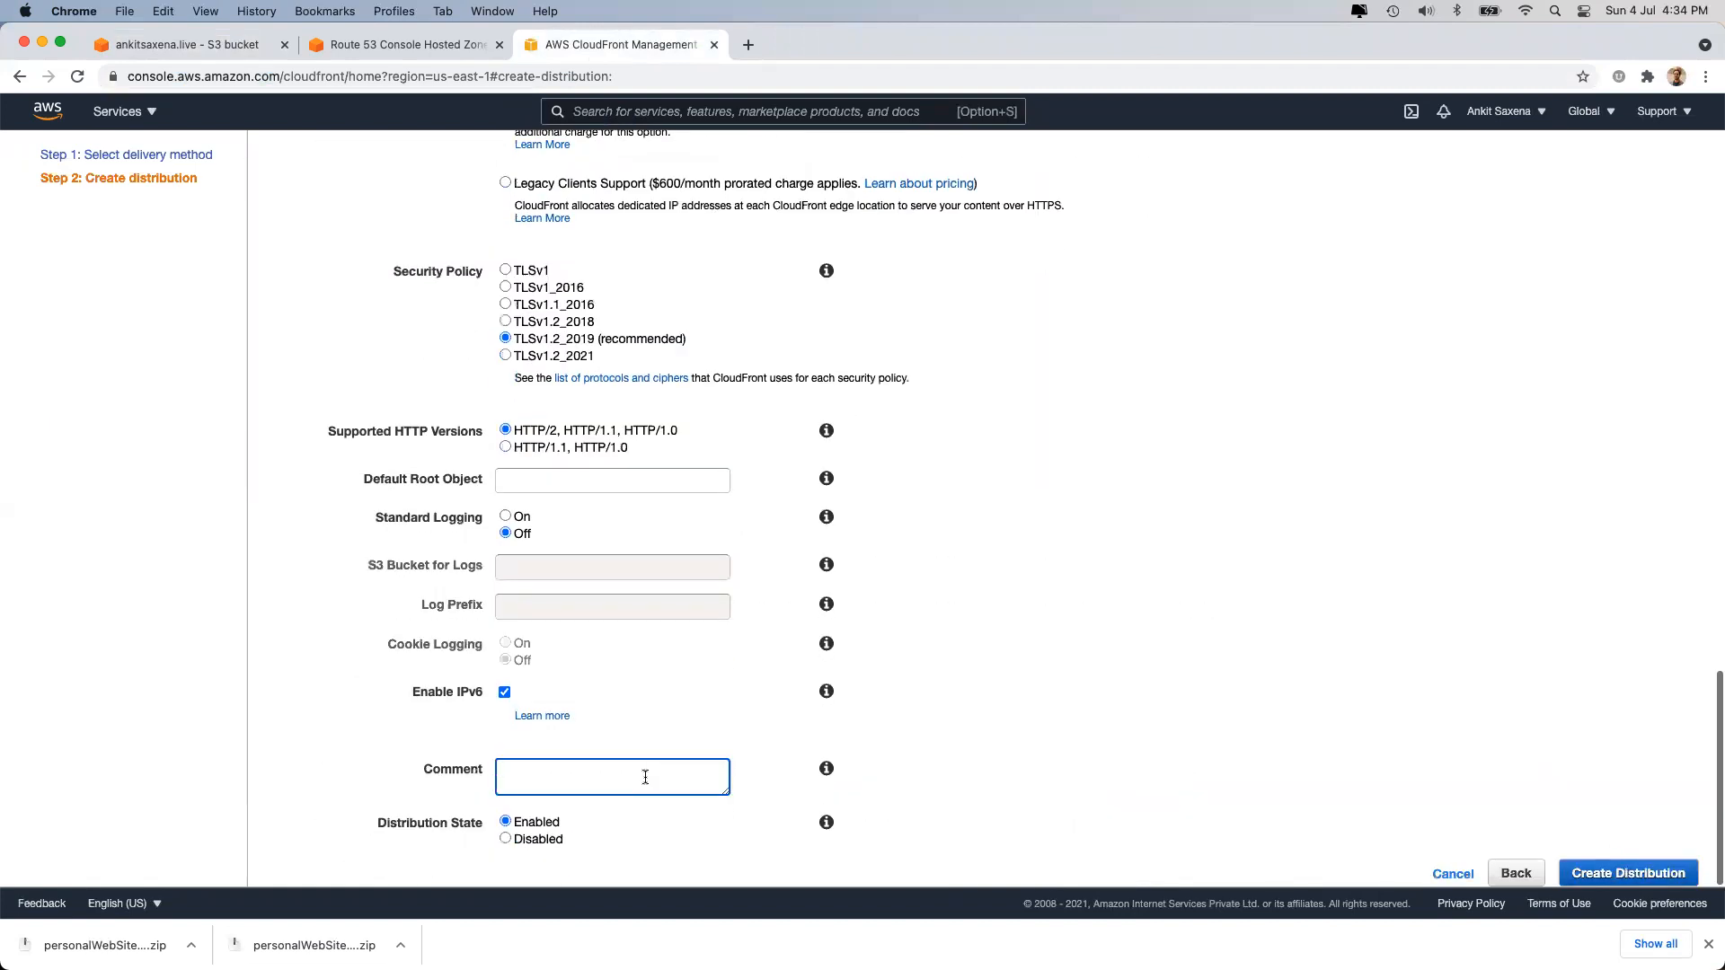
{"action": "type", "text": "CDN for"}
{"action": "key", "text": "super+v"}
{"action": "left_click", "coordinate": [1629, 883]}
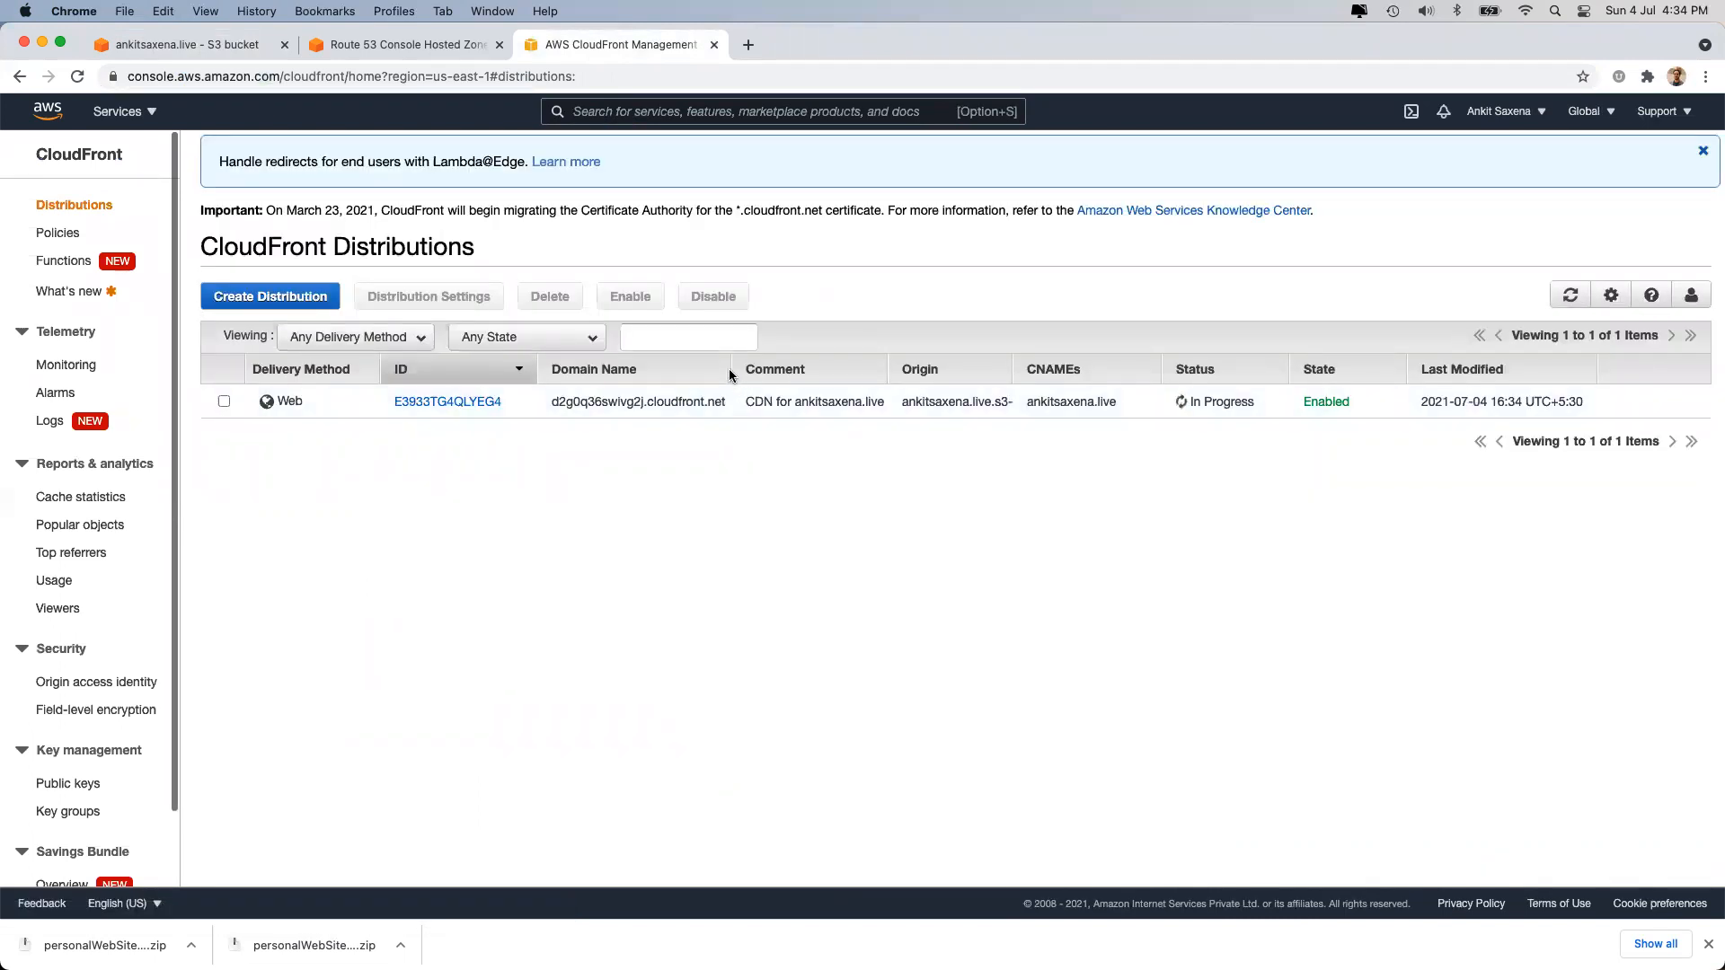
Copy the distribution's cloudfront.net domain name and load it in a new tab.
{"action": "left_click_drag", "start_coordinate": [731, 372], "coordinate": [768, 374]}
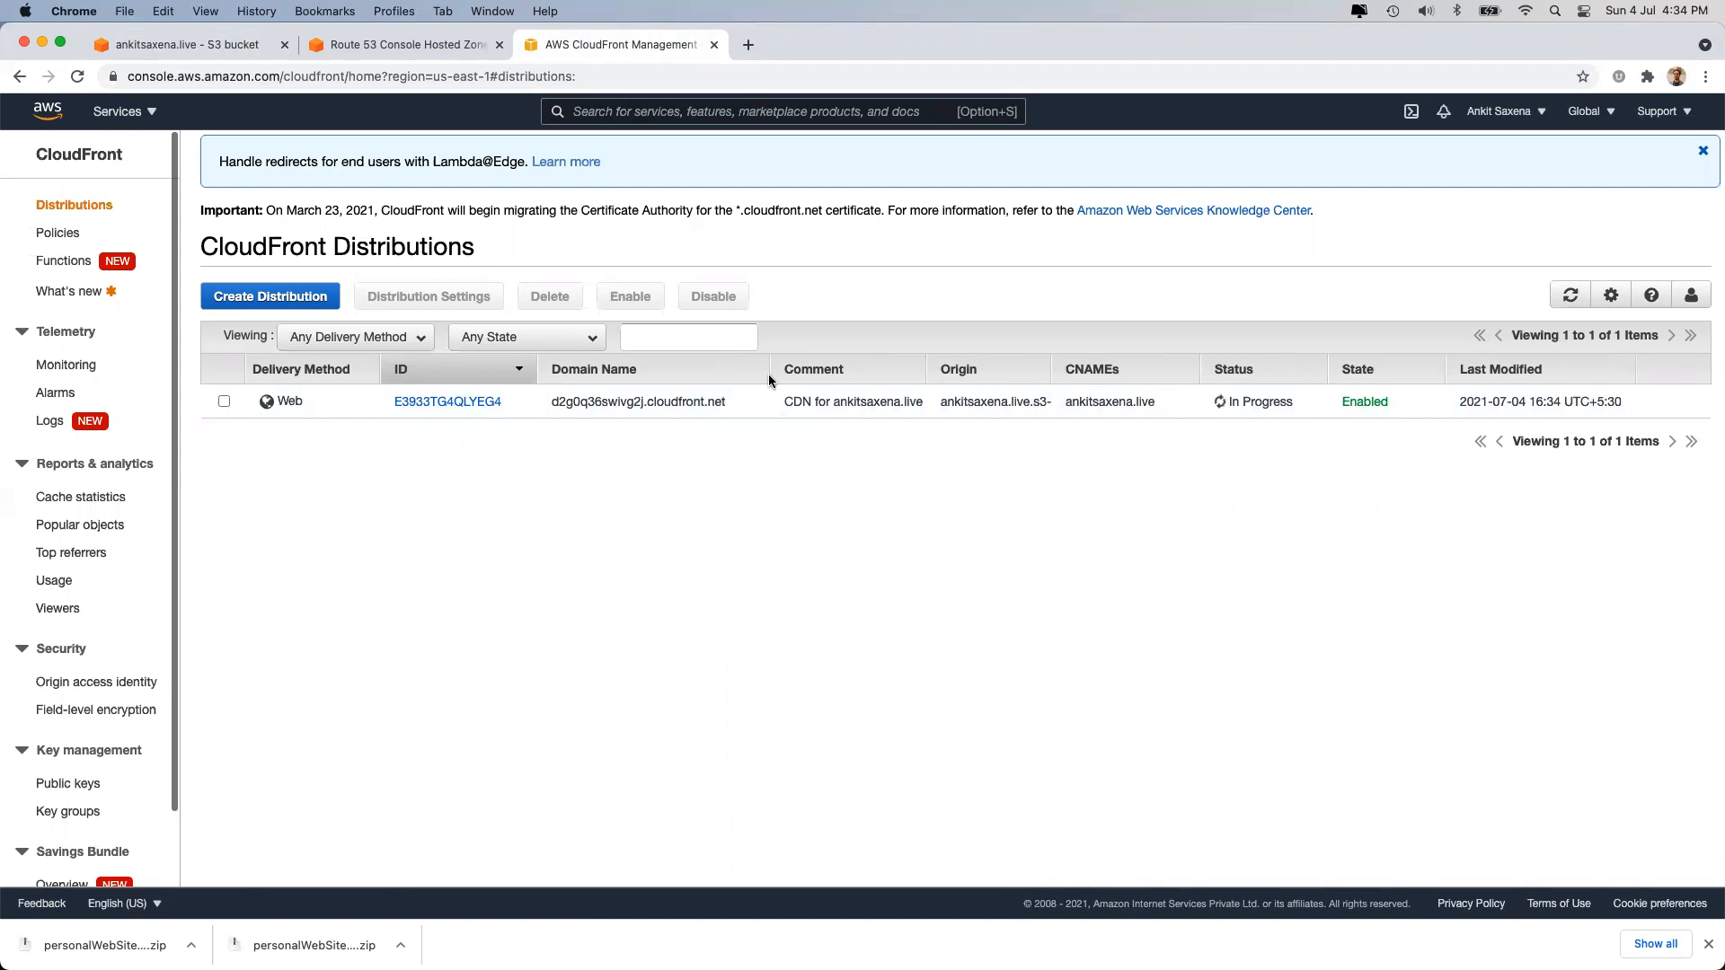
{"action": "double_click", "coordinate": [574, 401]}
{"action": "key", "text": "super+c"}
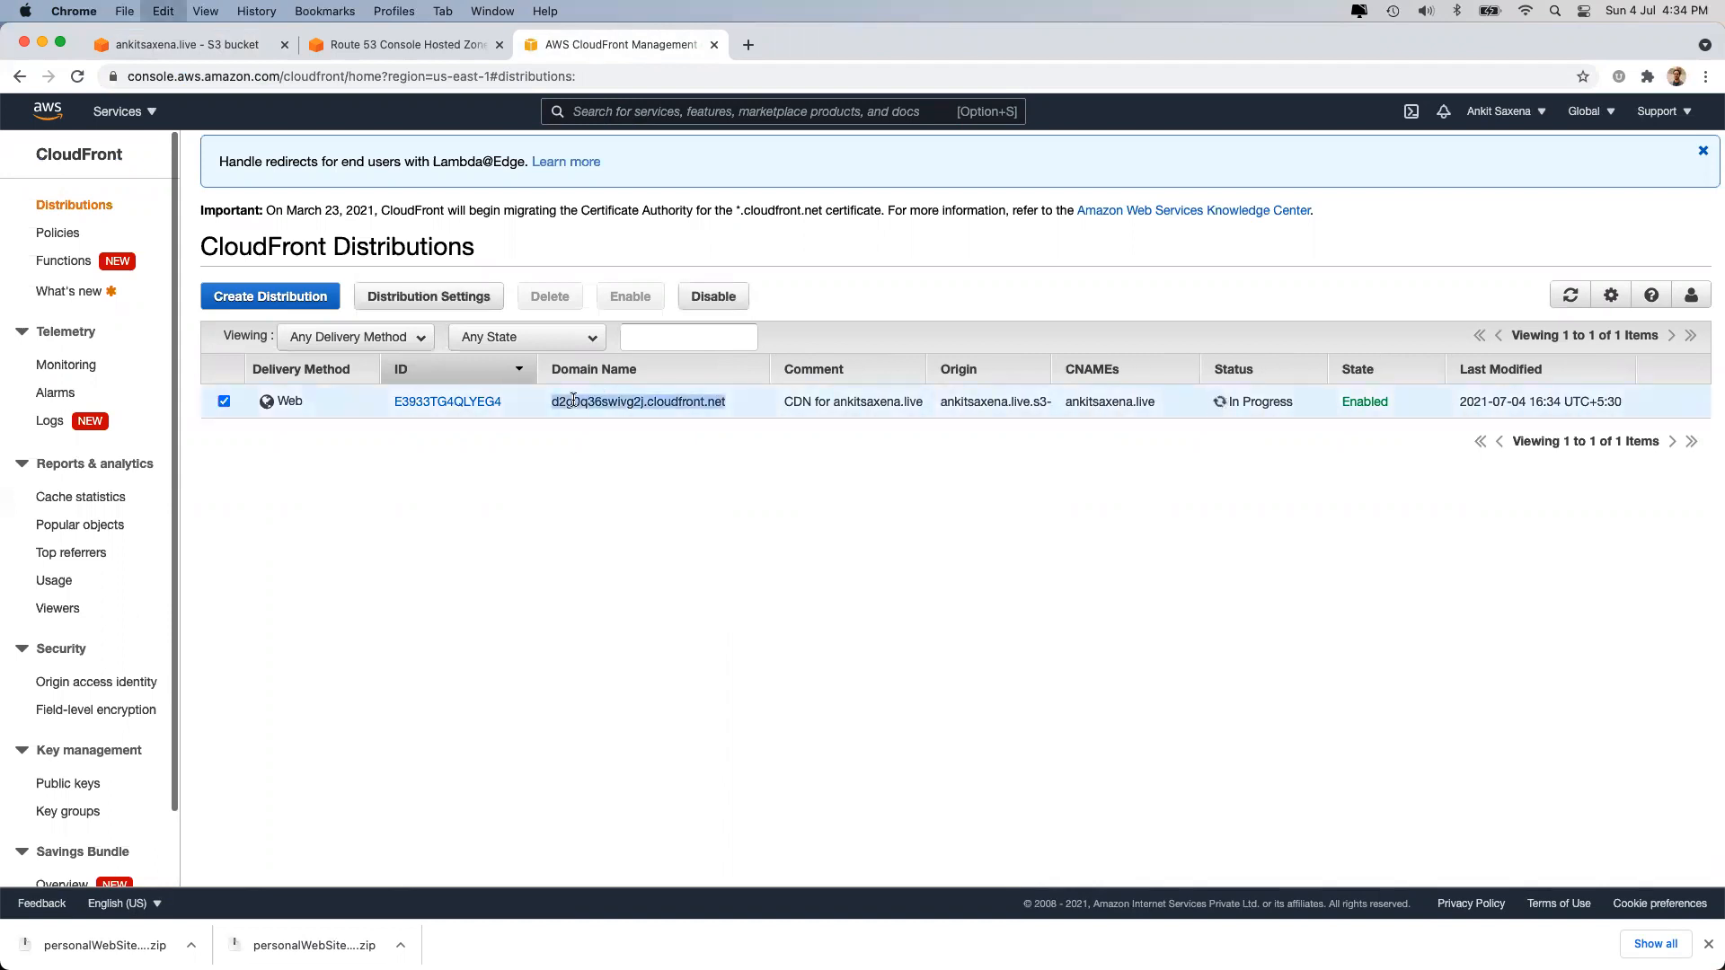
{"action": "left_click", "coordinate": [749, 46]}
{"action": "key", "text": "super+v"}
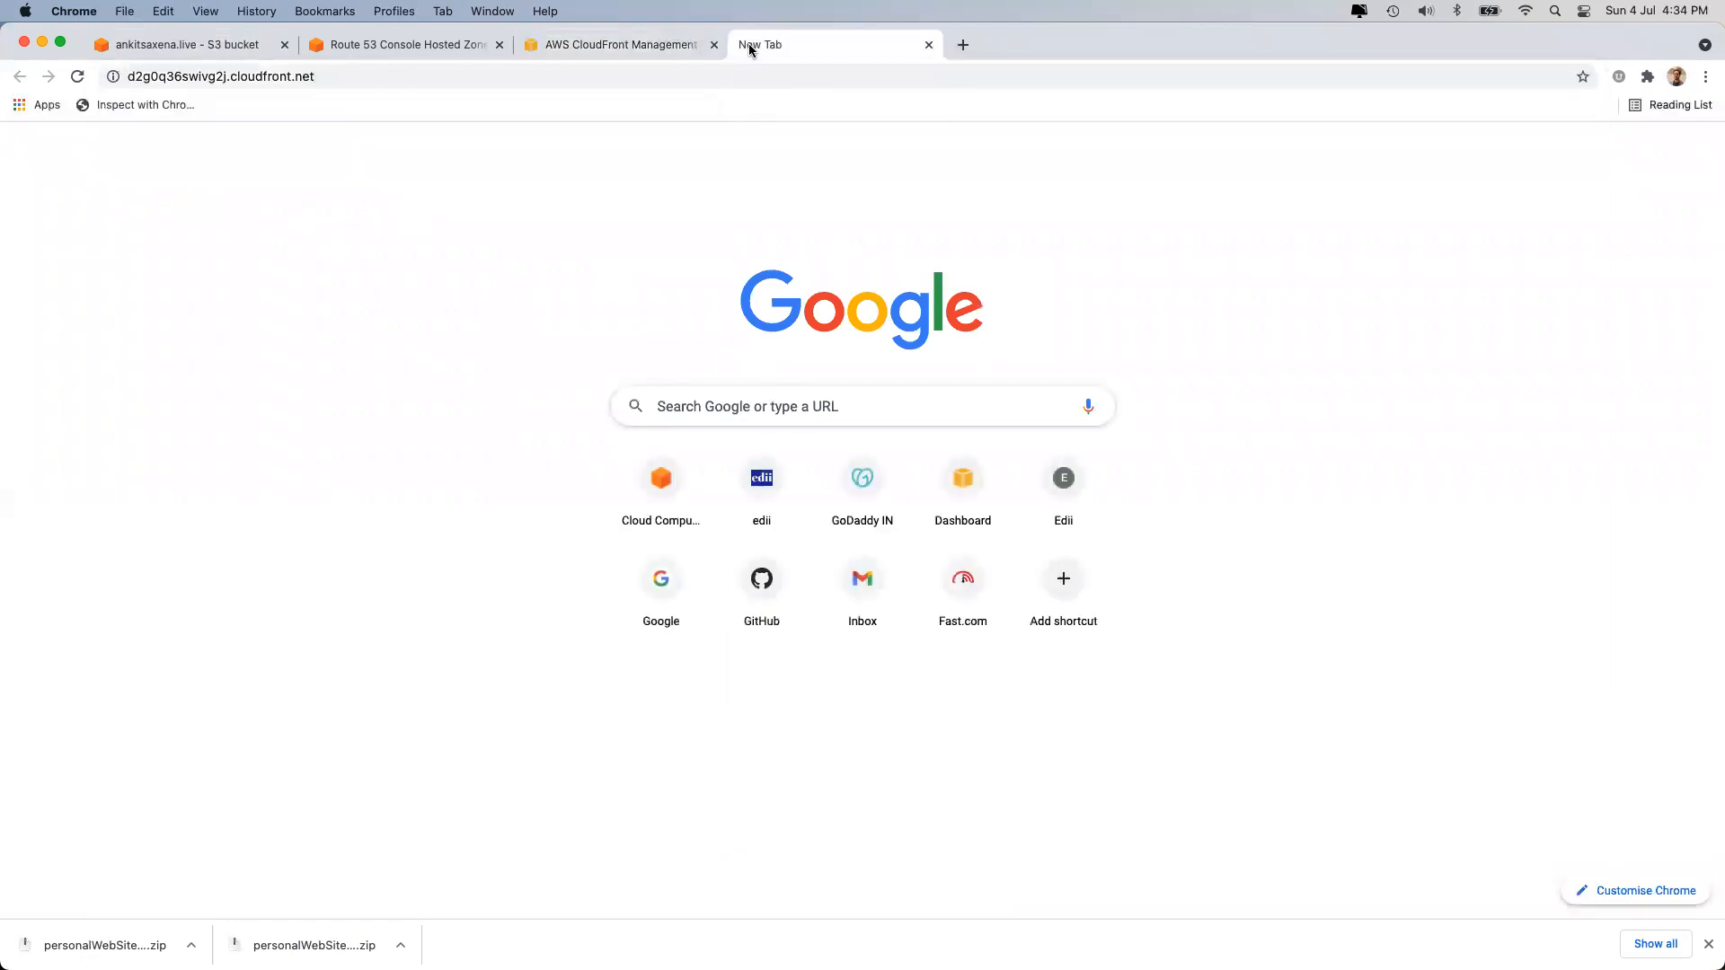
{"action": "key", "text": "Return"}
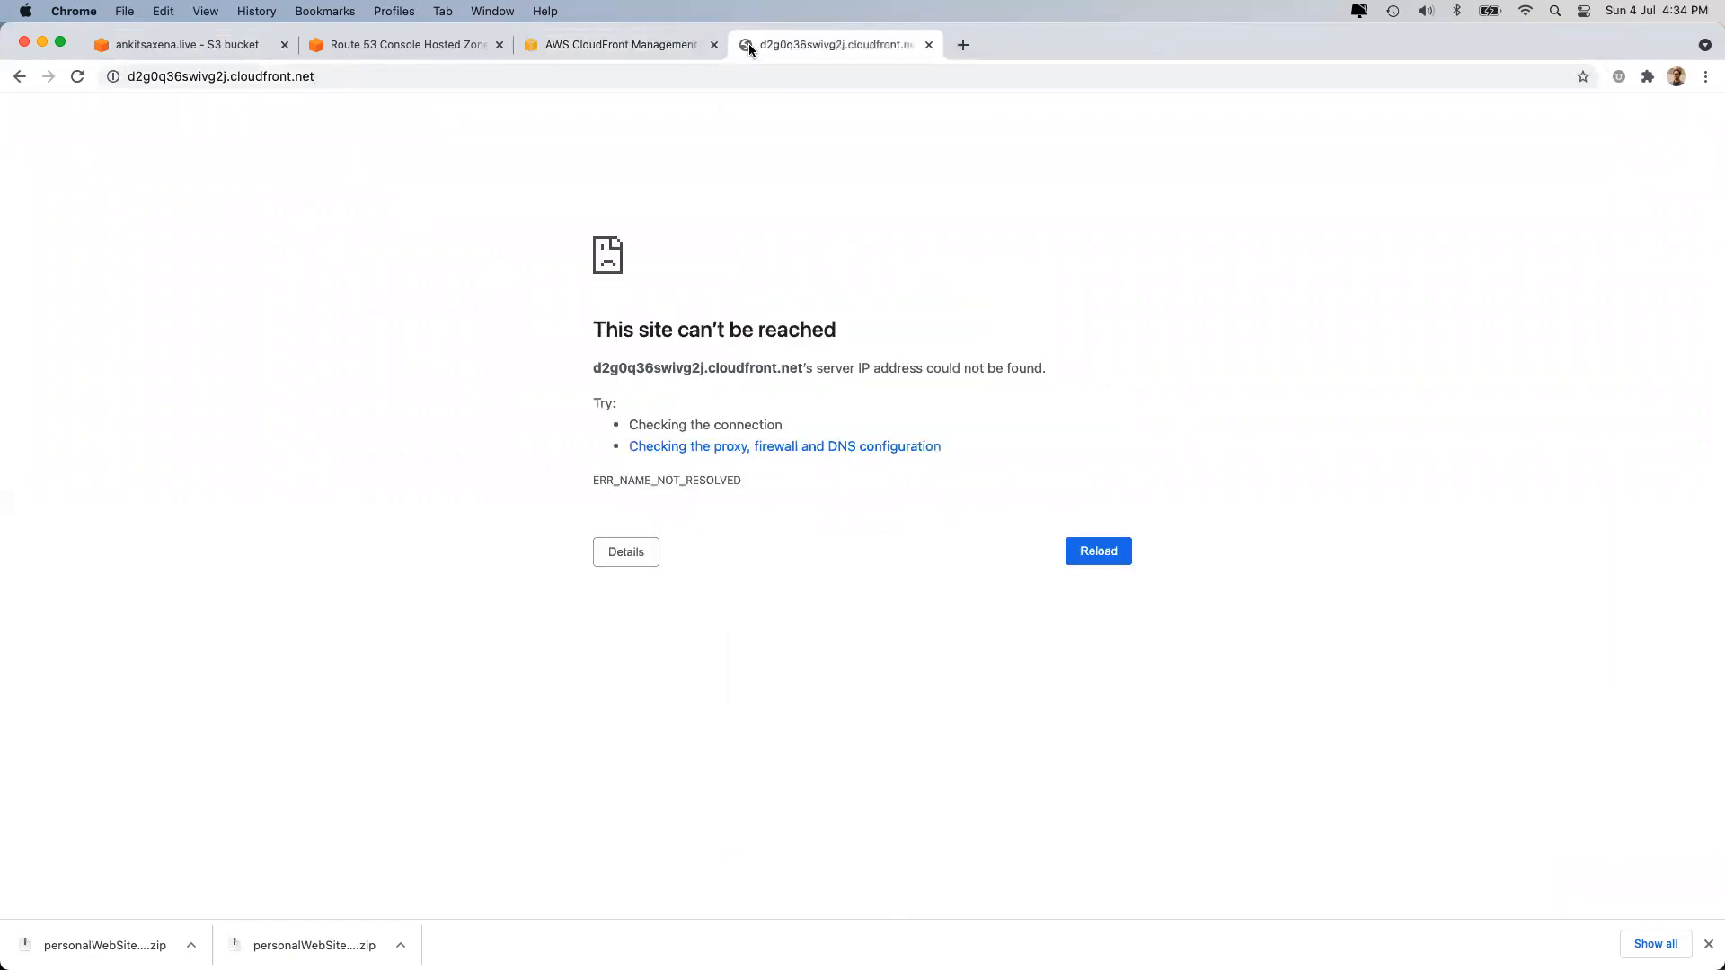
Back in the CloudFront list, check the new distribution's In Progress status.
{"action": "left_click", "coordinate": [654, 41]}
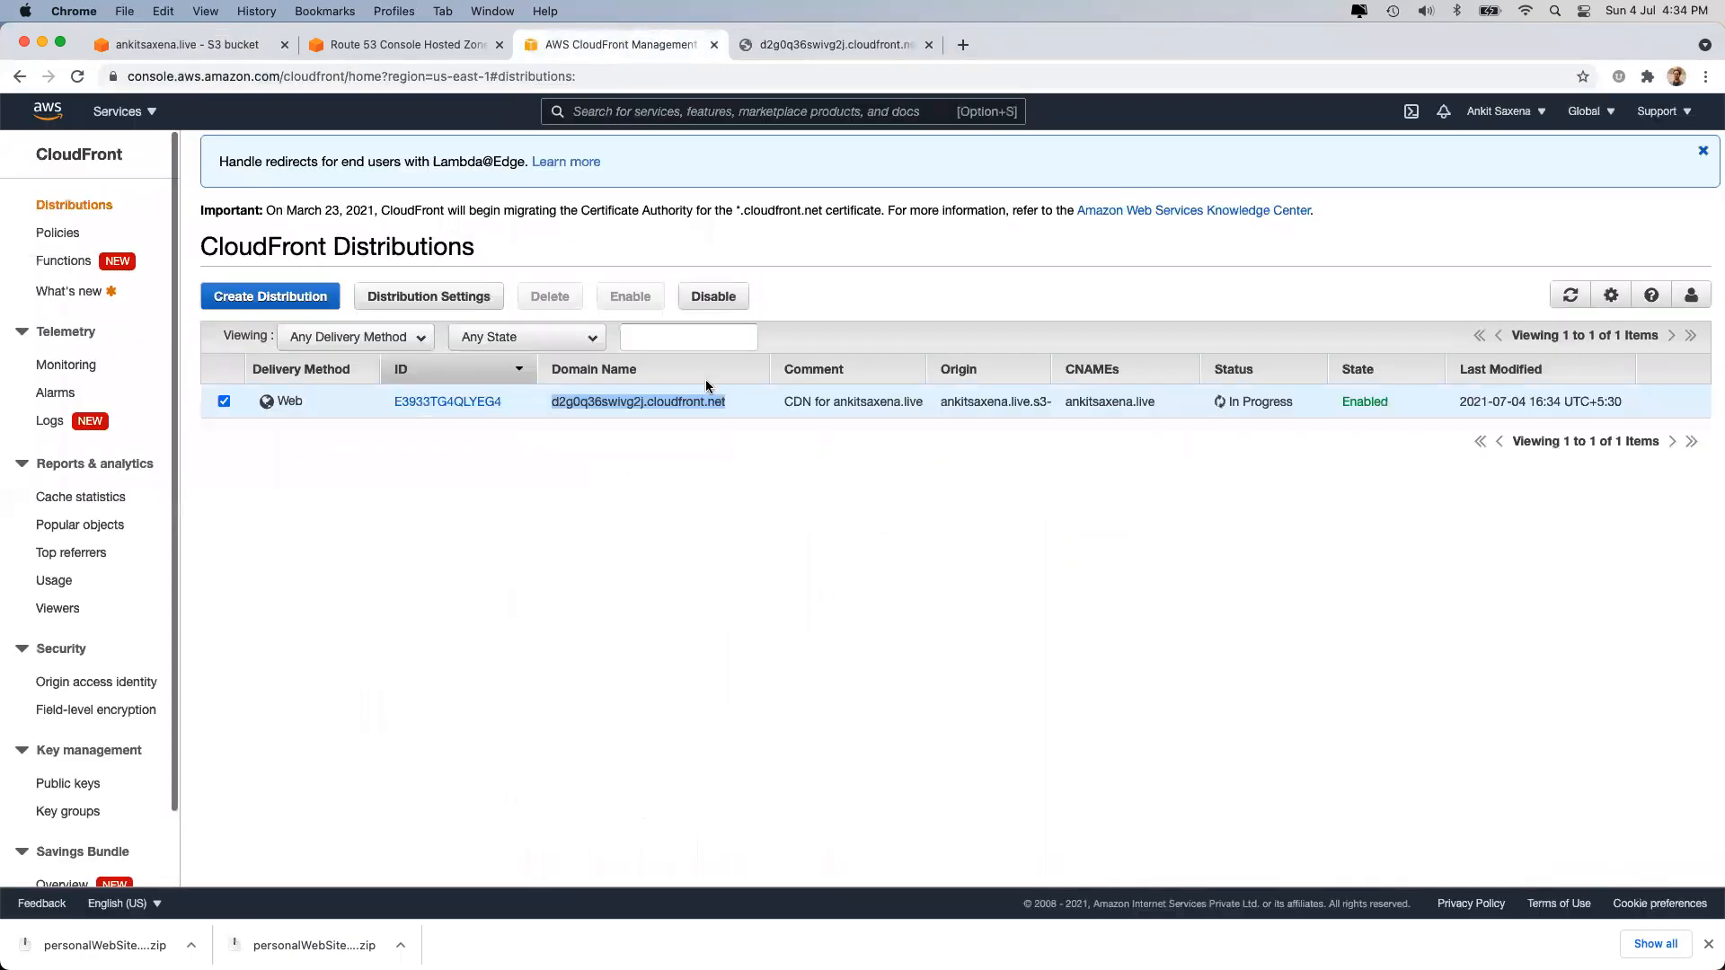
{"action": "triple_click", "coordinate": [1263, 401]}
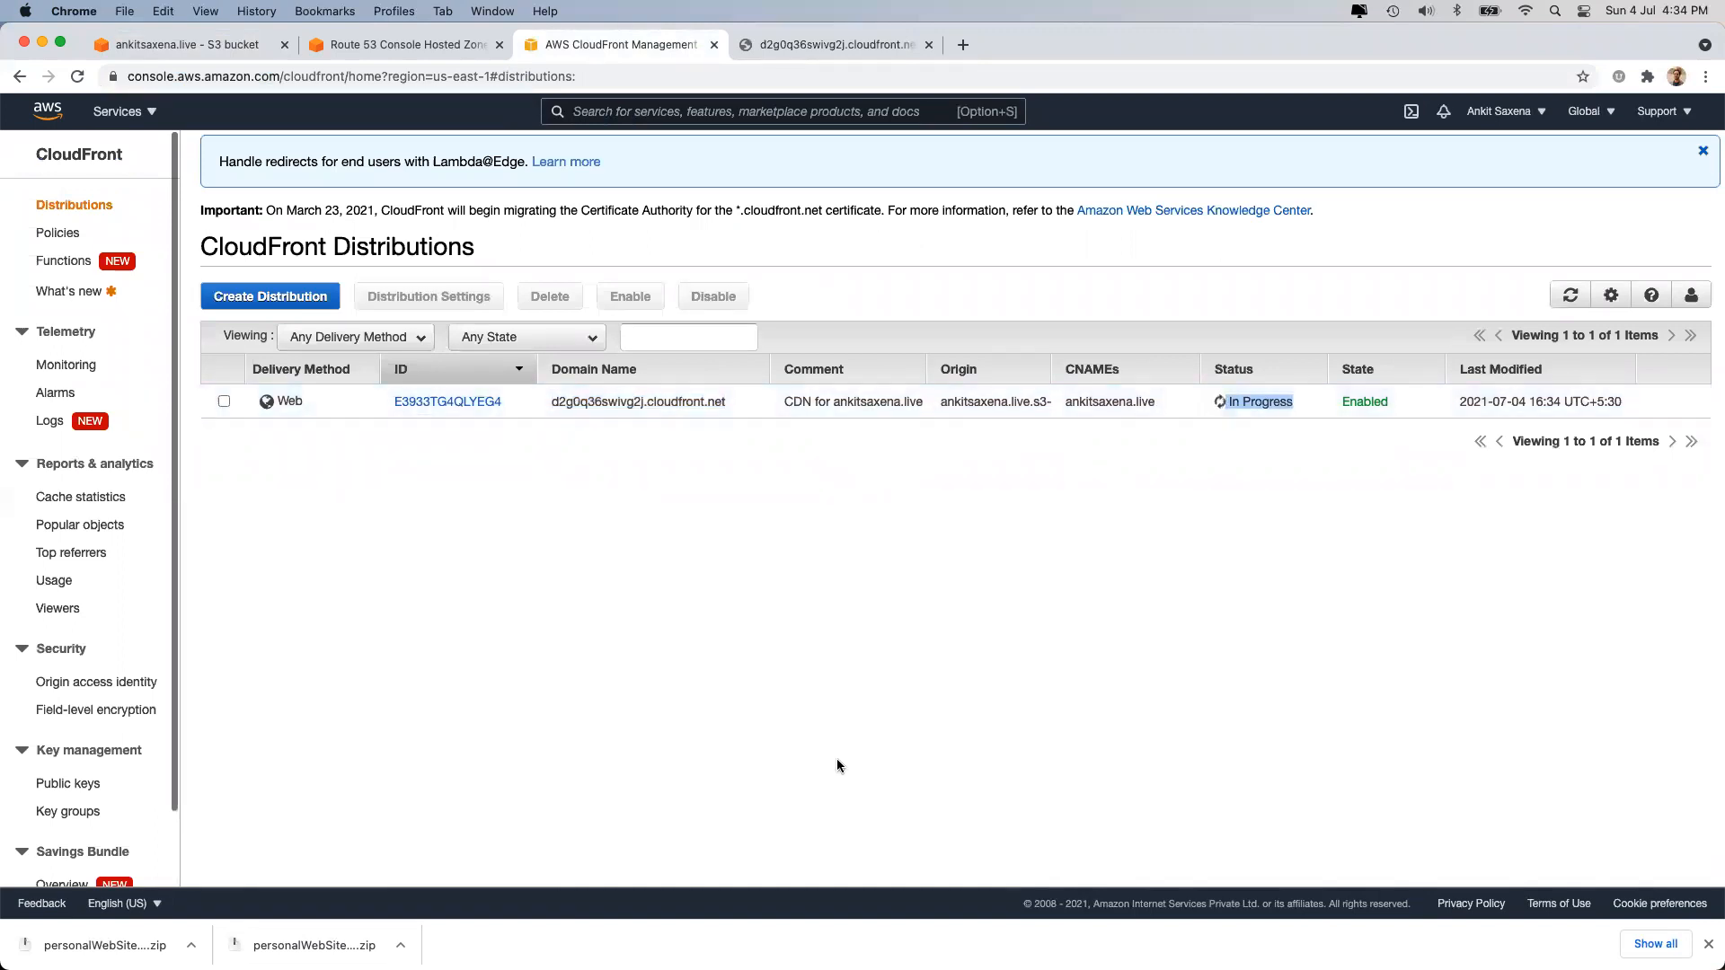
{"action": "double_click", "coordinate": [1241, 401]}
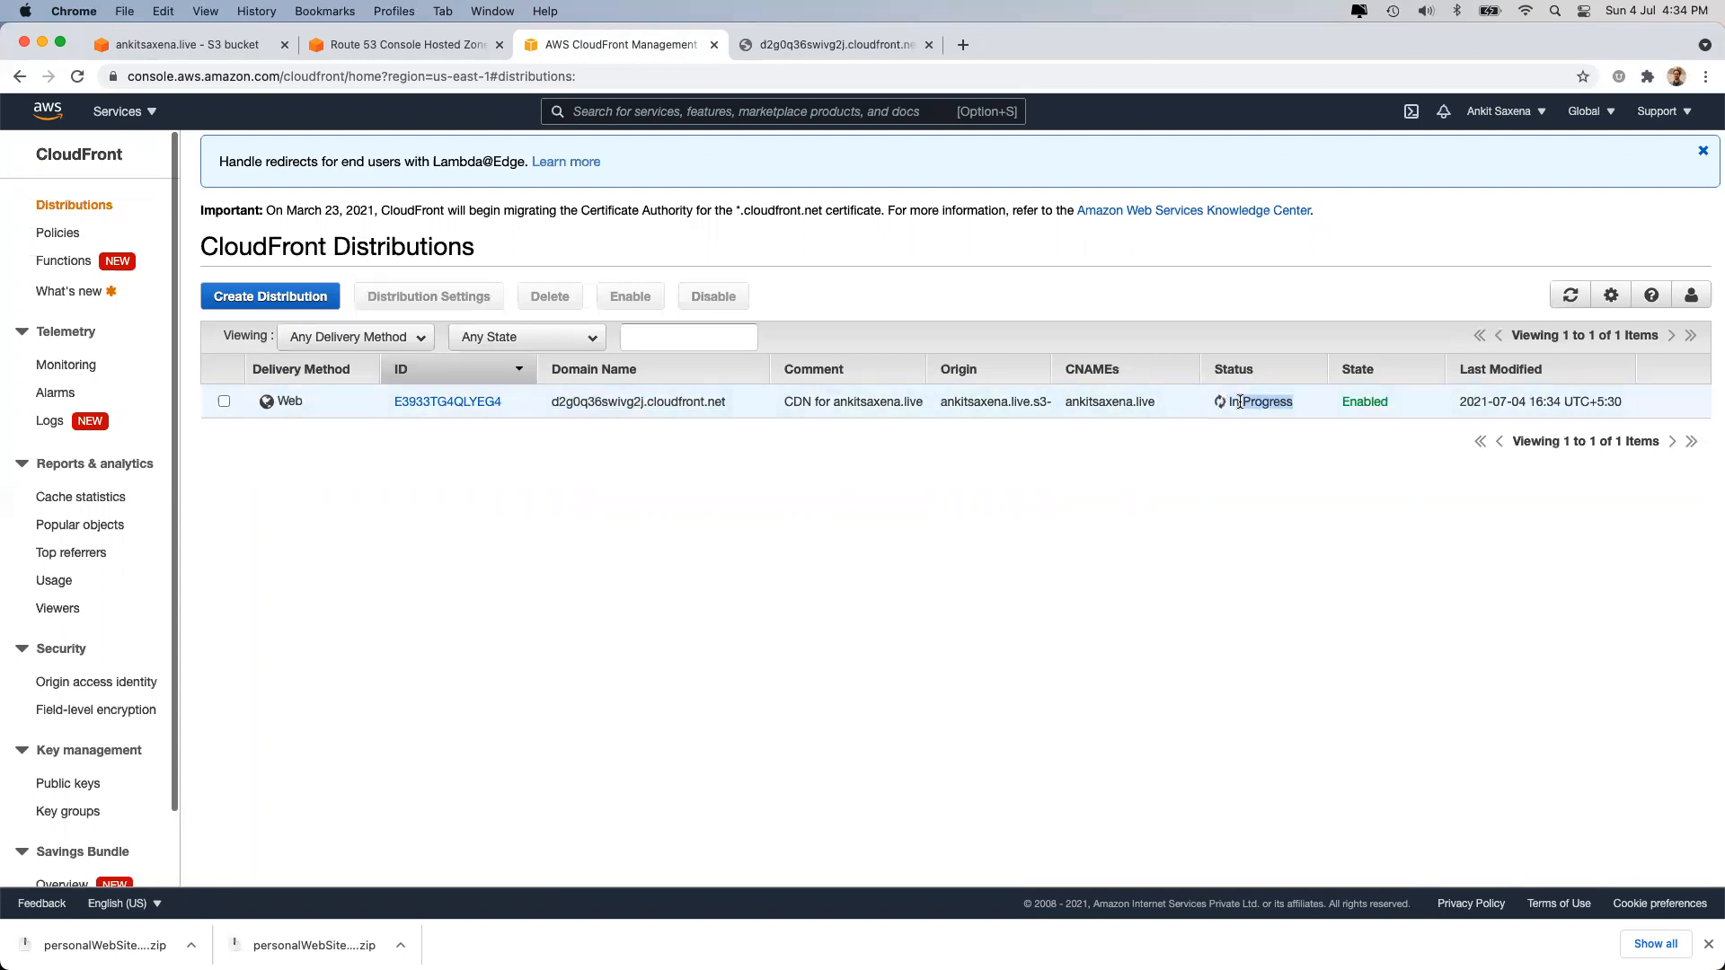
{"action": "left_click", "coordinate": [1241, 402]}
{"action": "left_click", "coordinate": [731, 722]}
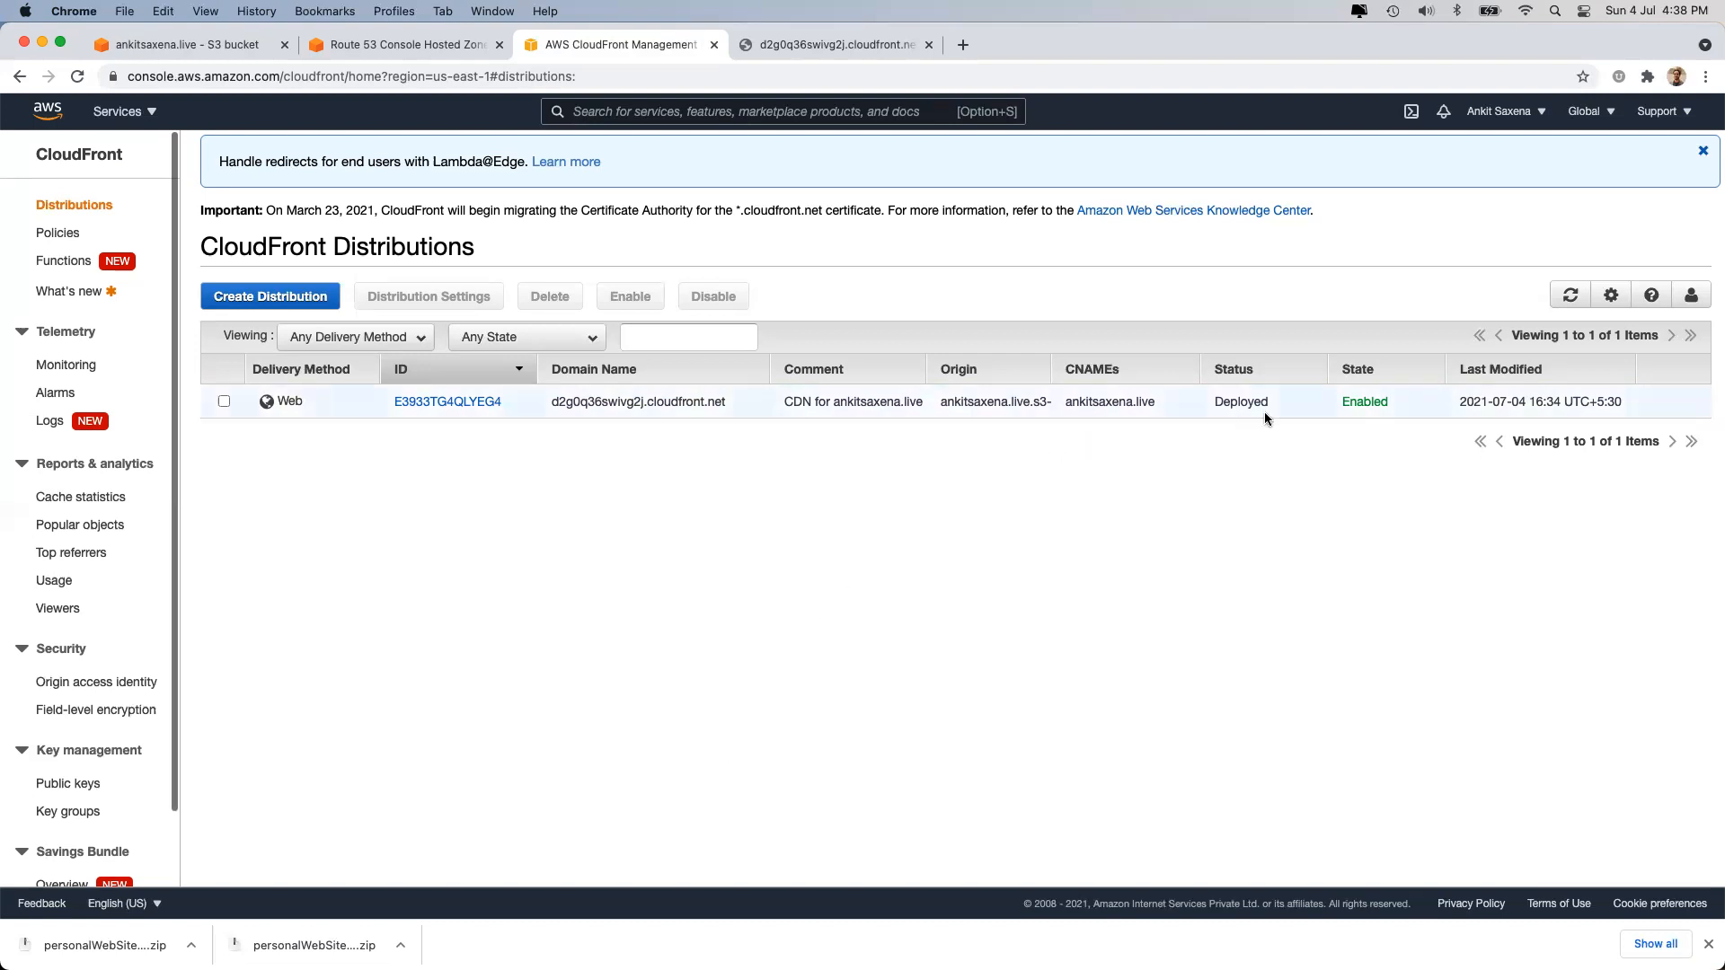
With the distribution Deployed, load d2g0q36swivg2j.cloudfront.net in a fresh tab, replacing the older one.
{"action": "triple_click", "coordinate": [1237, 406]}
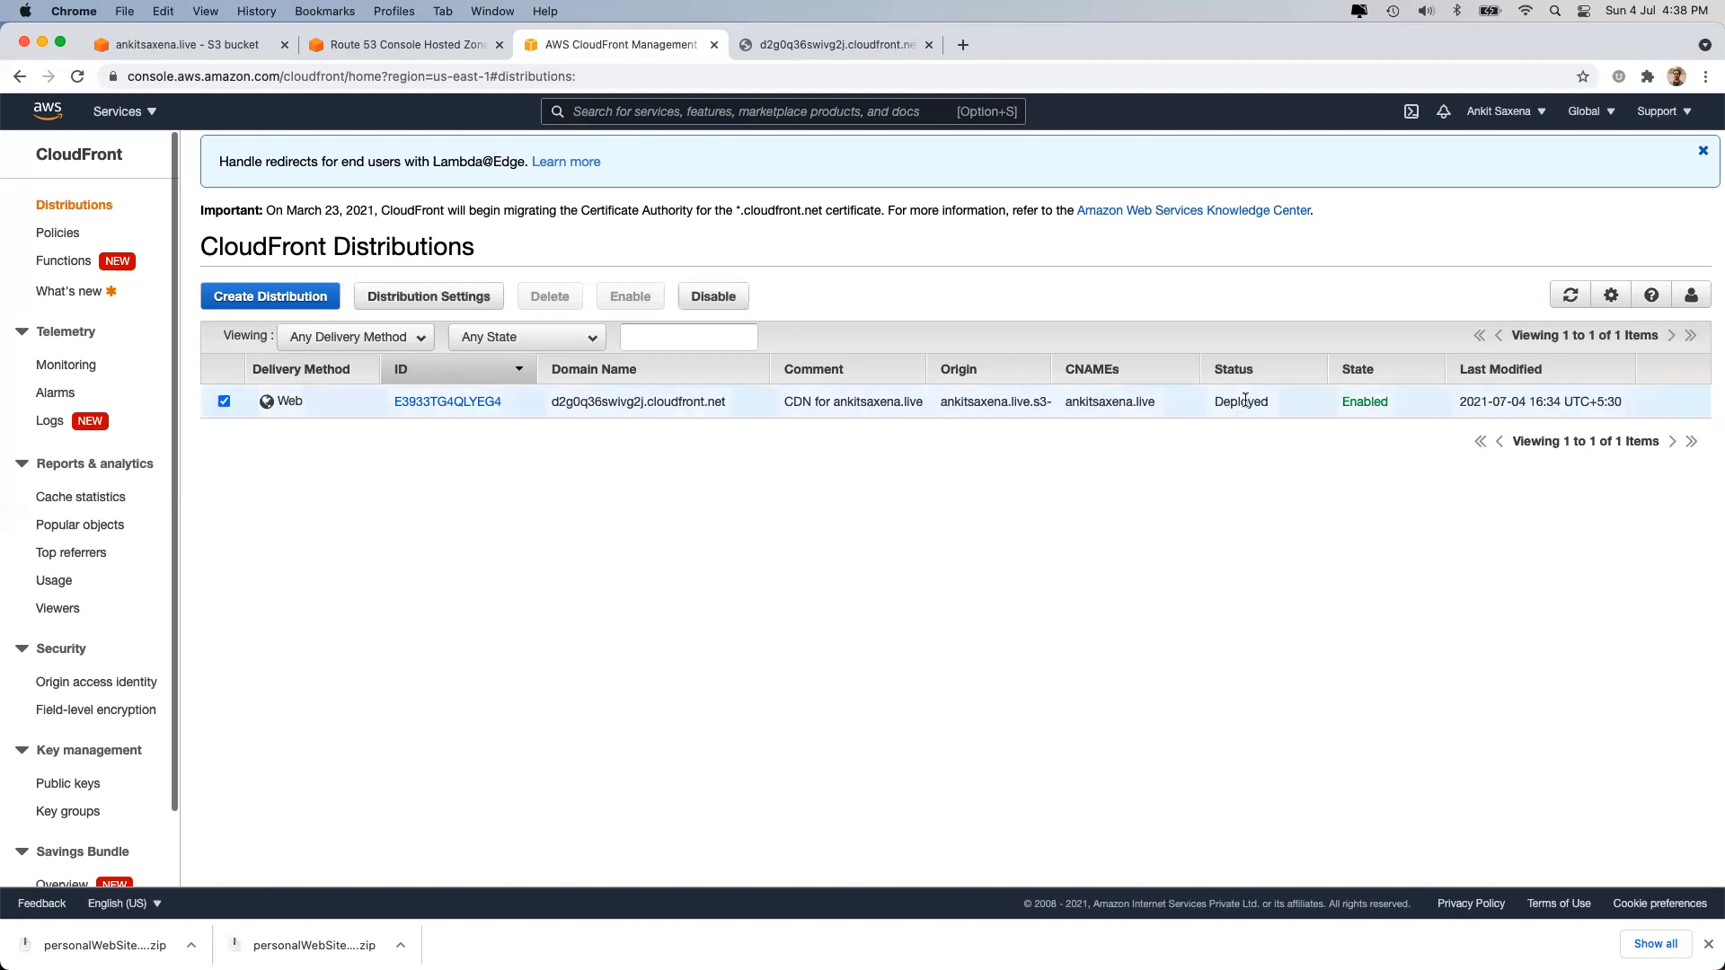
{"action": "triple_click", "coordinate": [663, 404]}
{"action": "key", "text": "super+c"}
{"action": "left_click", "coordinate": [962, 44]}
{"action": "key", "text": "super+v"}
{"action": "key", "text": "Return"}
{"action": "left_click", "coordinate": [929, 45]}
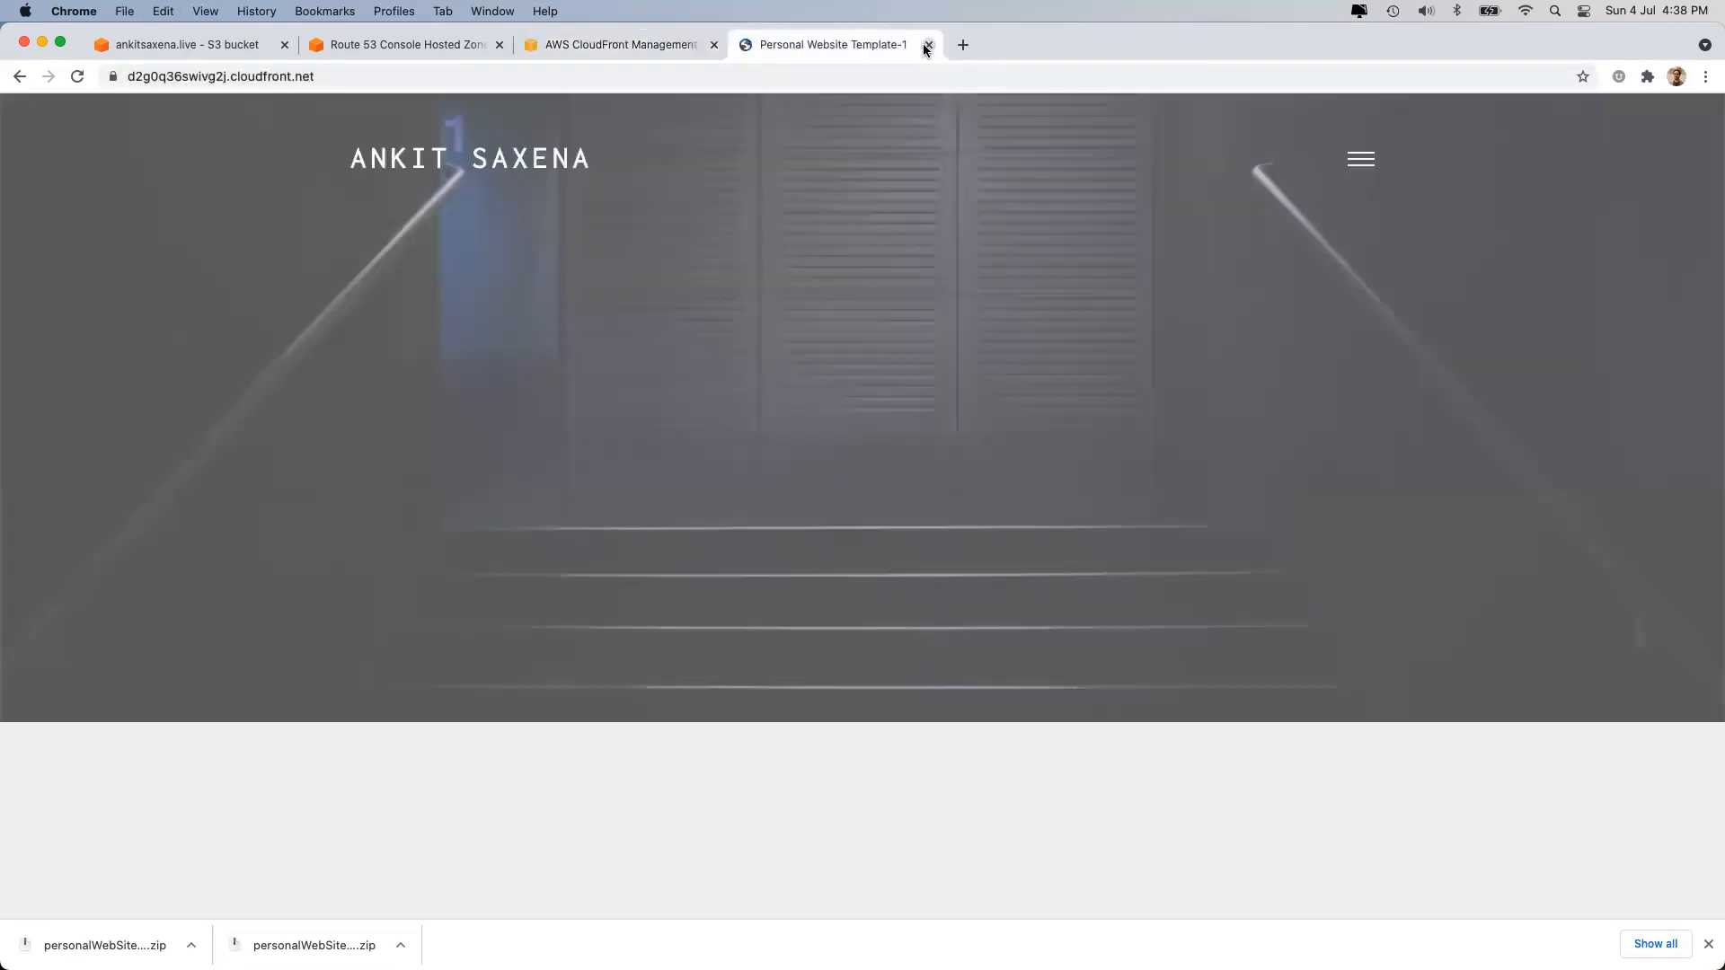
Inspect the site's SSL certificate chain up to Amazon Root CA 1.
{"action": "left_click", "coordinate": [112, 76]}
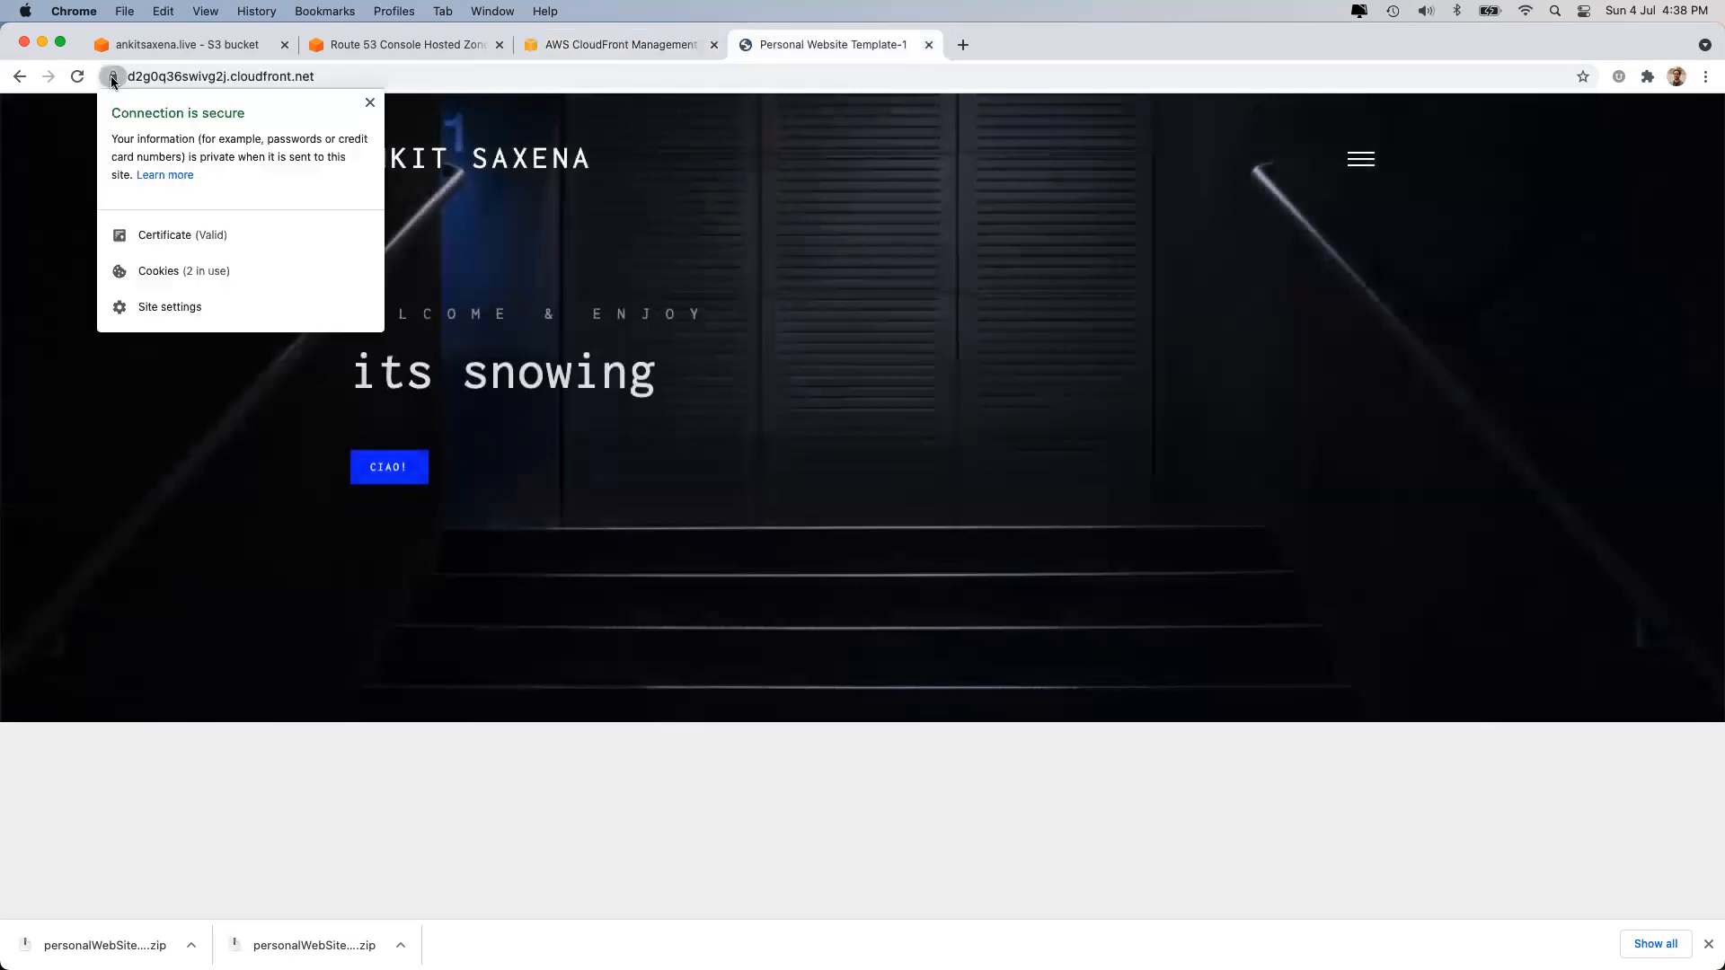
{"action": "left_click", "coordinate": [203, 231]}
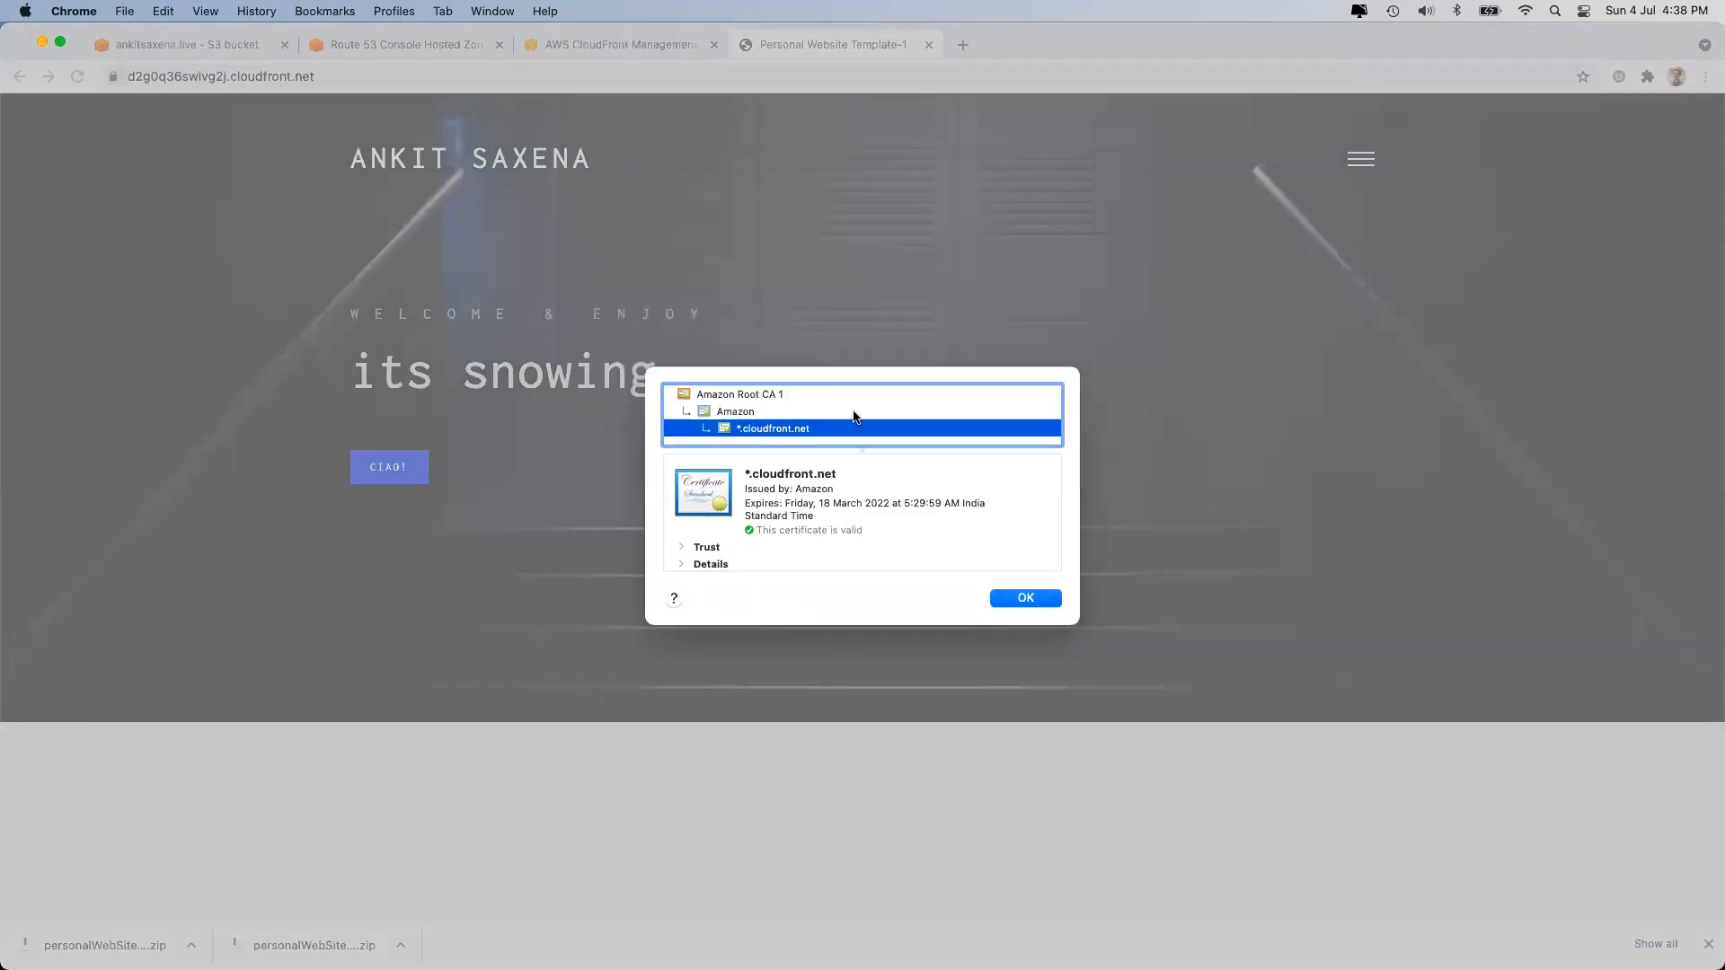
{"action": "left_click", "coordinate": [753, 410]}
{"action": "left_click", "coordinate": [729, 394]}
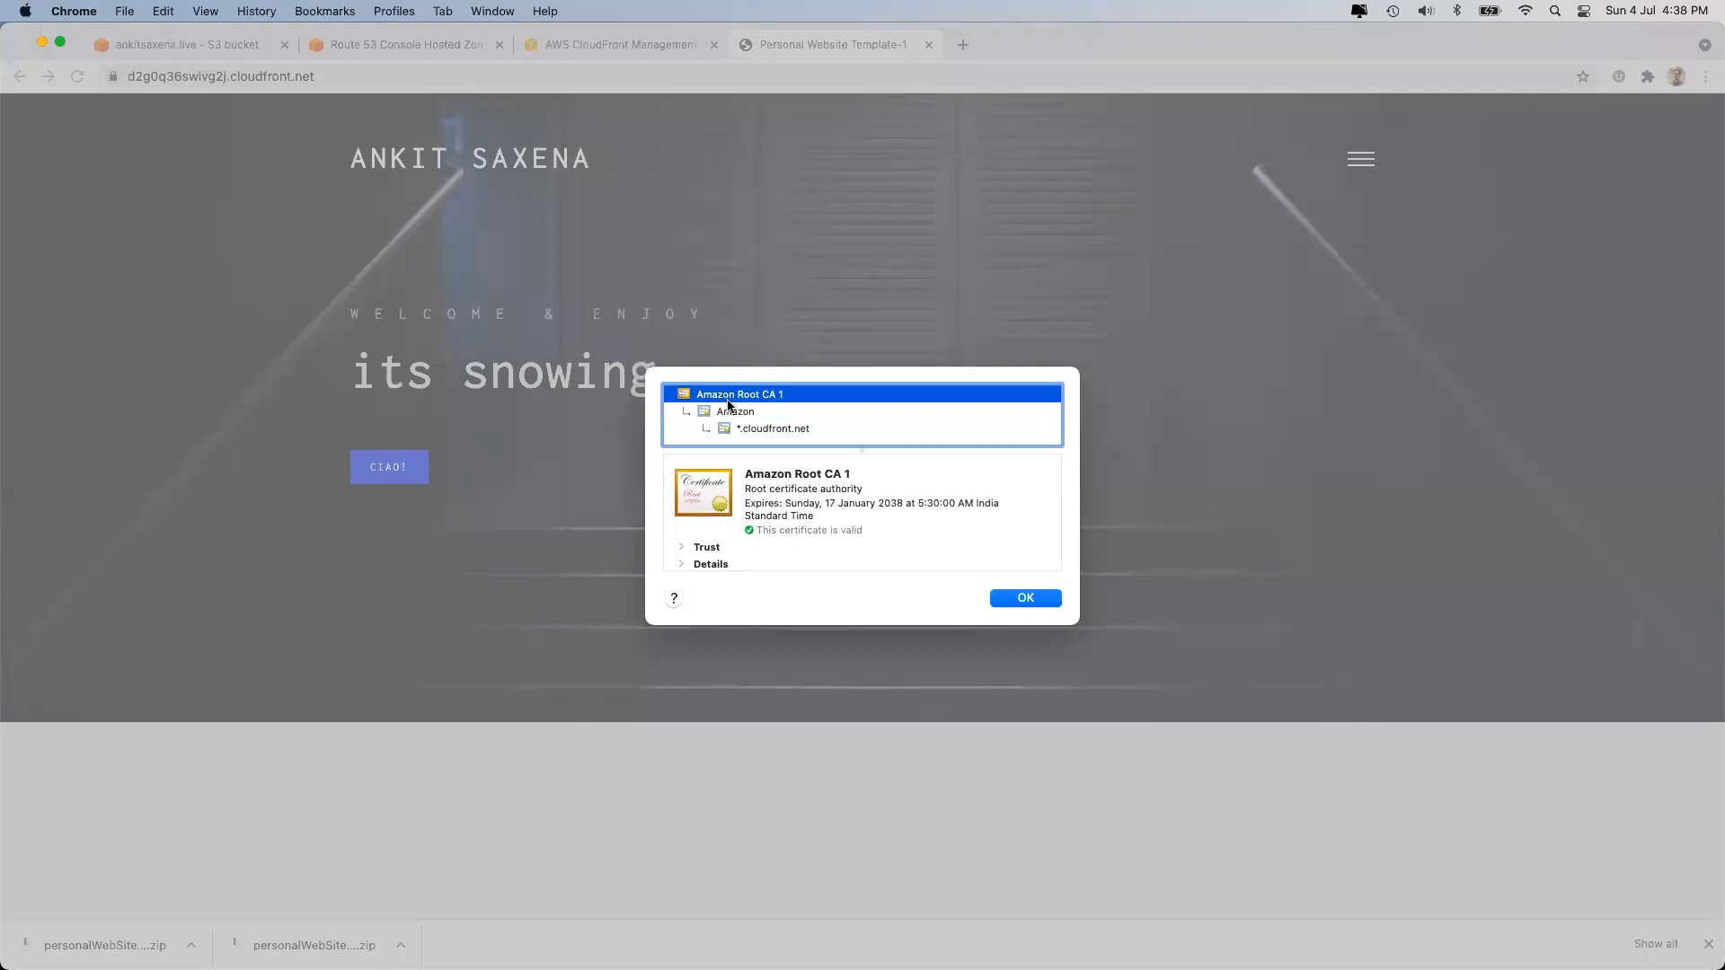
{"action": "left_click", "coordinate": [1014, 597]}
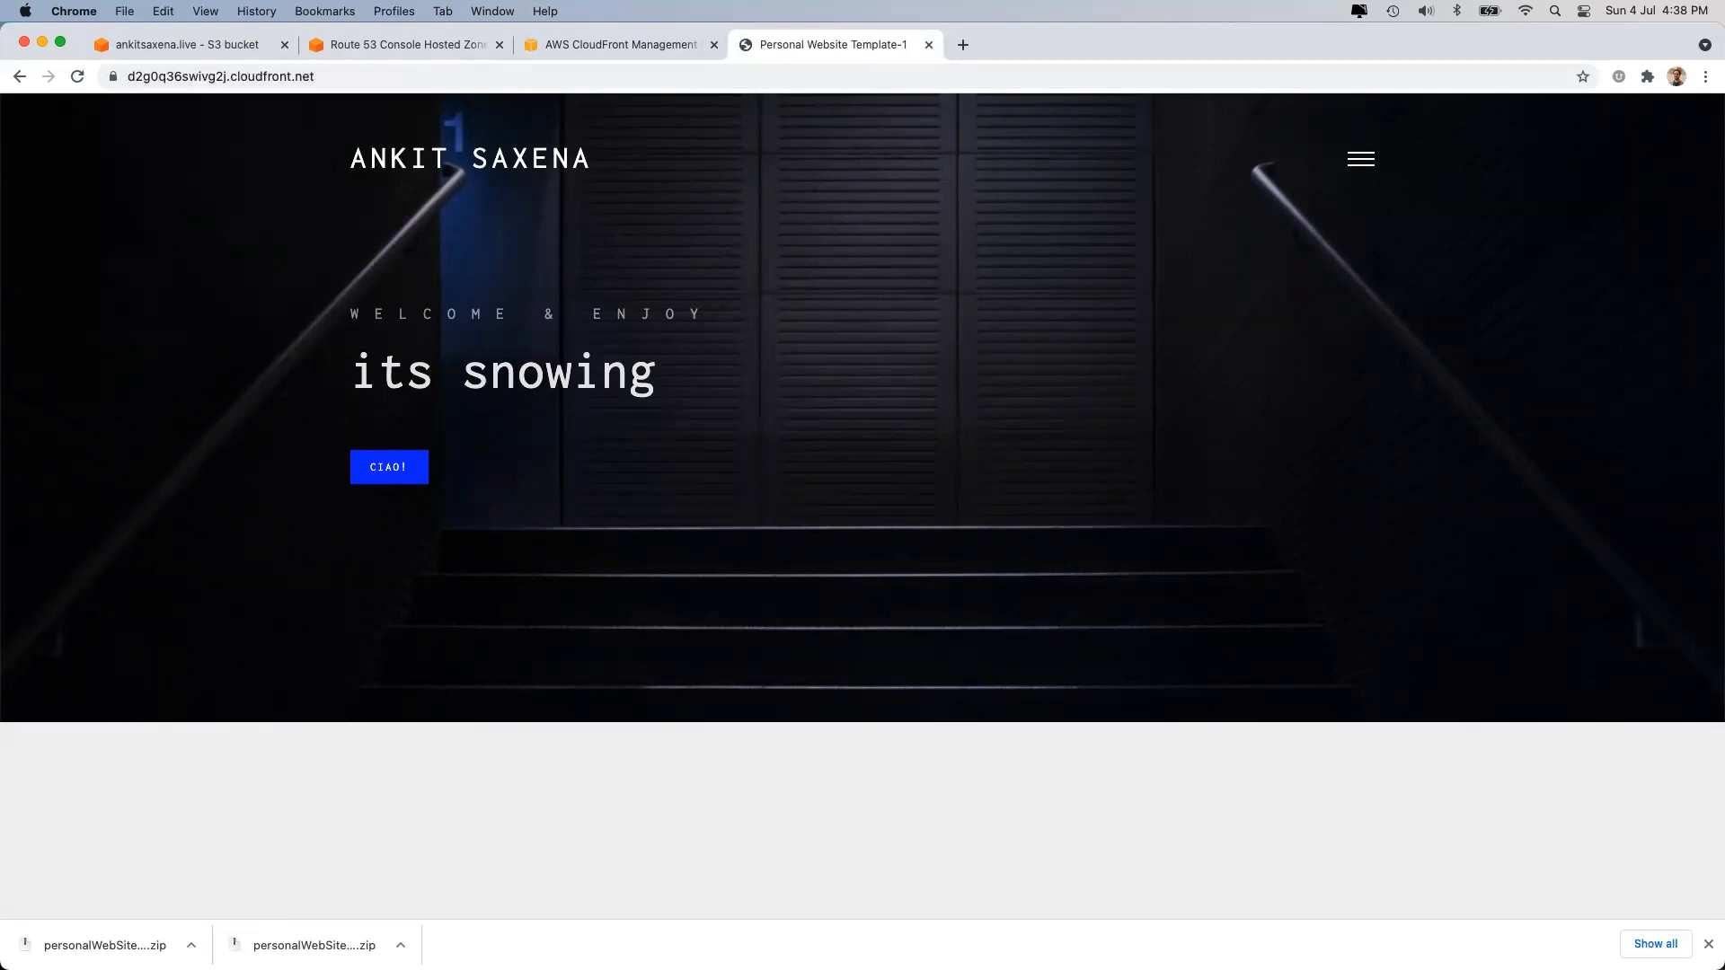
Check the site's full HTTPS address, then go to the ankitsaxena.live hosted zone records.
{"action": "left_click", "coordinate": [284, 79]}
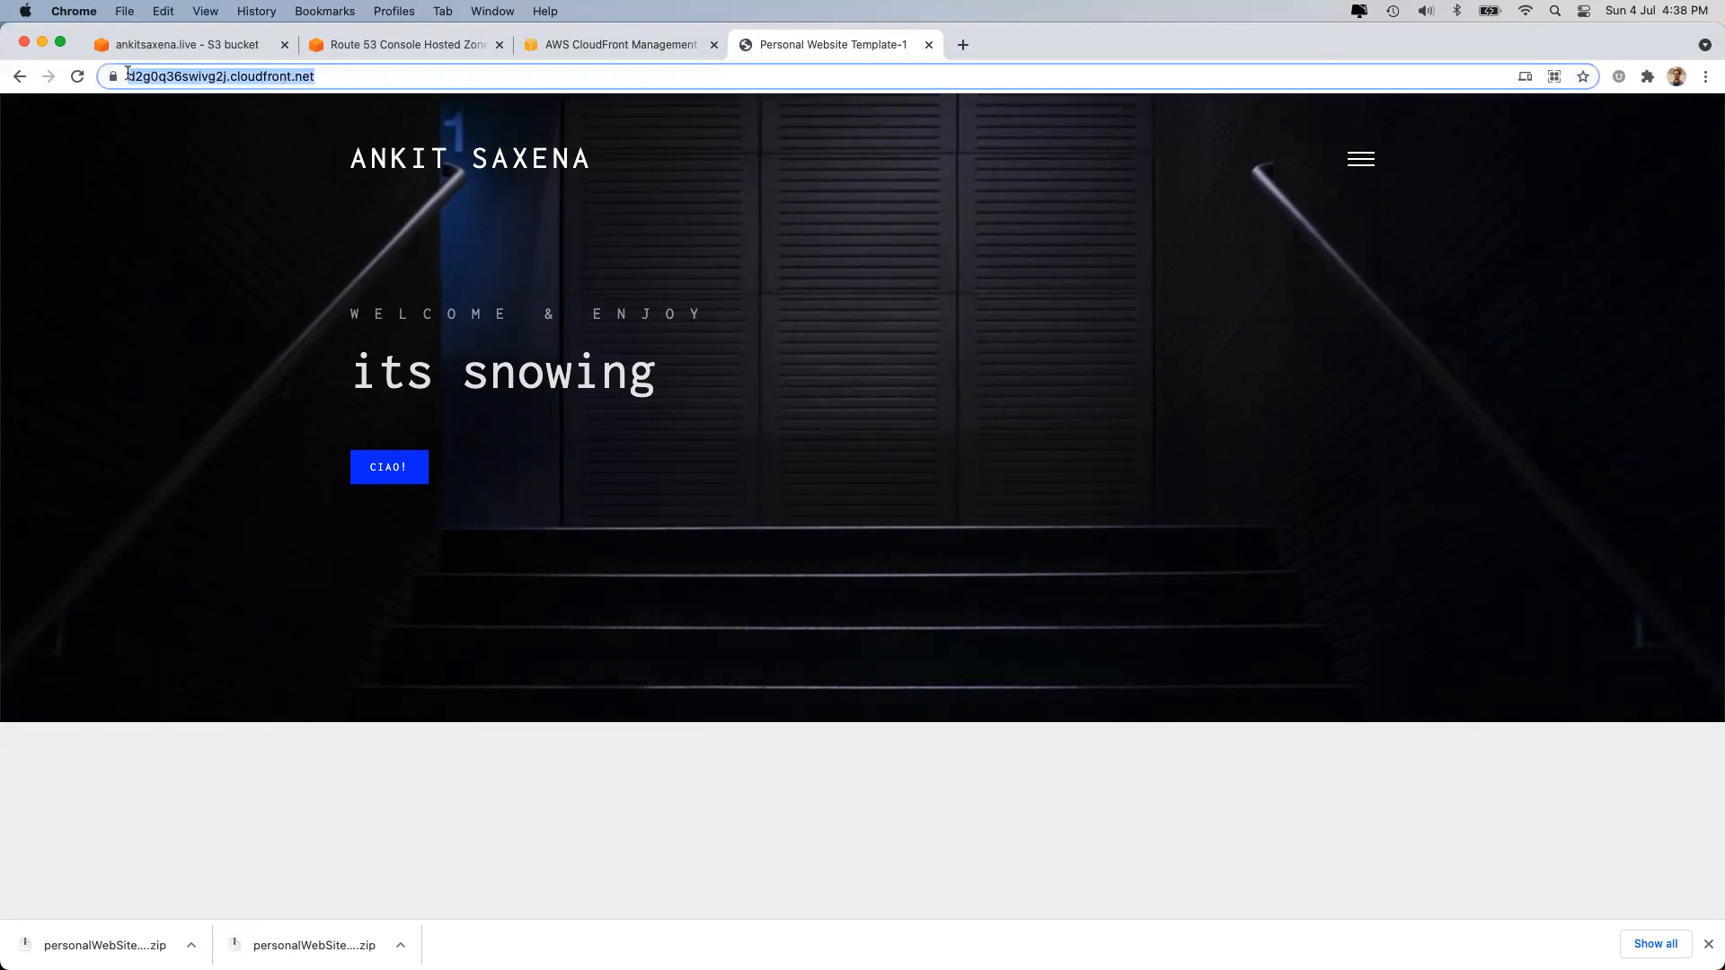
{"action": "left_click", "coordinate": [138, 73]}
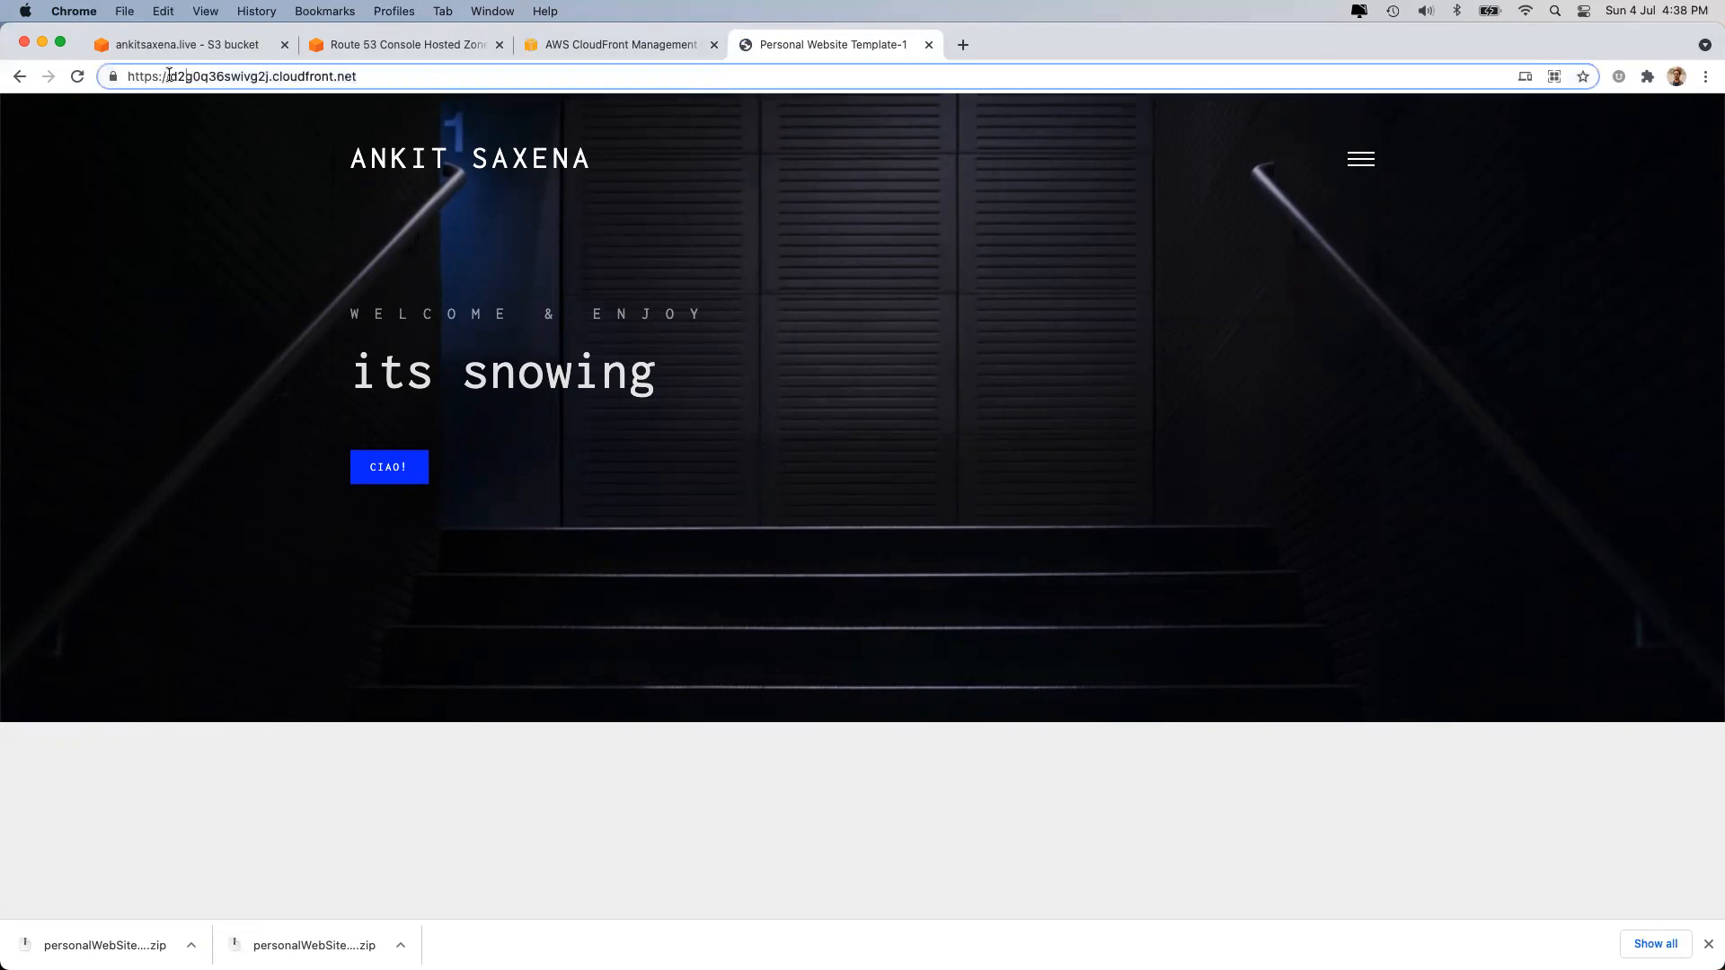
{"action": "left_click_drag", "start_coordinate": [170, 77], "coordinate": [408, 74]}
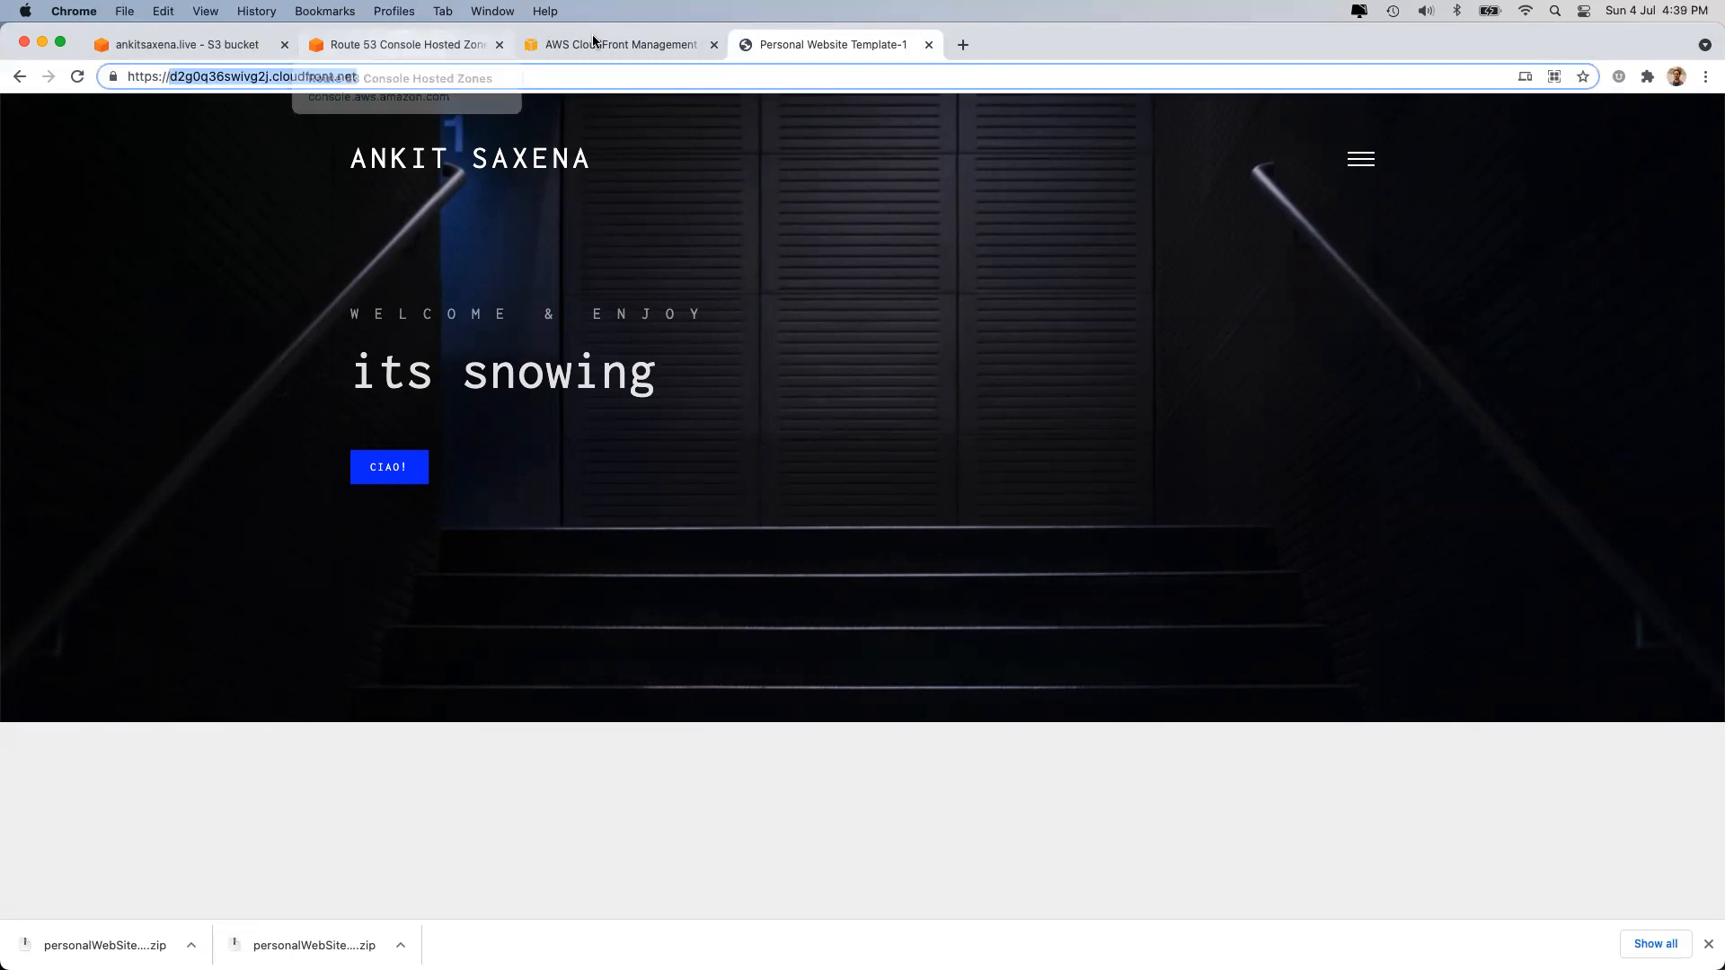
{"action": "left_click", "coordinate": [616, 45]}
{"action": "left_click", "coordinate": [817, 45]}
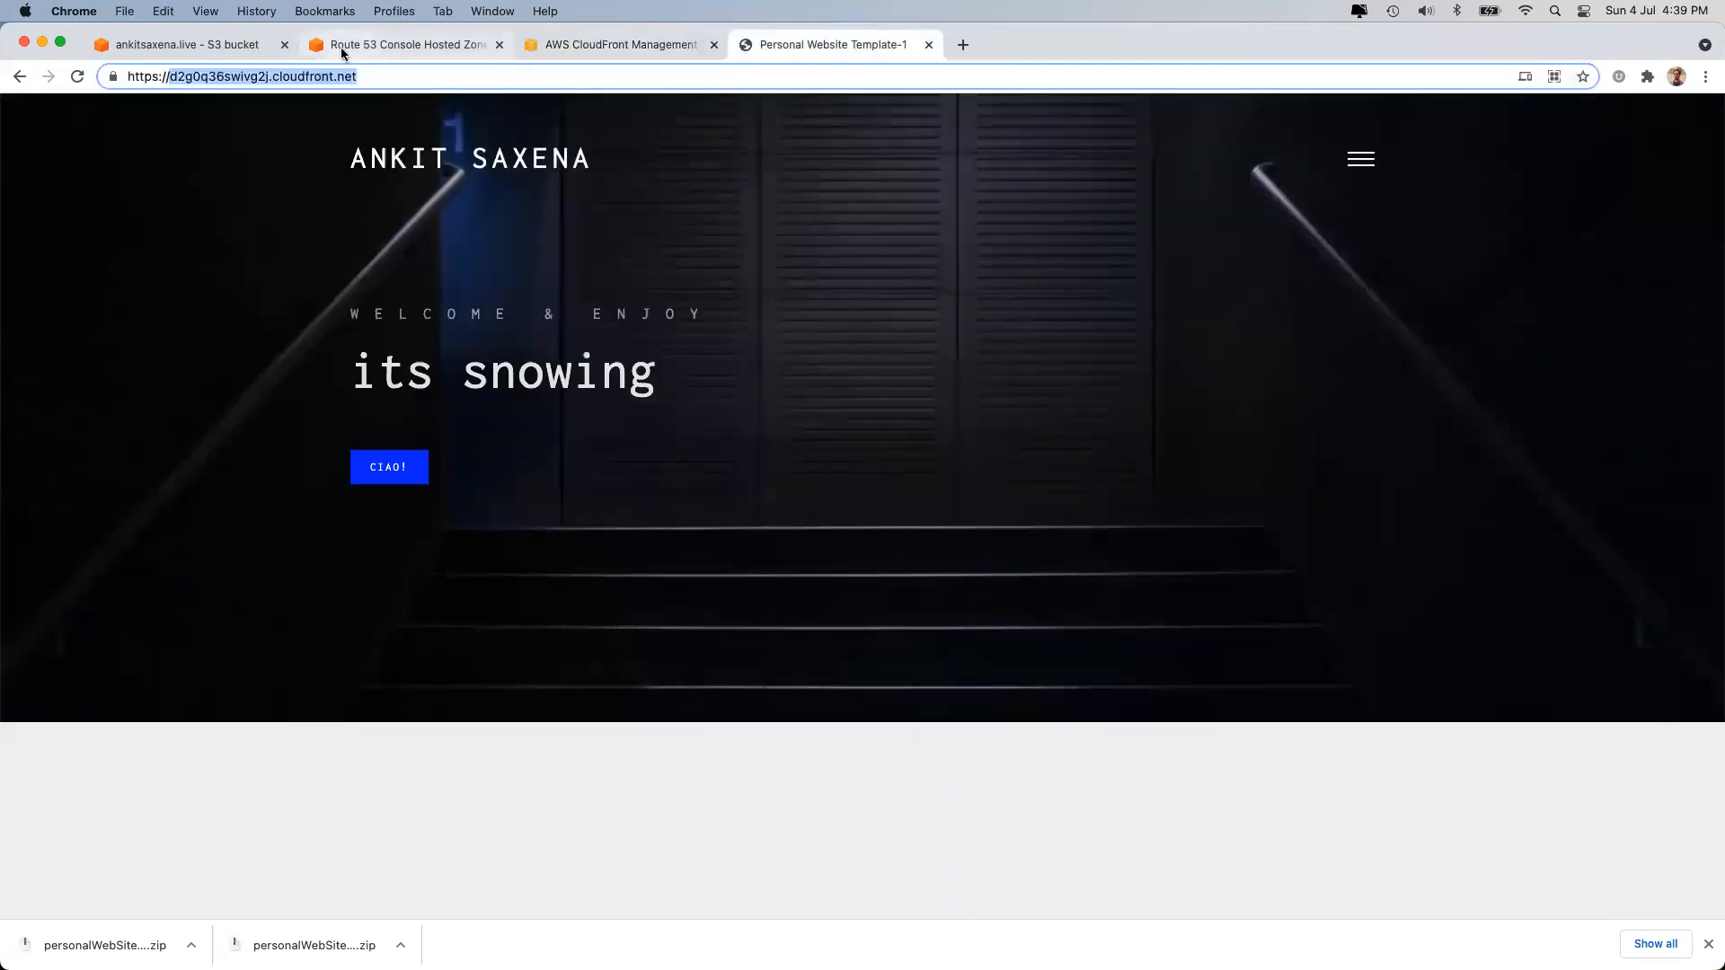
{"action": "left_click", "coordinate": [346, 48]}
Start a new record in Route 53 as an alias to a CloudFront distribution.
{"action": "left_click", "coordinate": [1623, 409]}
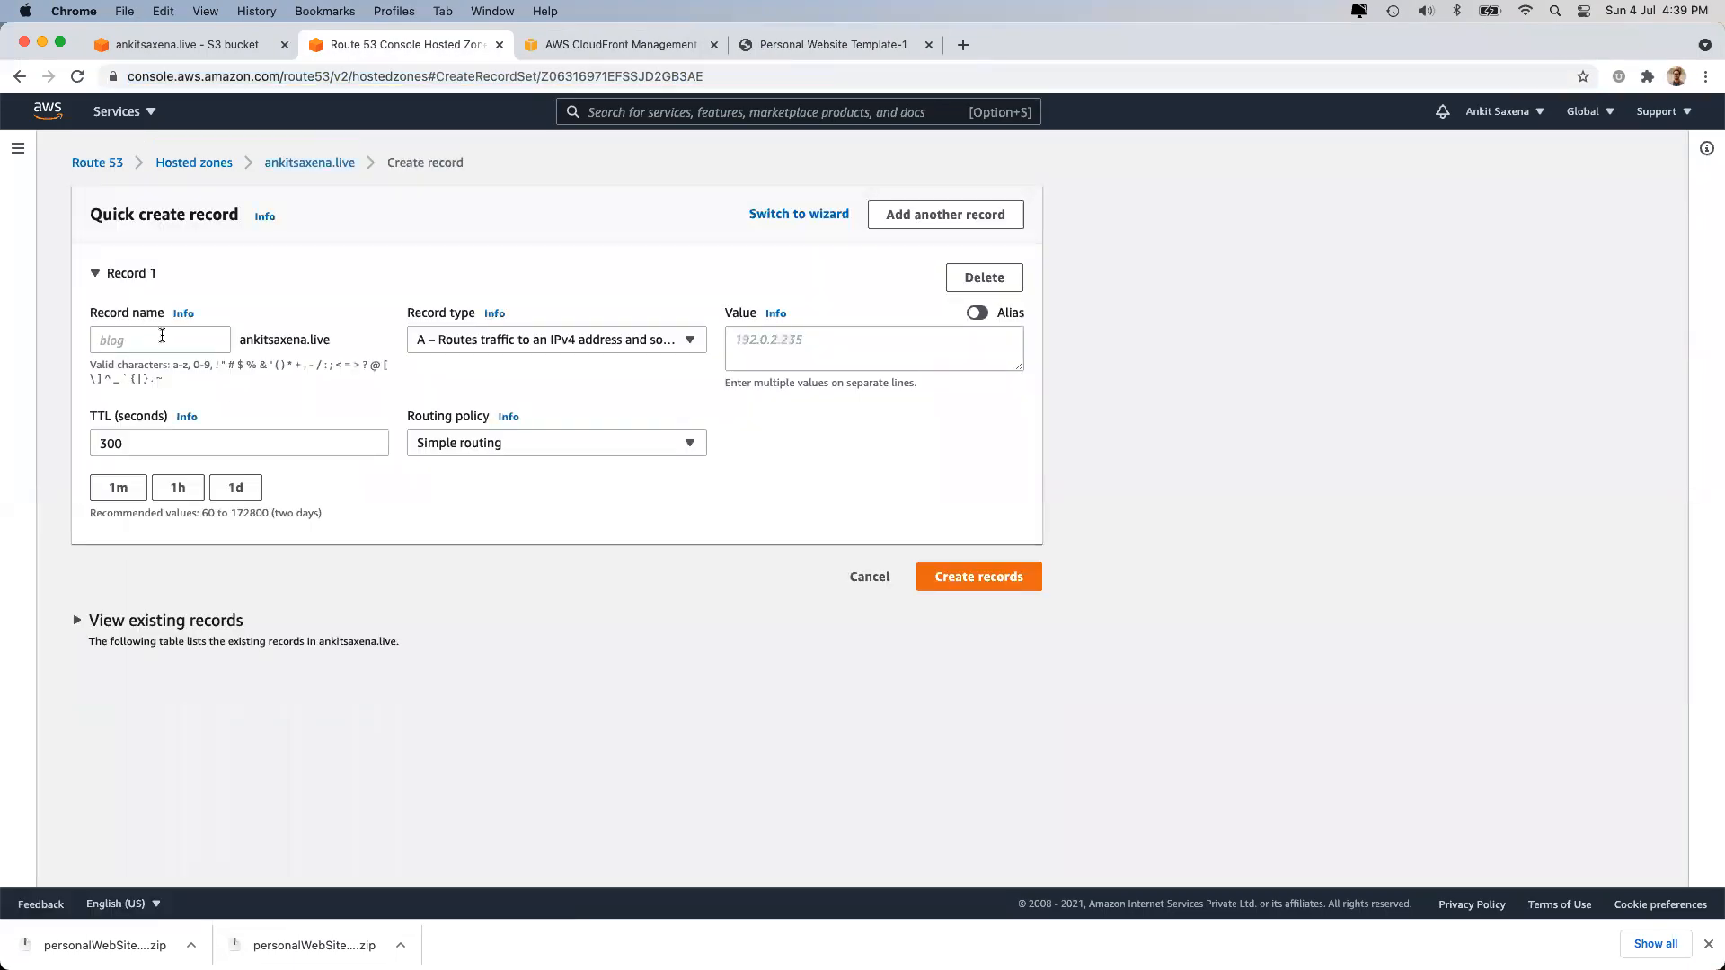
{"action": "left_click_drag", "start_coordinate": [238, 340], "coordinate": [342, 344]}
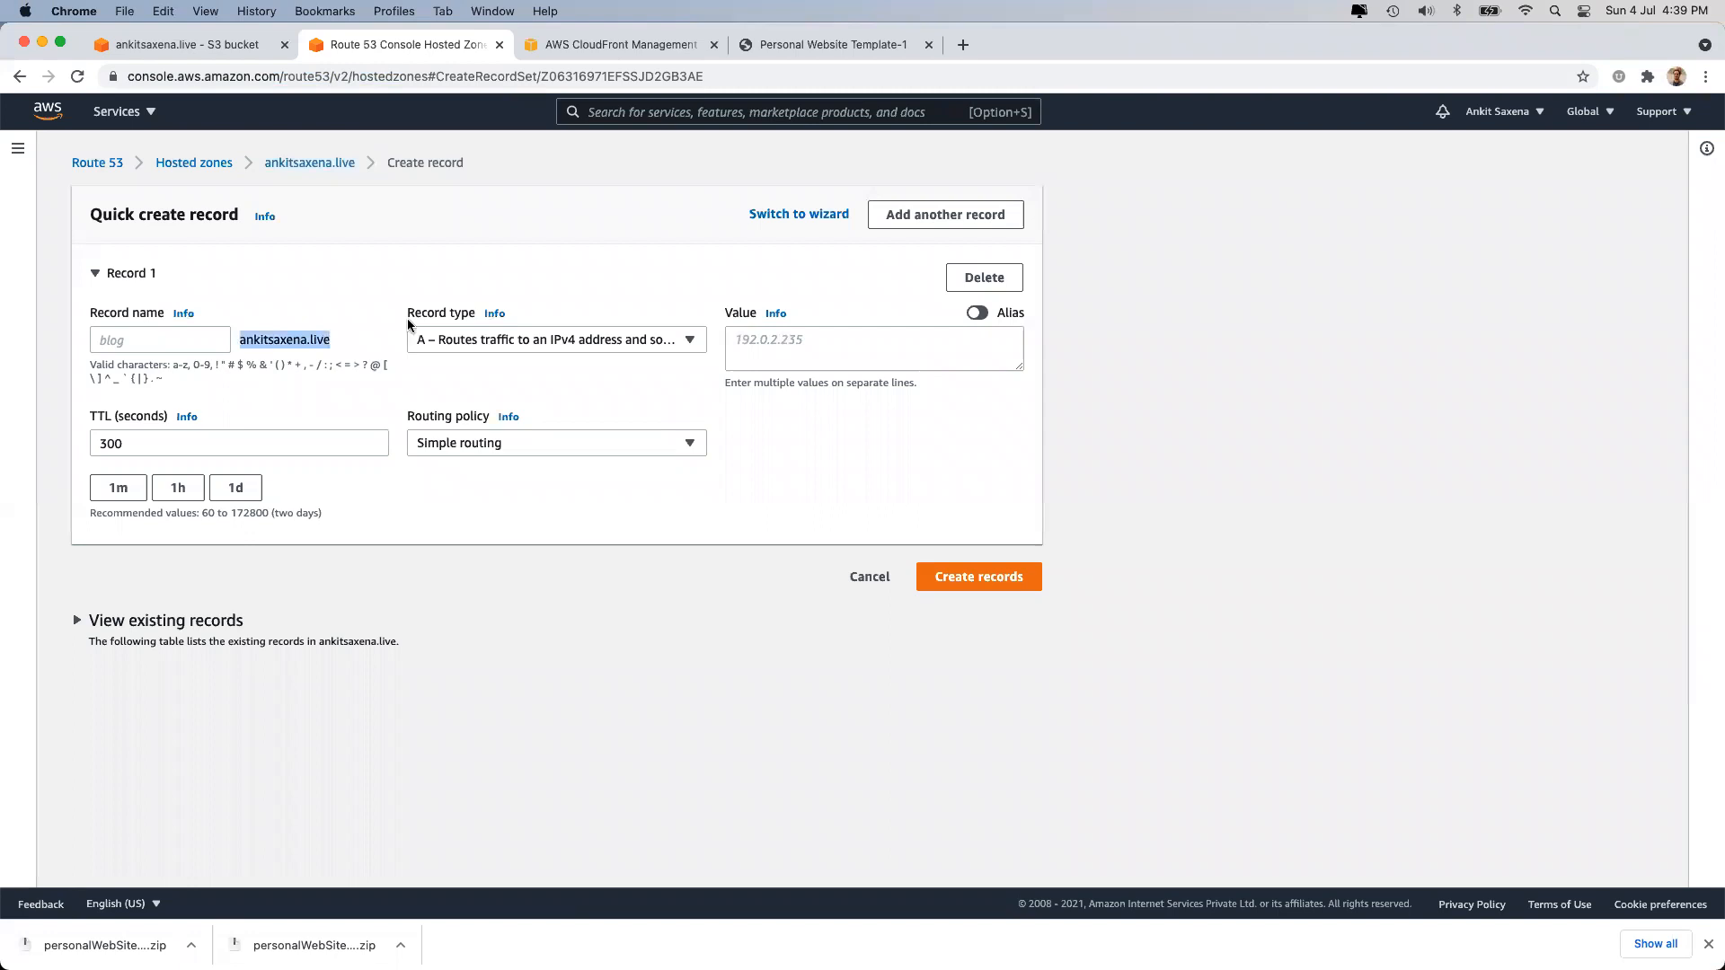
{"action": "left_click", "coordinate": [977, 313]}
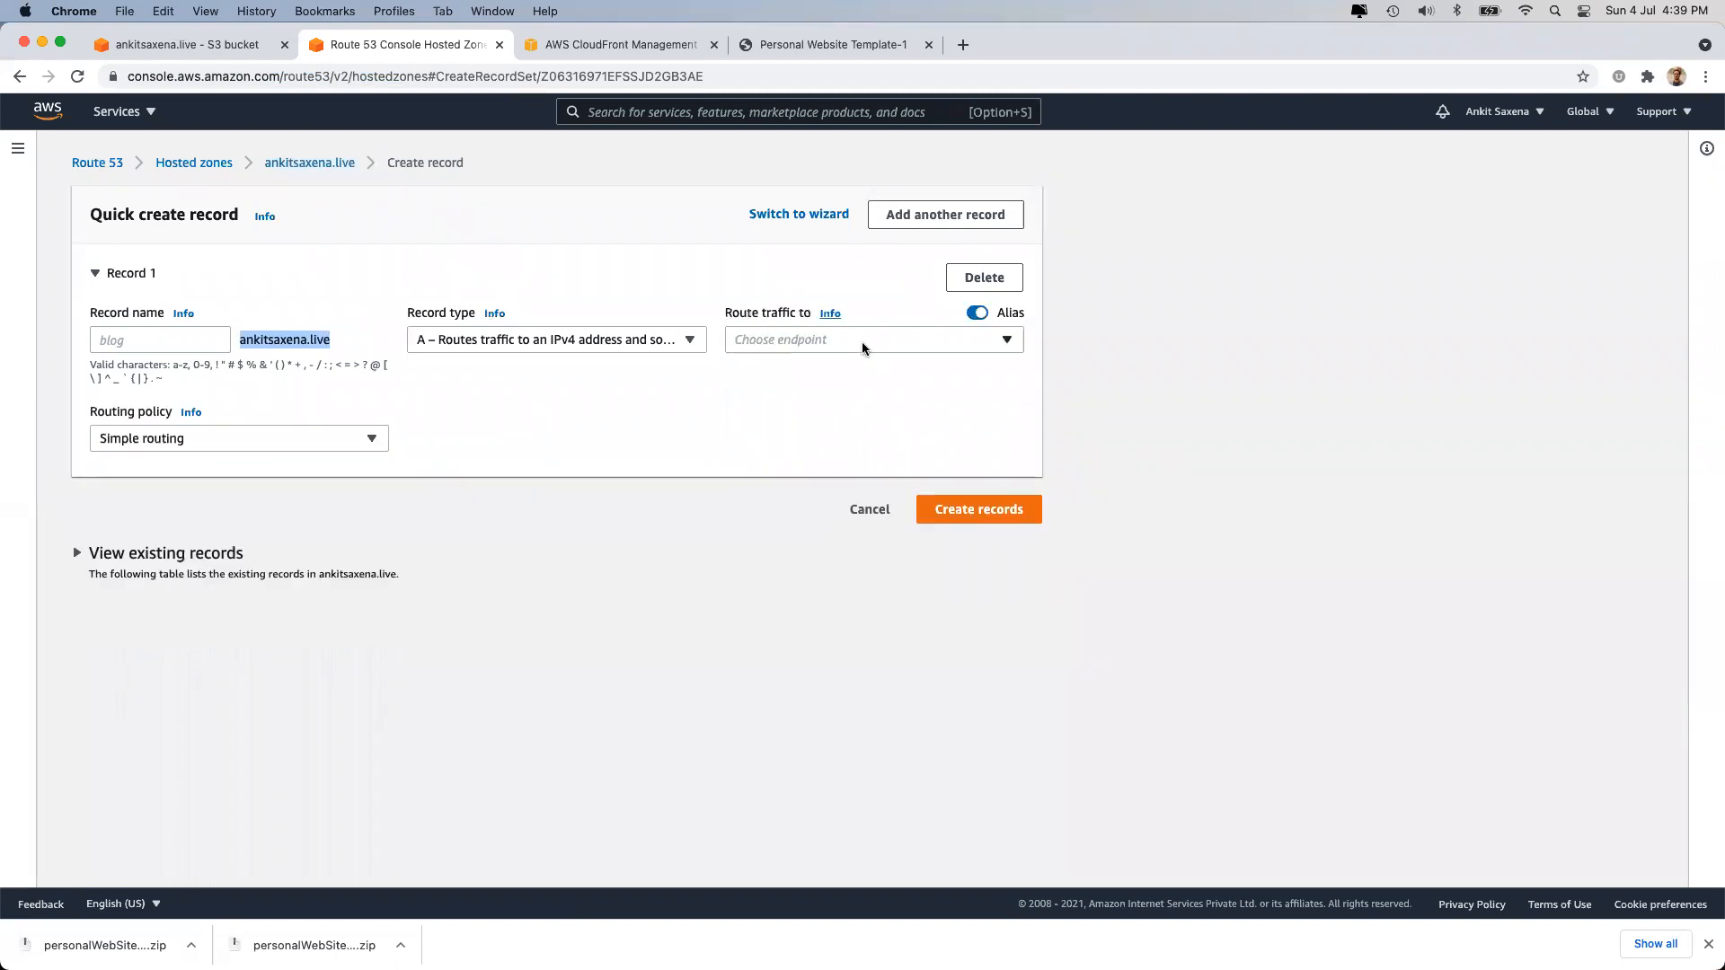
{"action": "left_click", "coordinate": [863, 347]}
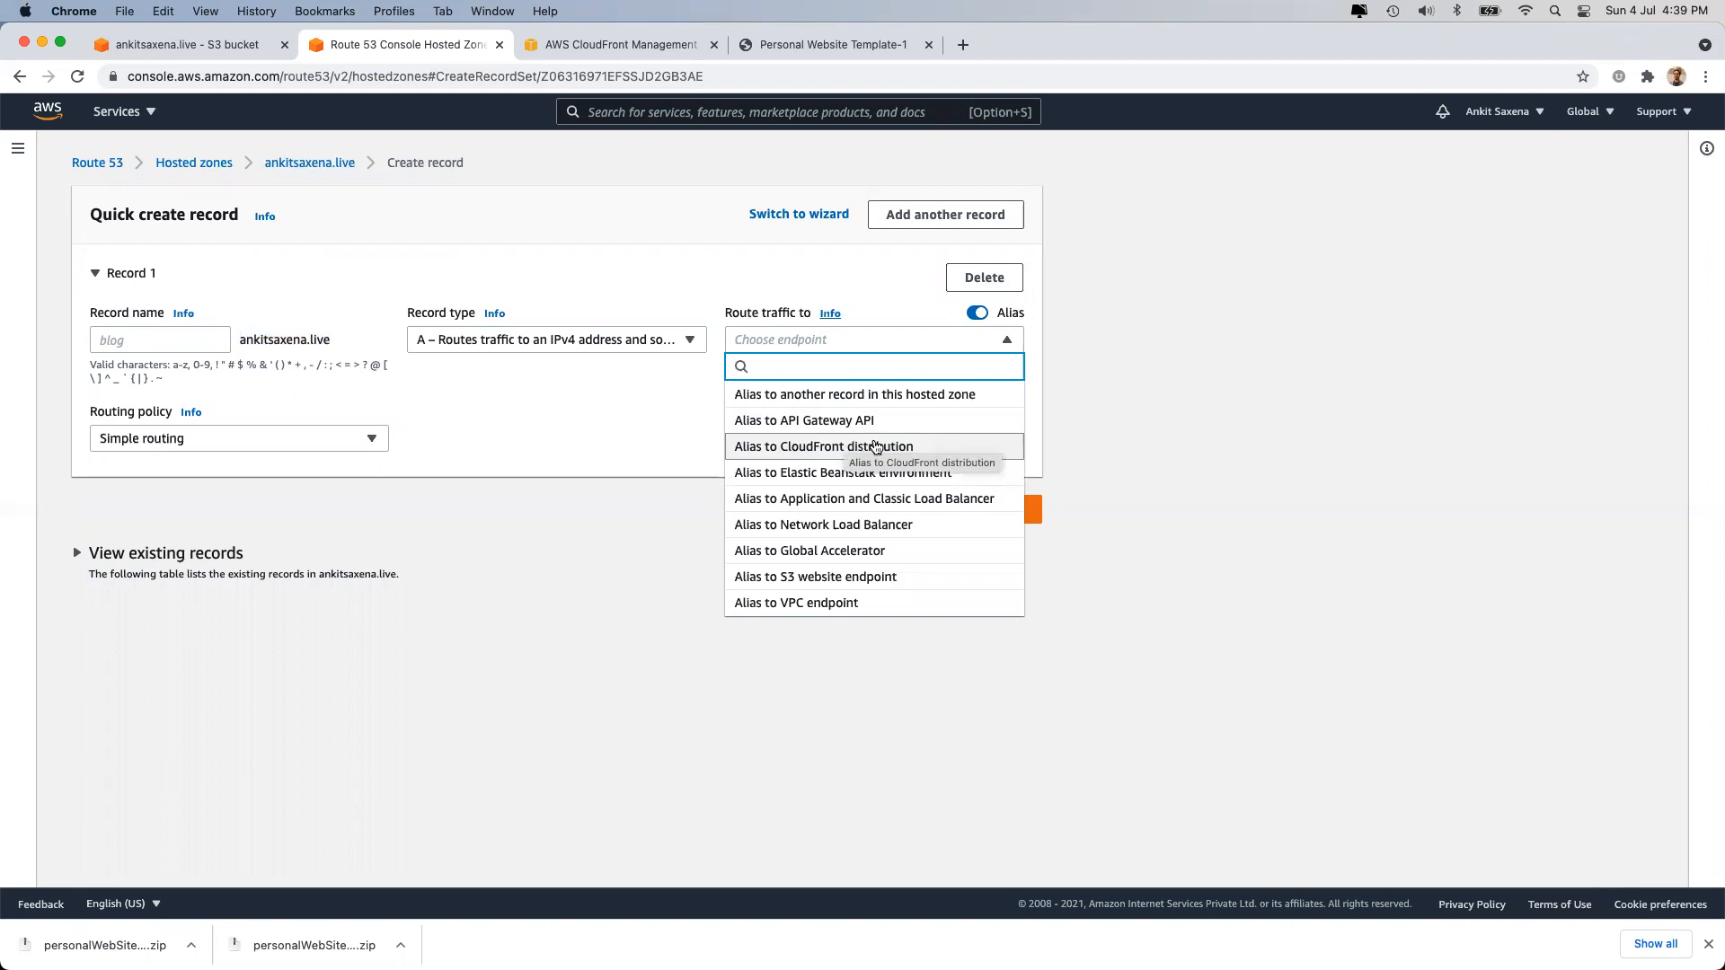
{"action": "left_click", "coordinate": [876, 446]}
{"action": "left_click", "coordinate": [873, 446]}
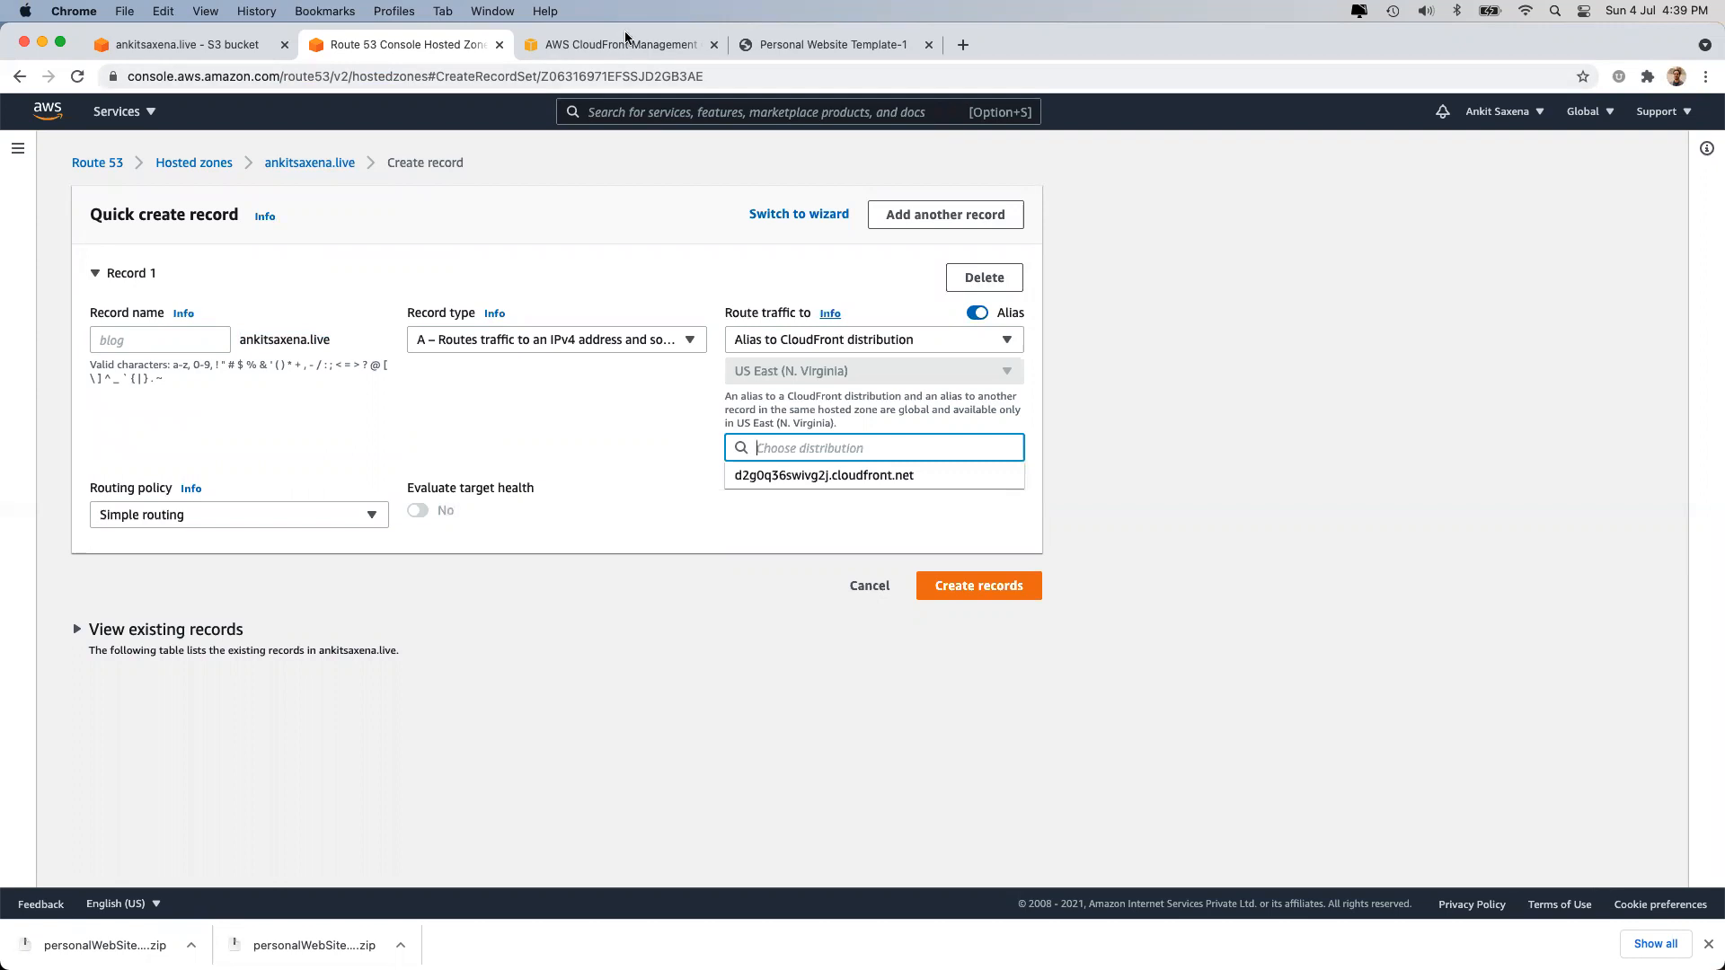
Target the alias at d2g0q36swivg2j.cloudfront.net and create the record.
{"action": "left_click", "coordinate": [562, 45]}
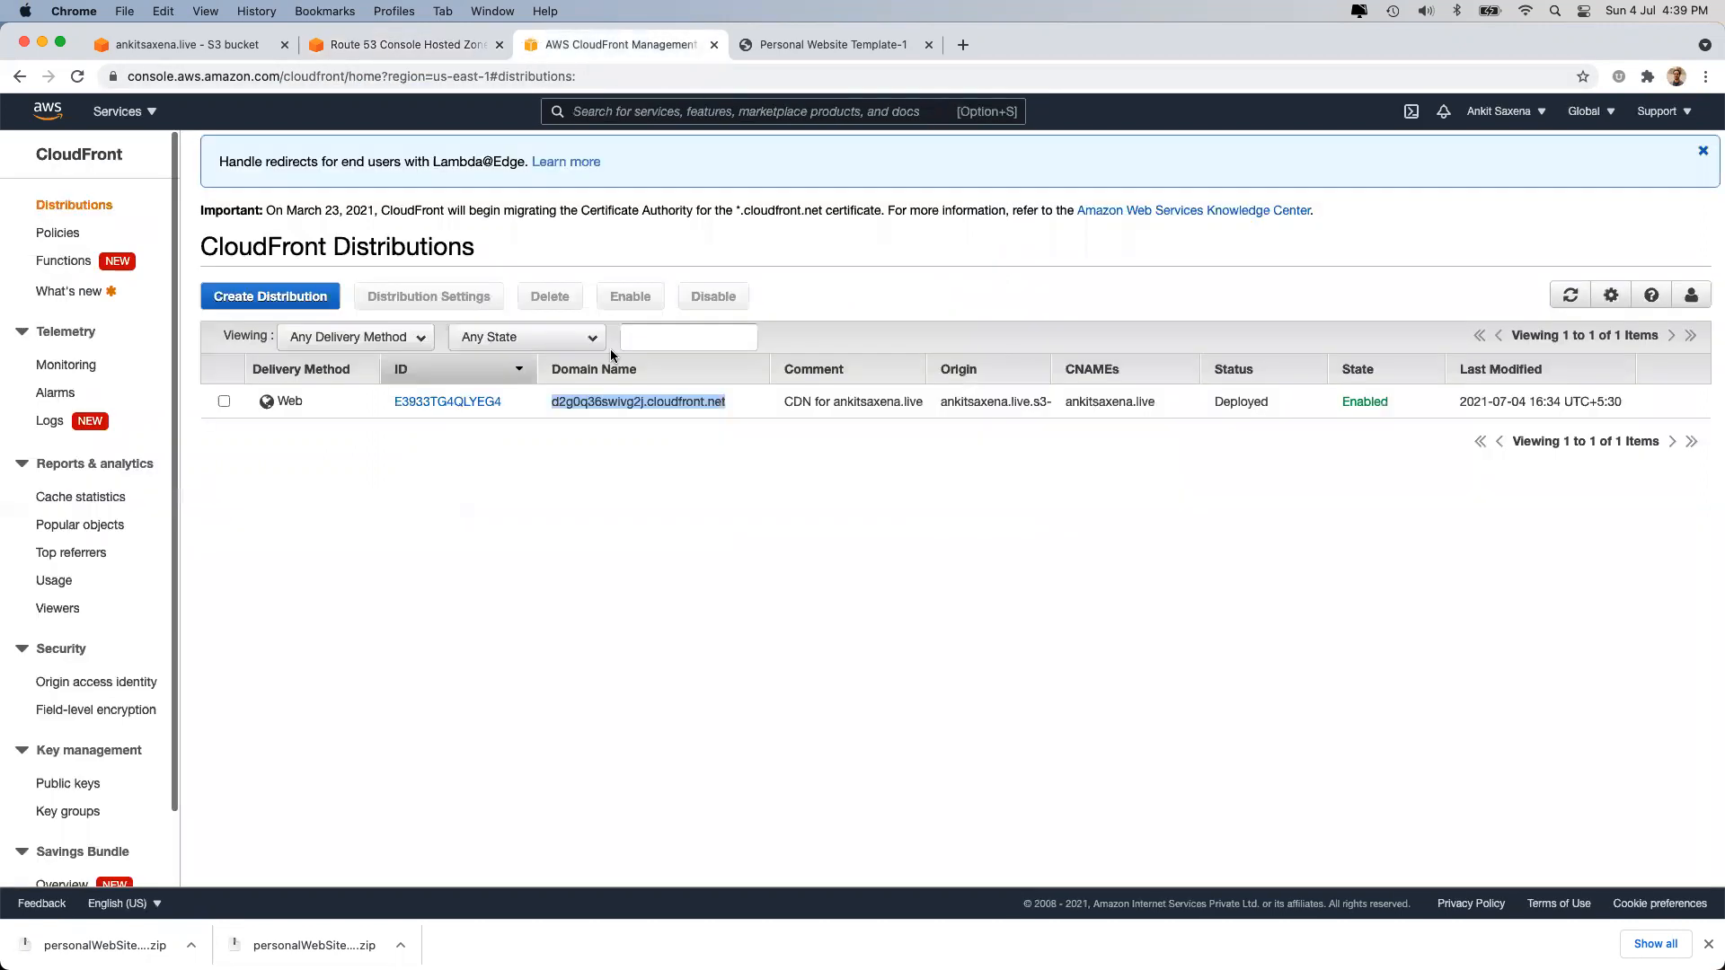
{"action": "left_click_drag", "start_coordinate": [551, 402], "coordinate": [725, 401]}
{"action": "key", "text": "super+c"}
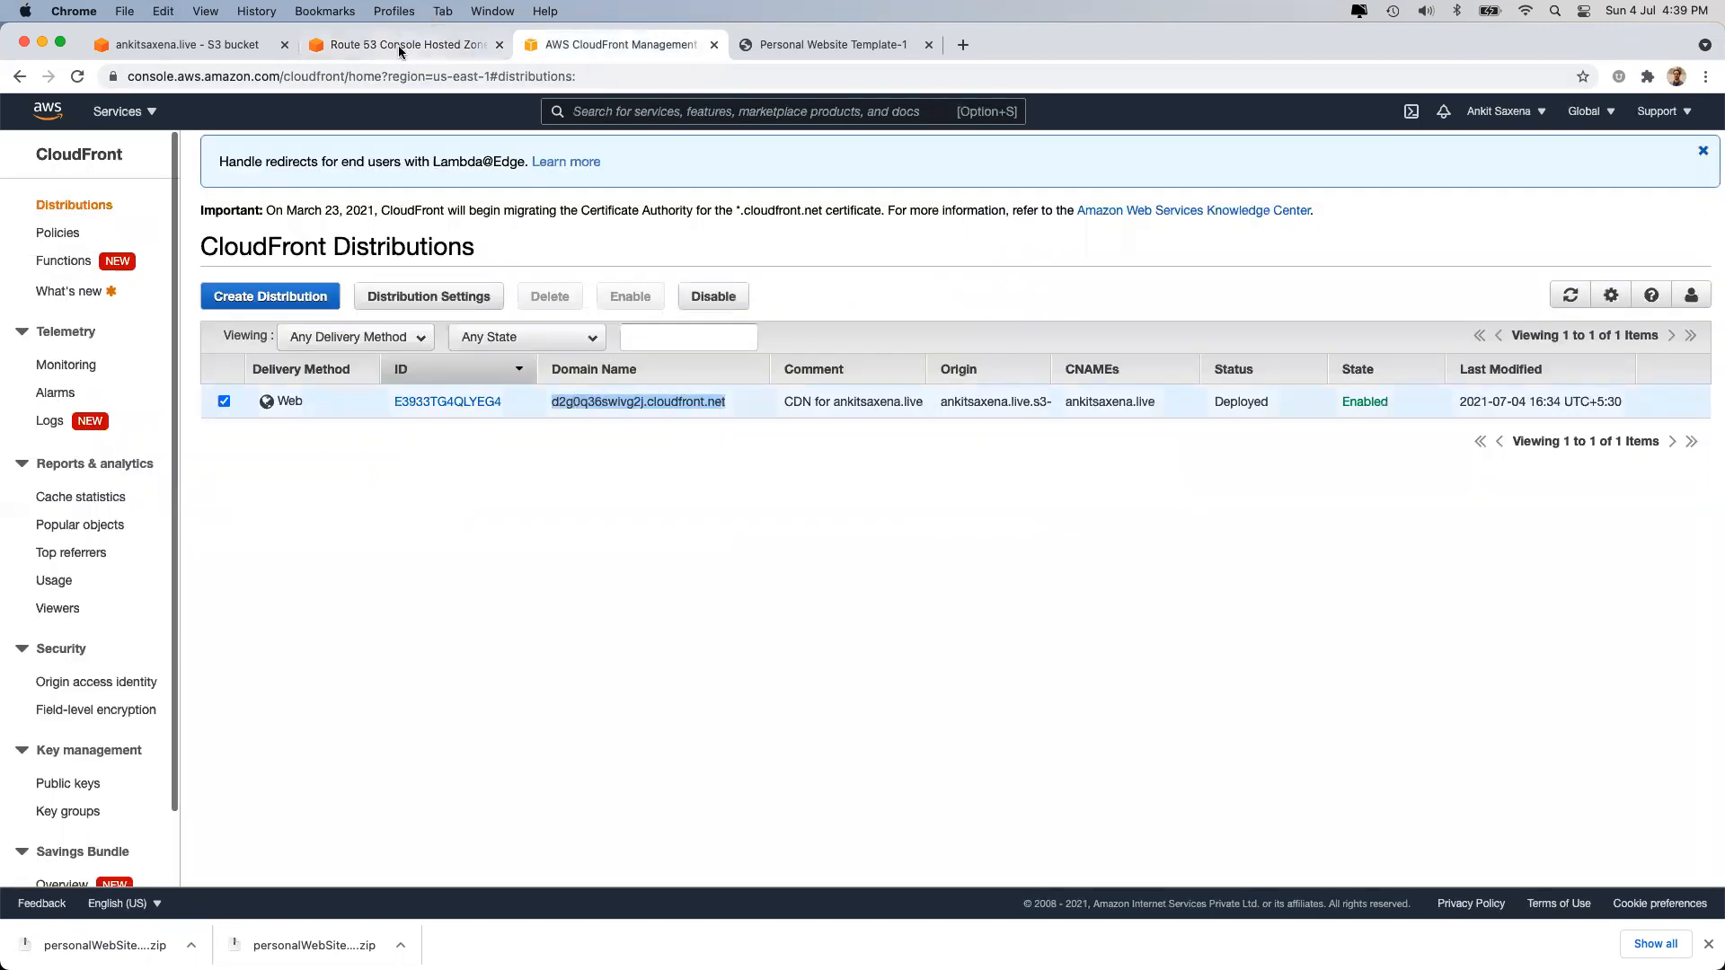
{"action": "left_click", "coordinate": [409, 45]}
{"action": "key", "text": "super+v"}
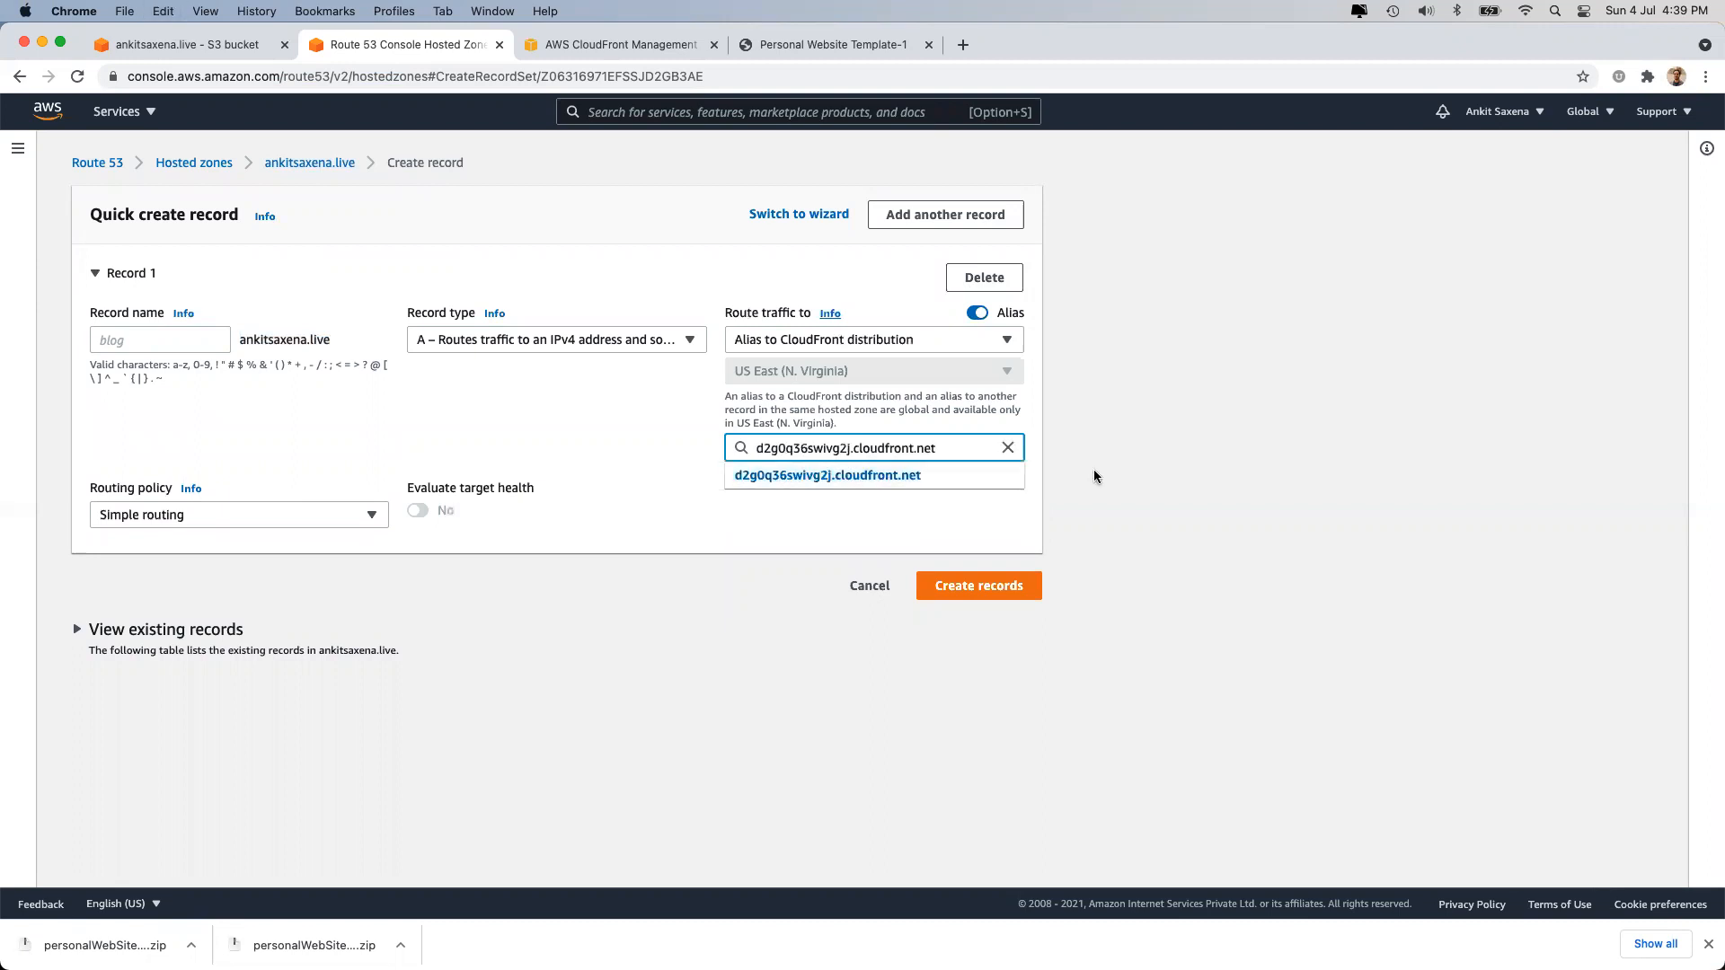
{"action": "left_click", "coordinate": [890, 476]}
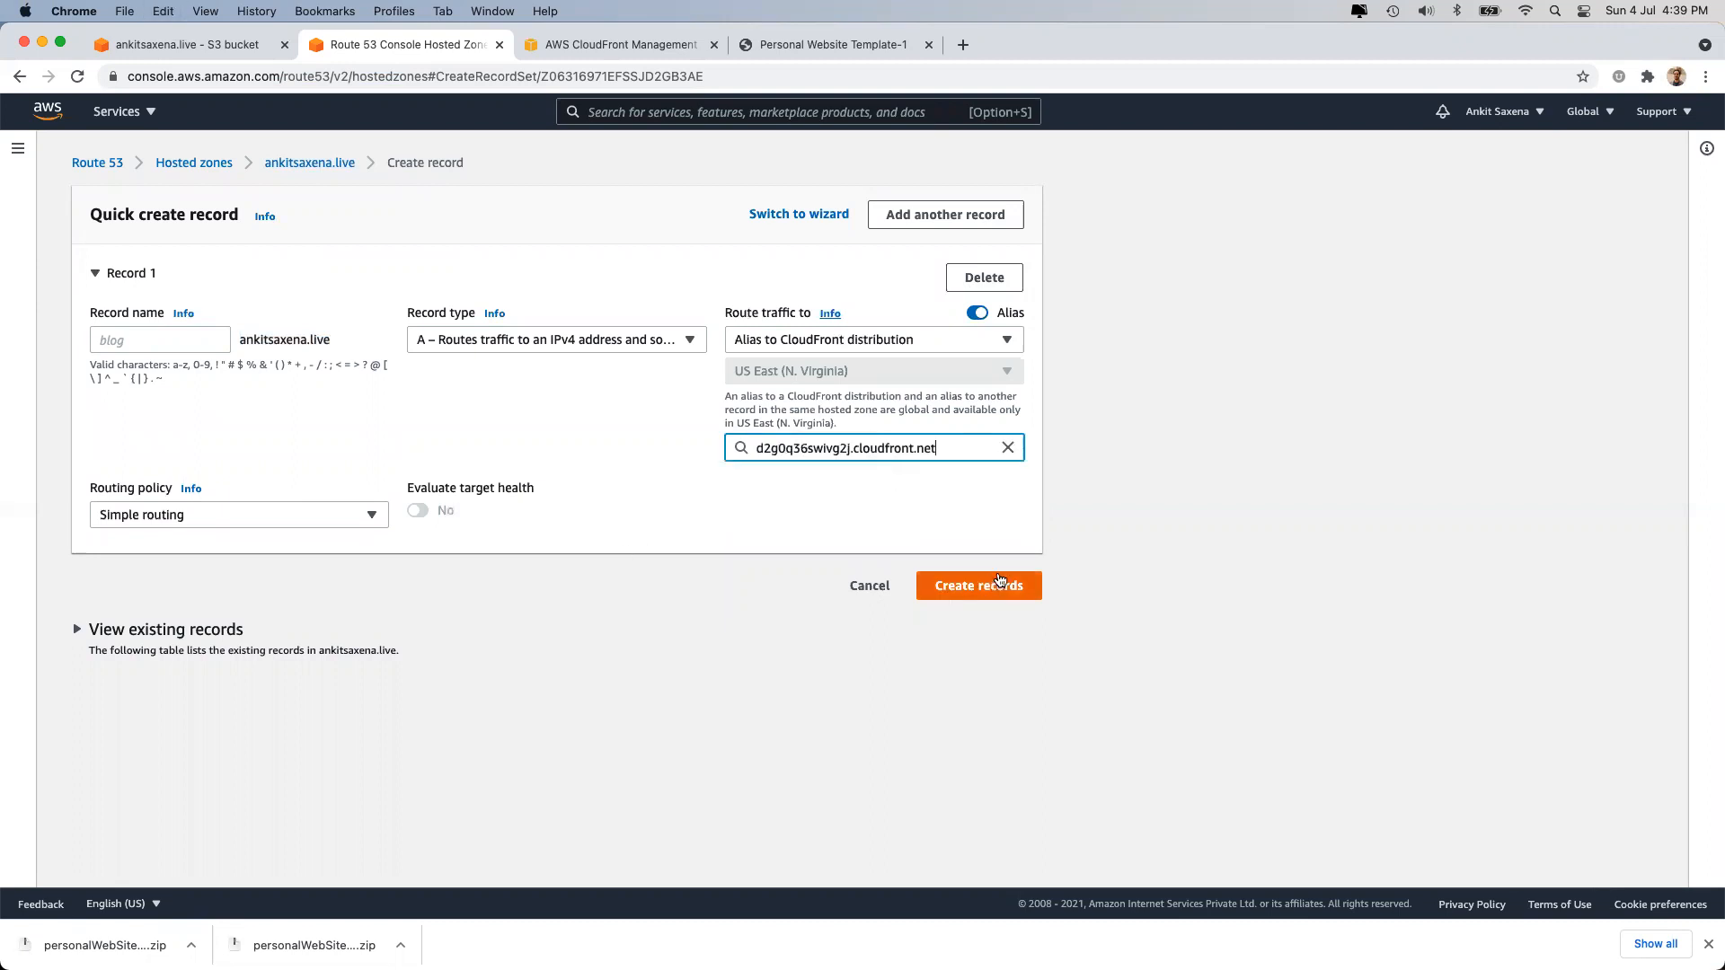
{"action": "left_click", "coordinate": [999, 584]}
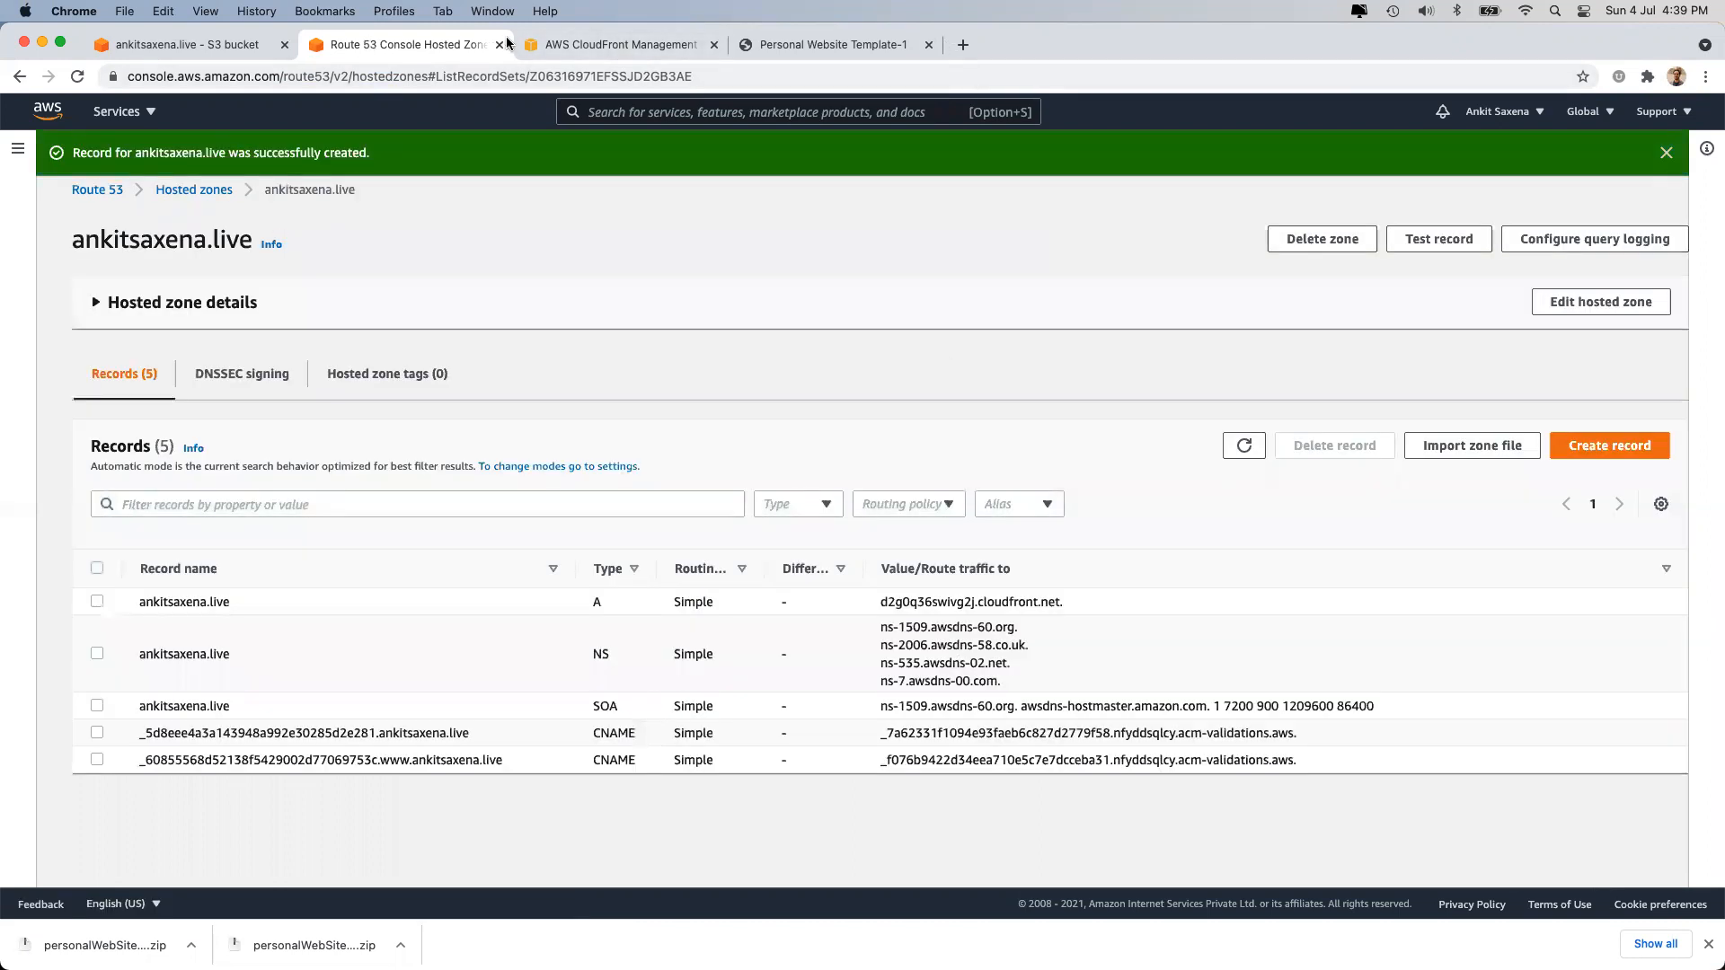
{"action": "triple_click", "coordinate": [202, 602]}
Load ankitsaxena.live in a new browser tab.
{"action": "key", "text": "super+c"}
{"action": "left_click", "coordinate": [963, 45]}
{"action": "key", "text": "super+v"}
{"action": "key", "text": "Return"}
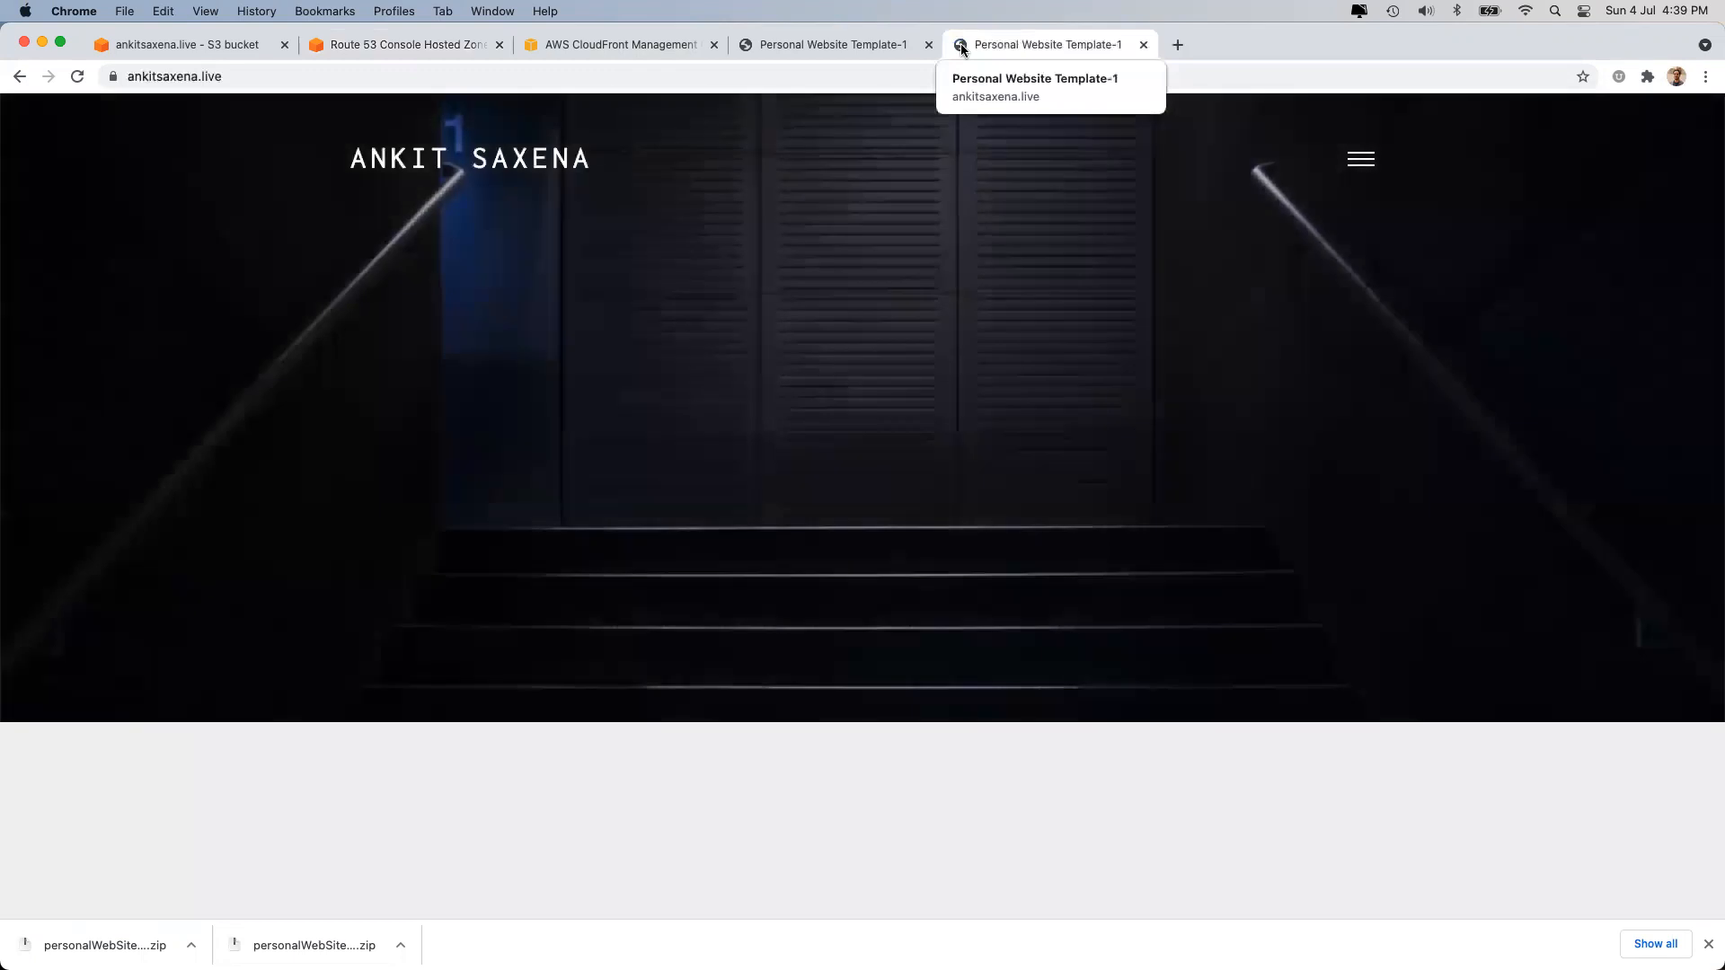
Verify the ankitsaxena.live SSL certificate and its Amazon issuer, then close that tab.
{"action": "left_click", "coordinate": [112, 77]}
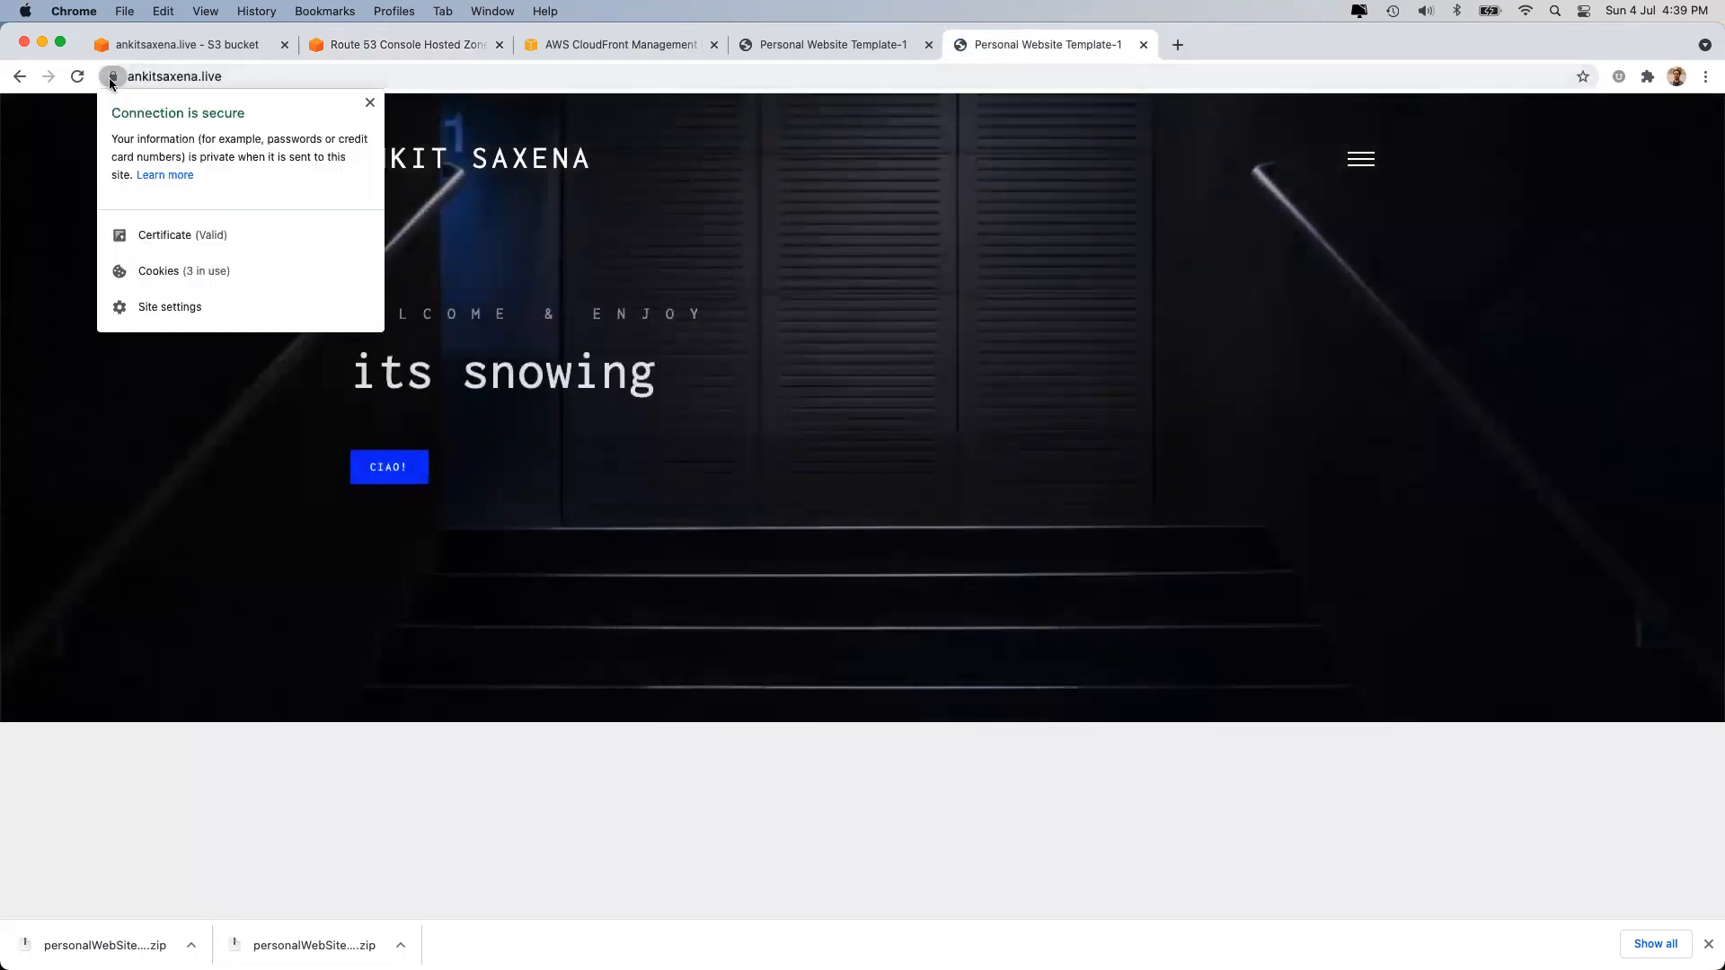
{"action": "left_click", "coordinate": [167, 232]}
{"action": "left_click", "coordinate": [741, 410]}
{"action": "key", "text": "Up"}
{"action": "key", "text": "Down"}
{"action": "key", "text": "Down"}
{"action": "left_click", "coordinate": [1022, 599]}
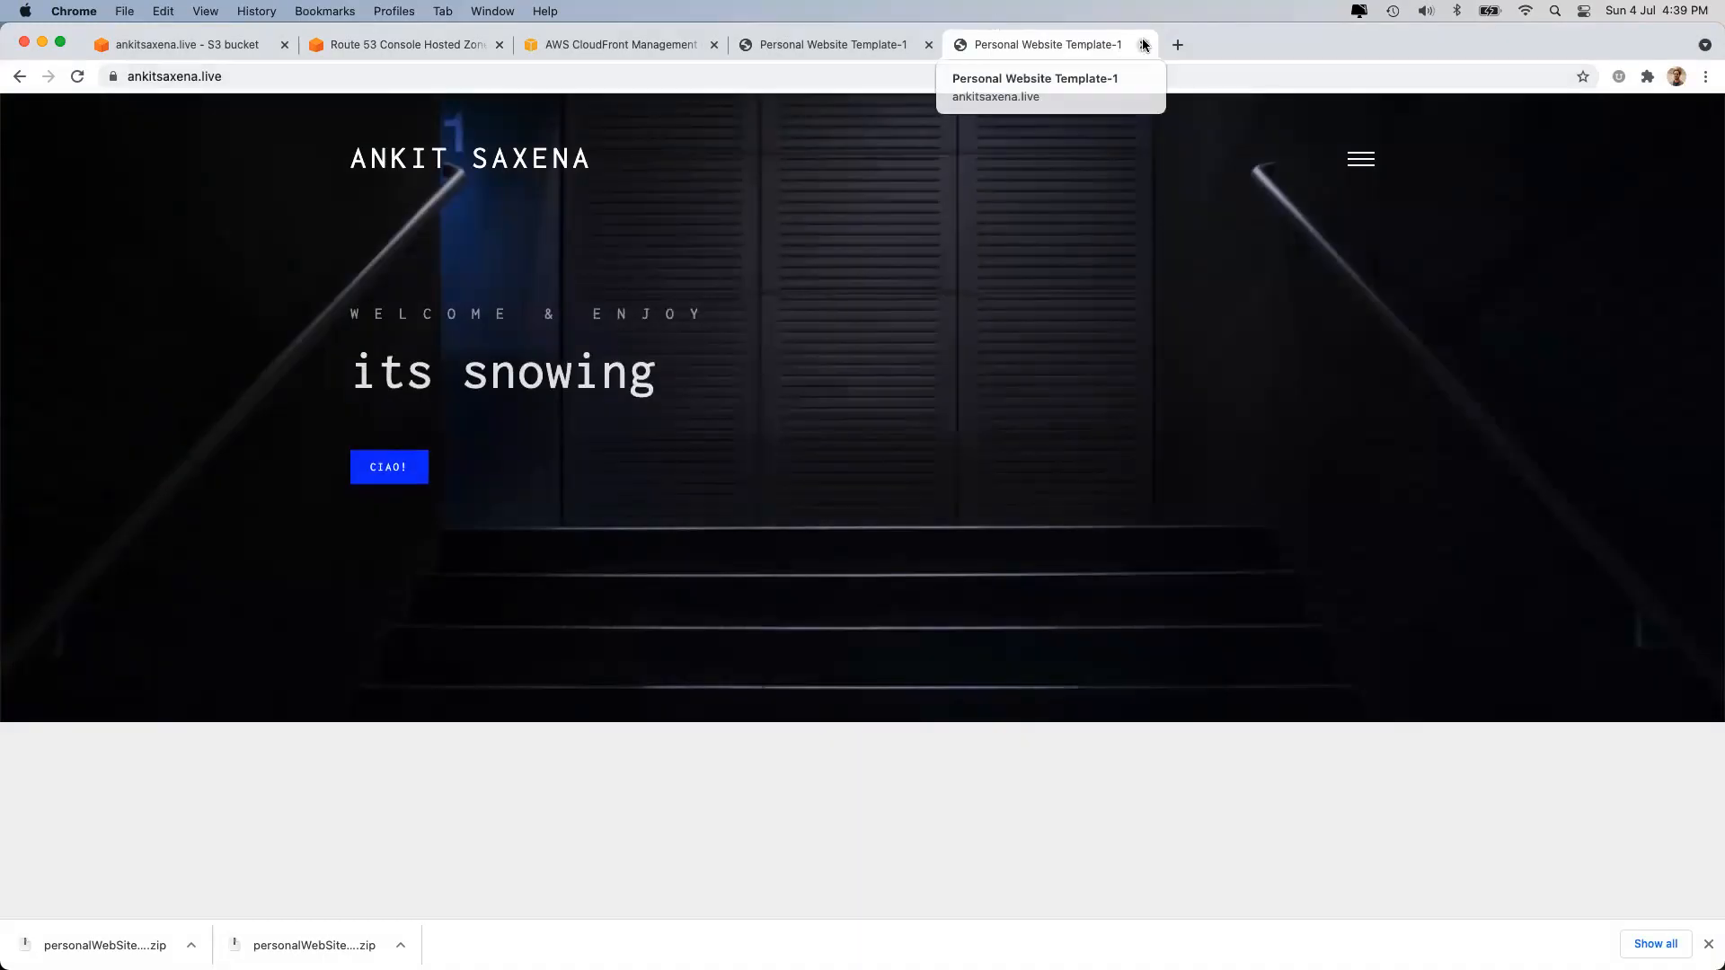
{"action": "left_click", "coordinate": [1144, 45]}
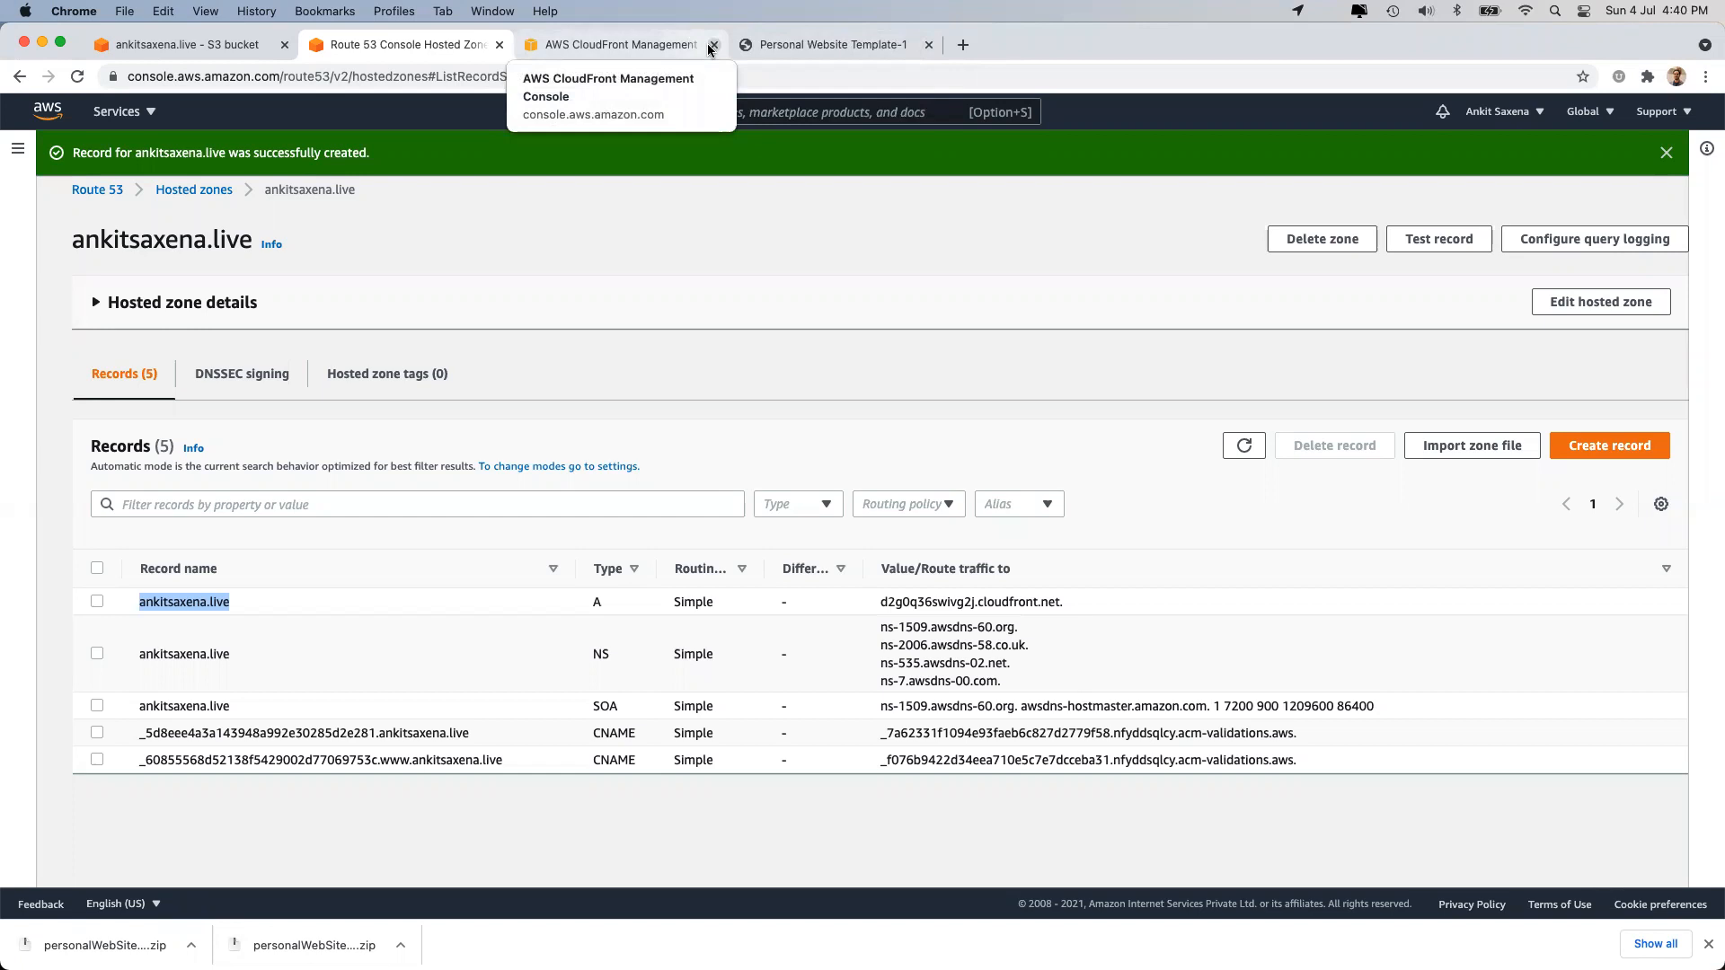
Load ankitsaxena.live in place of the old cloudfront.net website tab.
{"action": "left_click", "coordinate": [842, 41]}
{"action": "left_click", "coordinate": [281, 102]}
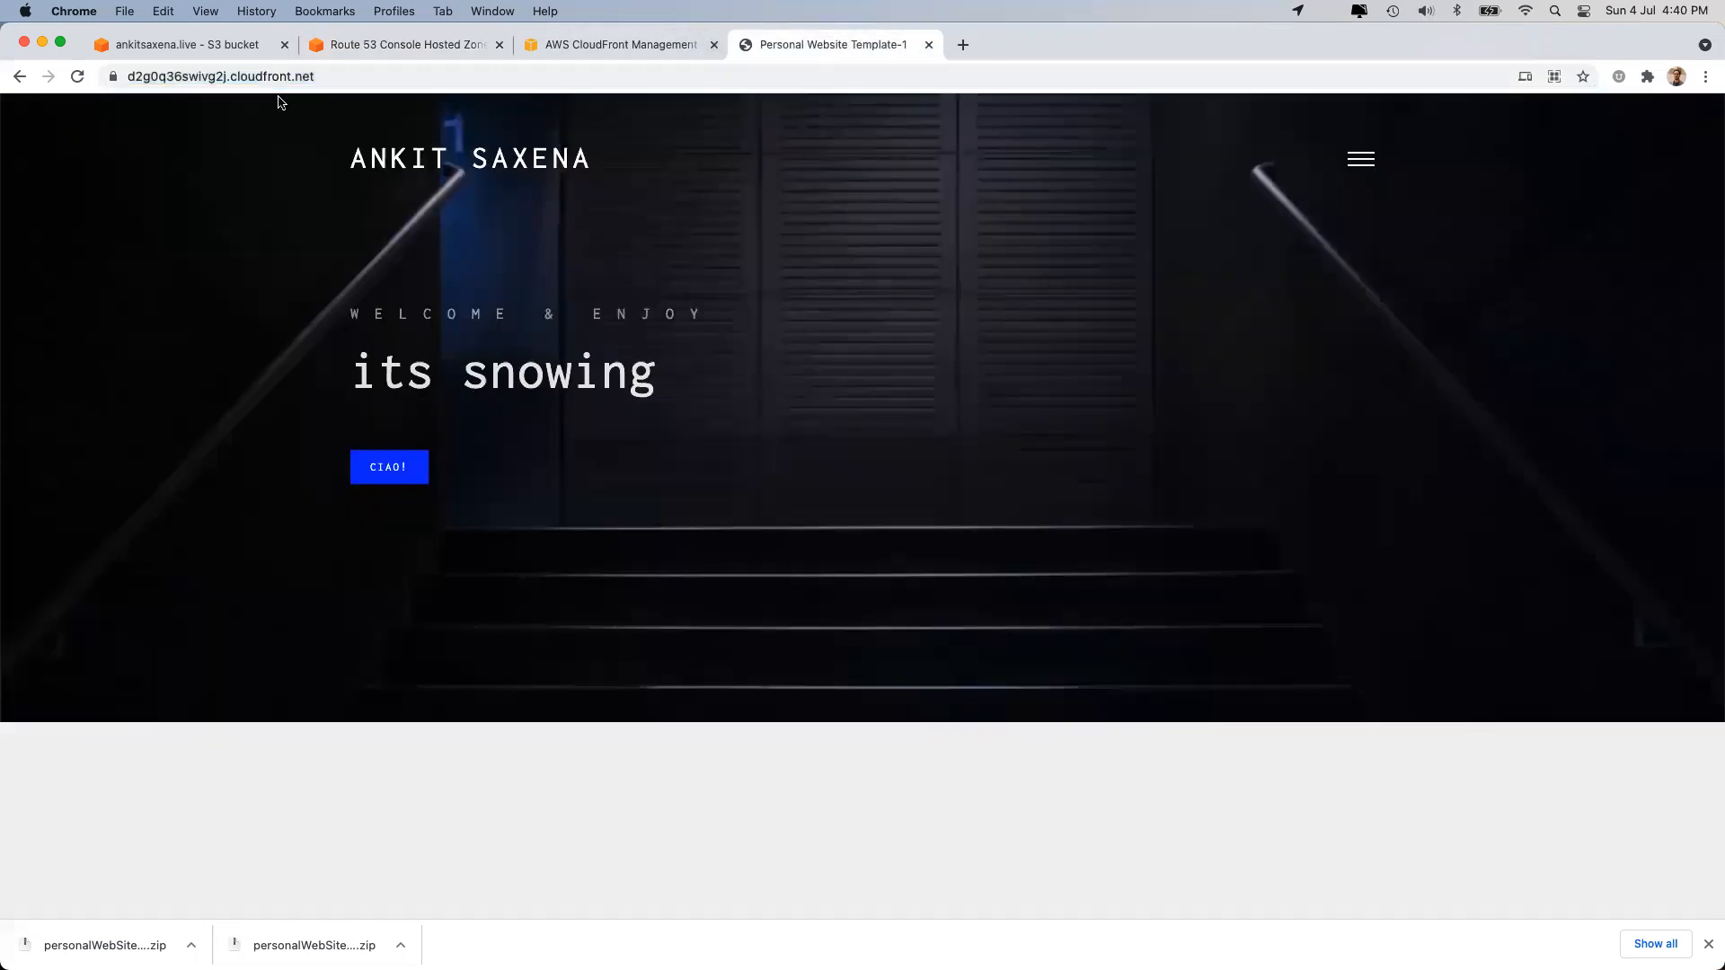
{"action": "left_click", "coordinate": [963, 43]}
{"action": "type", "text": "ankitsaxena.live"}
{"action": "key", "text": "Return"}
{"action": "left_click", "coordinate": [928, 45]}
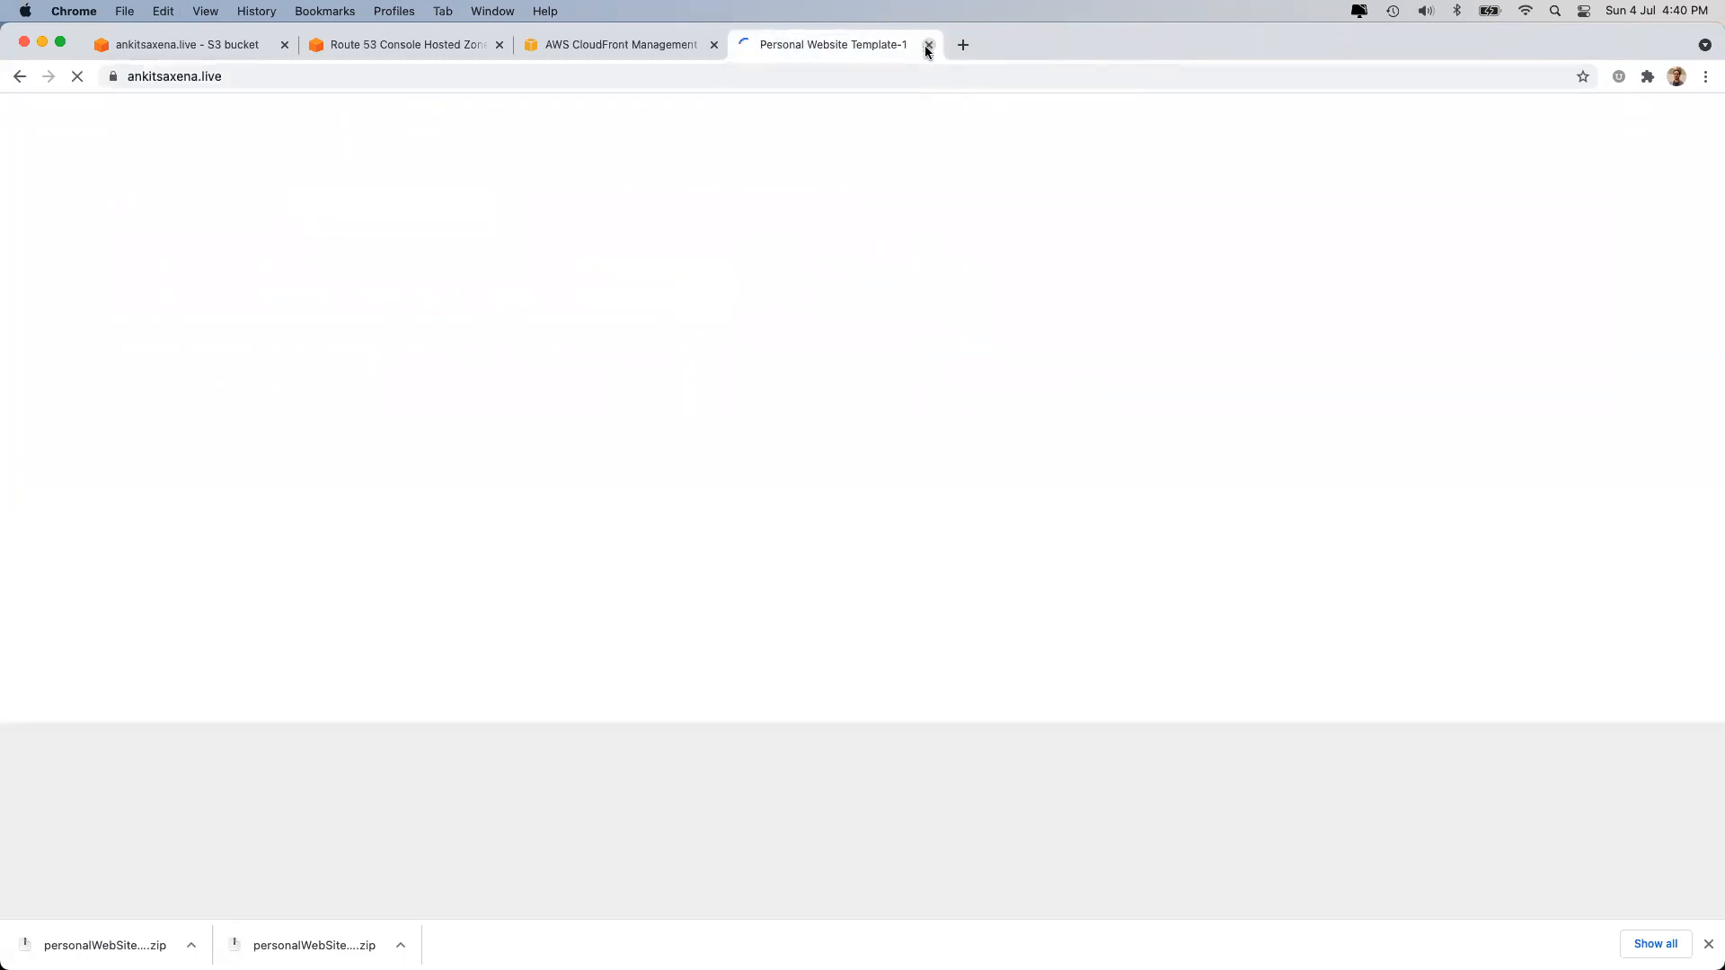